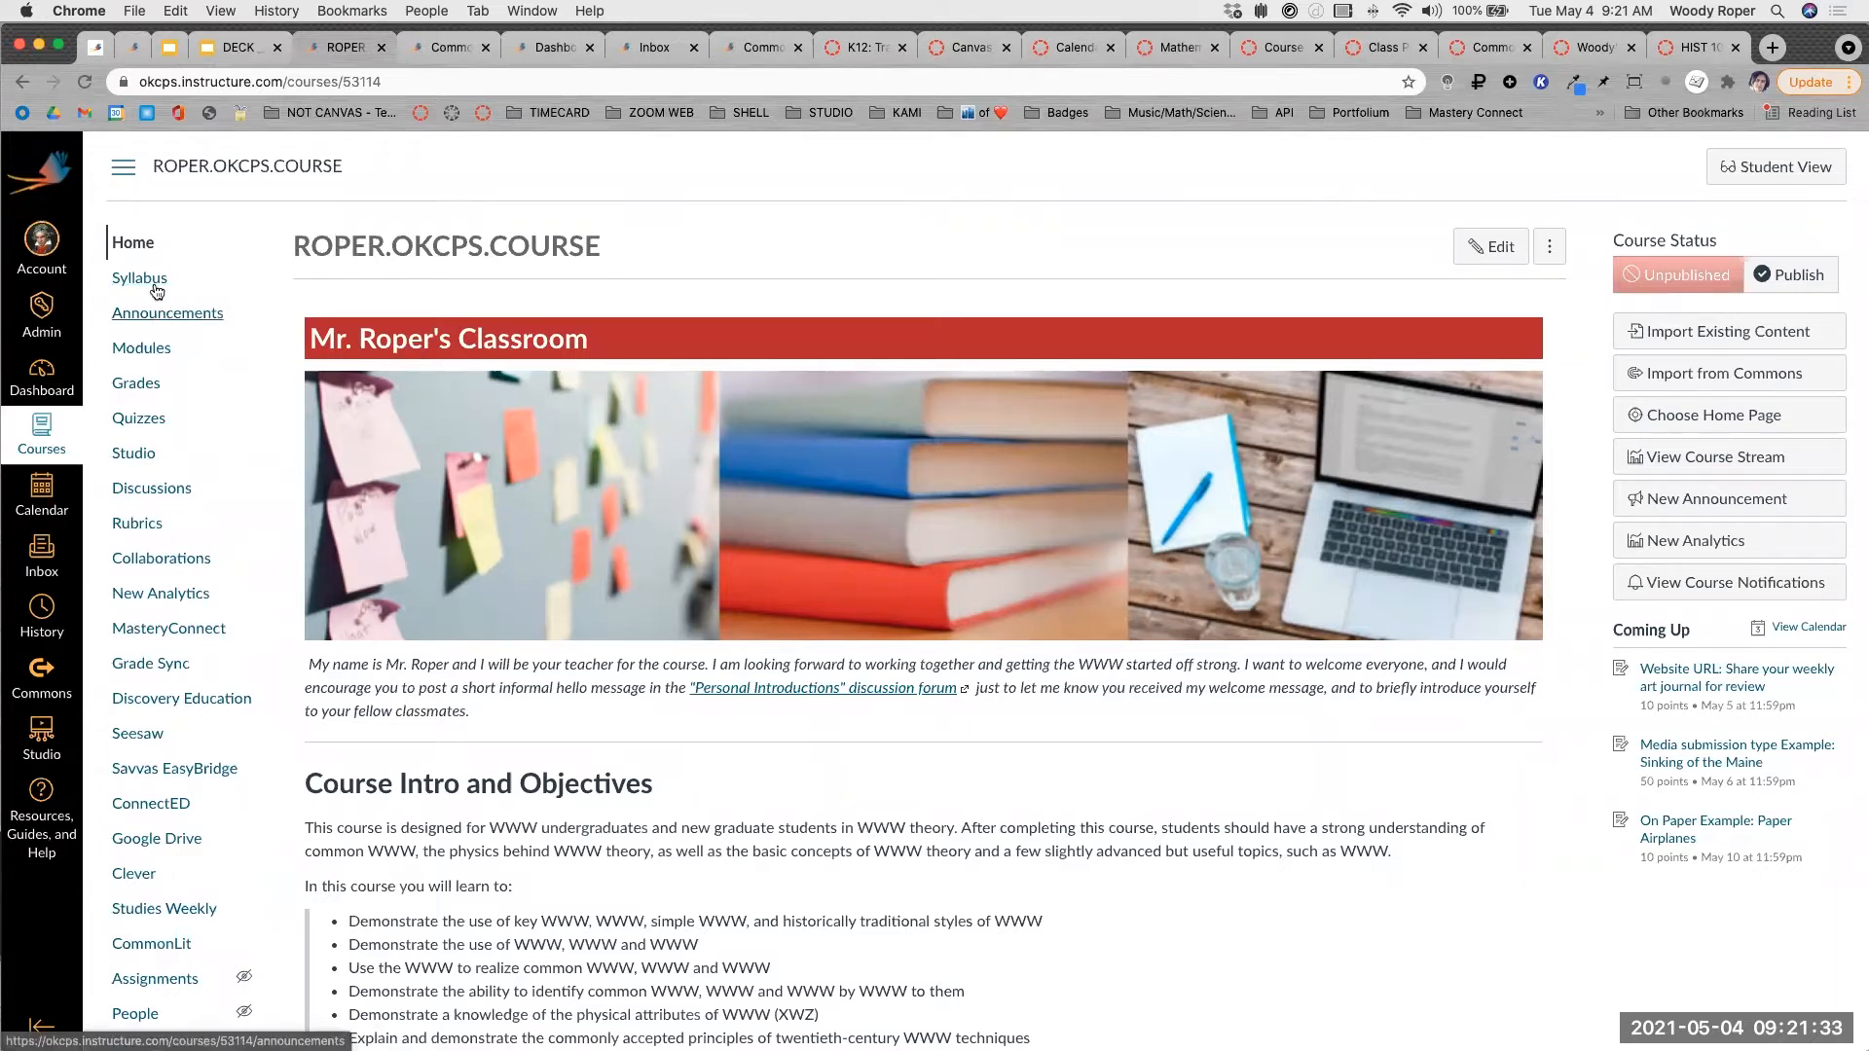
Find Pages in the course navigation and open the course's Pages area.
scroll(122, 413, down, 2)
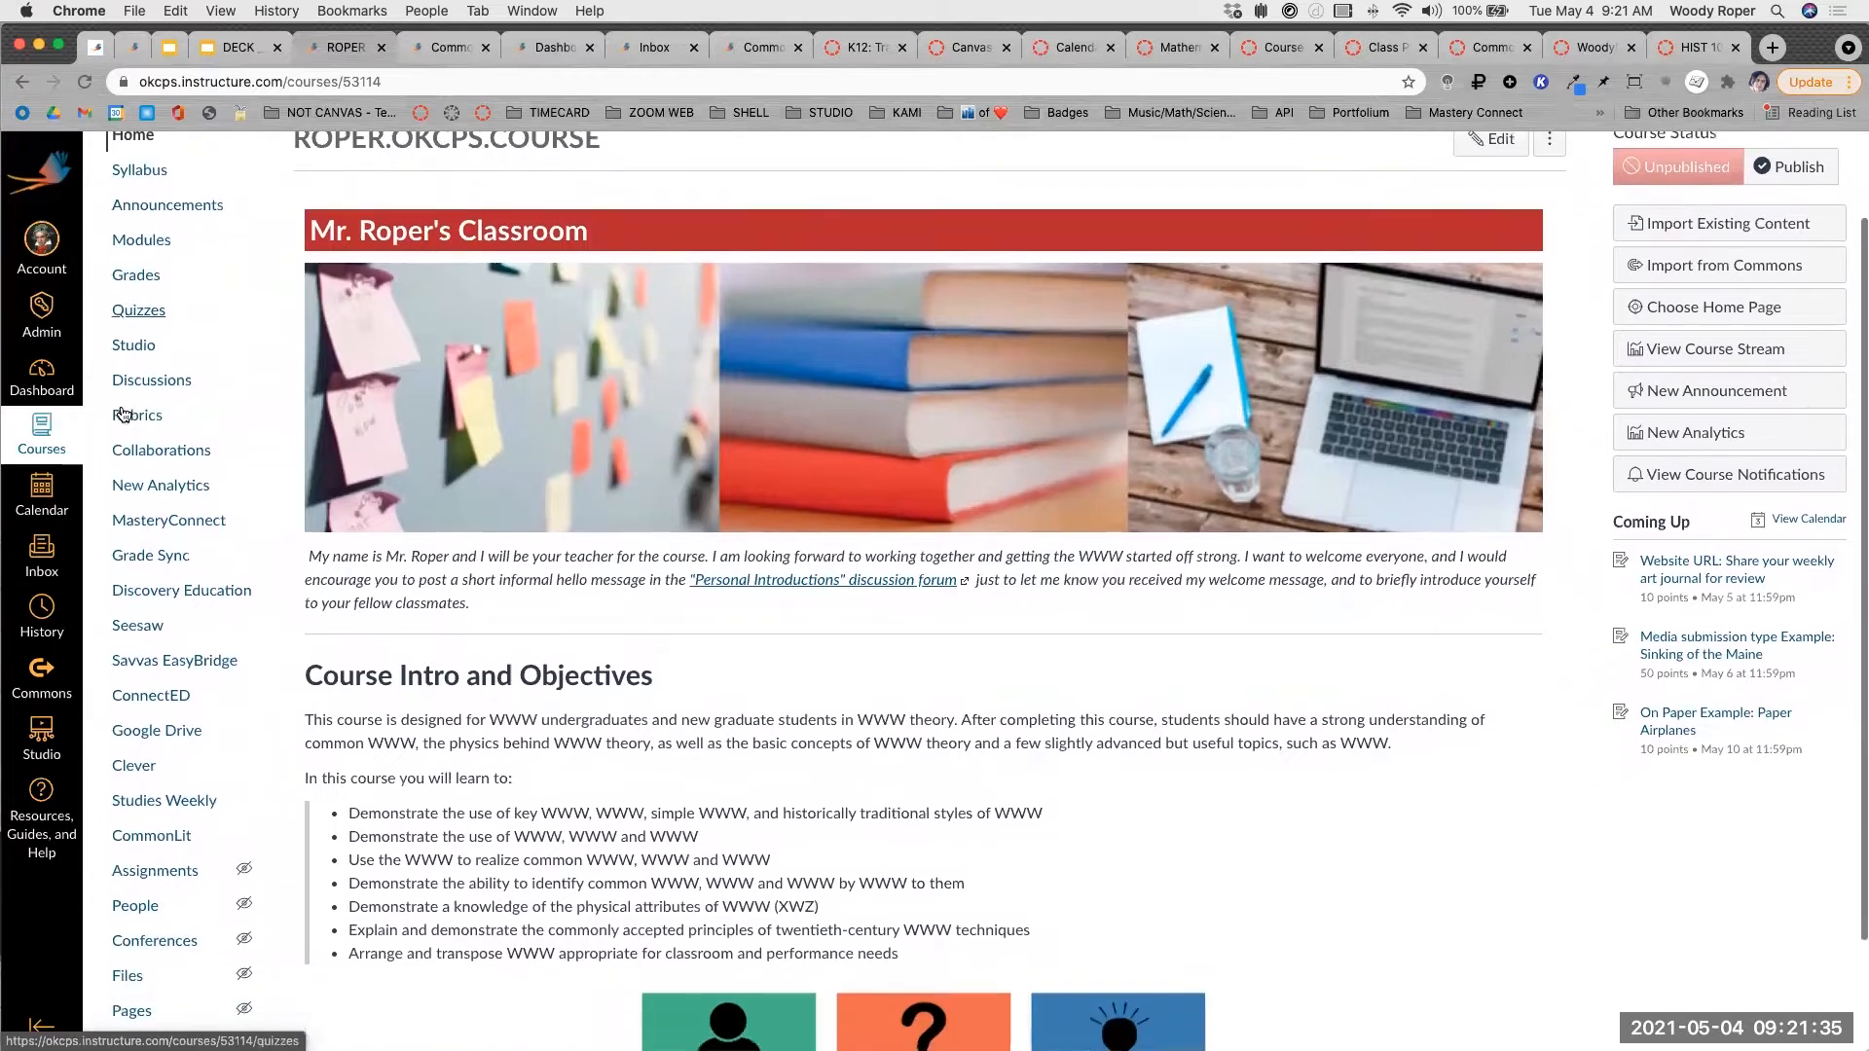
scroll(122, 413, down, 3)
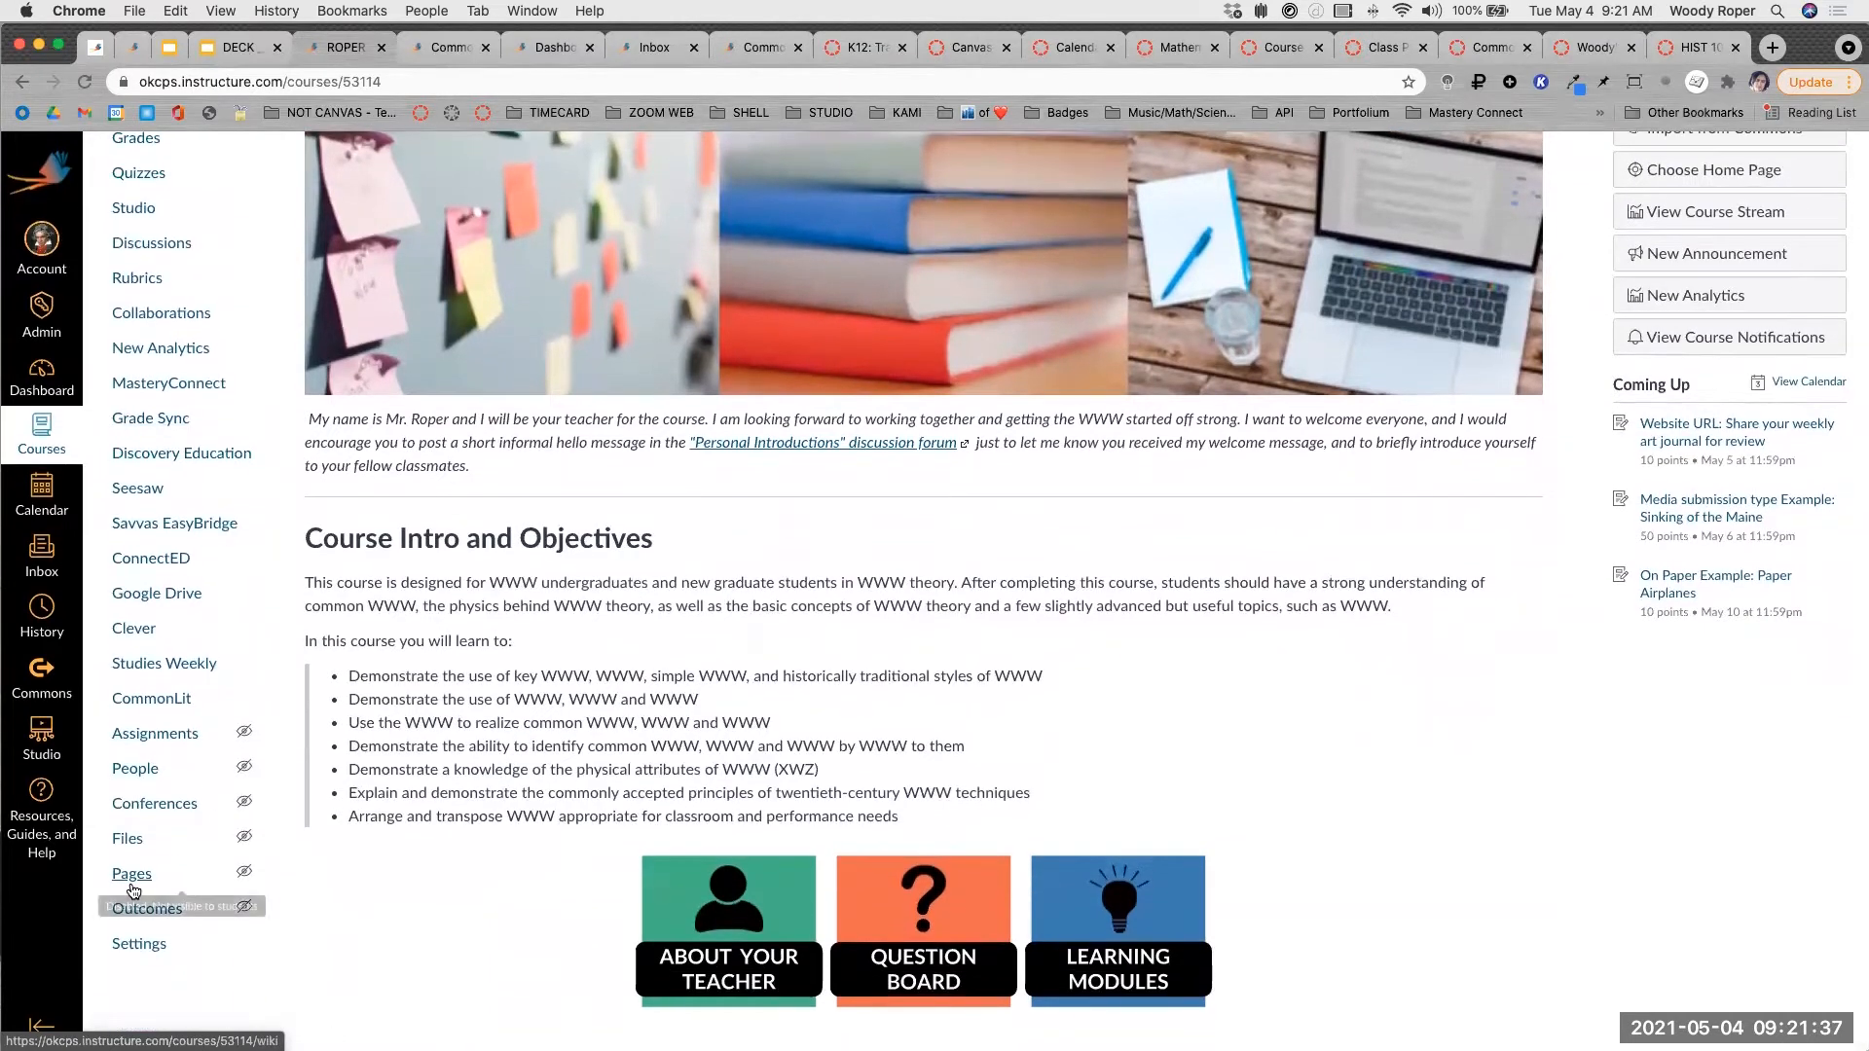
scroll(134, 891, up, 5)
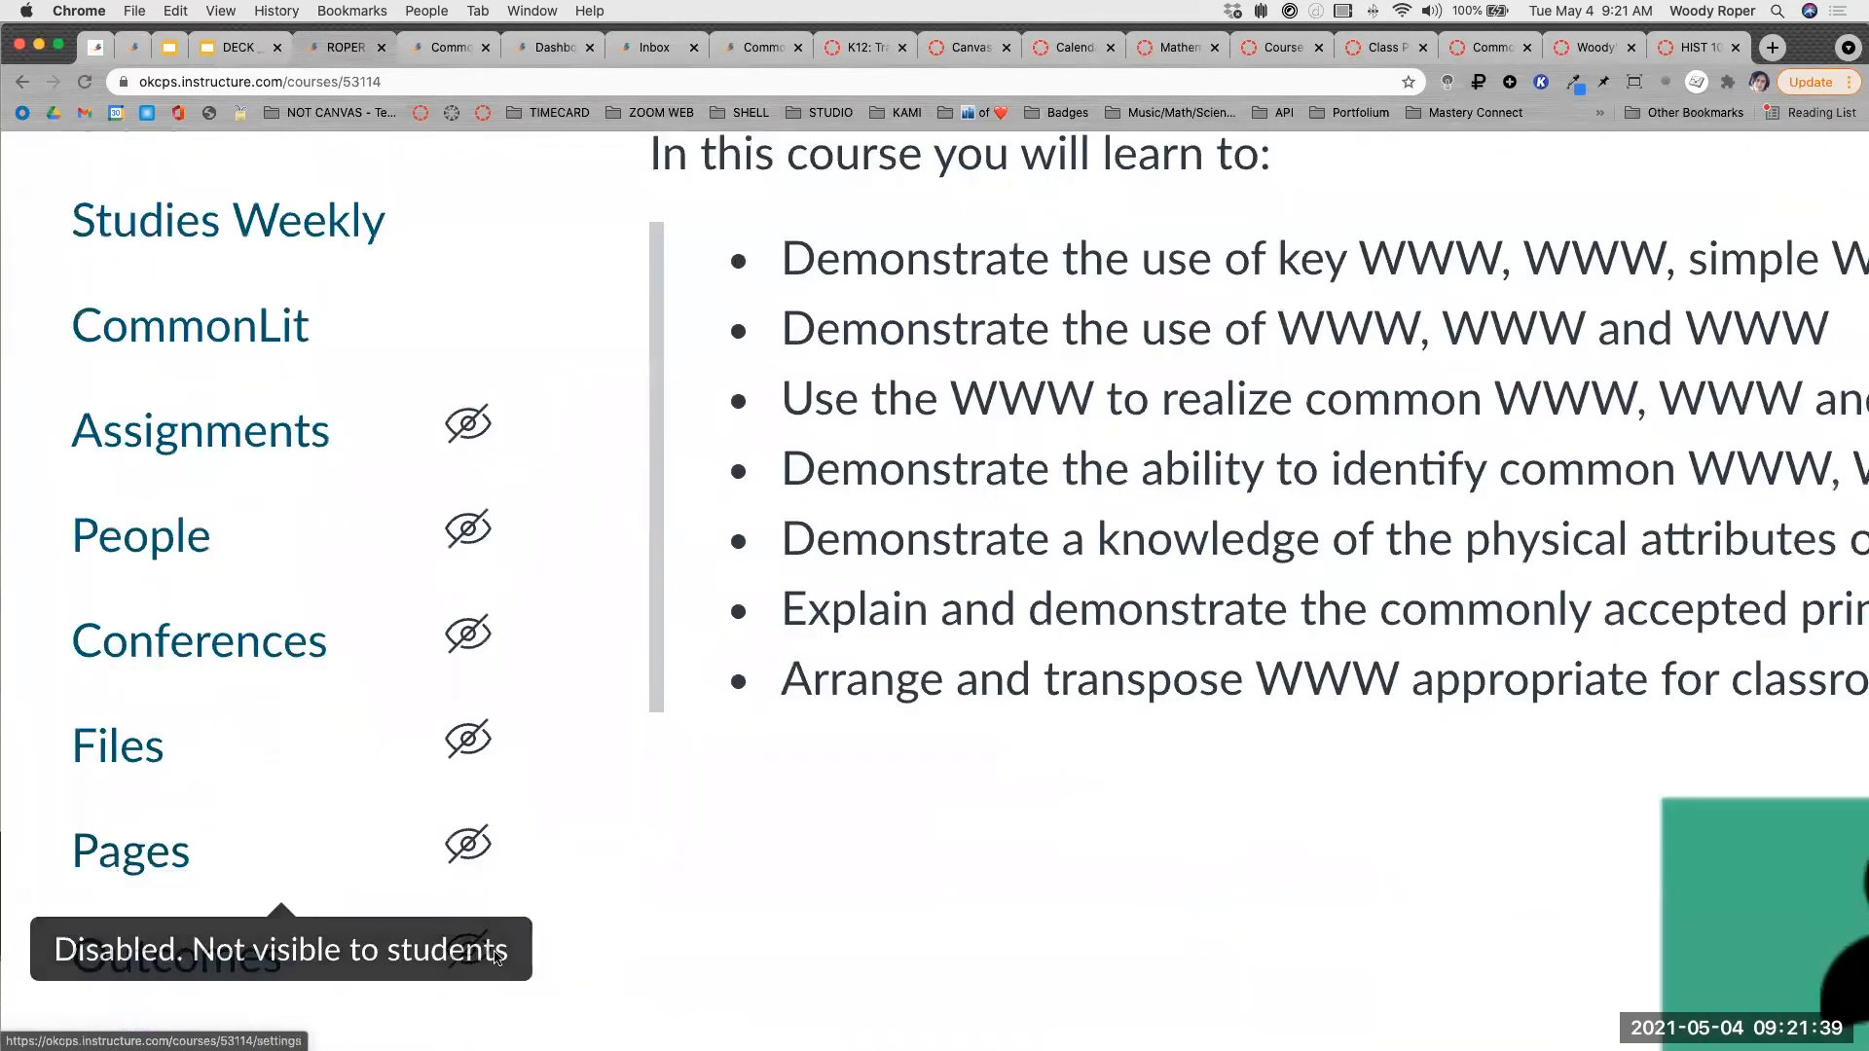
scroll(383, 764, down, 3)
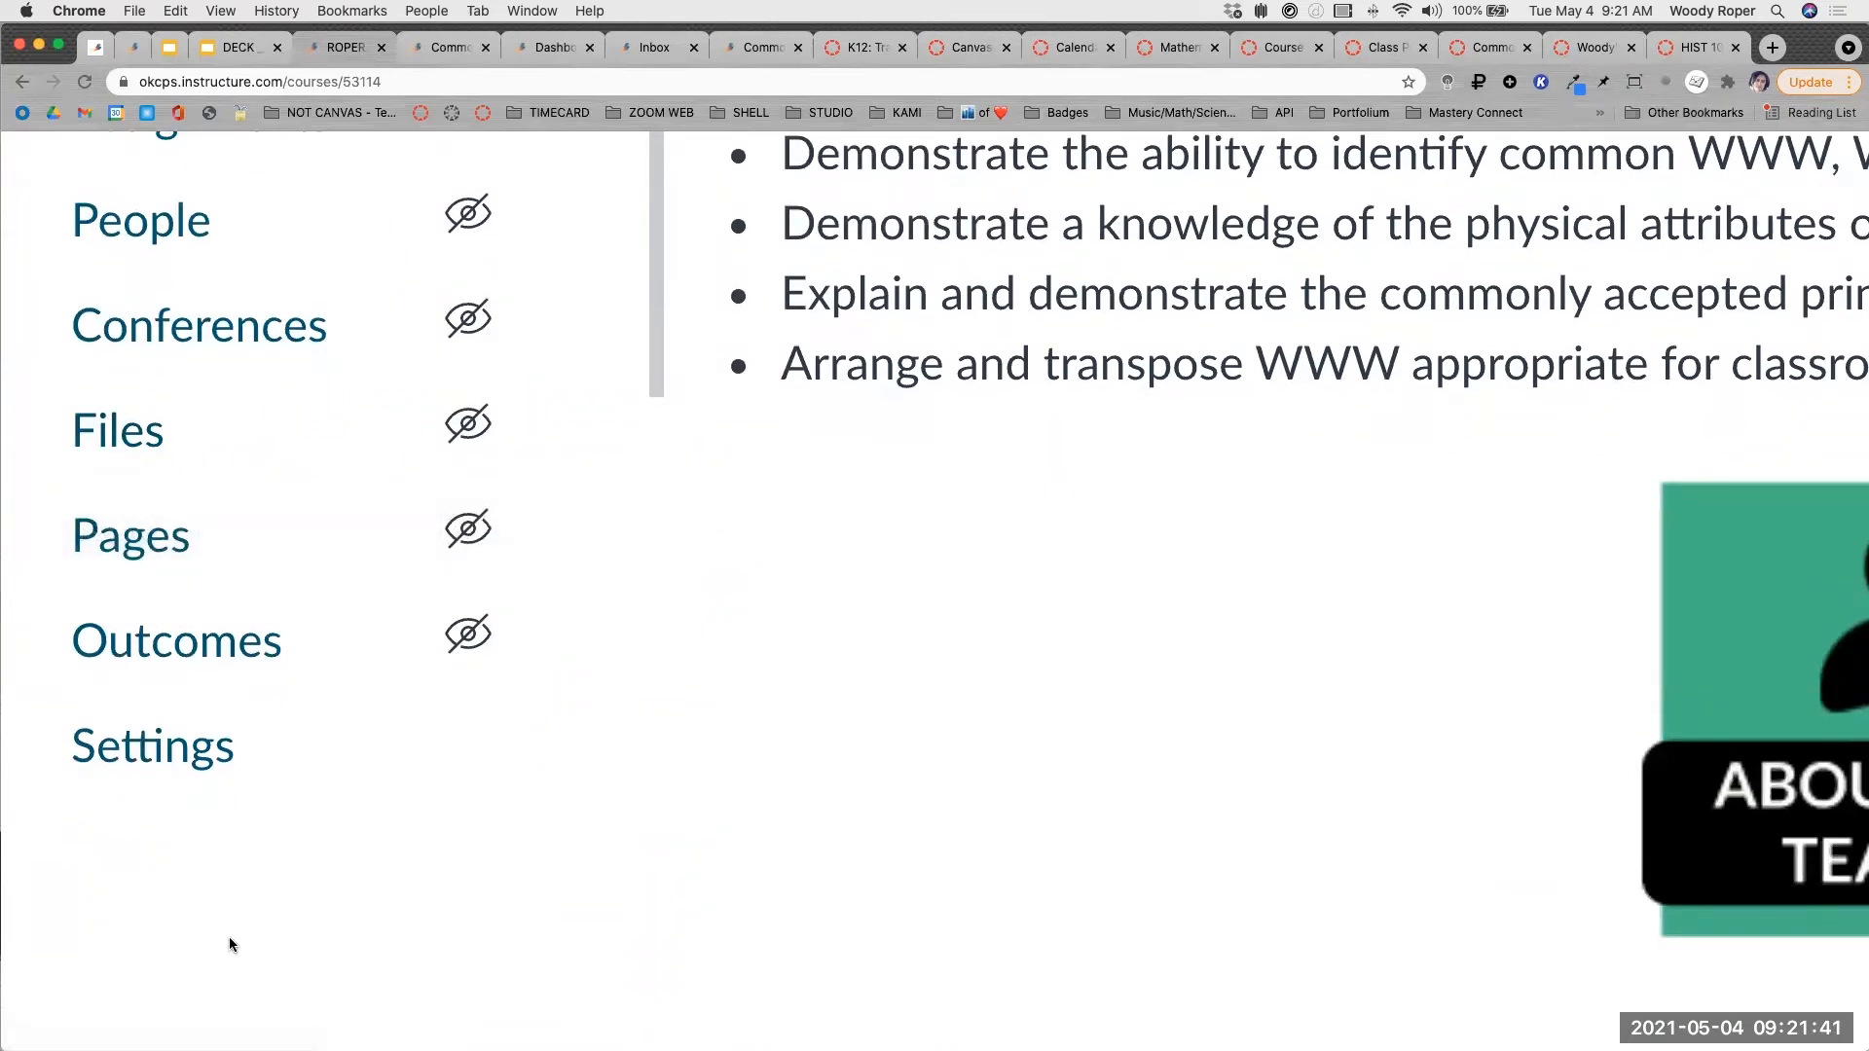
click(114, 550)
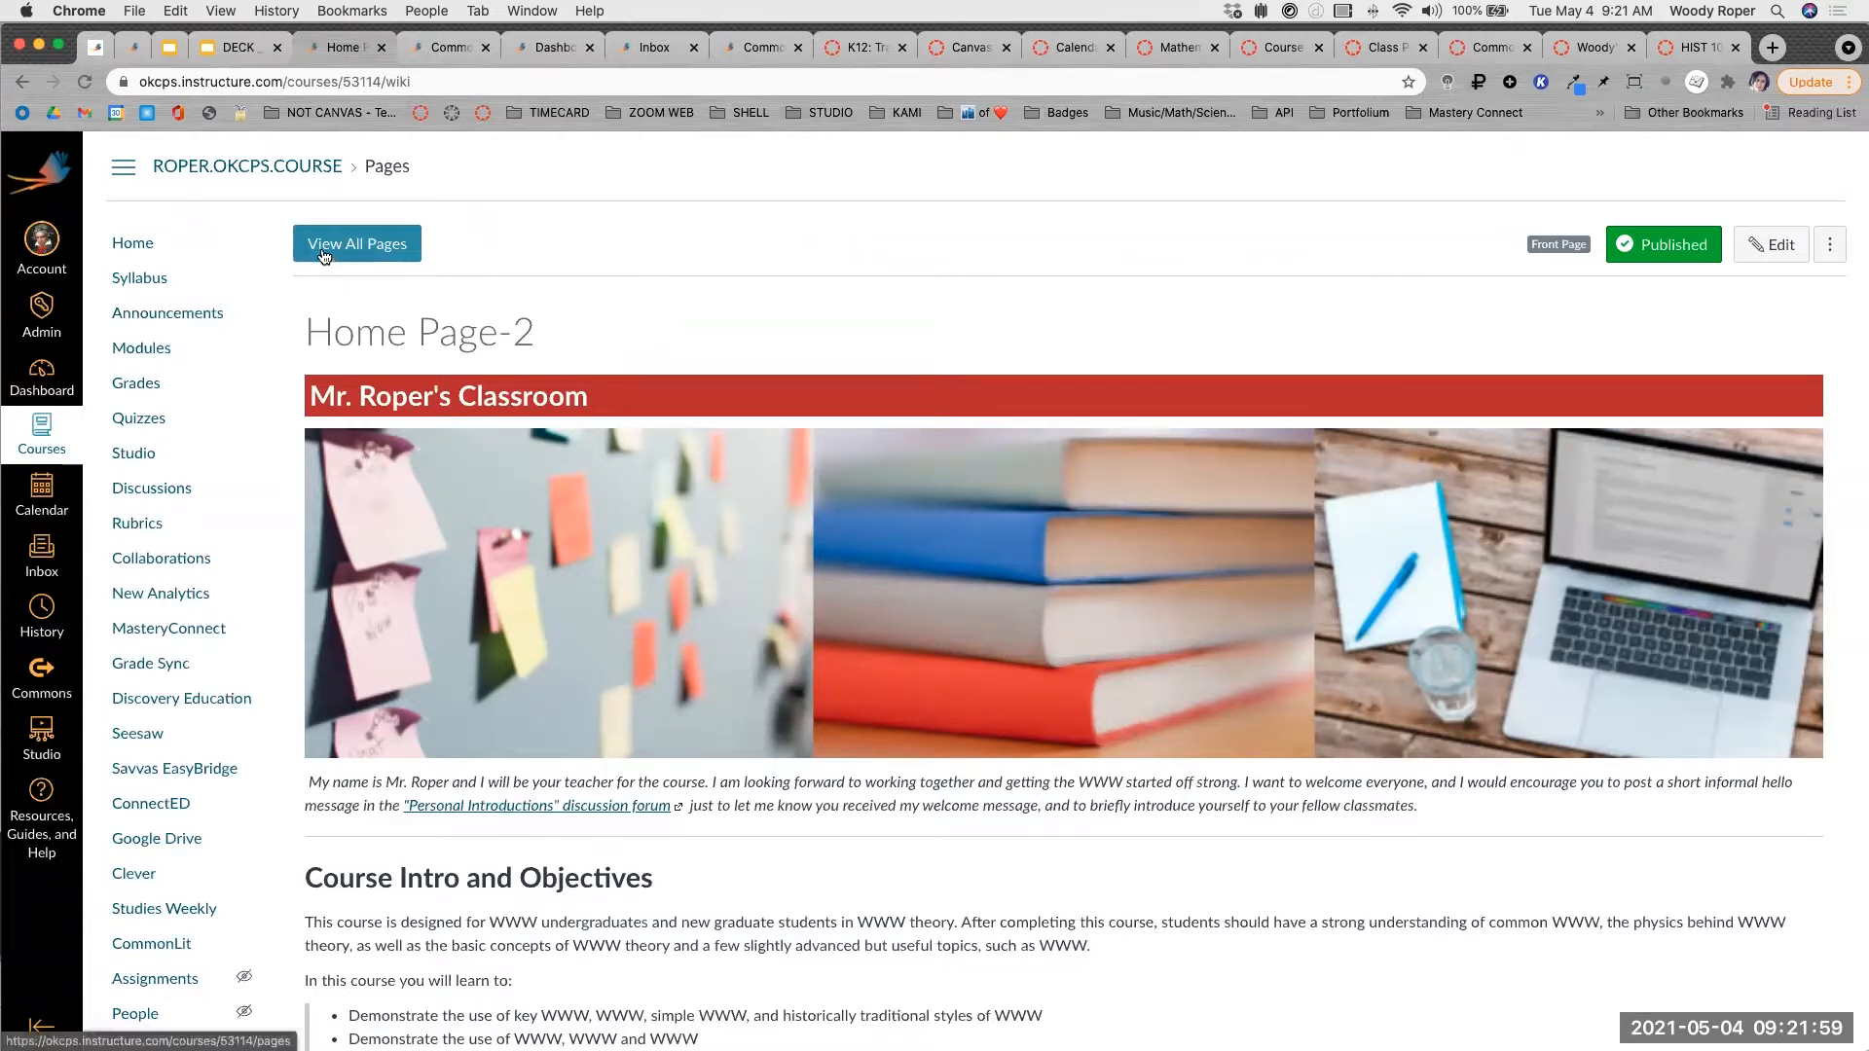
Show the list of all pages in the course instead of the front page.
scroll(325, 257, up, 10)
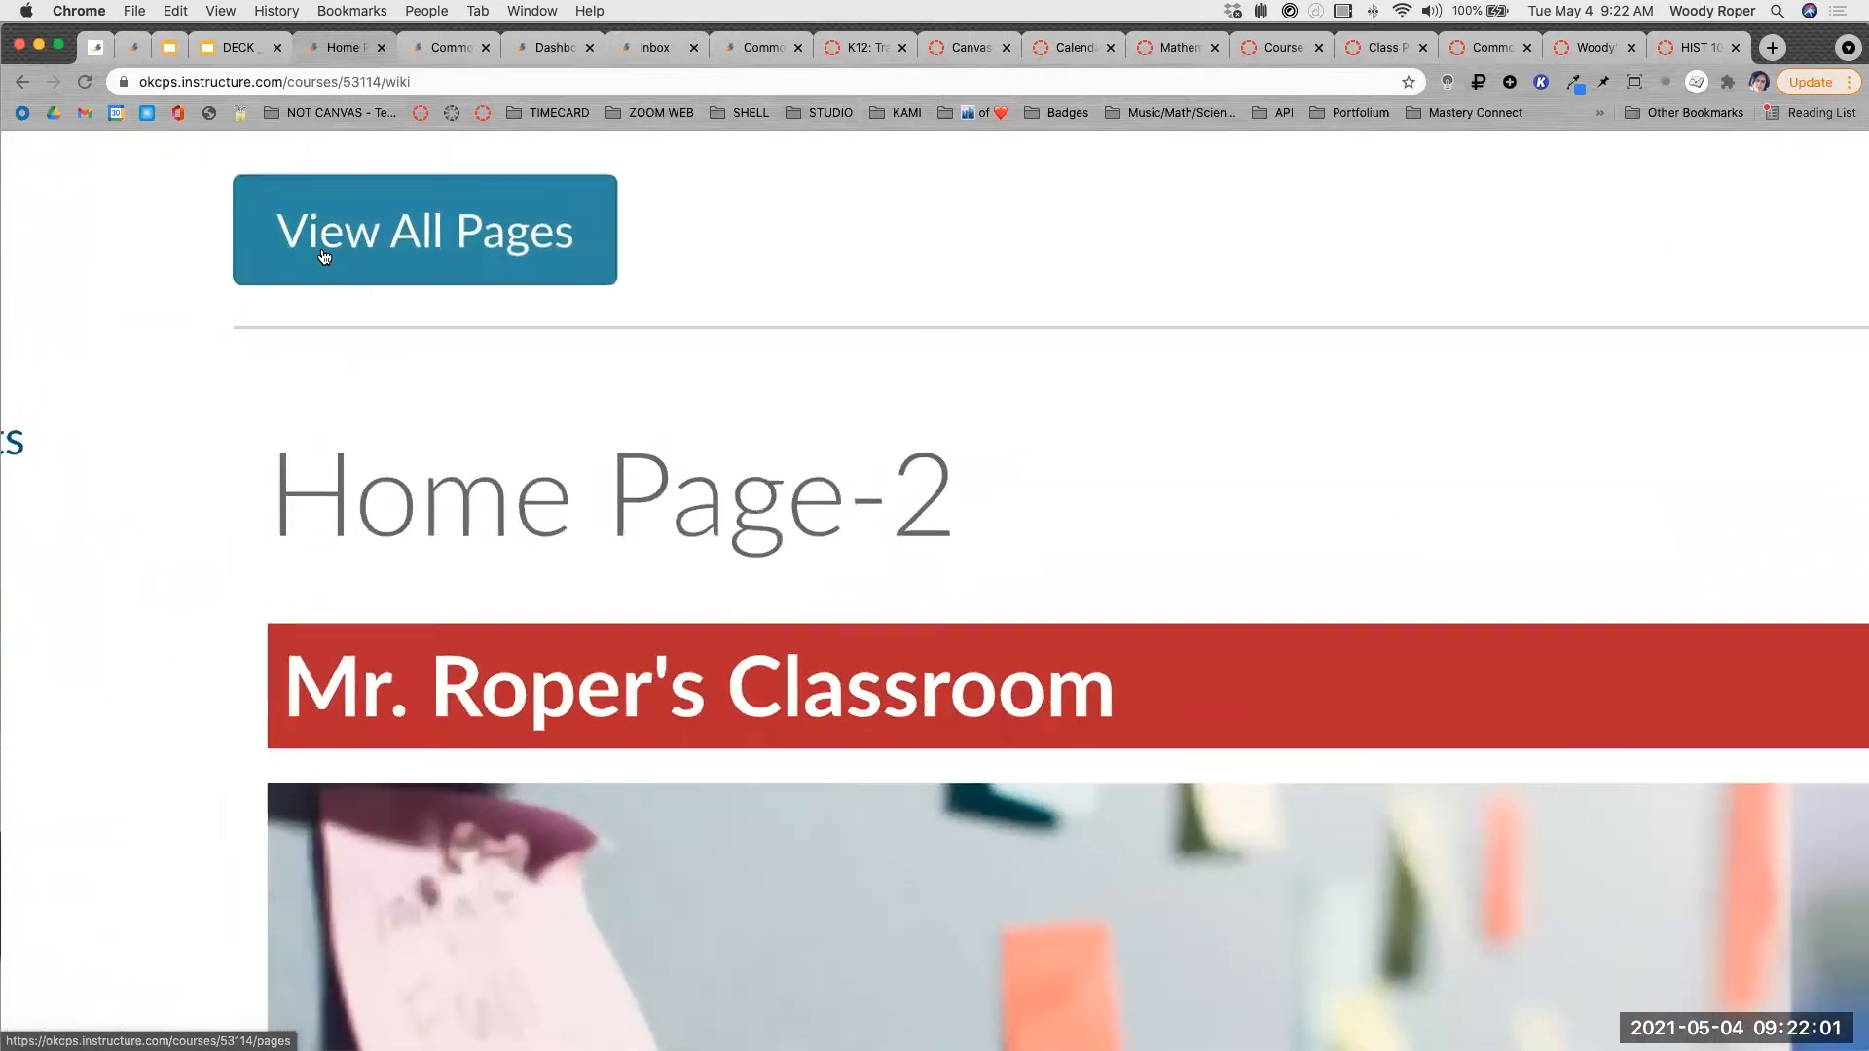
scroll(325, 257, down, 10)
scroll(325, 257, down, 5)
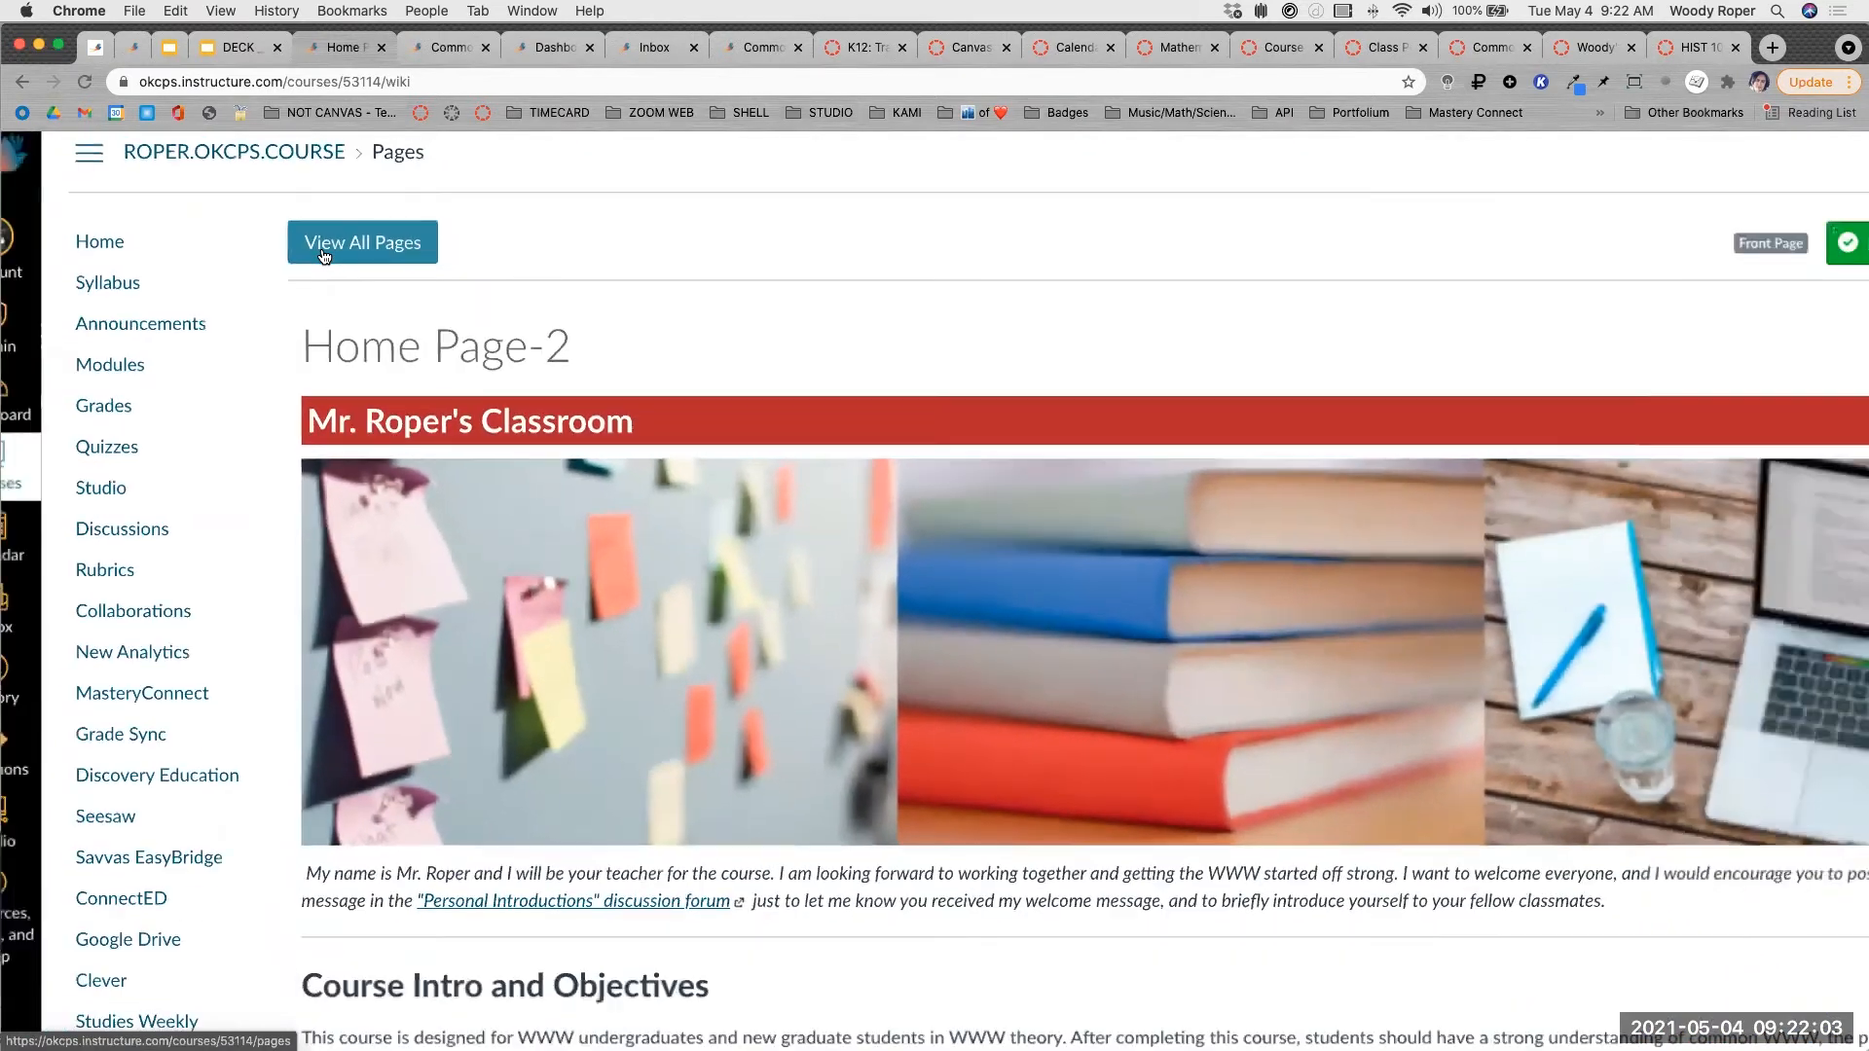
scroll(325, 257, up, 10)
scroll(325, 257, down, 5)
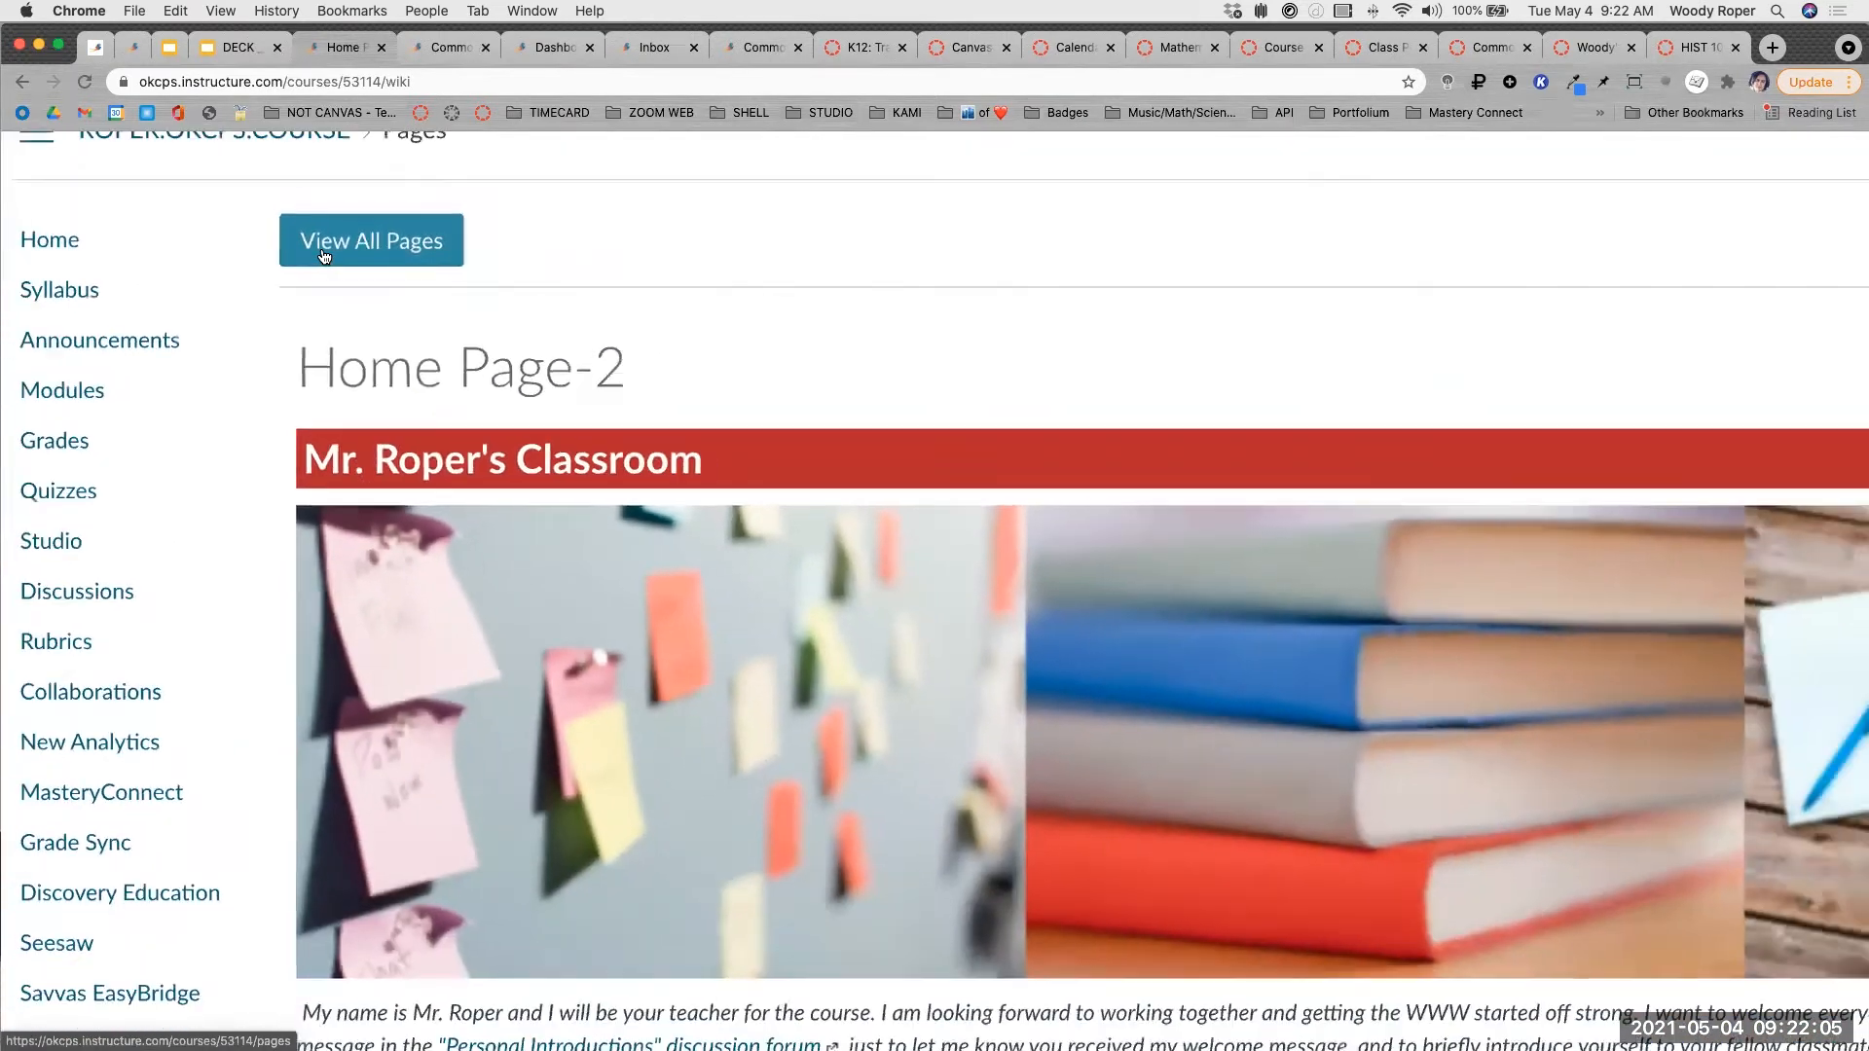
click(363, 248)
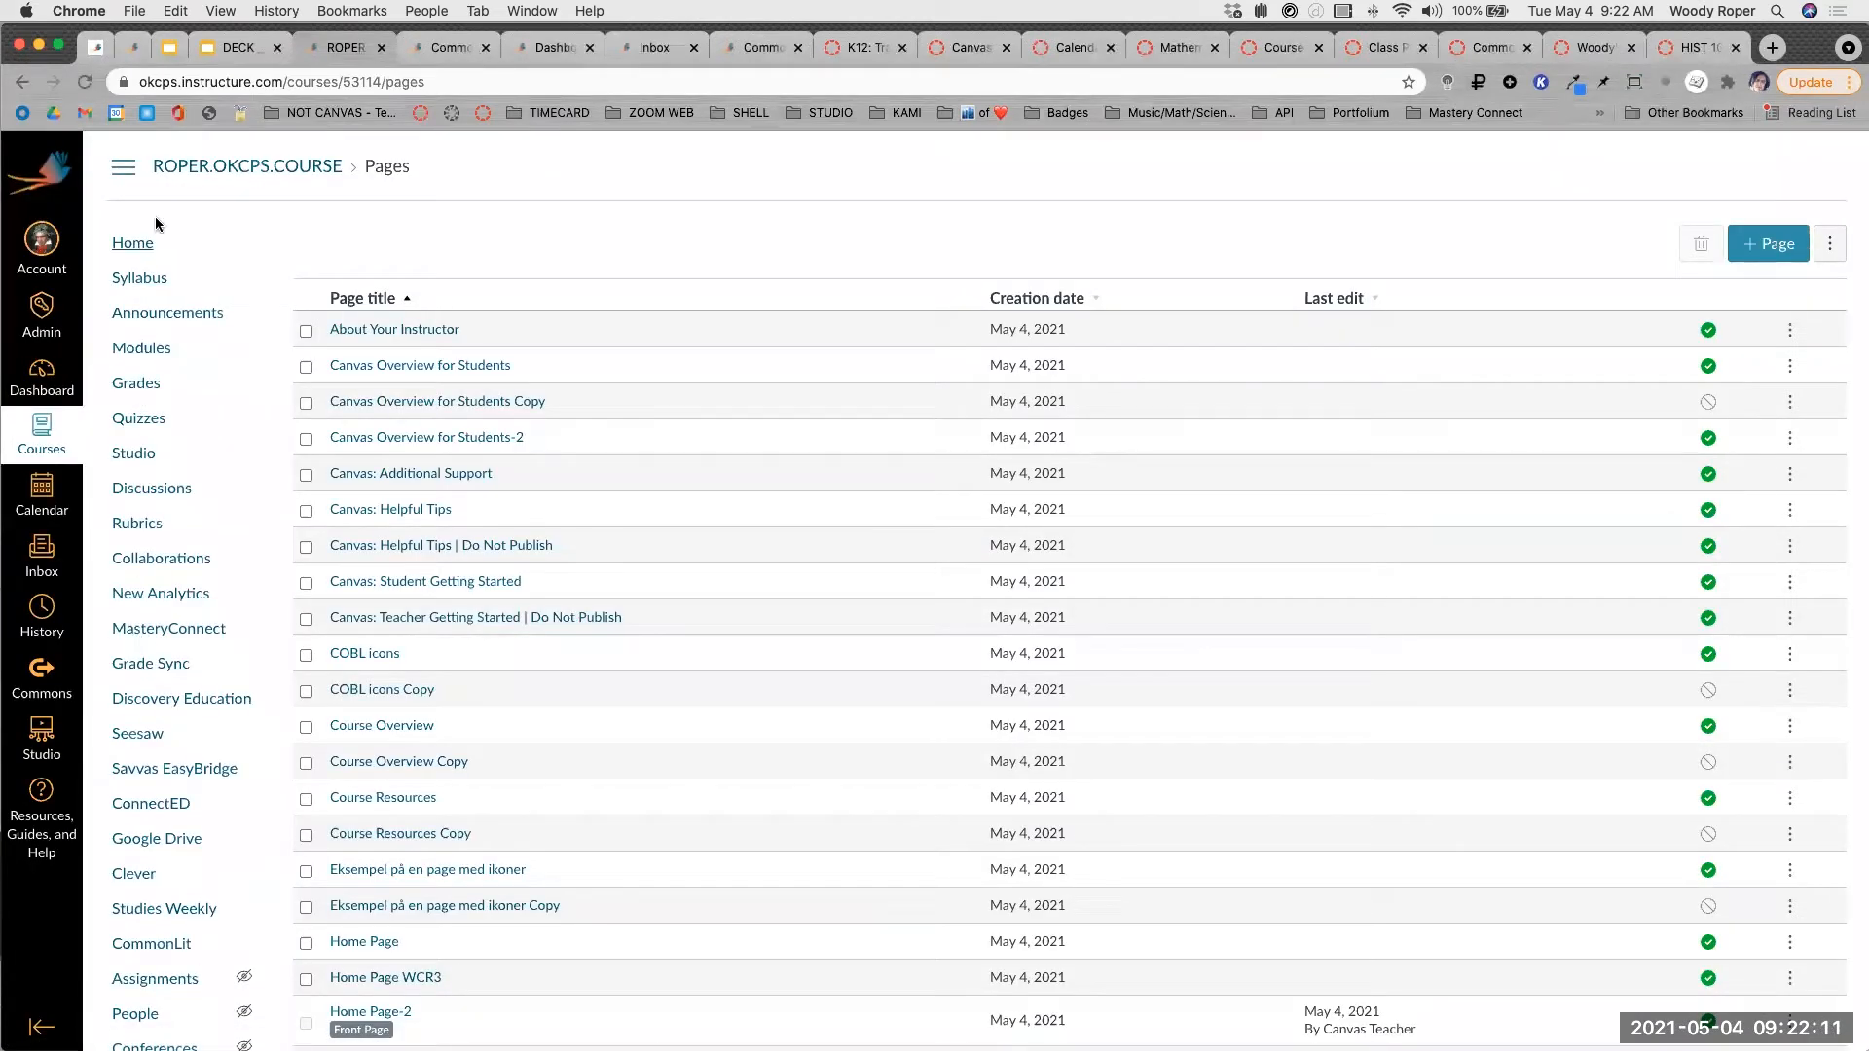
Check the student visibility of the Pages item in the course navigation.
scroll(144, 311, down, 1)
scroll(144, 312, down, 10)
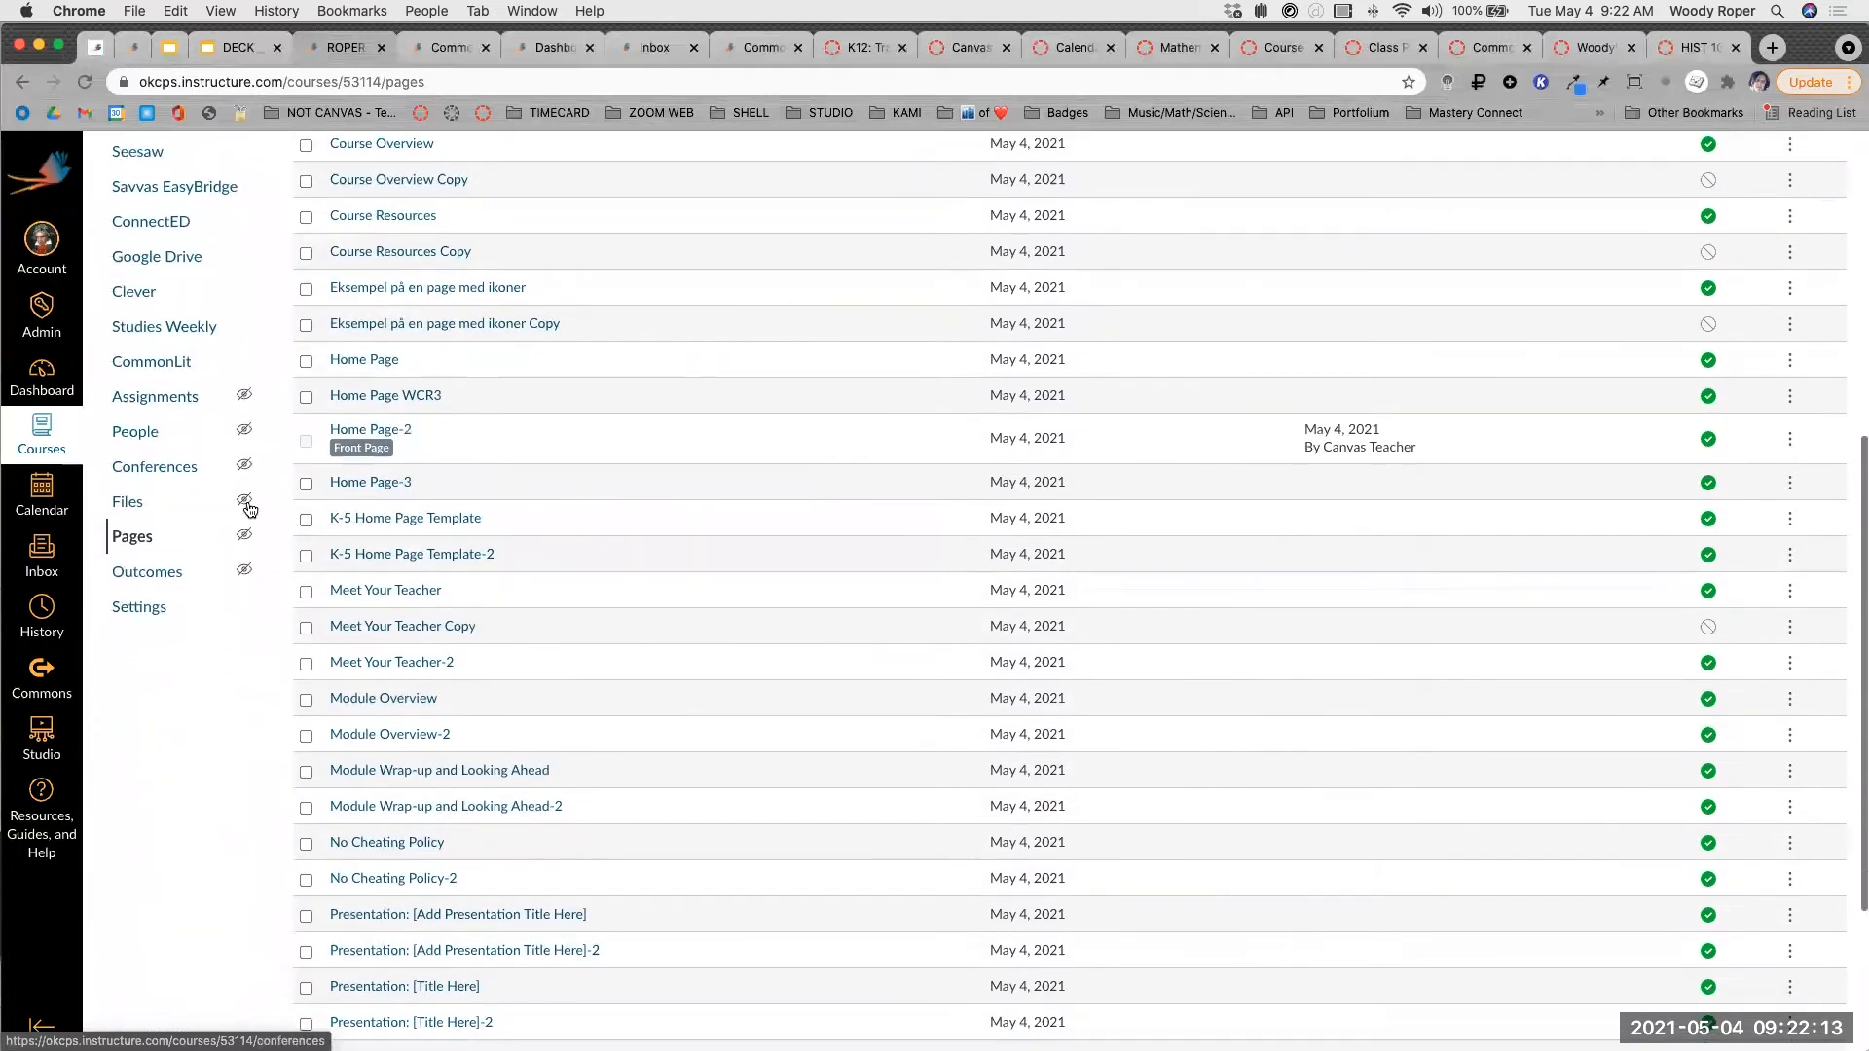
scroll(130, 554, up, 10)
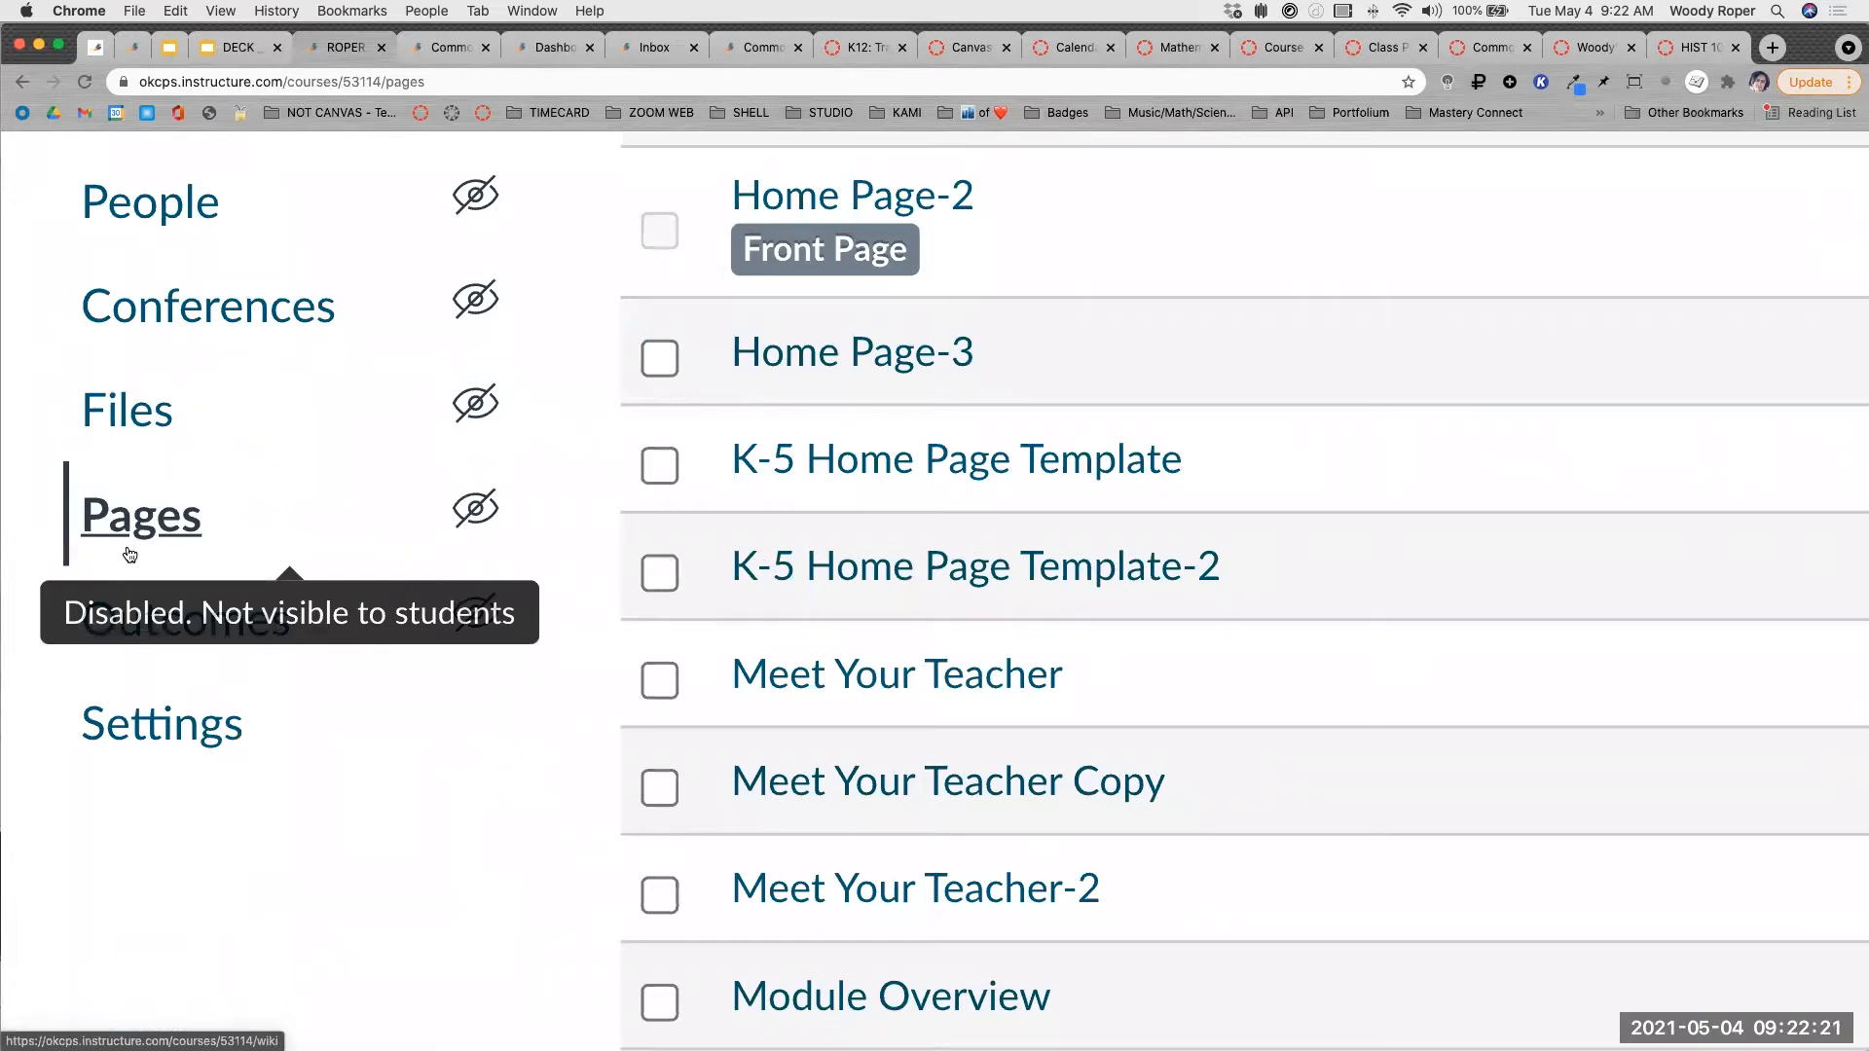
scroll(130, 554, down, 10)
scroll(202, 705, up, 1)
scroll(203, 705, up, 5)
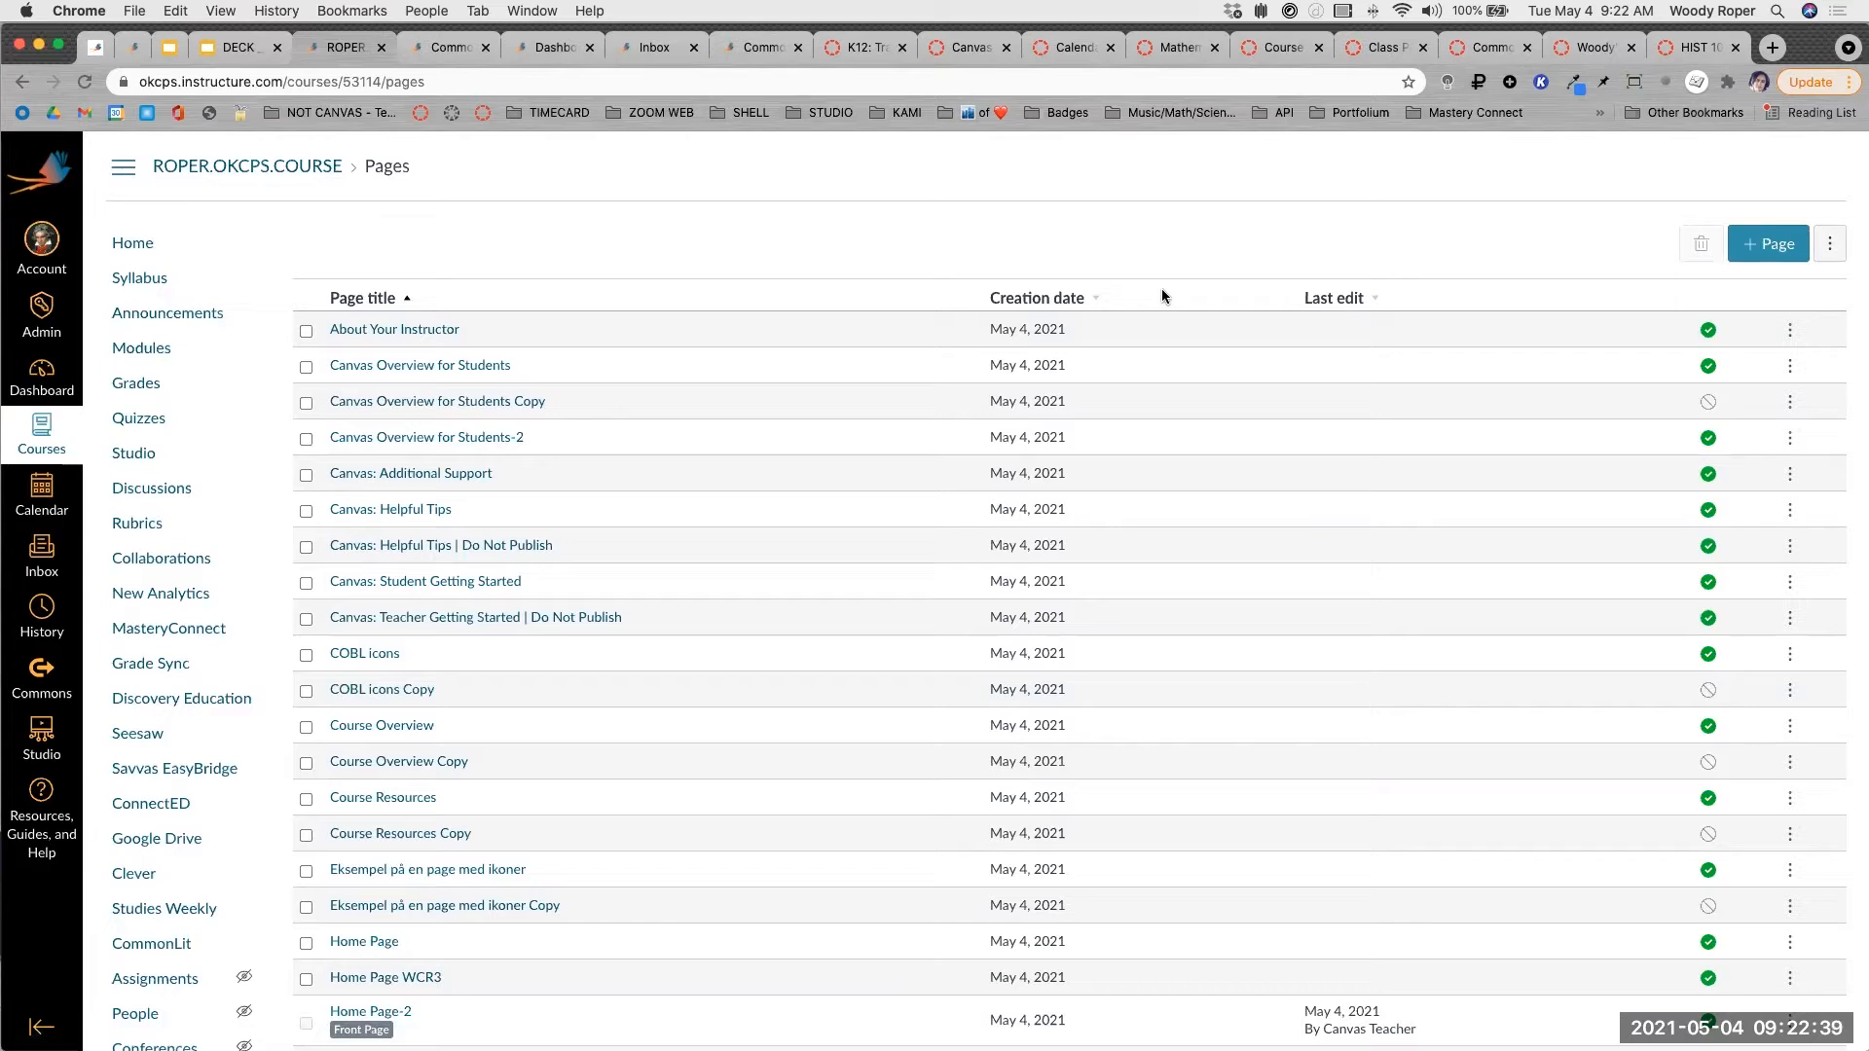
Review the titles in the course's page list, from About Your Instructor through the WEEK overview and wrap-up pages.
scroll(429, 337, up, 5)
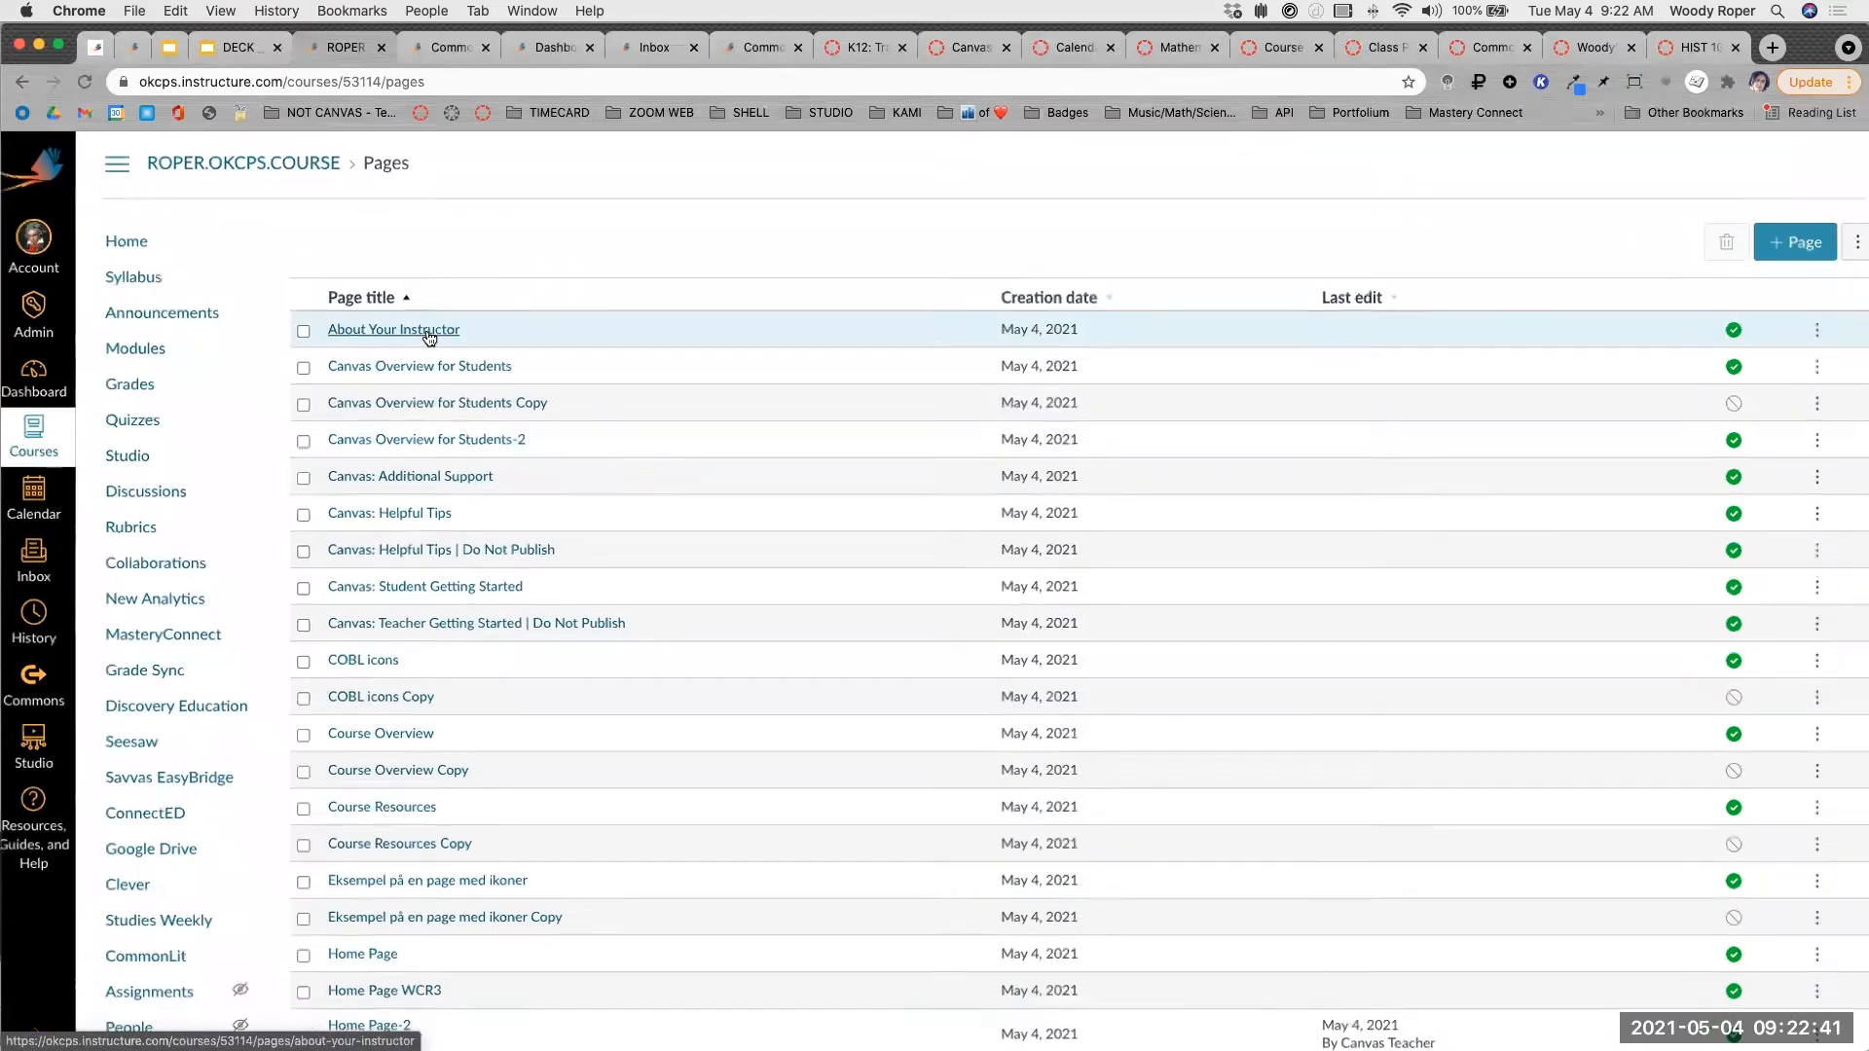
scroll(429, 338, up, 3)
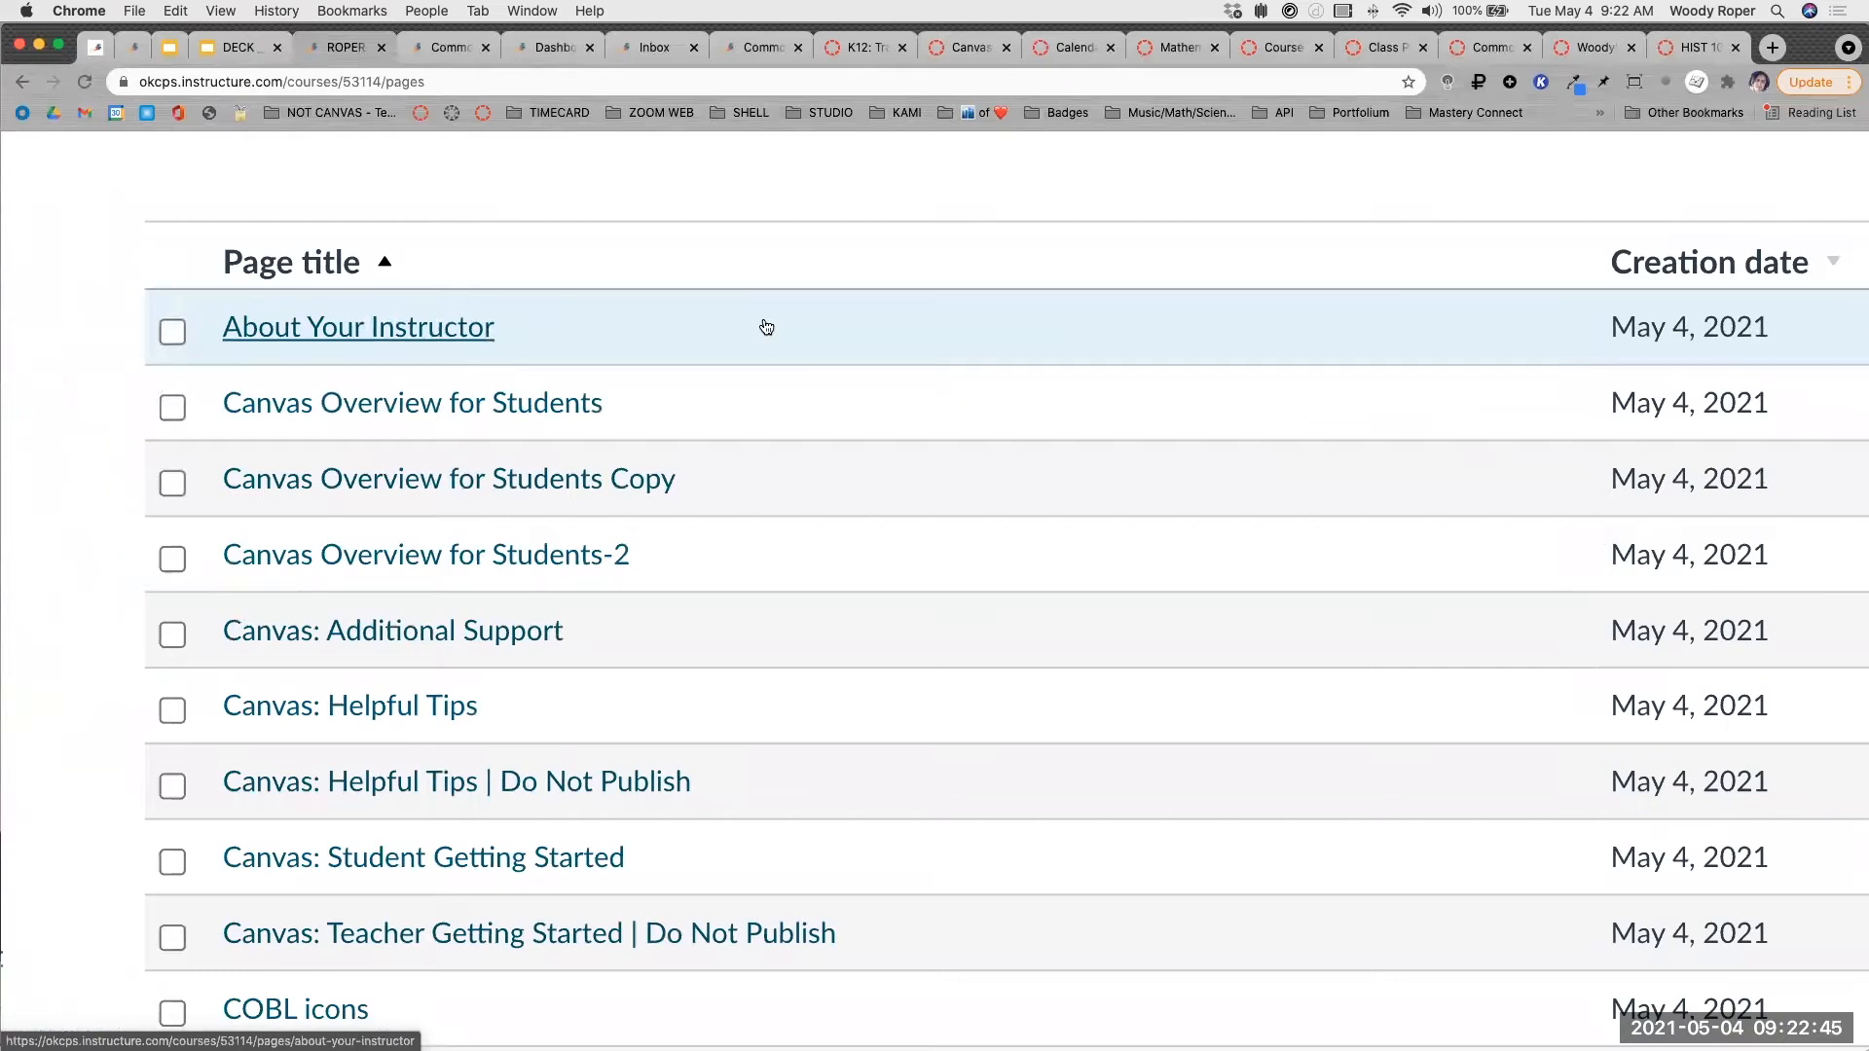
scroll(766, 327, down, 3)
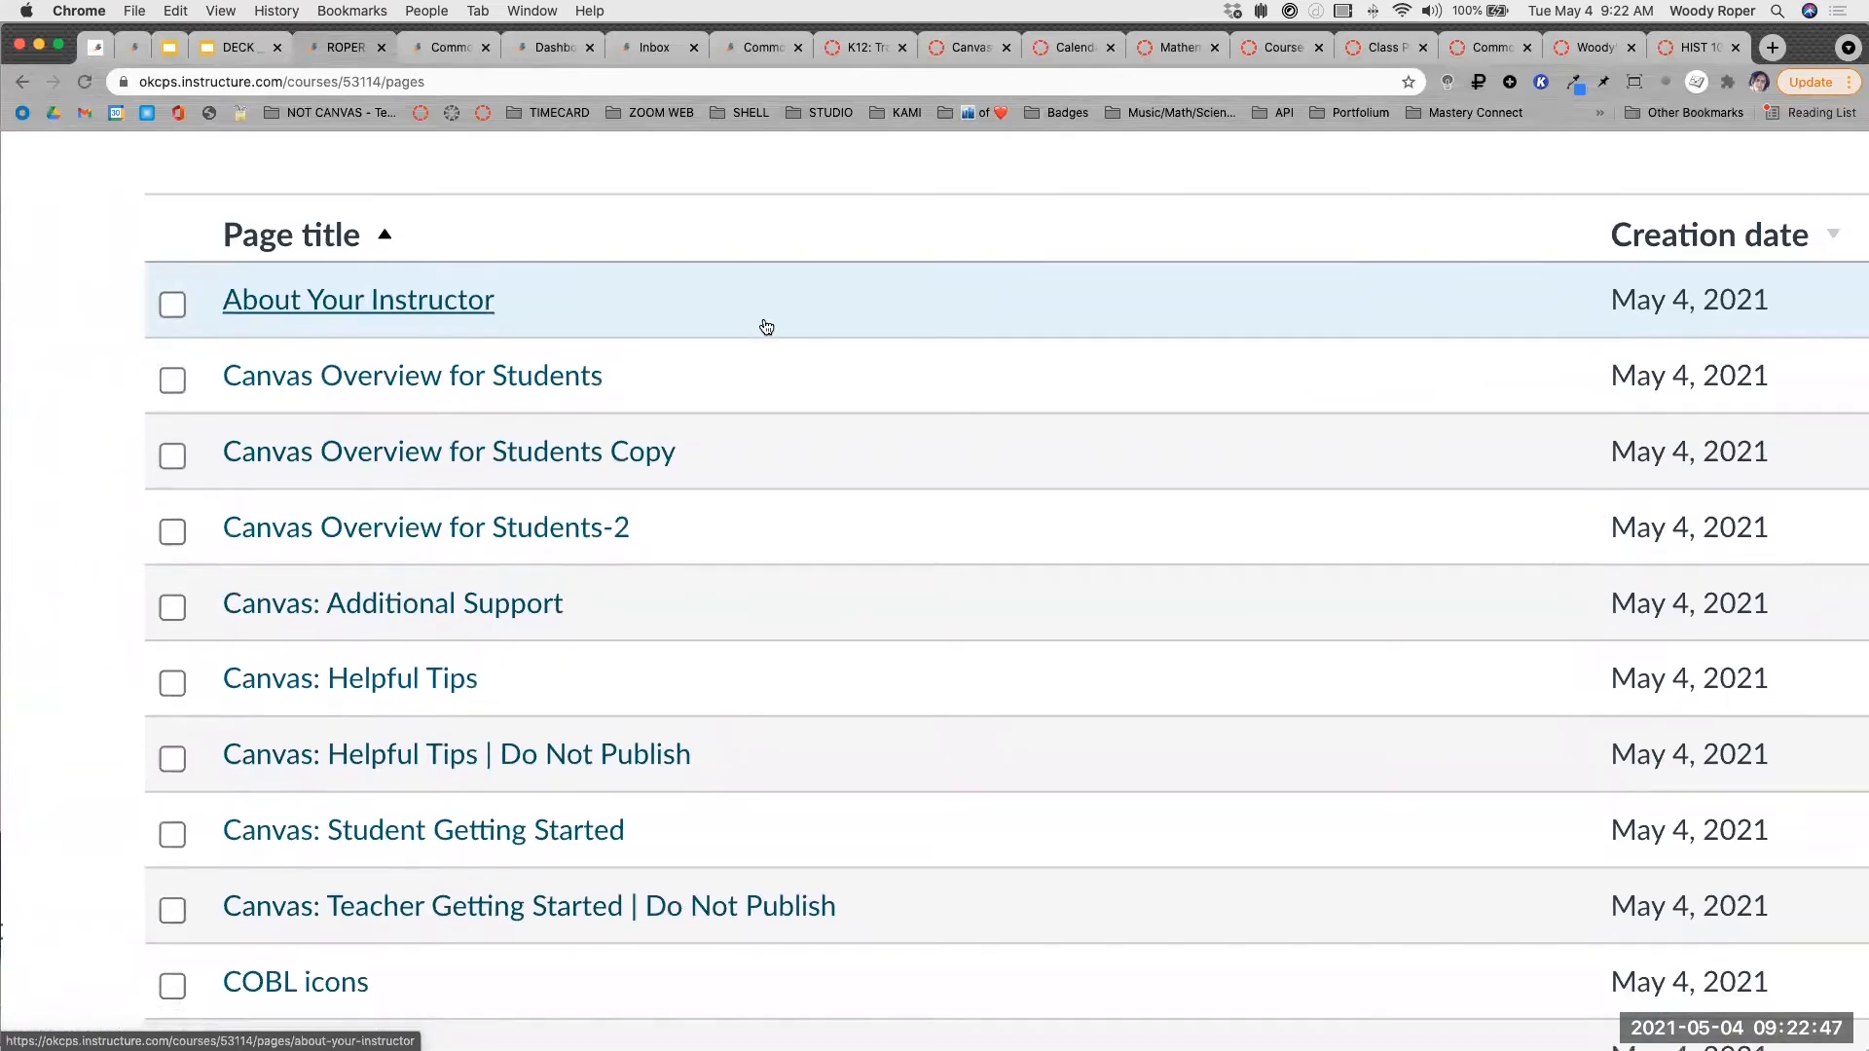
scroll(766, 327, down, 5)
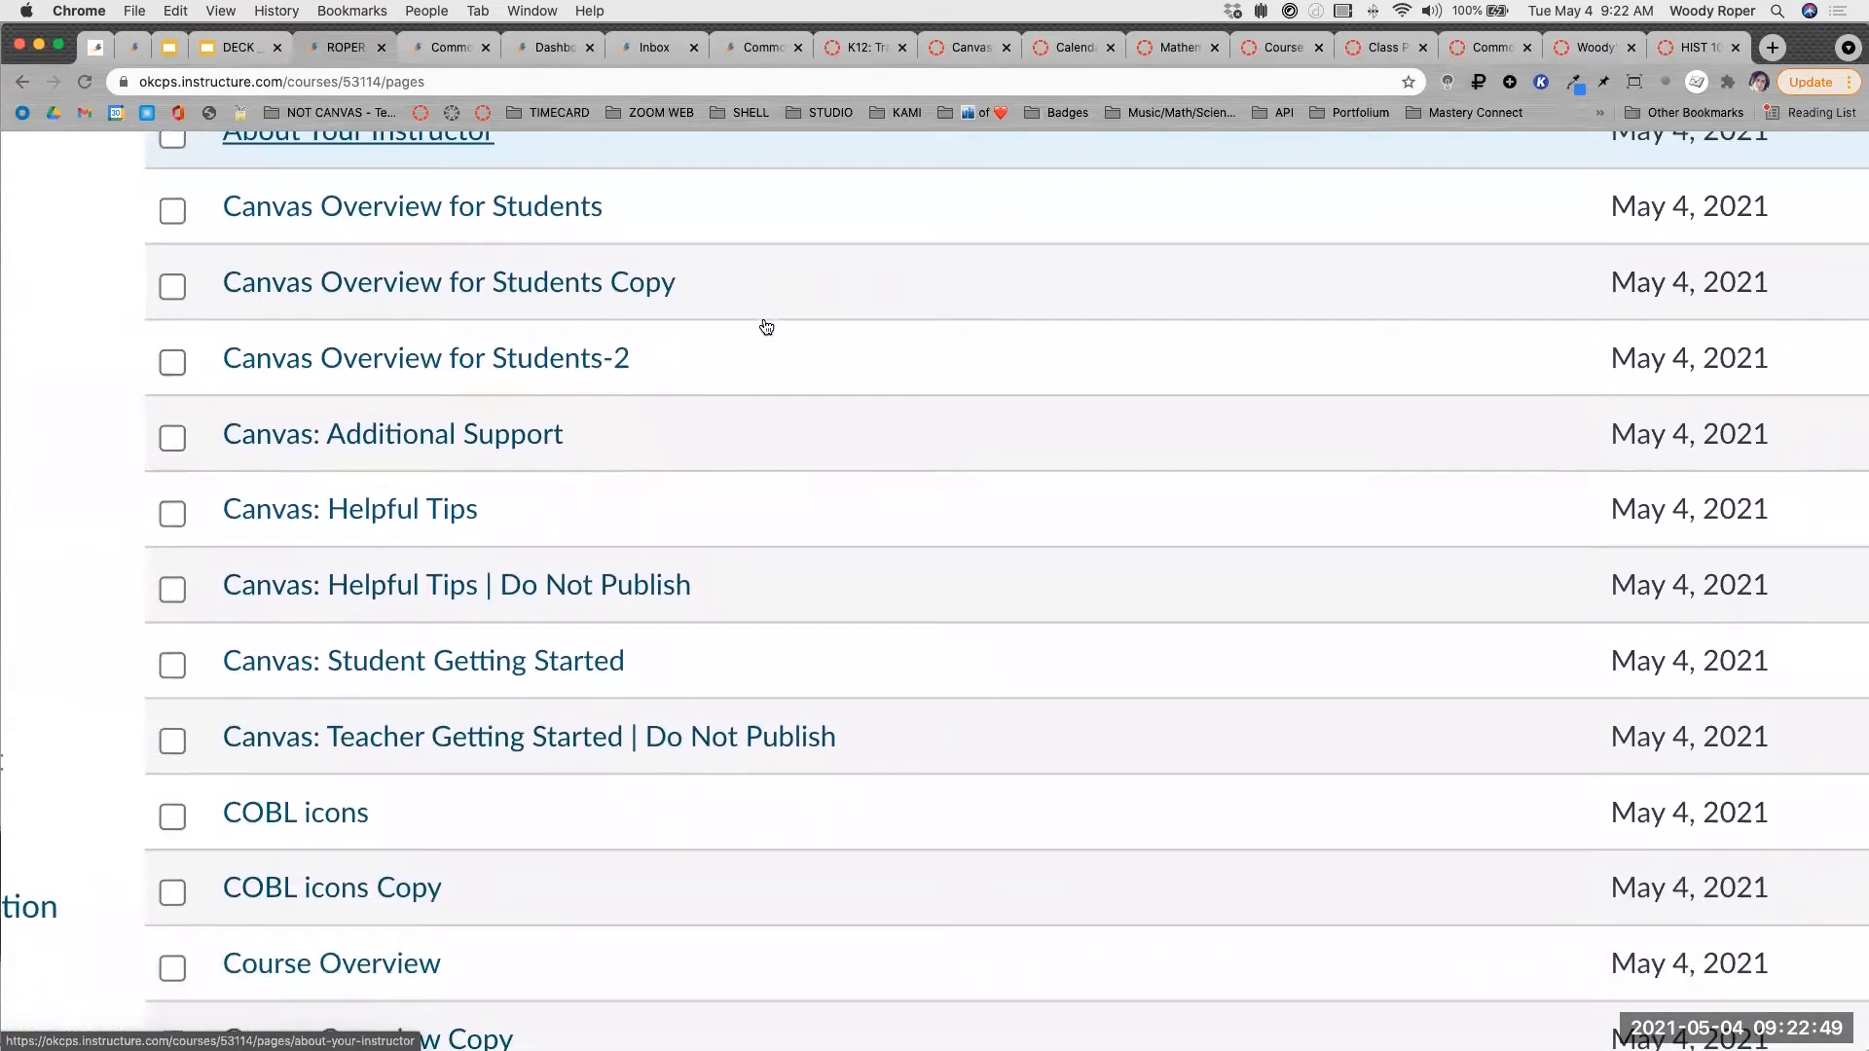
scroll(766, 327, down, 10)
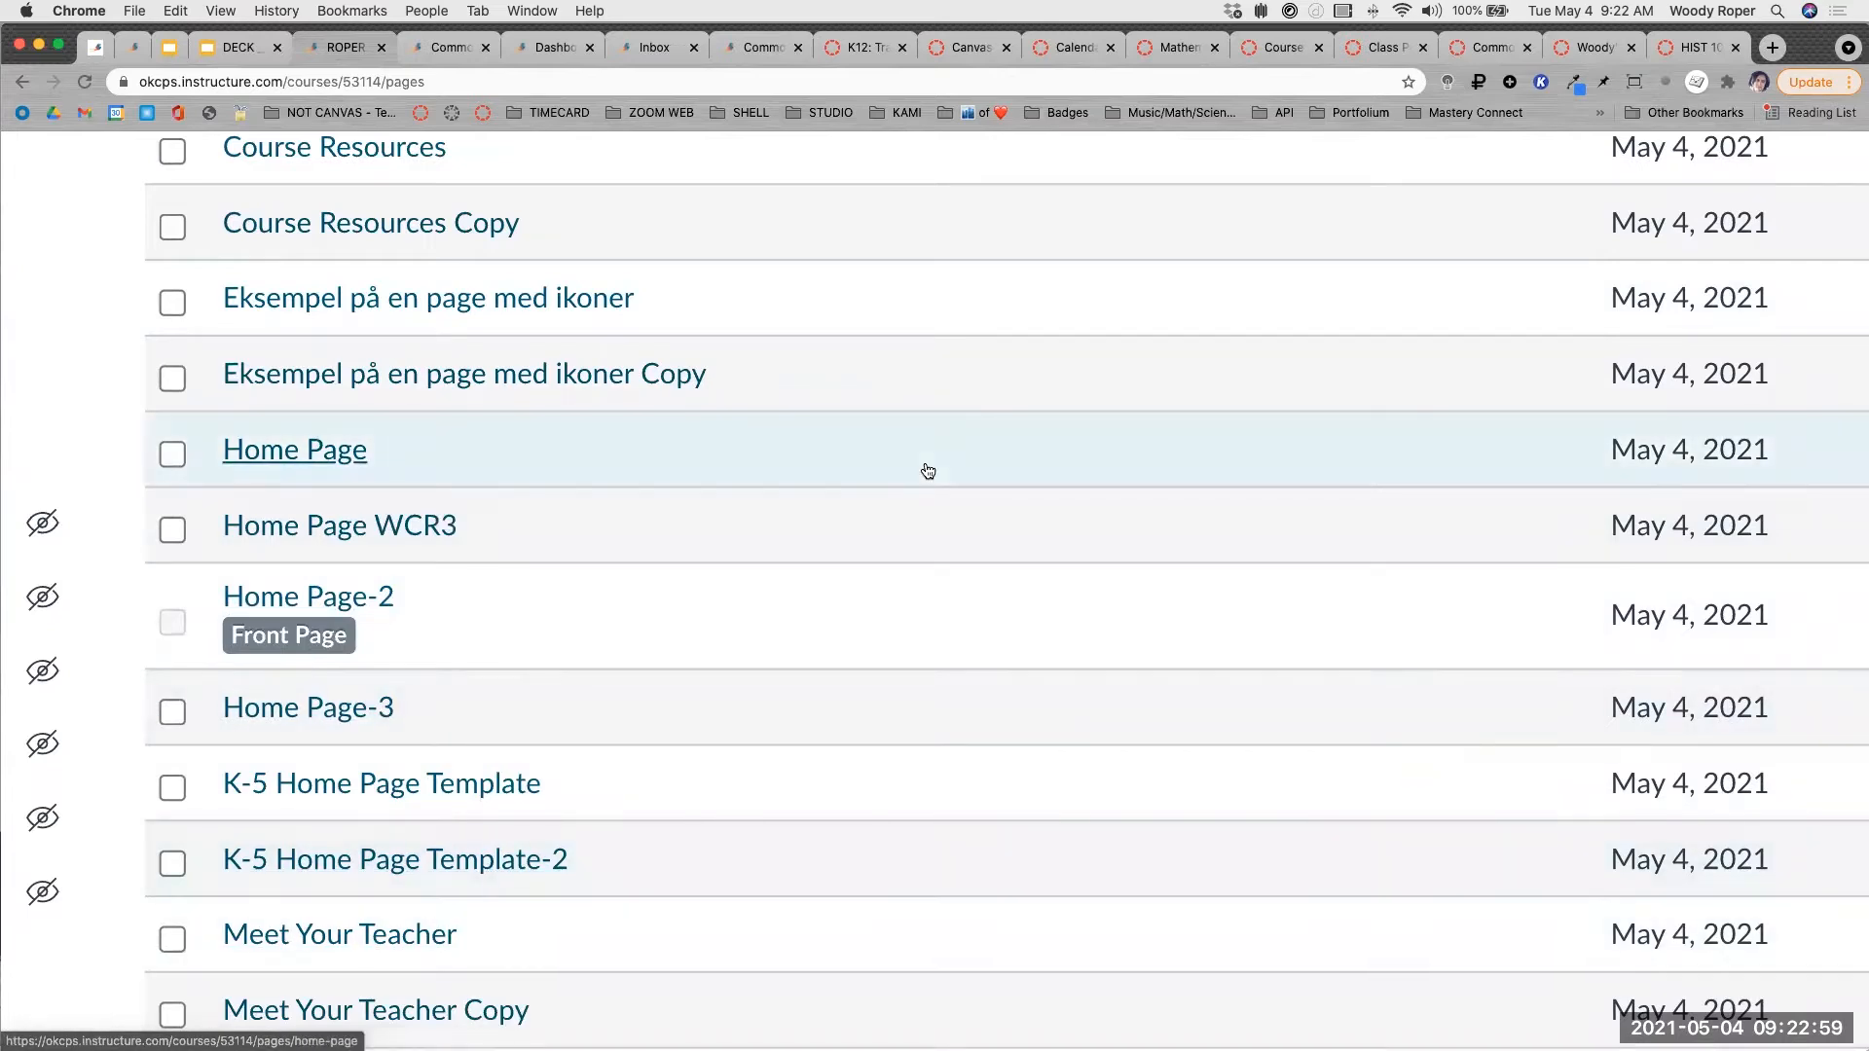
scroll(928, 471, down, 4)
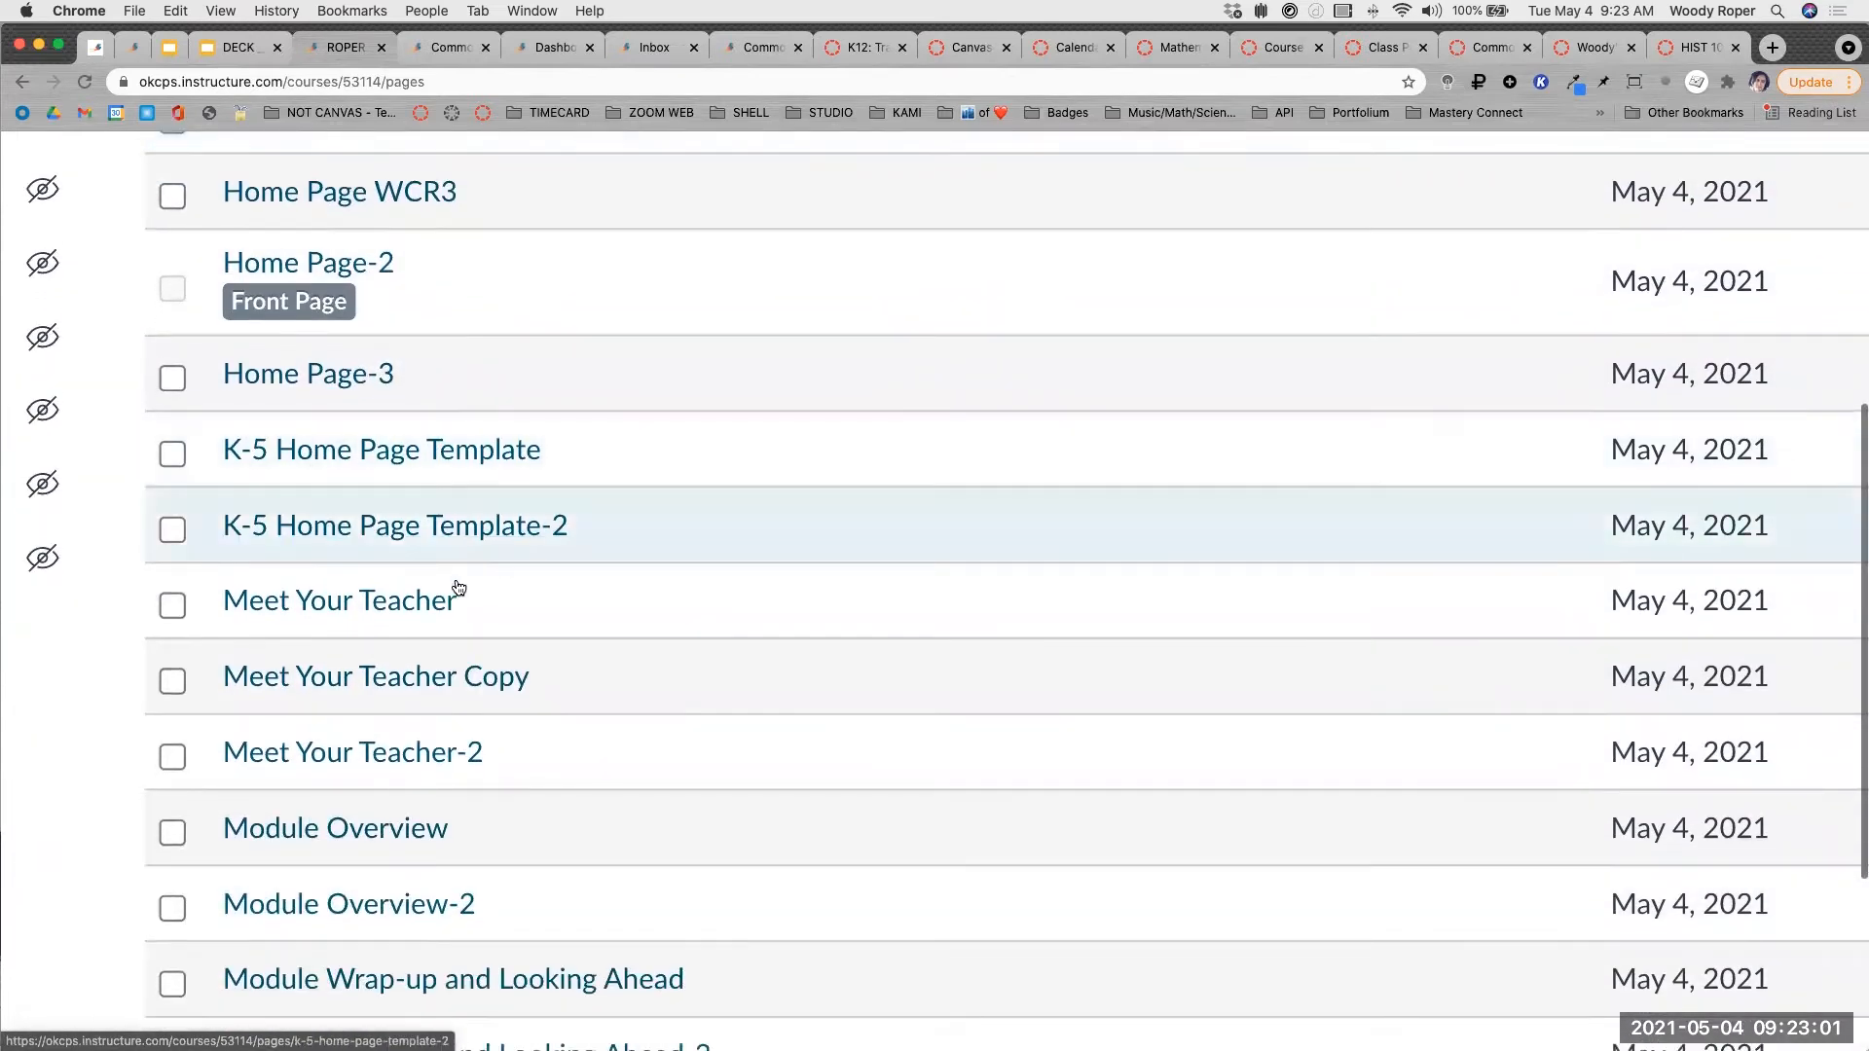
scroll(437, 601, down, 6)
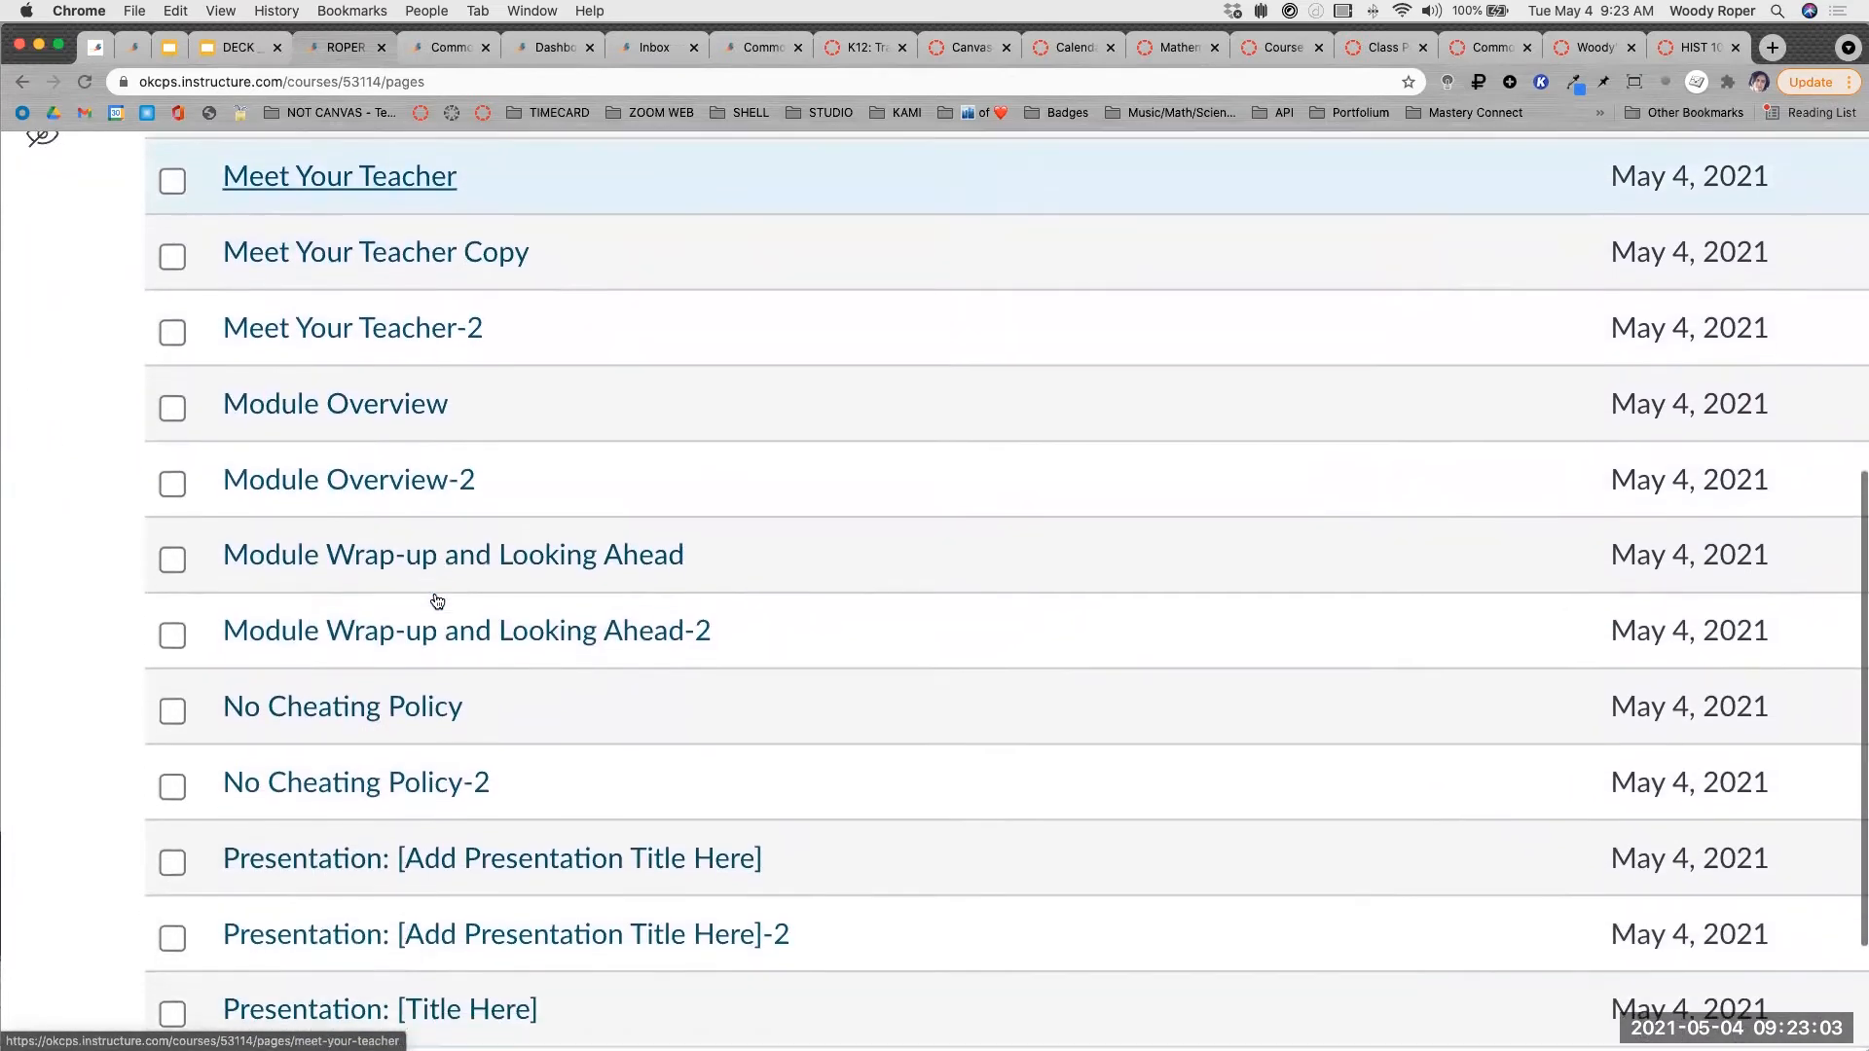
scroll(437, 601, down, 4)
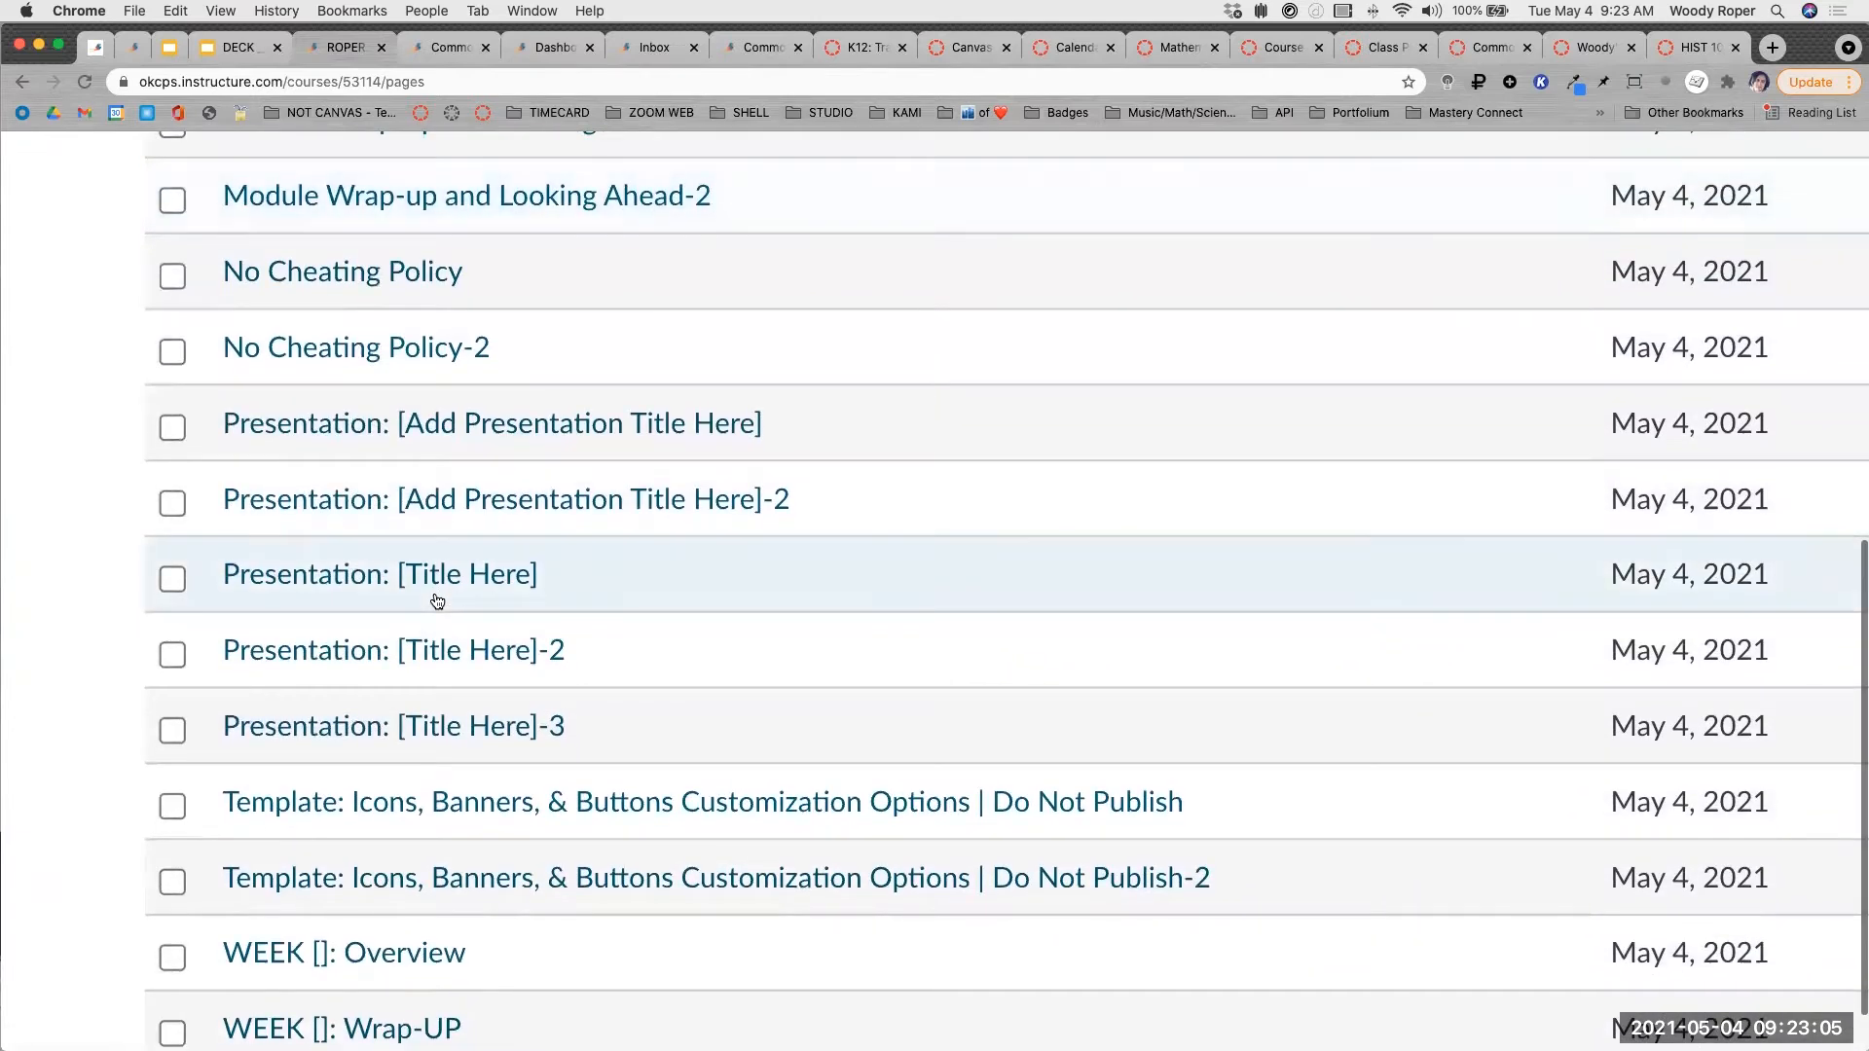
scroll(437, 601, up, 17)
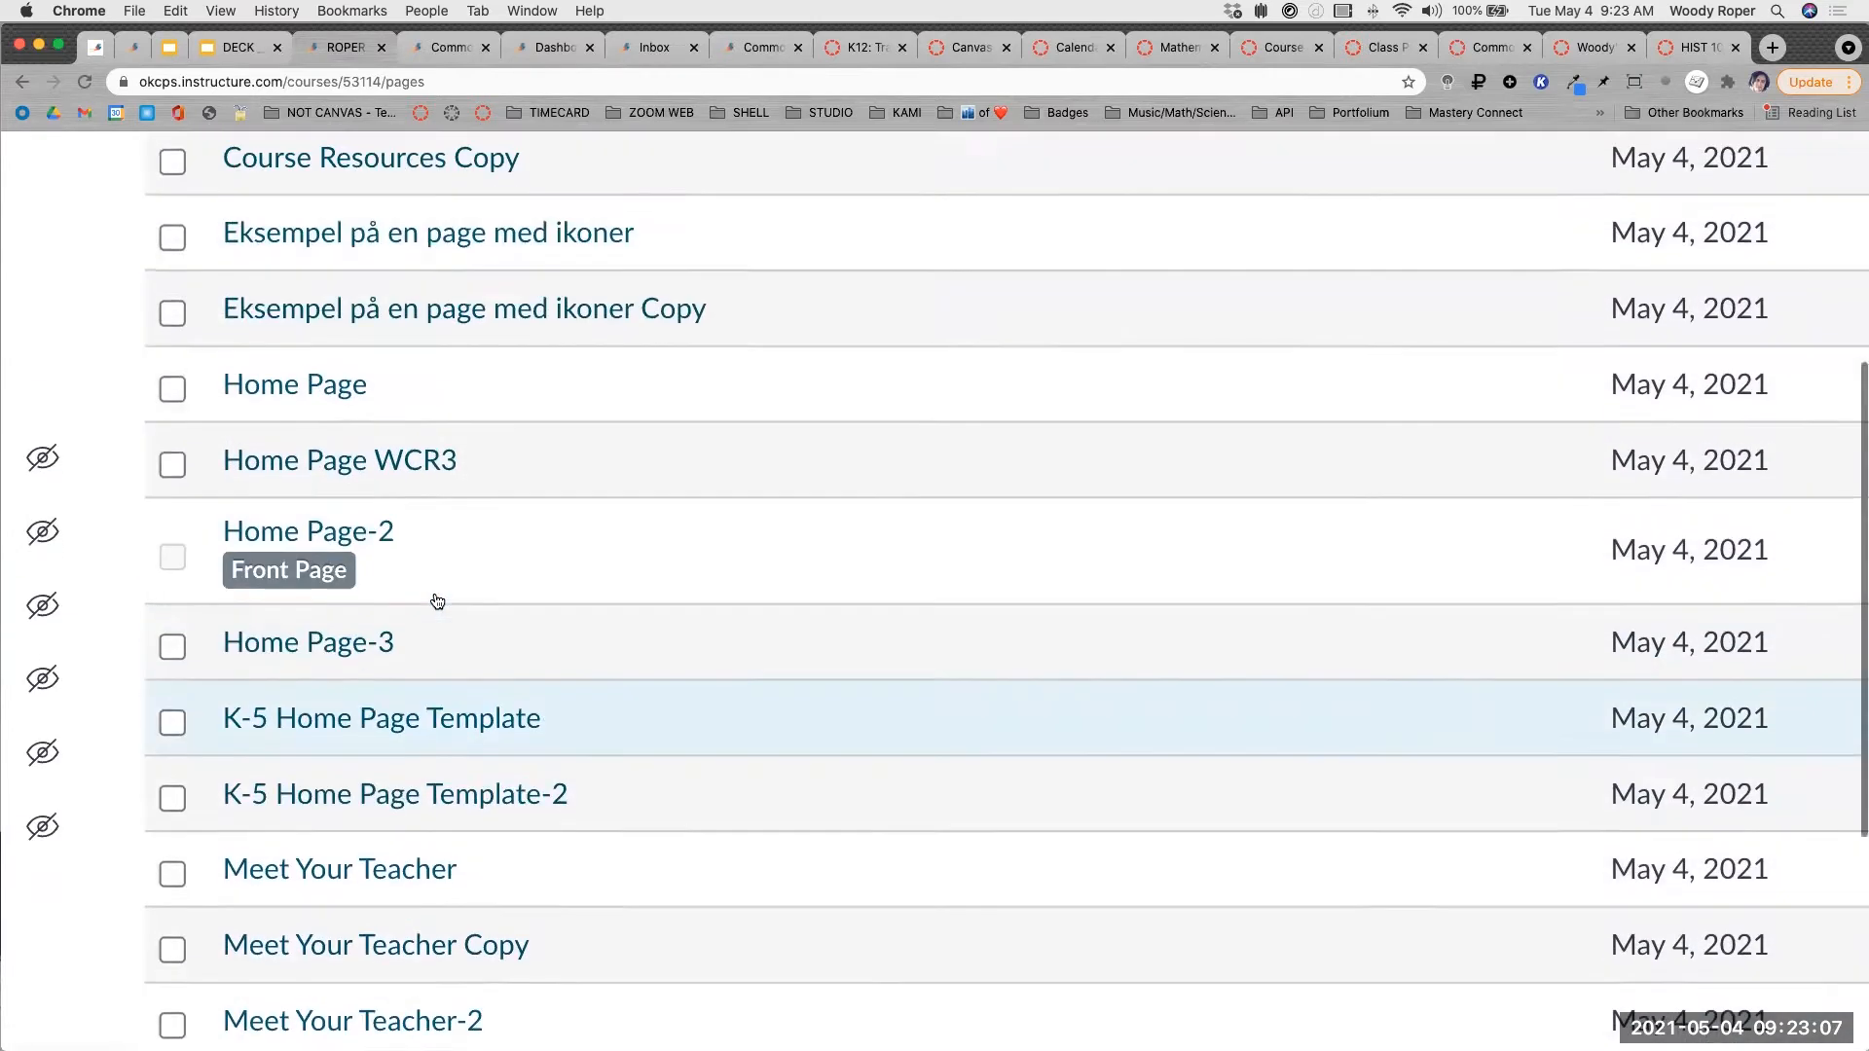
scroll(437, 601, up, 6)
scroll(437, 602, down, 5)
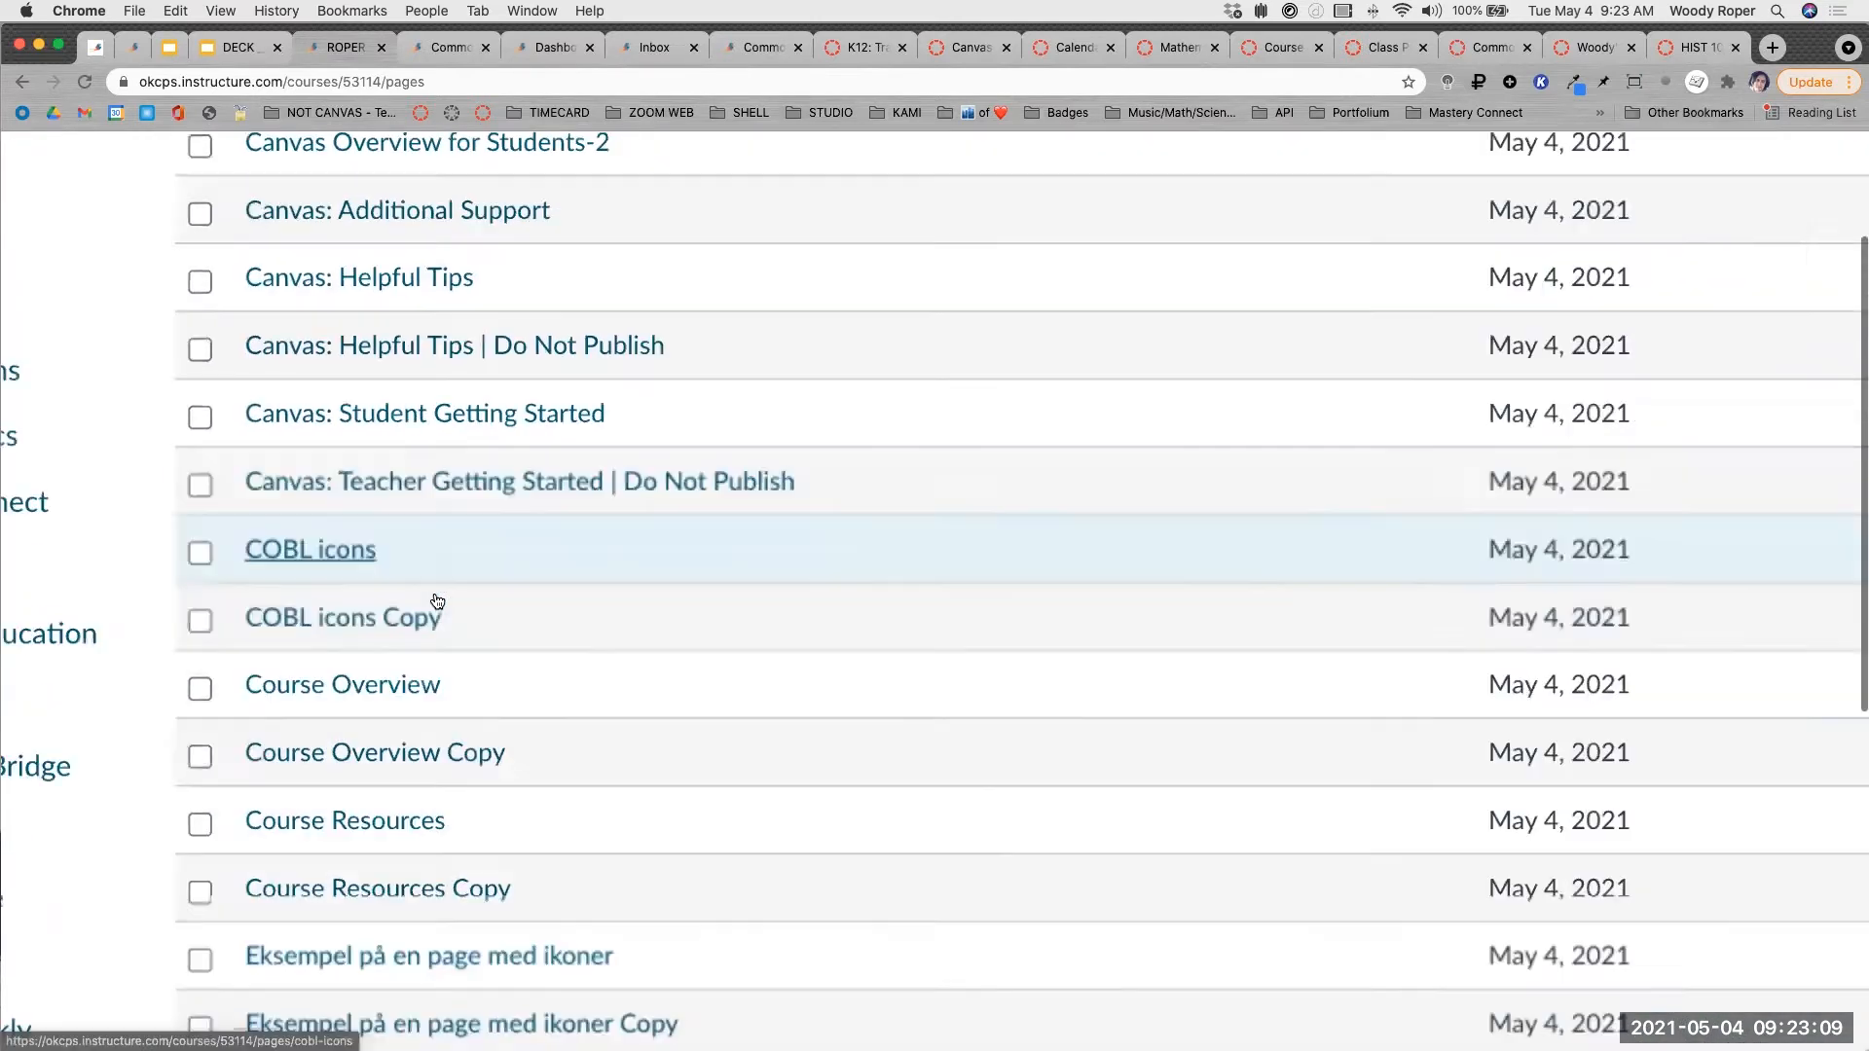
Start a new blank page in the course.
scroll(437, 601, up, 3)
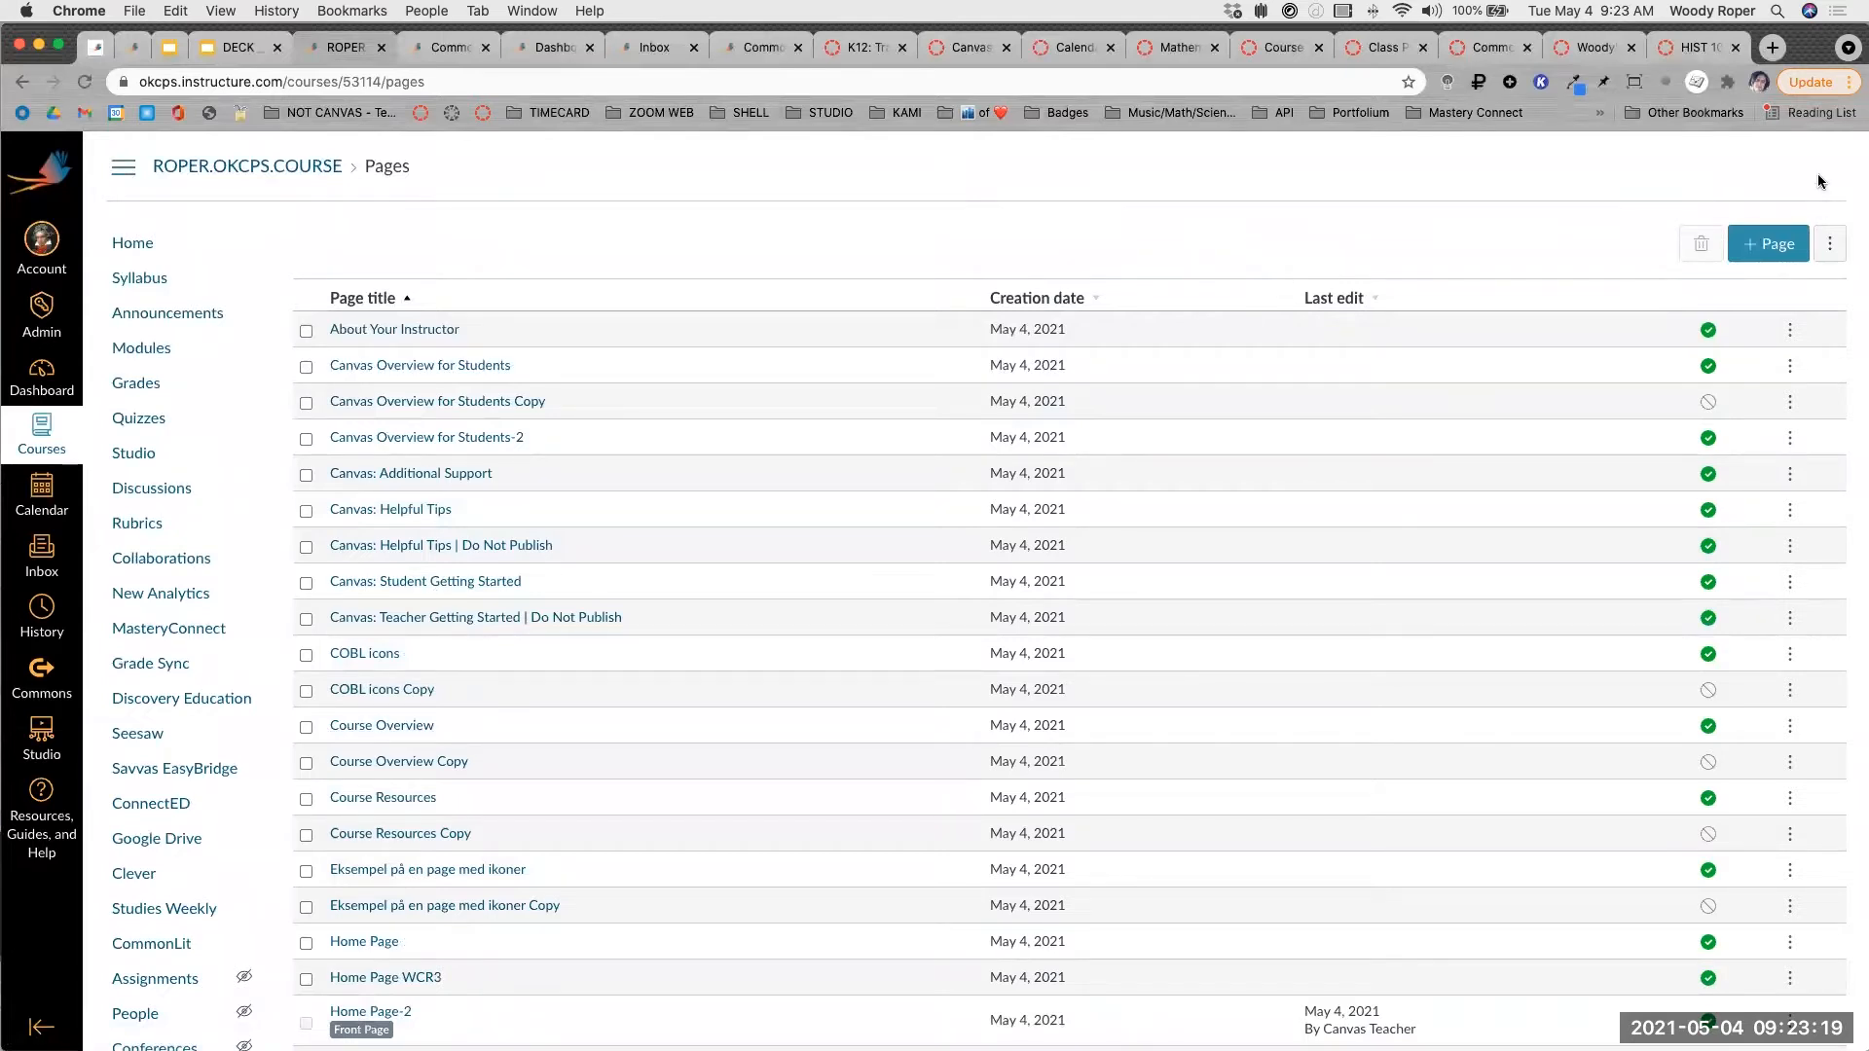
scroll(1818, 177, up, 5)
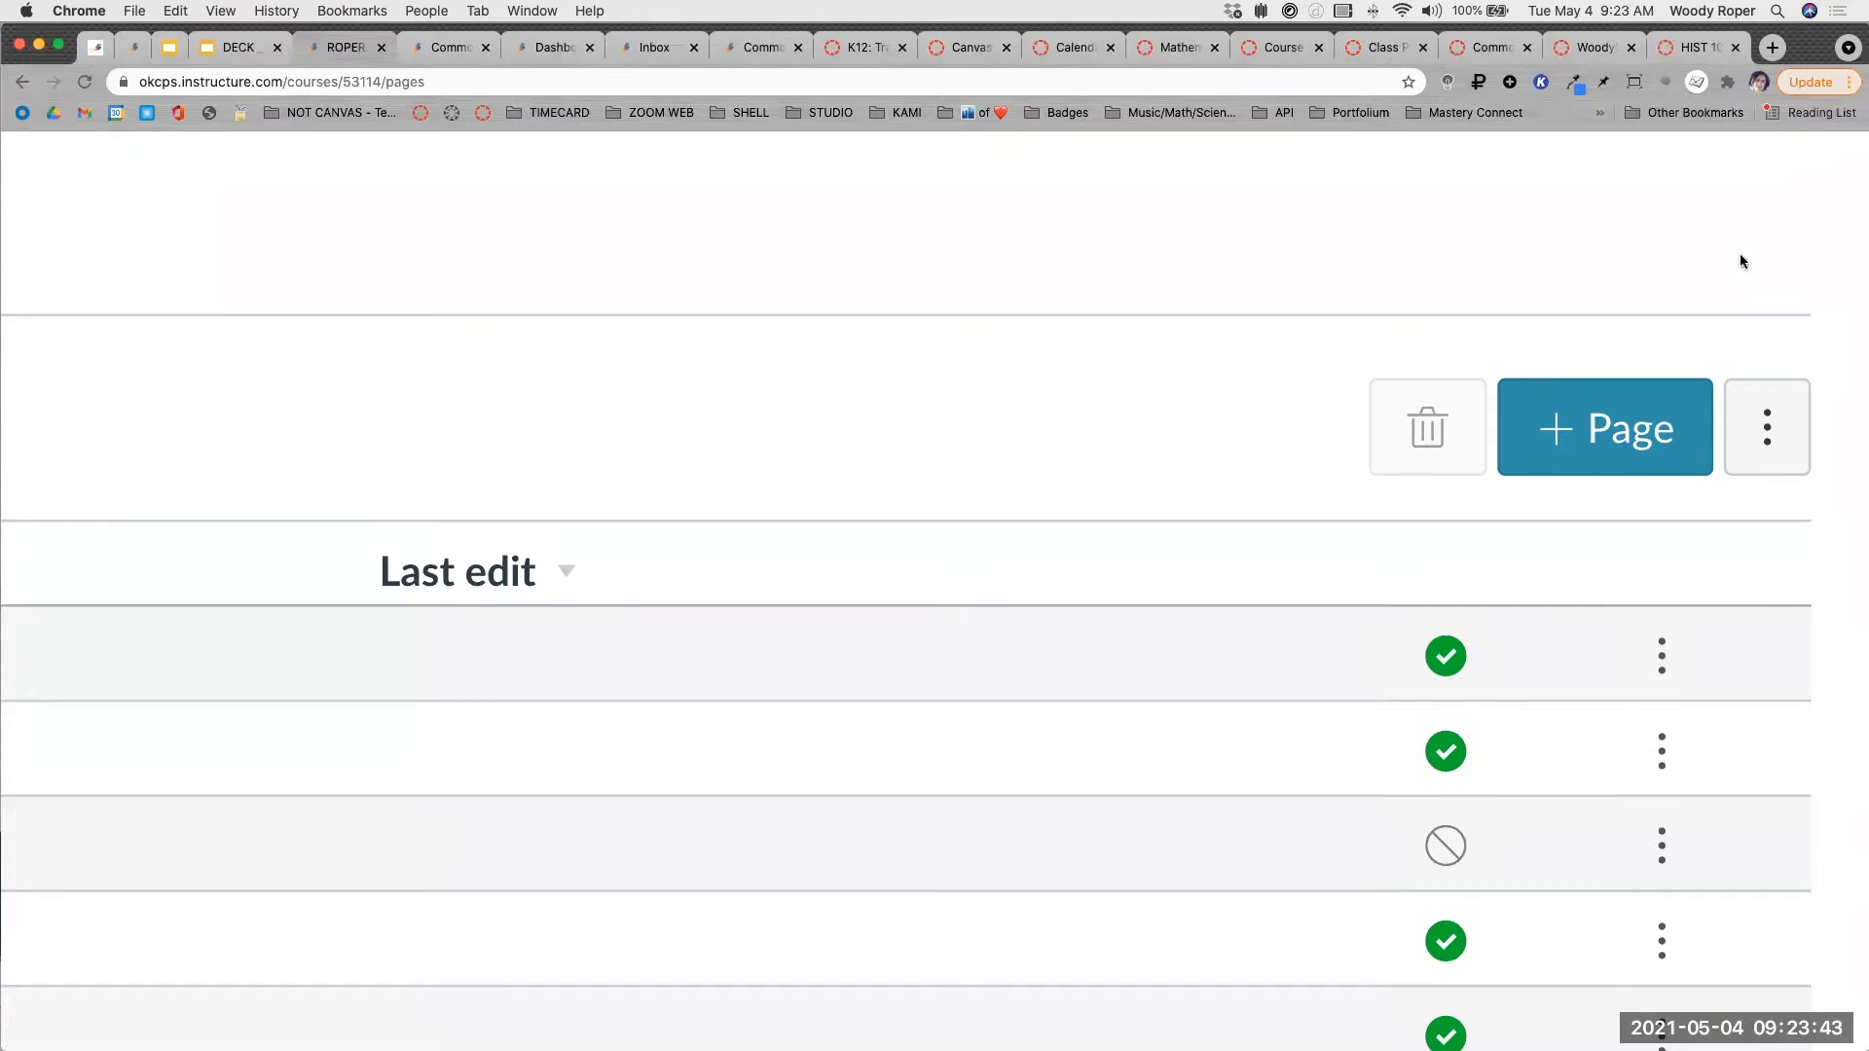
click(1616, 447)
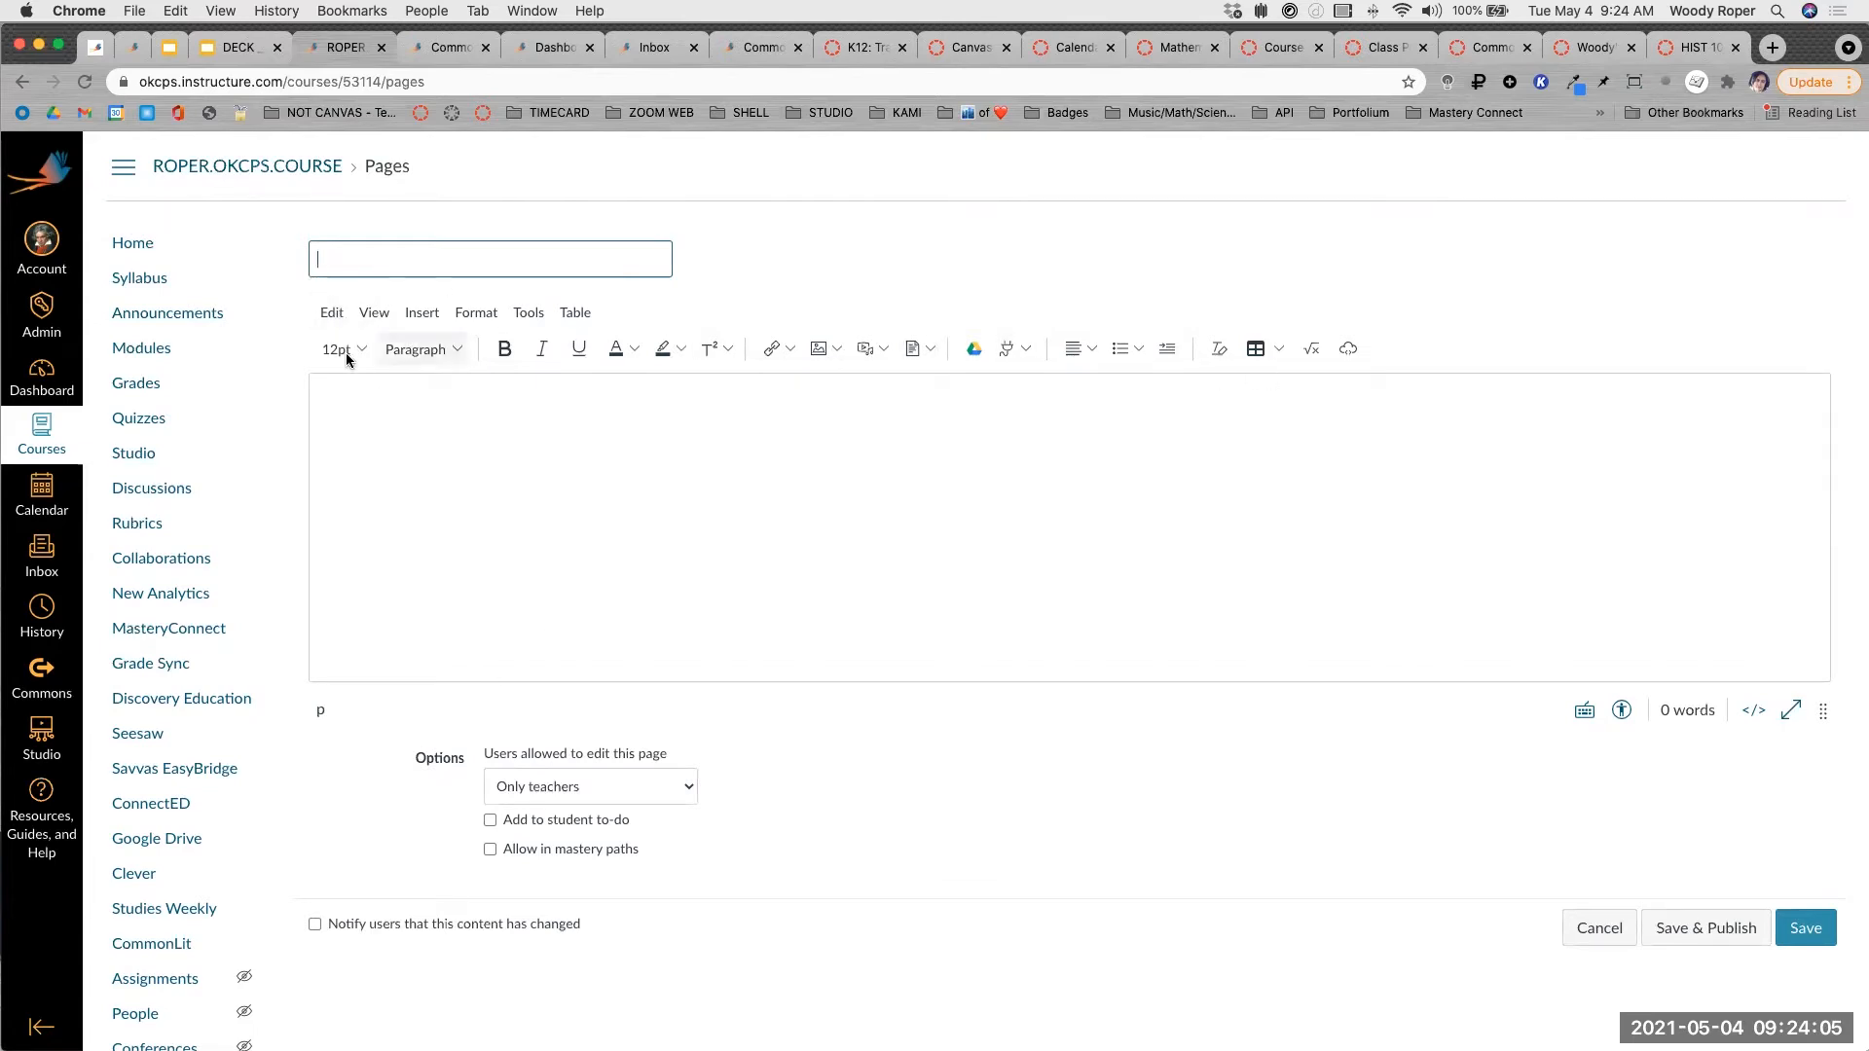
Examine the new page's title field and the Rich Content Editor's formatting, media, app and table tools.
scroll(282, 348, up, 5)
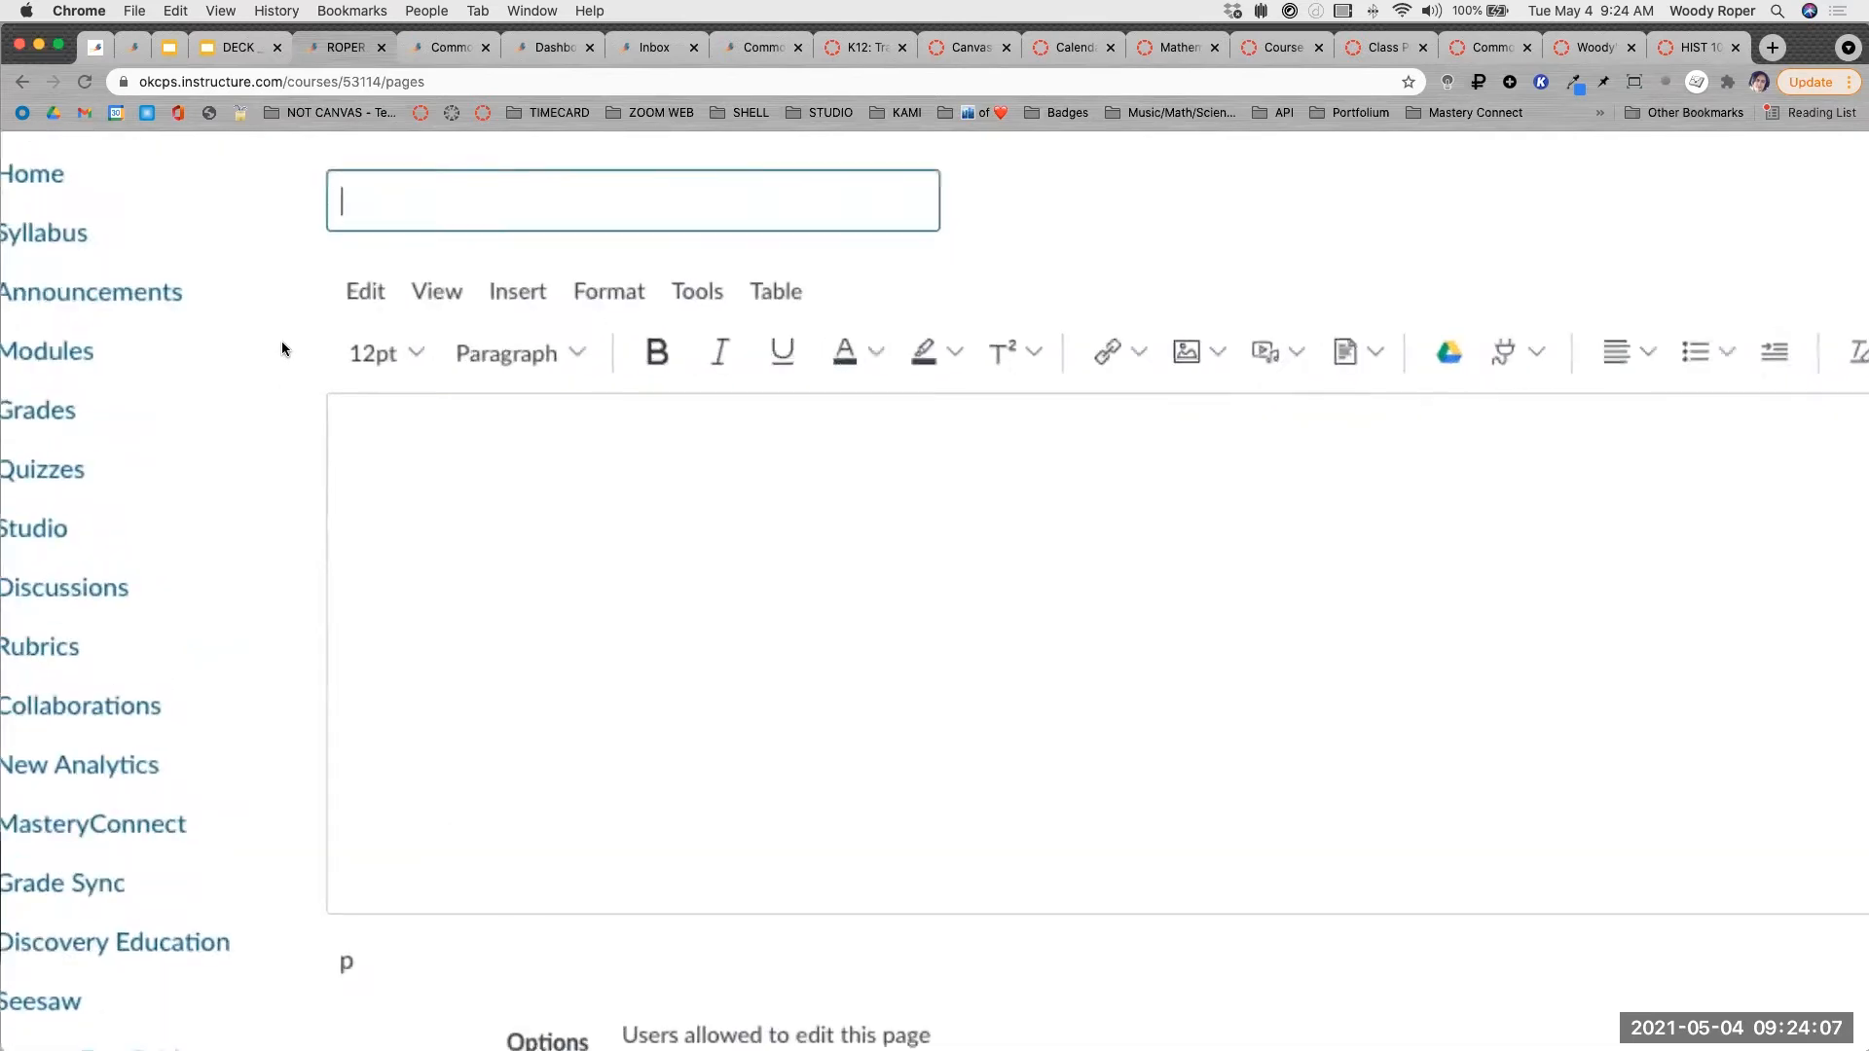
scroll(475, 366, right, 10)
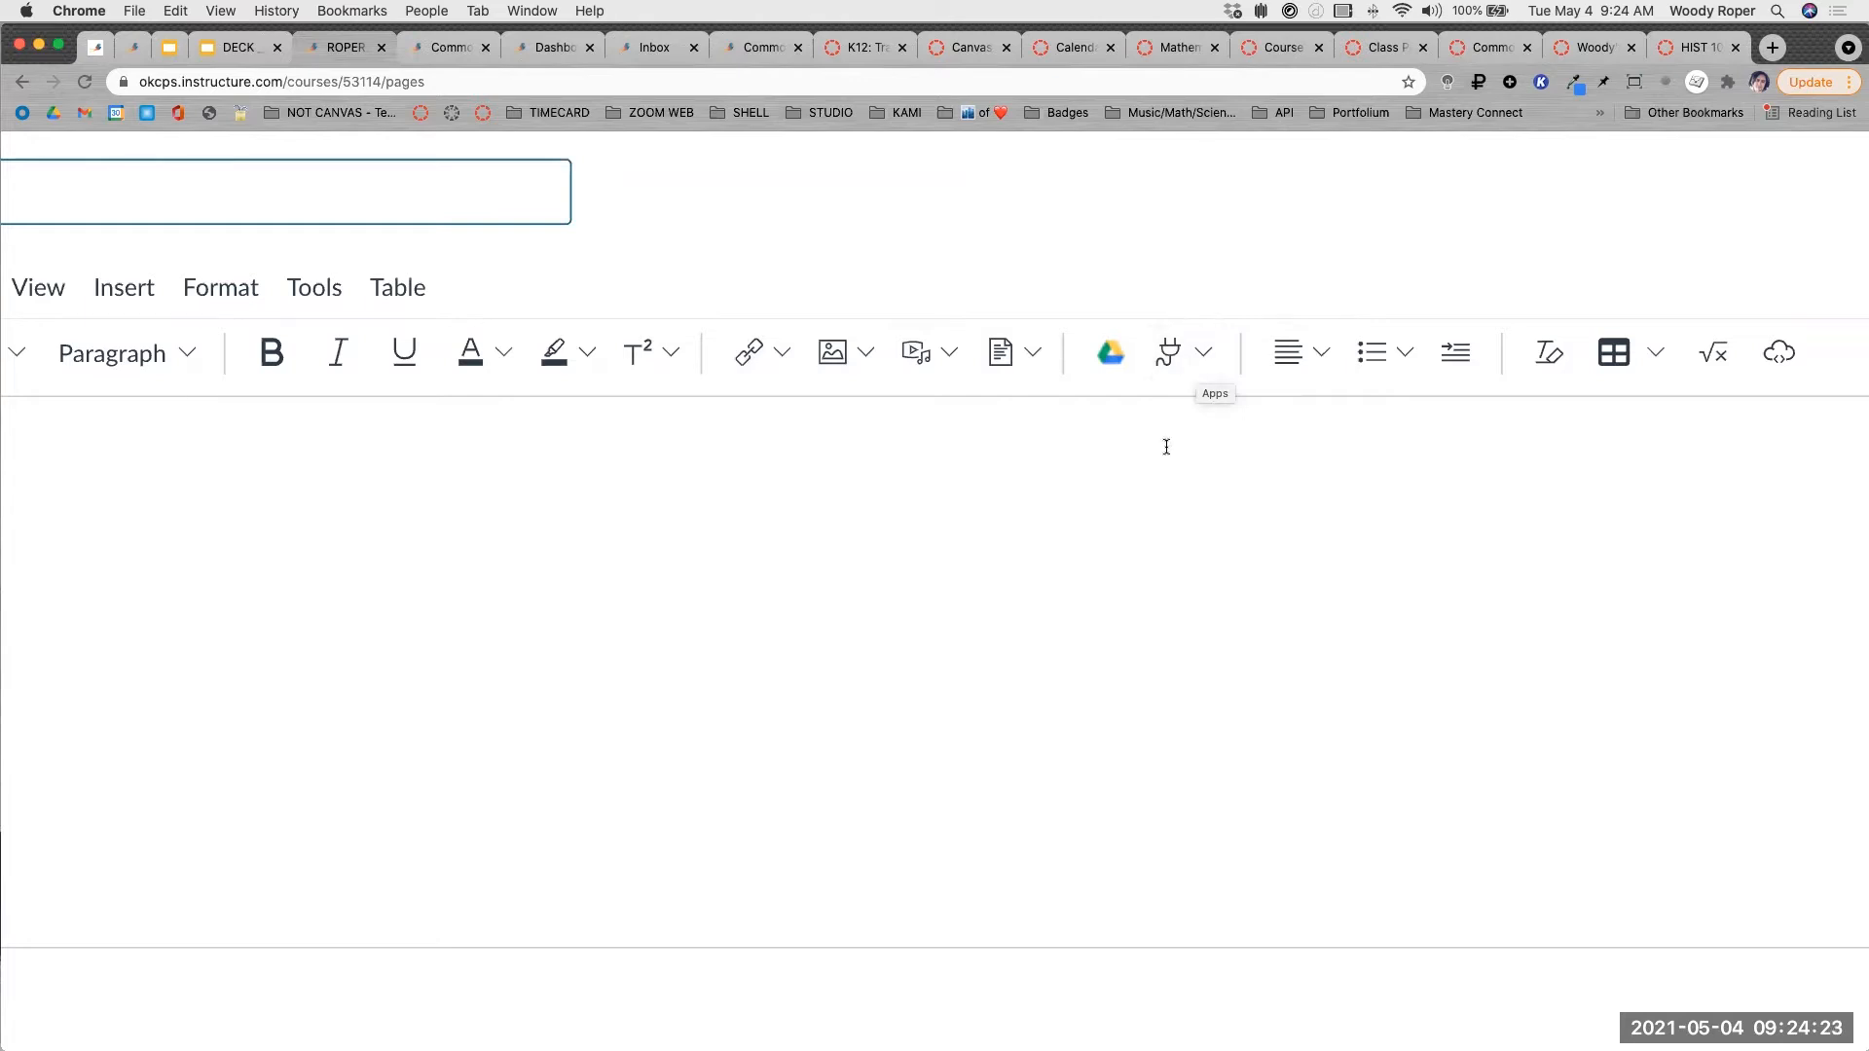
scroll(1166, 446, right, 5)
scroll(1166, 446, right, 1)
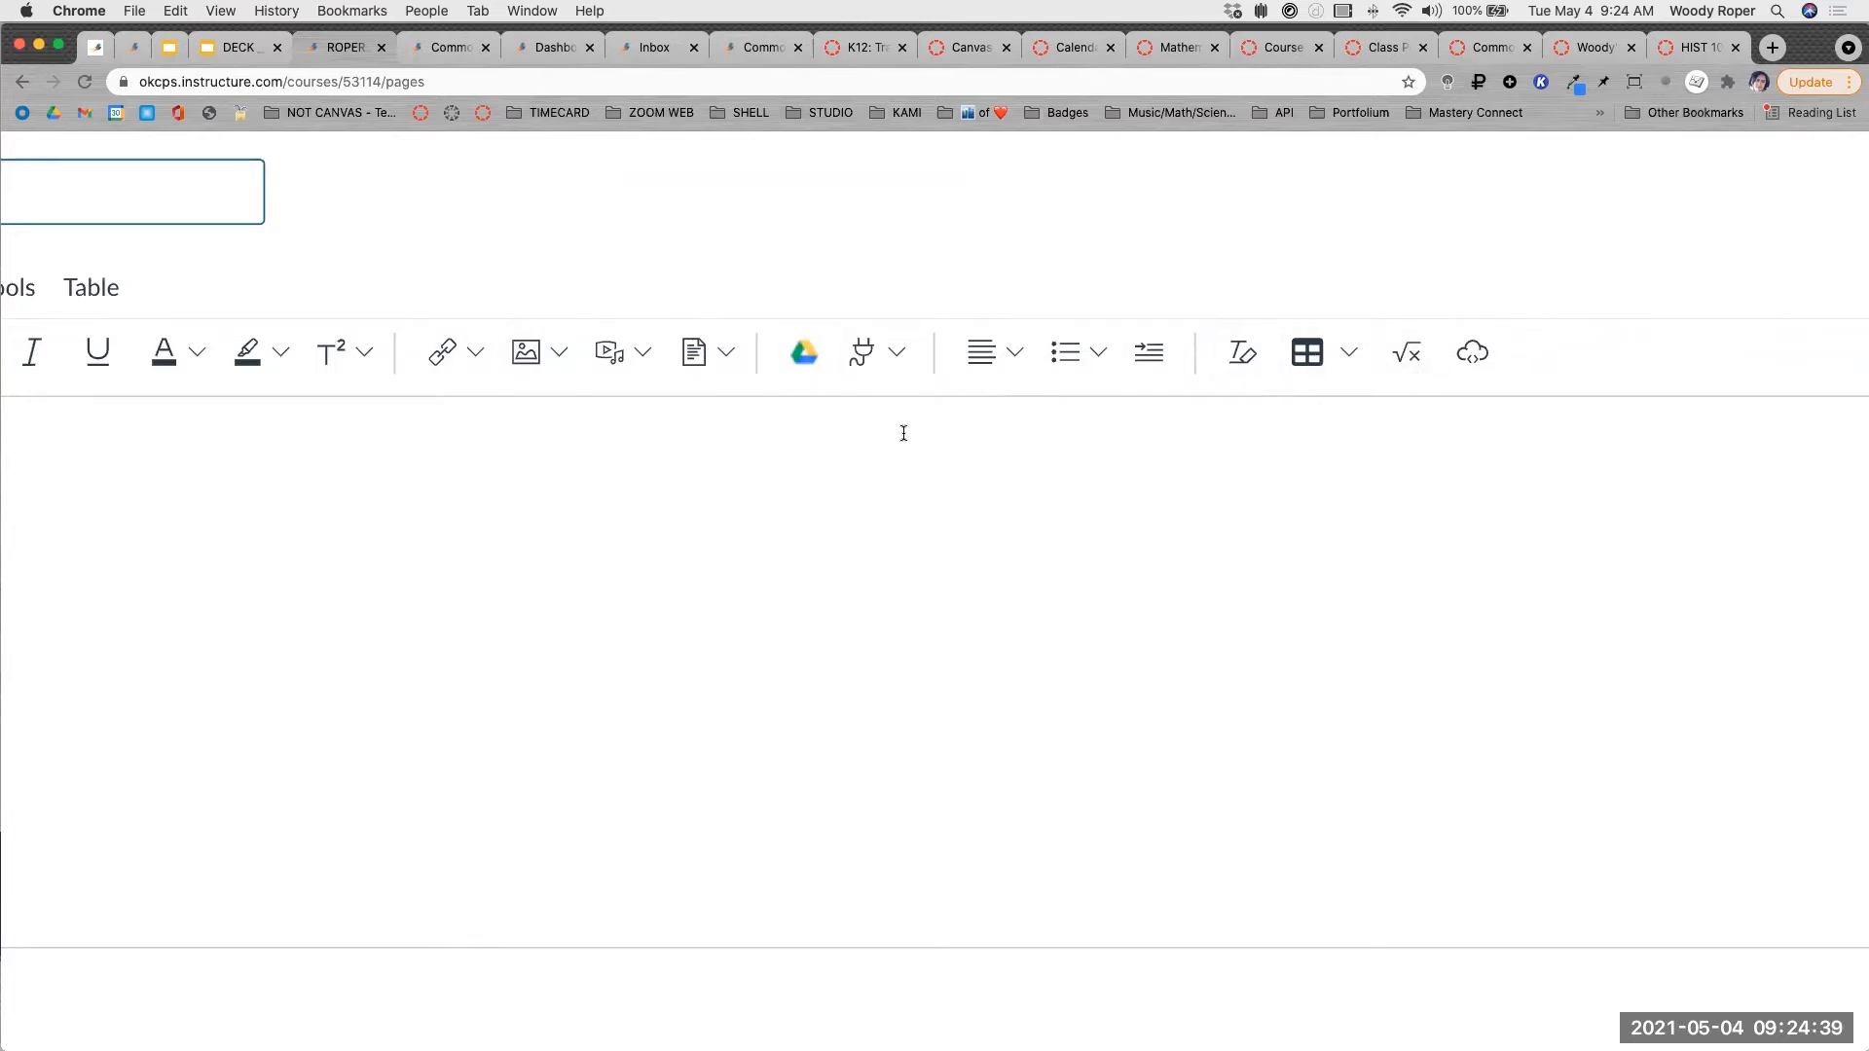
key(super+0)
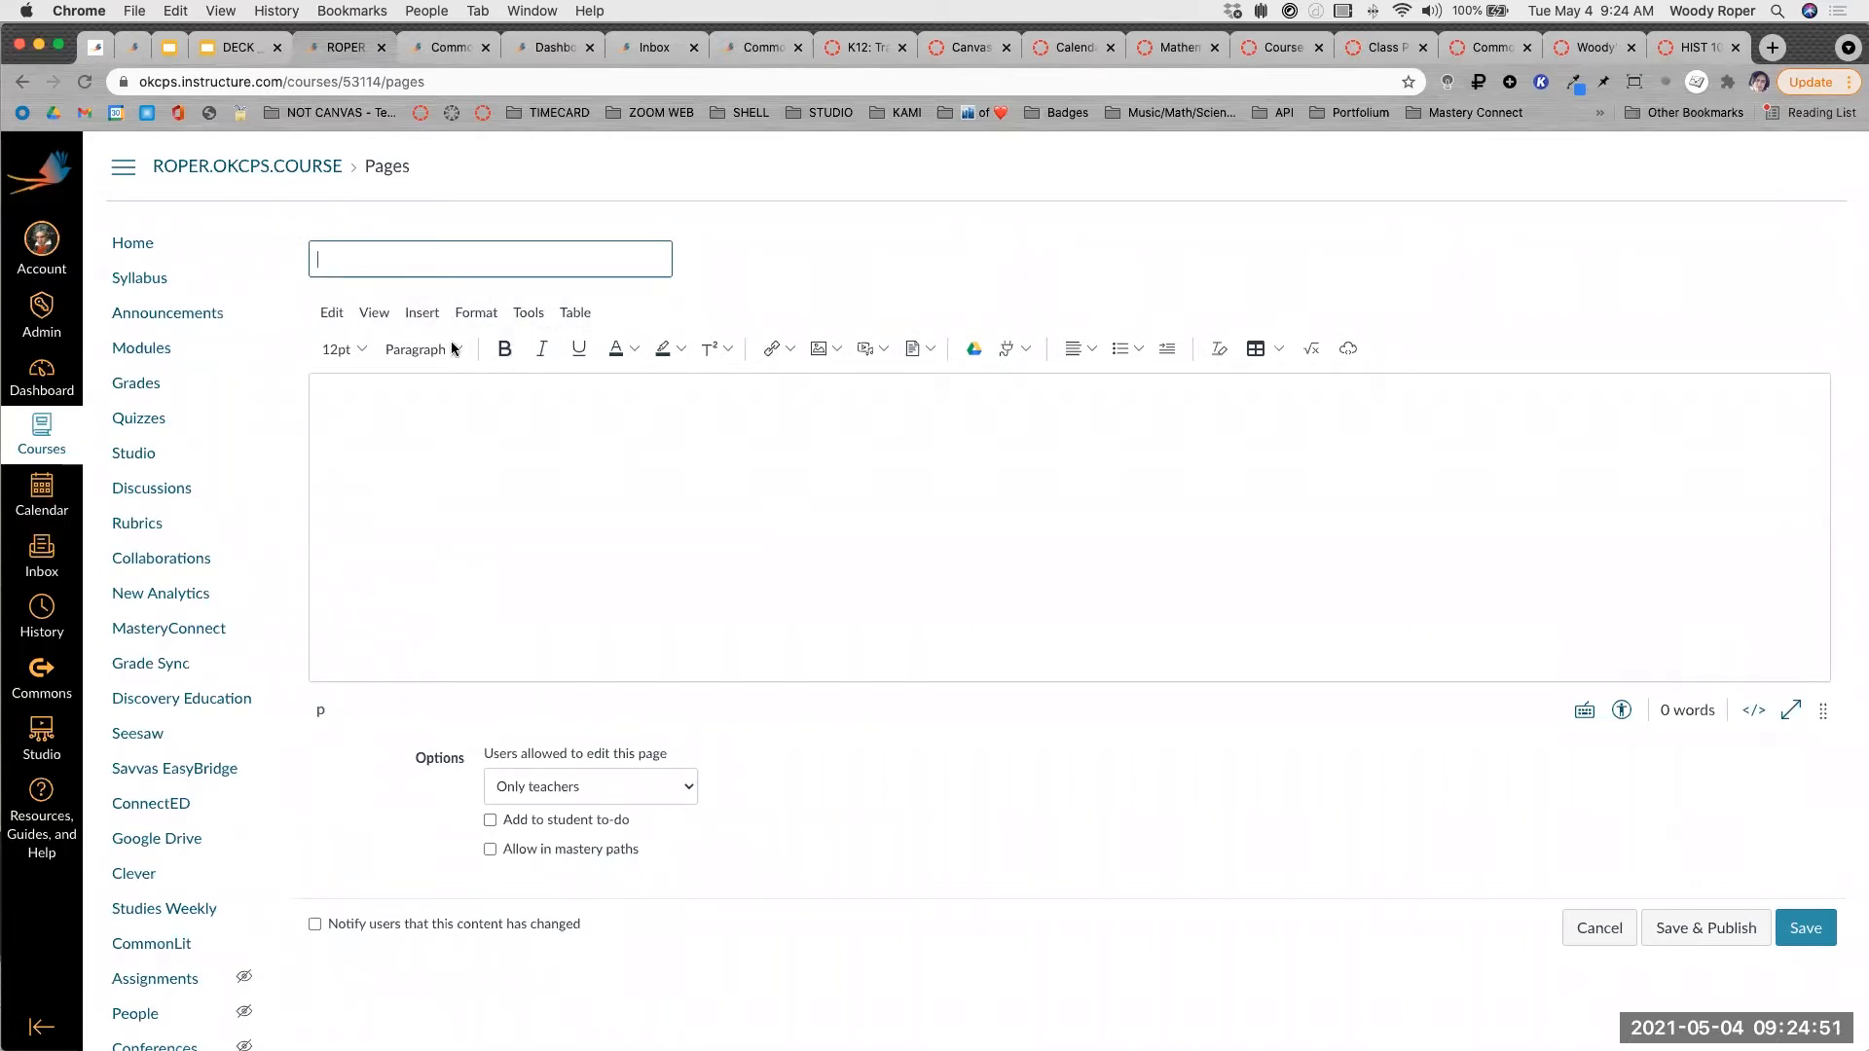
Examine the editor's options for inserting links and other content, and its Fullscreen and HTML Editor view options.
click(422, 313)
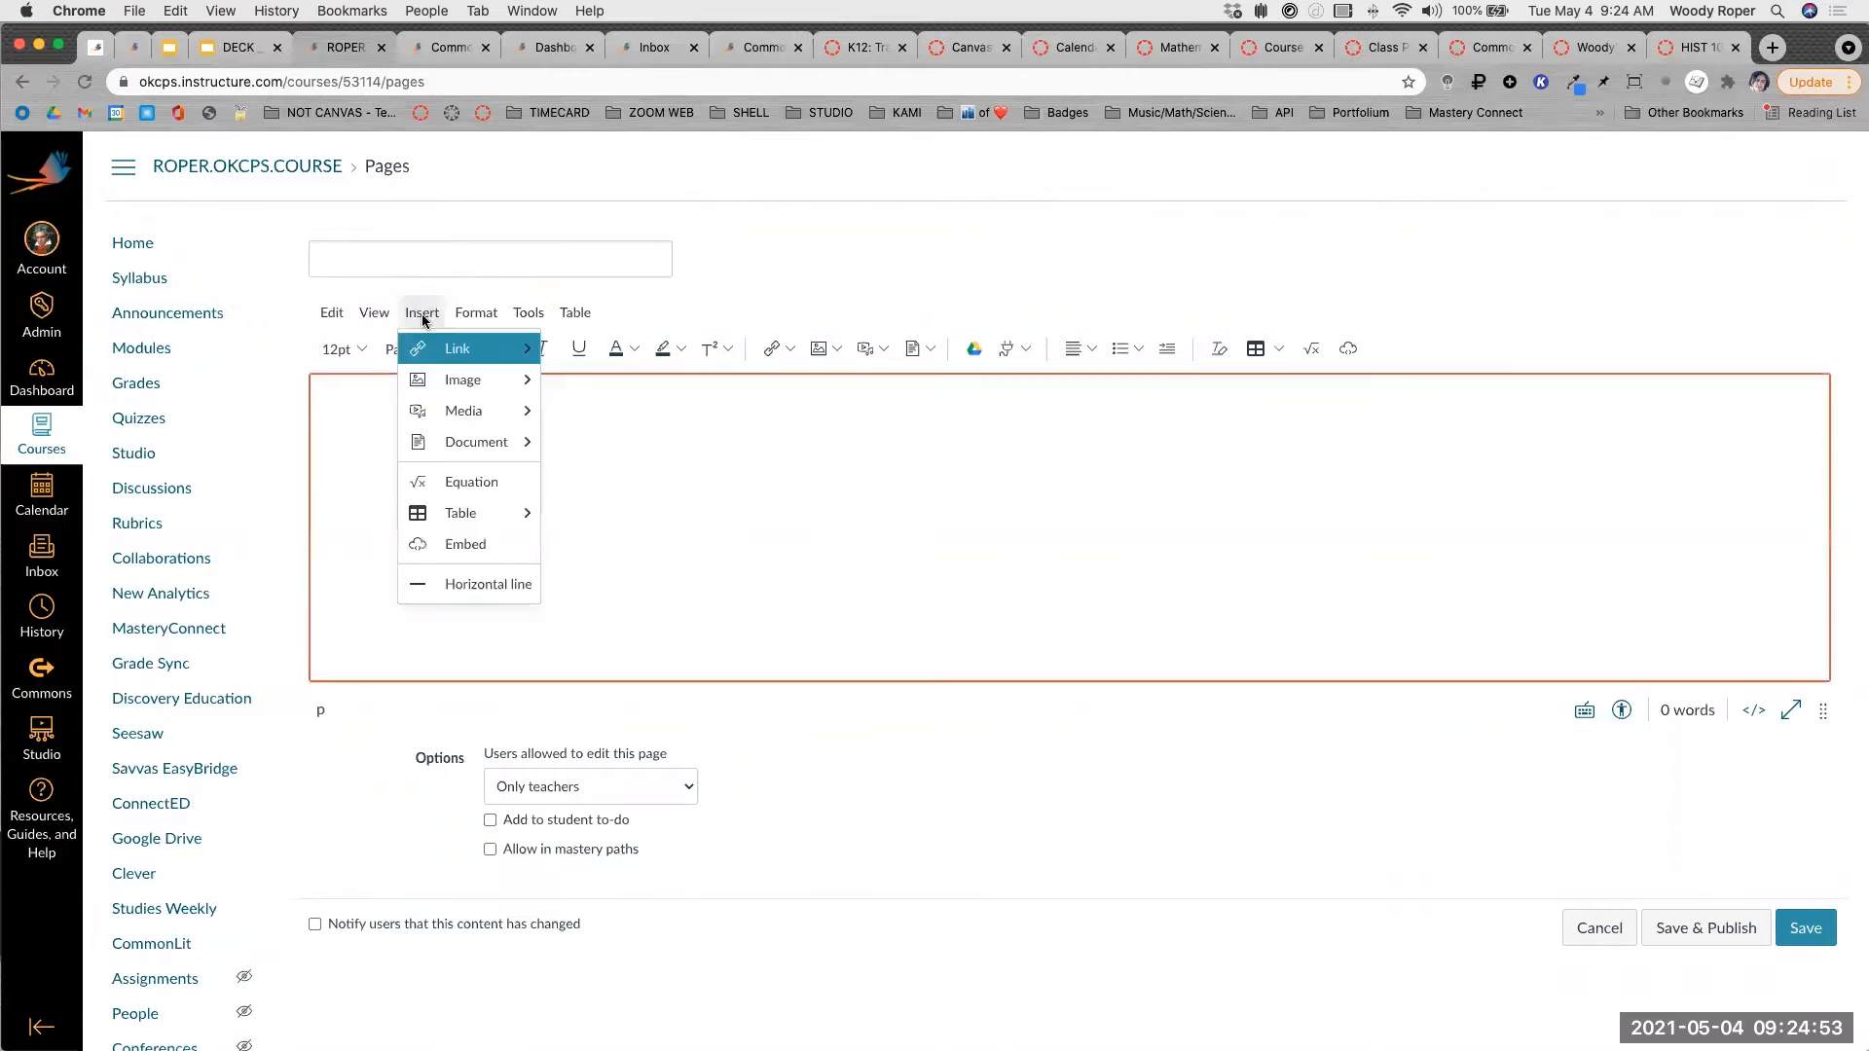
mouse_move(449, 360)
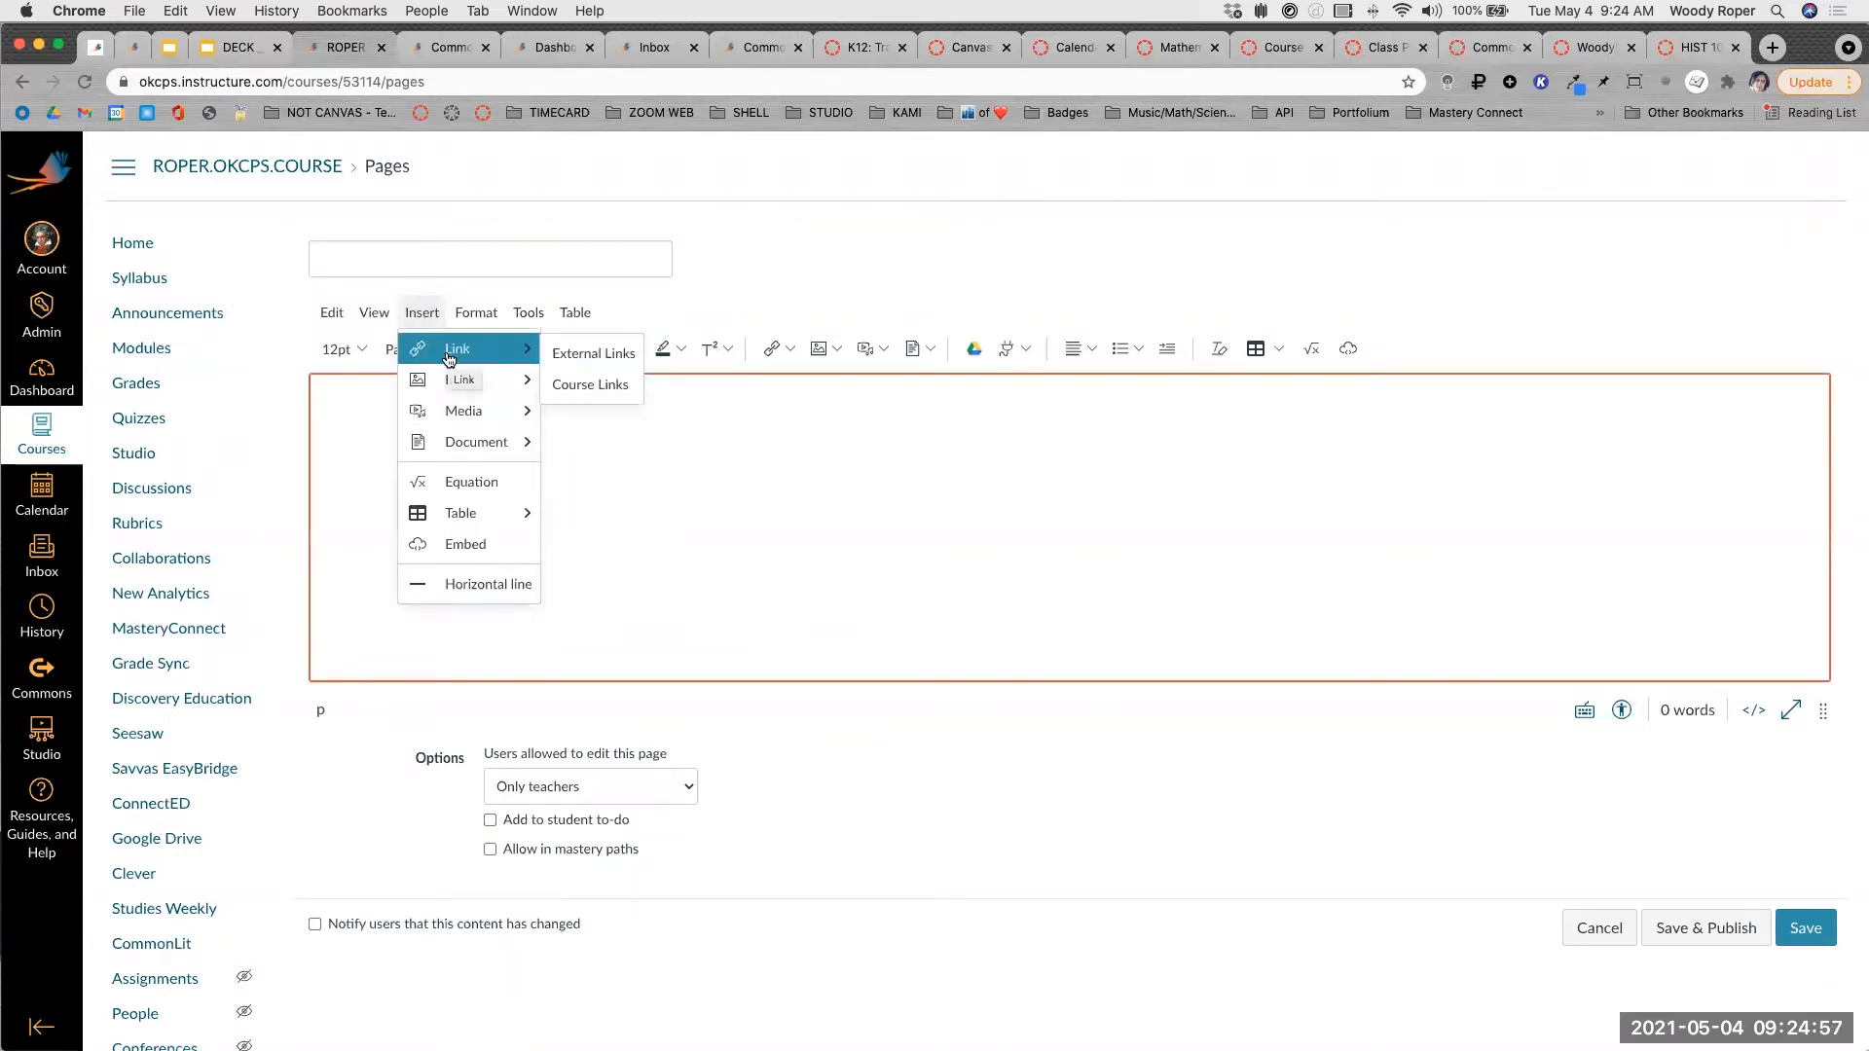
click(832, 257)
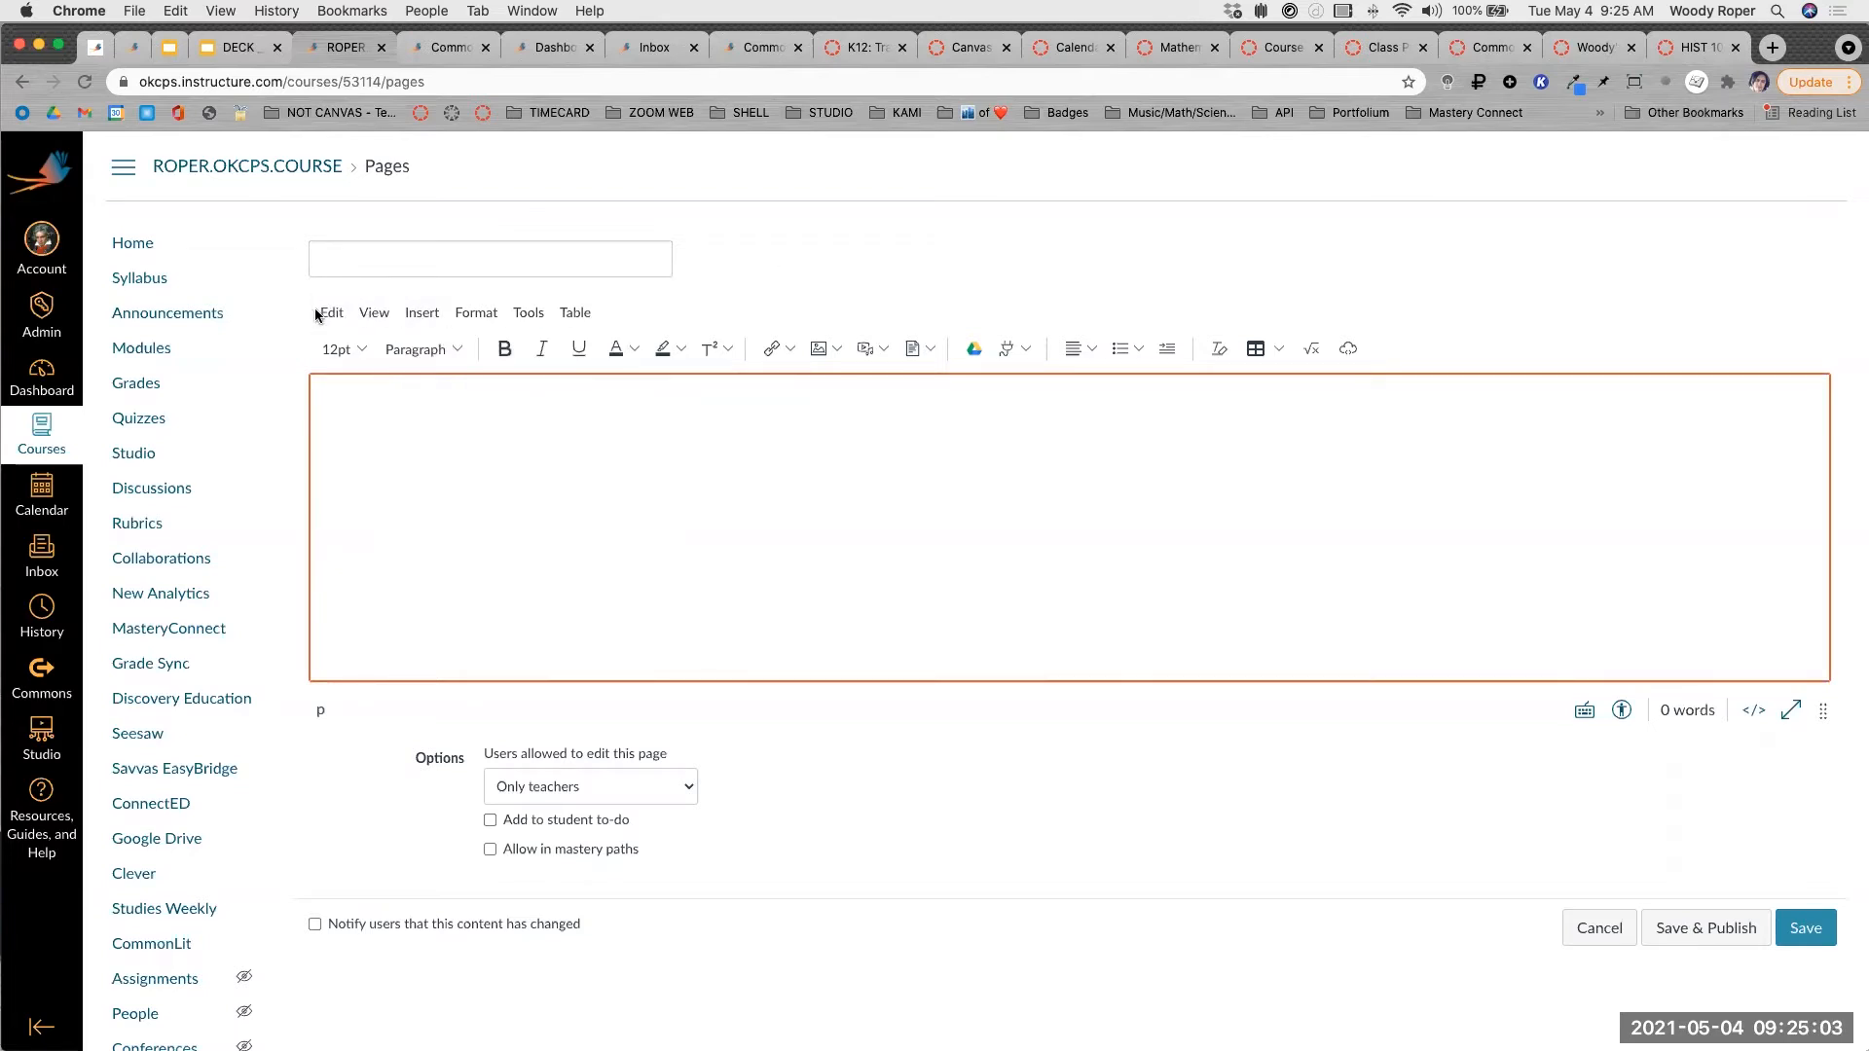
click(427, 314)
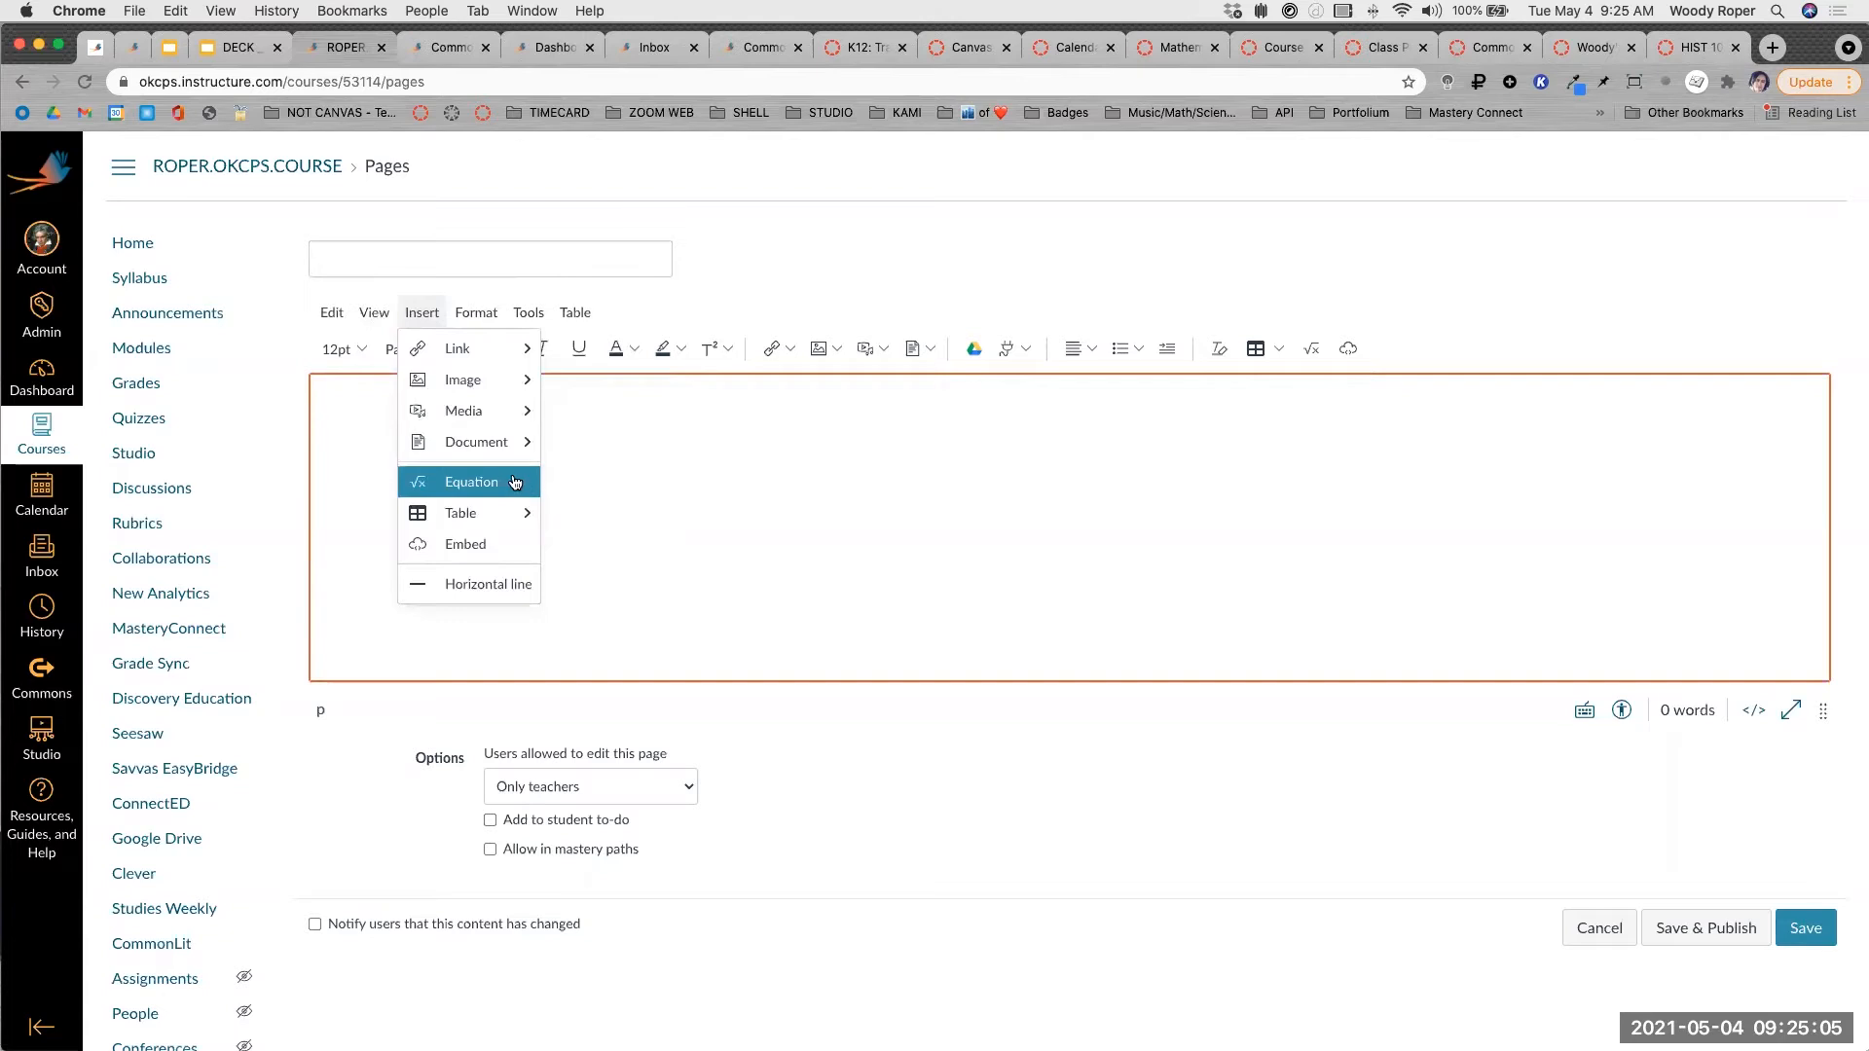
mouse_move(392, 311)
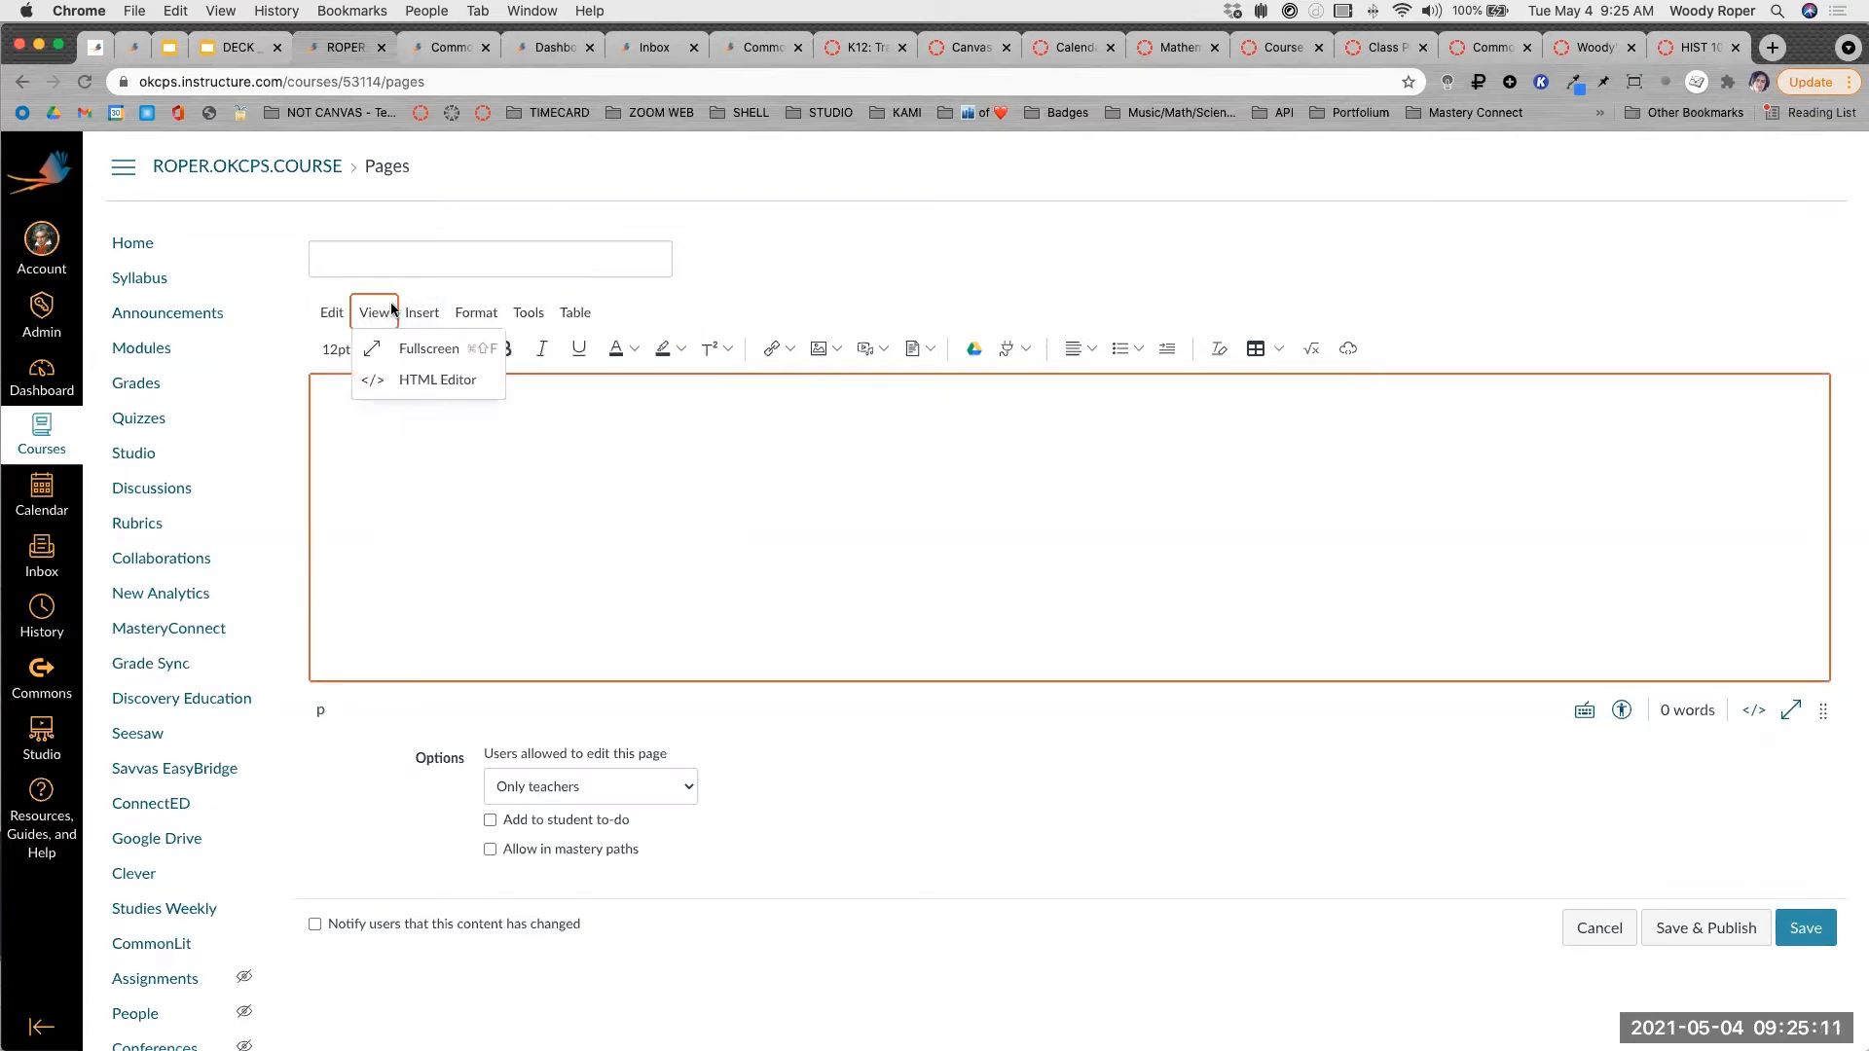
click(816, 262)
scroll(916, 351, up, 5)
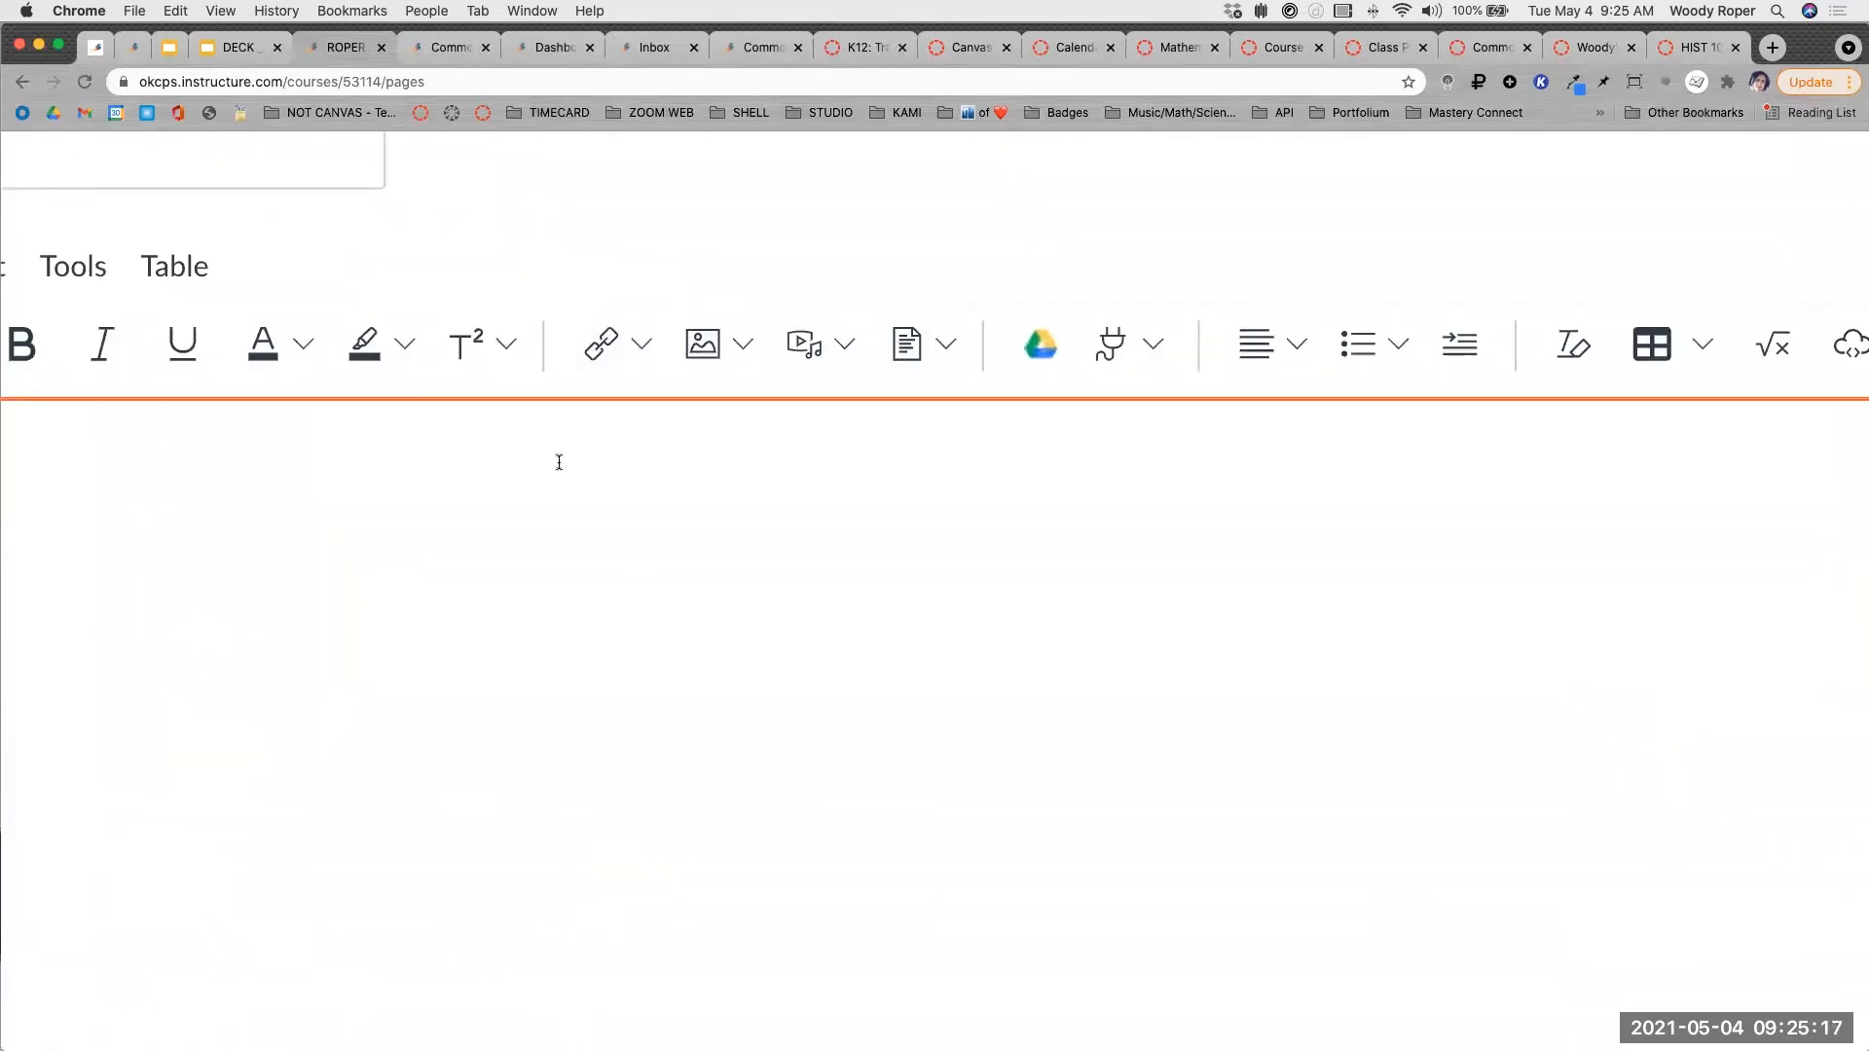
Review the editor's insert options, comparing the media choices with those for external and course links.
scroll(667, 419, down, 5)
scroll(668, 420, down, 2)
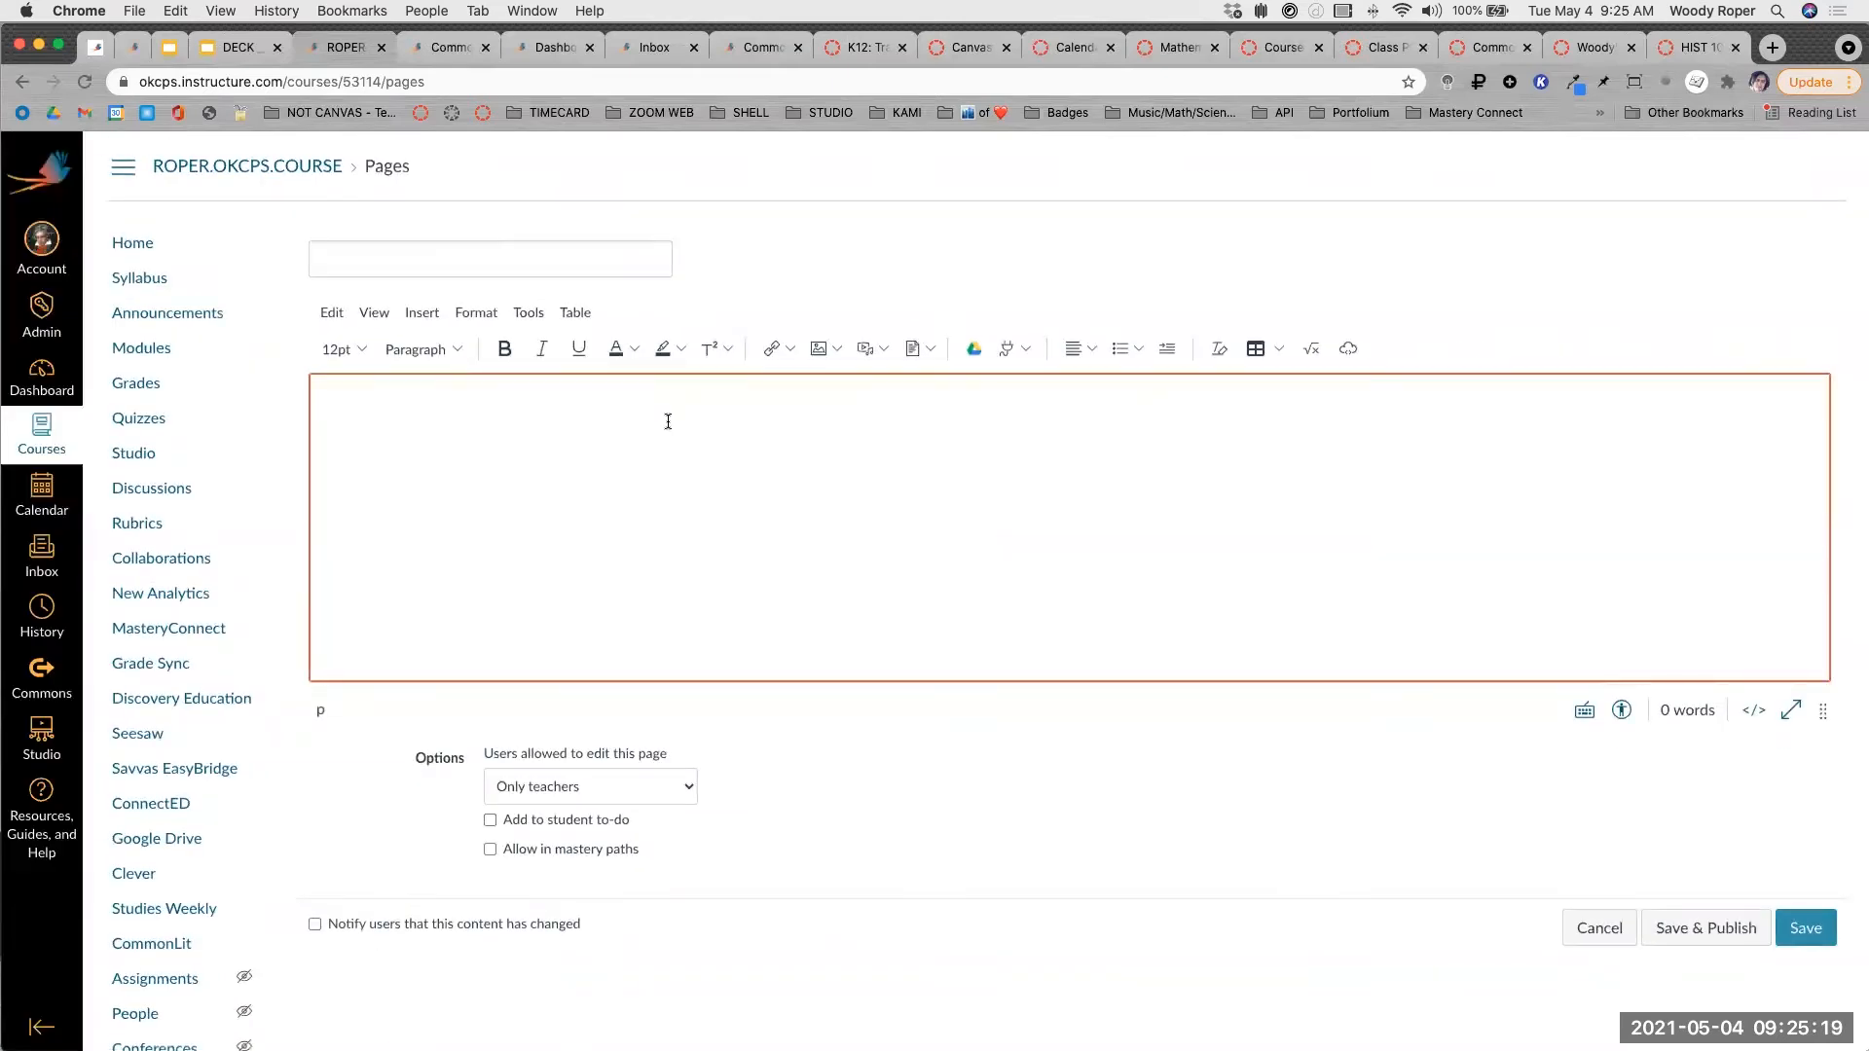
click(425, 313)
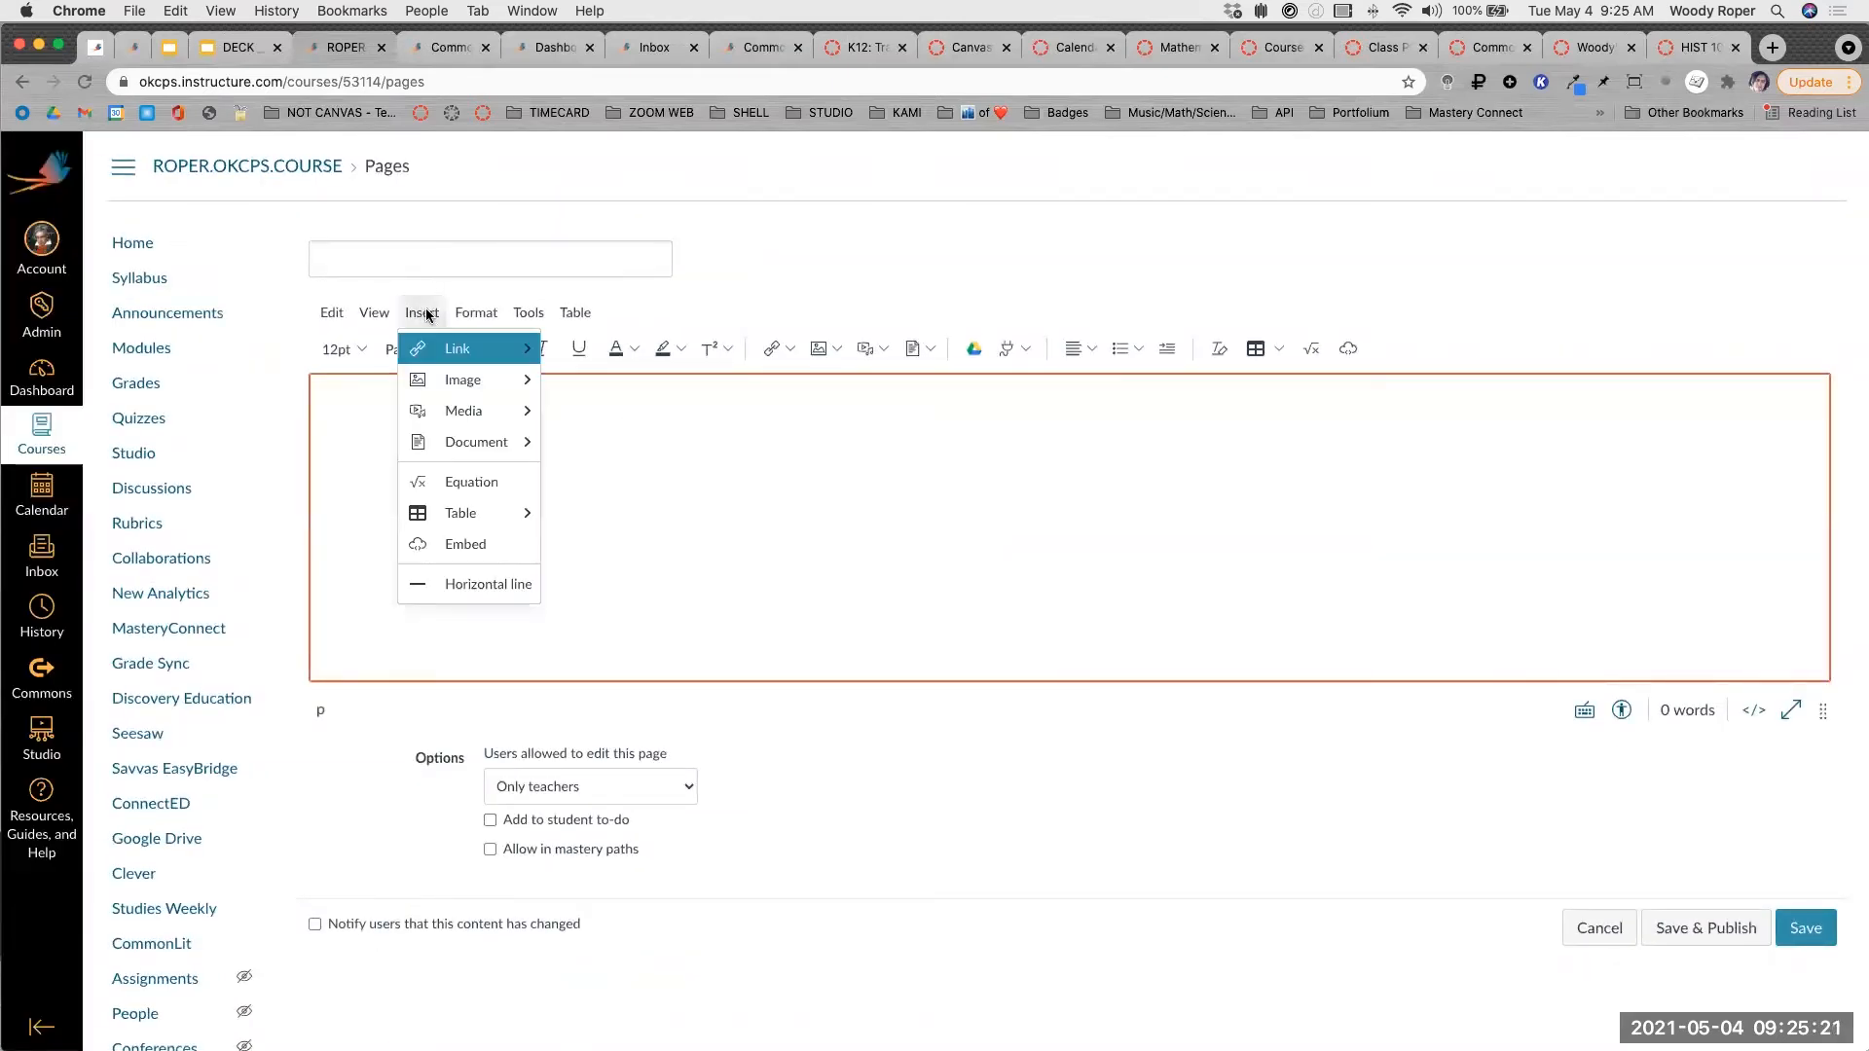
mouse_move(480, 411)
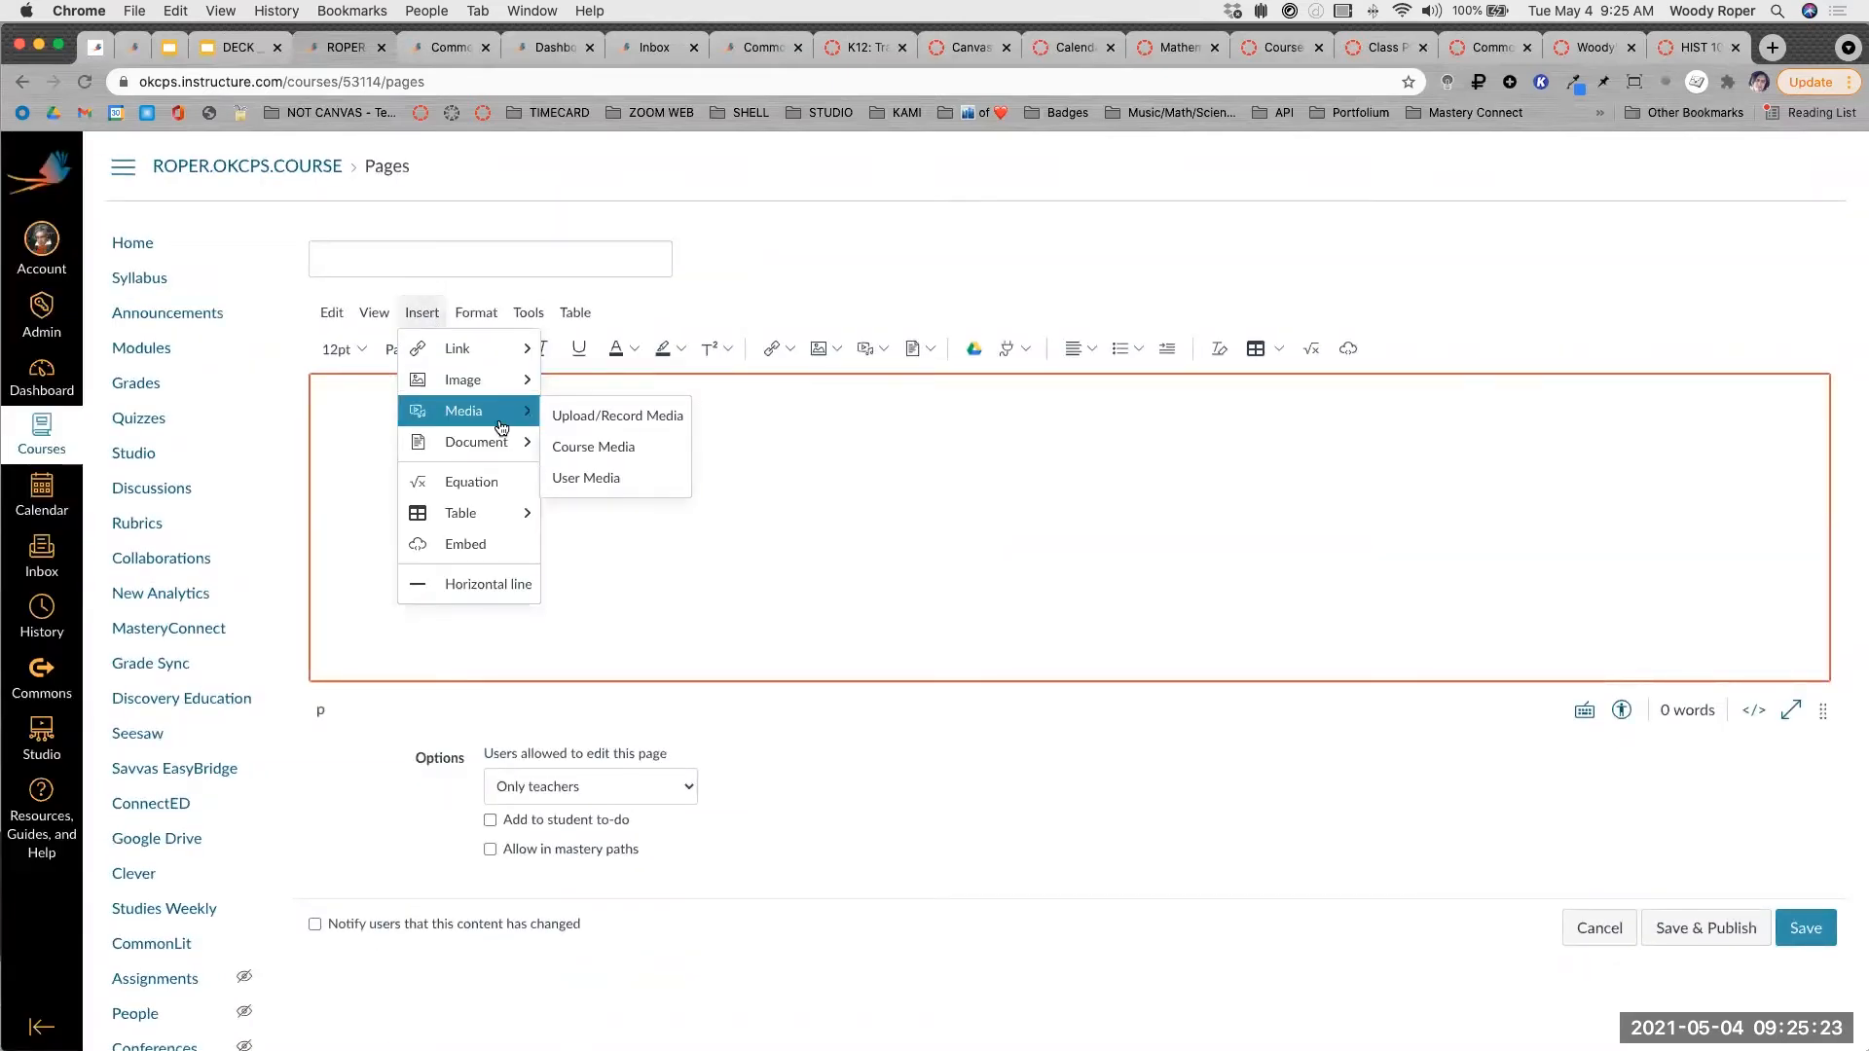
mouse_move(490, 355)
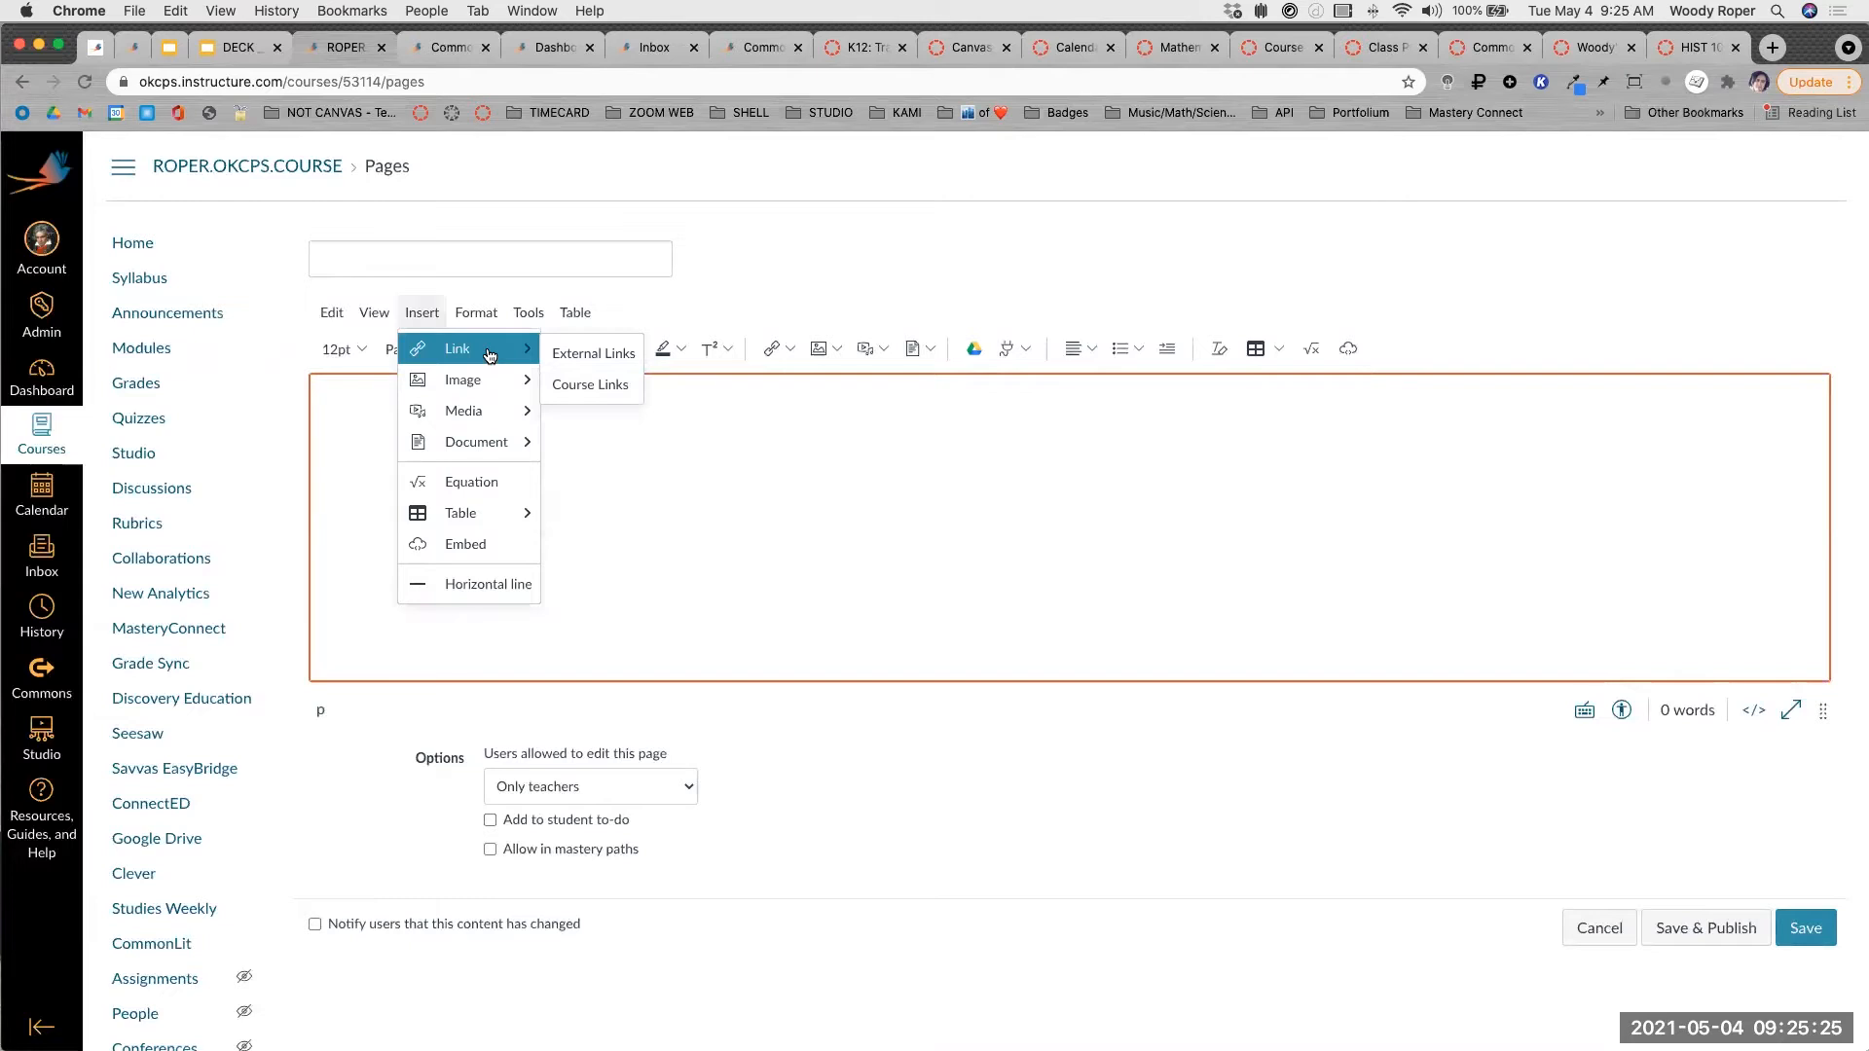
click(834, 255)
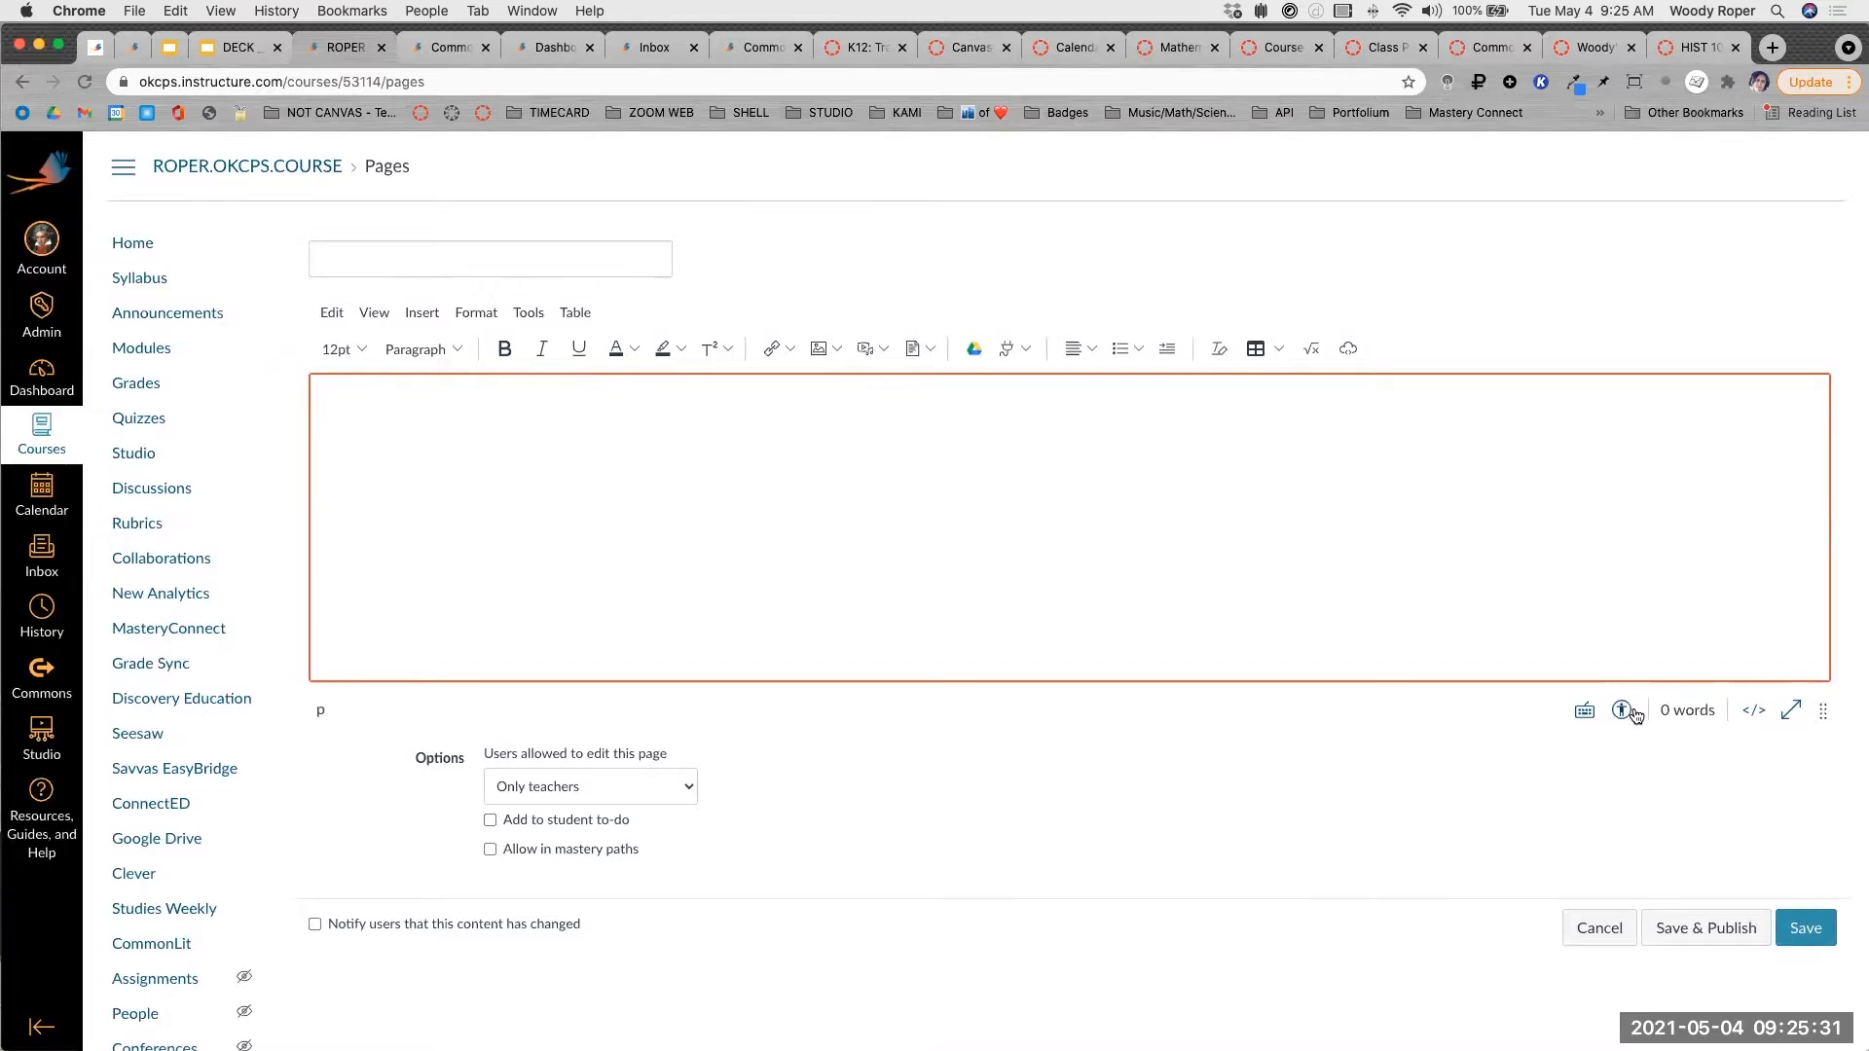
Examine the Accessibility Checker, word count, HTML editor and Fullscreen controls beneath the page's editing area.
scroll(1636, 716, up, 5)
scroll(1636, 715, right, 5)
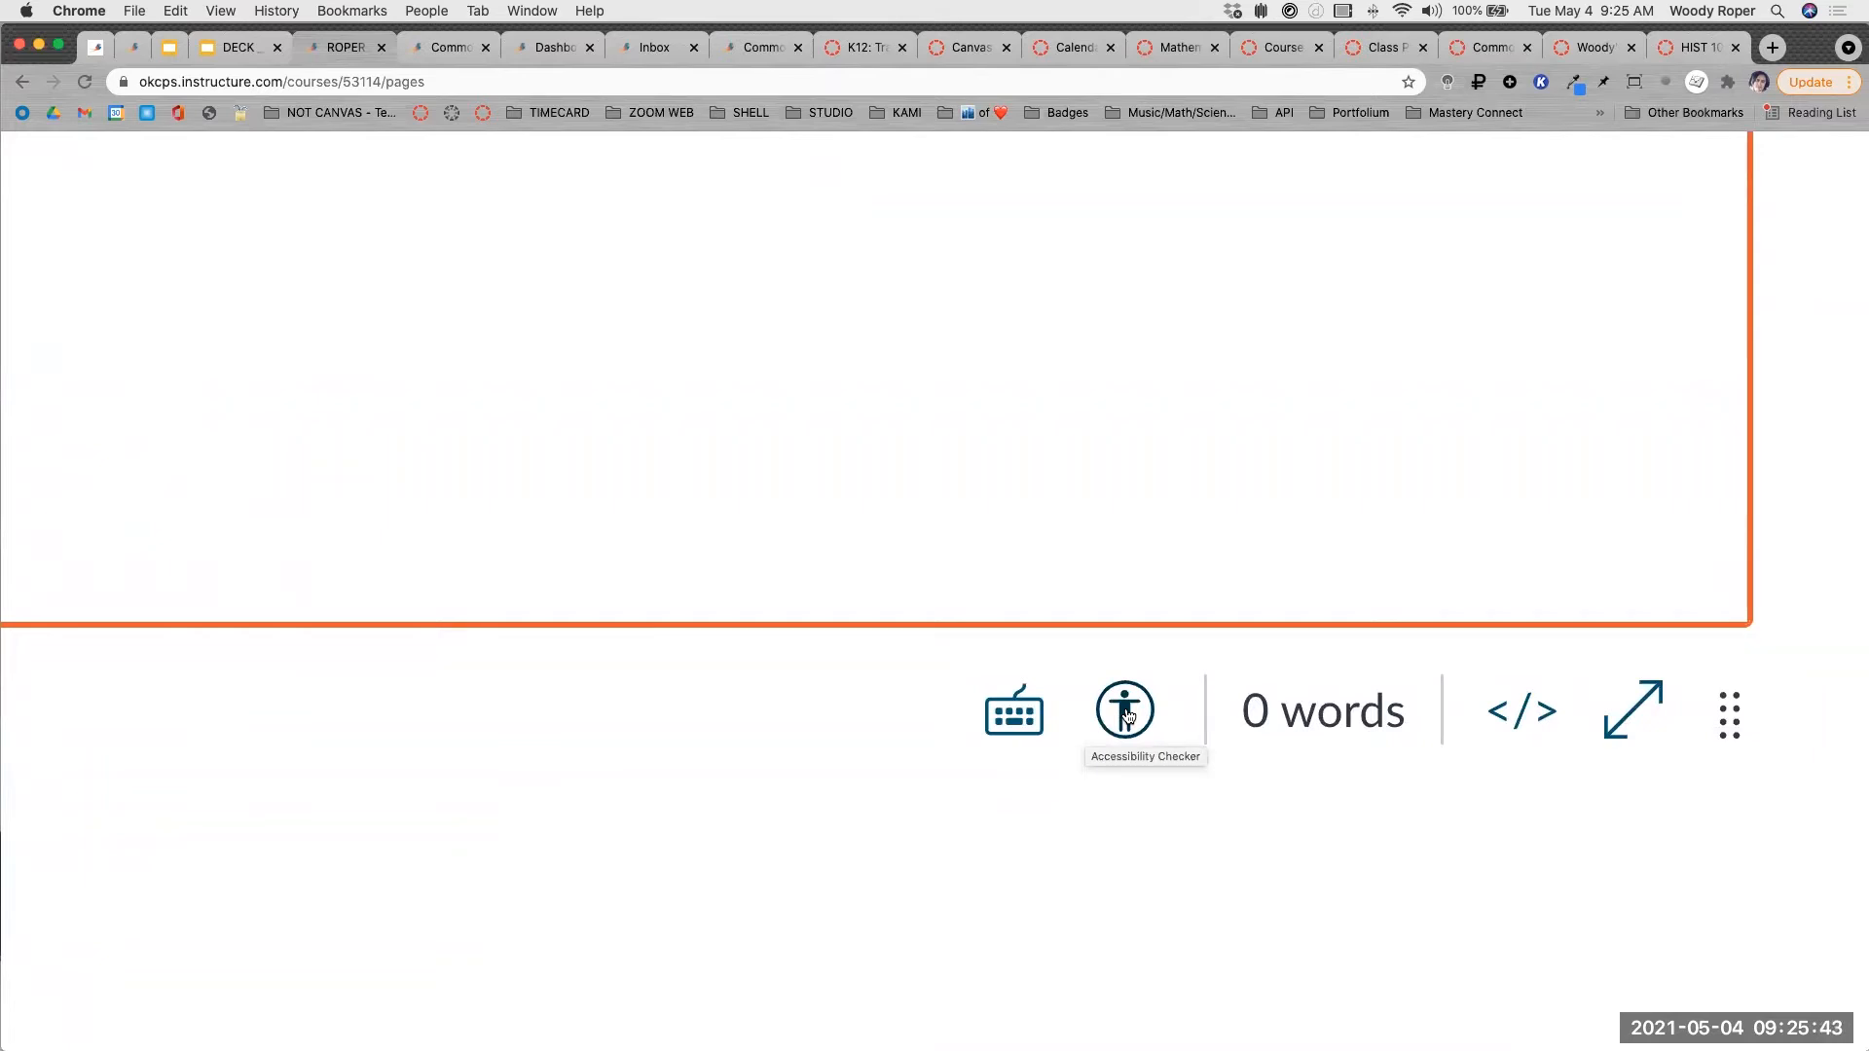
scroll(1128, 716, down, 5)
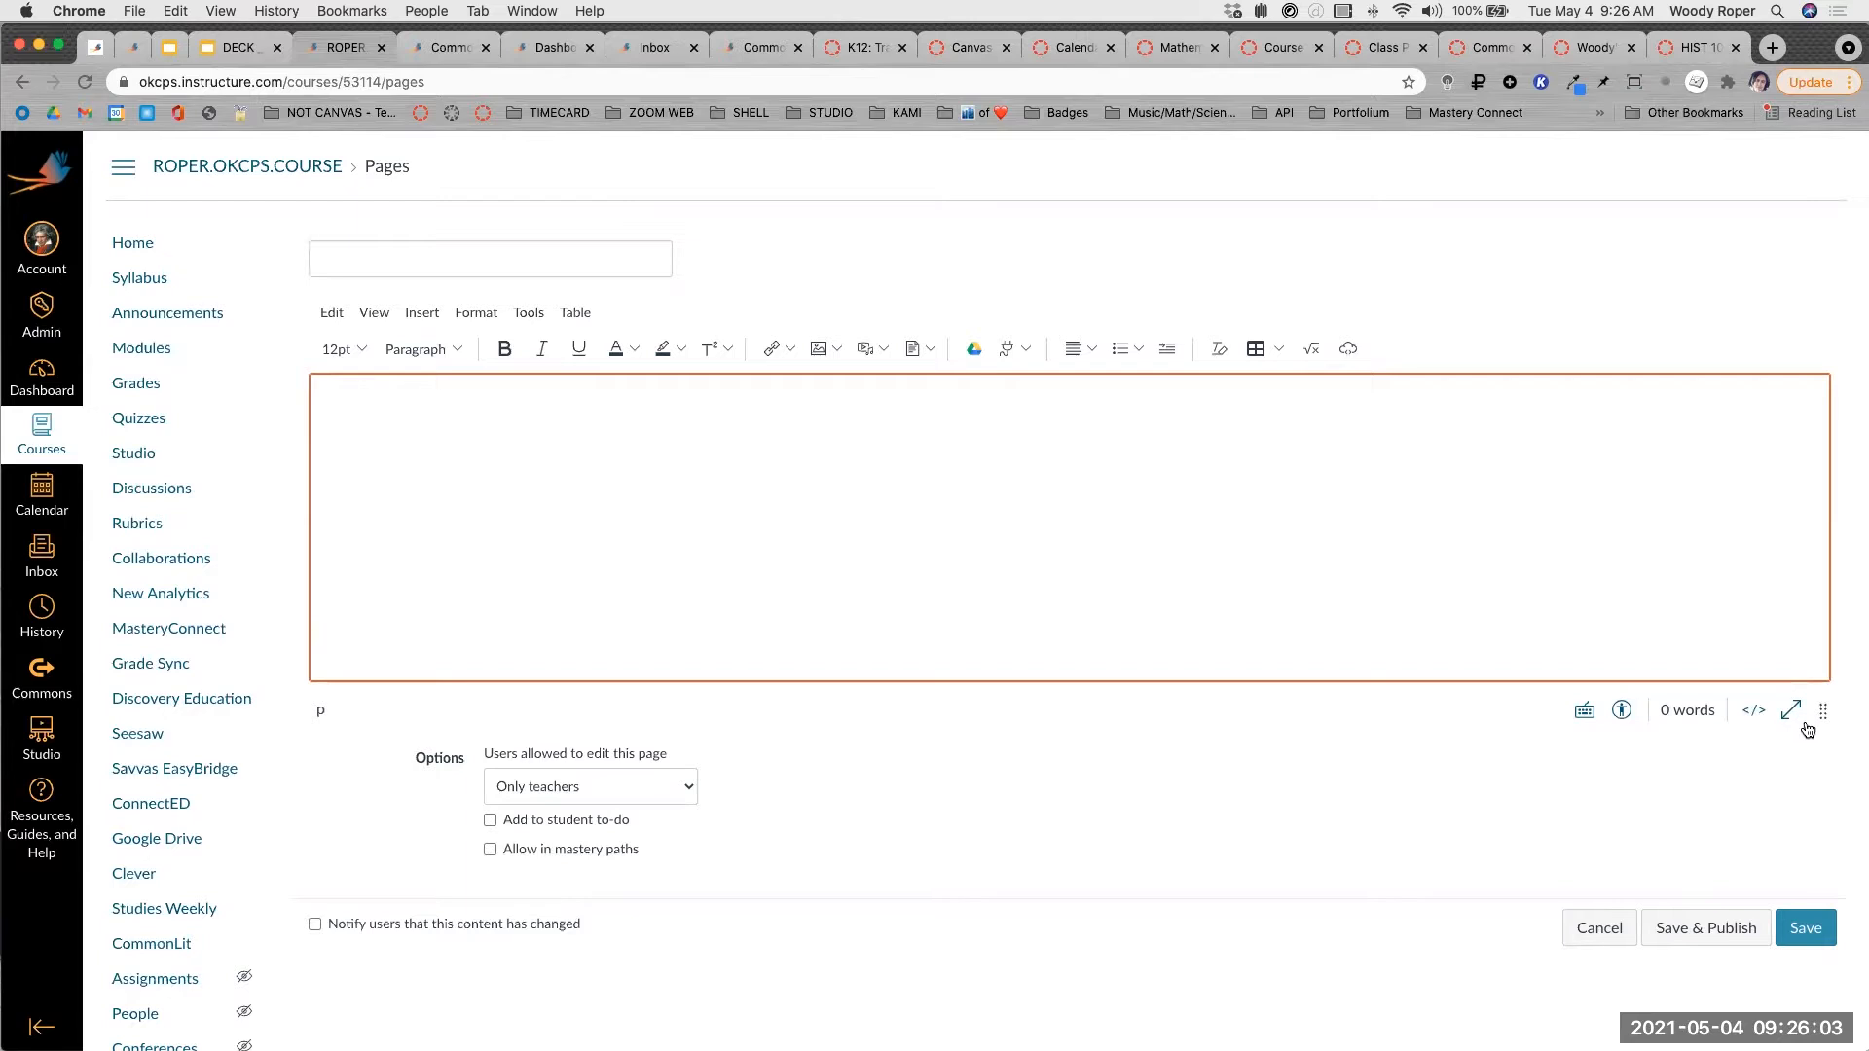
scroll(1809, 730, up, 5)
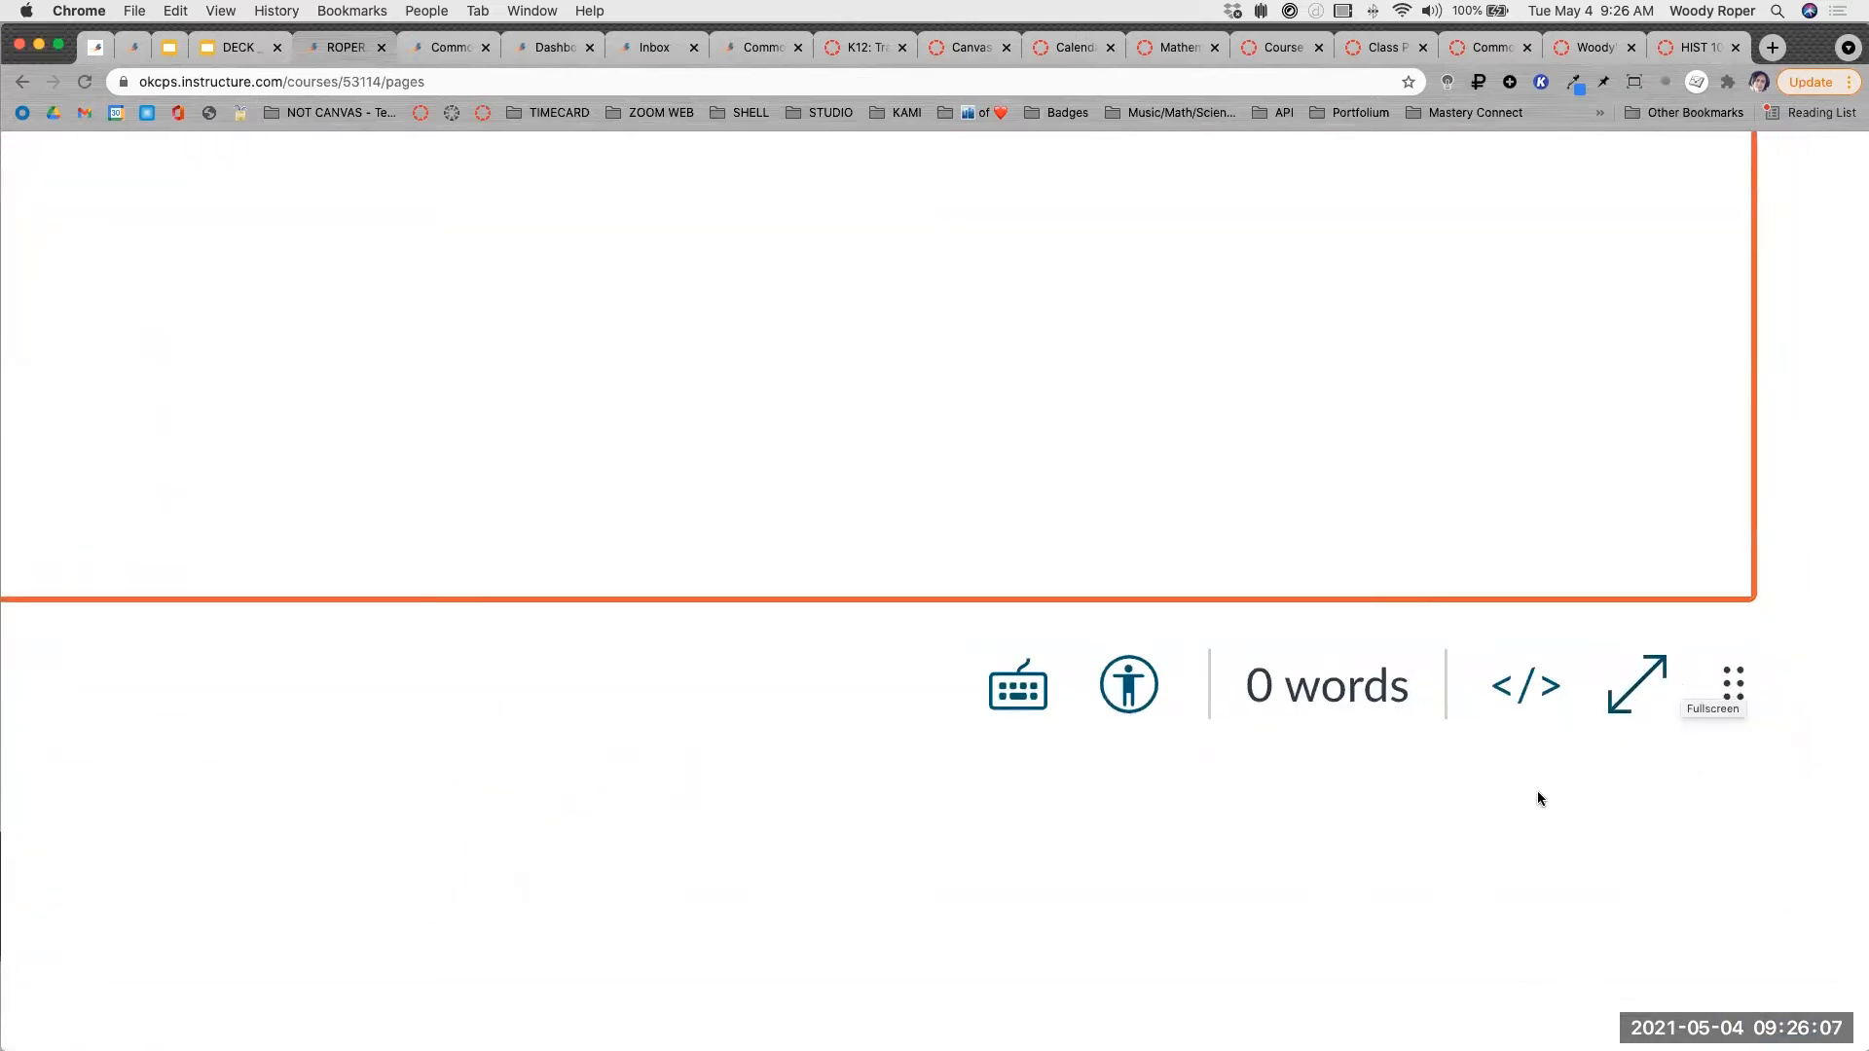
scroll(1060, 668, down, 5)
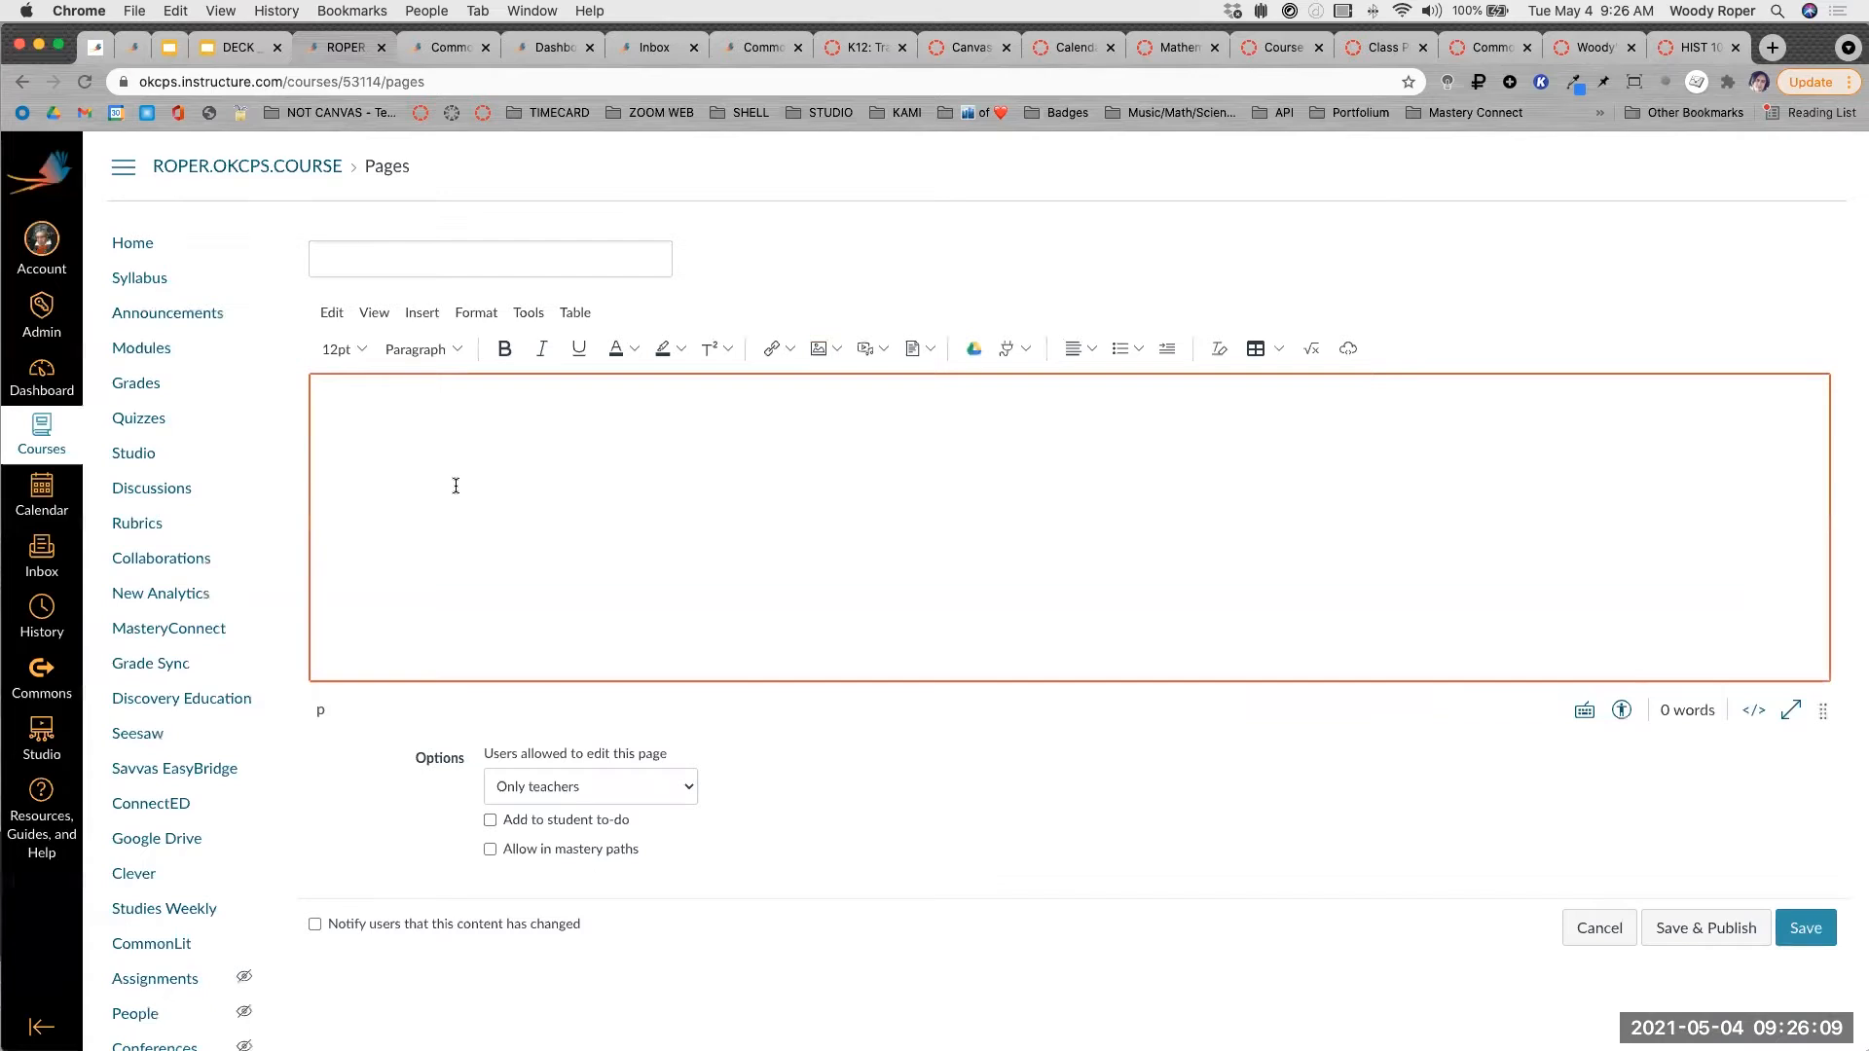
scroll(456, 470, down, 2)
scroll(434, 451, up, 2)
Upload OKCPS_Secondary_Logo_Horizontal.png from the computer into the page body, marked as a decorative image.
click(428, 314)
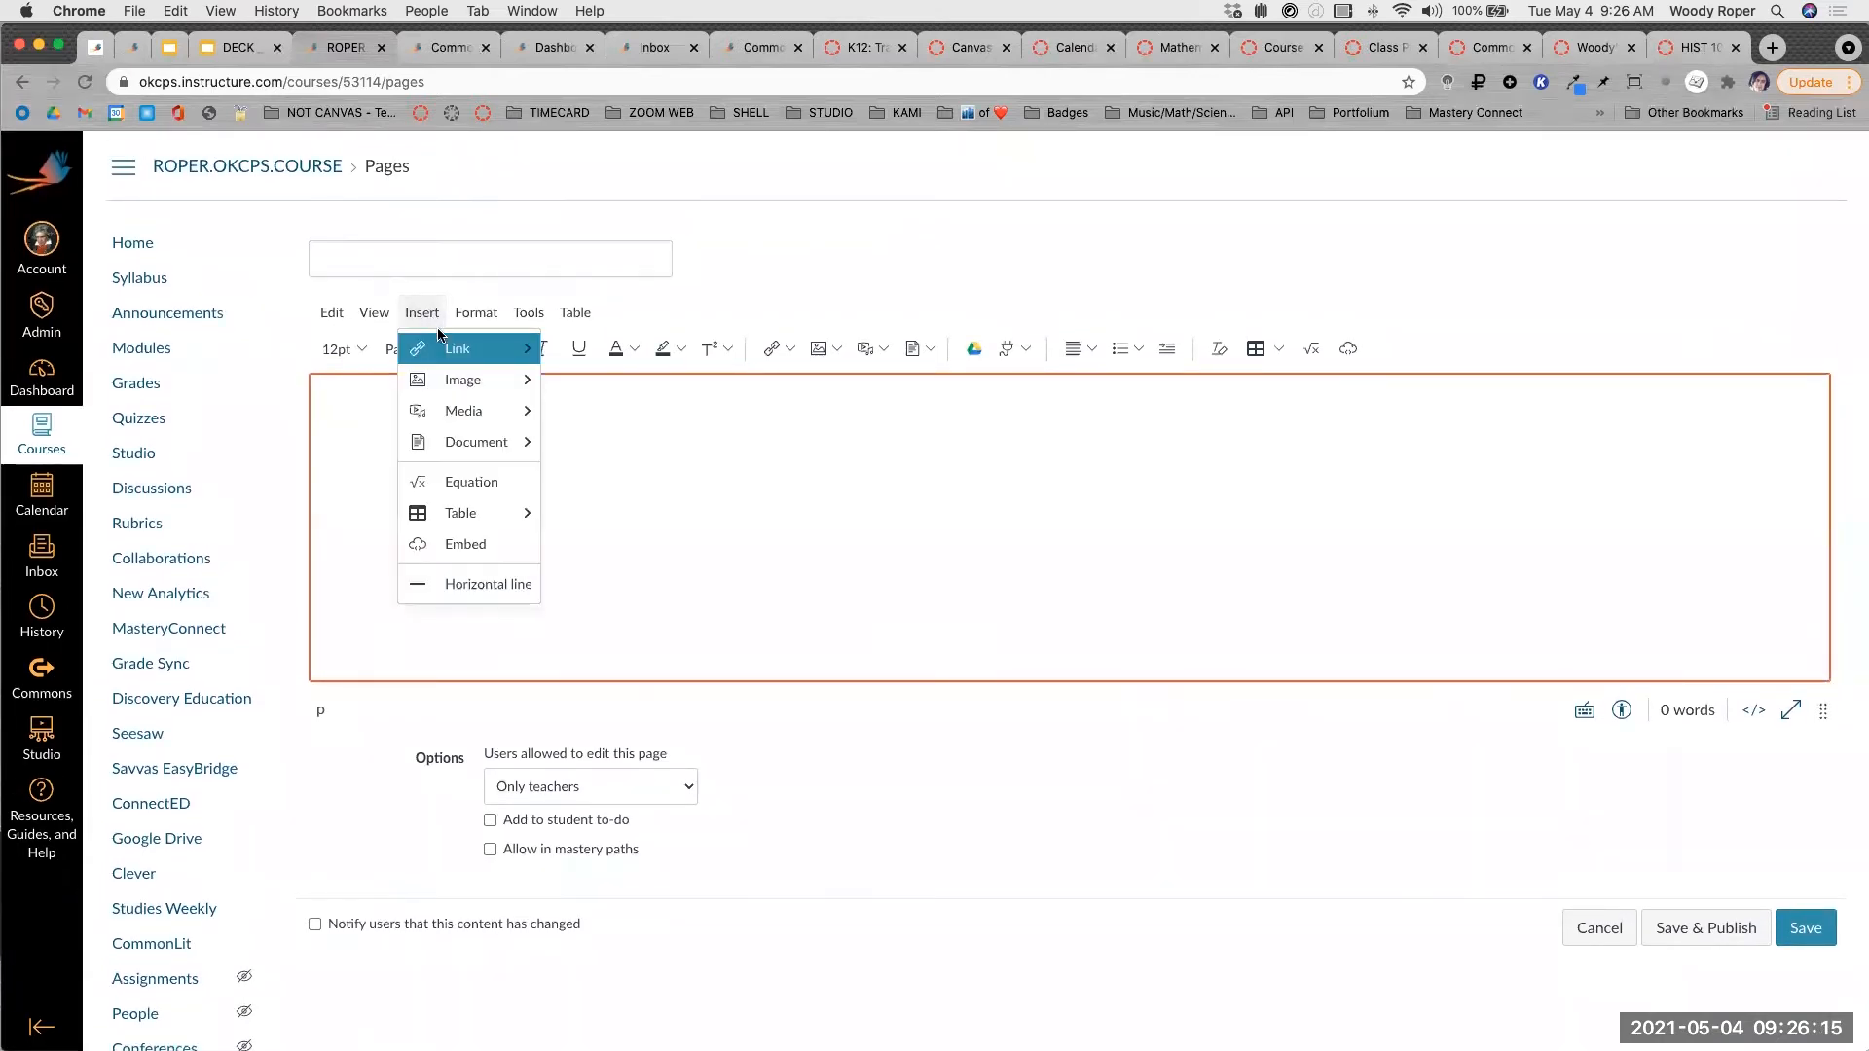
mouse_move(454, 383)
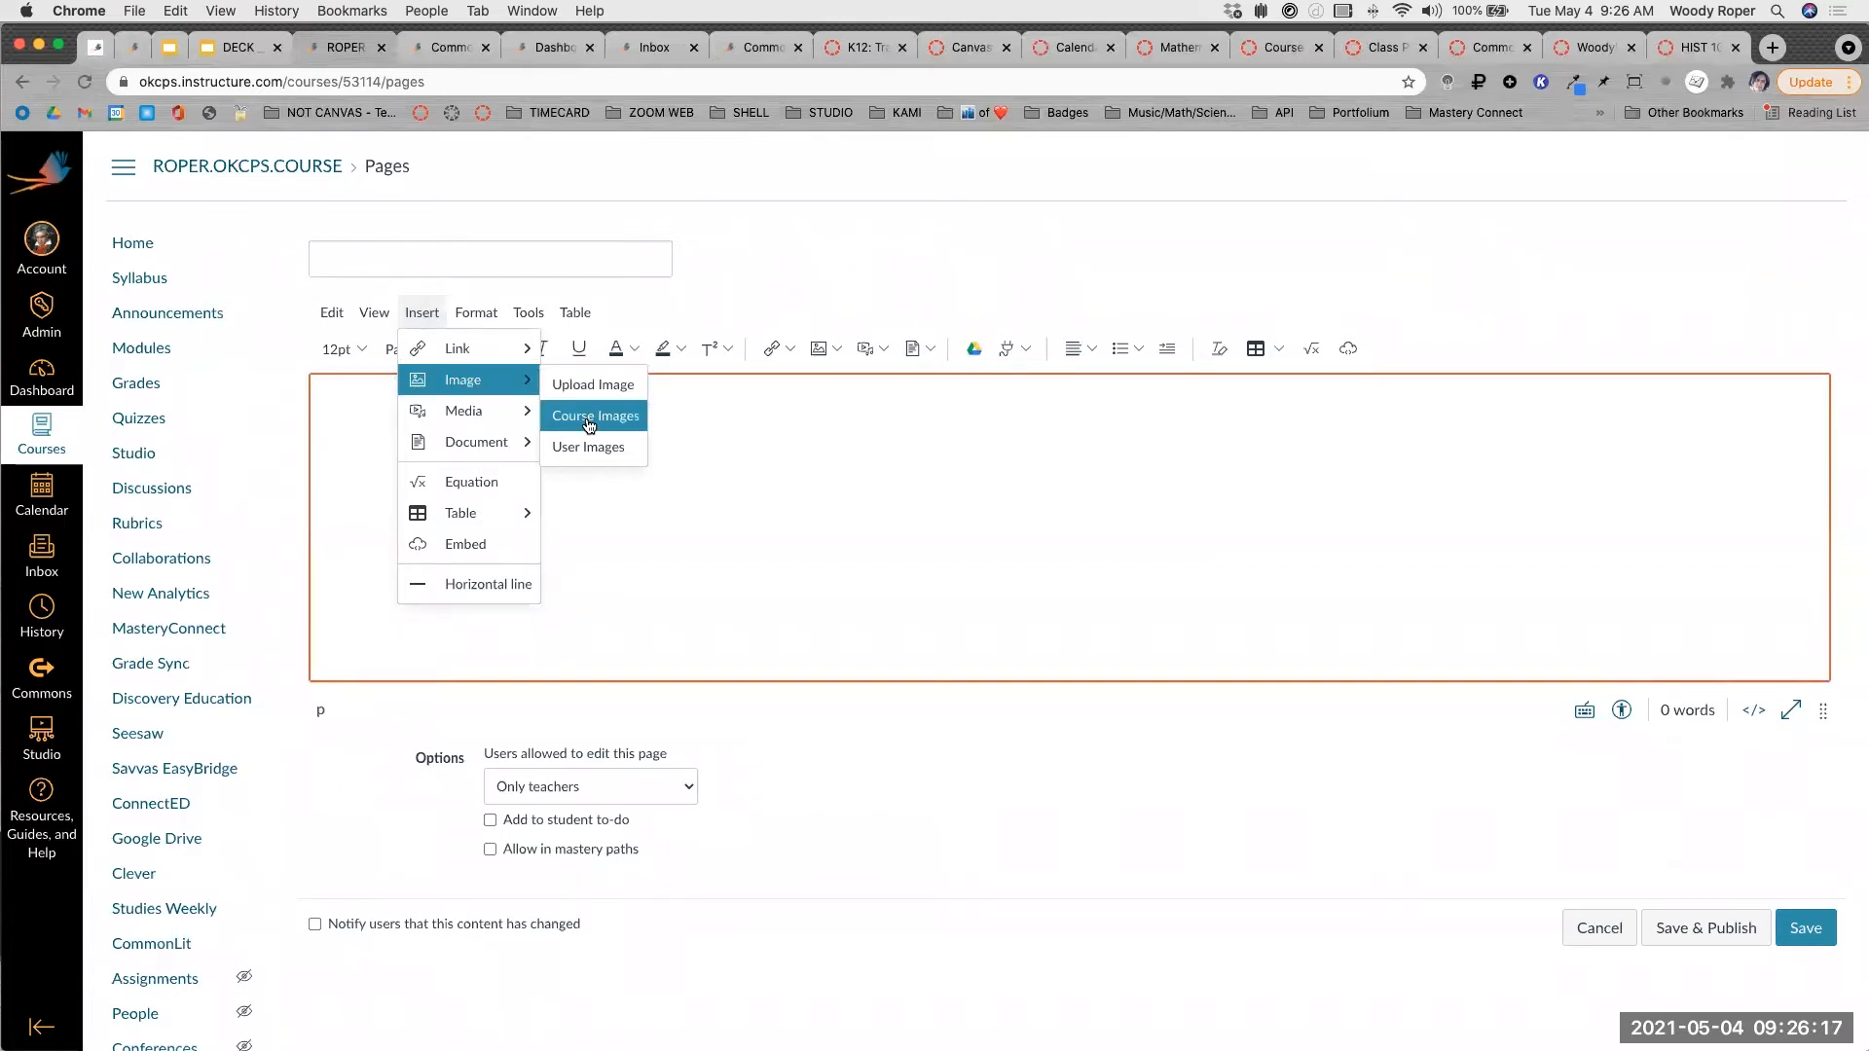
click(602, 389)
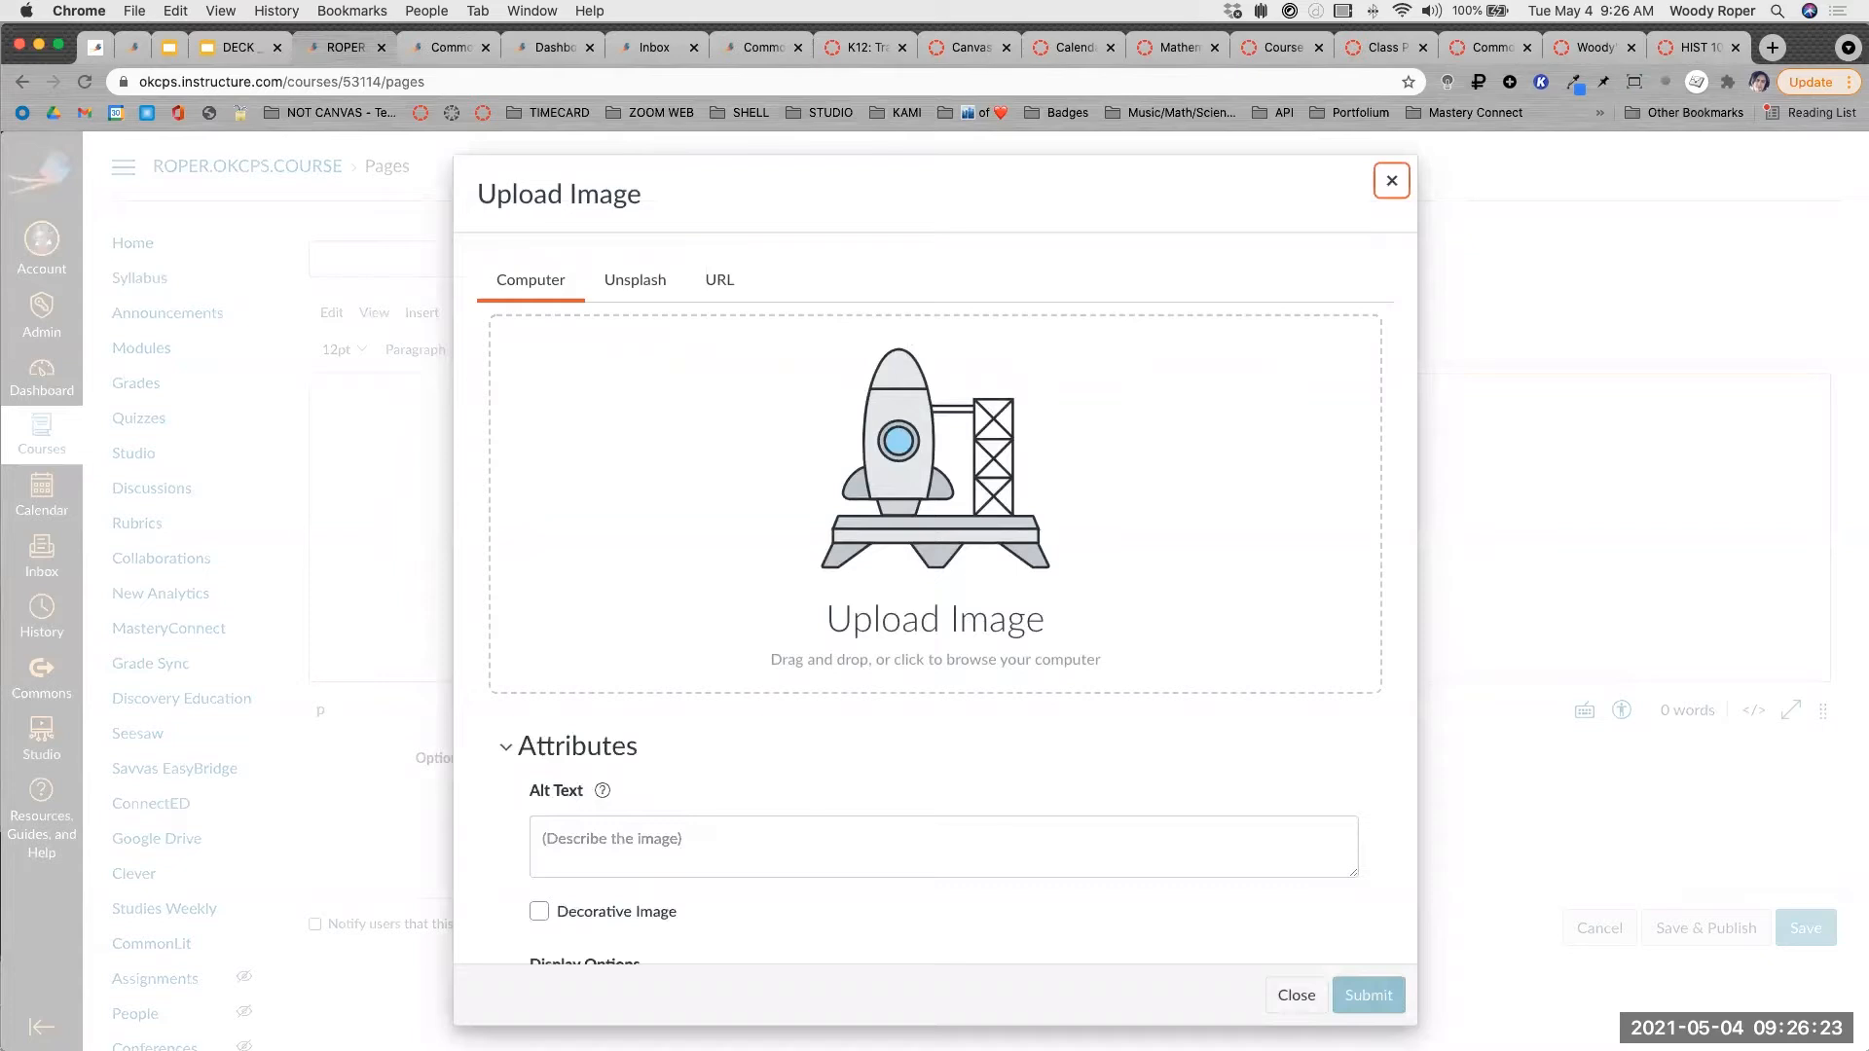
drag(742, 429, 742, 421)
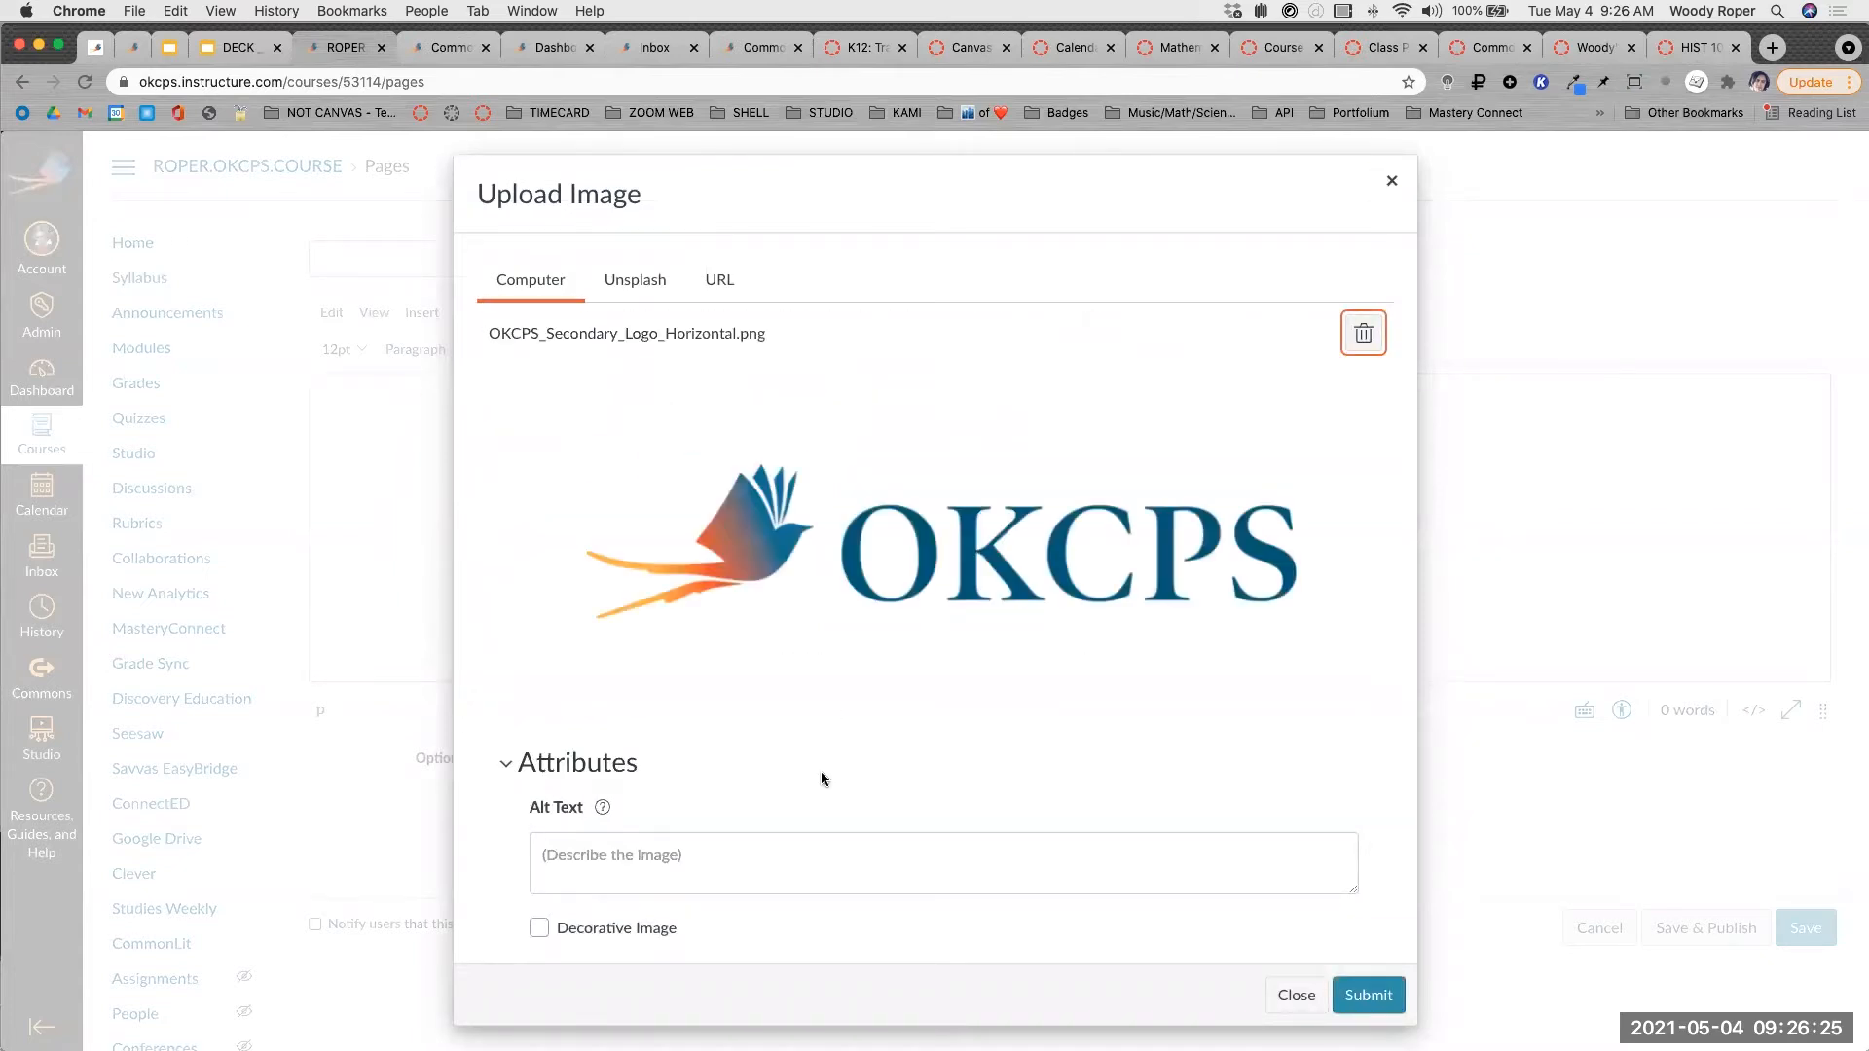
click(543, 925)
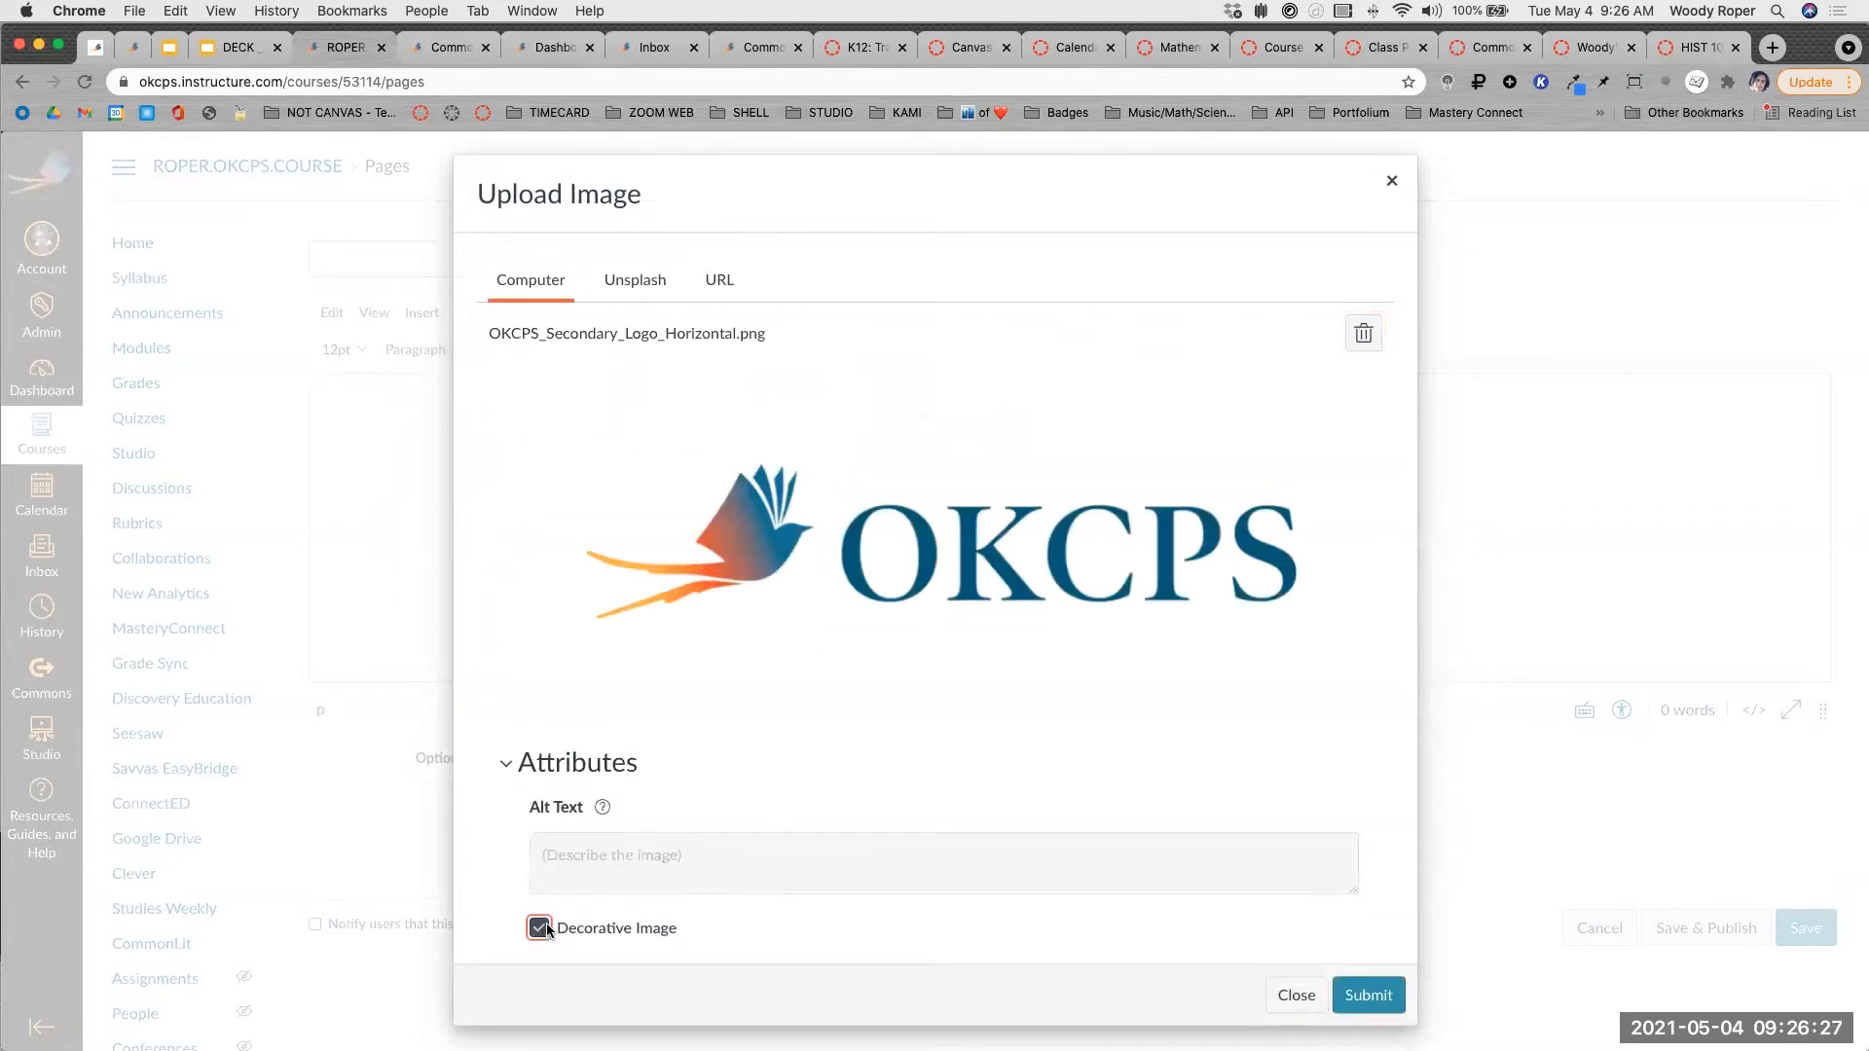
click(1367, 994)
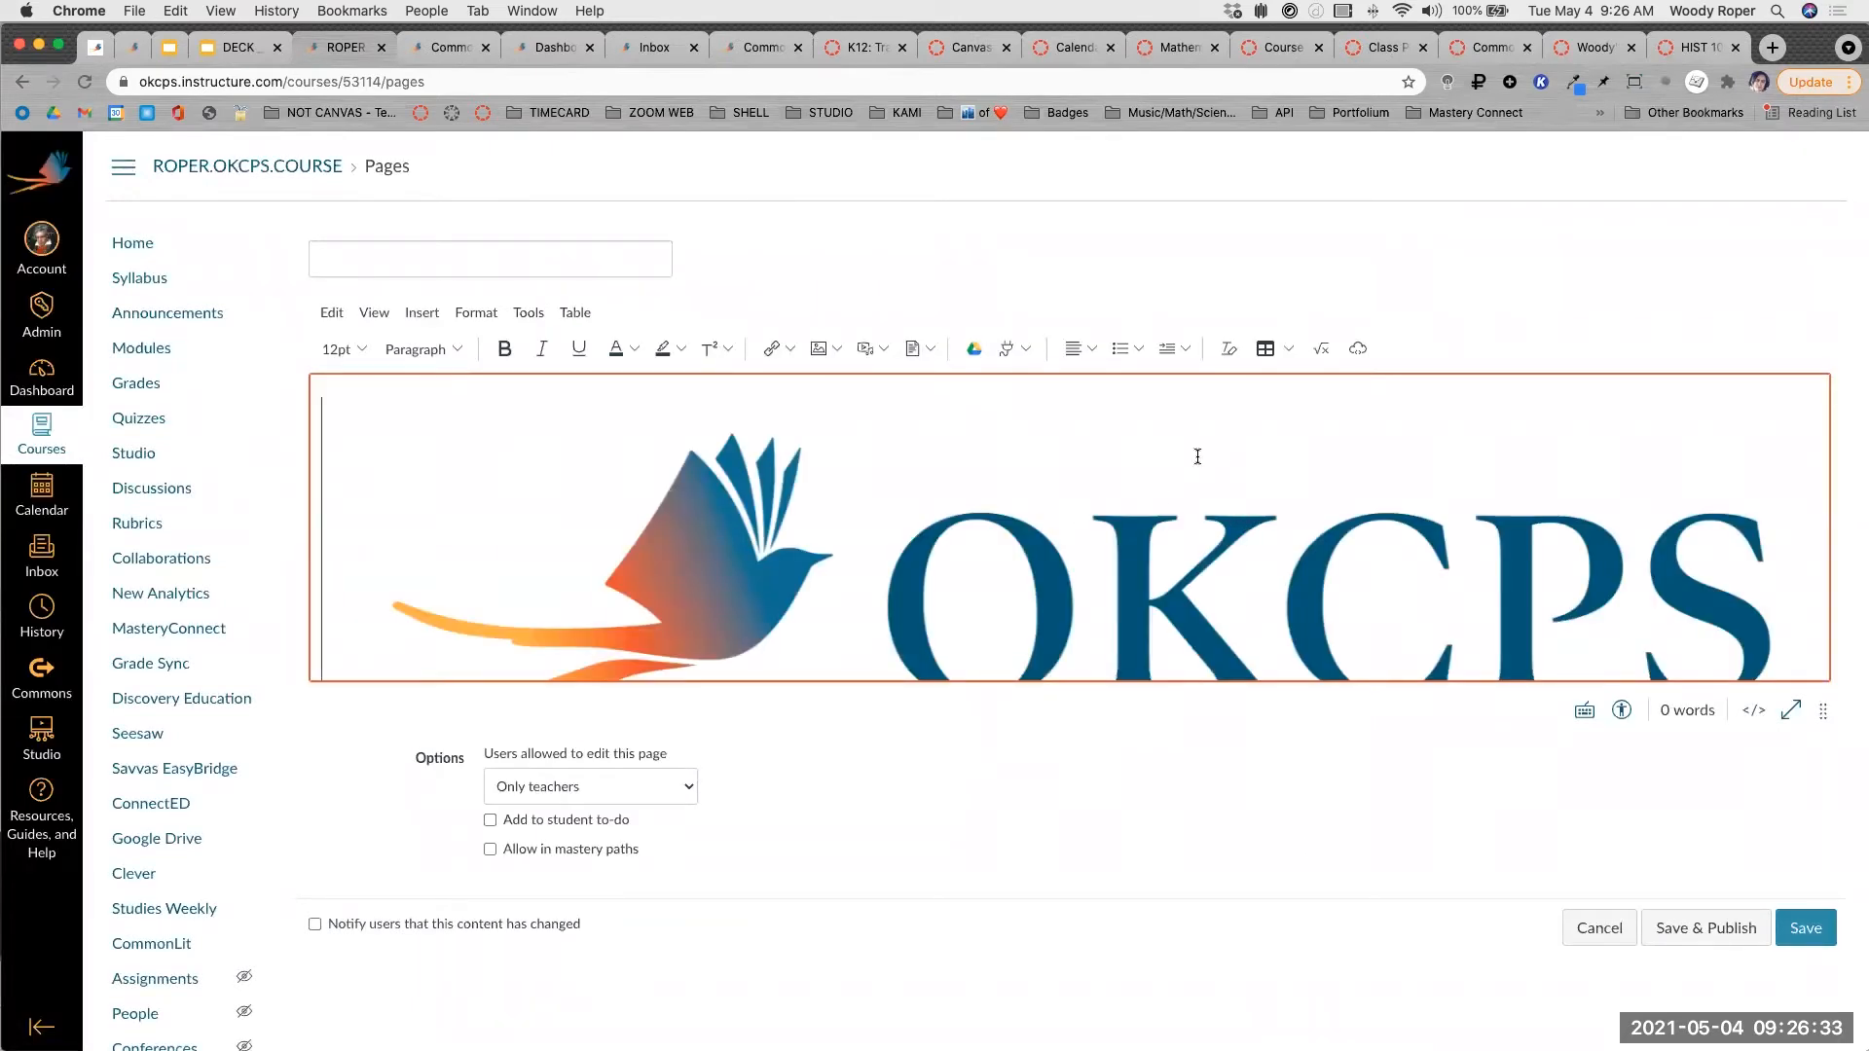
Examine how the inserted OKCPS logo fits the editing area, and locate the Fullscreen control.
scroll(1197, 457, down, 3)
click(675, 621)
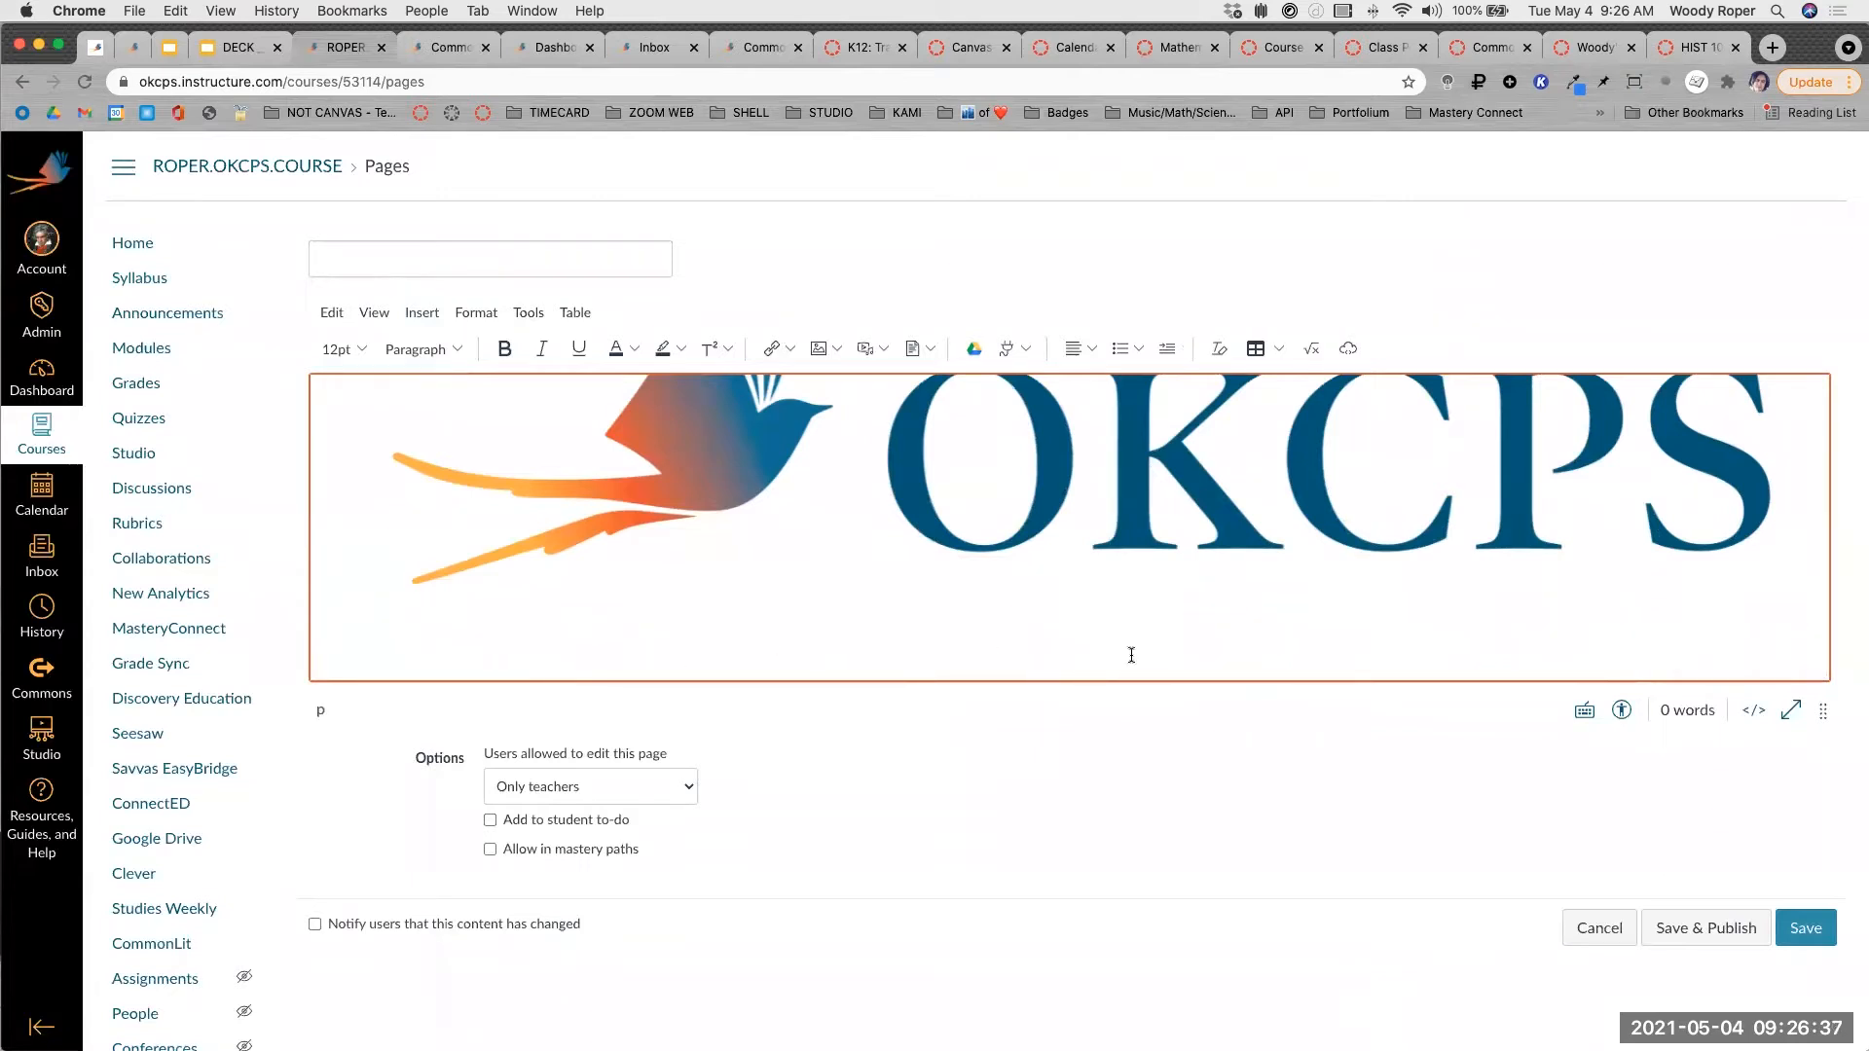
scroll(1173, 574, up, 3)
scroll(1174, 574, down, 3)
scroll(1173, 573, up, 3)
scroll(1174, 573, down, 3)
scroll(1173, 573, up, 3)
scroll(1173, 573, down, 3)
scroll(1174, 573, up, 3)
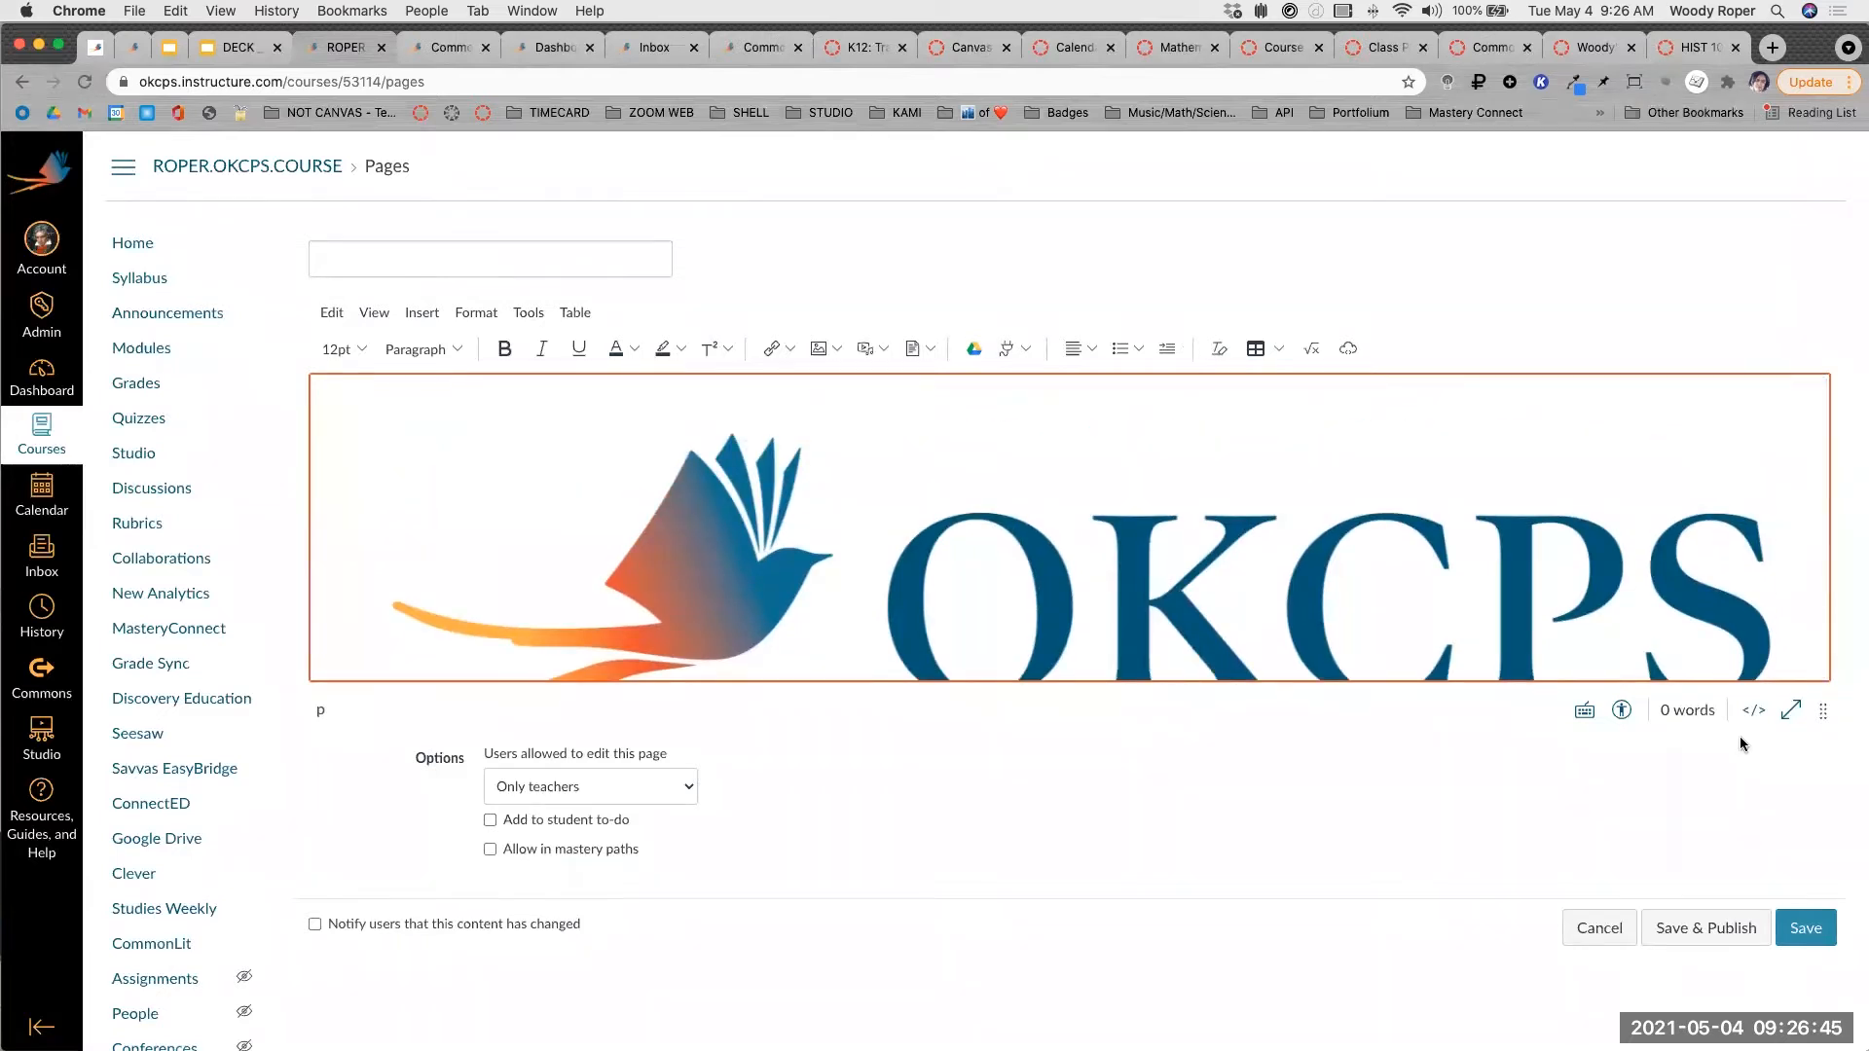
scroll(1799, 716, up, 5)
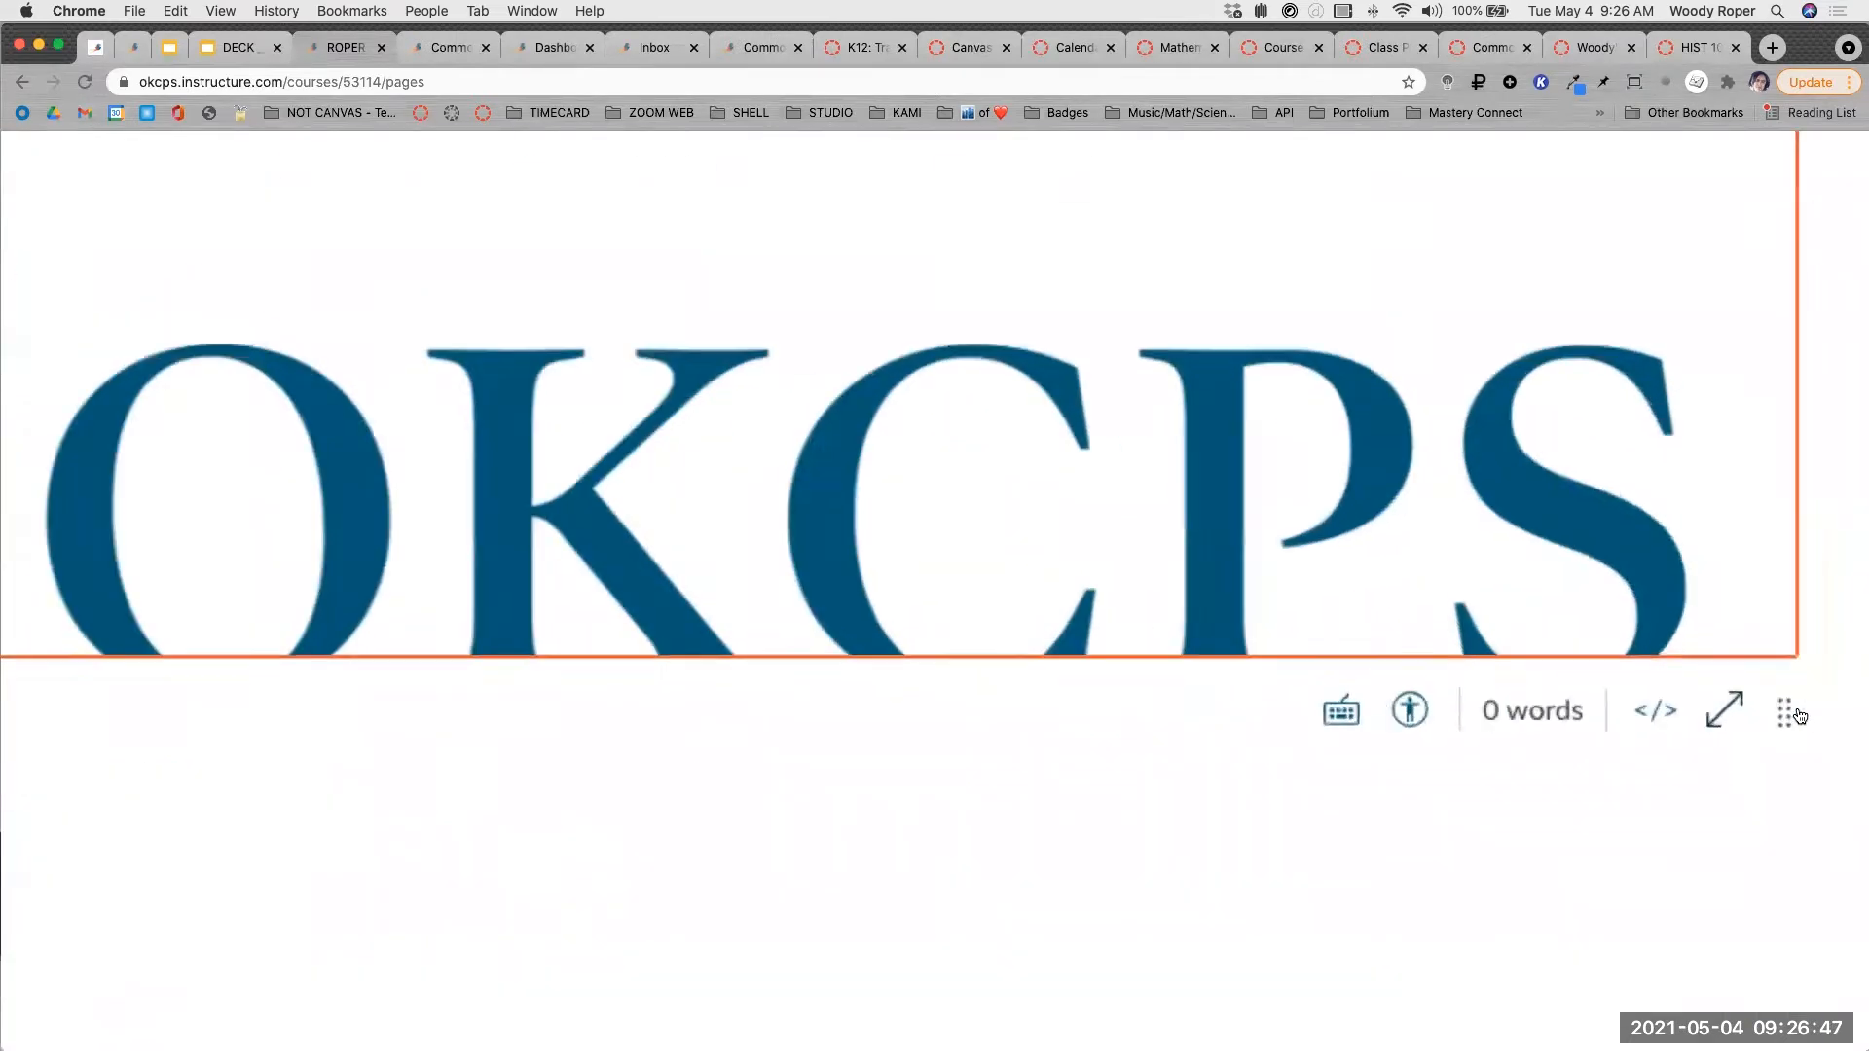
scroll(1585, 768, down, 5)
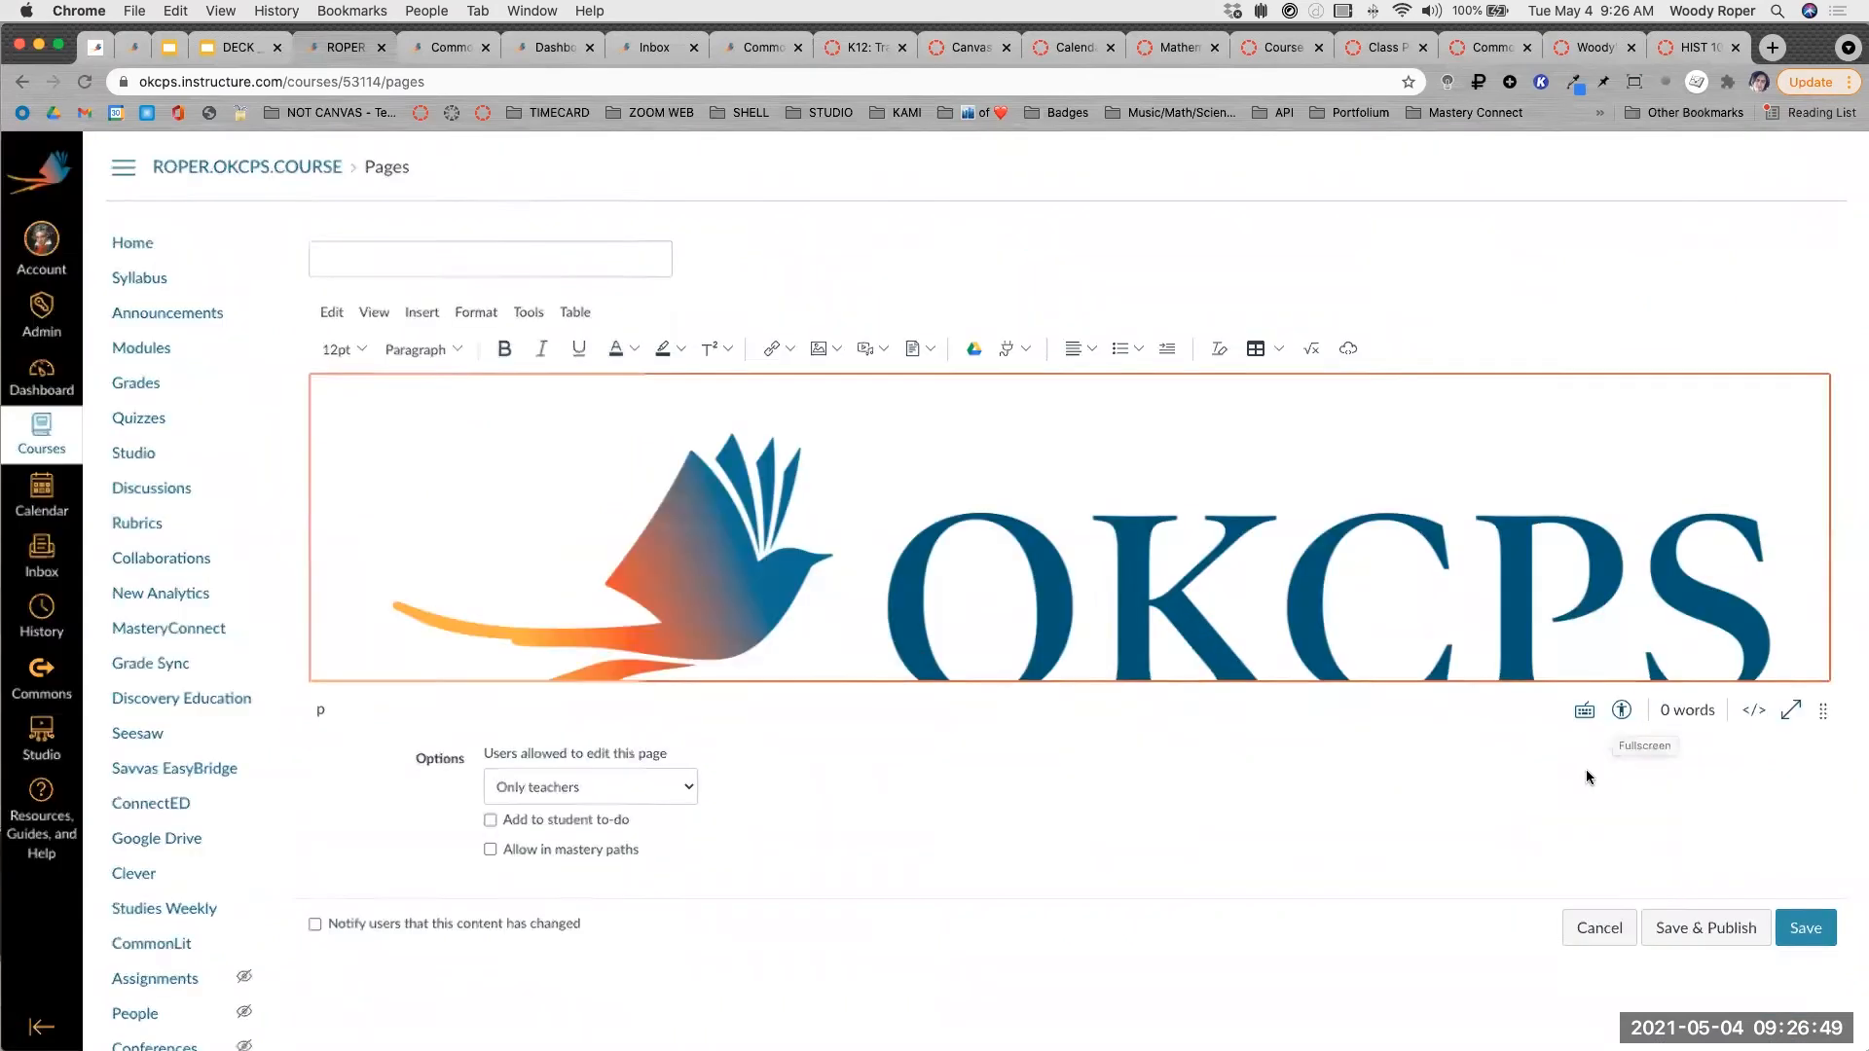
Expand the editor to fullscreen and shrink the OKCPS logo proportionally to about half its width.
click(1789, 710)
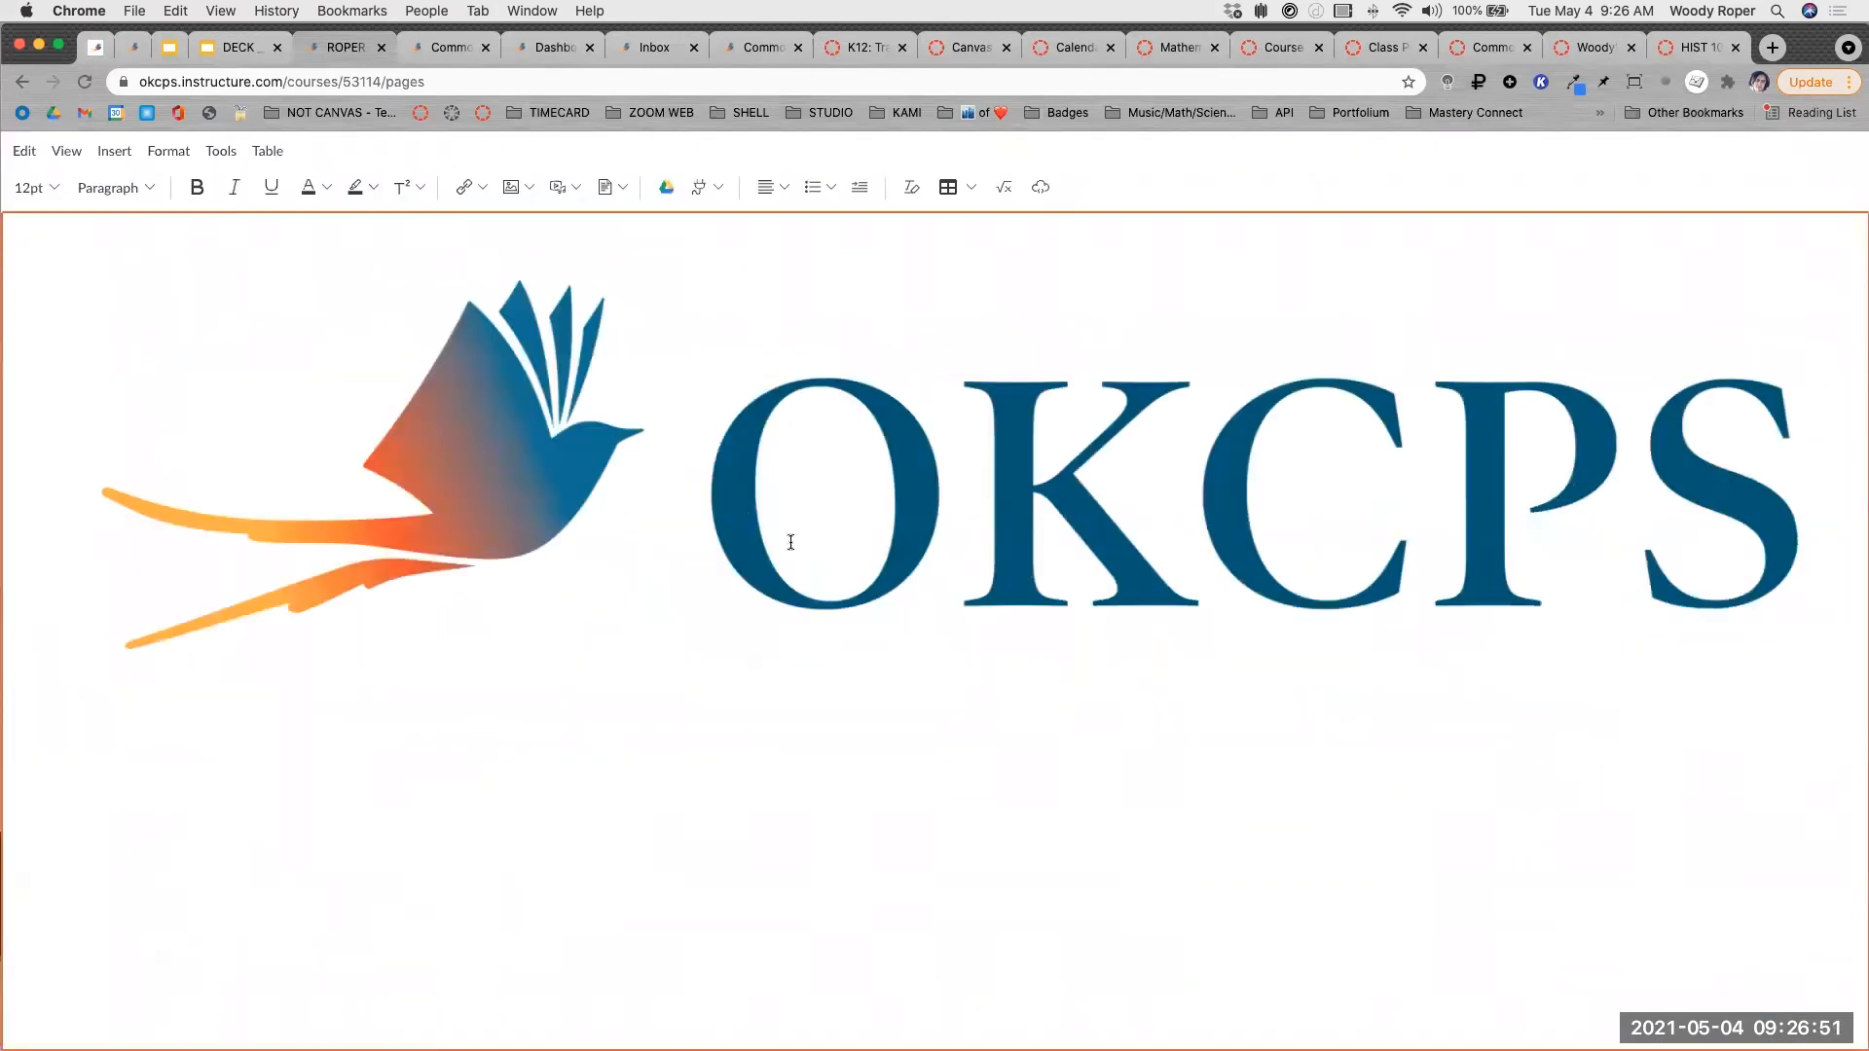
click(718, 455)
click(212, 879)
click(1370, 538)
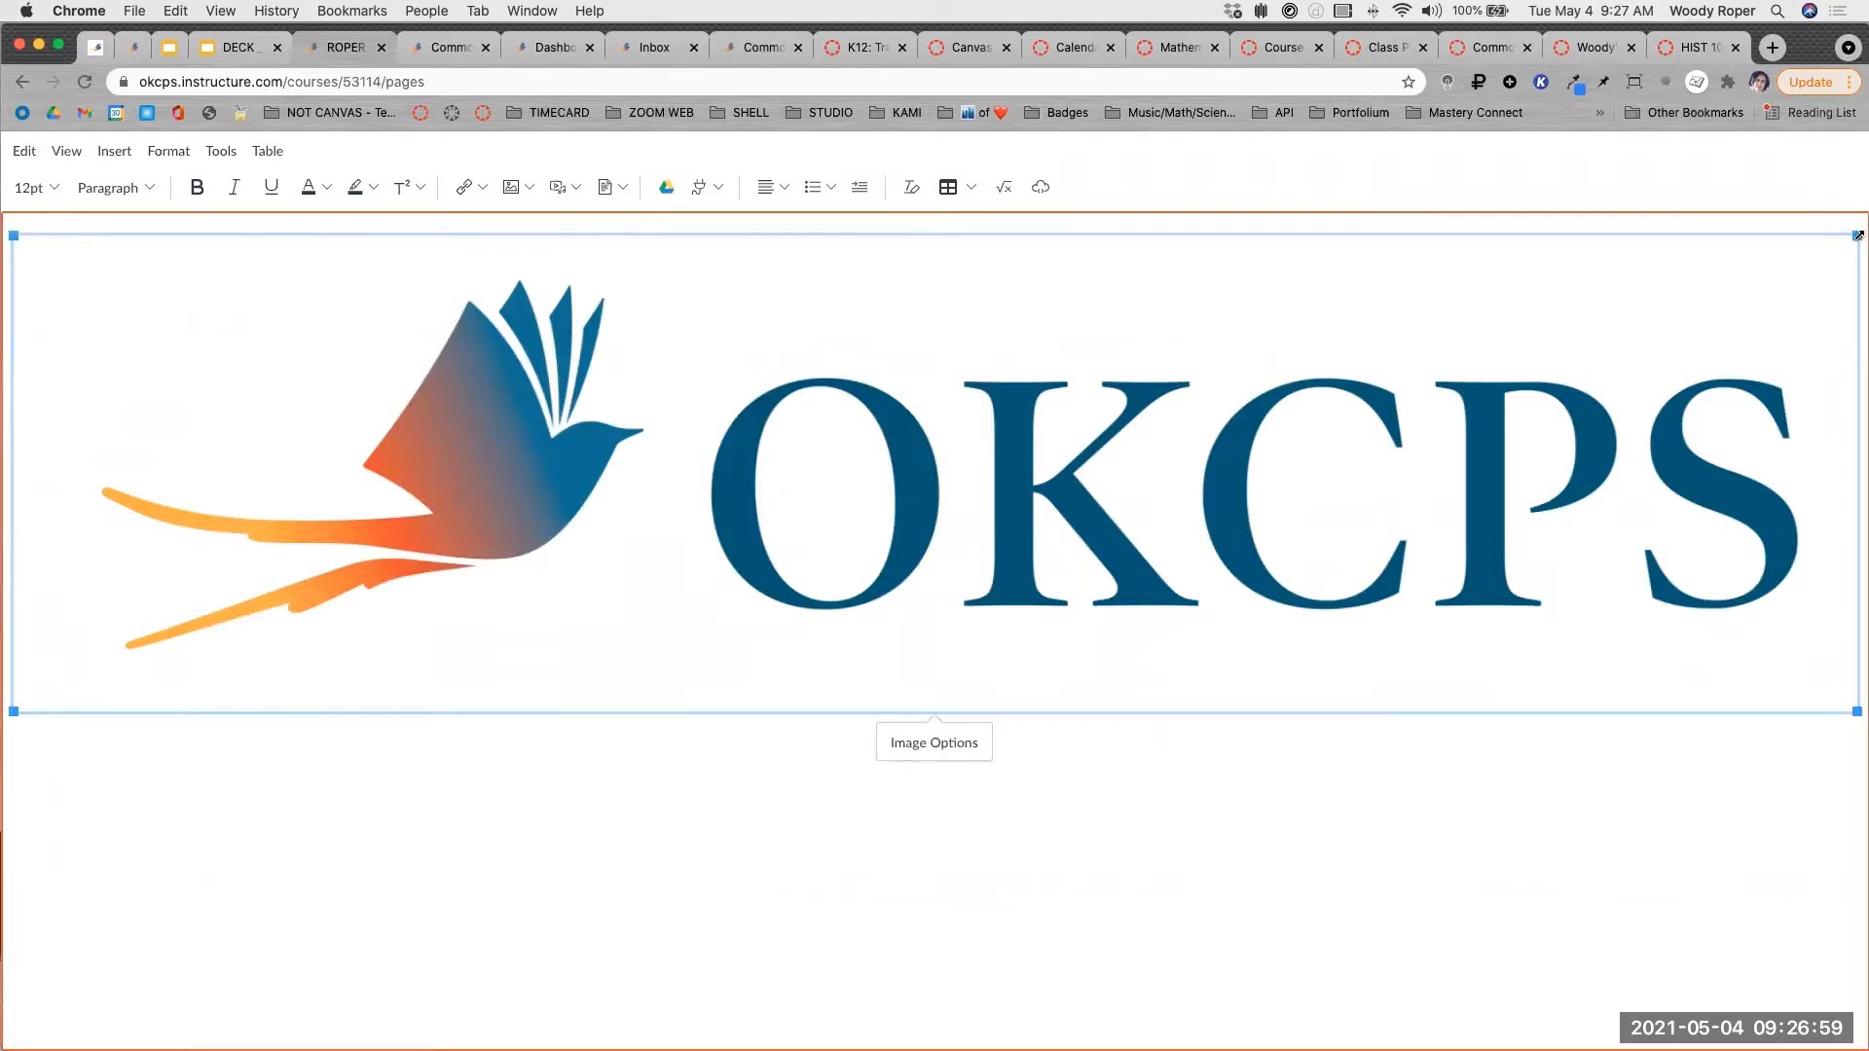
drag(1856, 239, 915, 461)
Centre the OKCPS logo on the page and place the text cursor on the line below it.
click(784, 185)
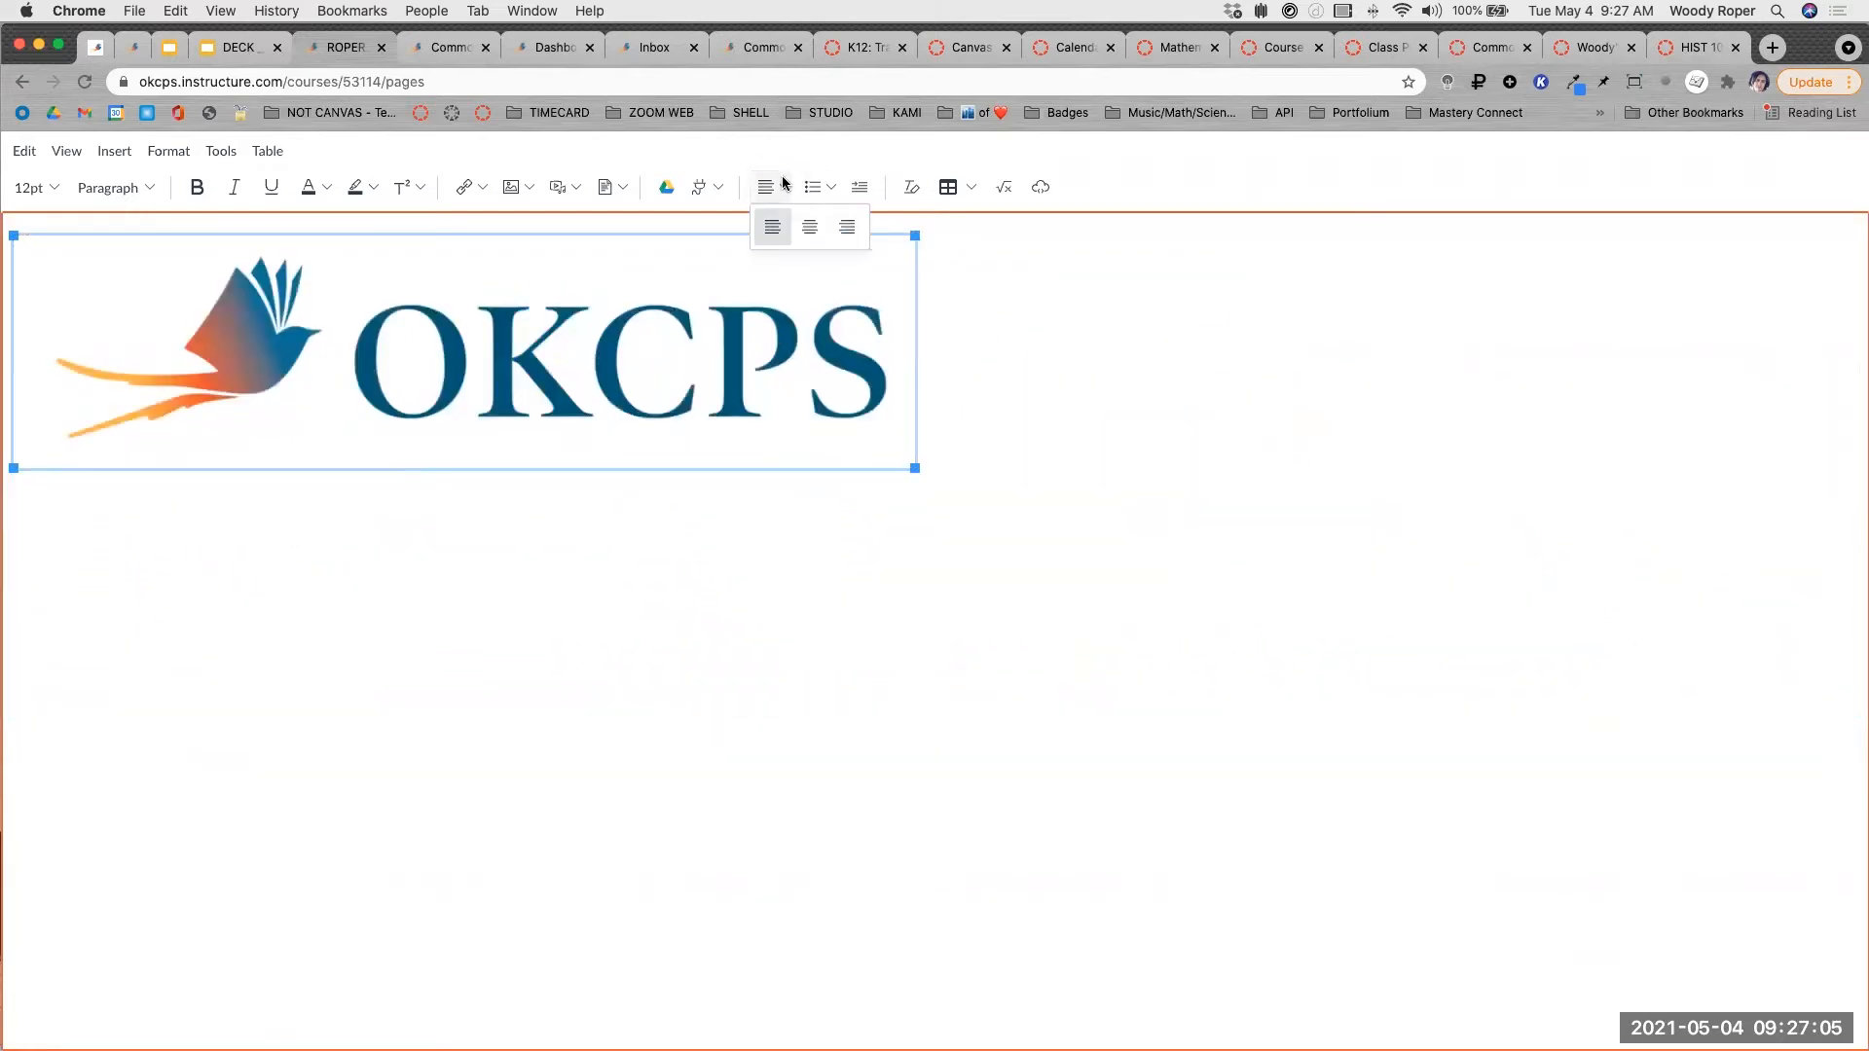
click(809, 229)
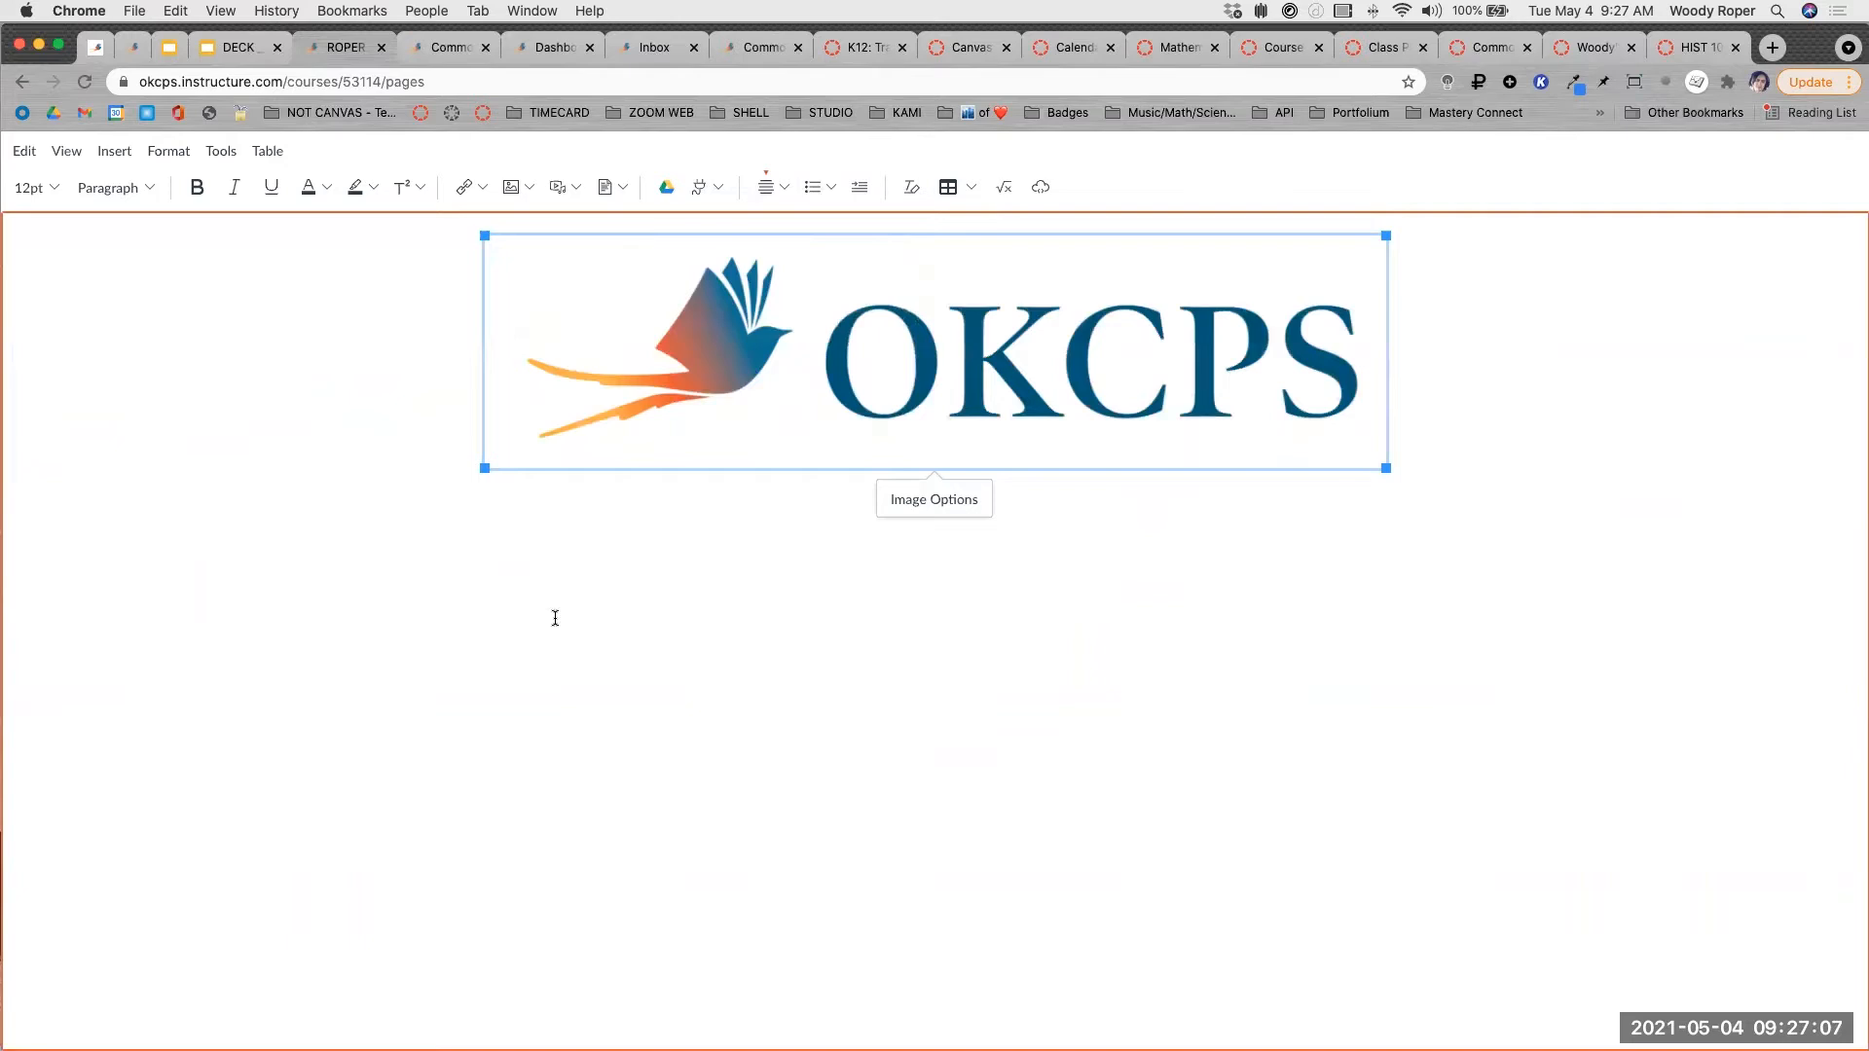
click(65, 616)
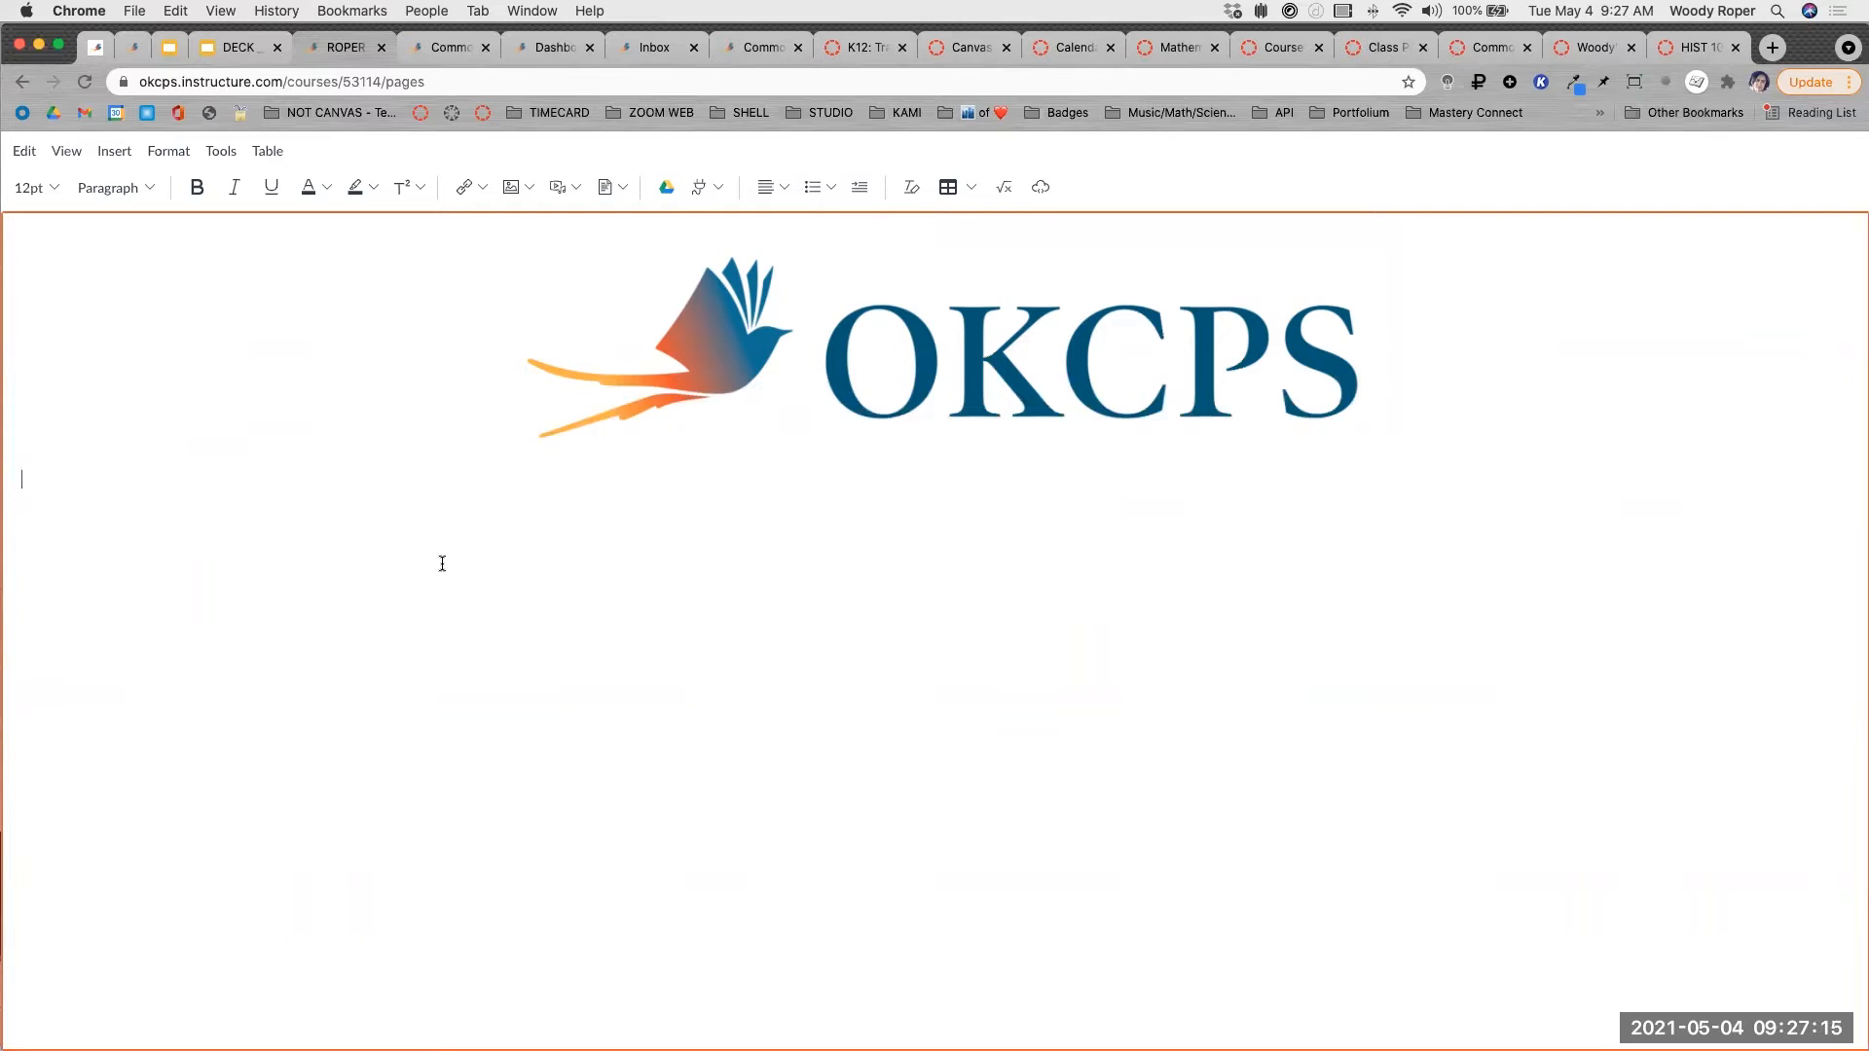
Leave fullscreen editing and delete the OKCPS logo from the page body.
key(Escape)
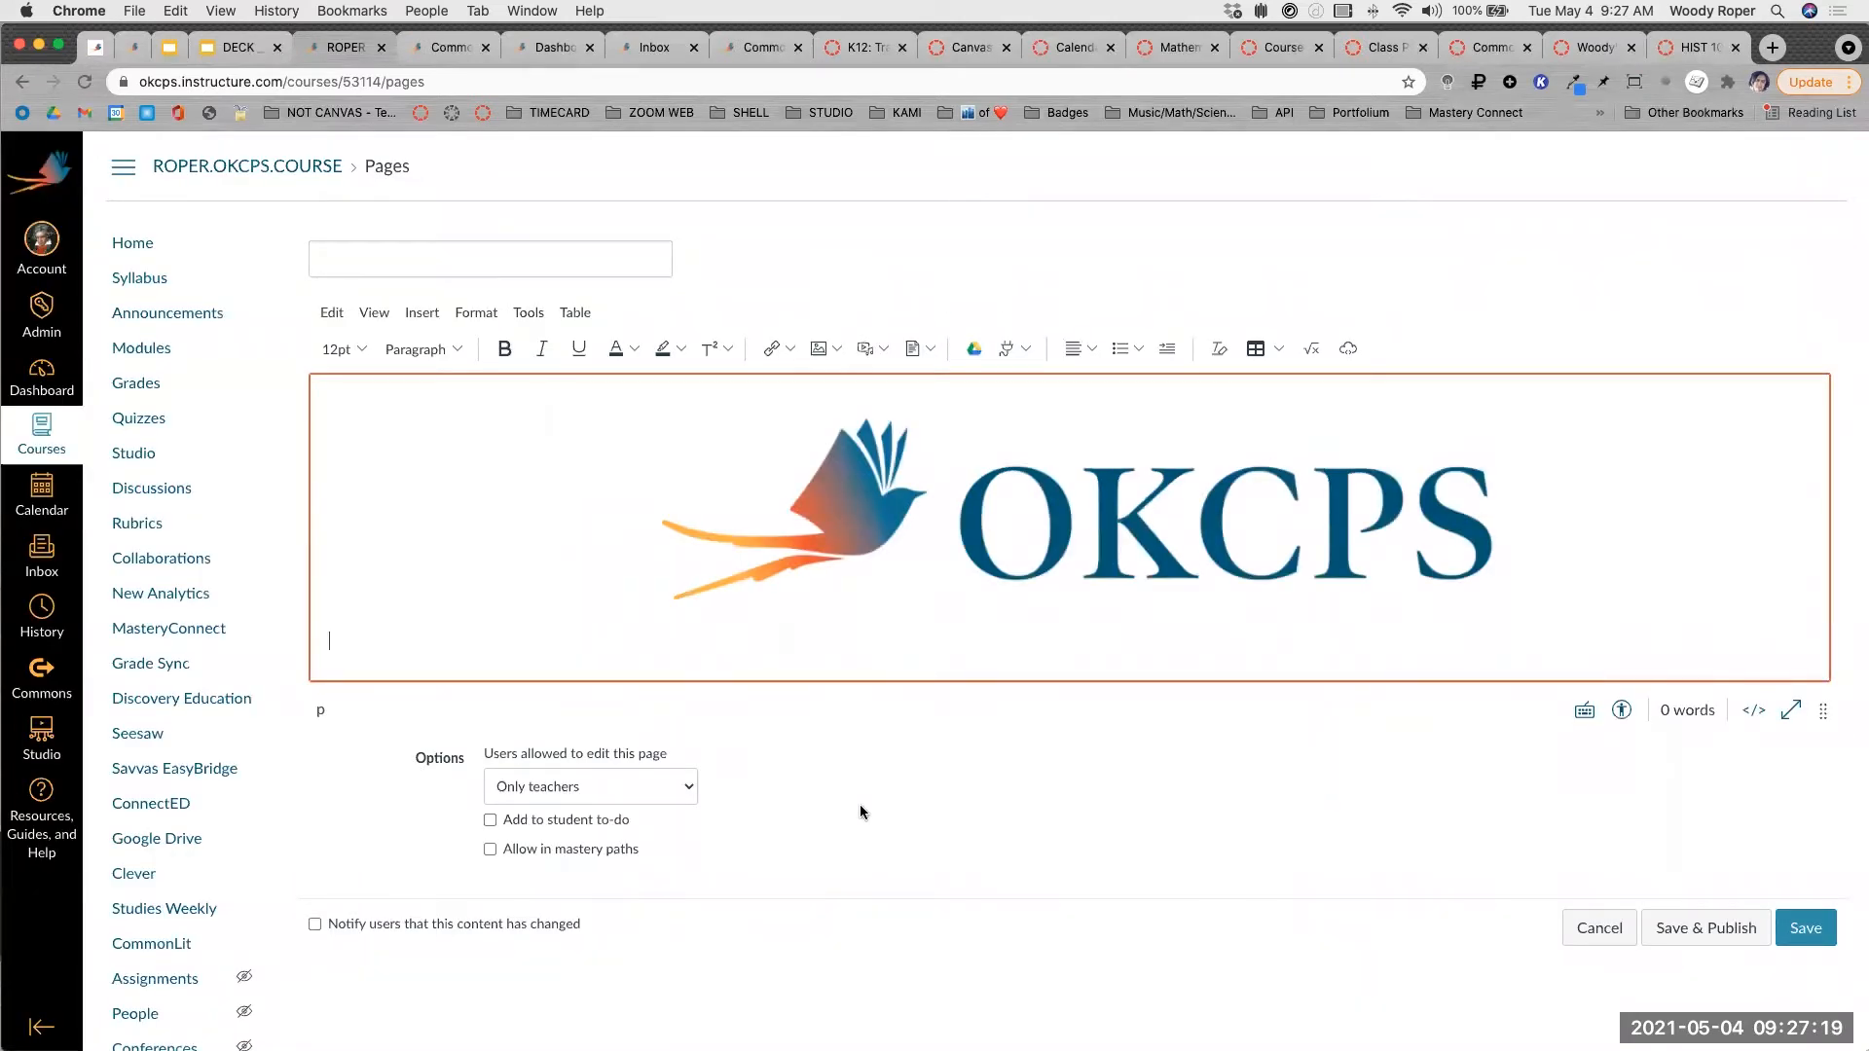
click(1306, 542)
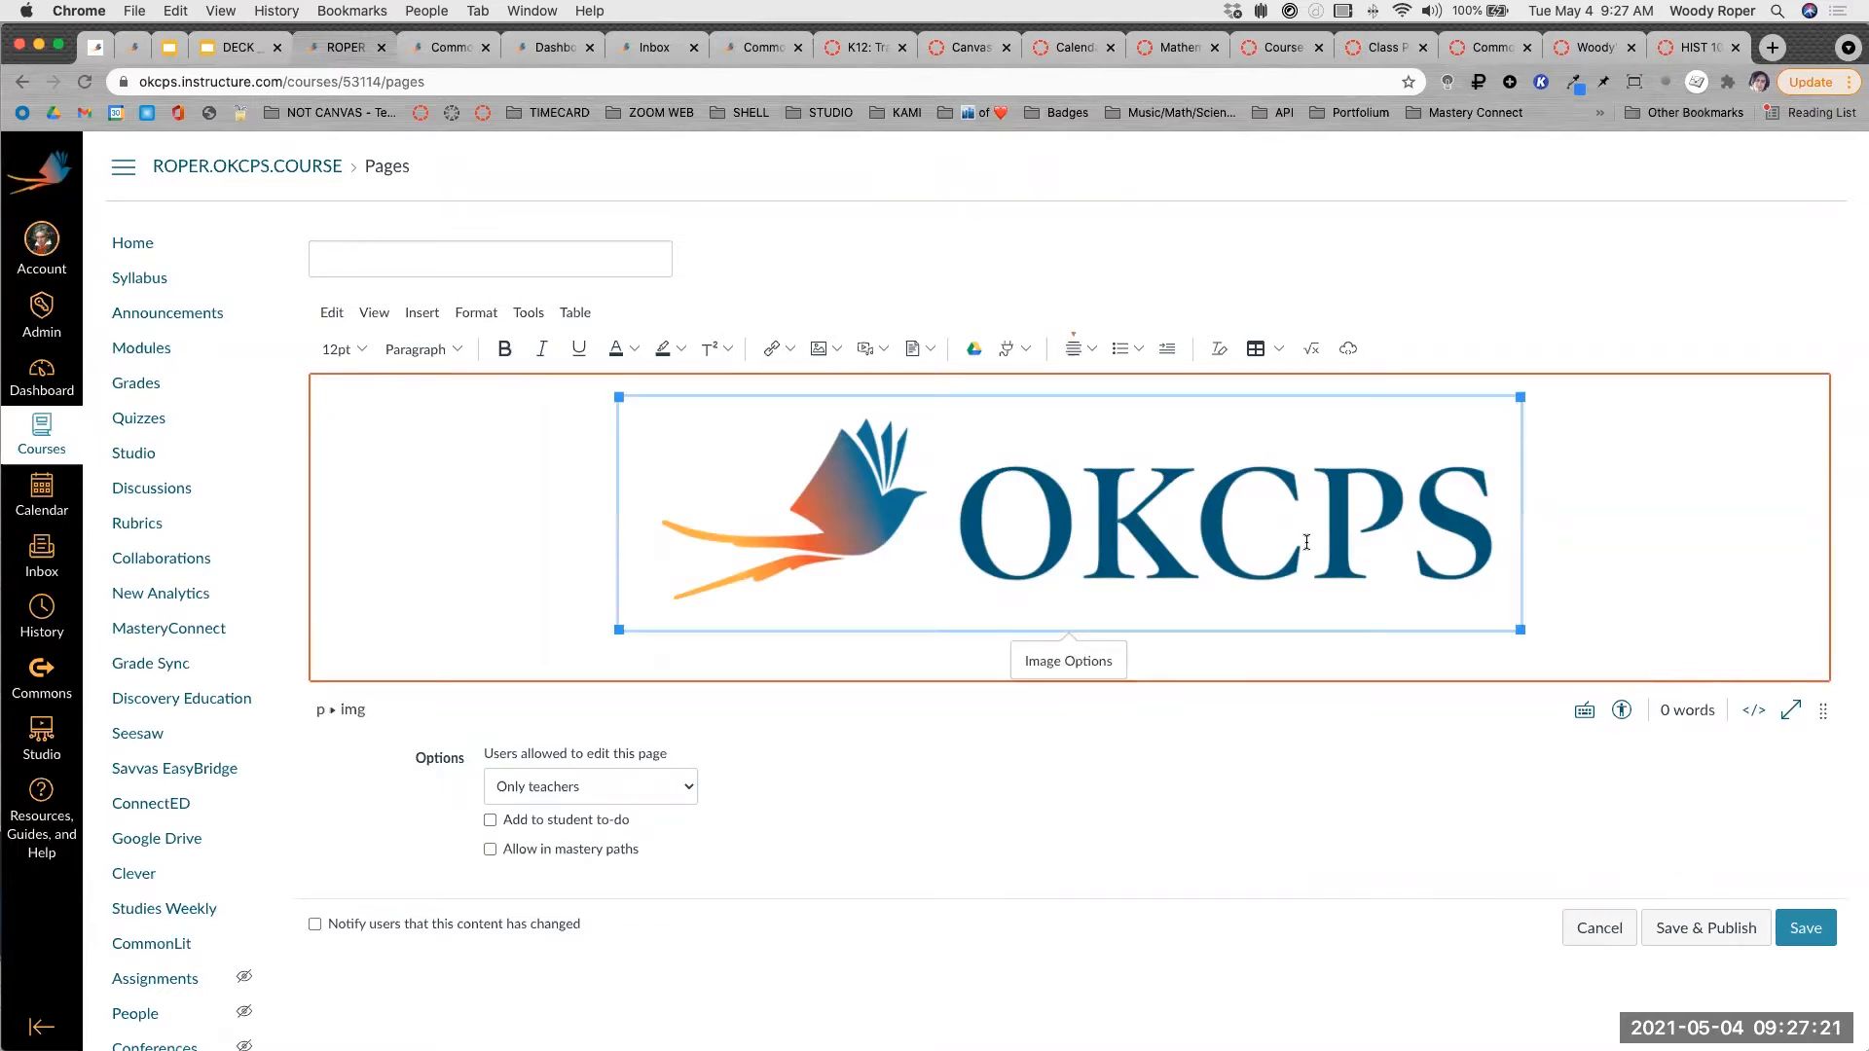
key(BackSpace)
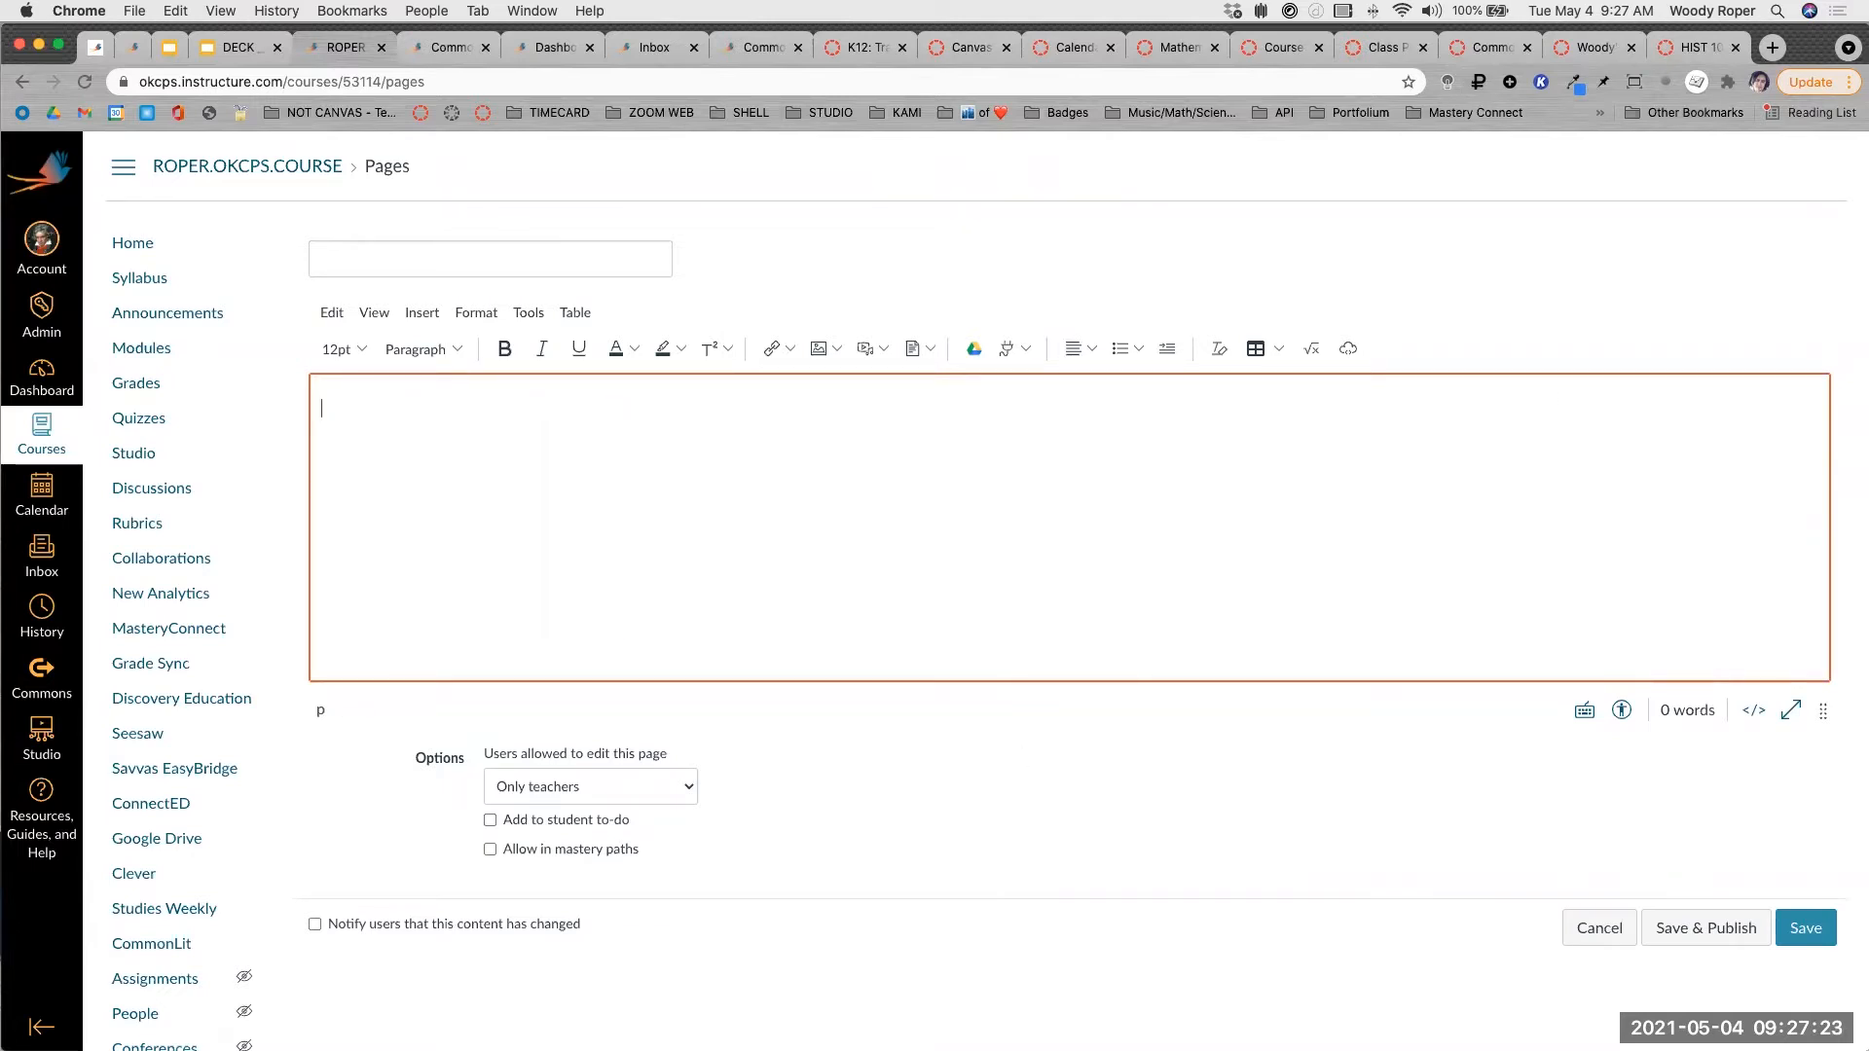
Title the page "1.0 RCE Practice", then save and publish it.
click(380, 254)
text(1.0)
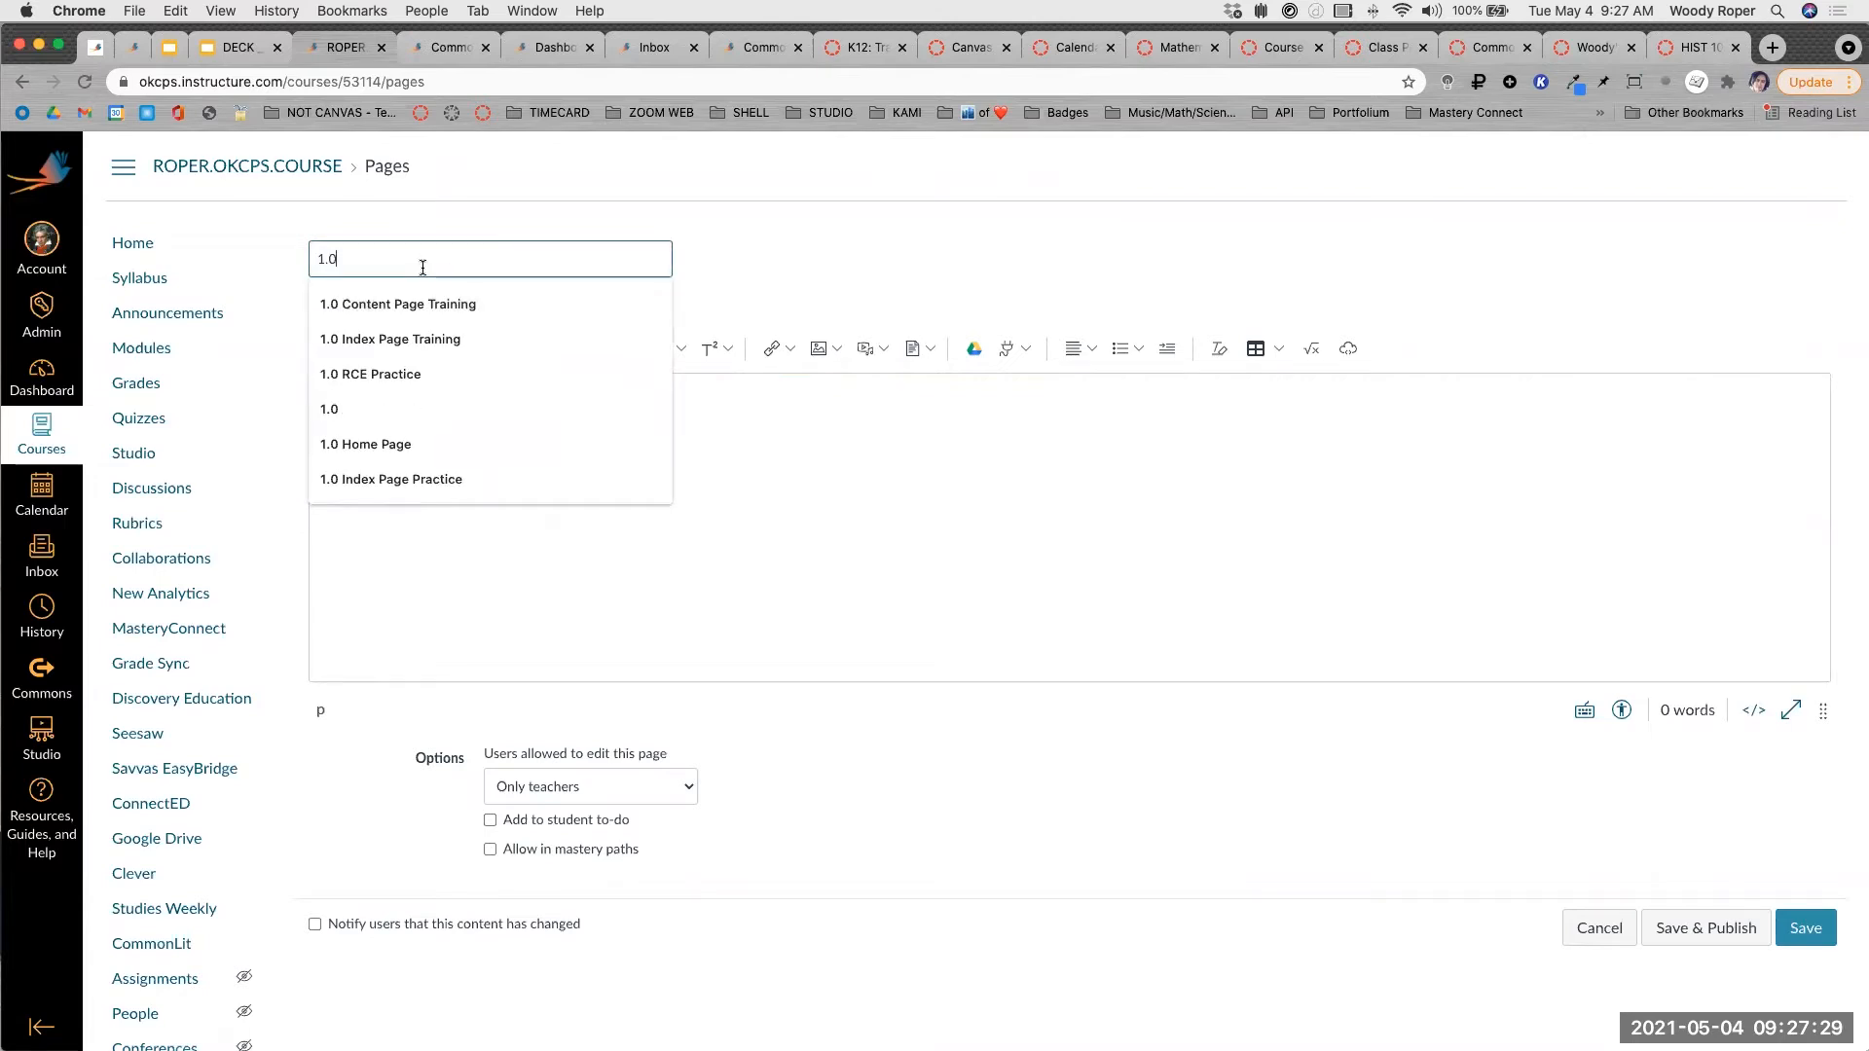
text( RCE Practice)
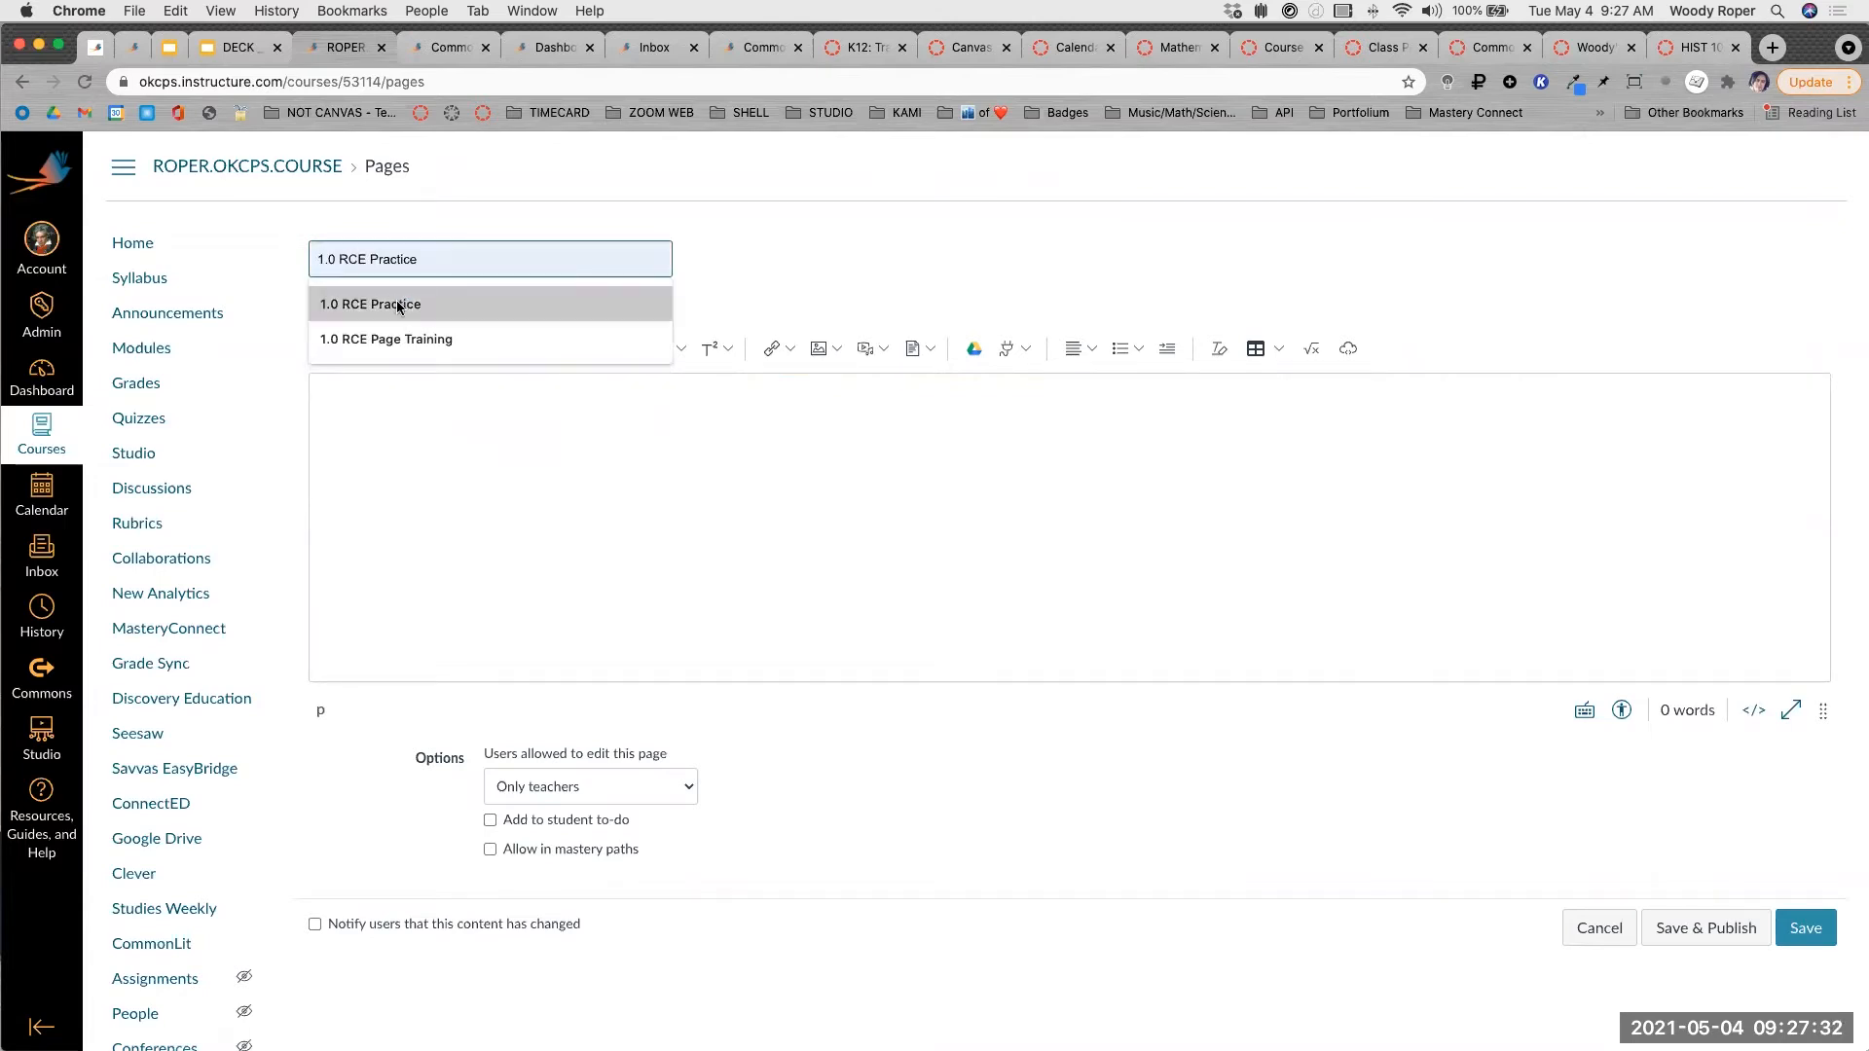
click(397, 304)
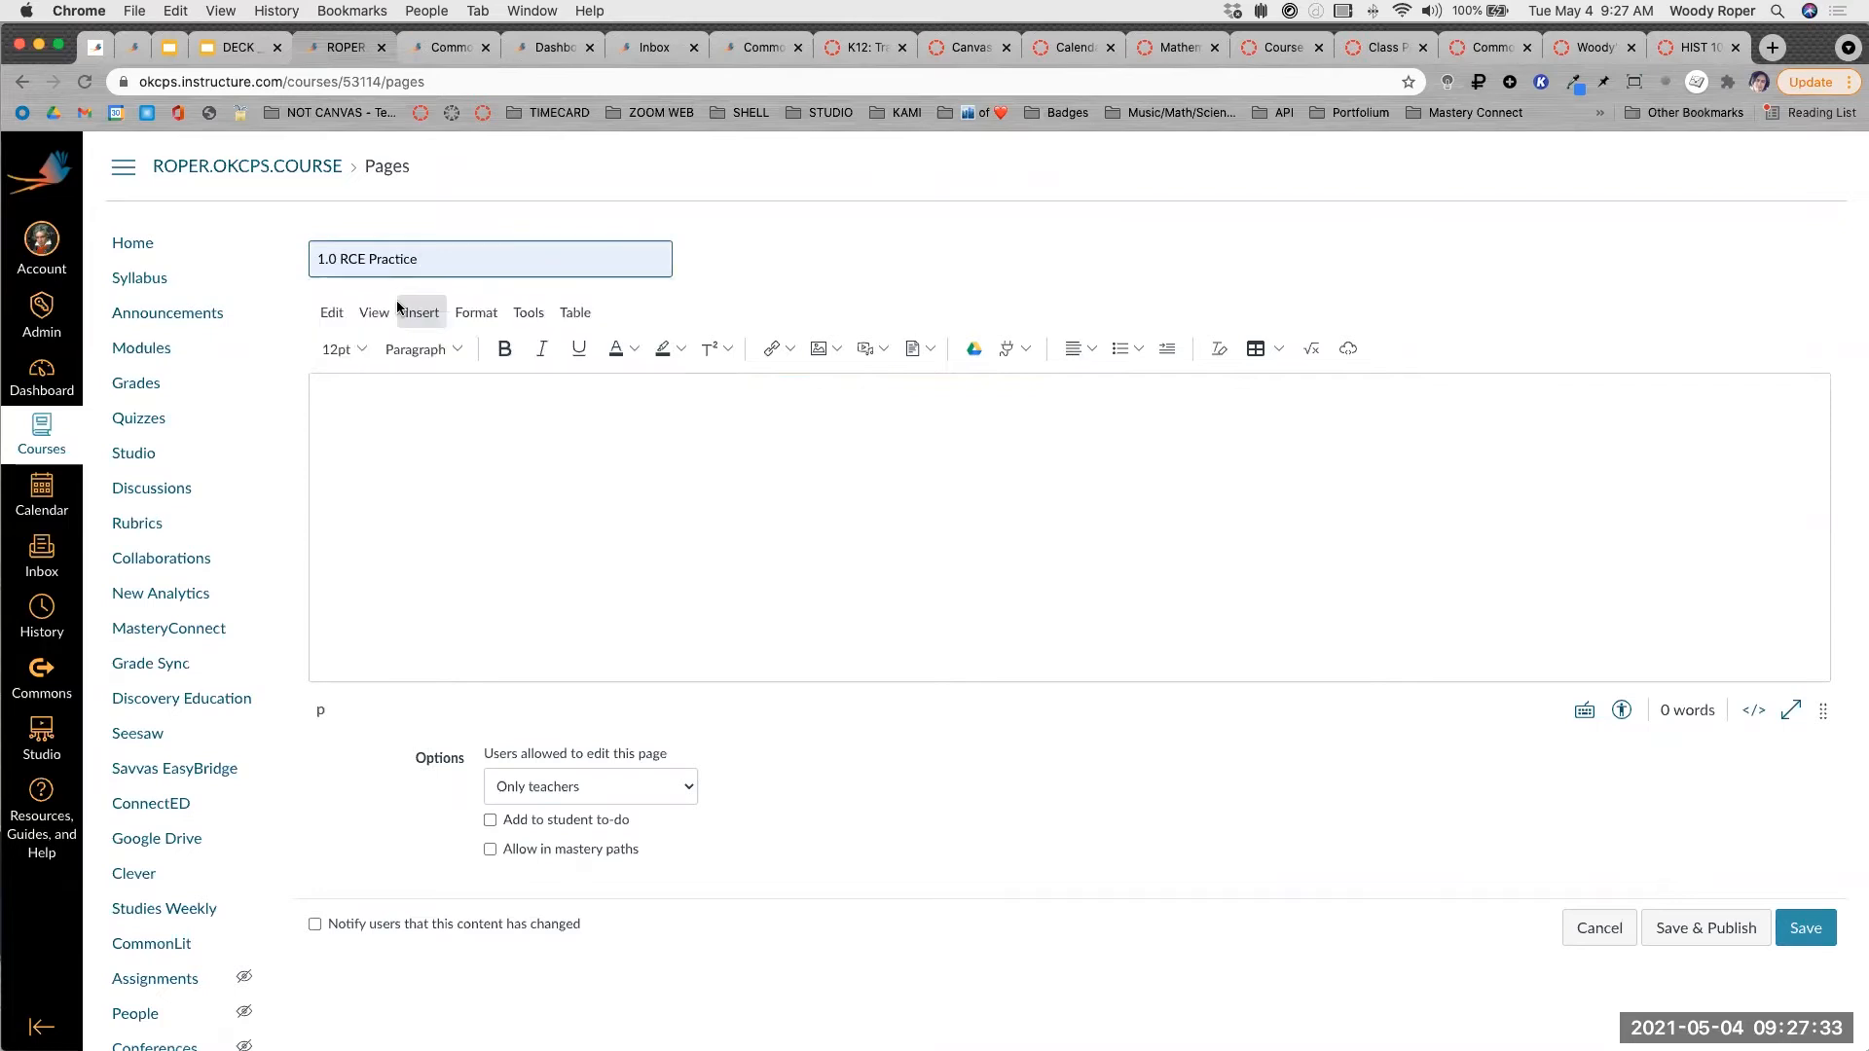
scroll(359, 274, up, 5)
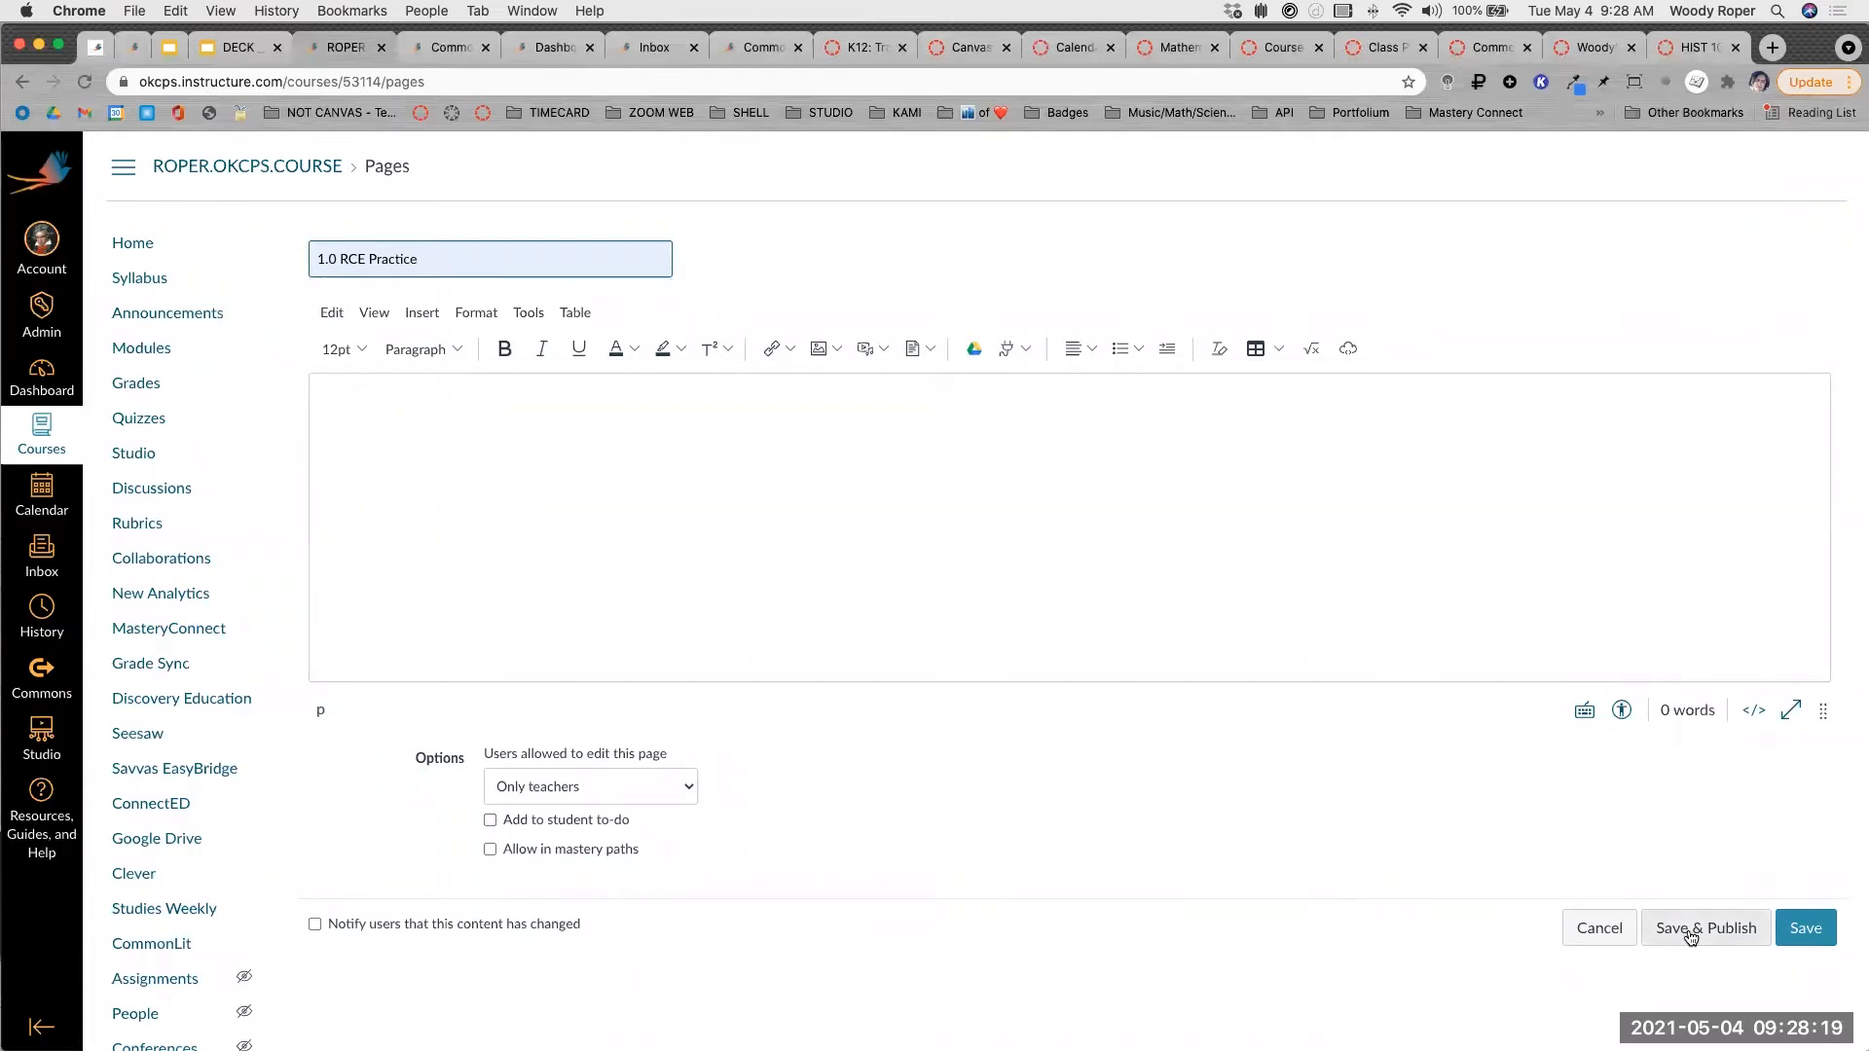
click(1688, 934)
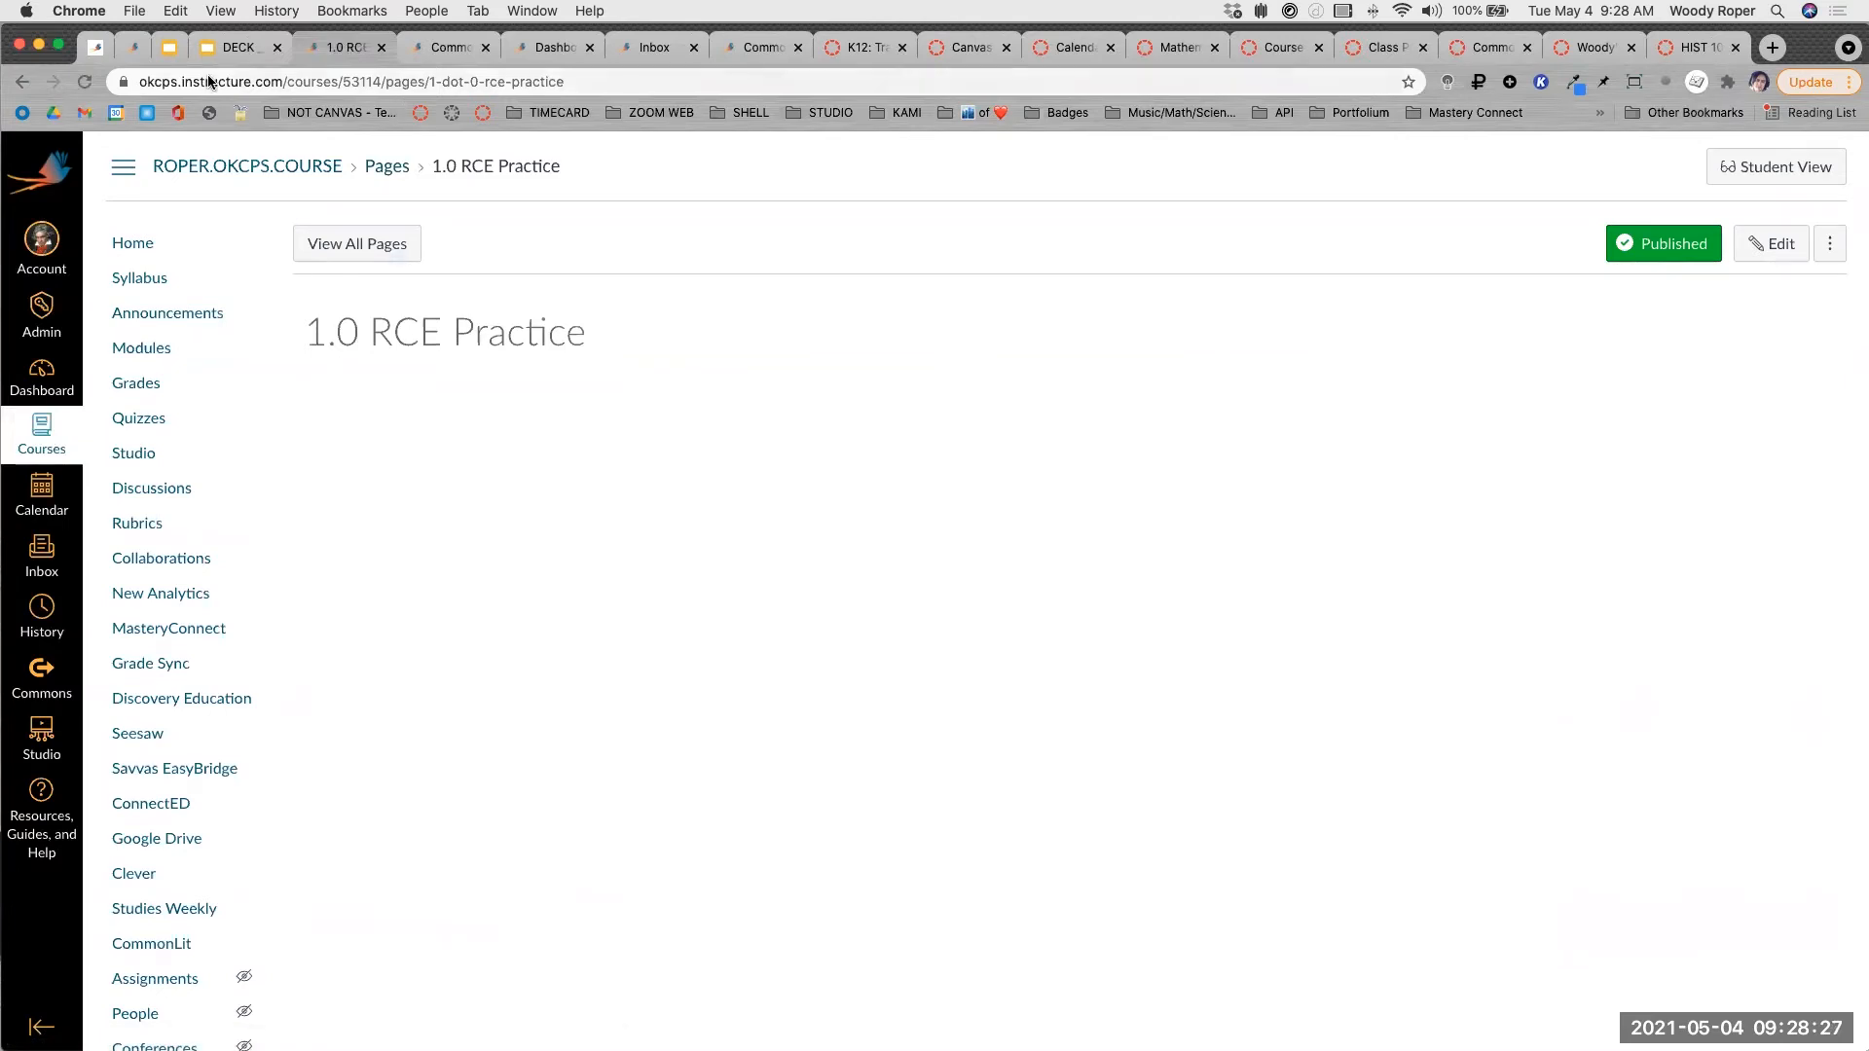
Switch to the Google Slides deck, advance to the "Activity: Creating a Page (Part 1)" slide and start its countdown timer video.
click(245, 47)
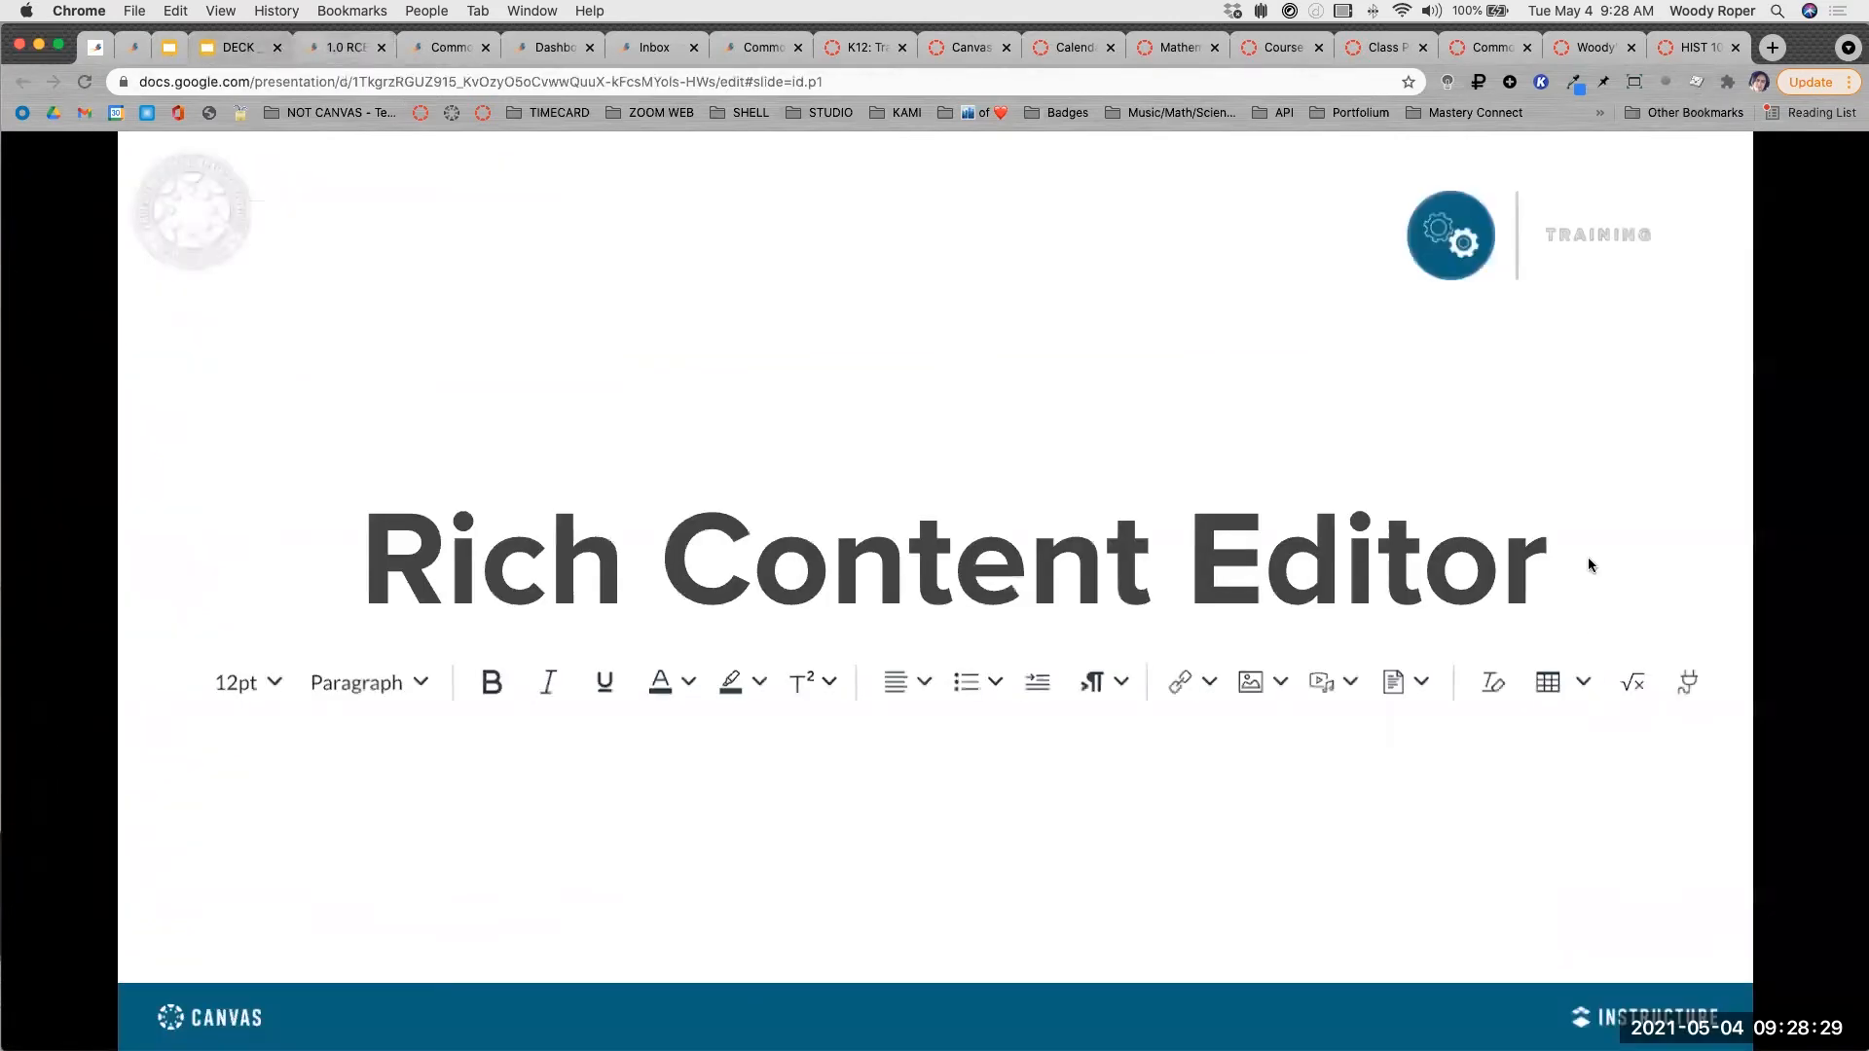
click(1576, 504)
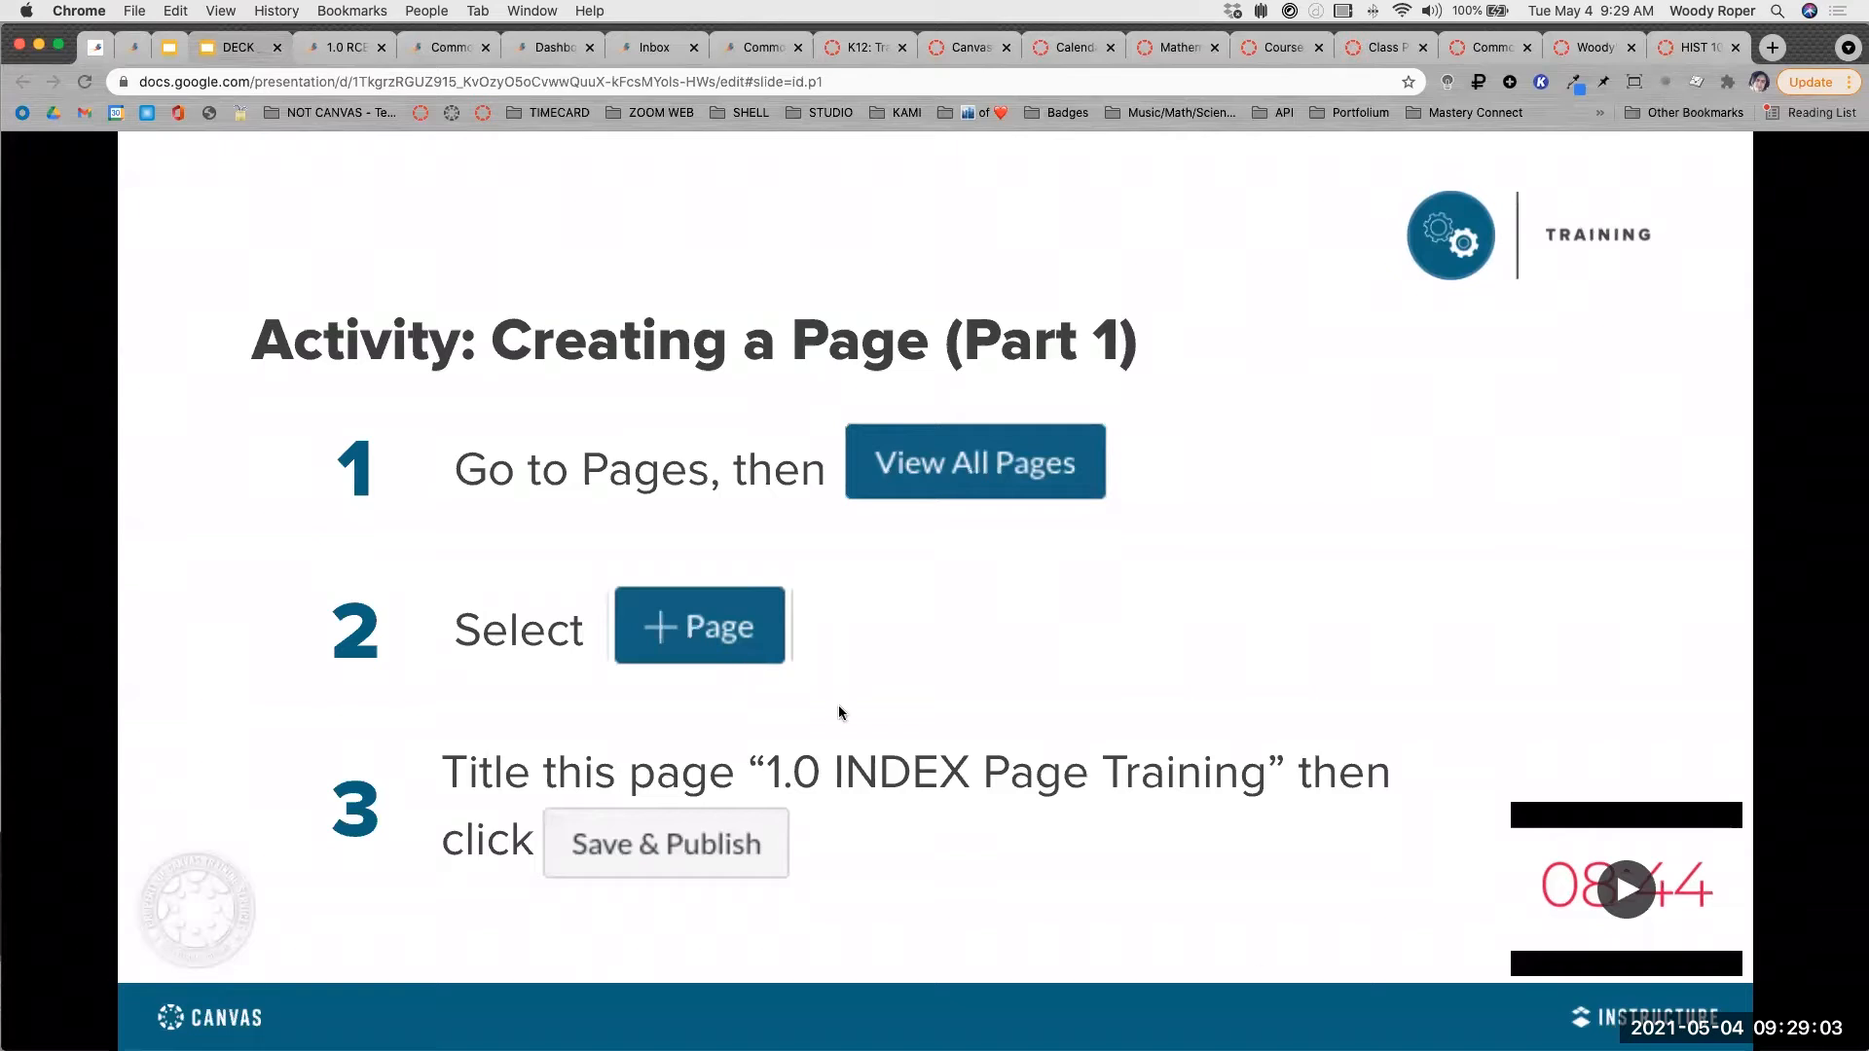
click(1634, 888)
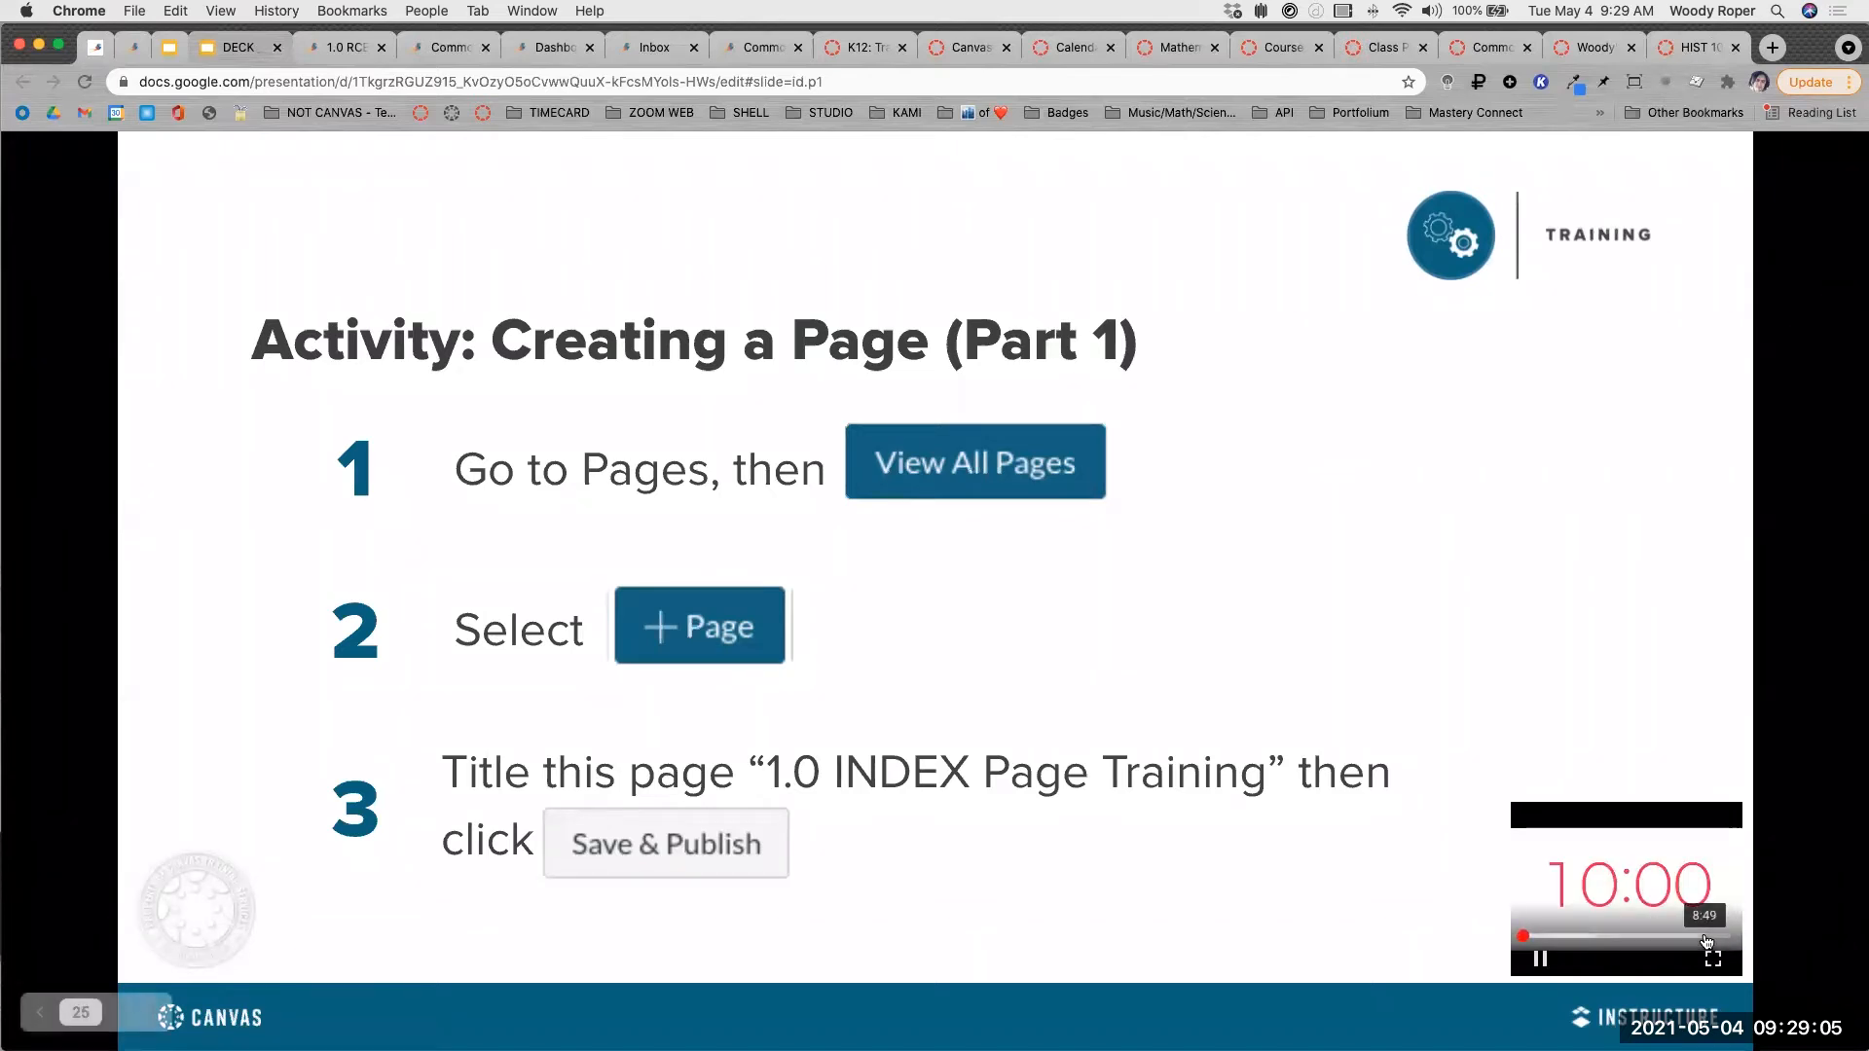
Skip ahead in the countdown timer video, then return to the Canvas "1.0 RCE Practice" page and list all course pages.
click(1705, 936)
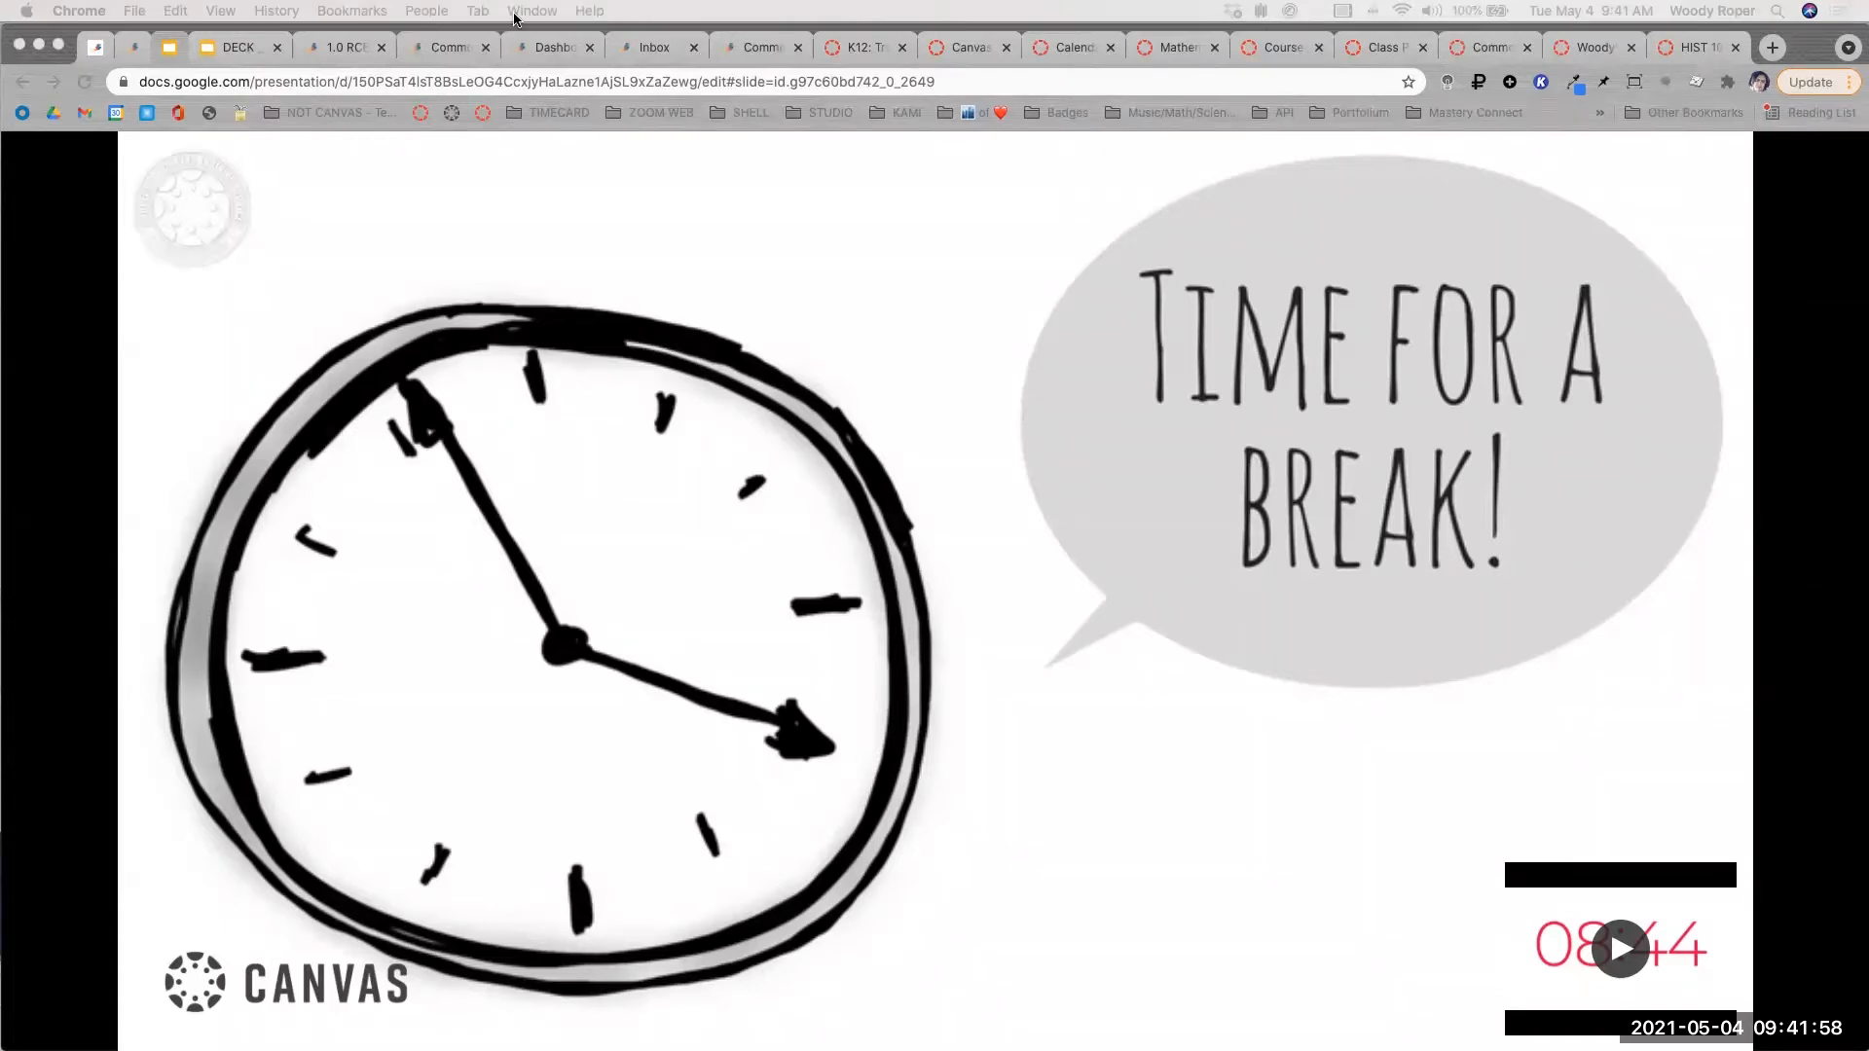
click(348, 48)
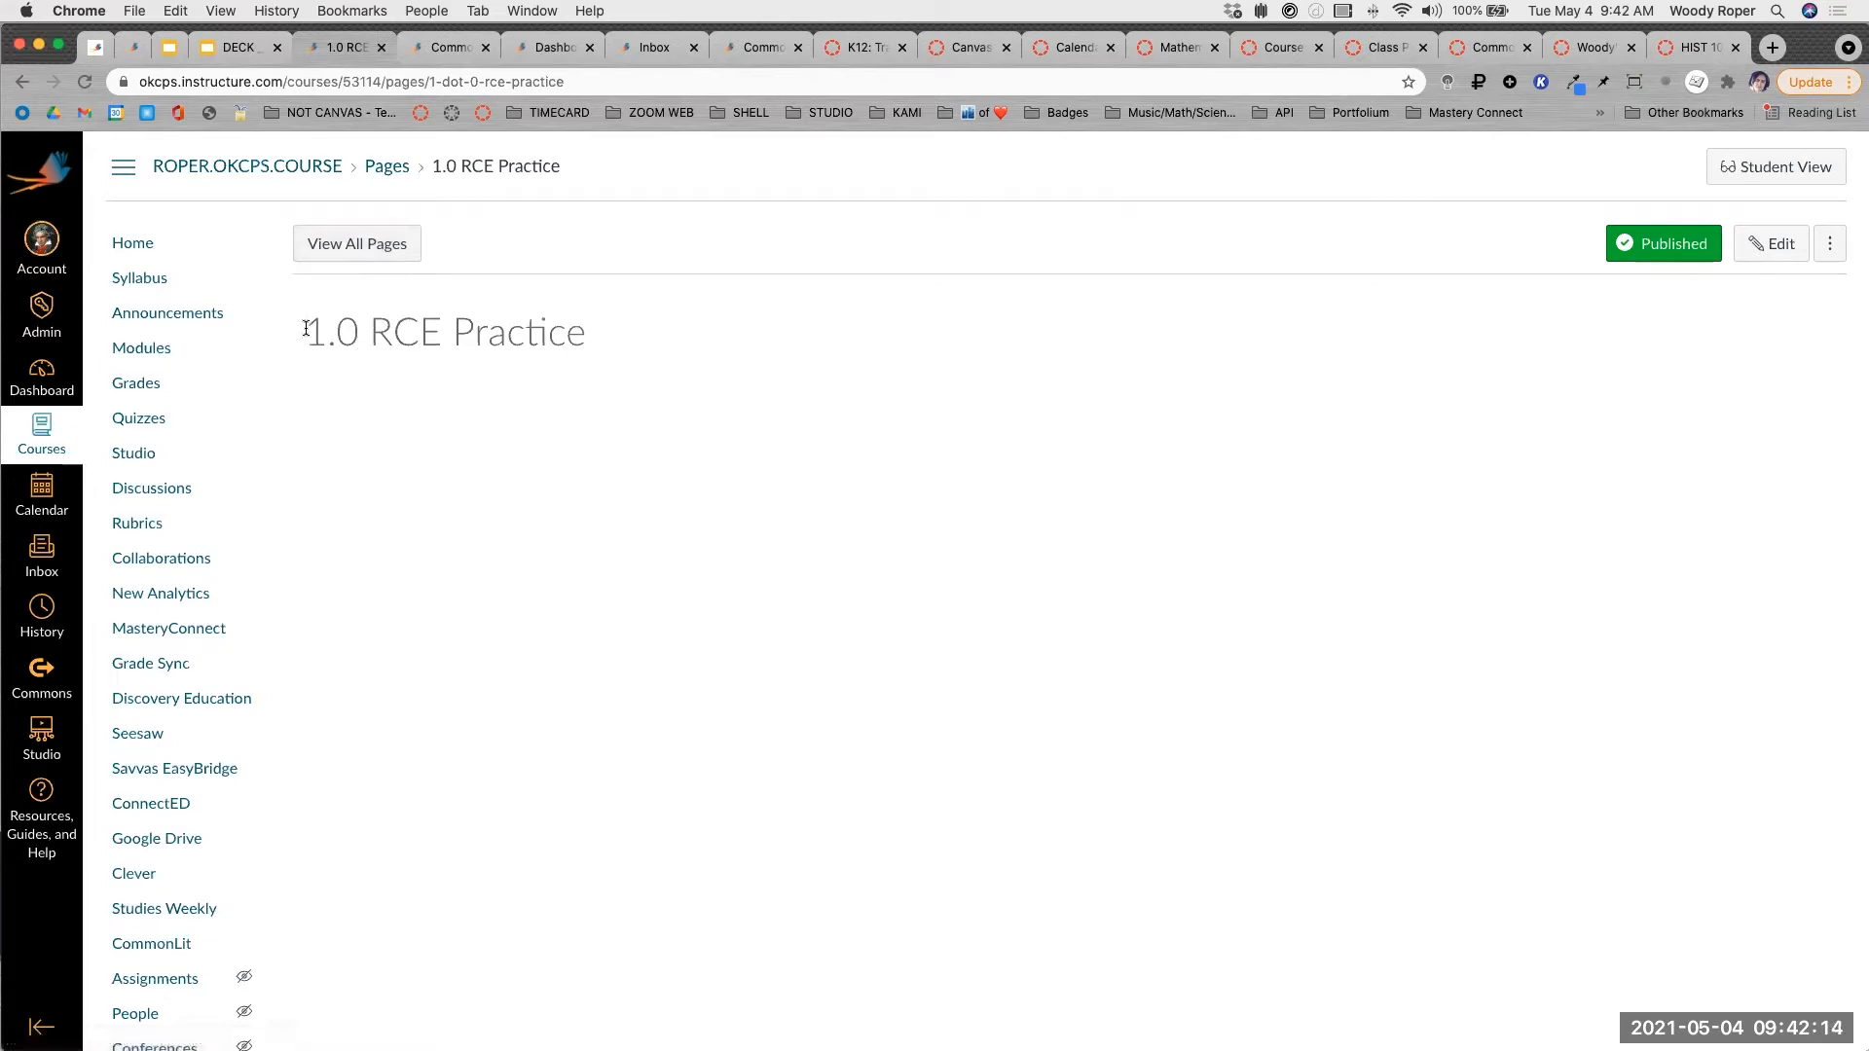
drag(309, 331, 614, 349)
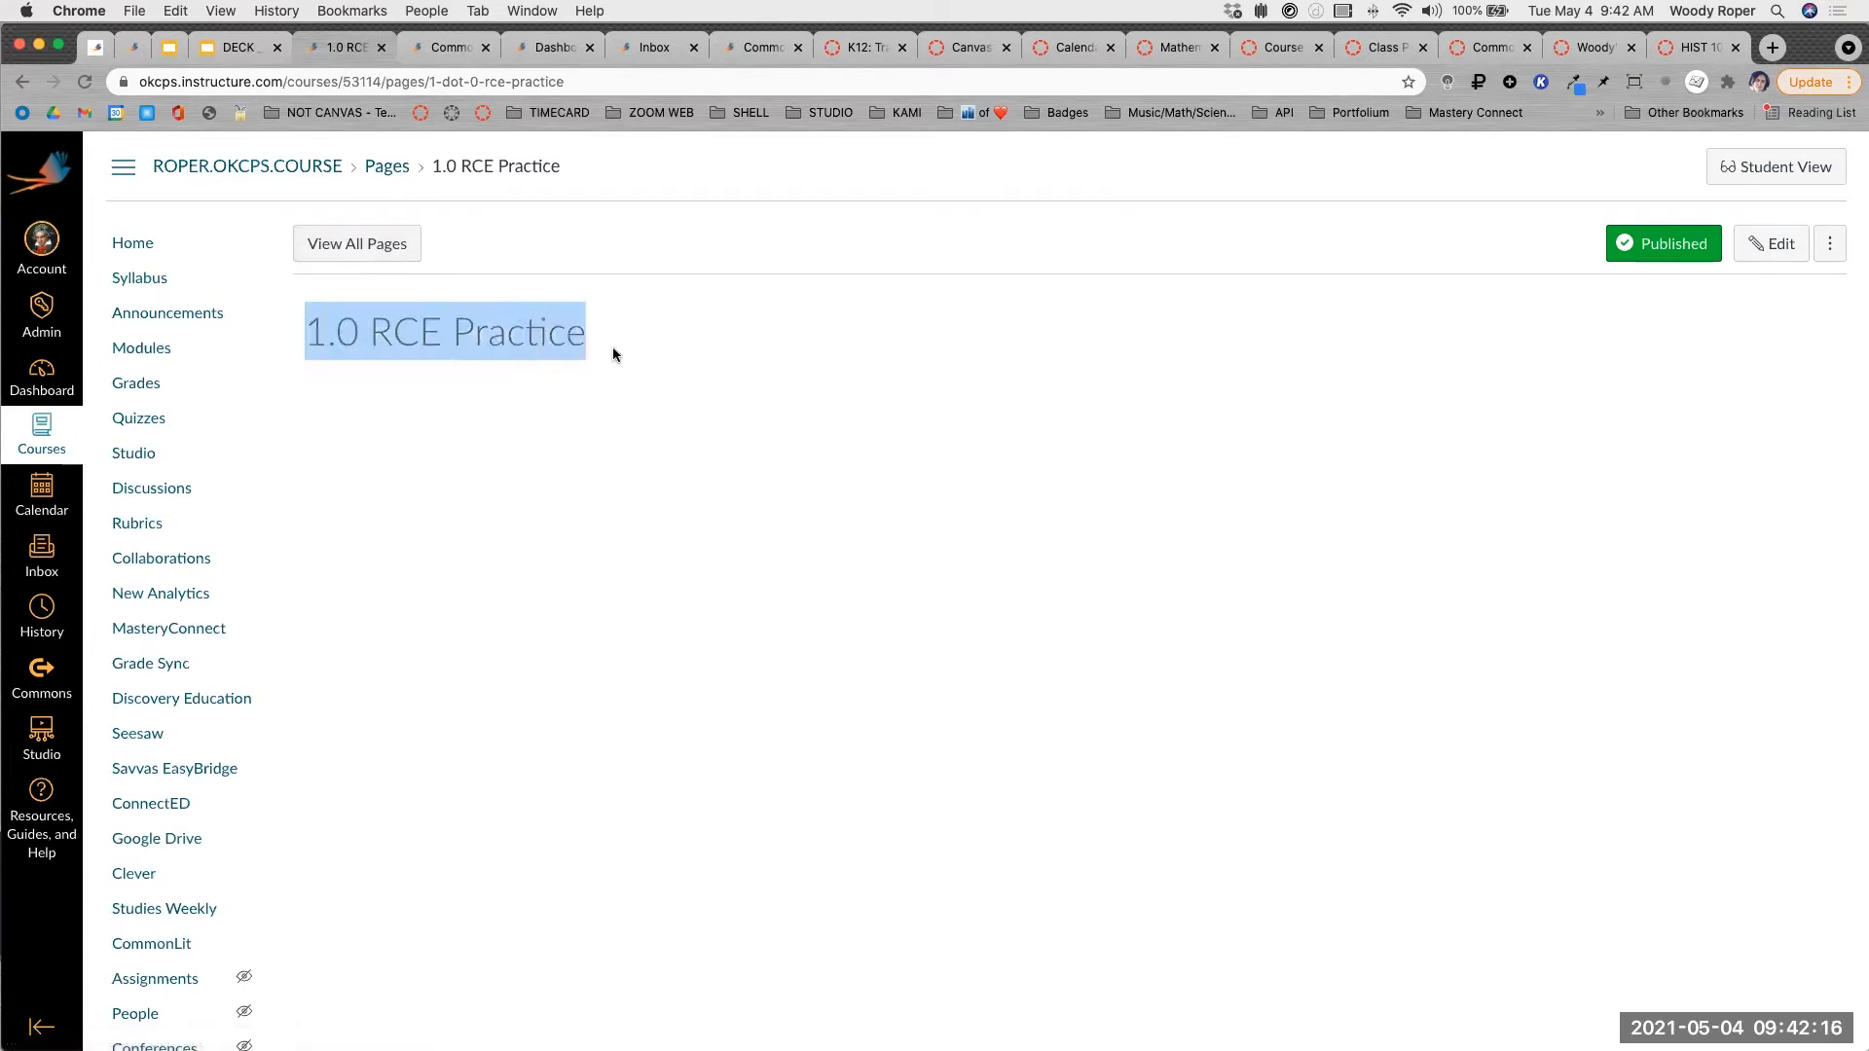
click(343, 244)
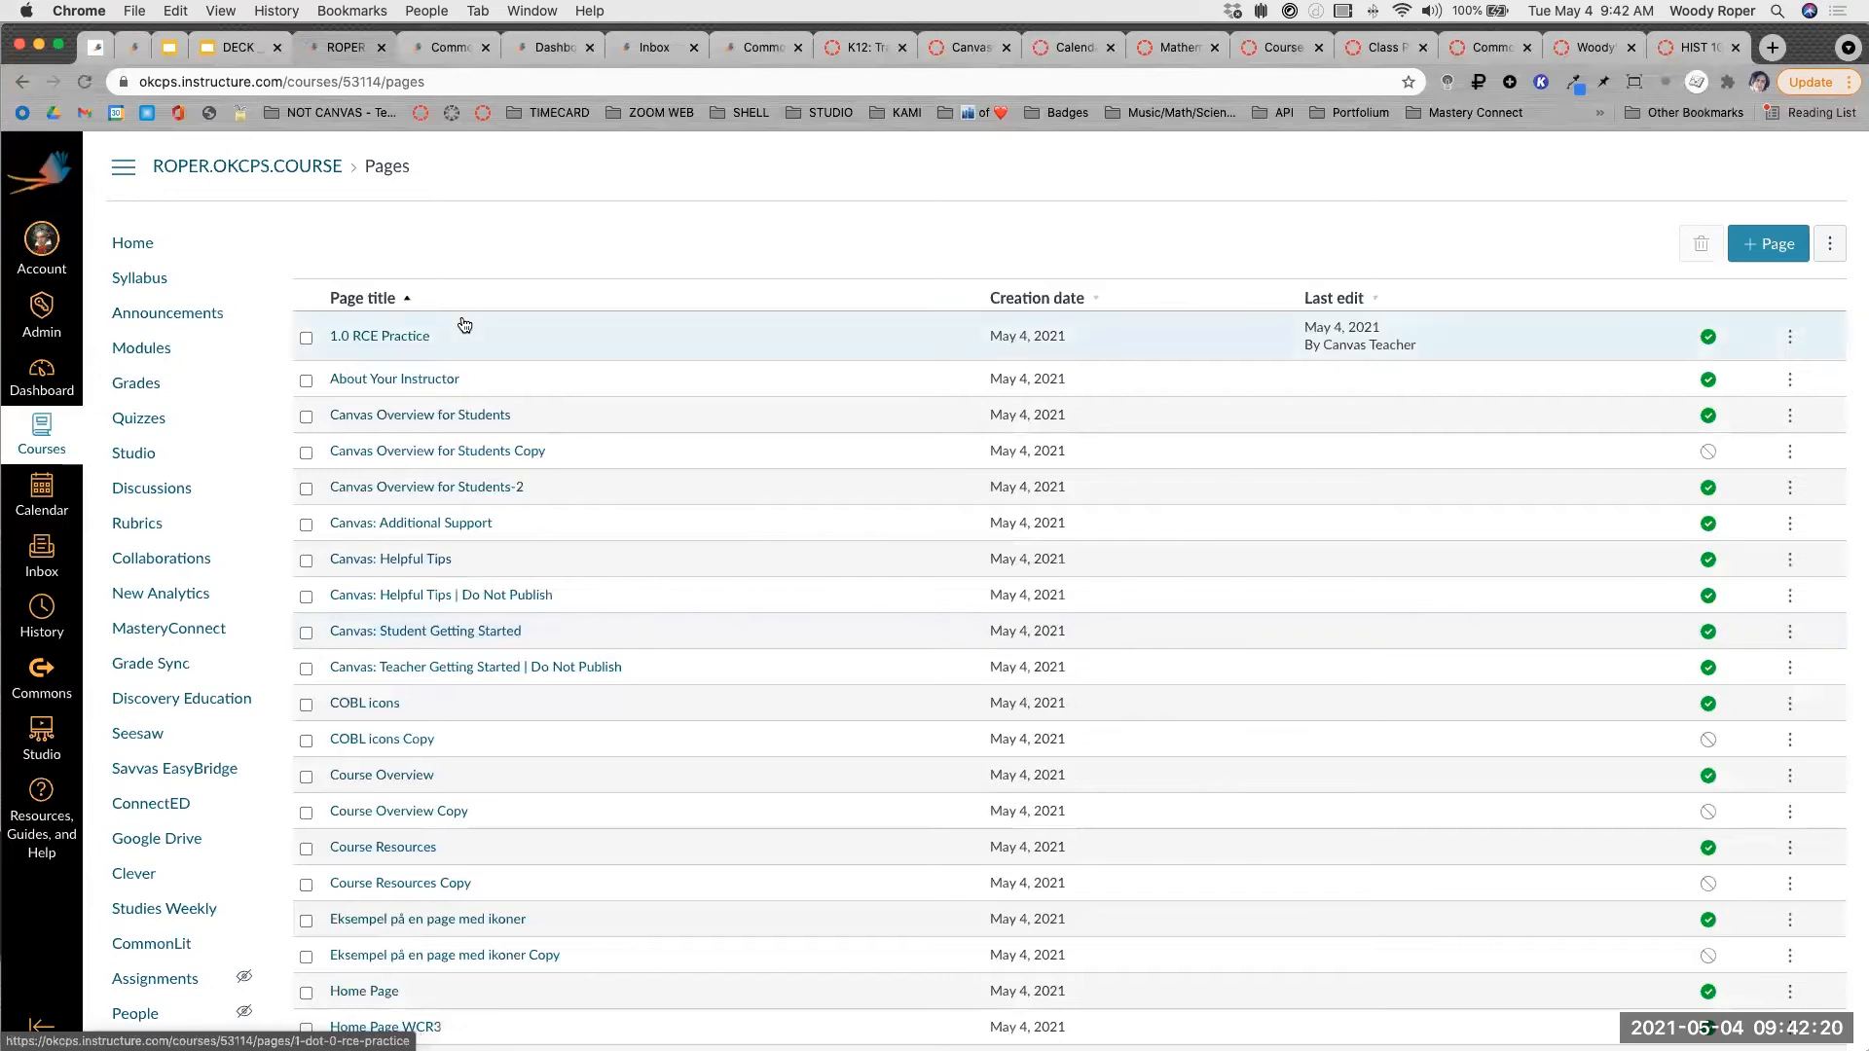
Examine the course's alphabetical page list from "1.0 RCE Practice" down to its last entries, then return to its beginning.
scroll(464, 325, up, 5)
scroll(465, 325, down, 4)
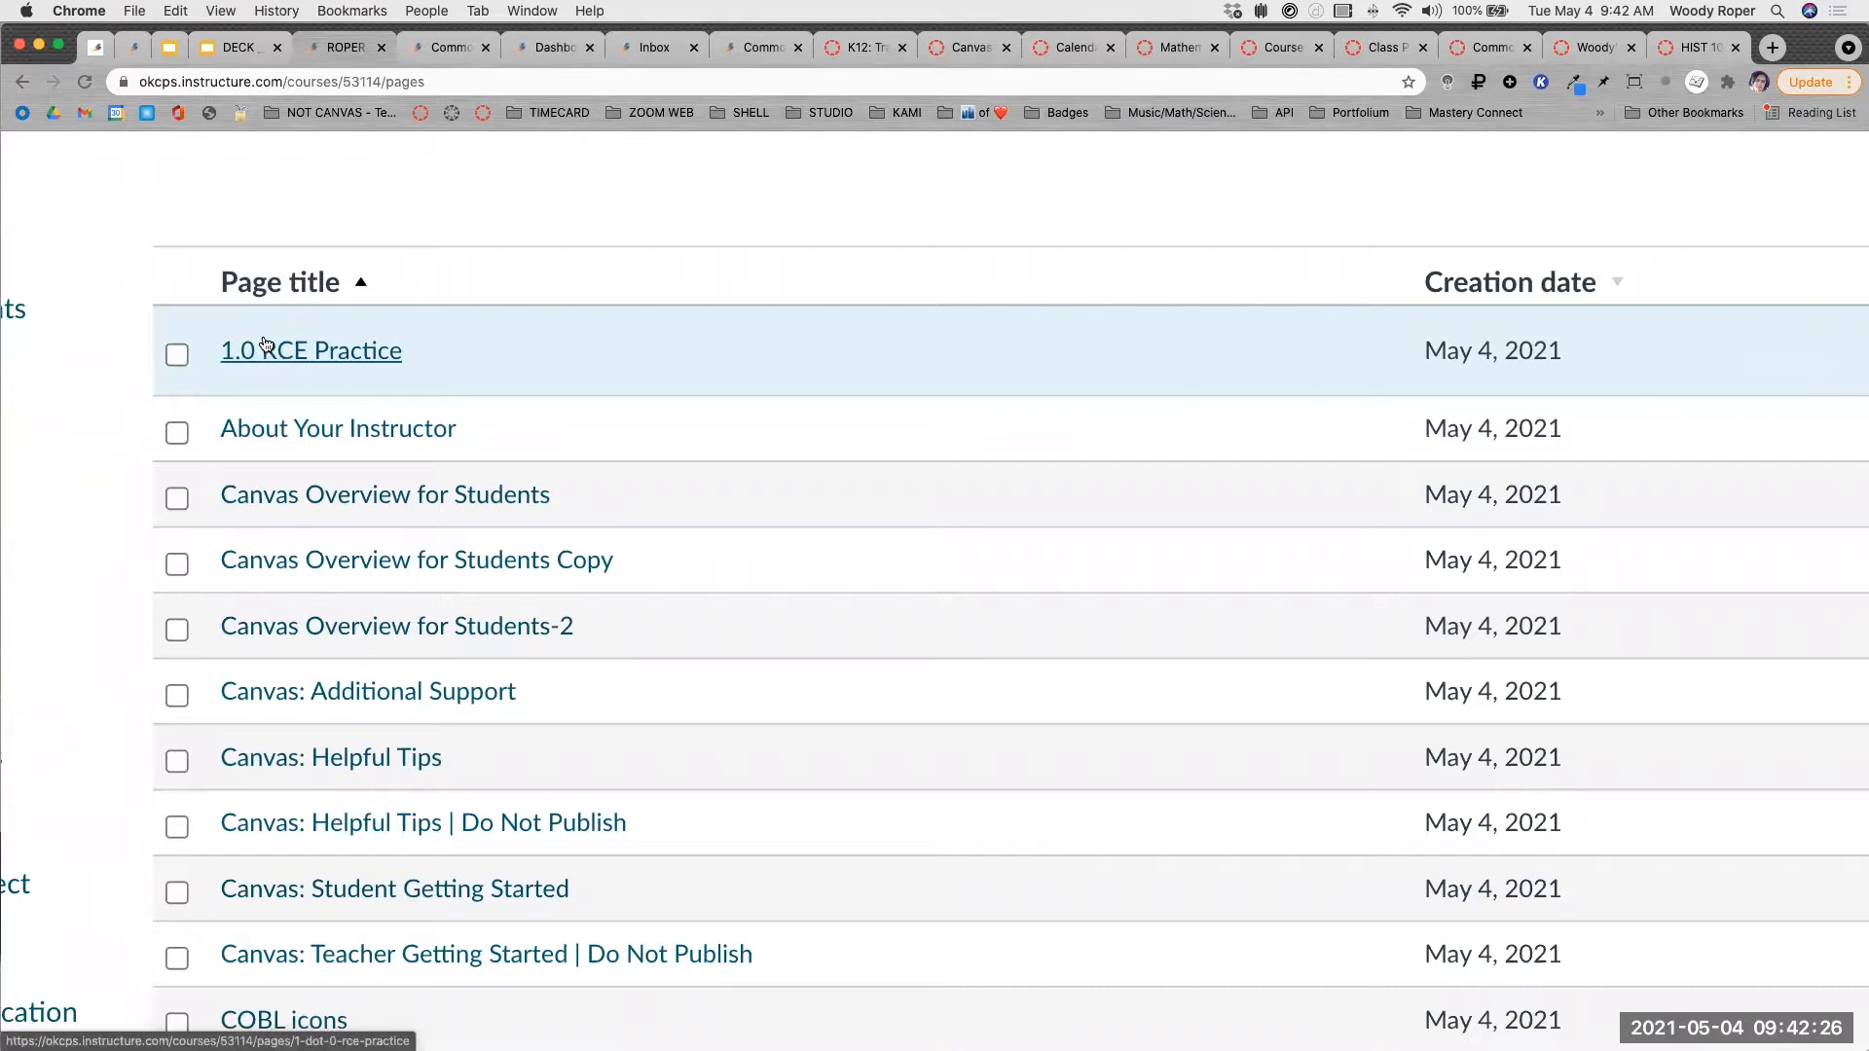
scroll(290, 469, down, 15)
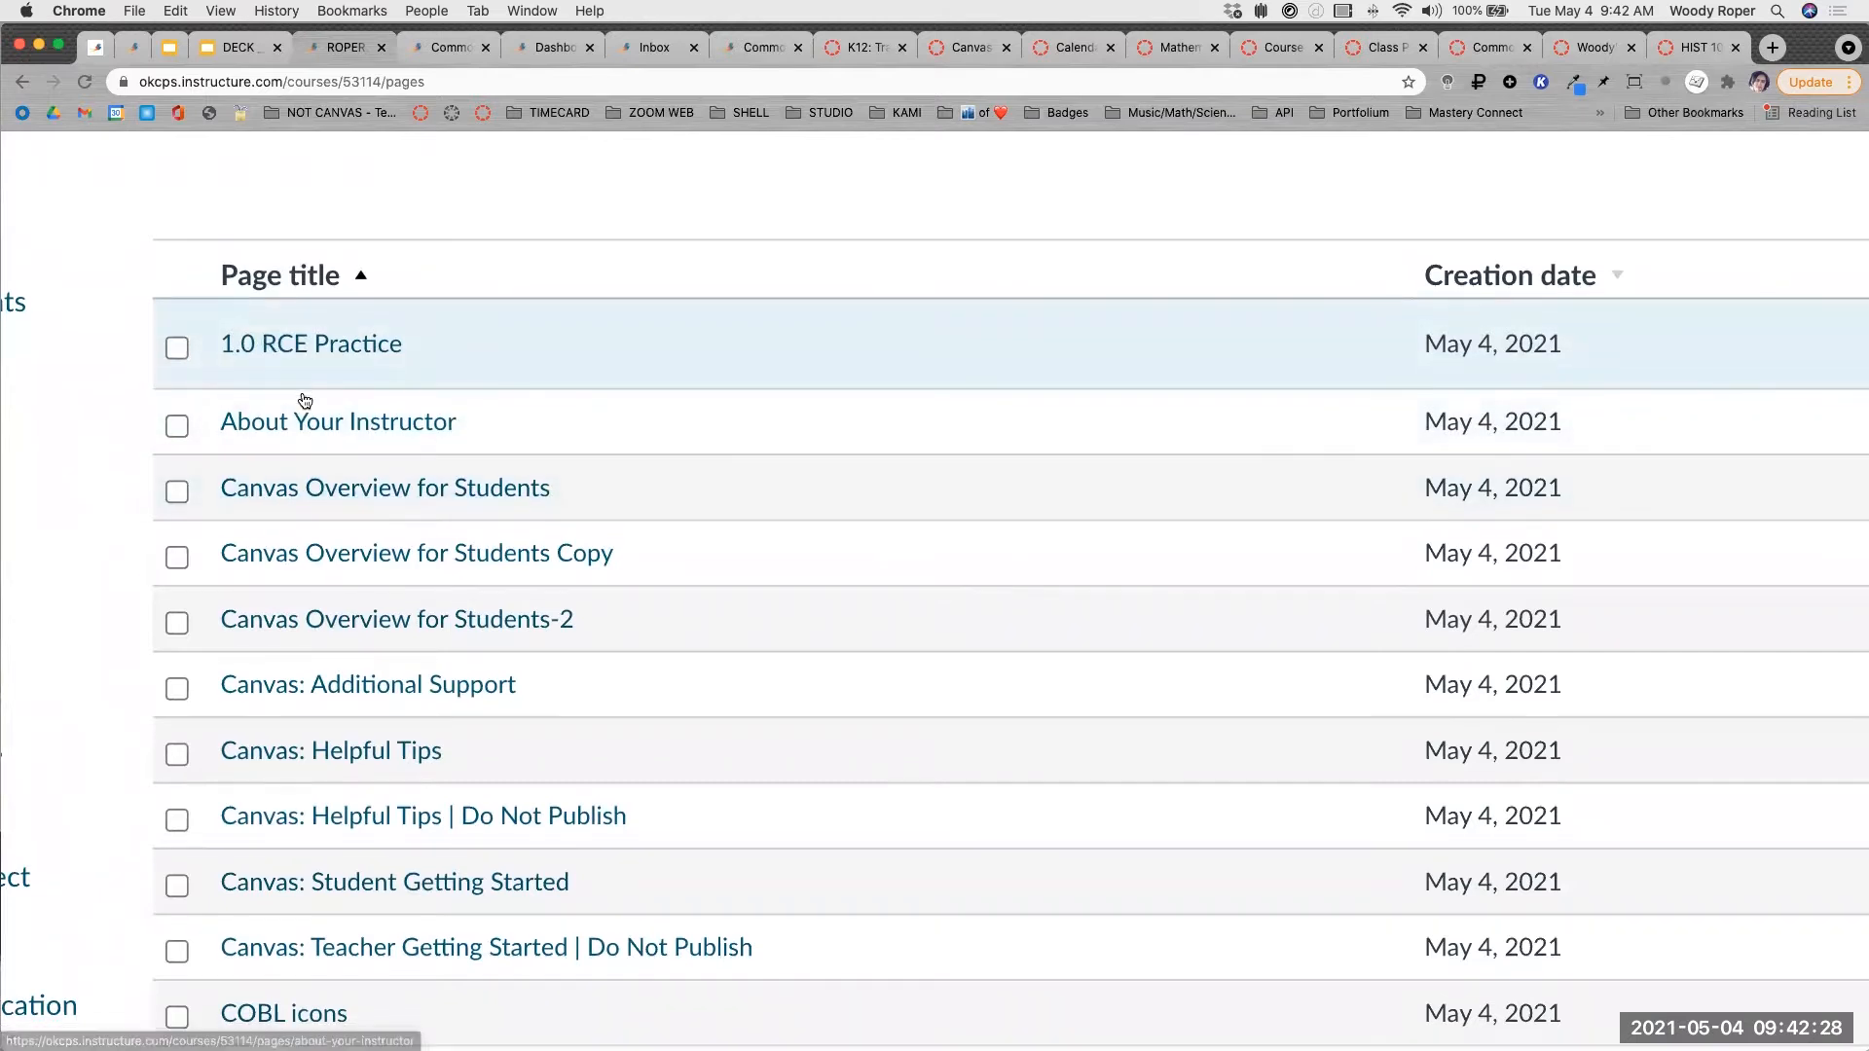
scroll(305, 400, down, 3)
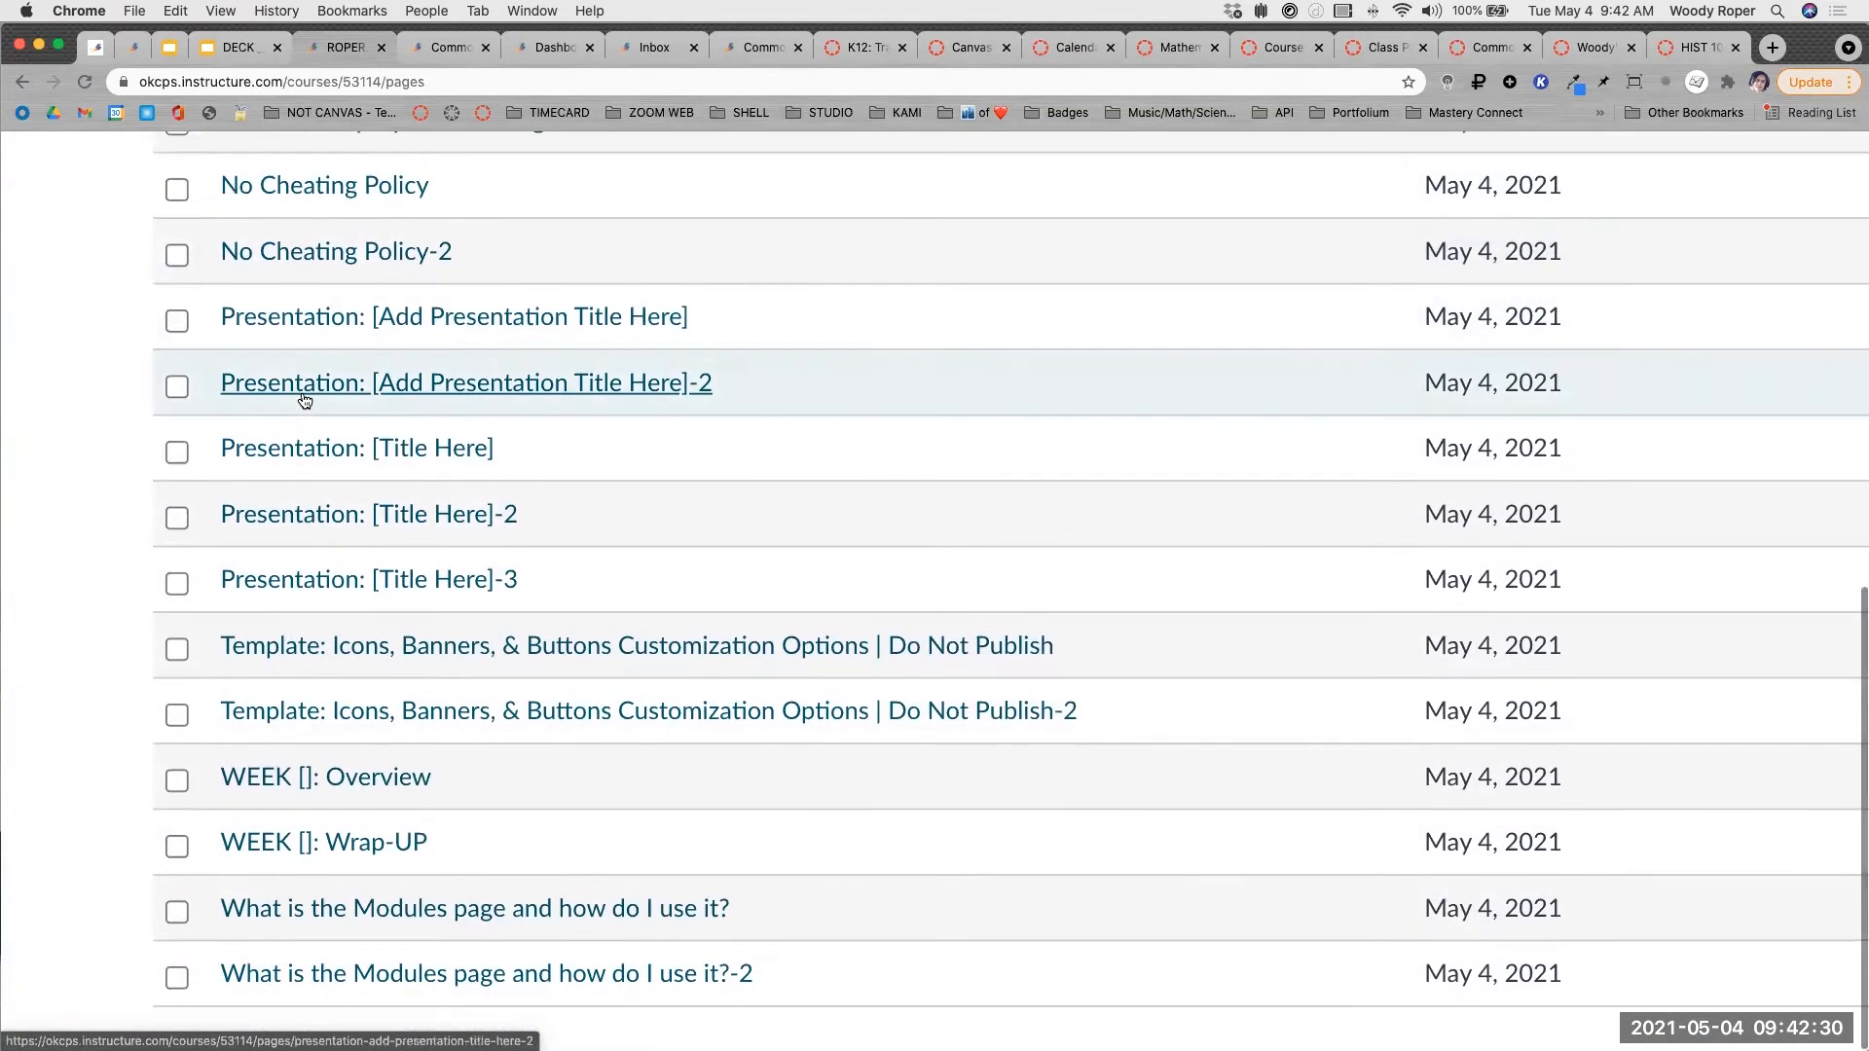
scroll(305, 400, up, 20)
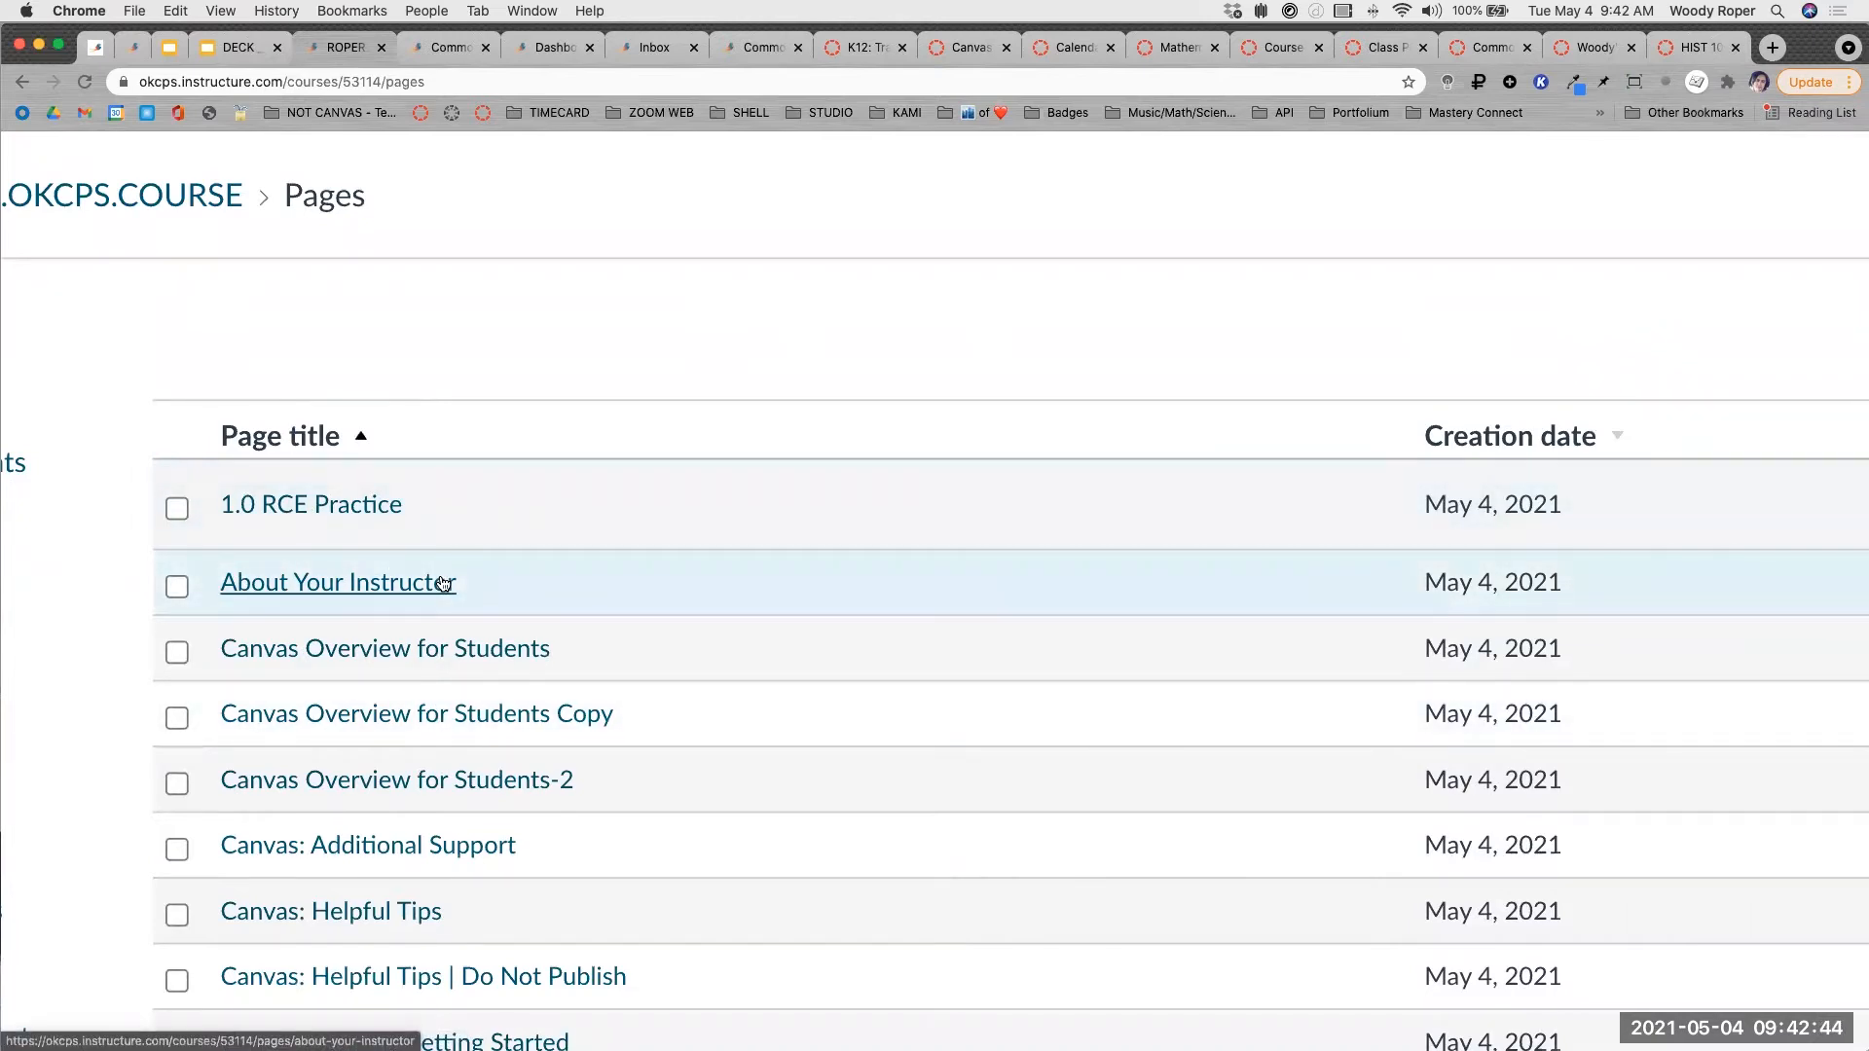
key(super+minus)
key(super+minus)
key(super+minus)
key(super+minus)
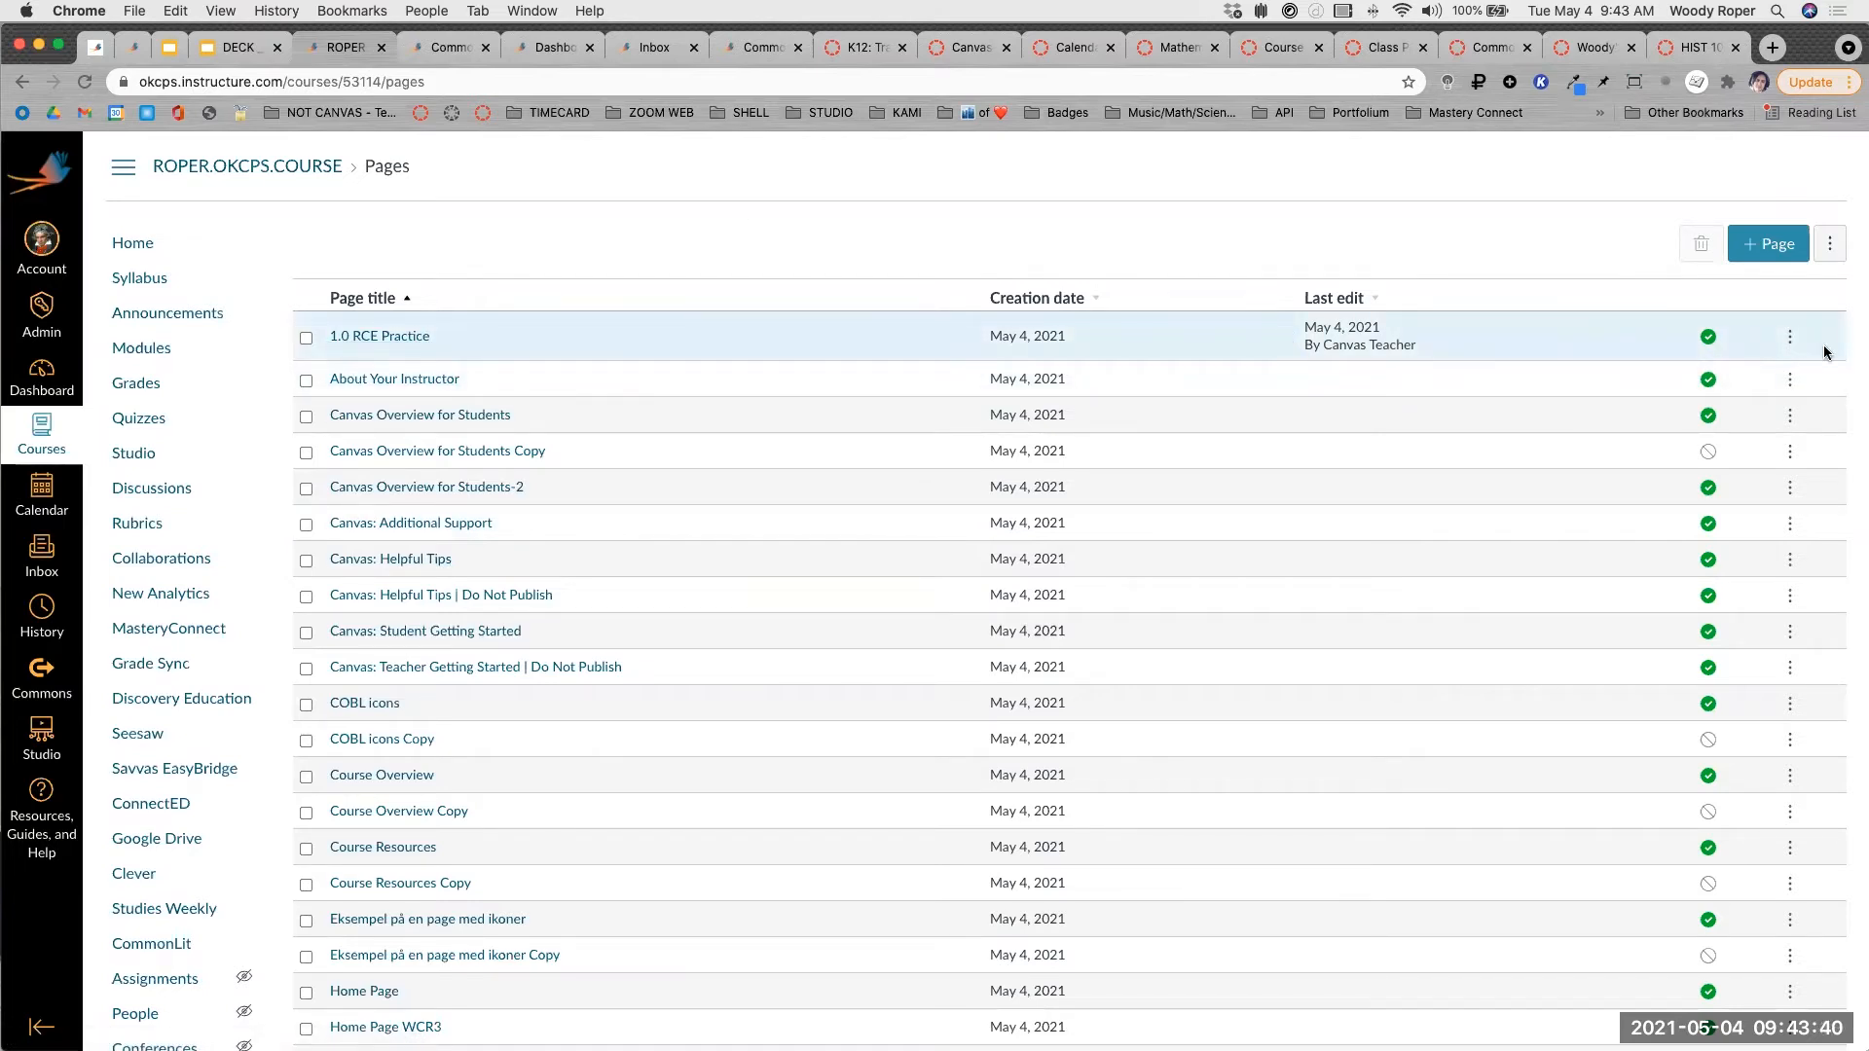
Duplicate the "1.0 RCE Practice" page from the pages list.
scroll(1825, 353, up, 5)
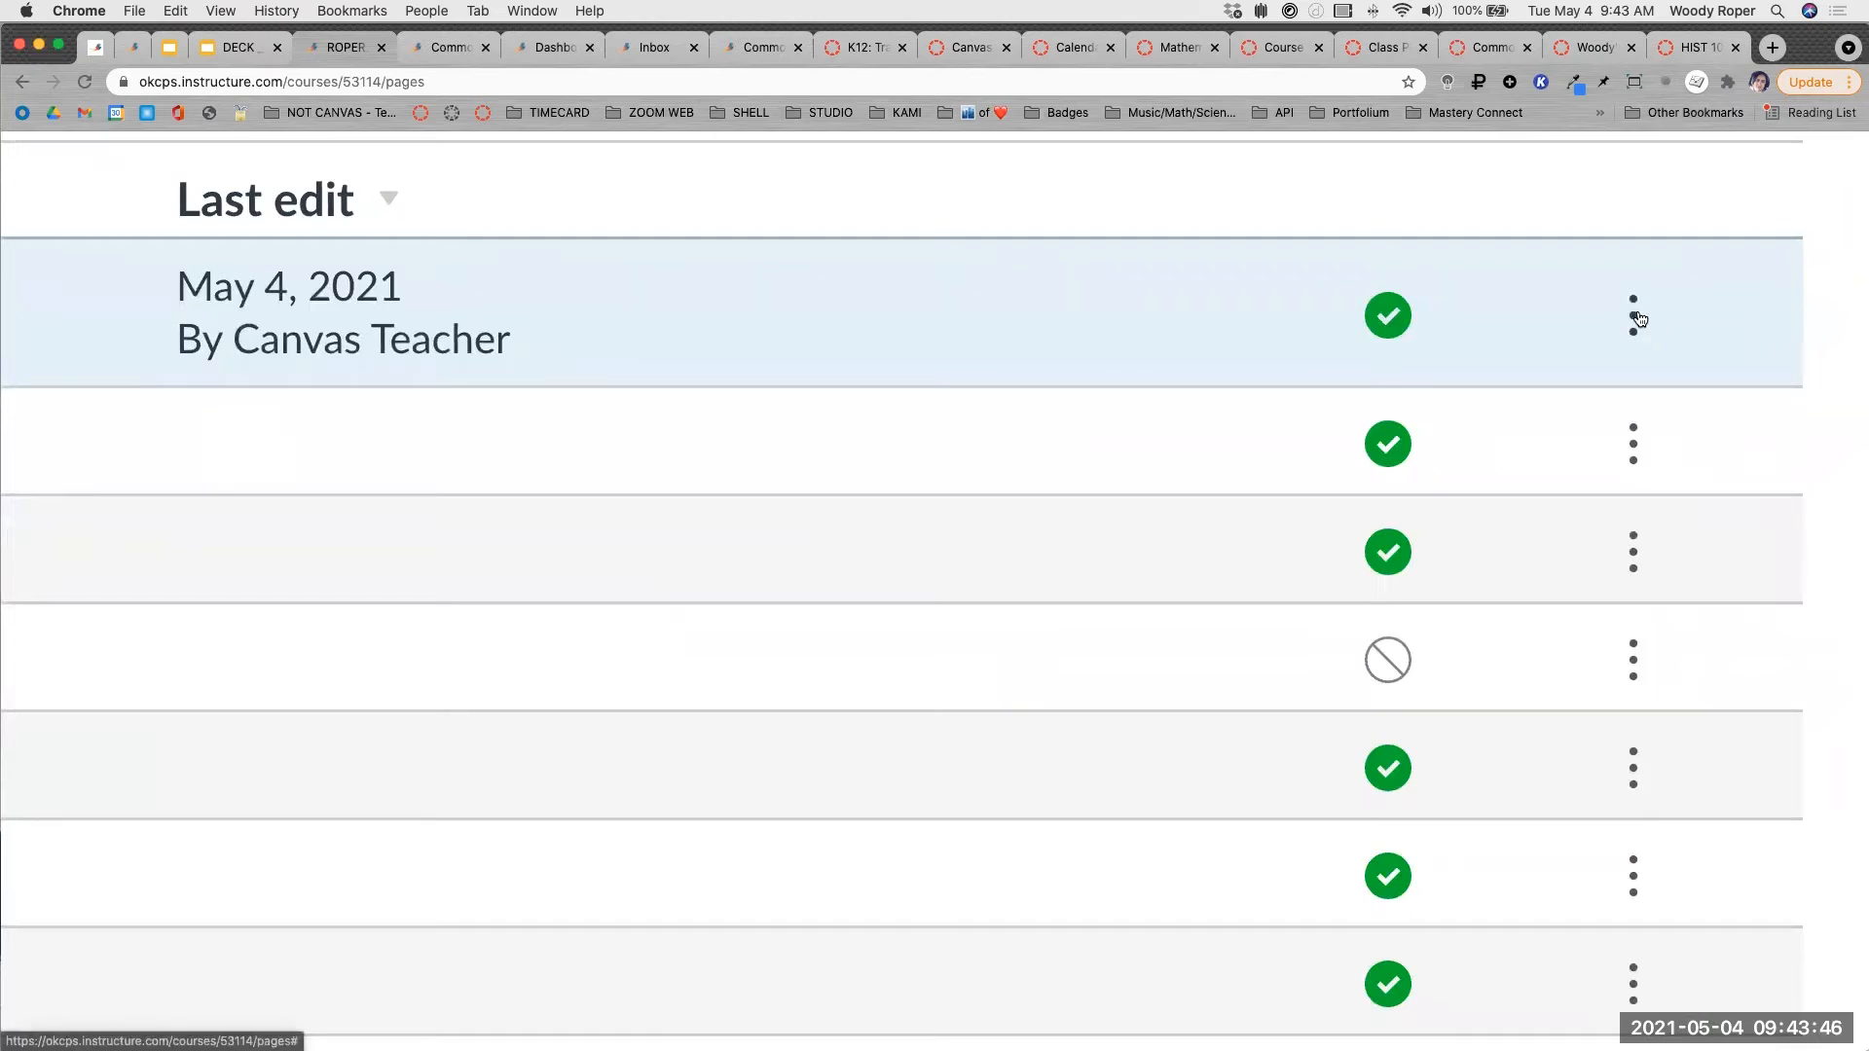
click(1635, 316)
scroll(1639, 317, down, 5)
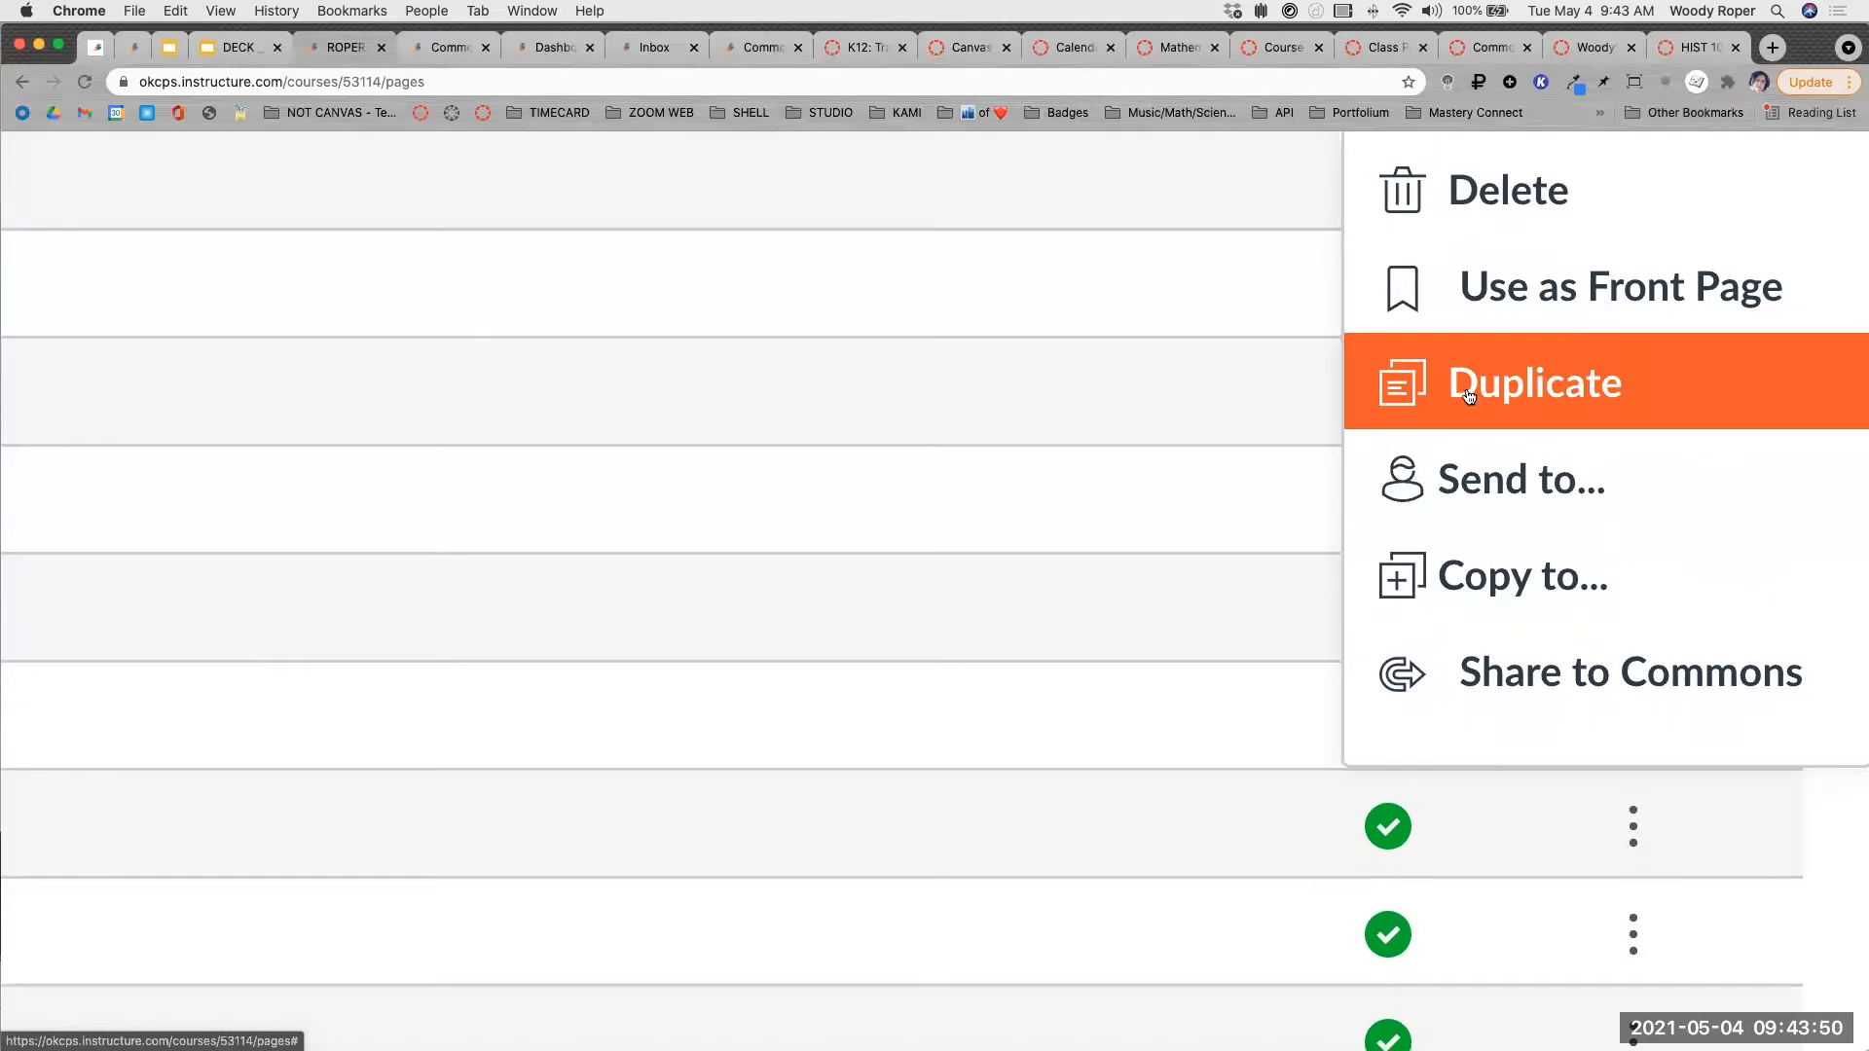
click(1469, 395)
key(super+0)
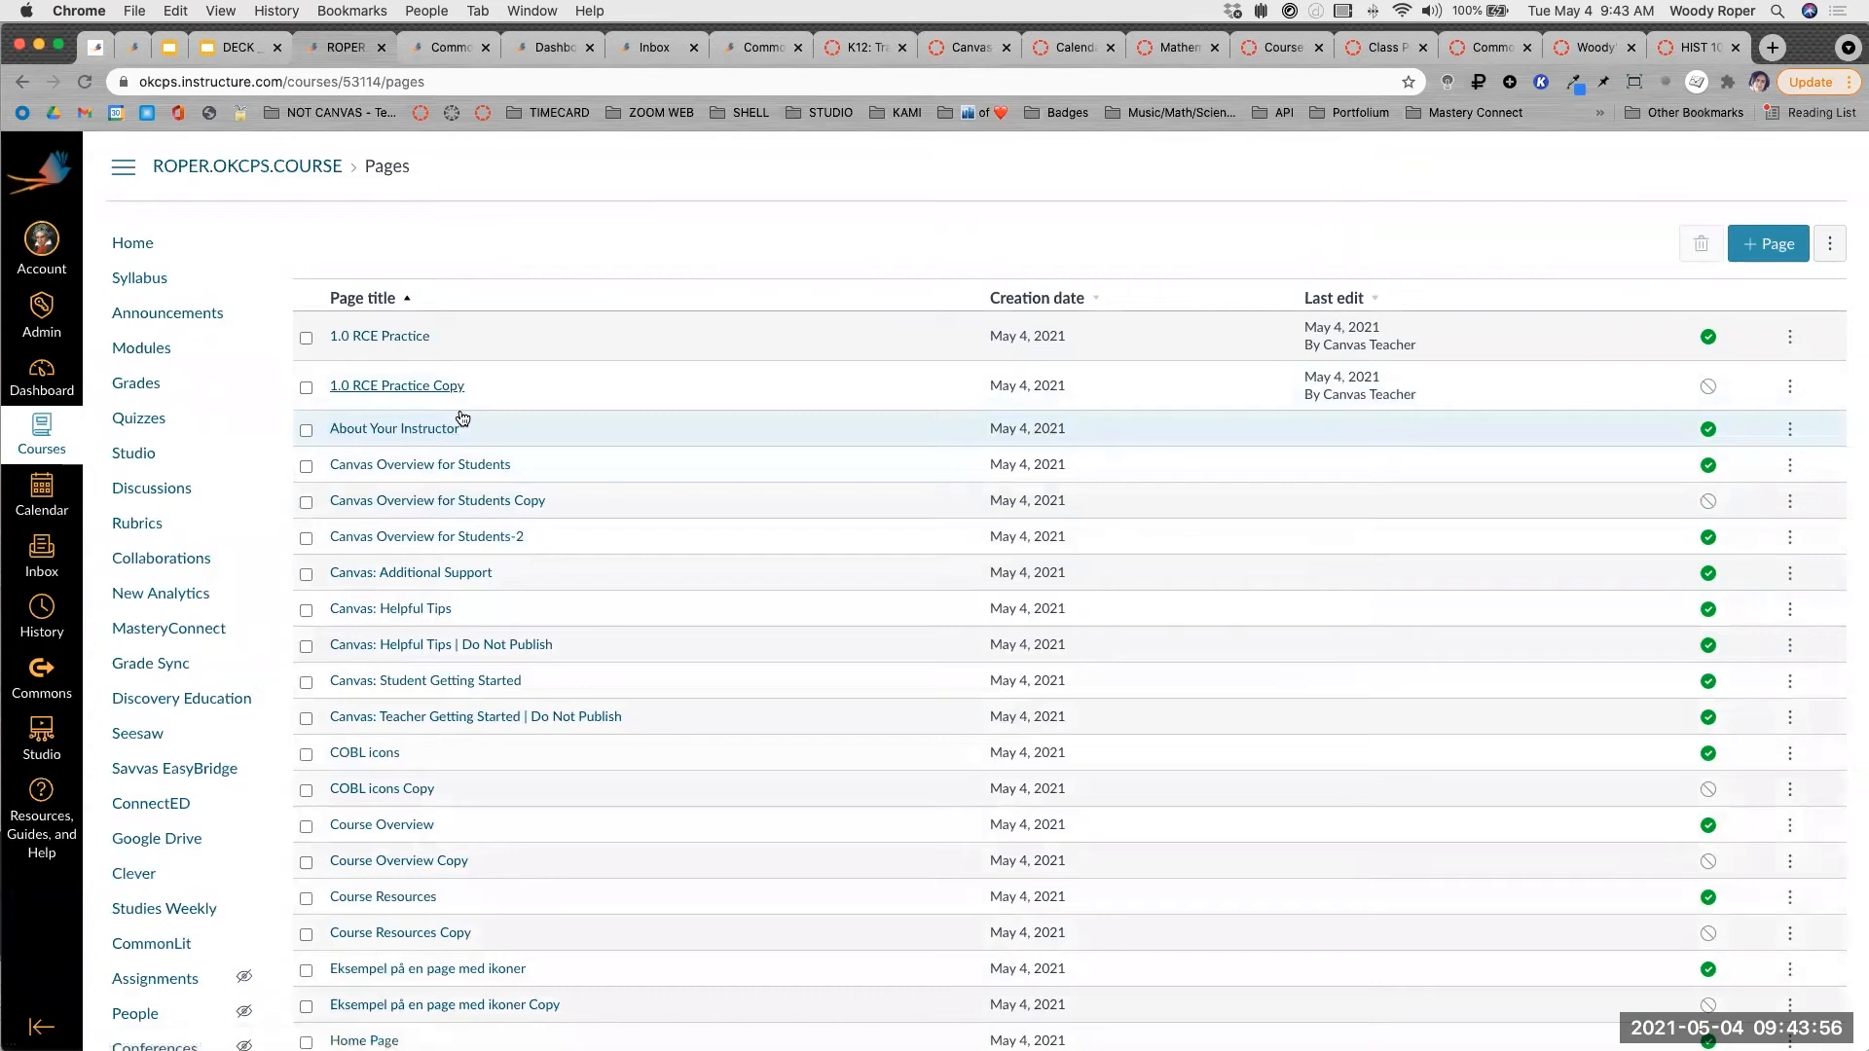
Examine the publish status and available actions of "1.0 RCE Practice Copy", then look through the other pages in the list.
scroll(462, 419, up, 5)
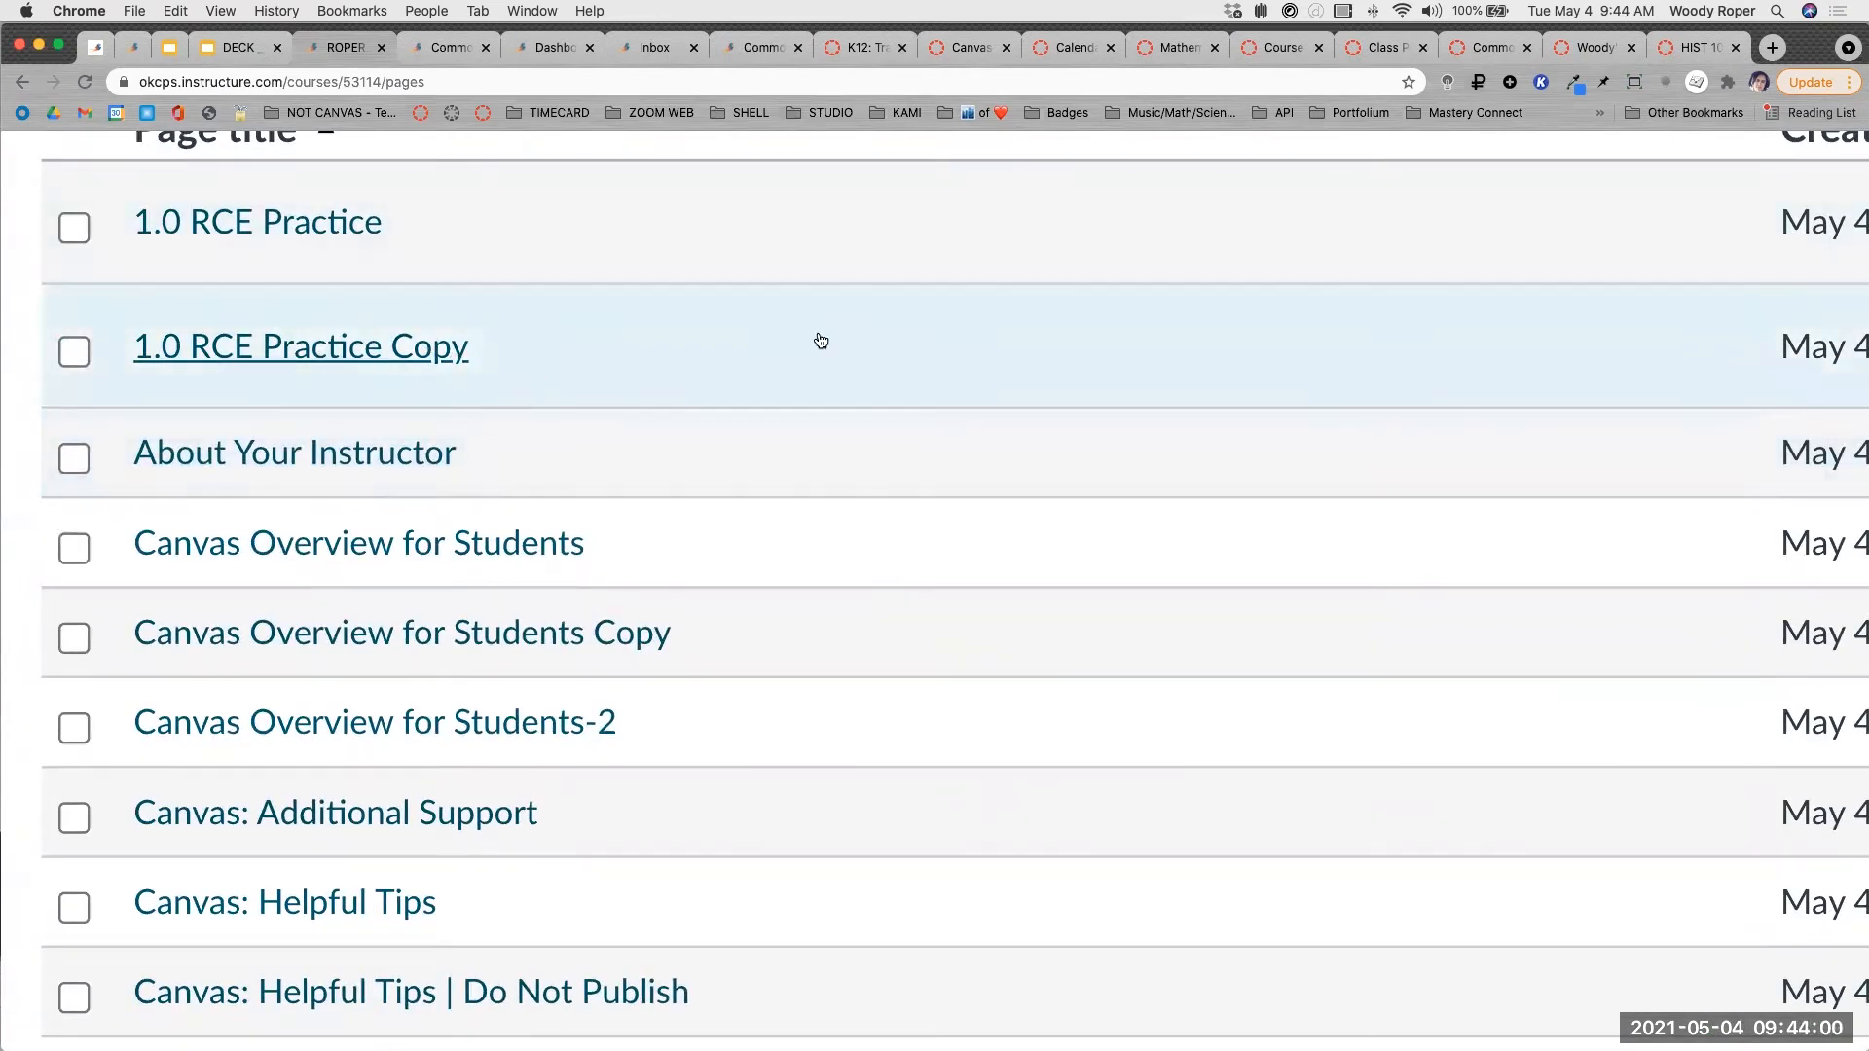
scroll(821, 340, right, 10)
scroll(817, 336, right, 2)
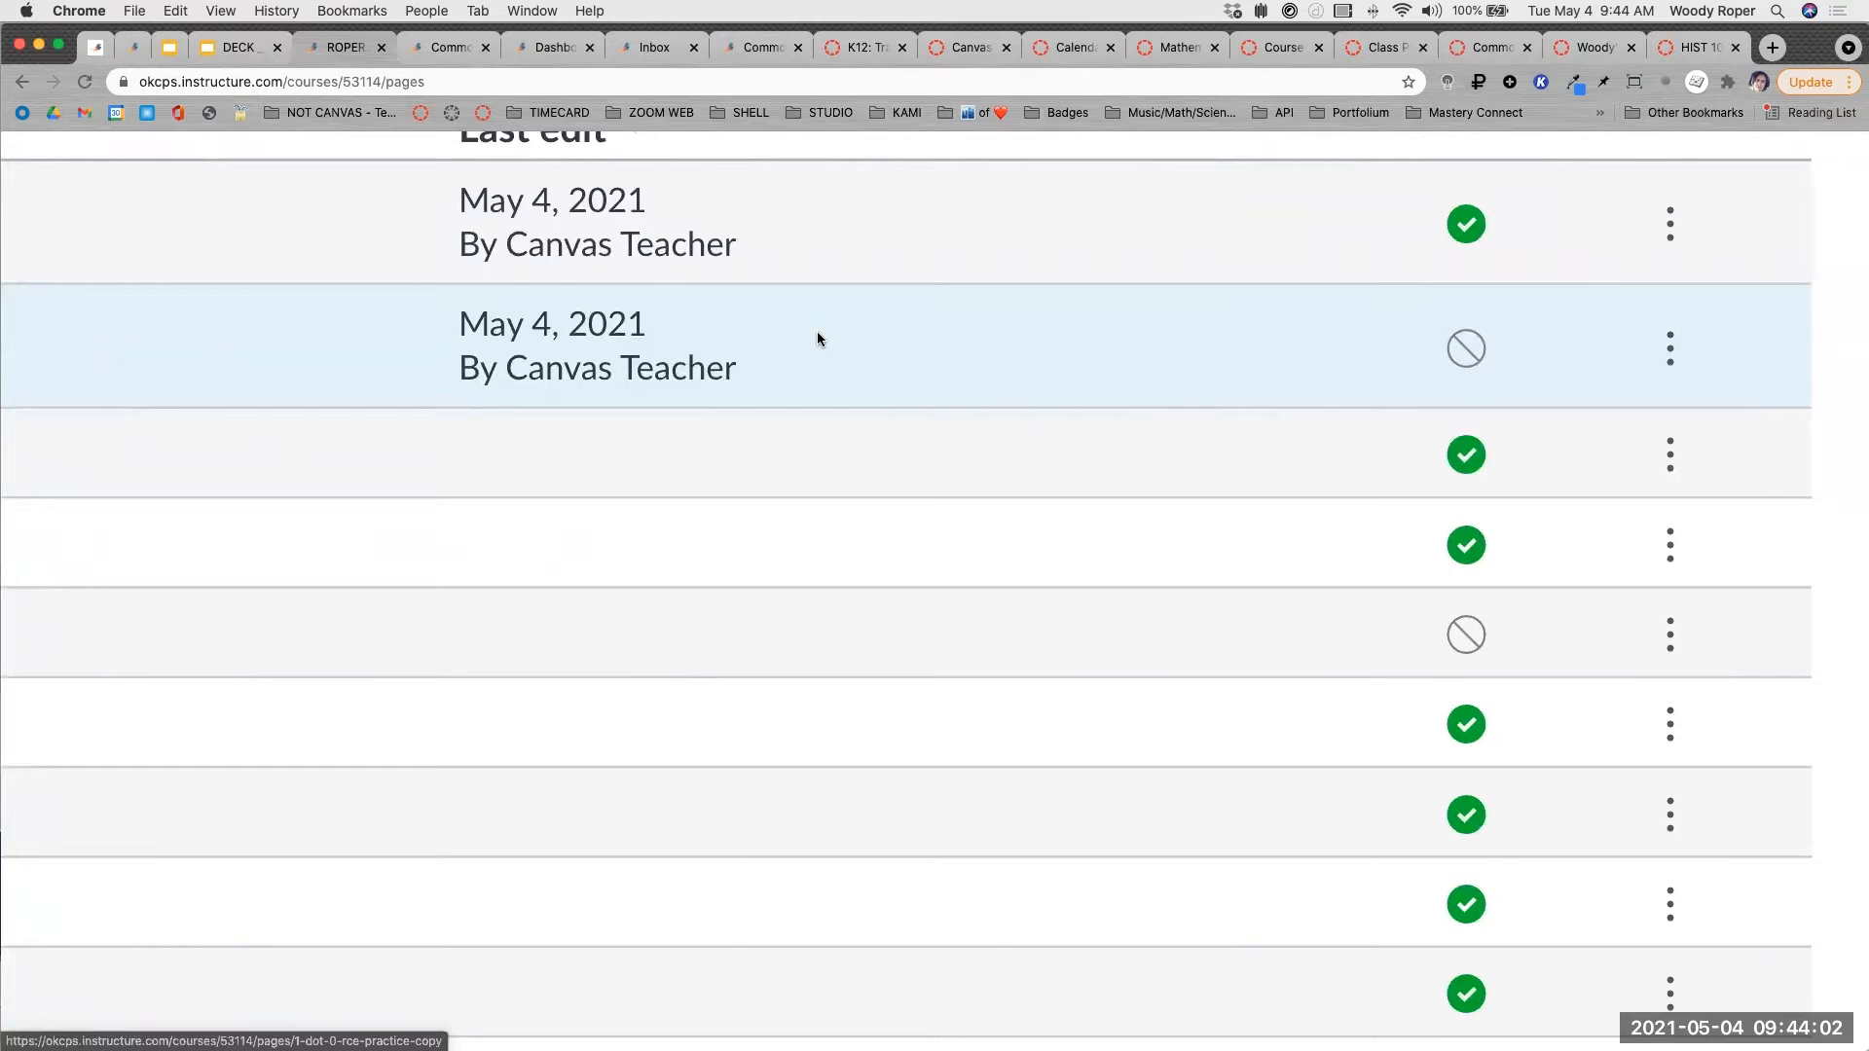
click(1671, 348)
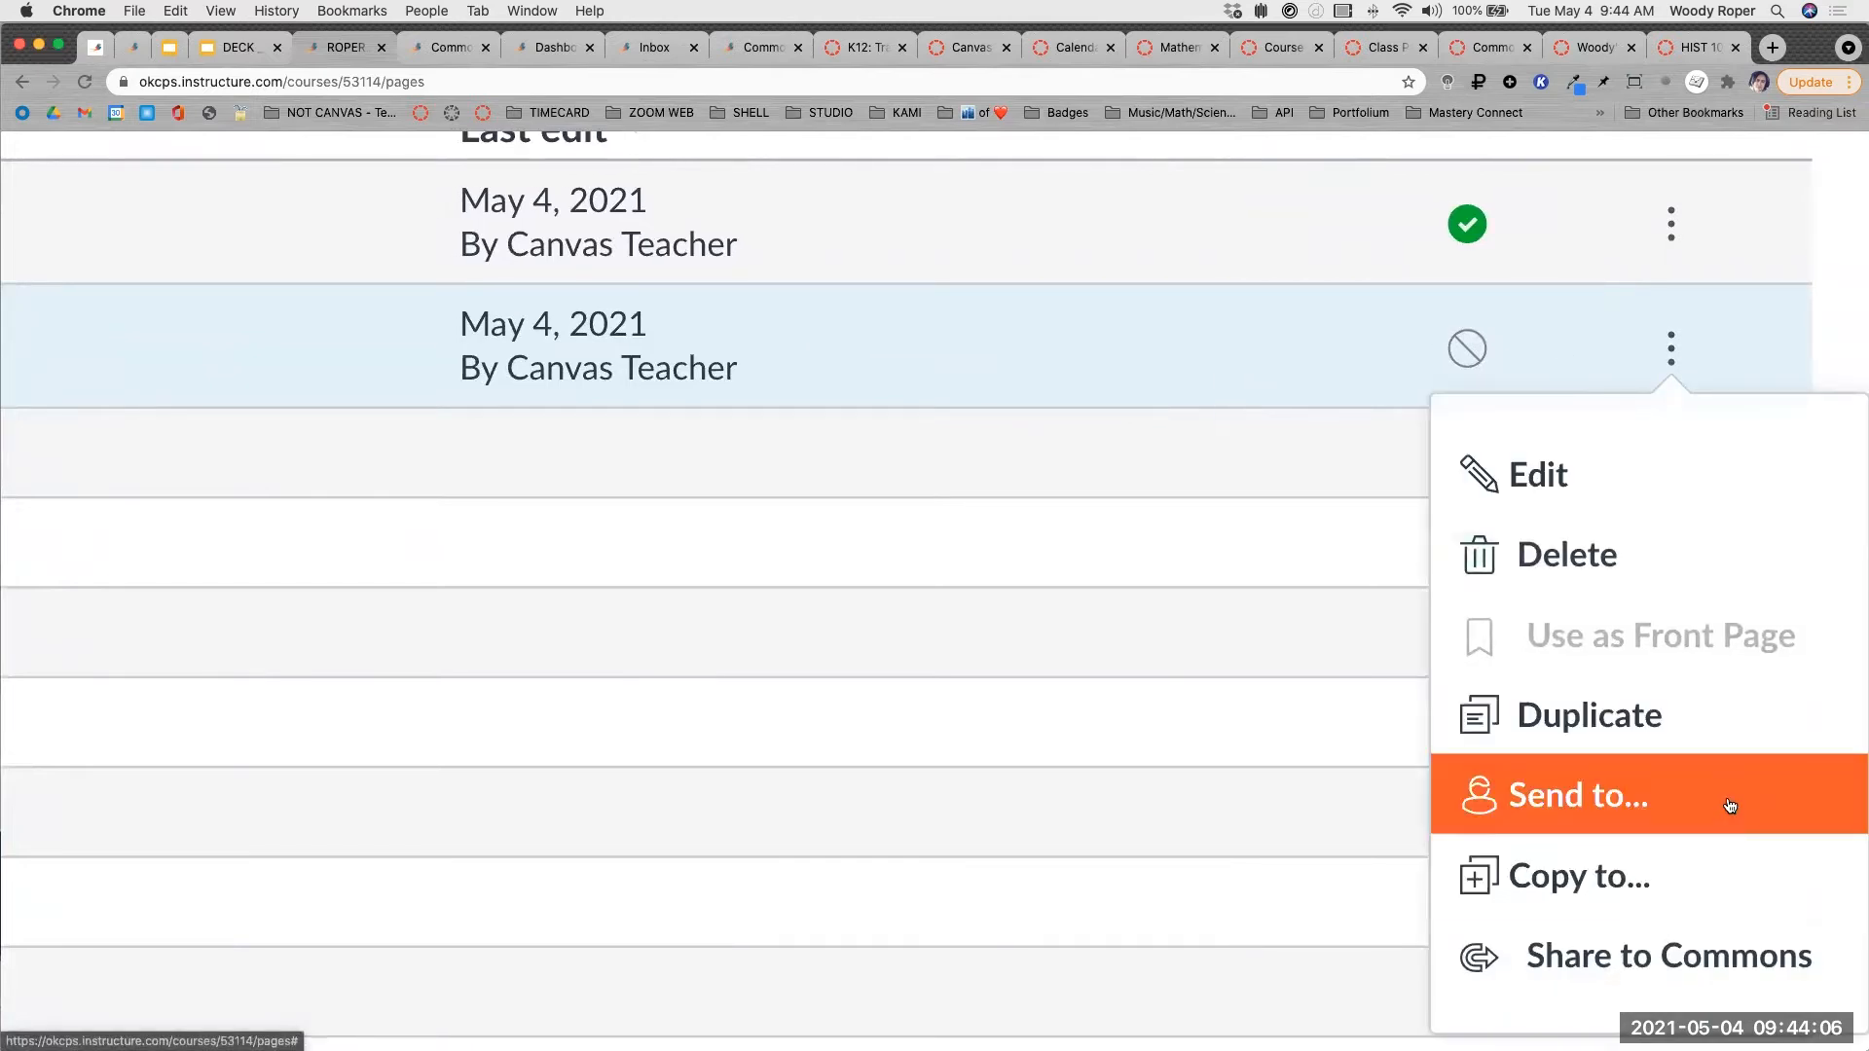
scroll(1730, 806, up, 2)
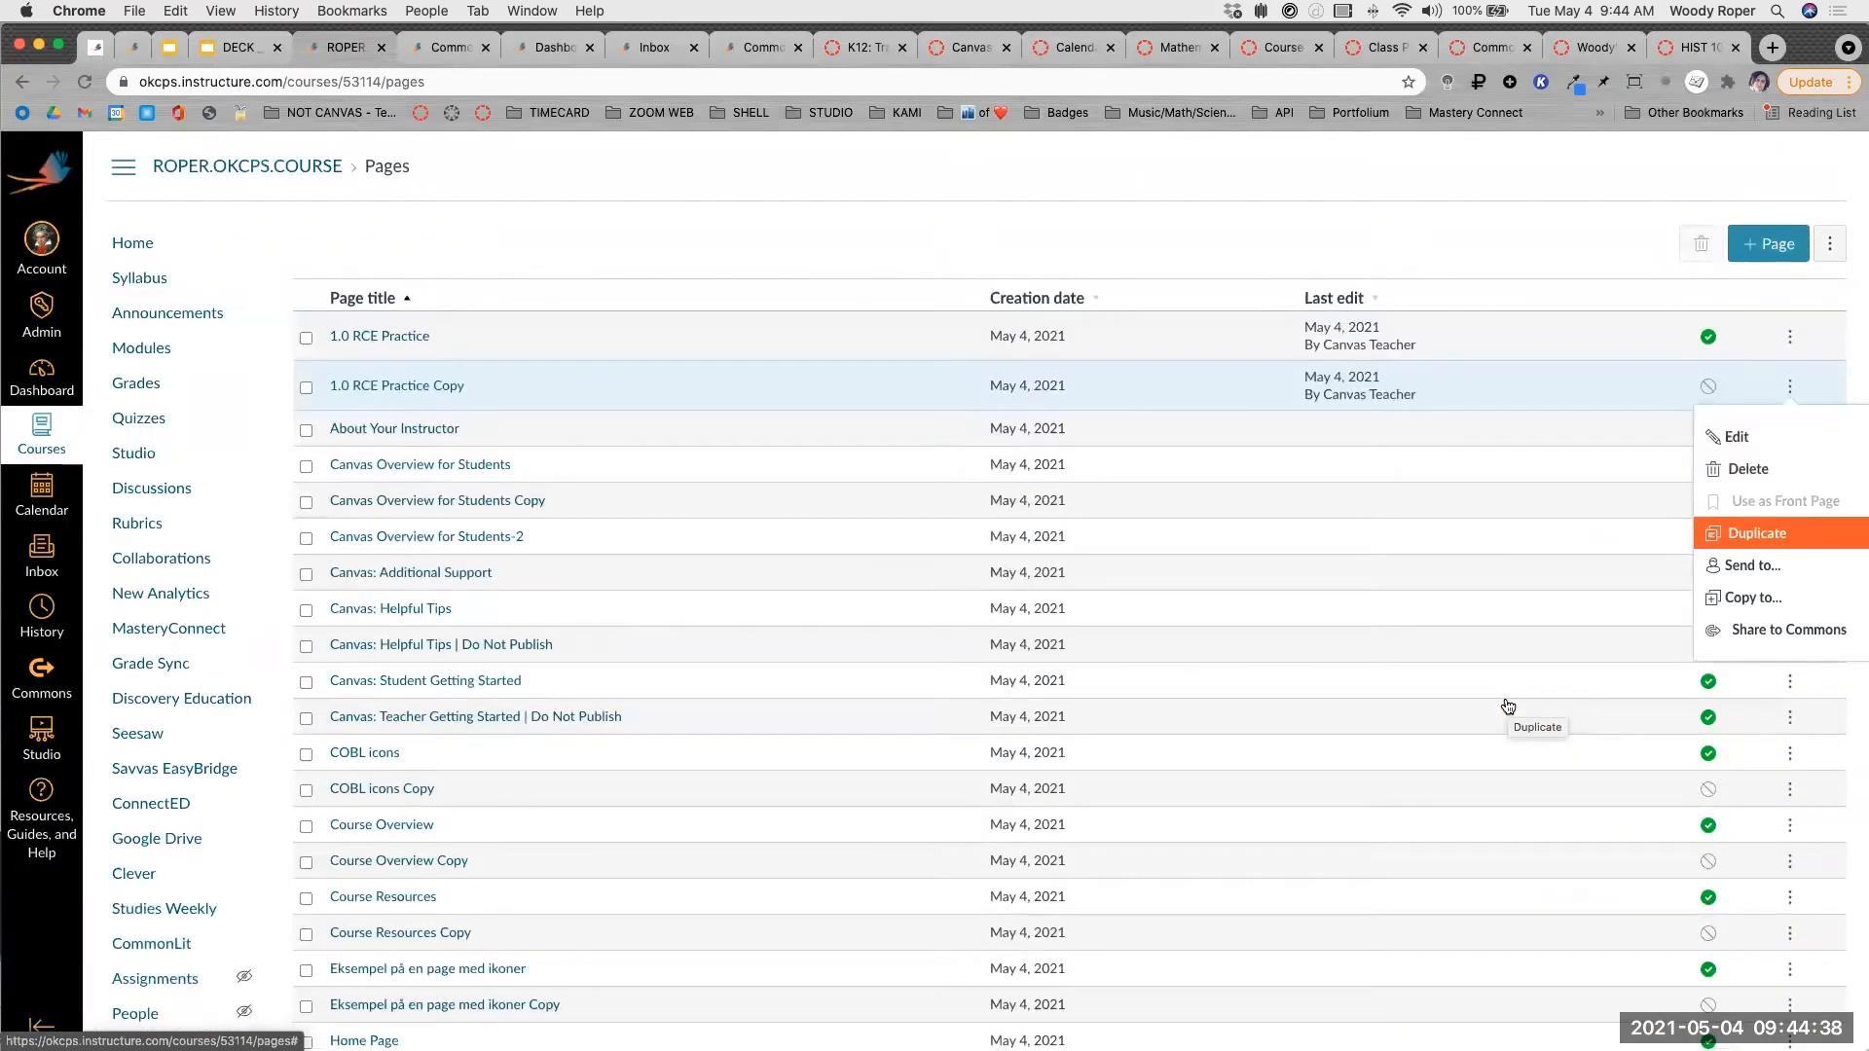
scroll(451, 881, down, 7)
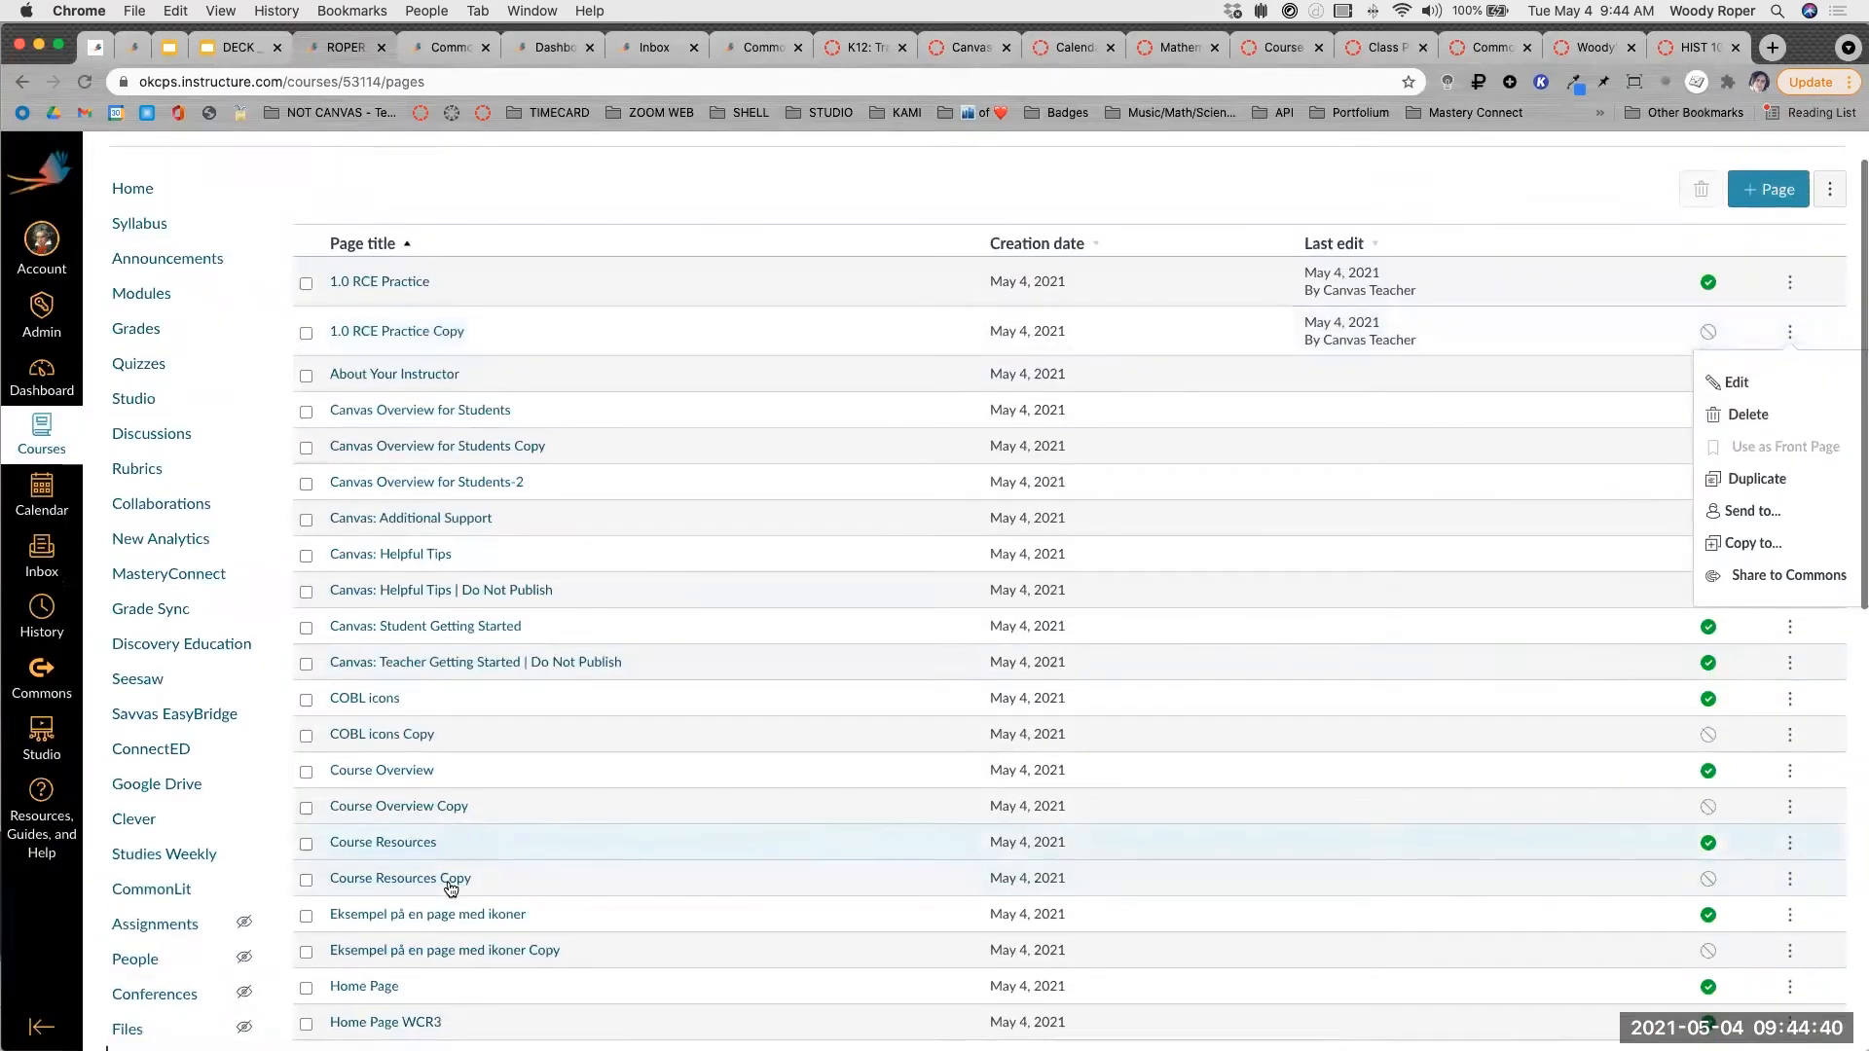
scroll(444, 657, up, 5)
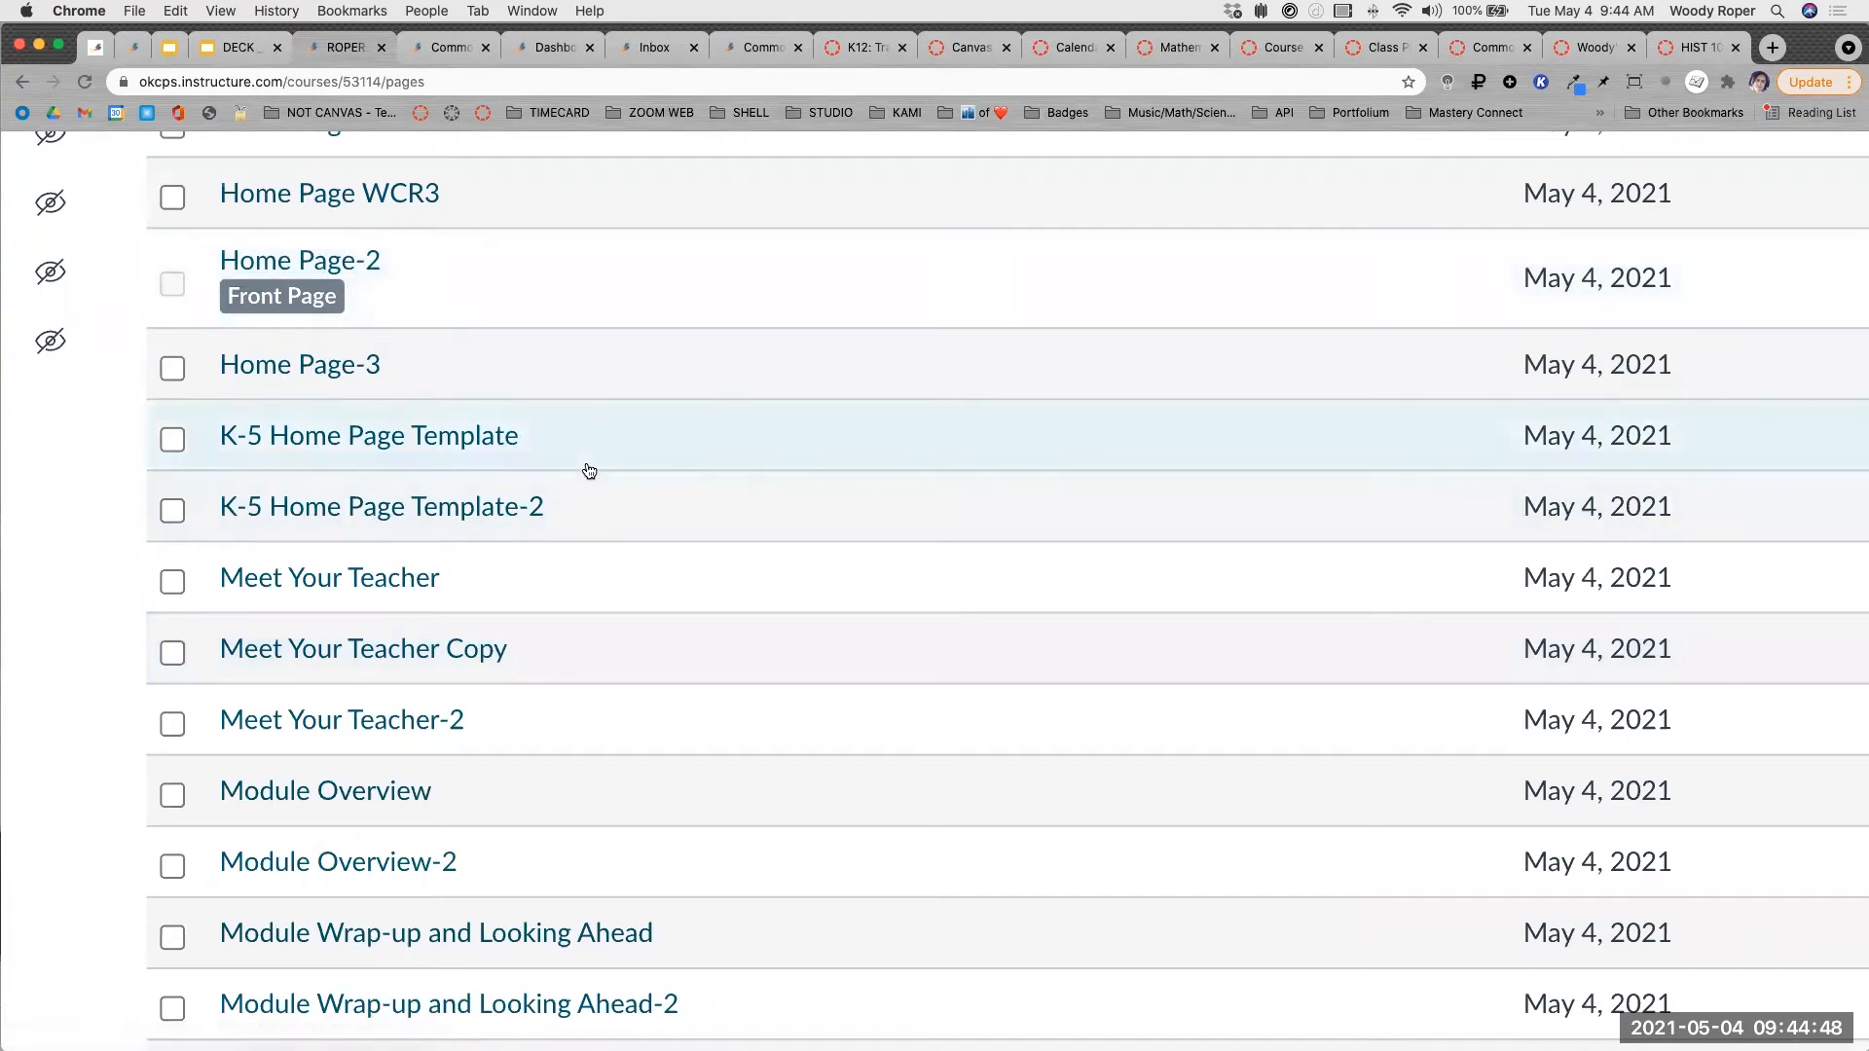
scroll(589, 471, up, 20)
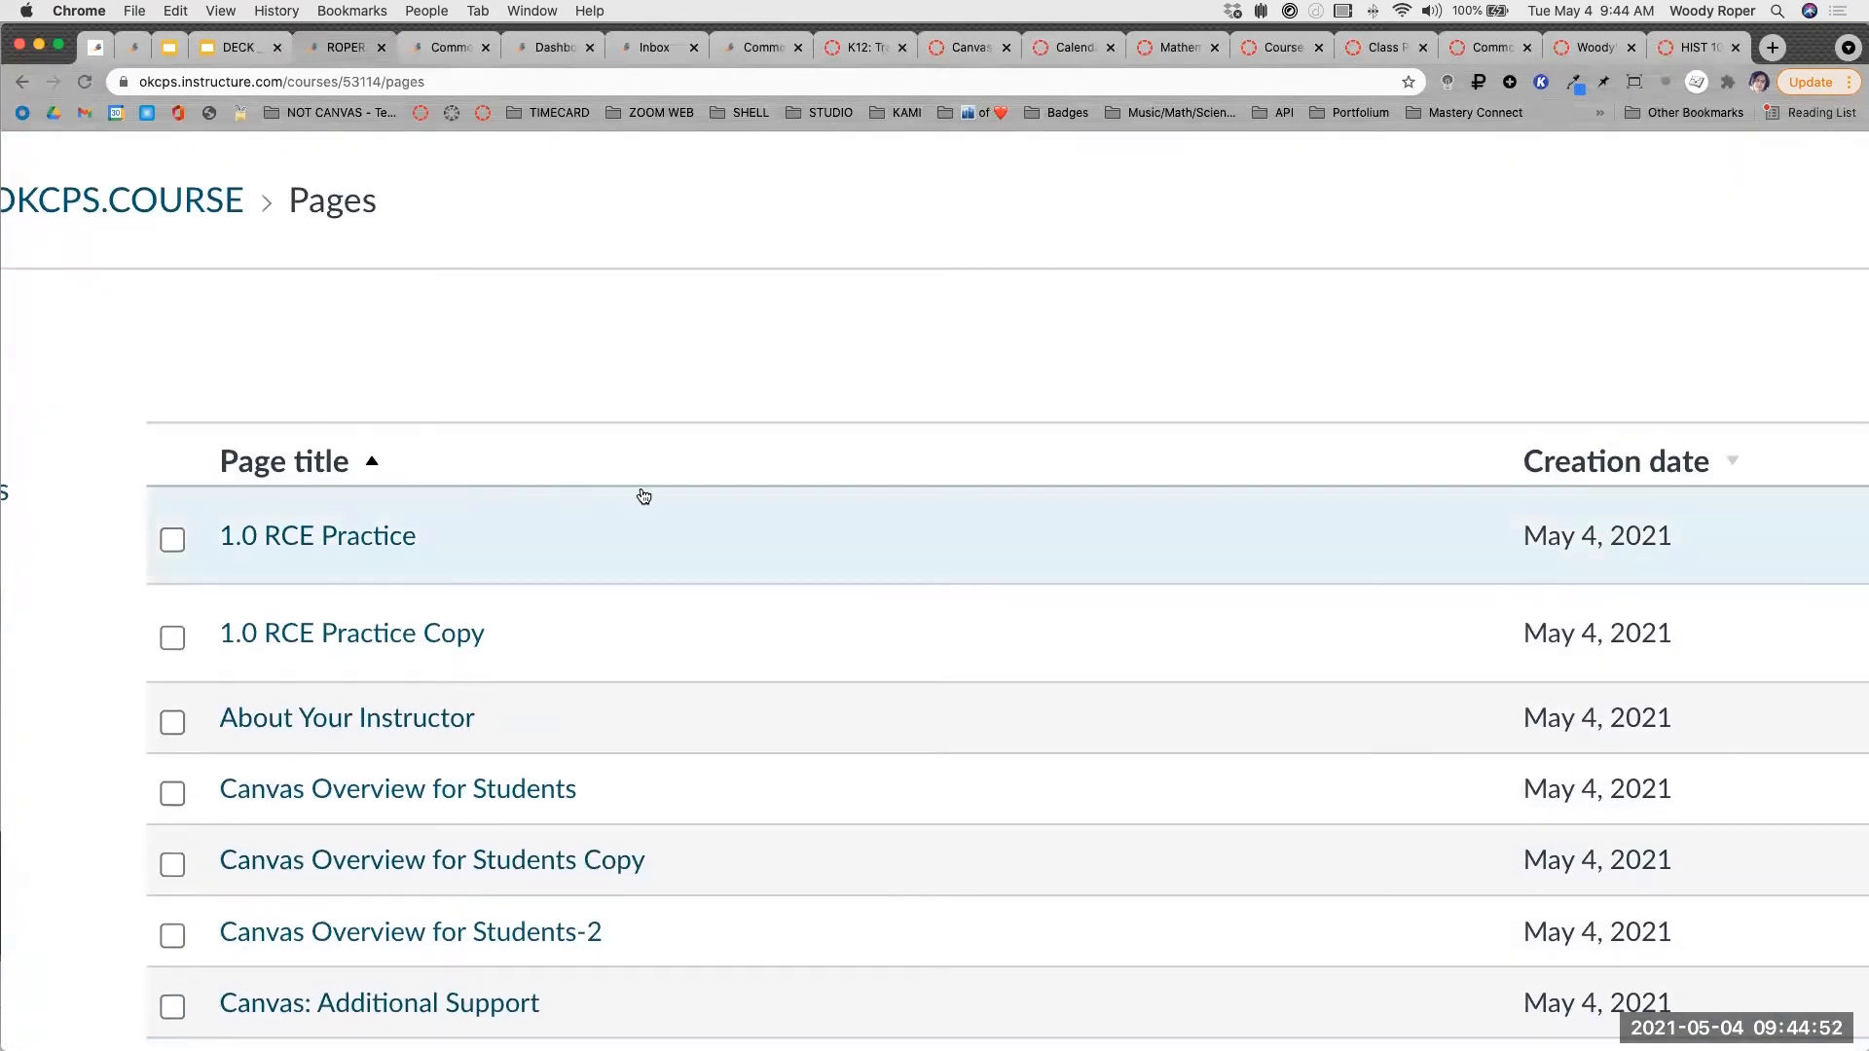
key(super+0)
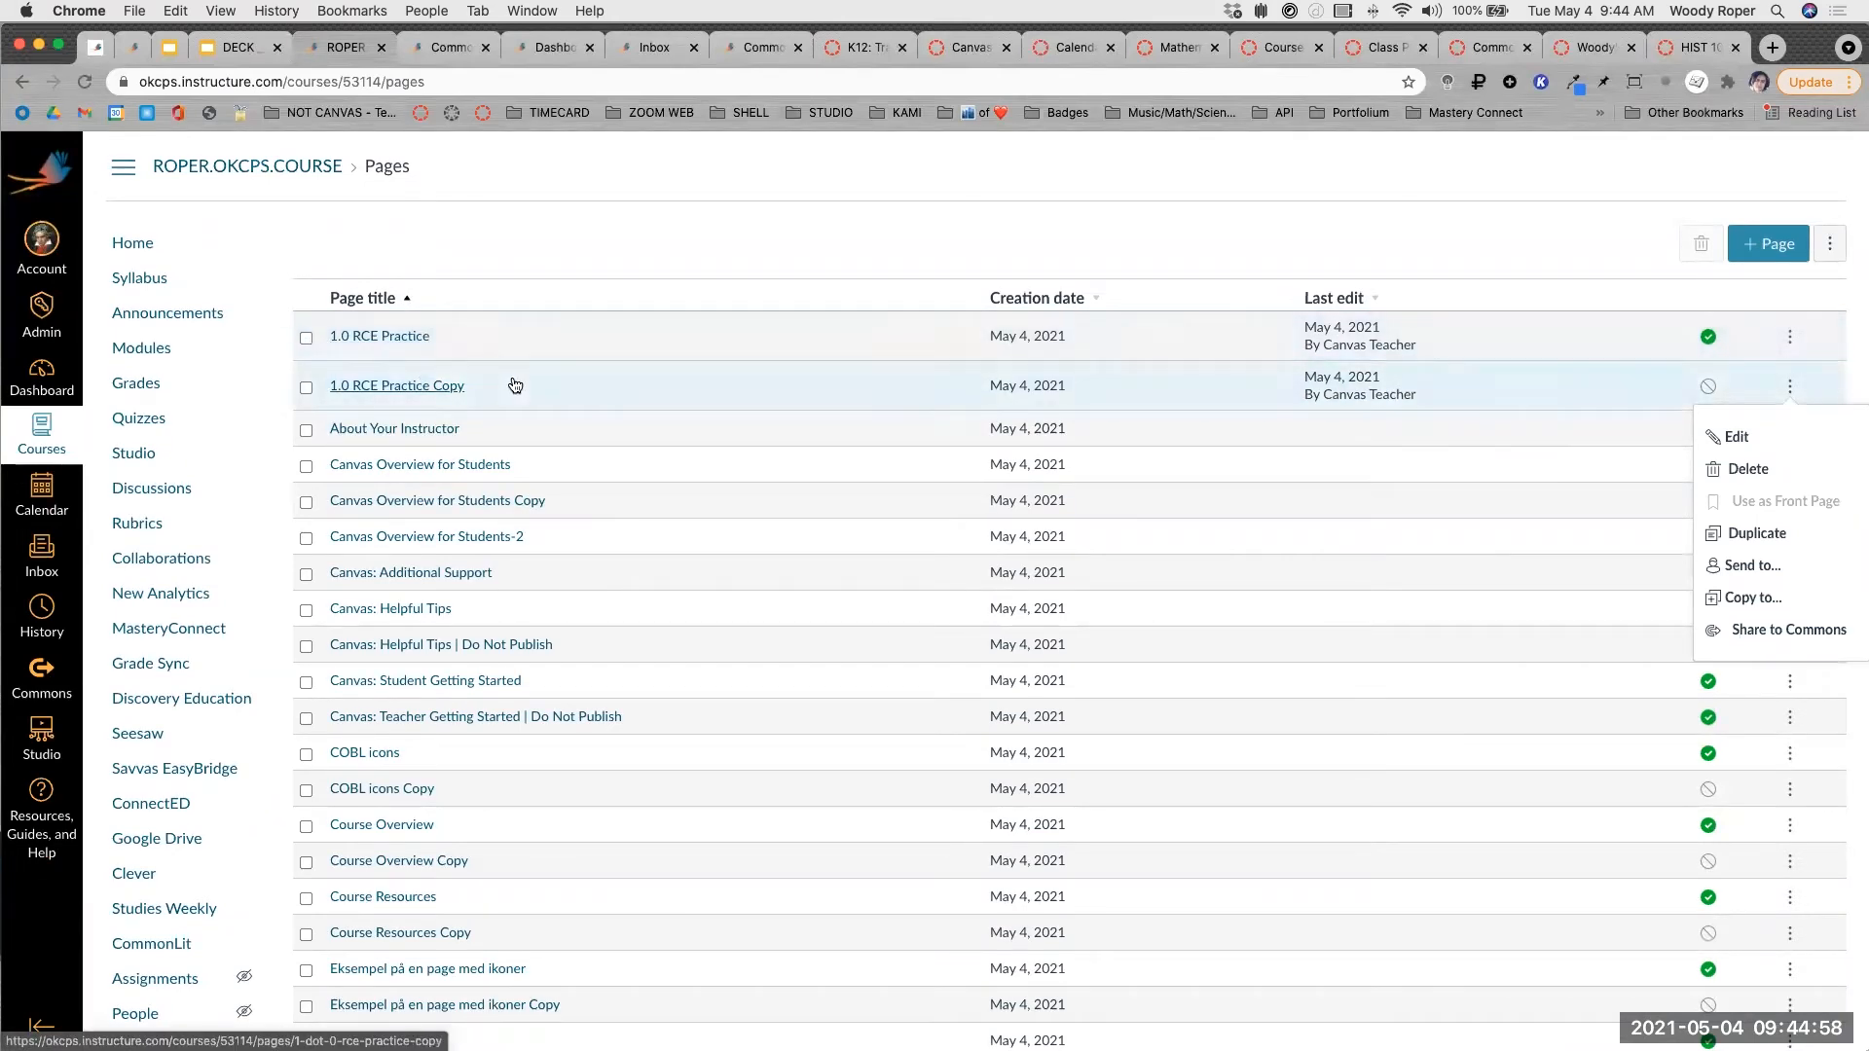
Switch to the Google Slides deck and advance to the "Activity: Creating a Page (Part 2)" slide.
click(237, 50)
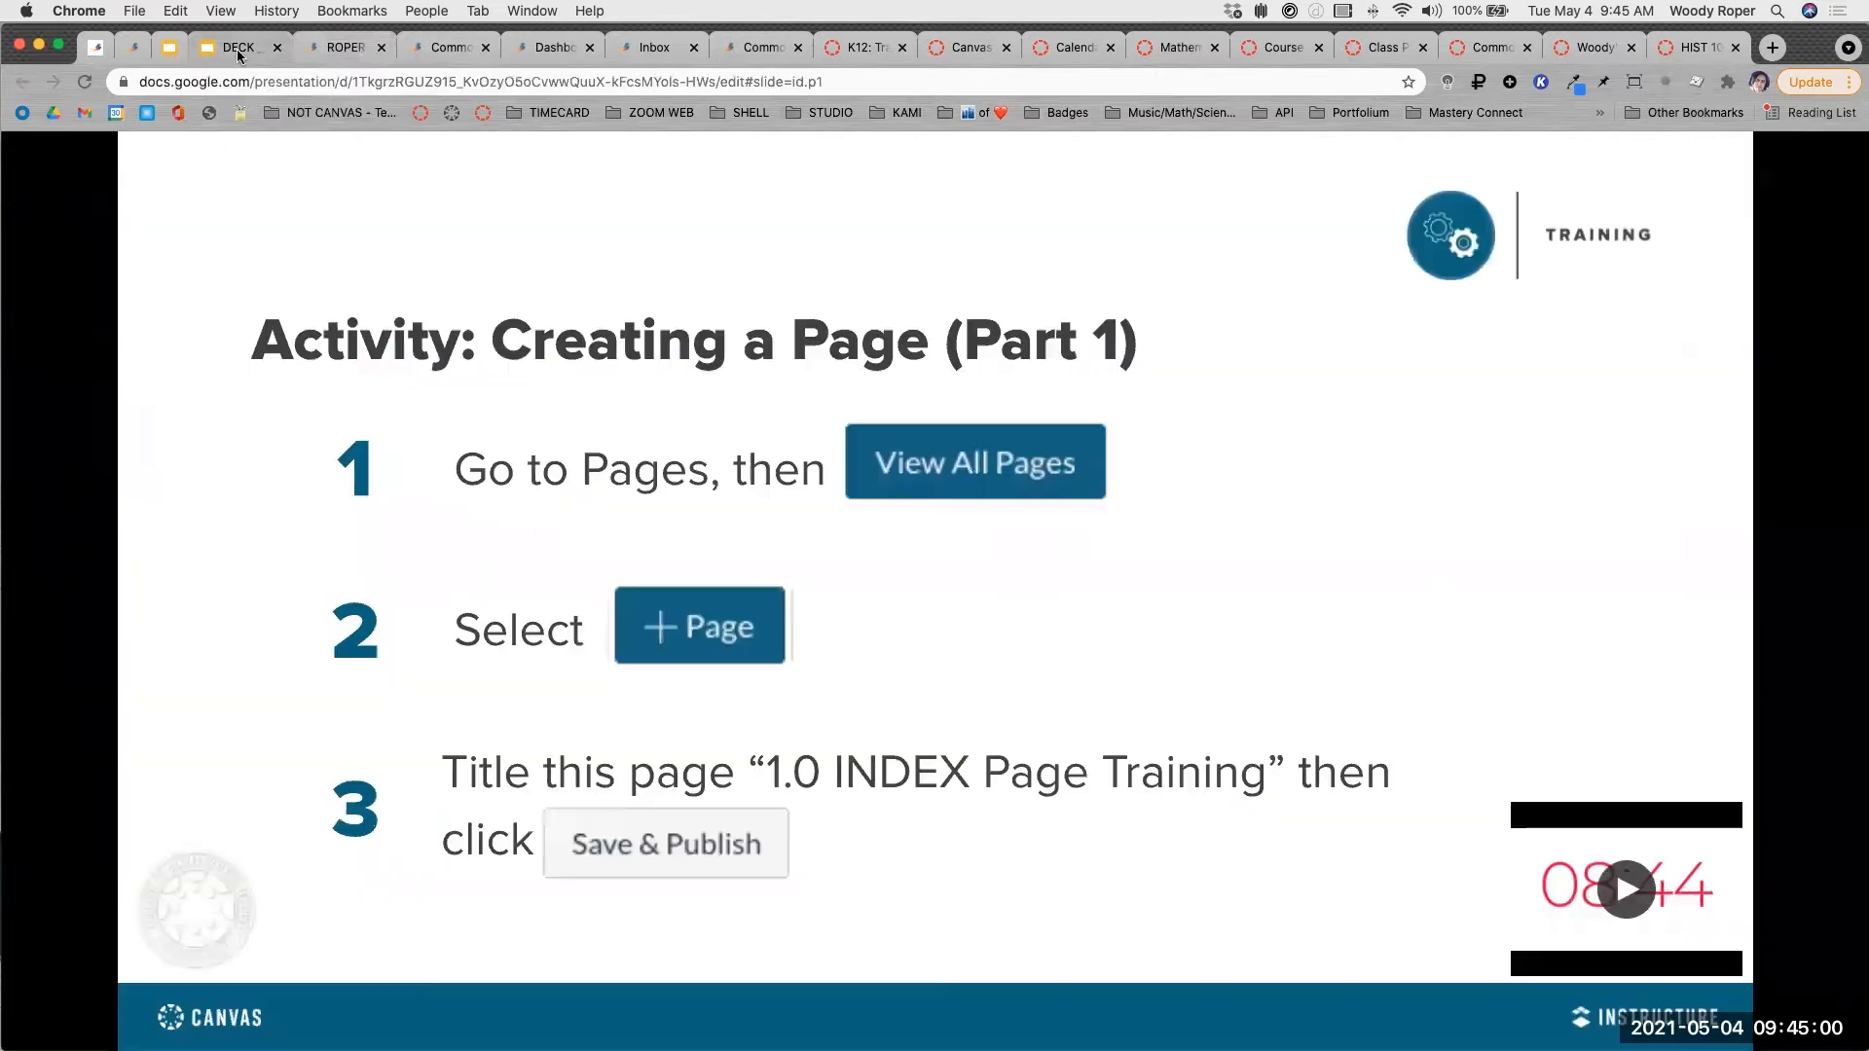
key(Right)
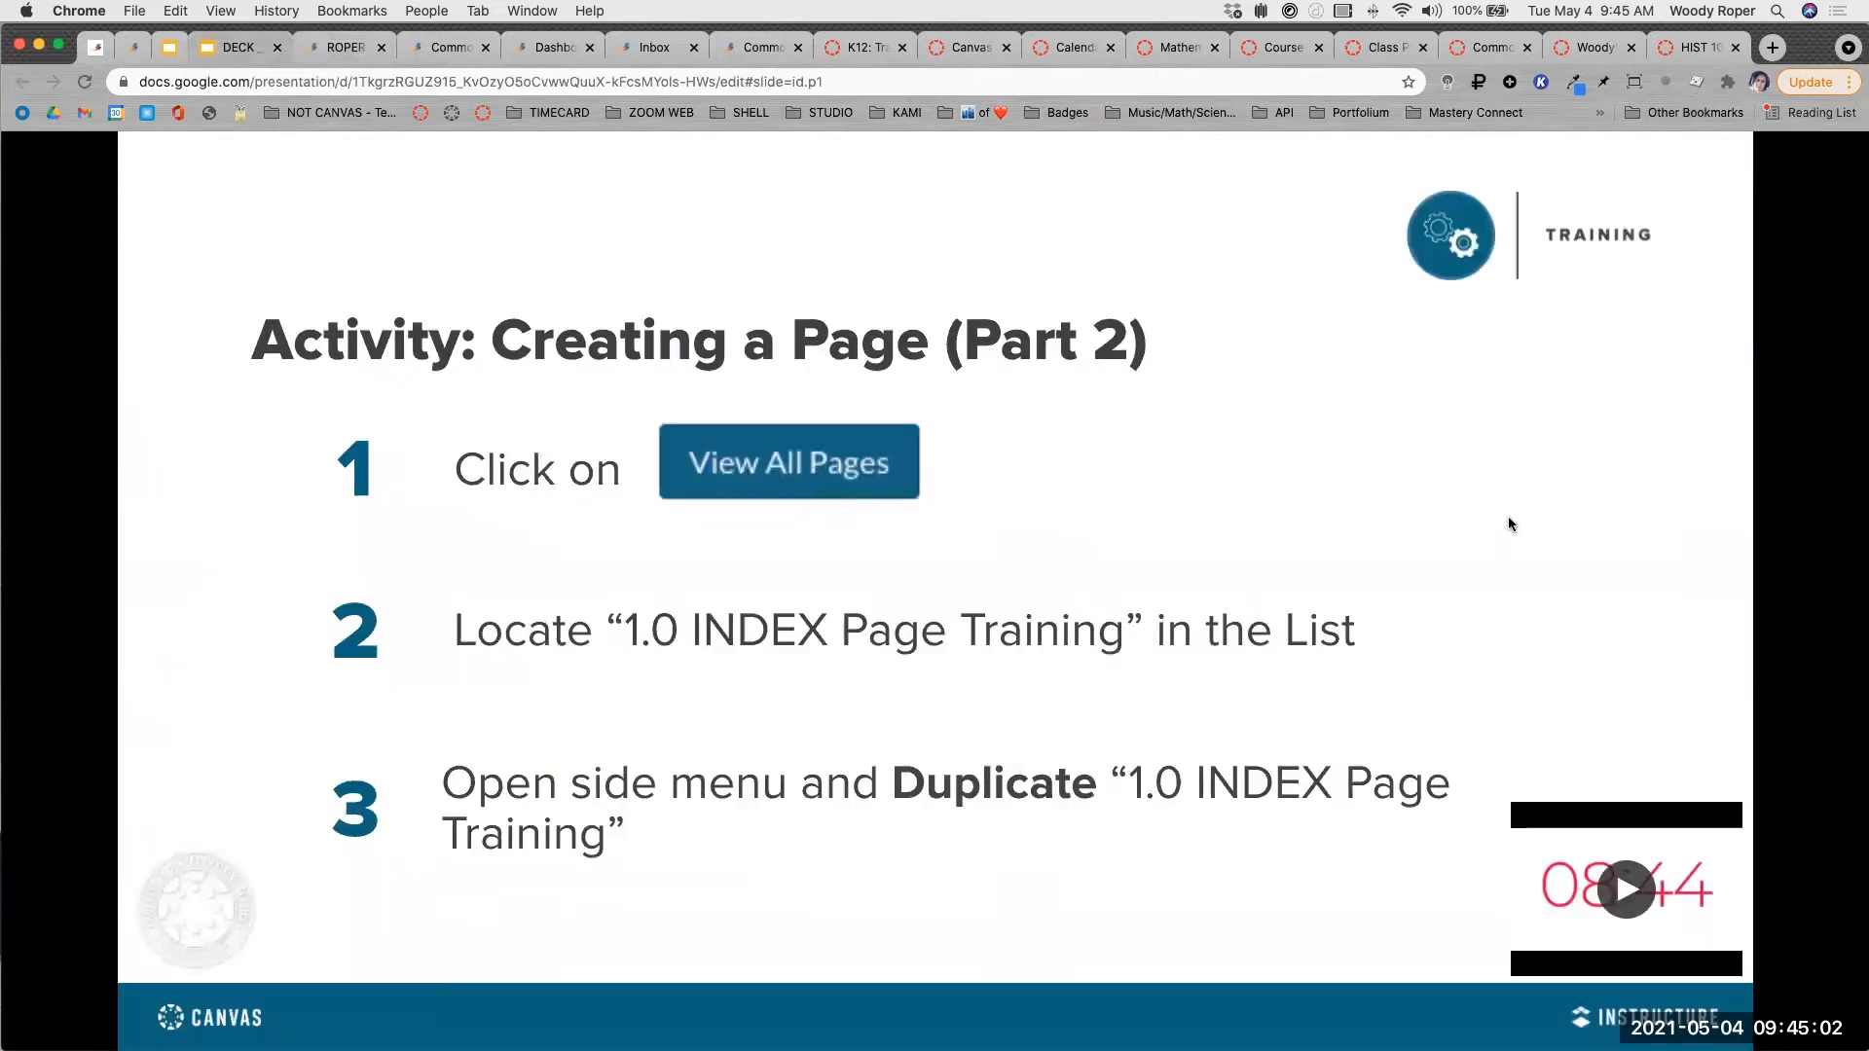
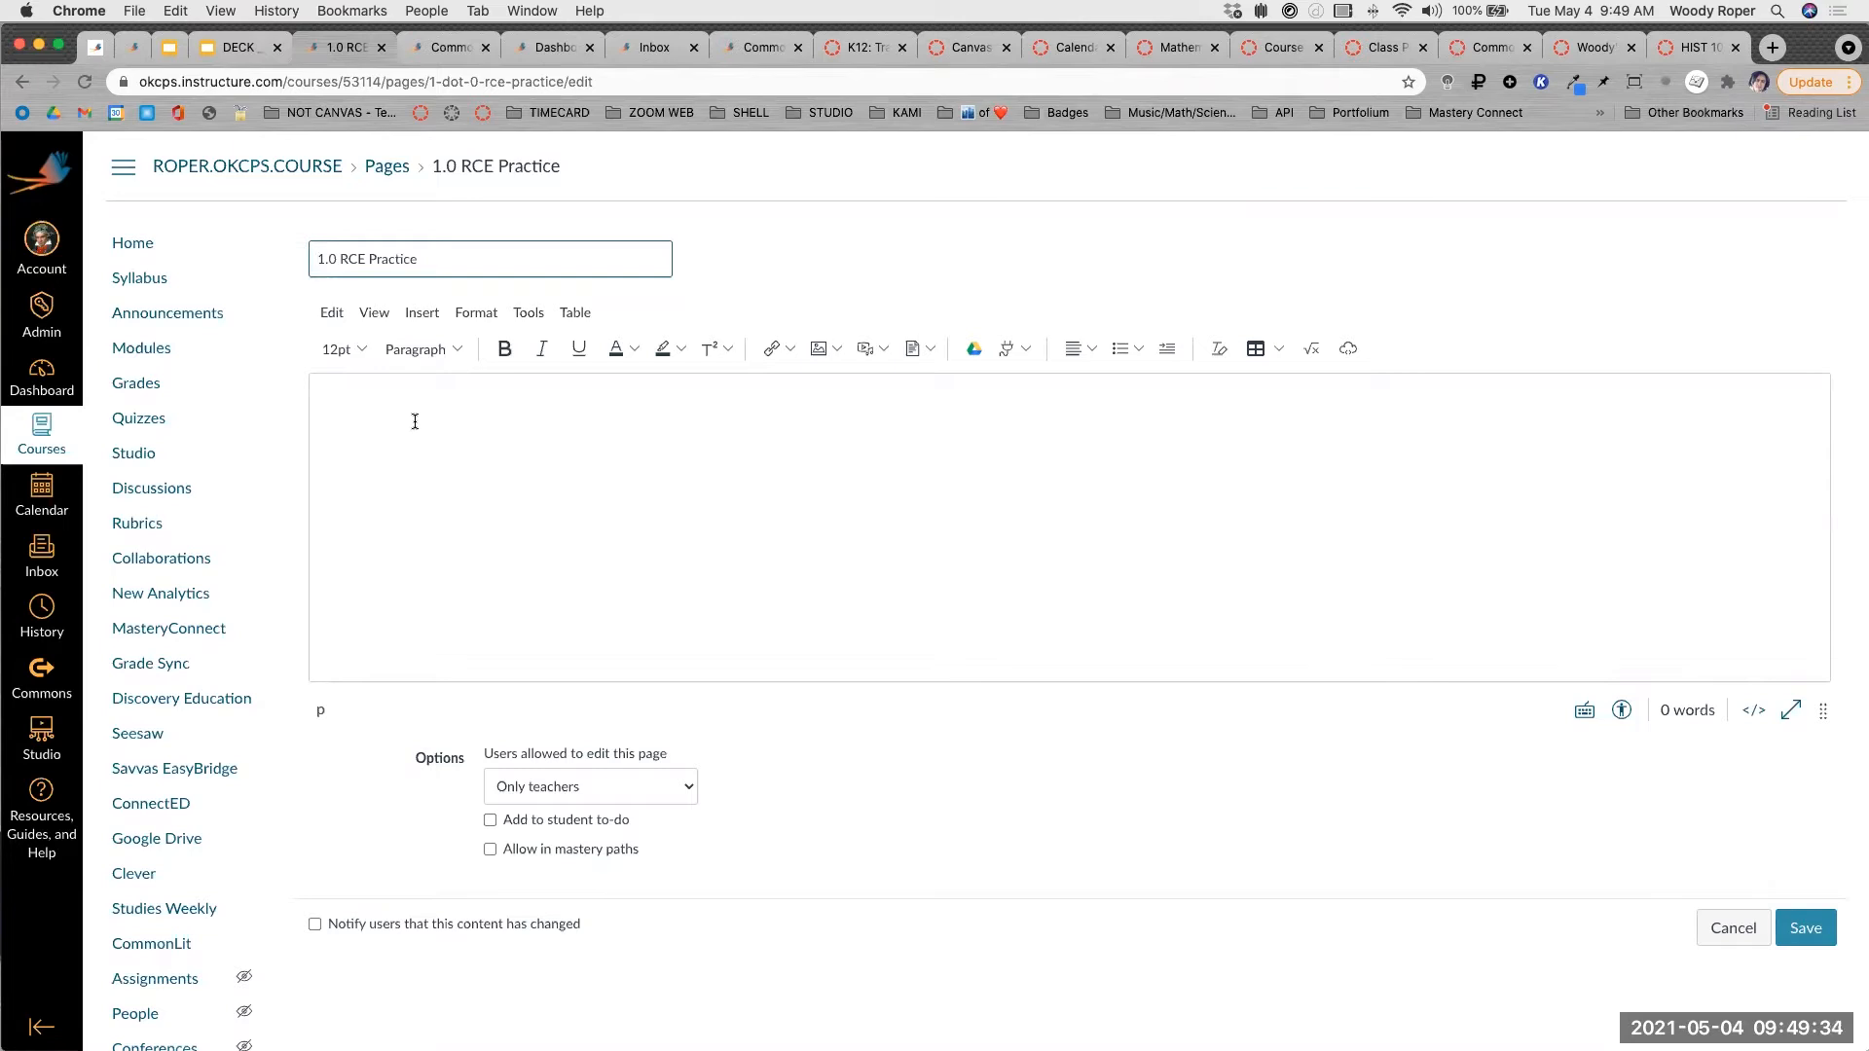
Copy the Oklahoma City Public Schools home page address and paste it into the body of the "1.0 RCE Practice" page.
click(98, 53)
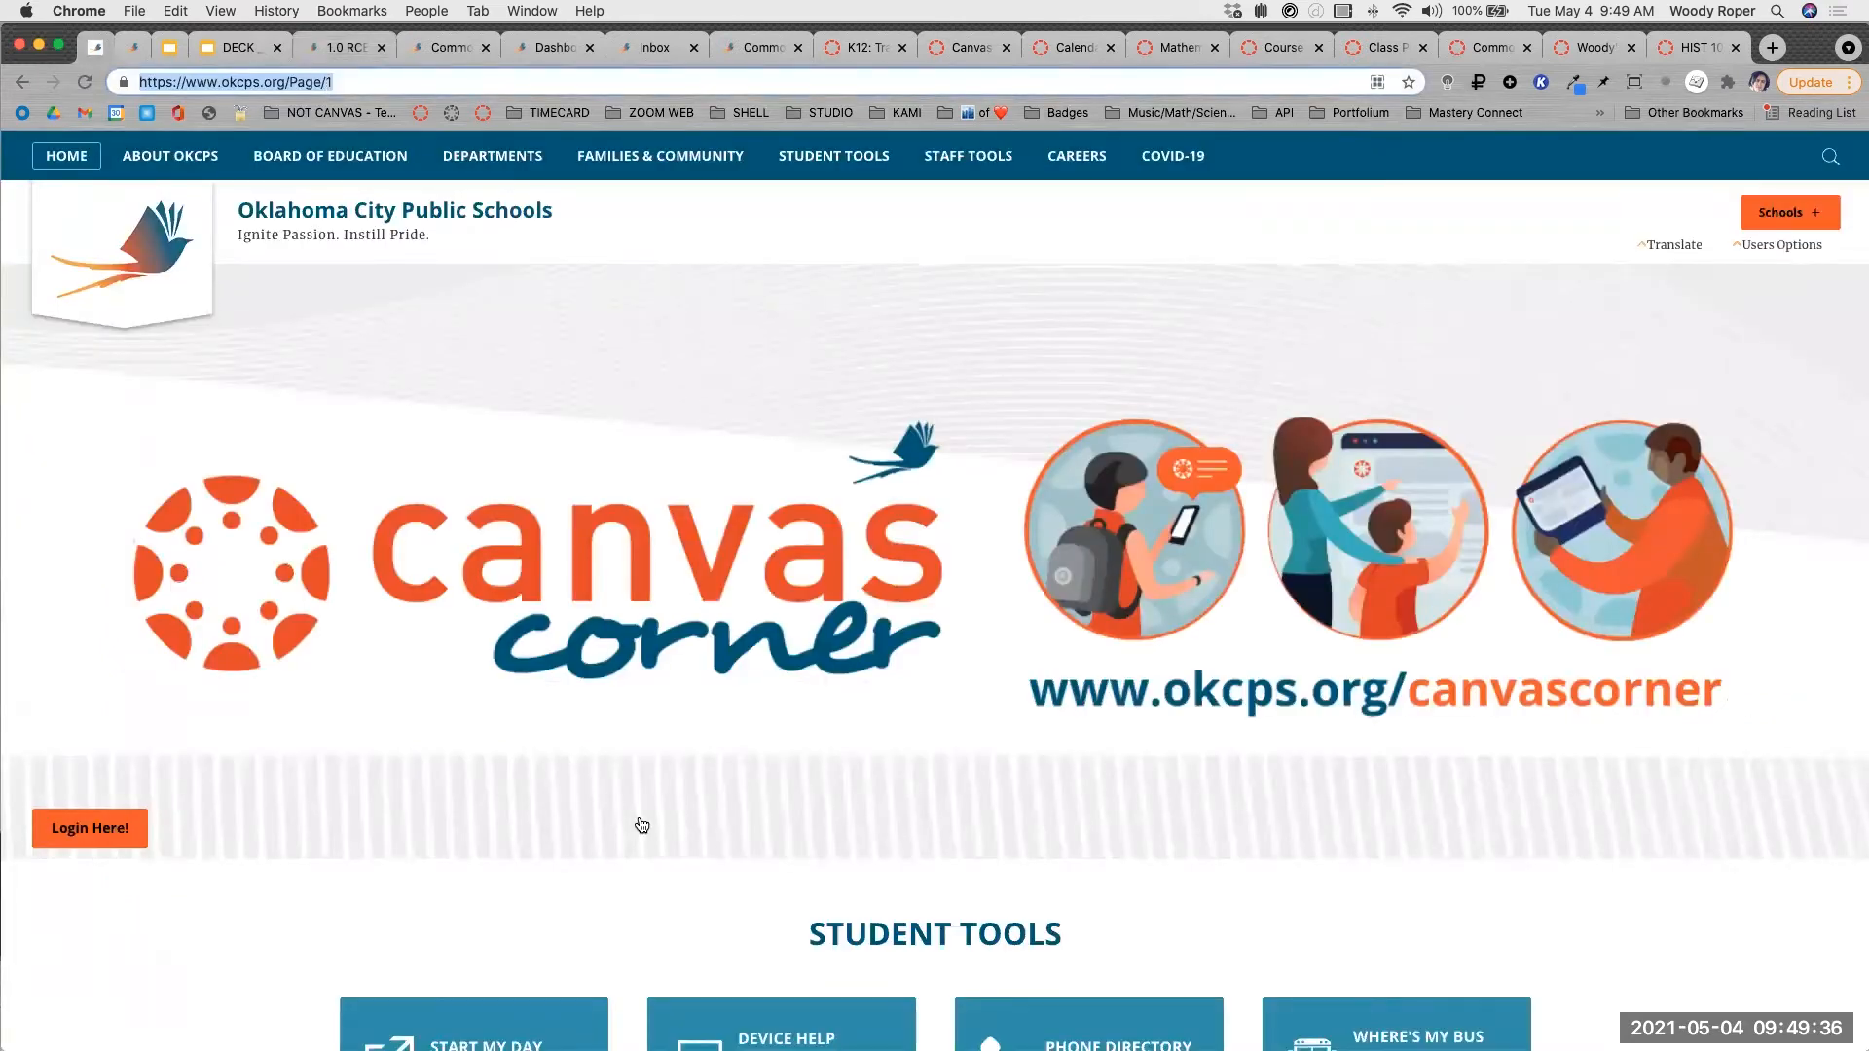
click(913, 81)
key(super+c)
click(348, 55)
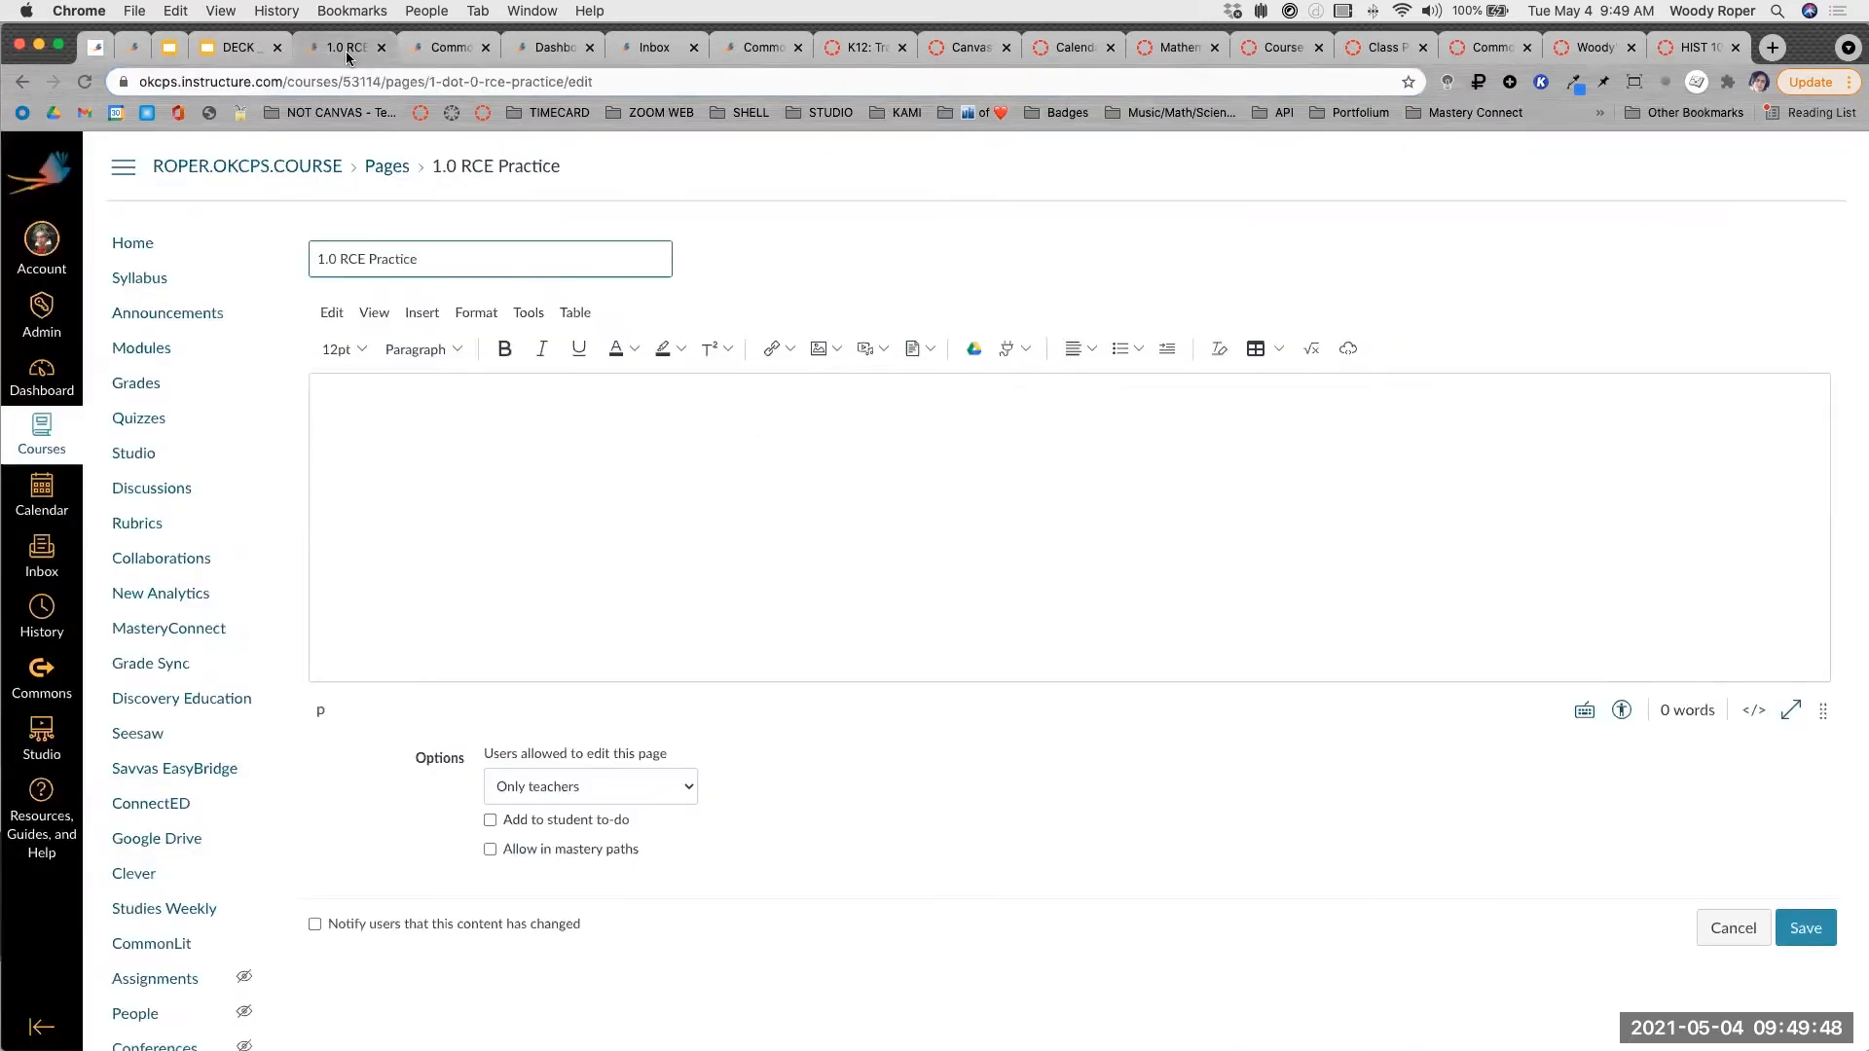
click(488, 421)
key(super+v)
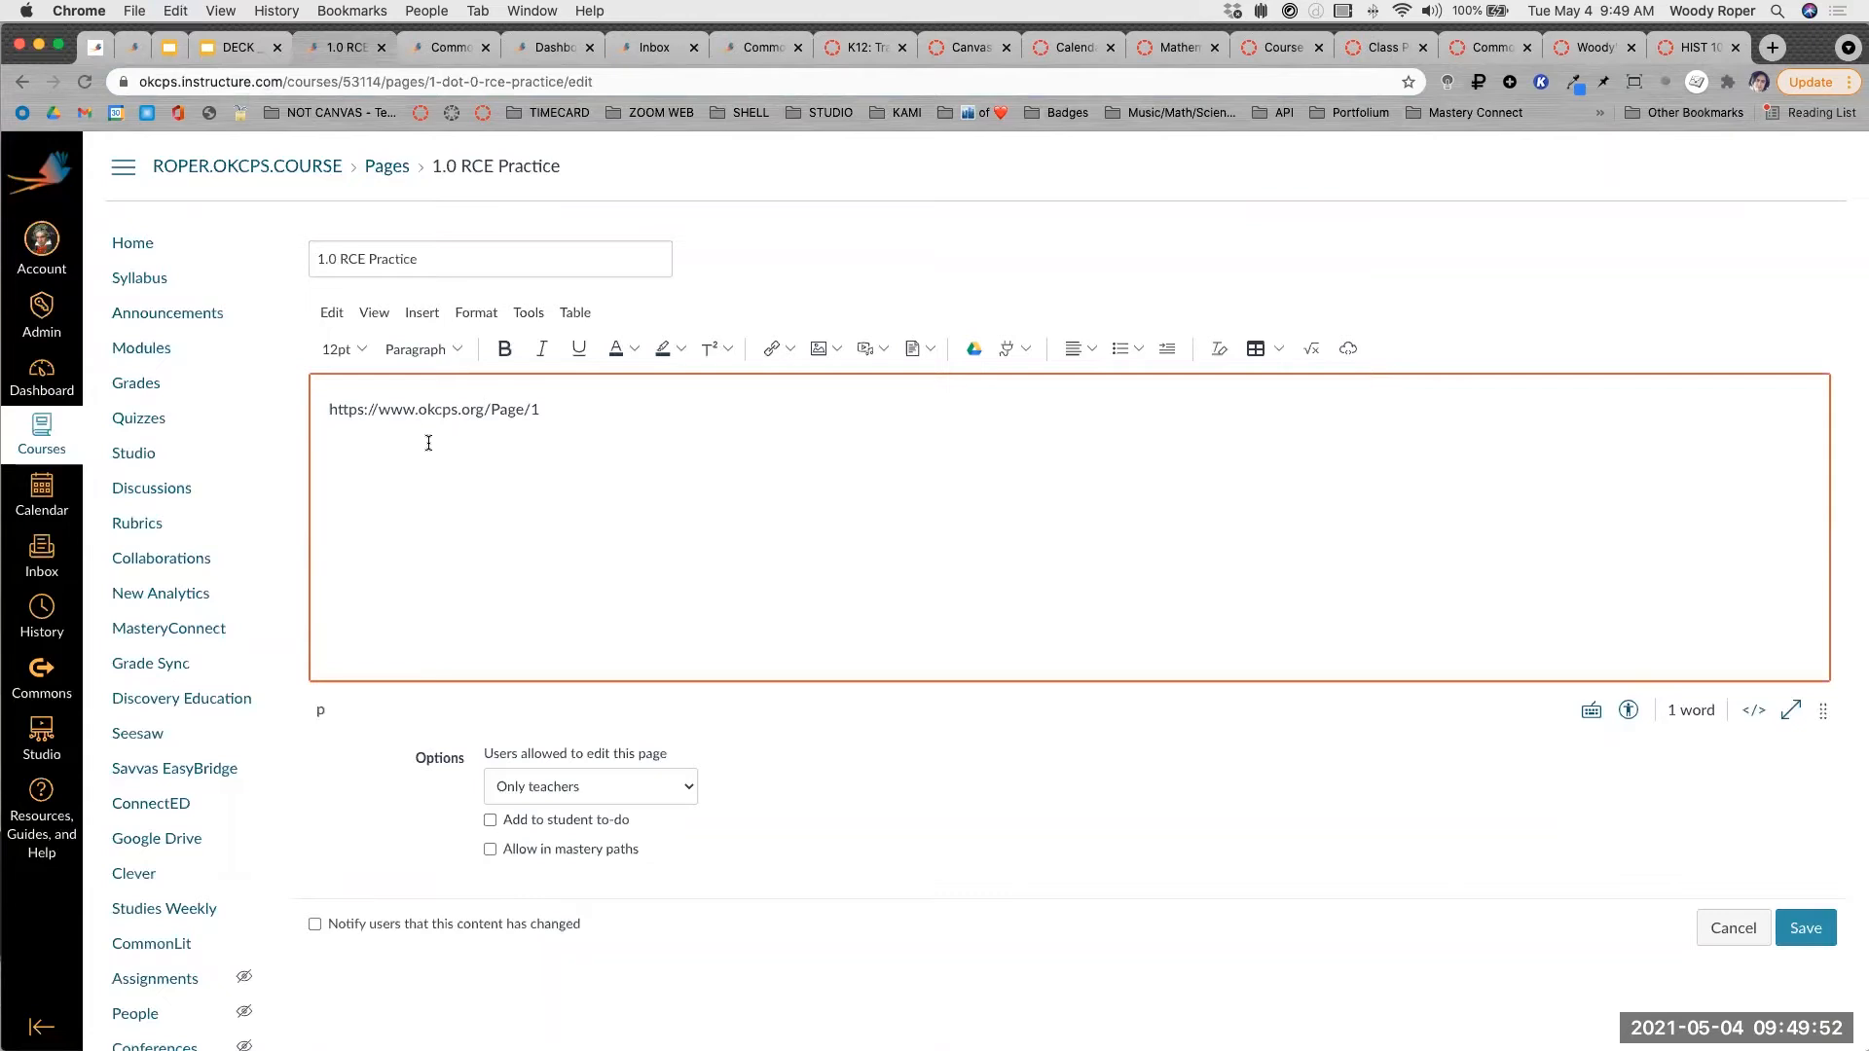
scroll(428, 443, up, 5)
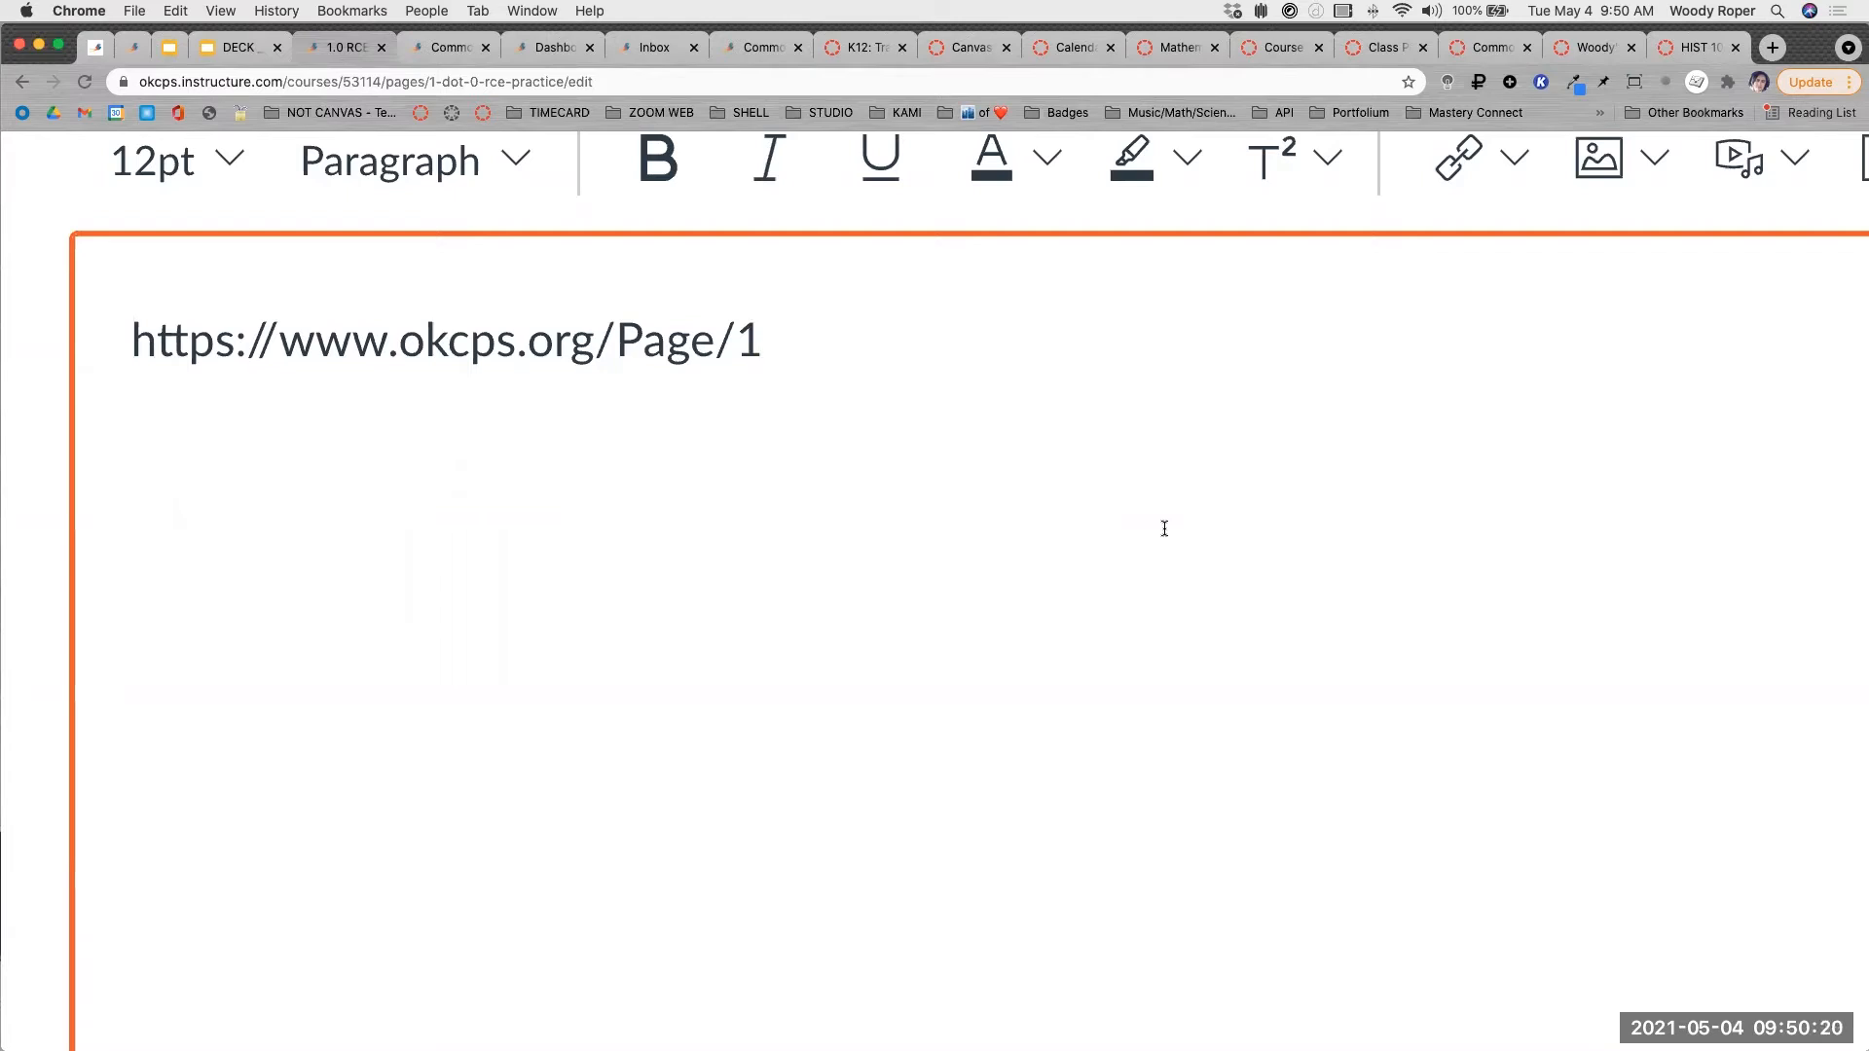
key(shift+Left)
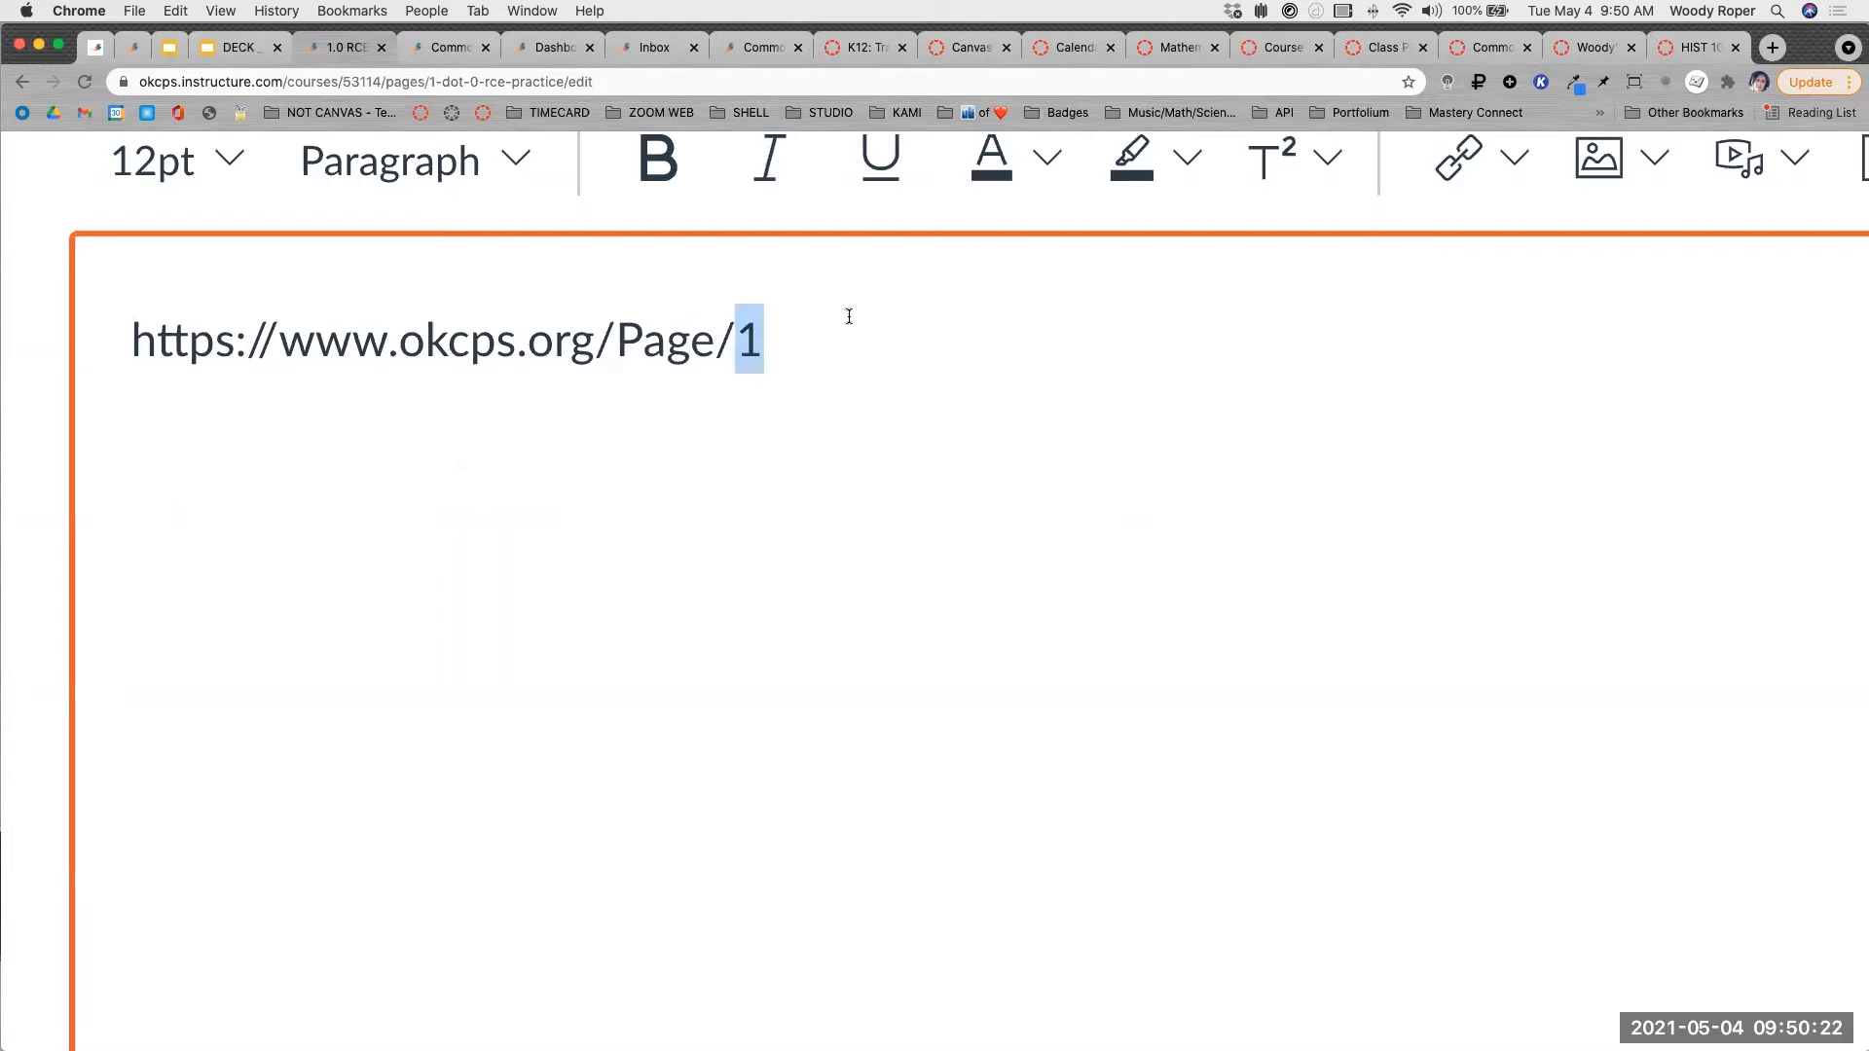
key(shift+super+Left)
key(super+c)
key(BackSpace)
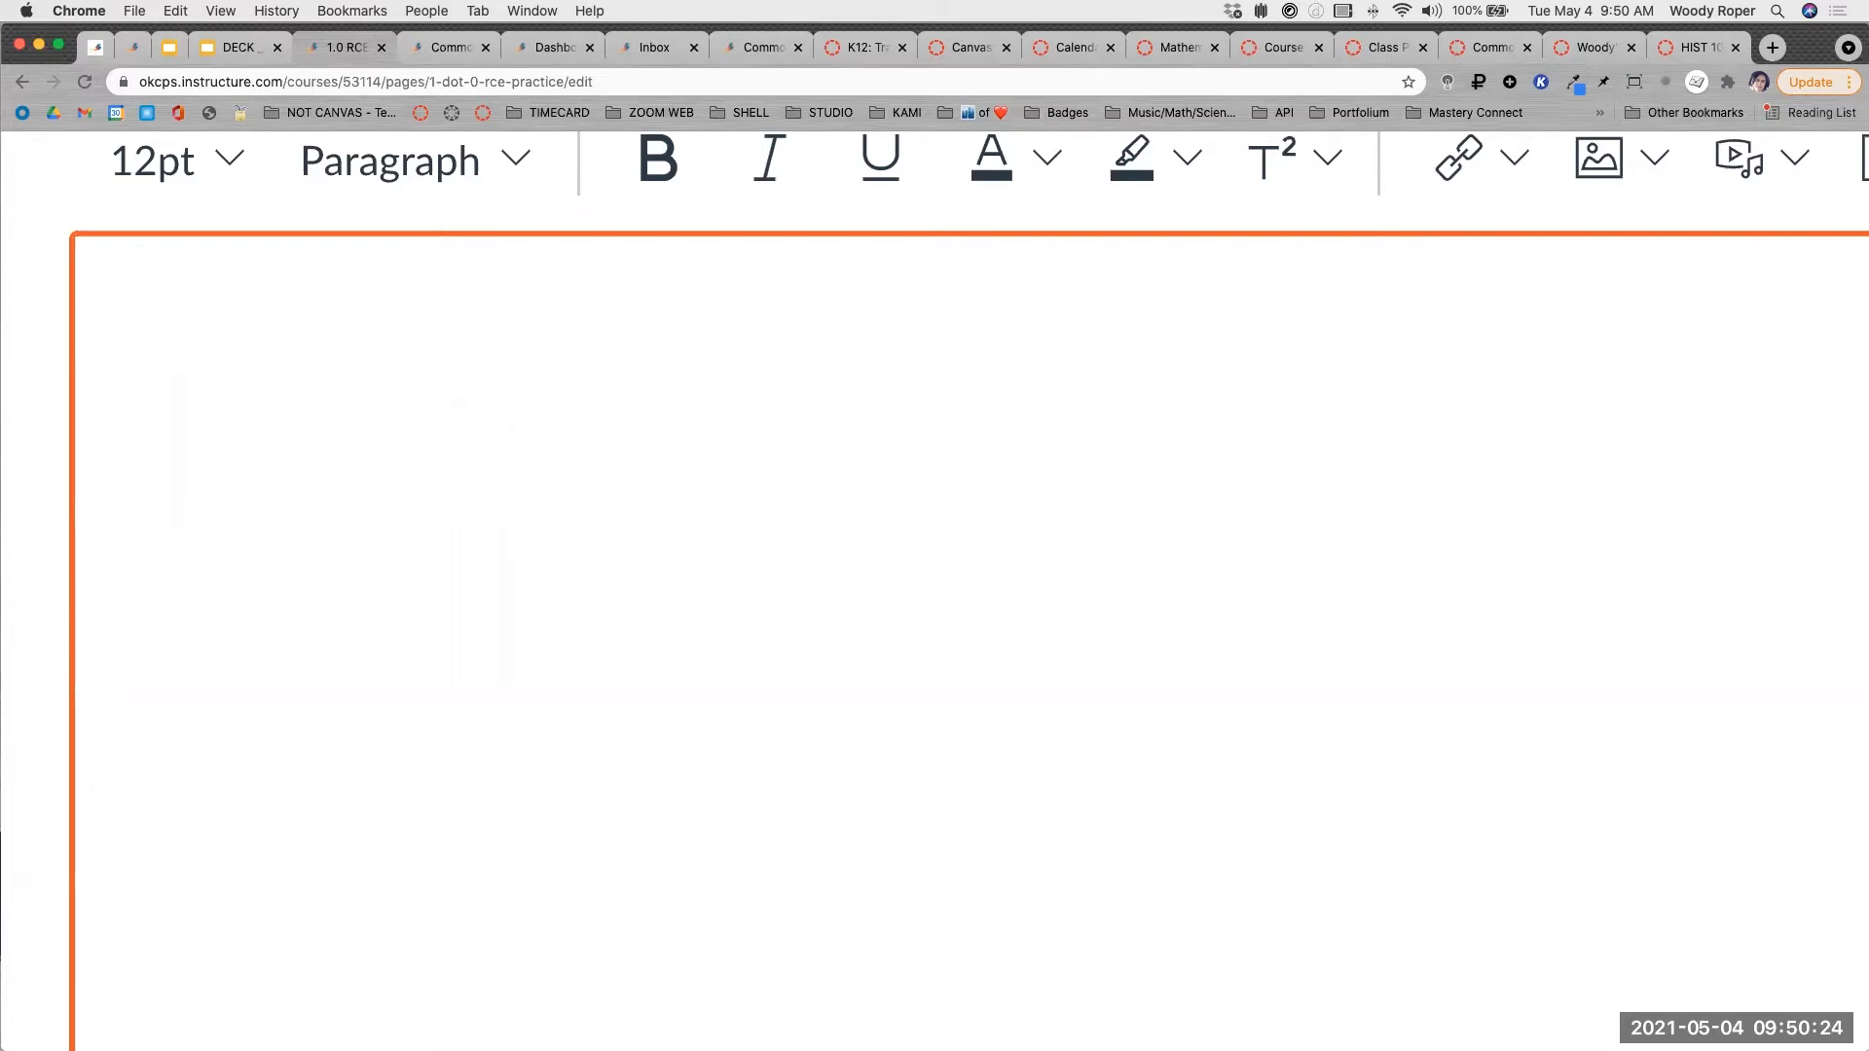
On a new line of the page body, write "Here is a LINK for our school's main page" with LINK in capitals.
key(Return)
scroll(500, 442, down, 5)
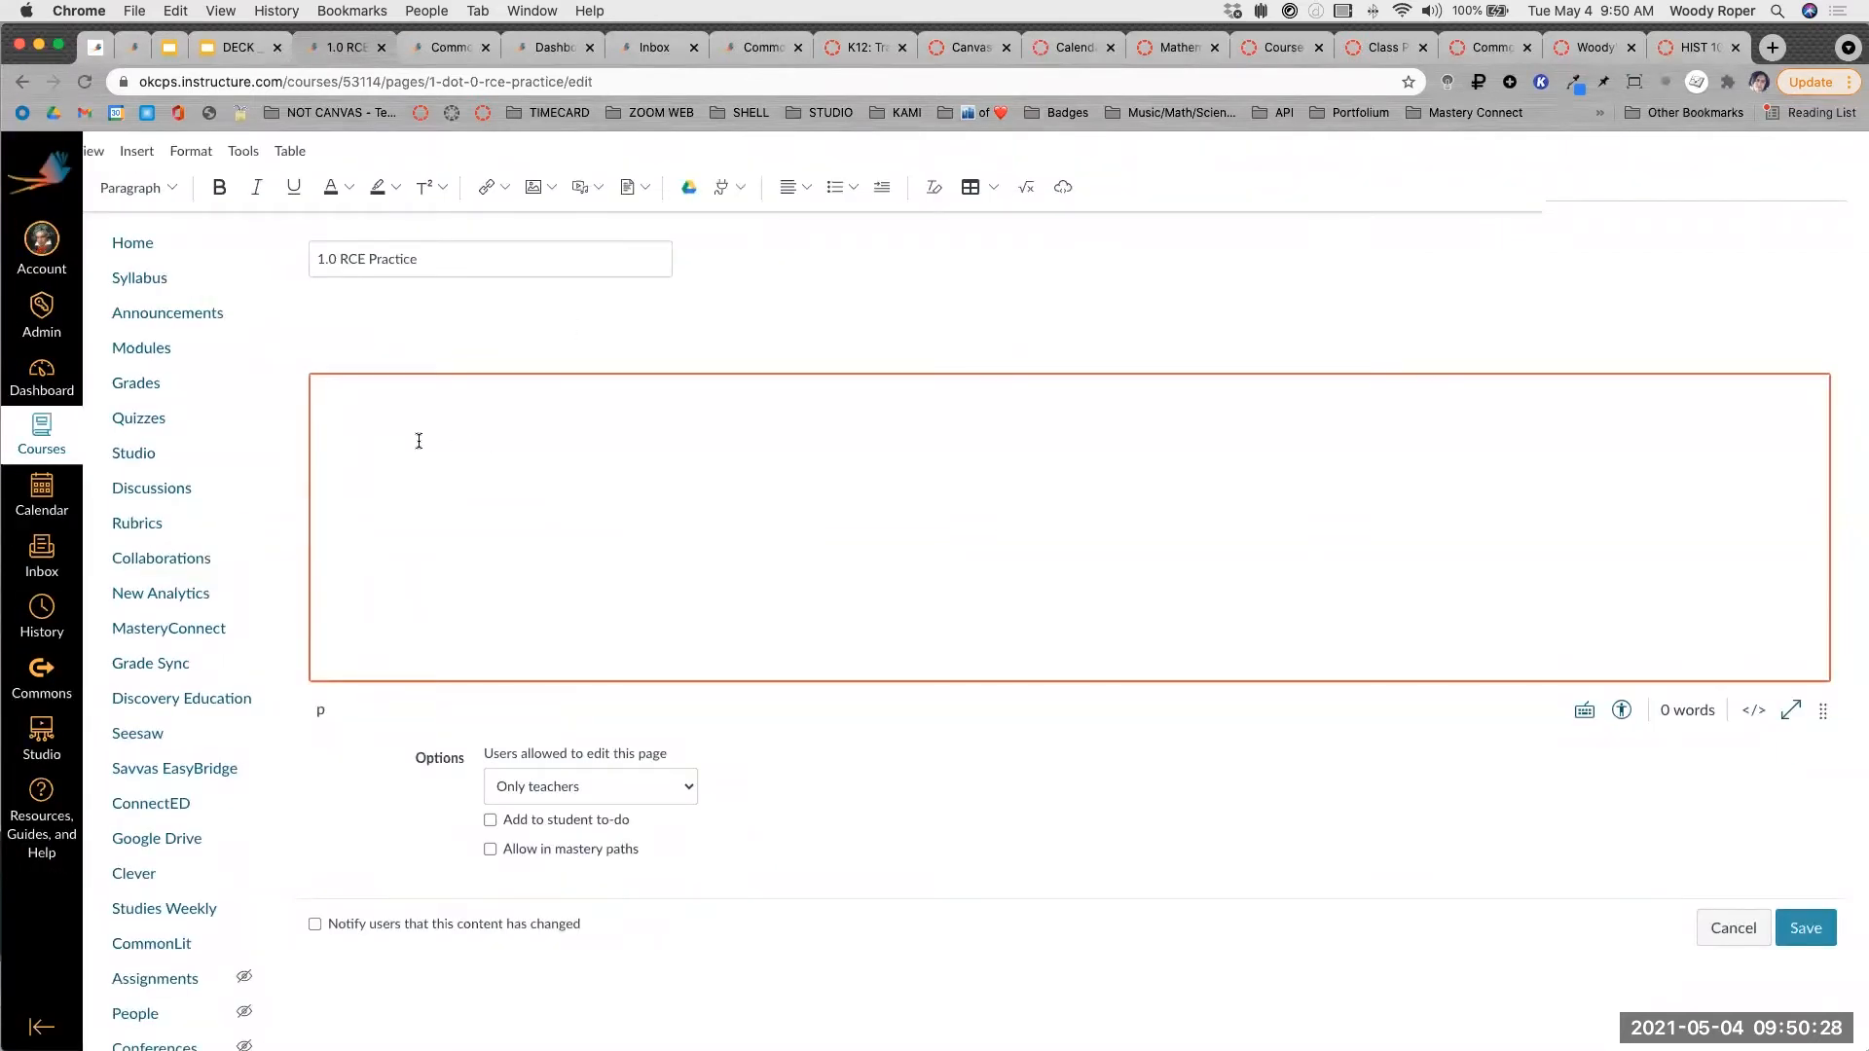
text(Here is a link for our school's main page)
triple_click(489, 444)
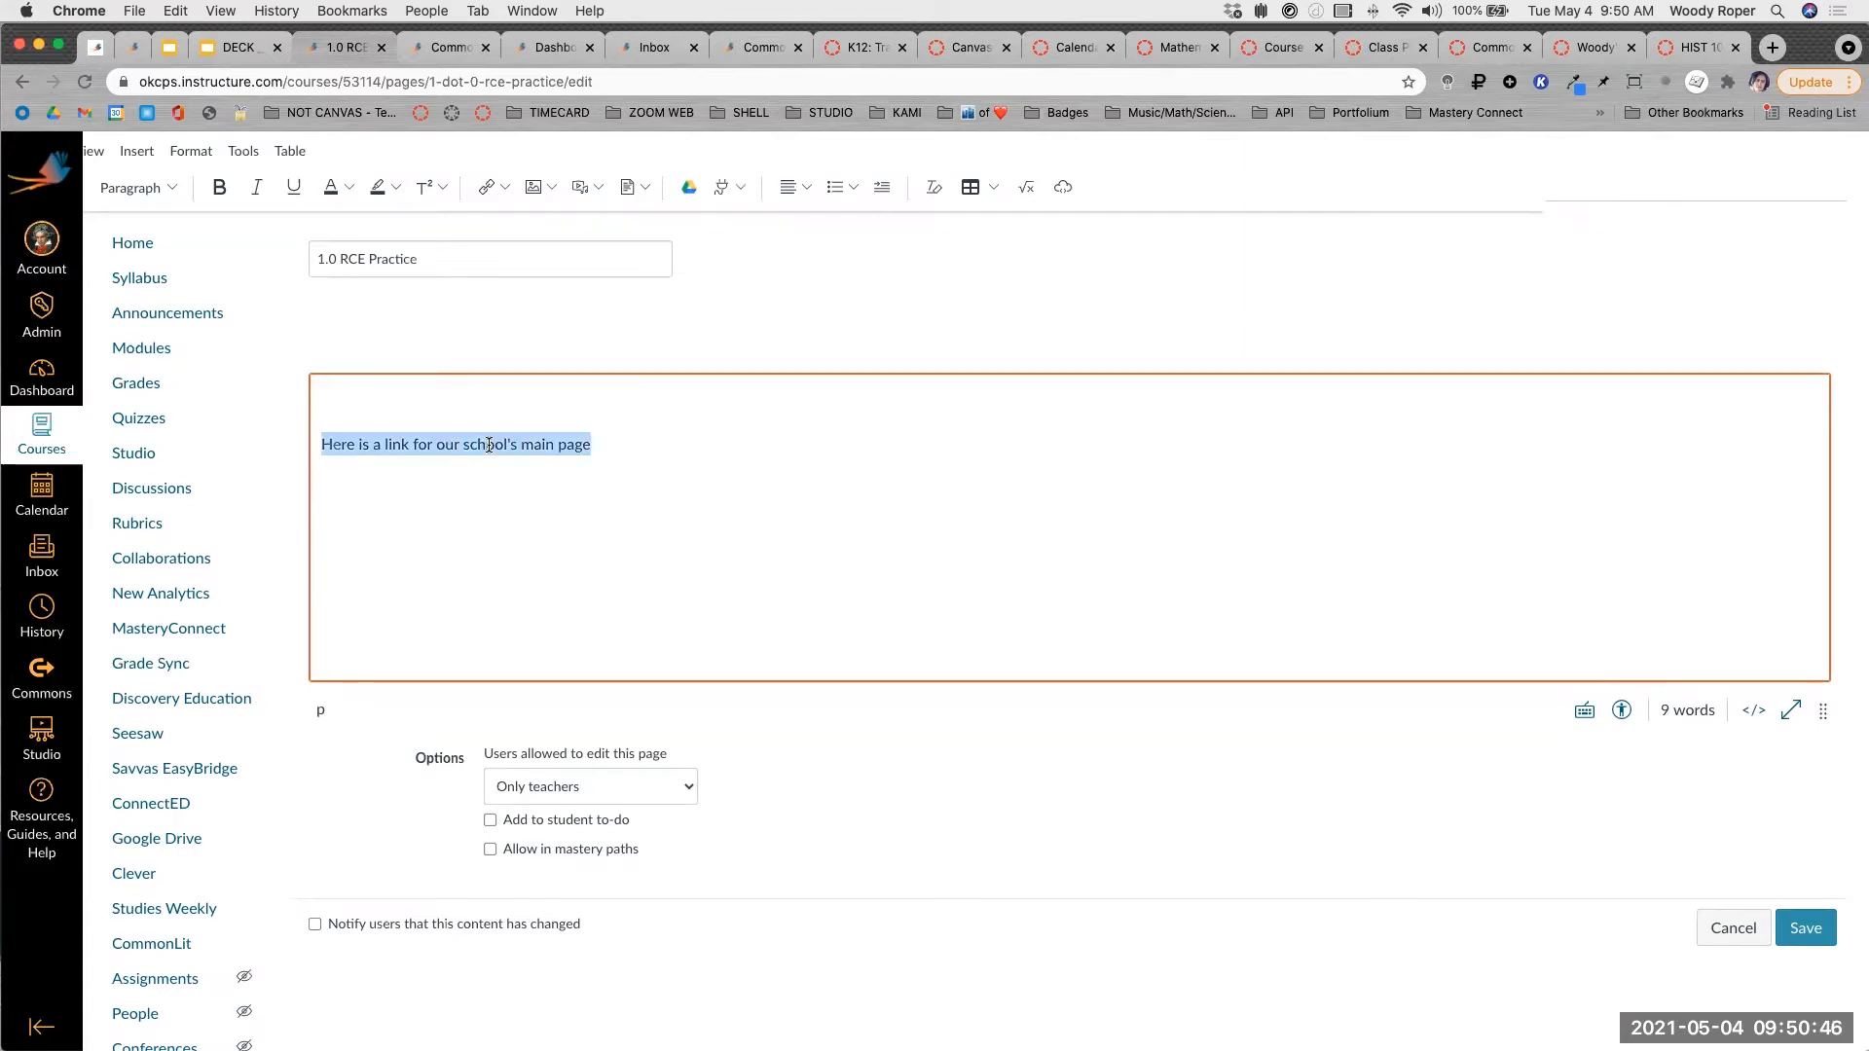
double_click(396, 445)
text(LINK)
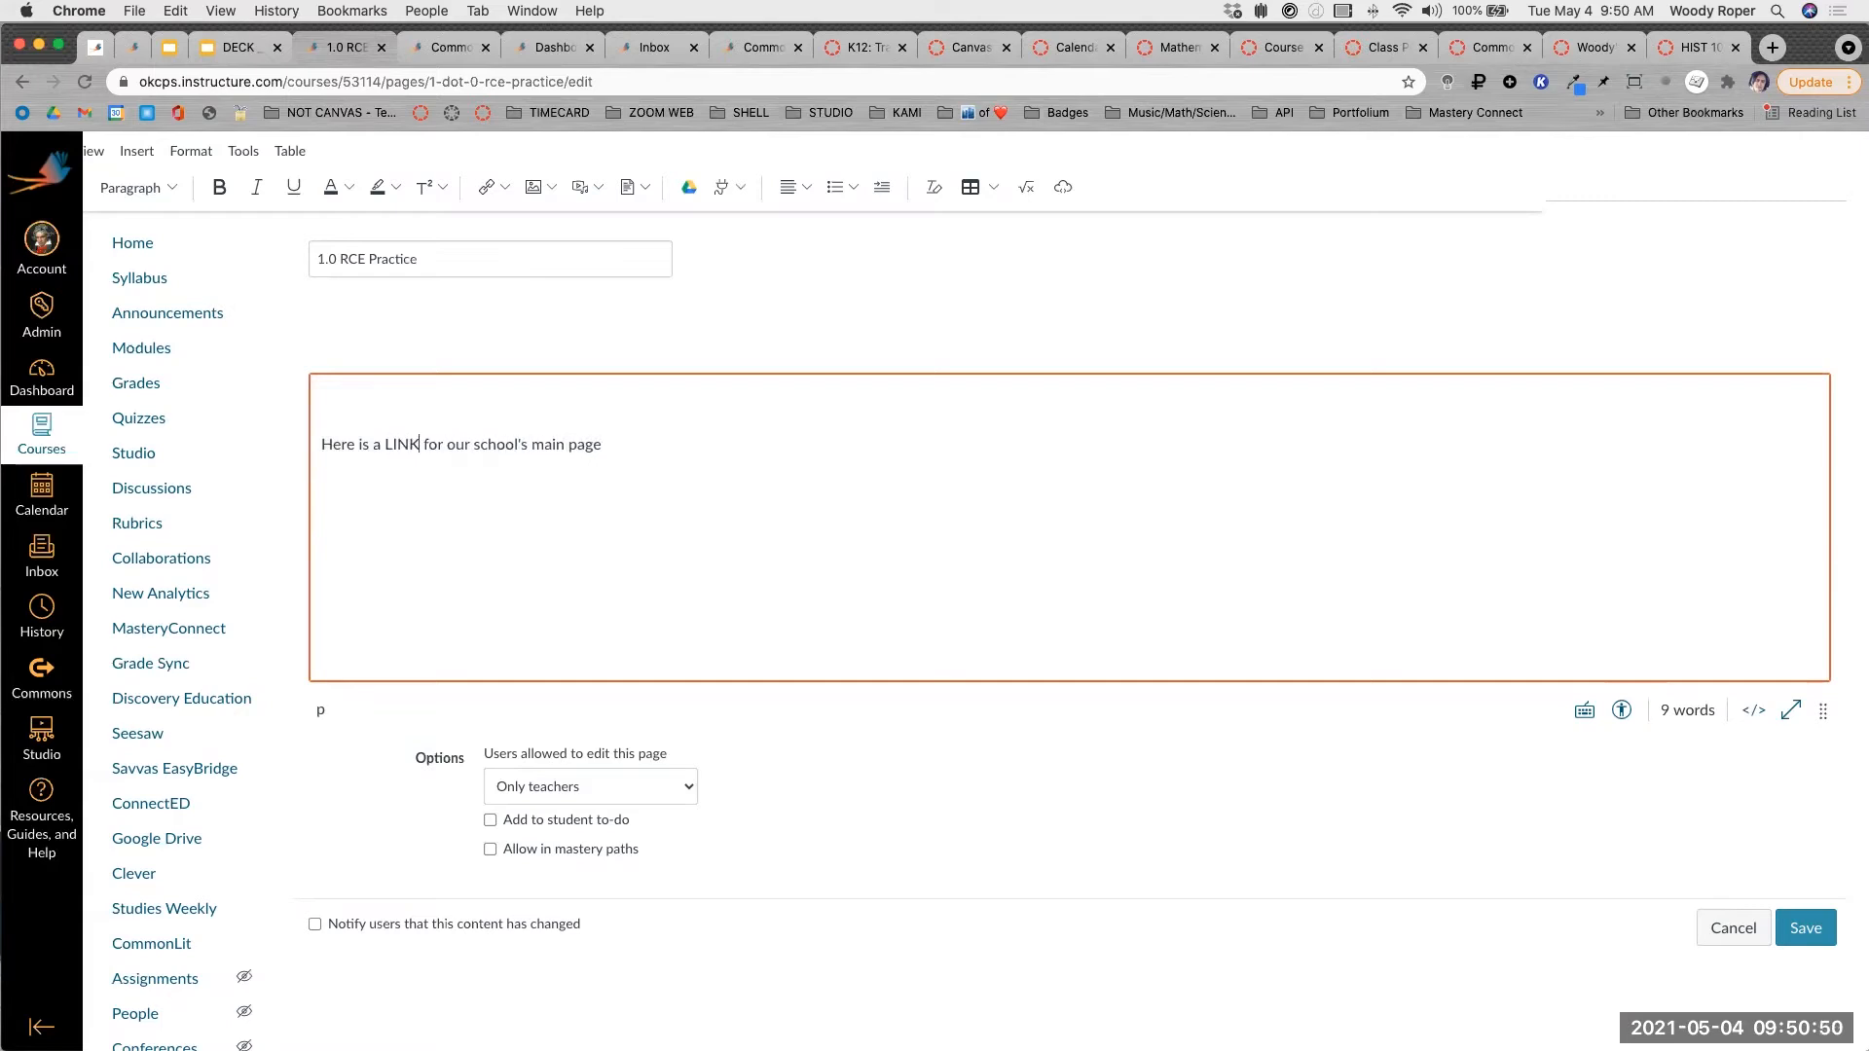
Select the whole sentence "Here is a LINK for our school's main page" and expand the editor to full screen.
double_click(401, 445)
scroll(424, 535, up, 5)
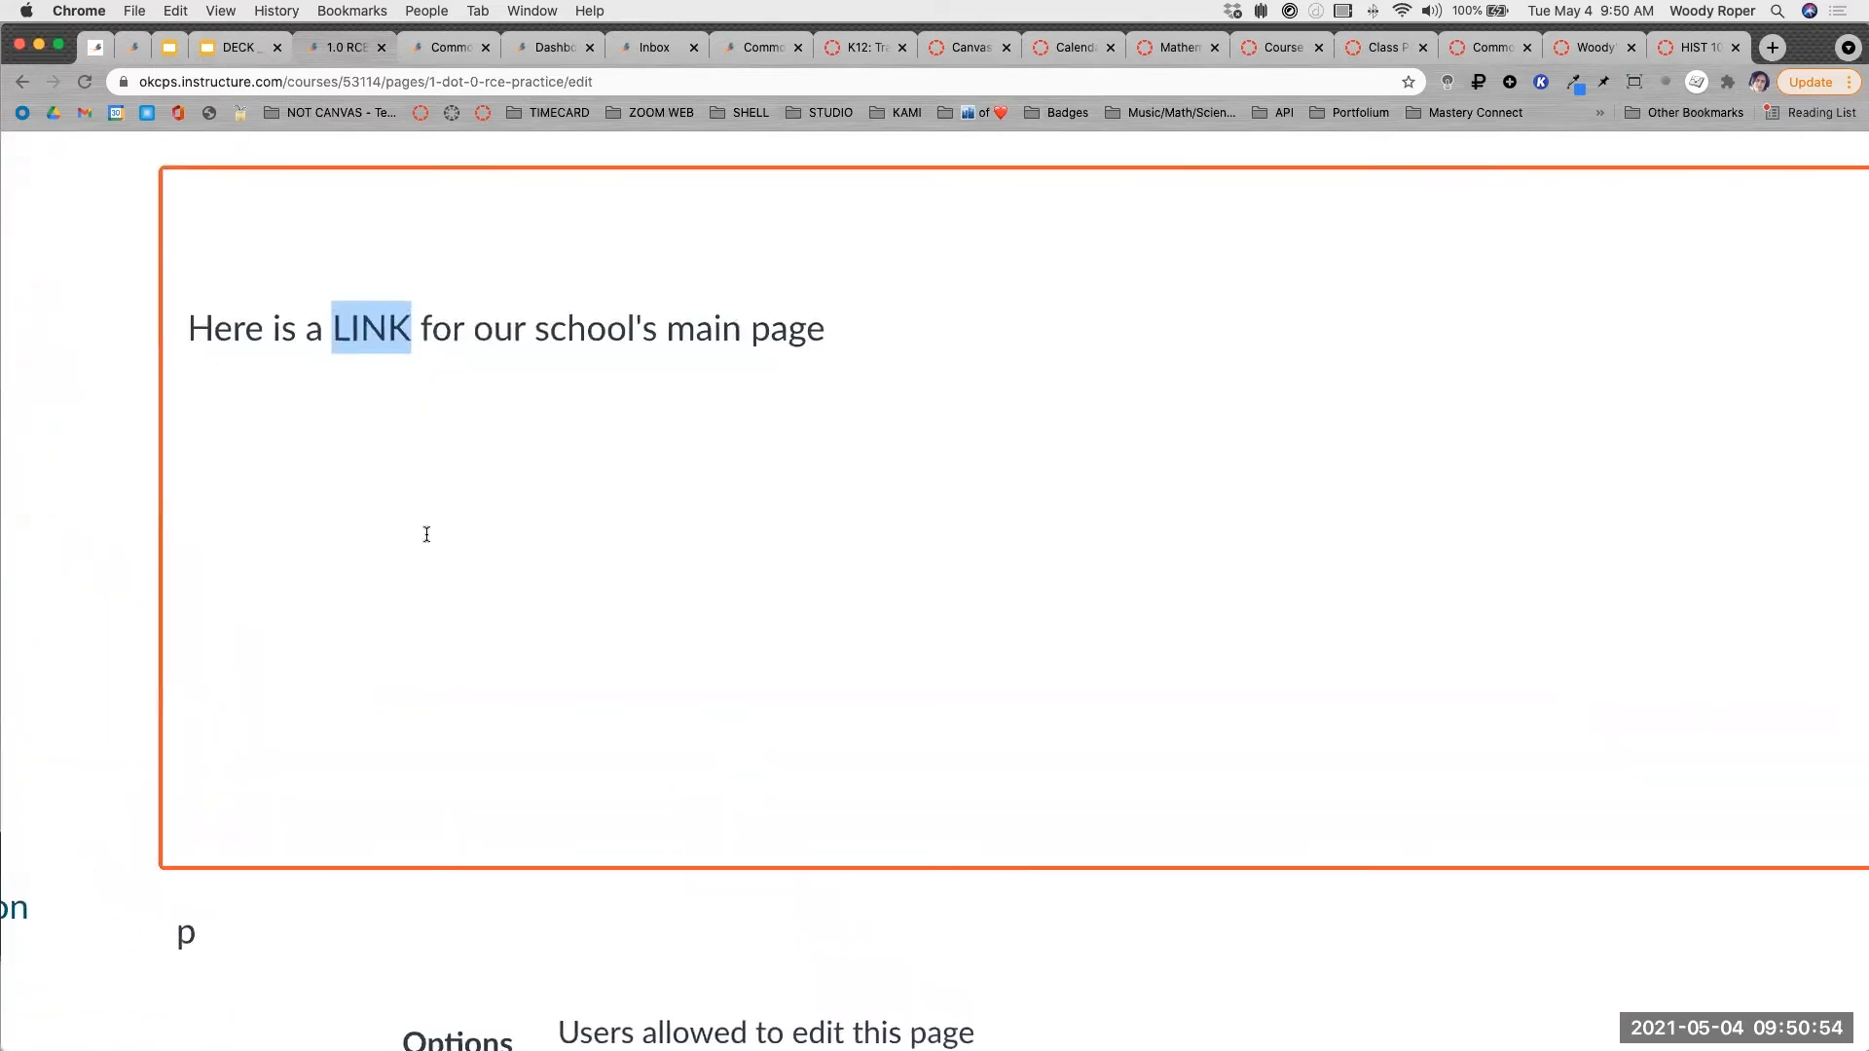
triple_click(494, 328)
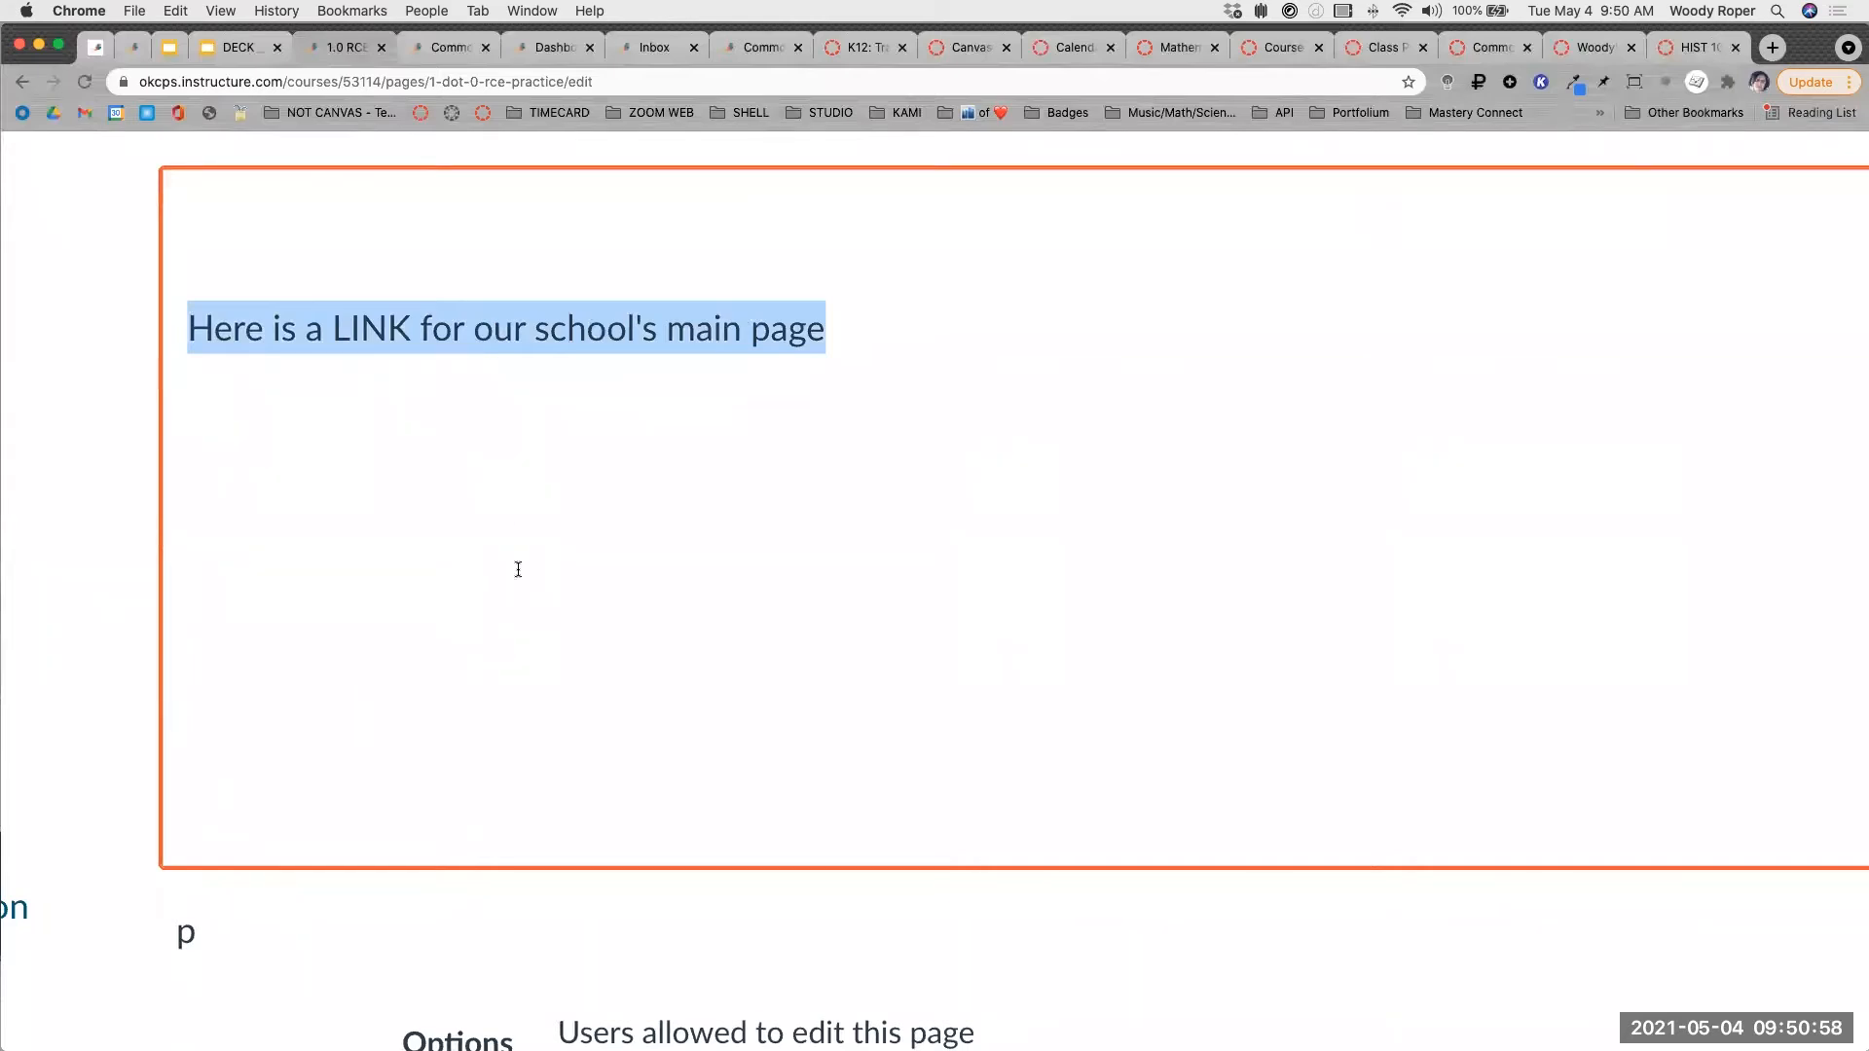
scroll(518, 569, down, 5)
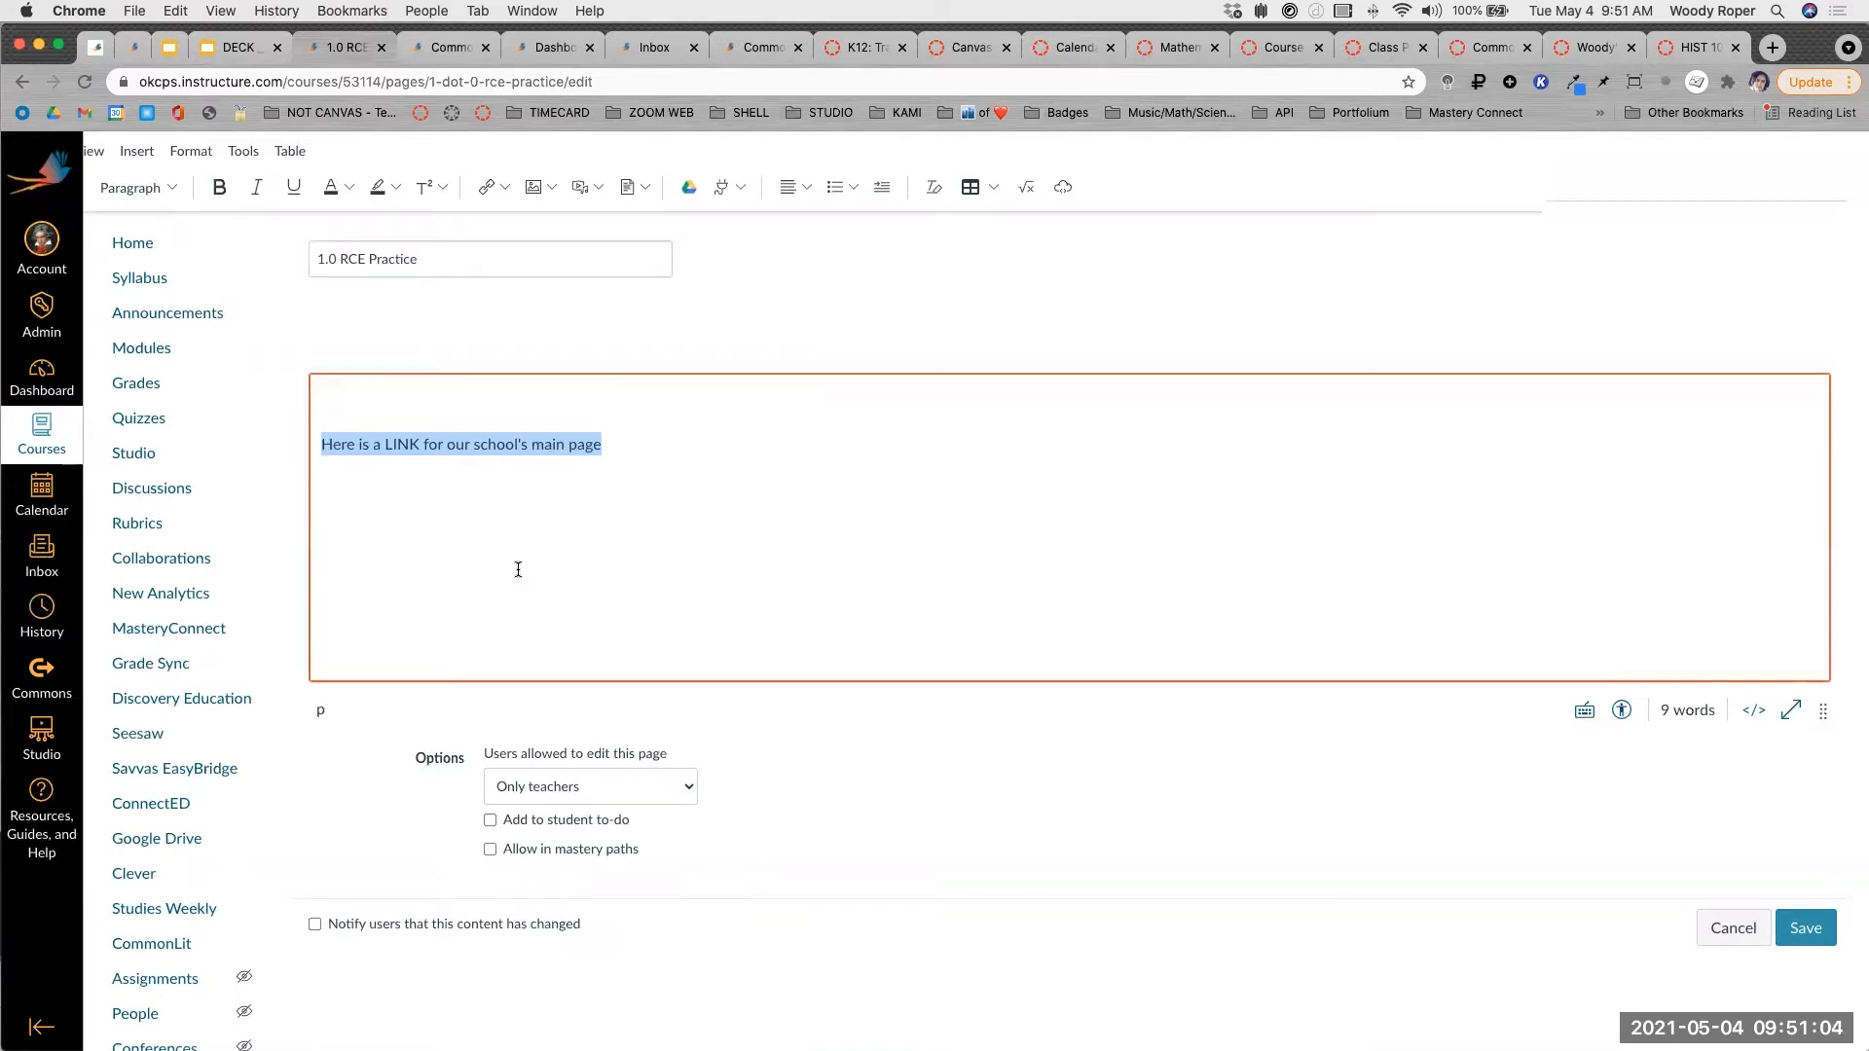
click(1791, 712)
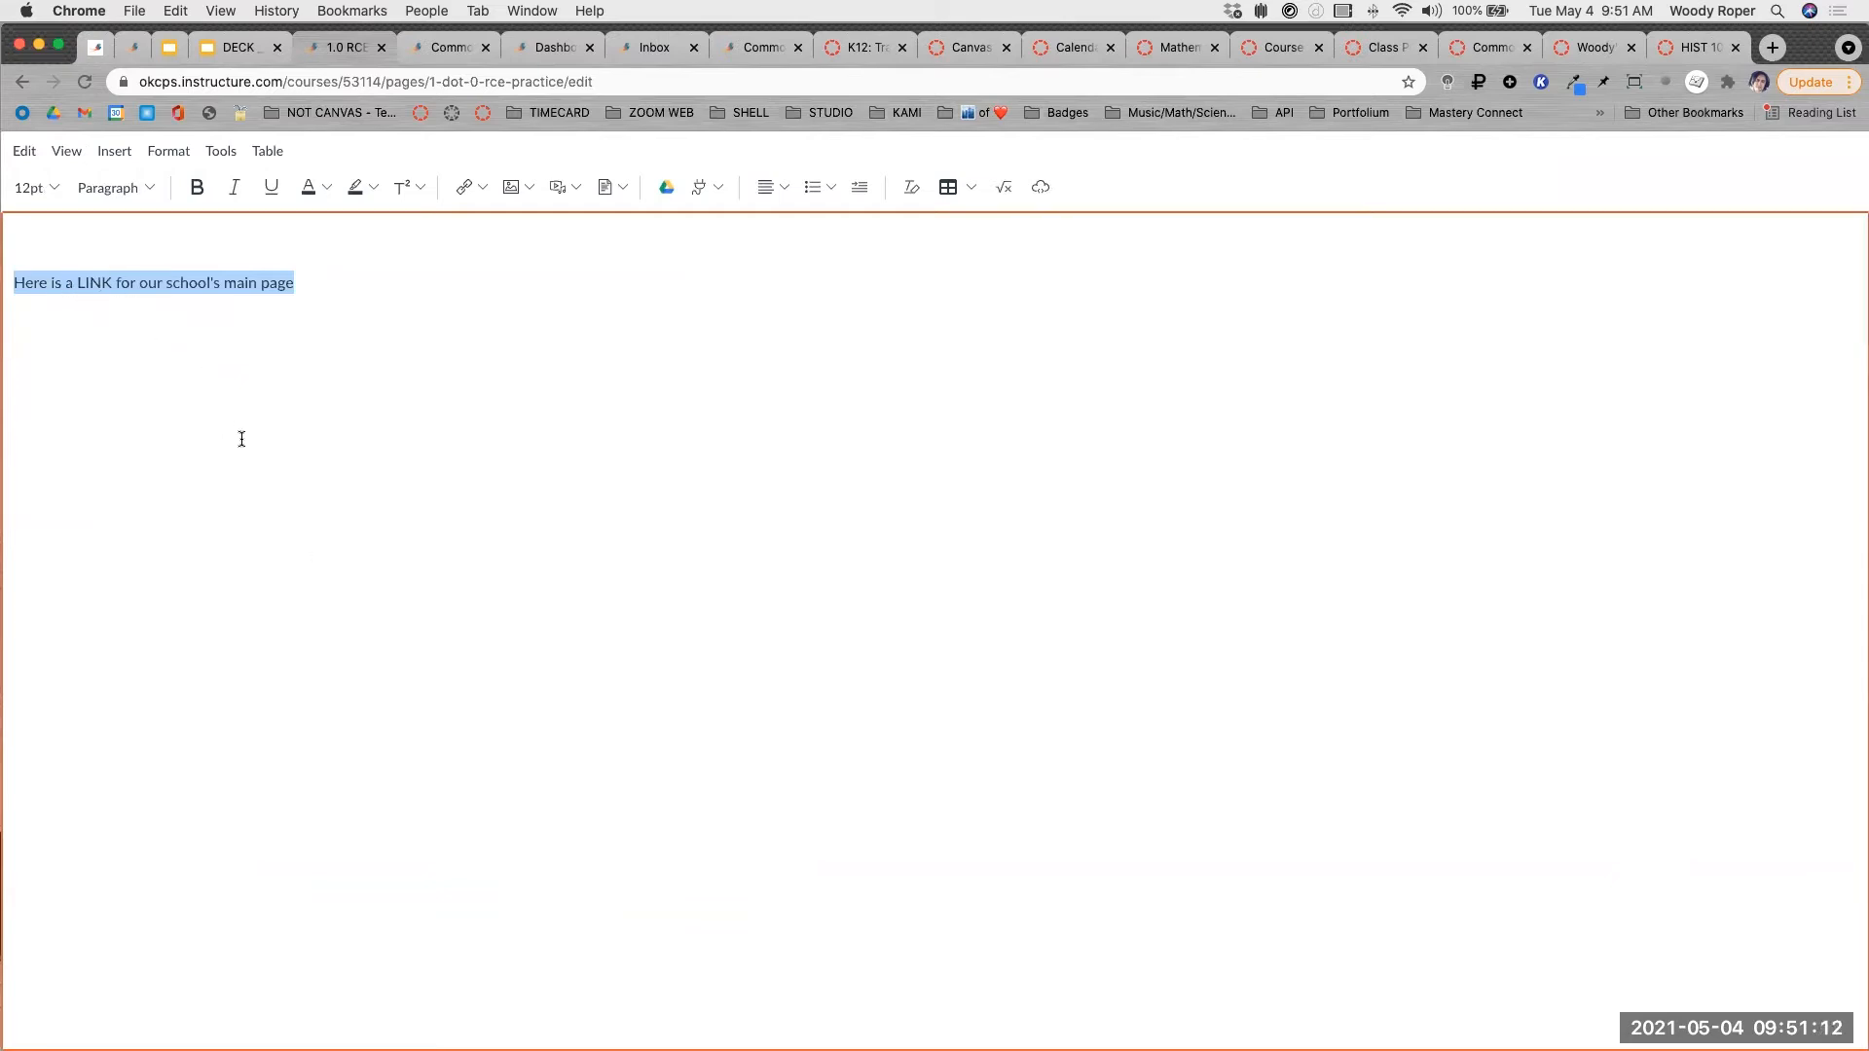
click(128, 158)
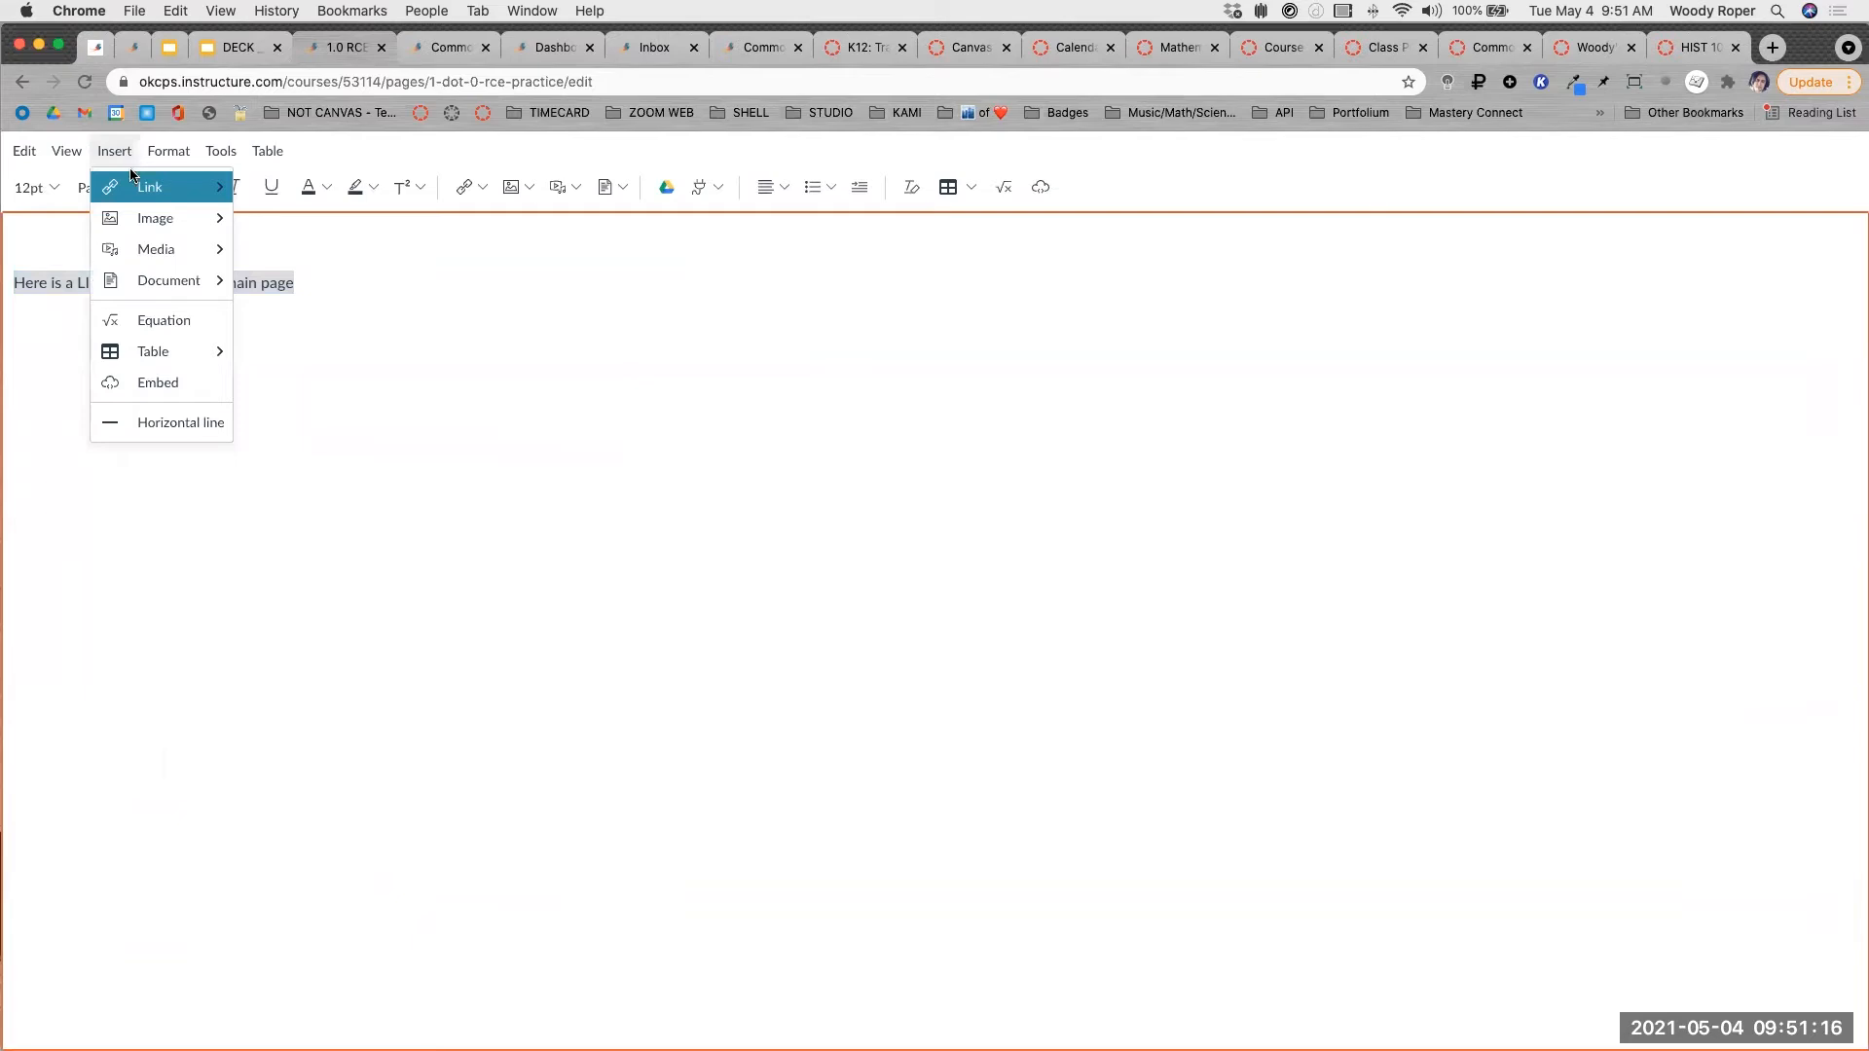
mouse_move(135, 191)
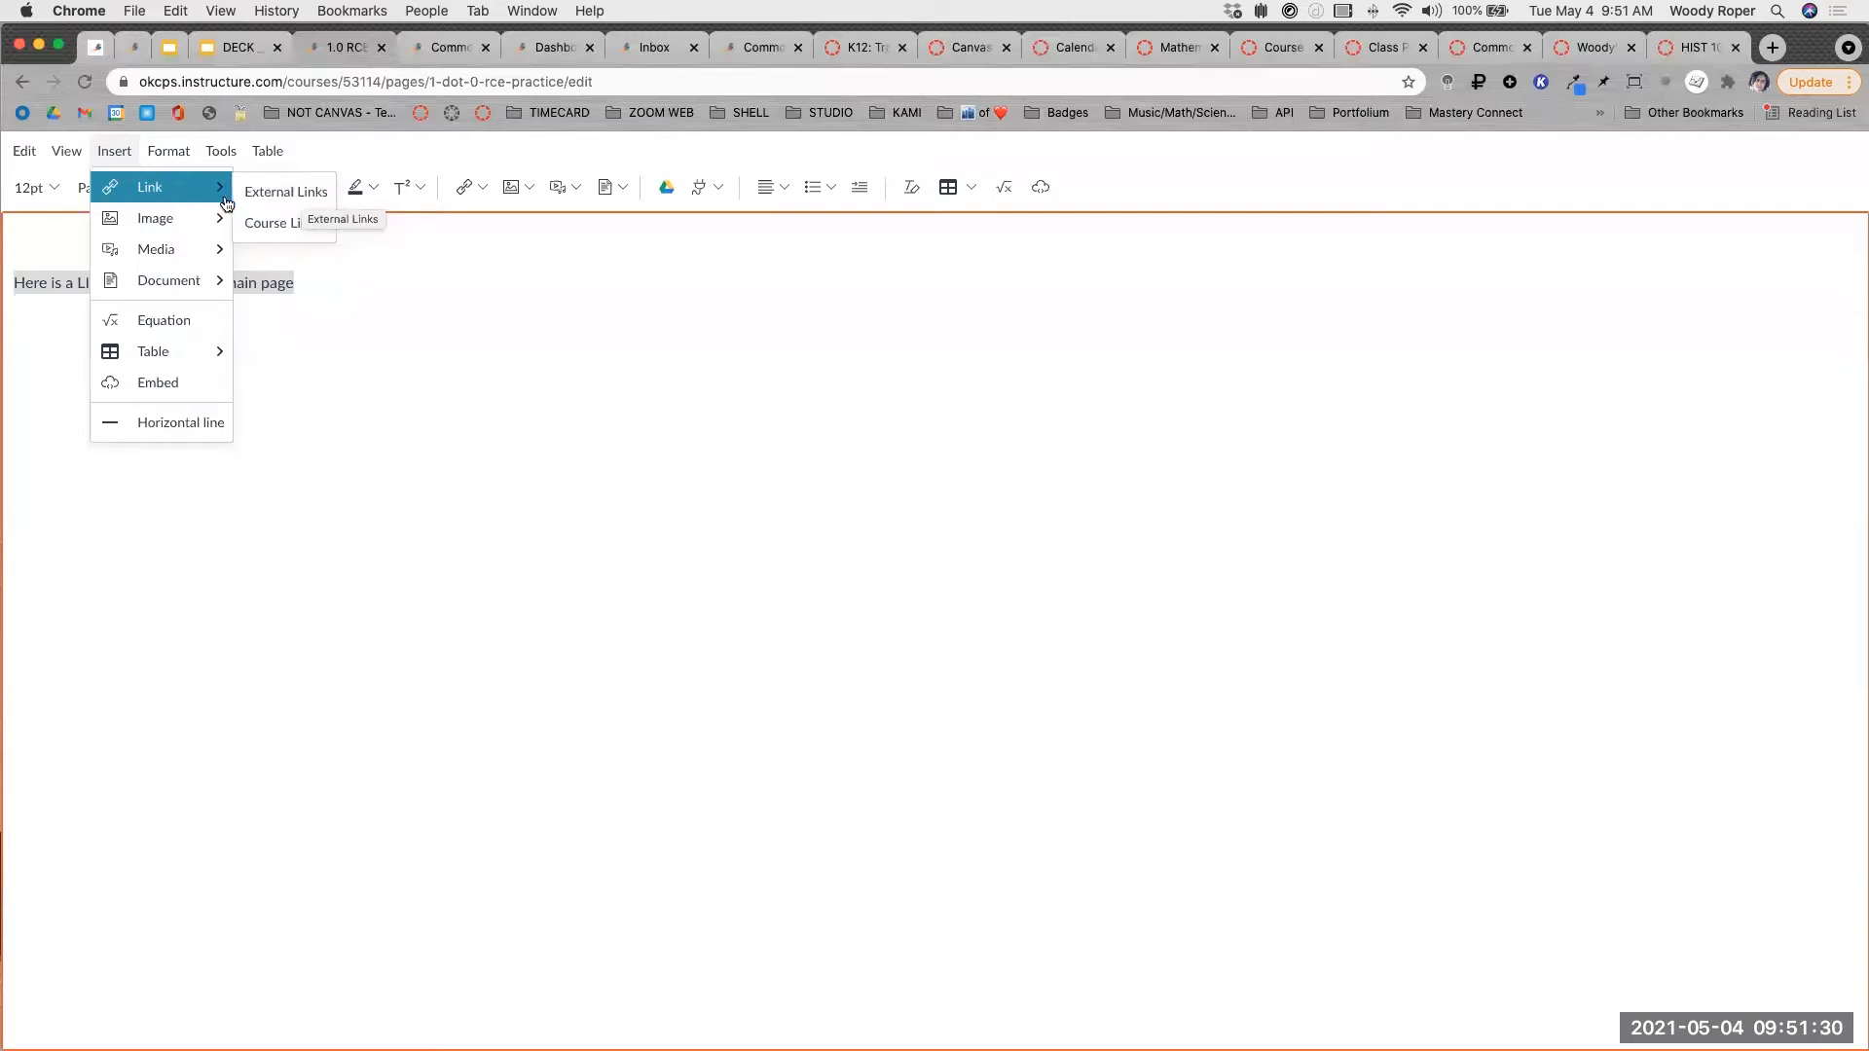
click(297, 197)
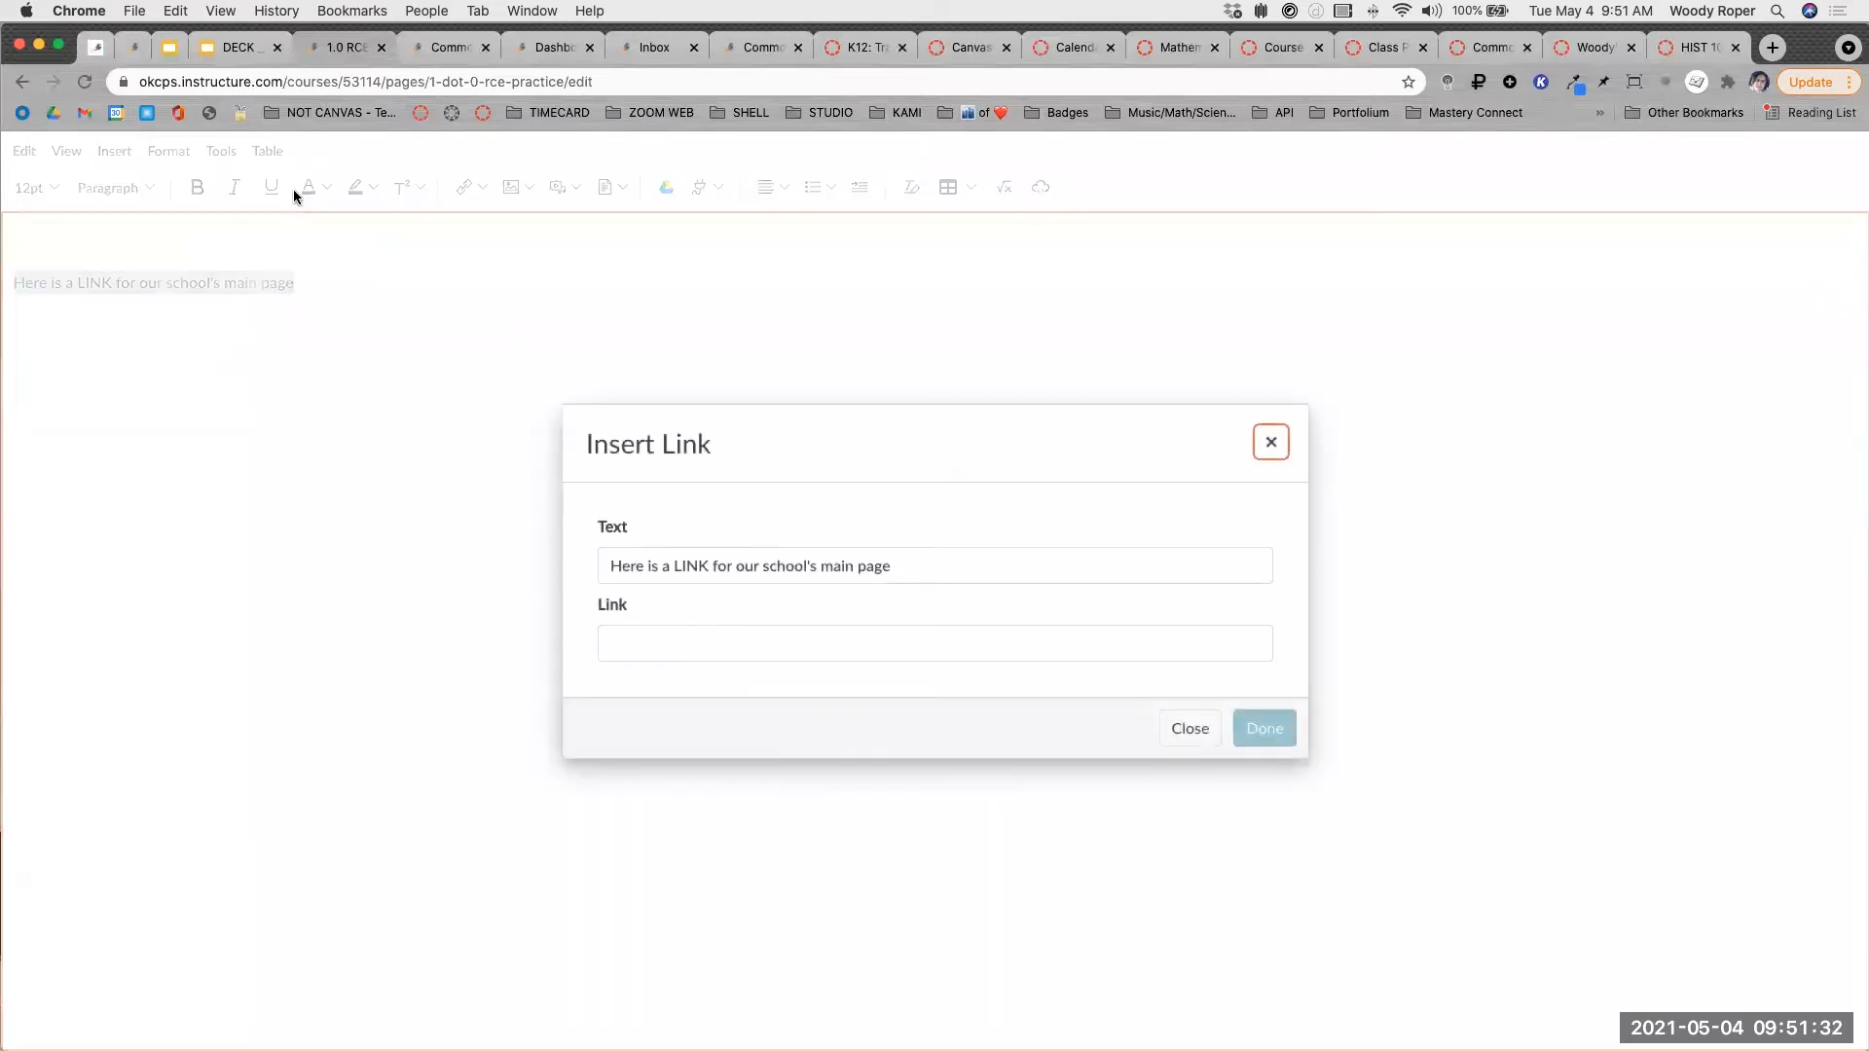
click(712, 630)
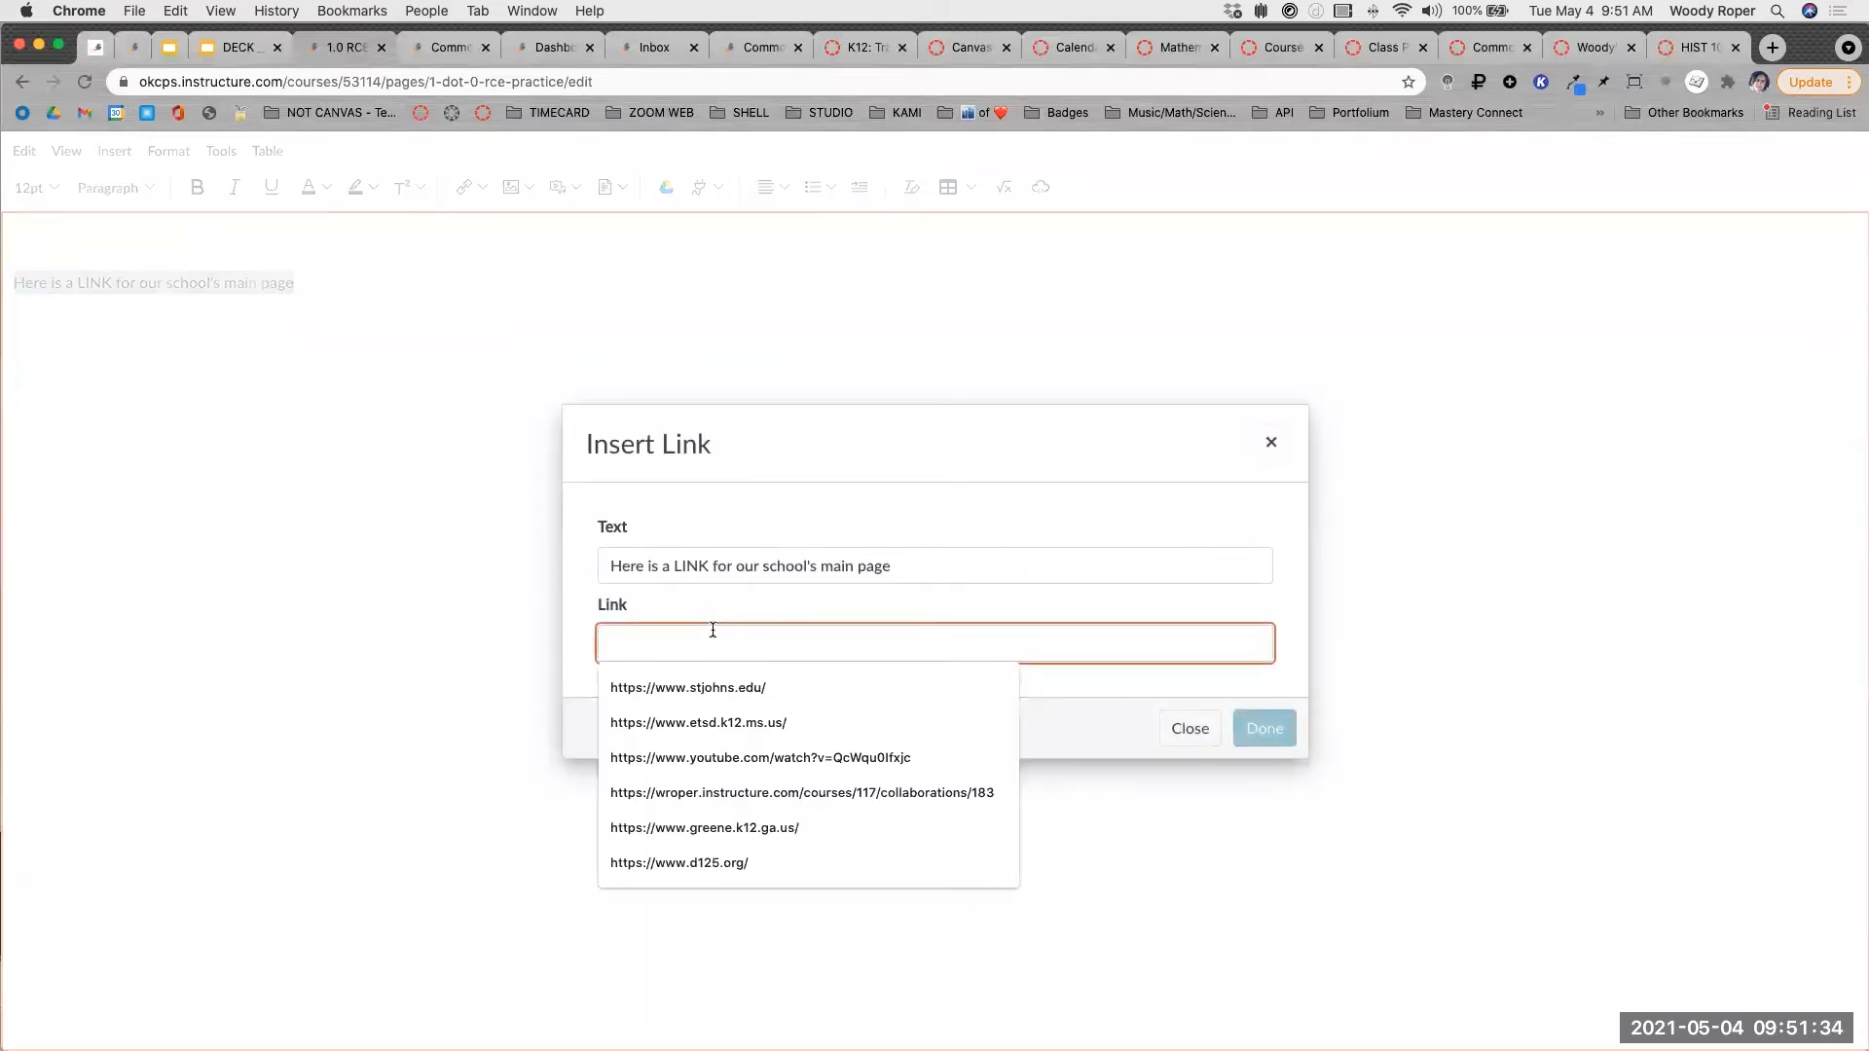
key(super+v)
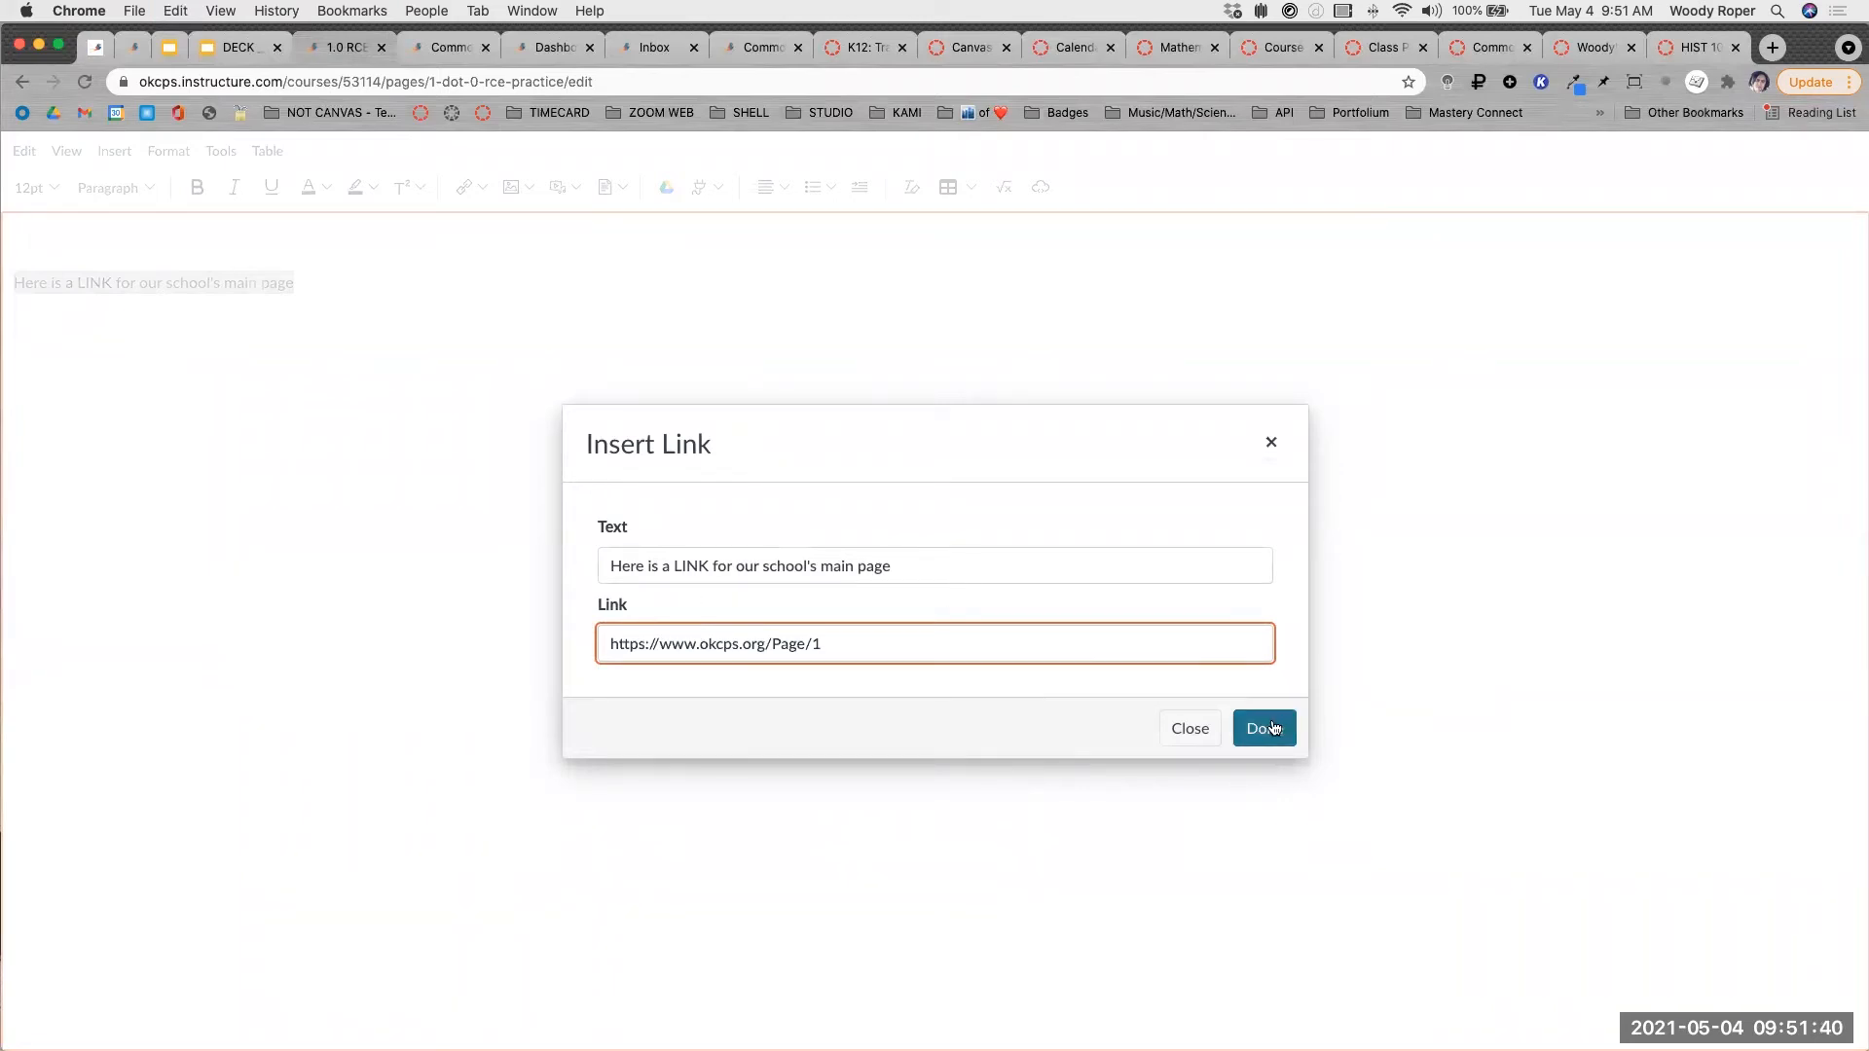
click(1272, 728)
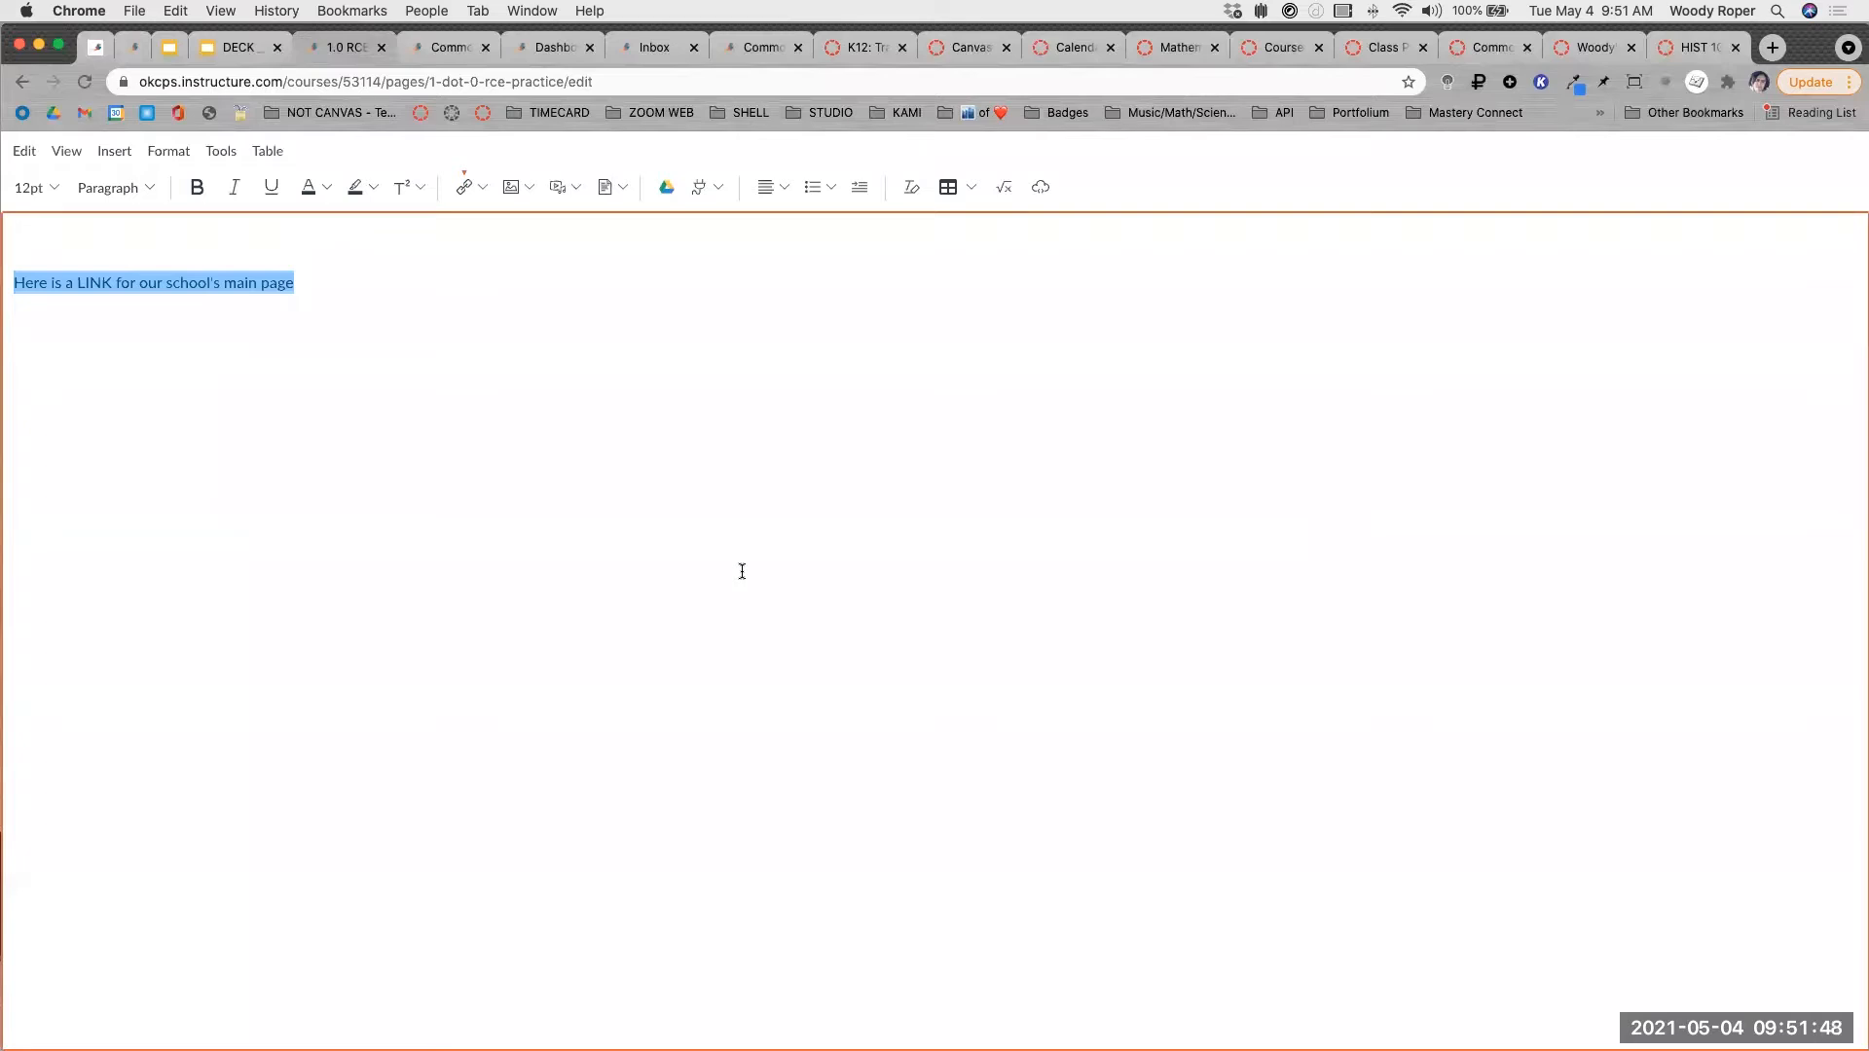
Leave the full-screen editor and save the "1.0 RCE Practice" page.
click(221, 429)
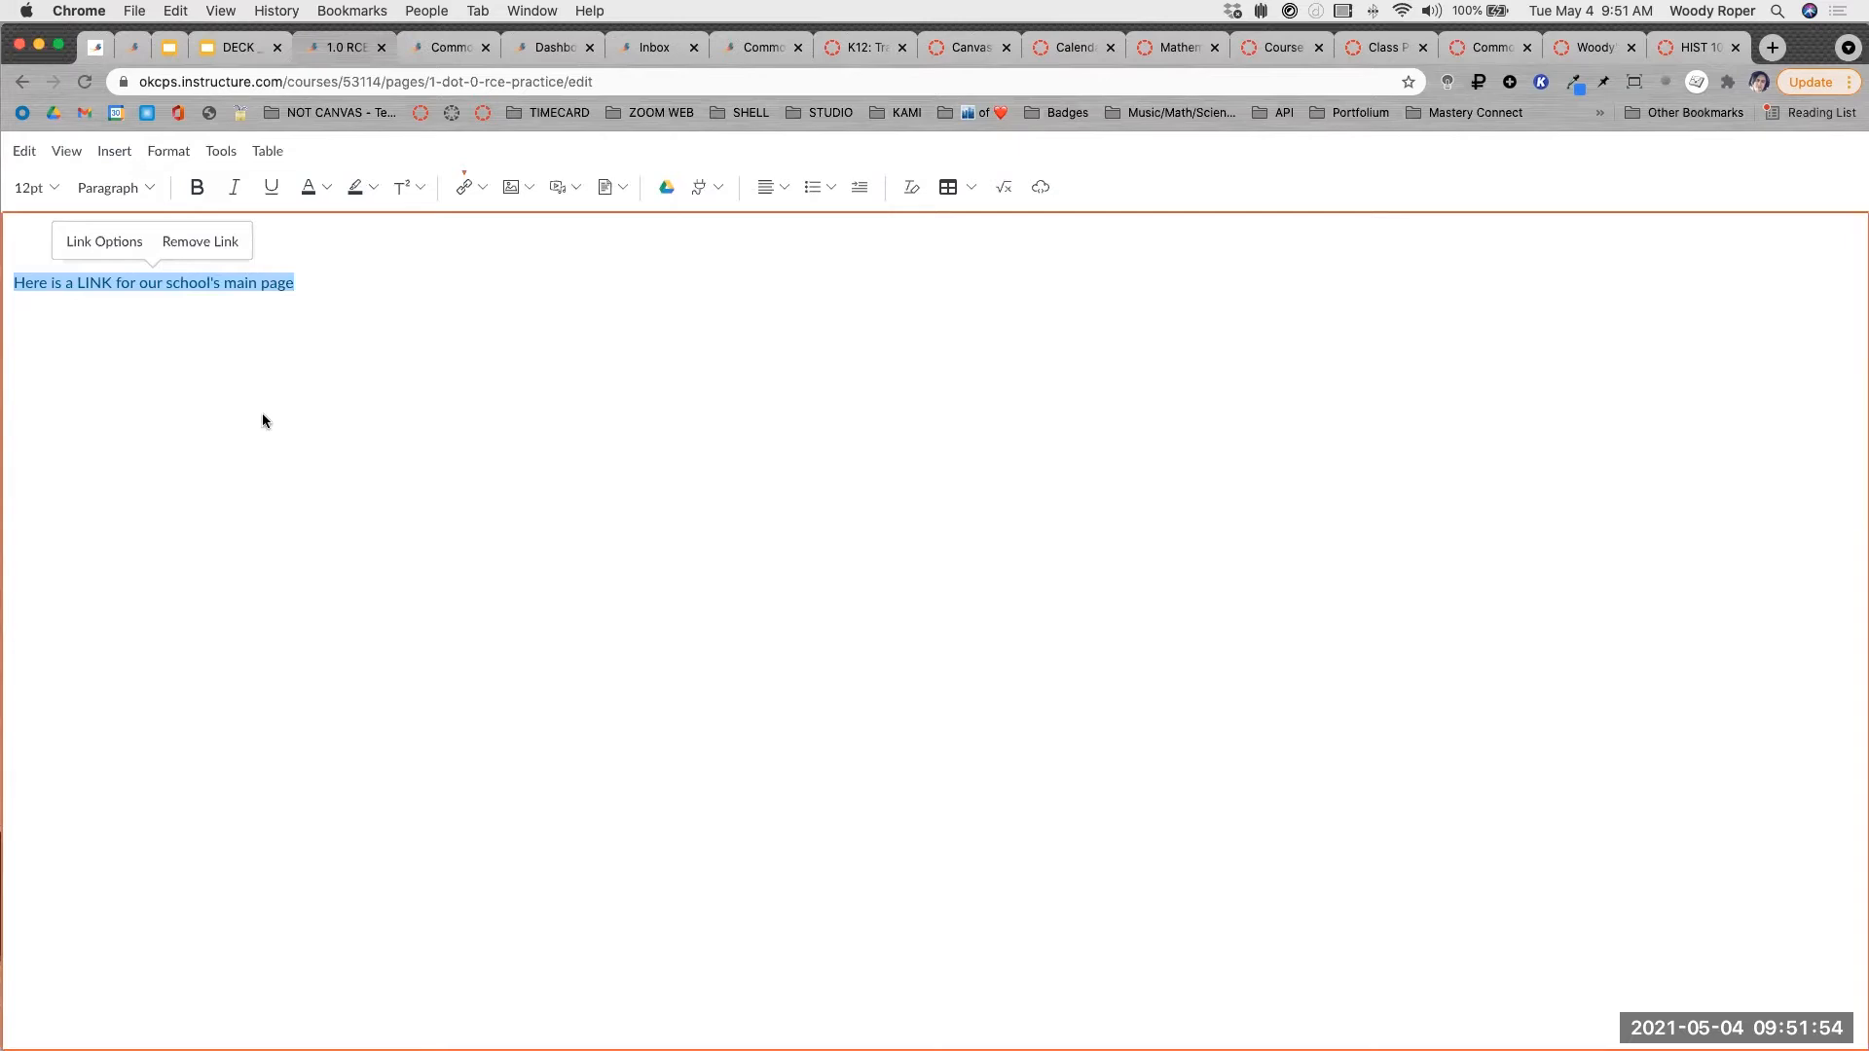
key(Escape)
click(1805, 932)
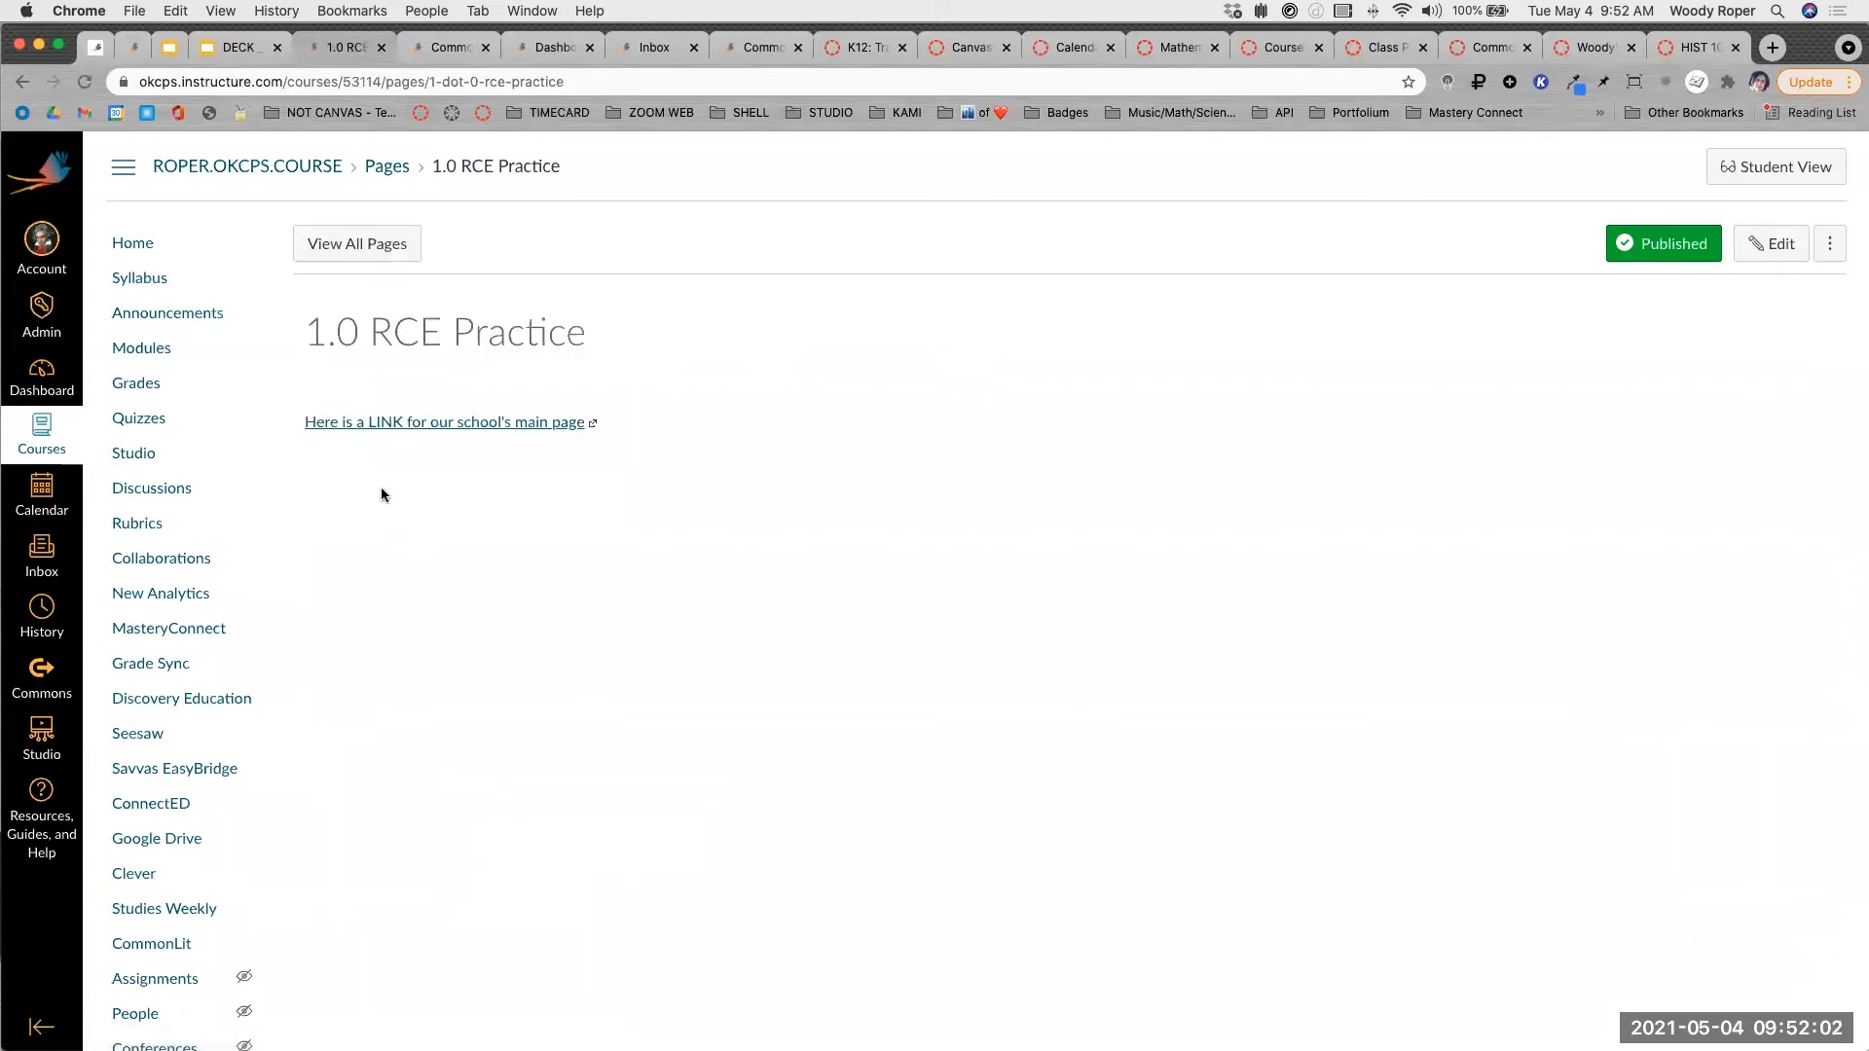
Test the link on the saved page, compare the opened school site with the Canvas page, and return to the page.
click(382, 420)
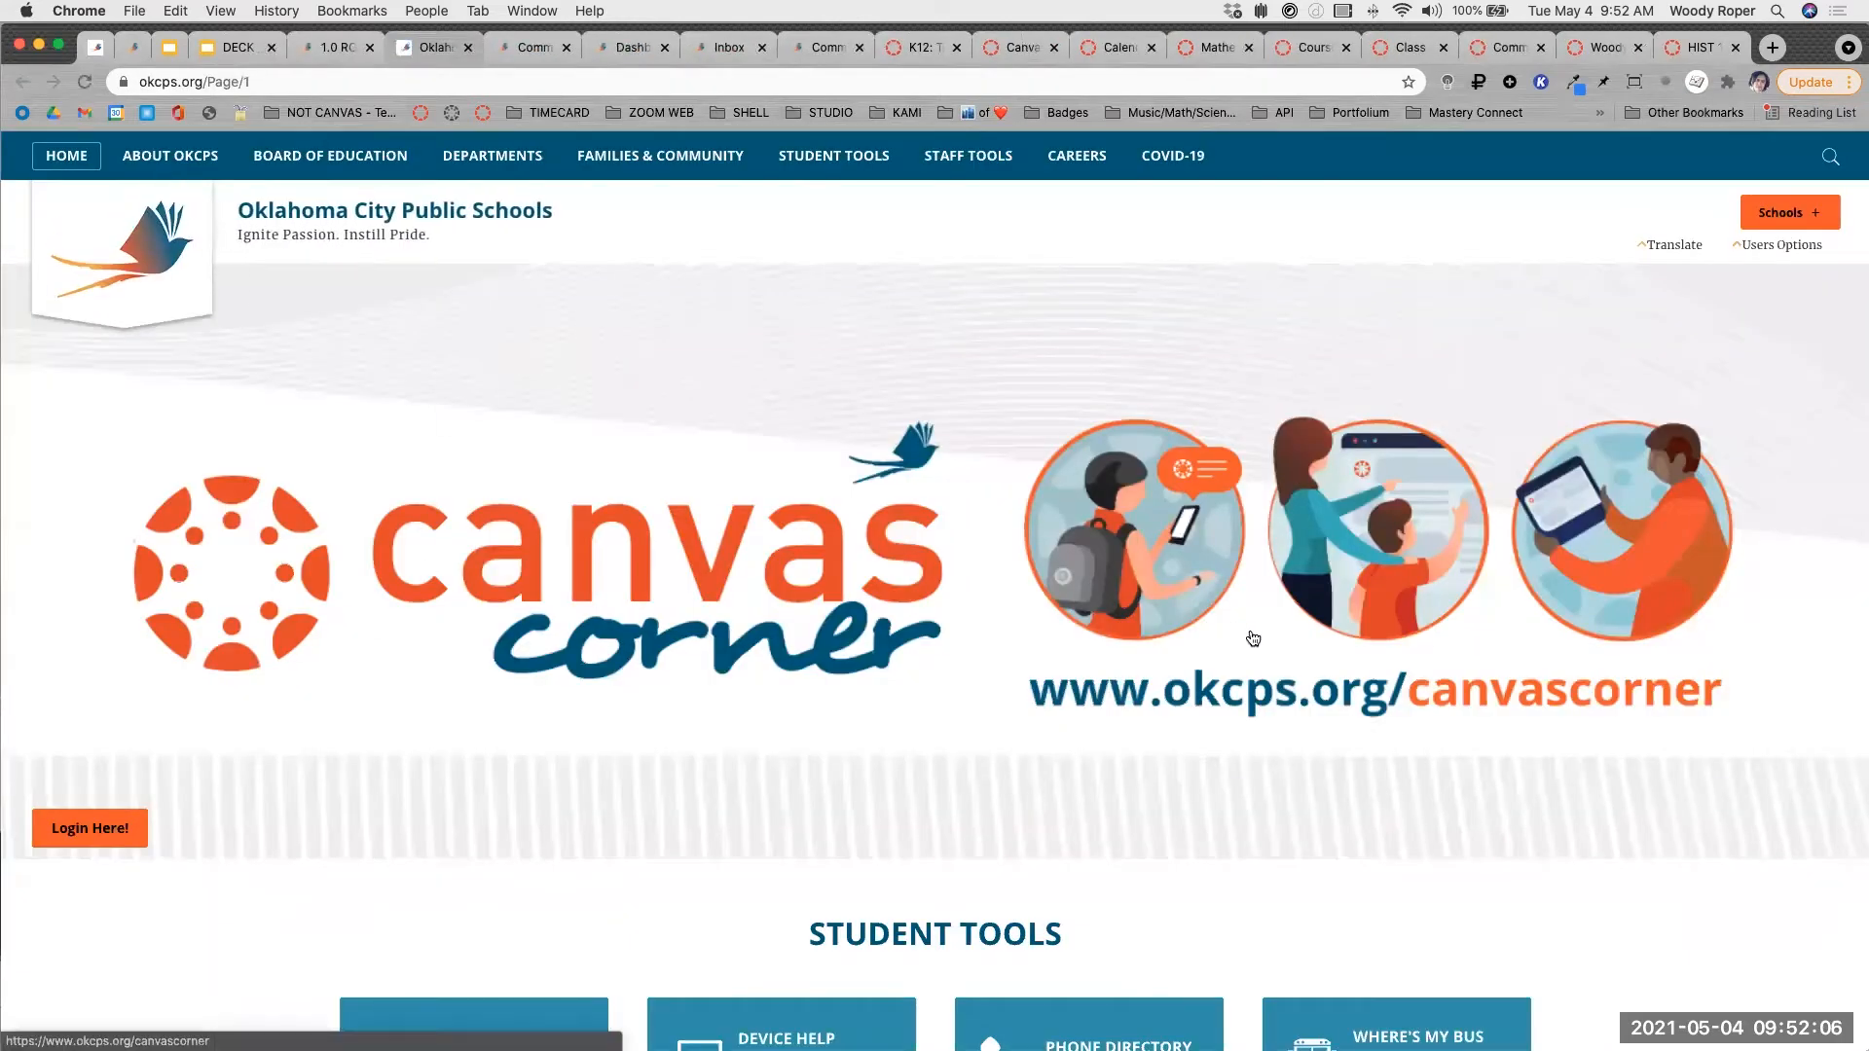
click(340, 56)
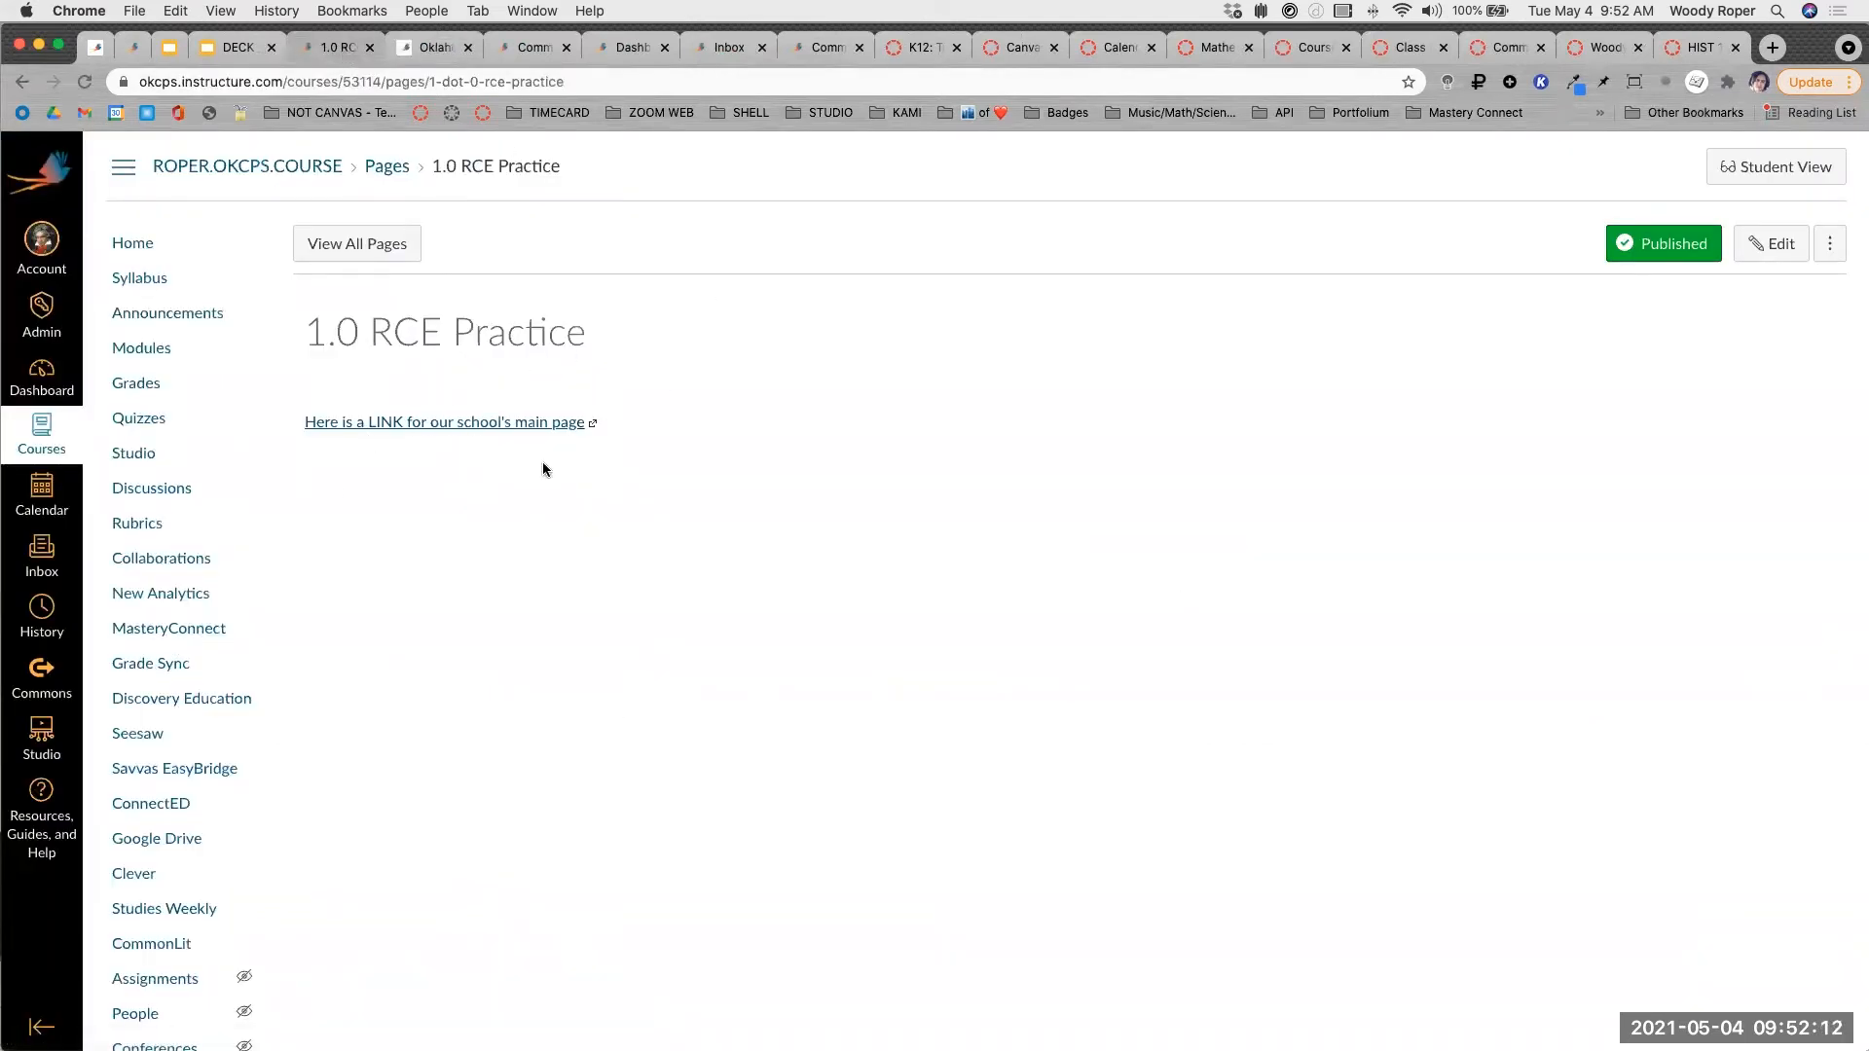
click(416, 47)
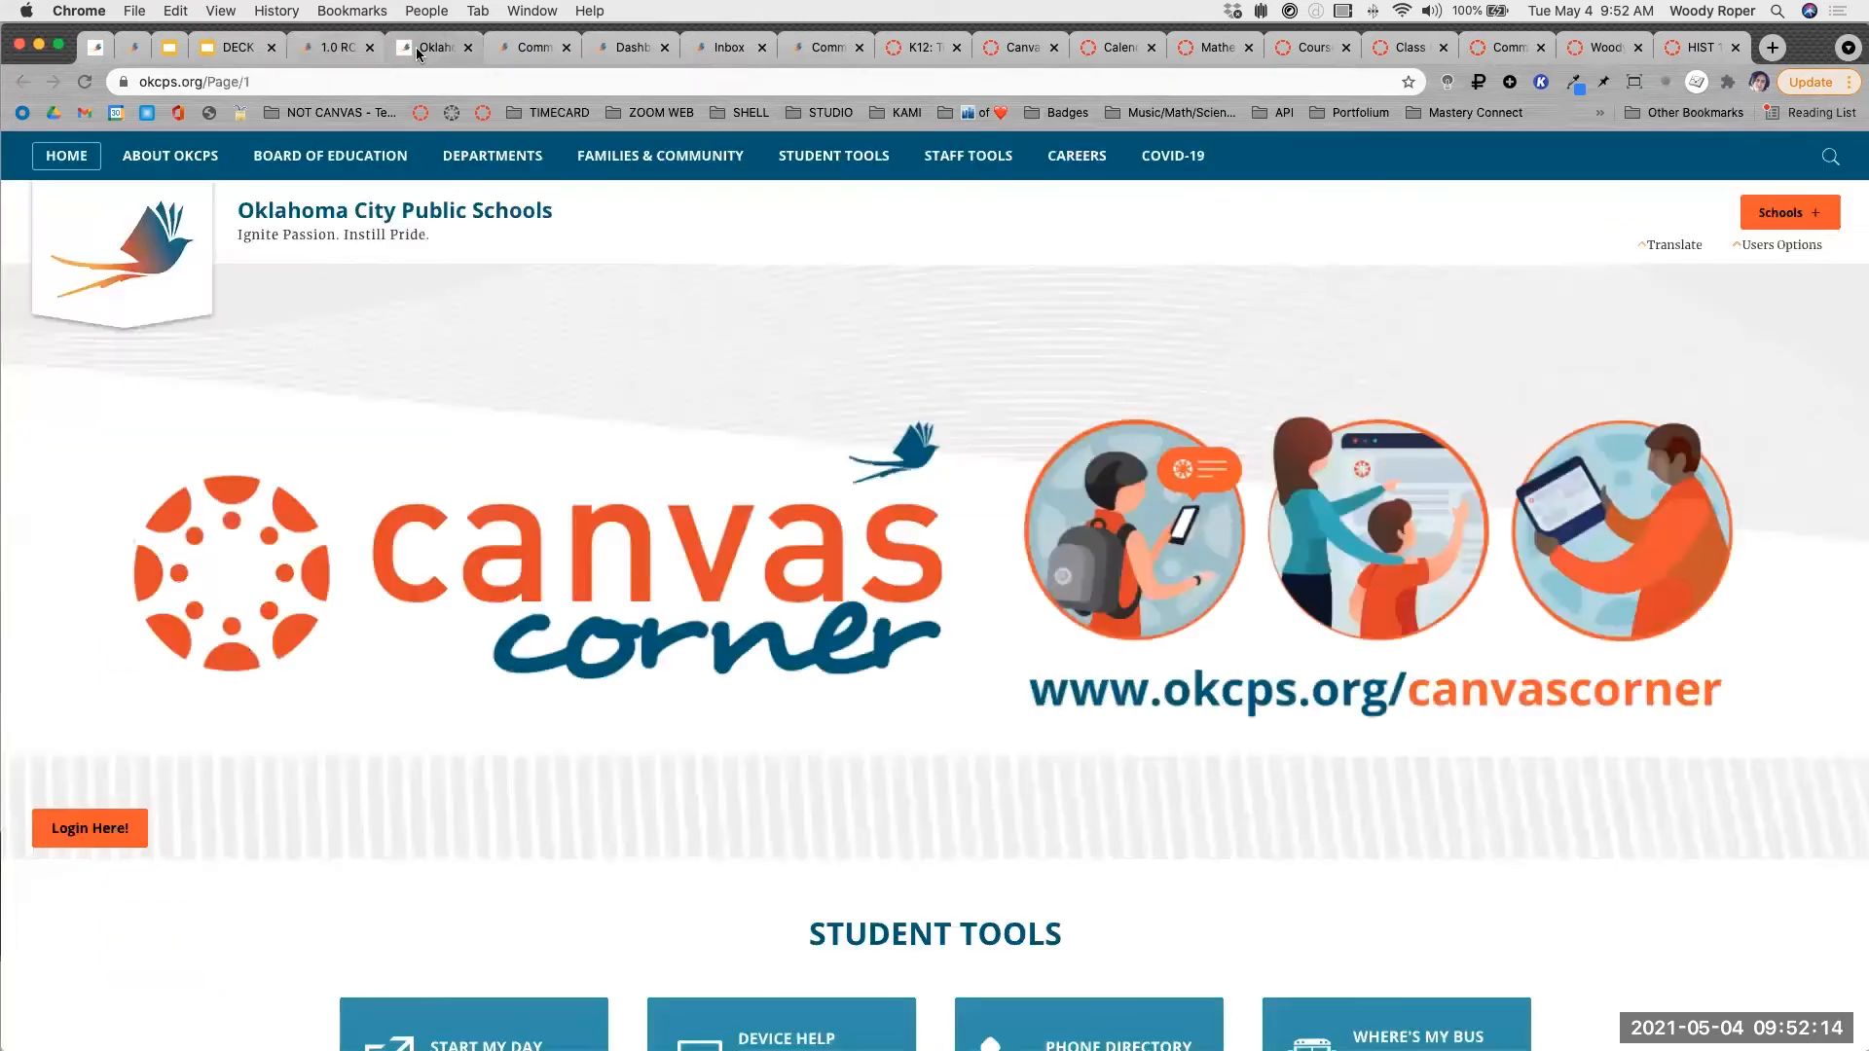
click(351, 46)
click(446, 46)
click(309, 57)
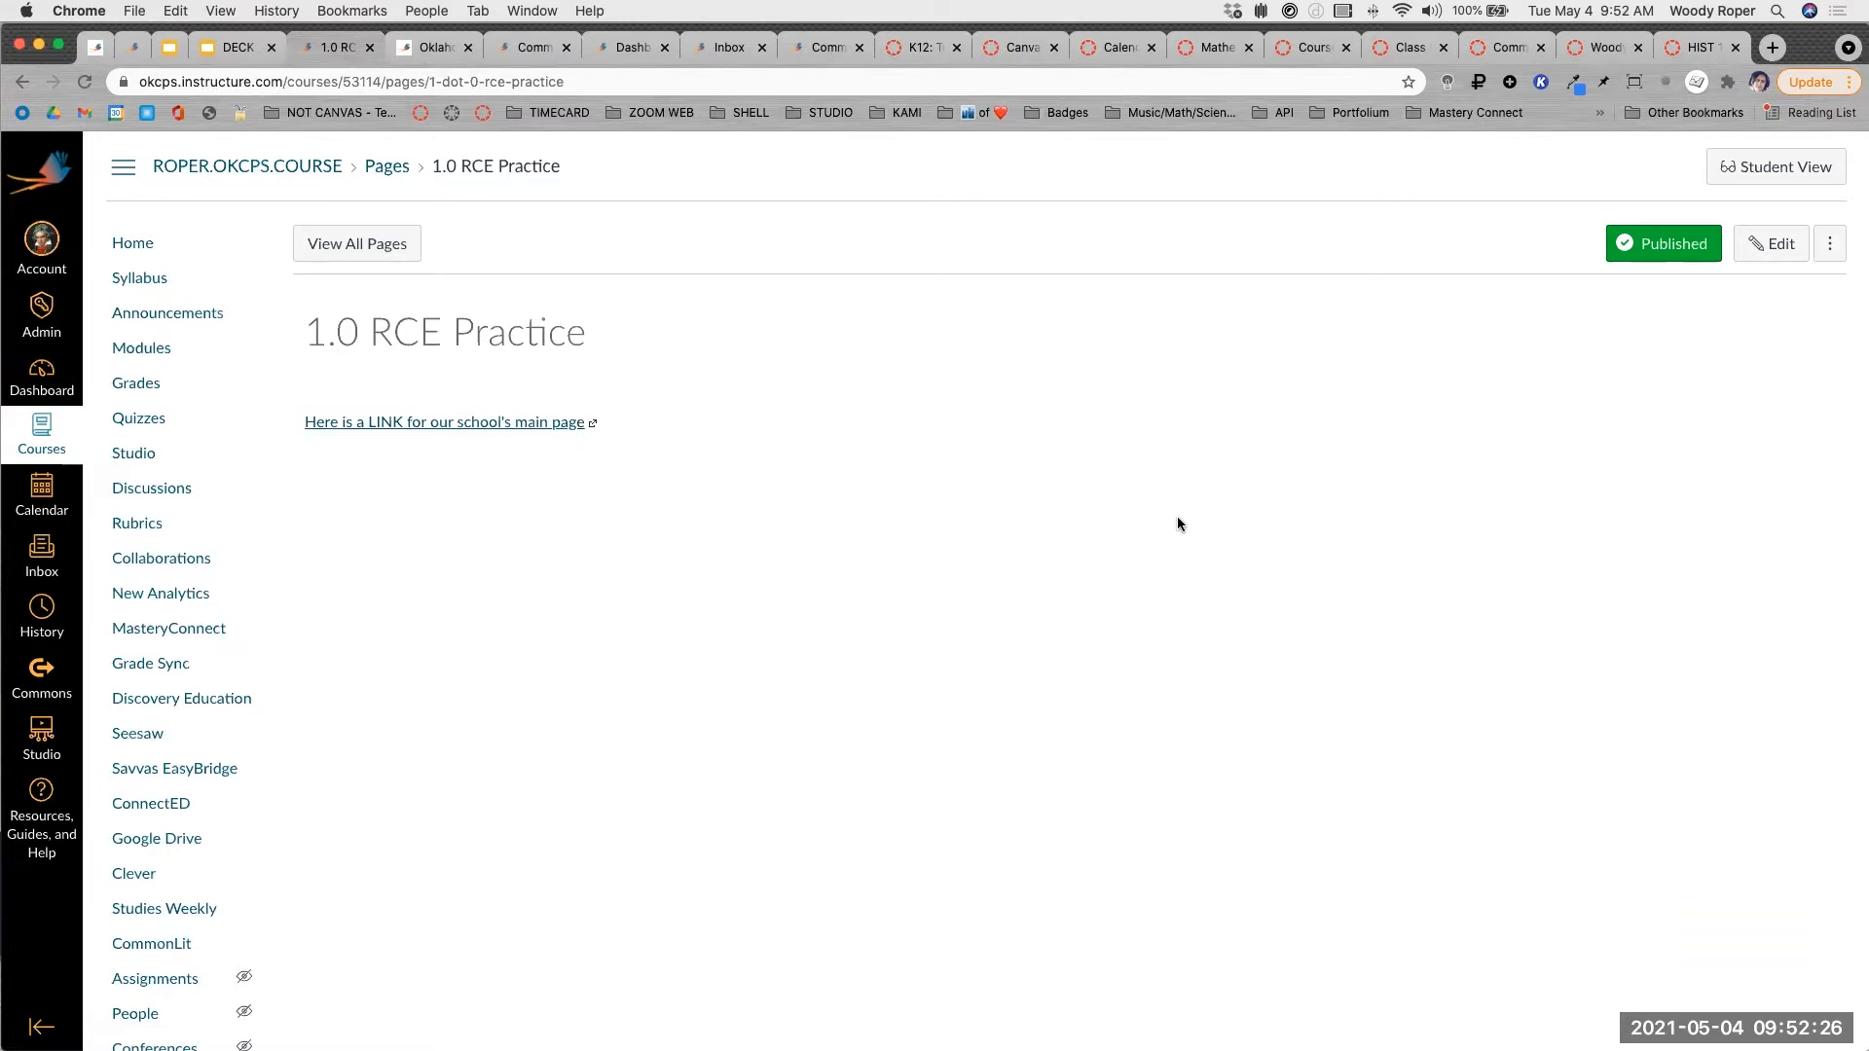
Reopen the "1.0 RCE Practice" page for editing and add an empty line below the linked sentence.
click(1767, 252)
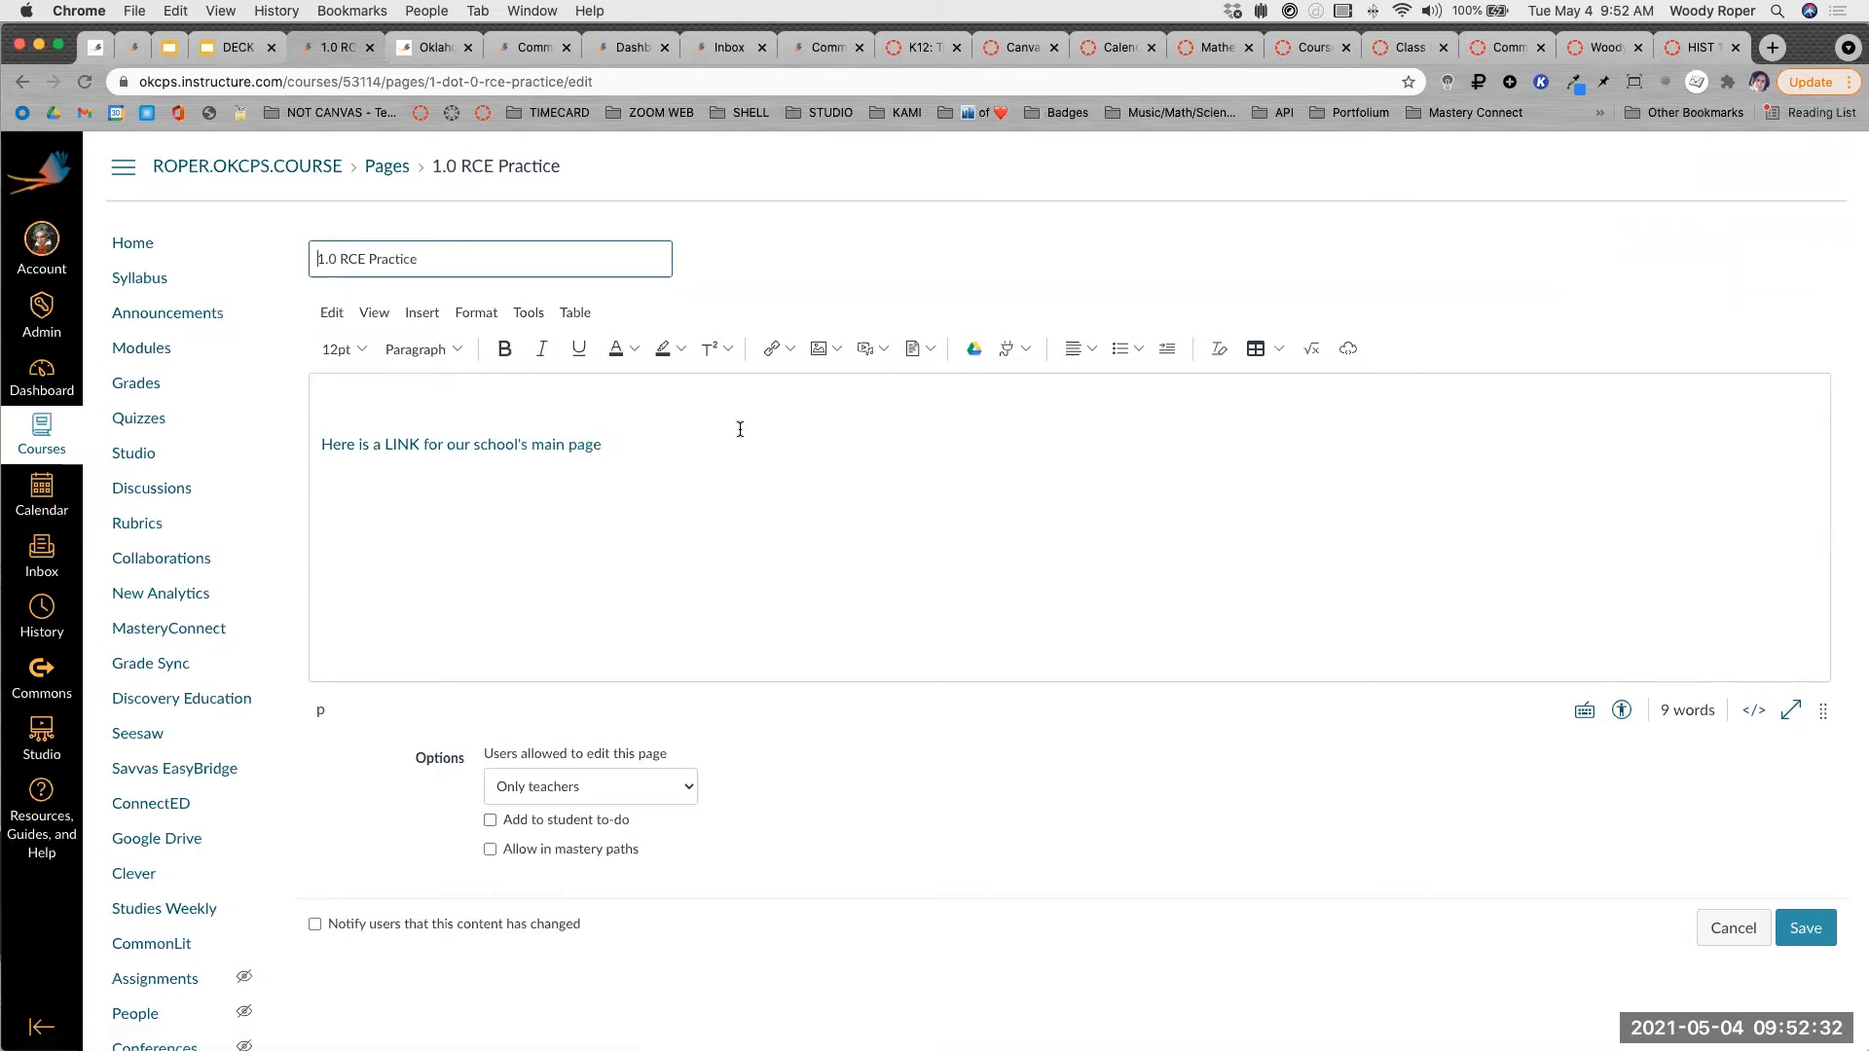
drag(322, 444, 388, 534)
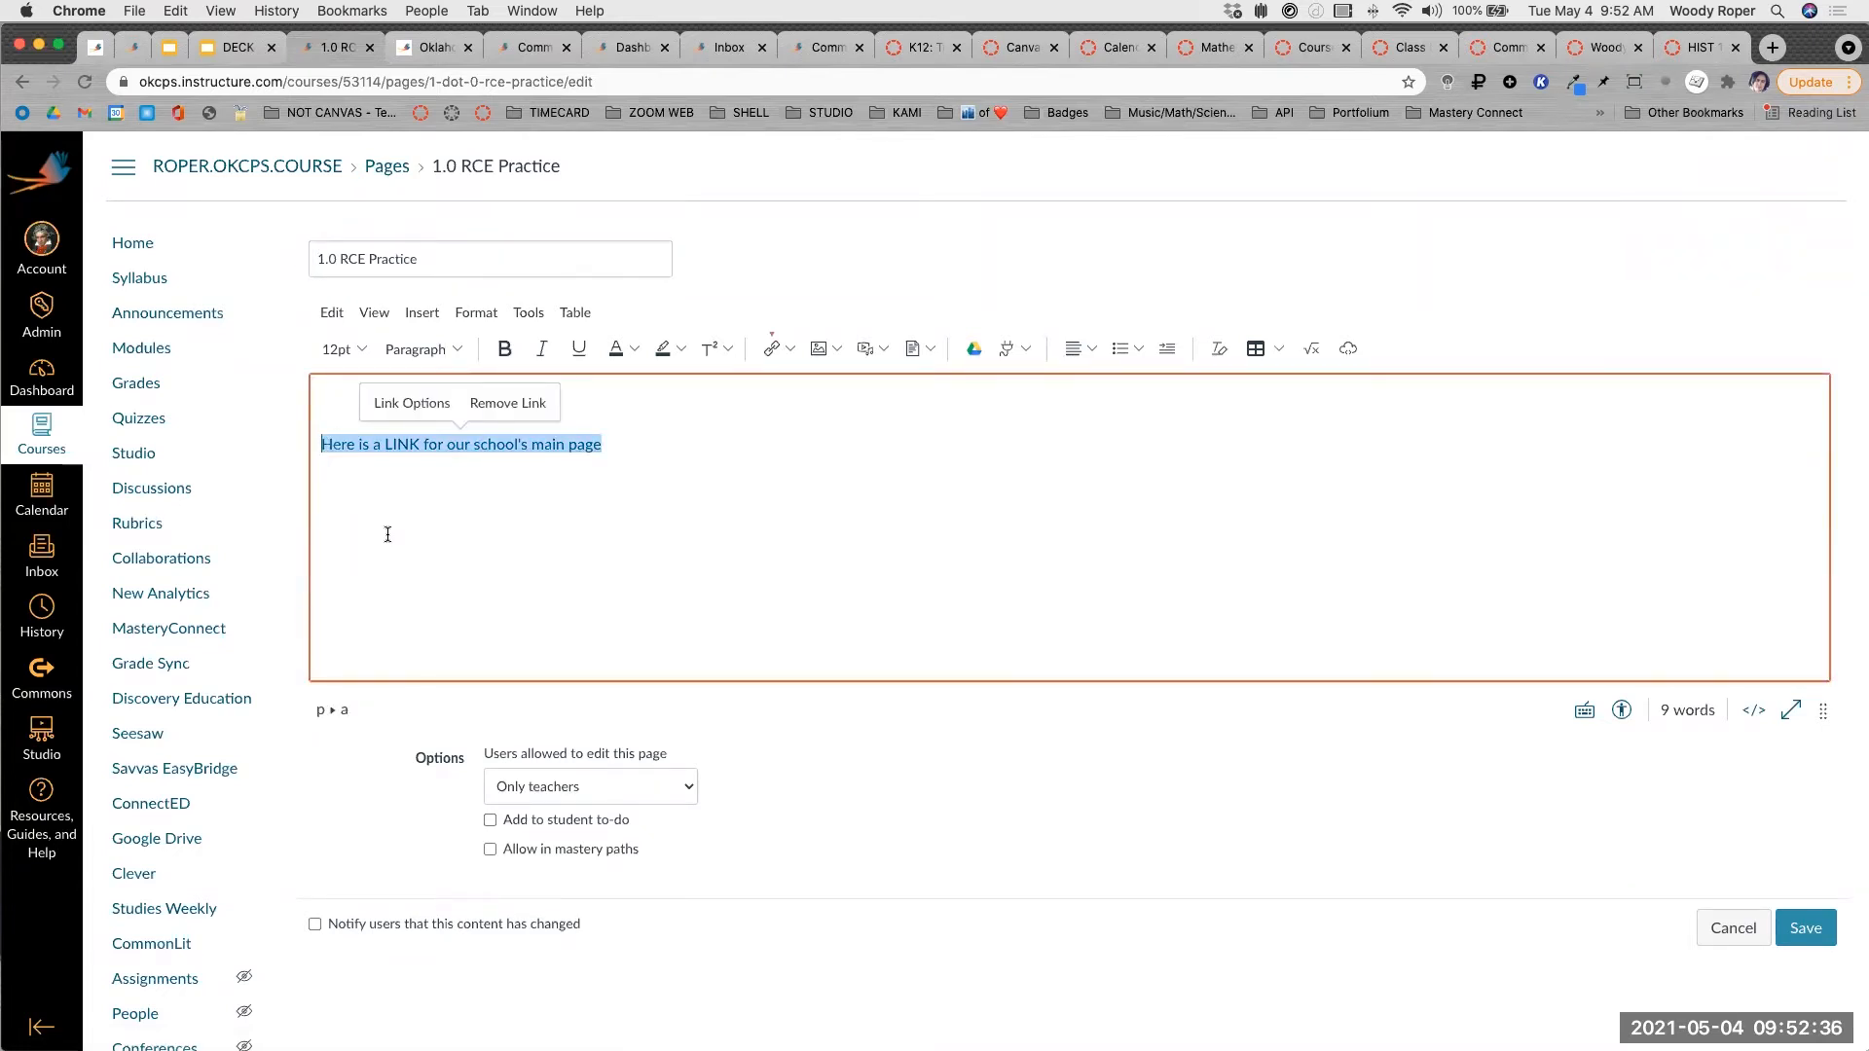
scroll(388, 534, up, 5)
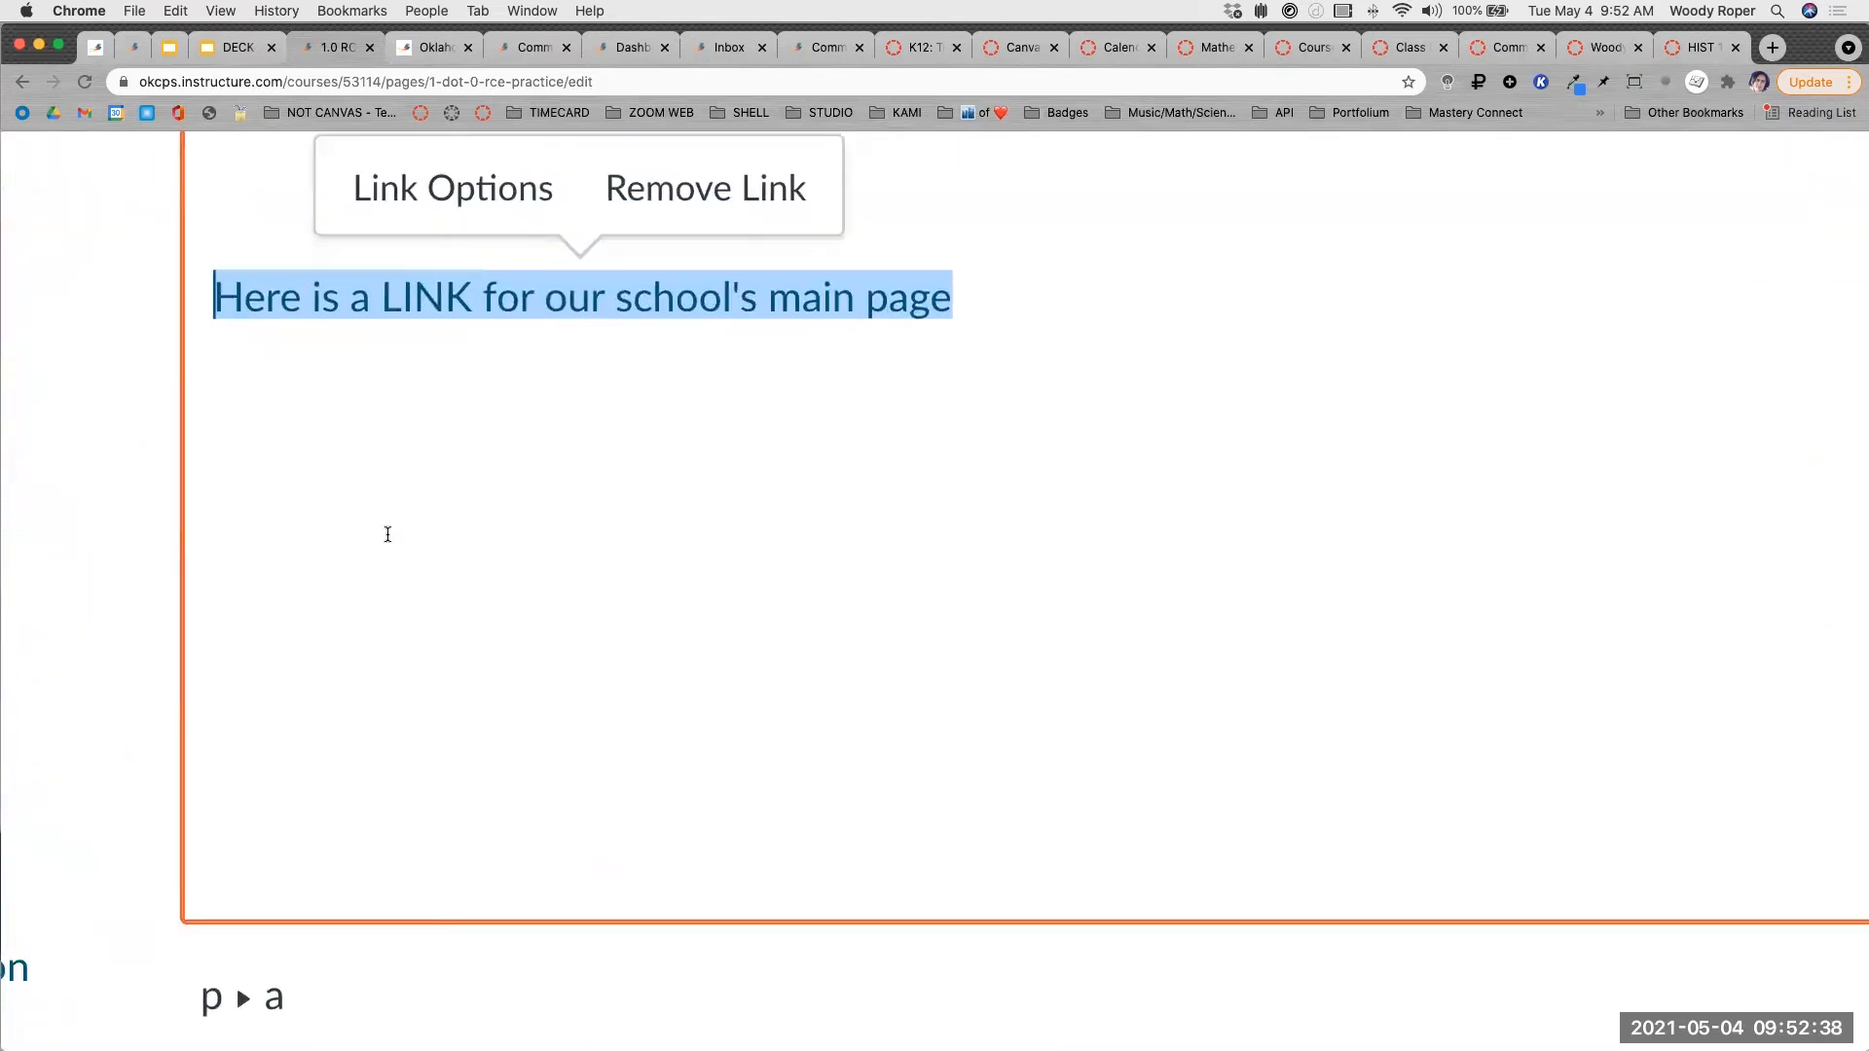
click(1001, 302)
key(Return)
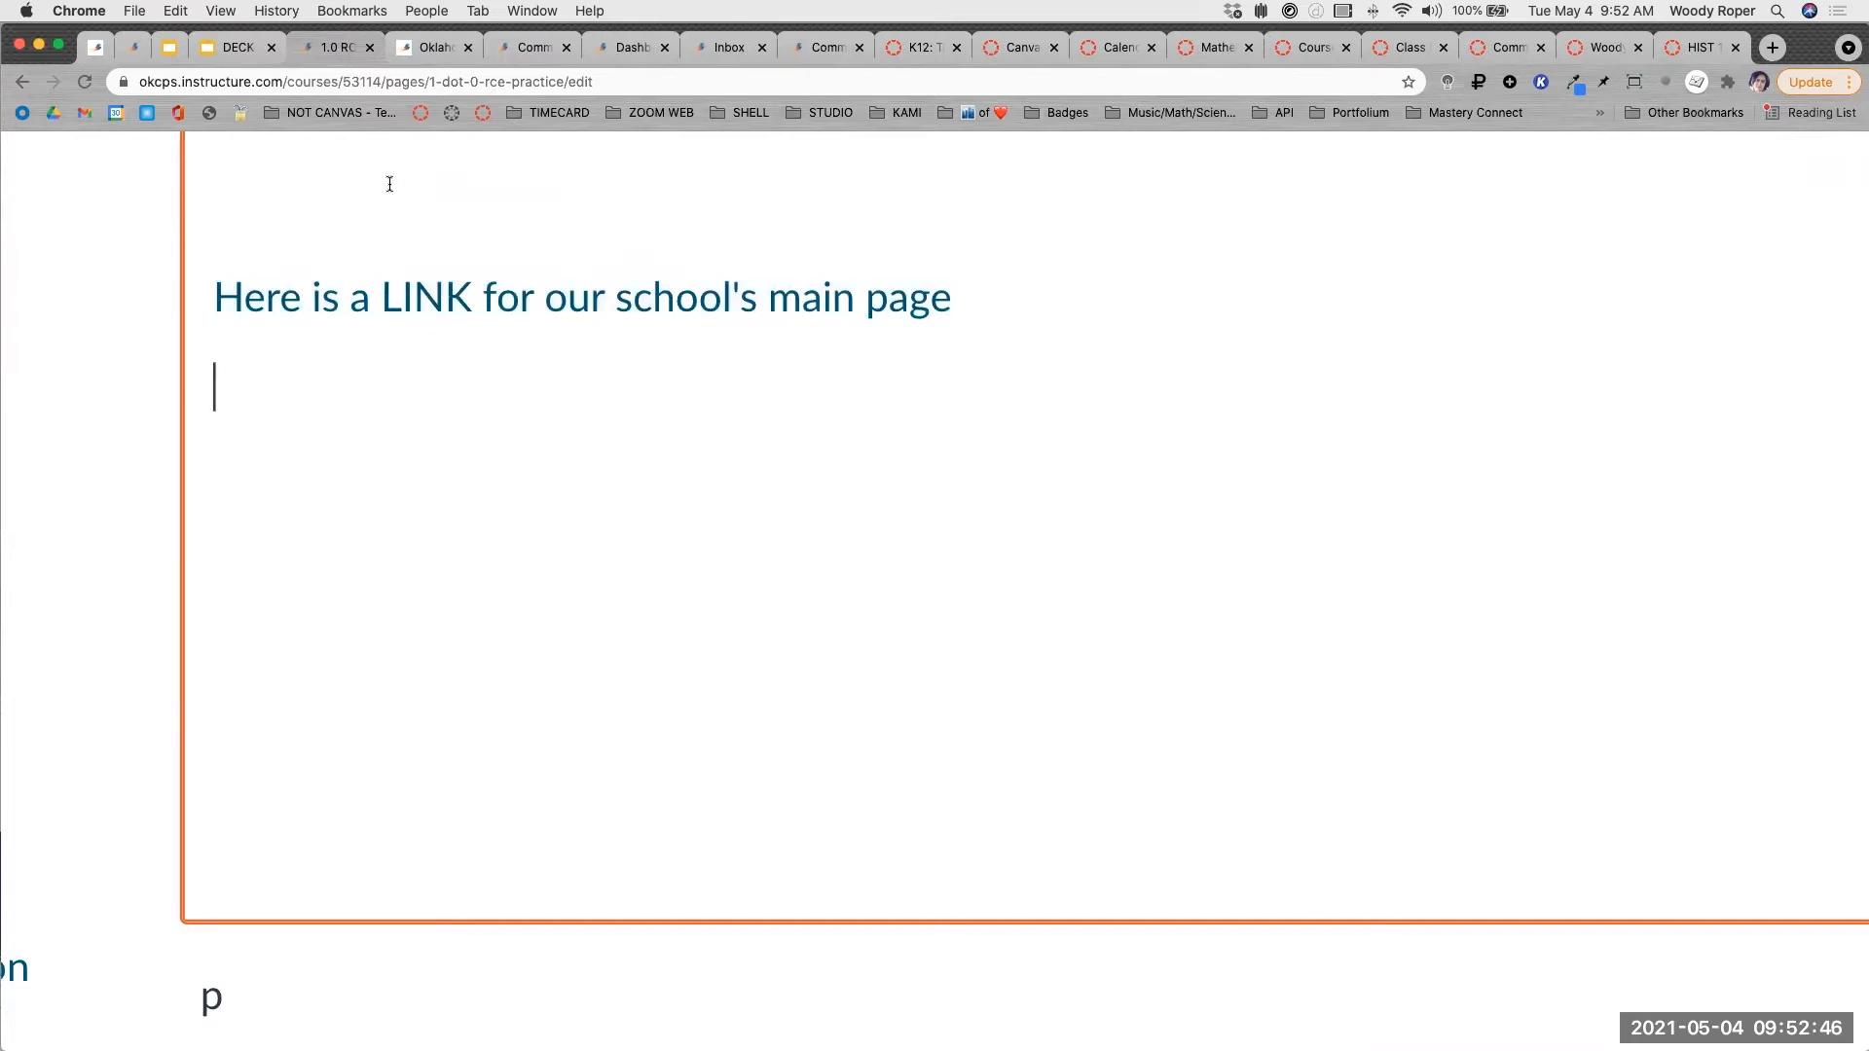
Add an empty line above the linked sentence and place the cursor at the start of the page body.
click(216, 277)
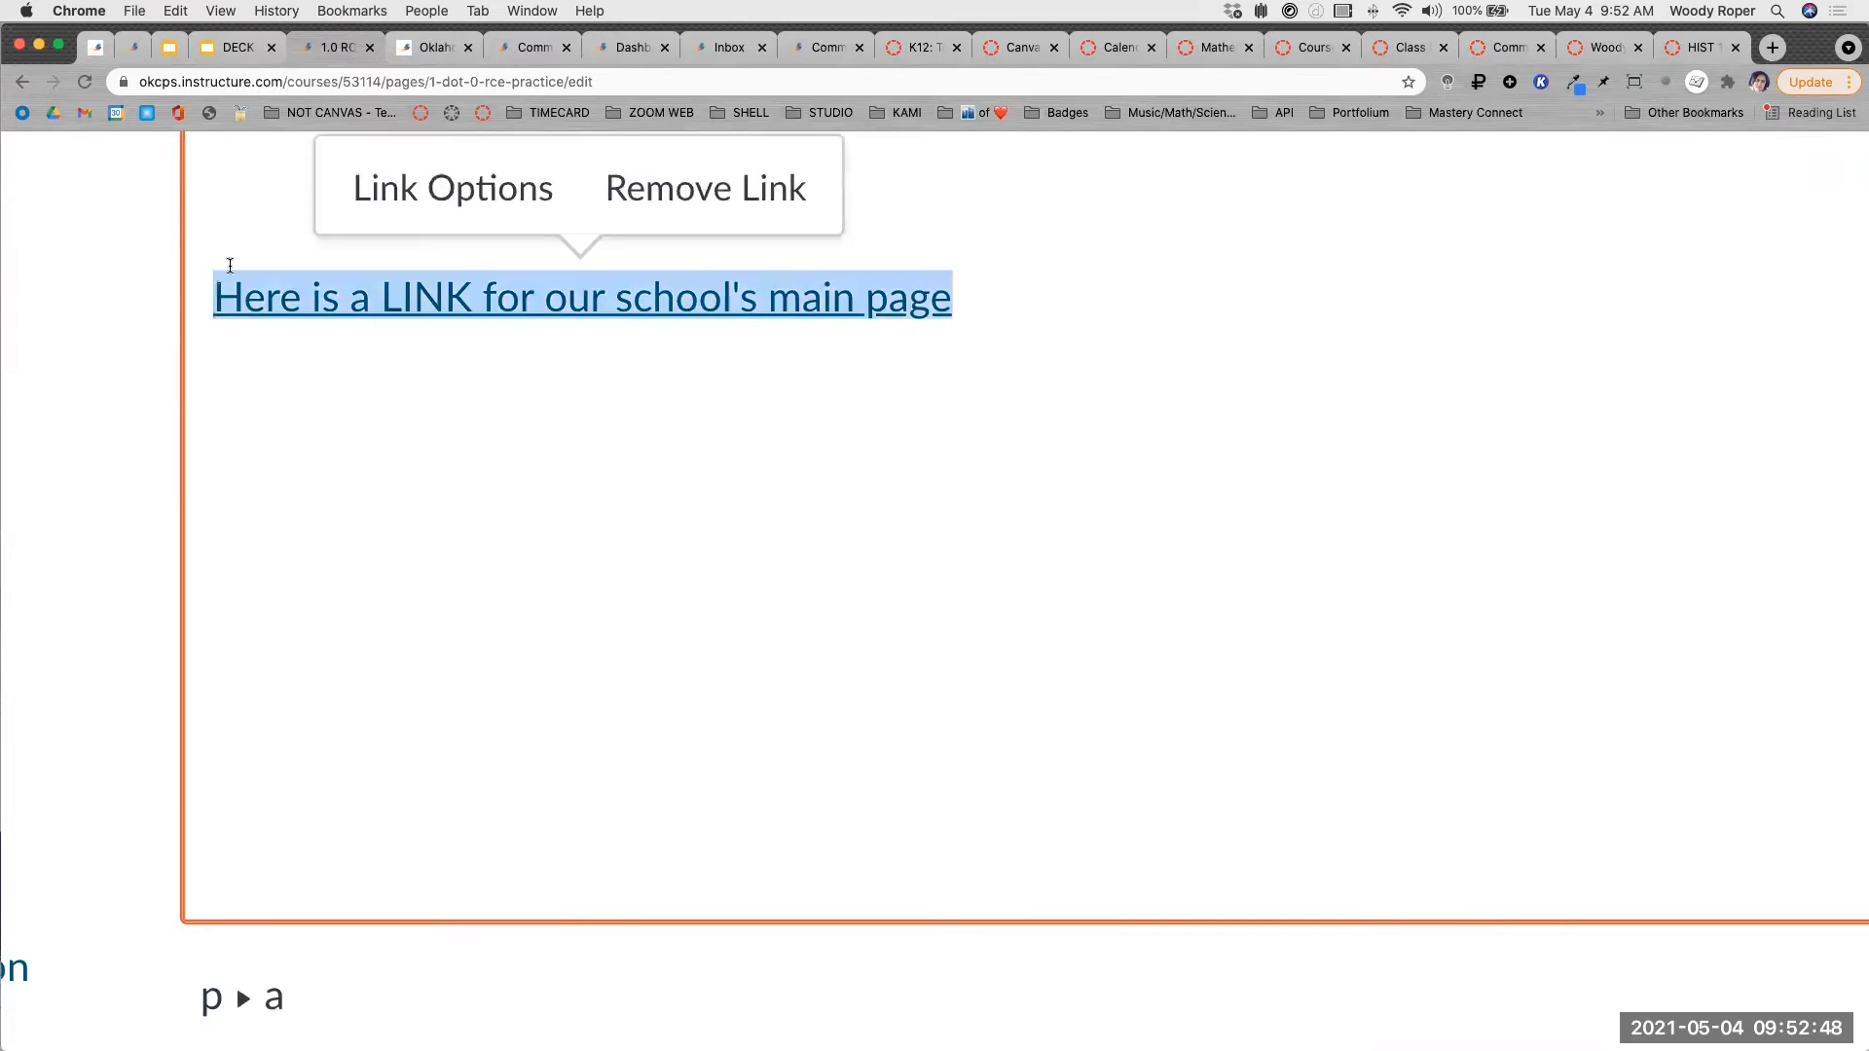
scroll(231, 673, up, 5)
scroll(231, 673, down, 1)
click(225, 647)
click(213, 728)
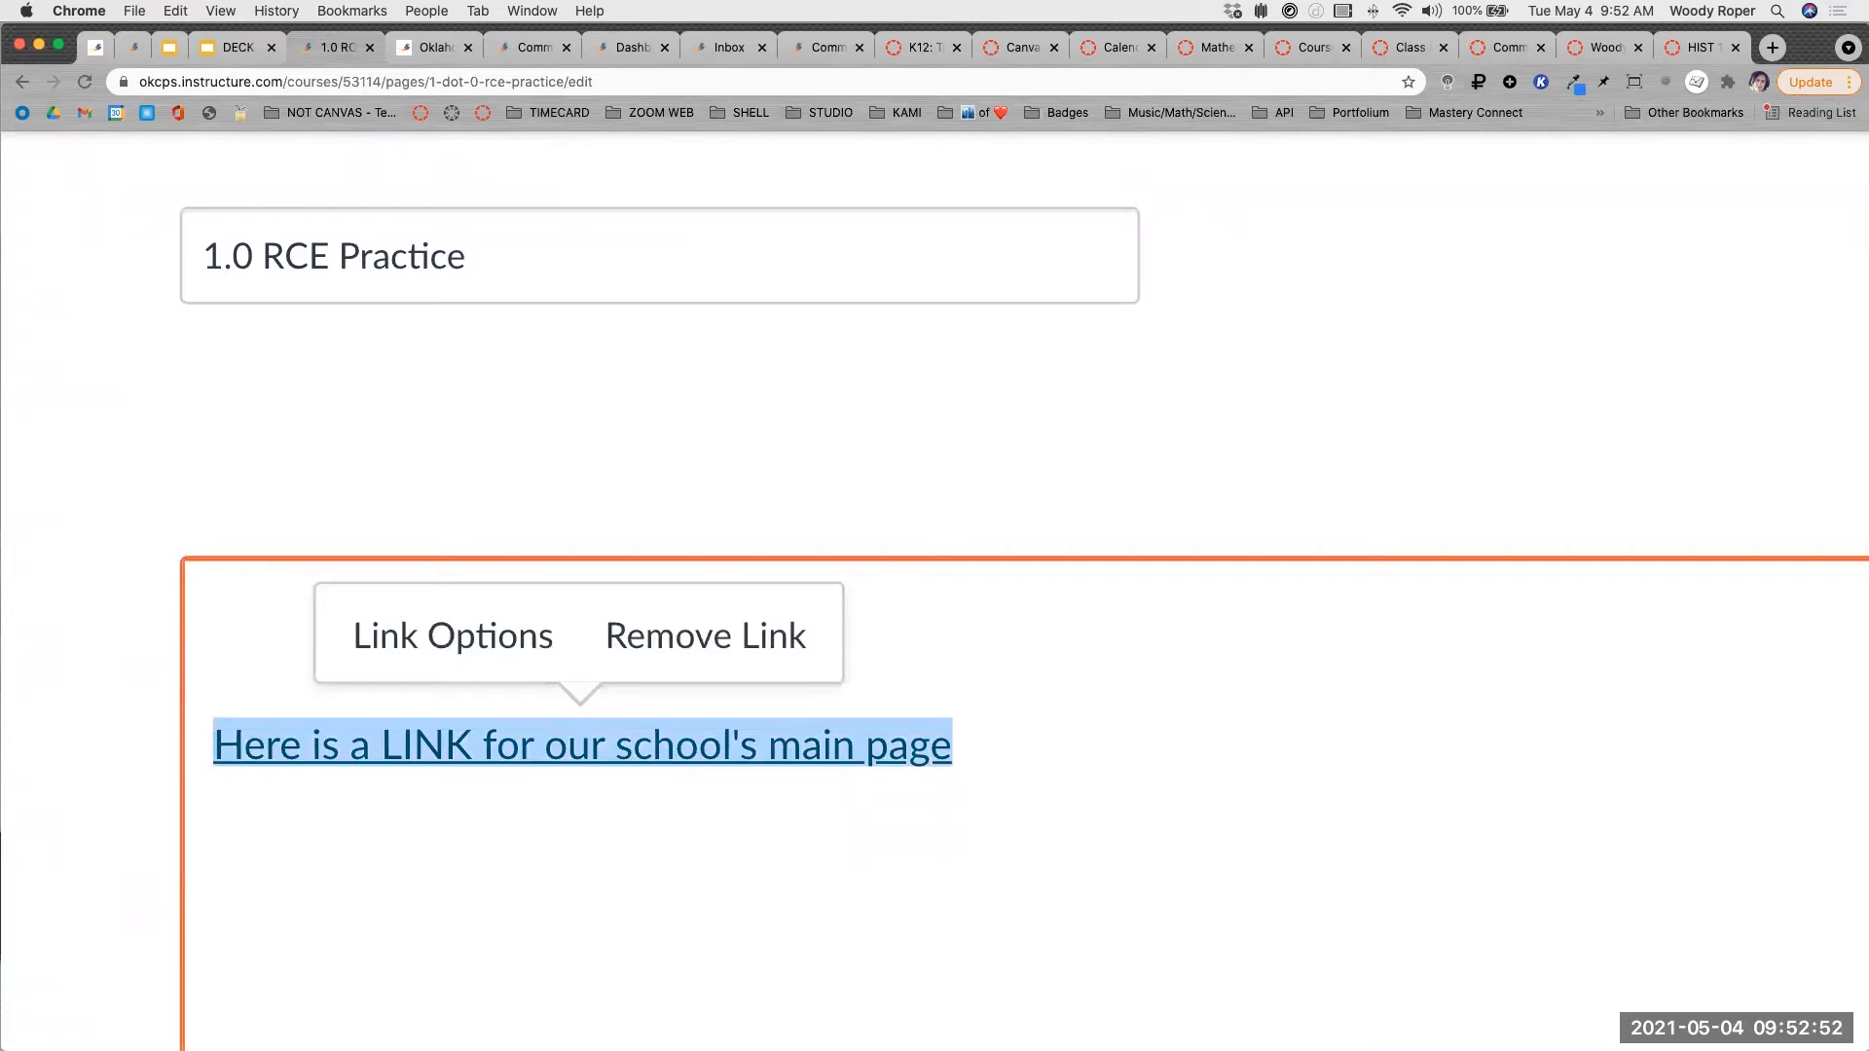
click(214, 728)
key(BackSpace)
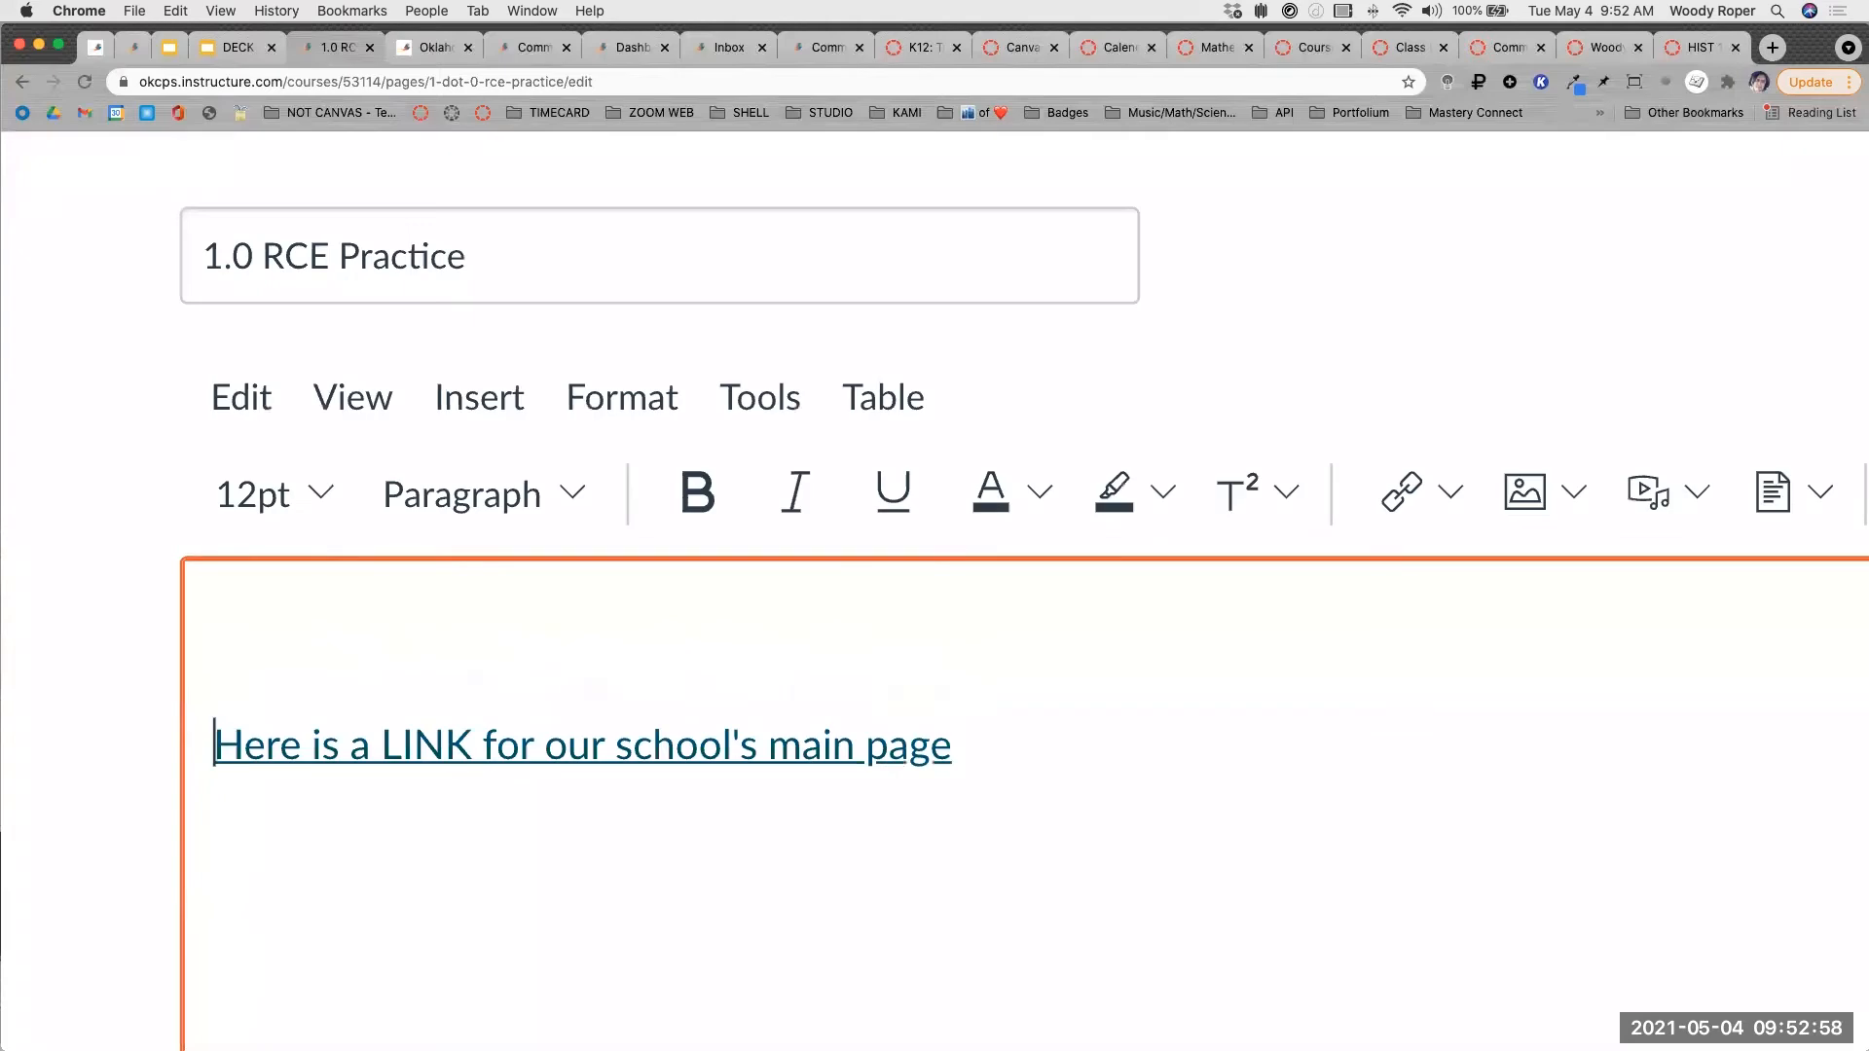
key(Return)
click(226, 633)
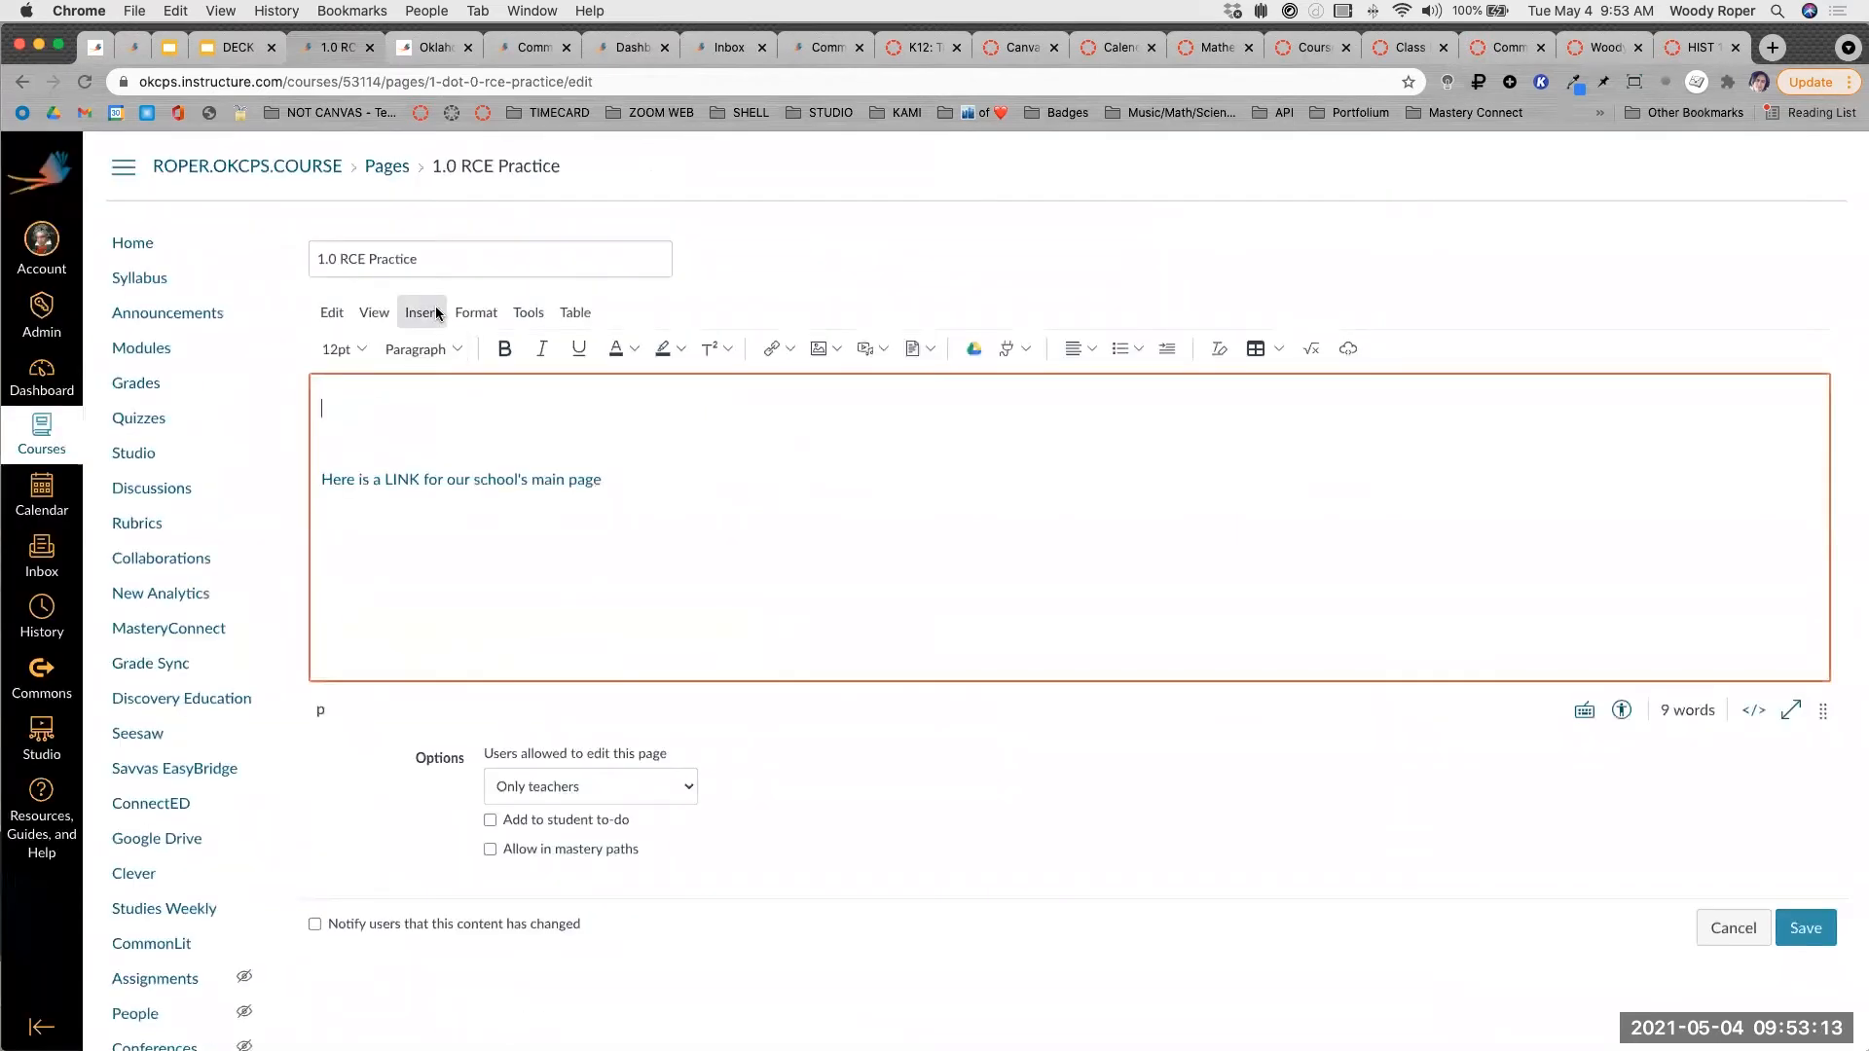
Choose large960_blur-bb4b891ca33372a0b06e79cc30b98d56.jpeg from the Desktop as the image to upload into the page.
click(437, 313)
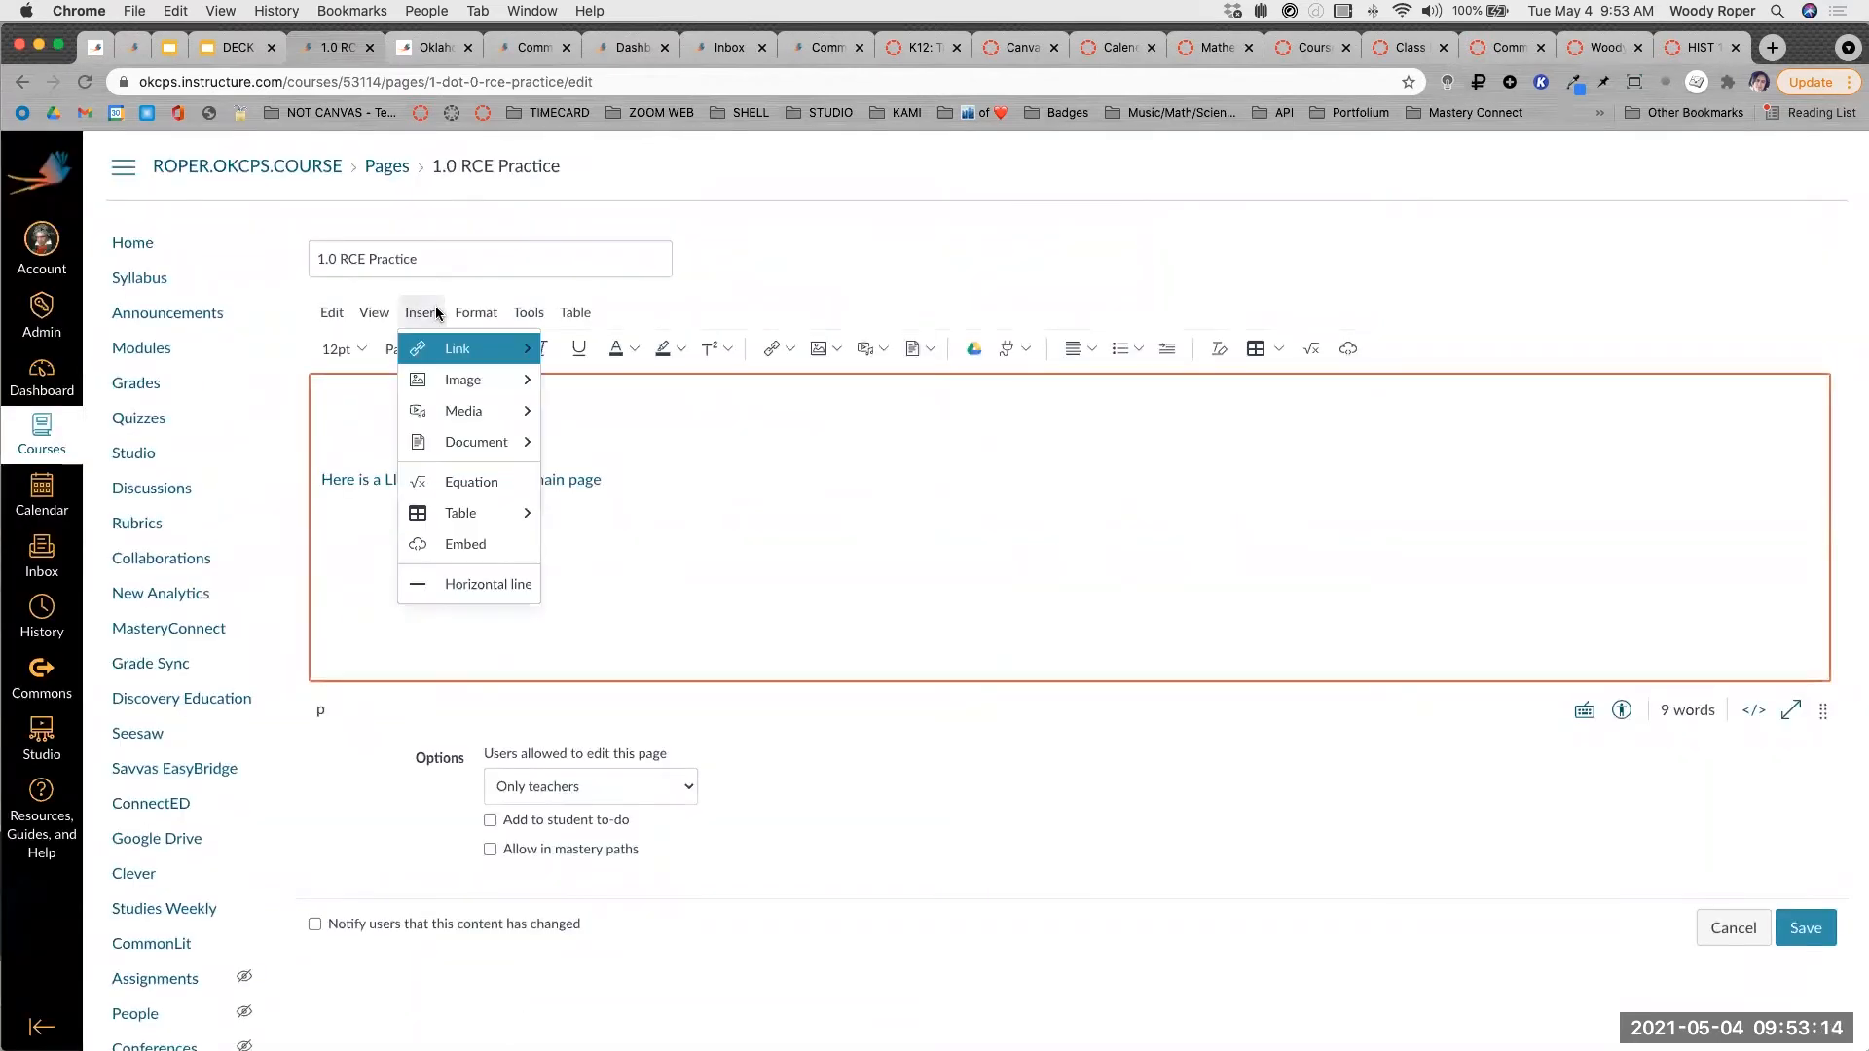
mouse_move(452, 379)
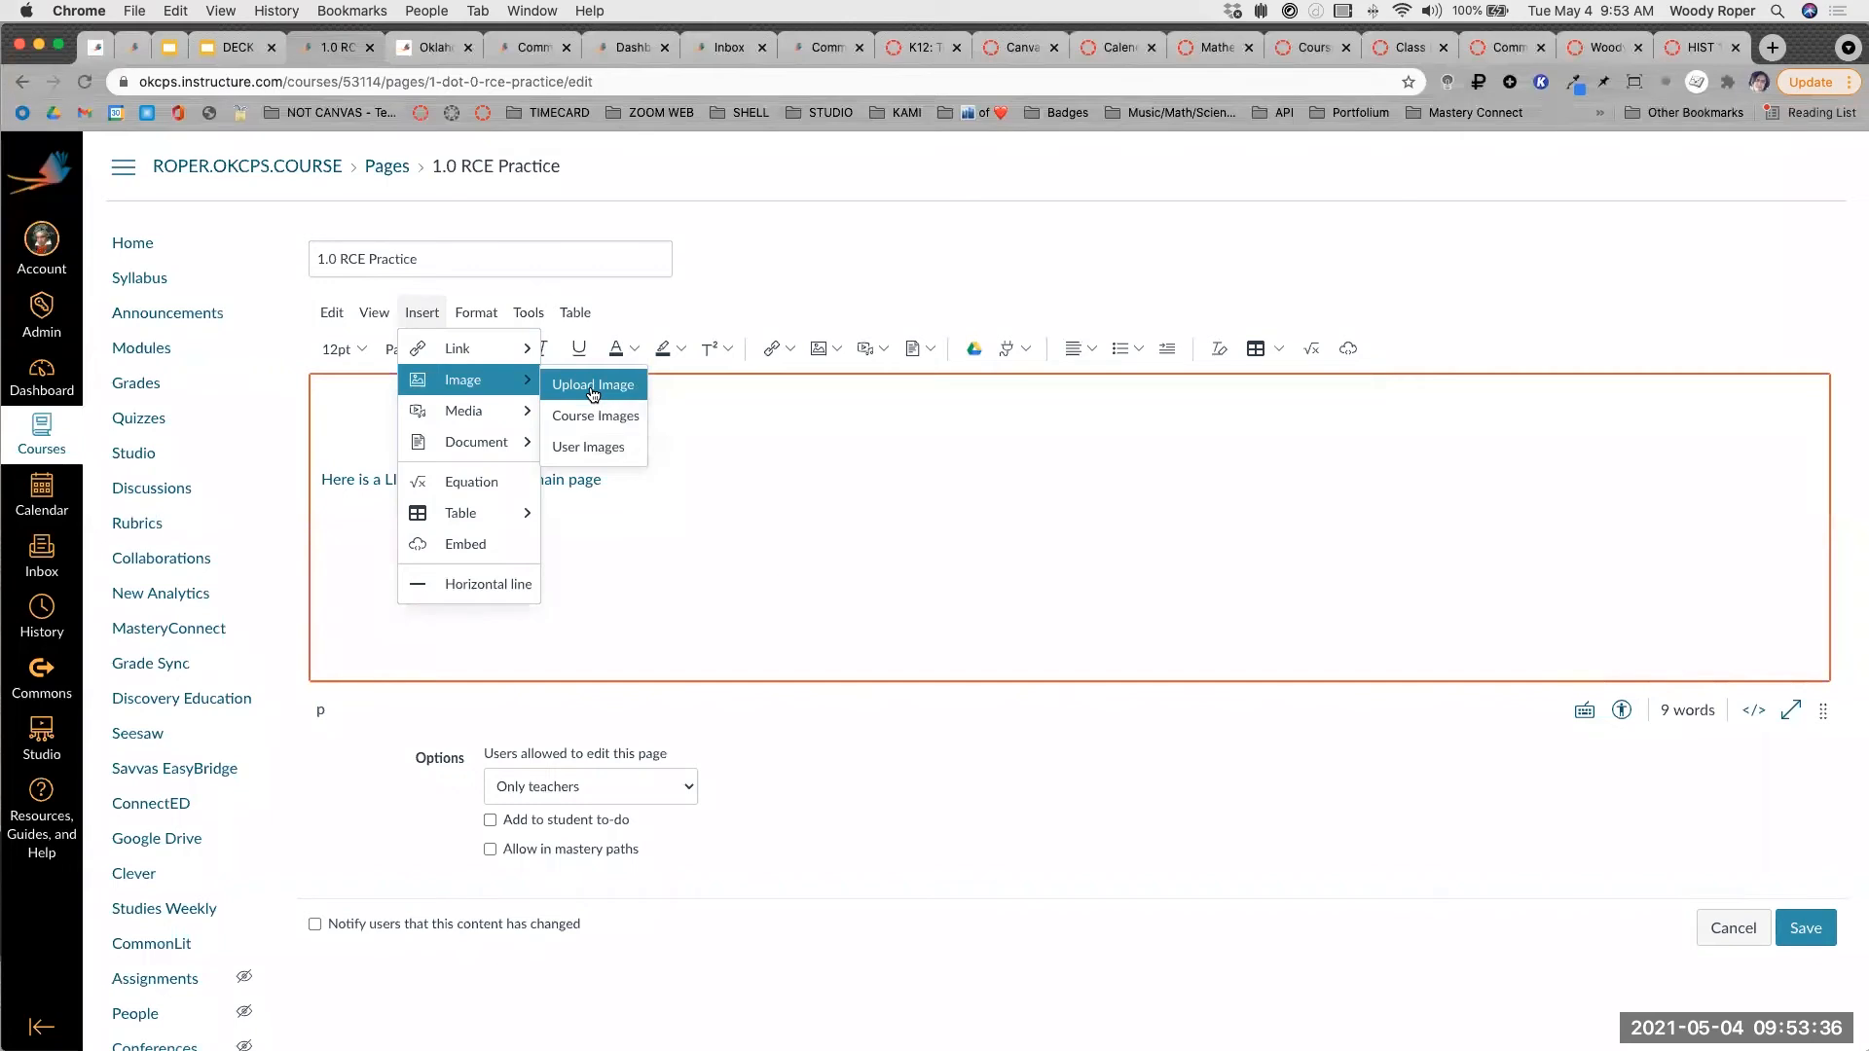
click(592, 385)
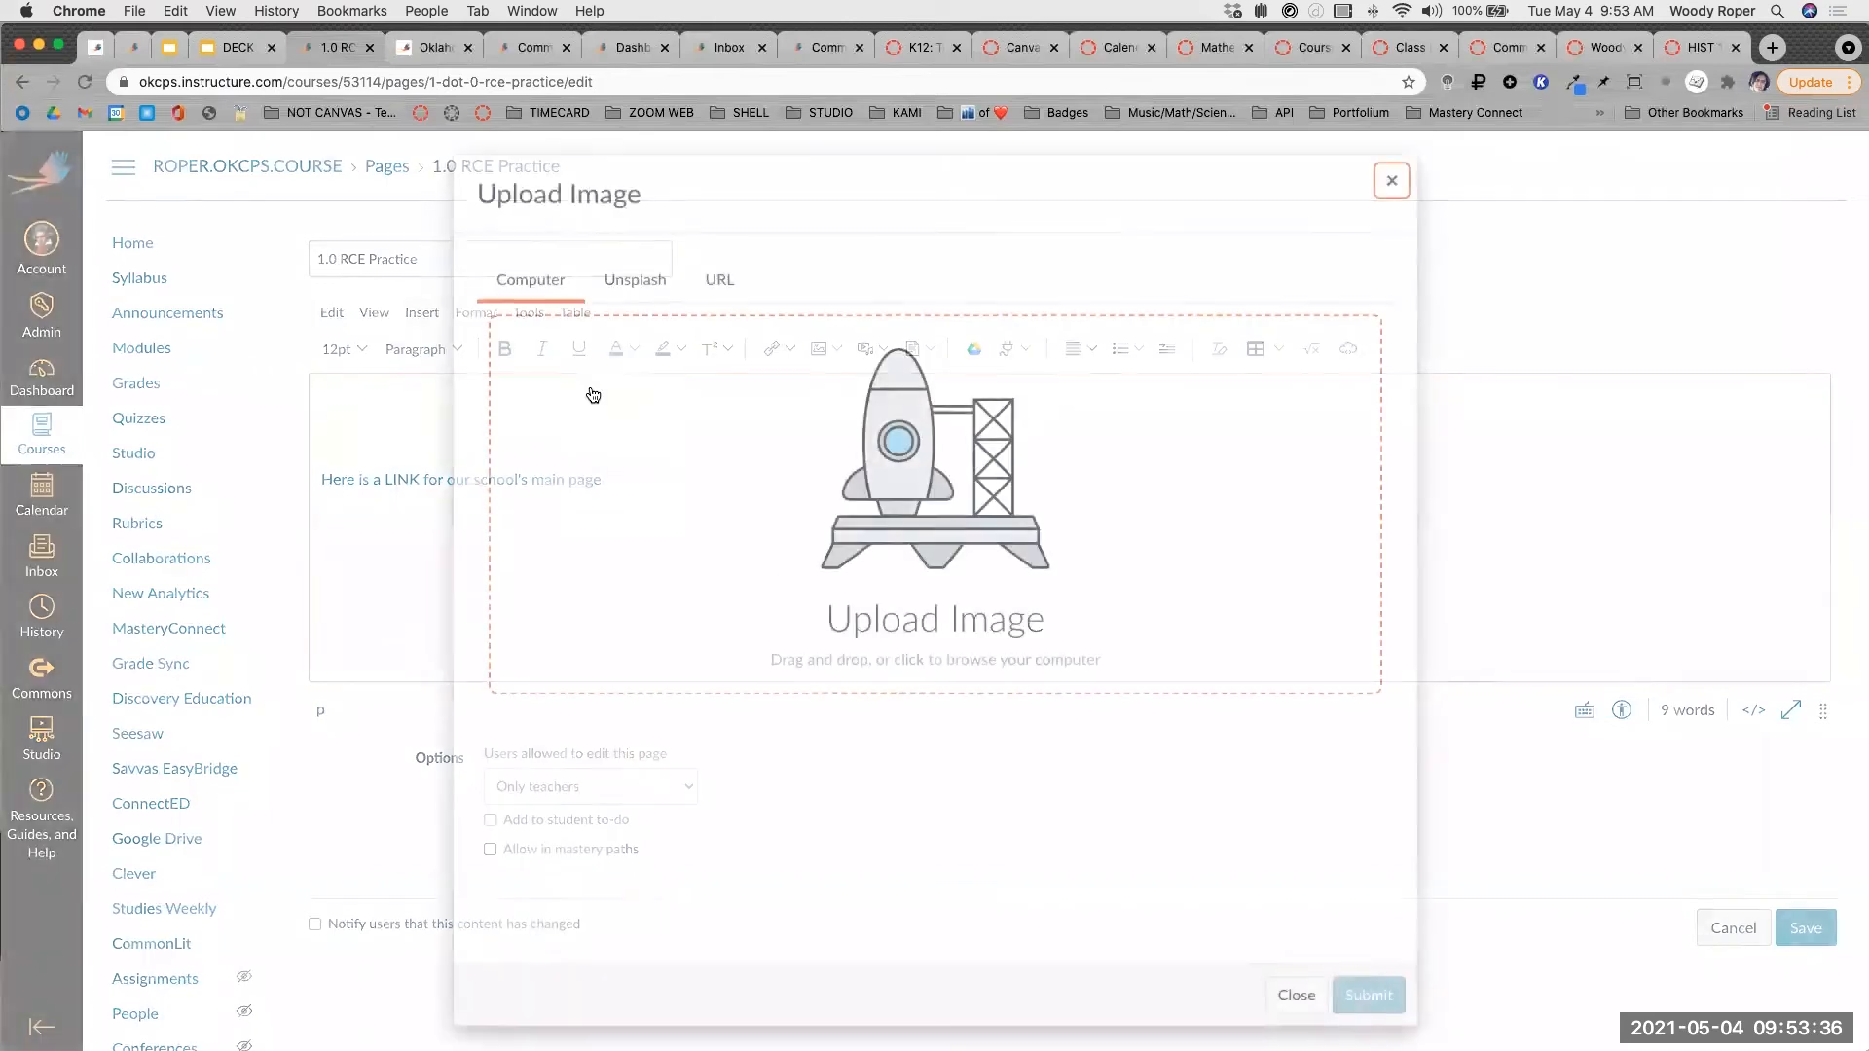
click(936, 431)
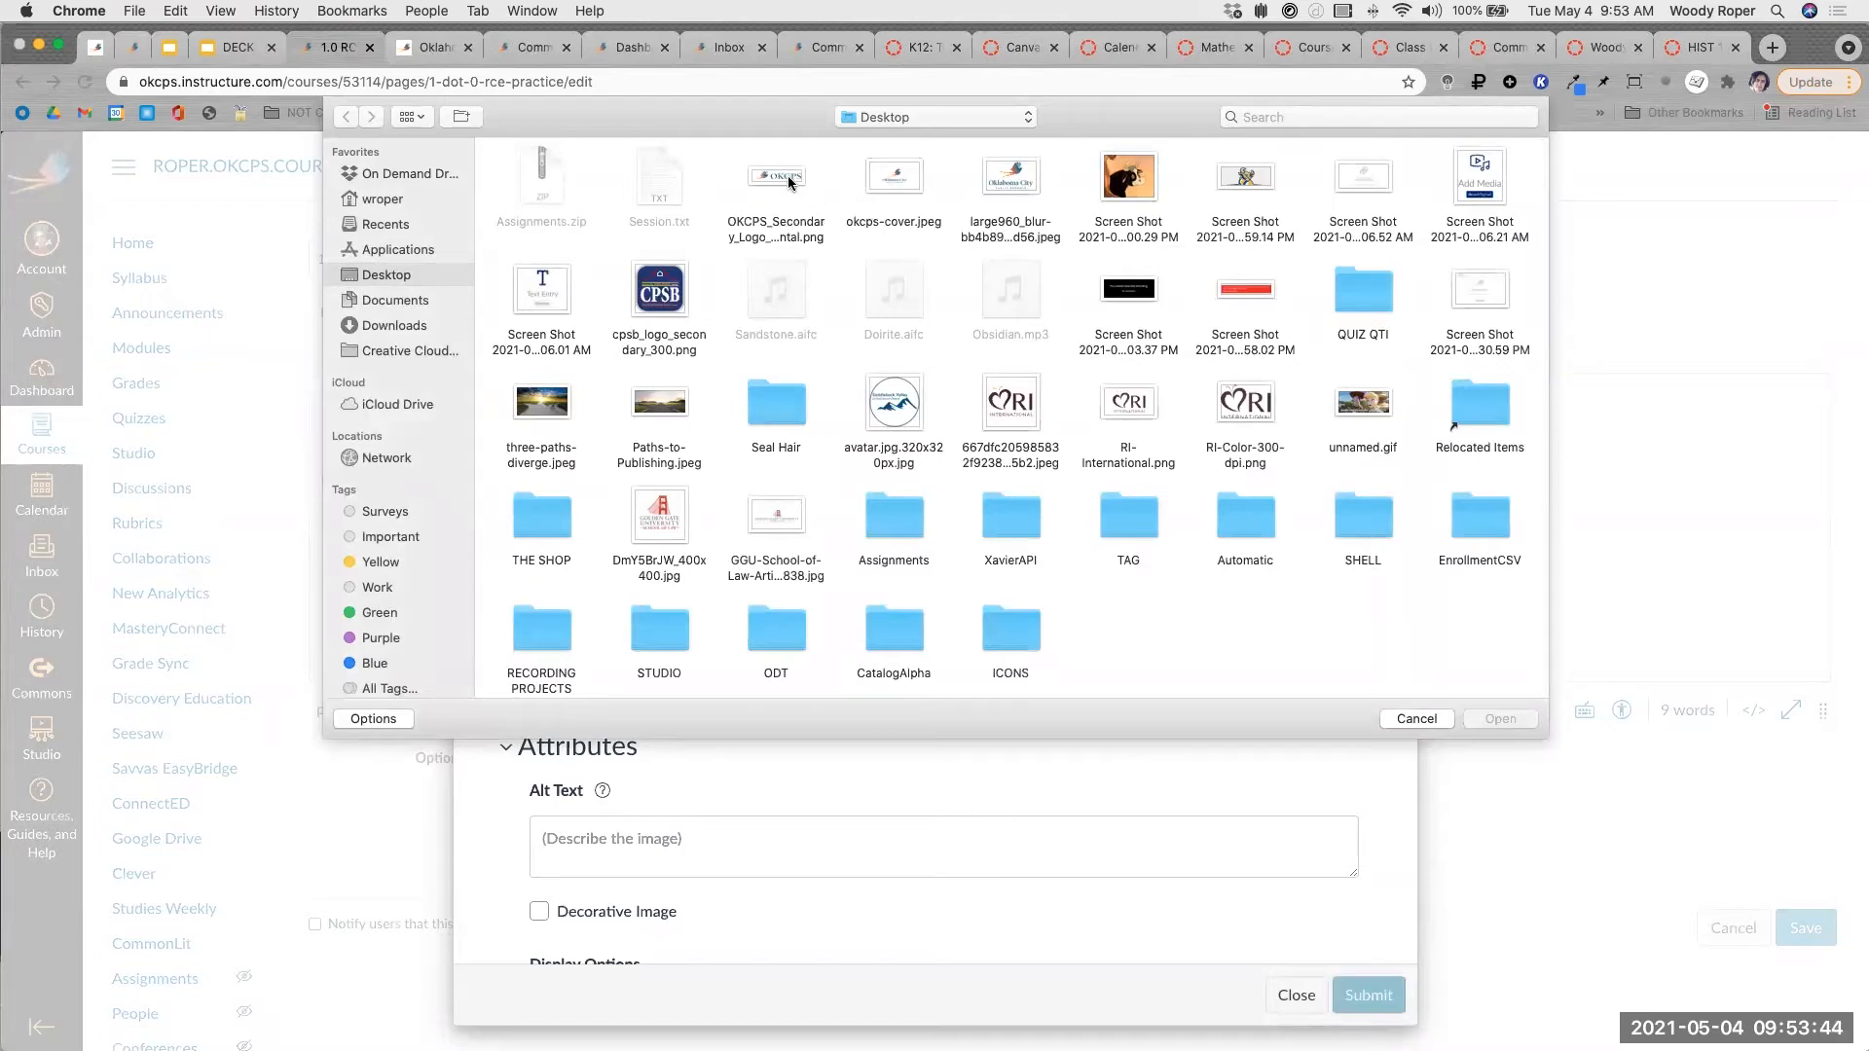
click(1019, 186)
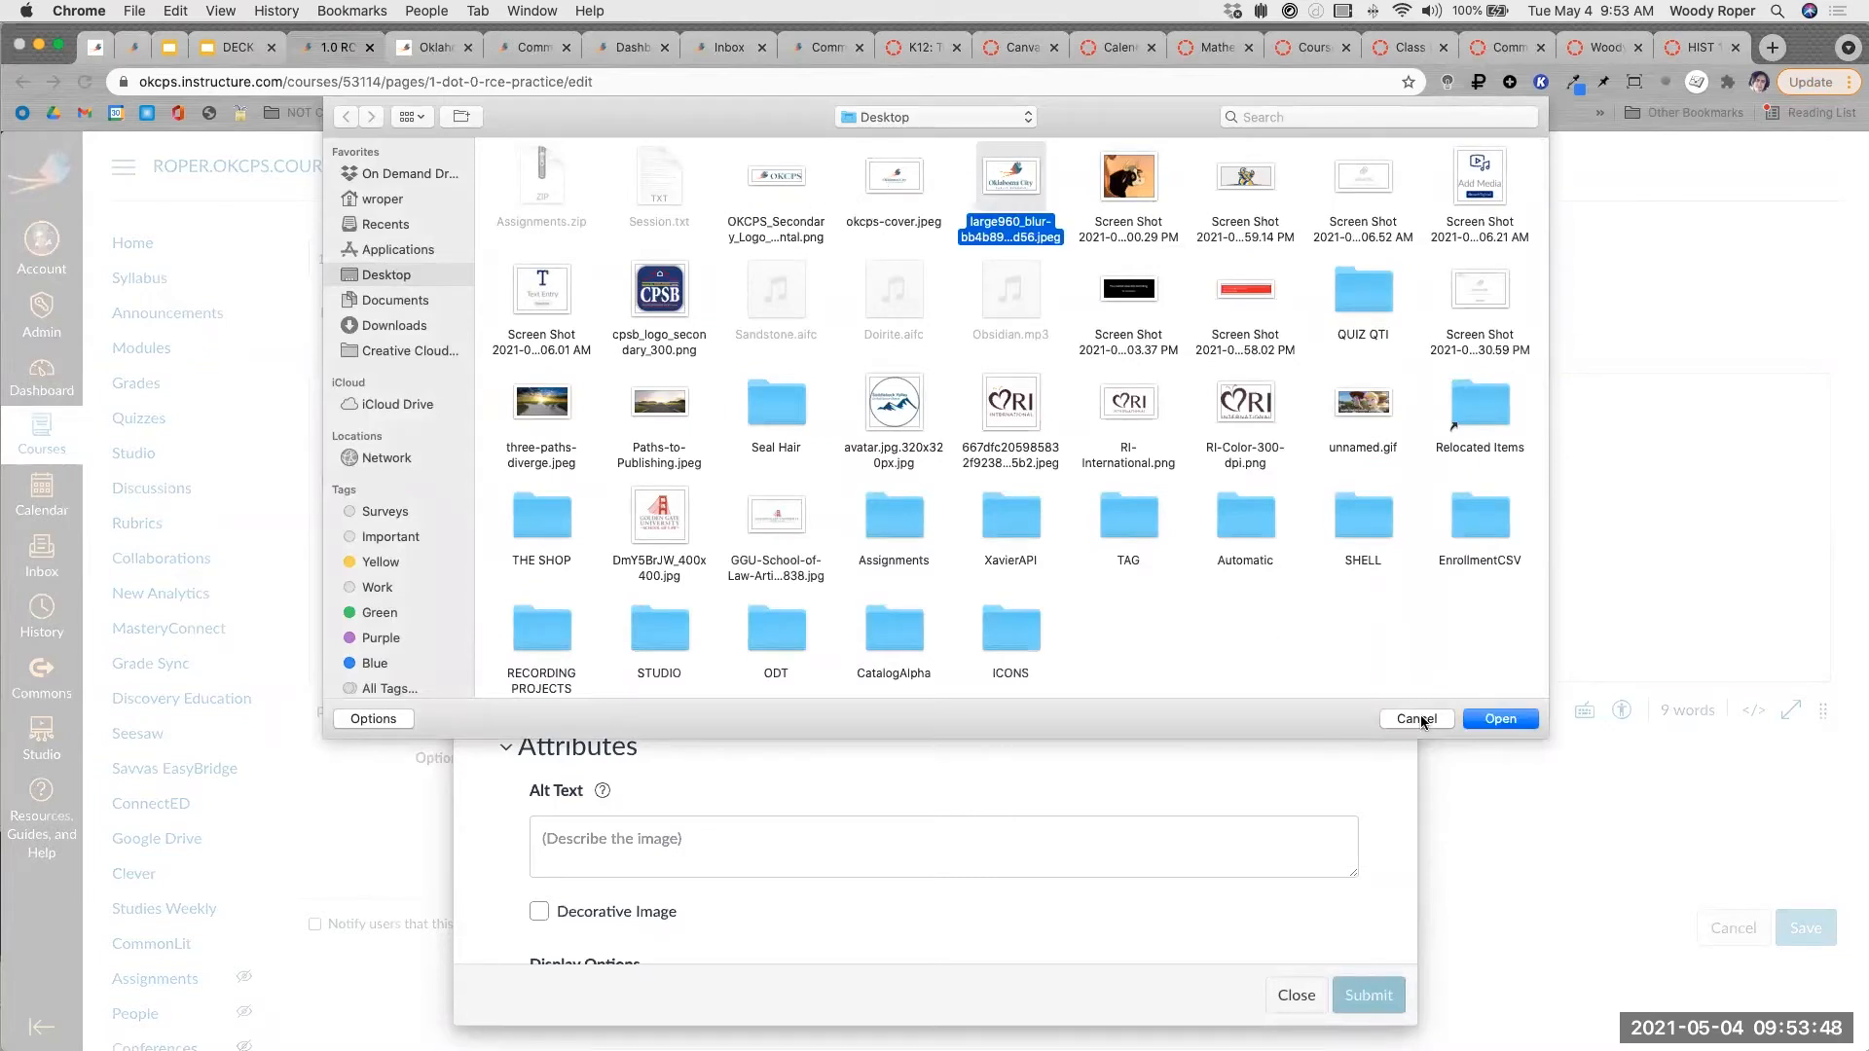
click(1501, 718)
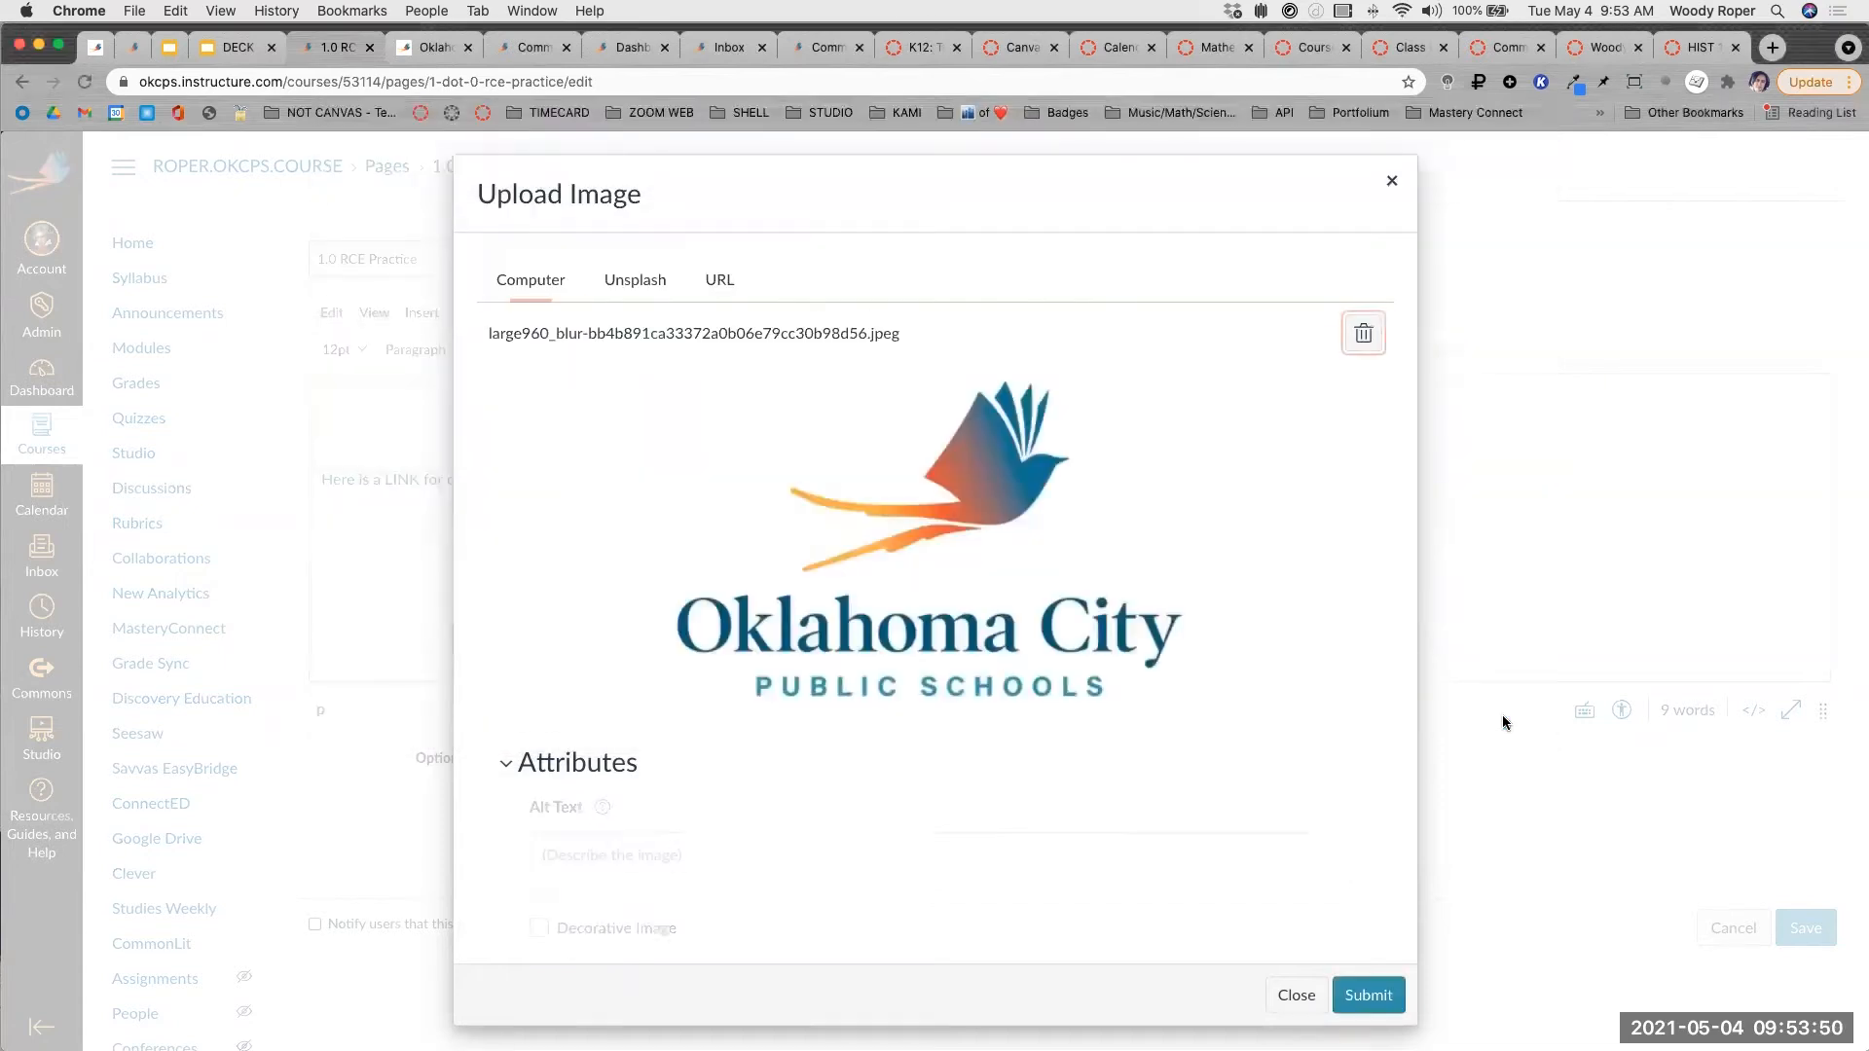
Describe the uploaded logo with the alt text "School logo" and embed it in the page.
scroll(895, 646, down, 3)
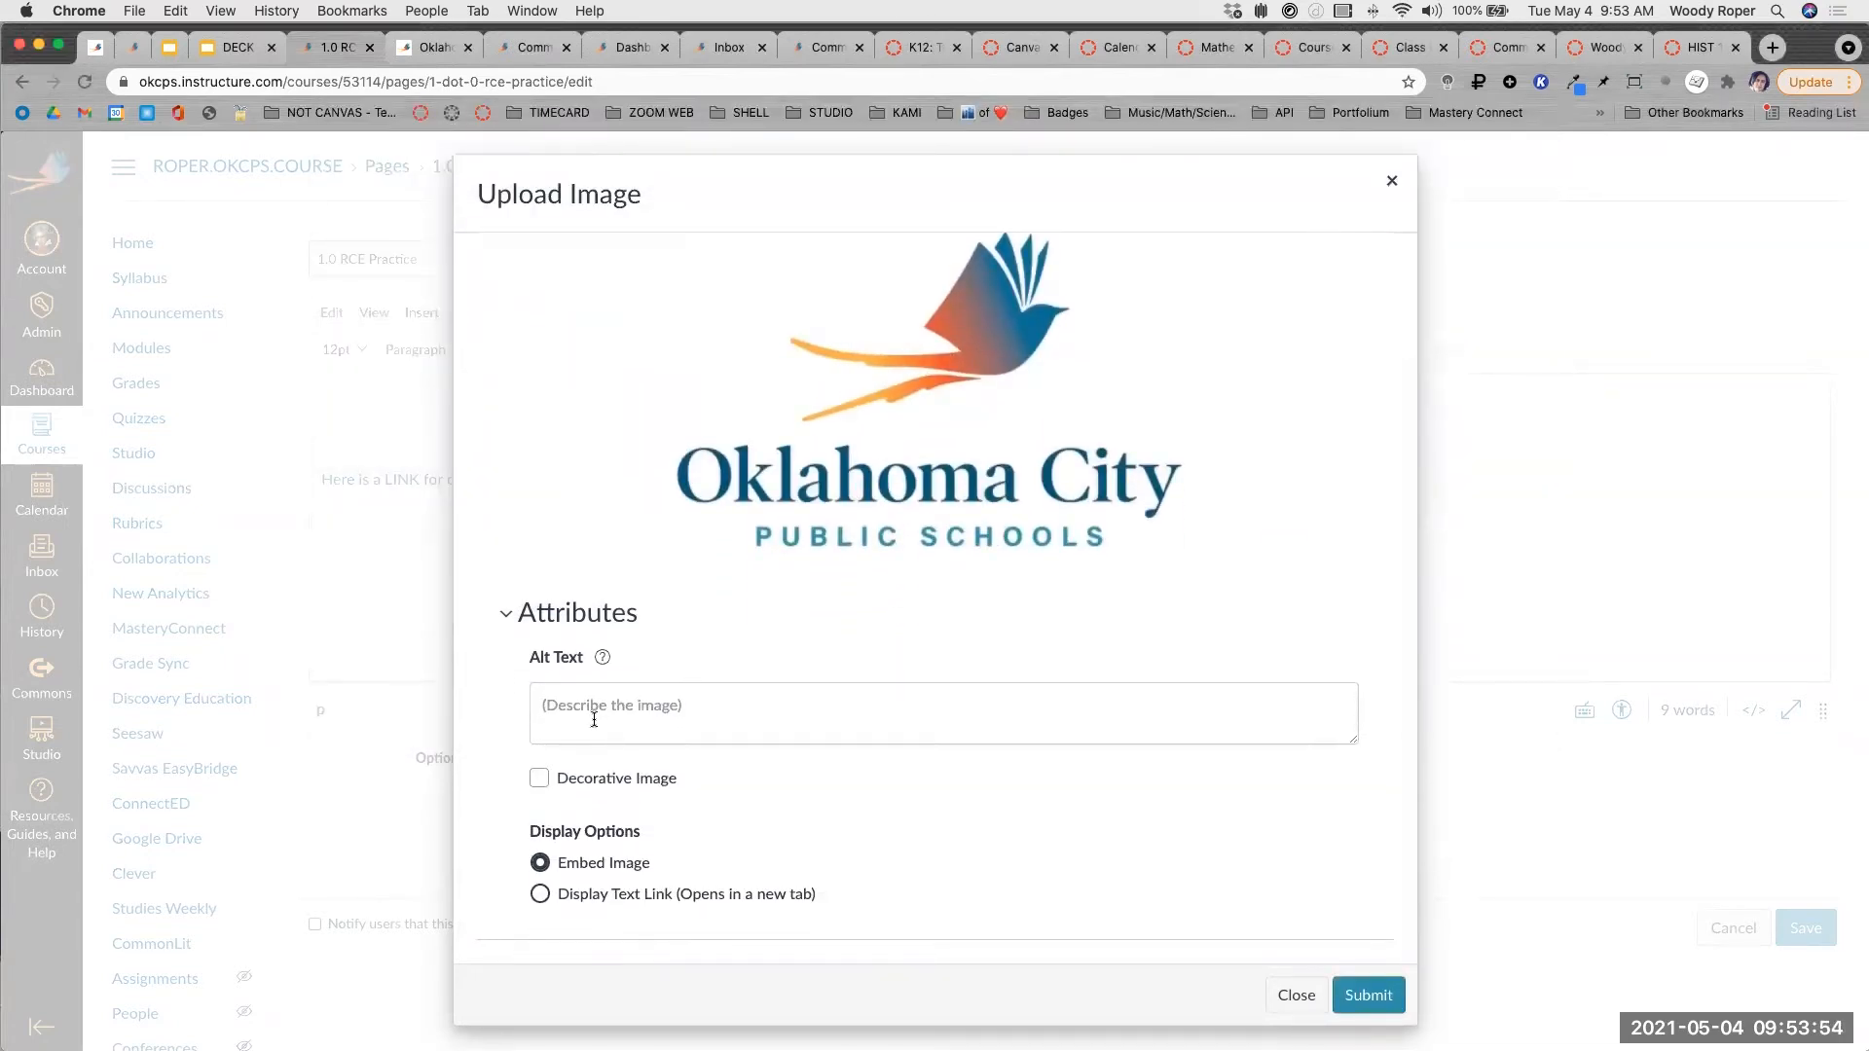
scroll(594, 719, up, 5)
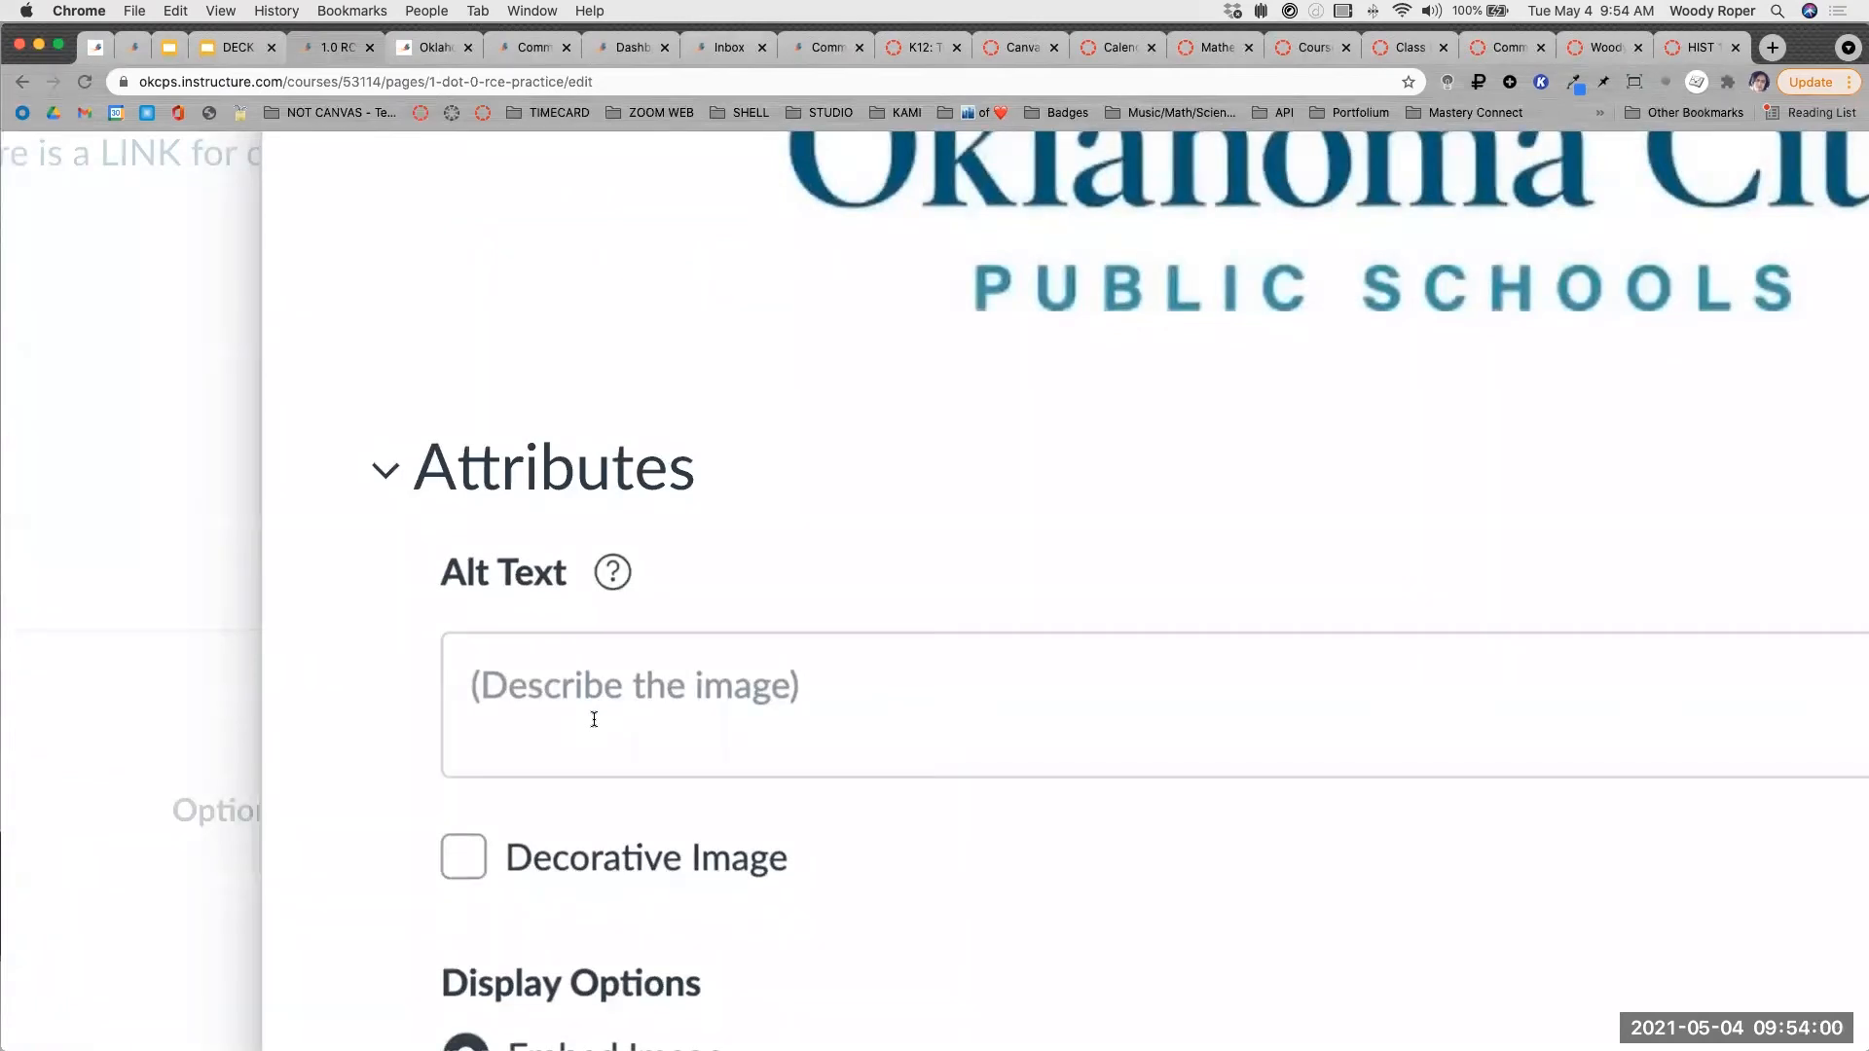
click(458, 855)
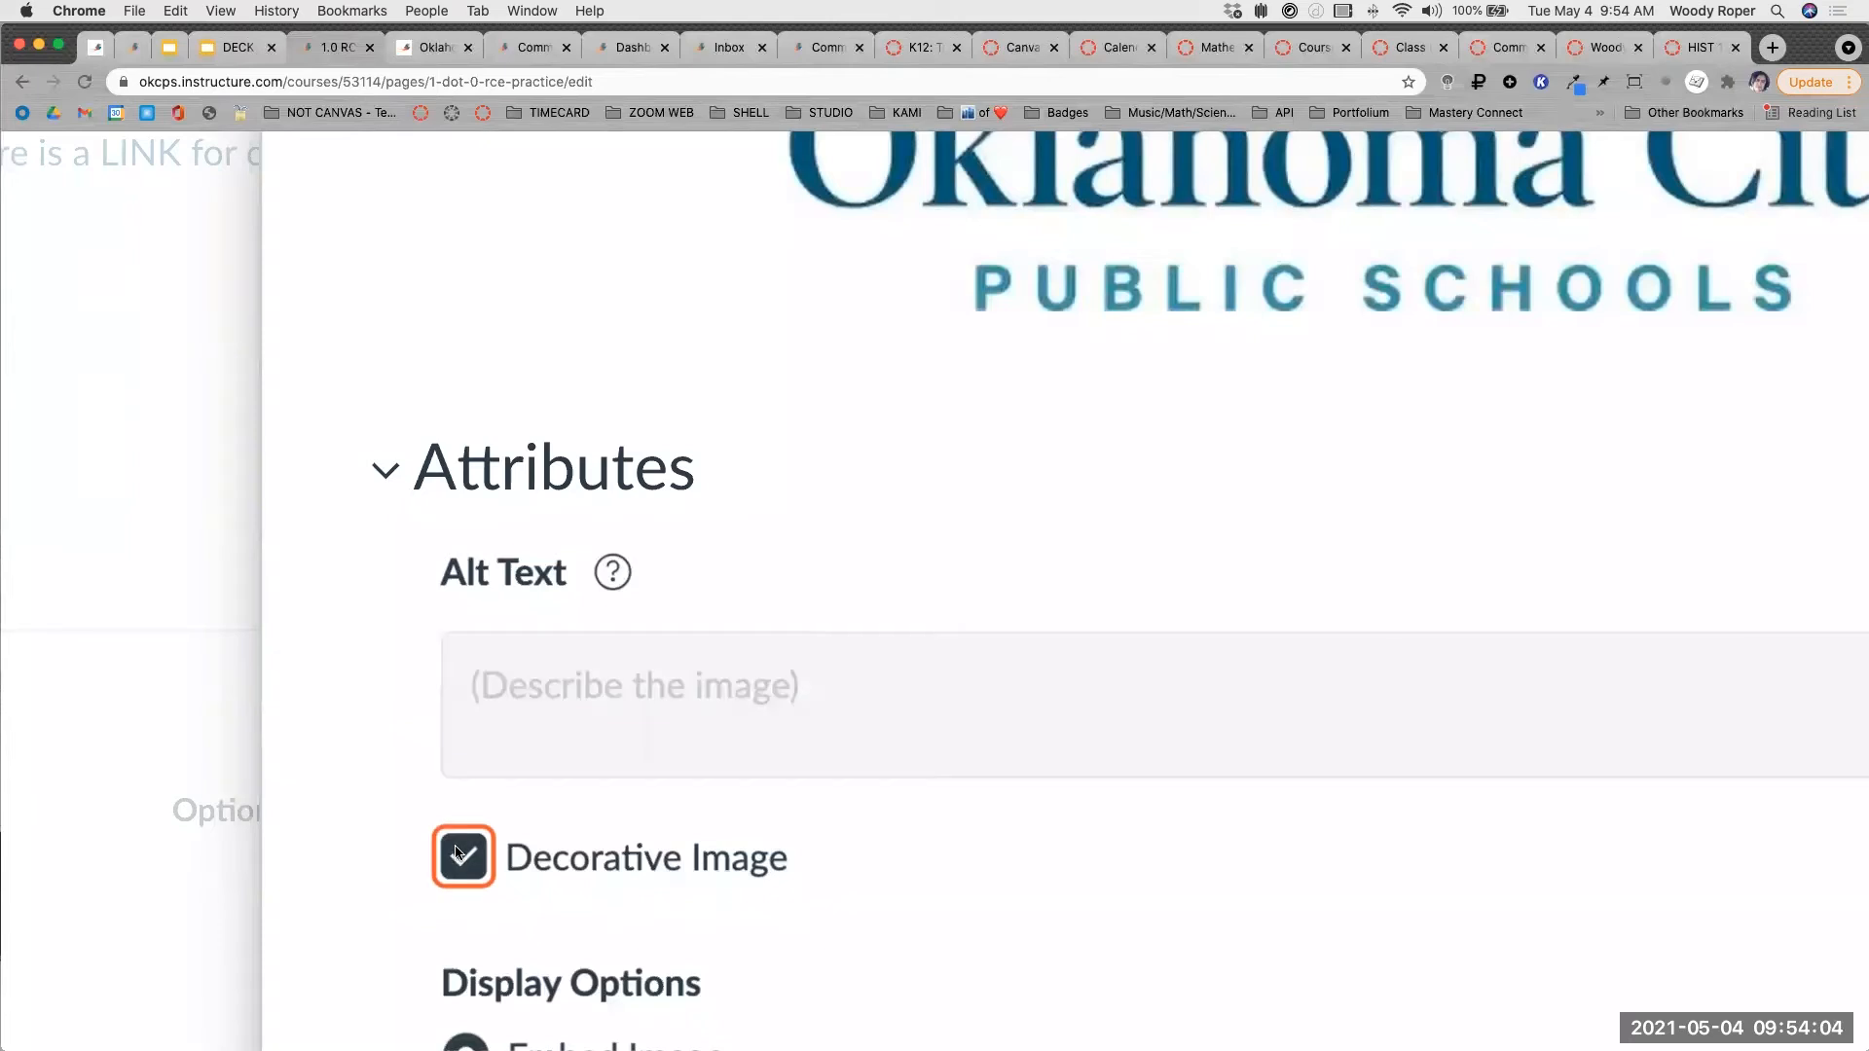
click(457, 853)
click(519, 697)
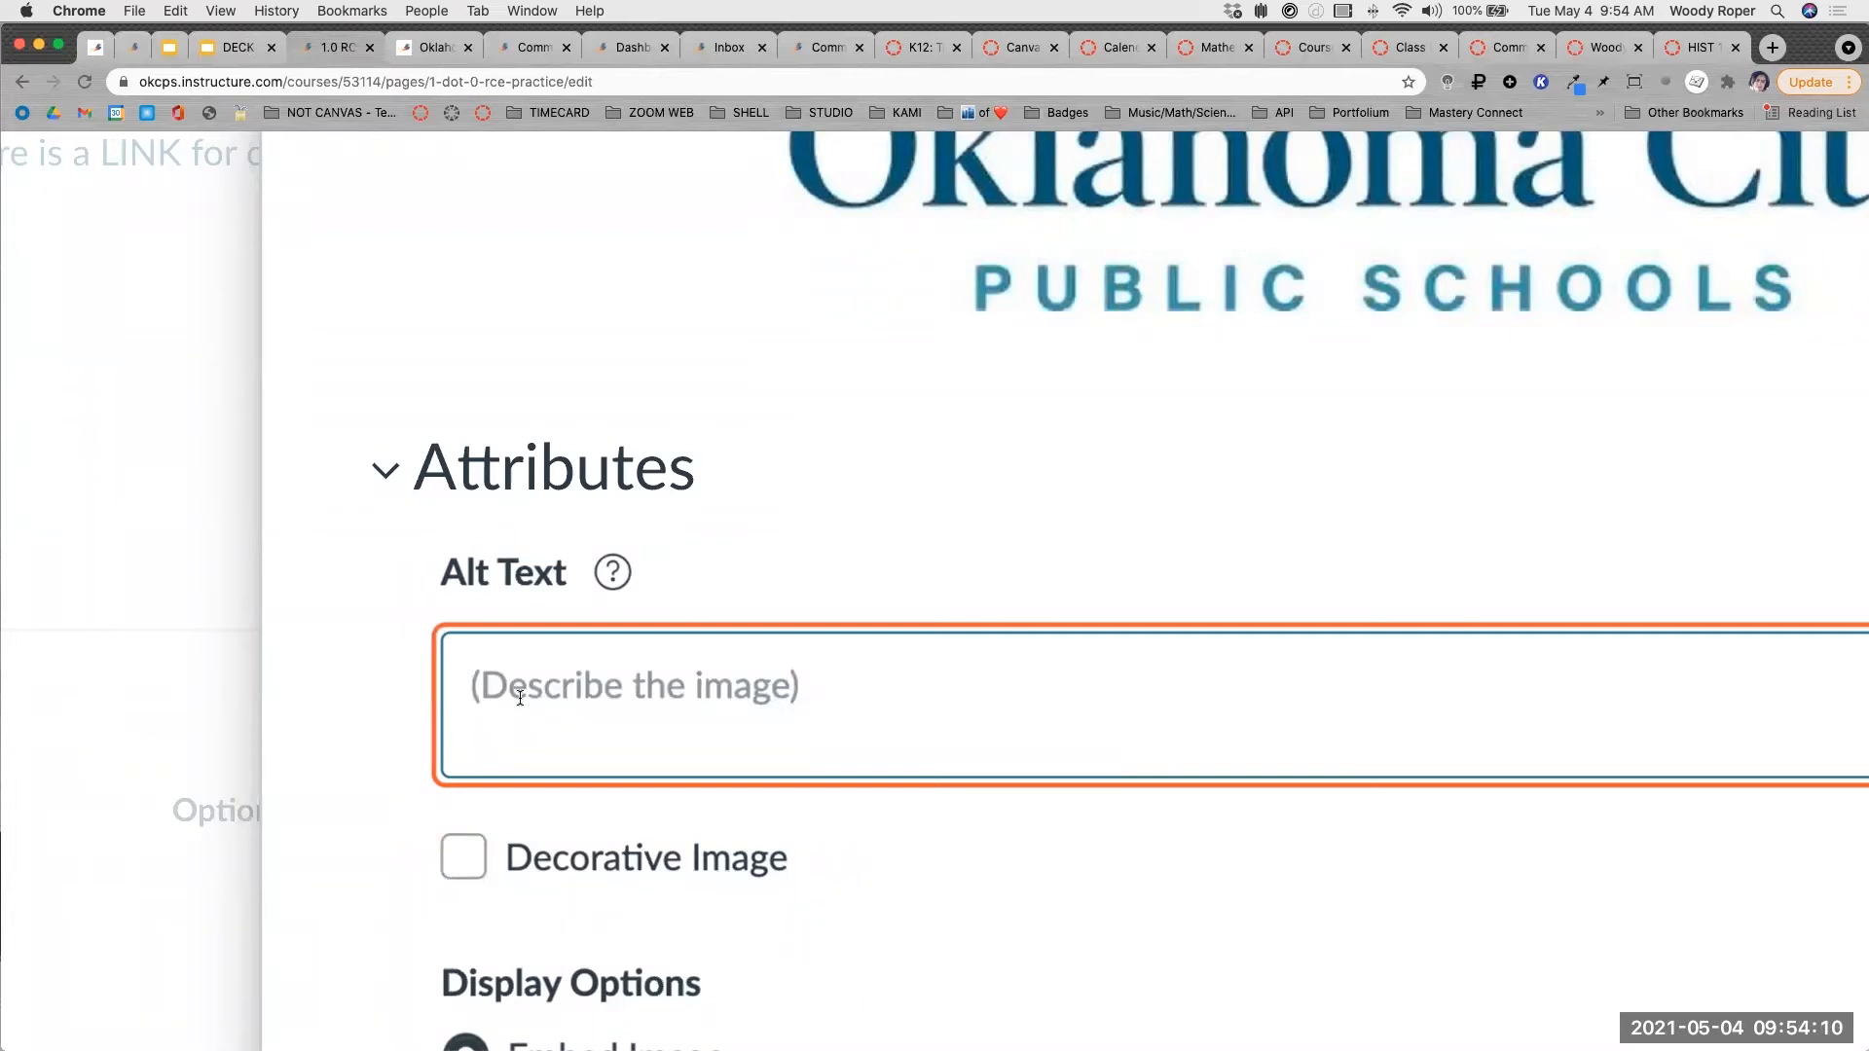
text(Schoo)
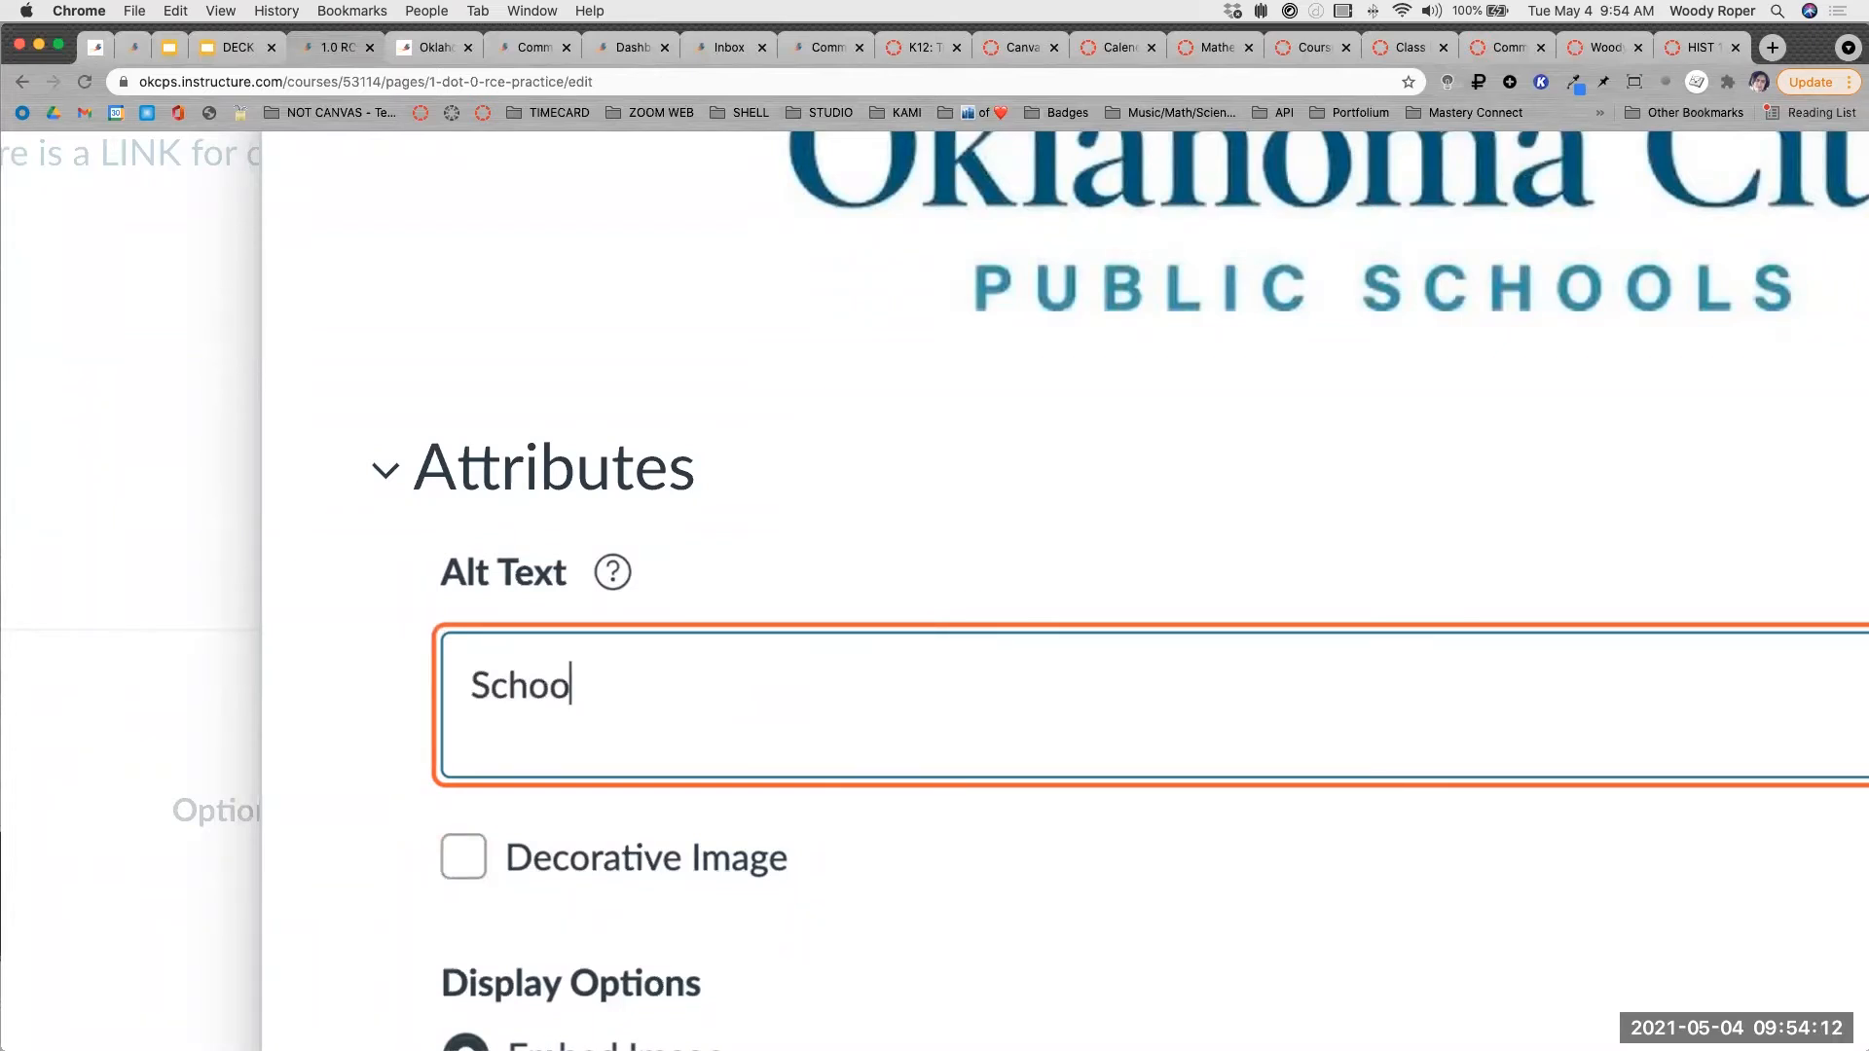
text(l logo)
scroll(594, 719, down, 5)
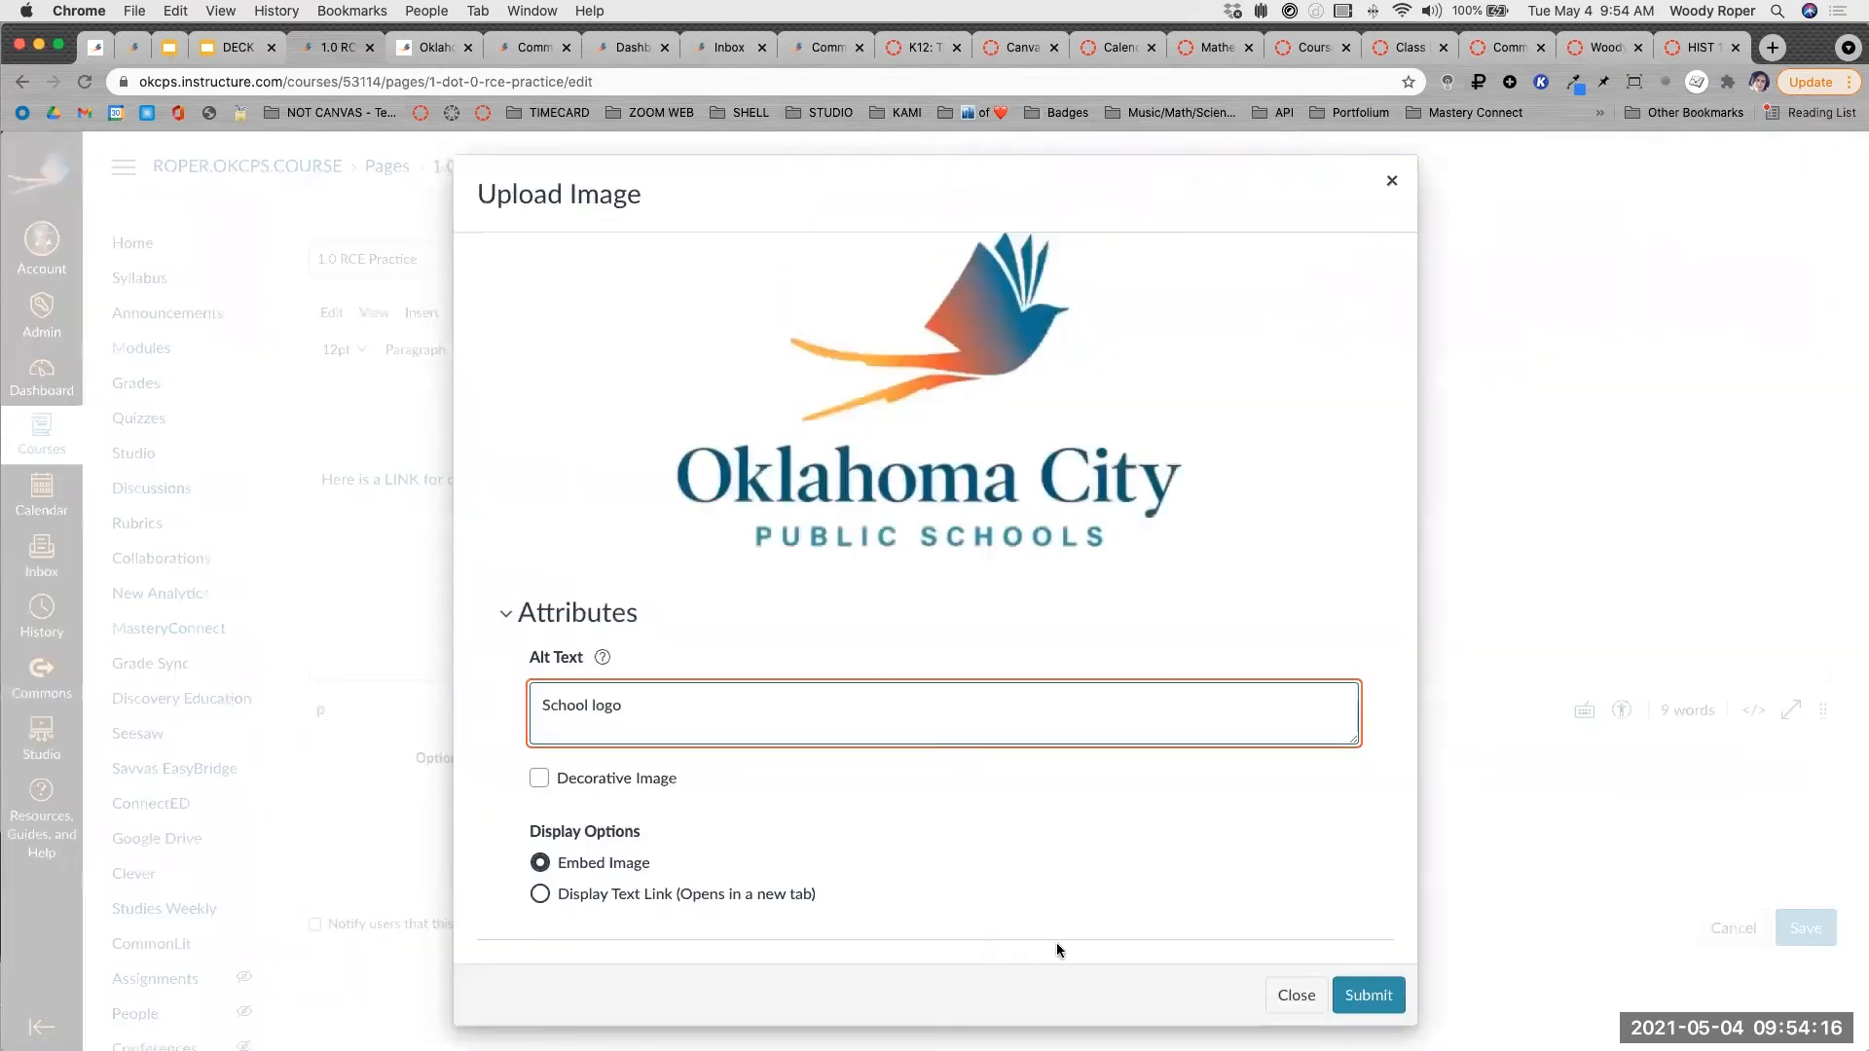
click(1368, 997)
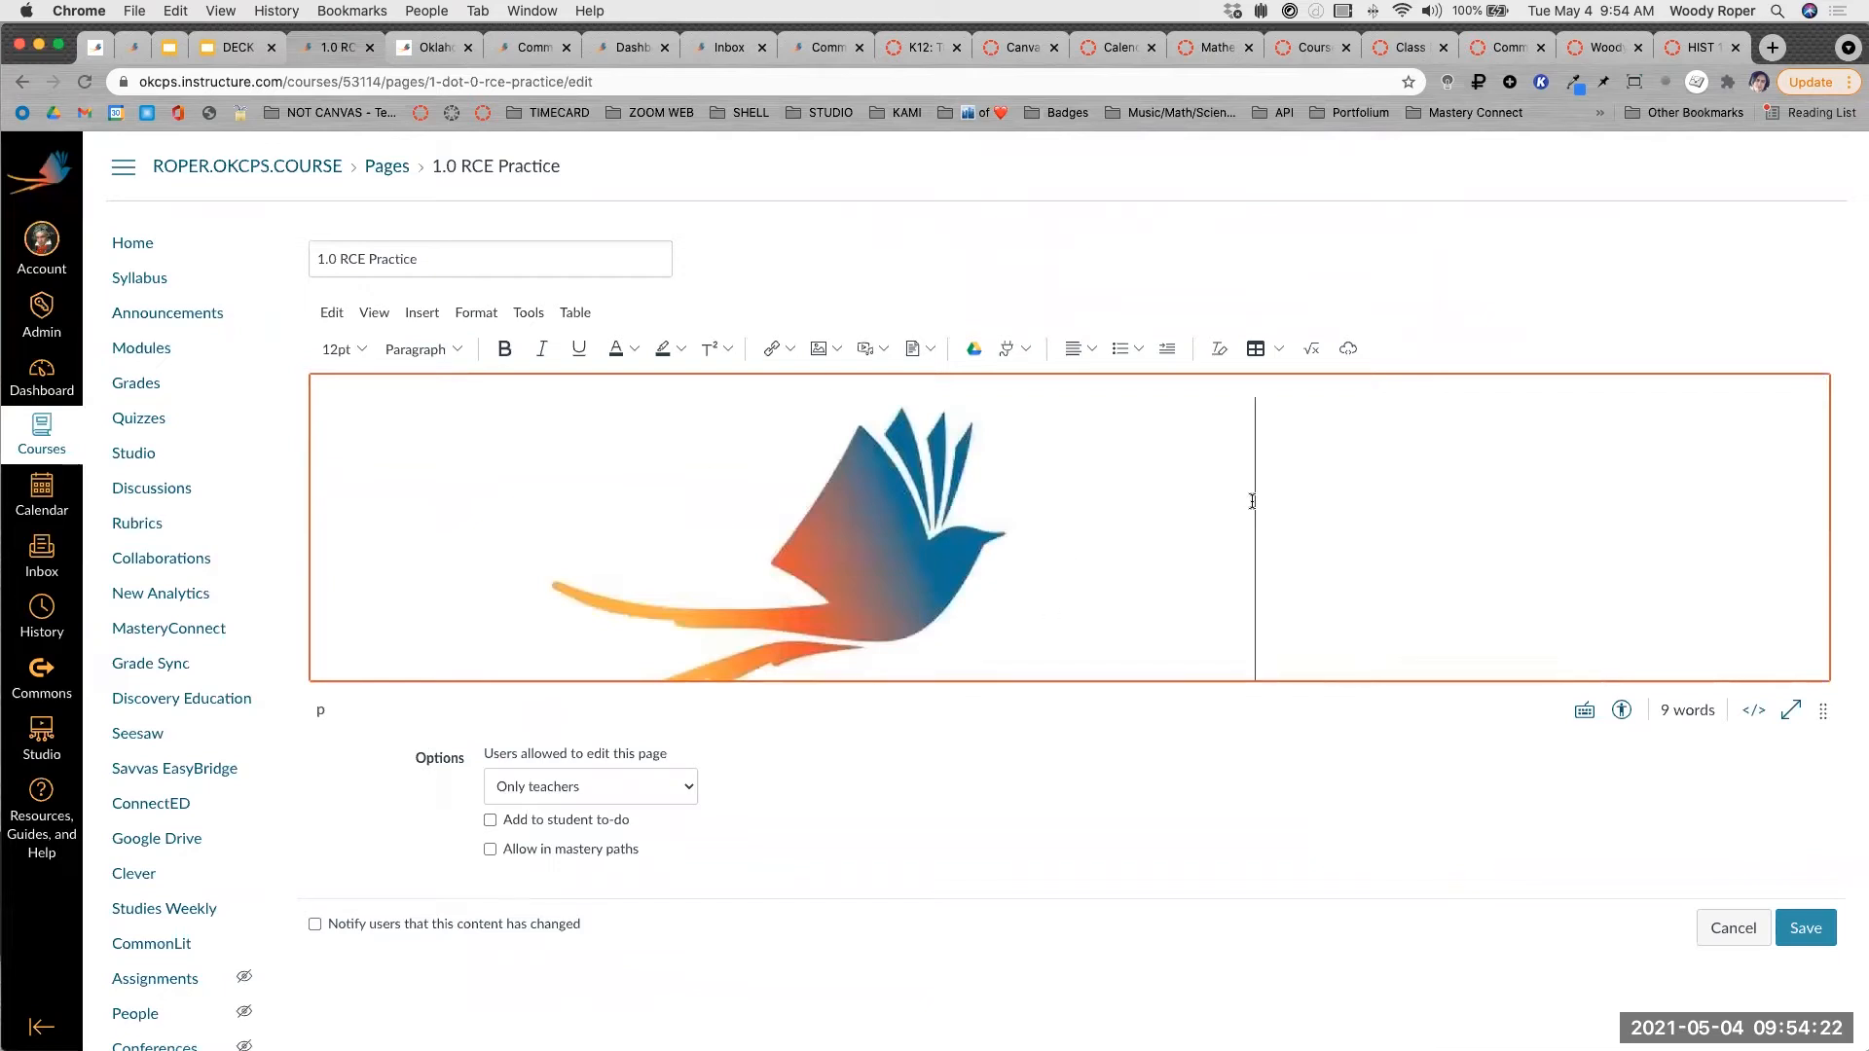
Expand the editor to full screen, then shrink the inserted logo to about half its size and centre it.
click(1791, 710)
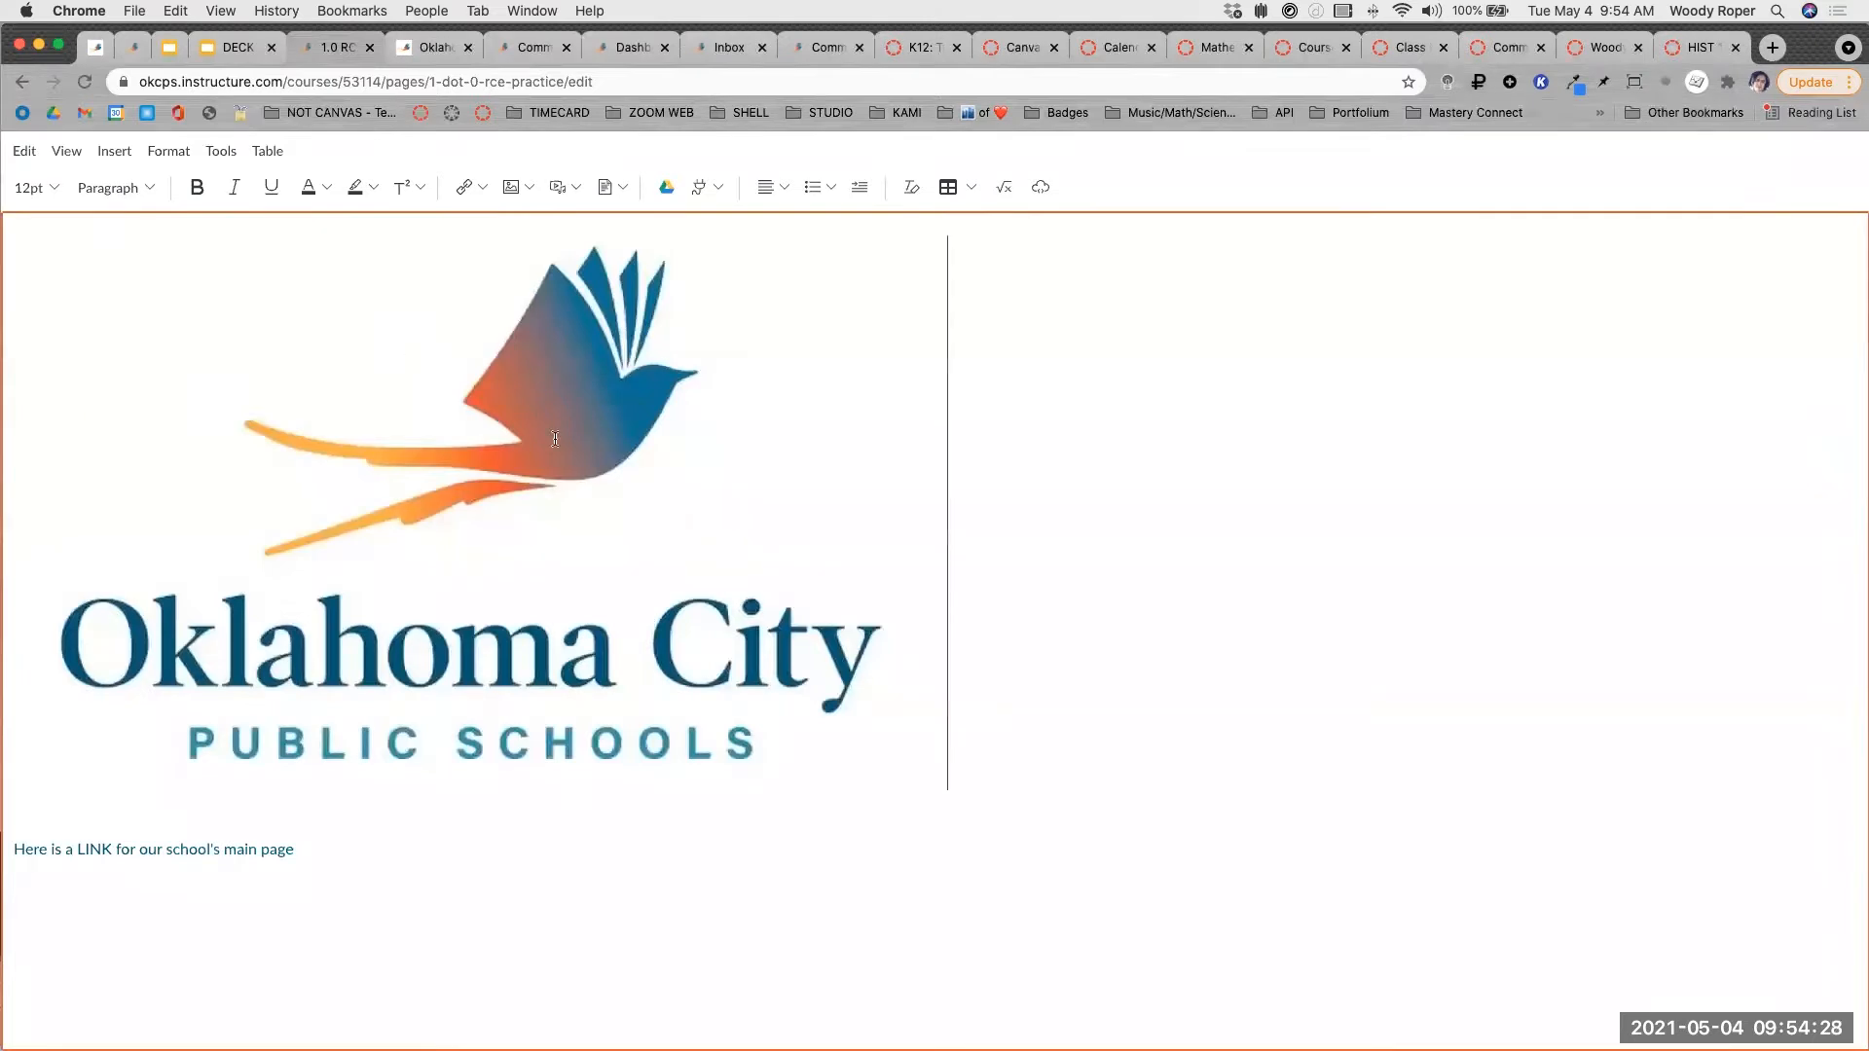
click(639, 490)
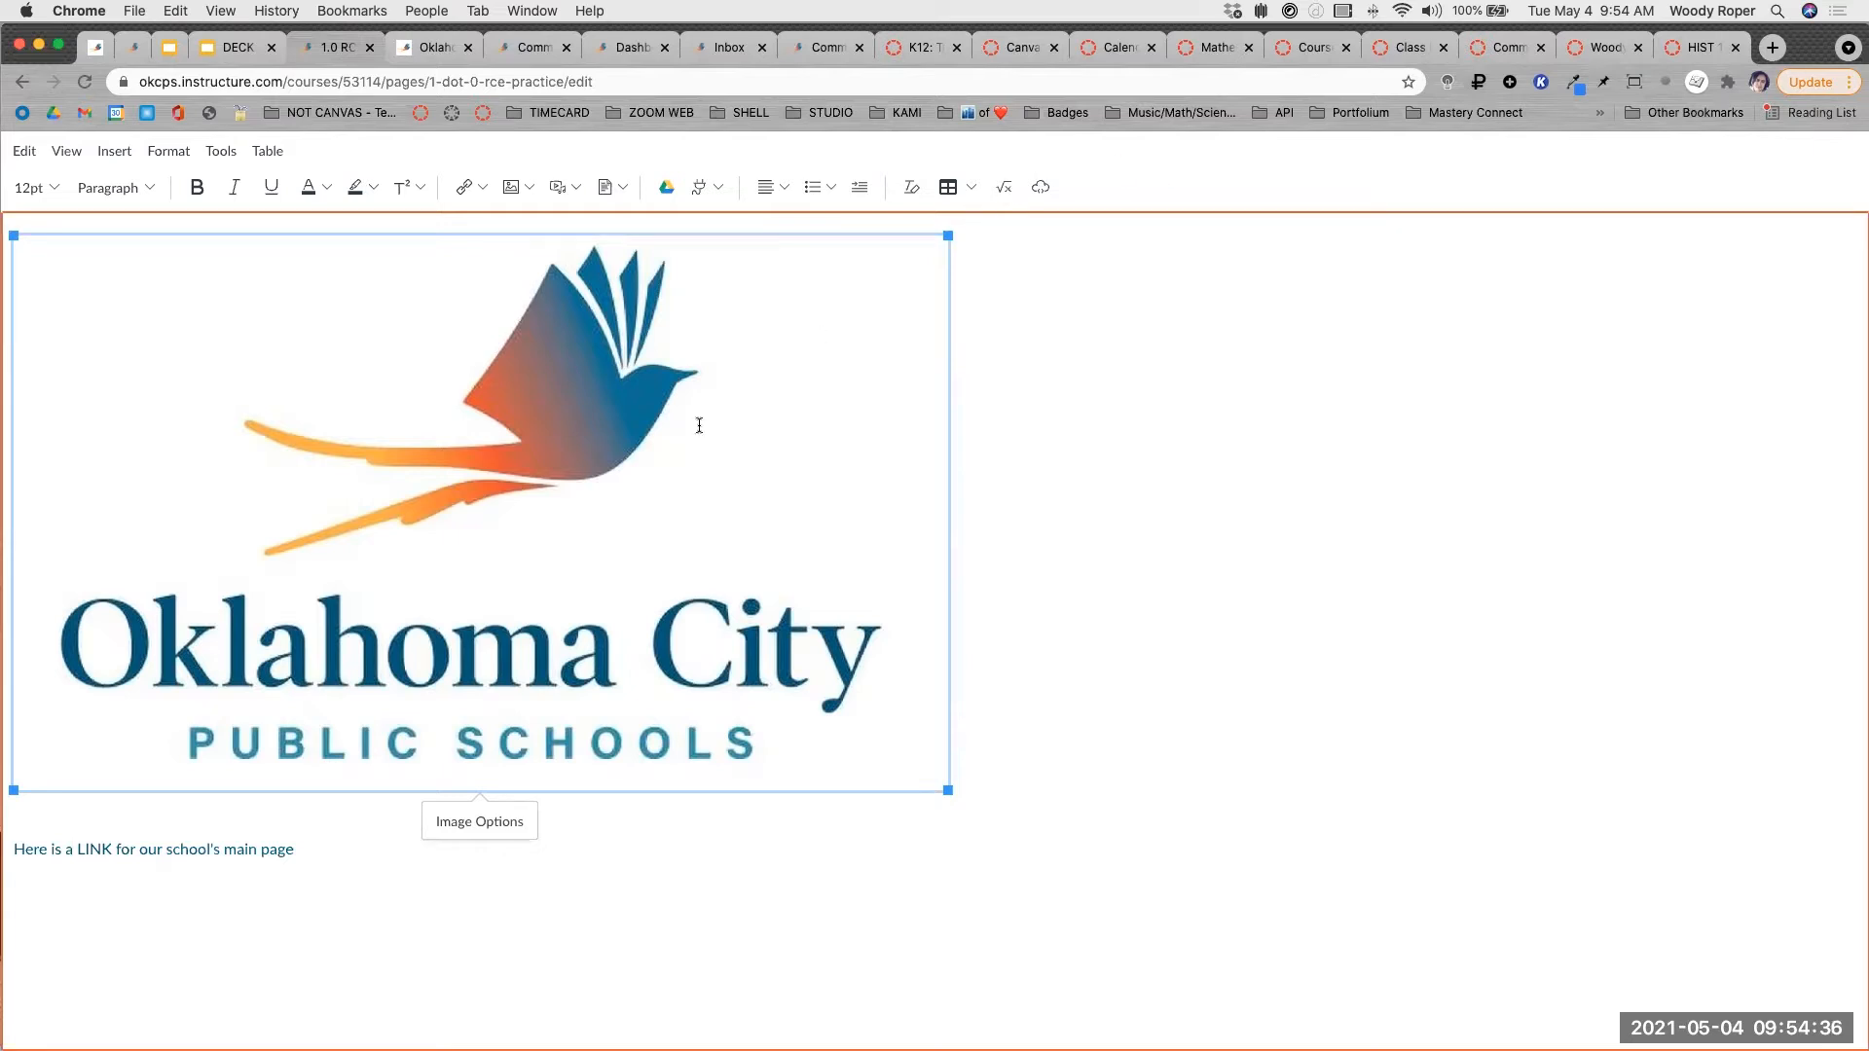
drag(949, 234, 530, 492)
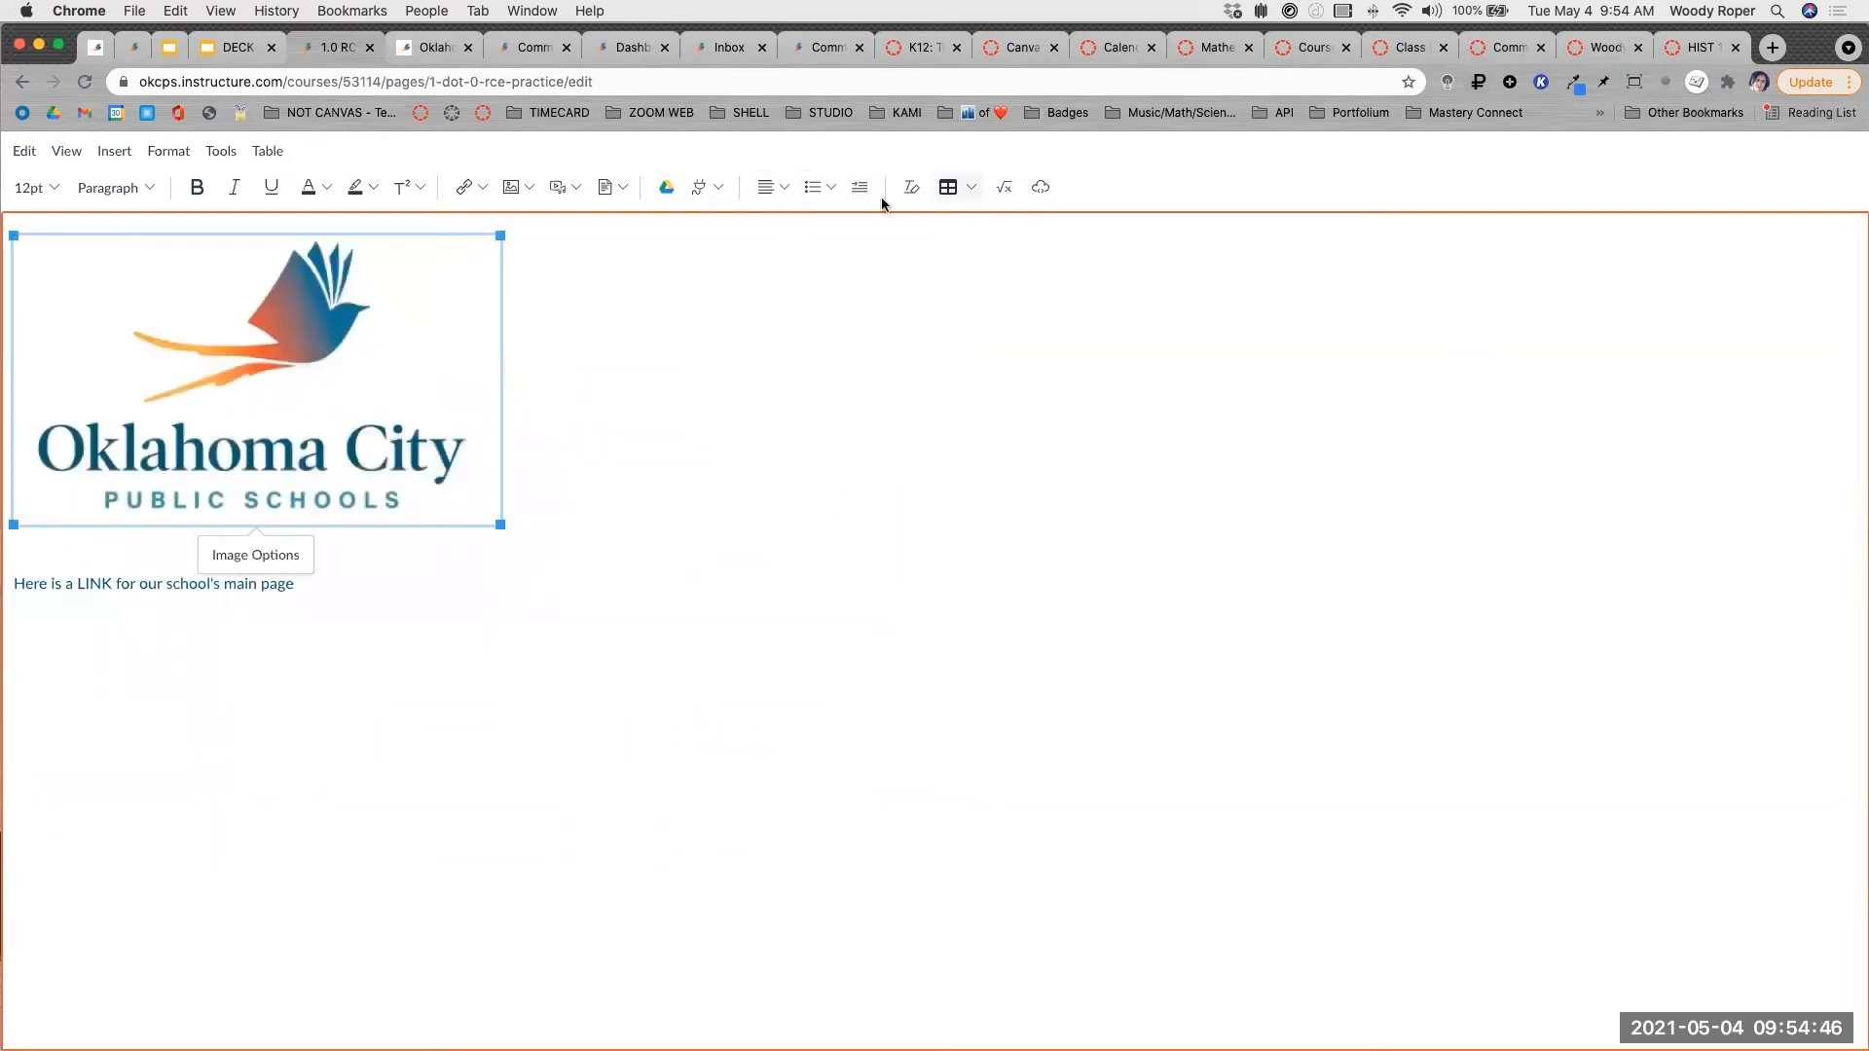
click(785, 187)
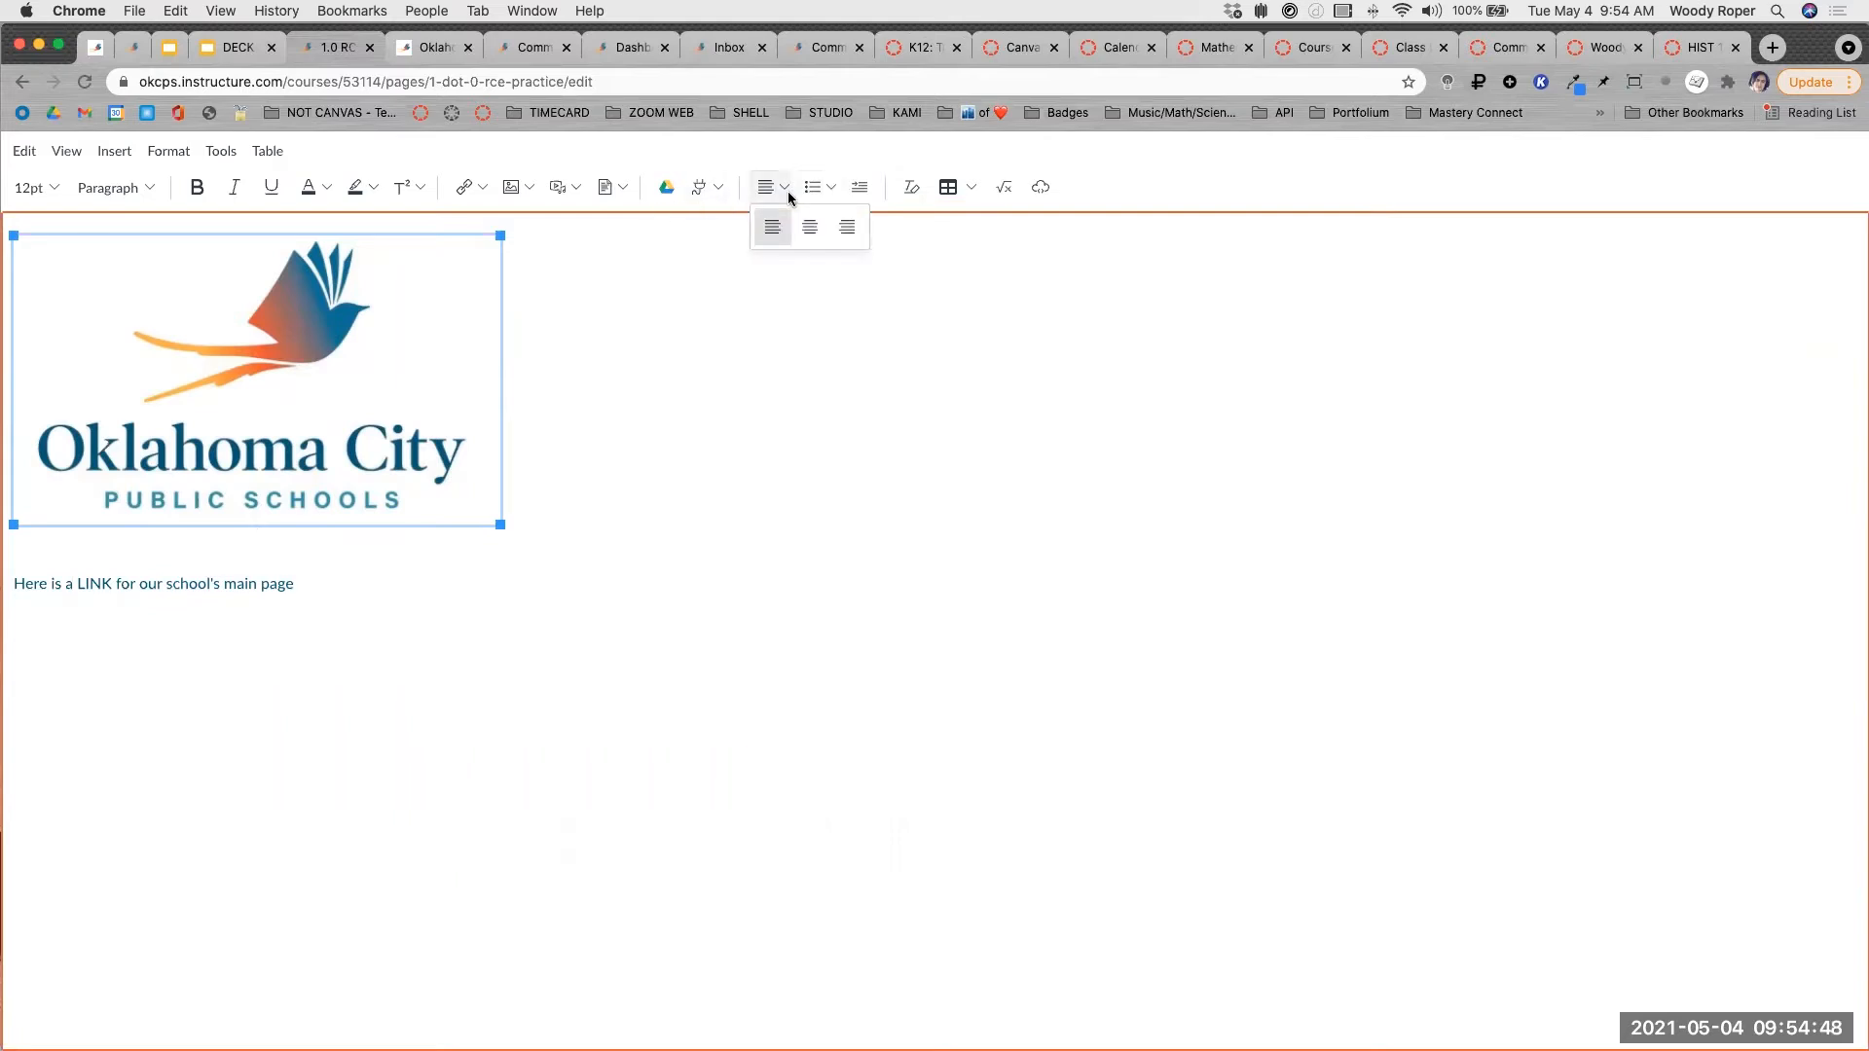
click(817, 229)
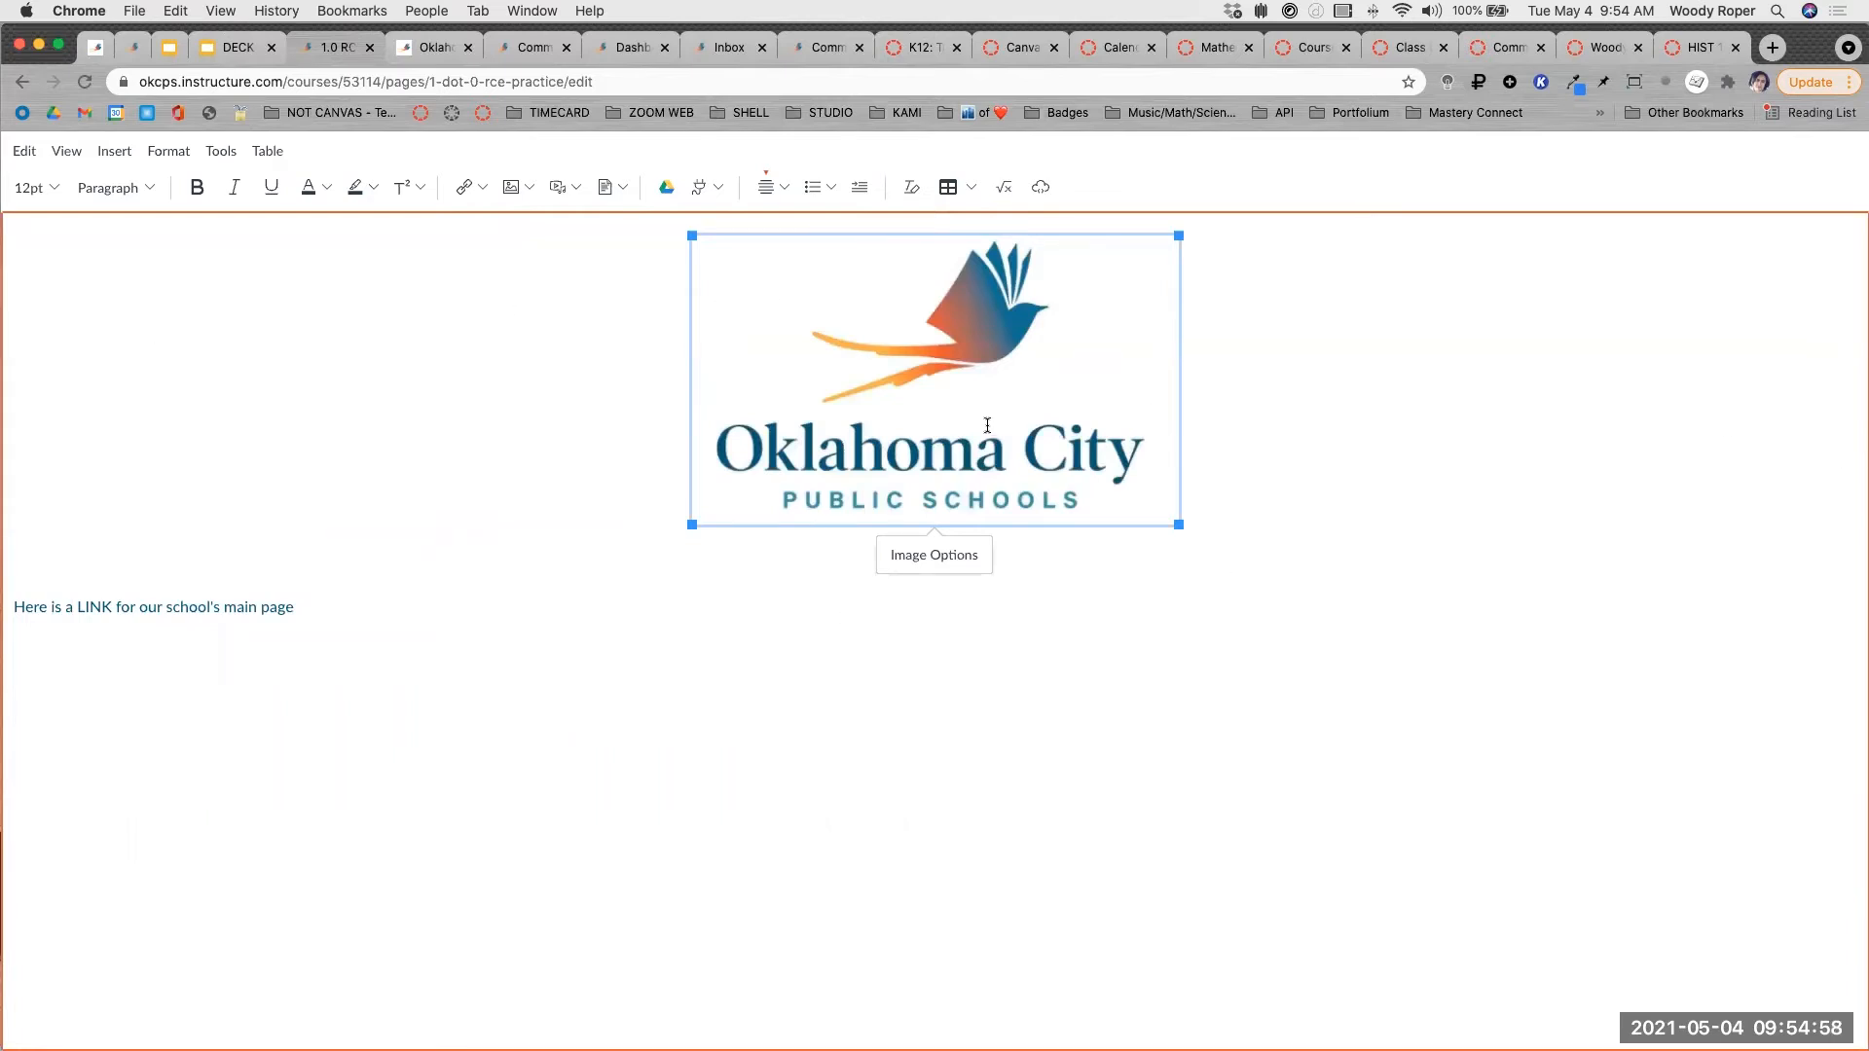
Replace the centred logo with OKCPS_Secondary_Logo_Horizontal.png from the course images.
key(BackSpace)
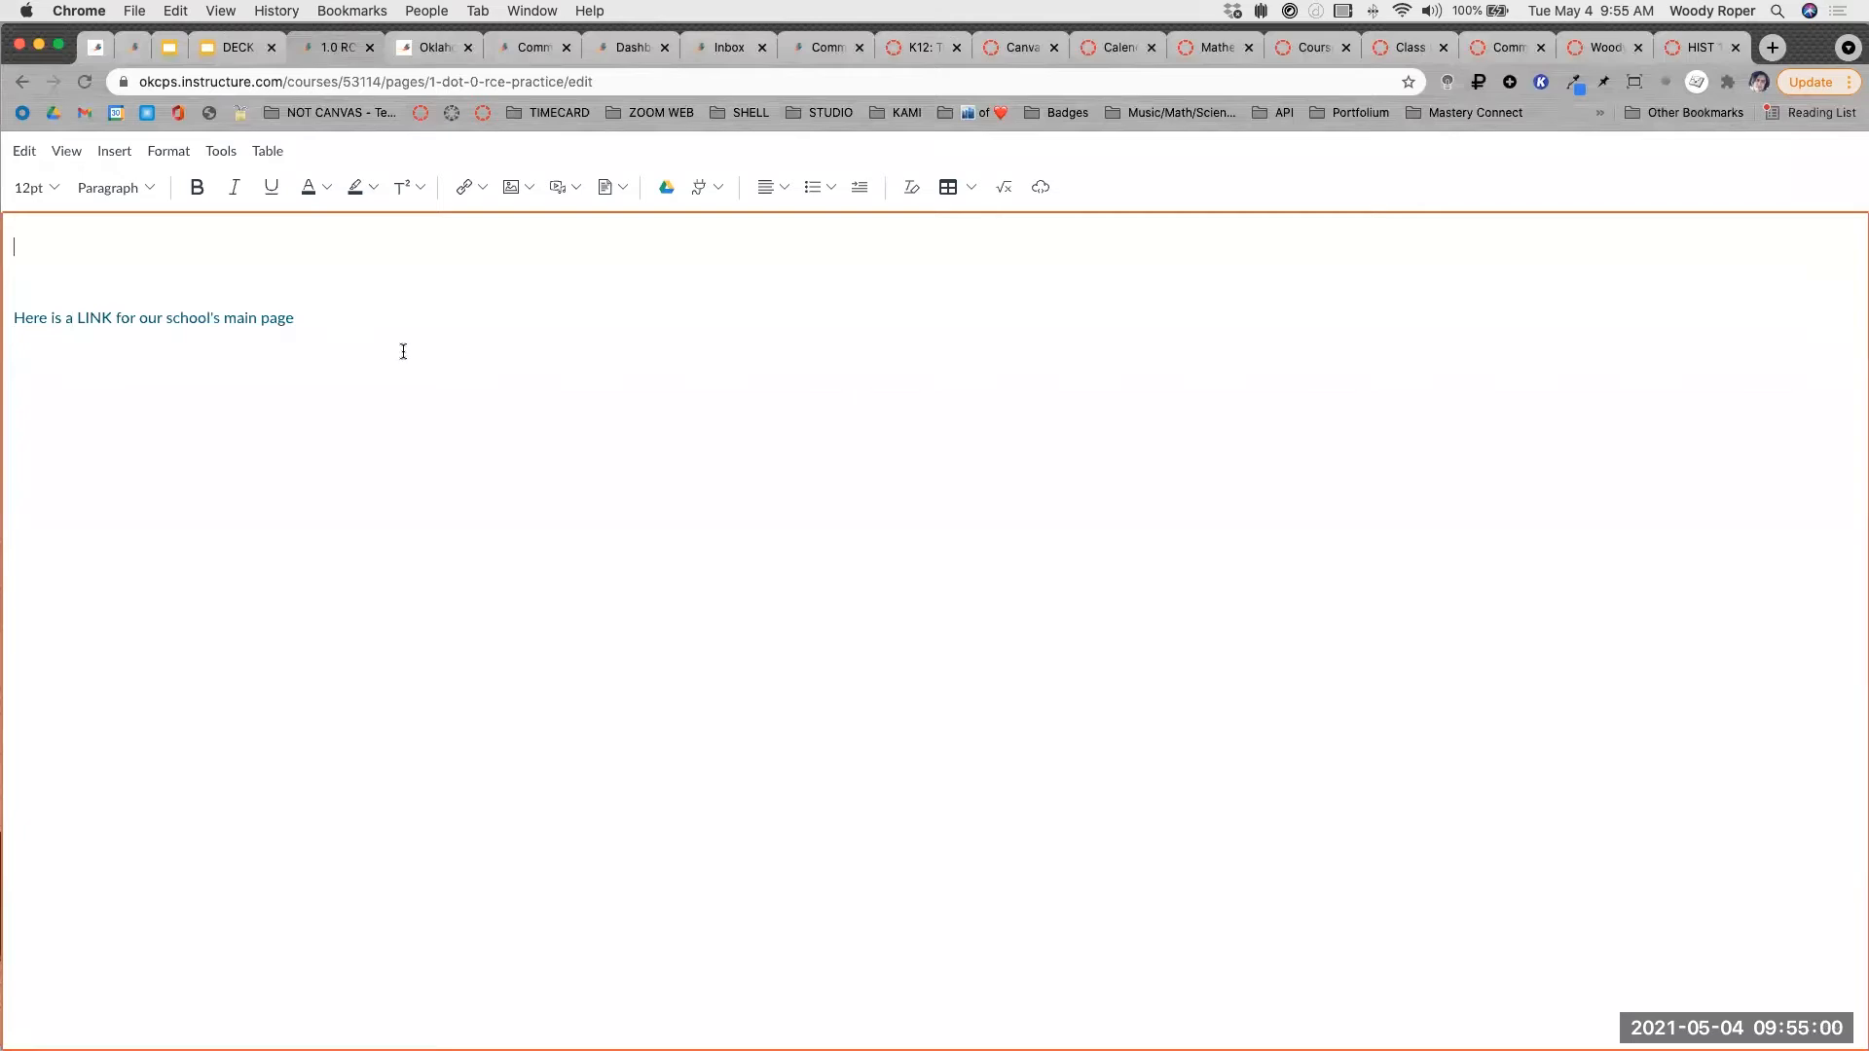
click(116, 152)
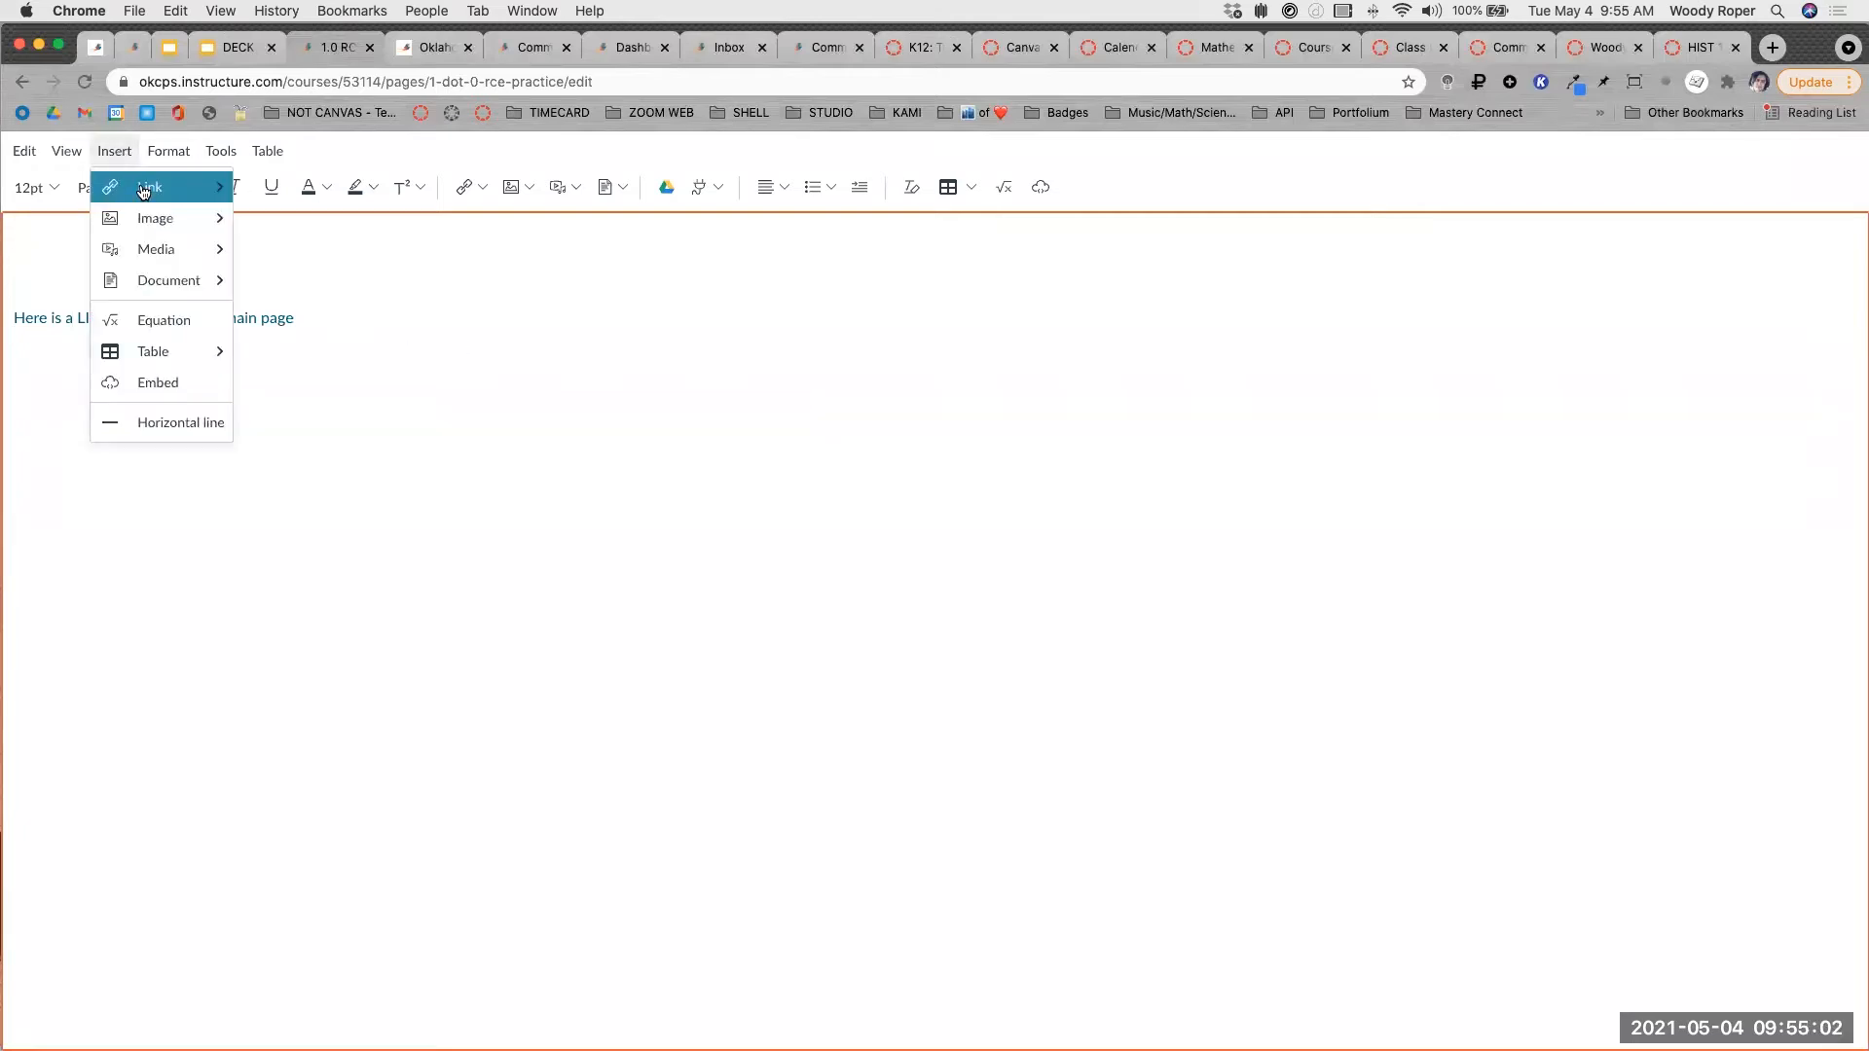
mouse_move(153, 219)
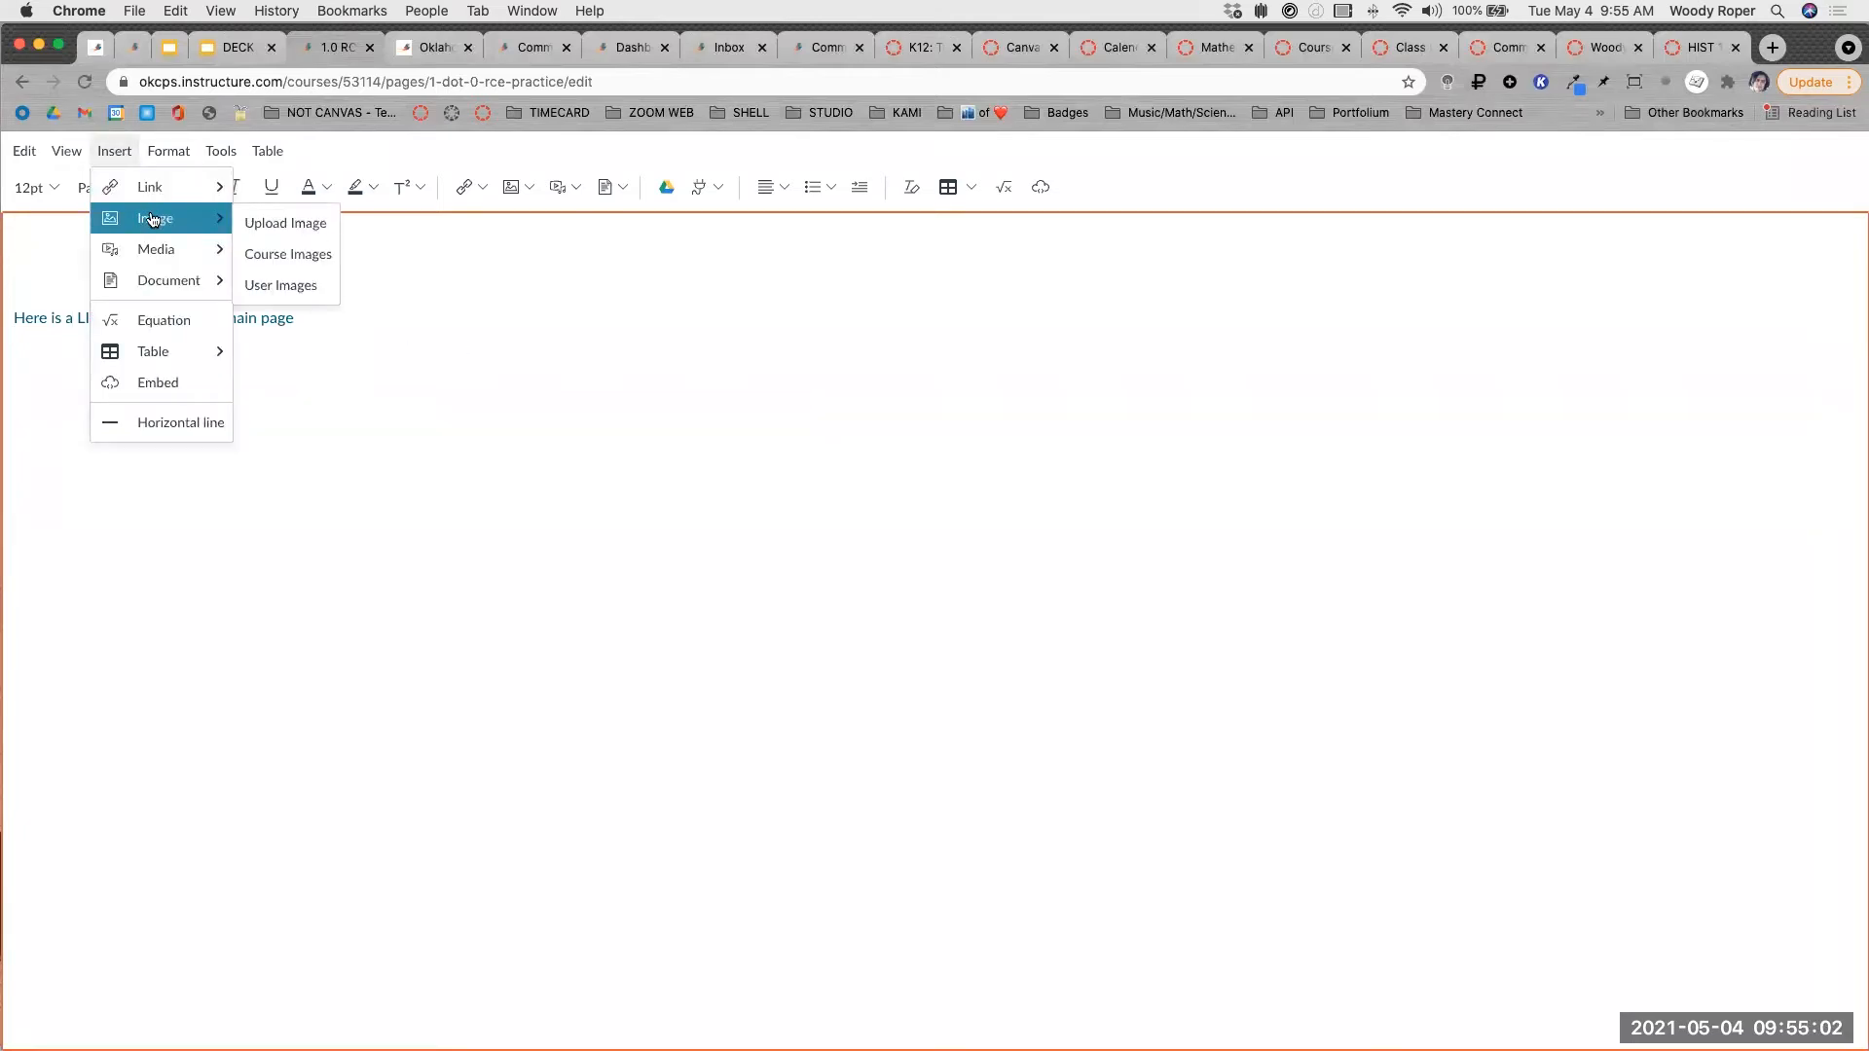
click(271, 258)
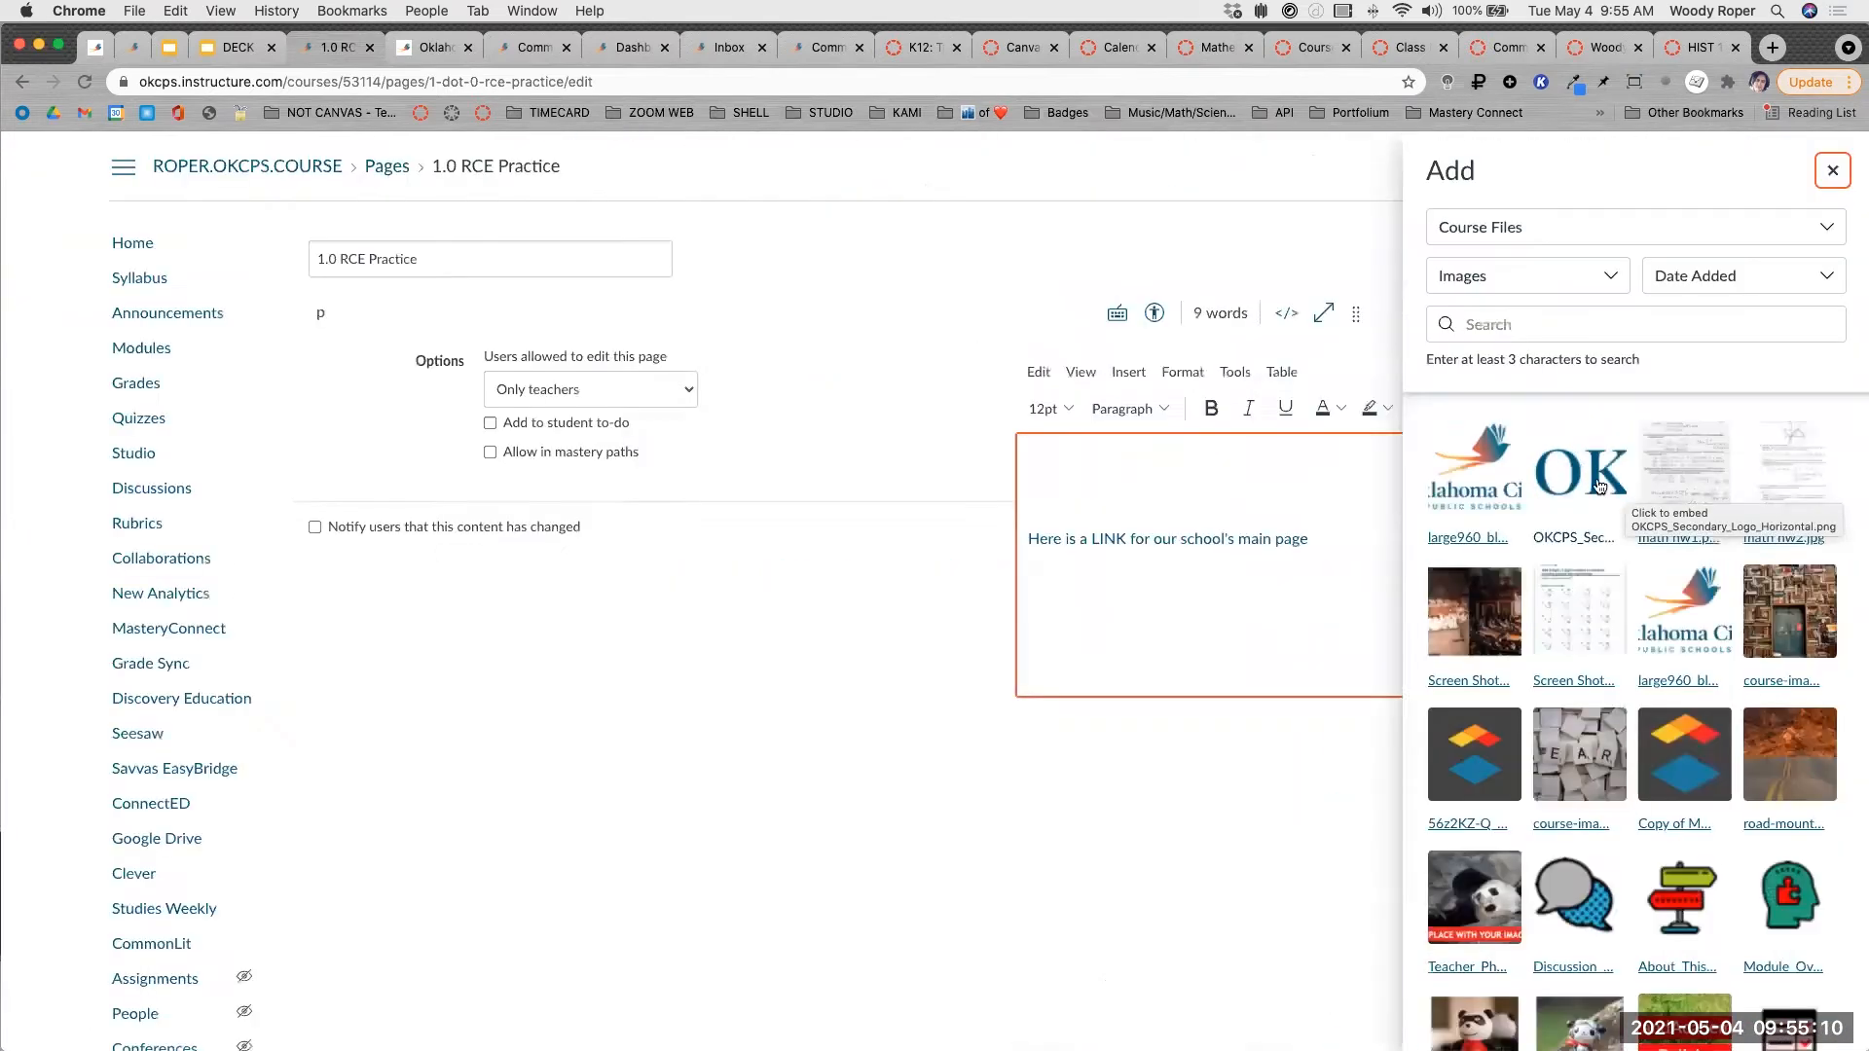
click(1590, 482)
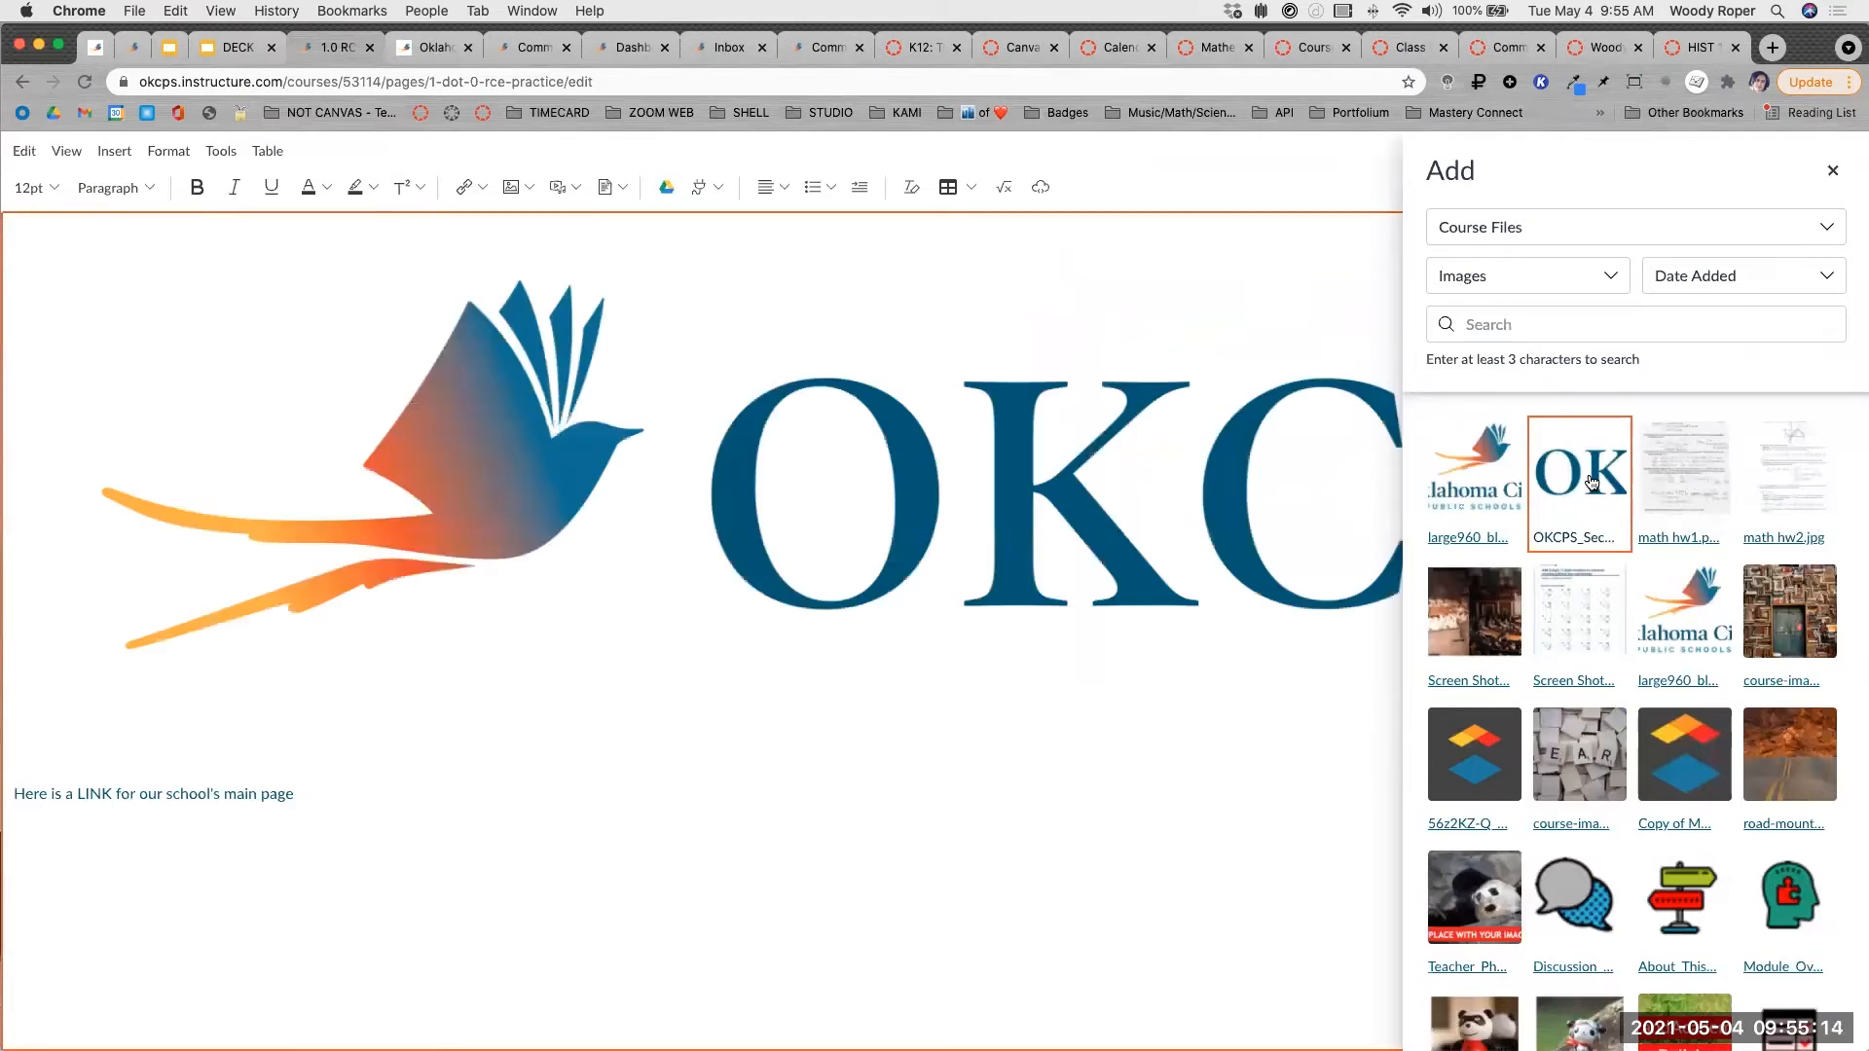
click(1834, 173)
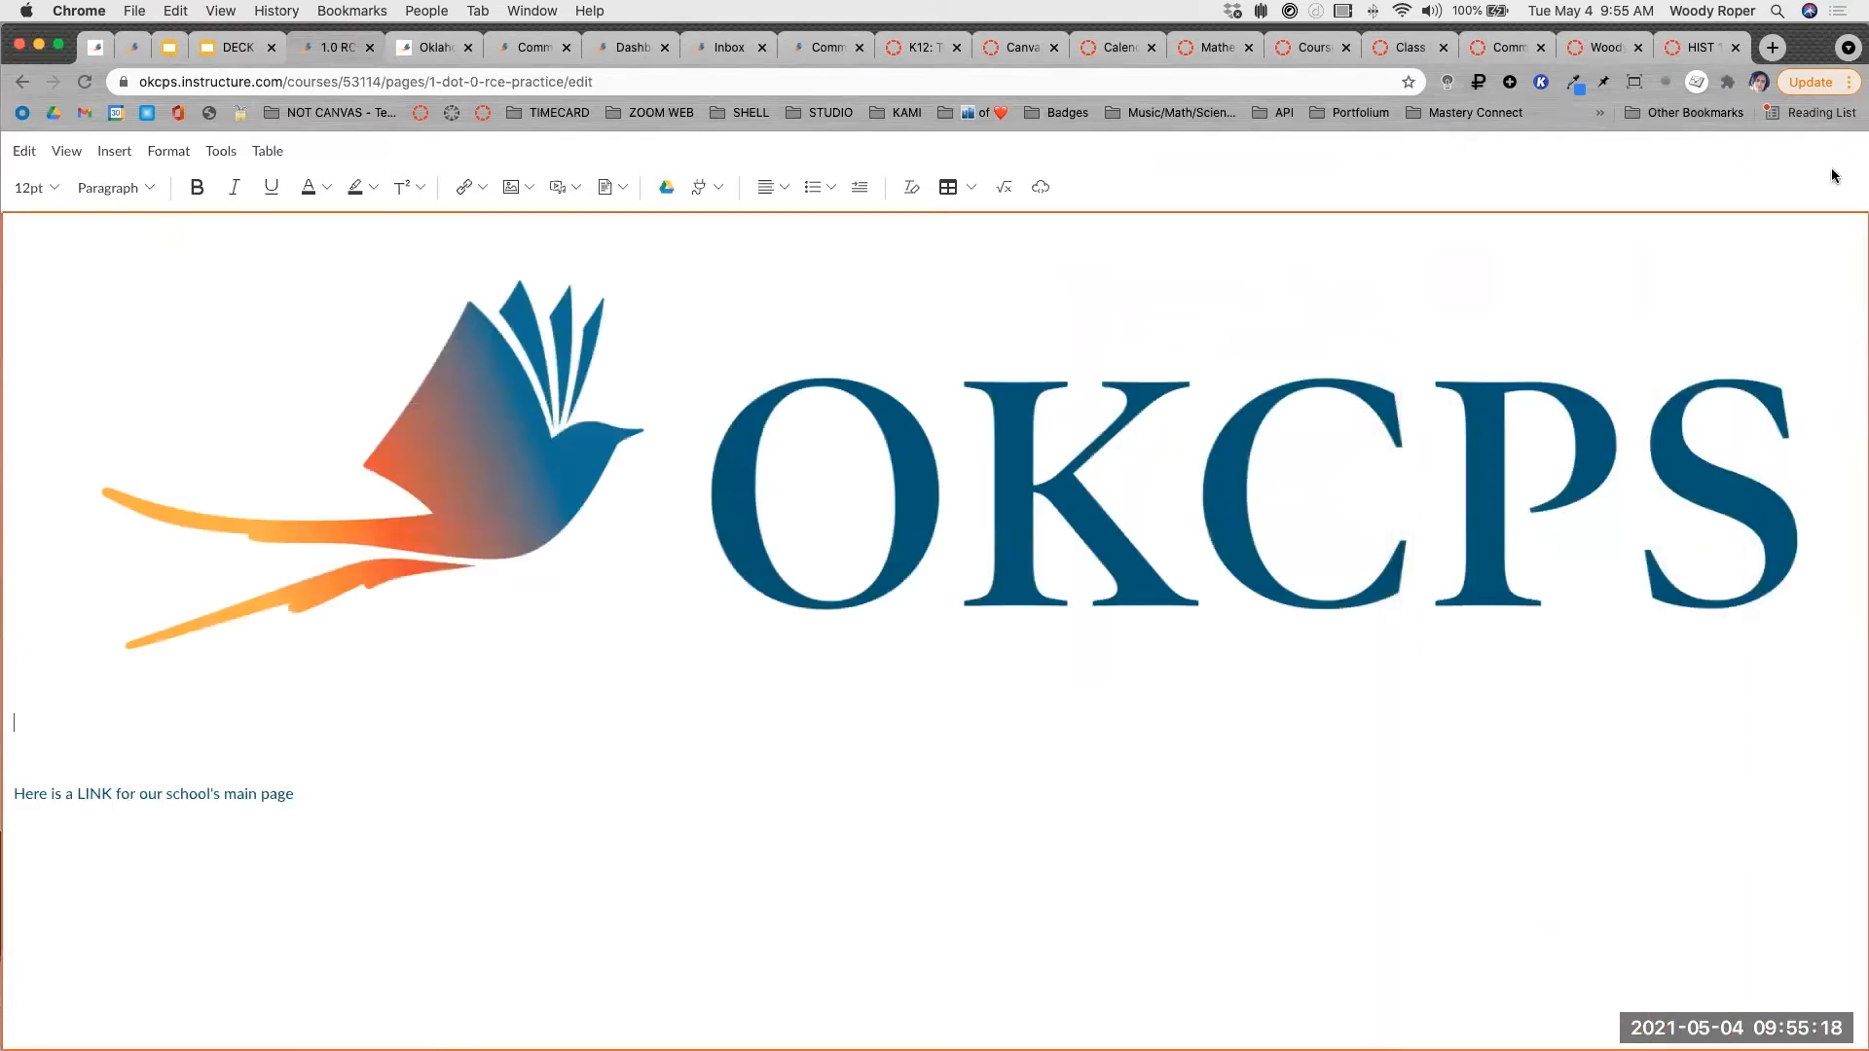
Shrink the OKCPS logo to about 60% of the page width and centre it.
click(1232, 439)
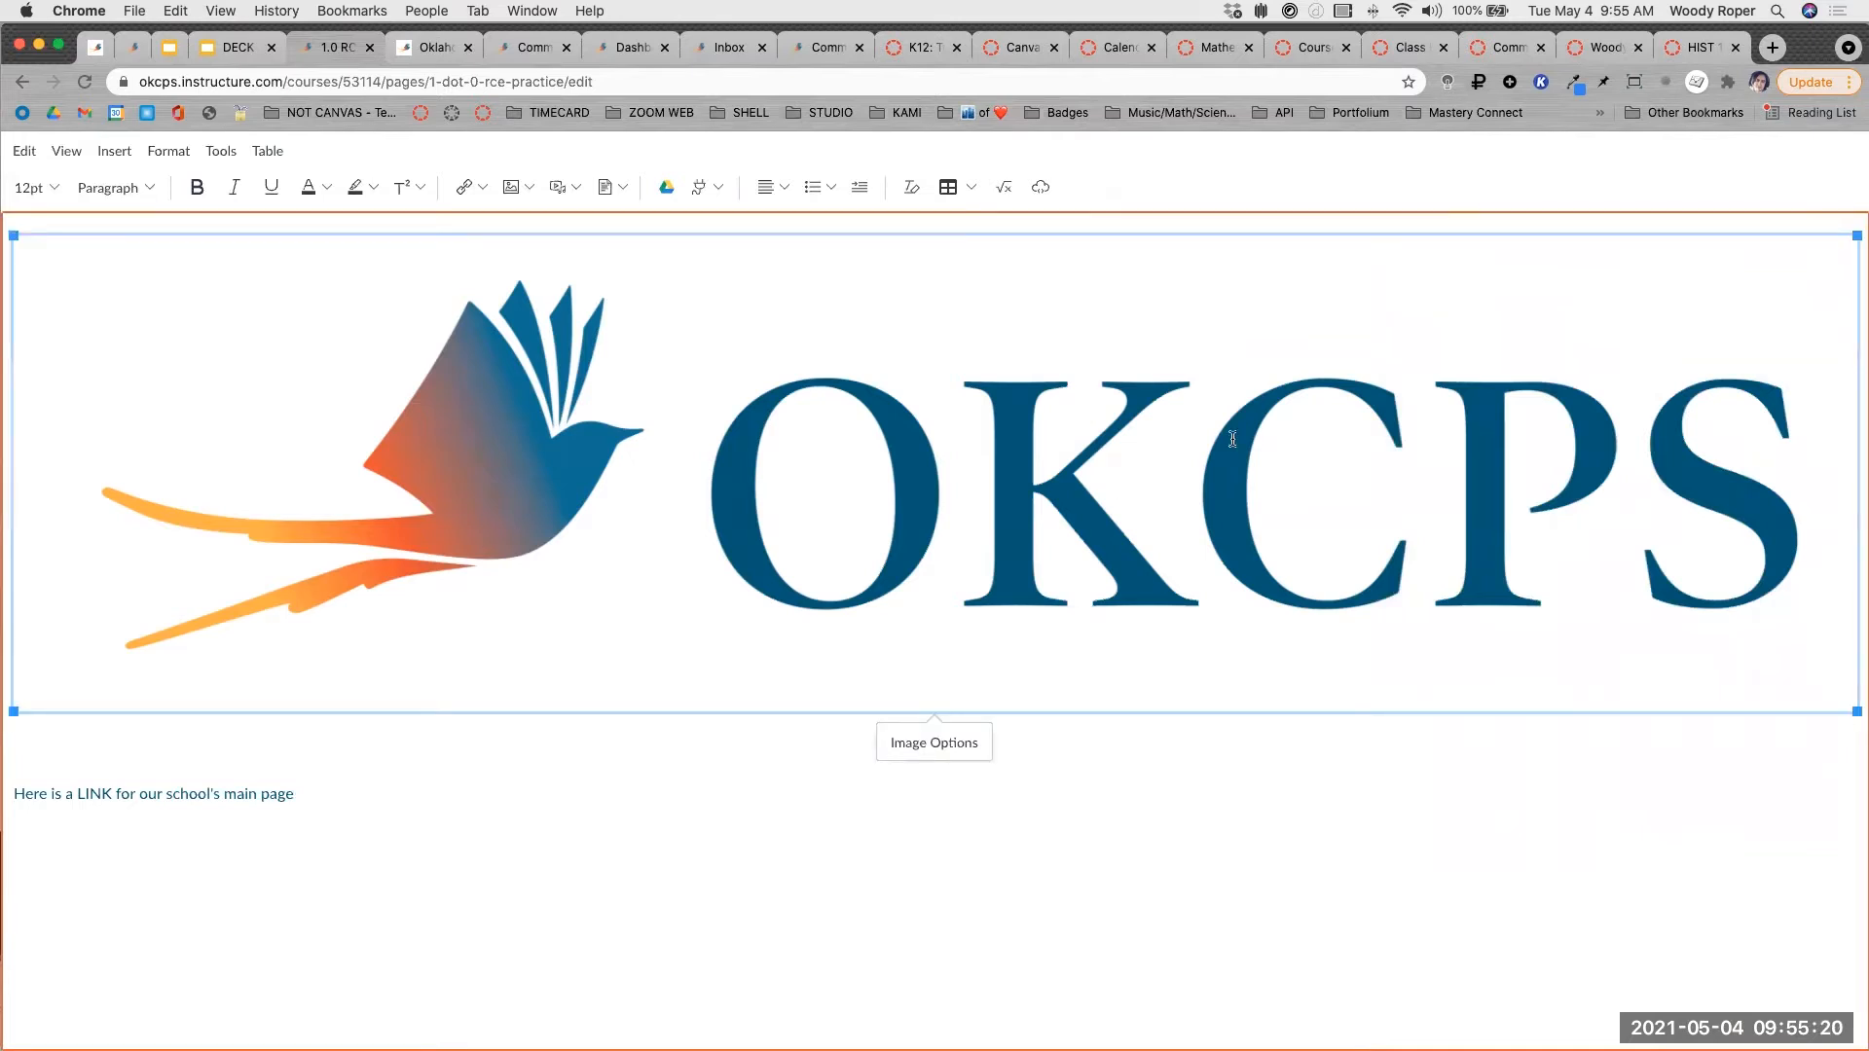
drag(1857, 235, 1119, 619)
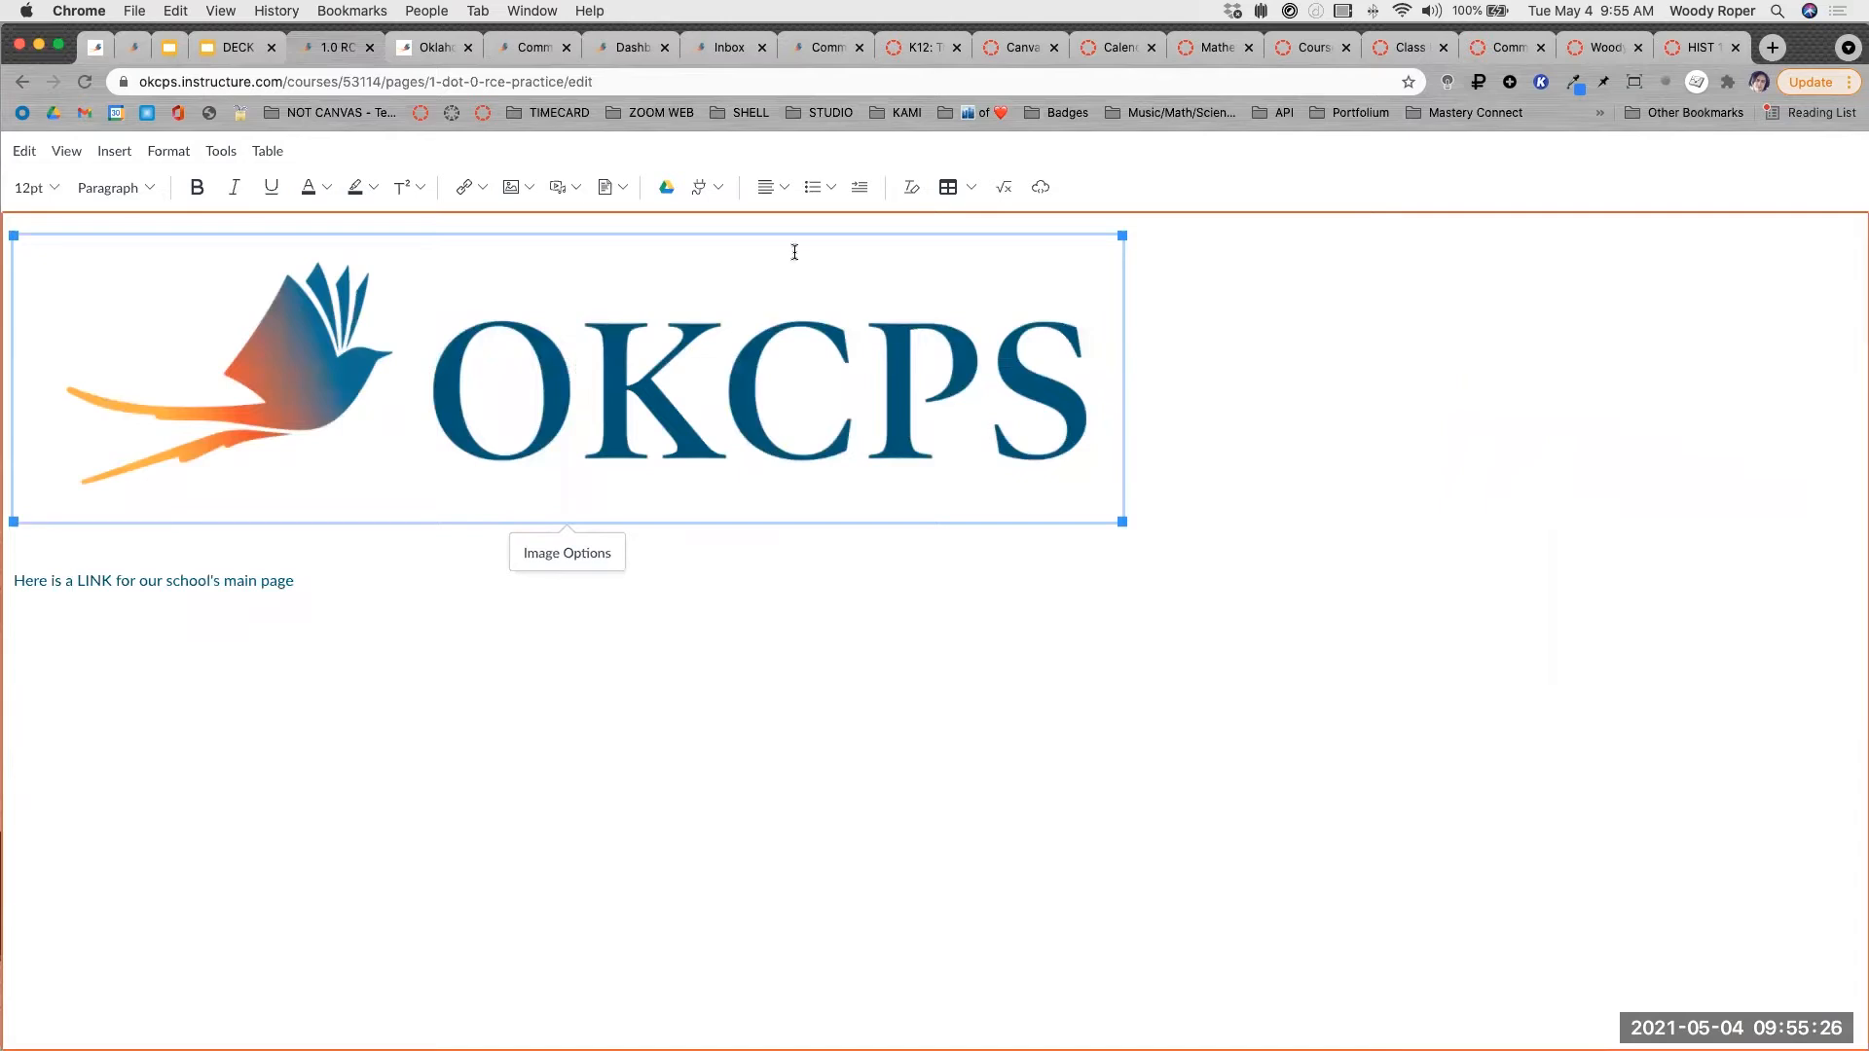
click(770, 187)
click(808, 222)
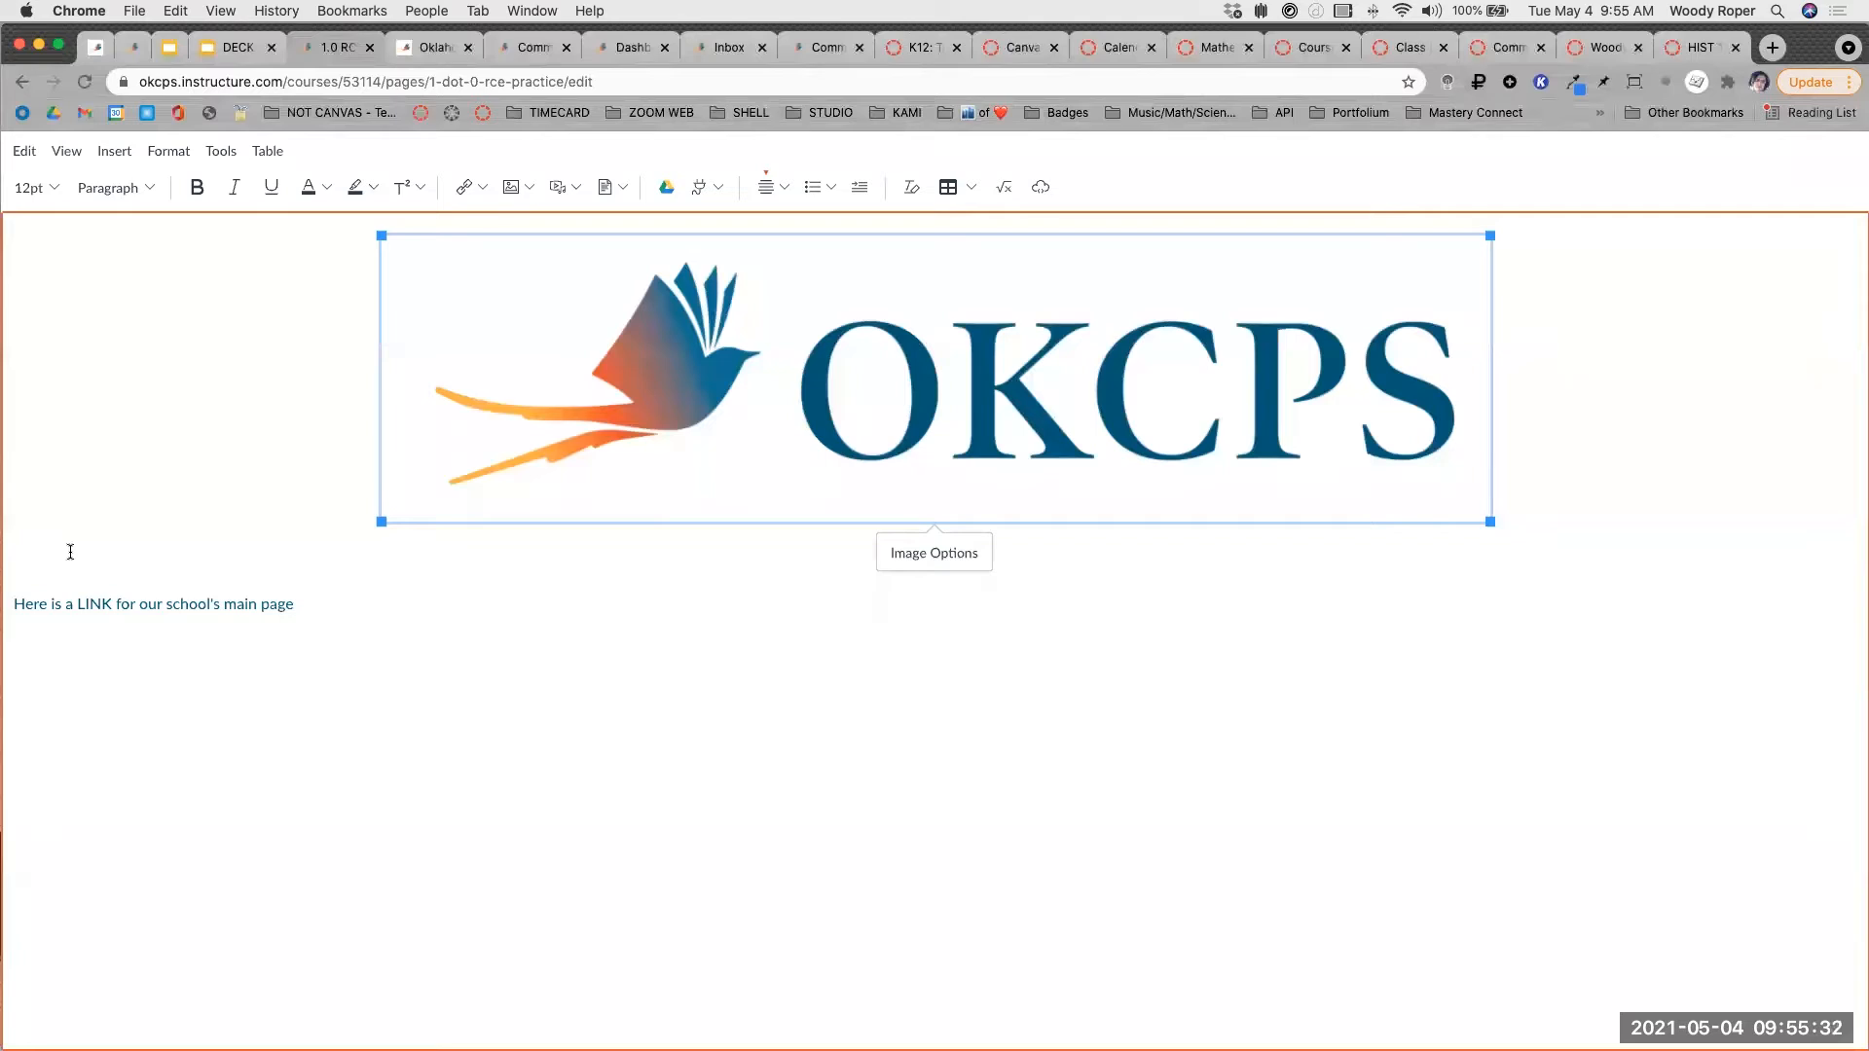
Choose okcps-cover.jpeg from the Desktop as an image to upload on the empty line below the linked sentence.
click(56, 653)
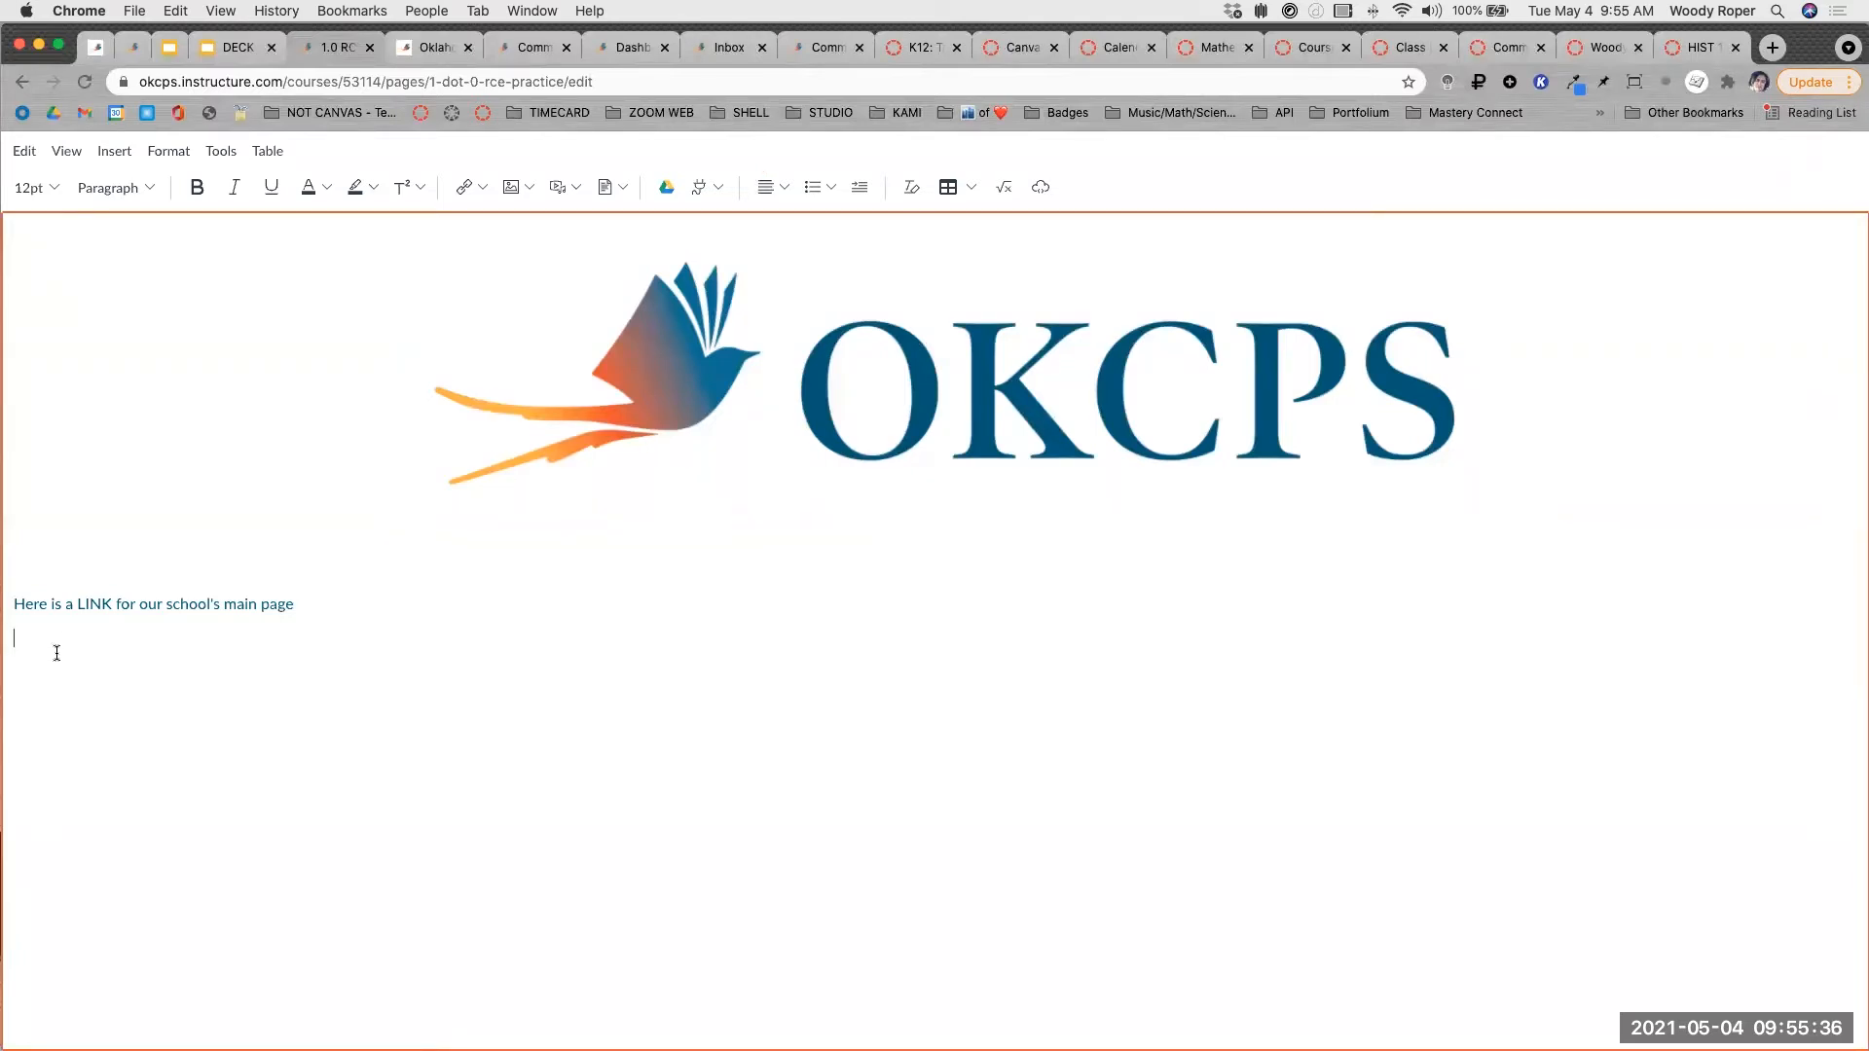
click(114, 151)
mouse_move(159, 202)
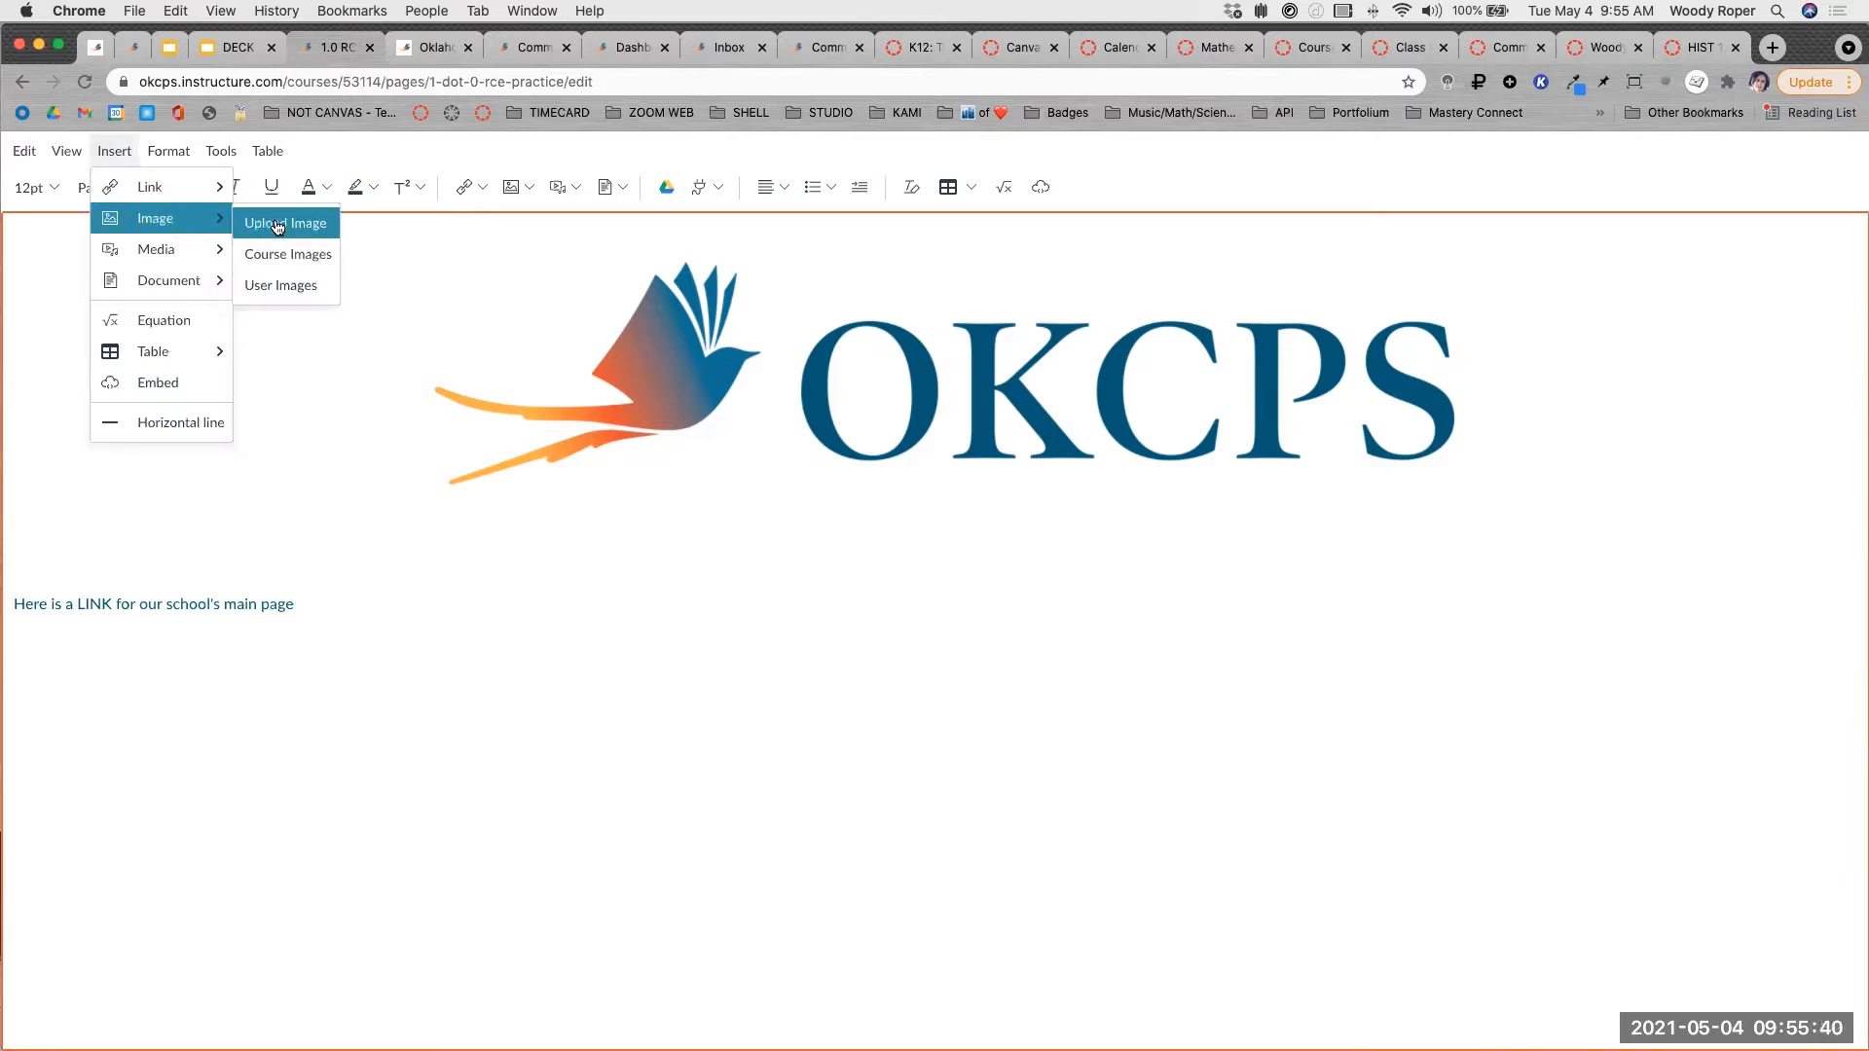
click(278, 224)
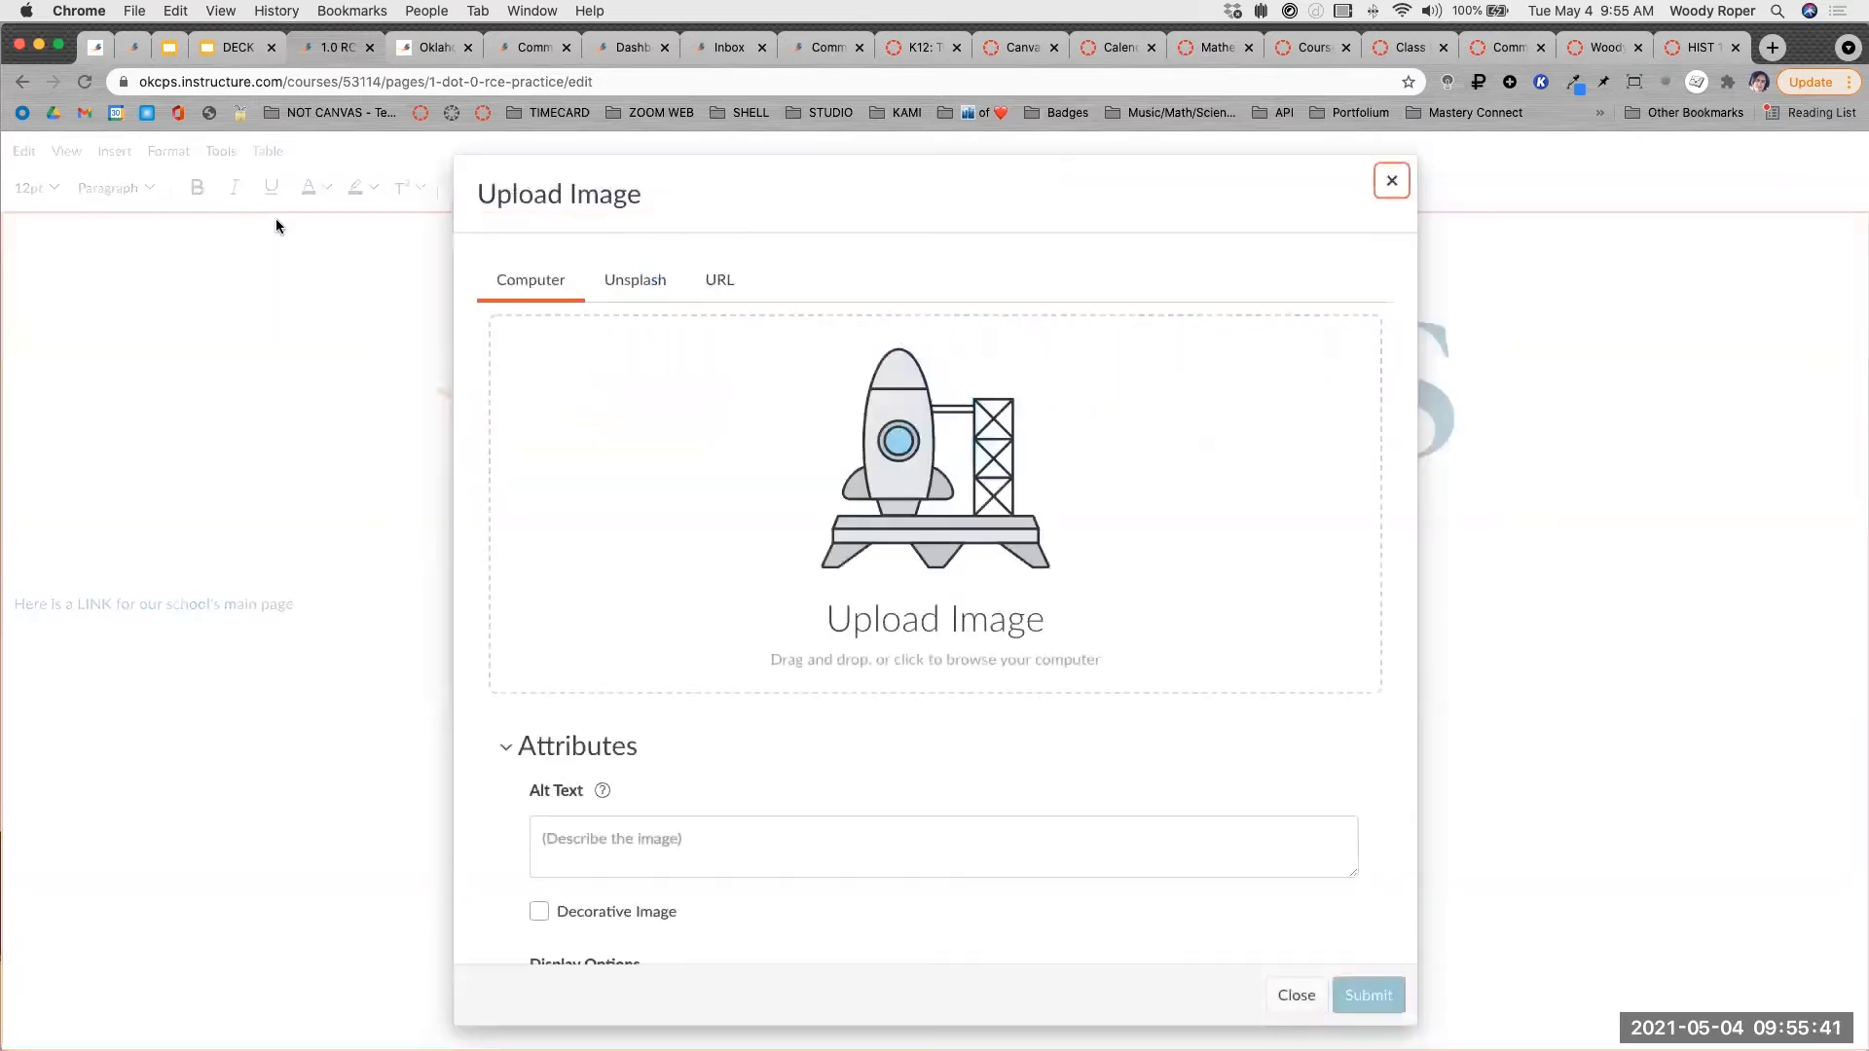
click(993, 421)
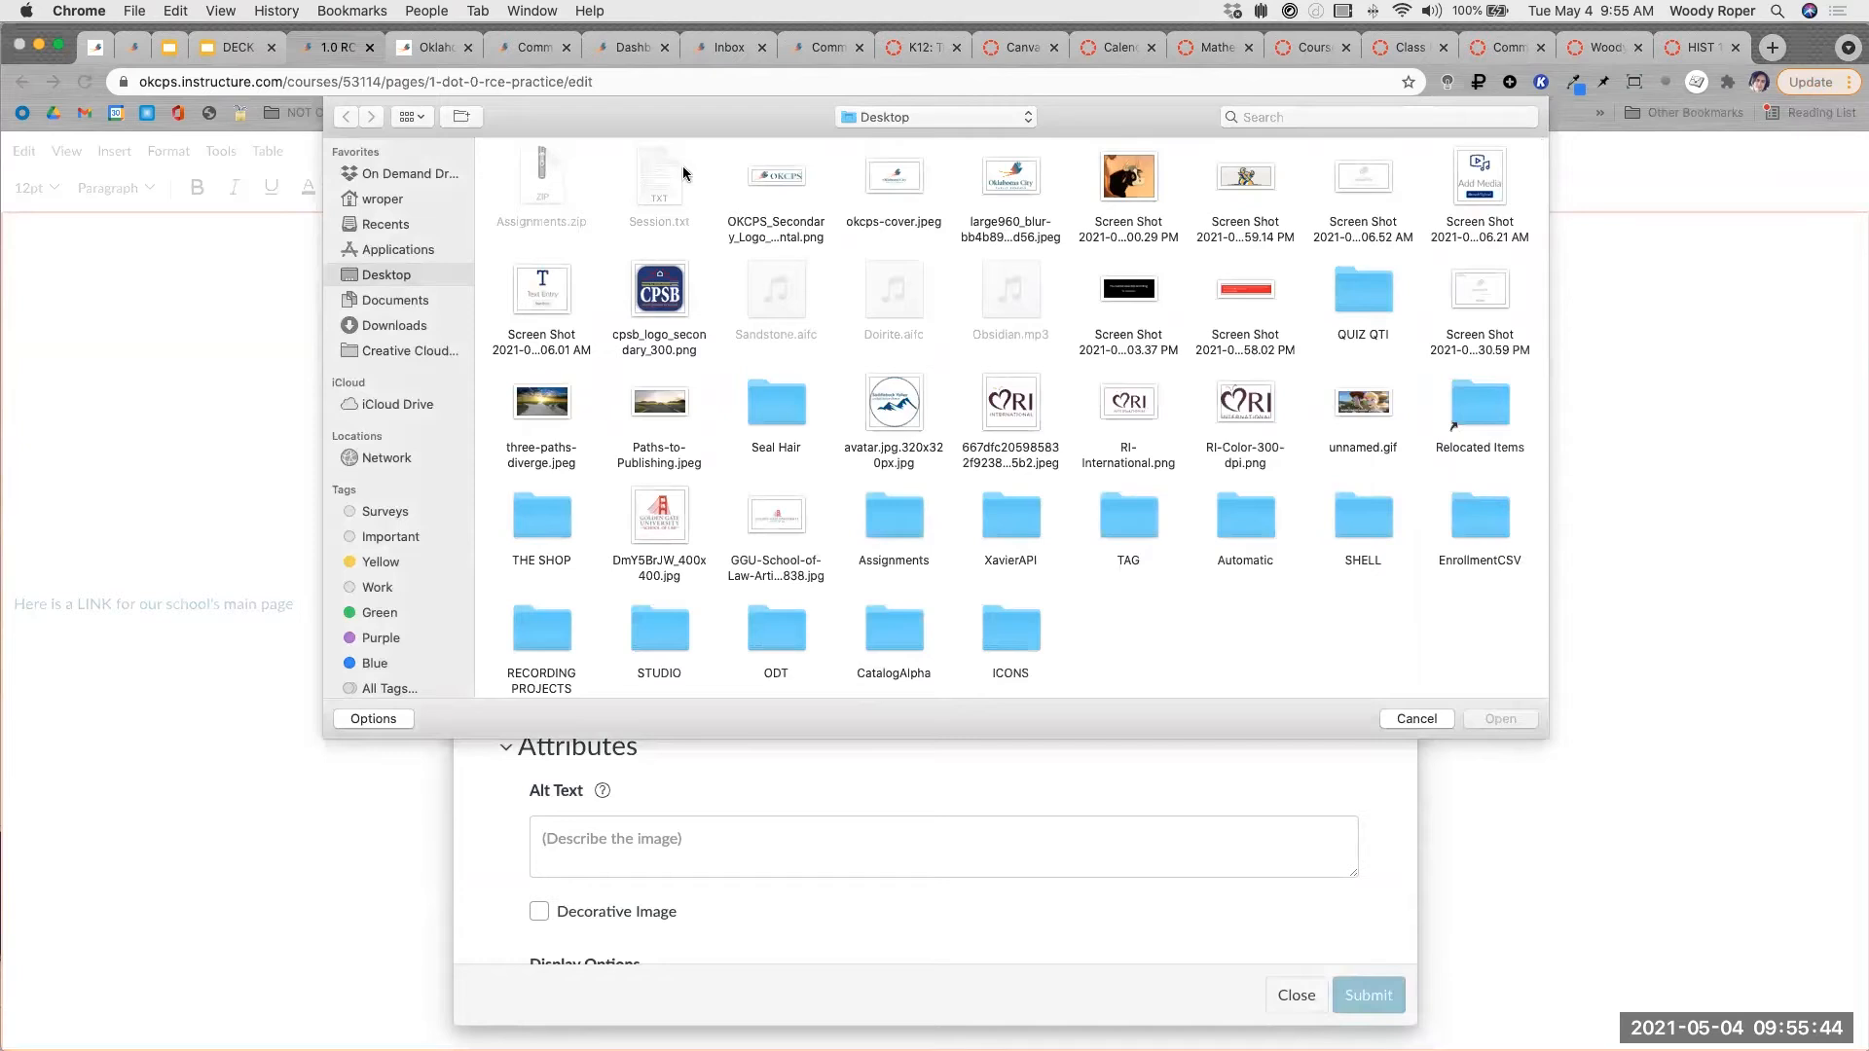
click(897, 180)
click(1500, 719)
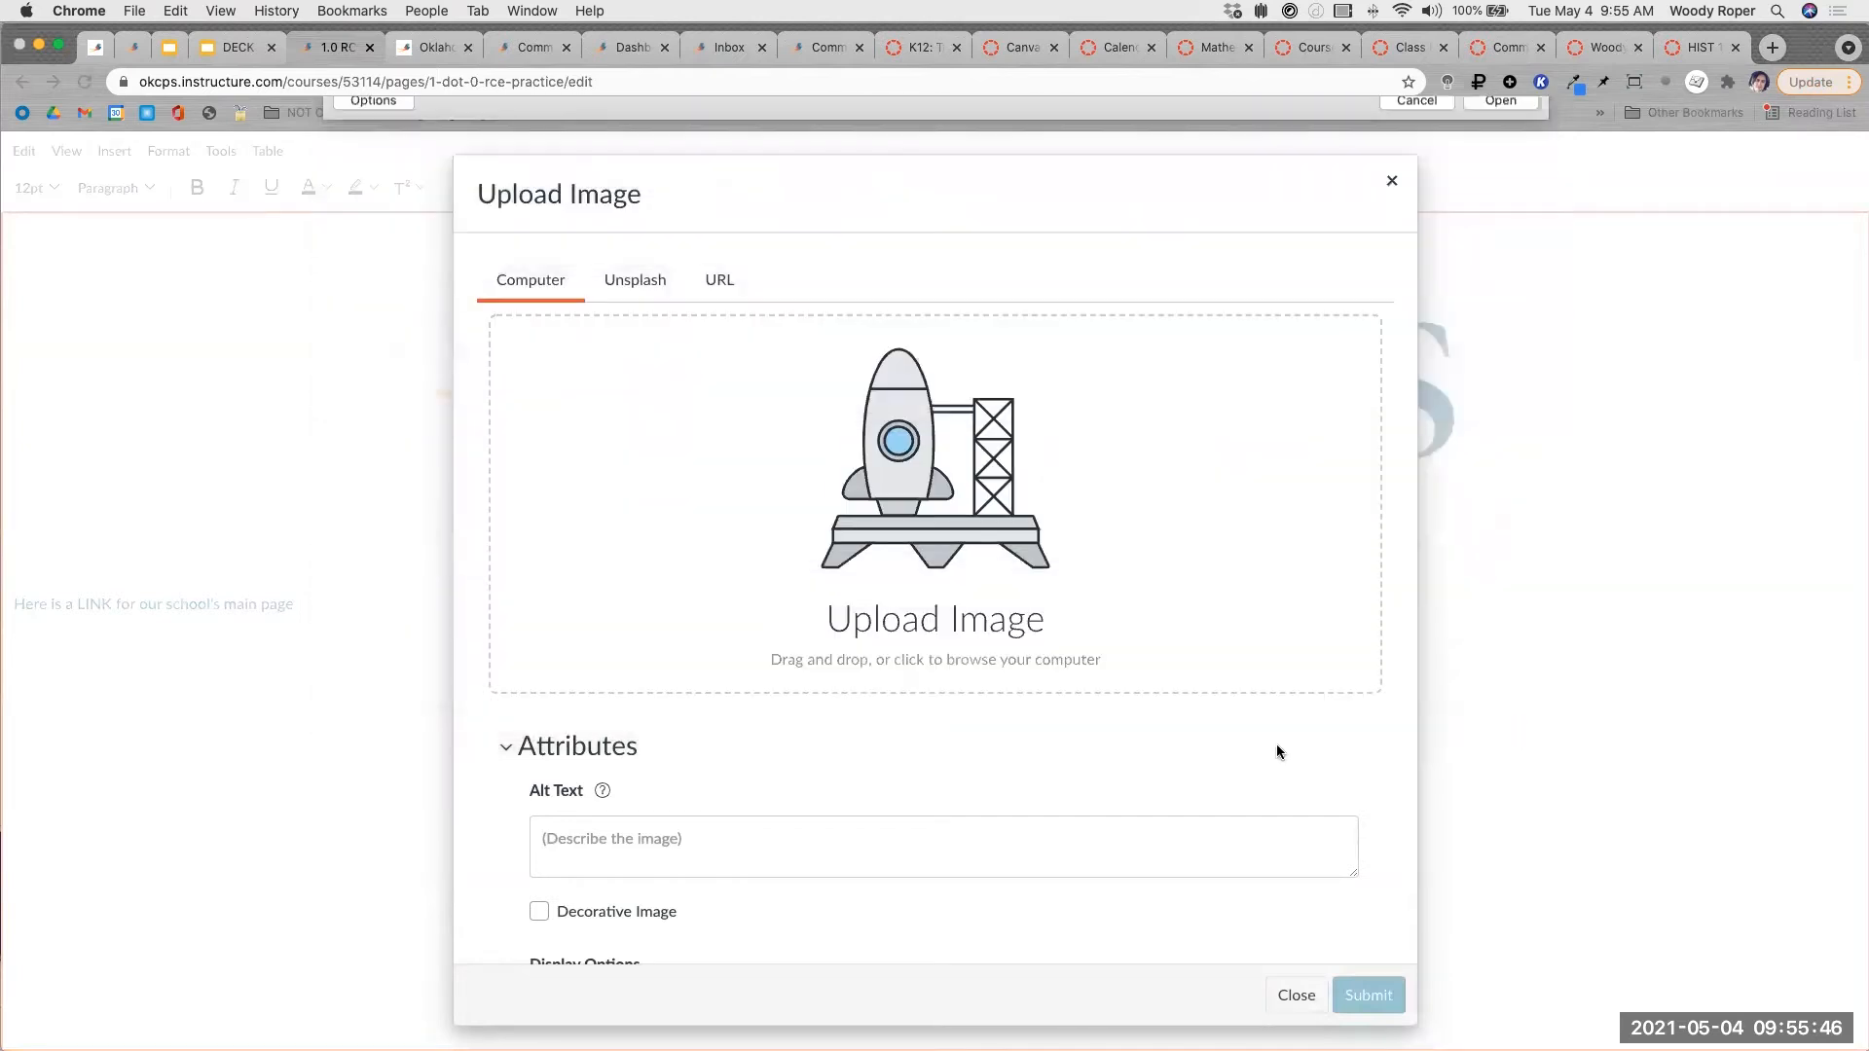
Give the okcps-cover.jpeg image the alt text "Button to main page" and embed it in the page.
click(561, 876)
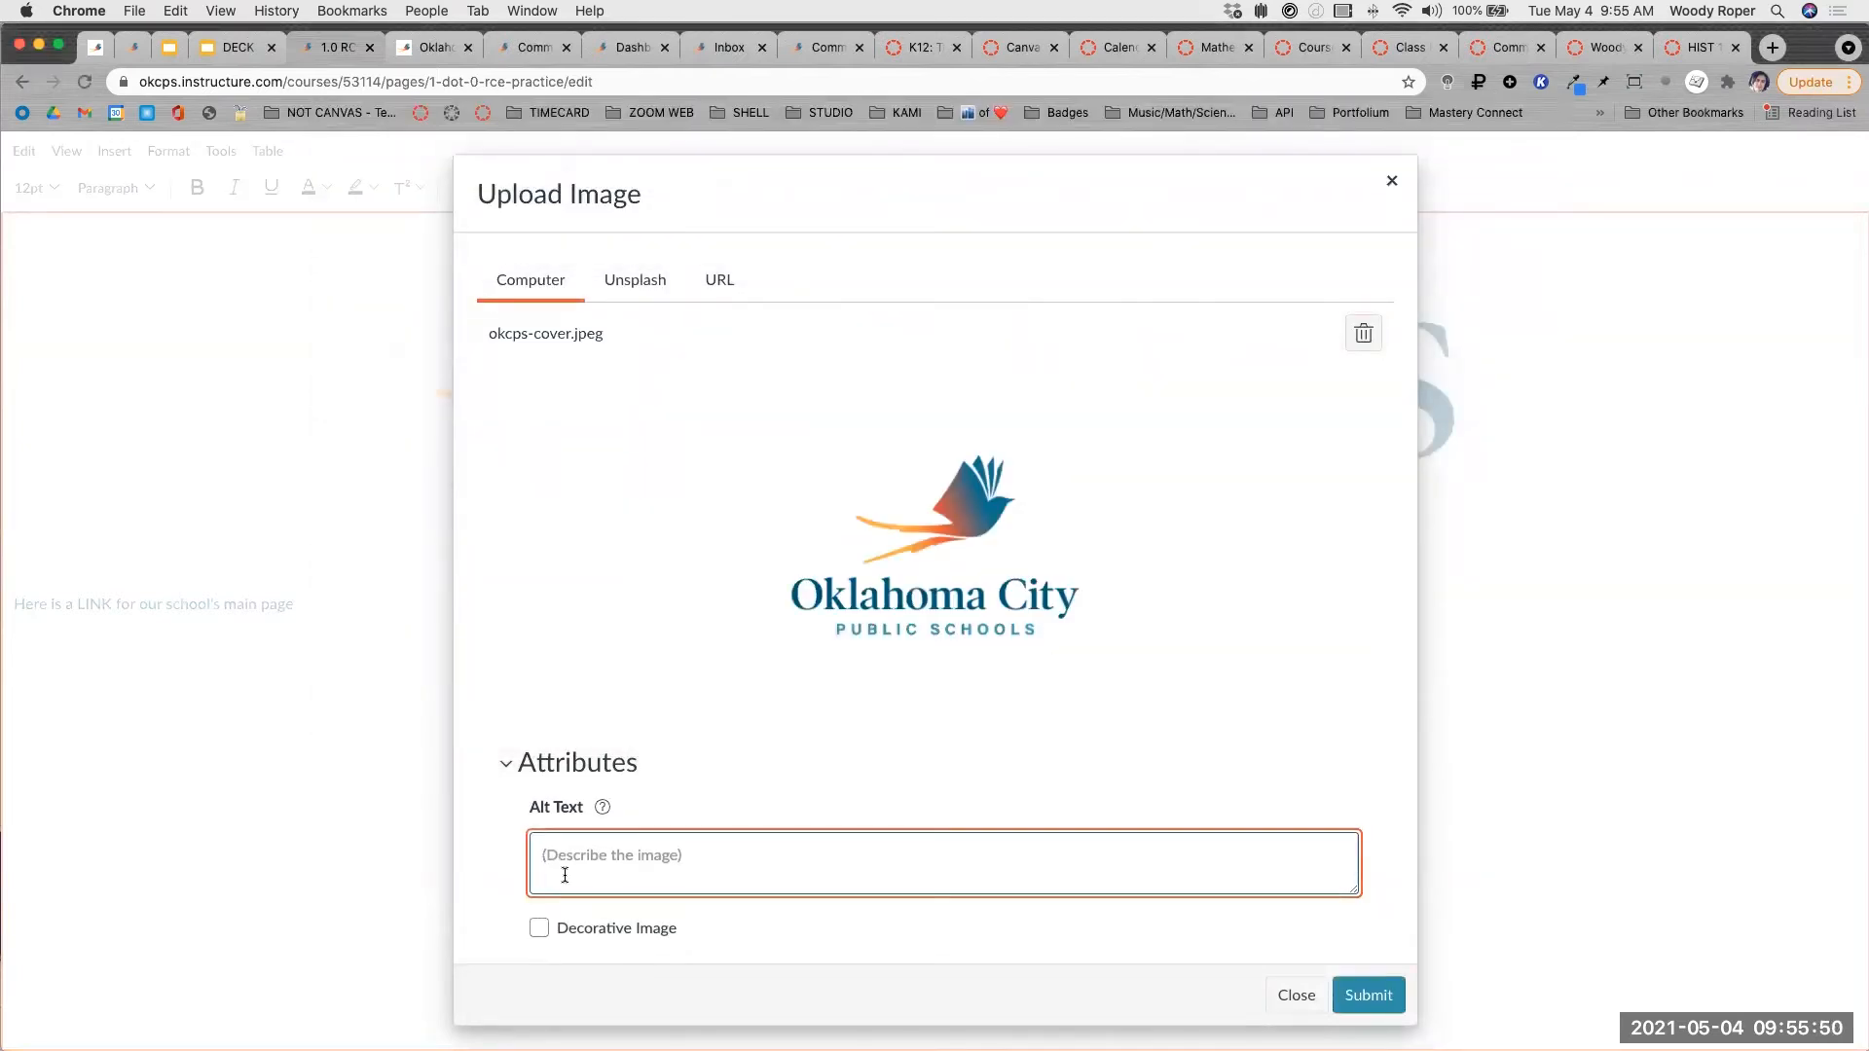
text(Button to m)
text(n page)
click(1376, 990)
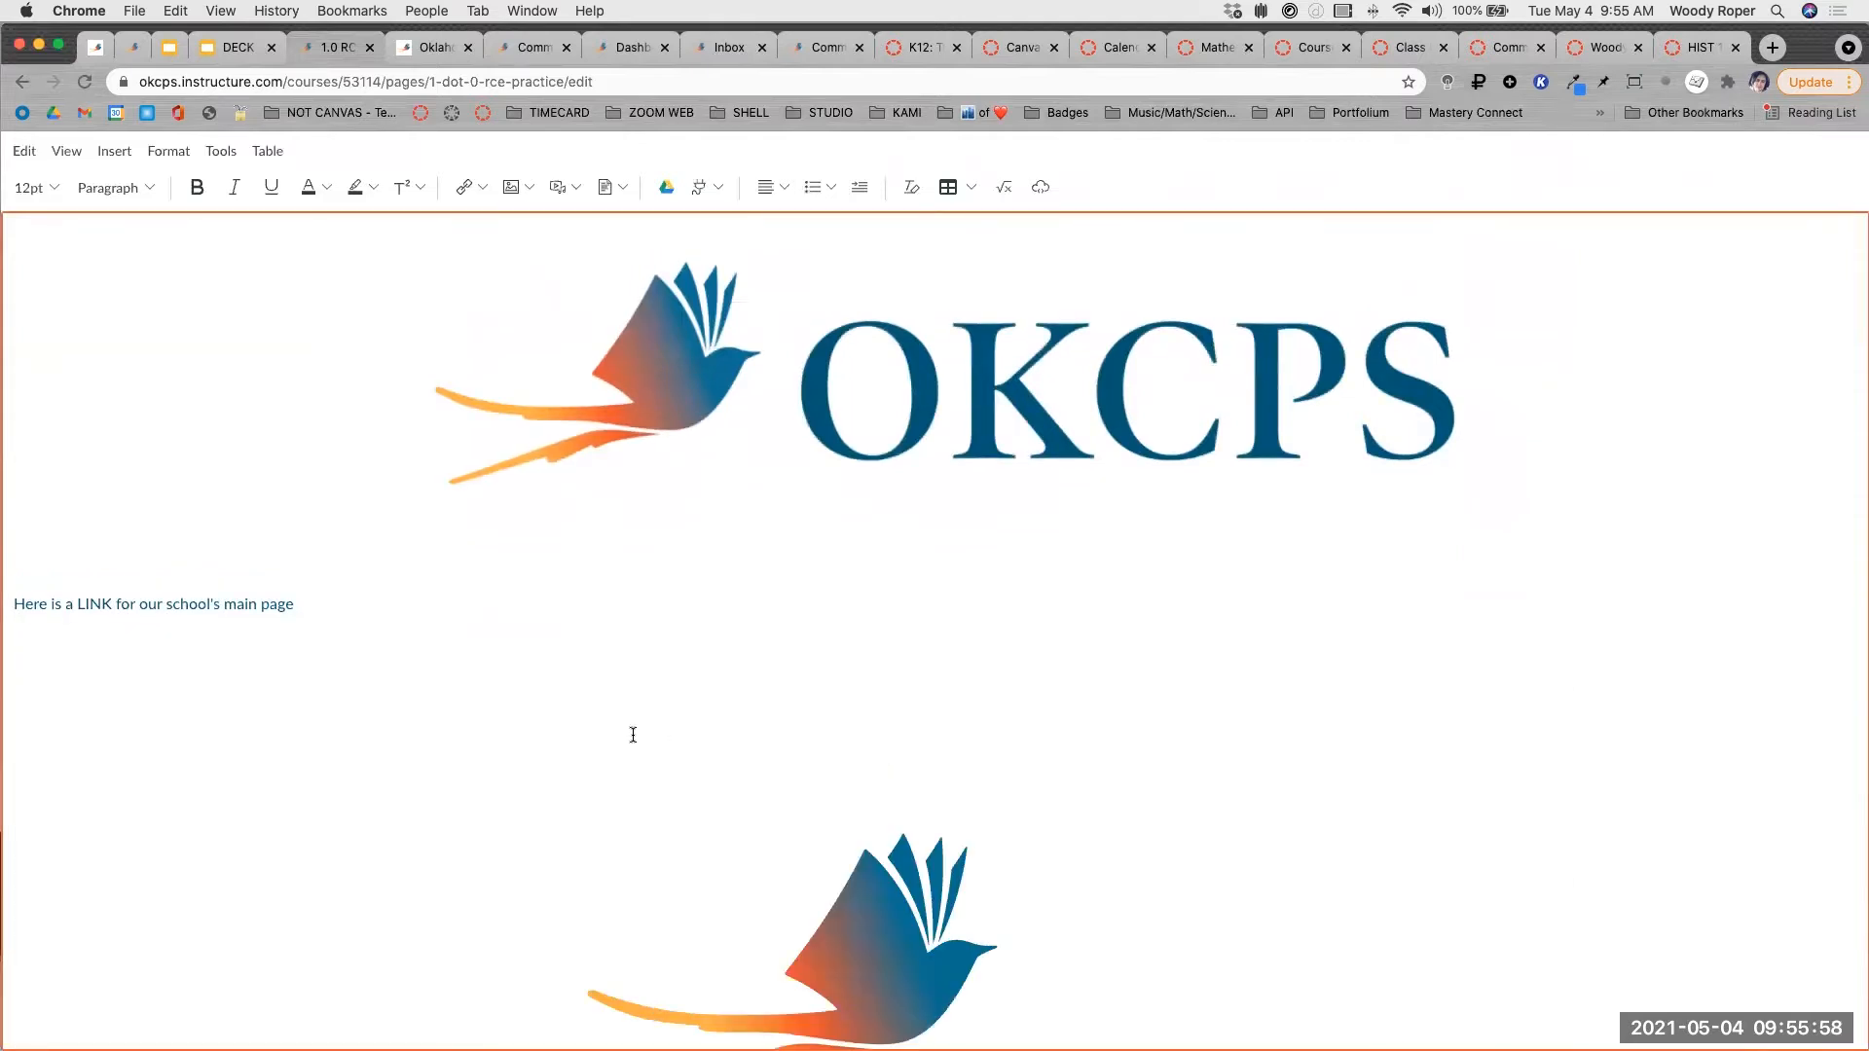
Shrink the okcps-cover.jpeg image to button size, about as wide as the linked sentence above it.
scroll(633, 735, down, 2)
scroll(632, 735, up, 2)
click(1027, 730)
drag(1570, 572, 282, 793)
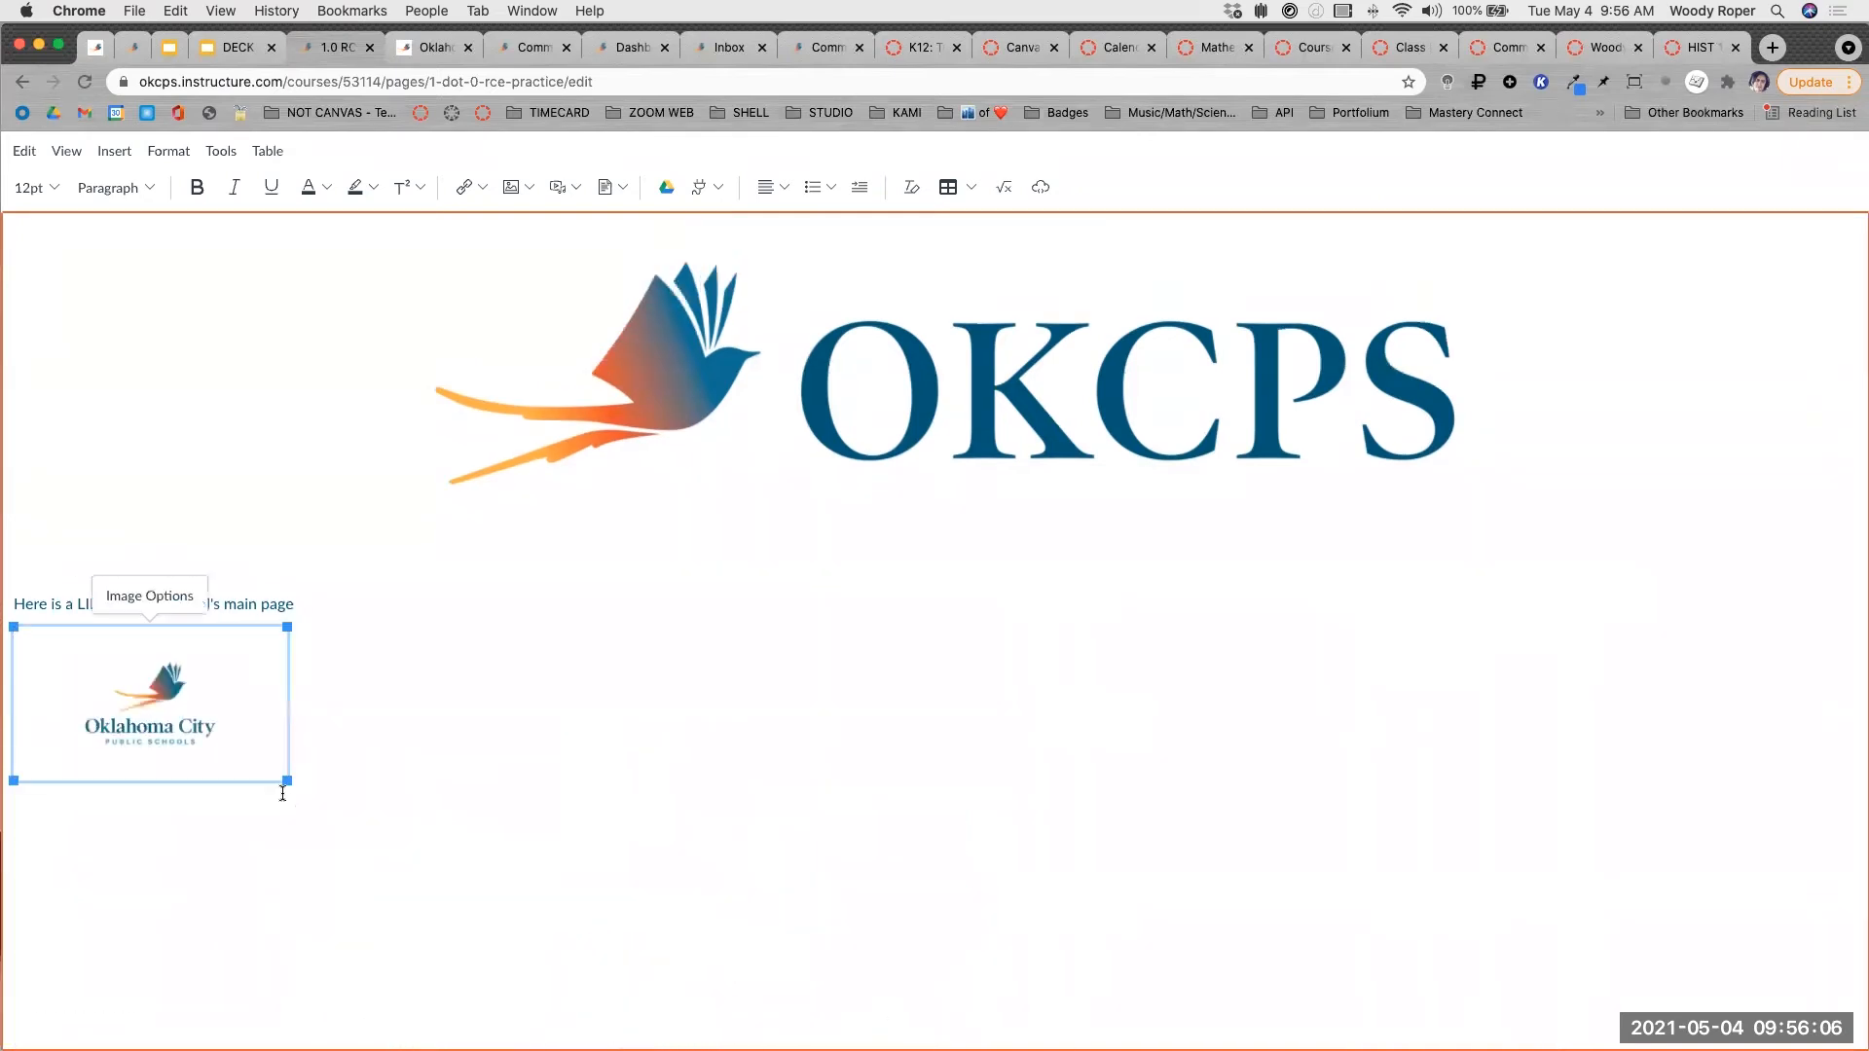
click(488, 726)
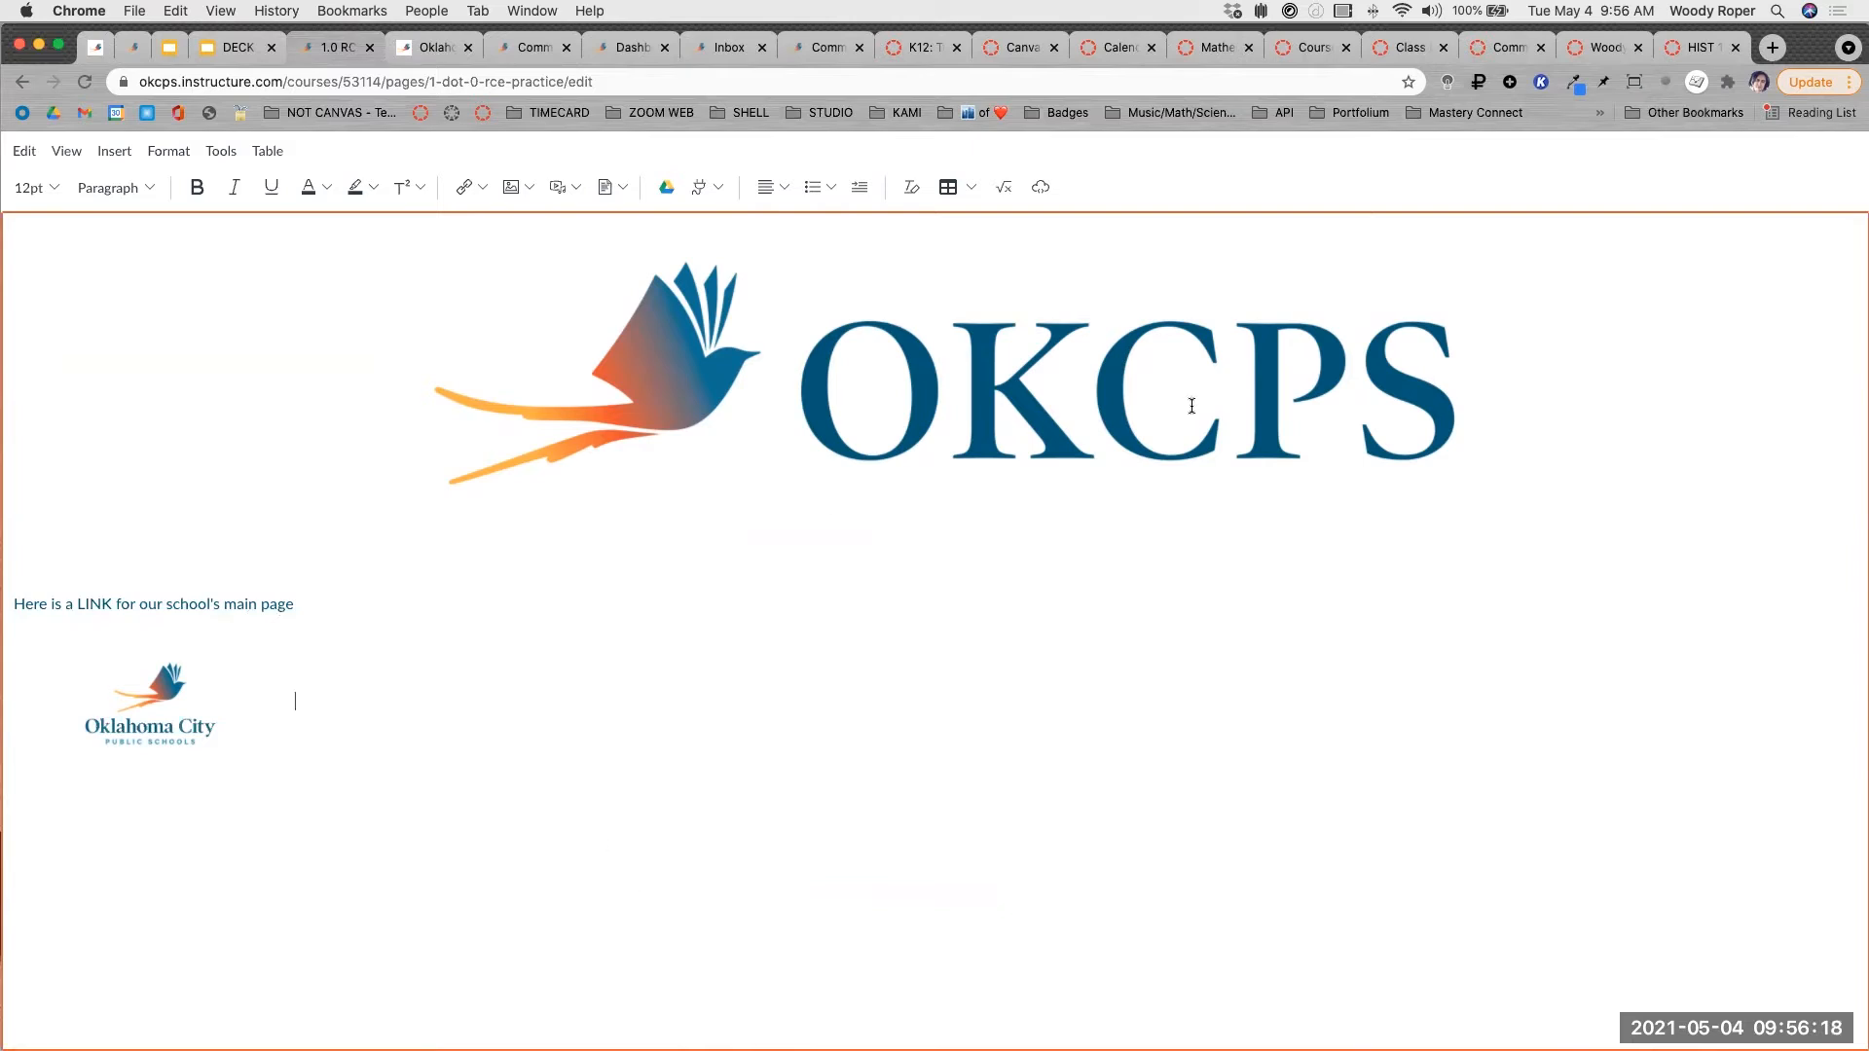
Reduce the centred OKCPS logo to a little under half the page width and leave the full-screen editor.
click(1059, 362)
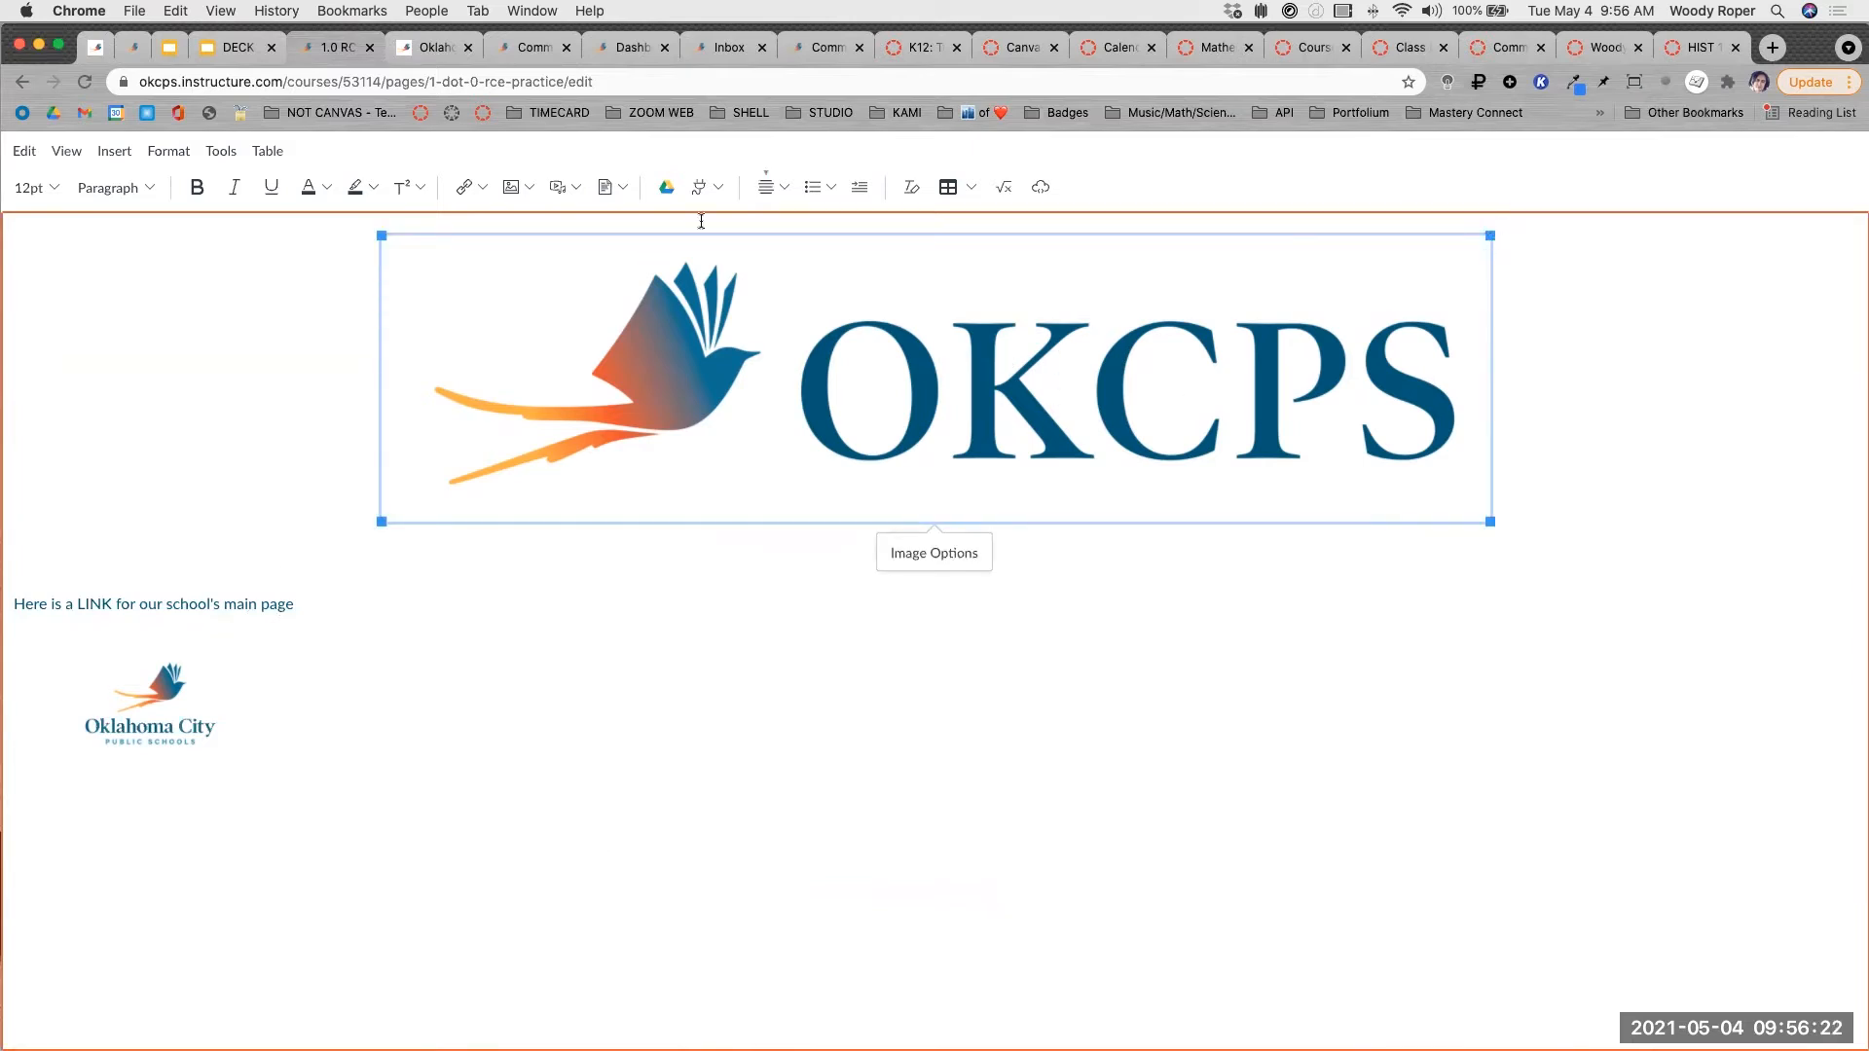
click(782, 188)
click(867, 589)
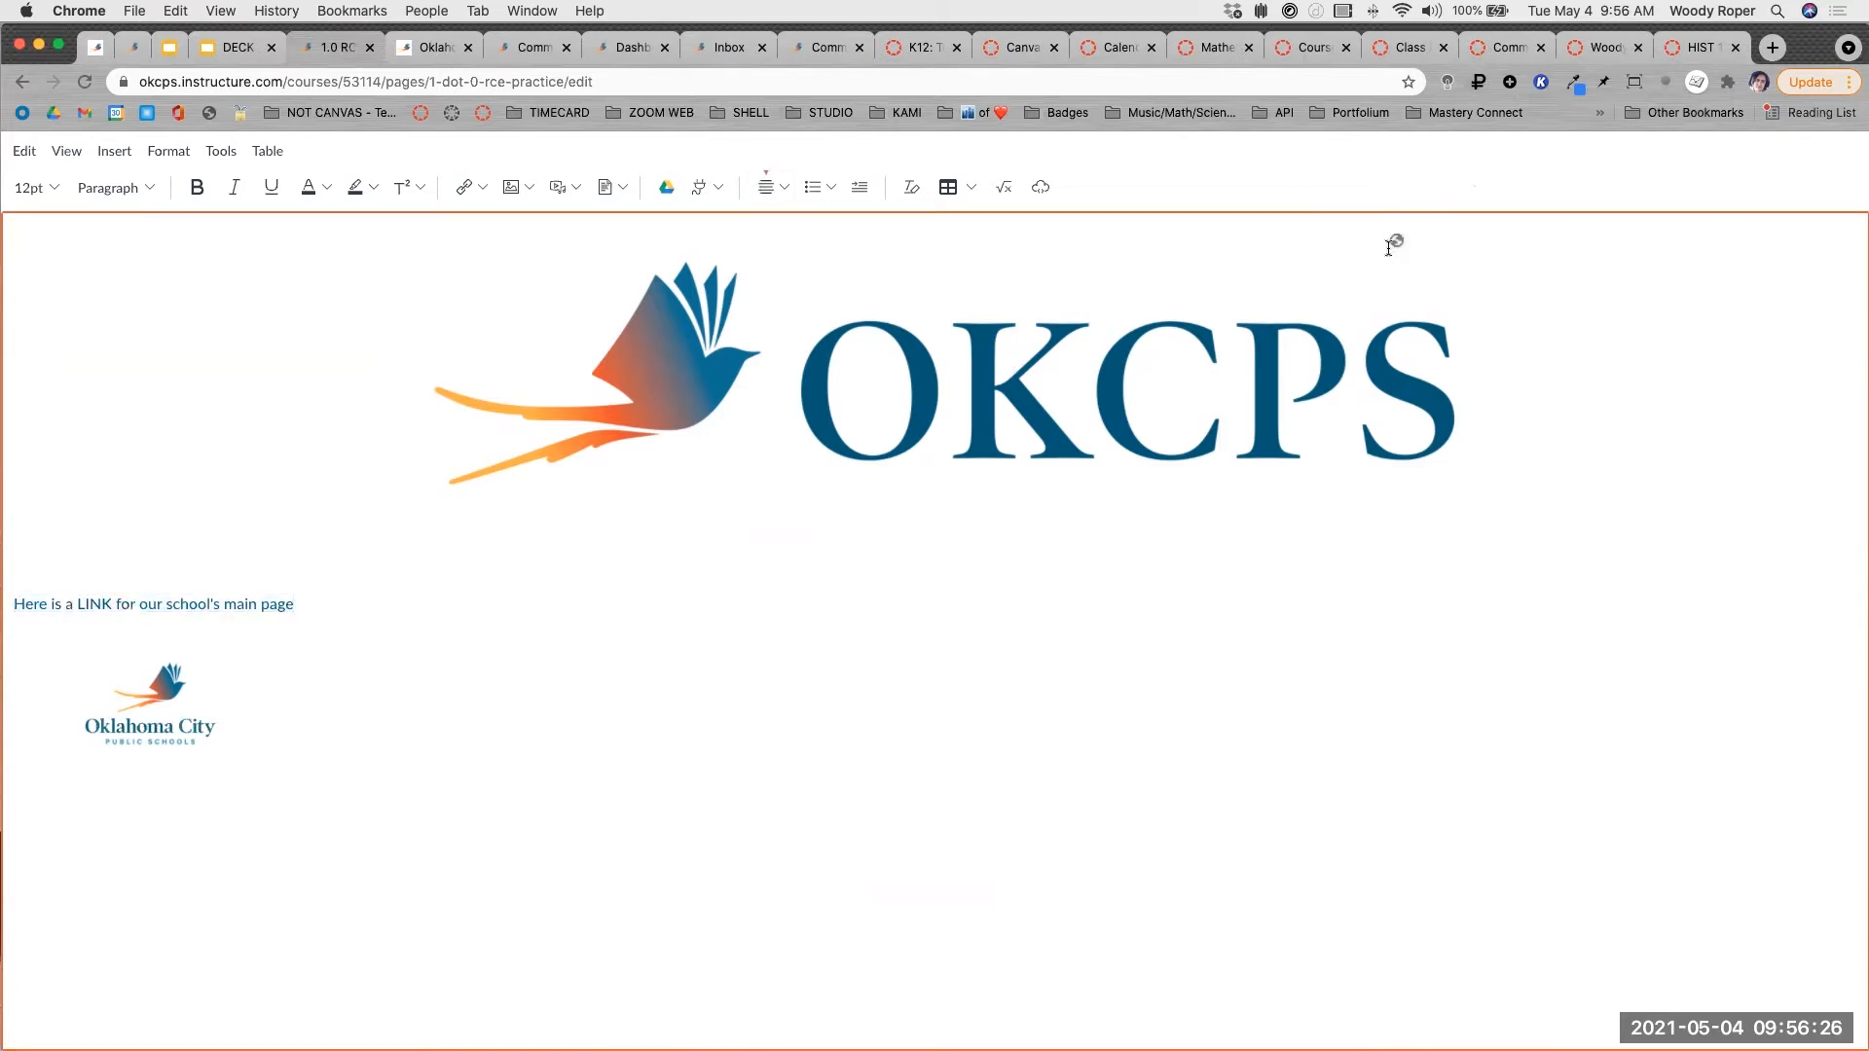
click(1326, 340)
drag(1482, 236, 1425, 300)
click(1116, 620)
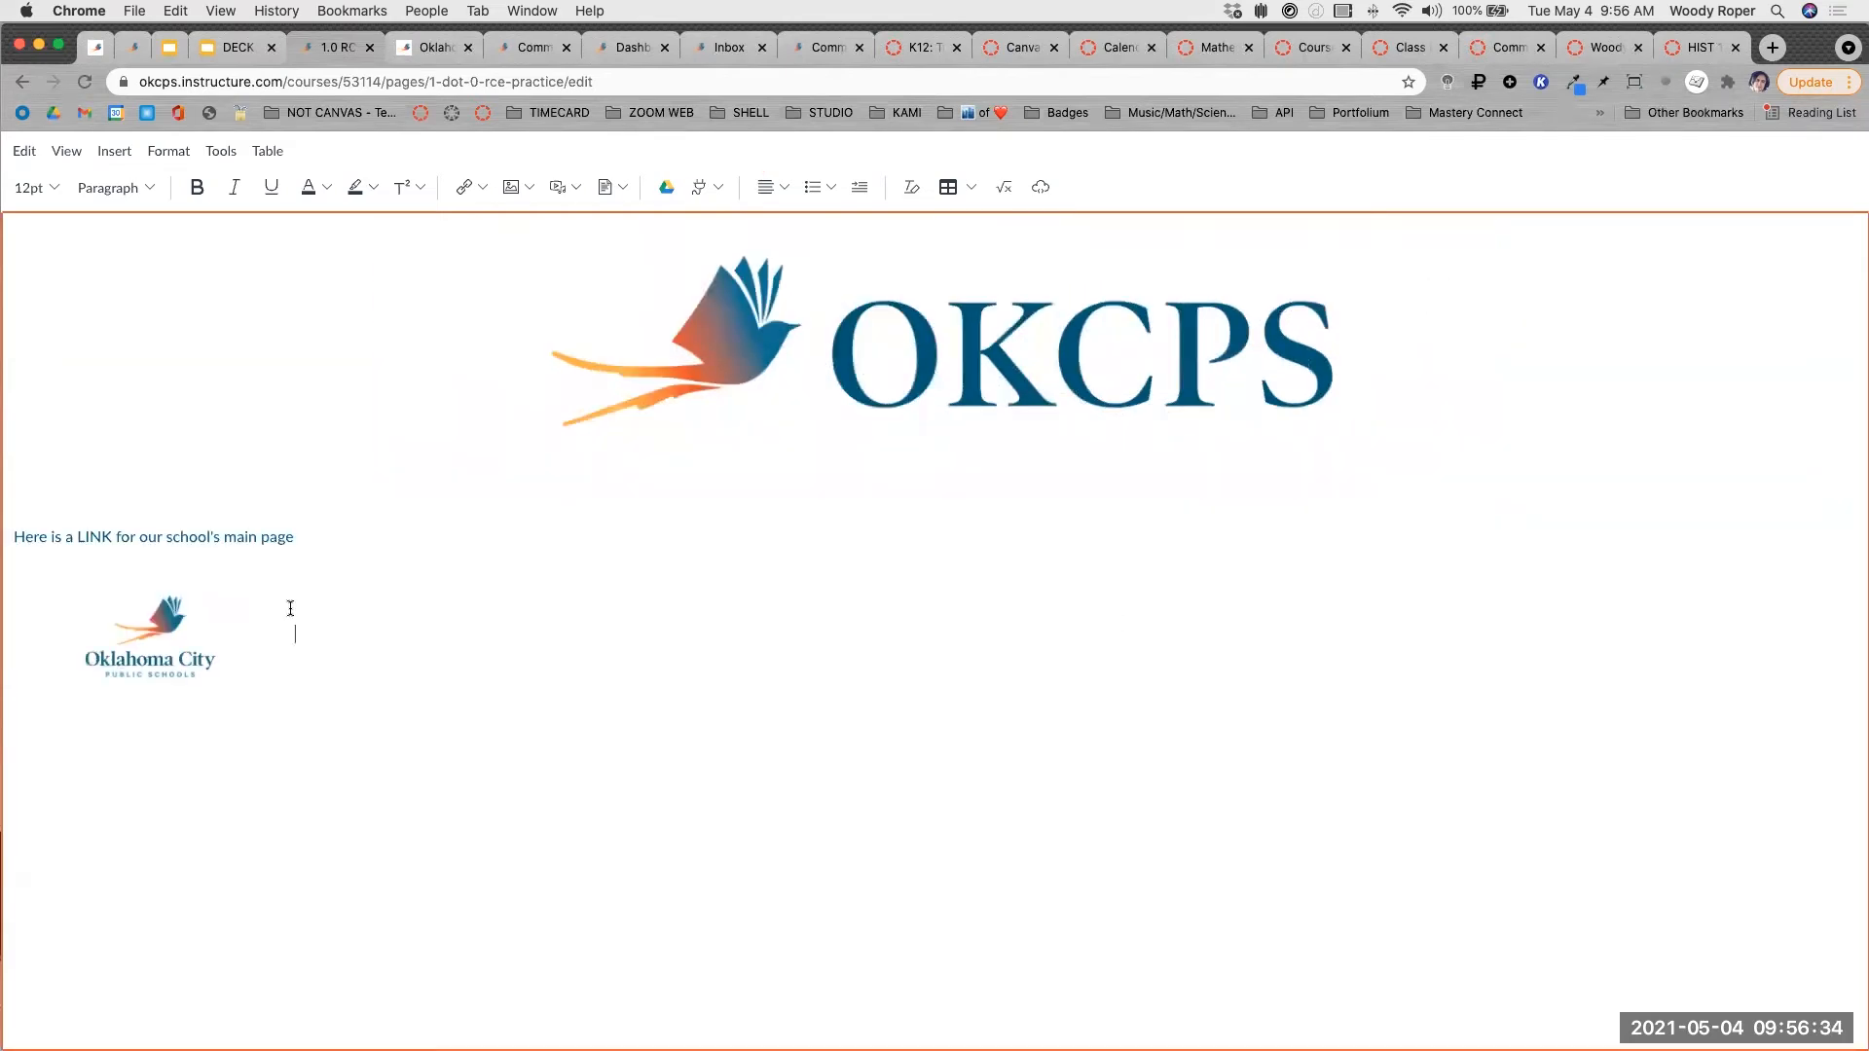
click(140, 597)
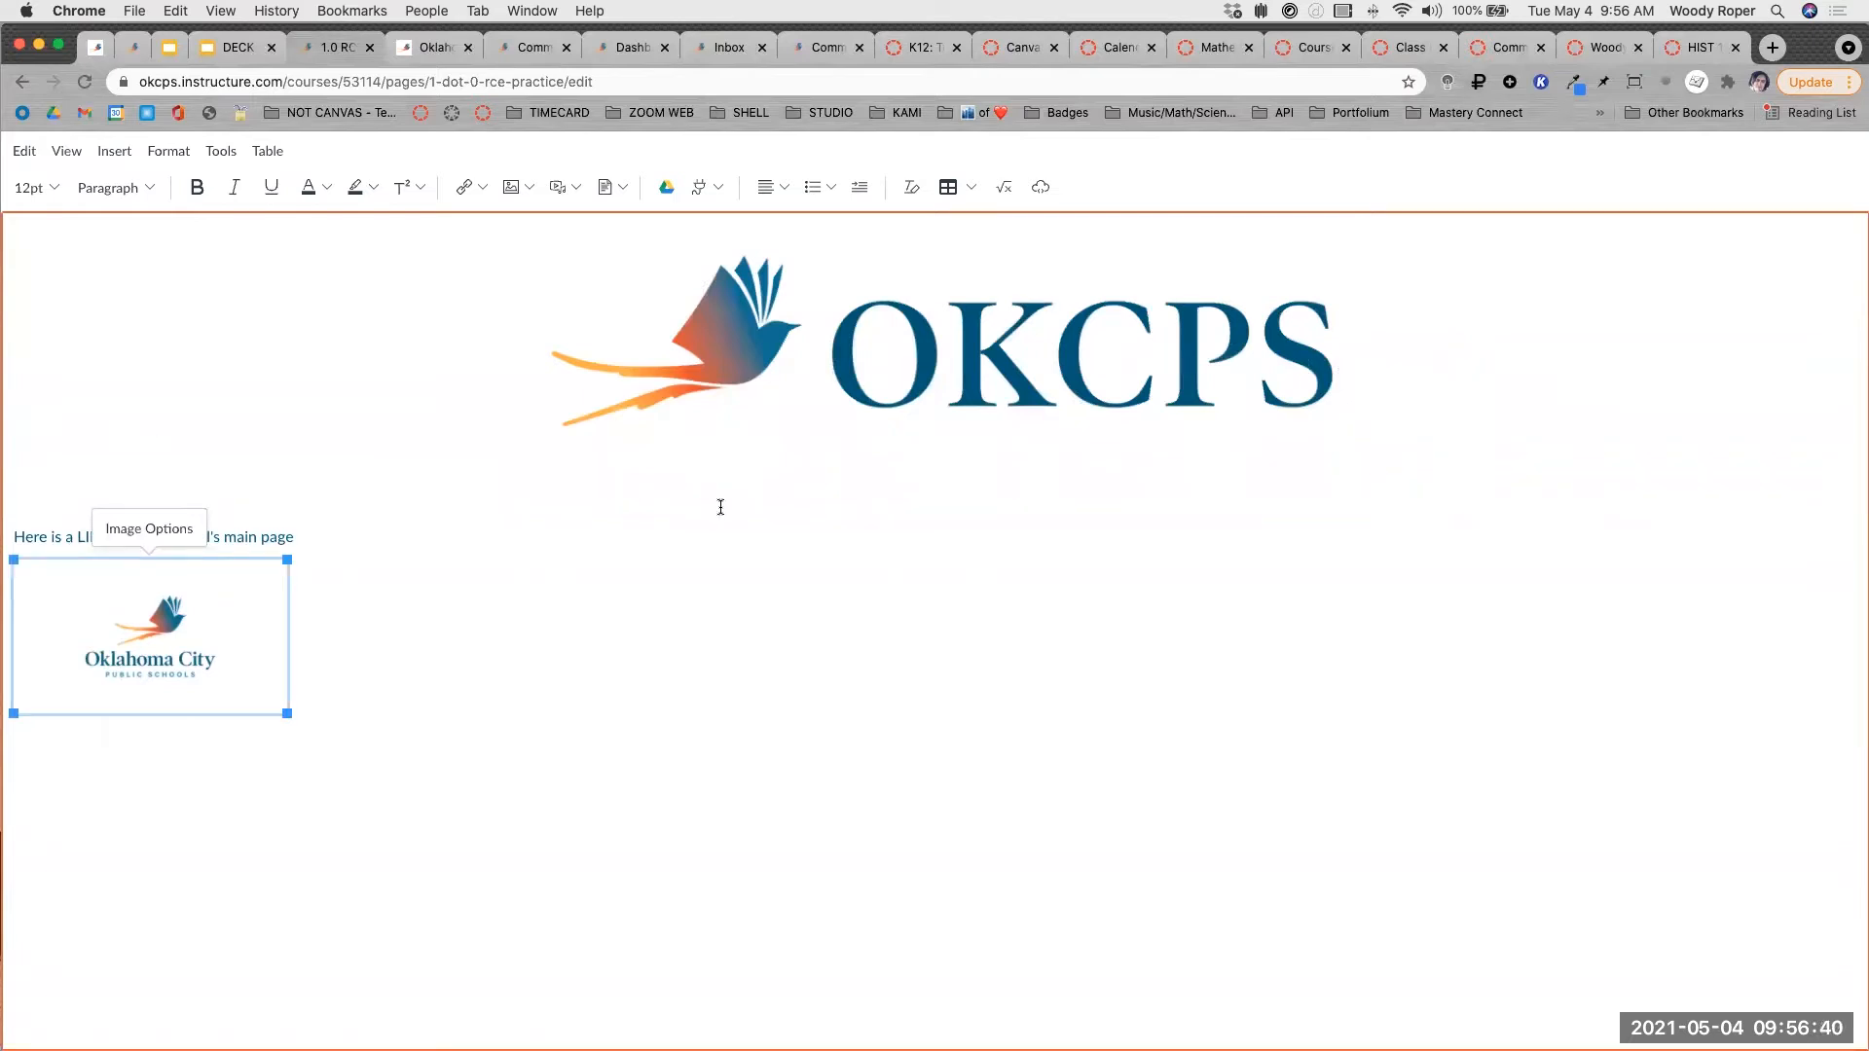
key(Escape)
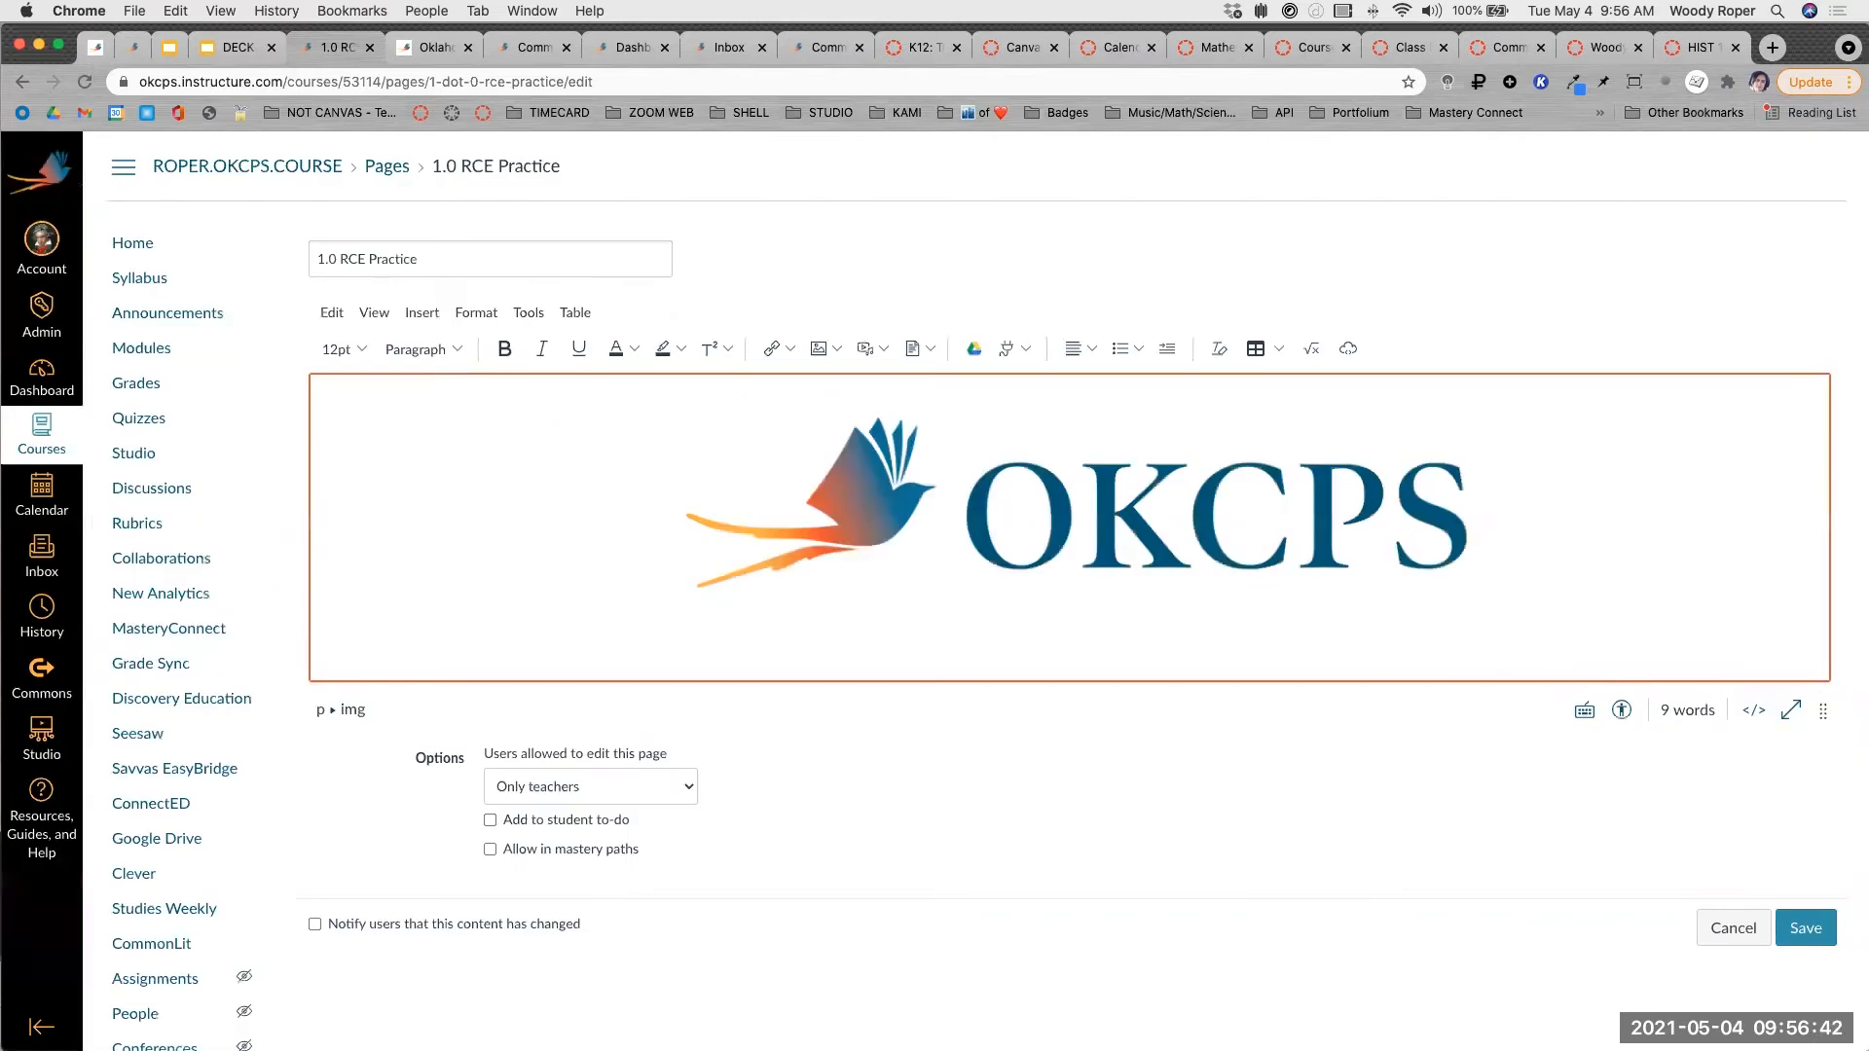
Save the 1.0 RCE Practice page and show the "Activity: Creating a Page (Part 3)" slide in the Google Slides deck.
click(1816, 935)
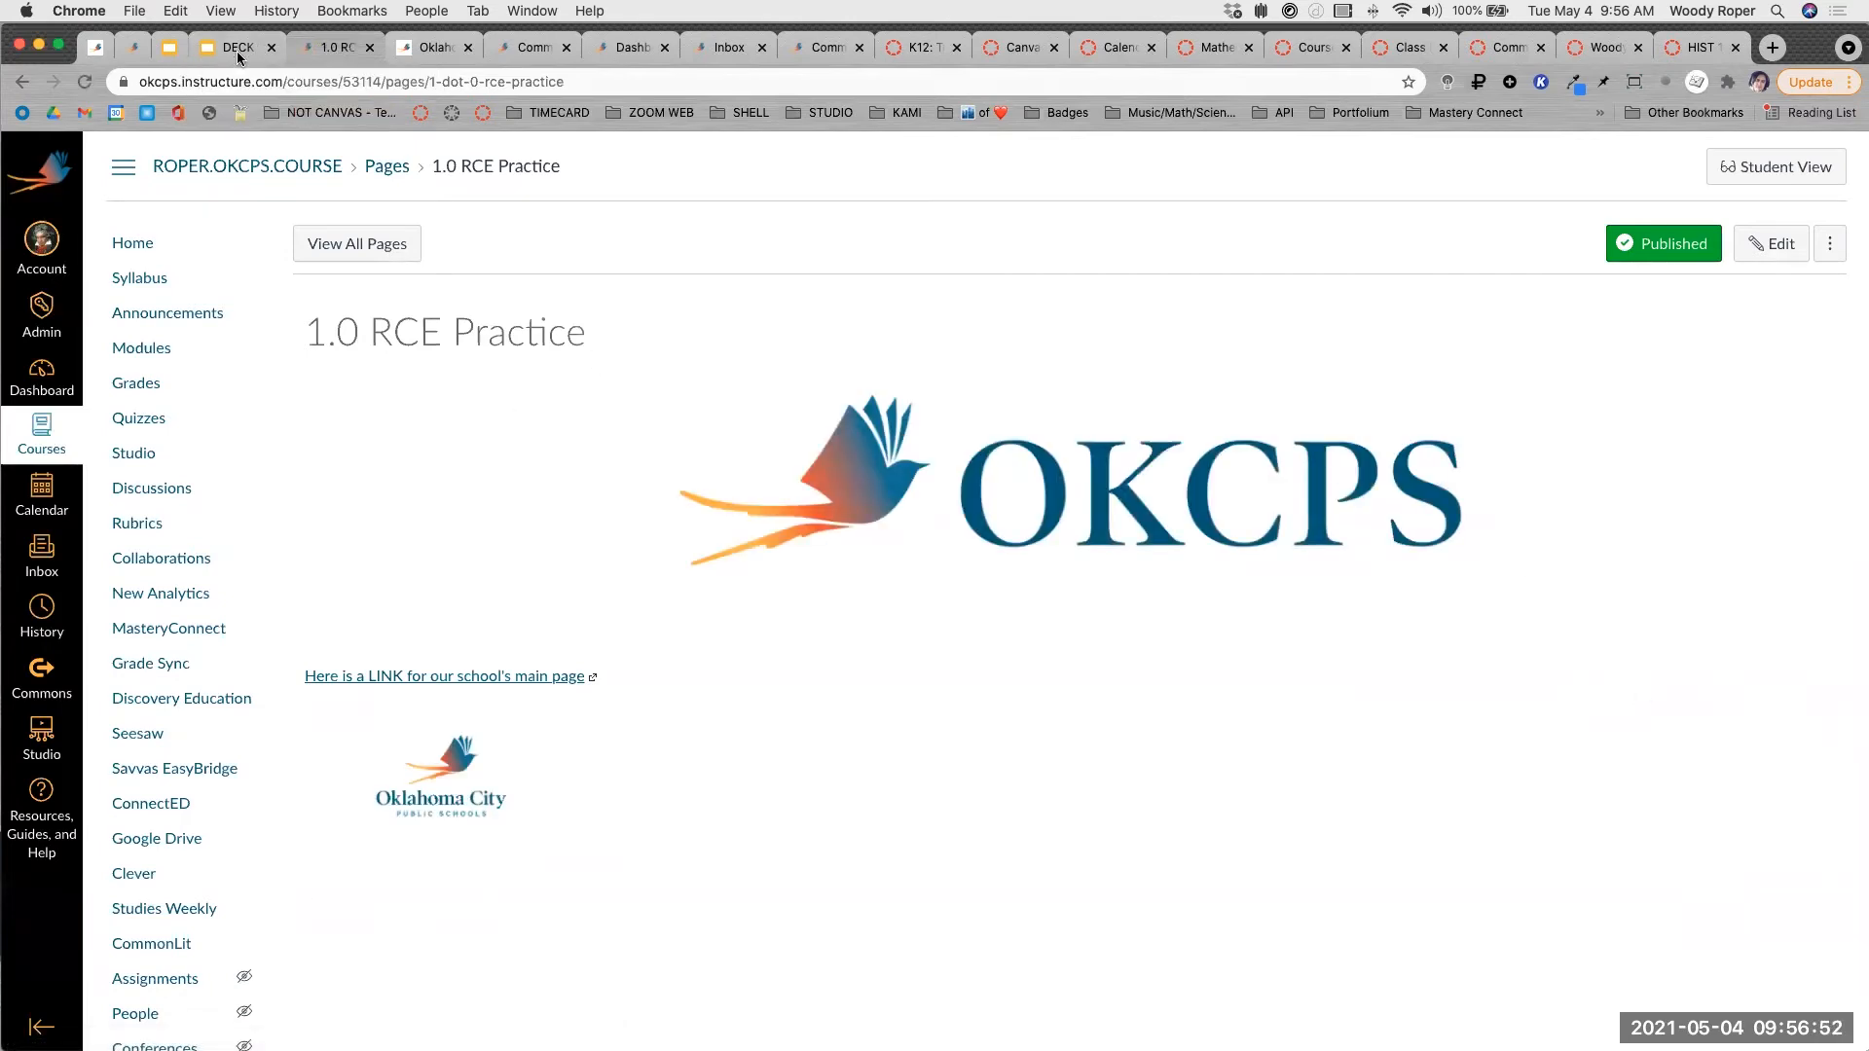
click(235, 50)
click(1476, 459)
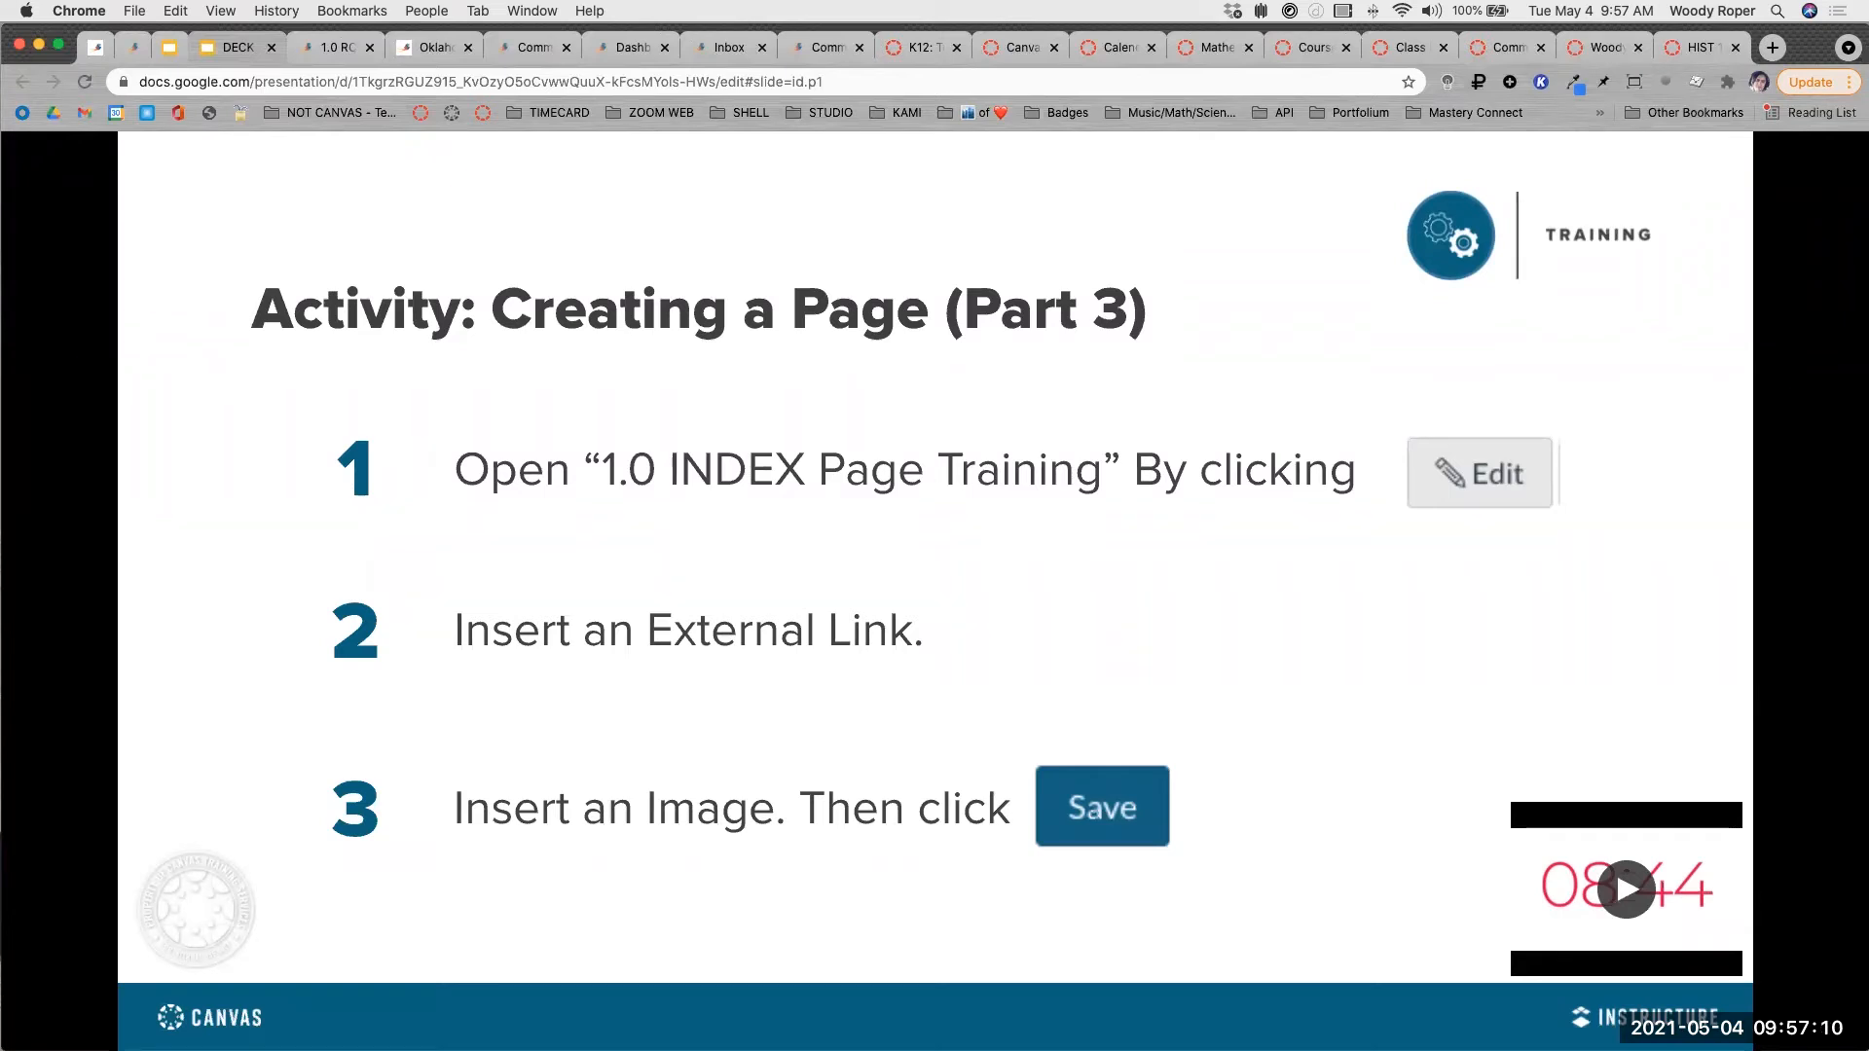
click(1654, 896)
click(1690, 936)
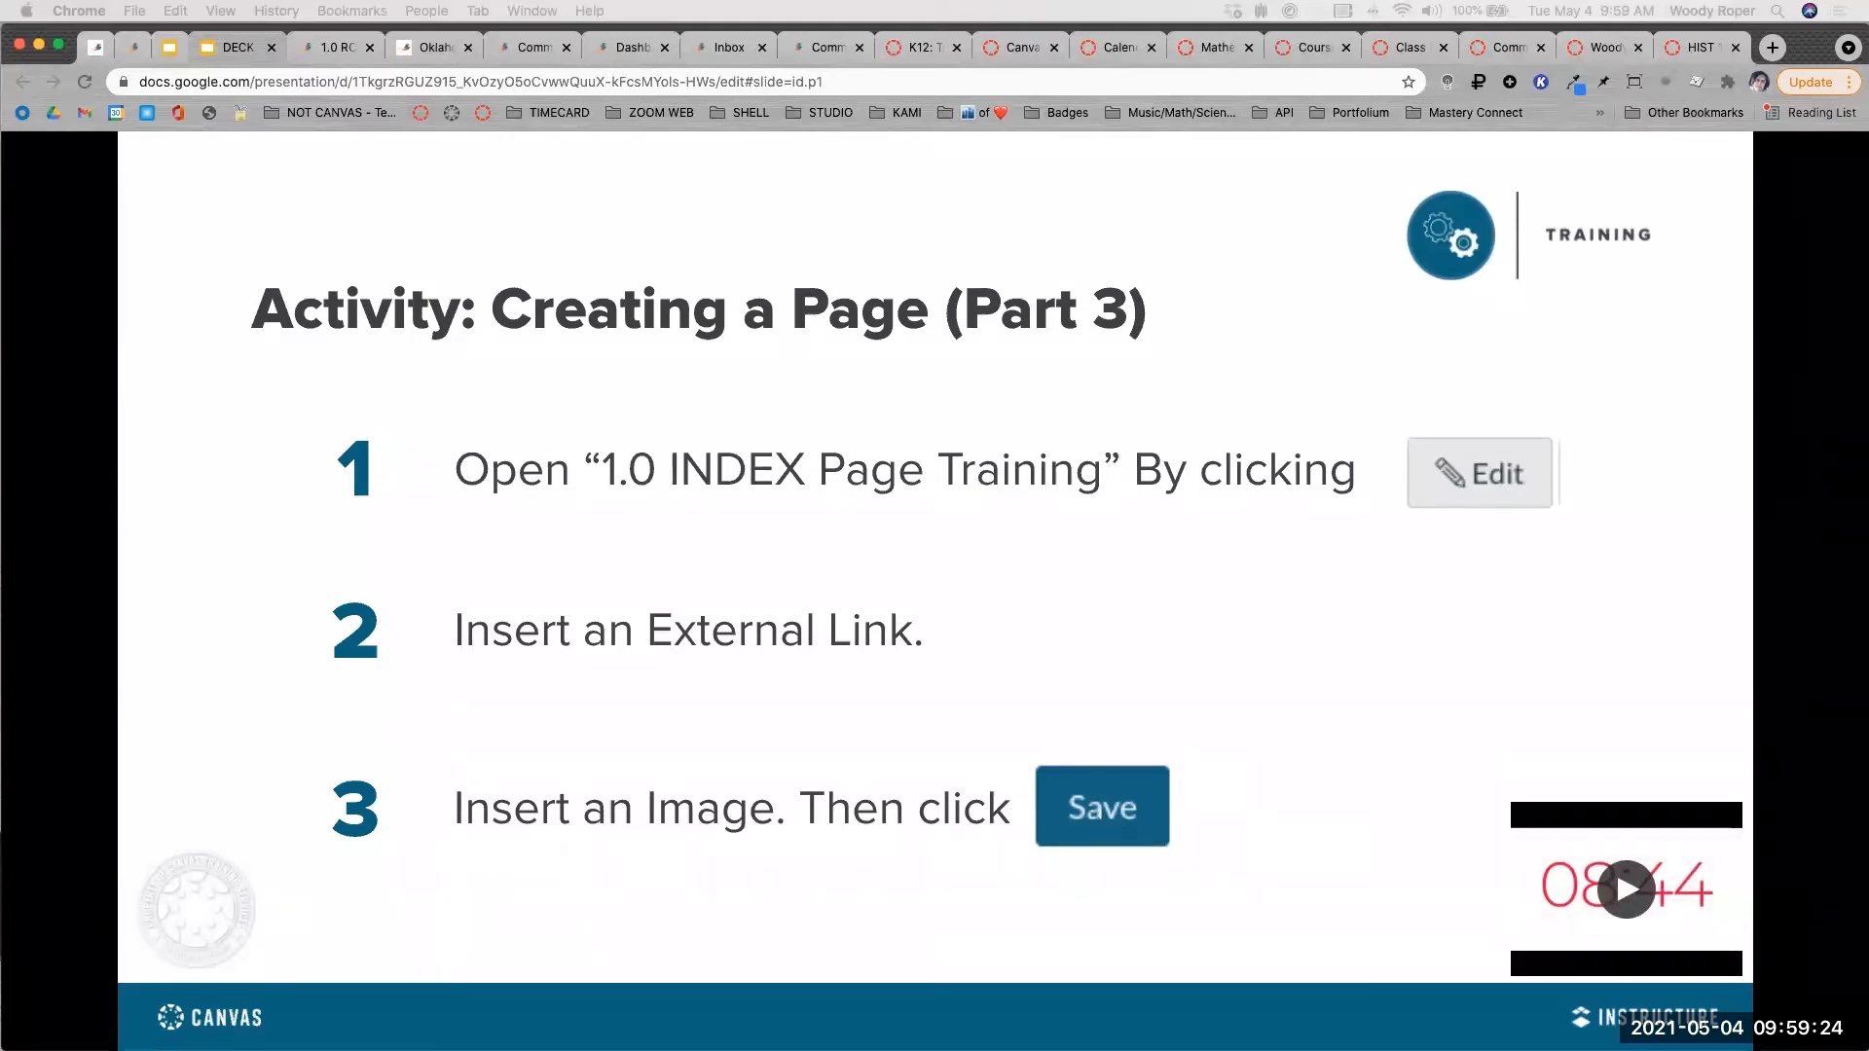
Return to the 1.0 RCE Practice page in Canvas and open it in the full-screen editor.
click(337, 58)
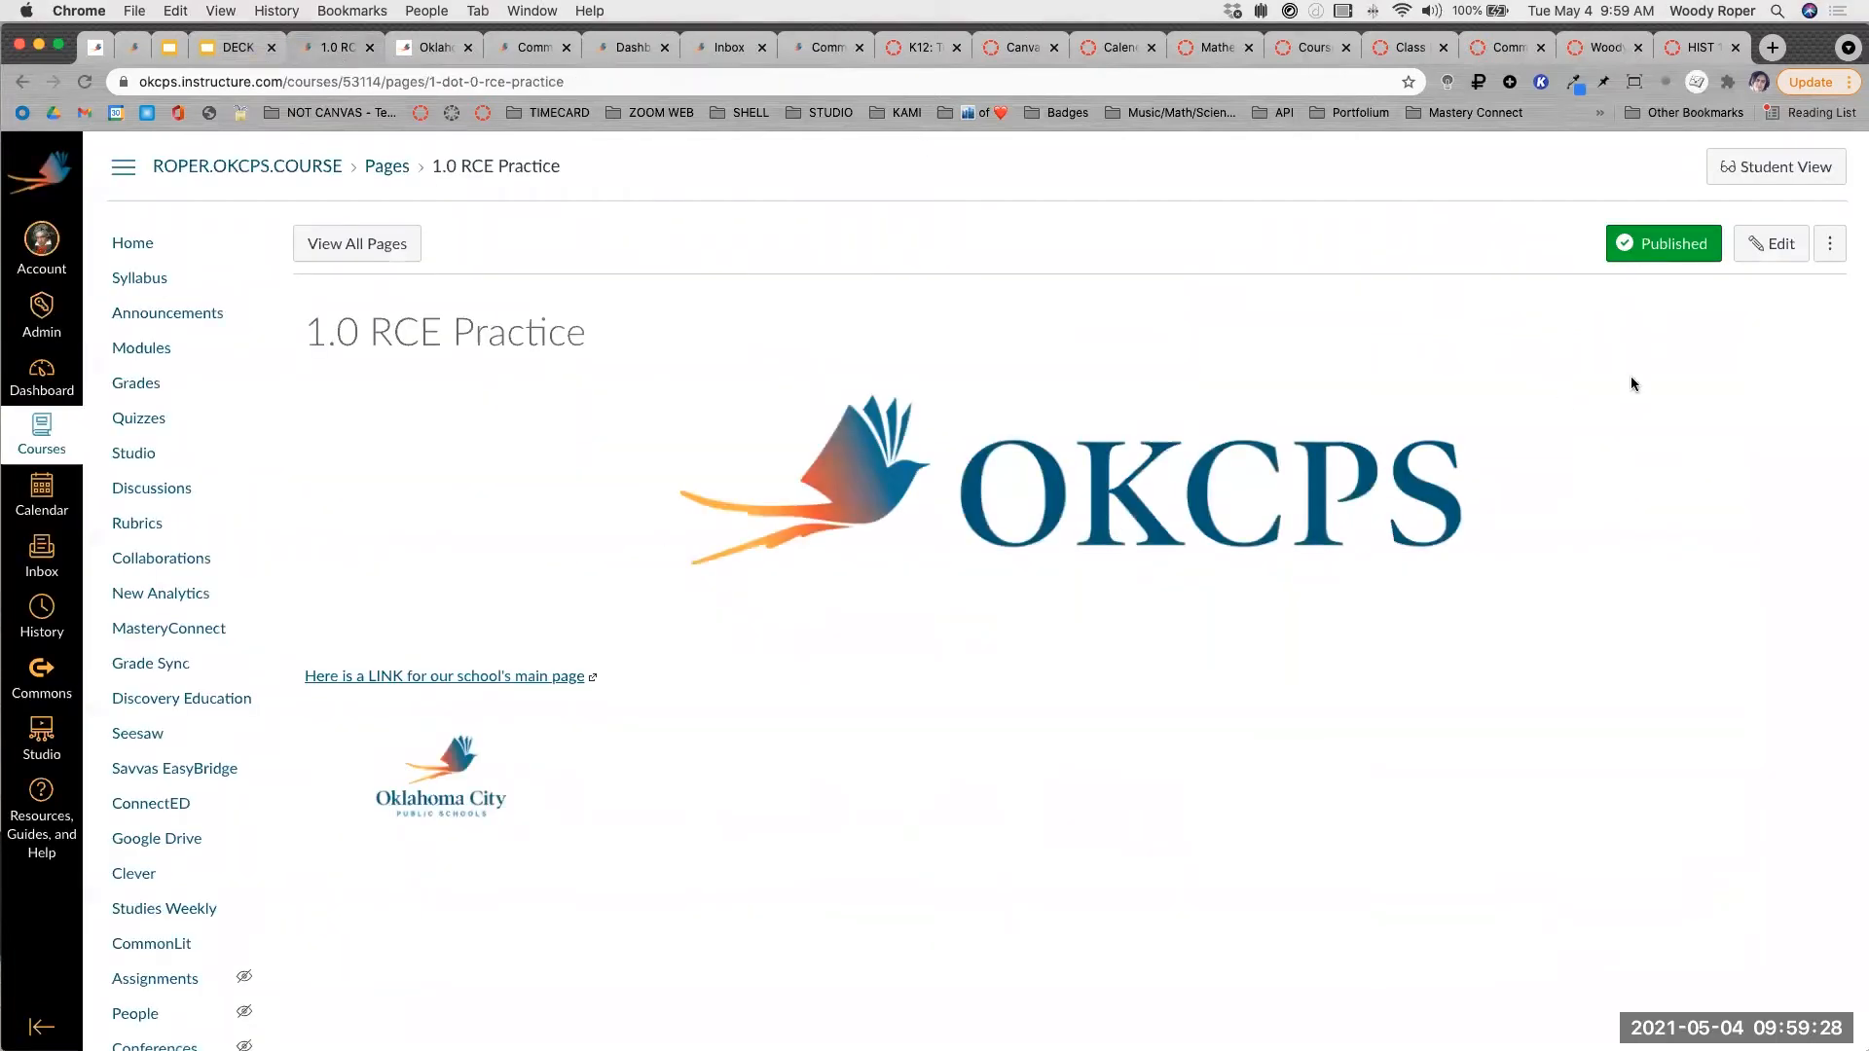
click(1774, 242)
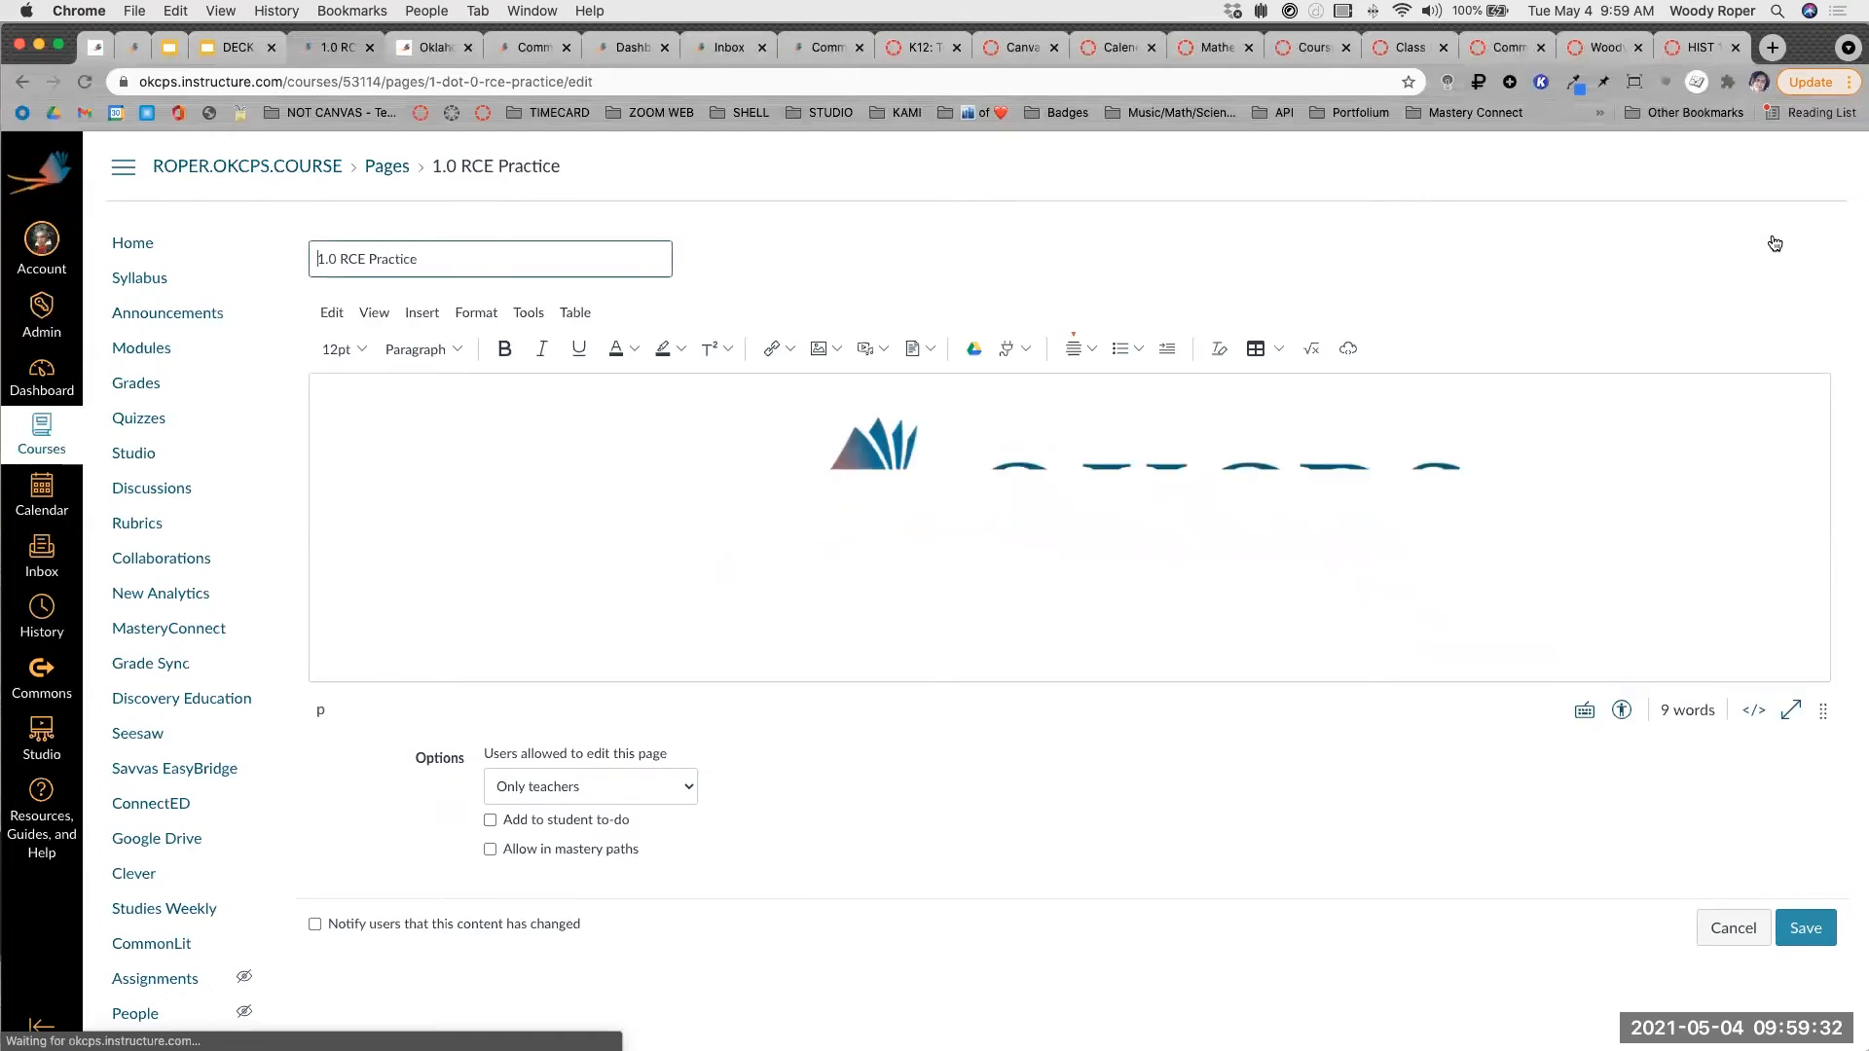
scroll(894, 514, down, 5)
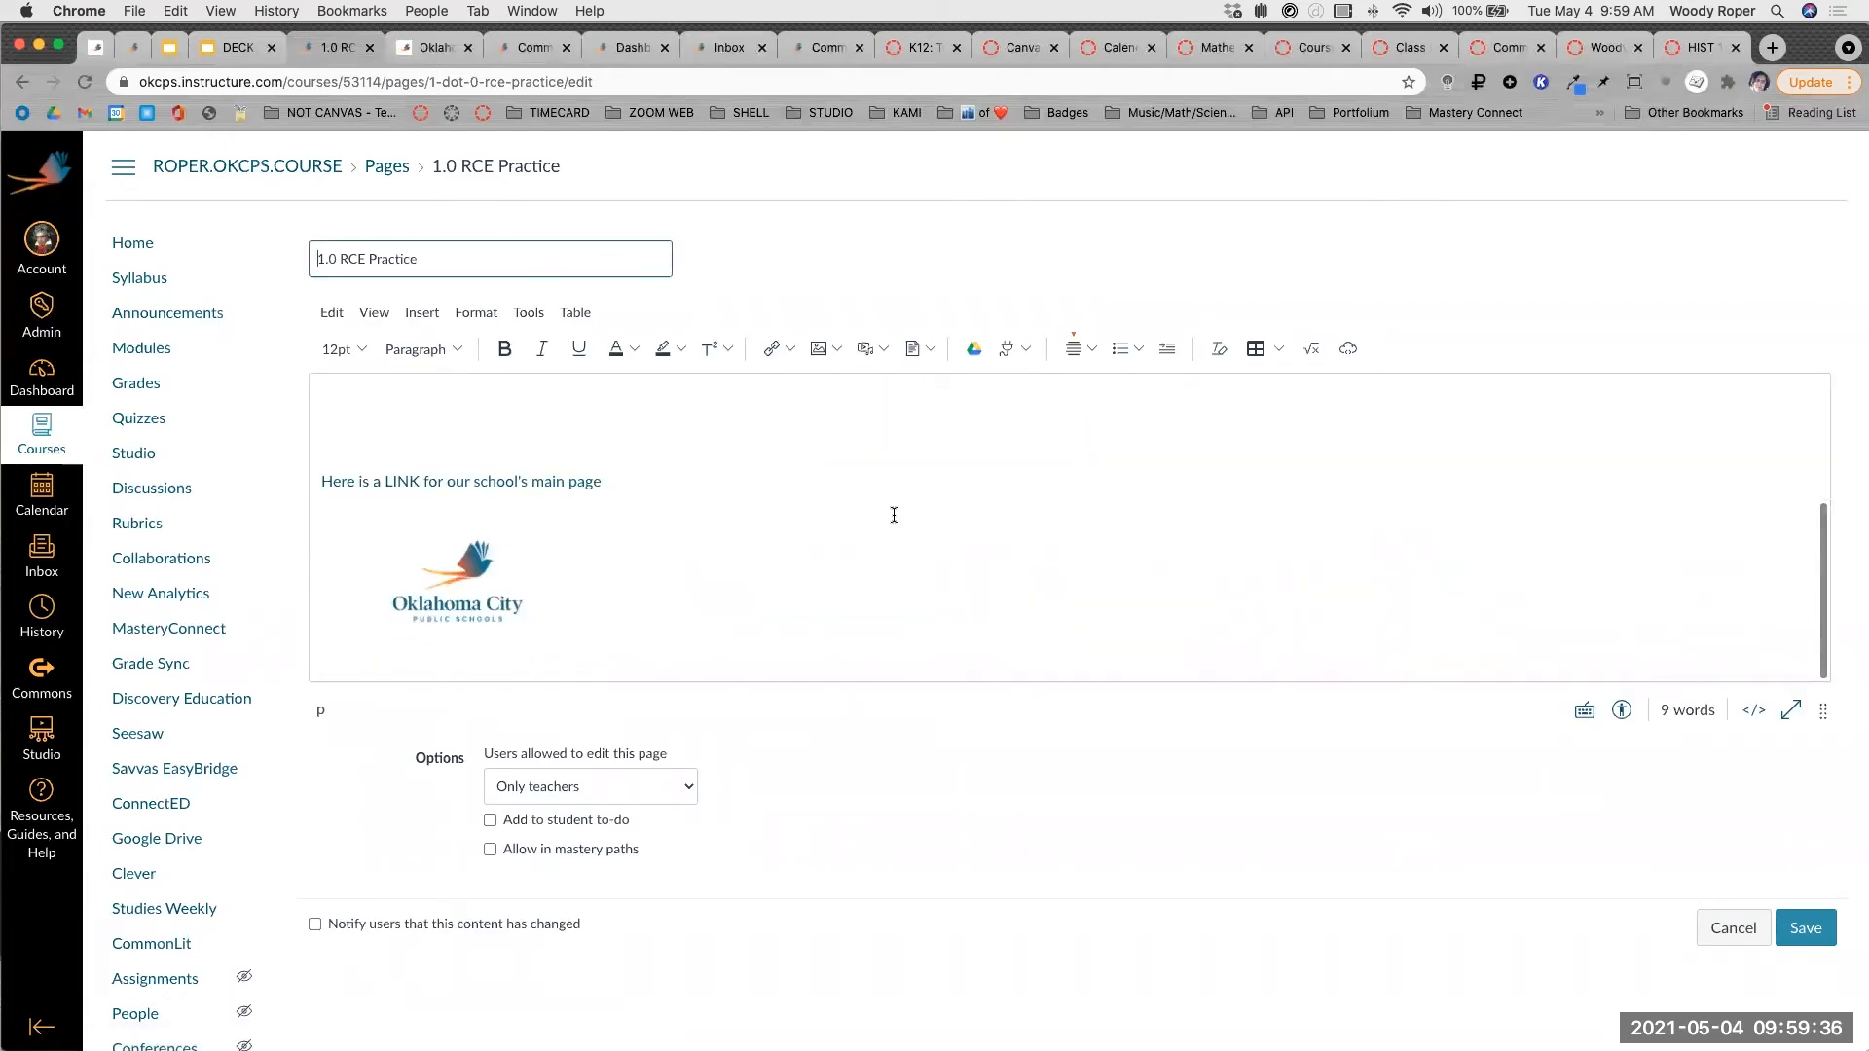
click(1792, 714)
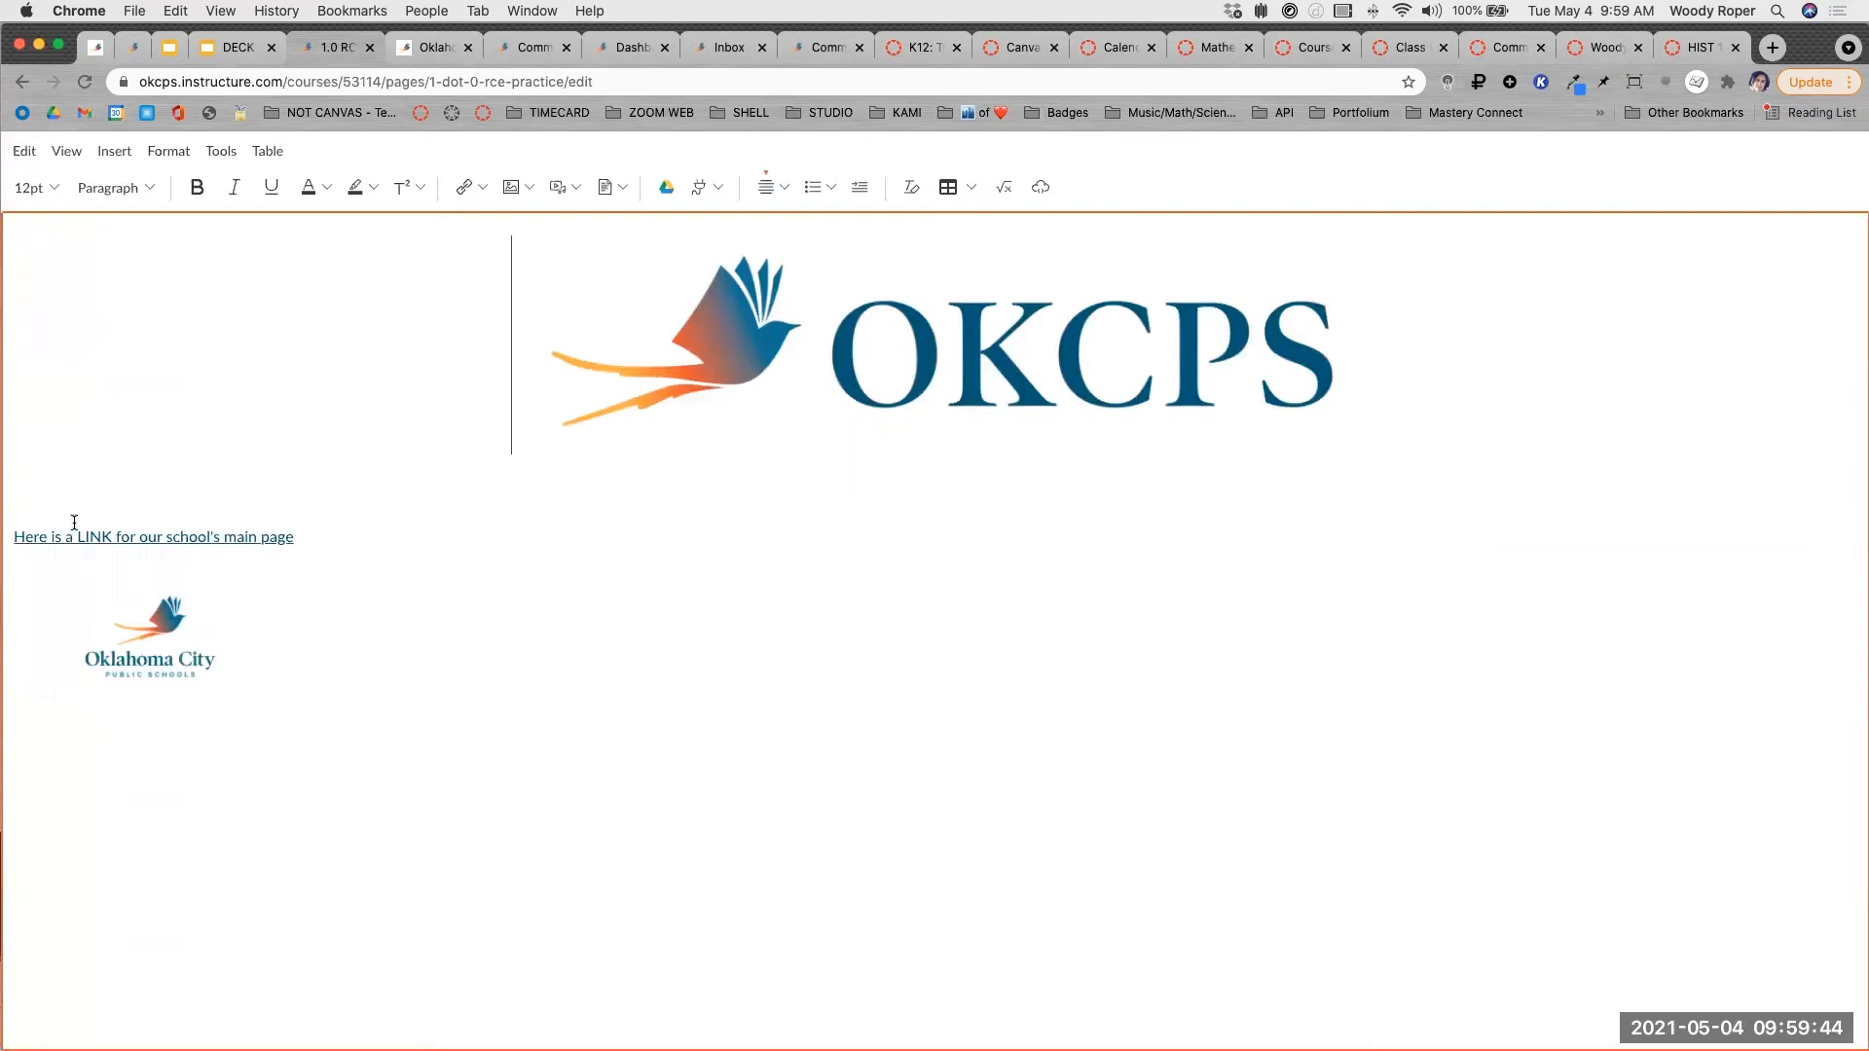
Examine the linked sentence about the school's main page and the small Oklahoma City Public Schools logo beneath it.
triple_click(17, 536)
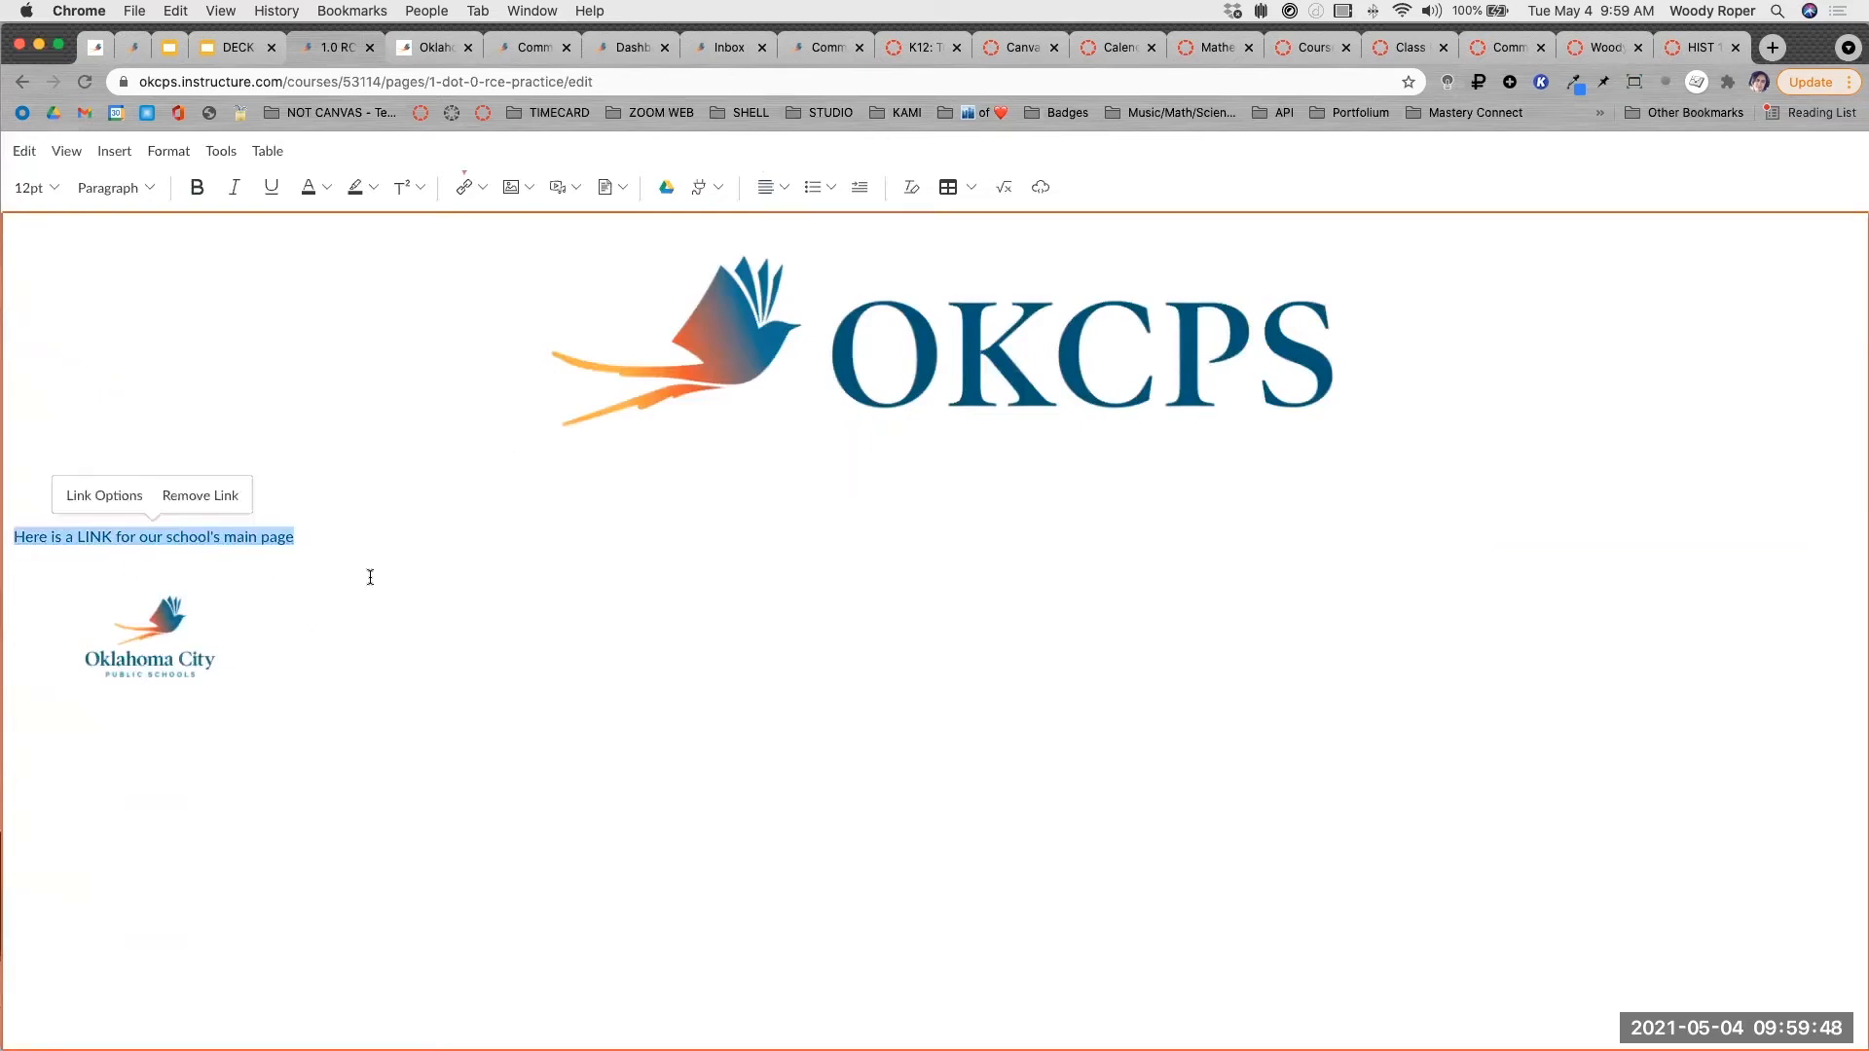
click(284, 618)
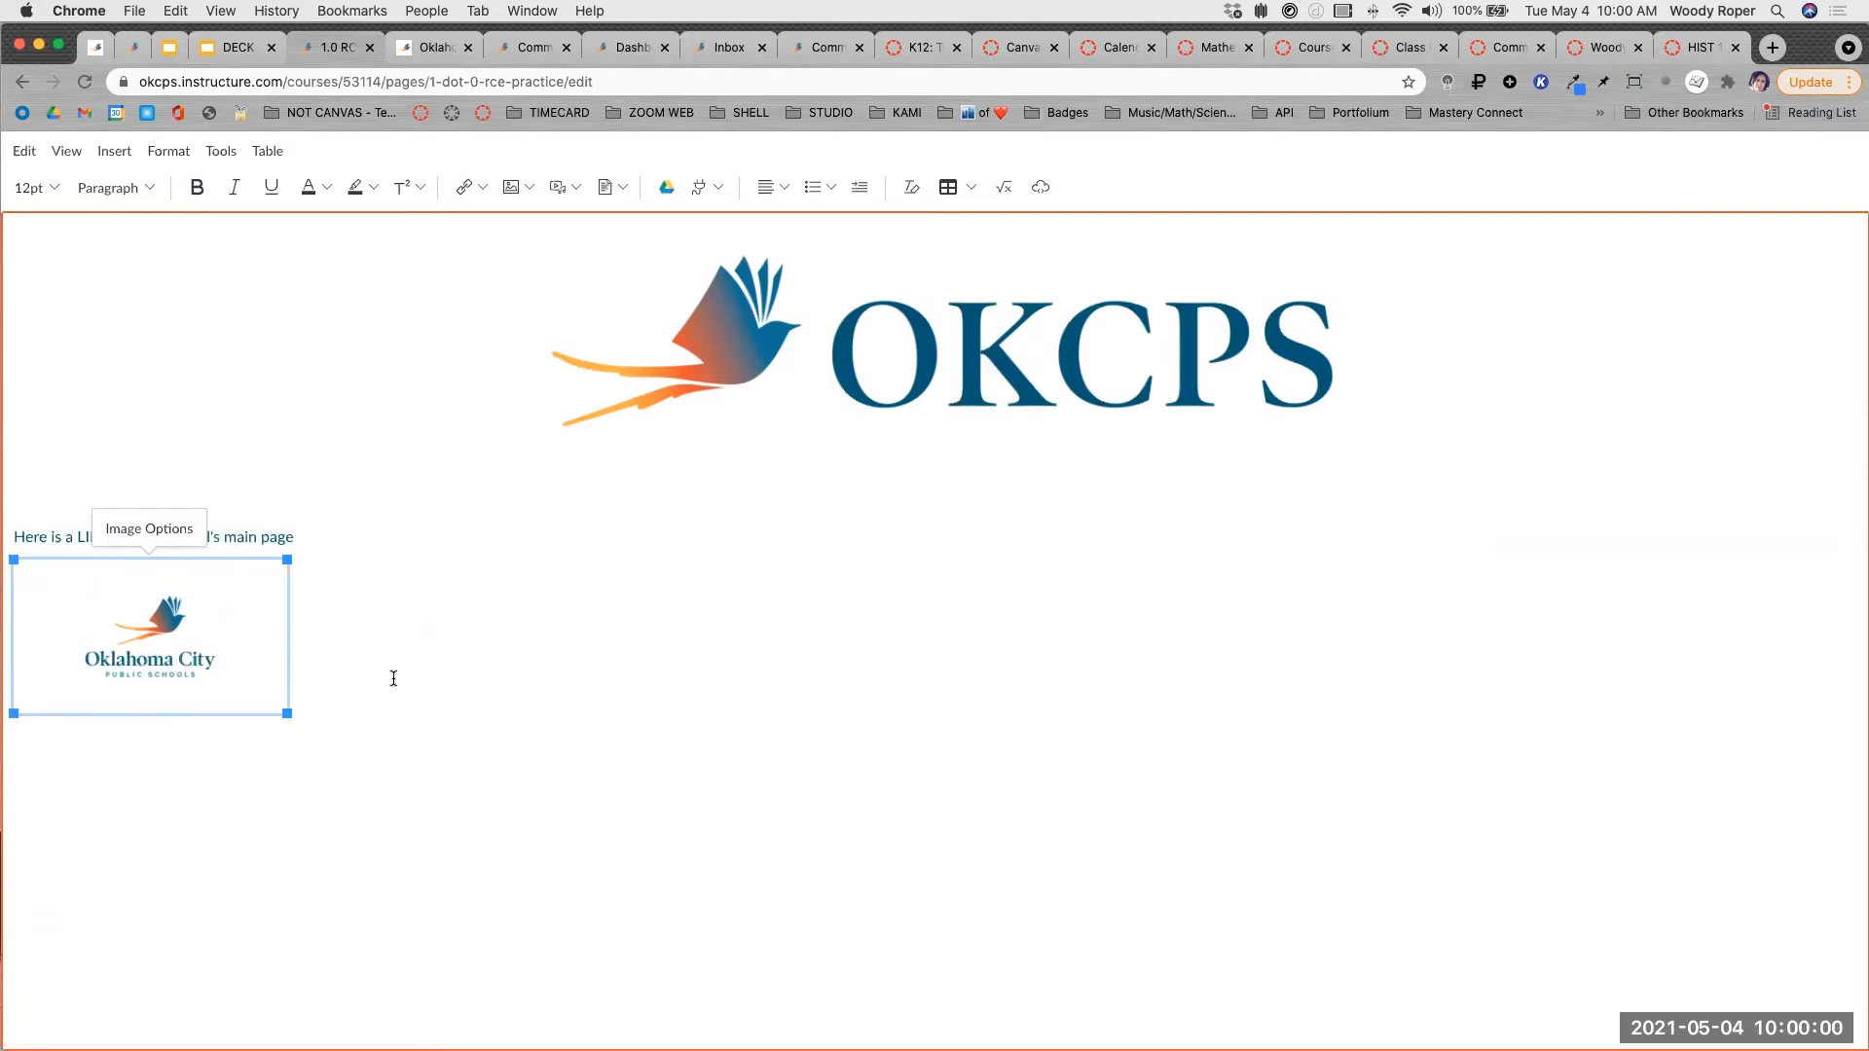
click(547, 791)
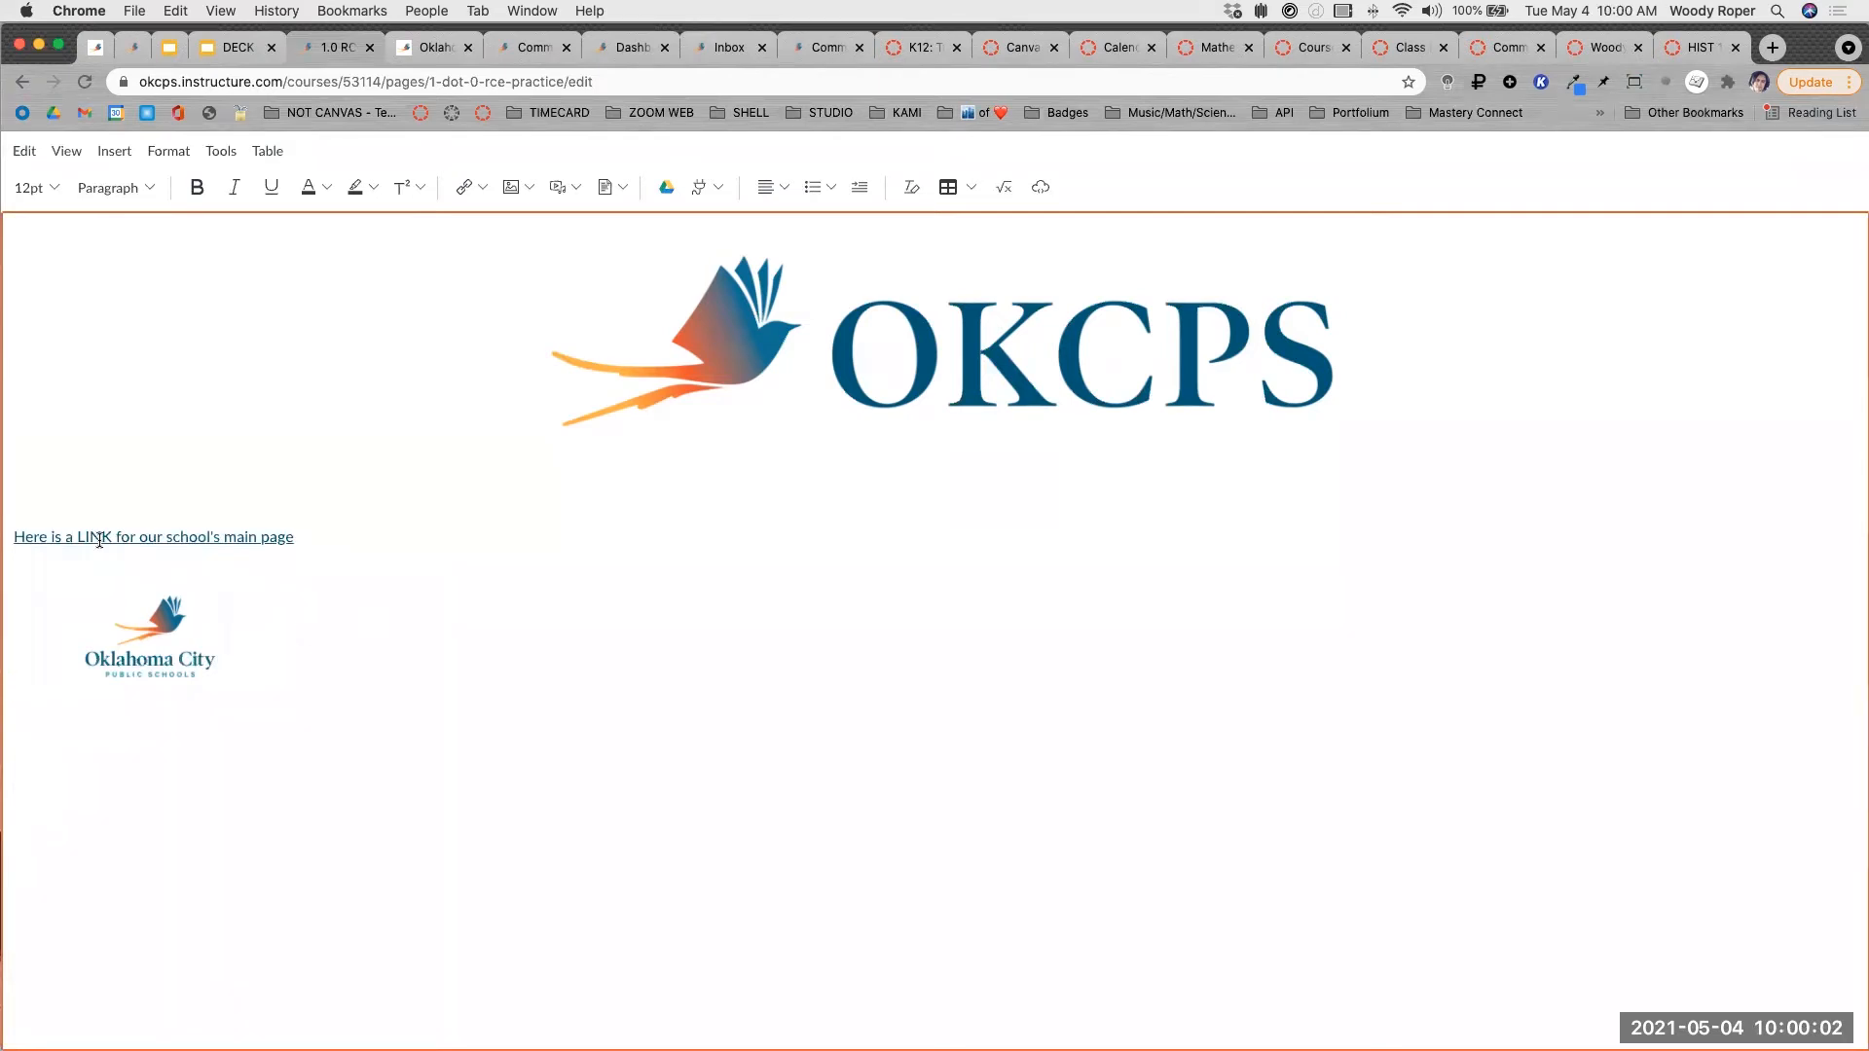
scroll(100, 538, up, 5)
scroll(40, 539, down, 4)
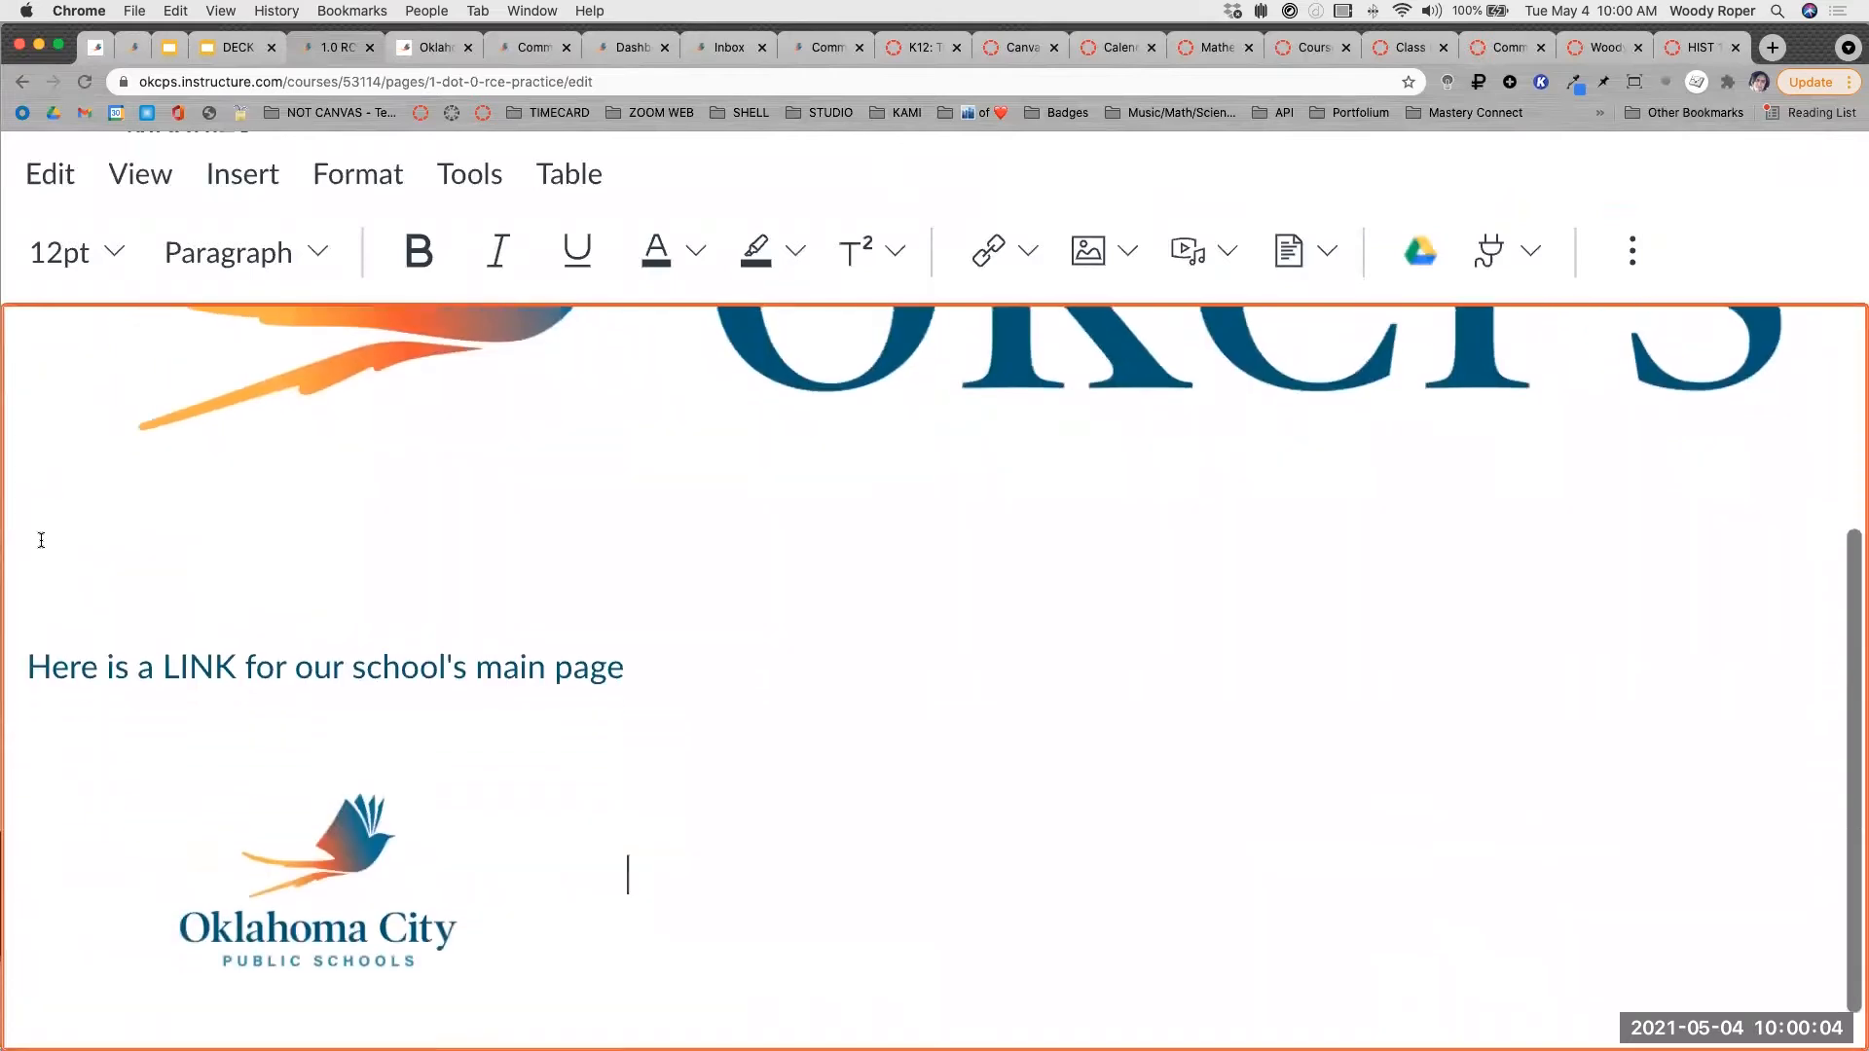
scroll(41, 539, down, 5)
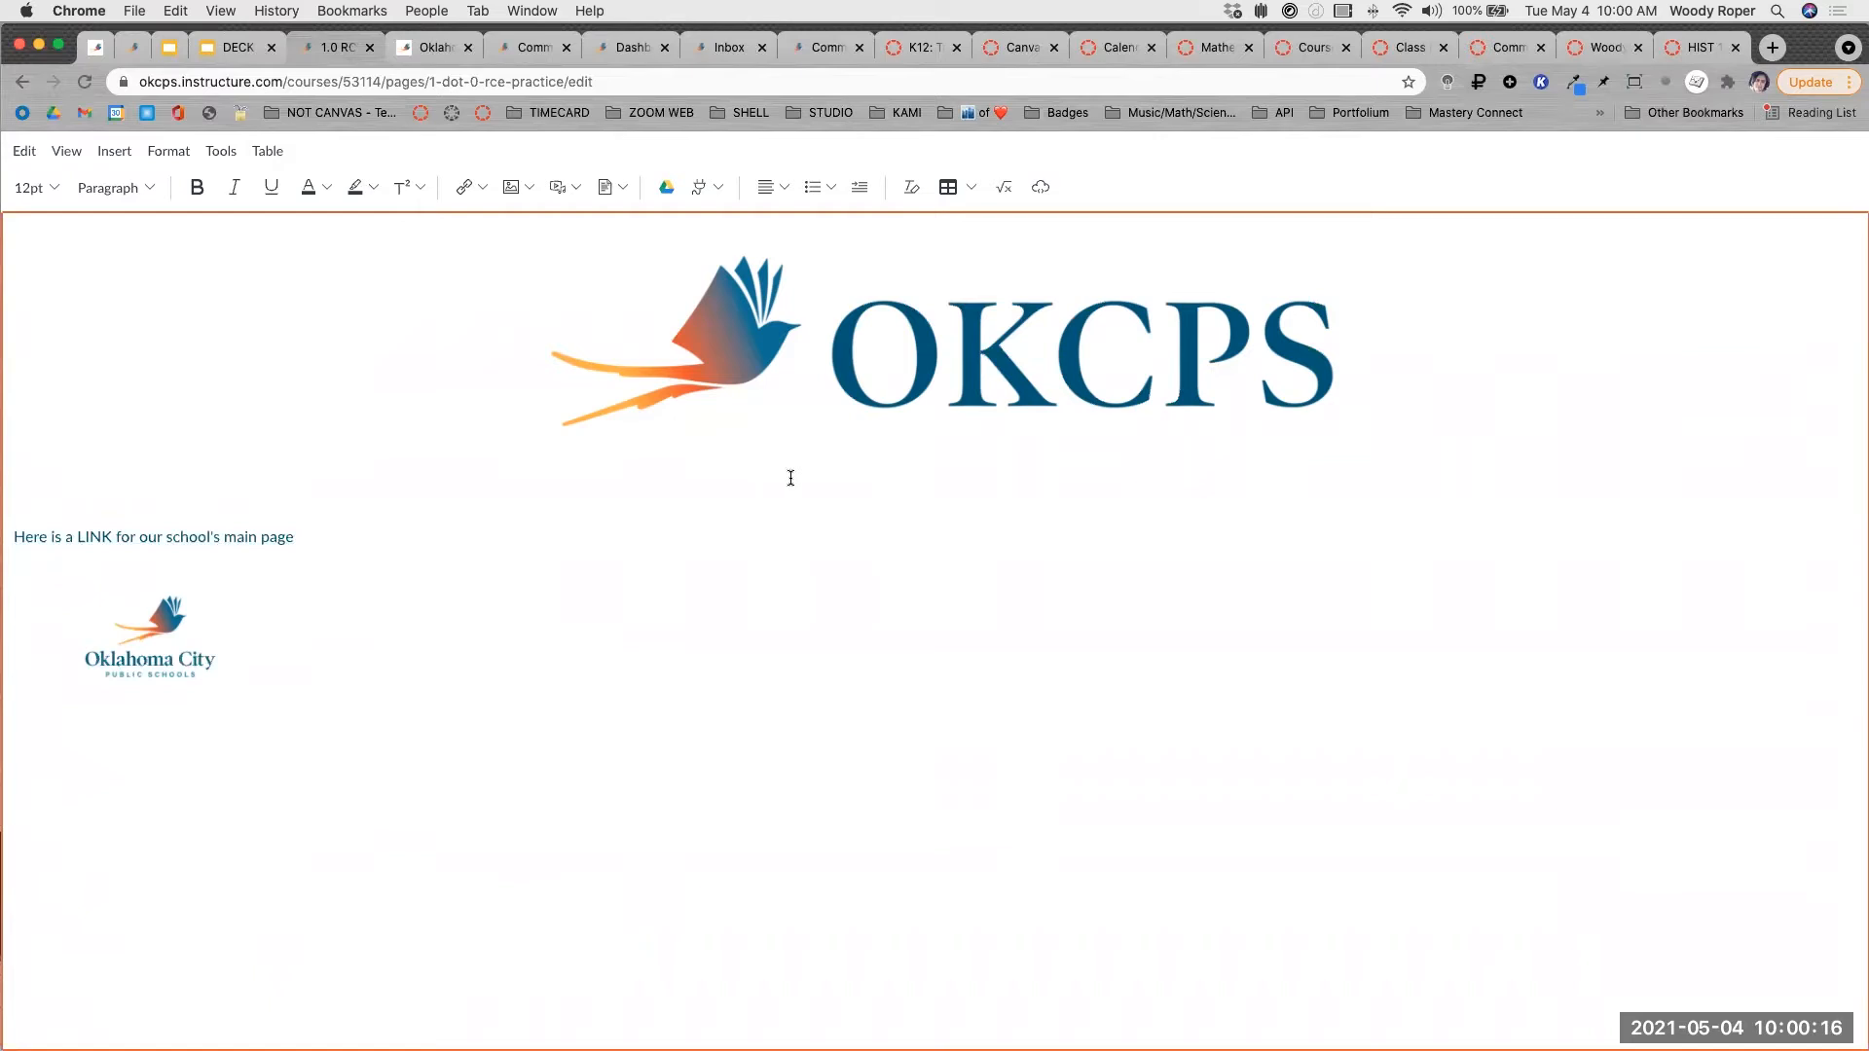
click(173, 638)
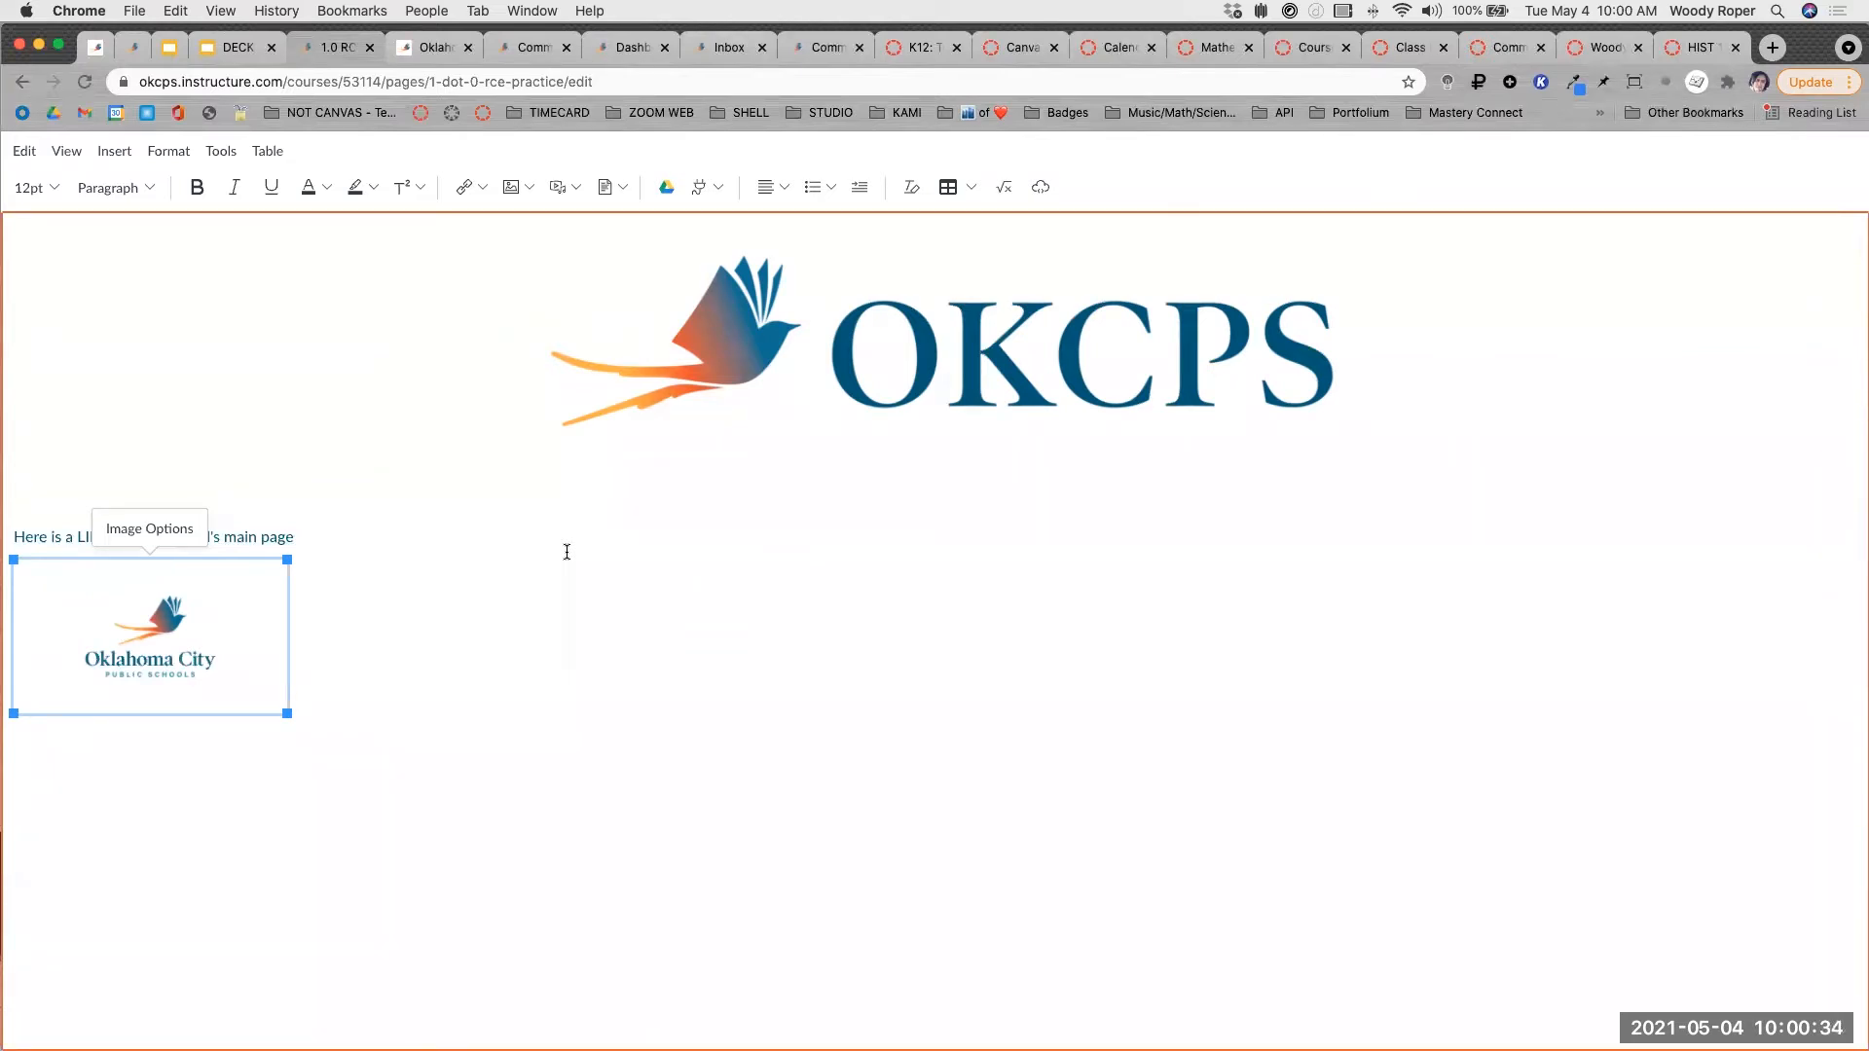
click(255, 829)
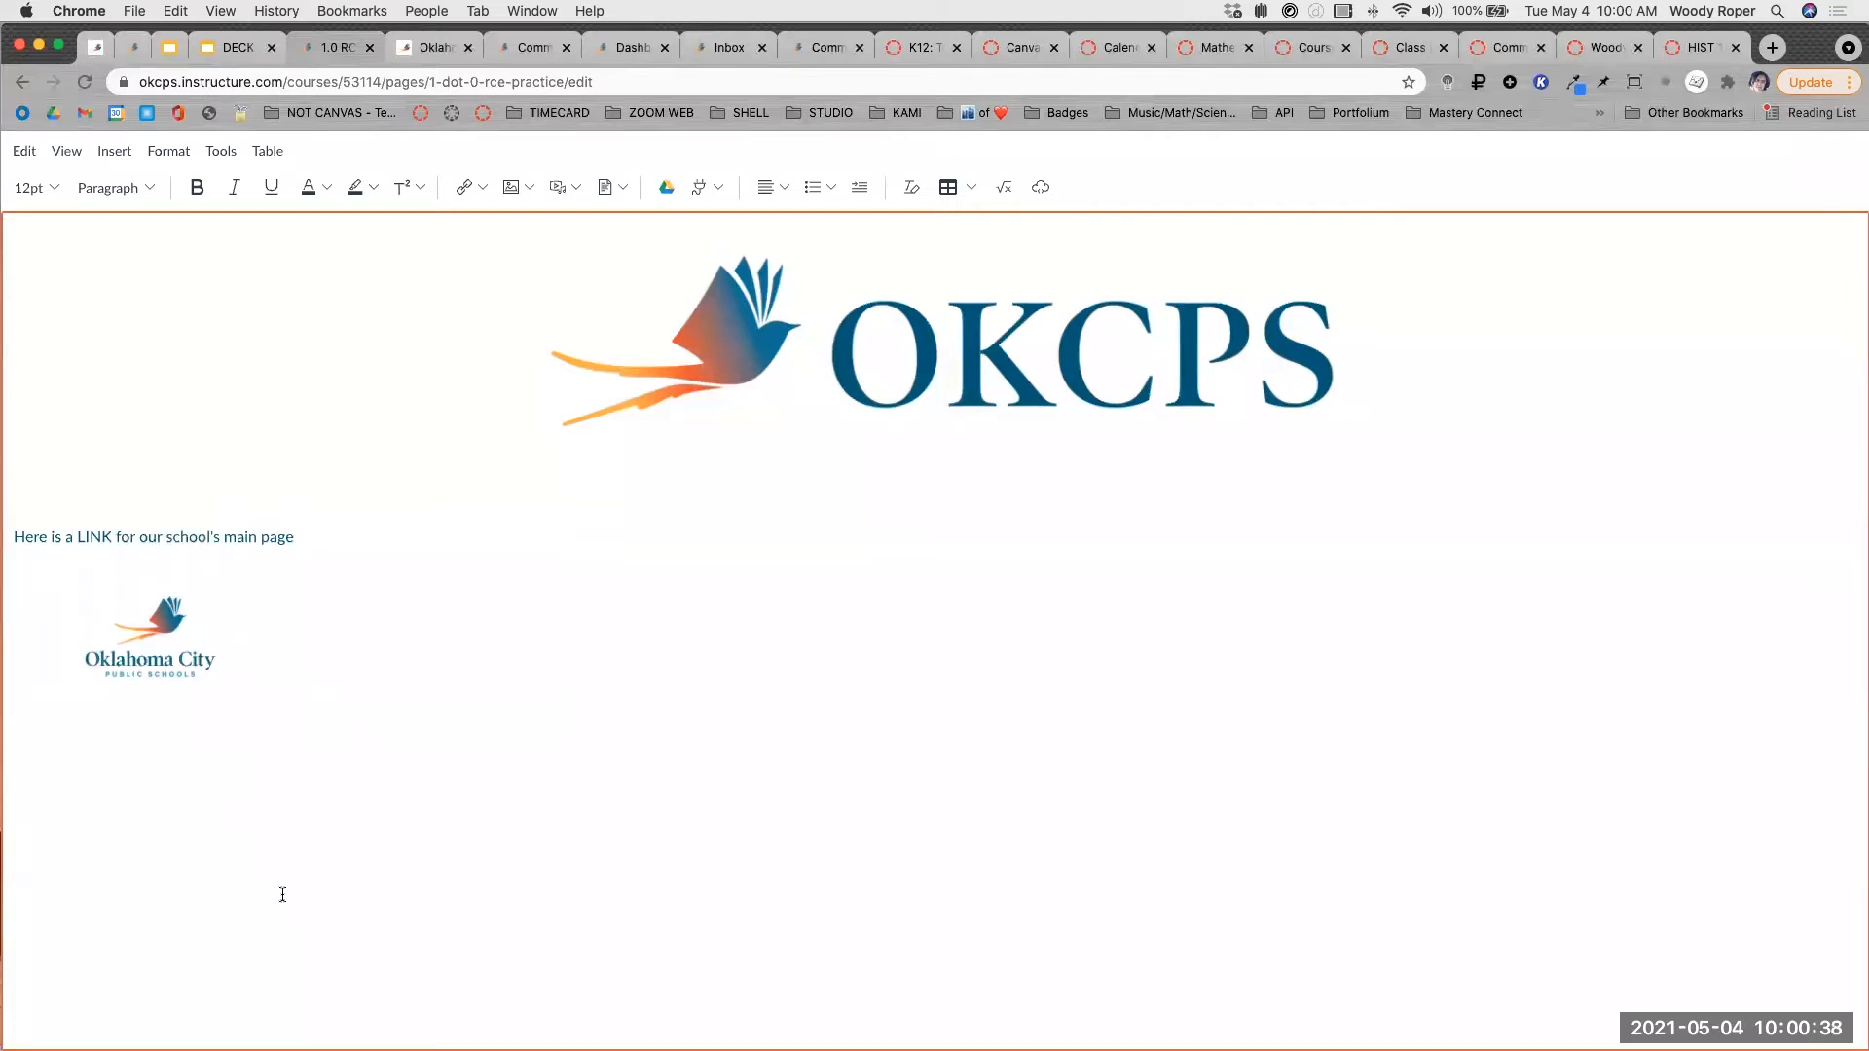
Select the small Oklahoma City Public Schools logo and bring up the course links available for it.
click(156, 630)
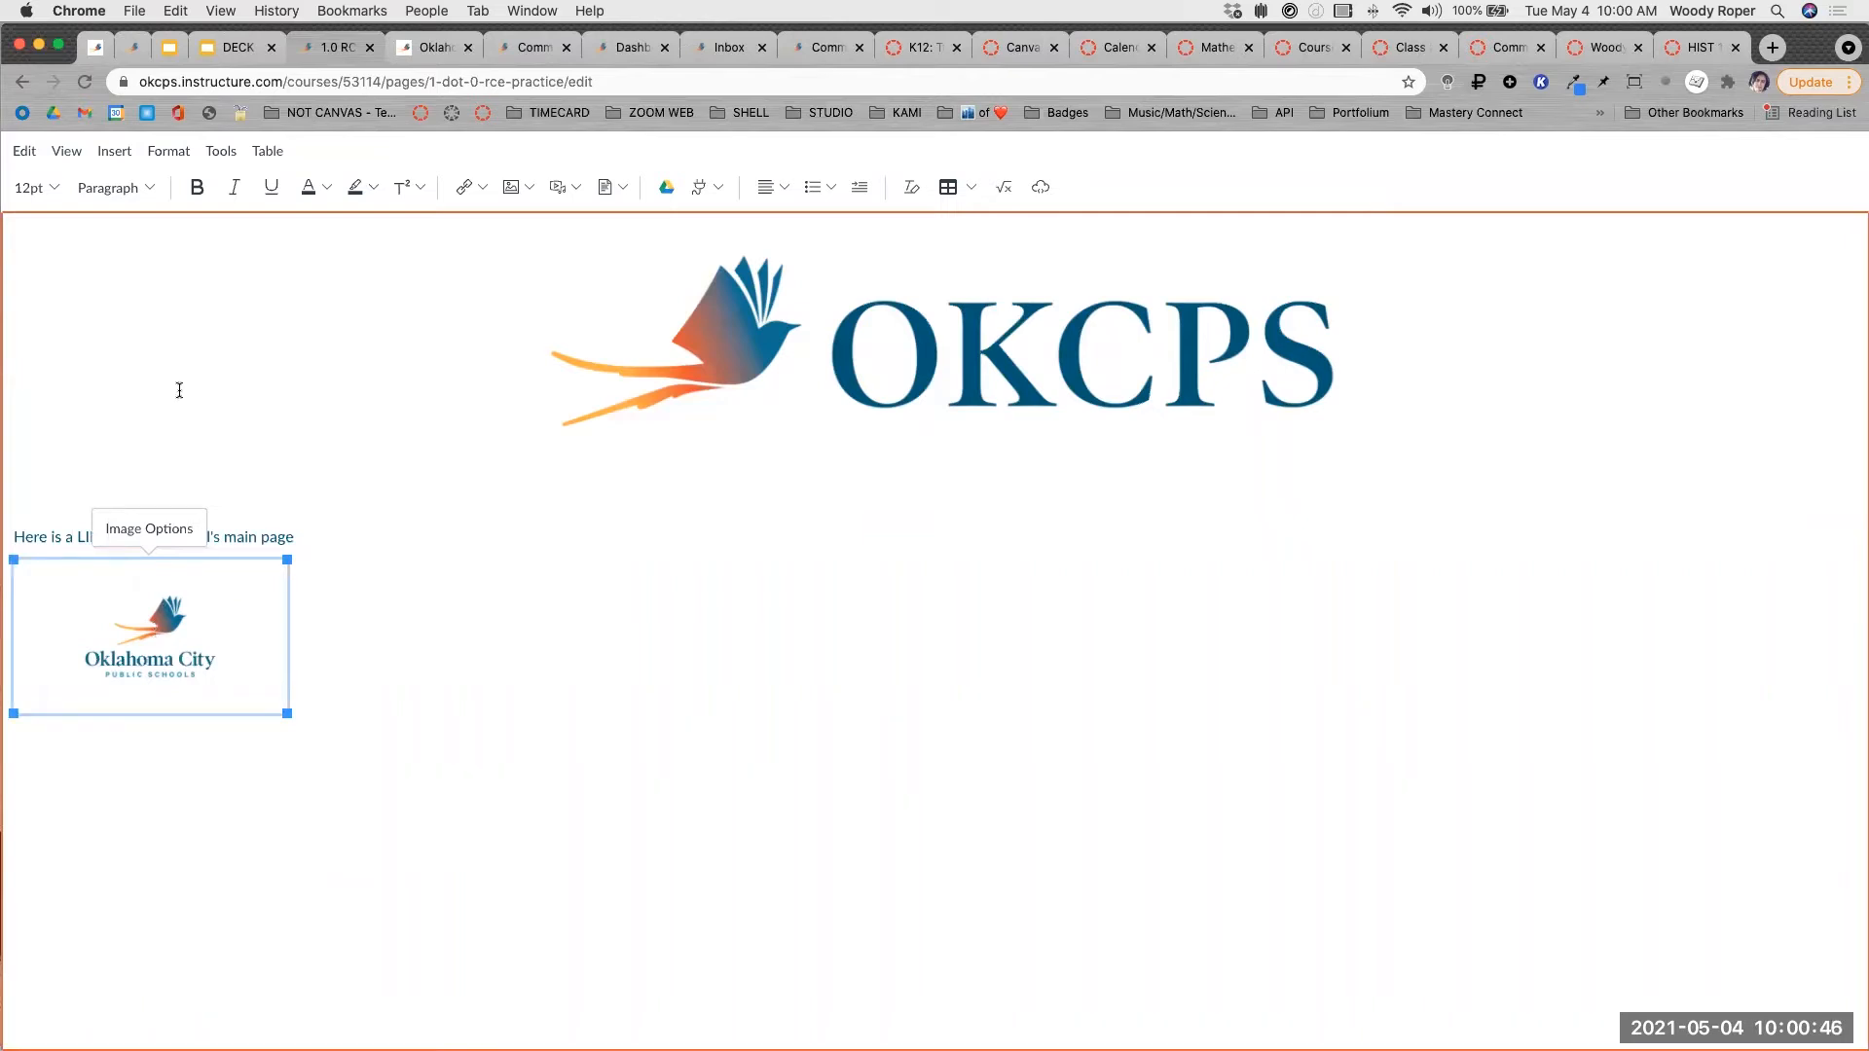
click(110, 154)
mouse_move(119, 193)
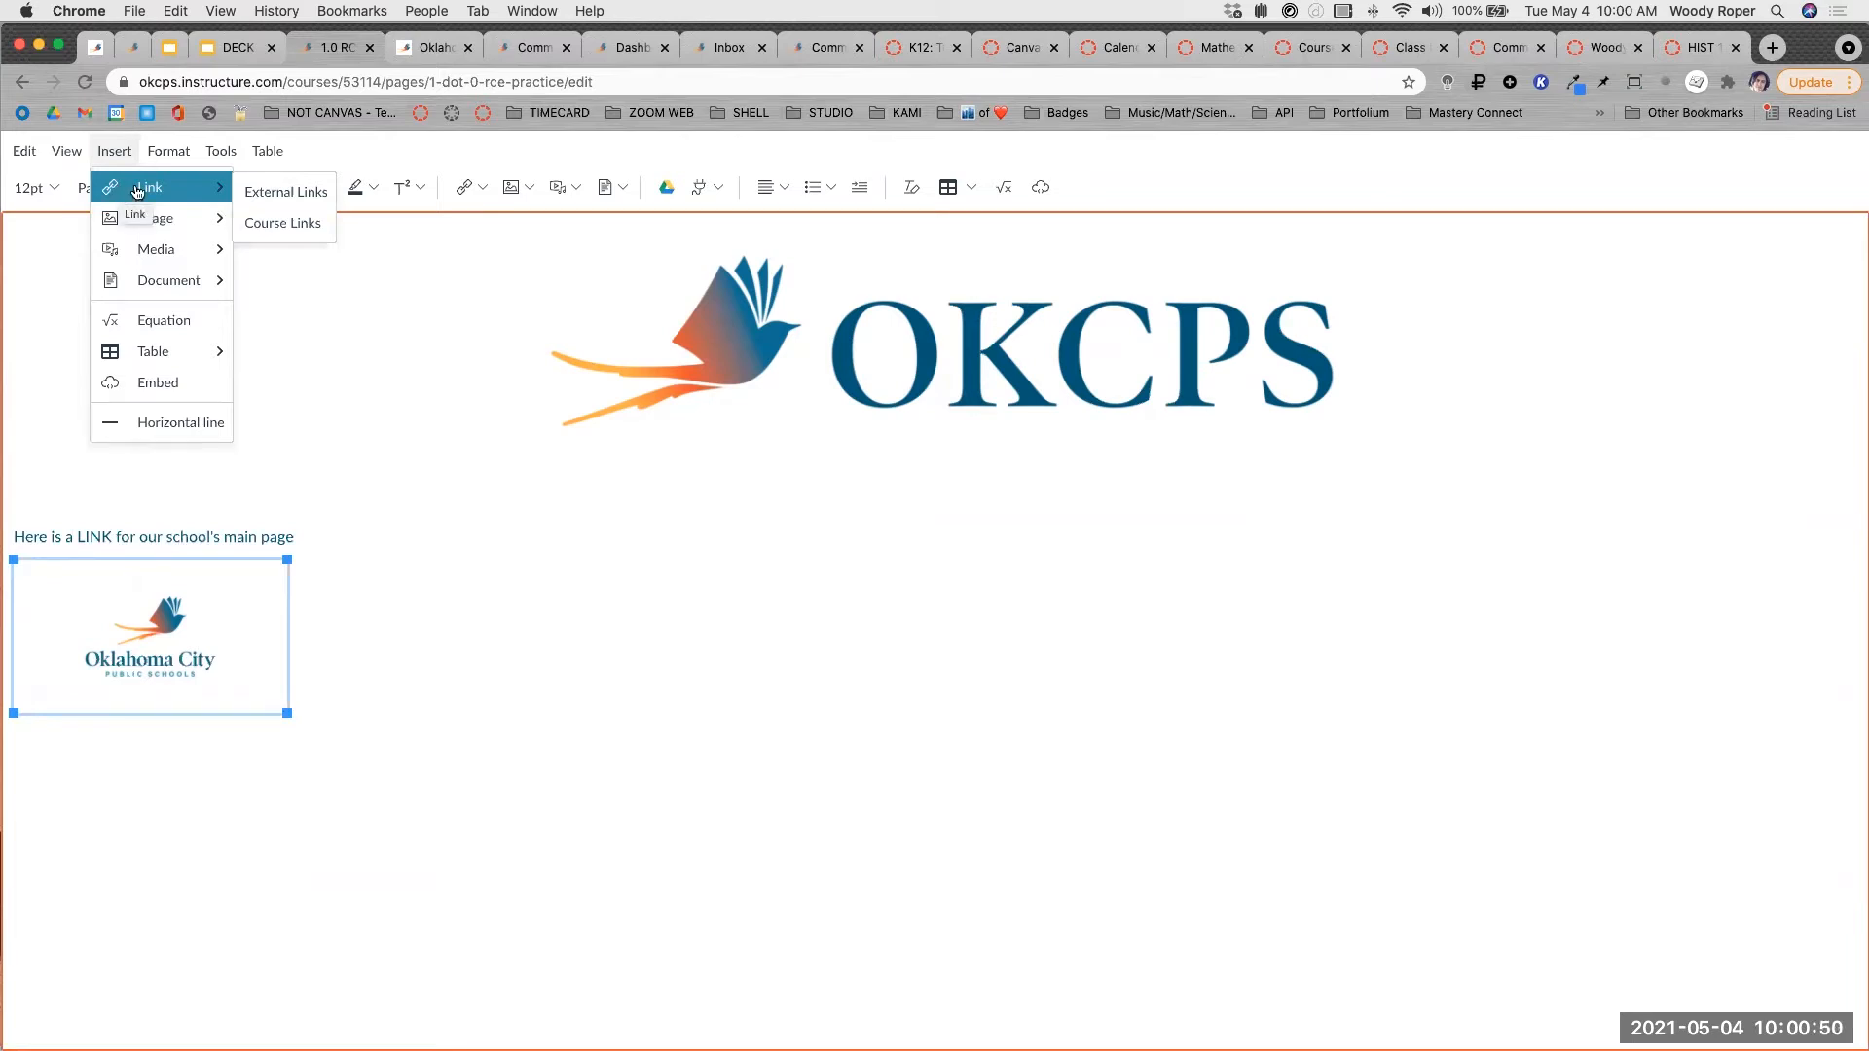
click(285, 222)
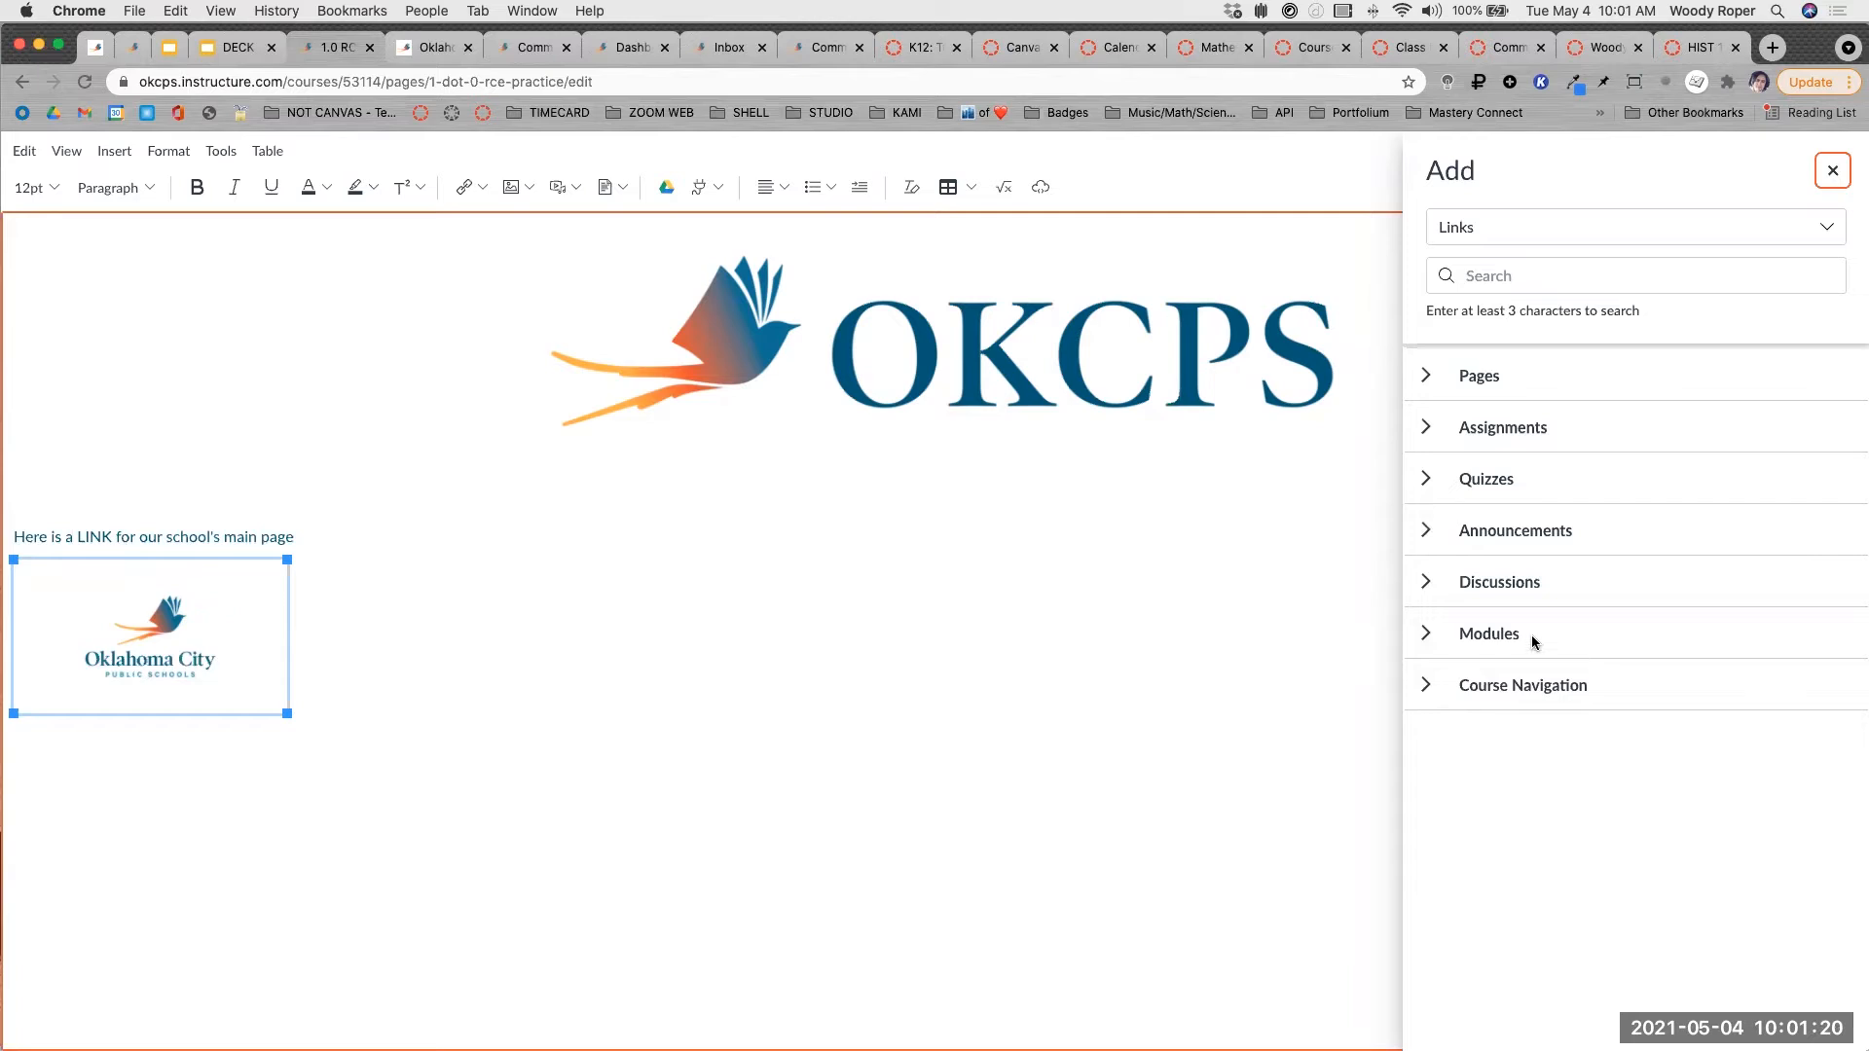
Look through the Modules and Course Navigation entries offered as course links.
click(1425, 633)
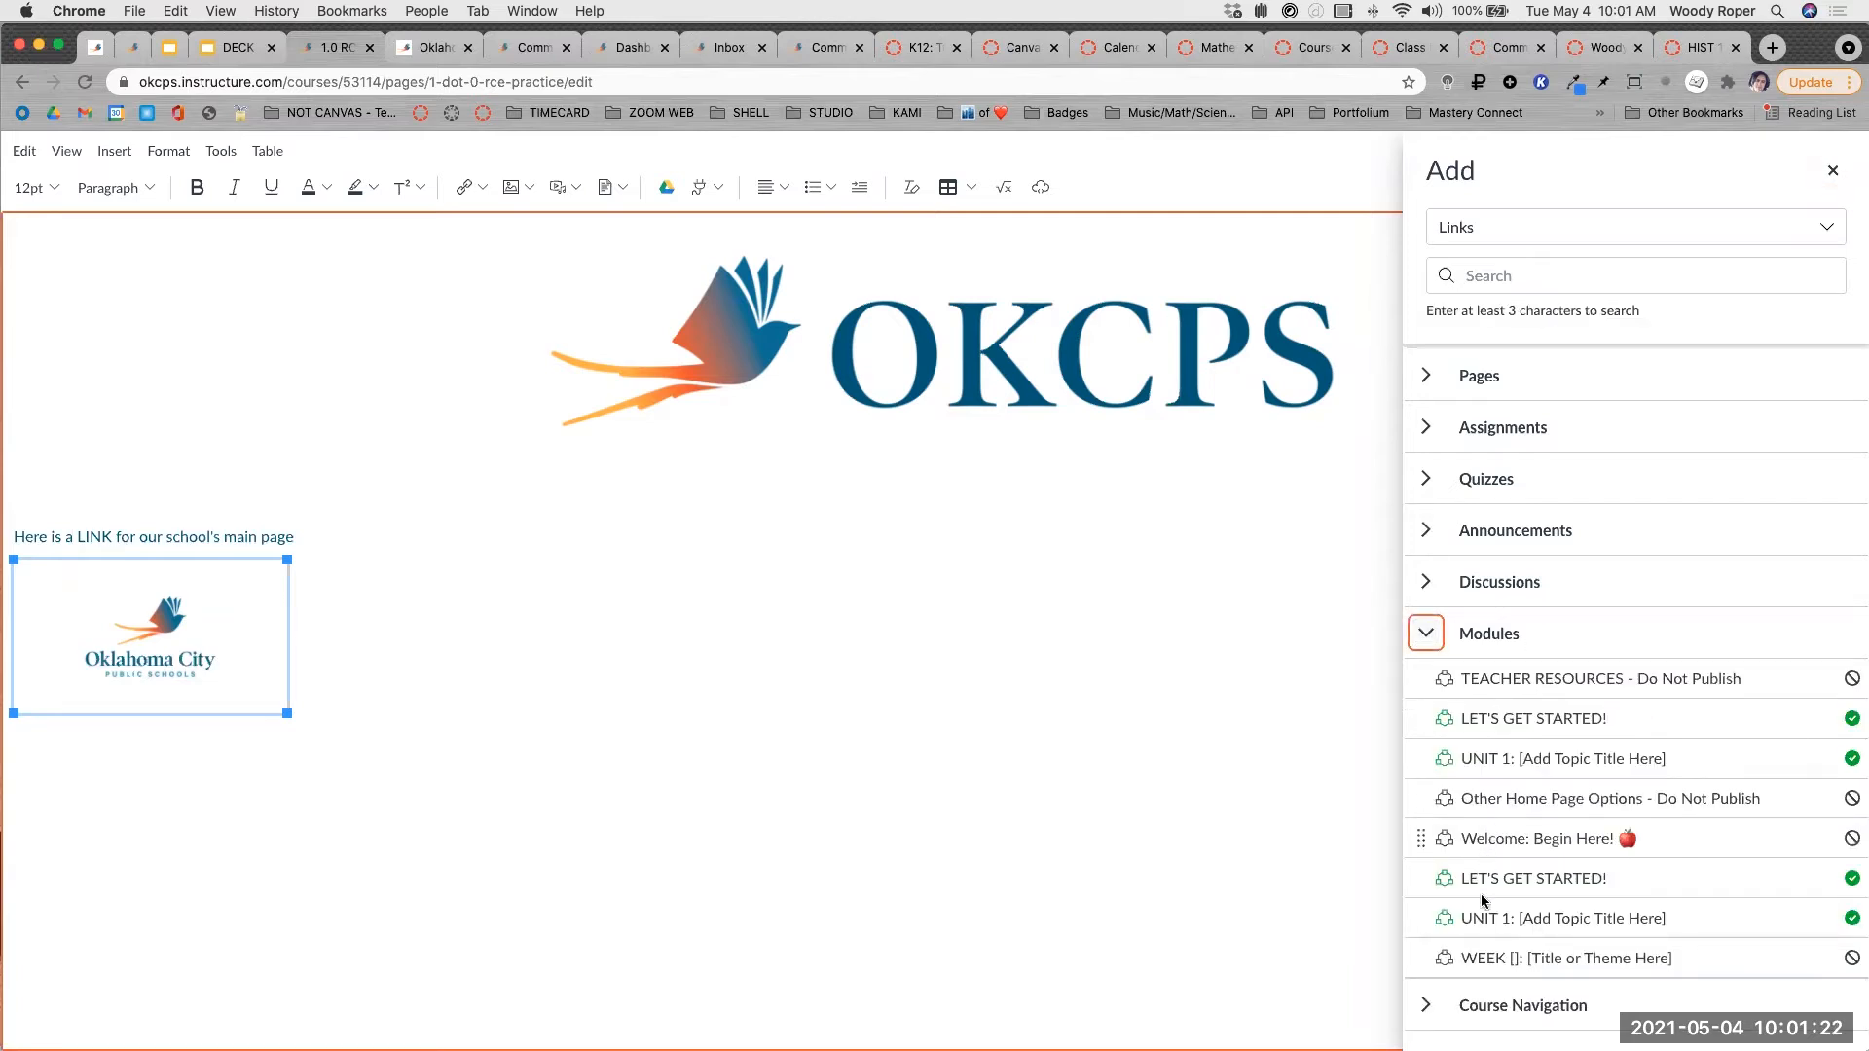
click(1427, 634)
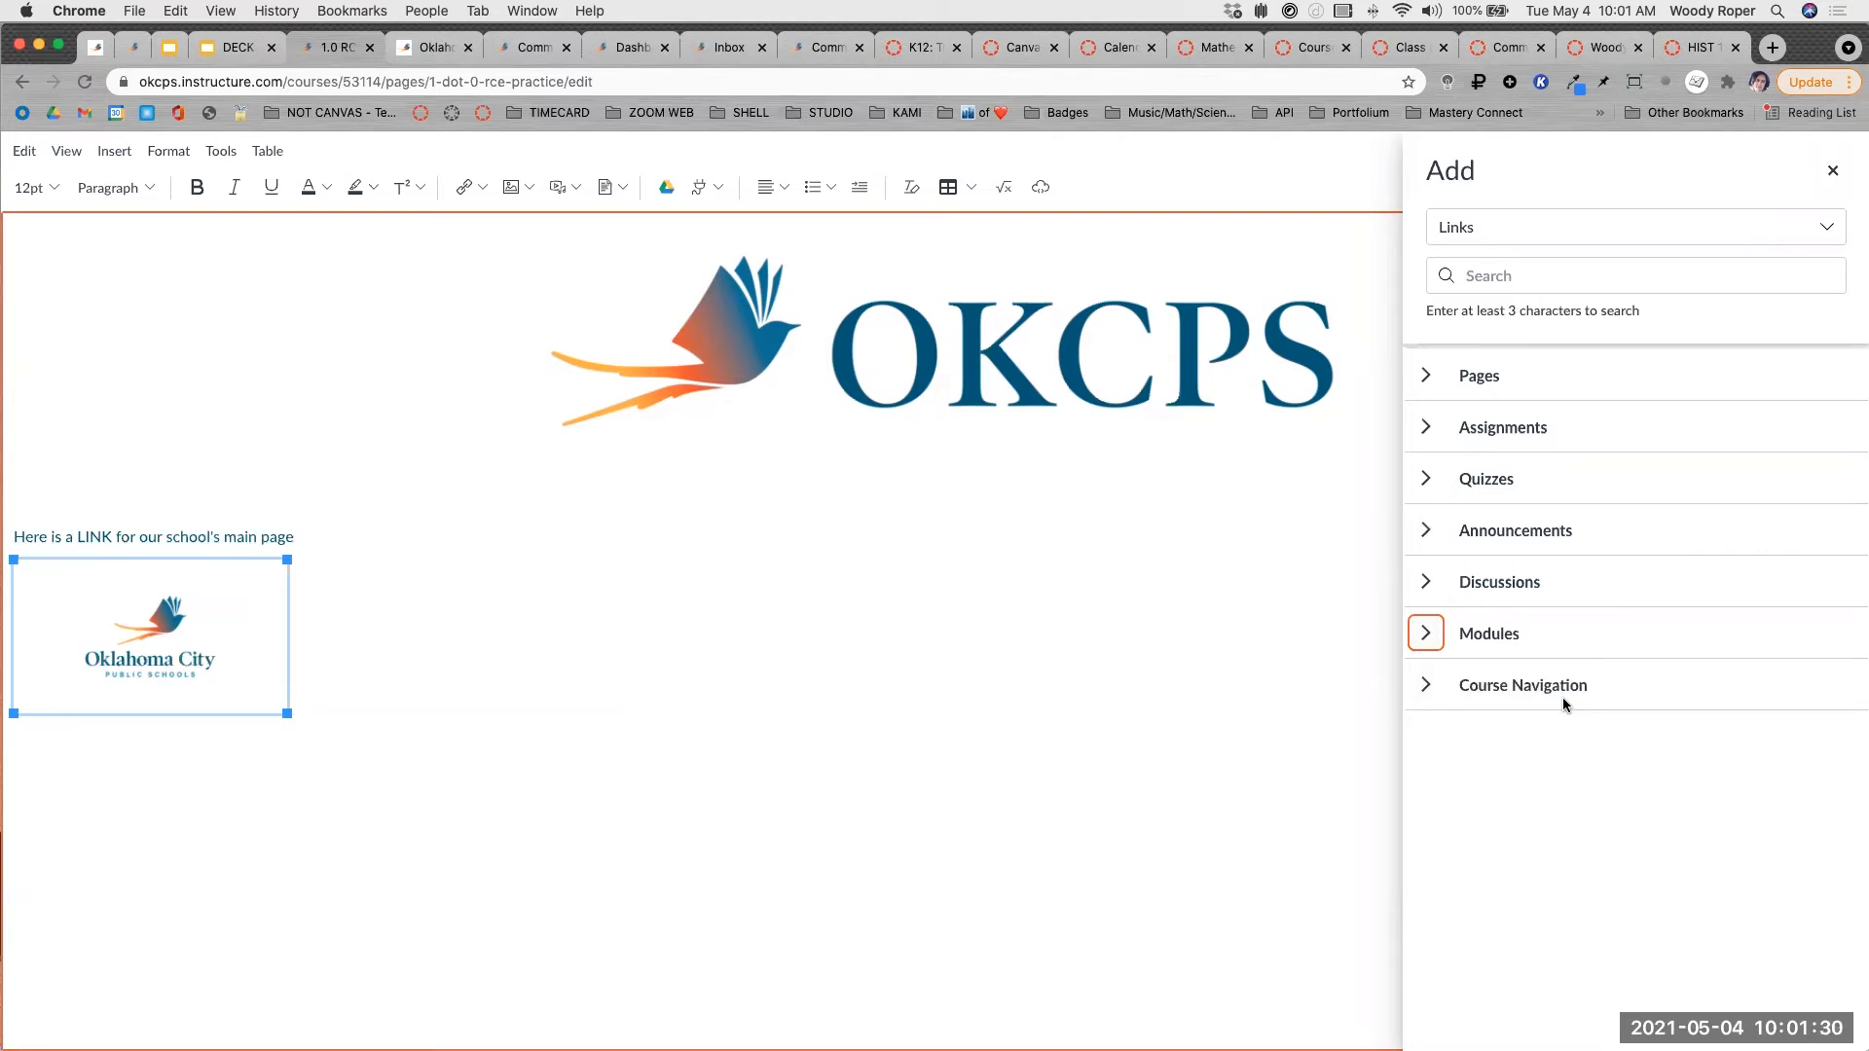
click(1528, 689)
scroll(1479, 730, down, 3)
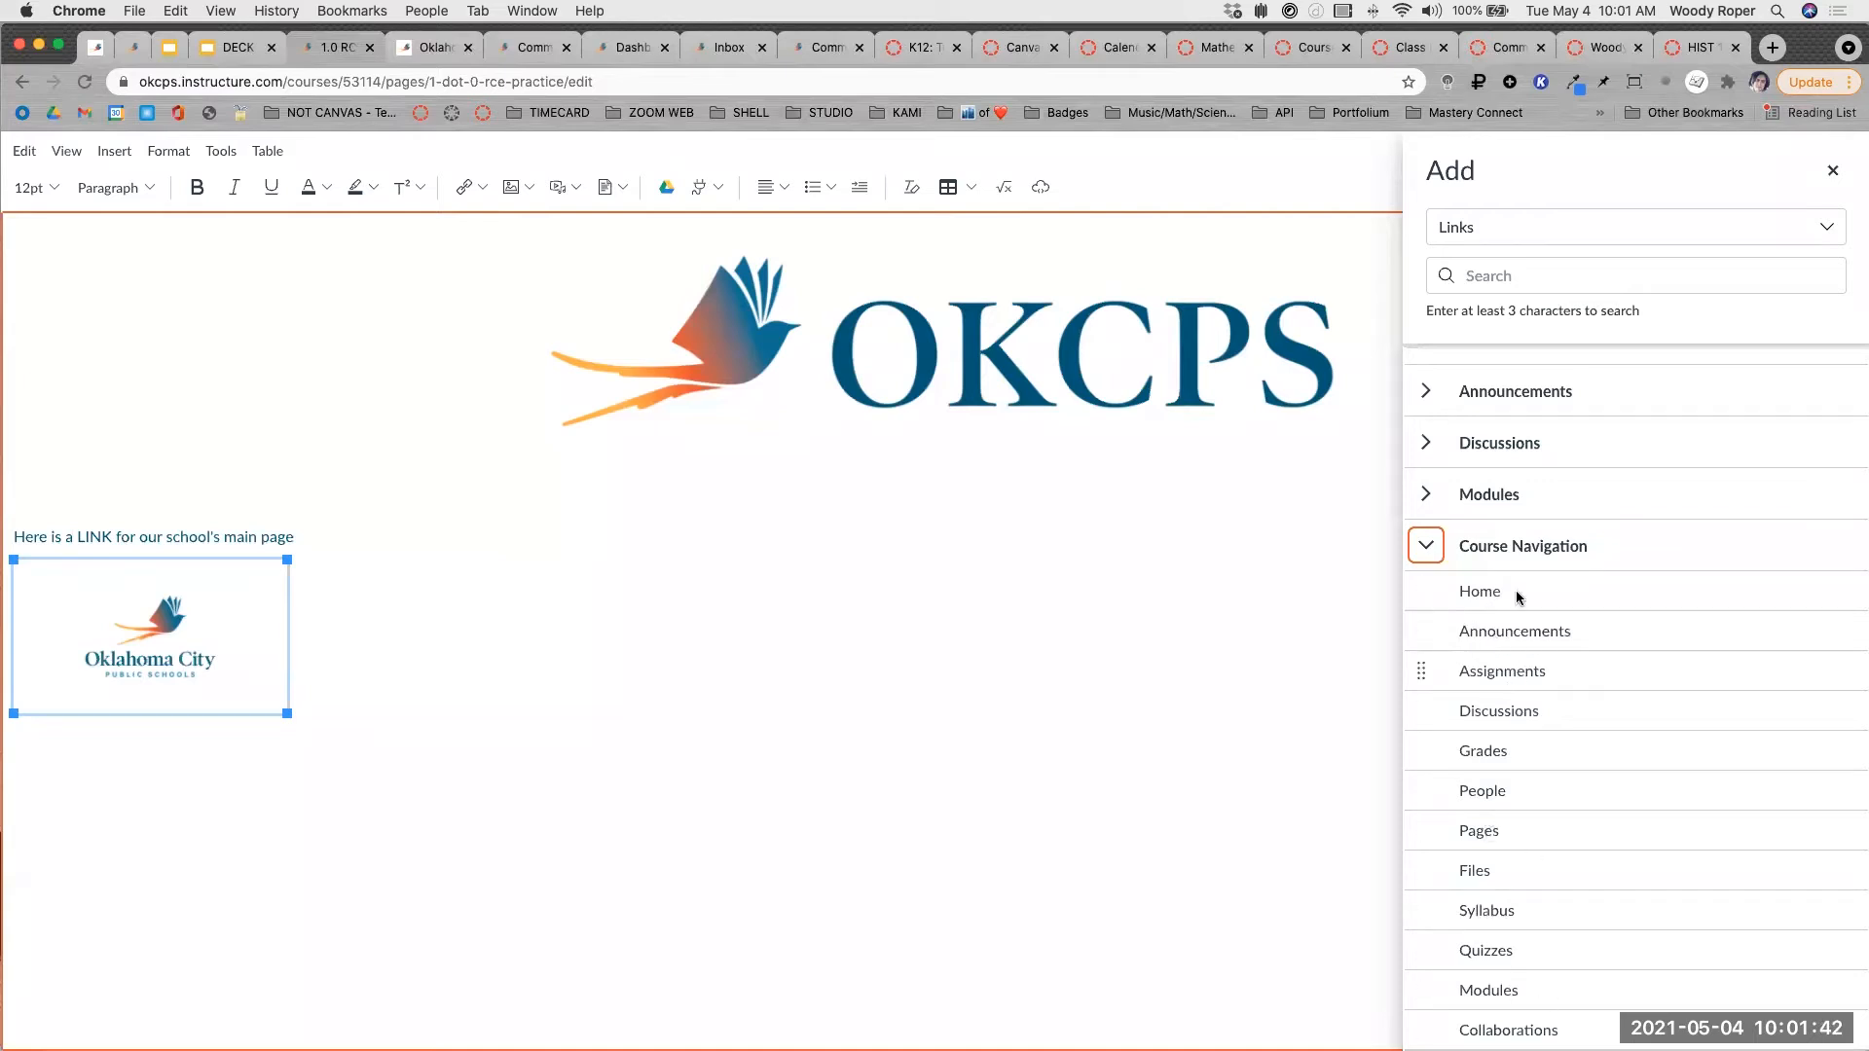
click(1425, 545)
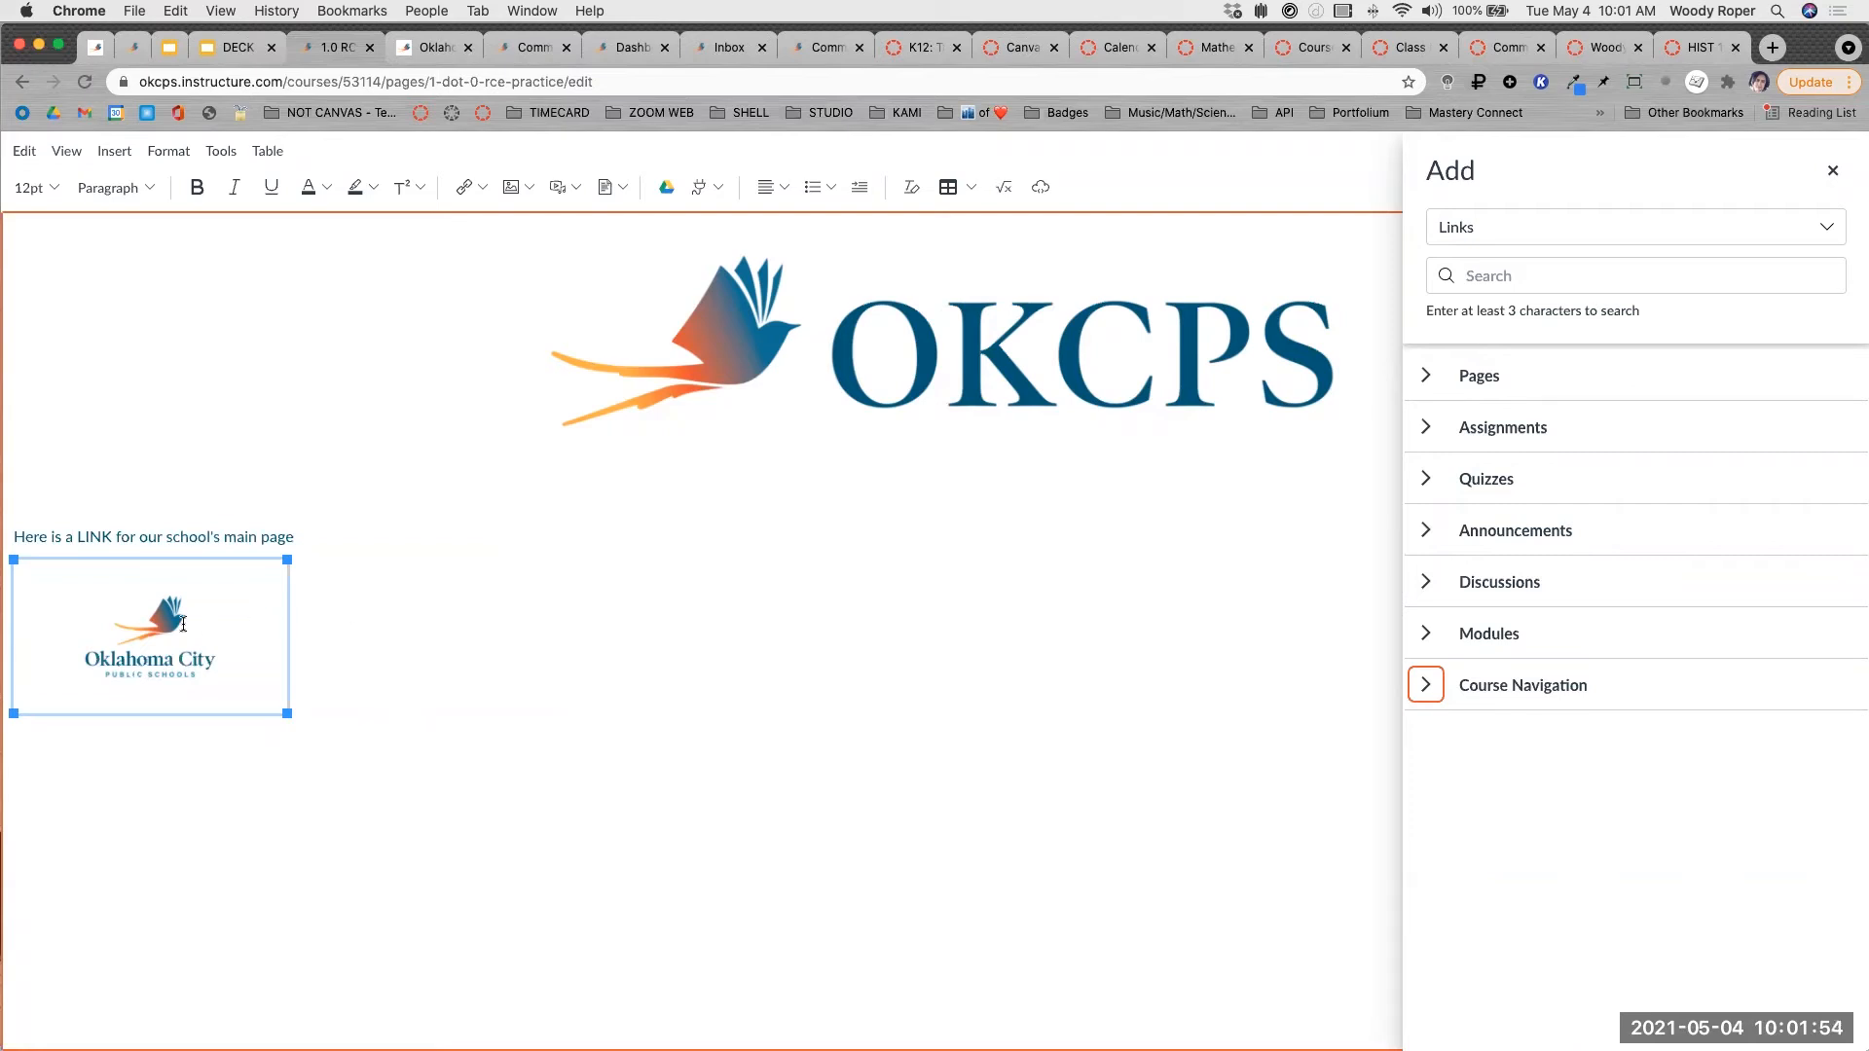
Link the selected Oklahoma City Public Schools logo to the course page 1.0 RCE Practice Copy.
click(112, 150)
mouse_move(128, 193)
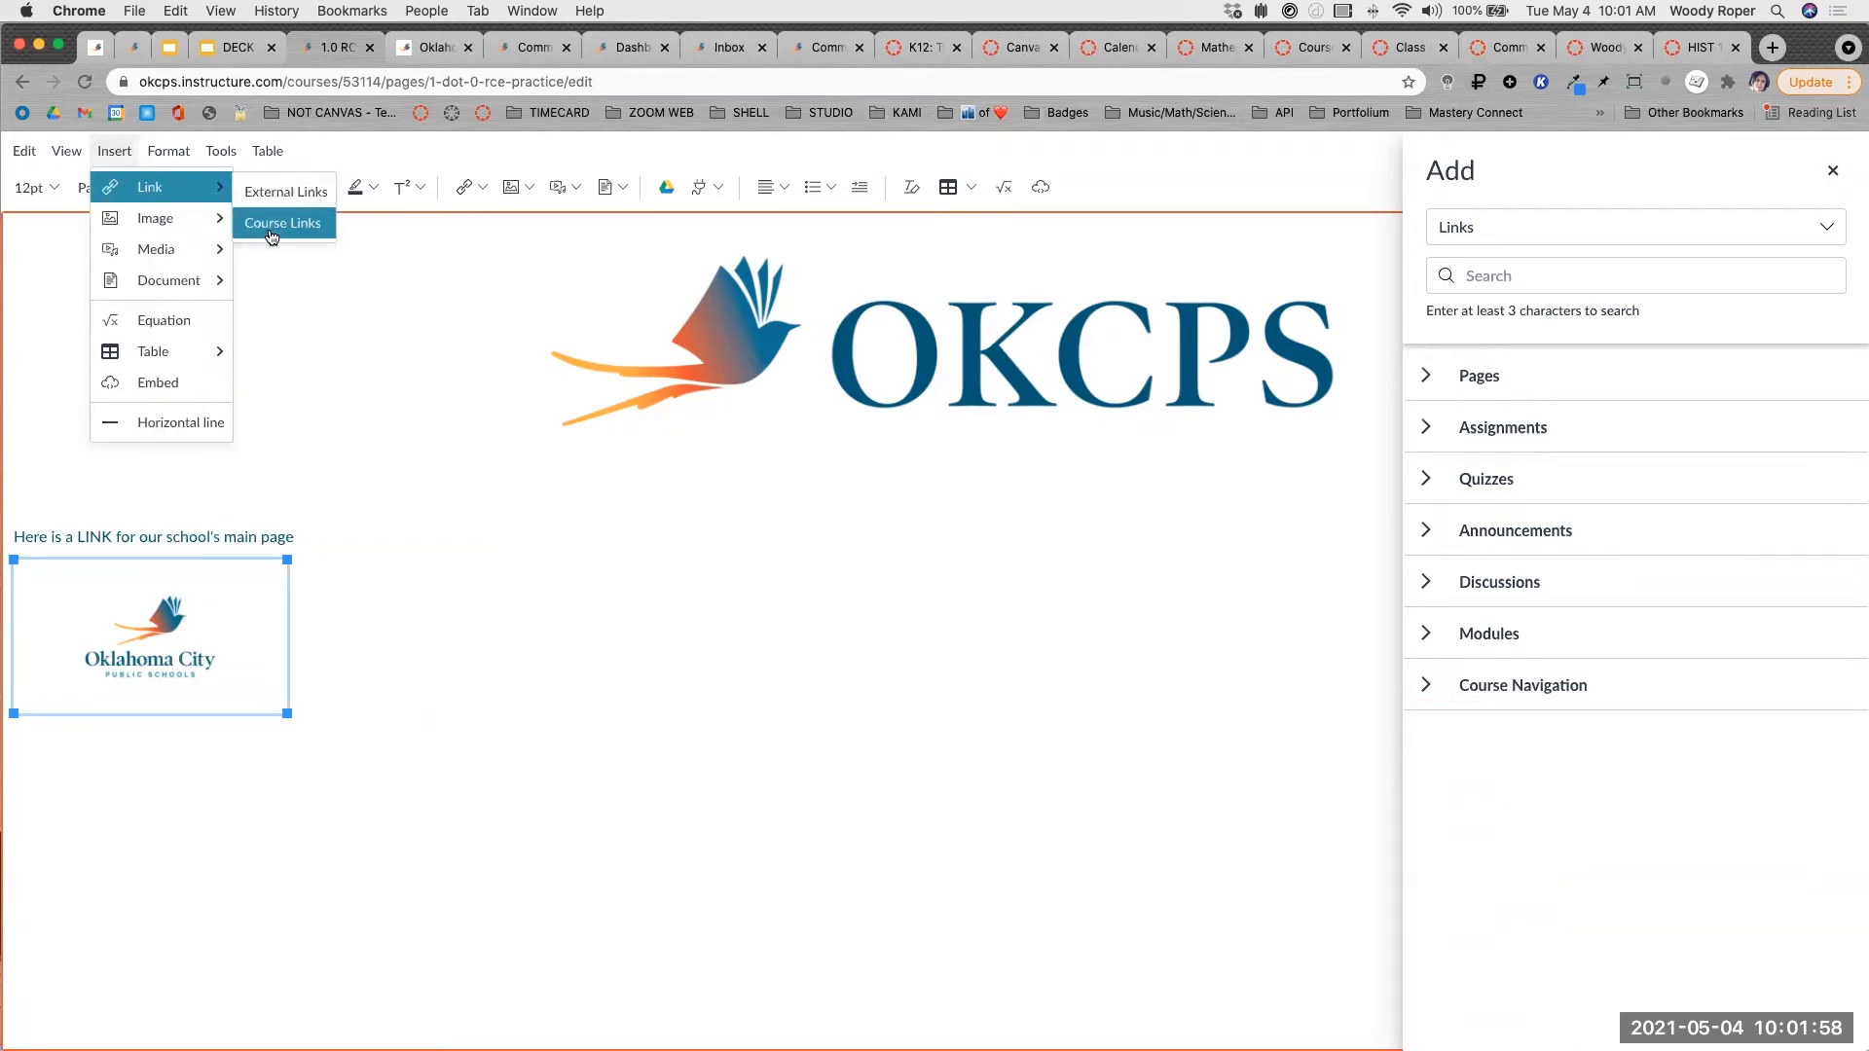
click(1428, 378)
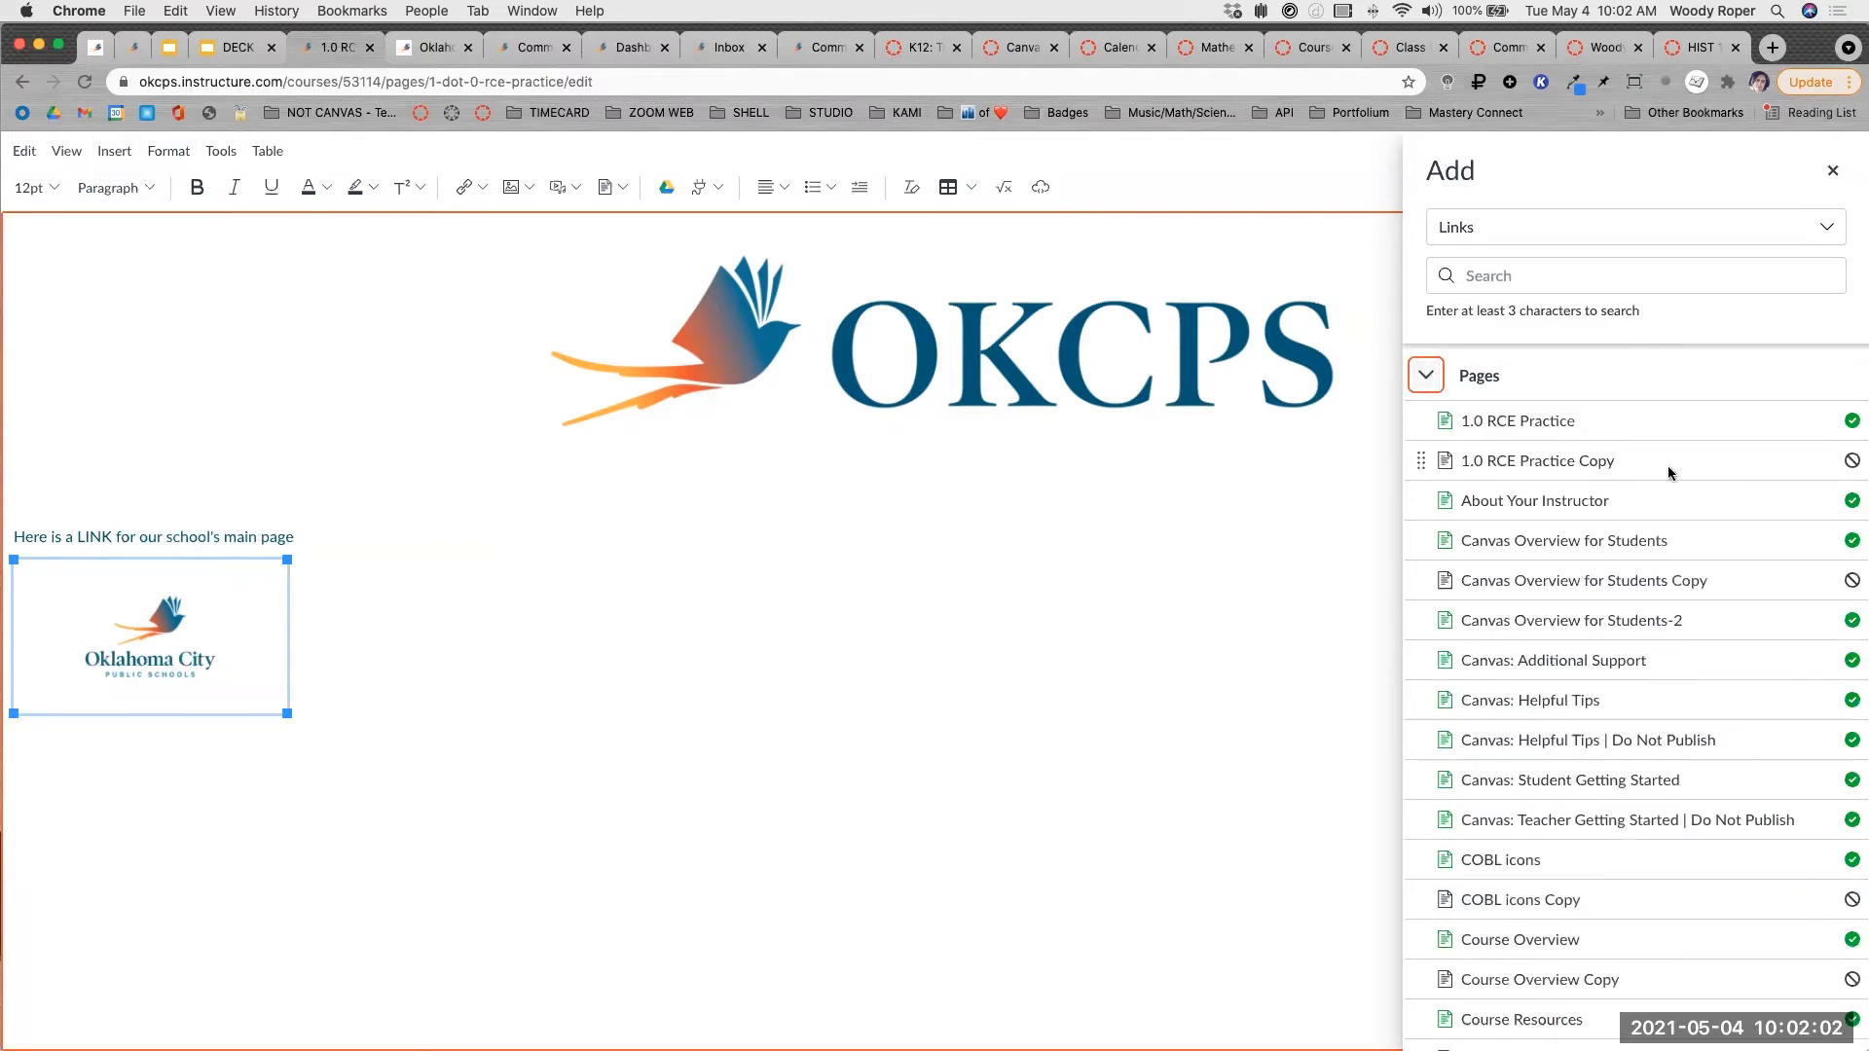
scroll(1655, 437, up, 5)
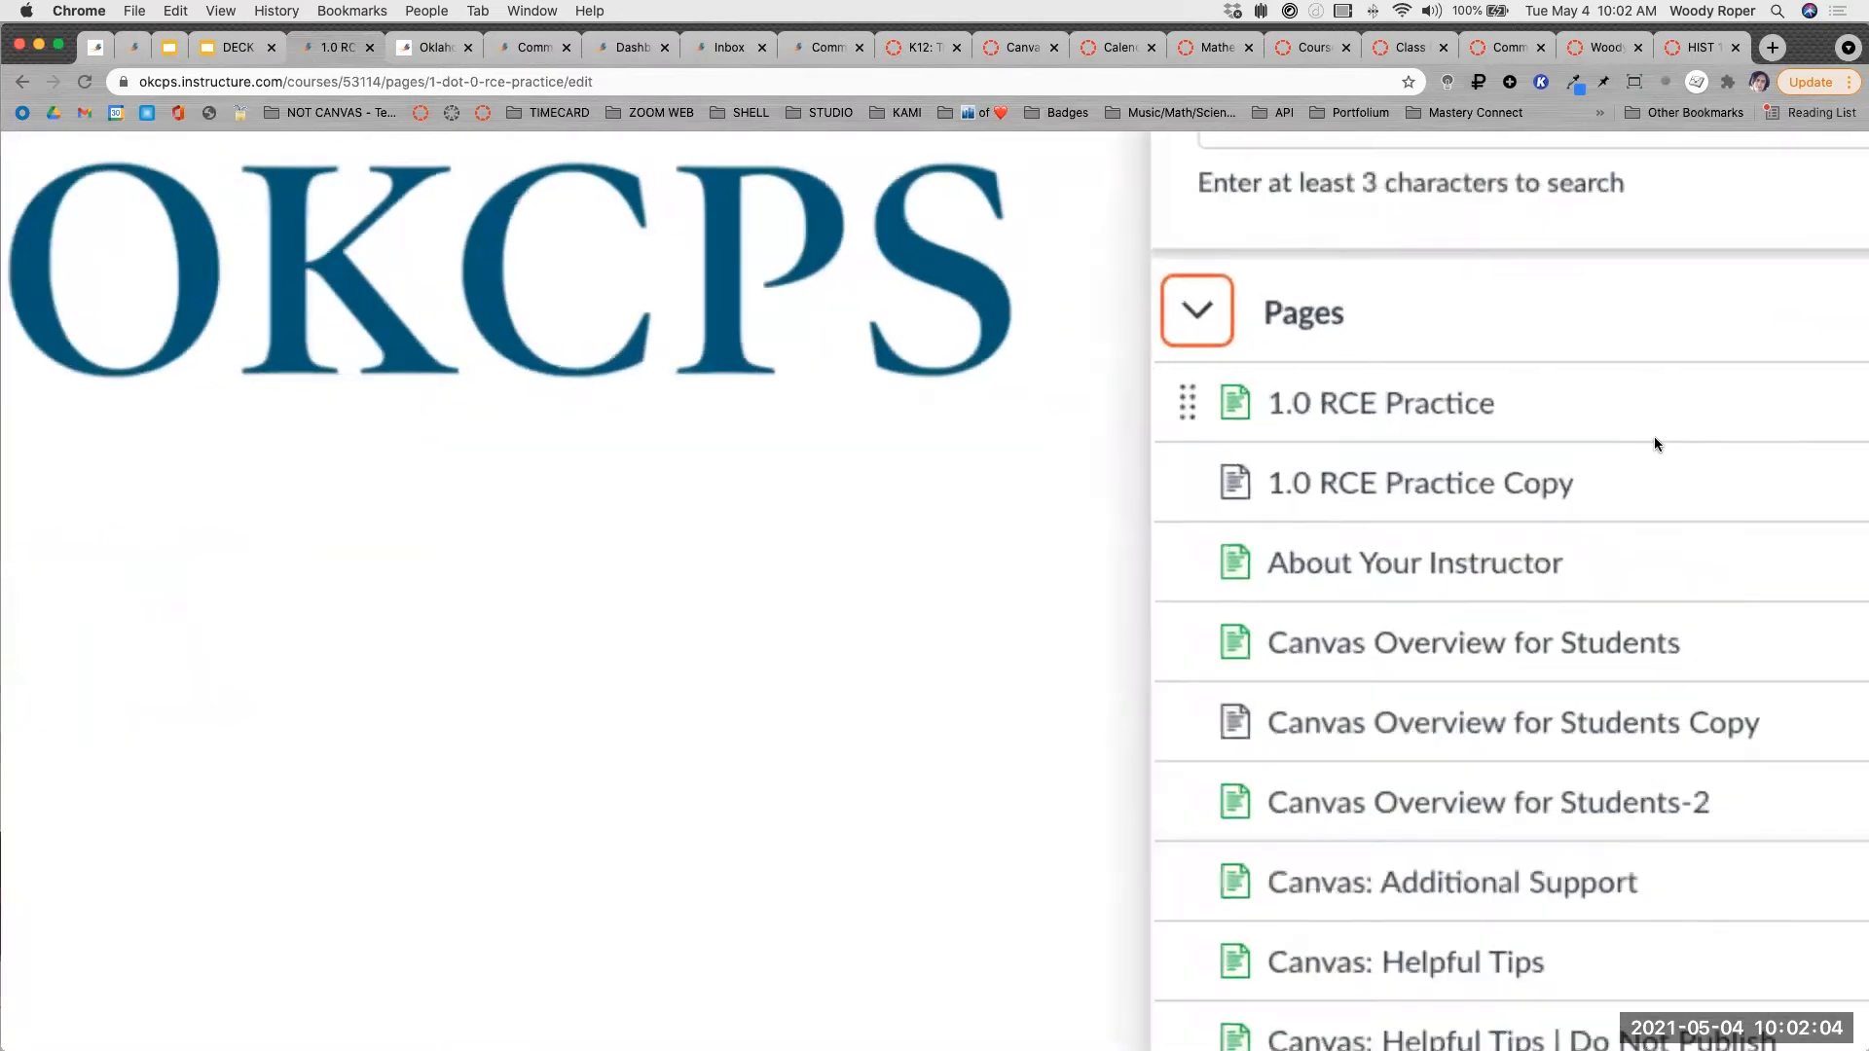
scroll(1655, 437, down, 3)
scroll(1500, 447, down, 3)
scroll(1521, 586, down, 12)
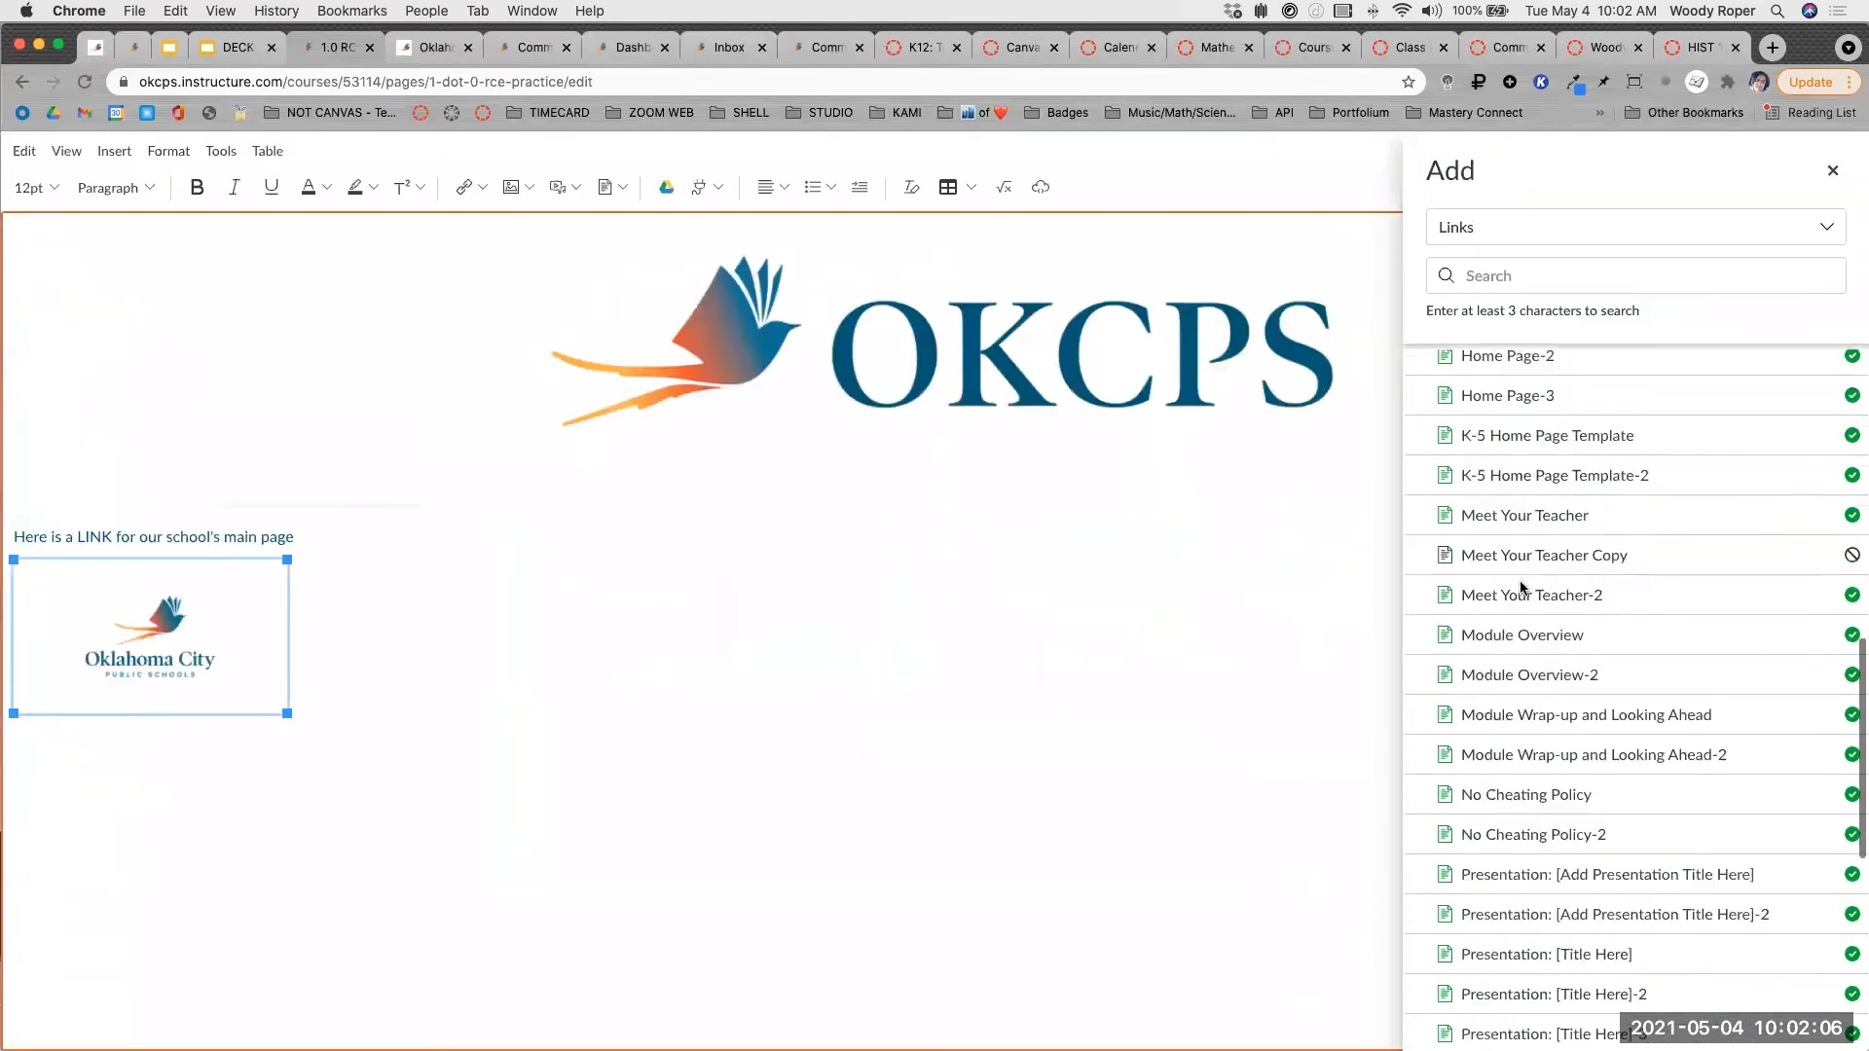
scroll(1520, 586, up, 10)
scroll(1520, 584, up, 5)
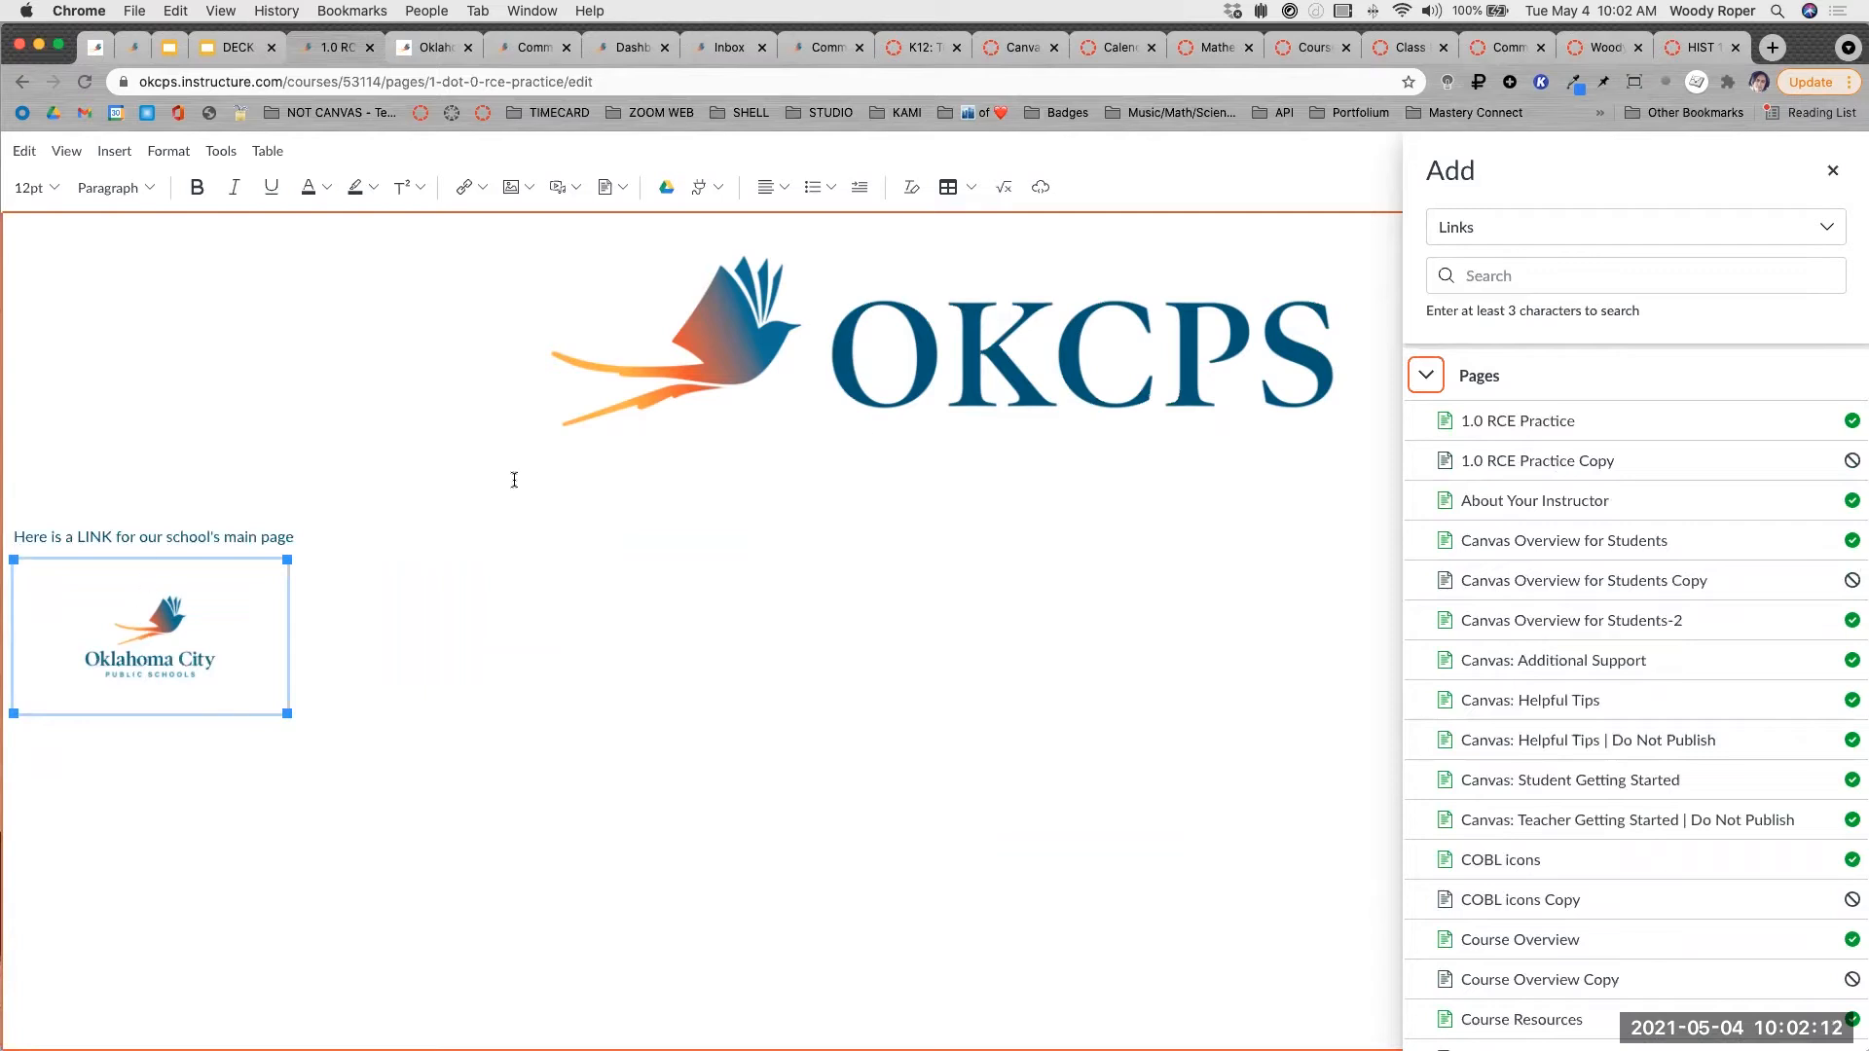
click(1551, 463)
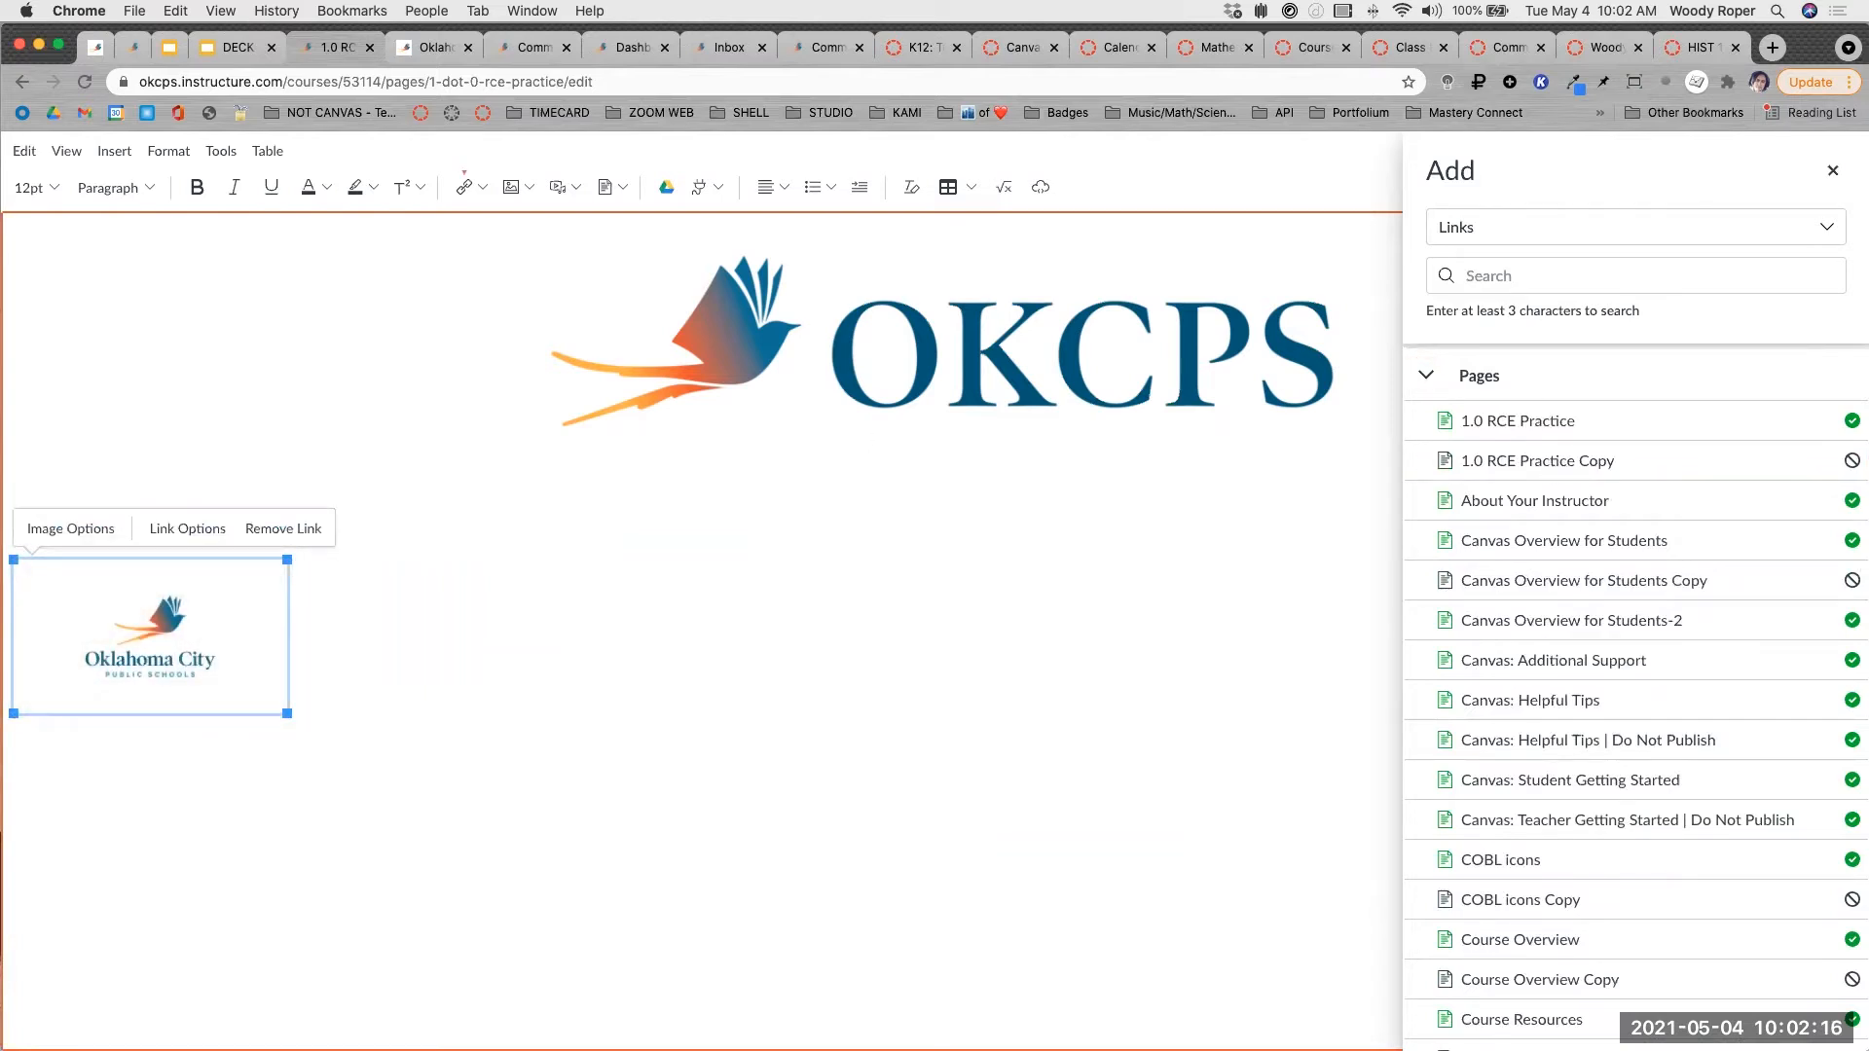
Leave the full-screen editor, save the page and follow the small logo's link to test it.
click(1833, 173)
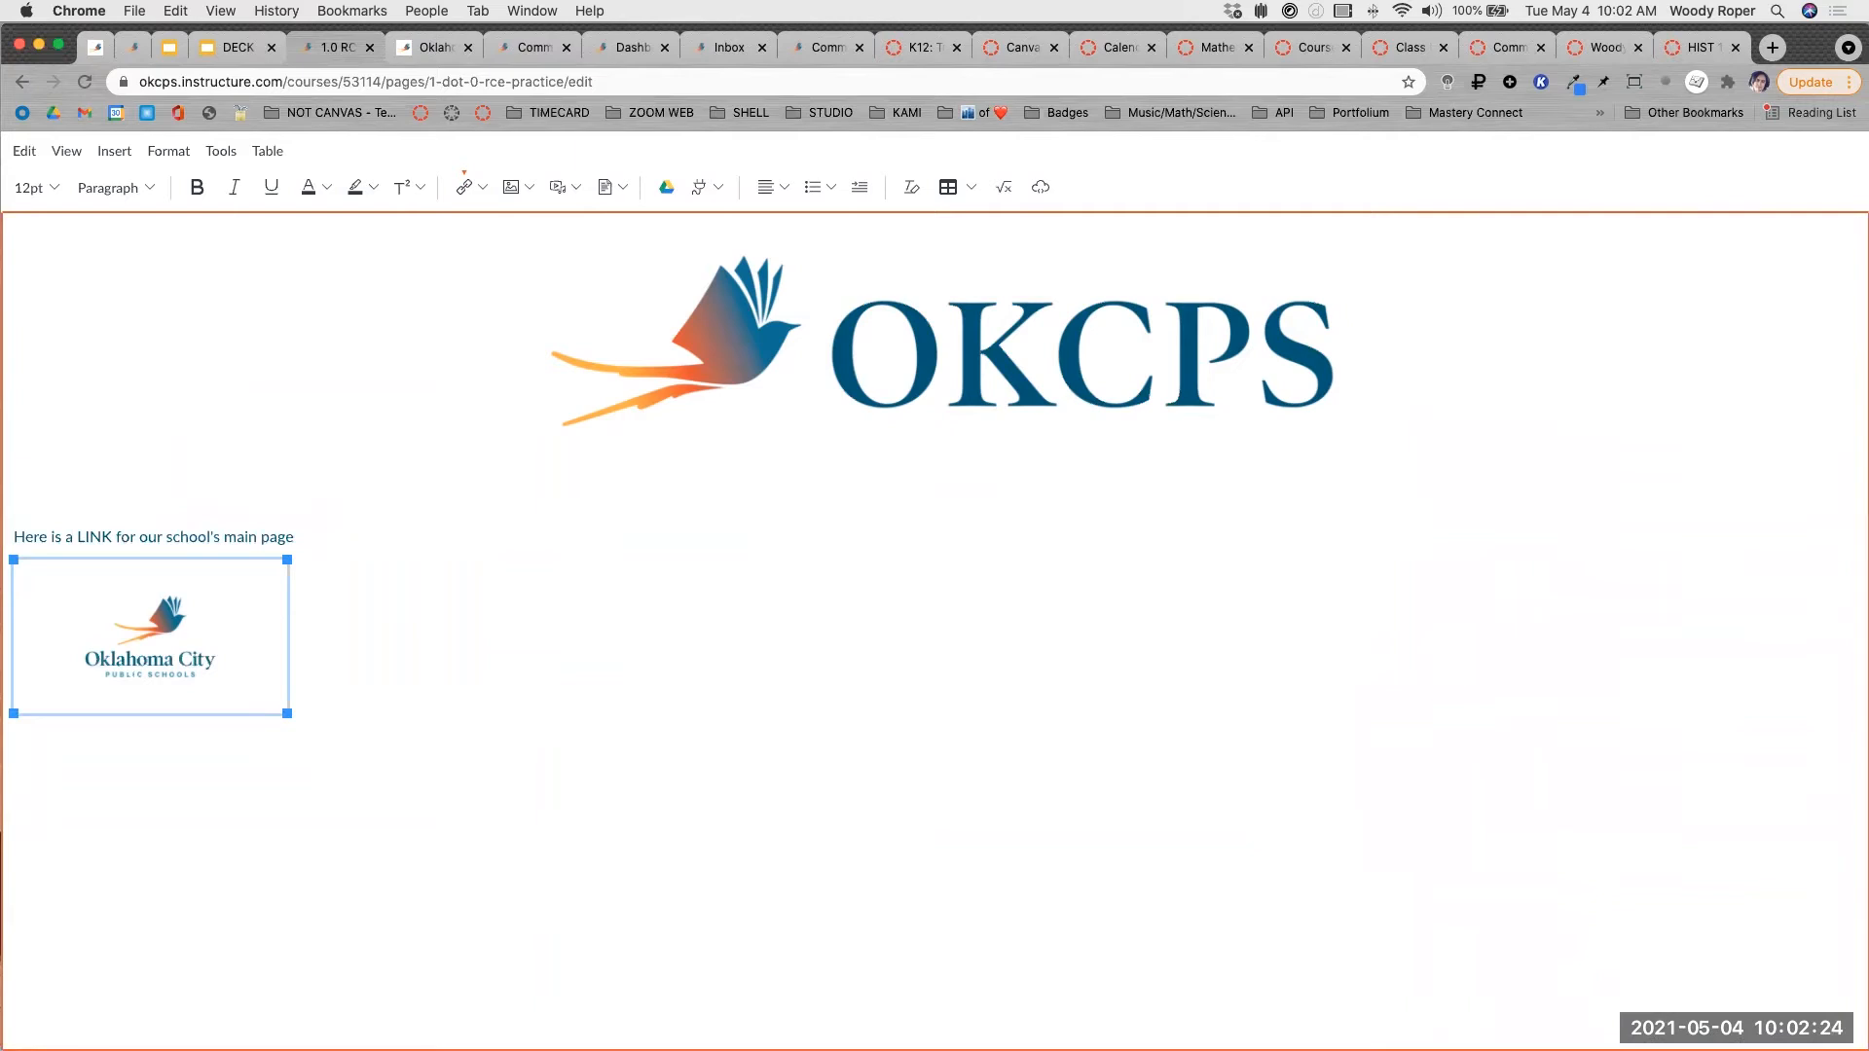
key(Escape)
click(1795, 925)
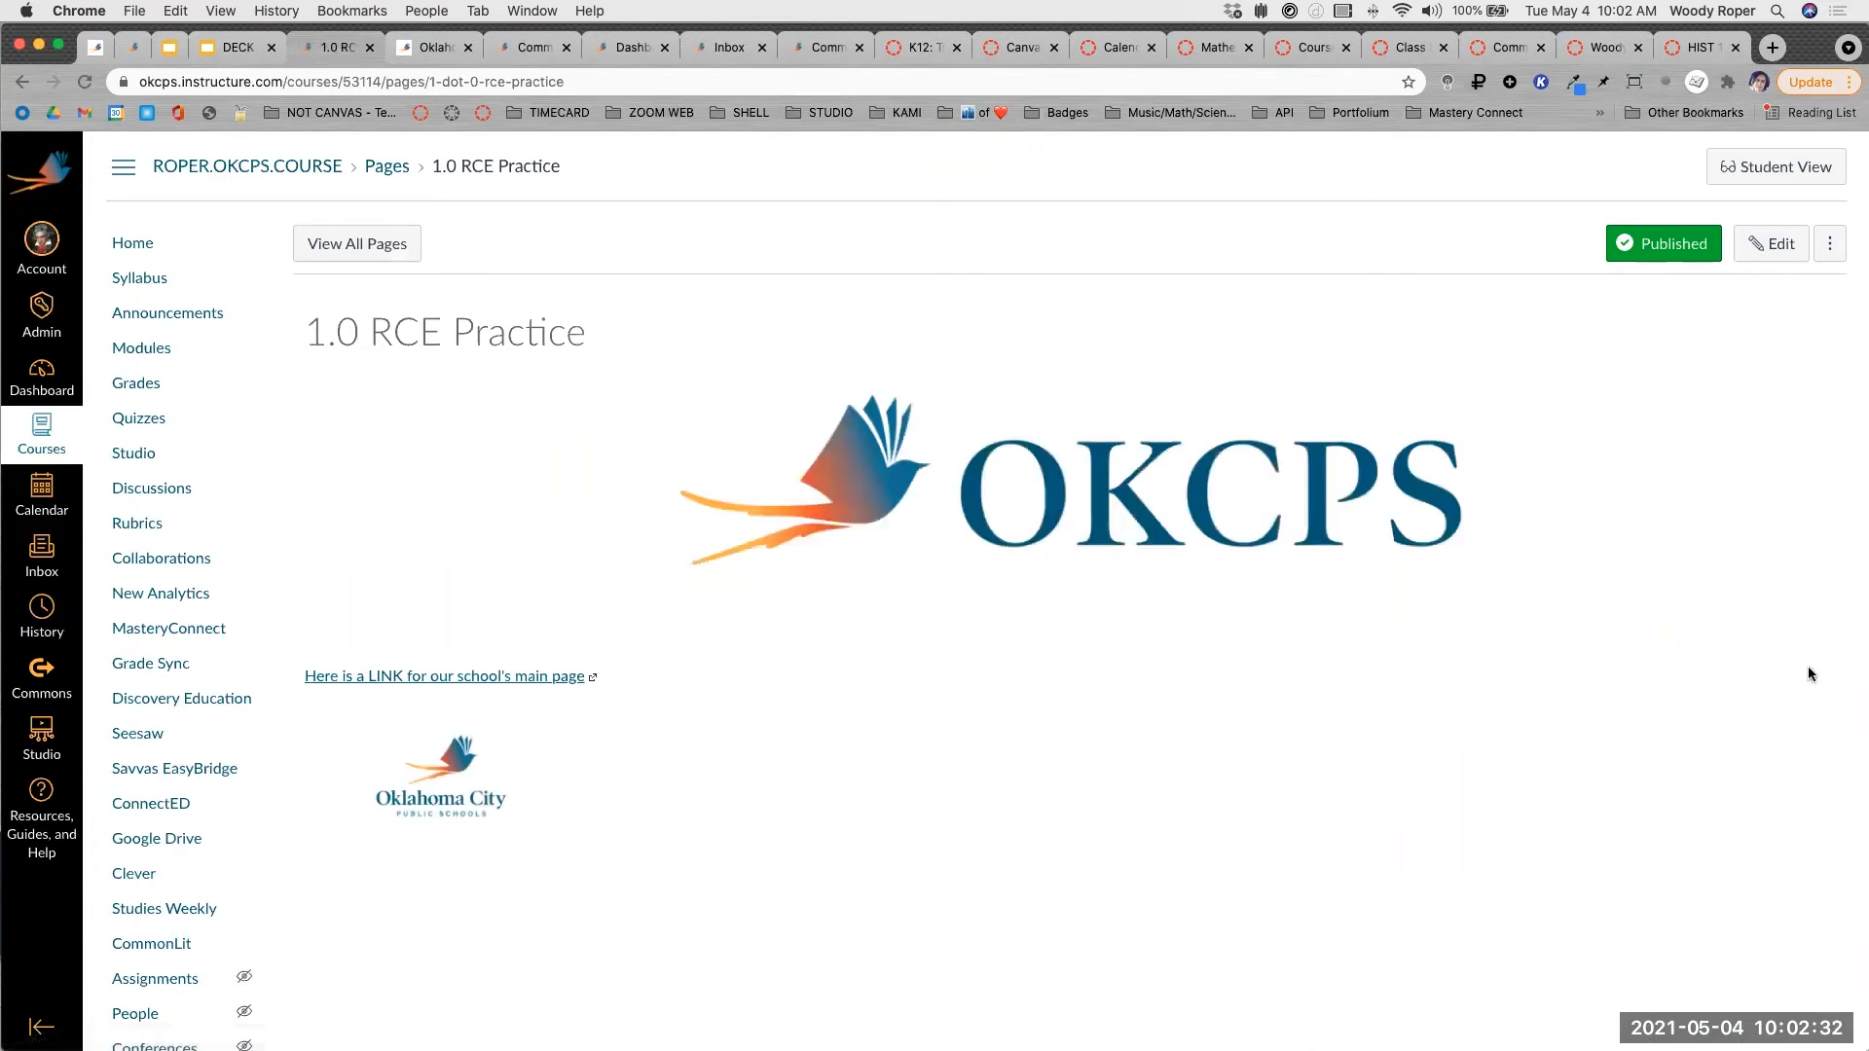
click(420, 767)
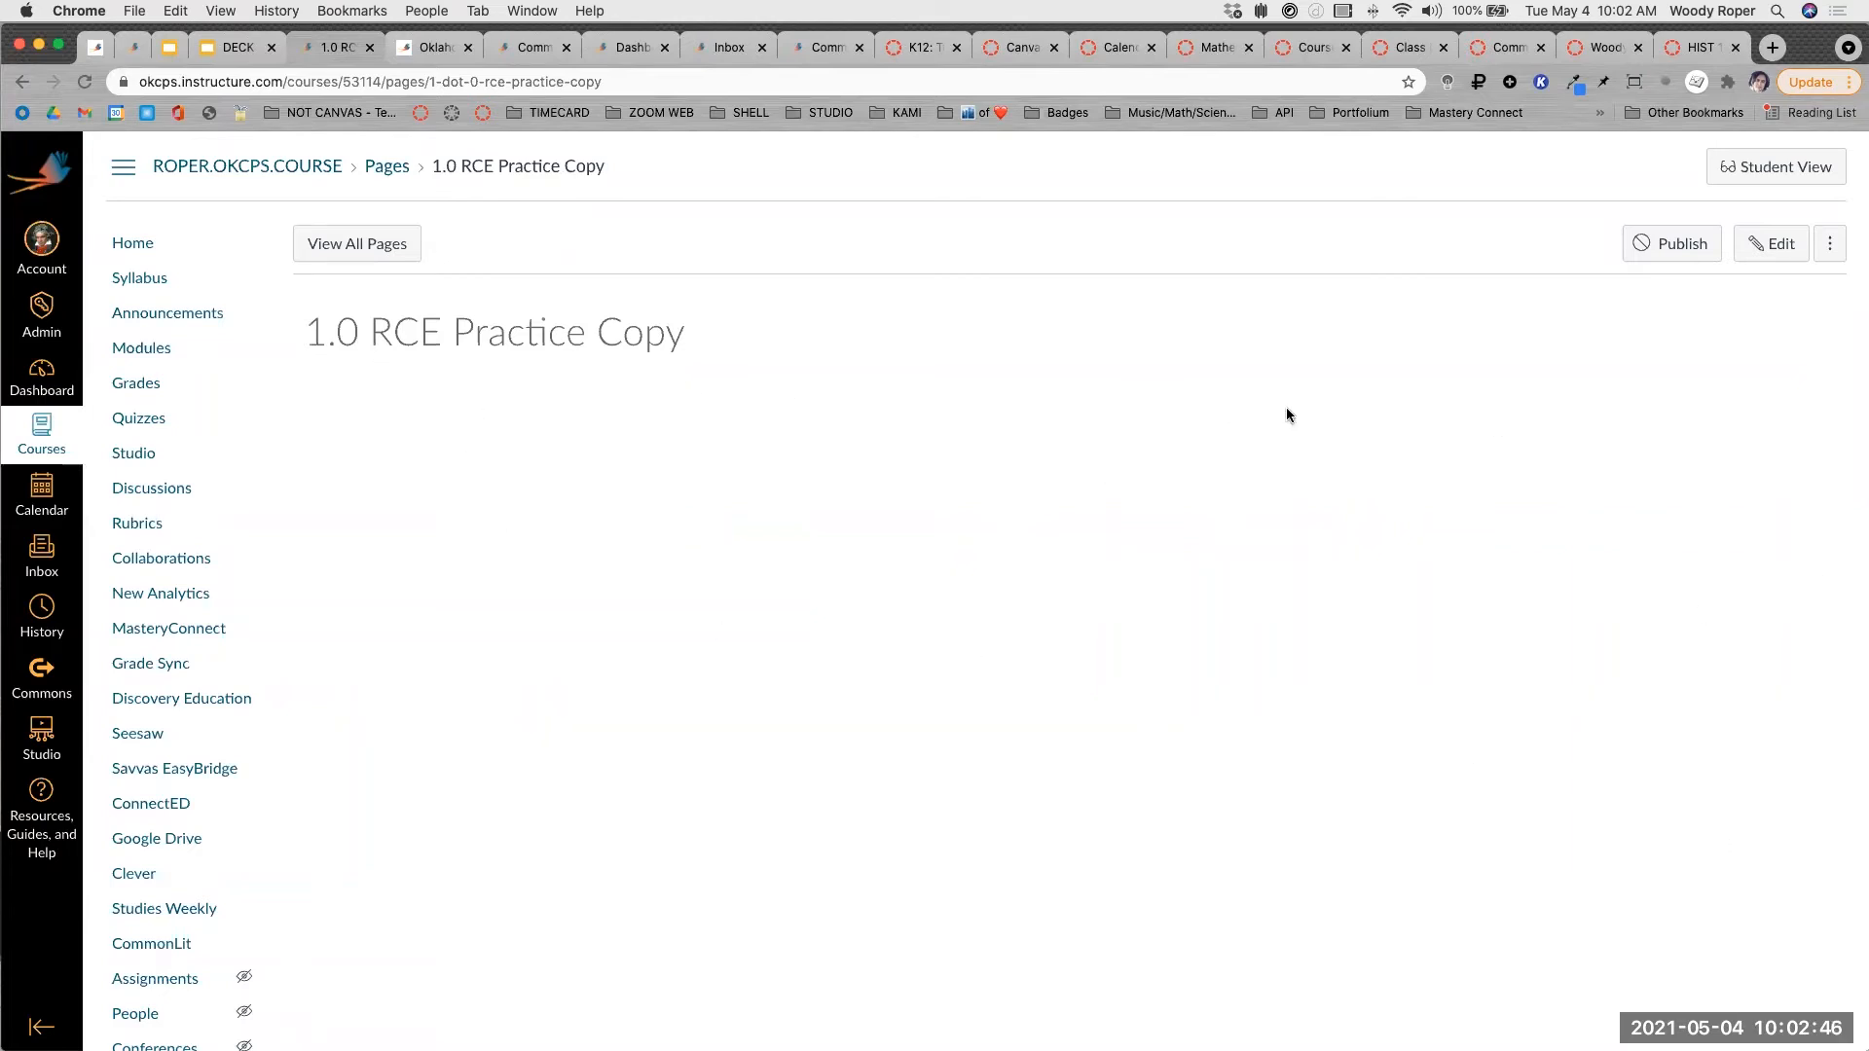
Edit the 1.0 RCE Practice Copy page and enter "Click HERE to go back!" as its body text.
click(1787, 244)
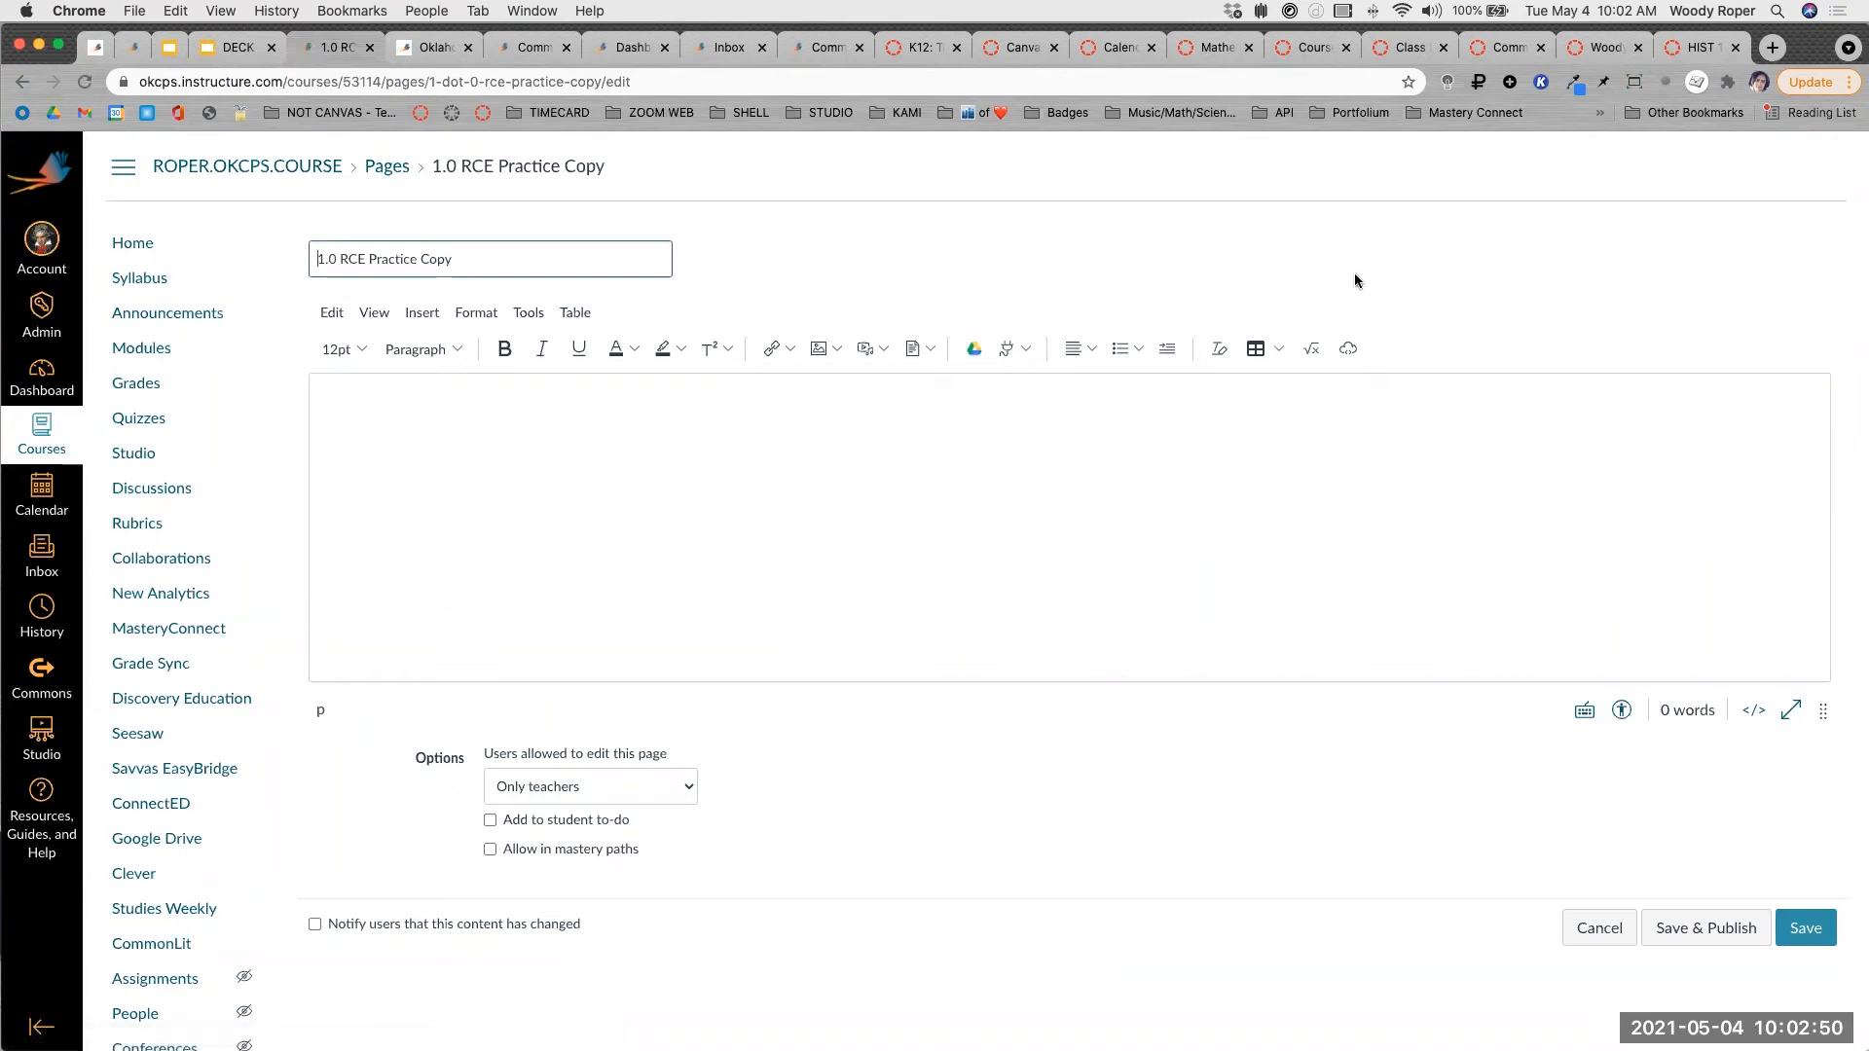
click(416, 415)
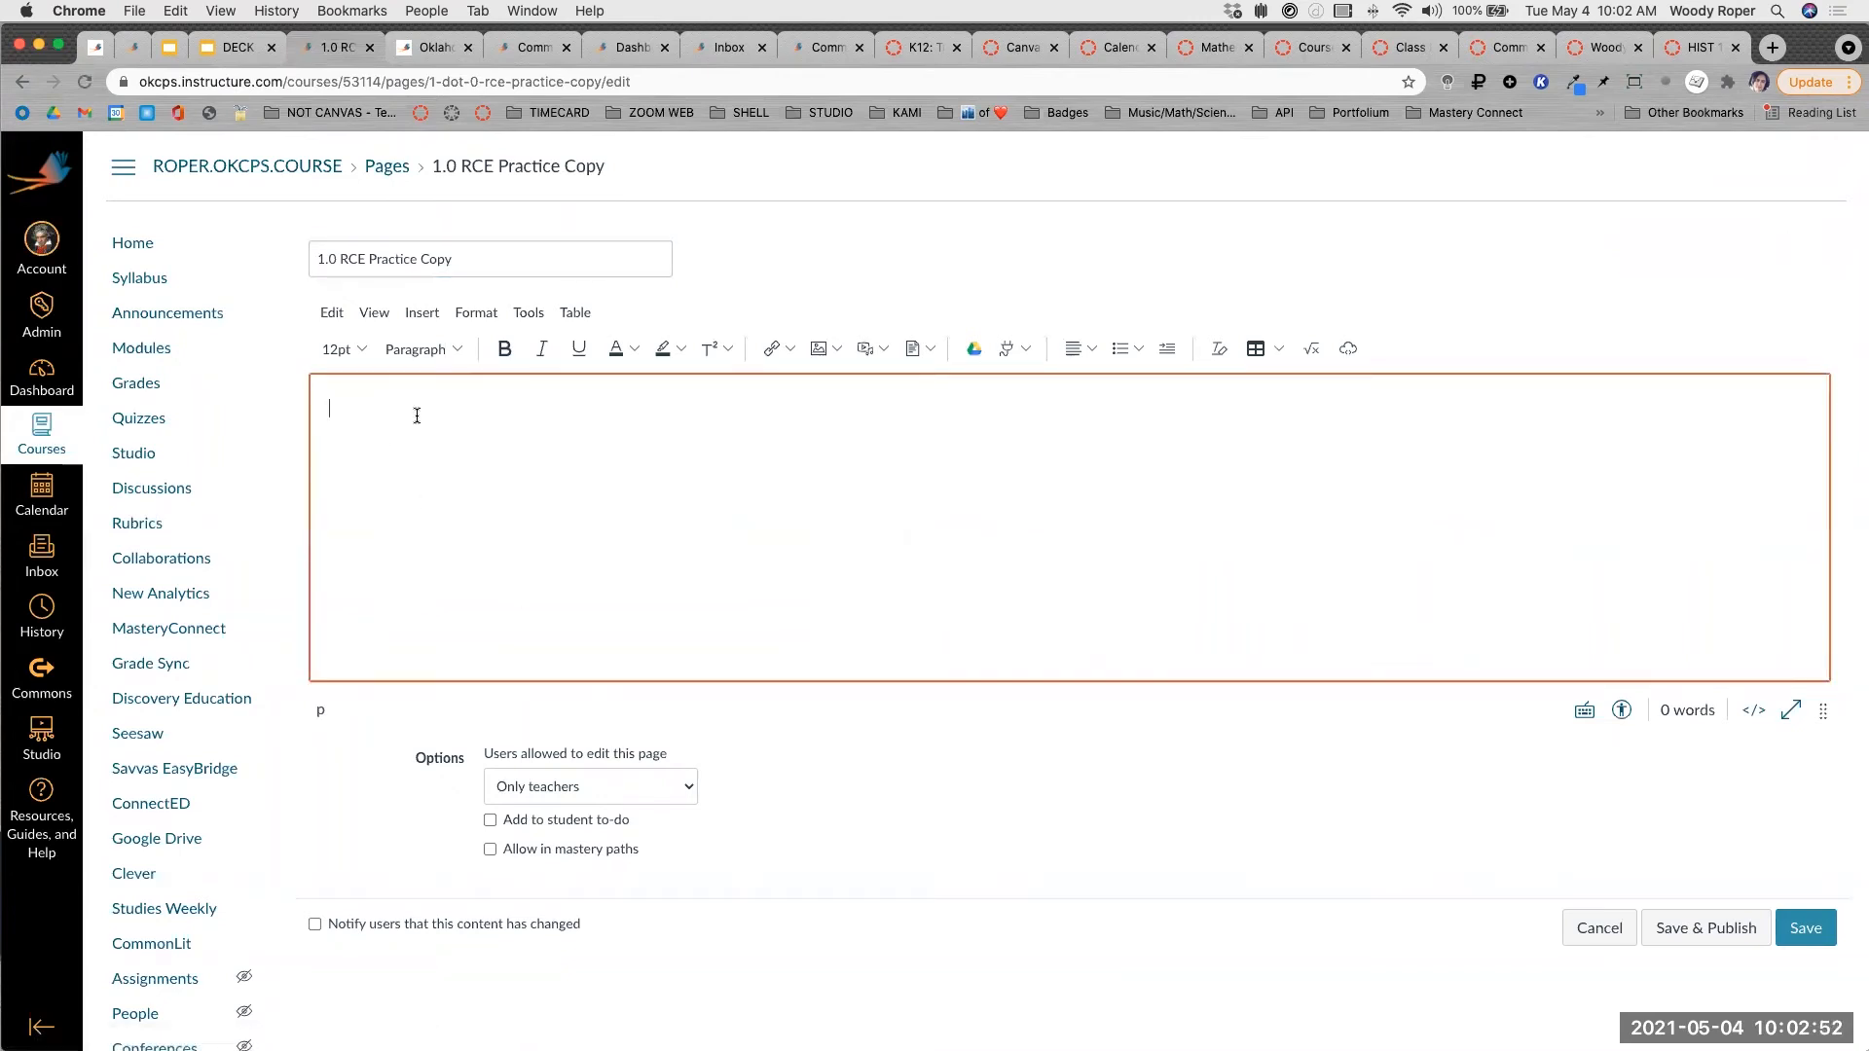
text(Click HERE to gop back!)
click(454, 411)
key(BackSpace)
Link the word HERE in the body text to the course page 1.0 RCE Practice.
double_click(389, 408)
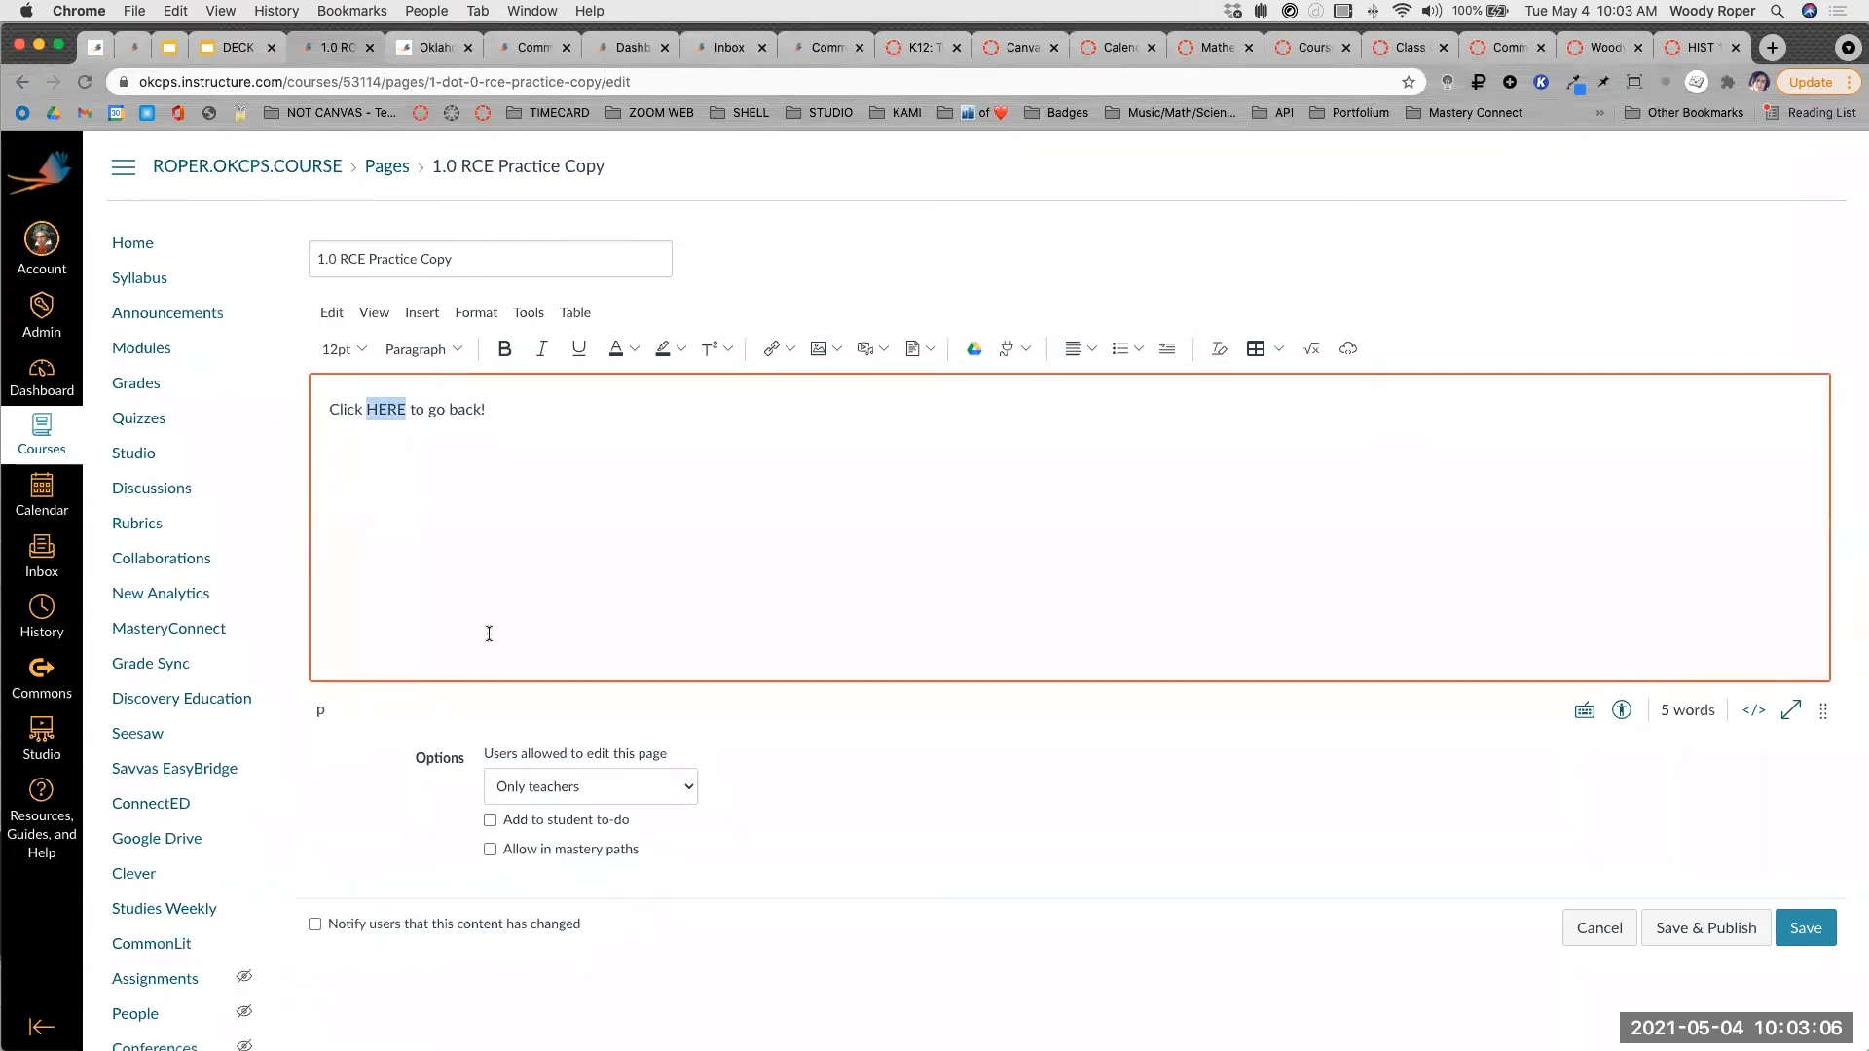
click(422, 318)
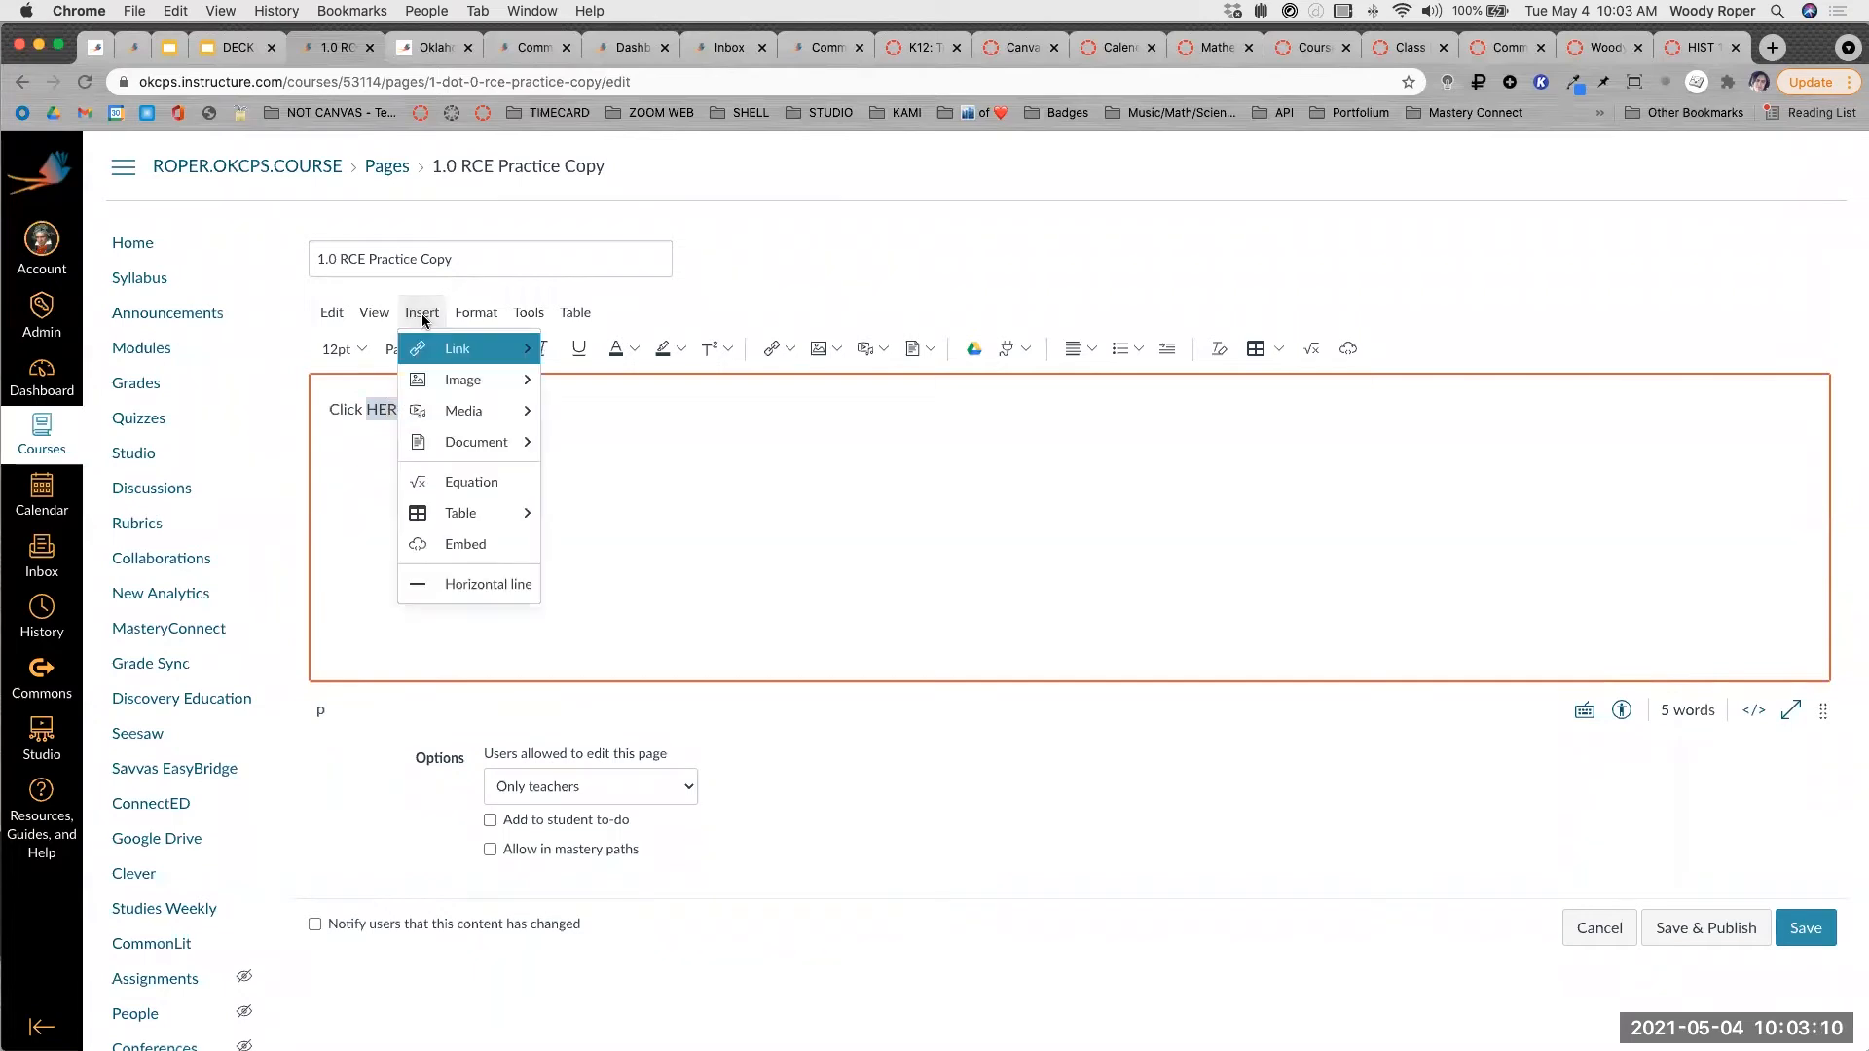
mouse_move(429, 352)
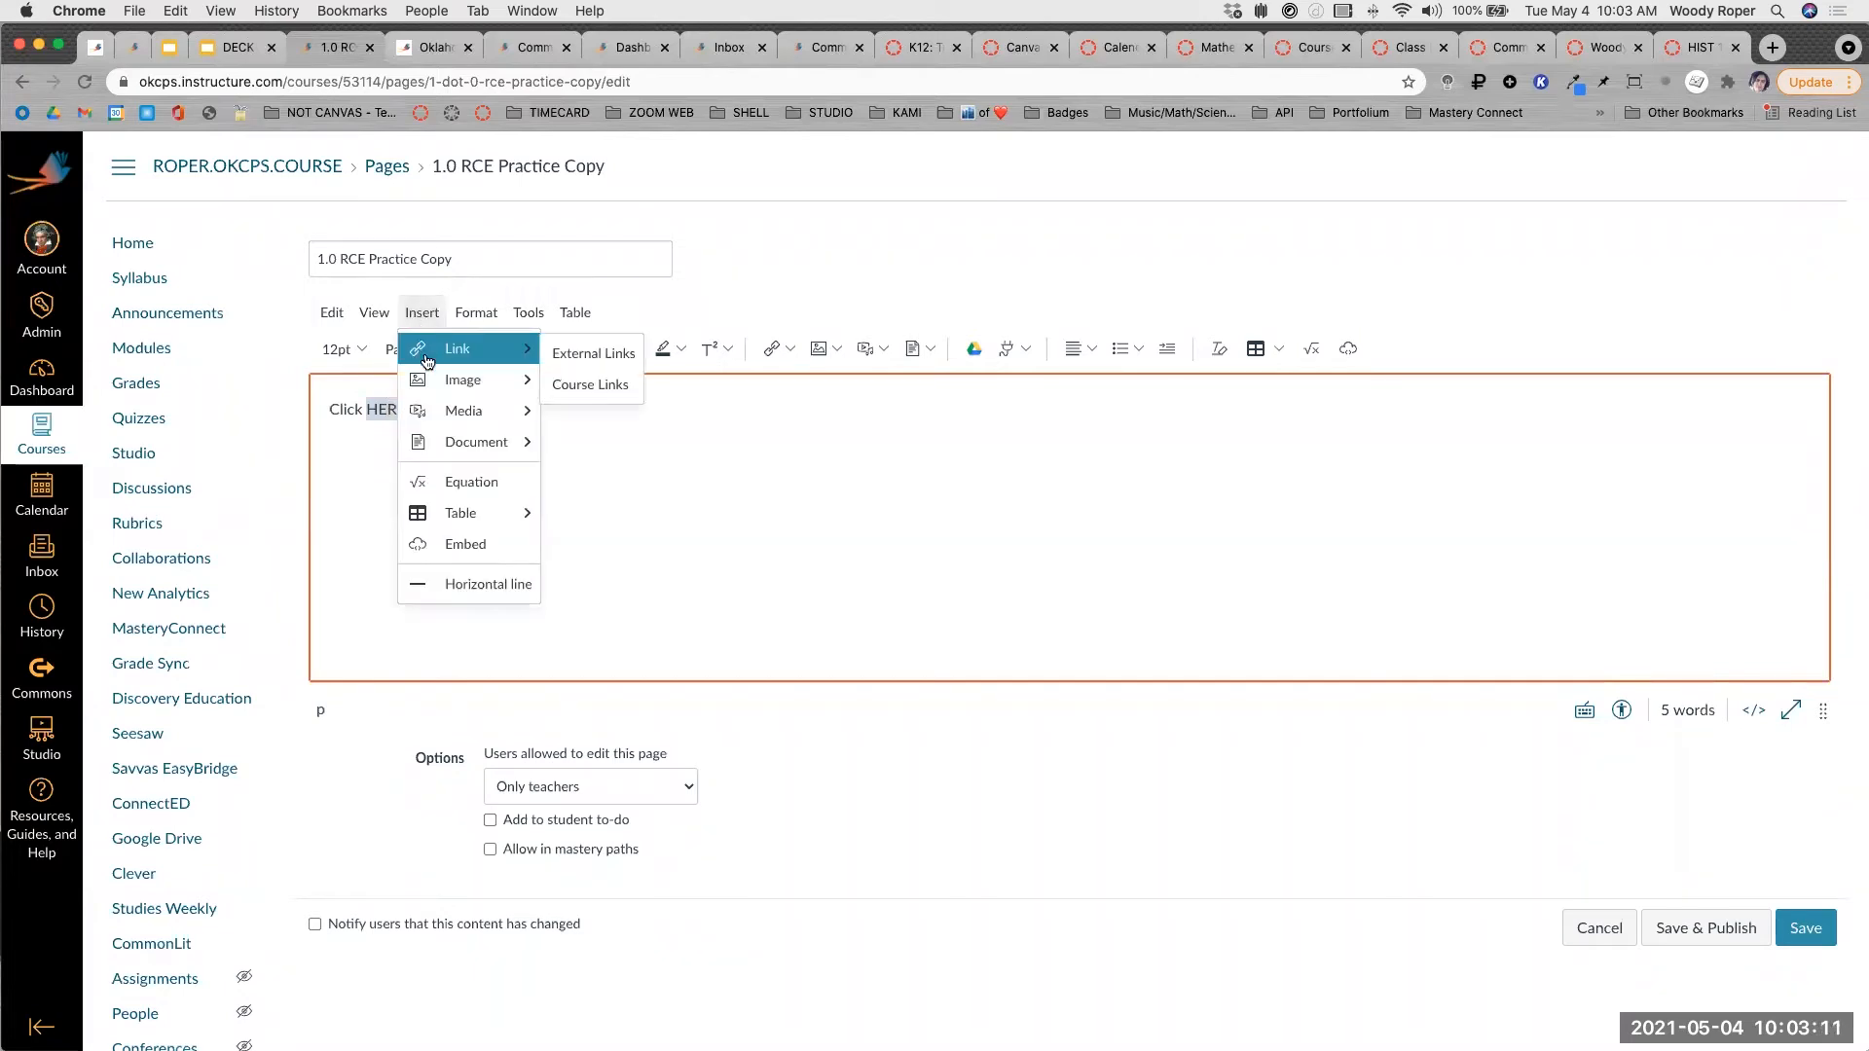
click(588, 383)
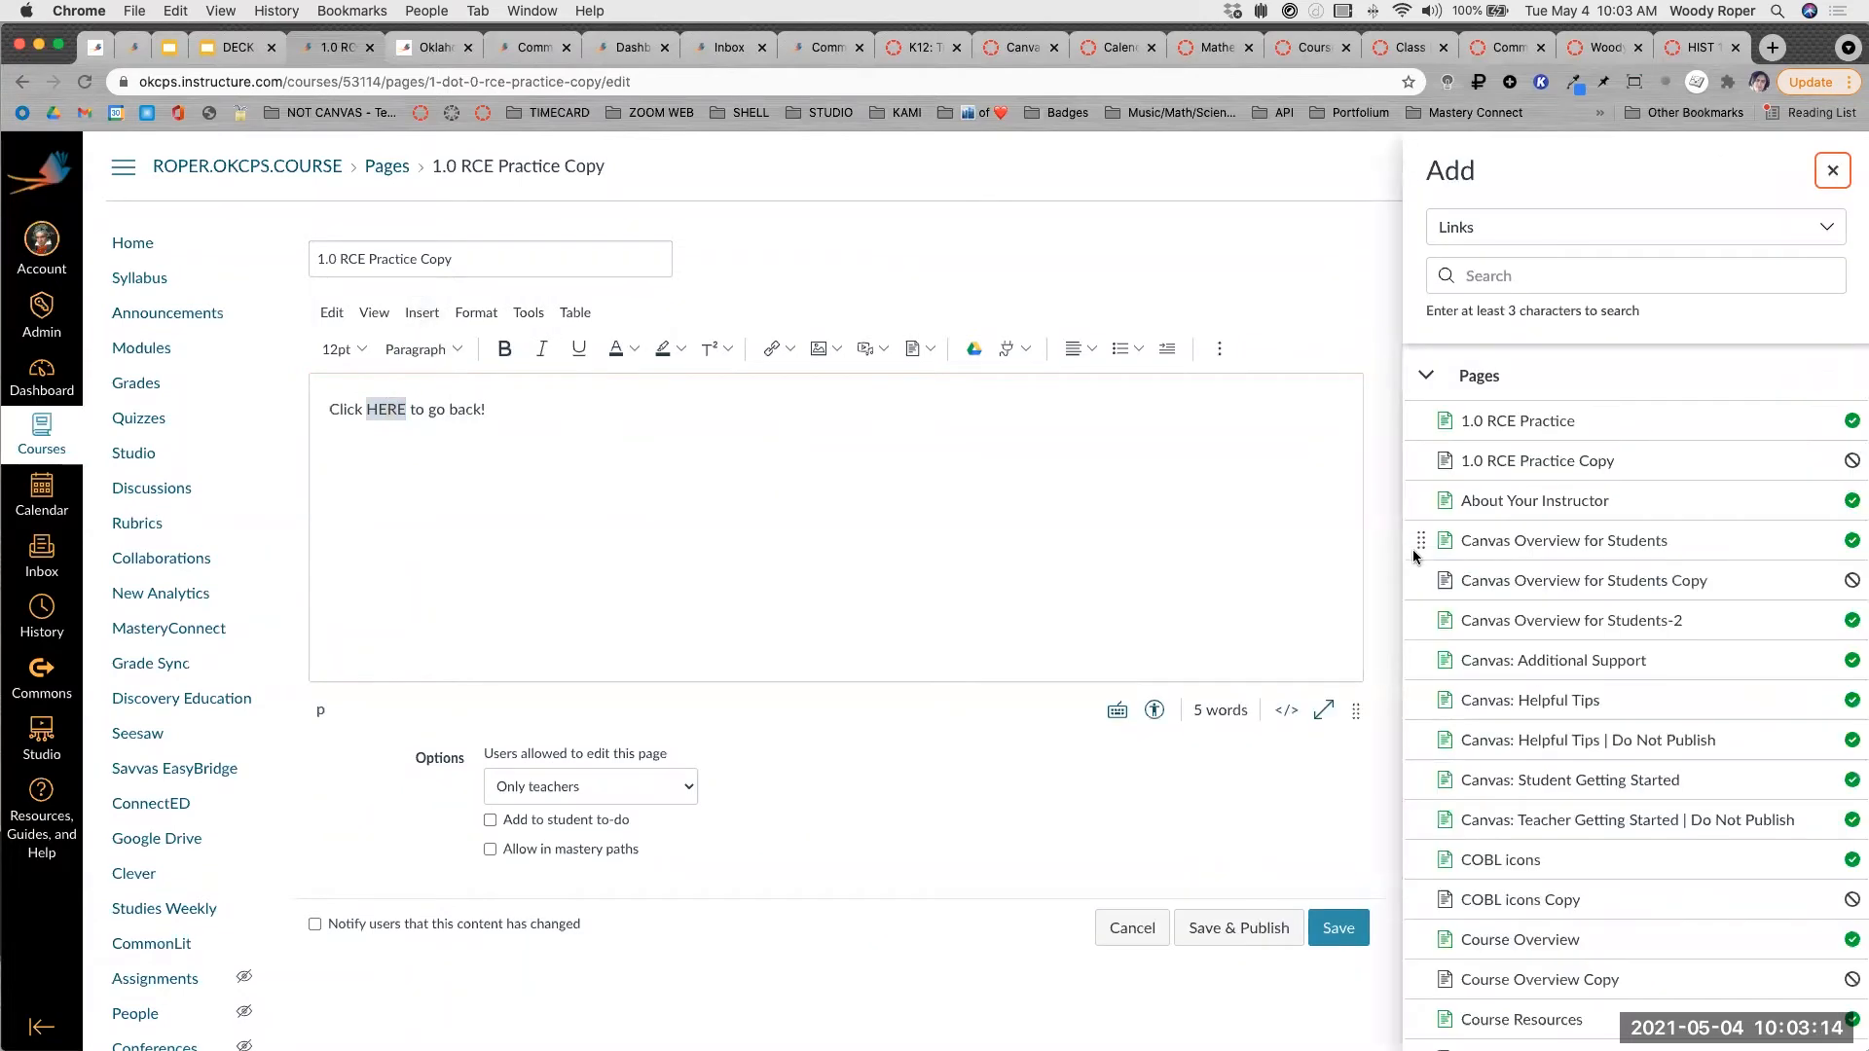
click(1524, 424)
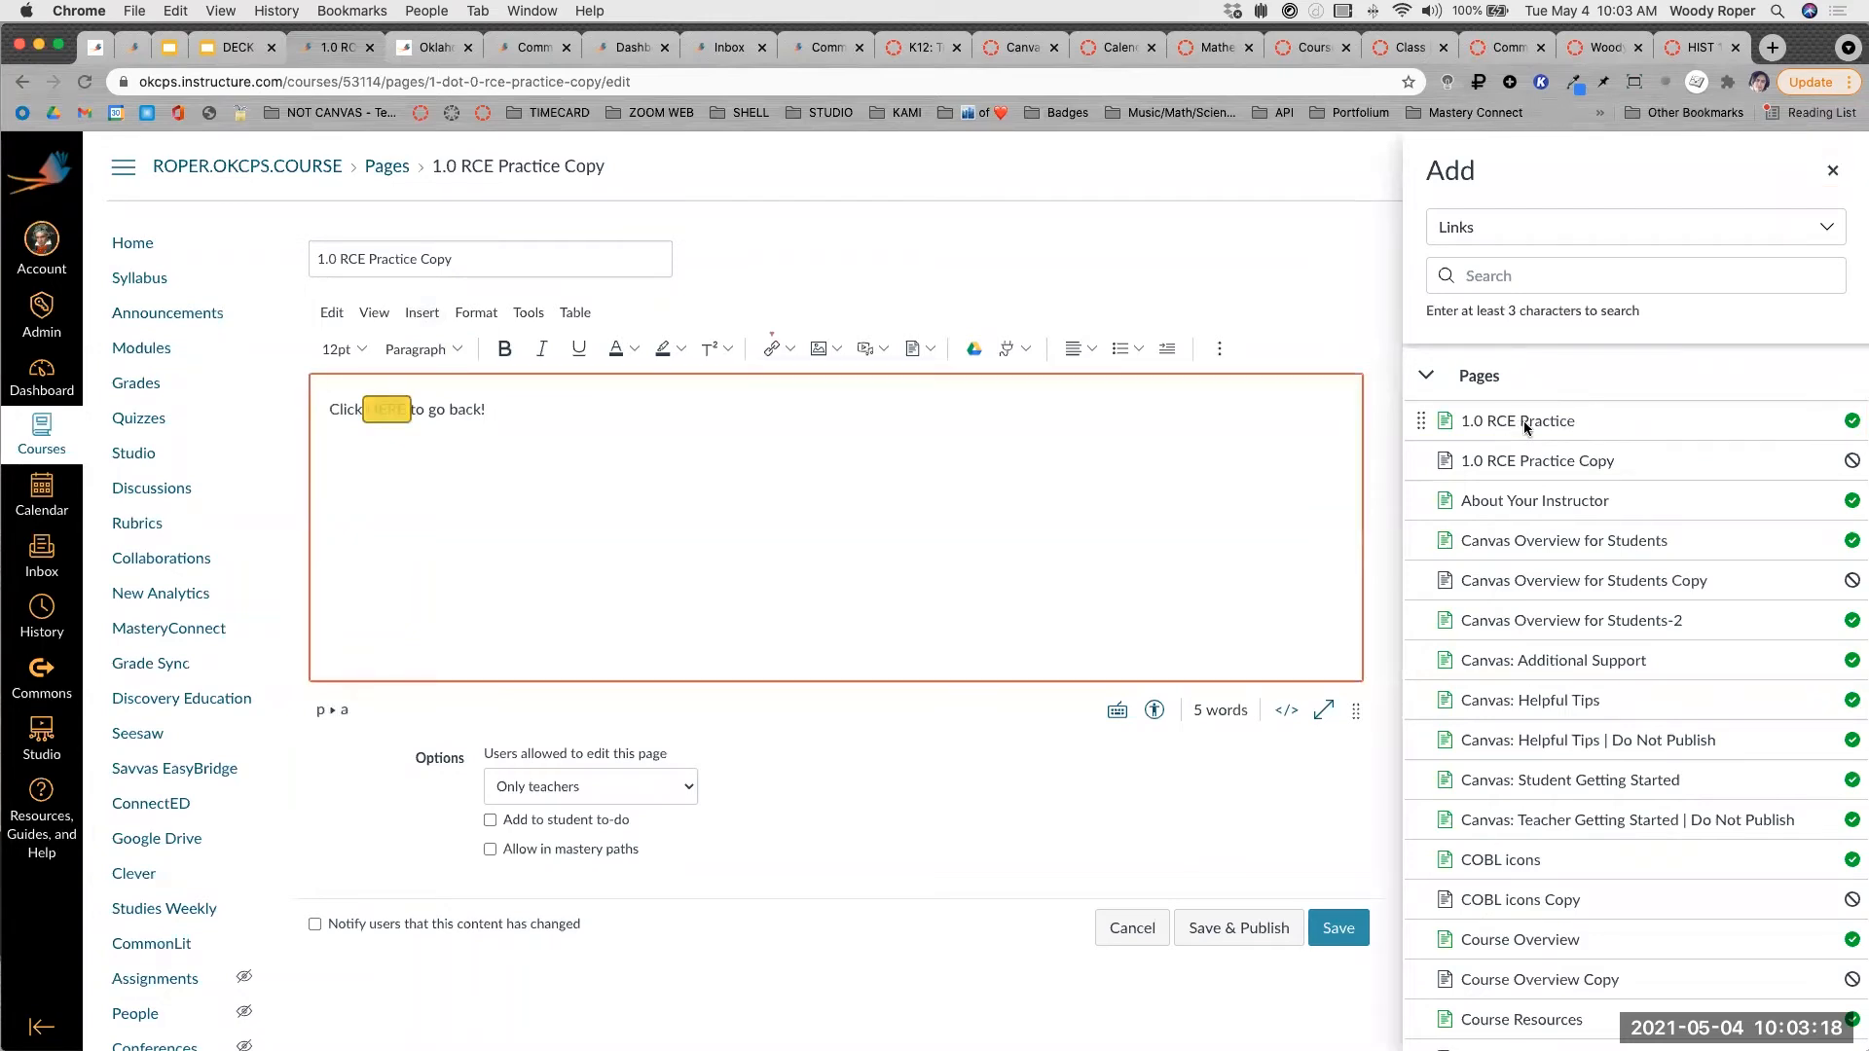
click(1833, 170)
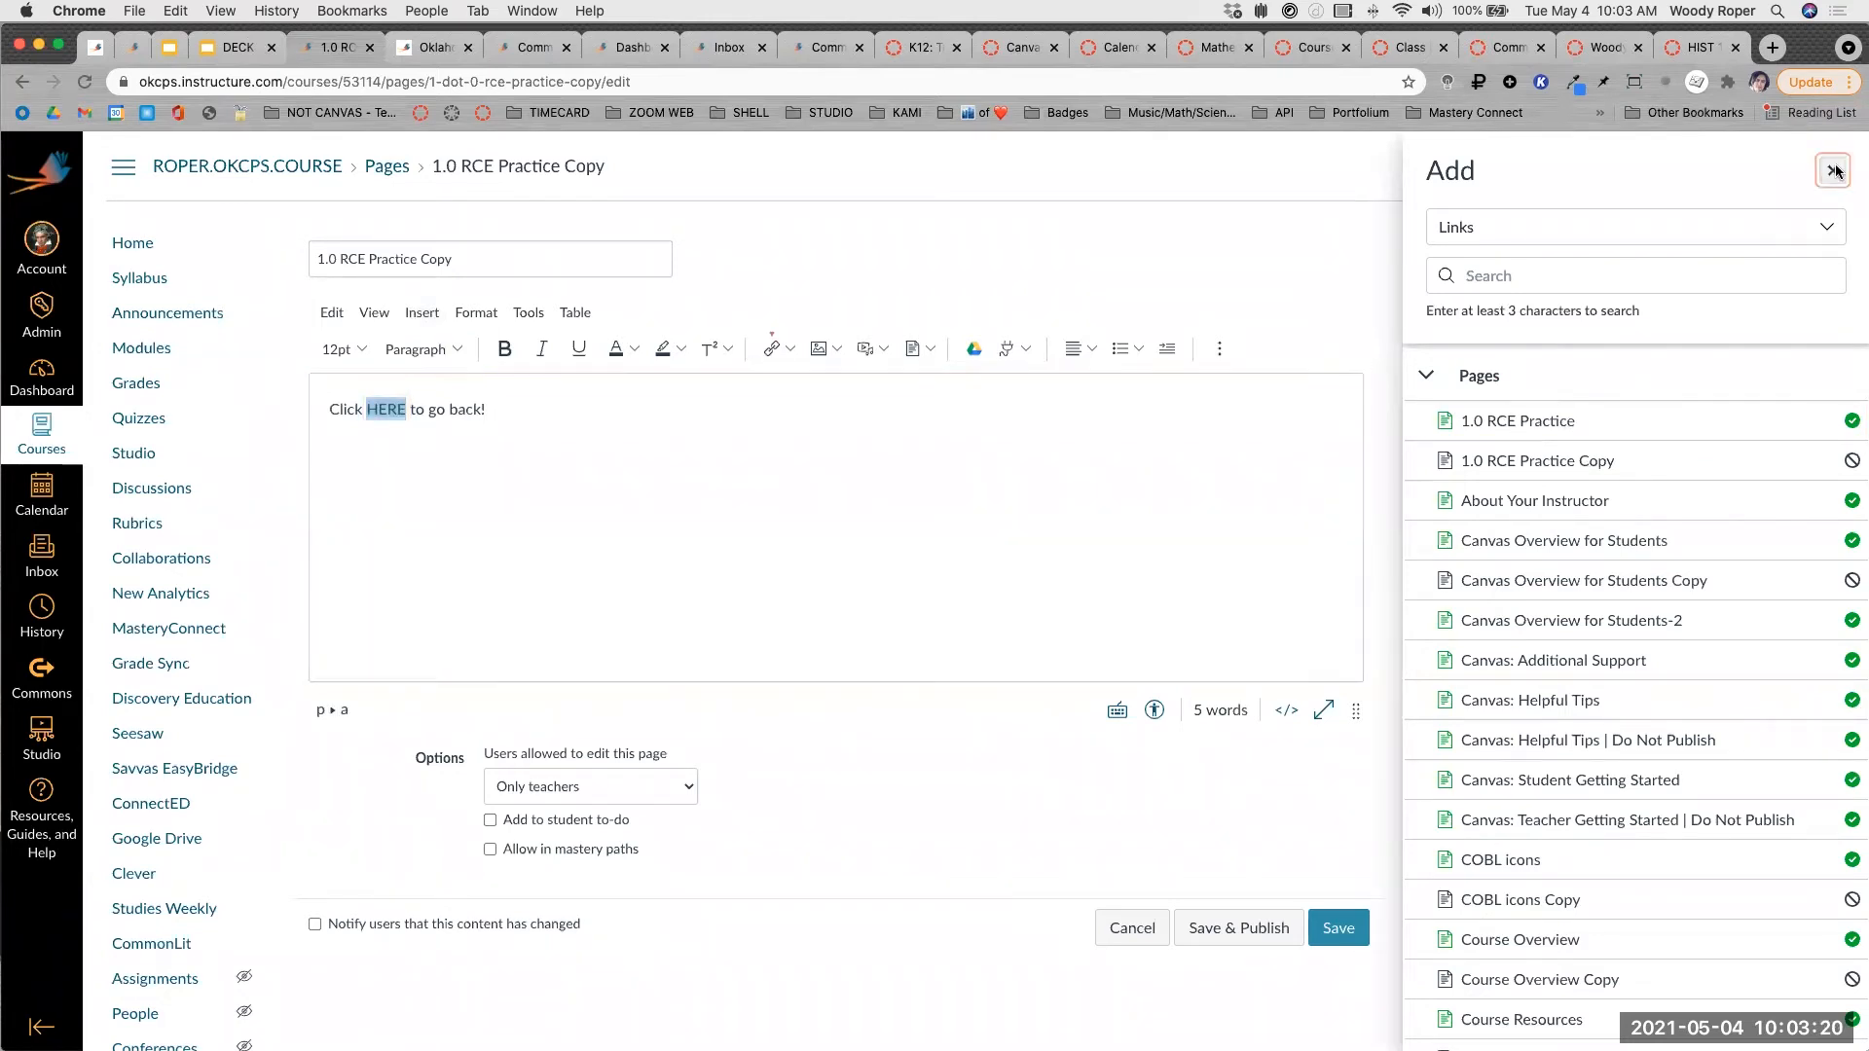
Save and publish 1.0 RCE Practice Copy, and test the HERE and logo links between the two pages.
click(1712, 930)
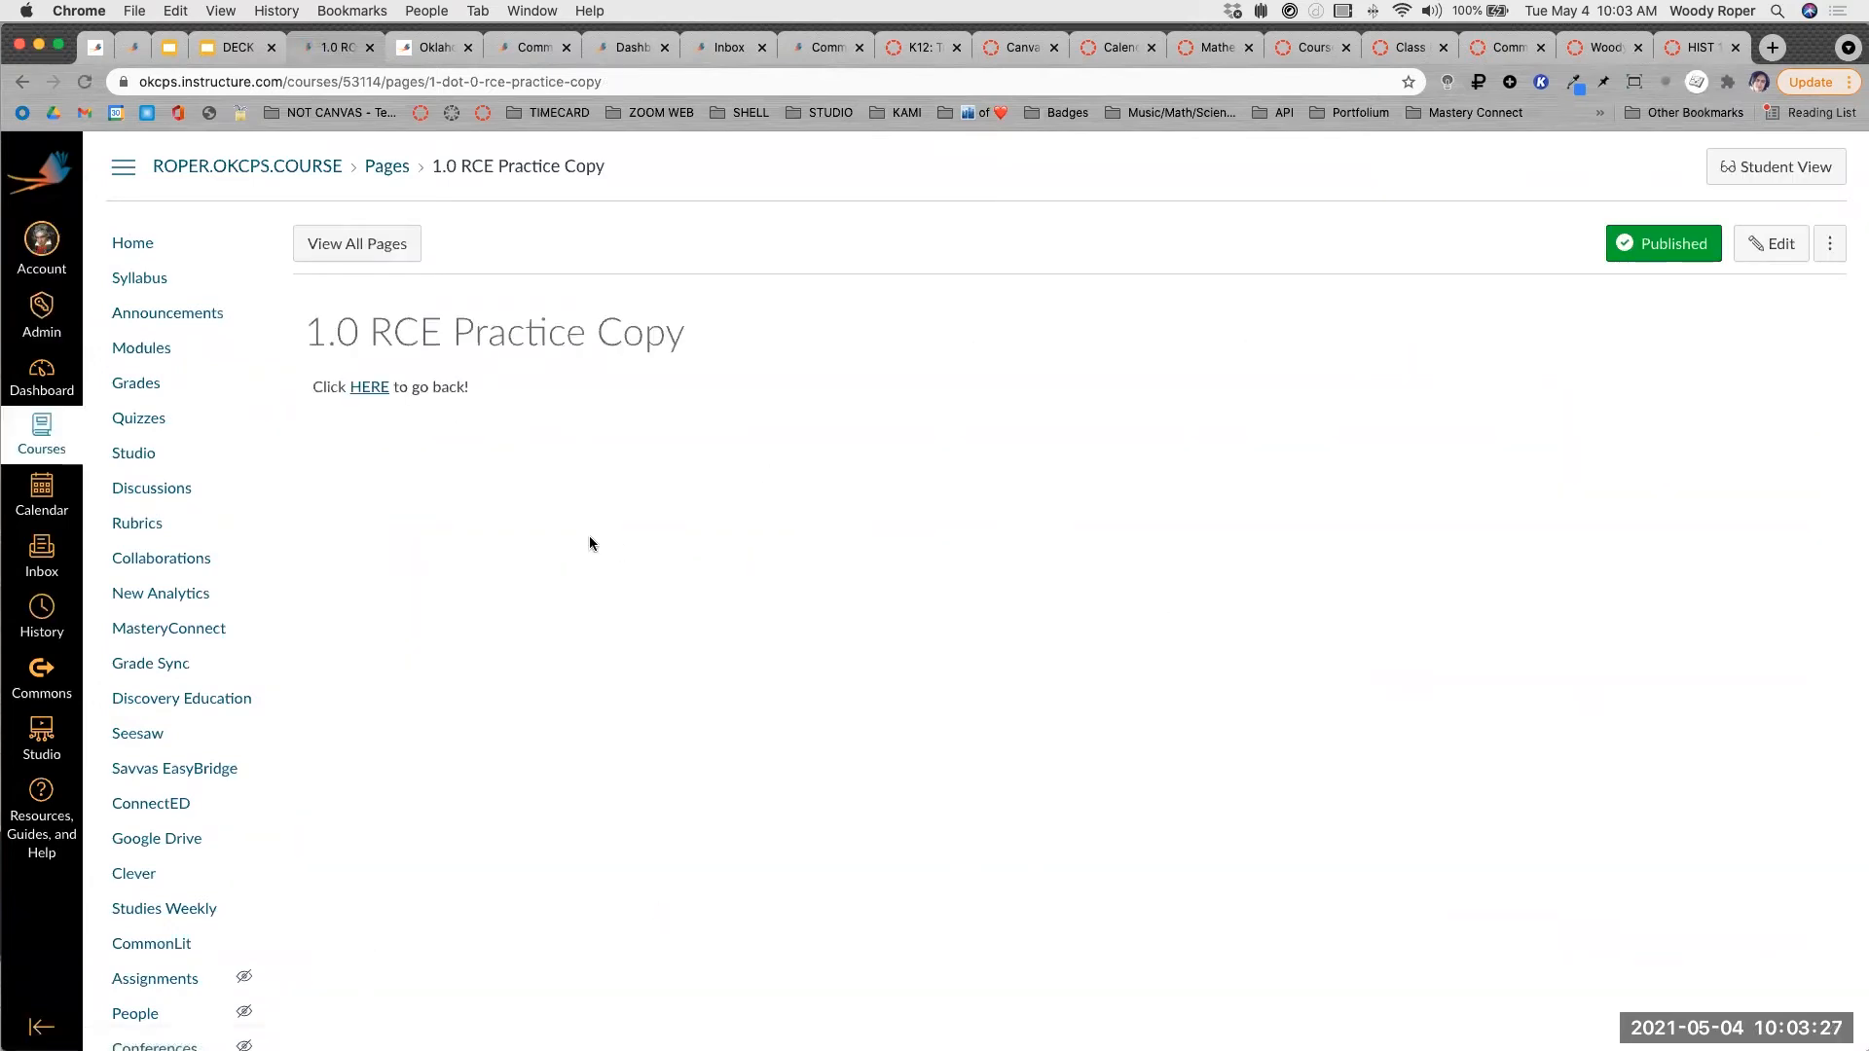
click(372, 389)
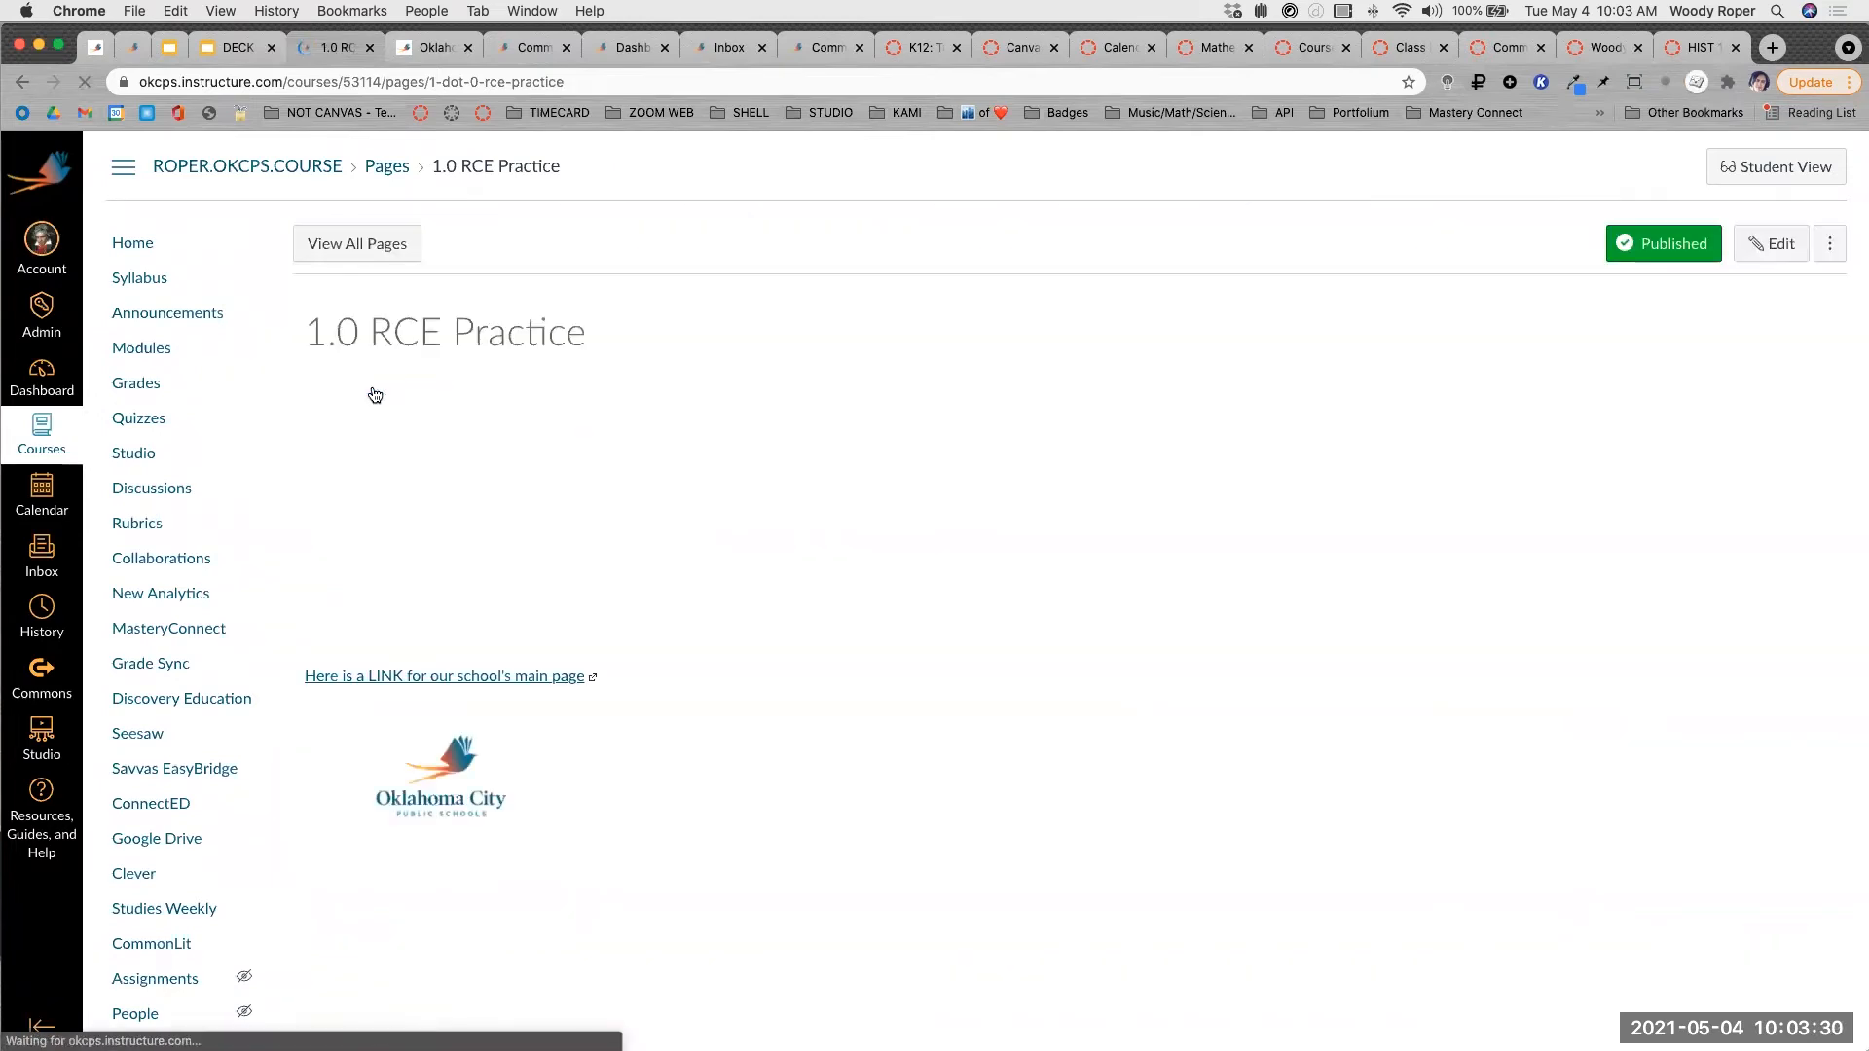
click(456, 778)
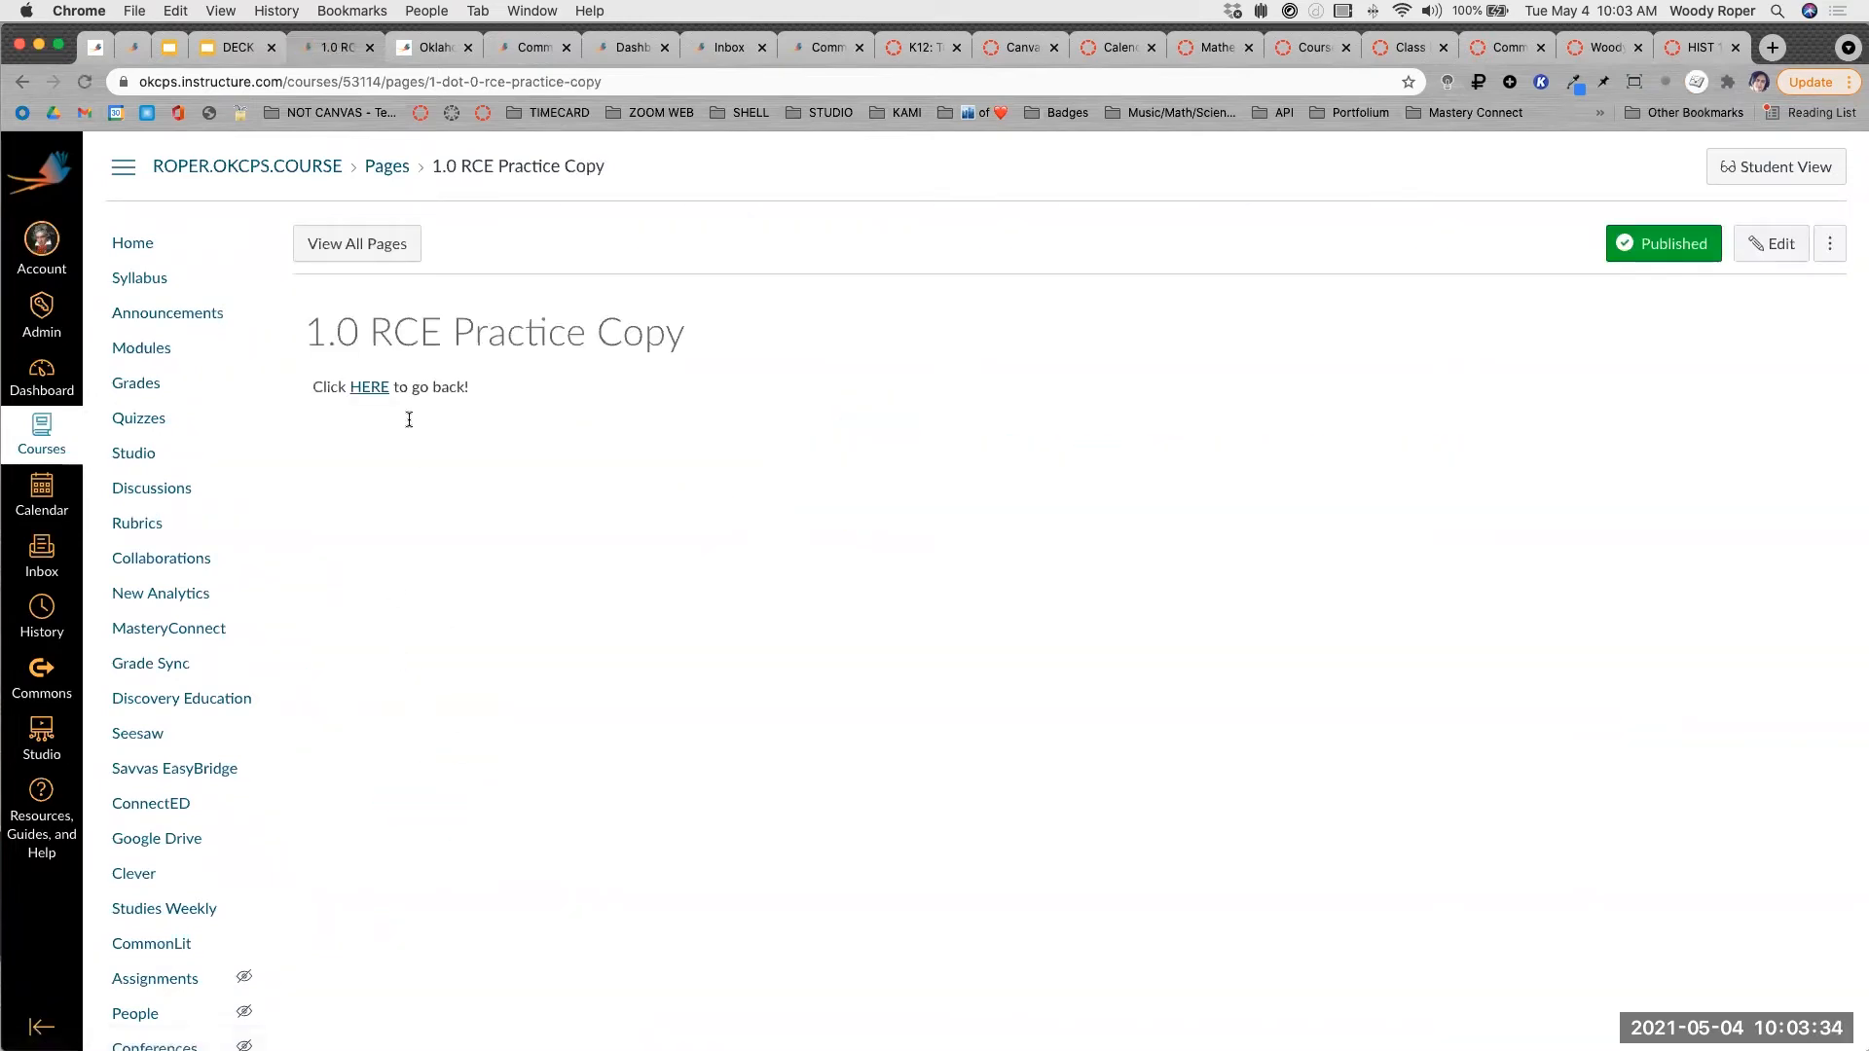
click(384, 389)
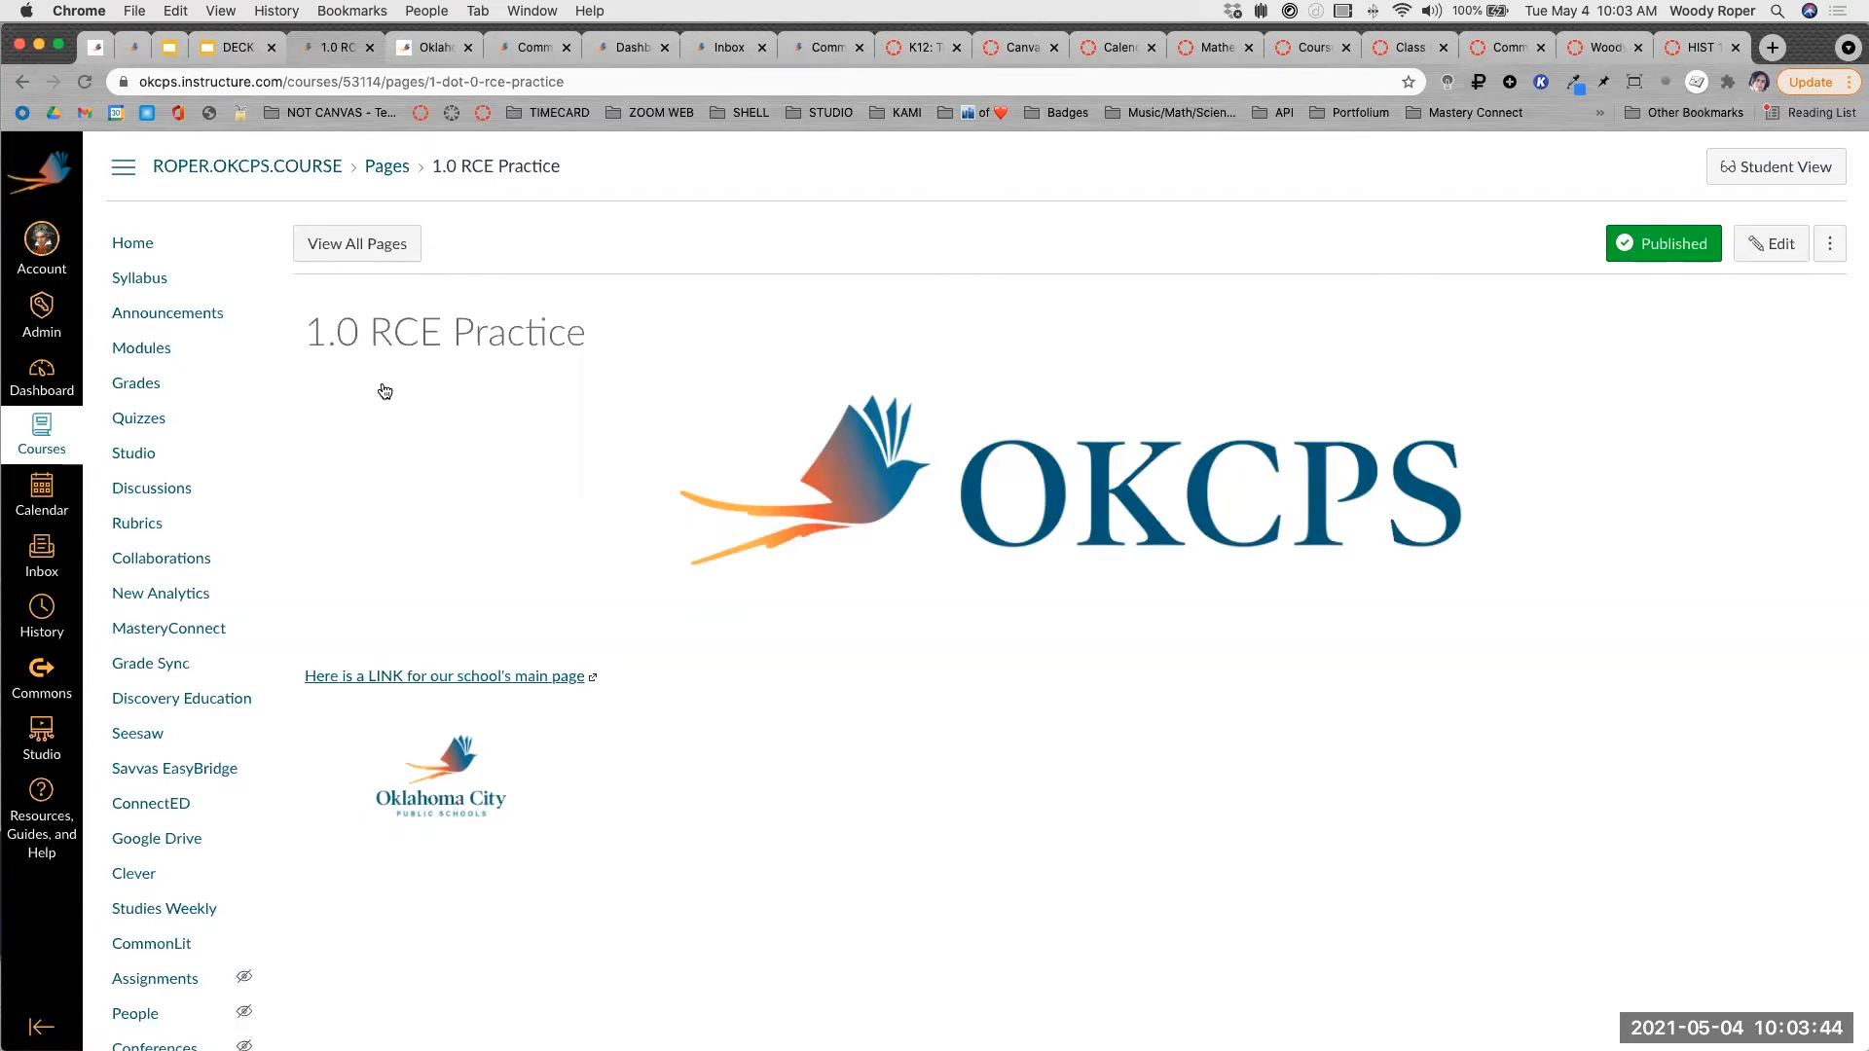
Switch to the Google Slides deck, show the Creating a Page (Part 4) activity slide and play its countdown timer.
click(248, 56)
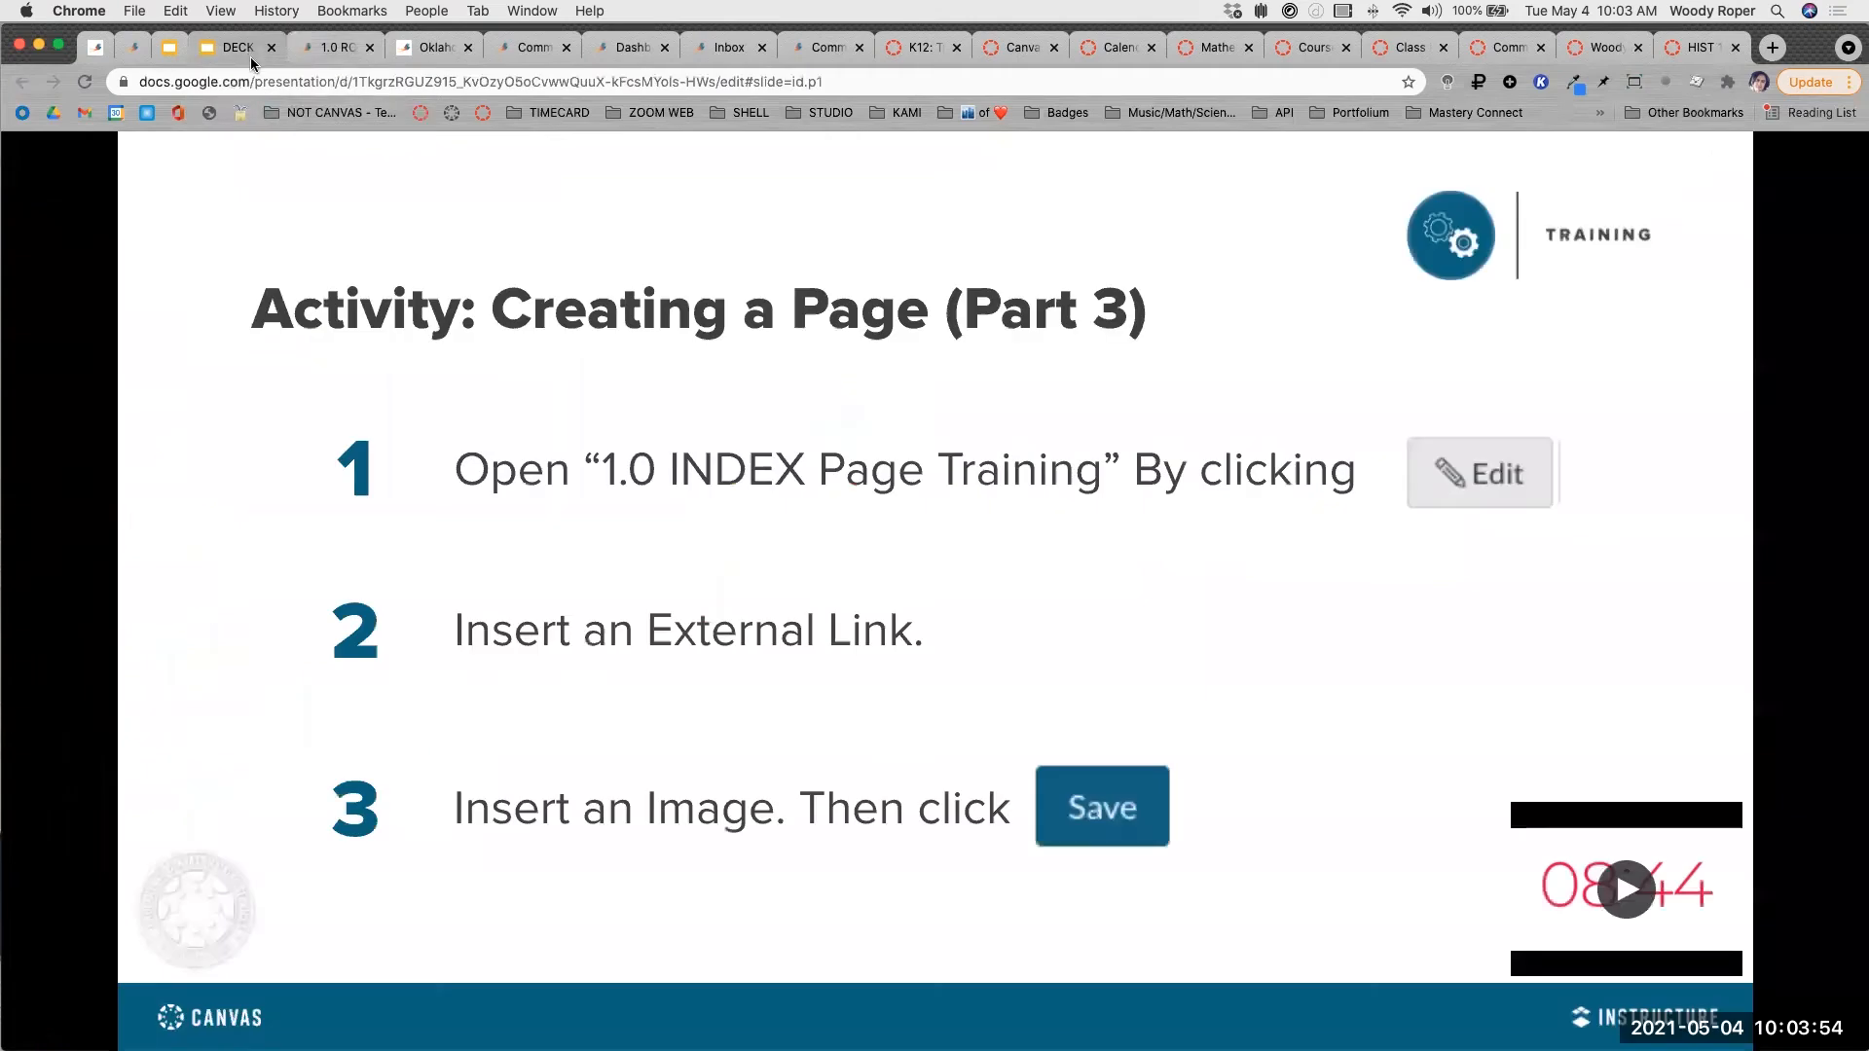
click(1334, 679)
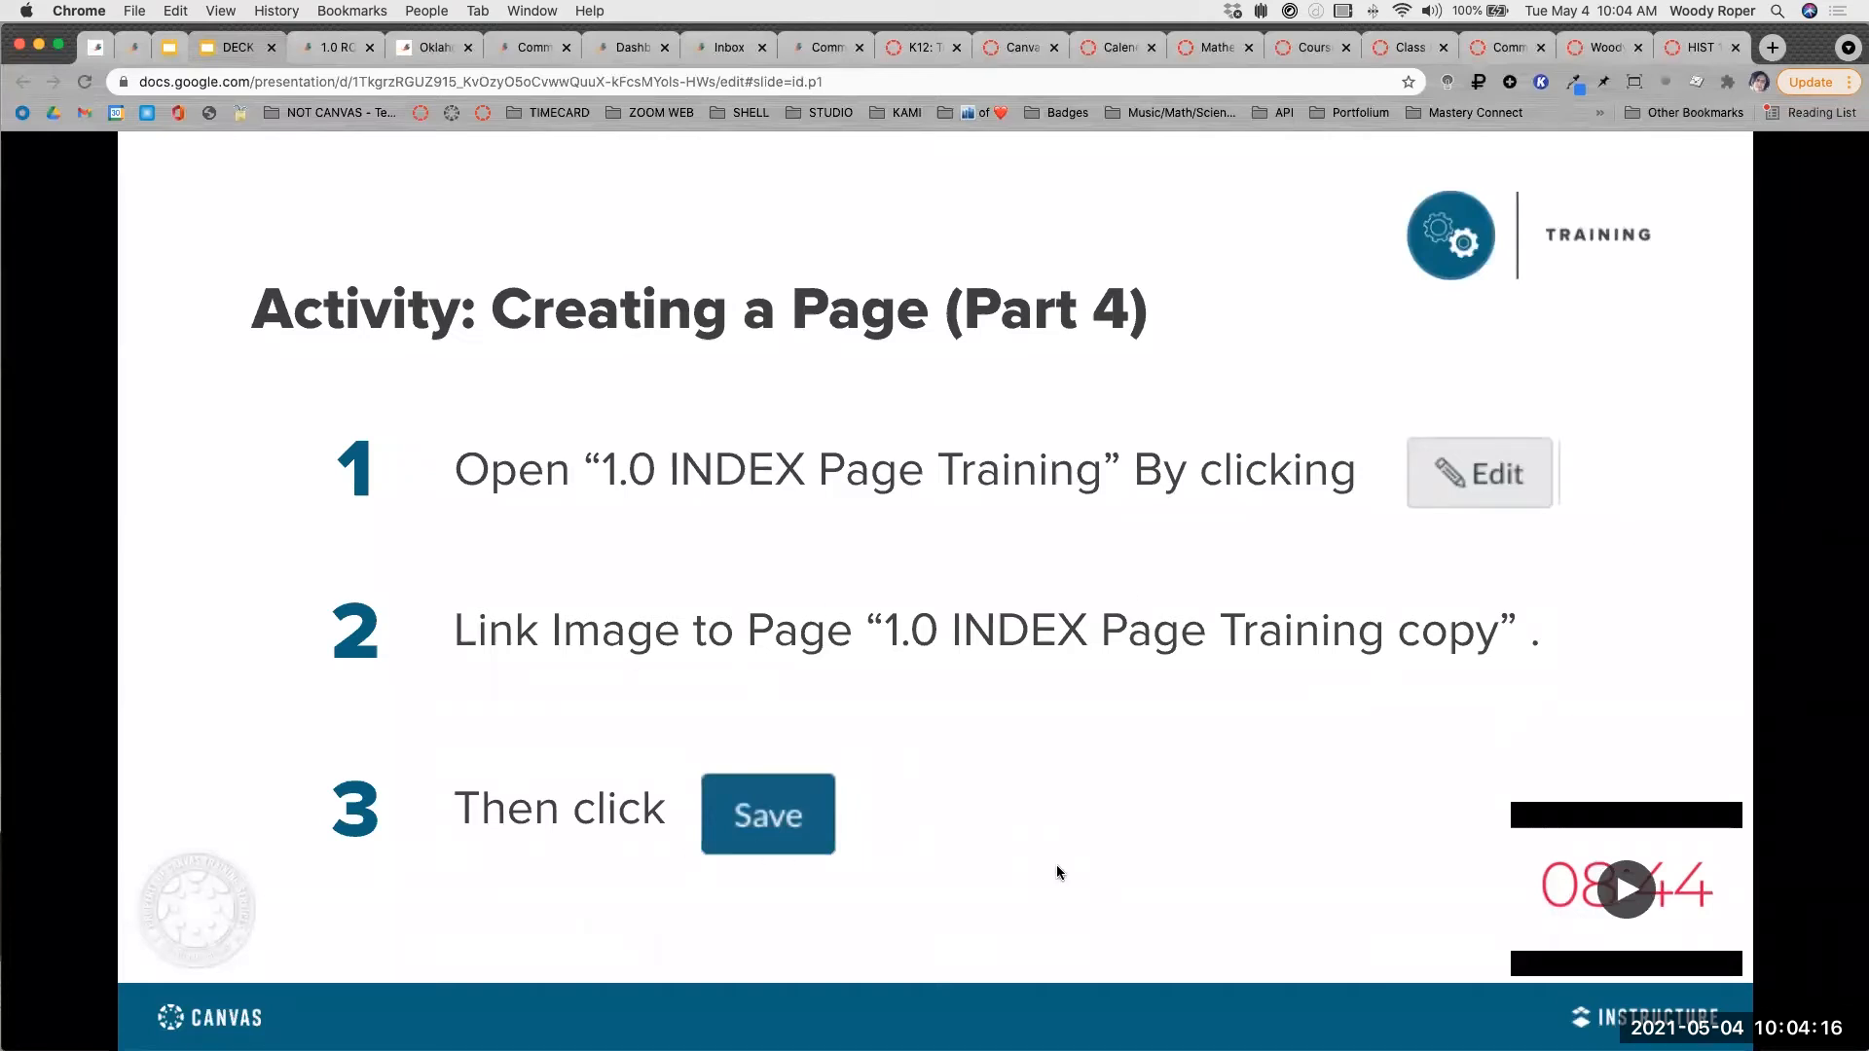
click(1640, 893)
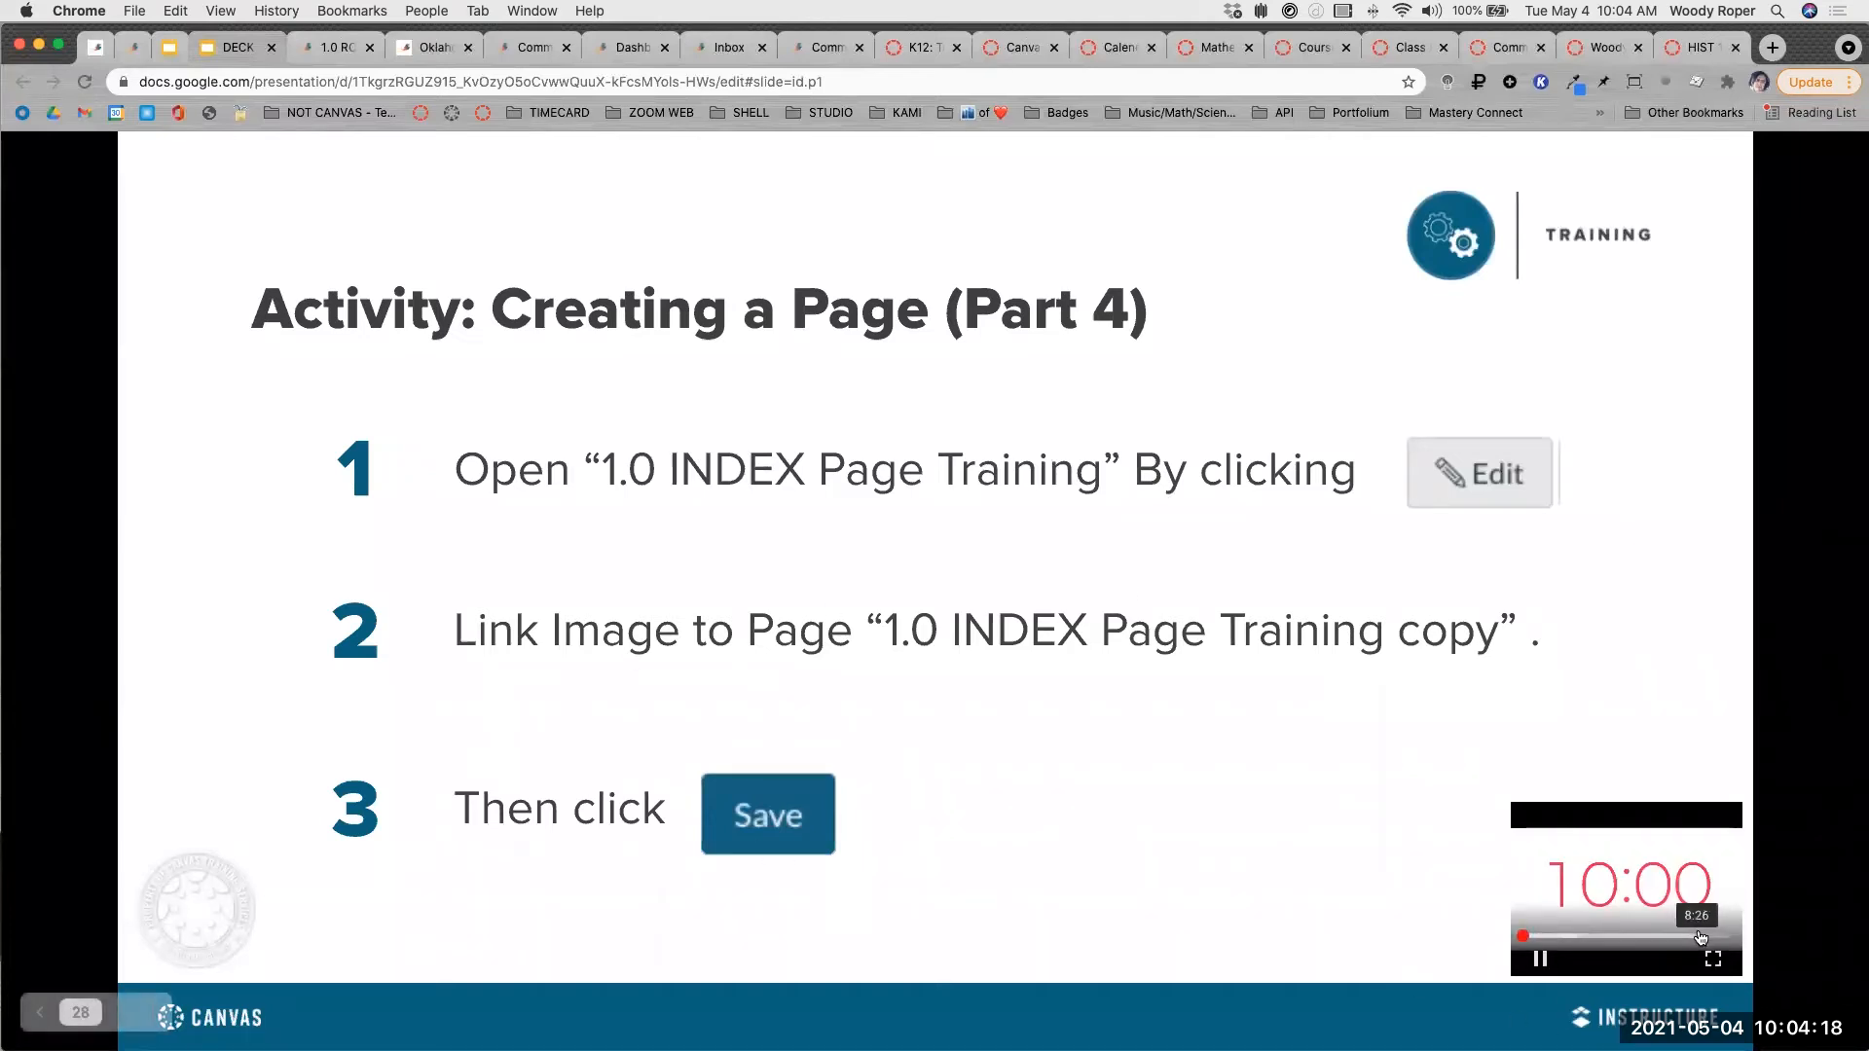
click(1701, 937)
click(1690, 937)
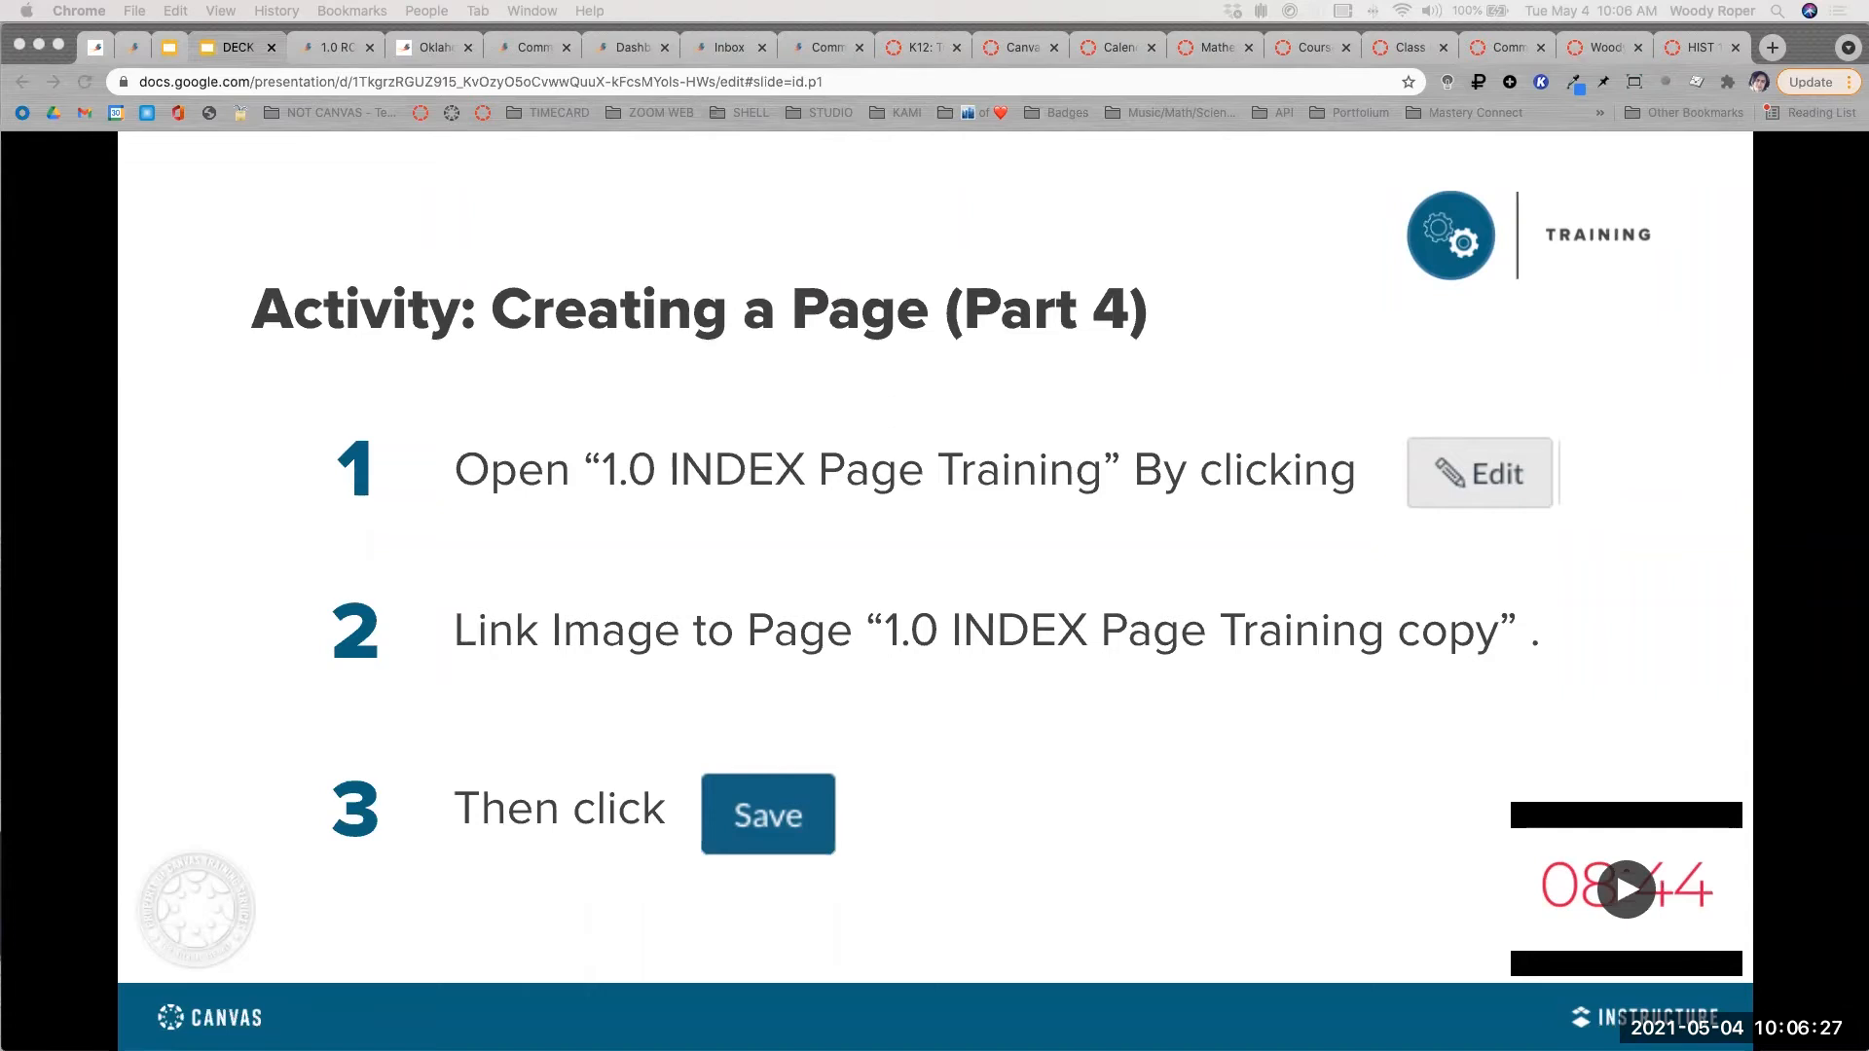
Return to the Canvas page 1.0 RCE Practice and follow the logo link and the HERE link back again.
click(331, 55)
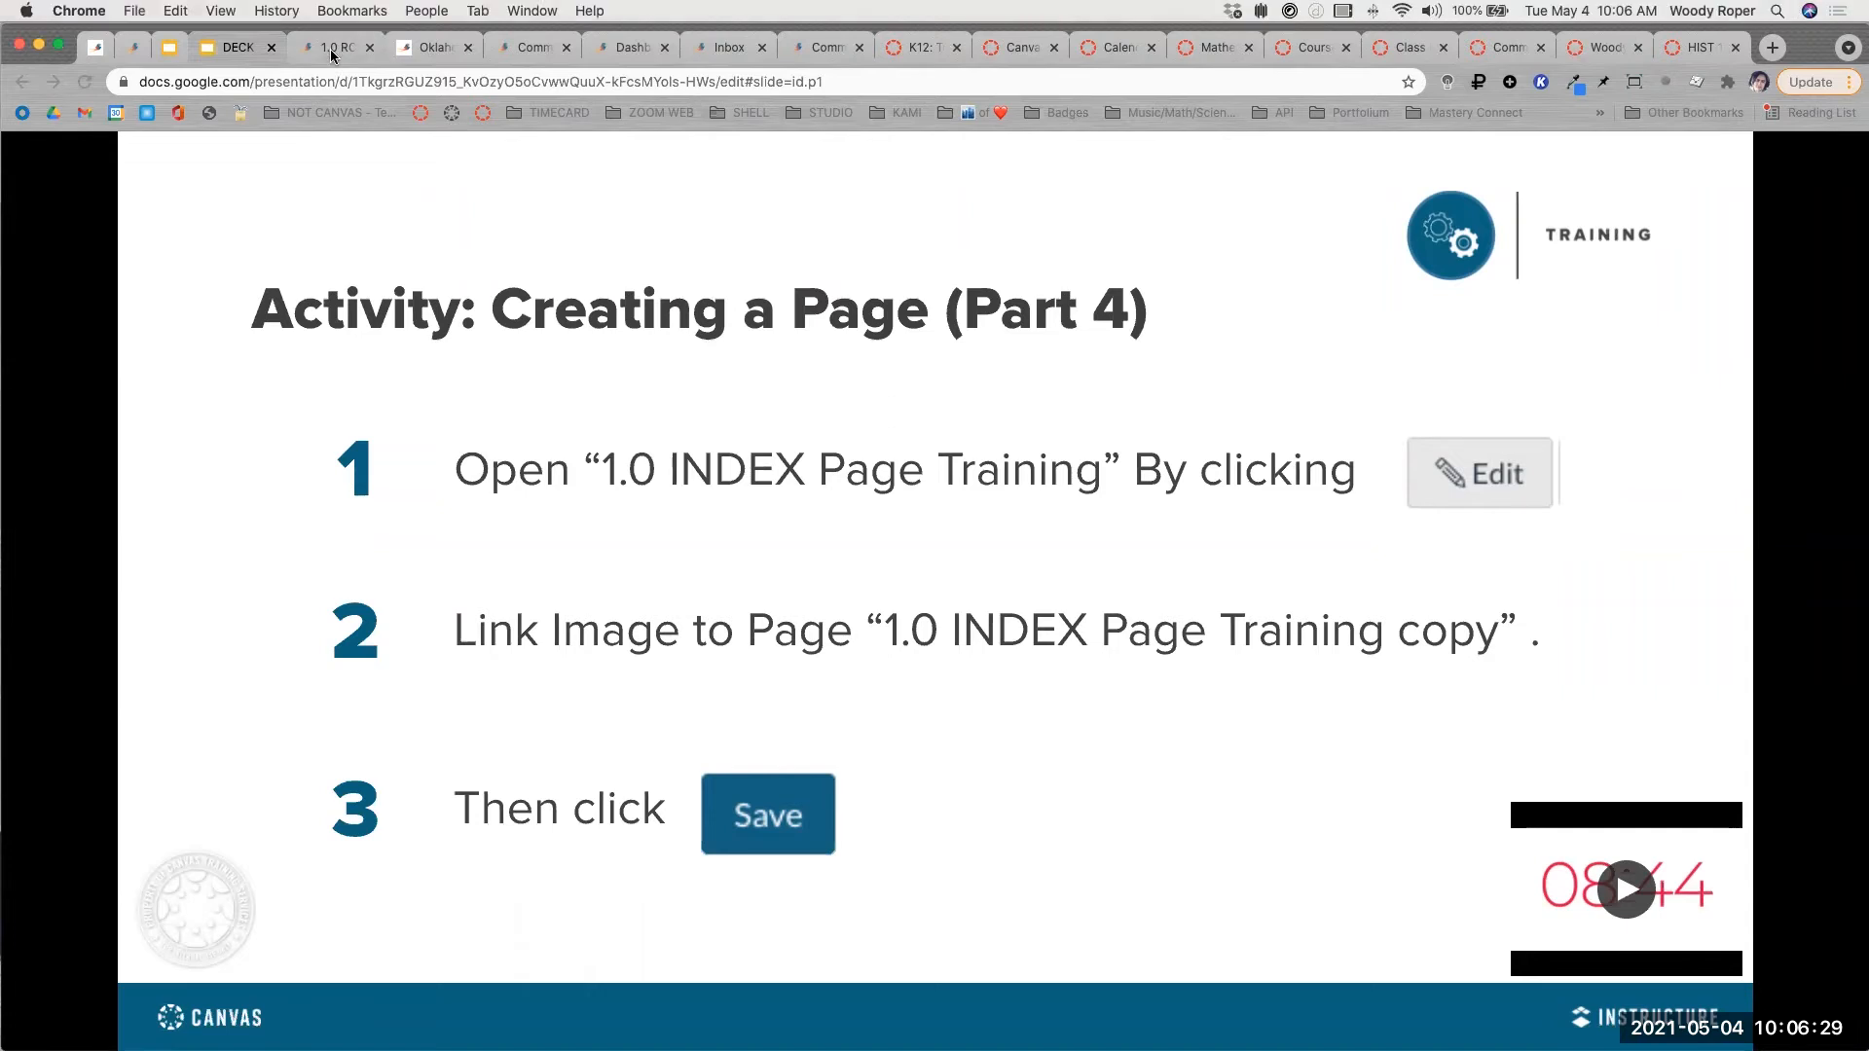
click(331, 55)
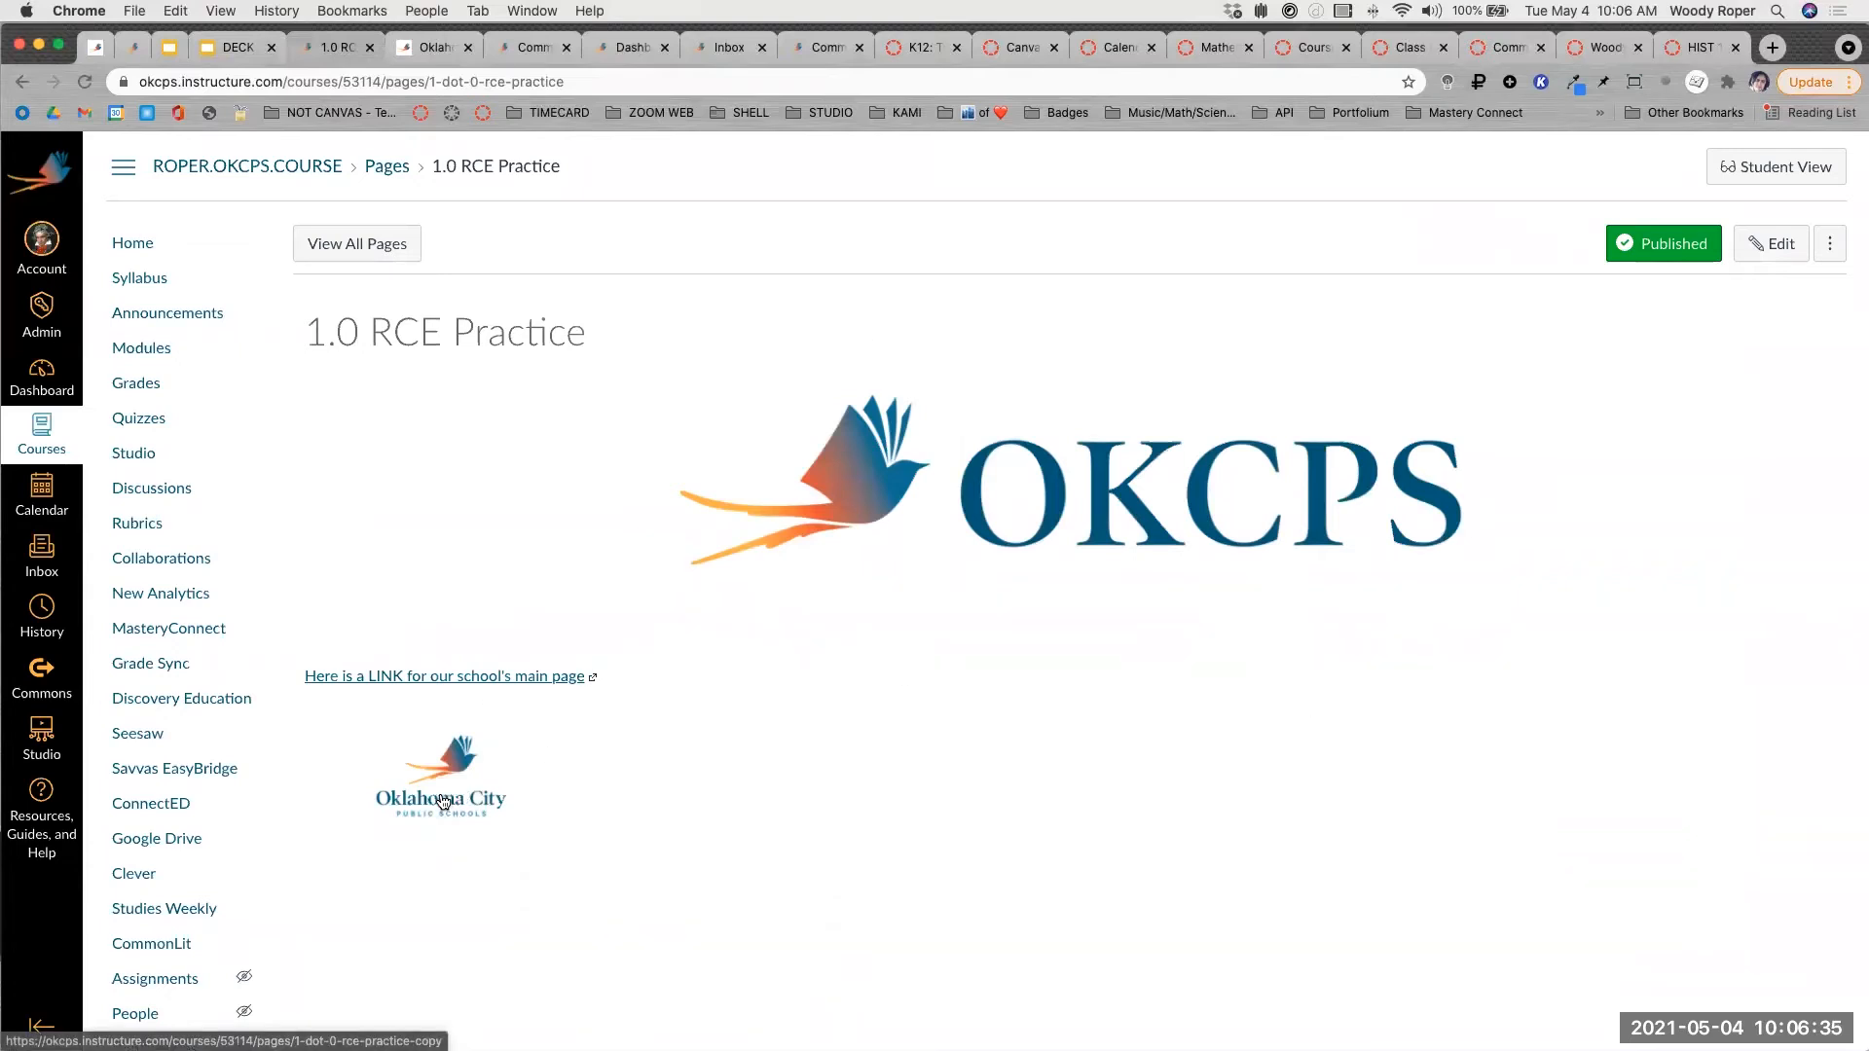
click(443, 801)
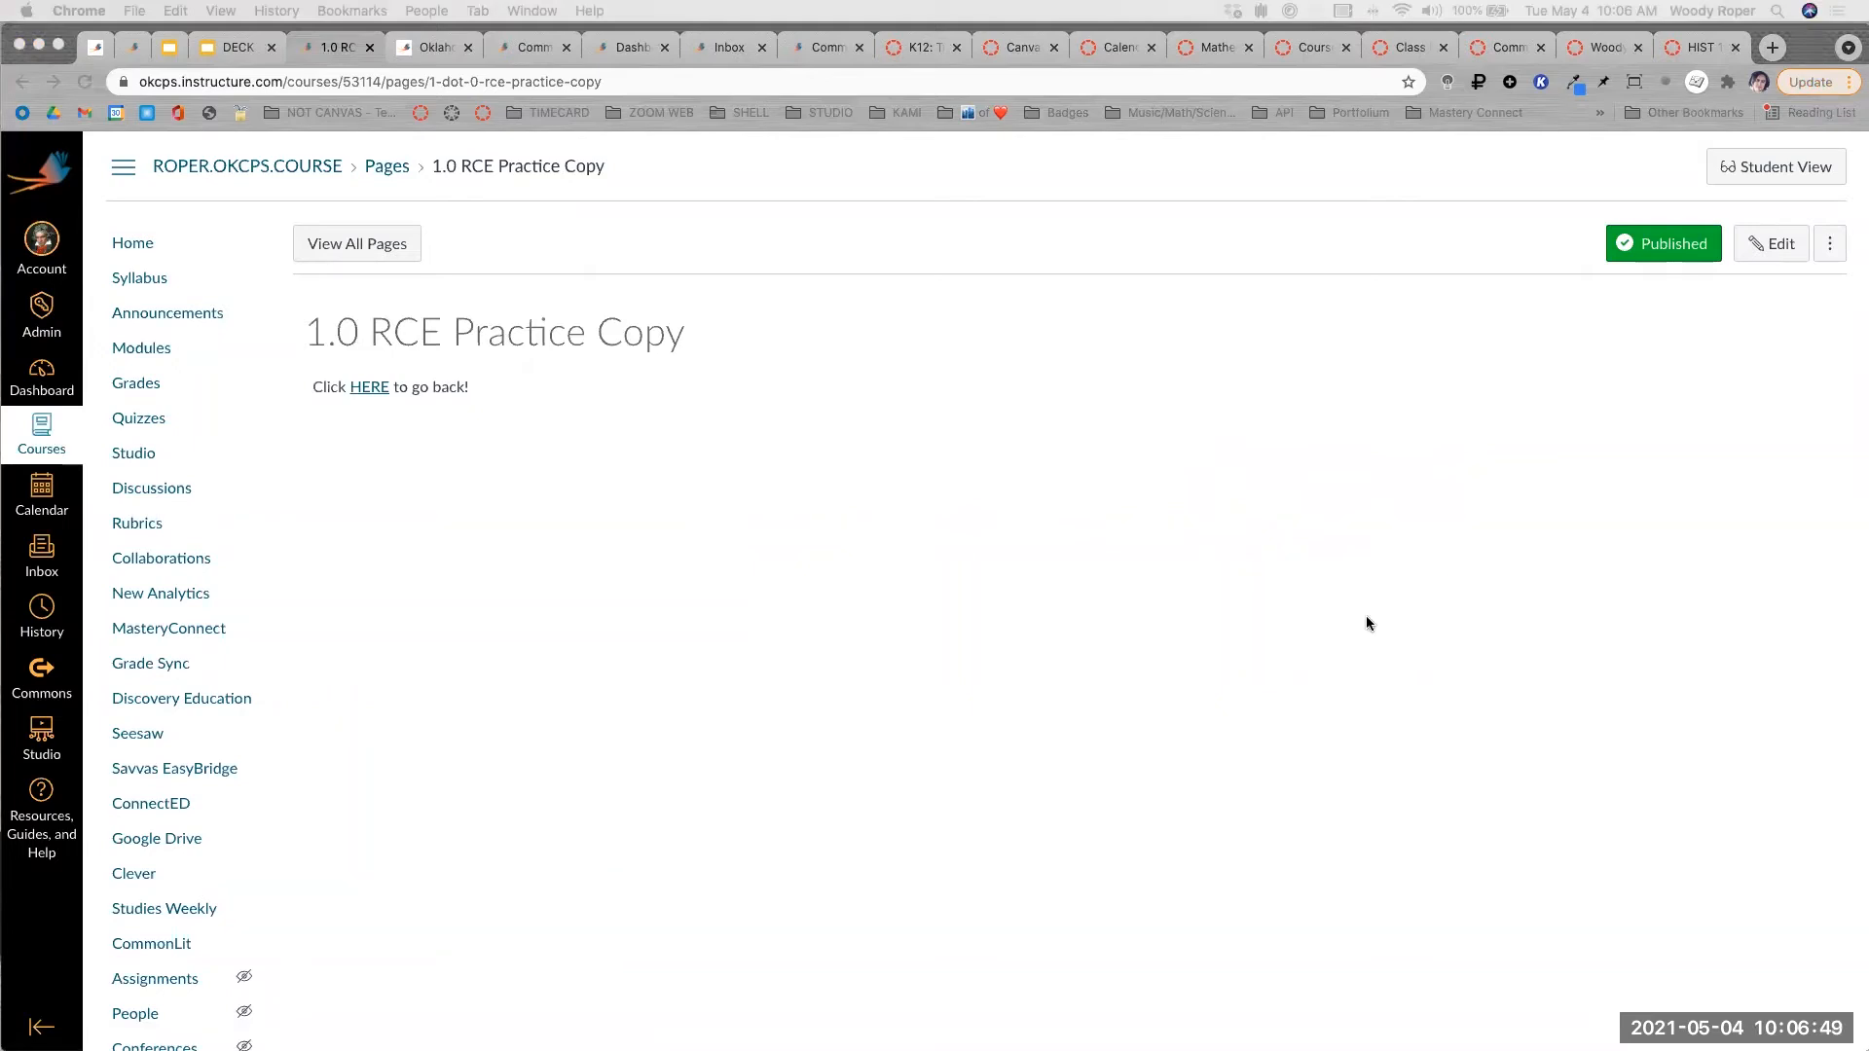
click(370, 389)
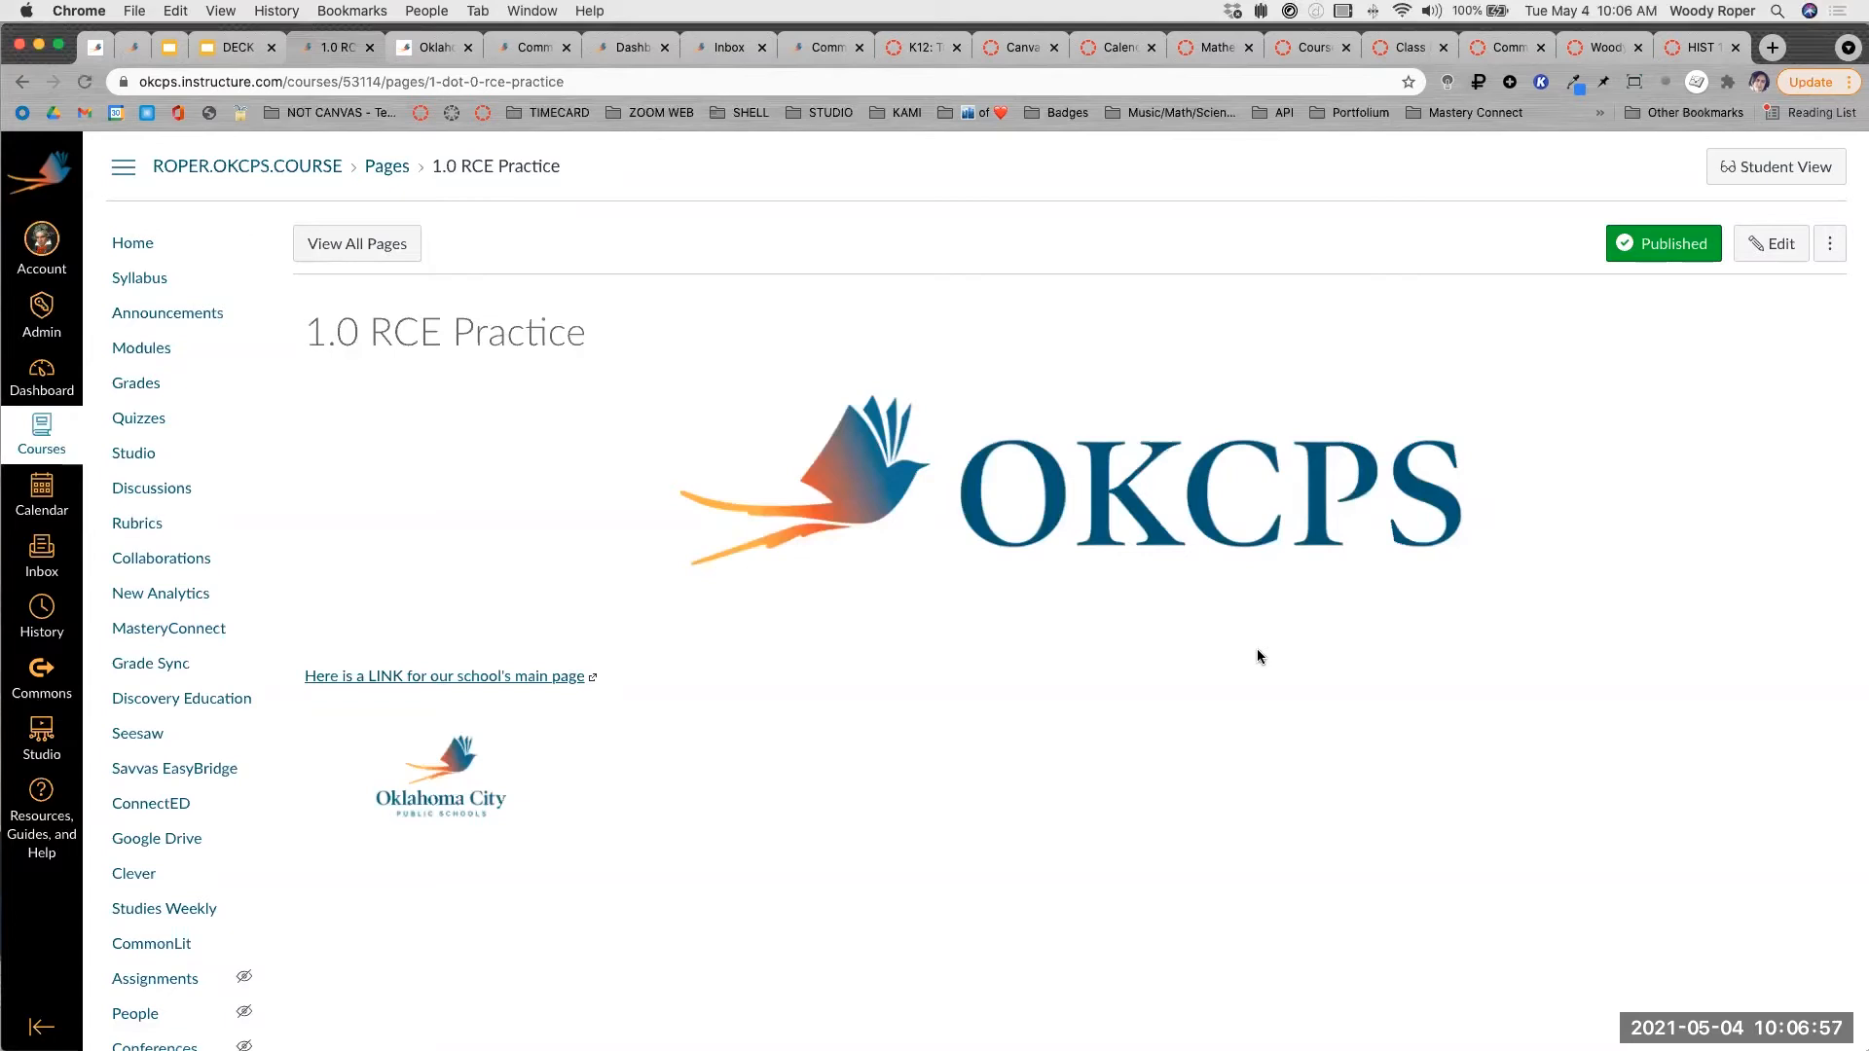
Edit 1.0 RCE Practice full-screen and insert the "Welcome! My name is WWW and I will be your instructor" message above the school link.
click(1772, 244)
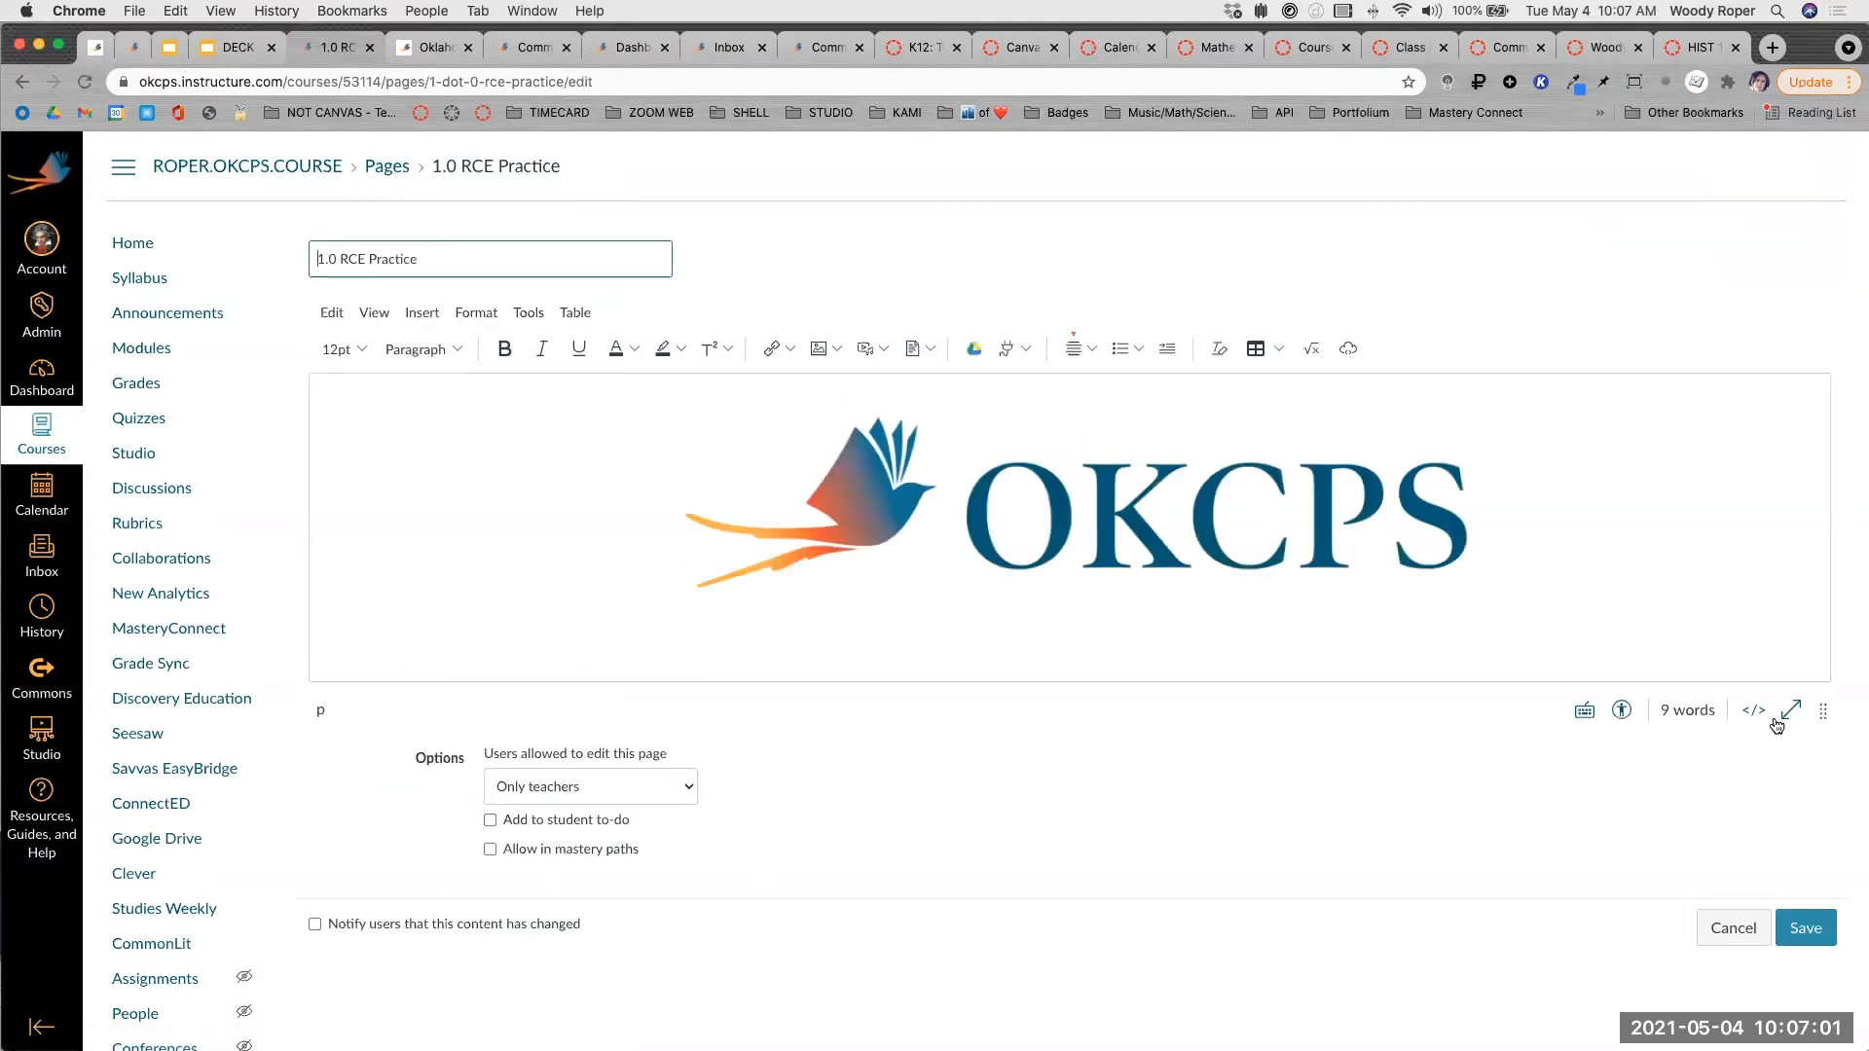
click(1790, 710)
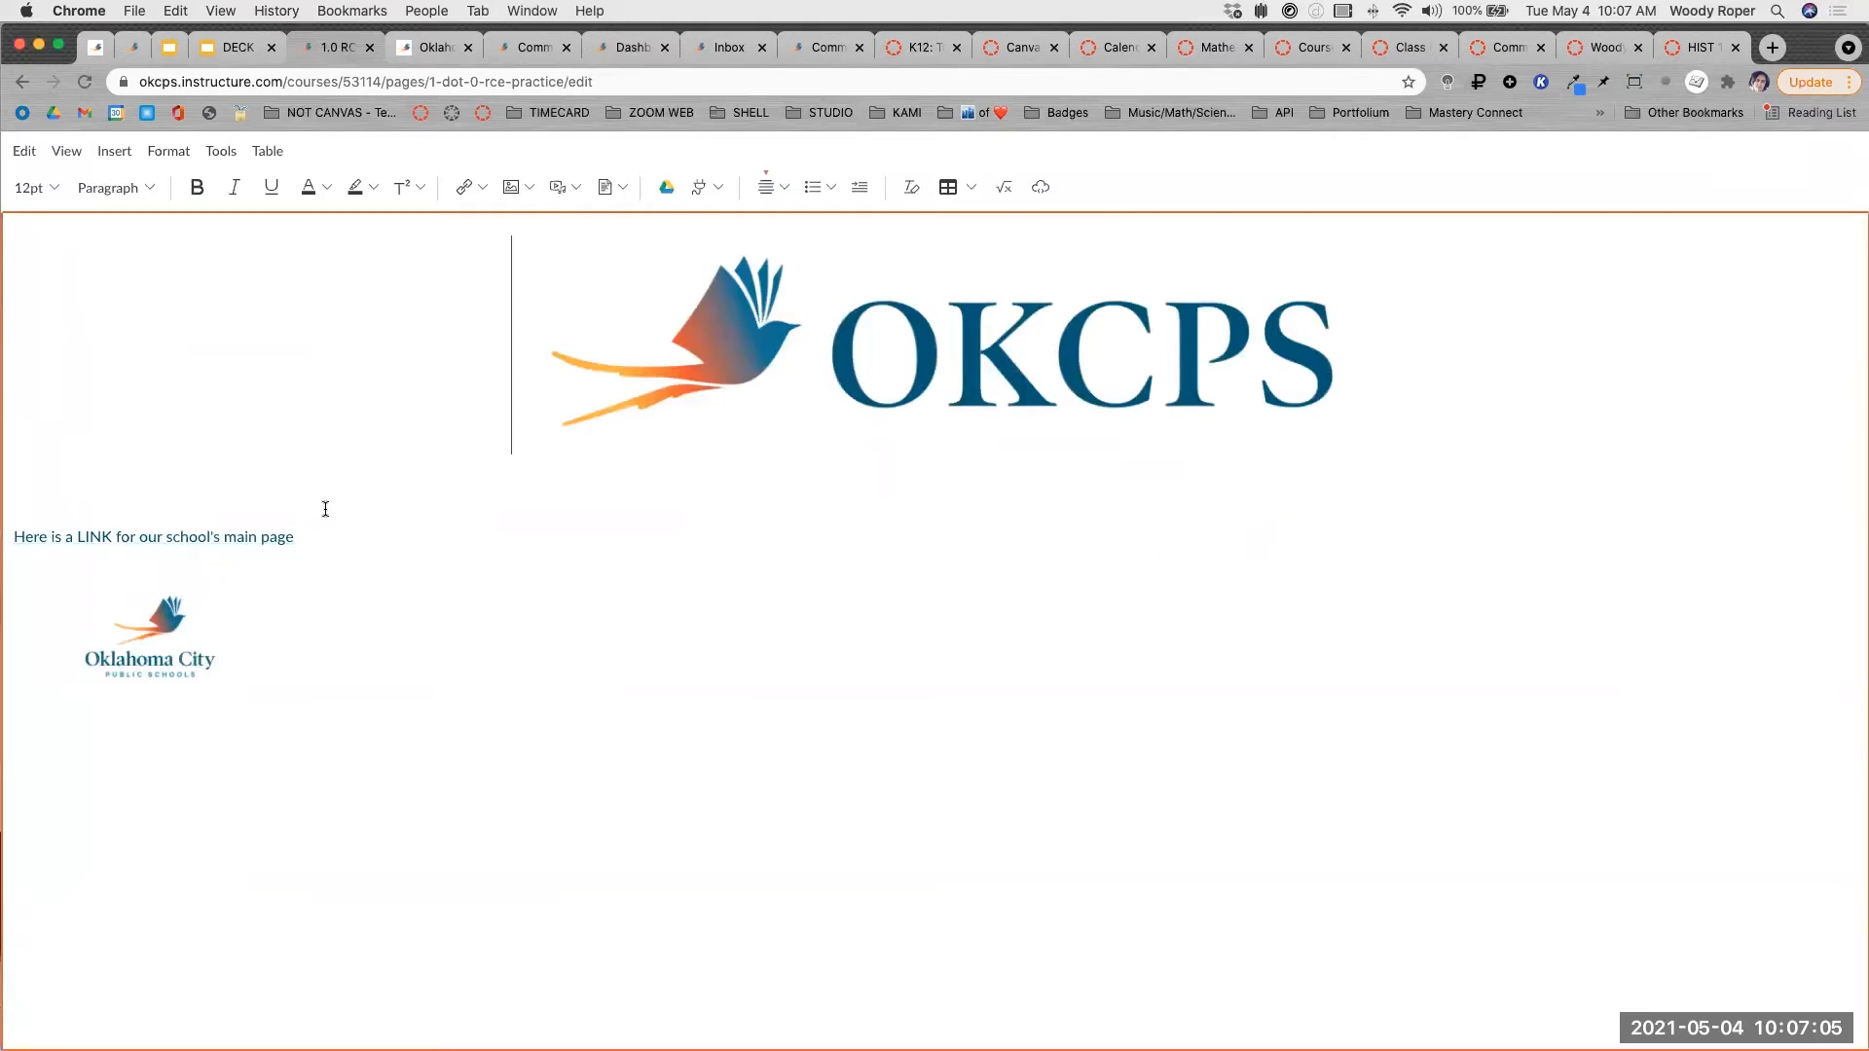
triple_click(12, 536)
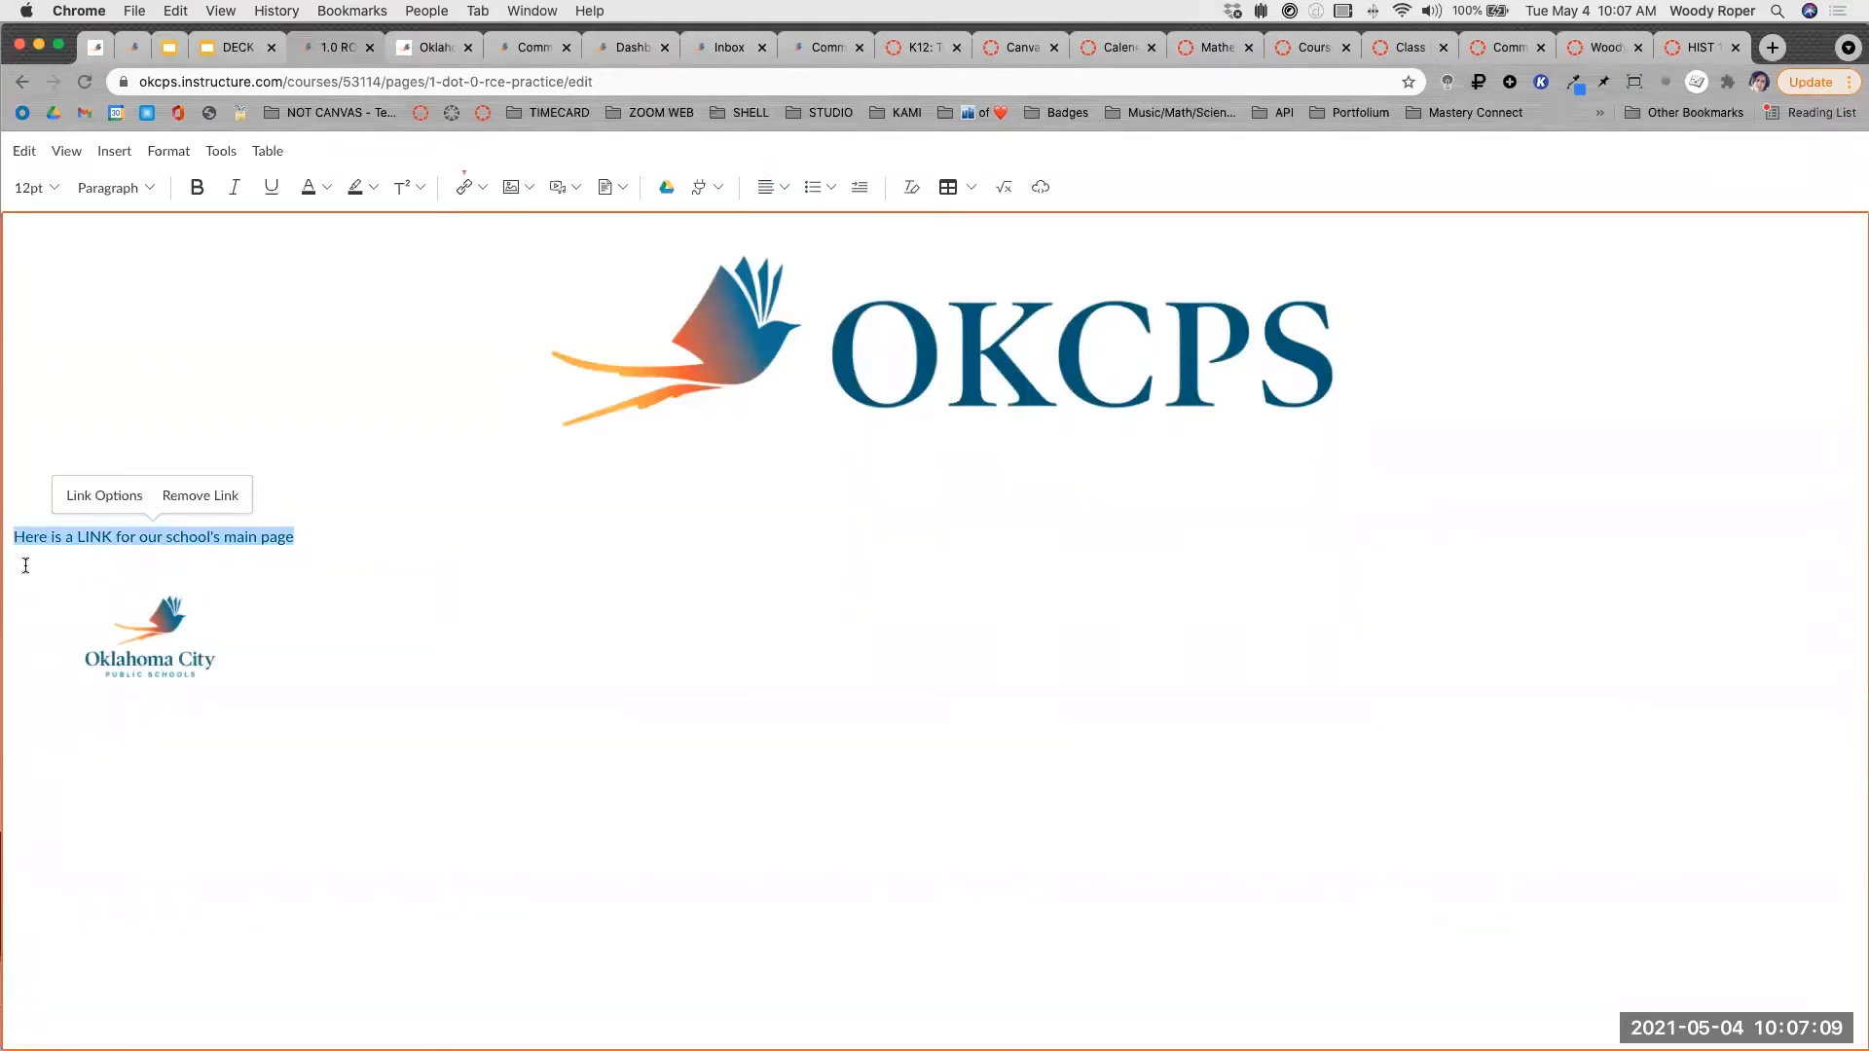
key(BackSpace)
click(19, 562)
key(super+z)
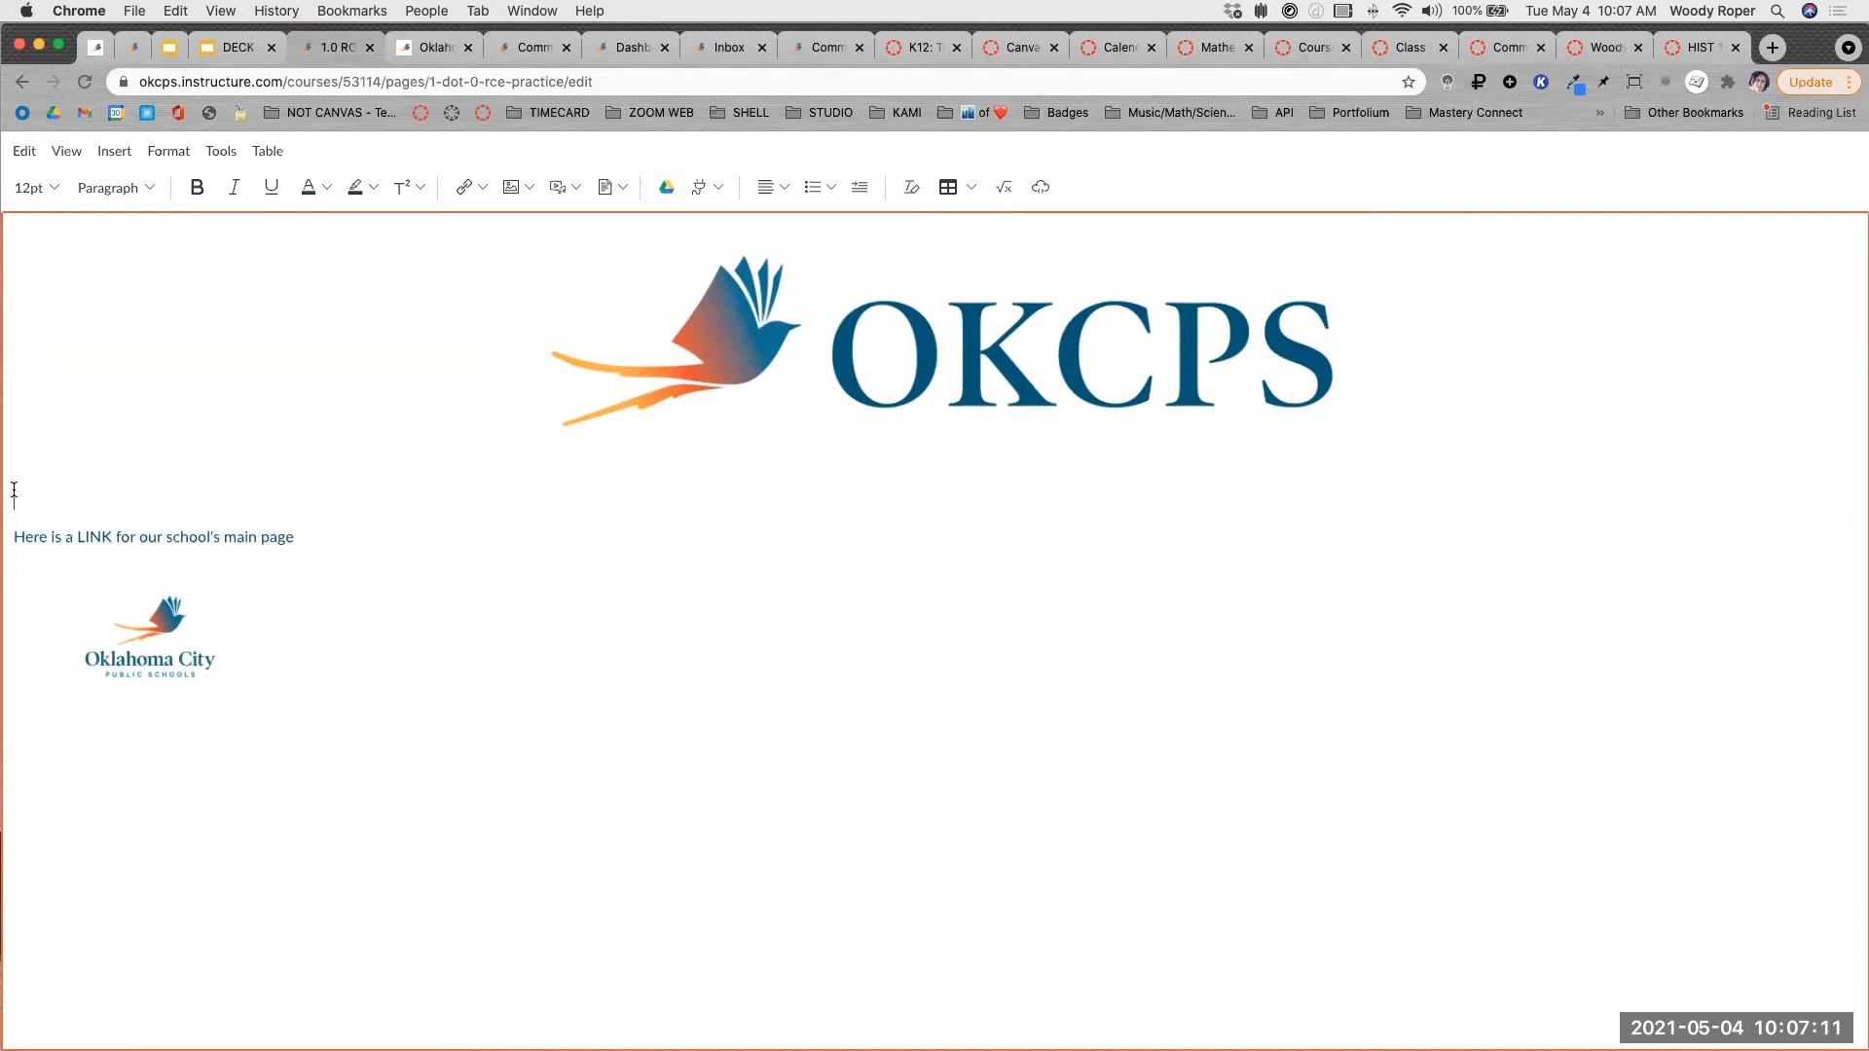
triple_click(12, 533)
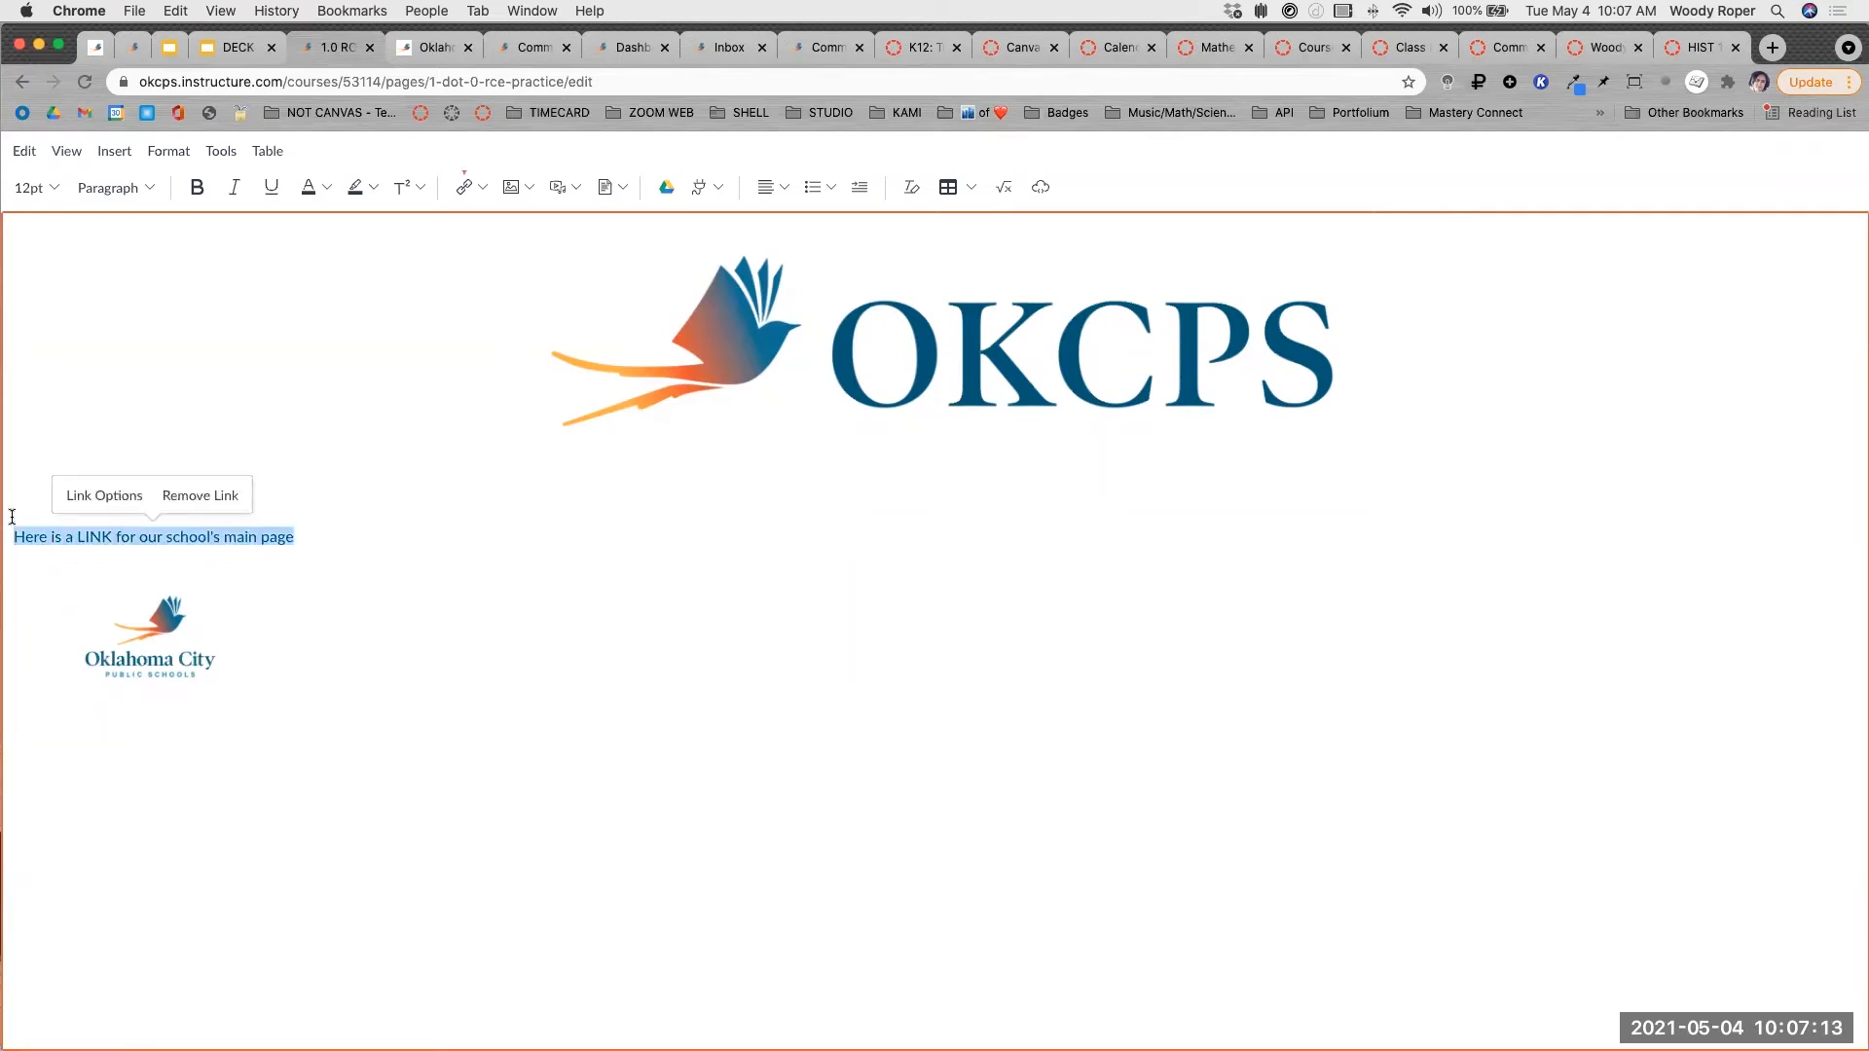
click(12, 511)
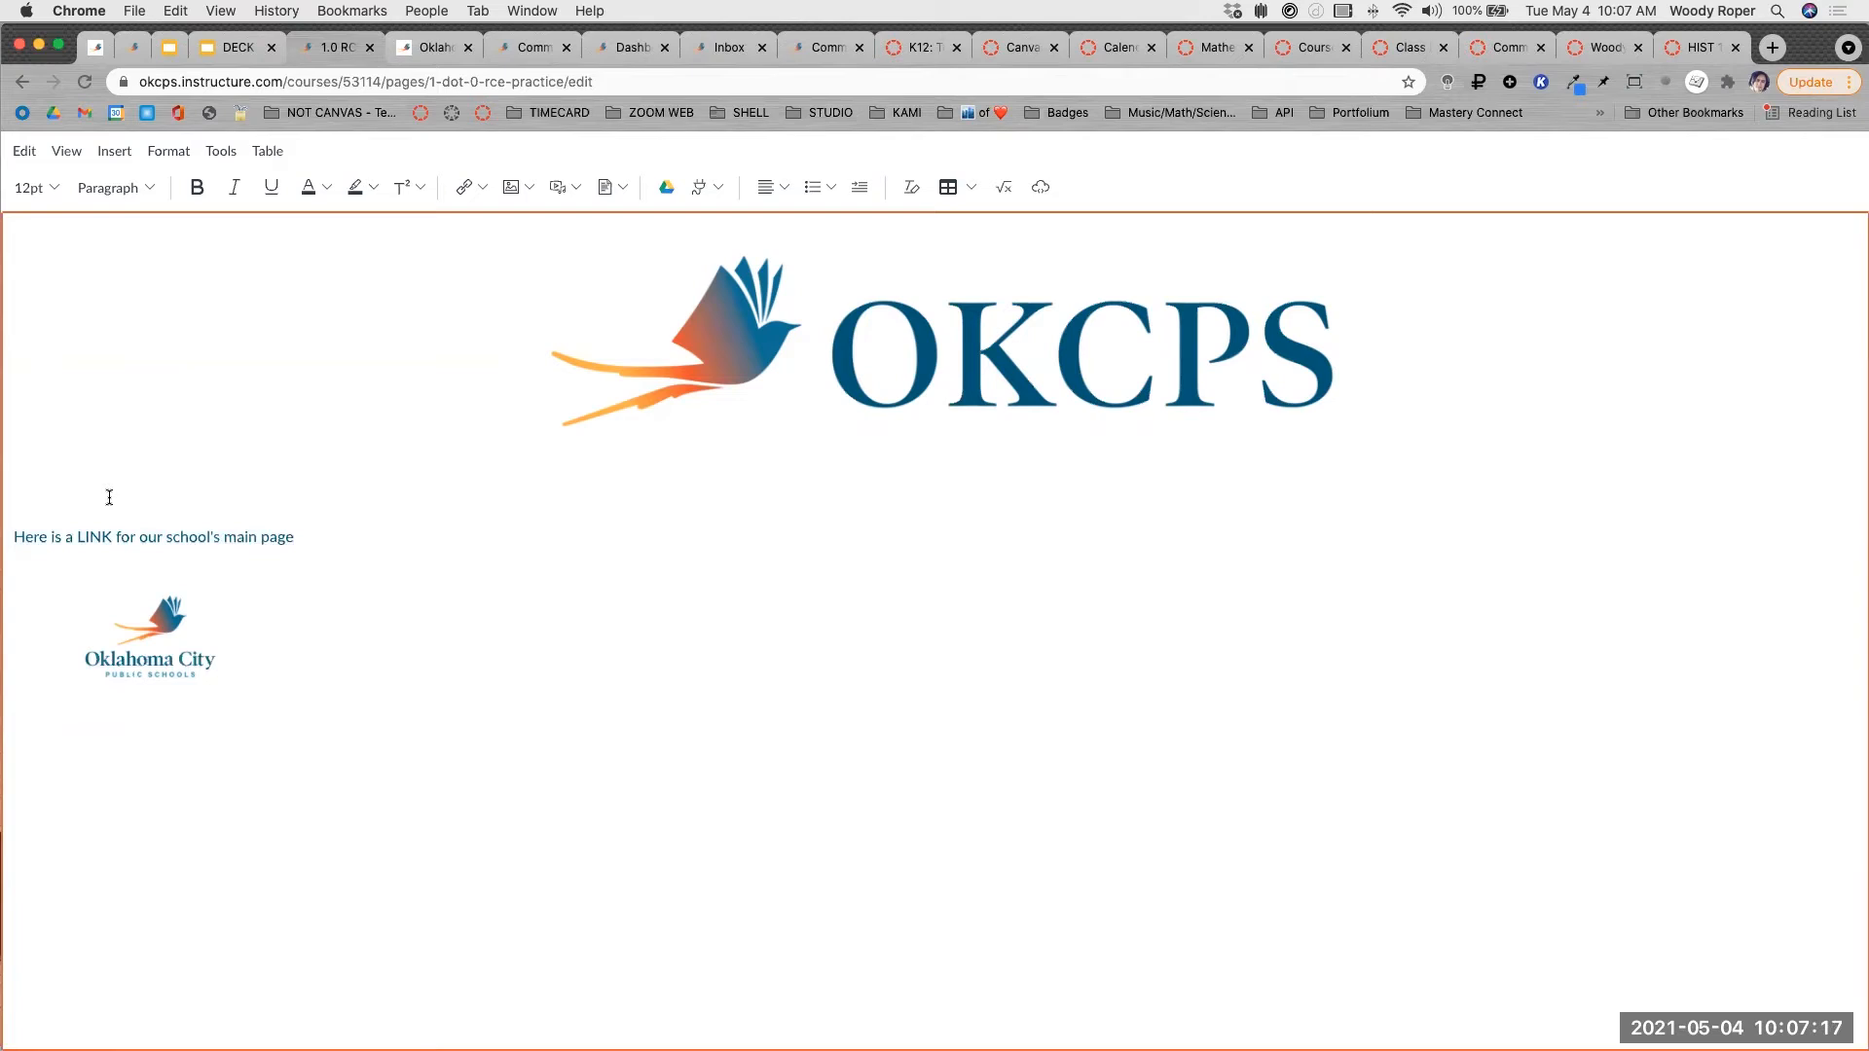
text(Welcome! My name is WWW and I will be your instructor for the course. I am looking forward to working together and getting the WWW started off strong. I want to welcome everyone, and I would encourage you to post a short informal hello message in the "Personal Introductions" discussion forum just to let me know you received my welcome message, and to briefly introduce yourself to your fellow classmates.)
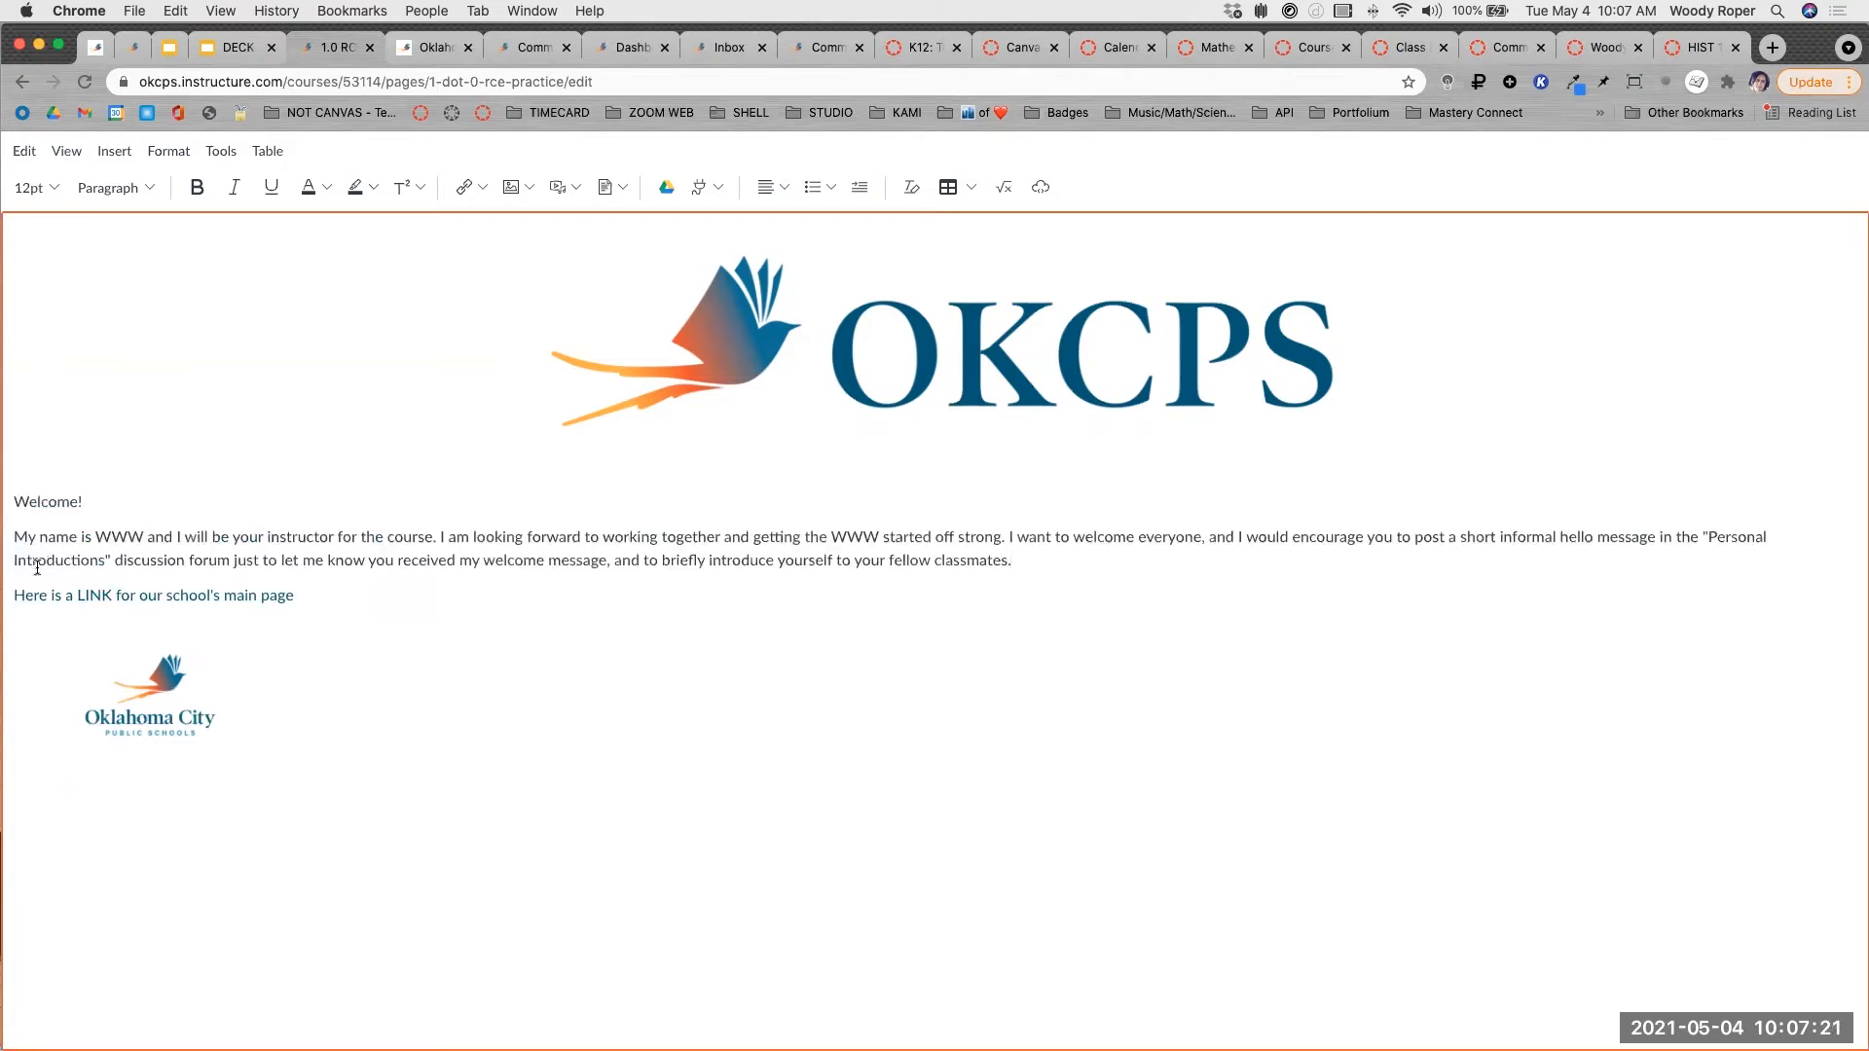
Center the school main page link and the small Oklahoma City Public Schools logo.
drag(15, 595, 275, 805)
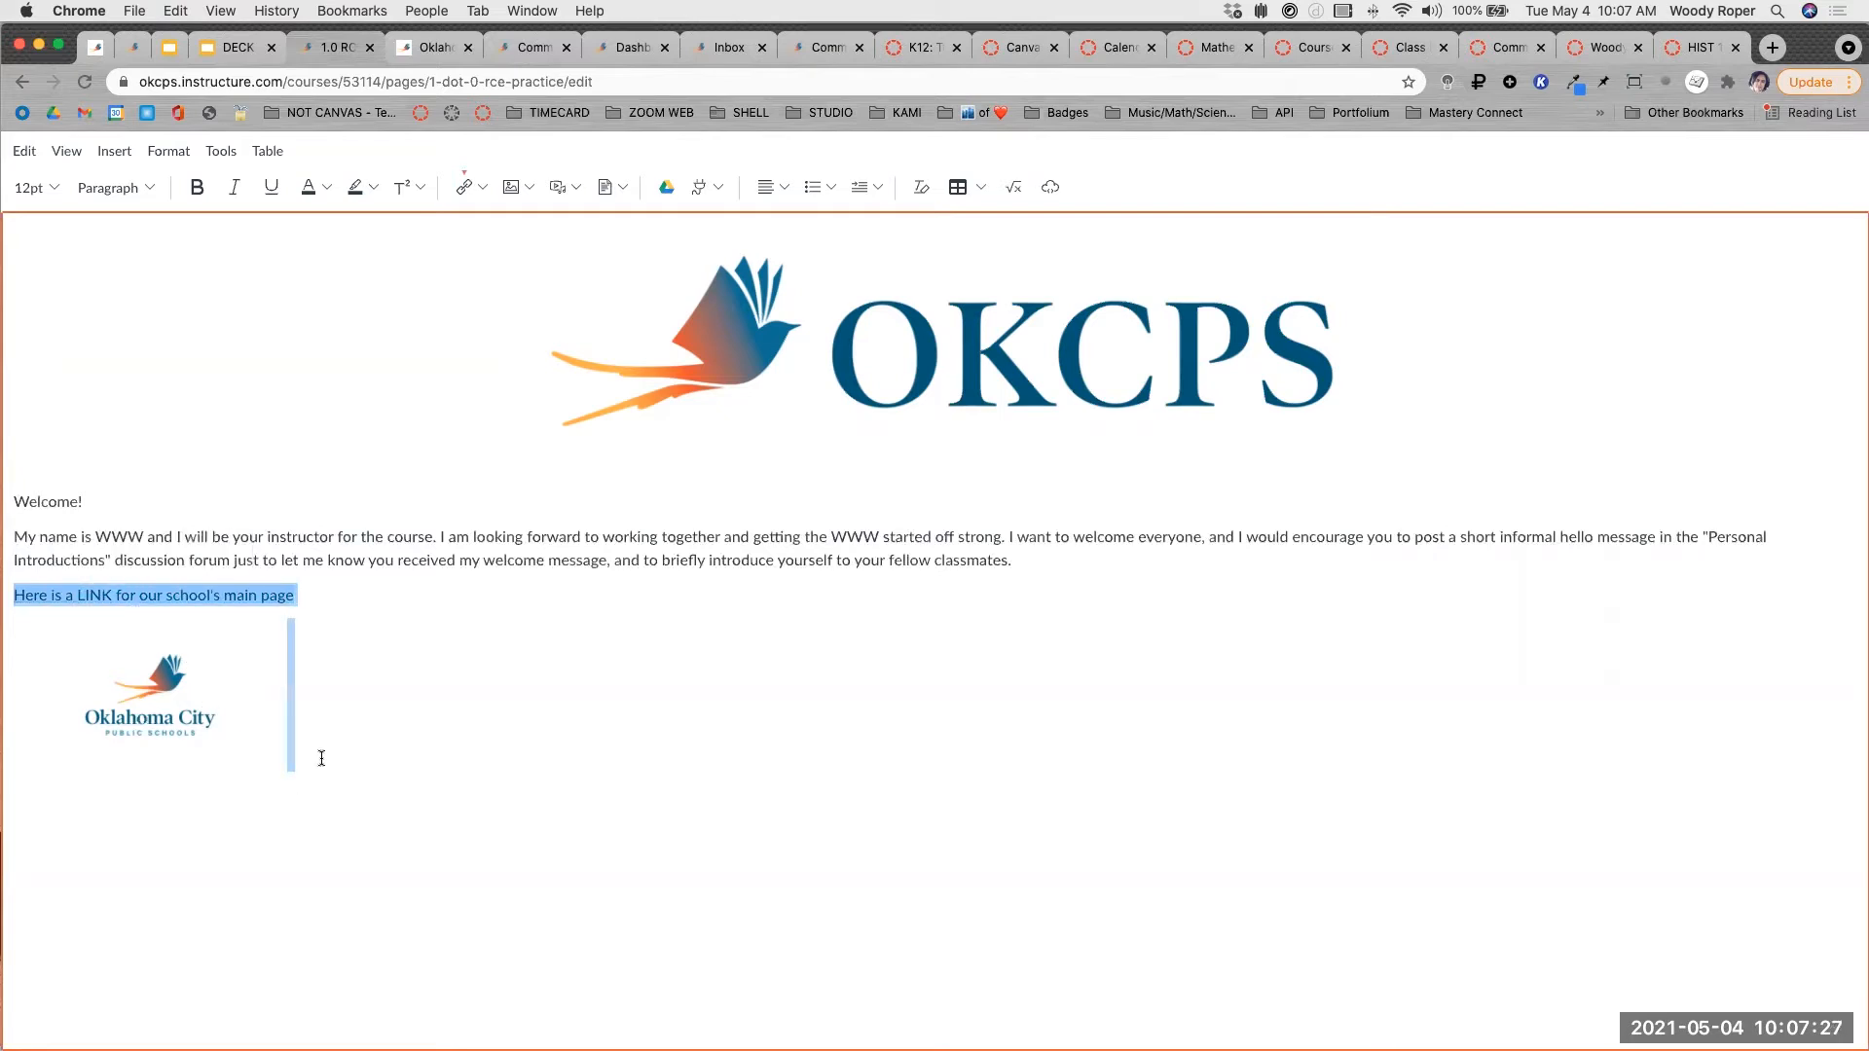
click(784, 190)
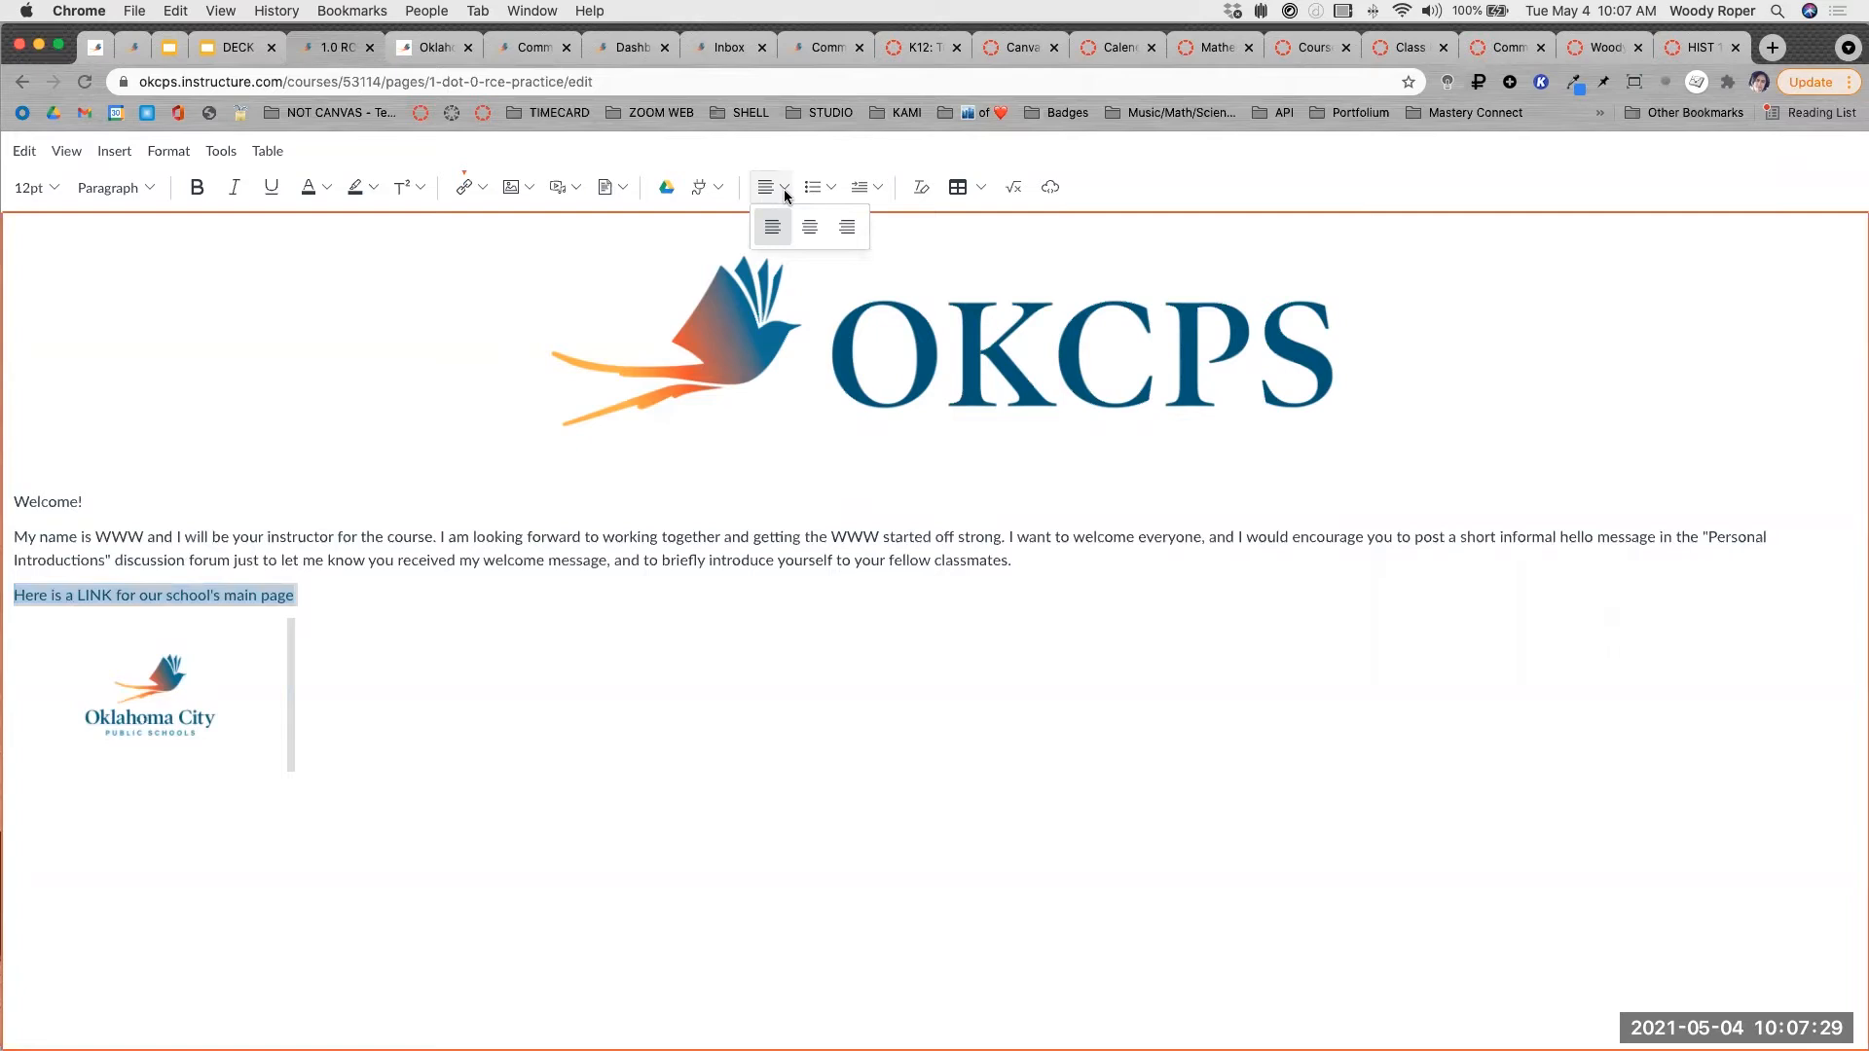
click(816, 233)
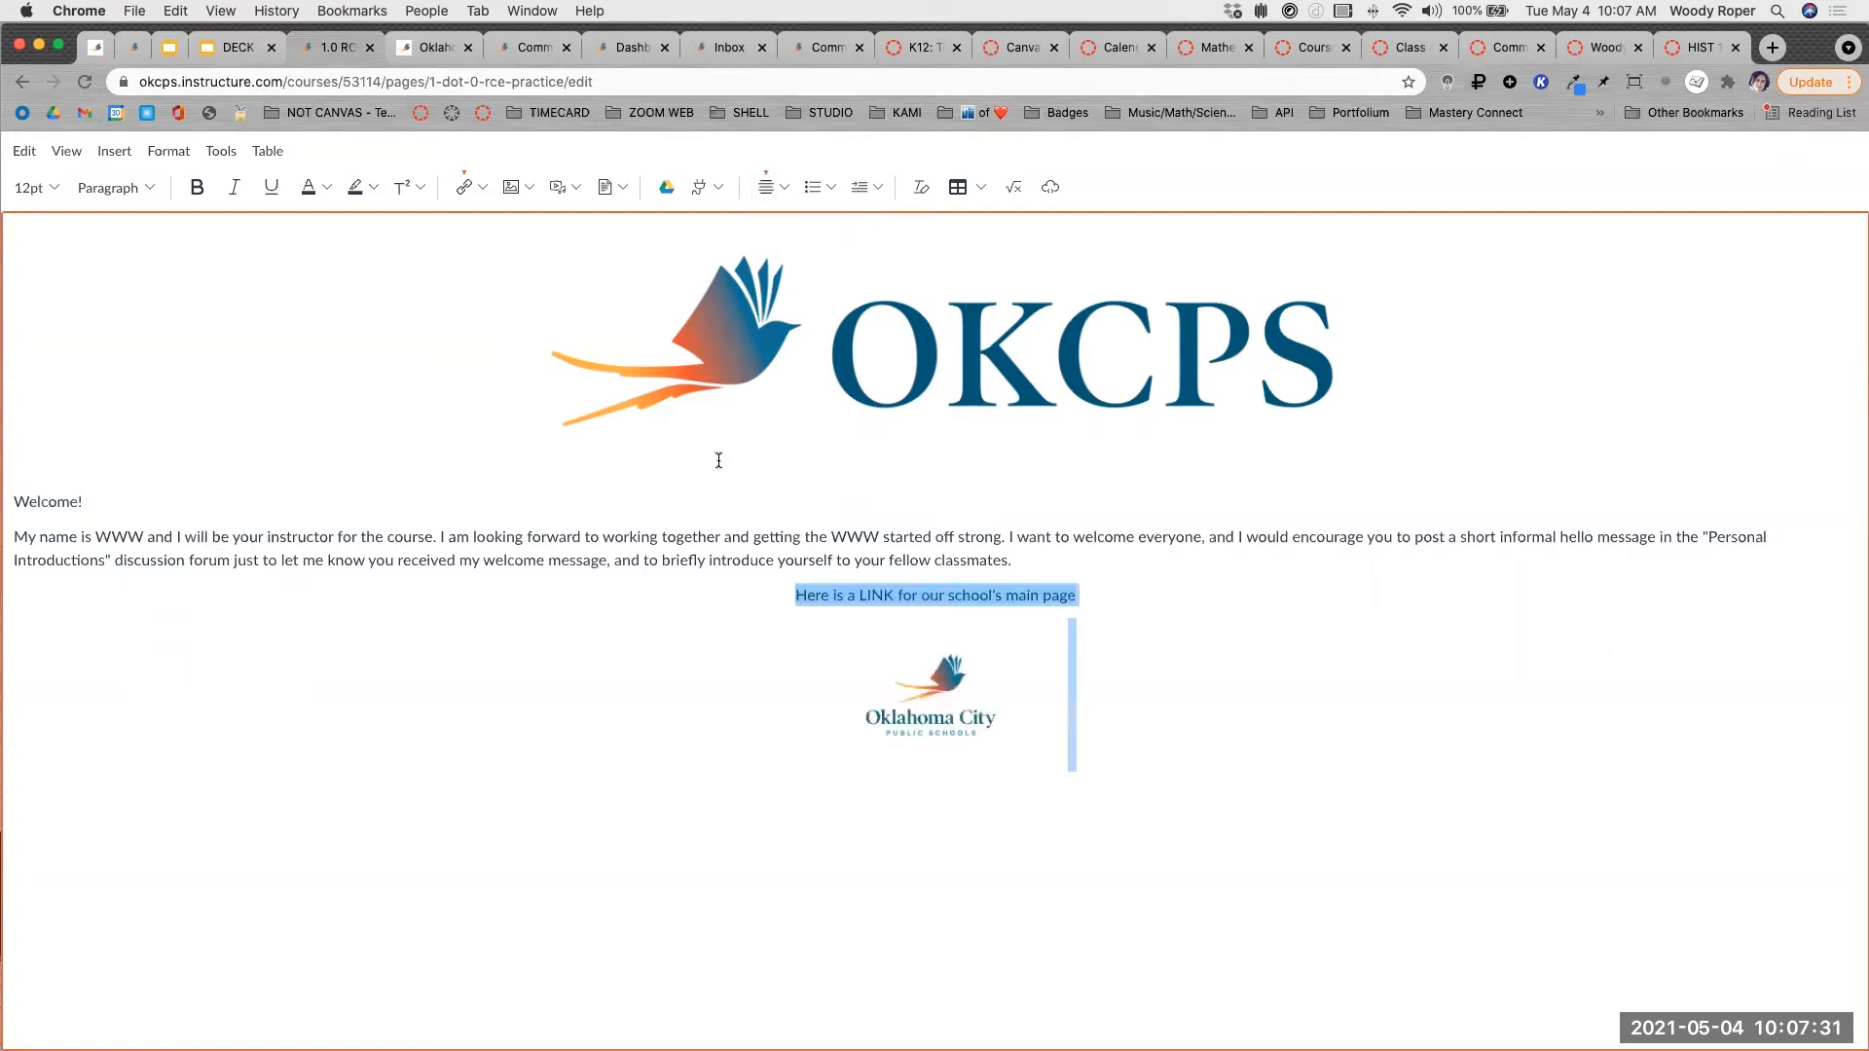
click(545, 671)
click(519, 774)
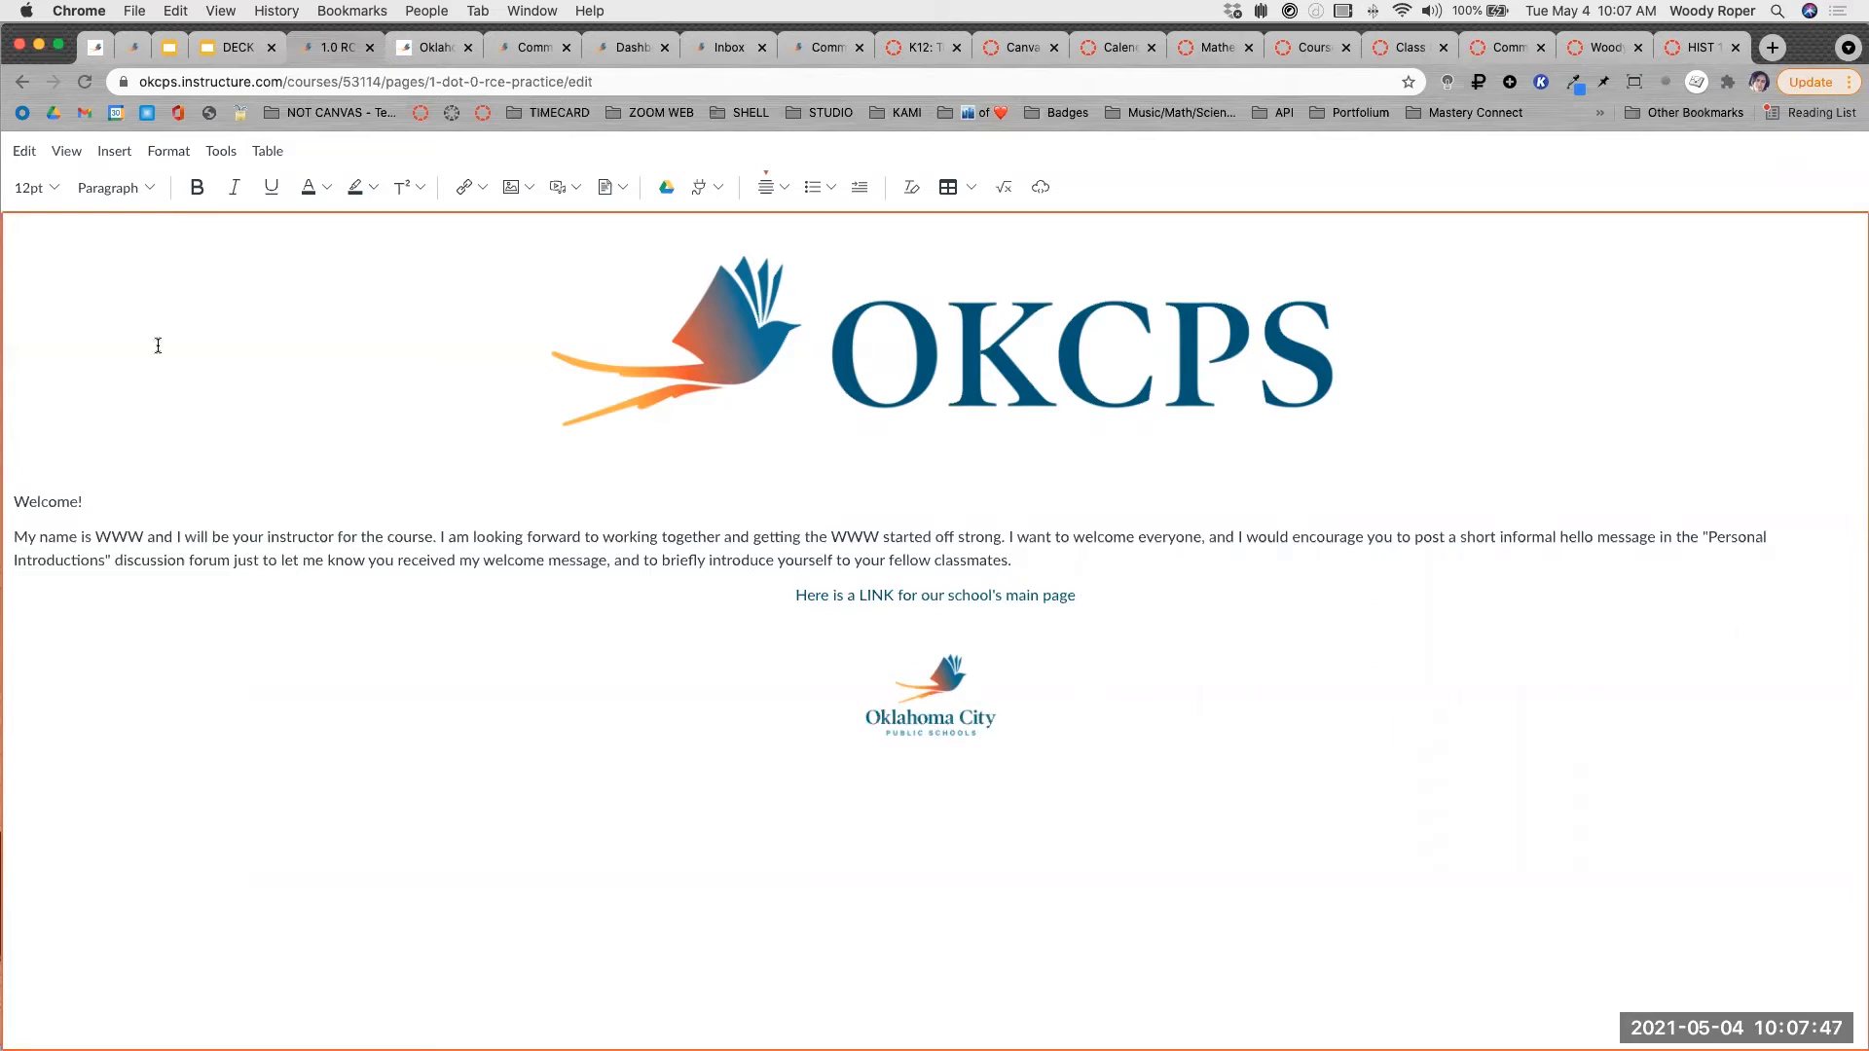
Format the "Welcome!" line as Heading 2.
scroll(107, 191, up, 5)
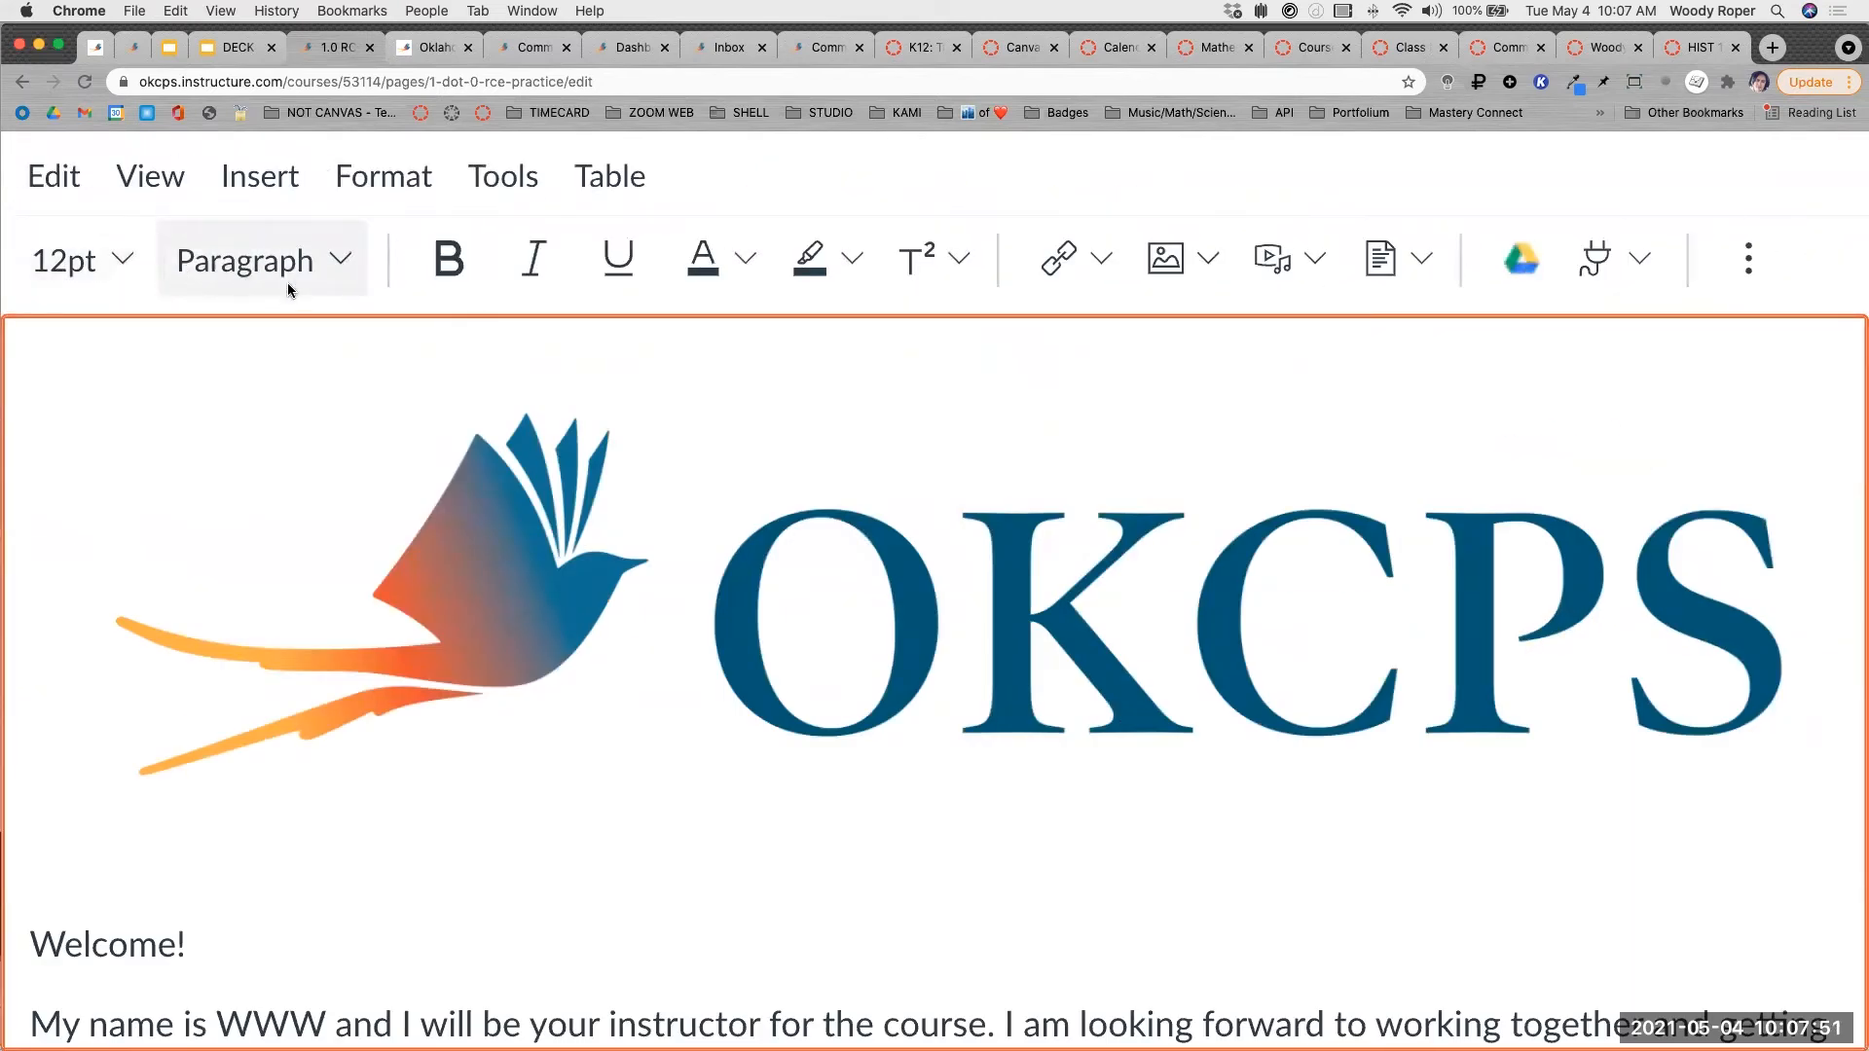
scroll(288, 283, down, 3)
scroll(142, 560, up, 3)
scroll(174, 674, down, 5)
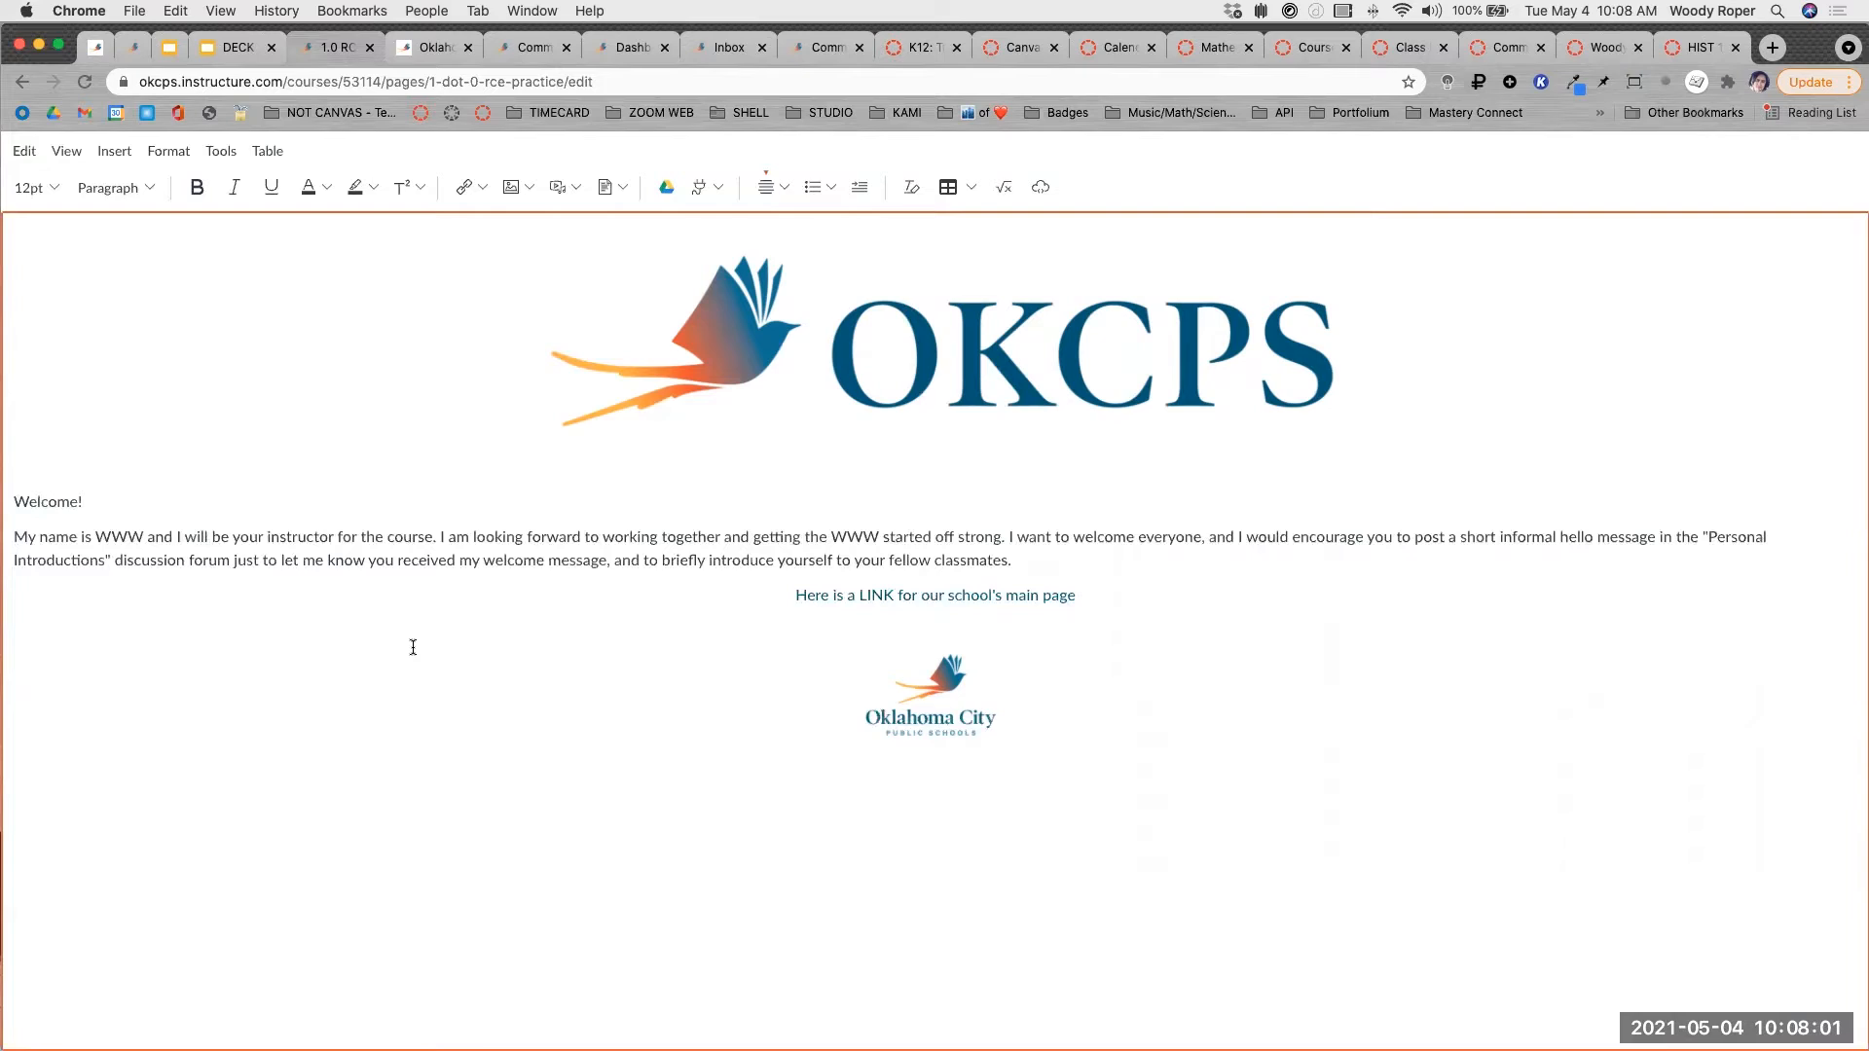
click(15, 500)
drag(29, 497, 85, 498)
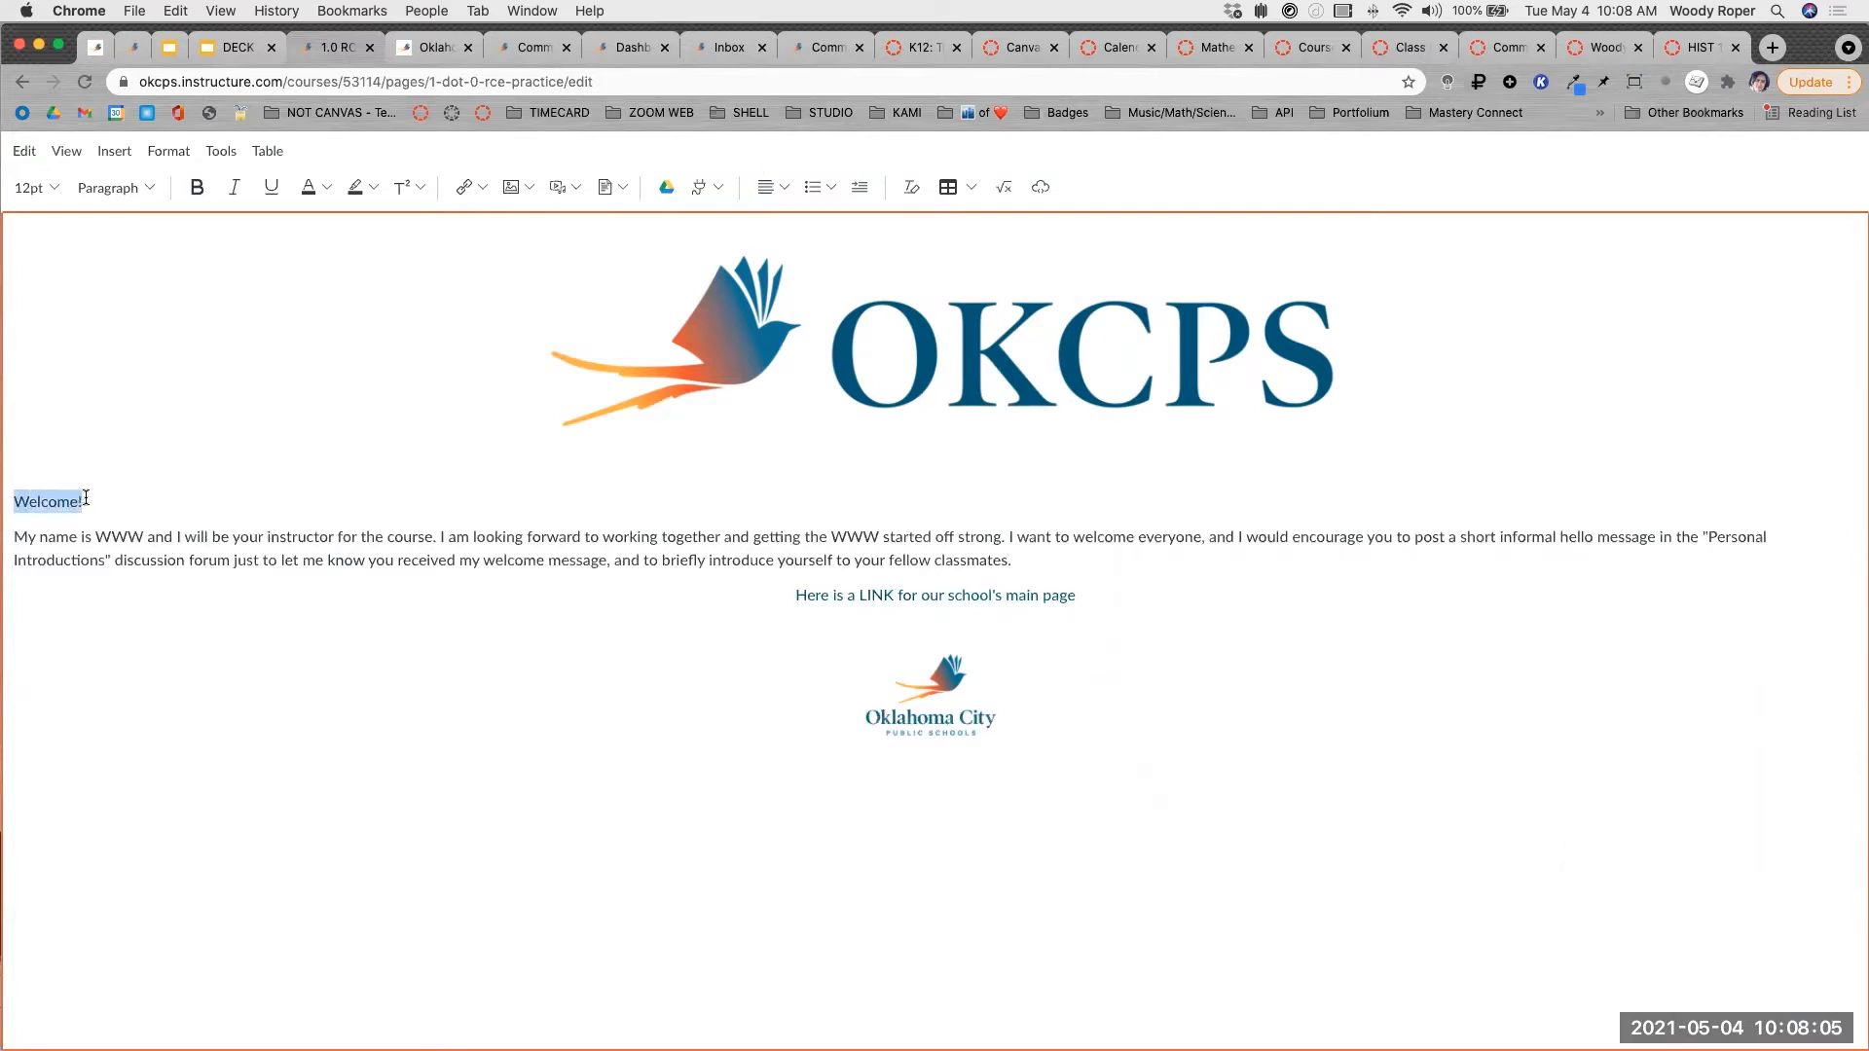
click(143, 188)
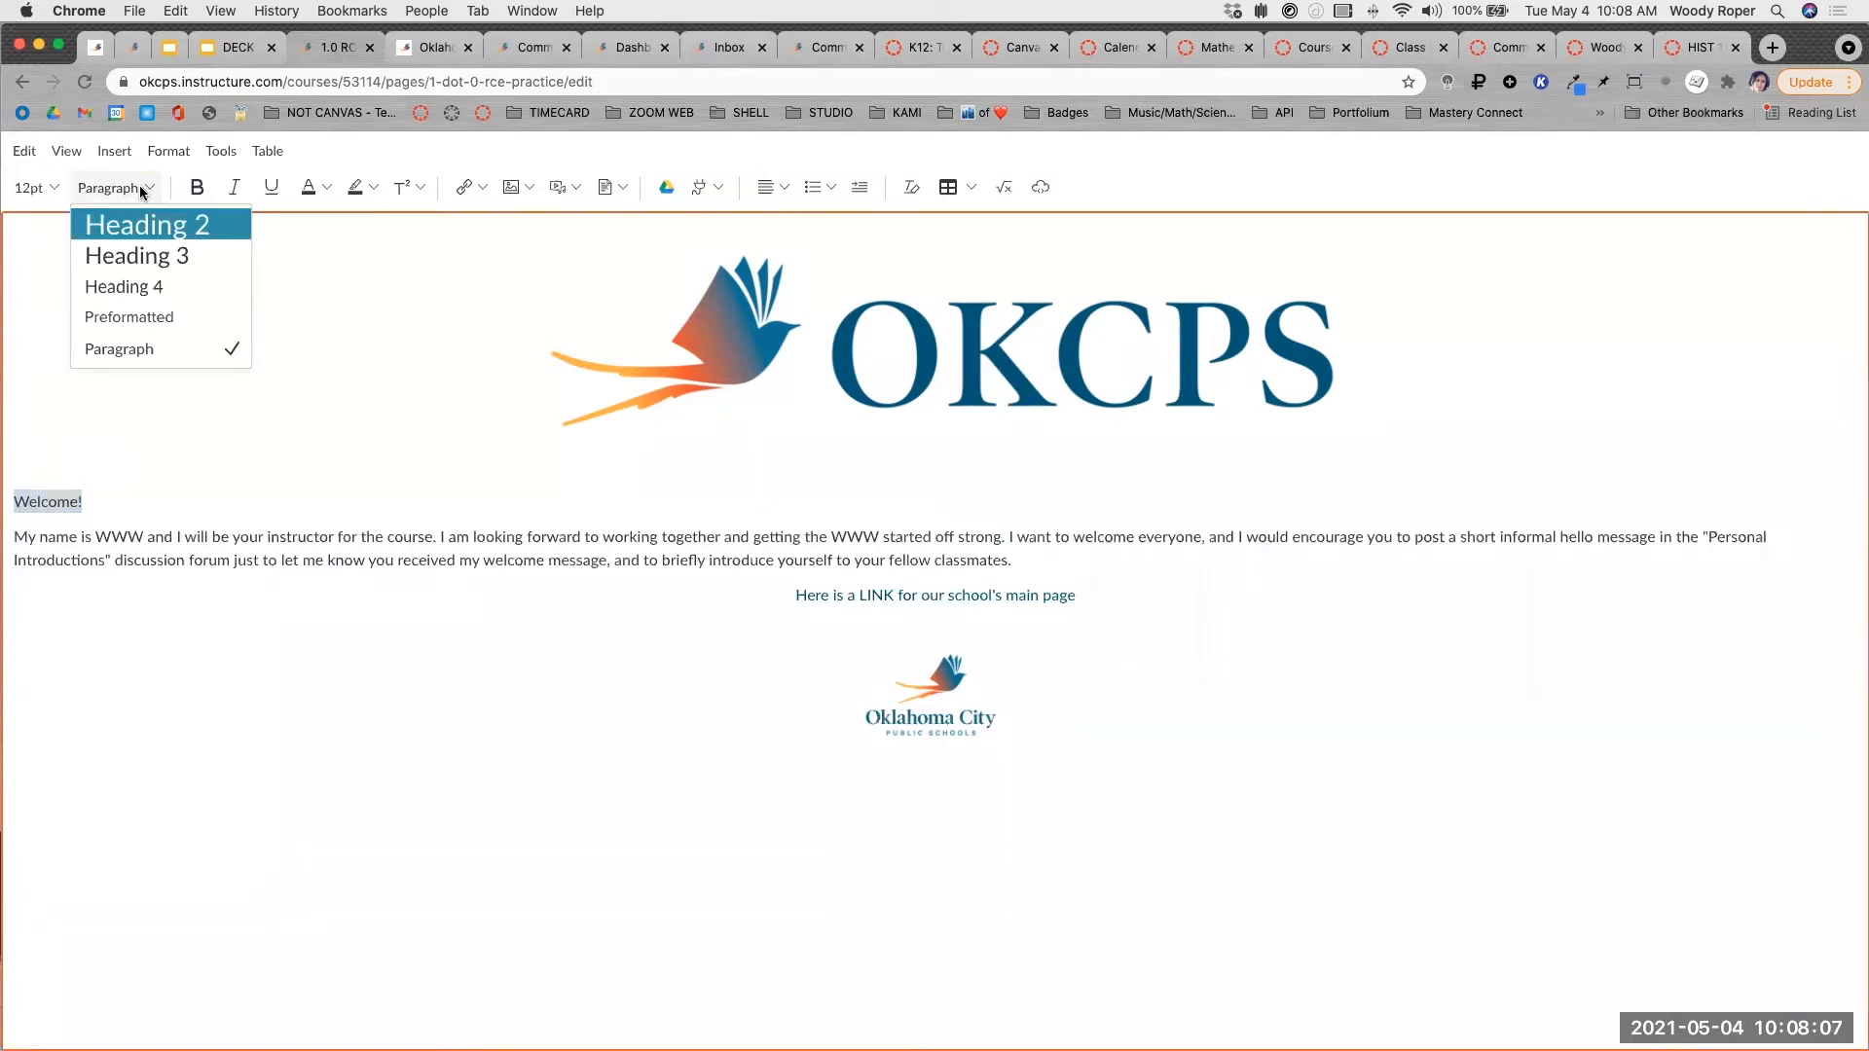
click(146, 223)
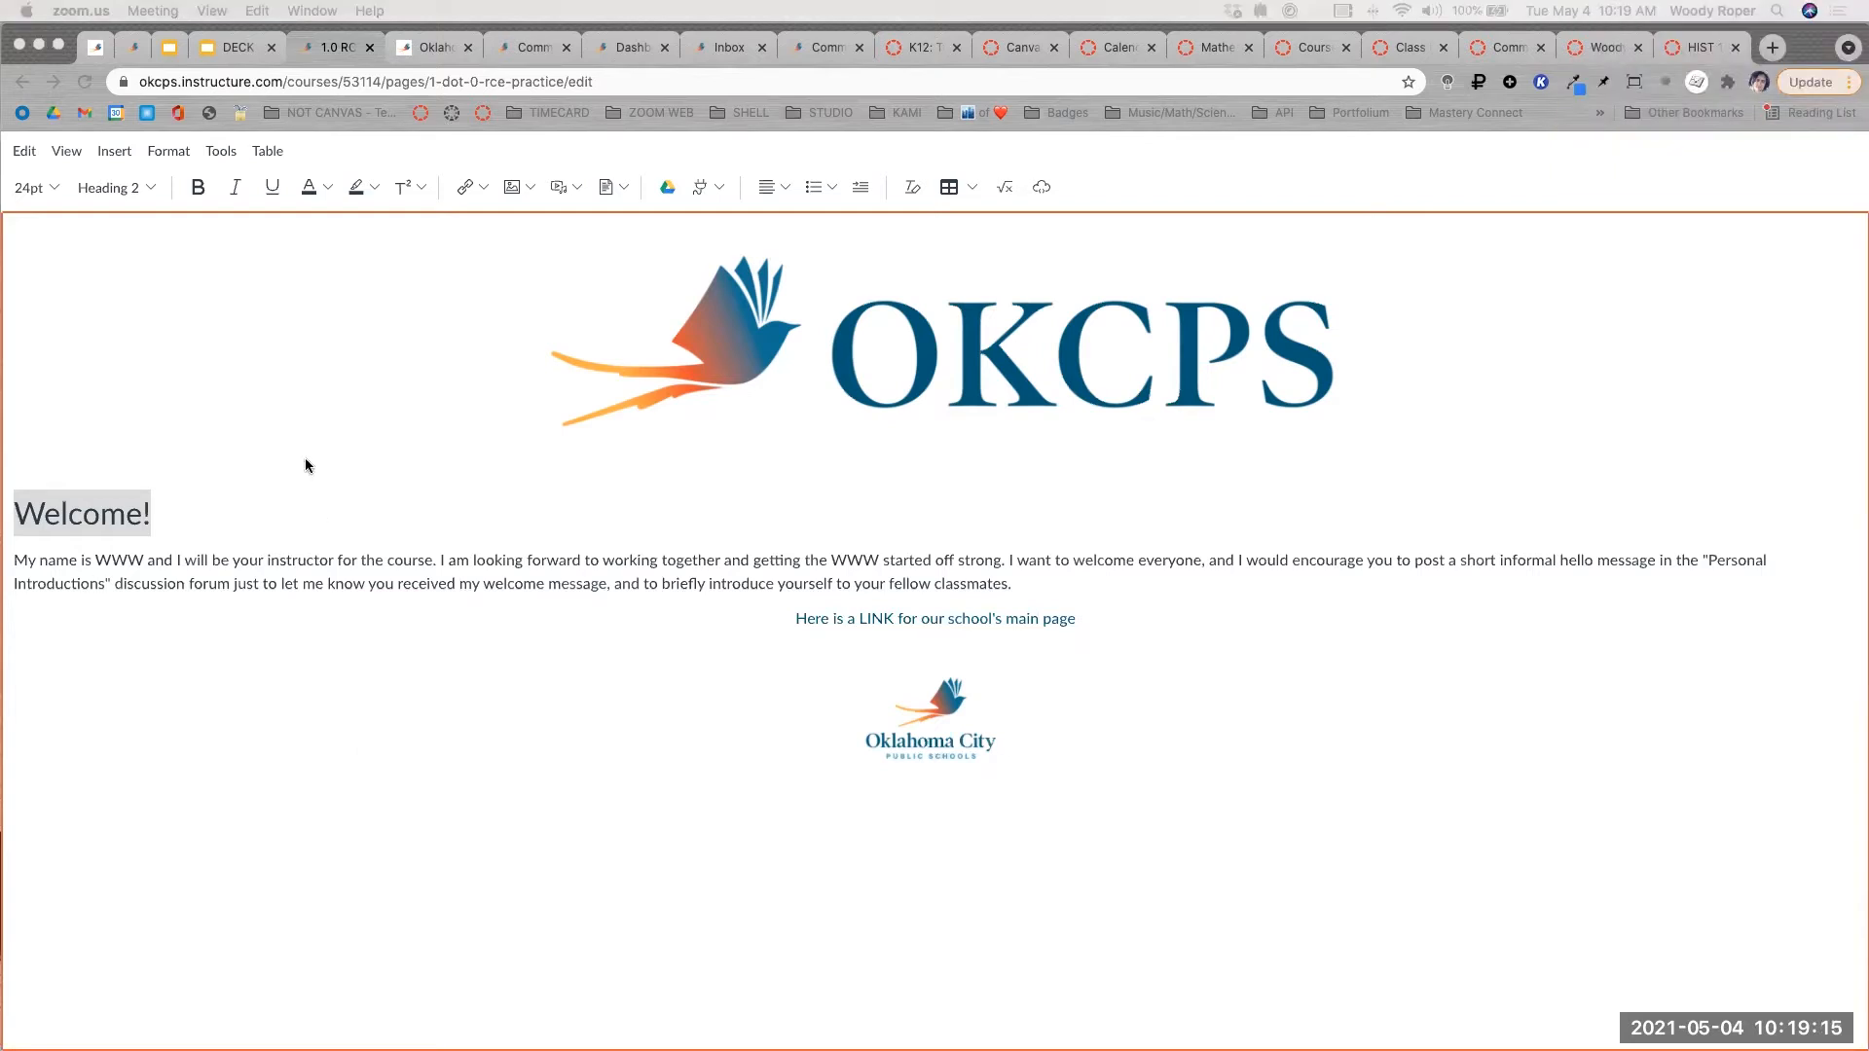
click(278, 525)
click(279, 525)
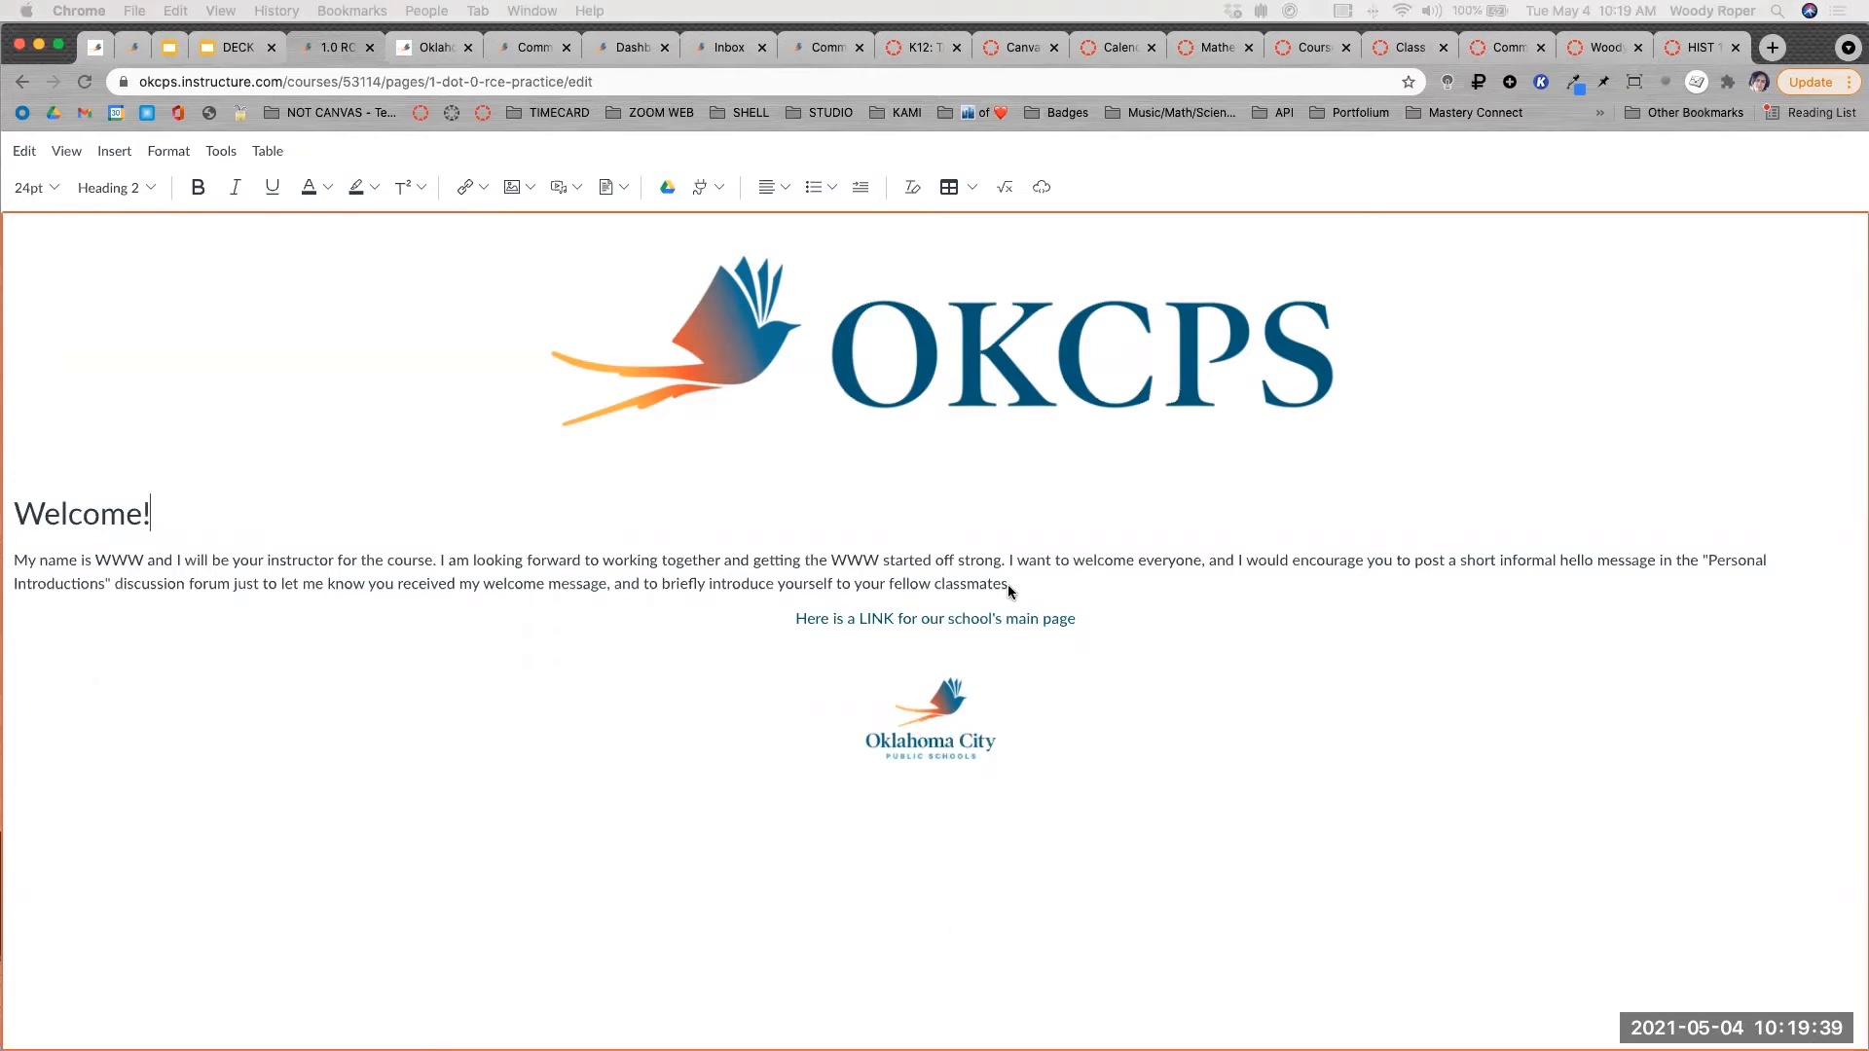
Add the "Course Intro and Objectives" title and course description below the welcome paragraph, leaving a blank line between them.
click(1082, 584)
click(1055, 583)
key(Return)
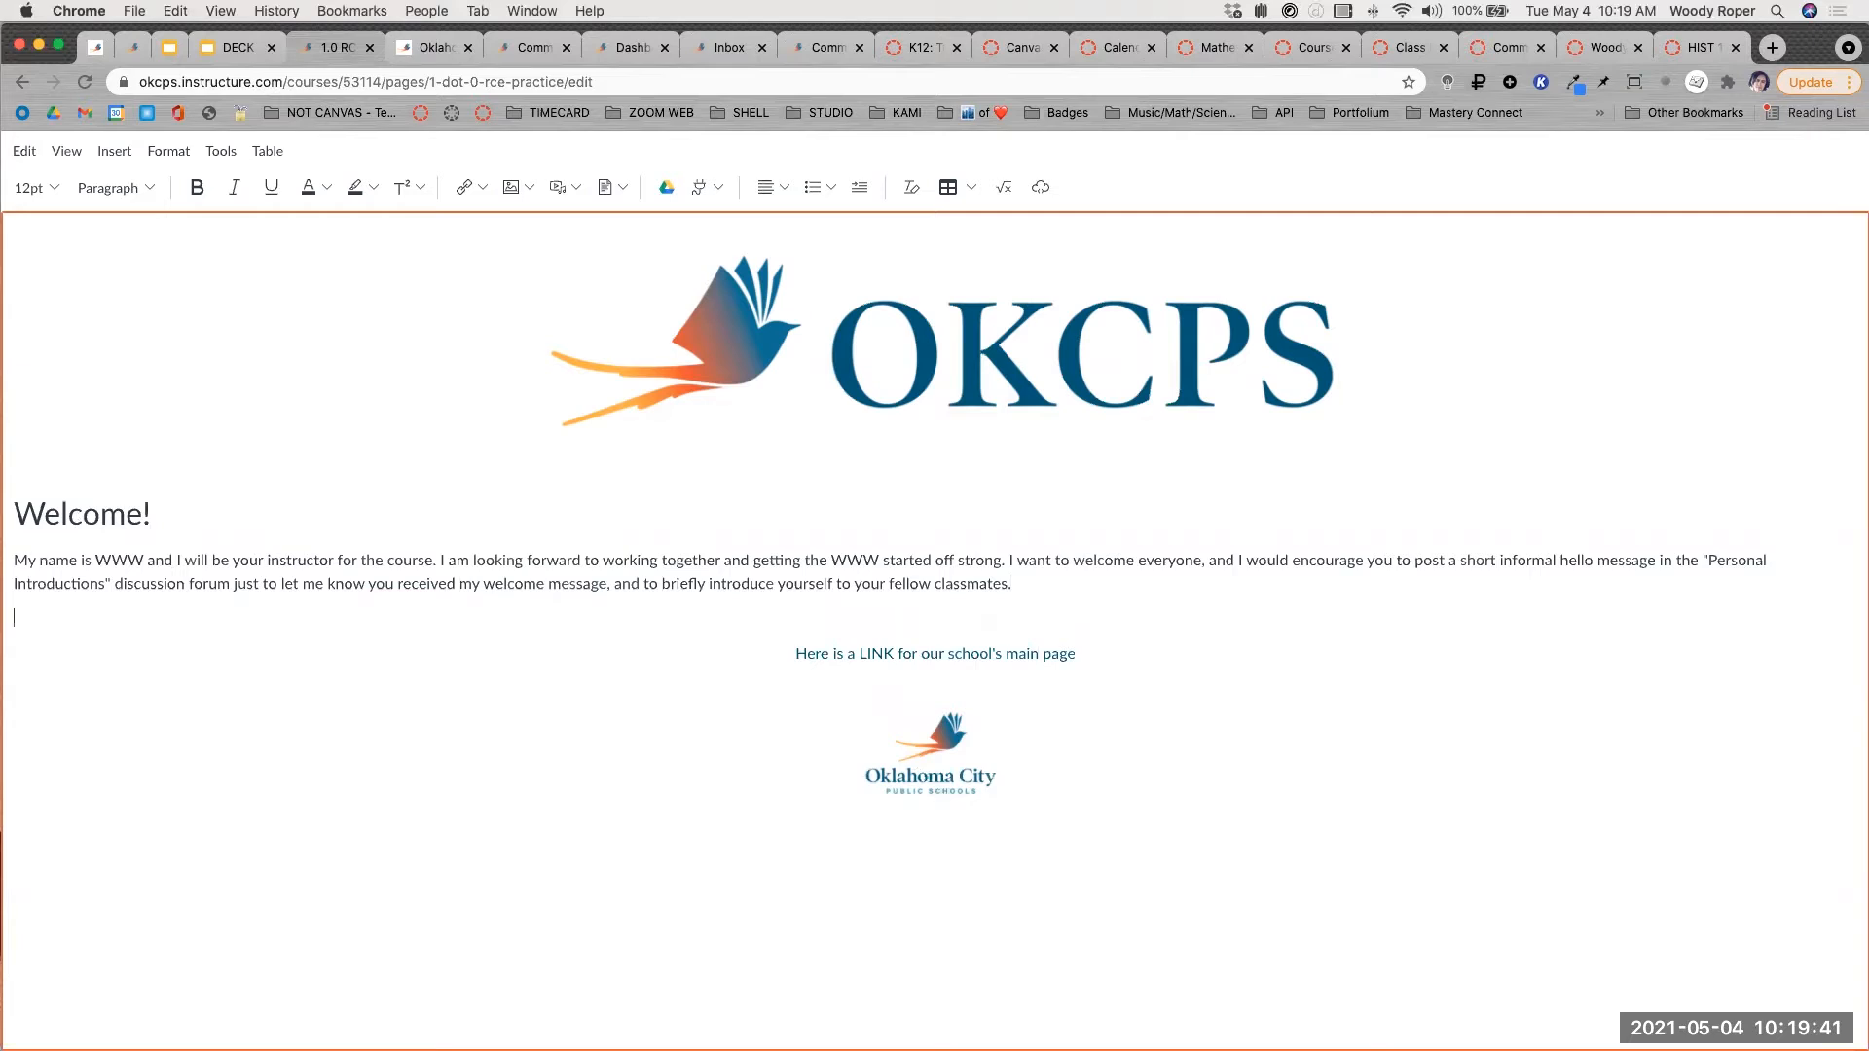
key(Return)
text(Course Intro and Objectives This course is designed for WWW undergraduates and new graduate students in WWW theory. After completing this course, students should have a strong understanding of common WWW, the physics behind WWW theory, as well as the basic concepts of WWW theory and a few slightly advanced but useful topics, such as WWW.)
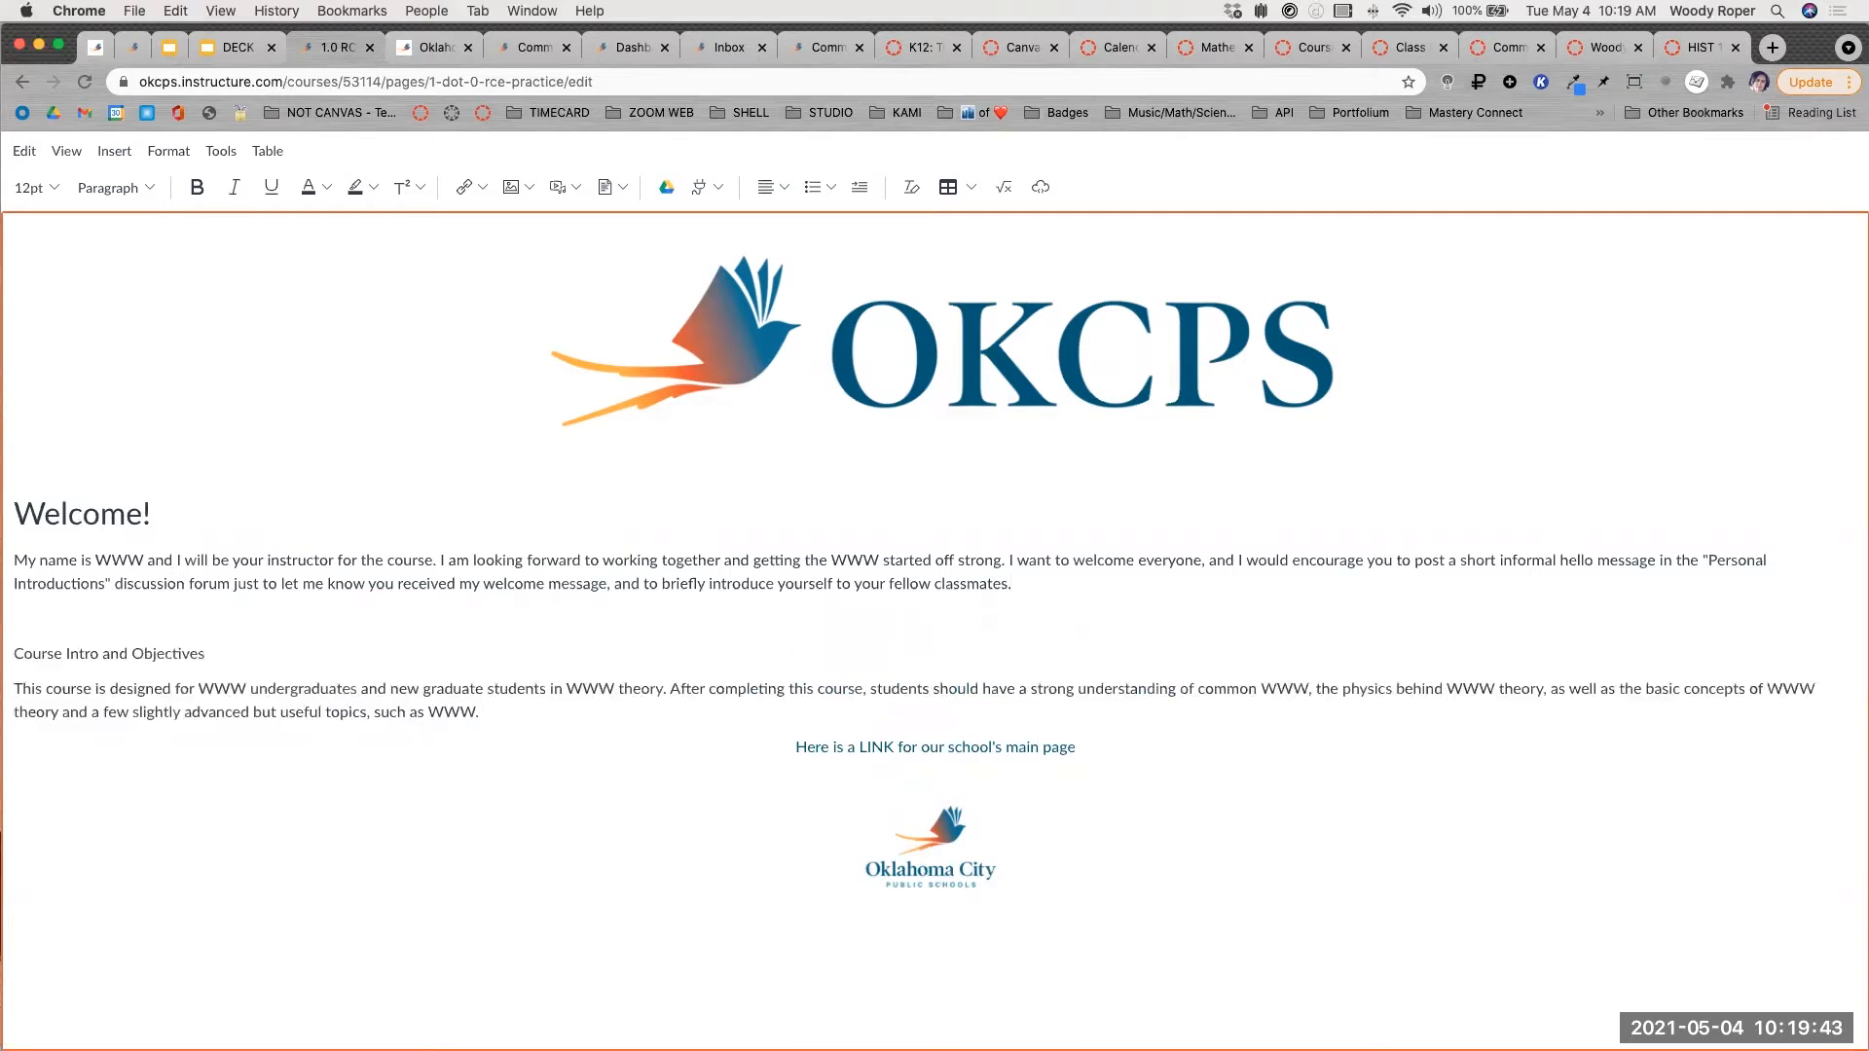
Format the "Course Intro and Objectives" line as Heading 2.
scroll(84, 626, up, 5)
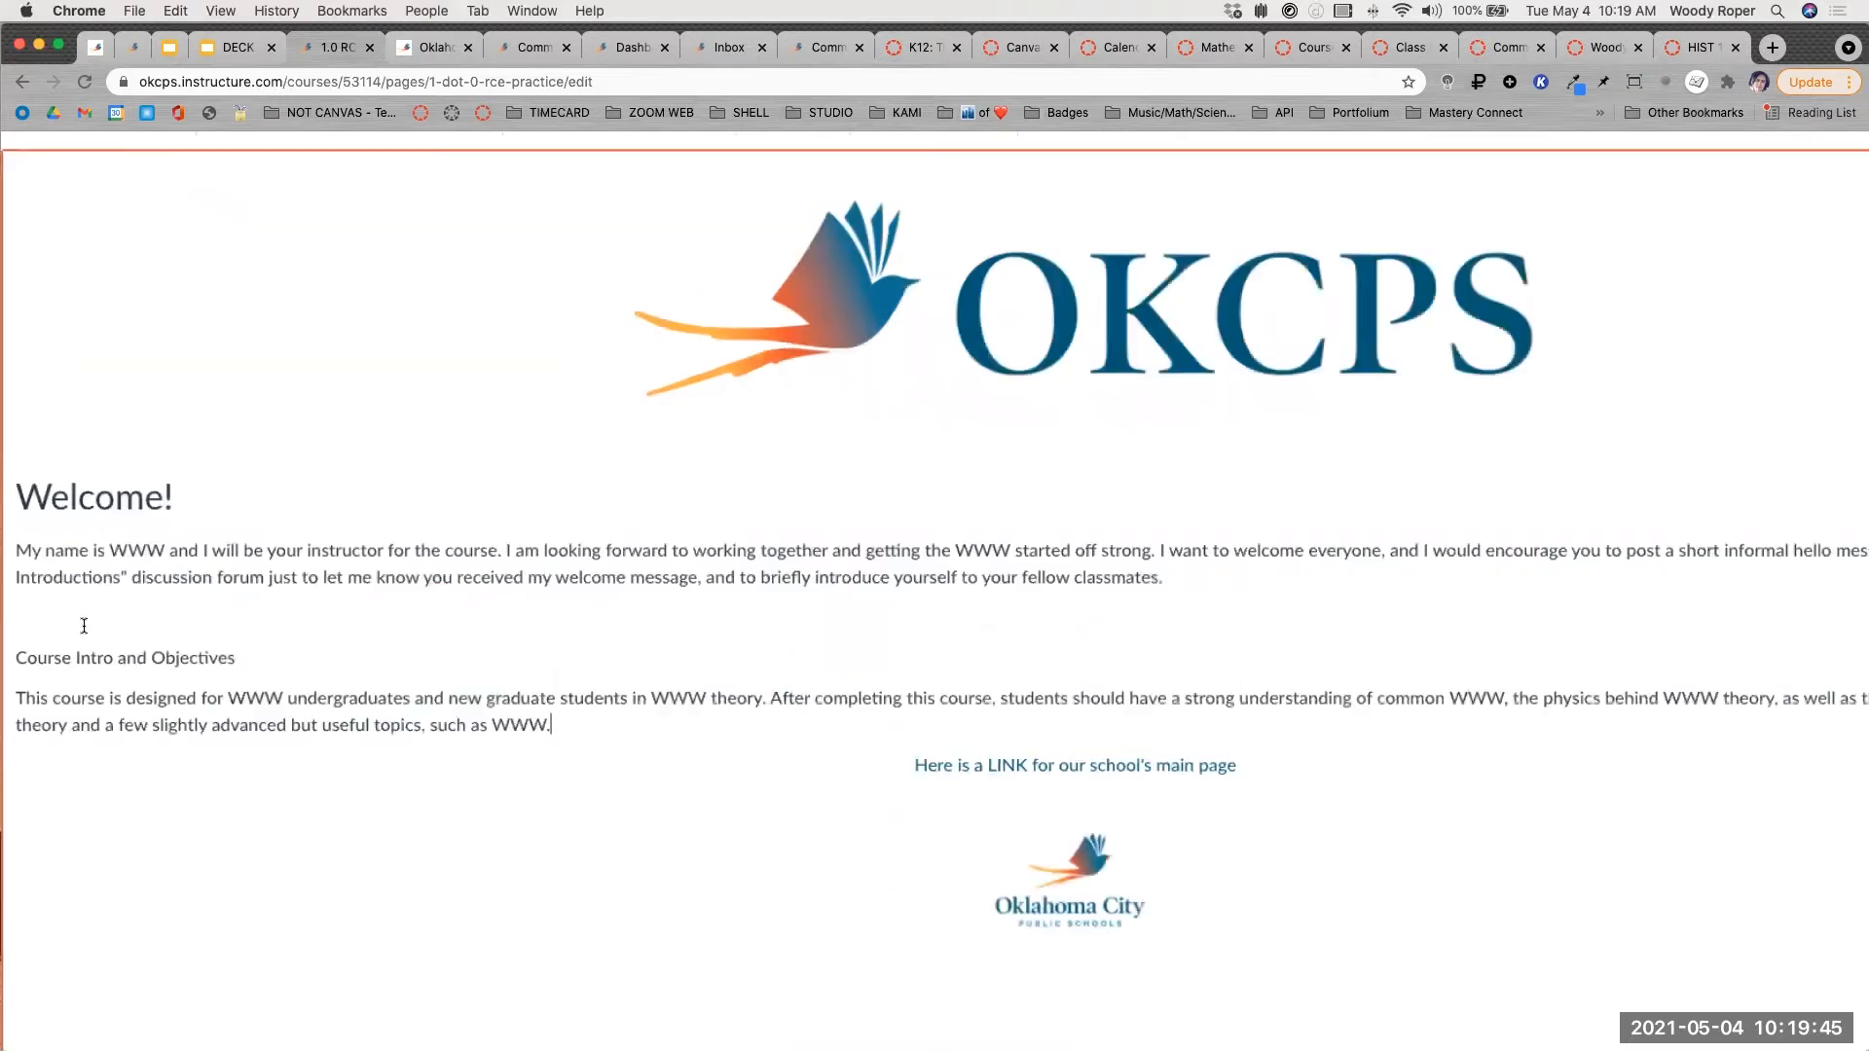
scroll(135, 765, down, 6)
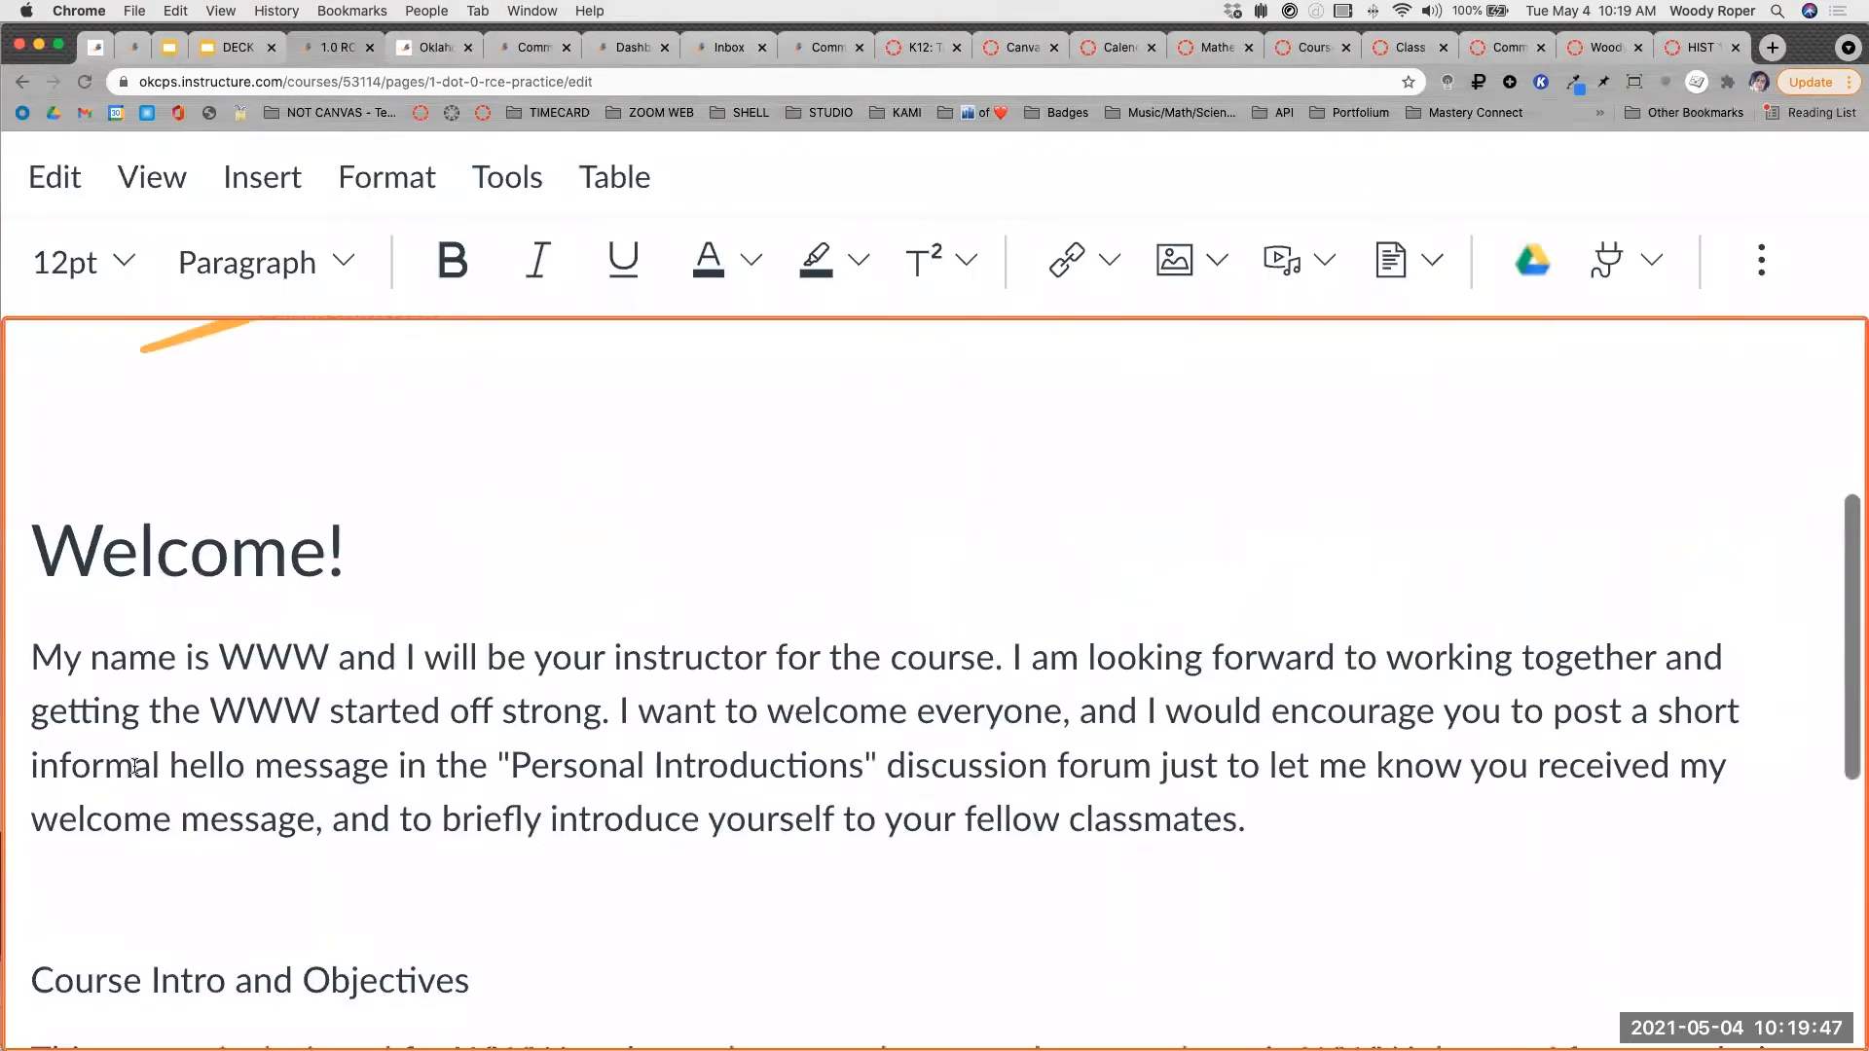
click(31, 757)
drag(30, 756, 468, 761)
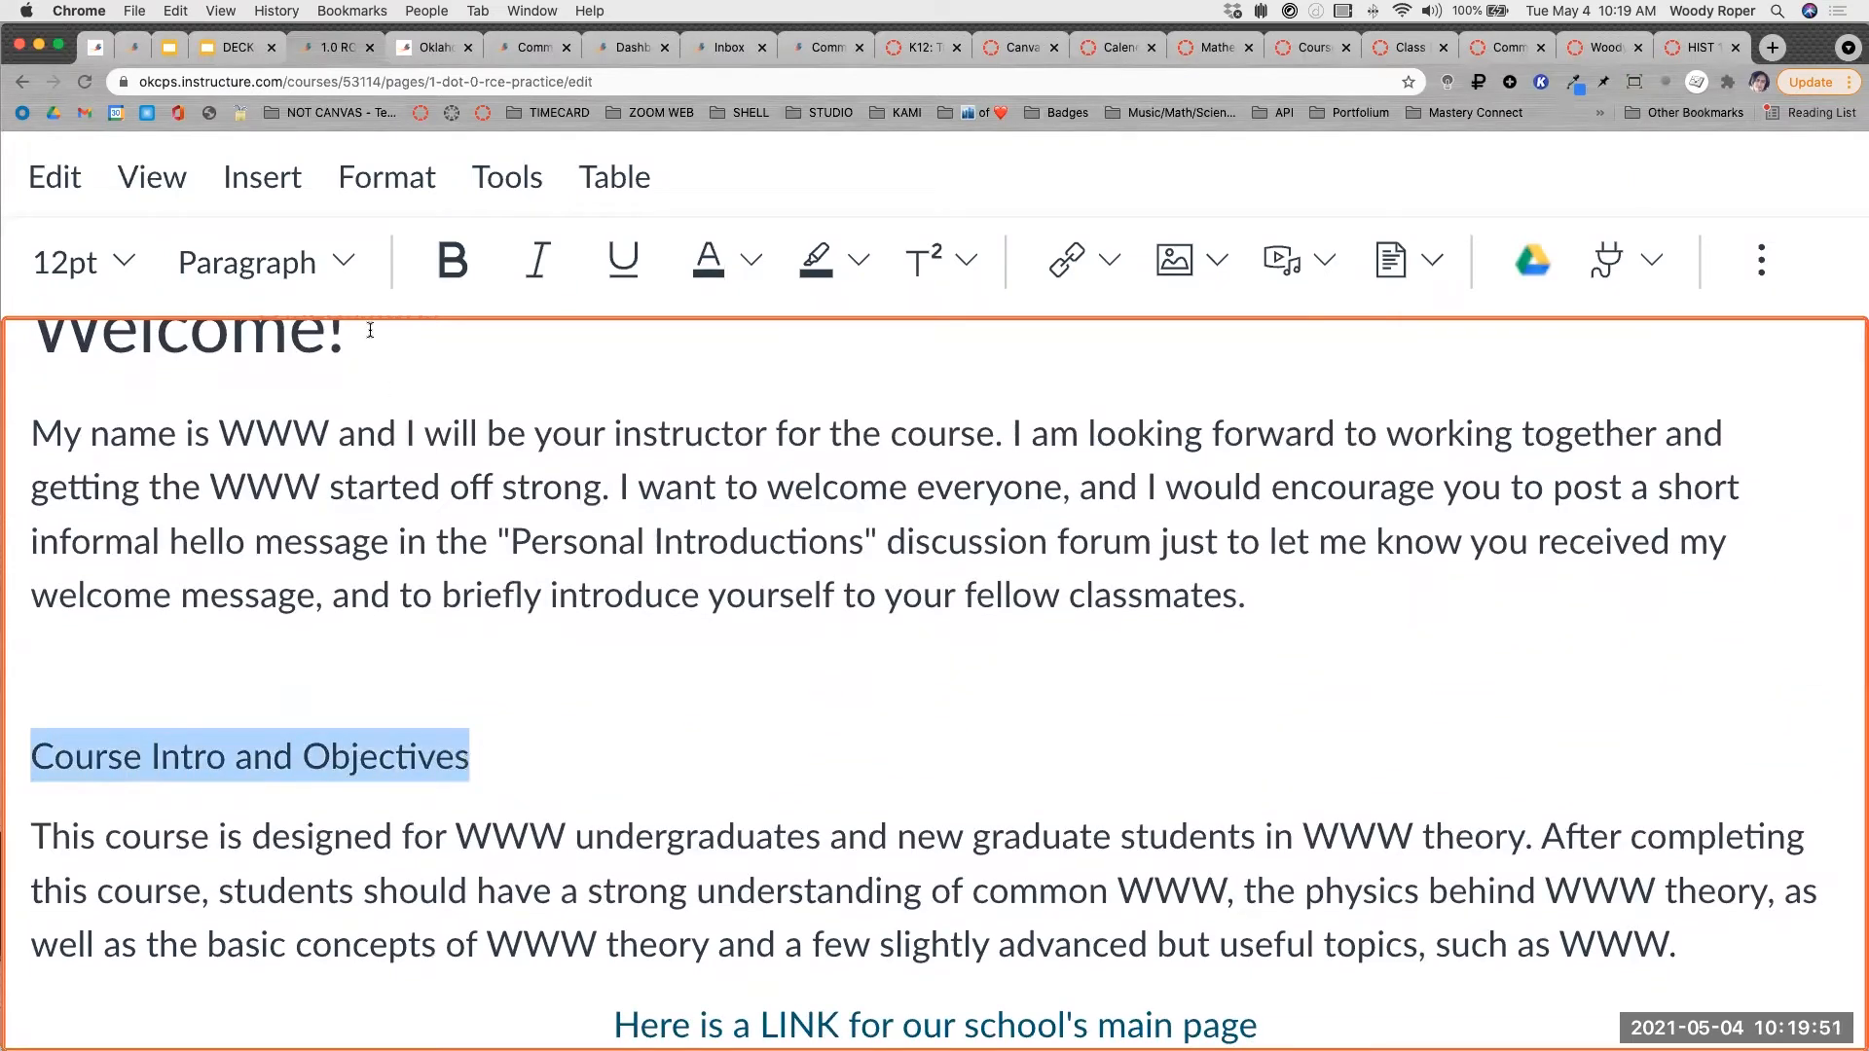
click(343, 261)
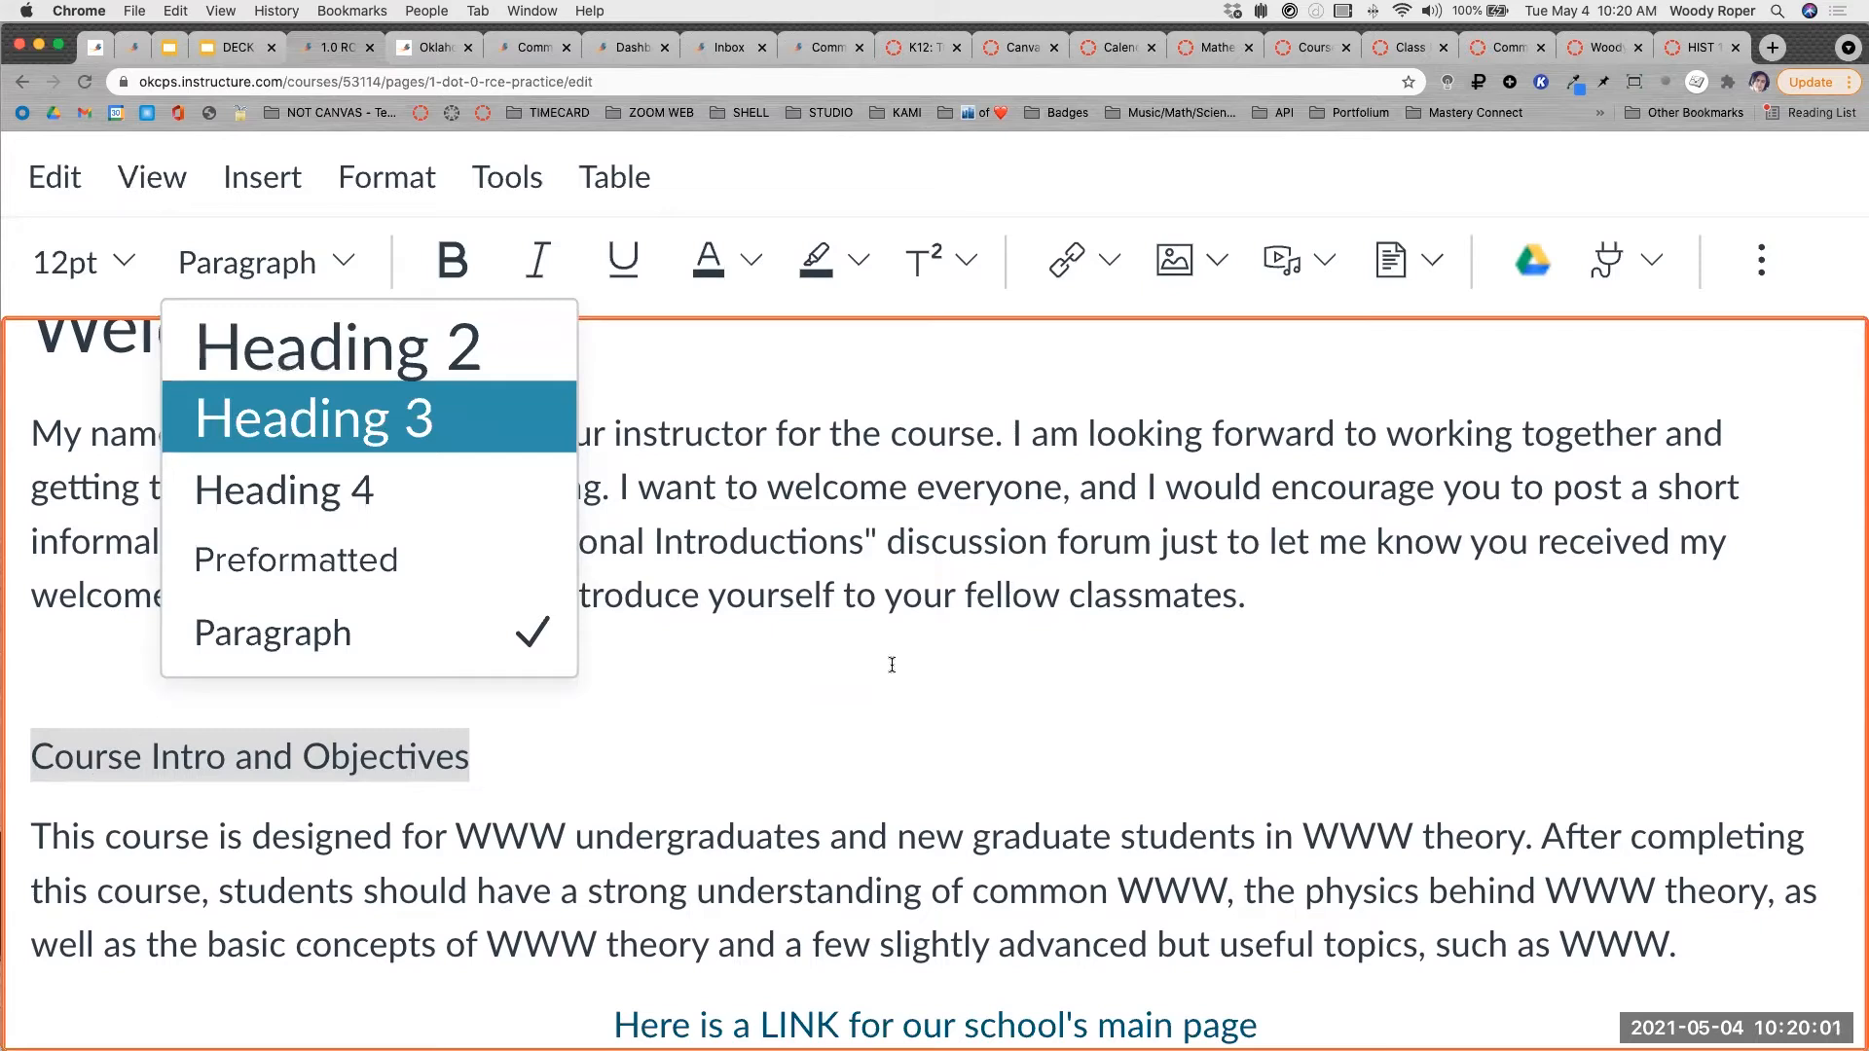
click(255, 350)
scroll(854, 613, down, 5)
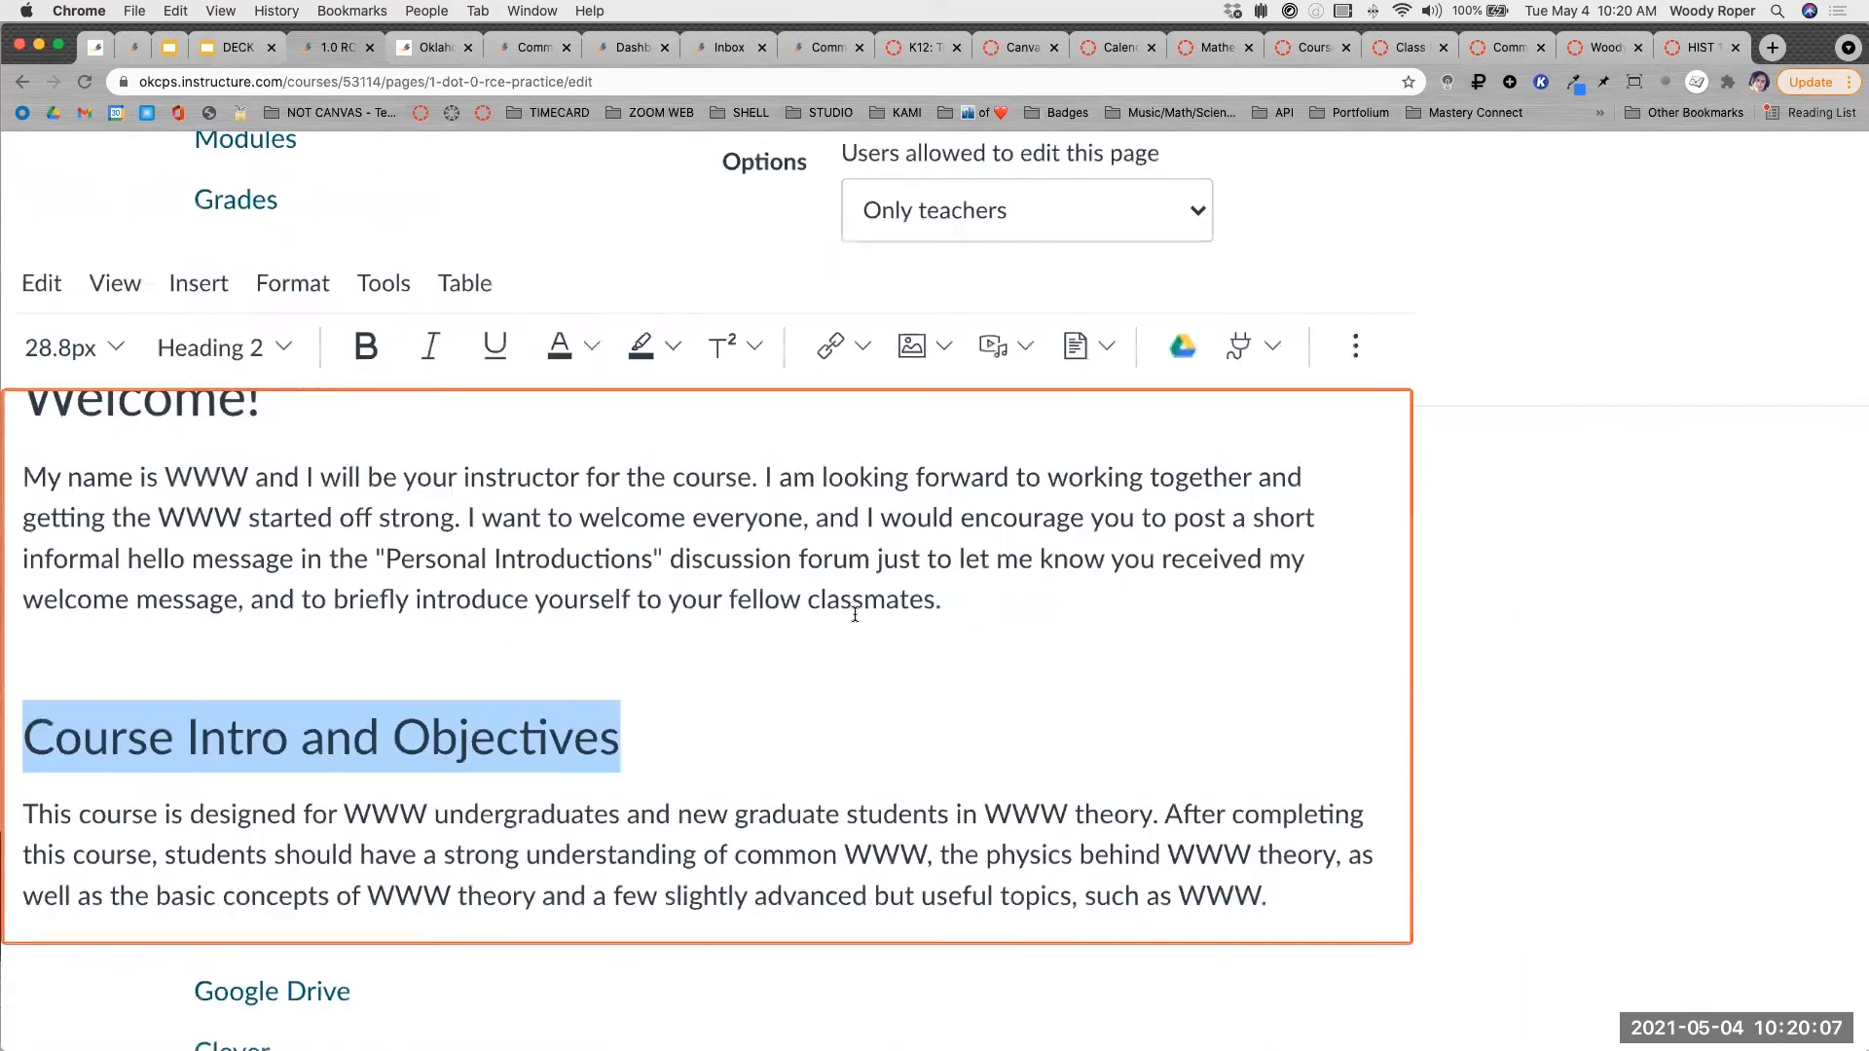
Insert a horizontal line on the blank line between the welcome paragraph and the "Course Intro and Objectives" heading.
click(222, 545)
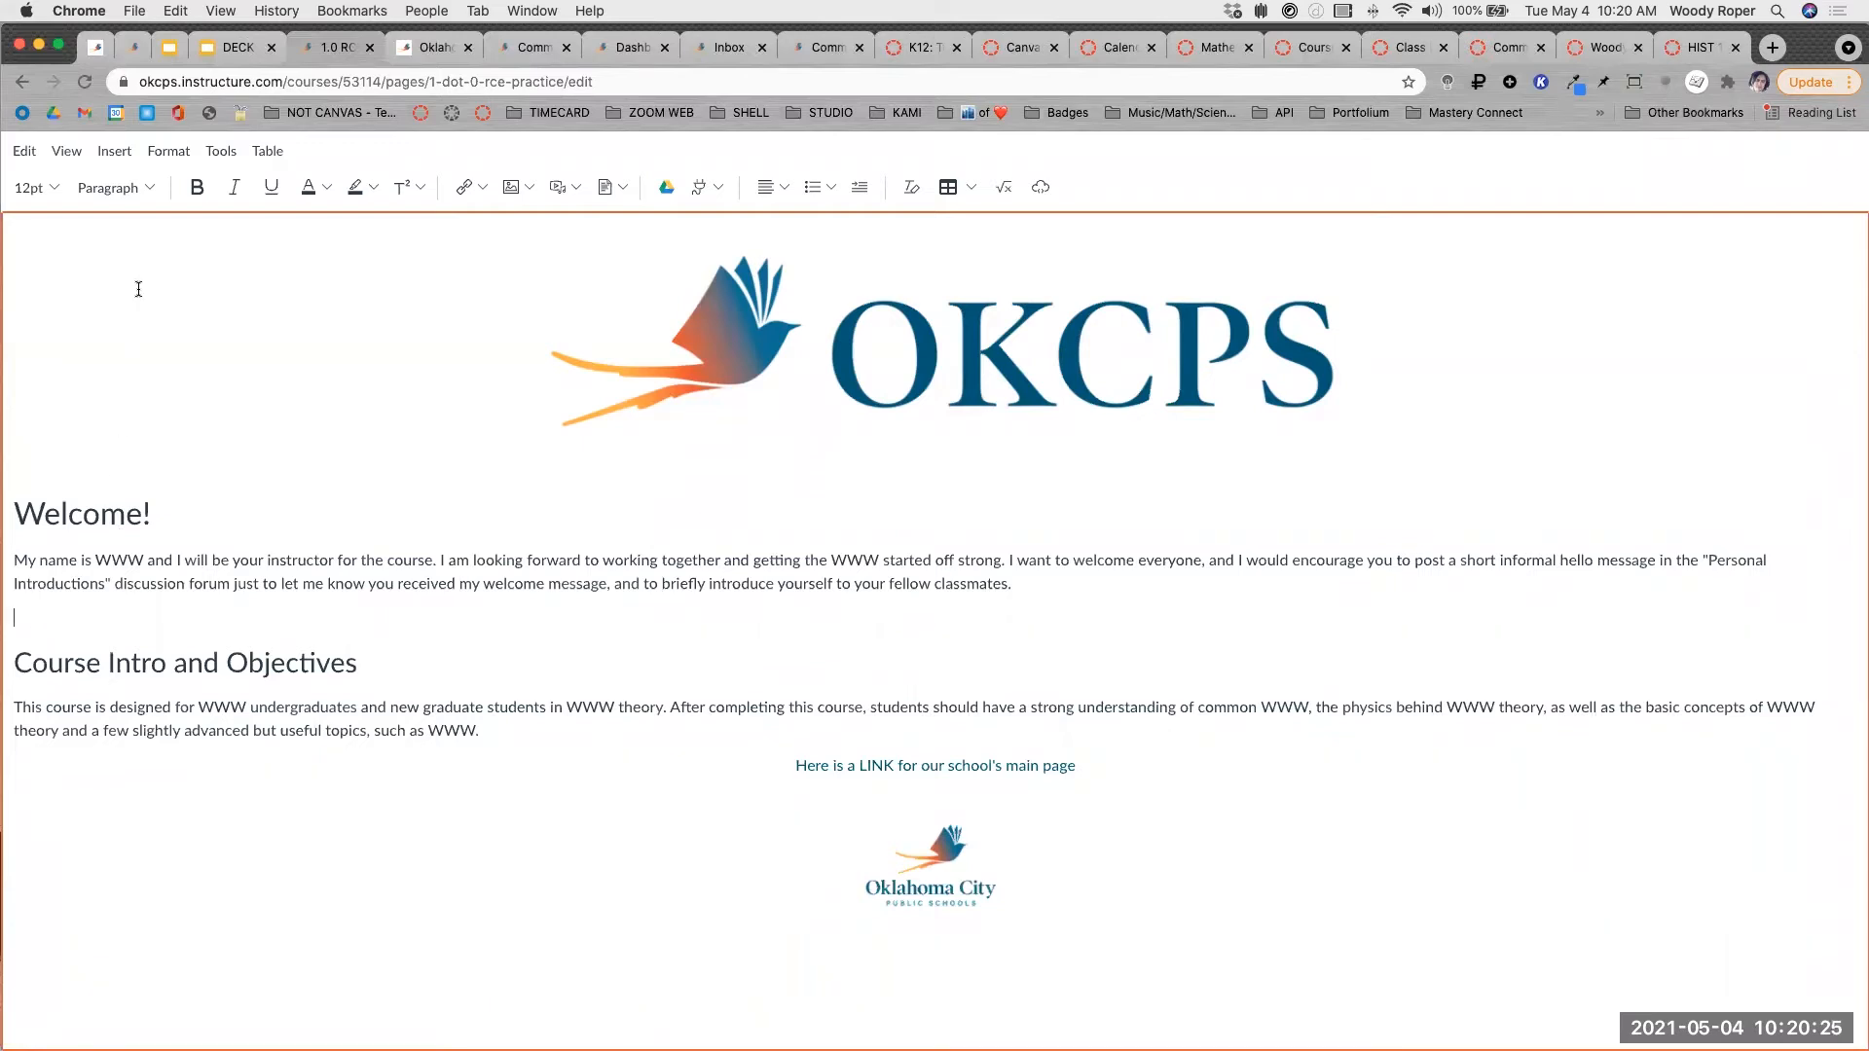
click(125, 155)
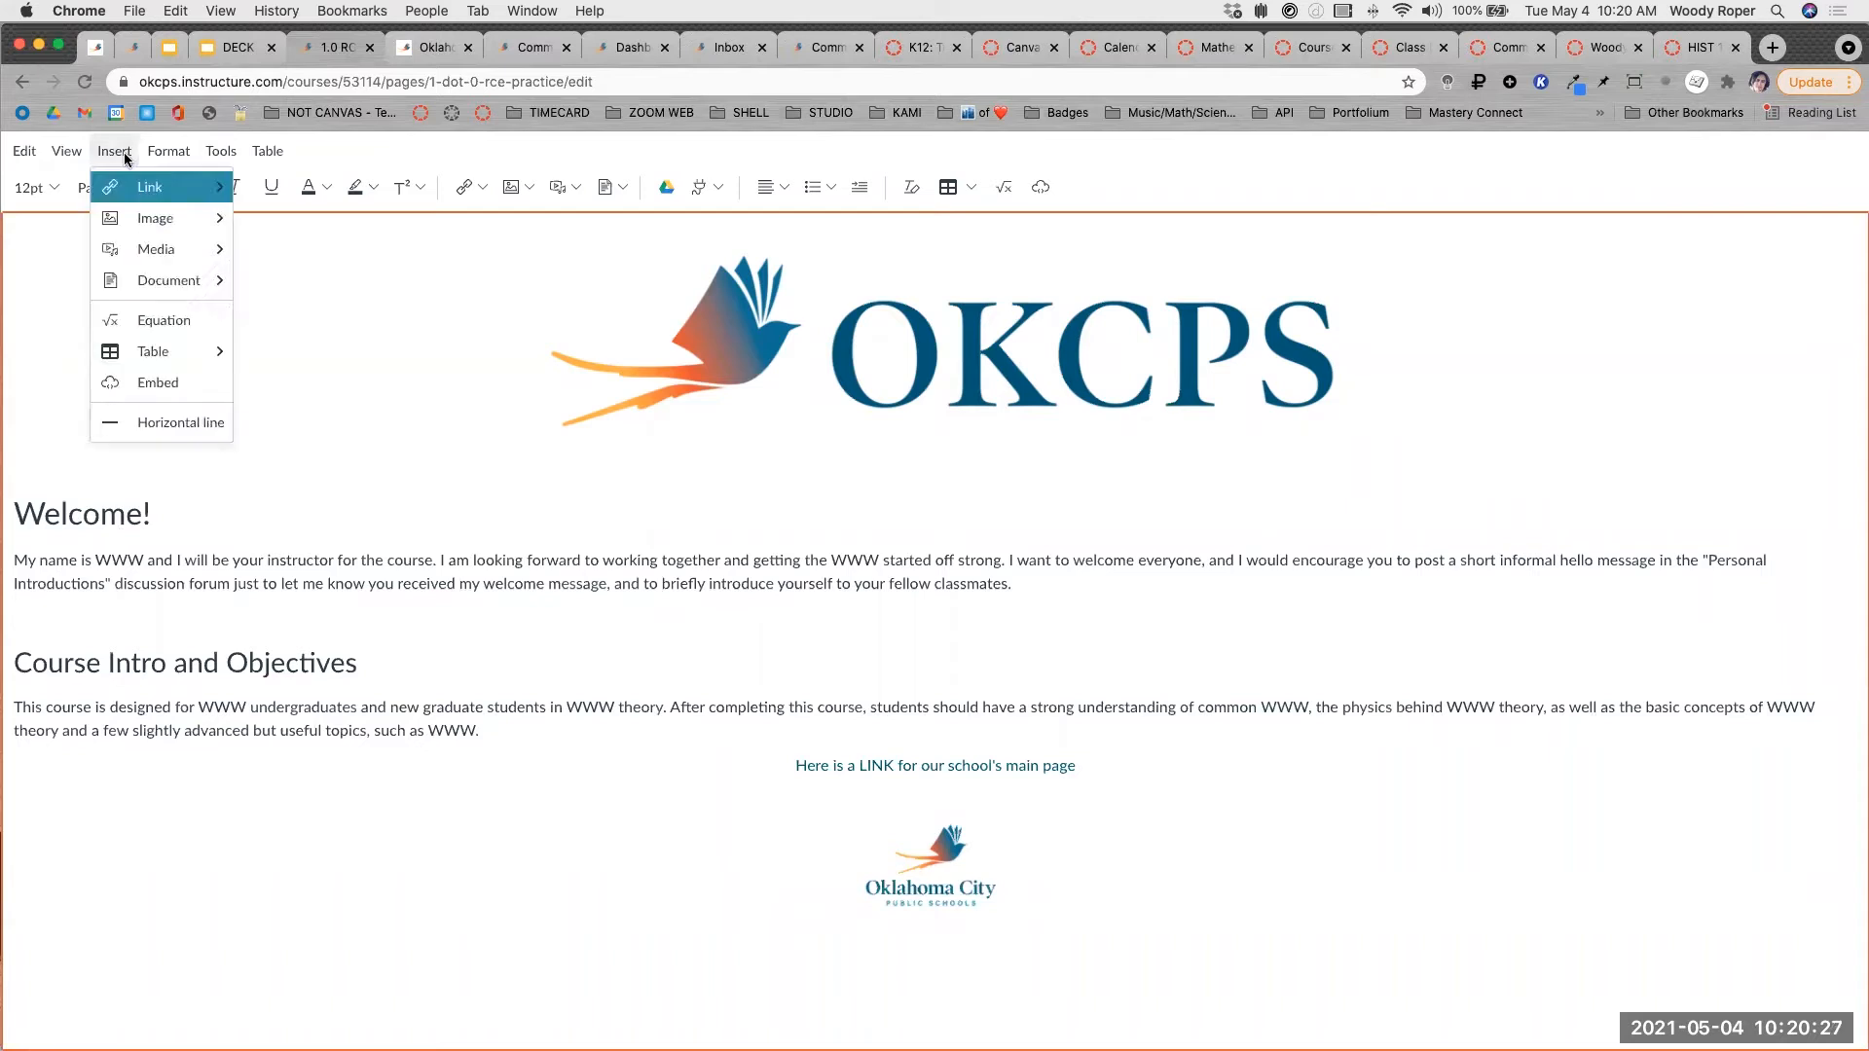
click(155, 424)
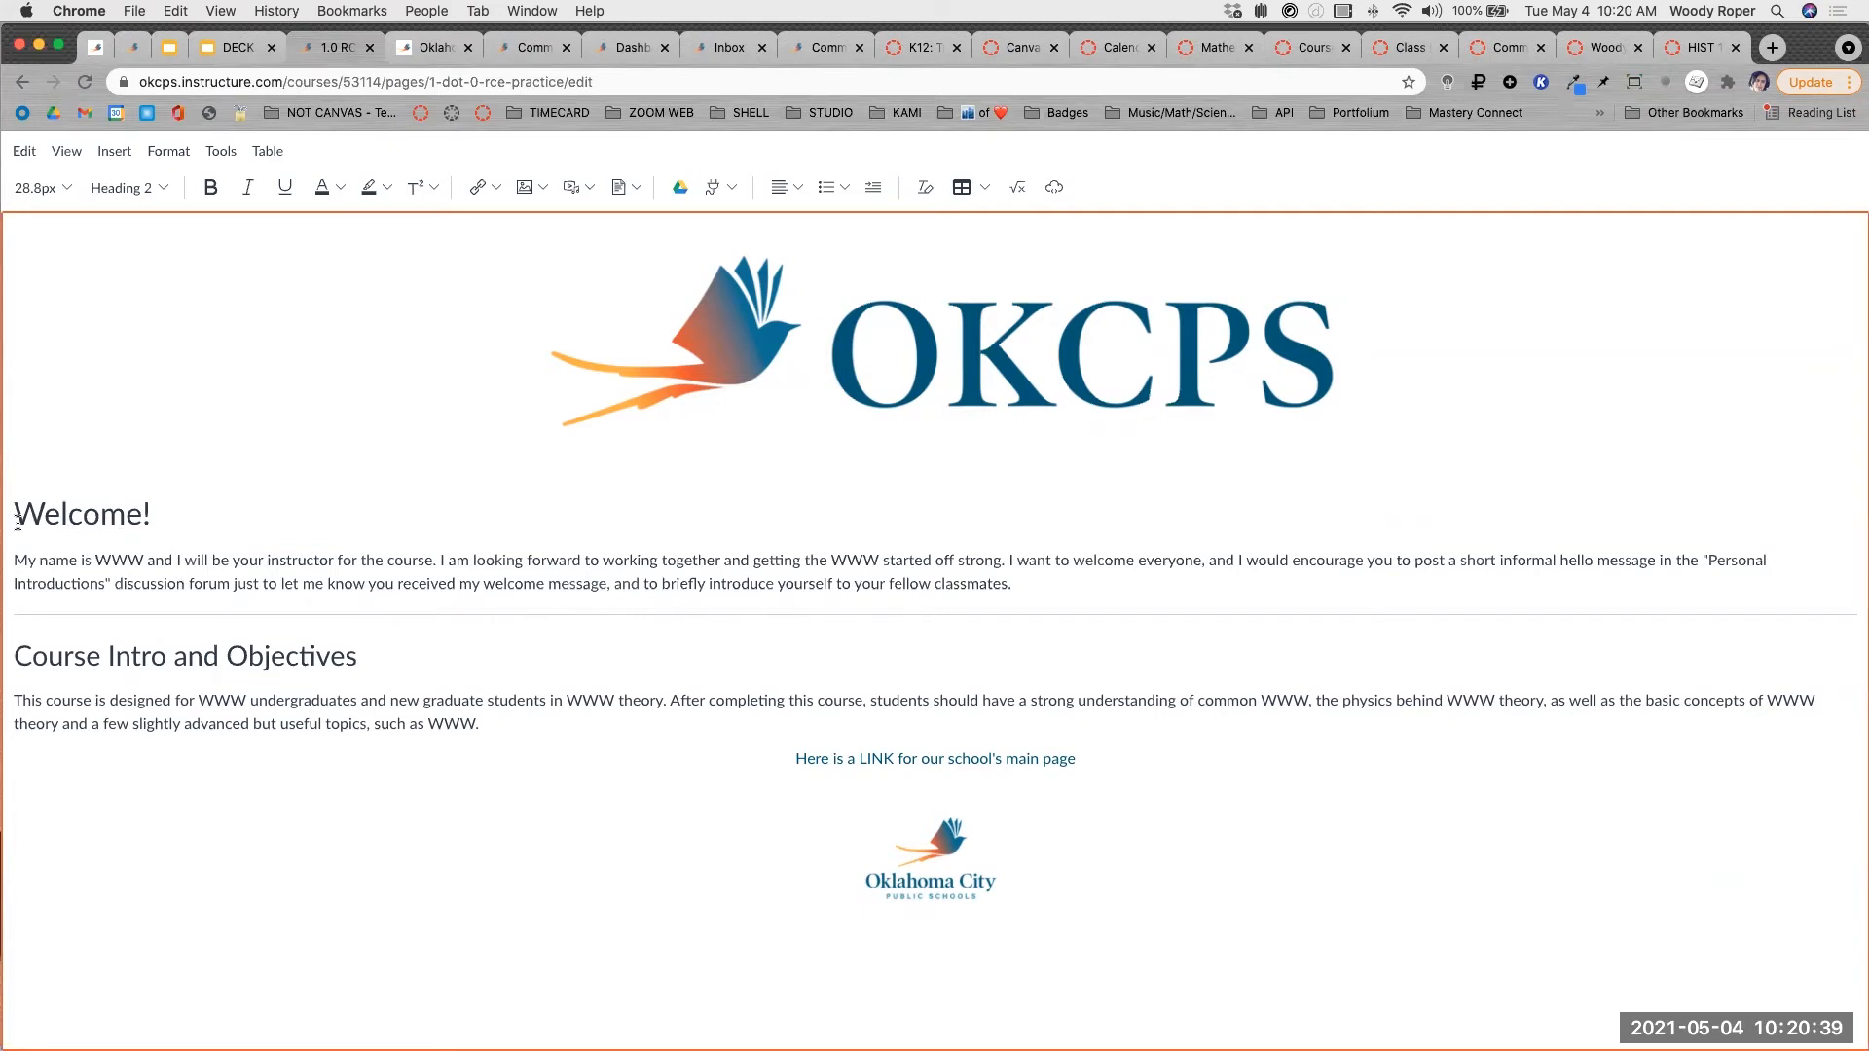
Examine the headings, the paragraphs and the dividing line between the two sections up close.
key(super+equal)
key(super+equal)
key(super+equal)
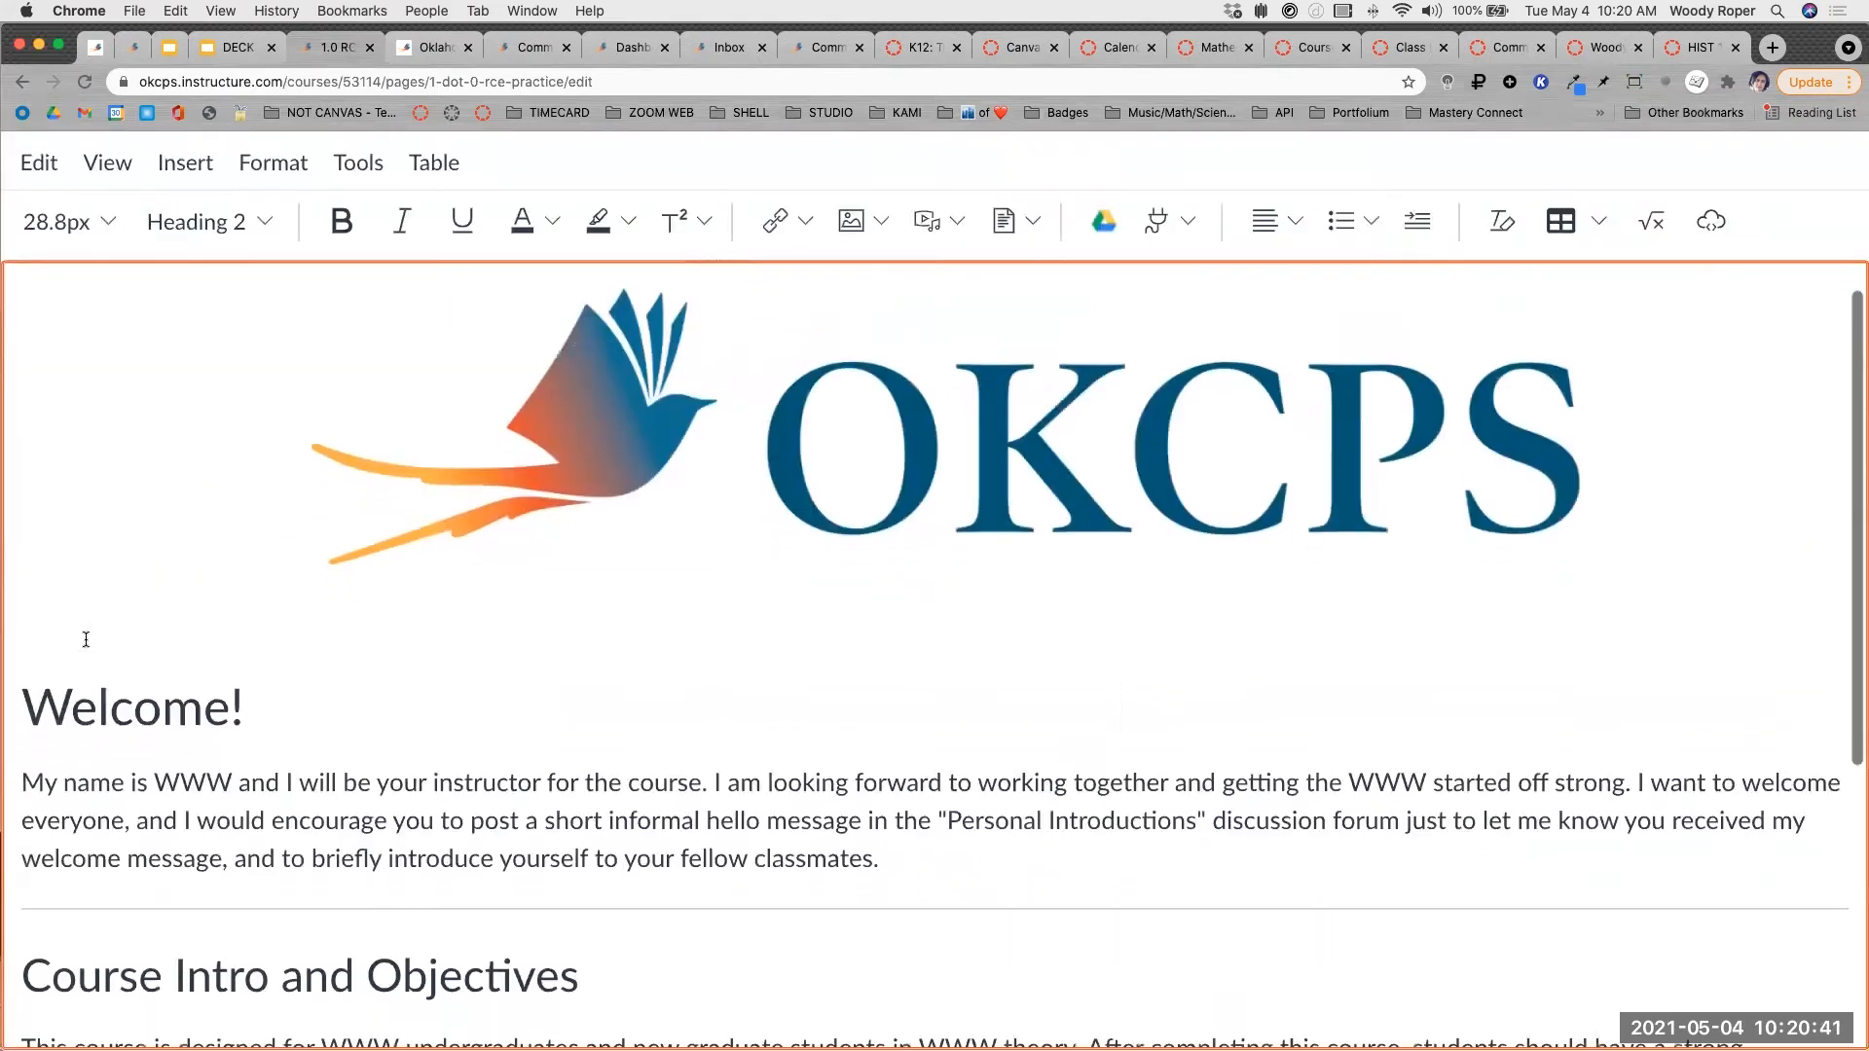
scroll(85, 639, down, 3)
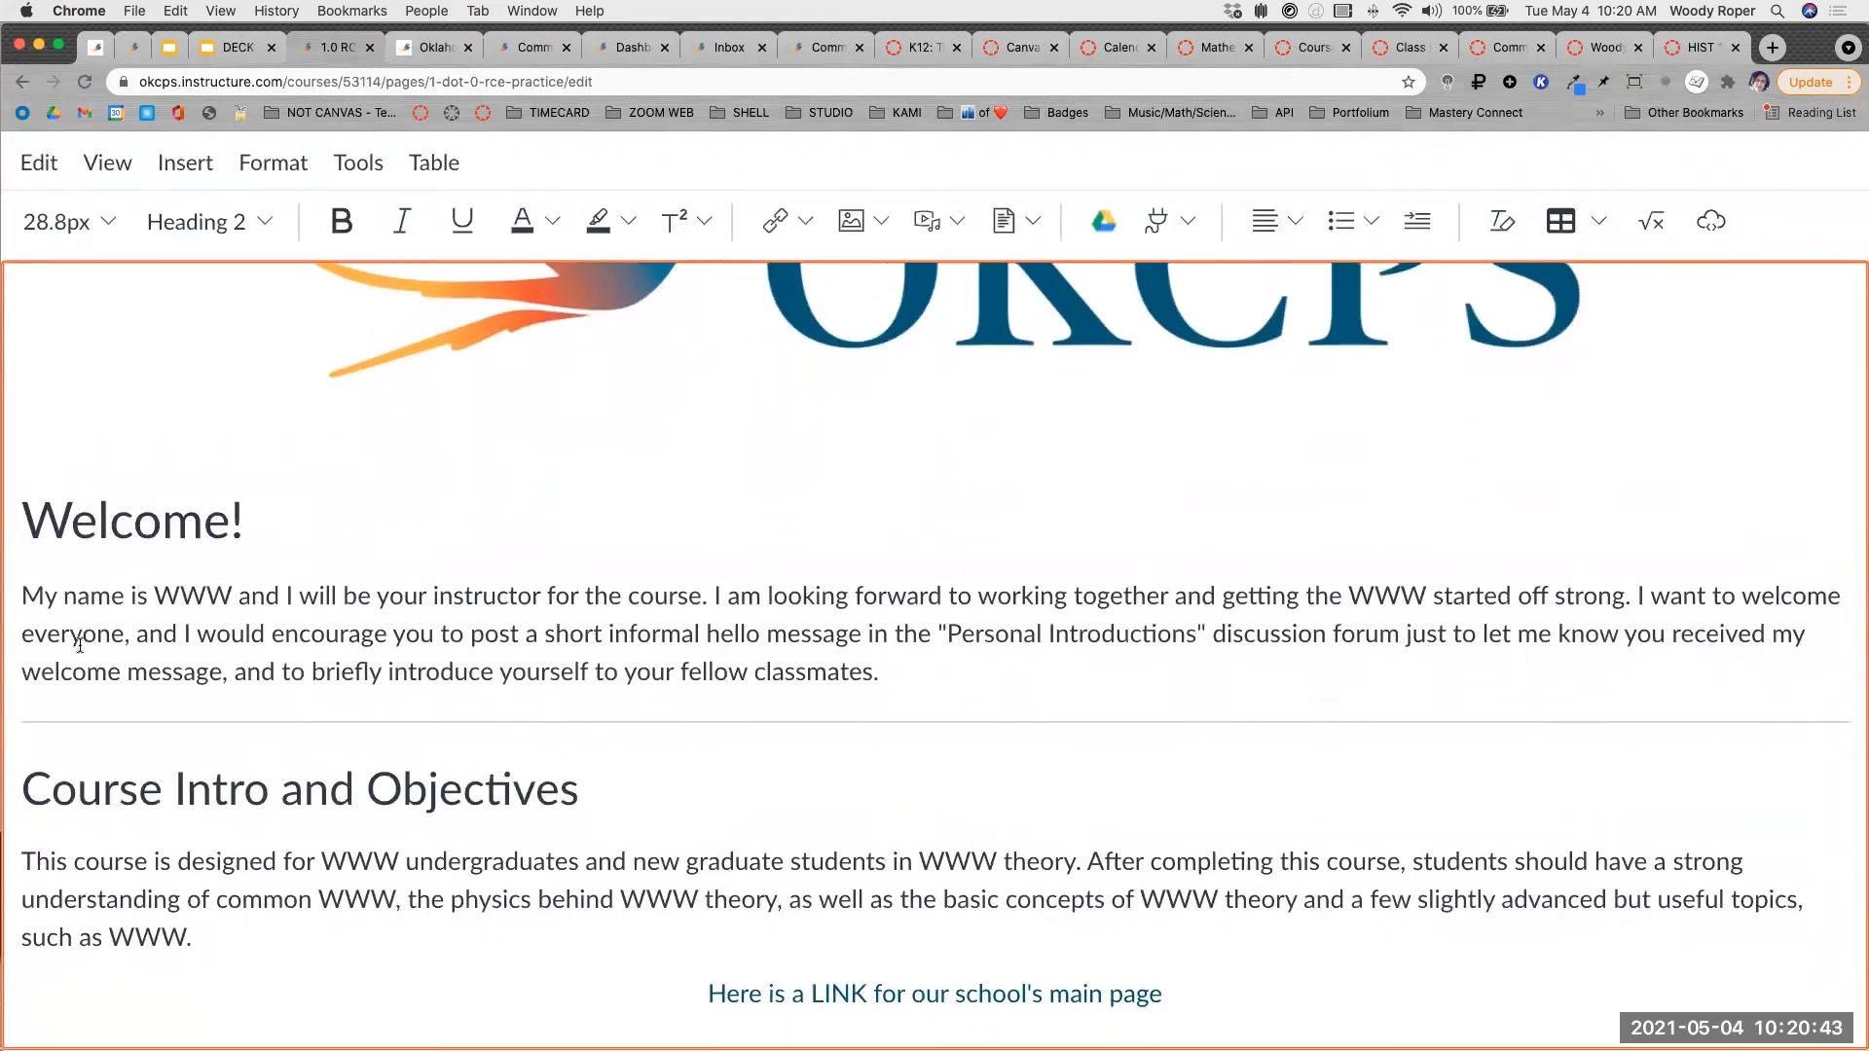
scroll(80, 645, down, 2)
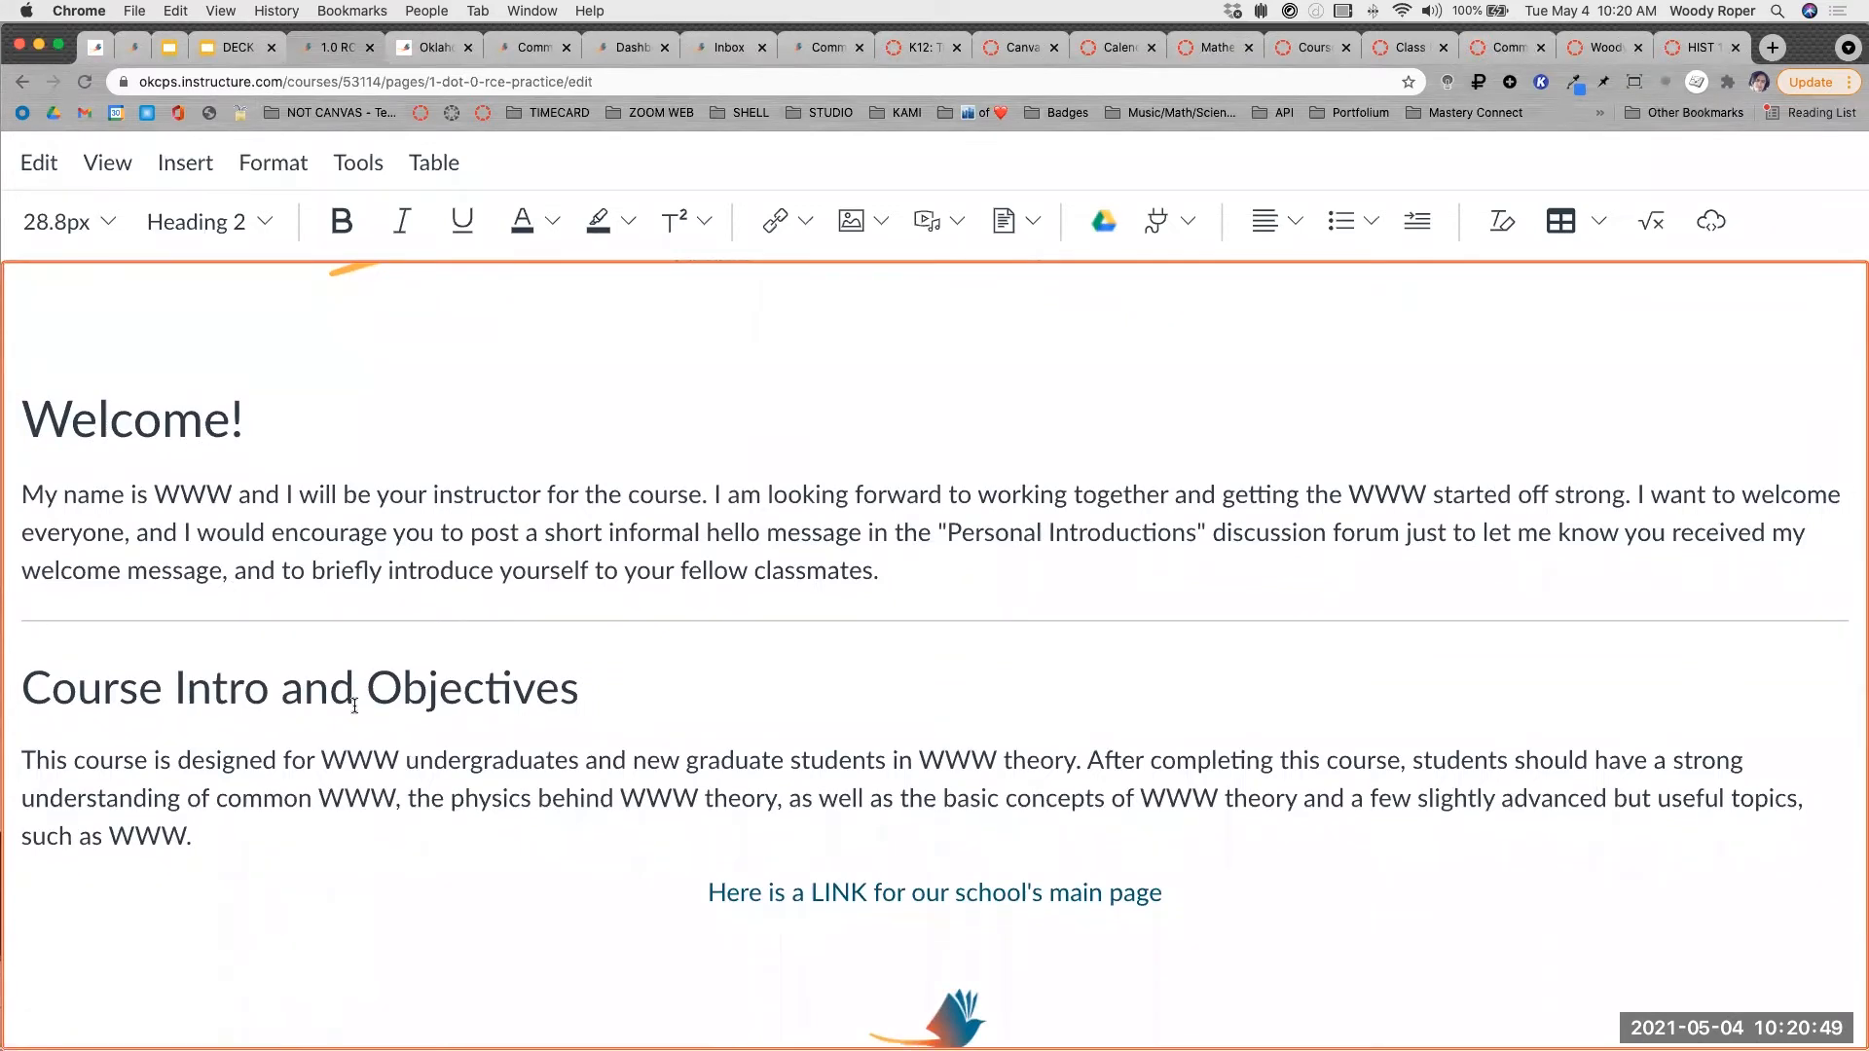
key(super+minus)
key(super+minus)
key(super+minus)
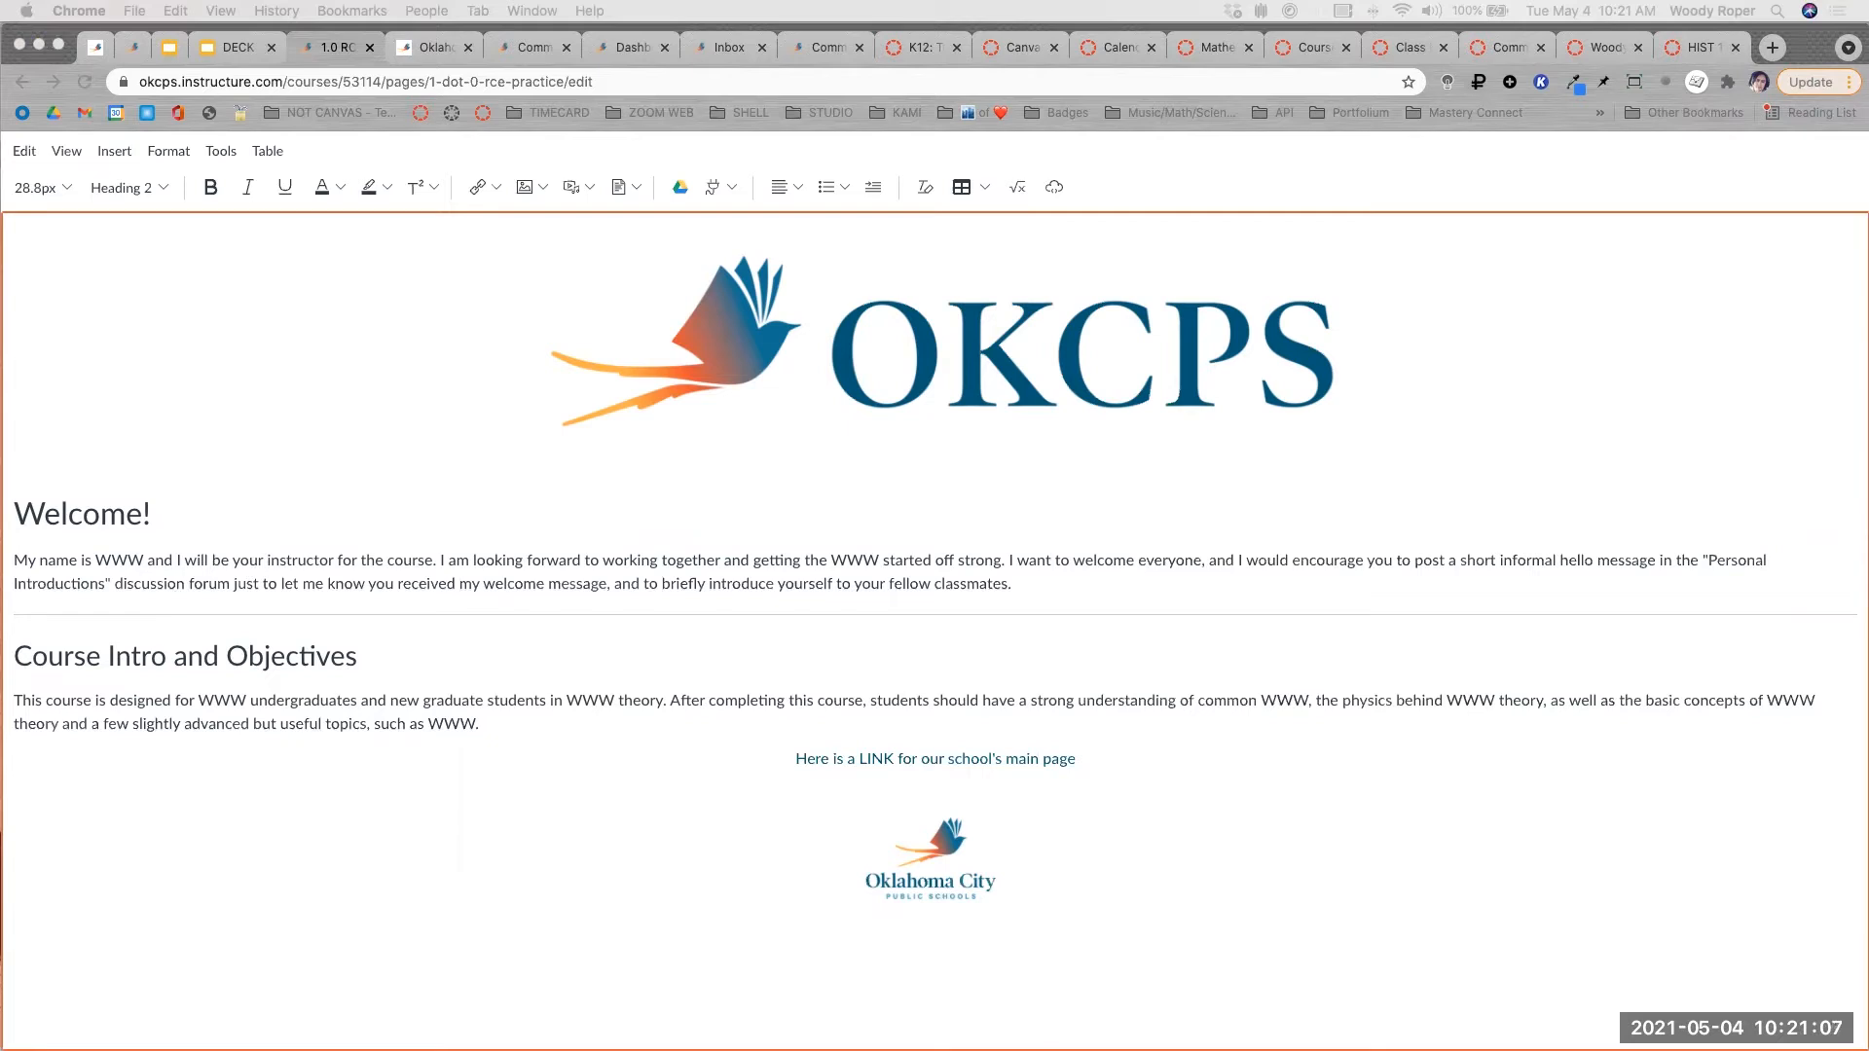
Add "In this course you will learn to:" and the seven learning objectives below the course description, completing the missing initial "I".
click(543, 724)
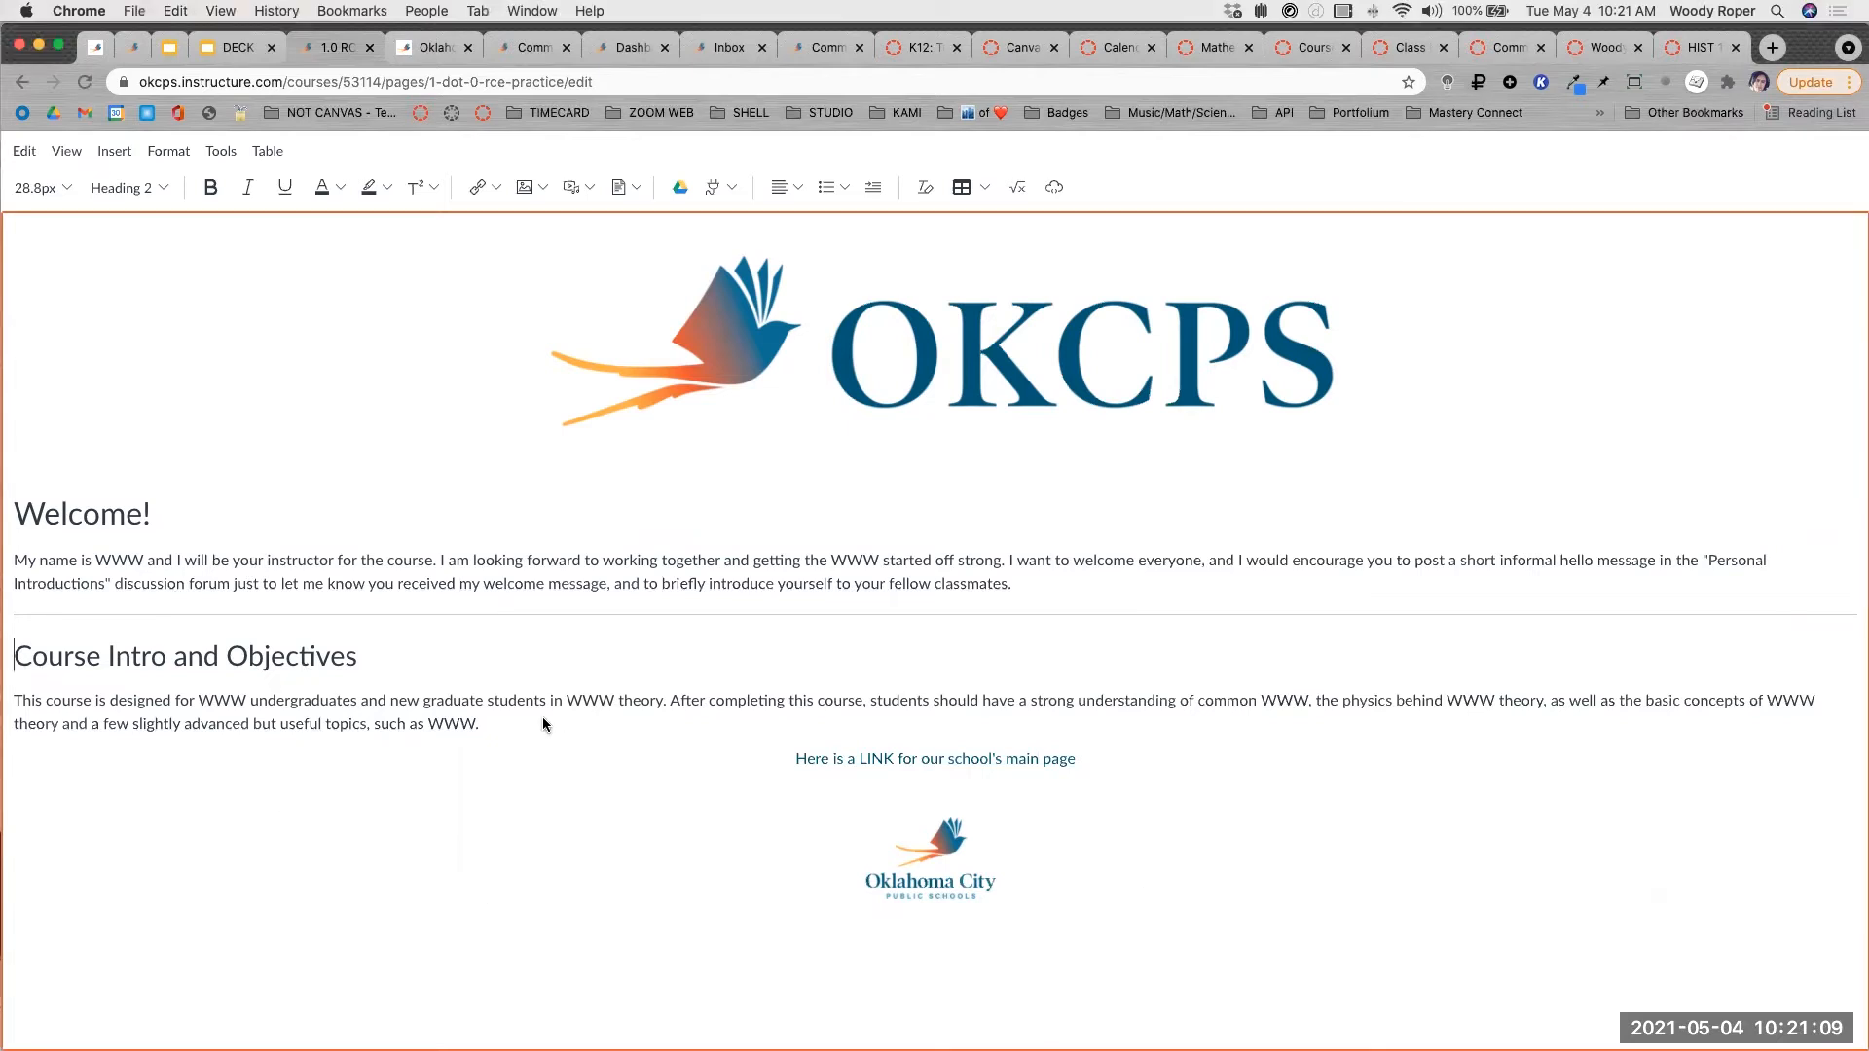
click(520, 723)
key(Return)
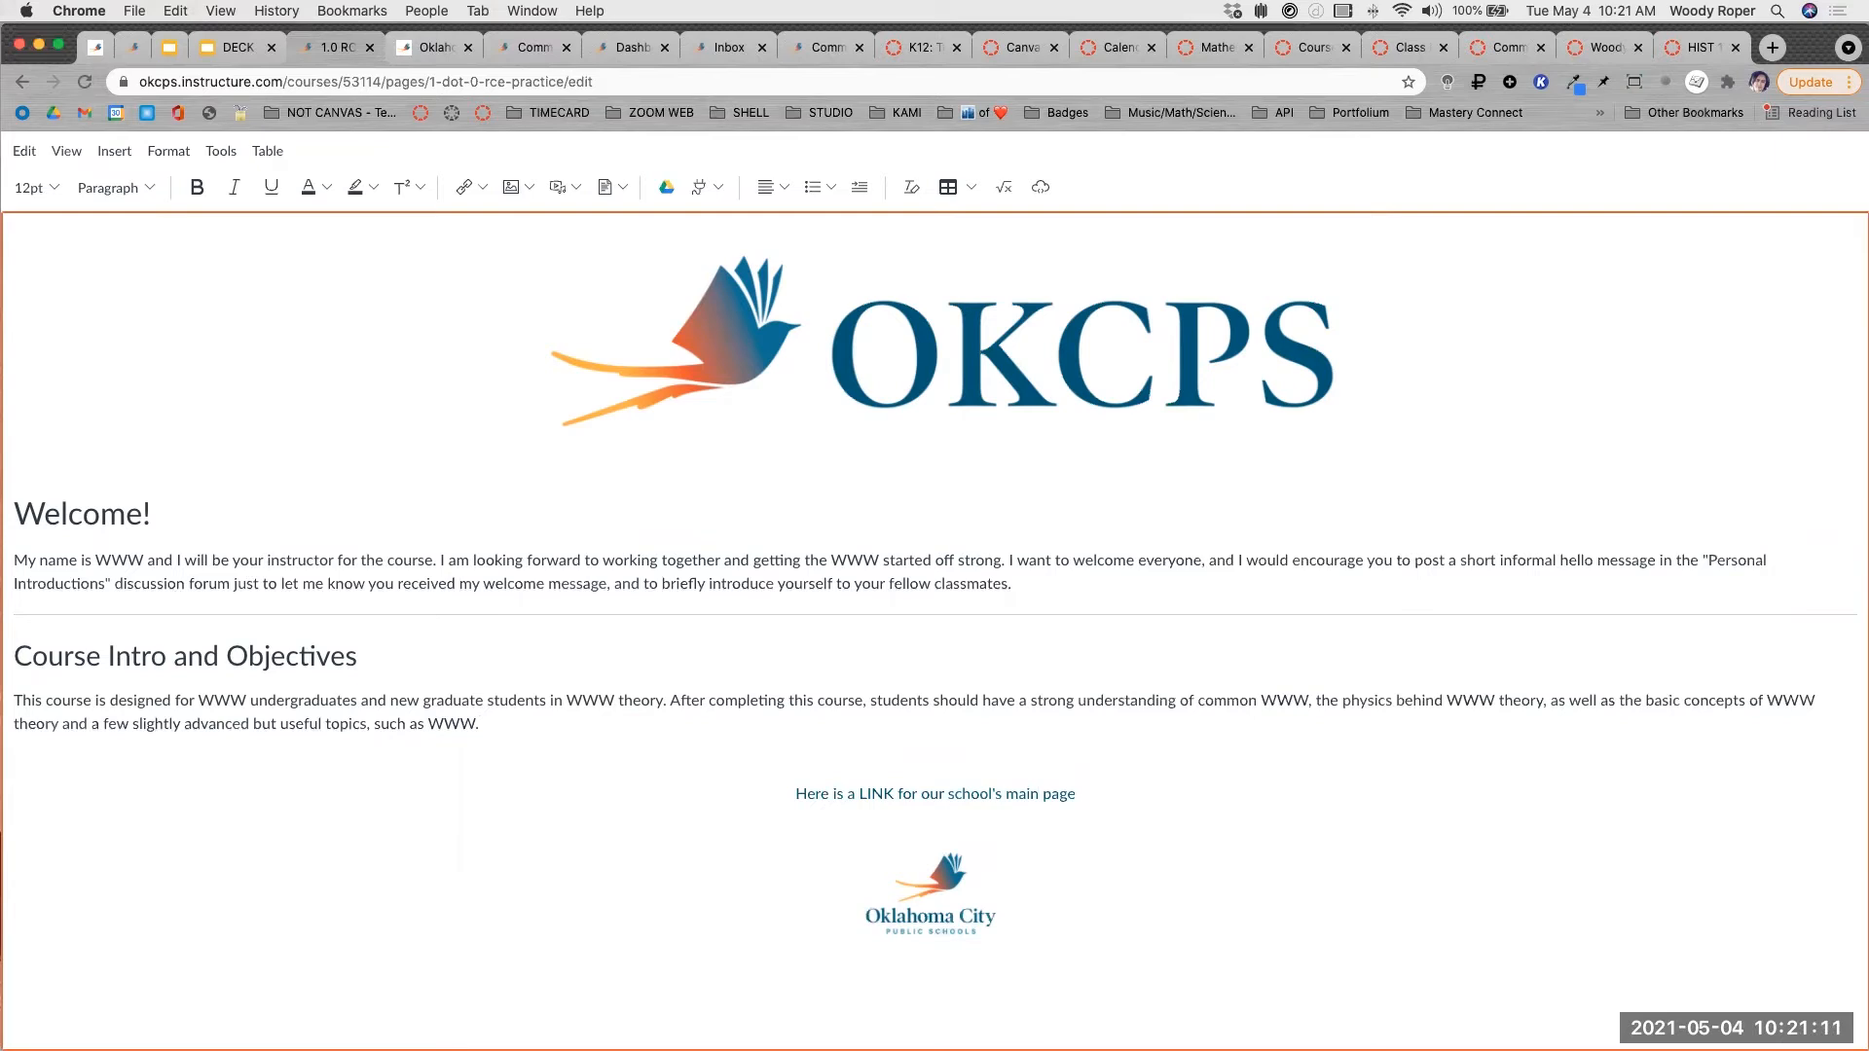
text(n this course you will learn to: Demonstrate the use of key WWW, WWW, simple WWW, and historically traditional styles of WWW Demonstrate the use of WWW, WWW and WWW Use the WWW to realize common WWW, WWW and WWW Demonstrate the ability to identify common WWW, WWW and WWW by WWW to them Demonstrate a knowledge of the physical attributes of WWW (XWZ) Explain and demonstrate the commonly accepted principles of twentieth-century WWW techniques Arrange and transpose WWW appropriate for classroom and performance needs)
scroll(450, 704, down, 3)
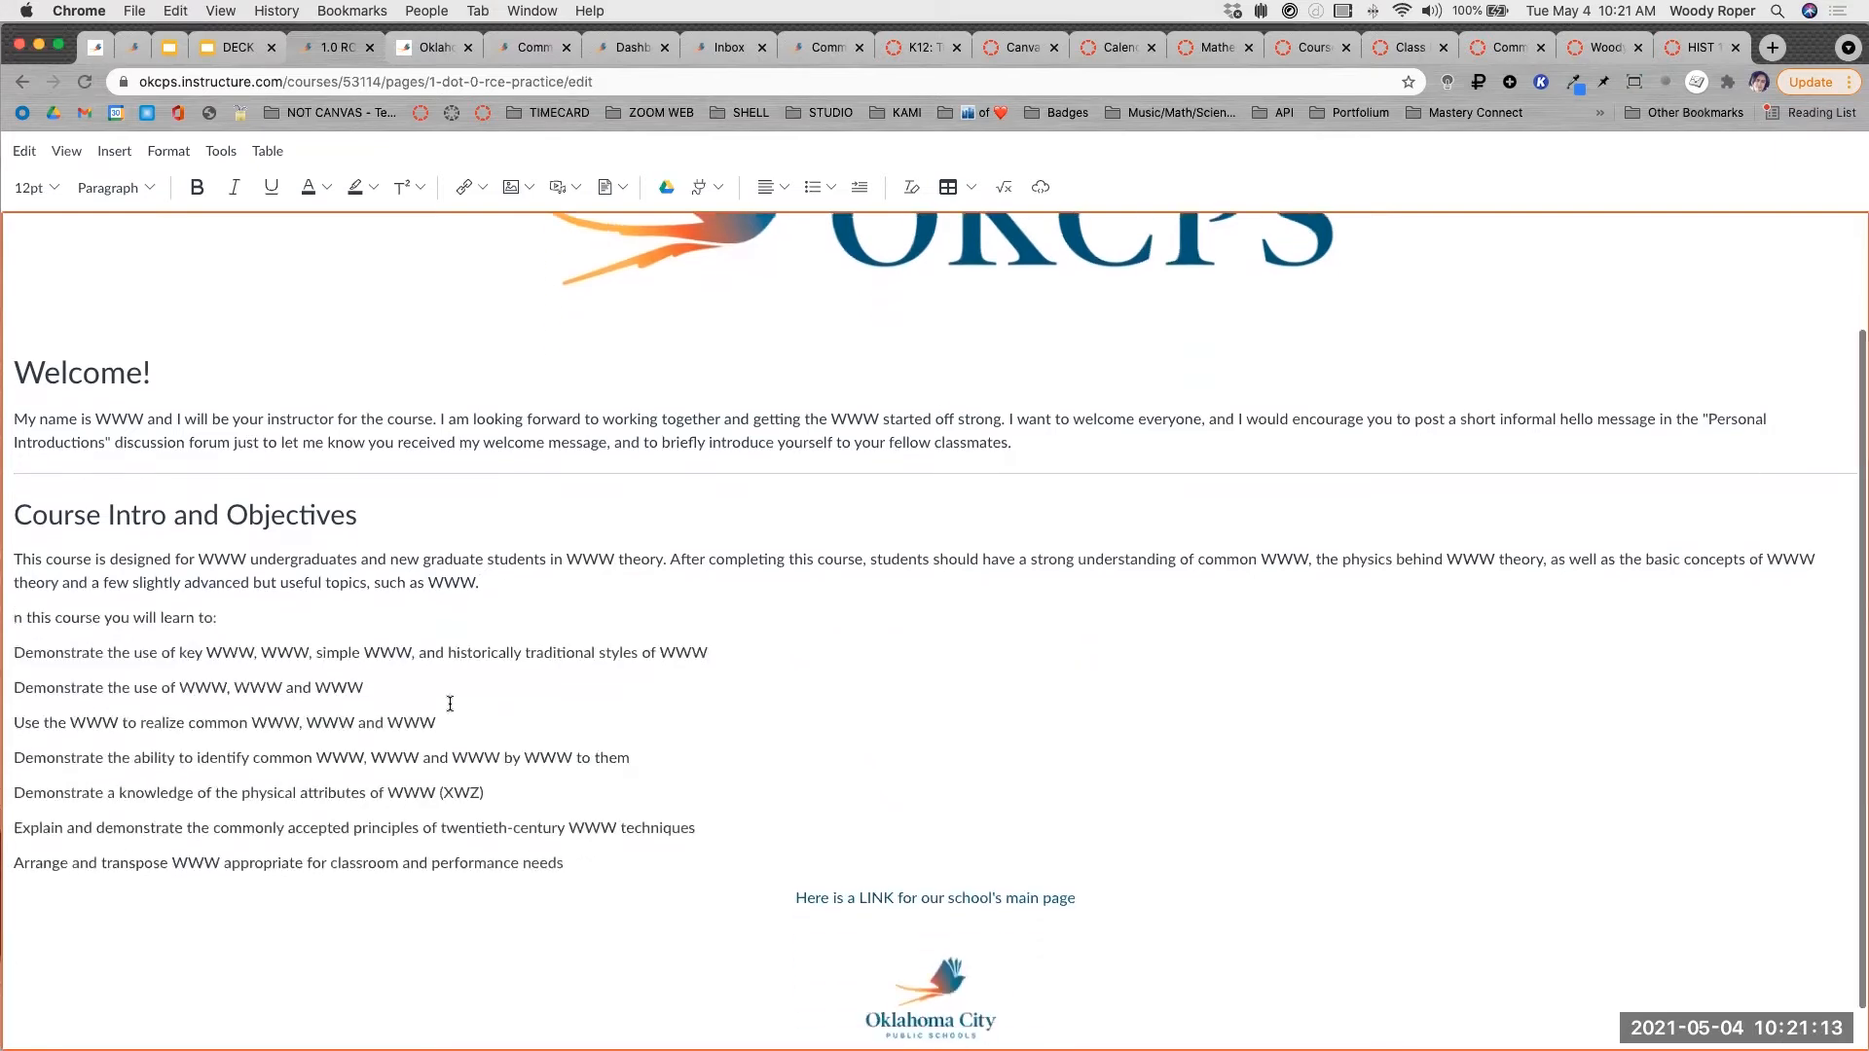
click(14, 618)
text(I)
Format the "In this course you will learn to:" line as Heading 3.
triple_click(107, 610)
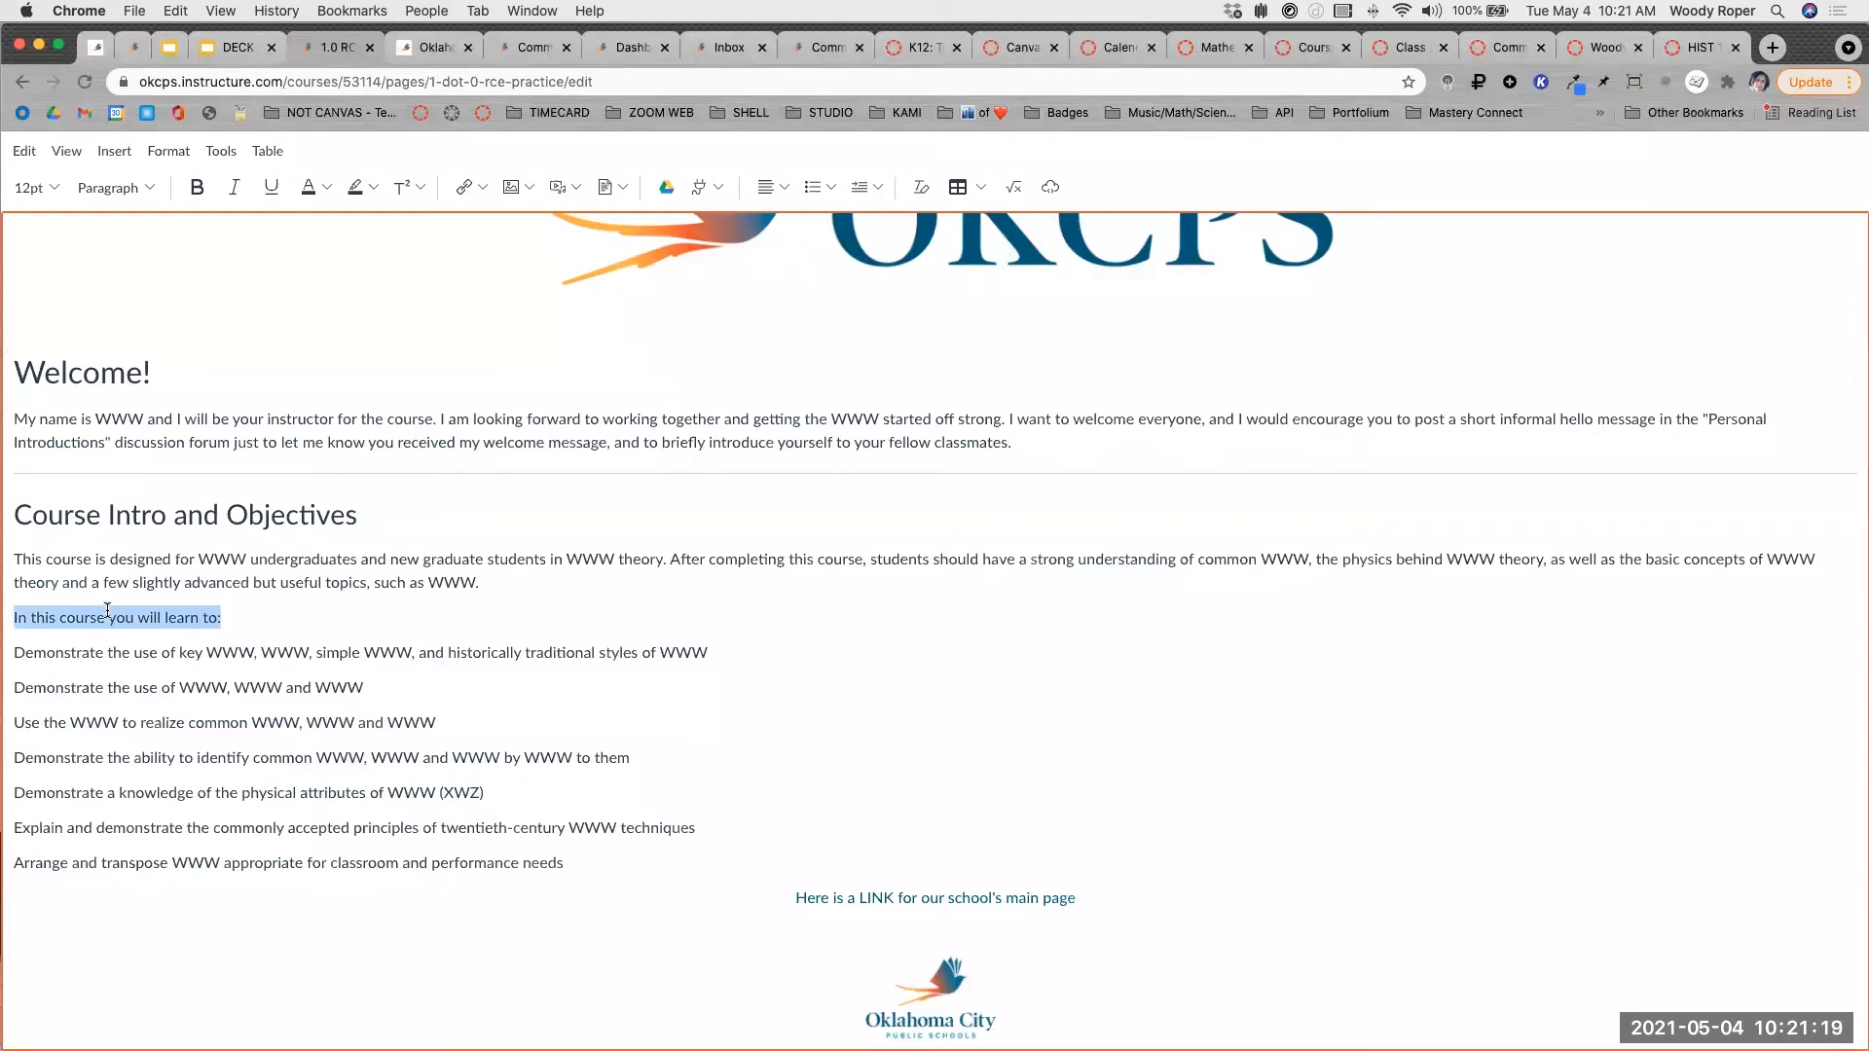
click(151, 190)
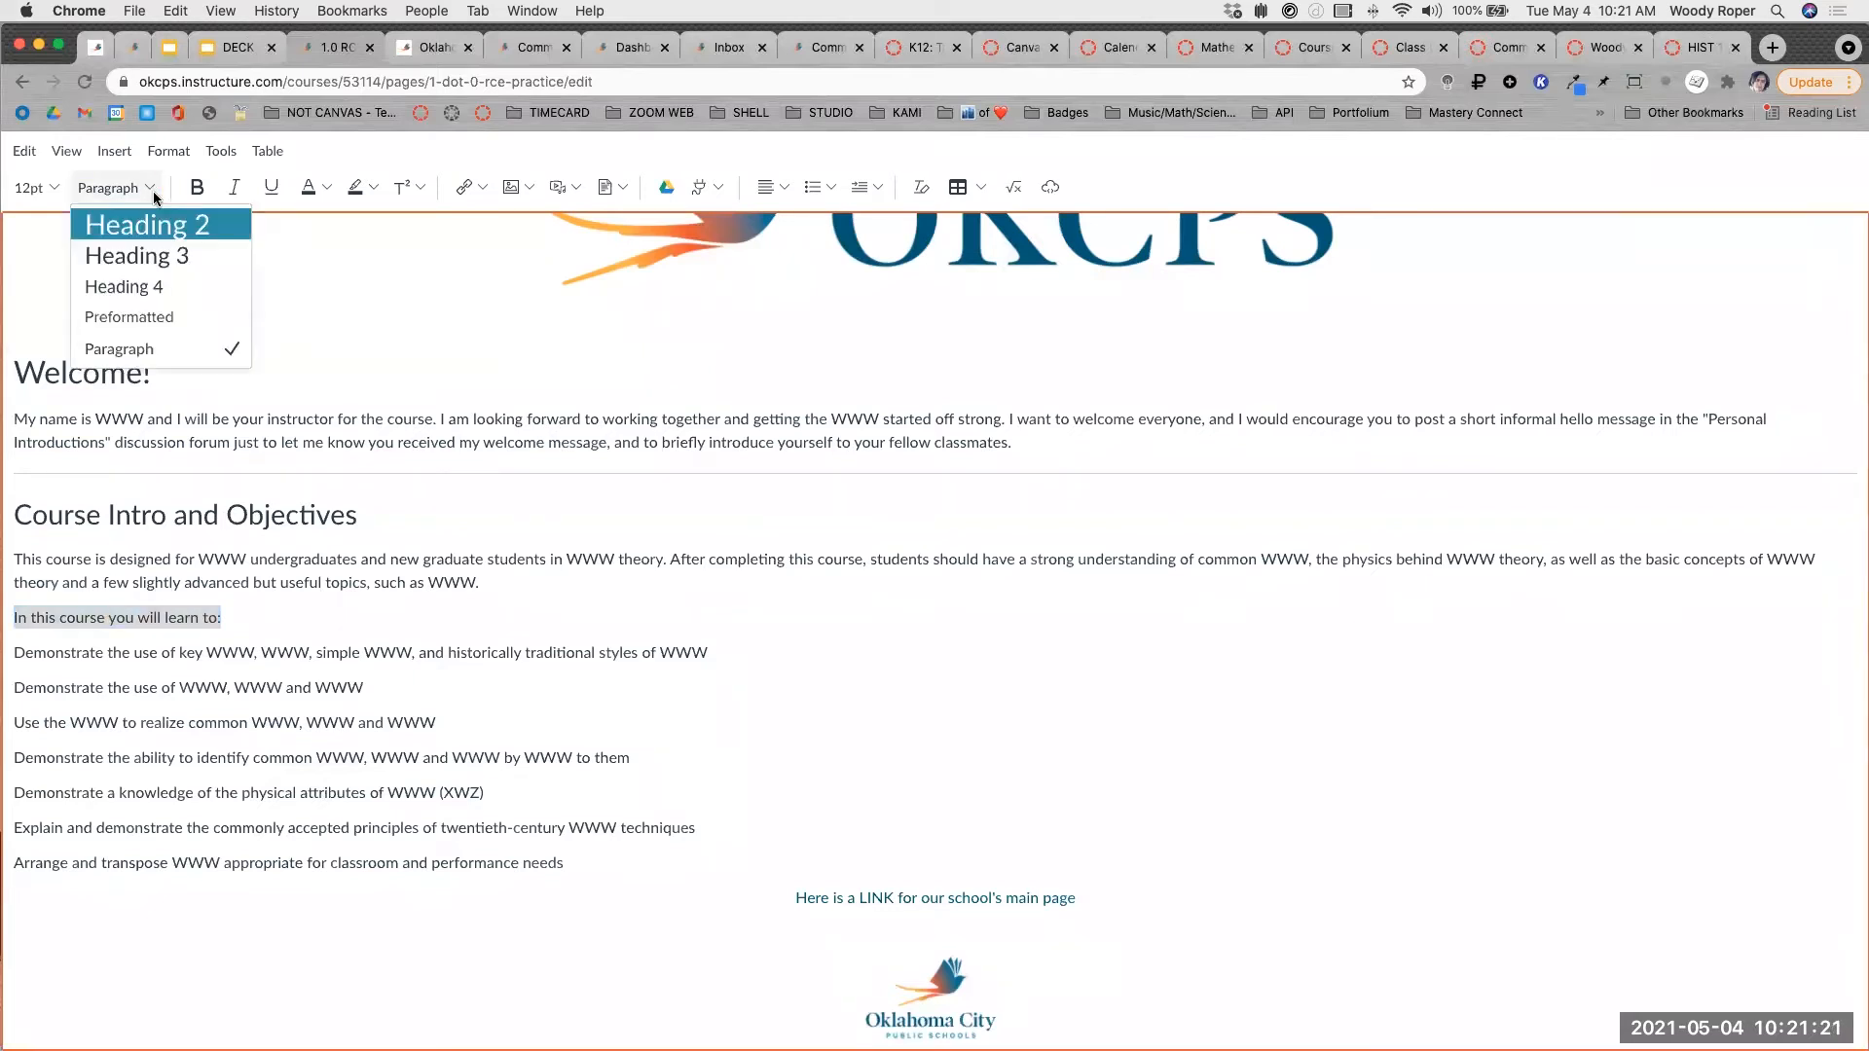
click(155, 256)
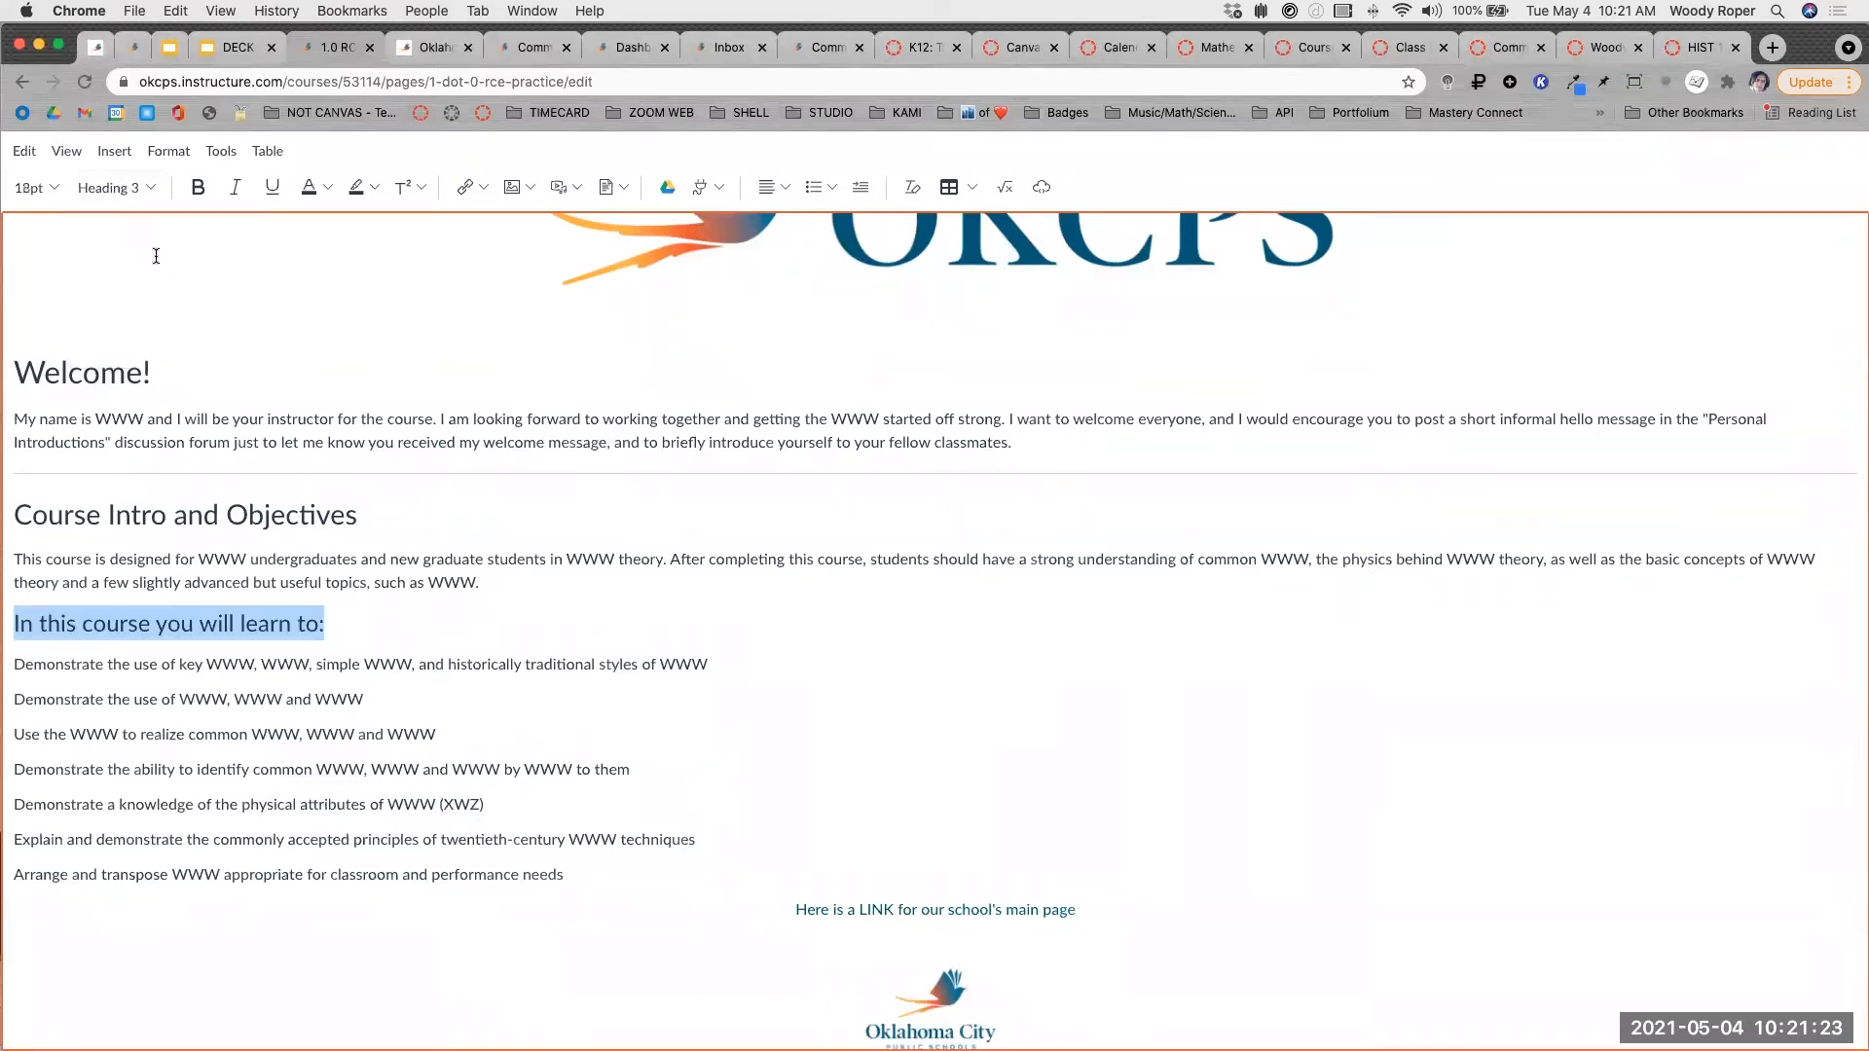
Turn the seven learning objectives, from "Demonstrate the use of key WWW" to "Arrange and transpose WWW", into a bulleted list.
click(76, 664)
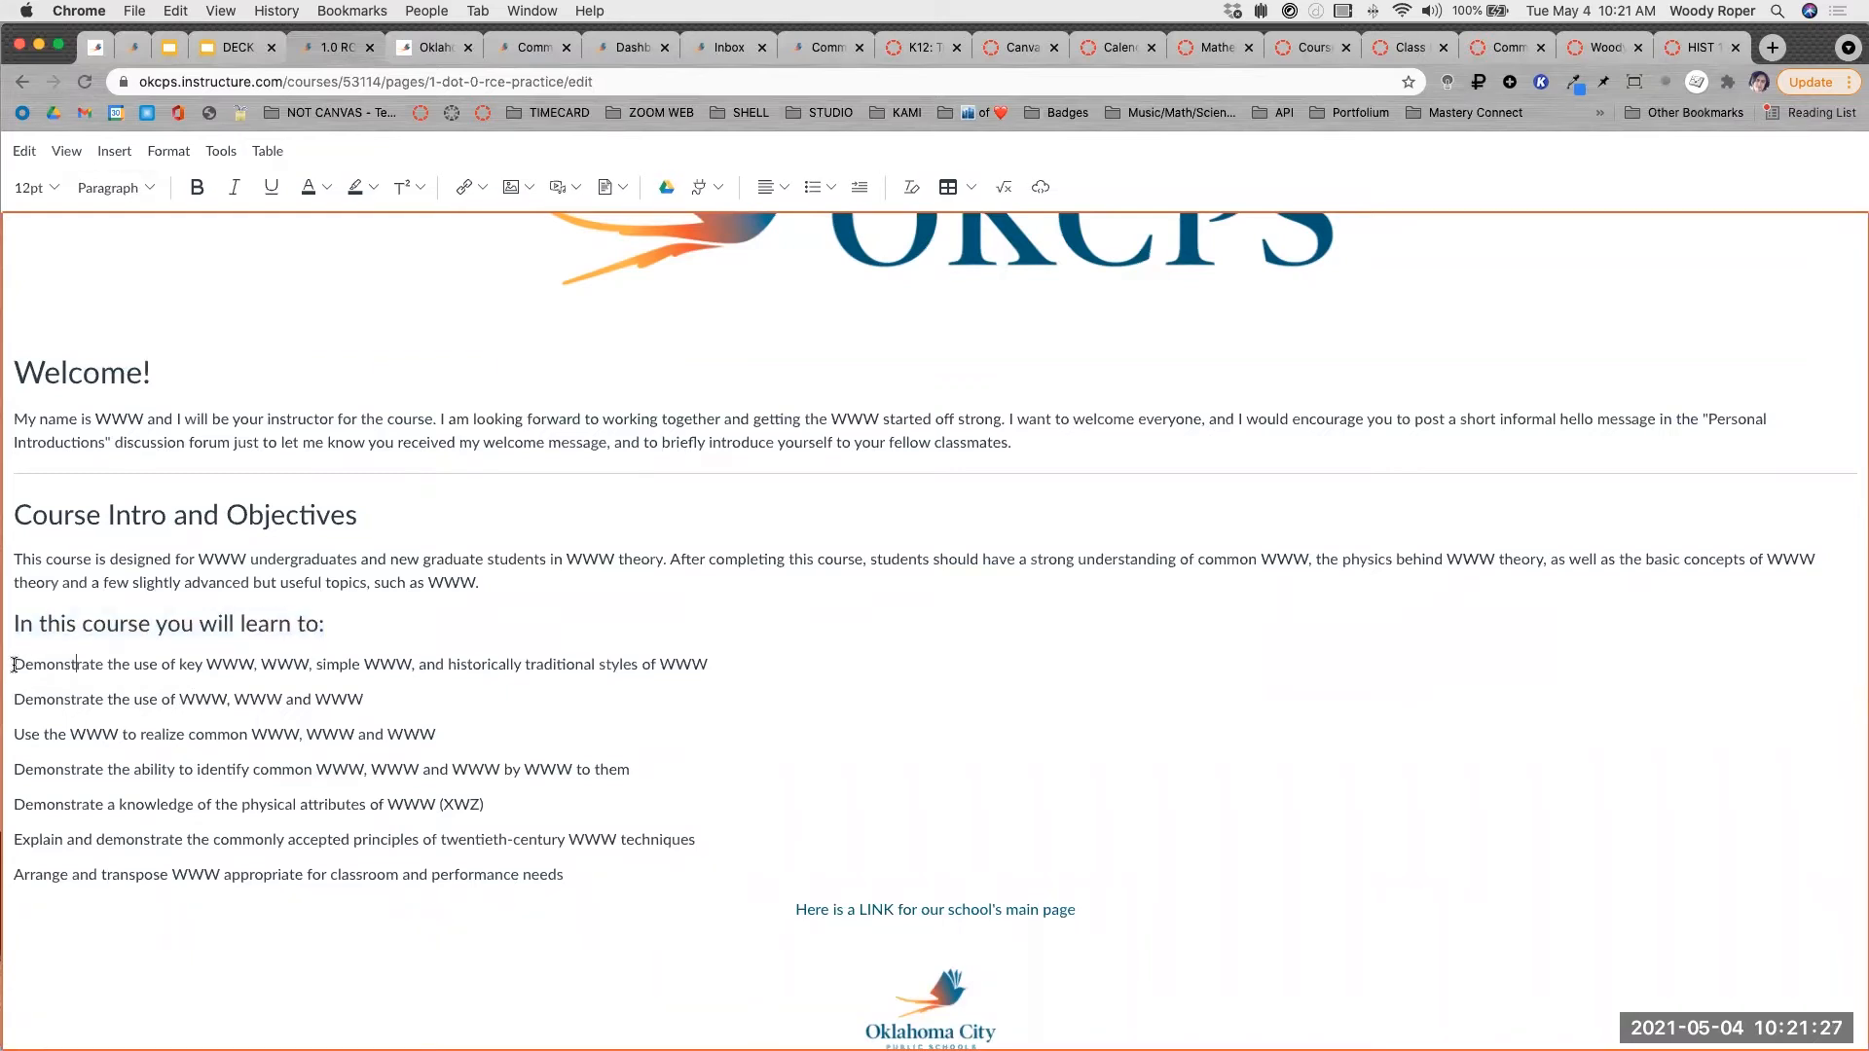
drag(14, 663, 569, 892)
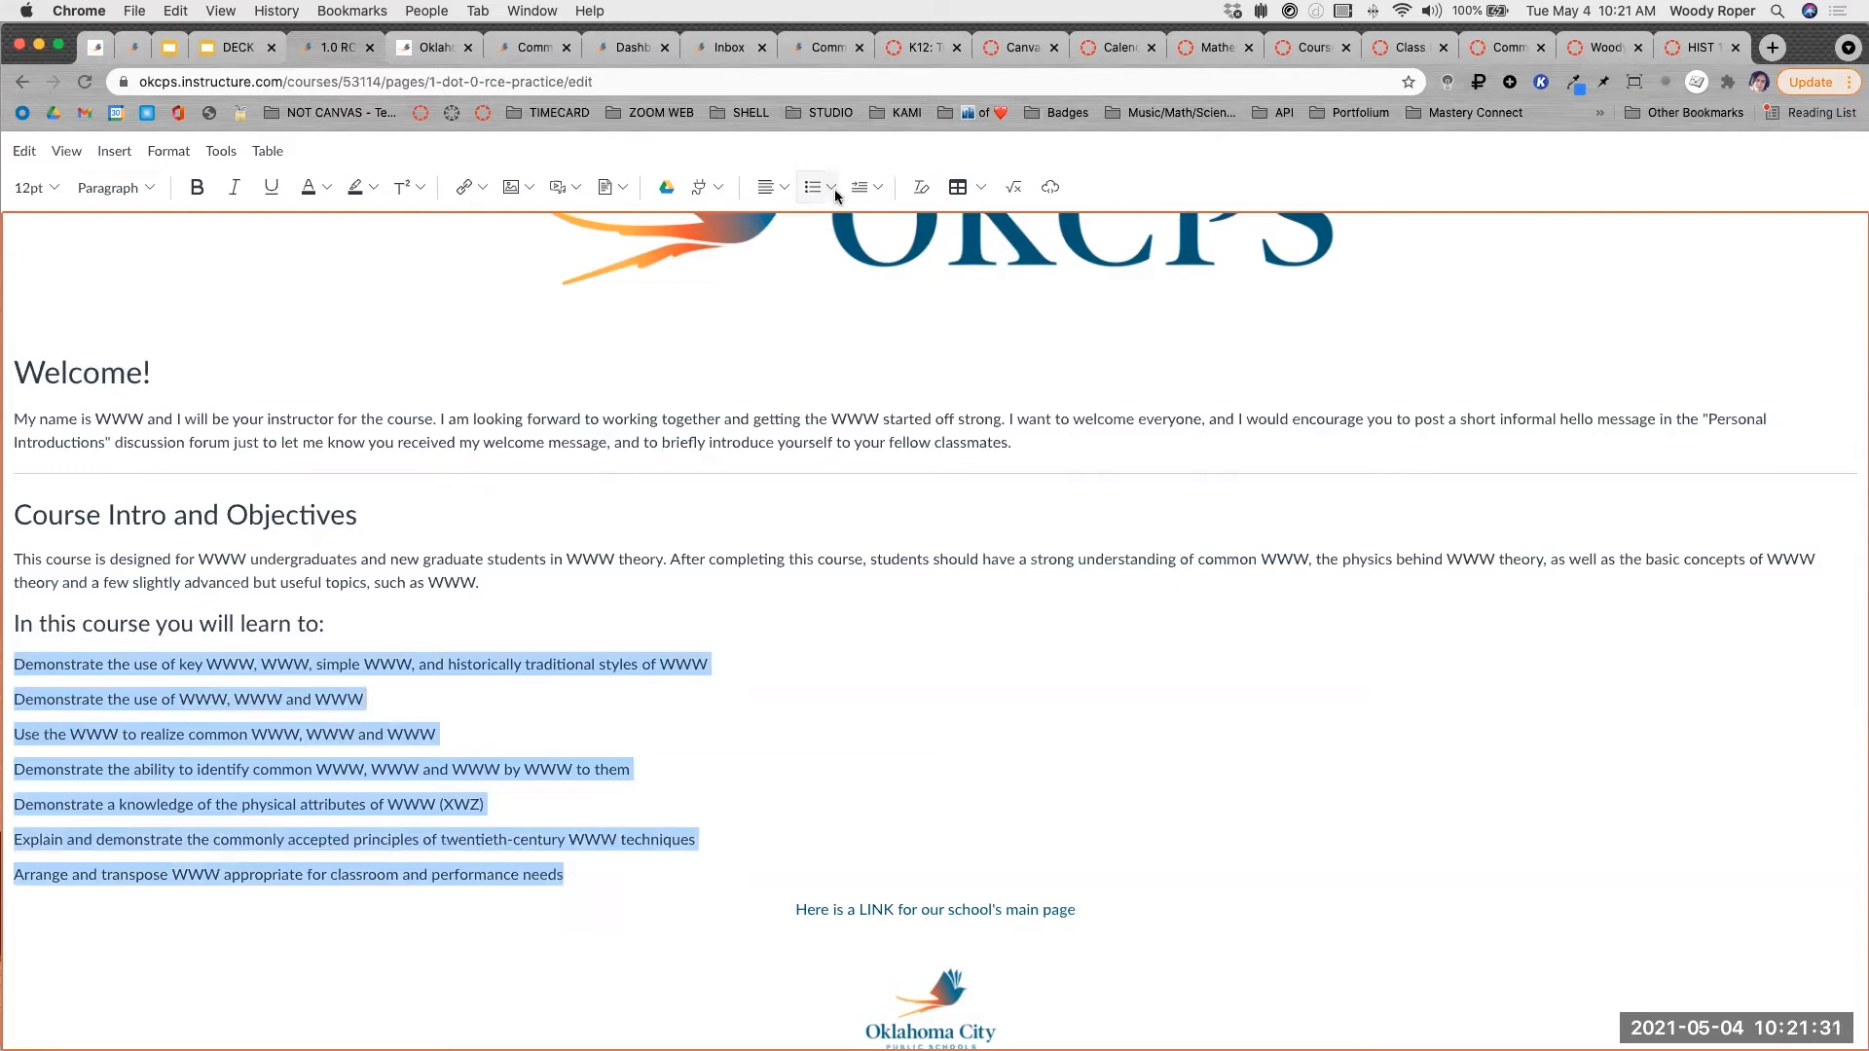
click(785, 188)
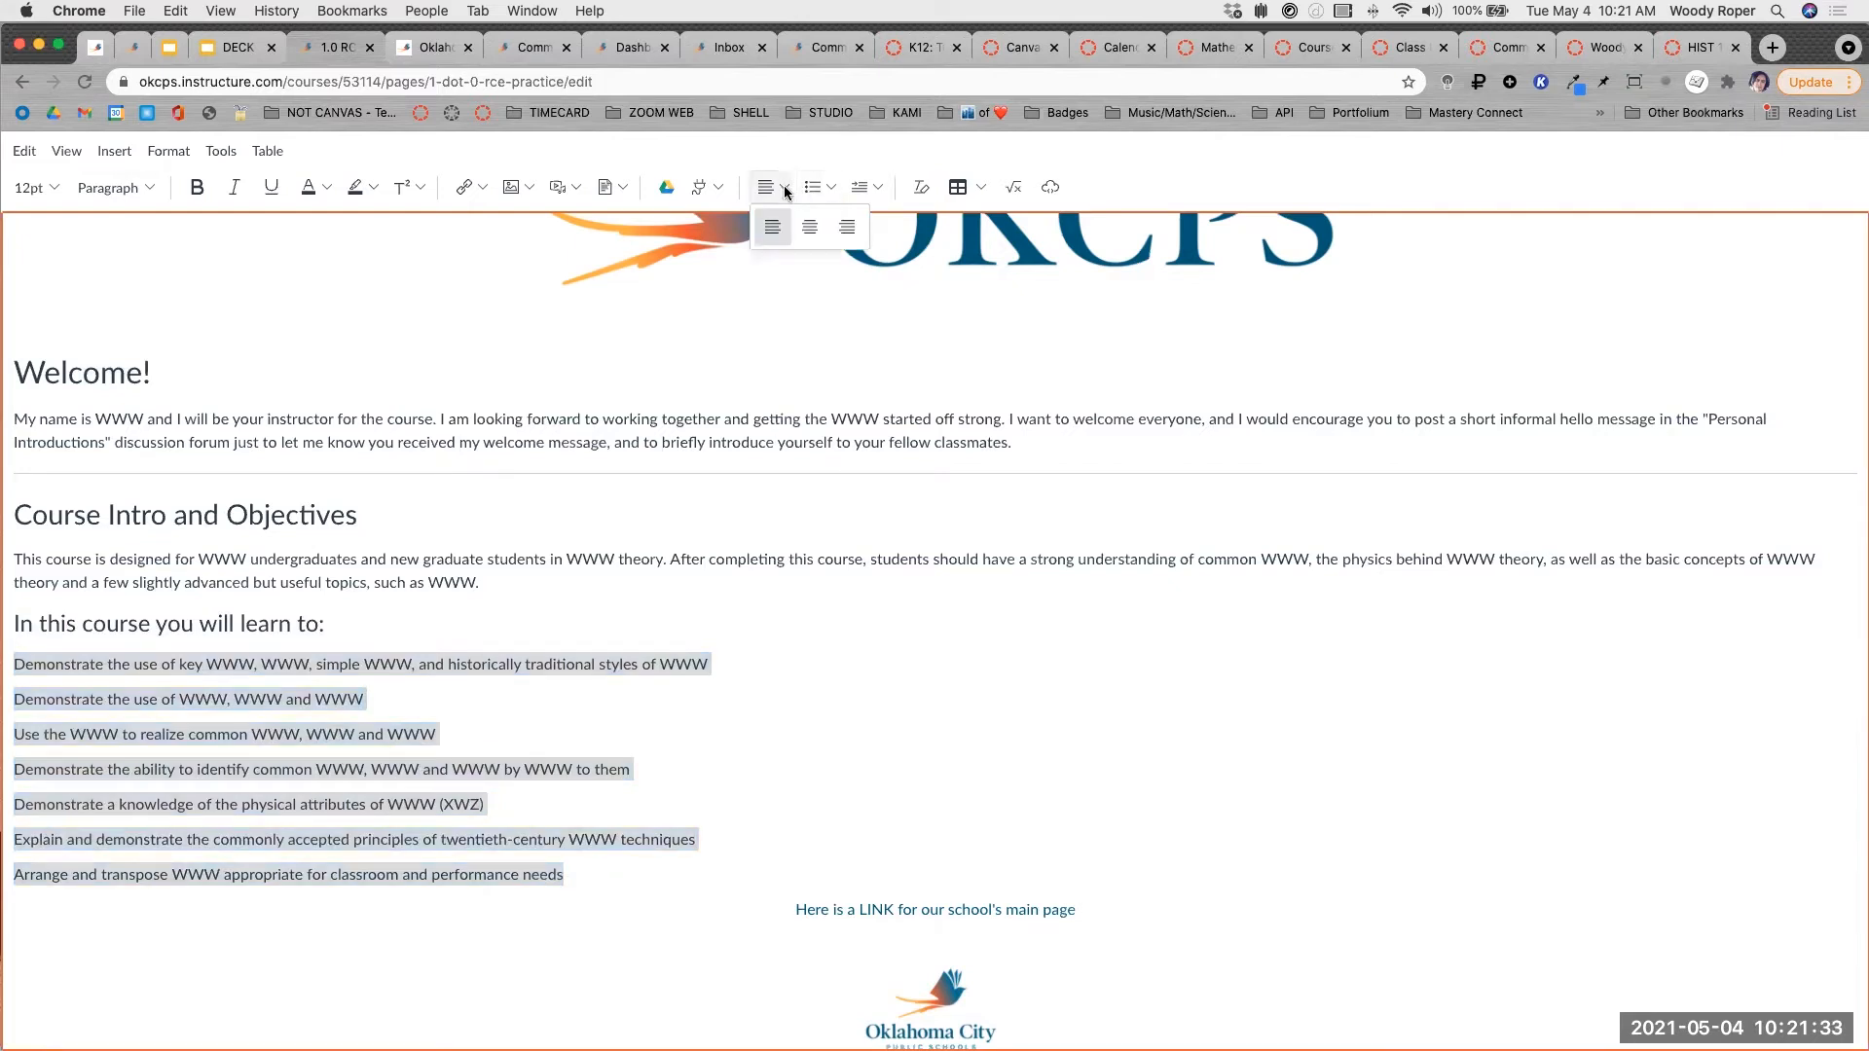
click(831, 187)
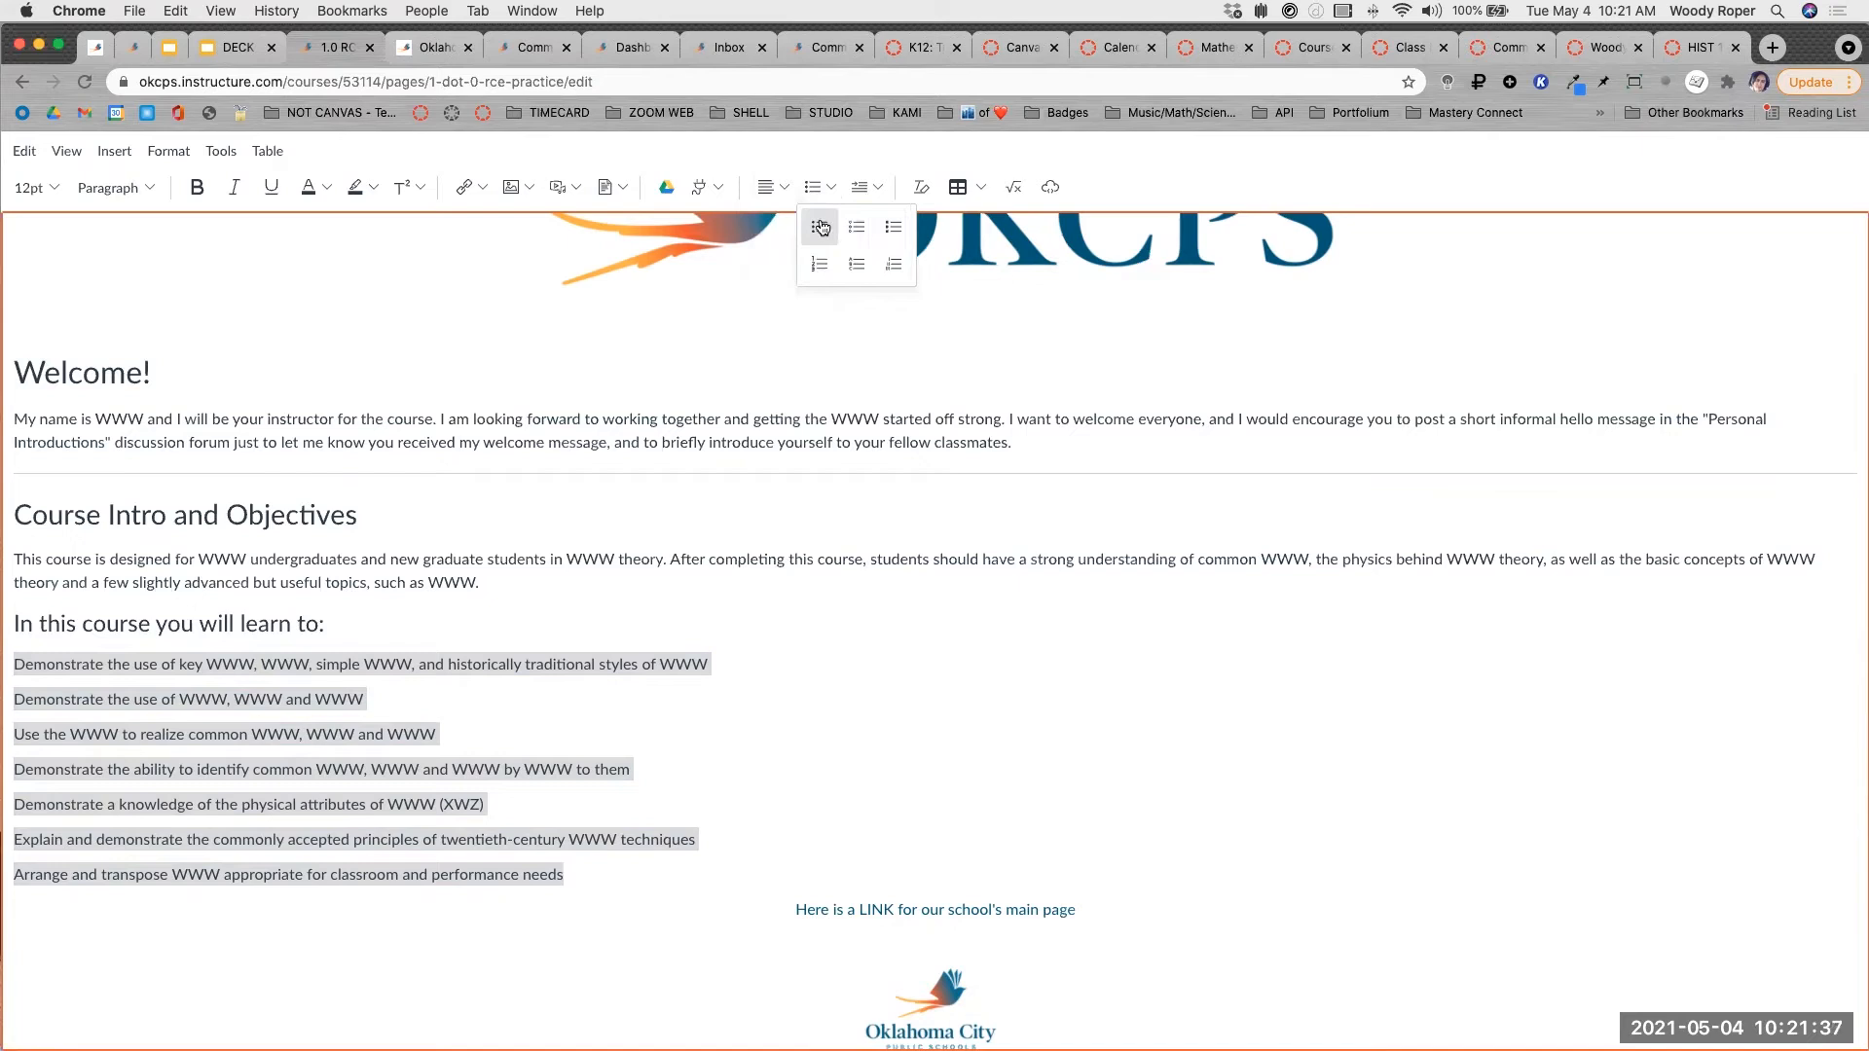
click(821, 228)
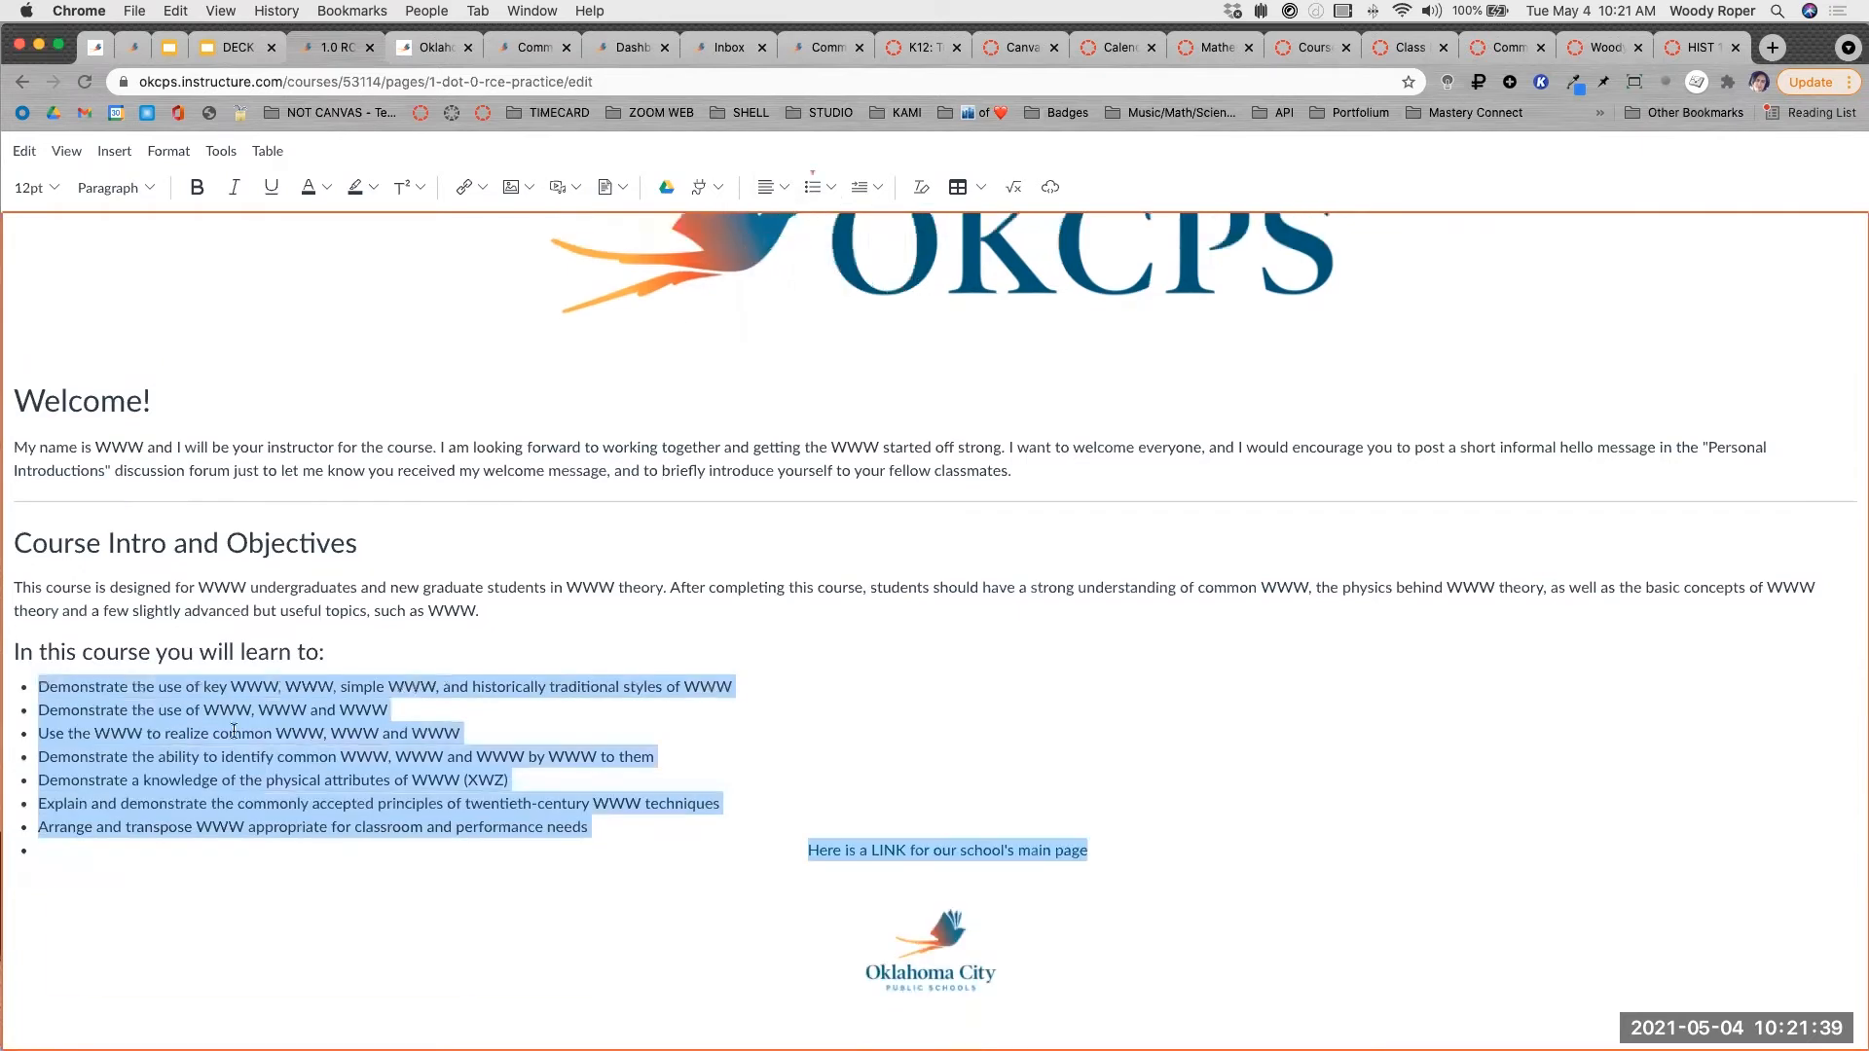
Remove the bullet from the school main page link line and center the link again.
click(113, 860)
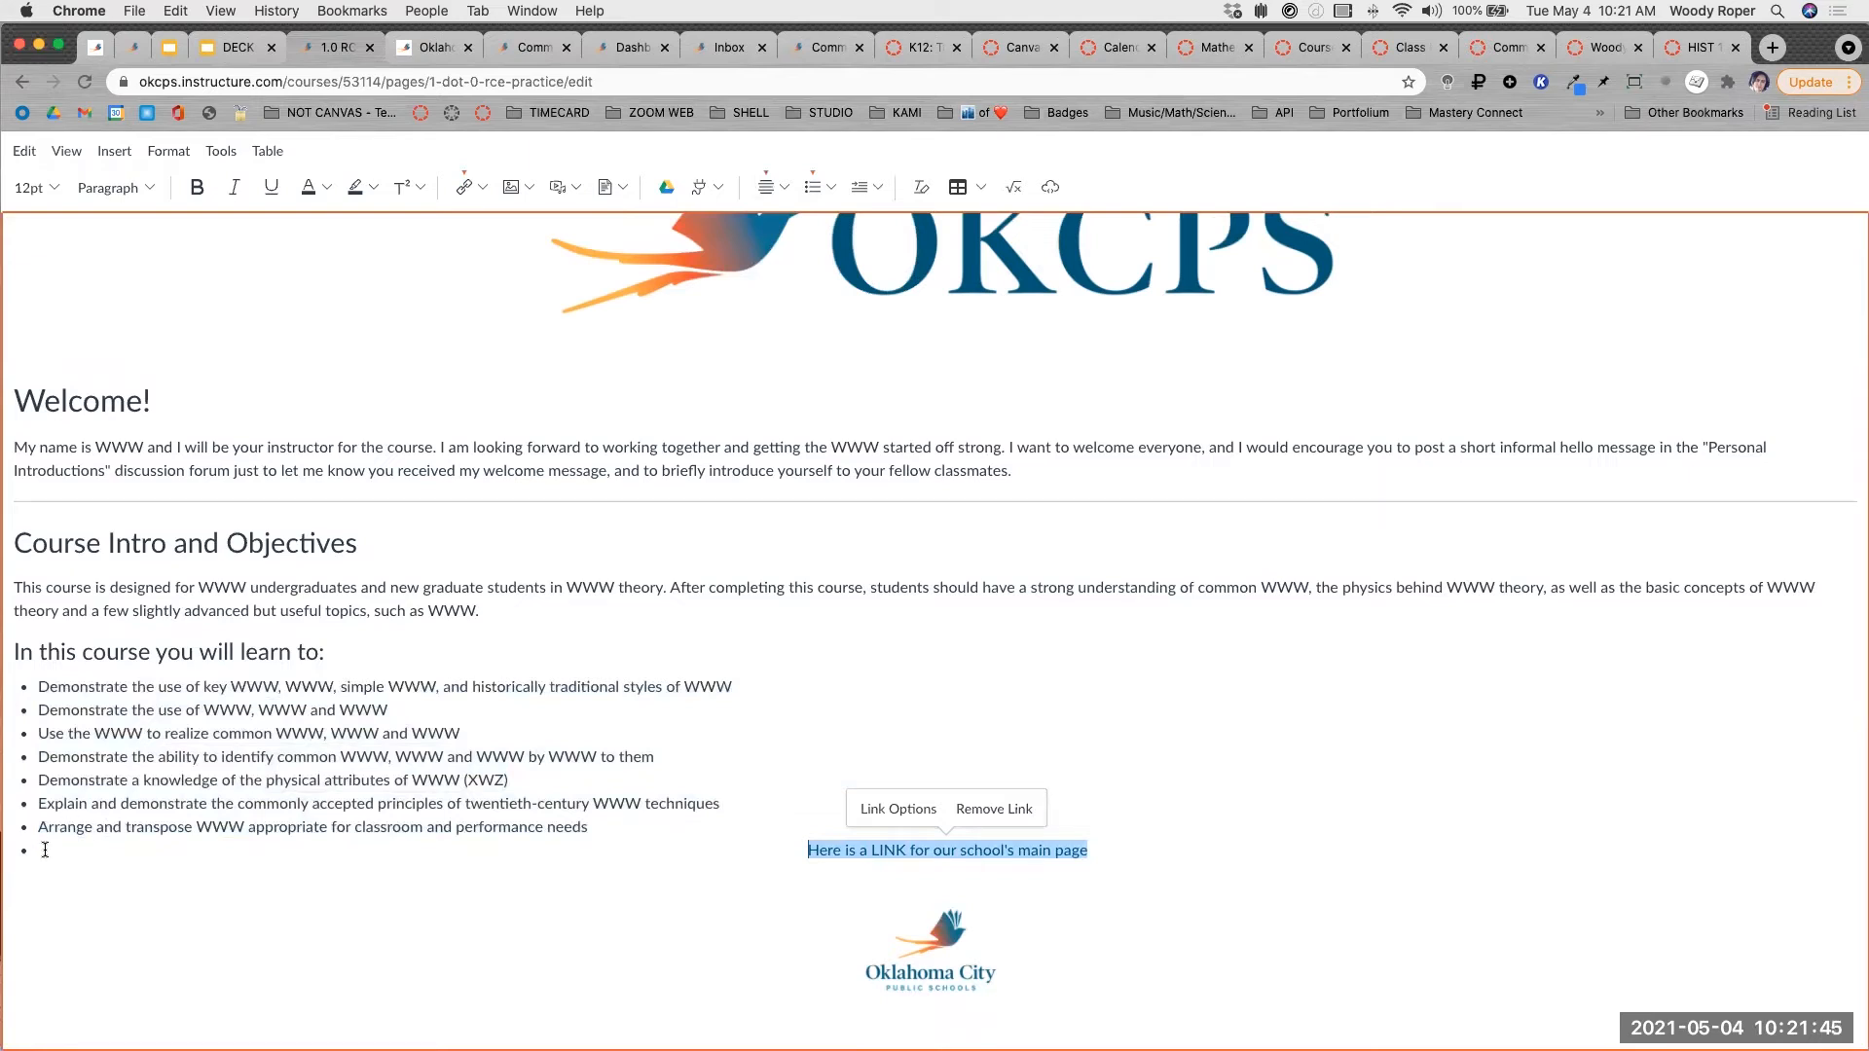
click(812, 187)
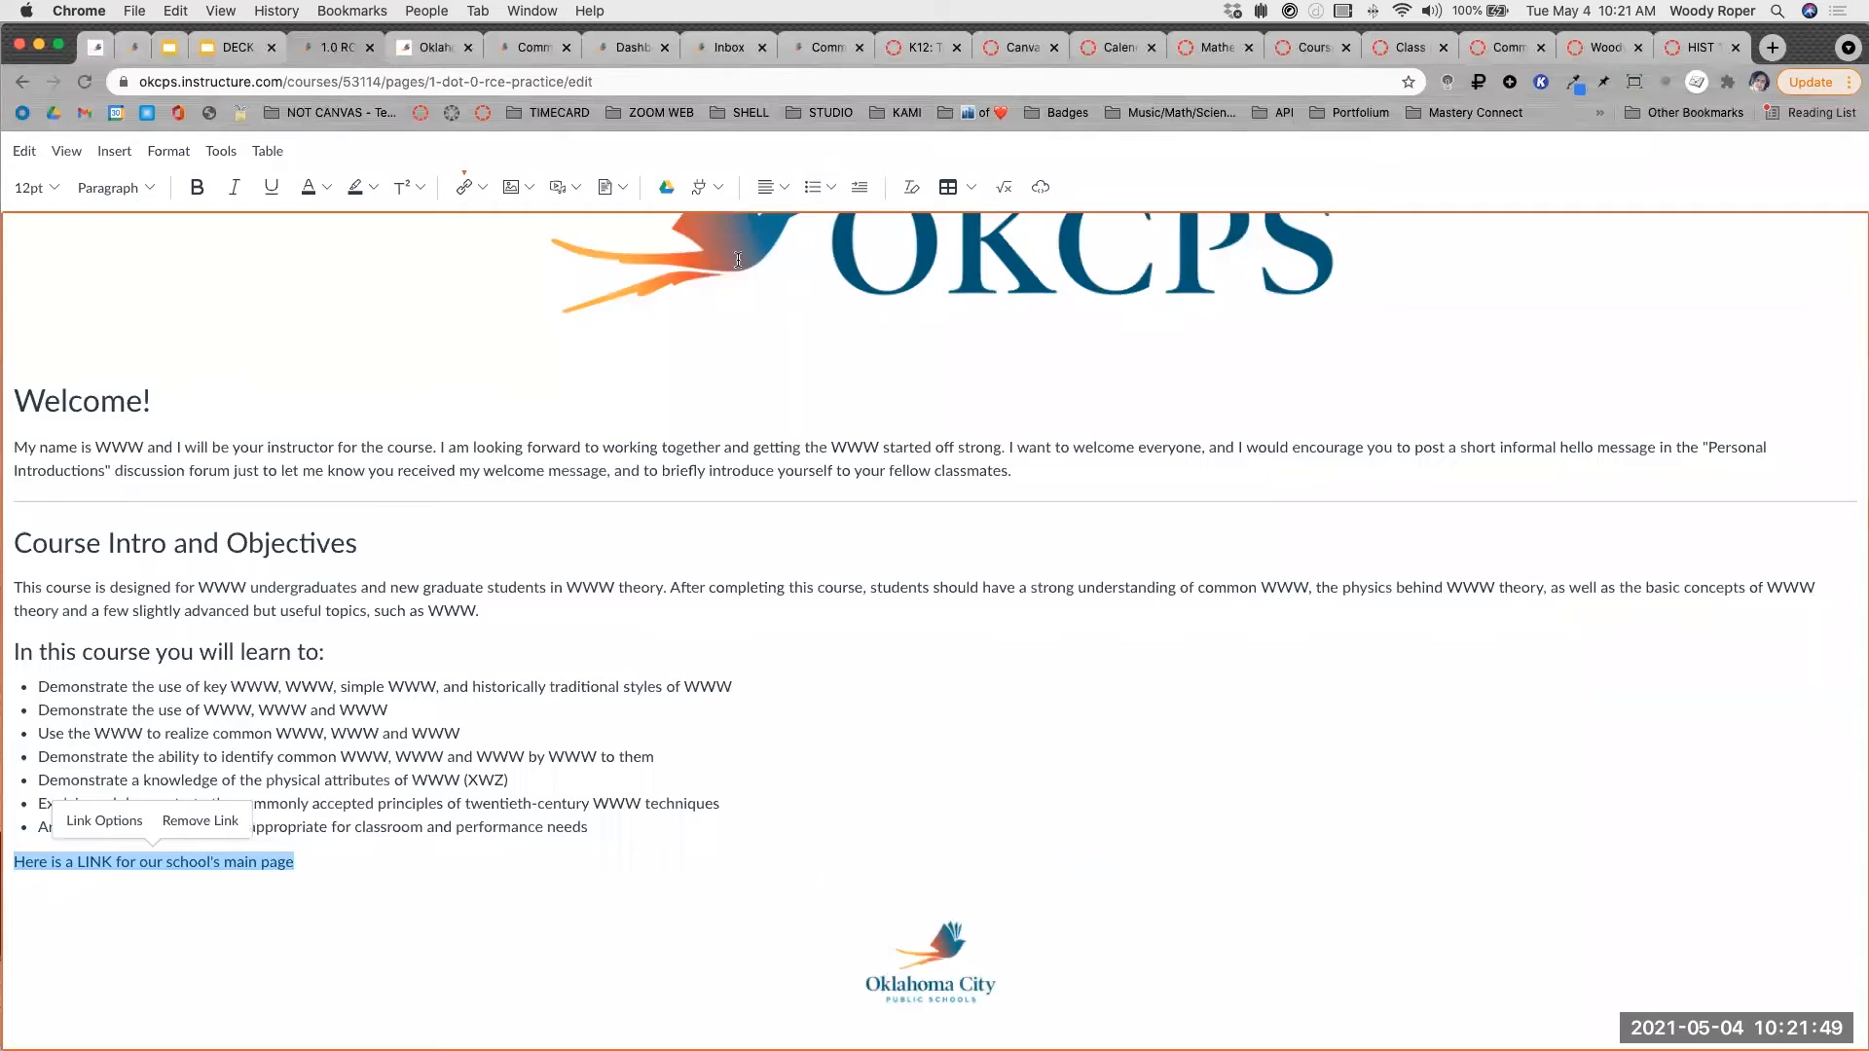
click(785, 187)
click(790, 227)
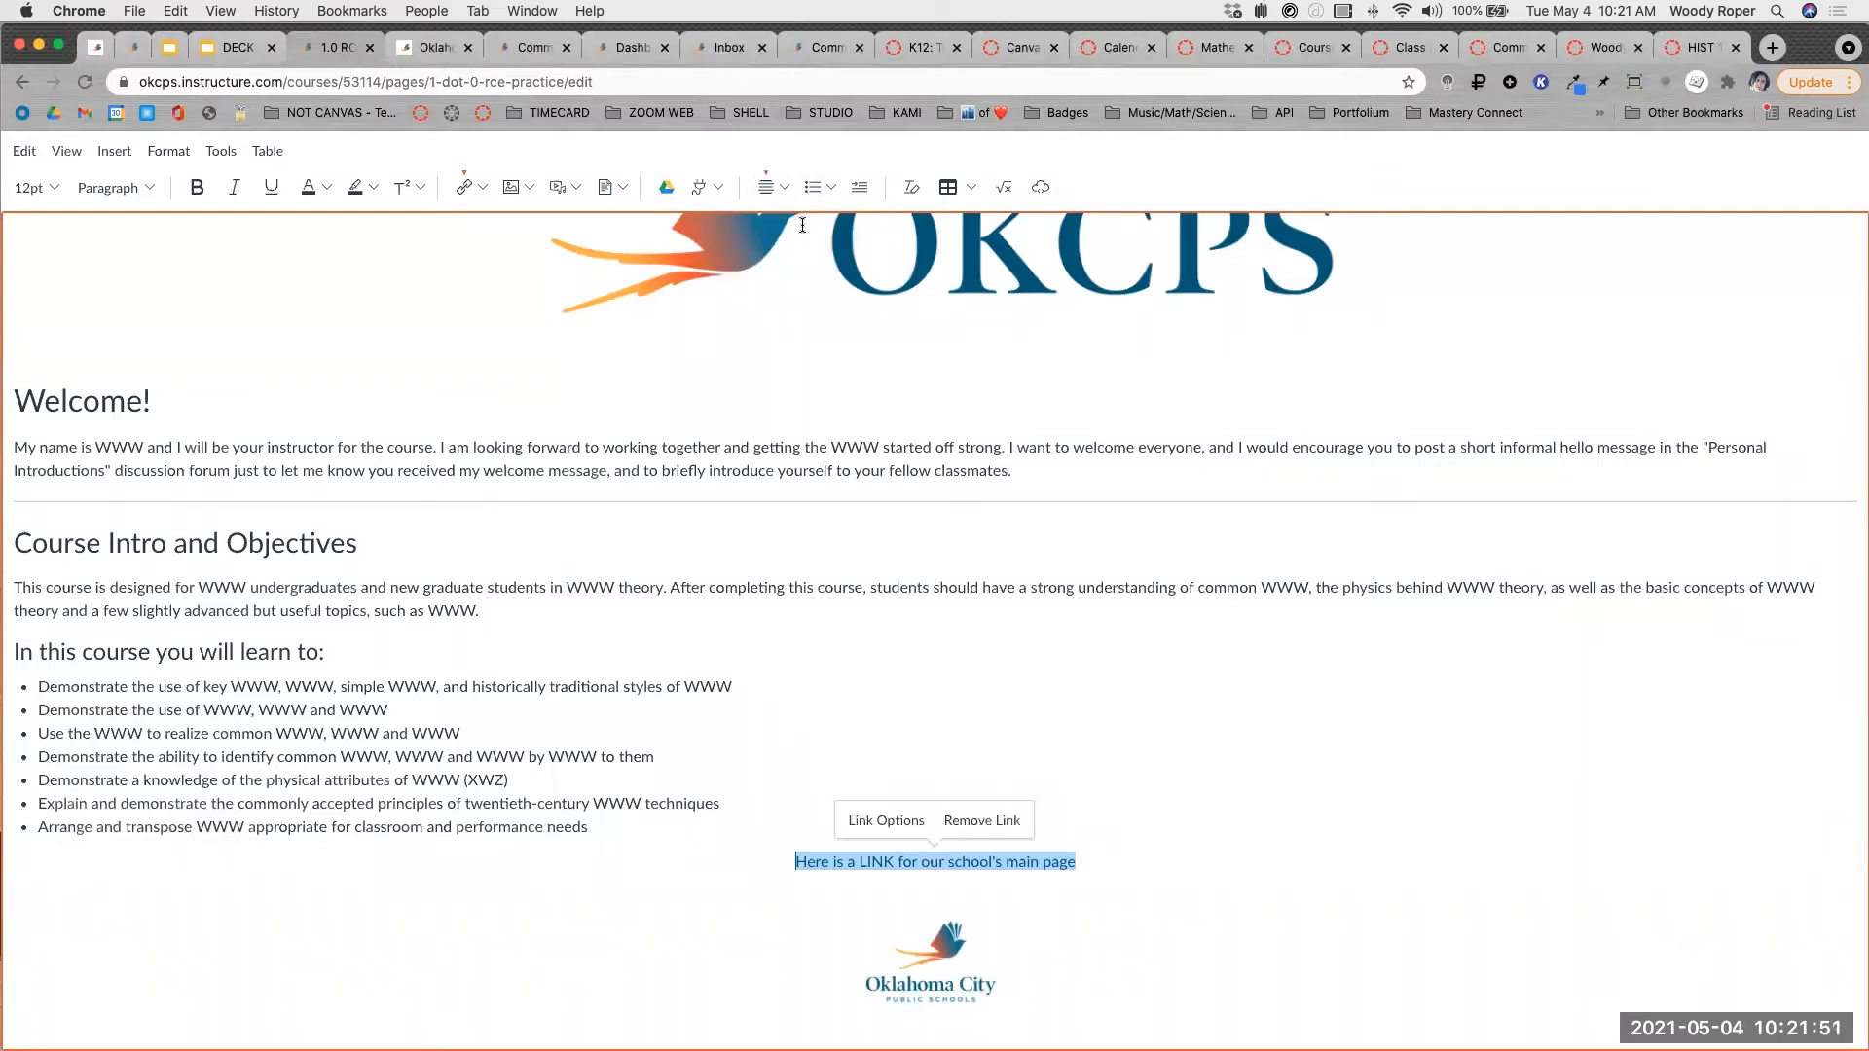
Insert a horizontal line between the course description and the "In this course you will learn to:" heading.
click(543, 608)
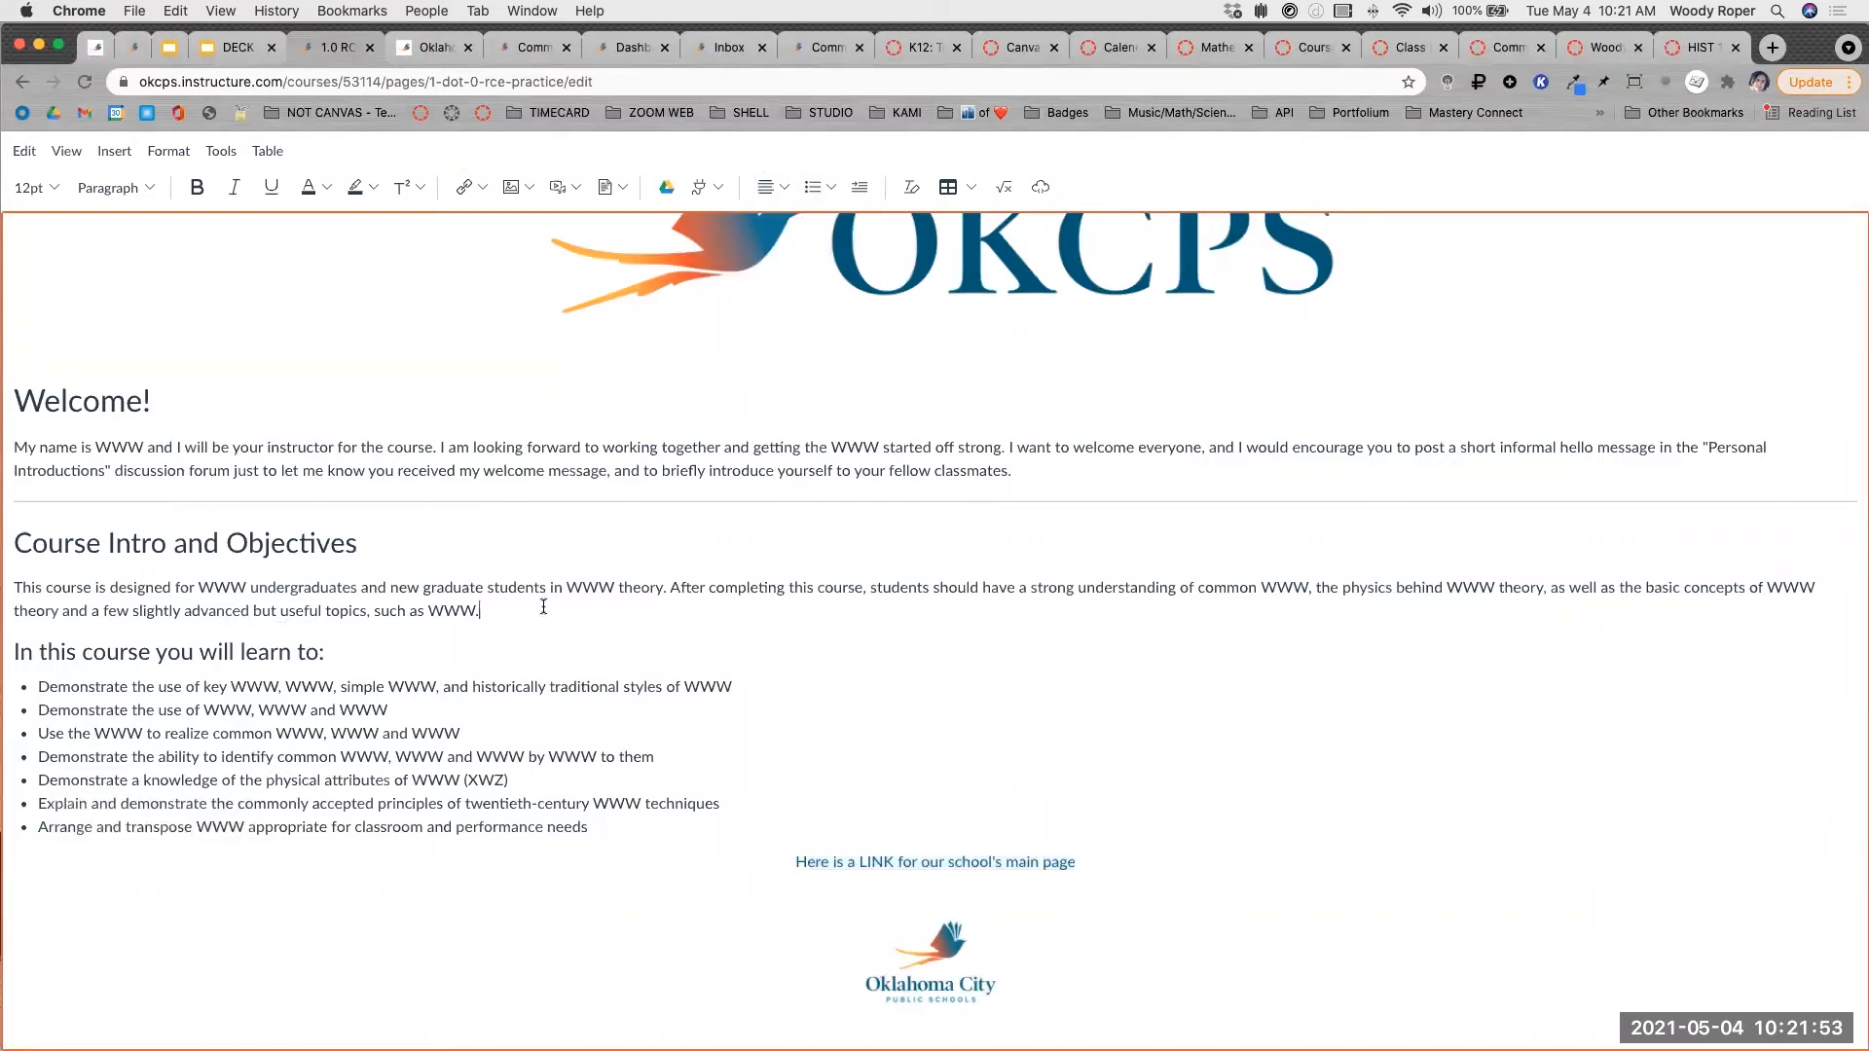
key(Return)
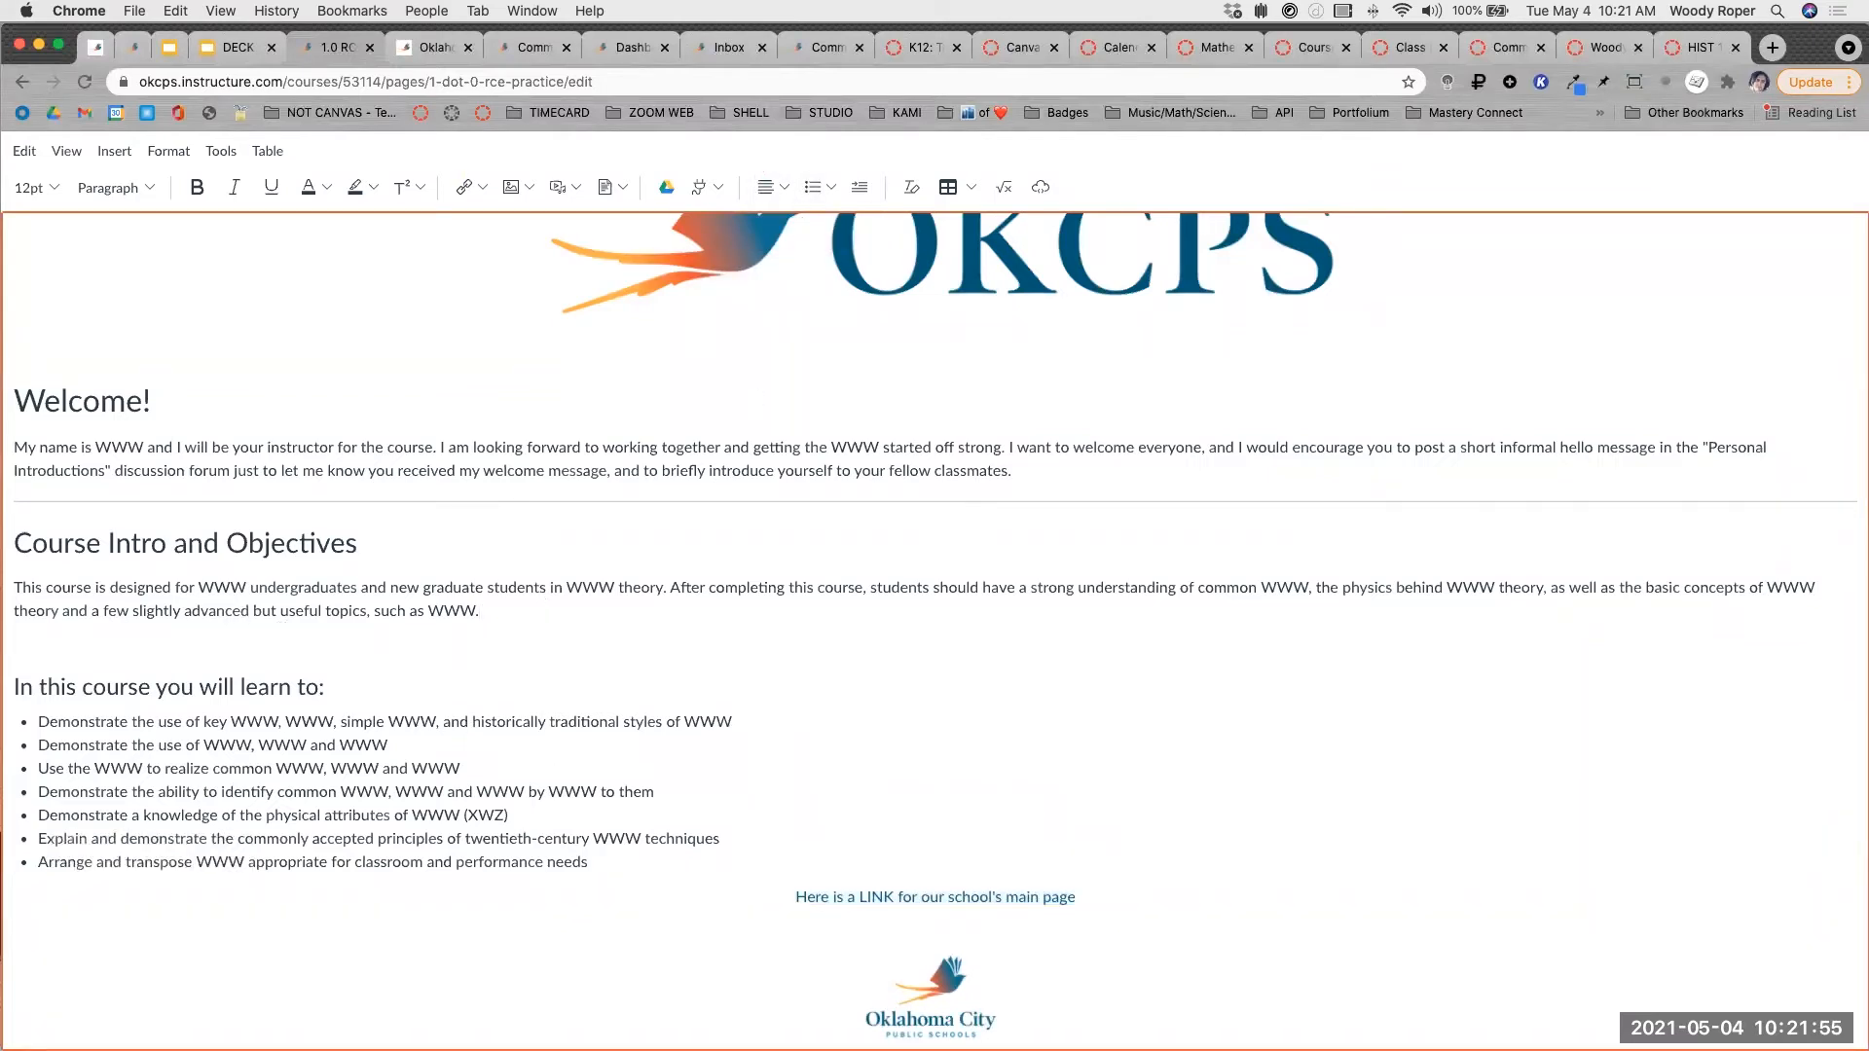
click(117, 152)
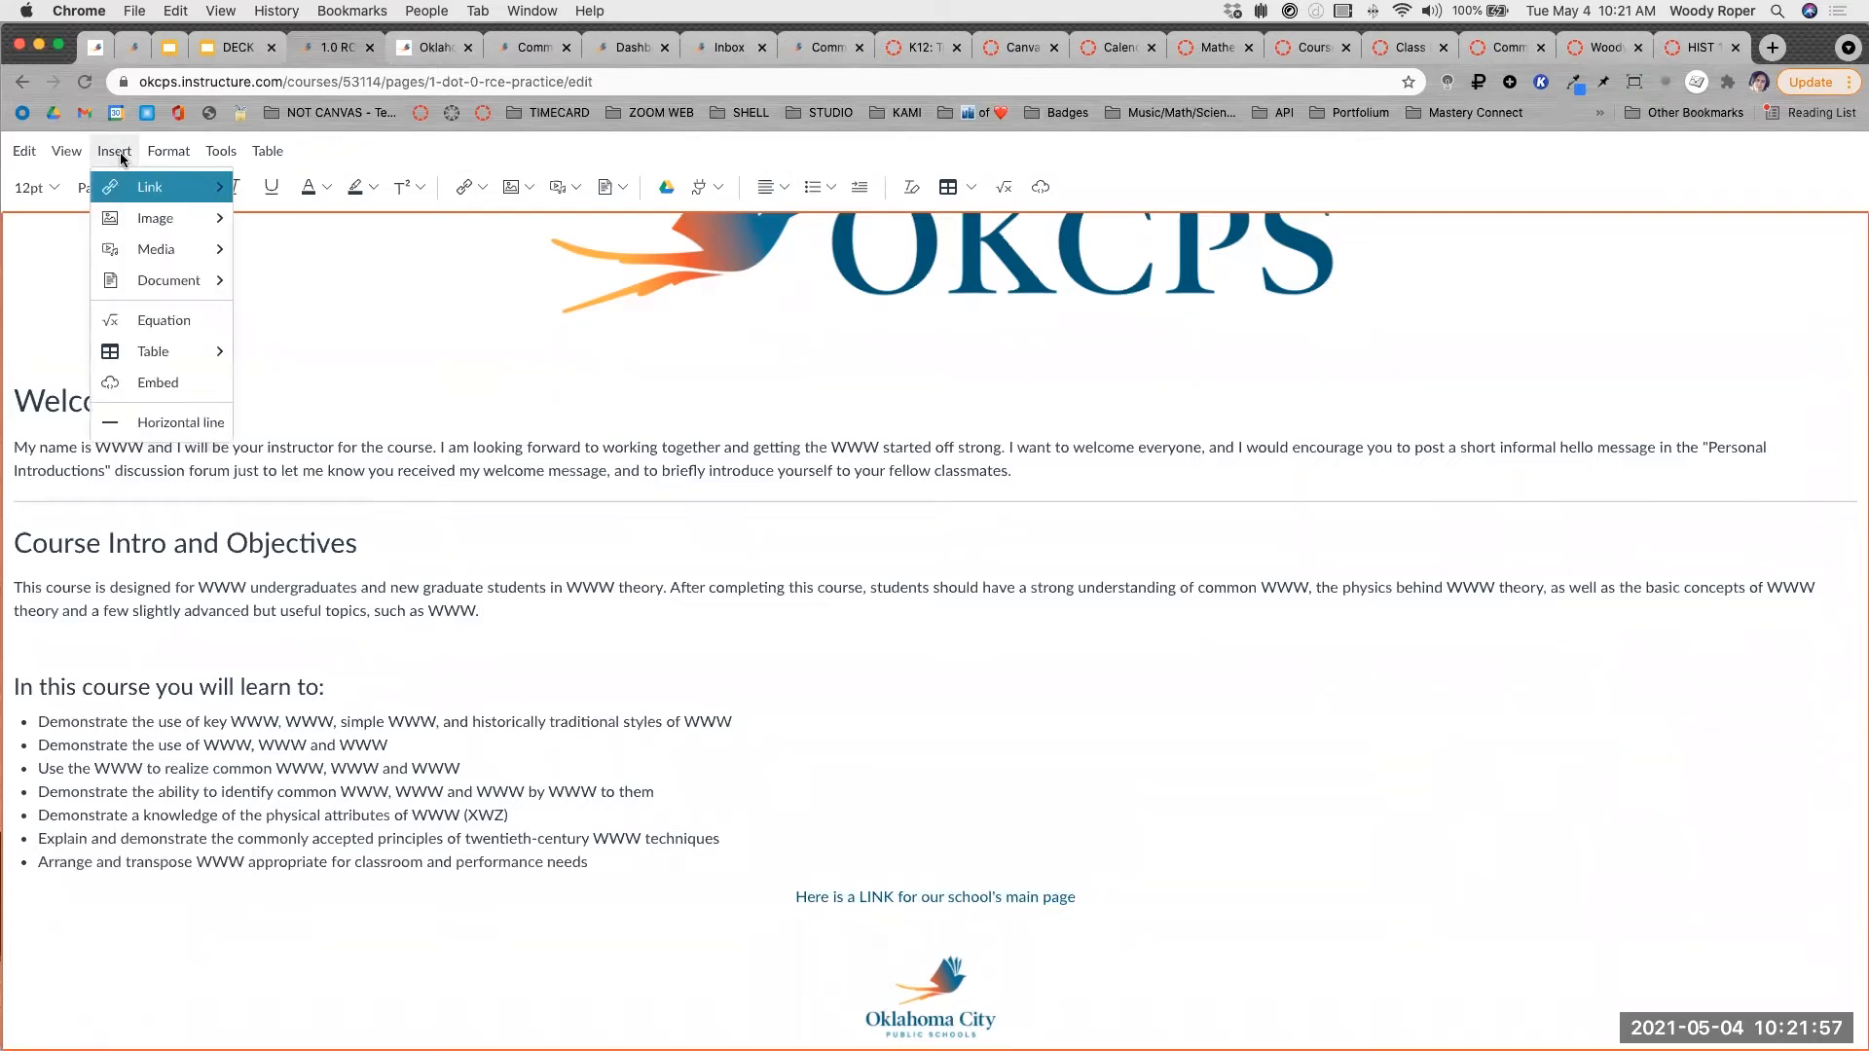
click(157, 428)
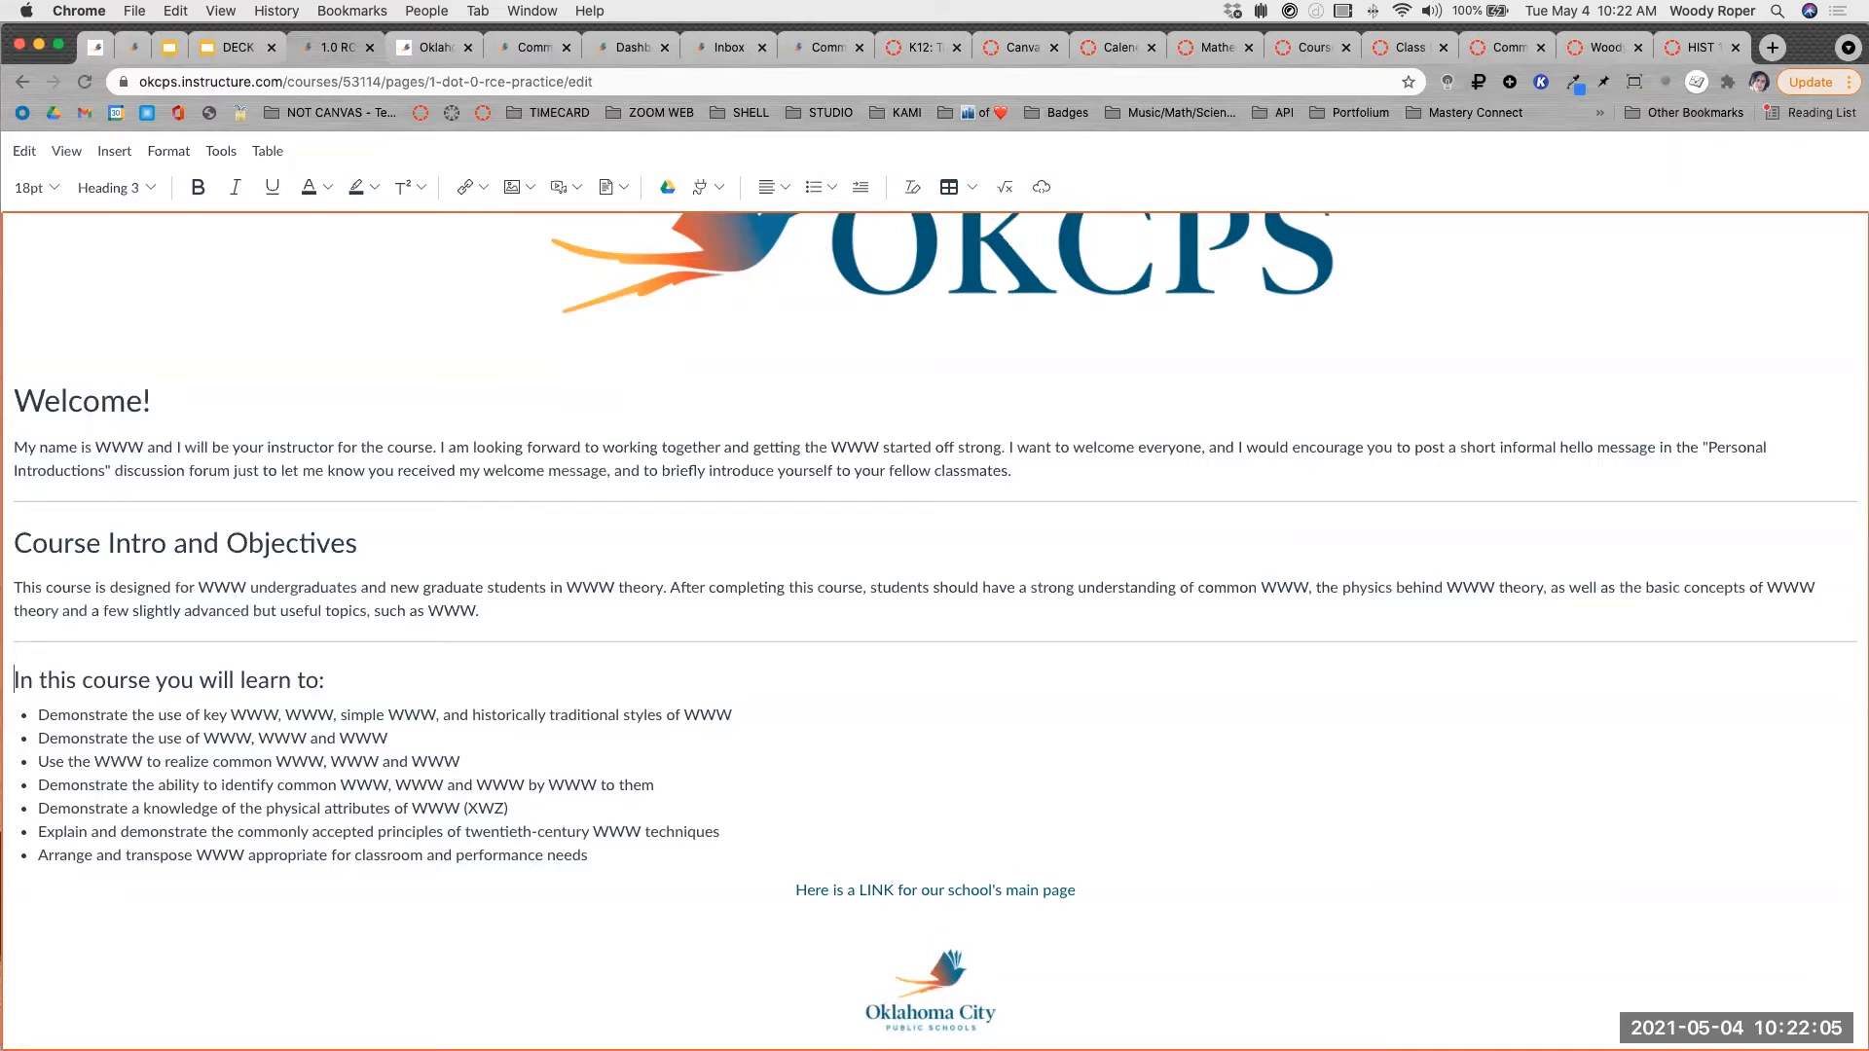
scroll(798, 644, down, 1)
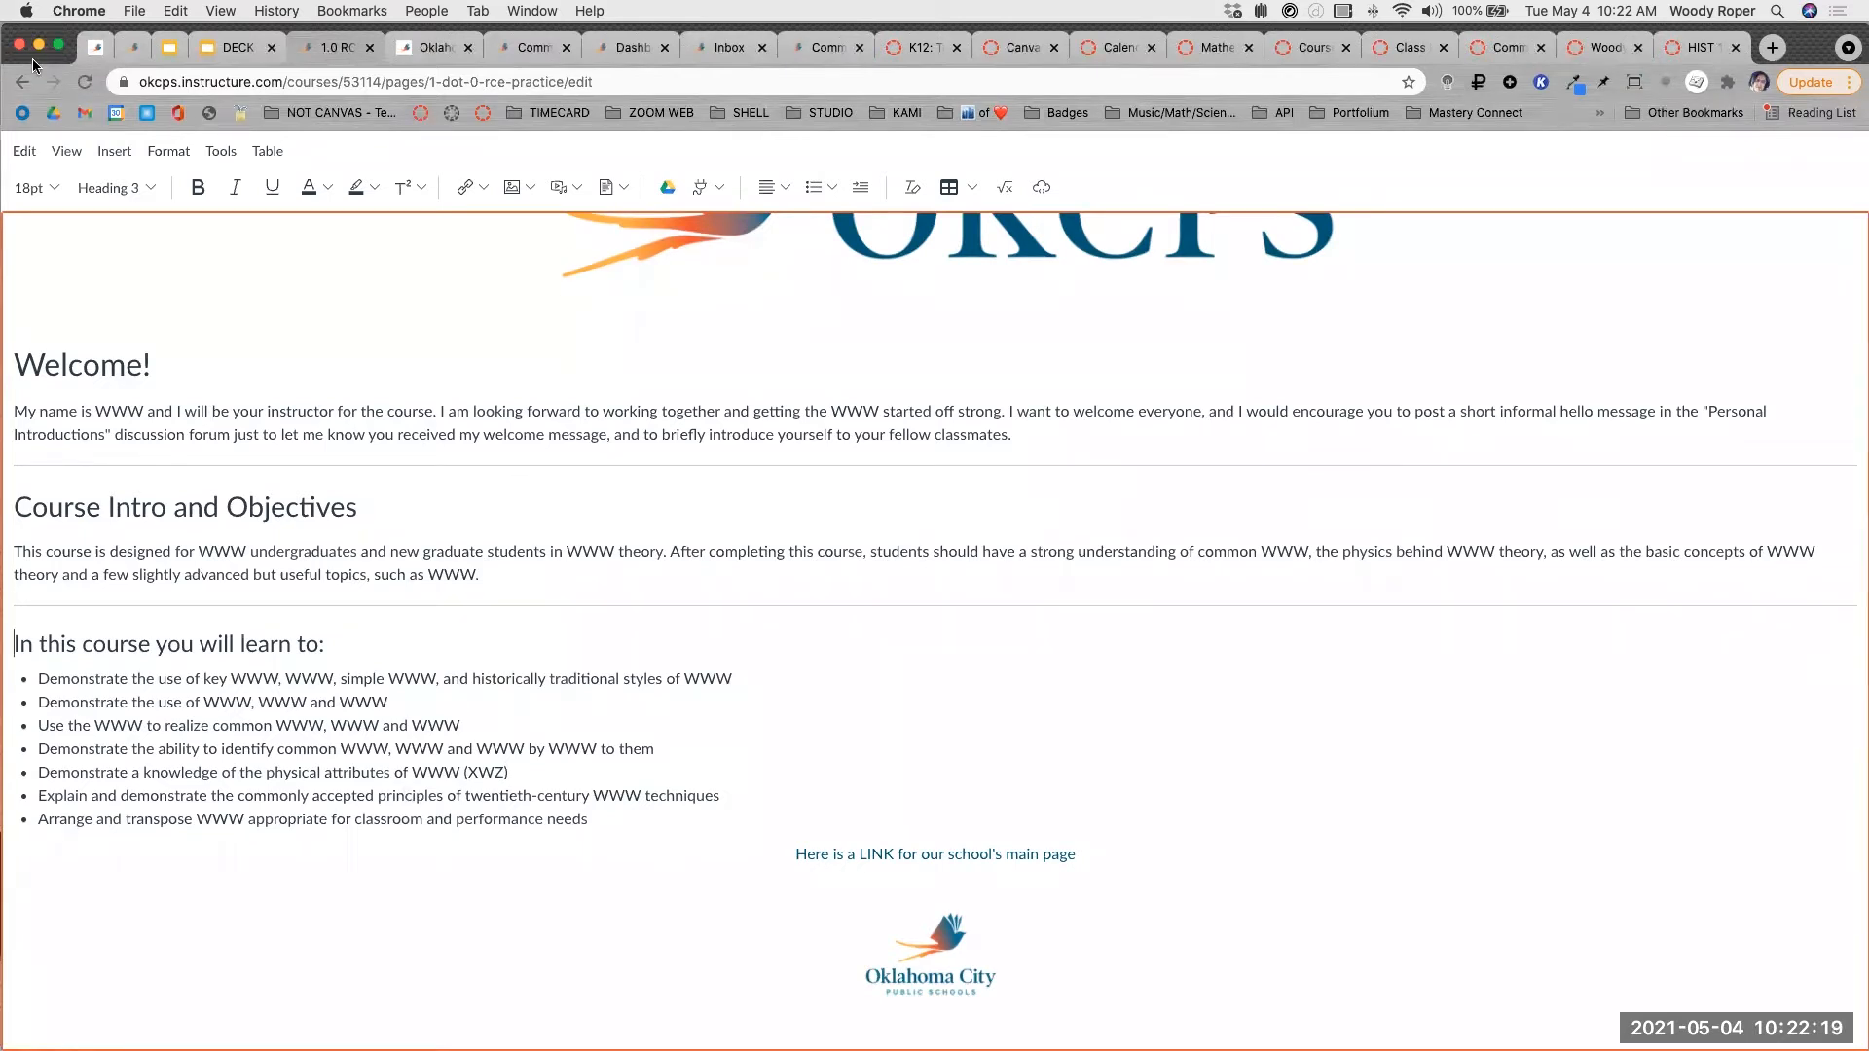
Switch to the Google Slides presentation and start the 10:00 countdown timer on the "Keep Calm and Try It" slide.
click(175, 50)
click(1107, 368)
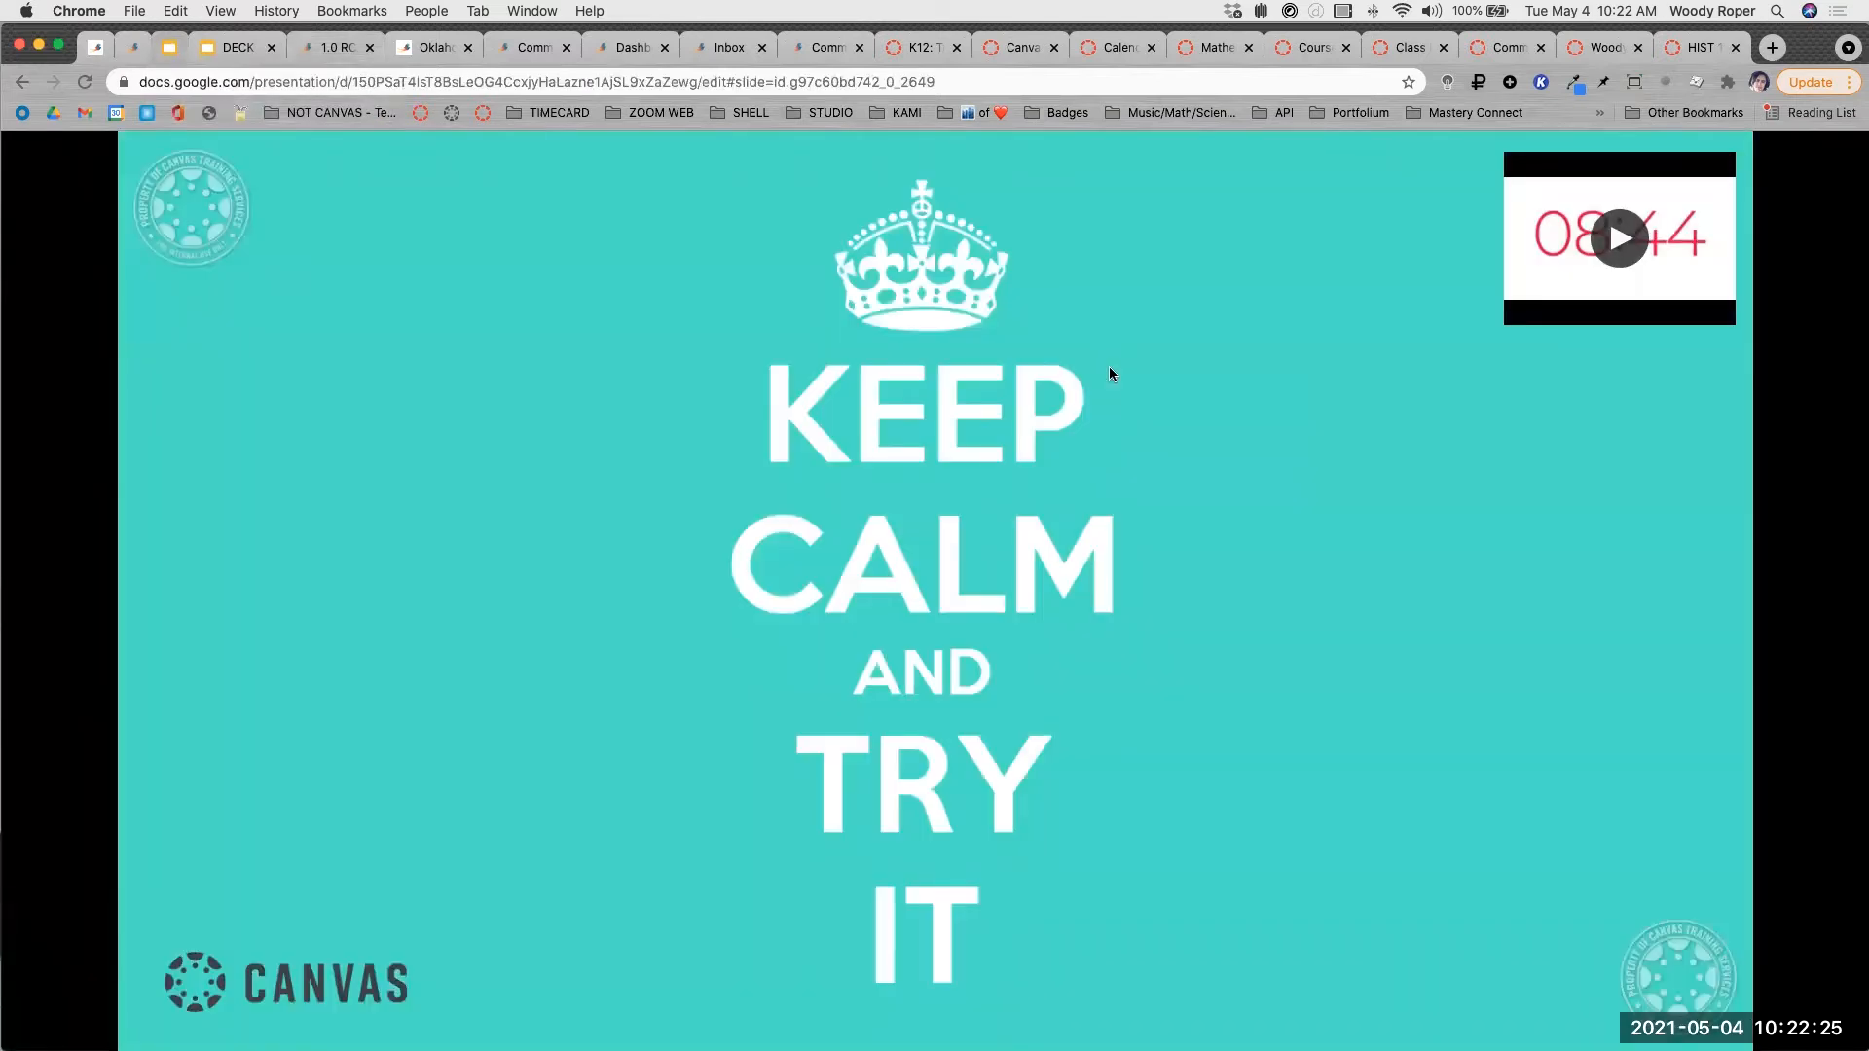
click(1620, 238)
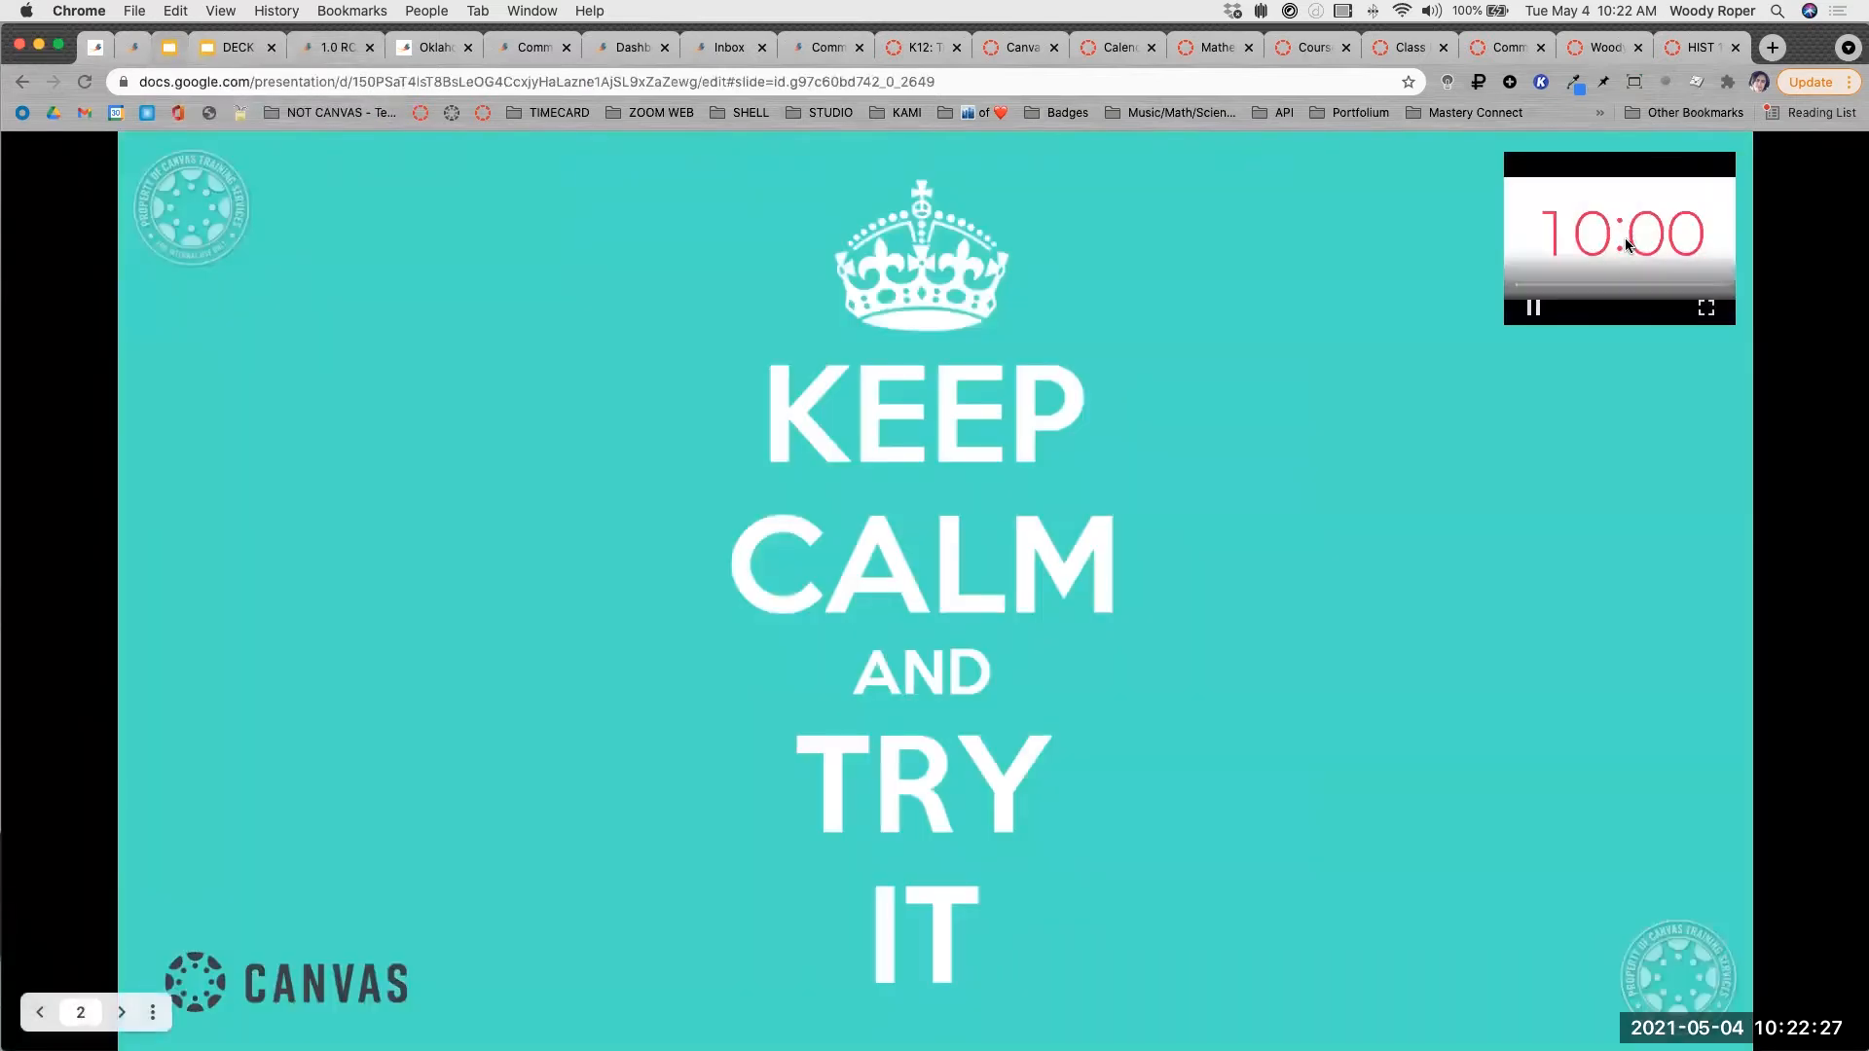
Skip the countdown timer to its end and switch back to the 1.0 RCE Practice page in Canvas.
click(1700, 289)
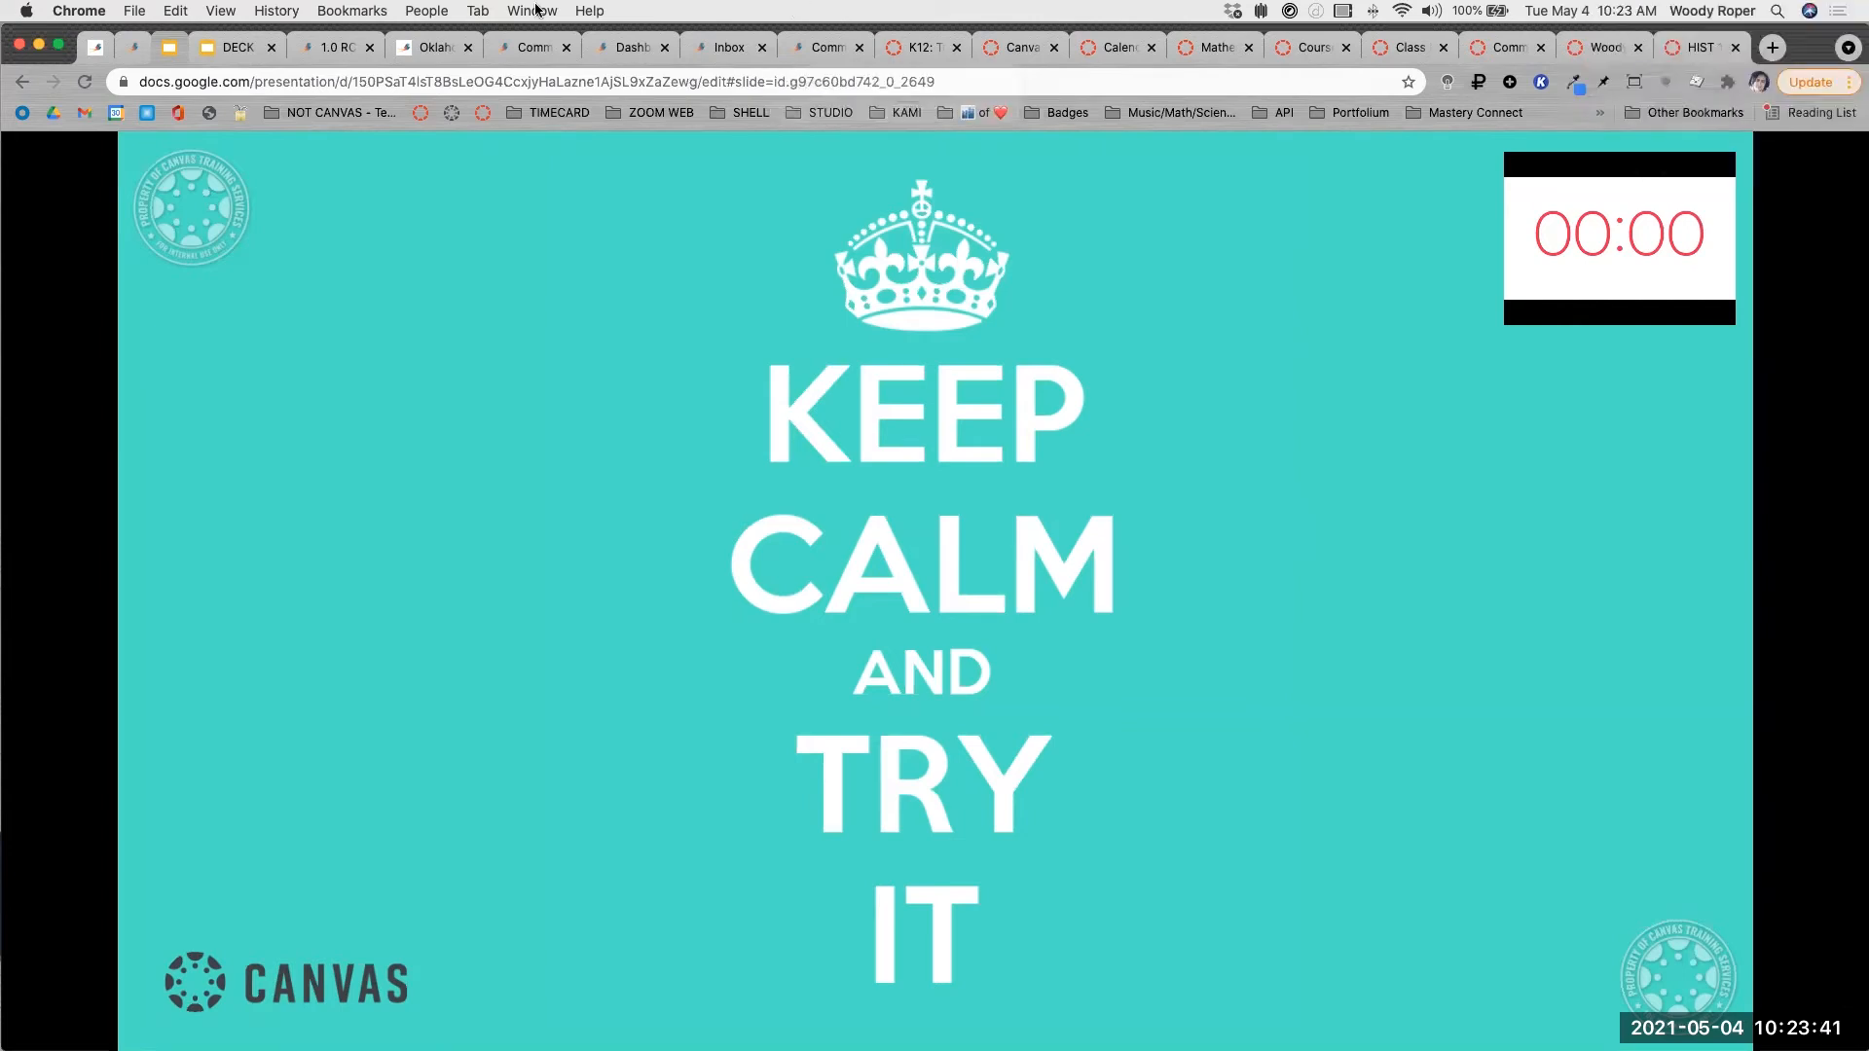
click(349, 49)
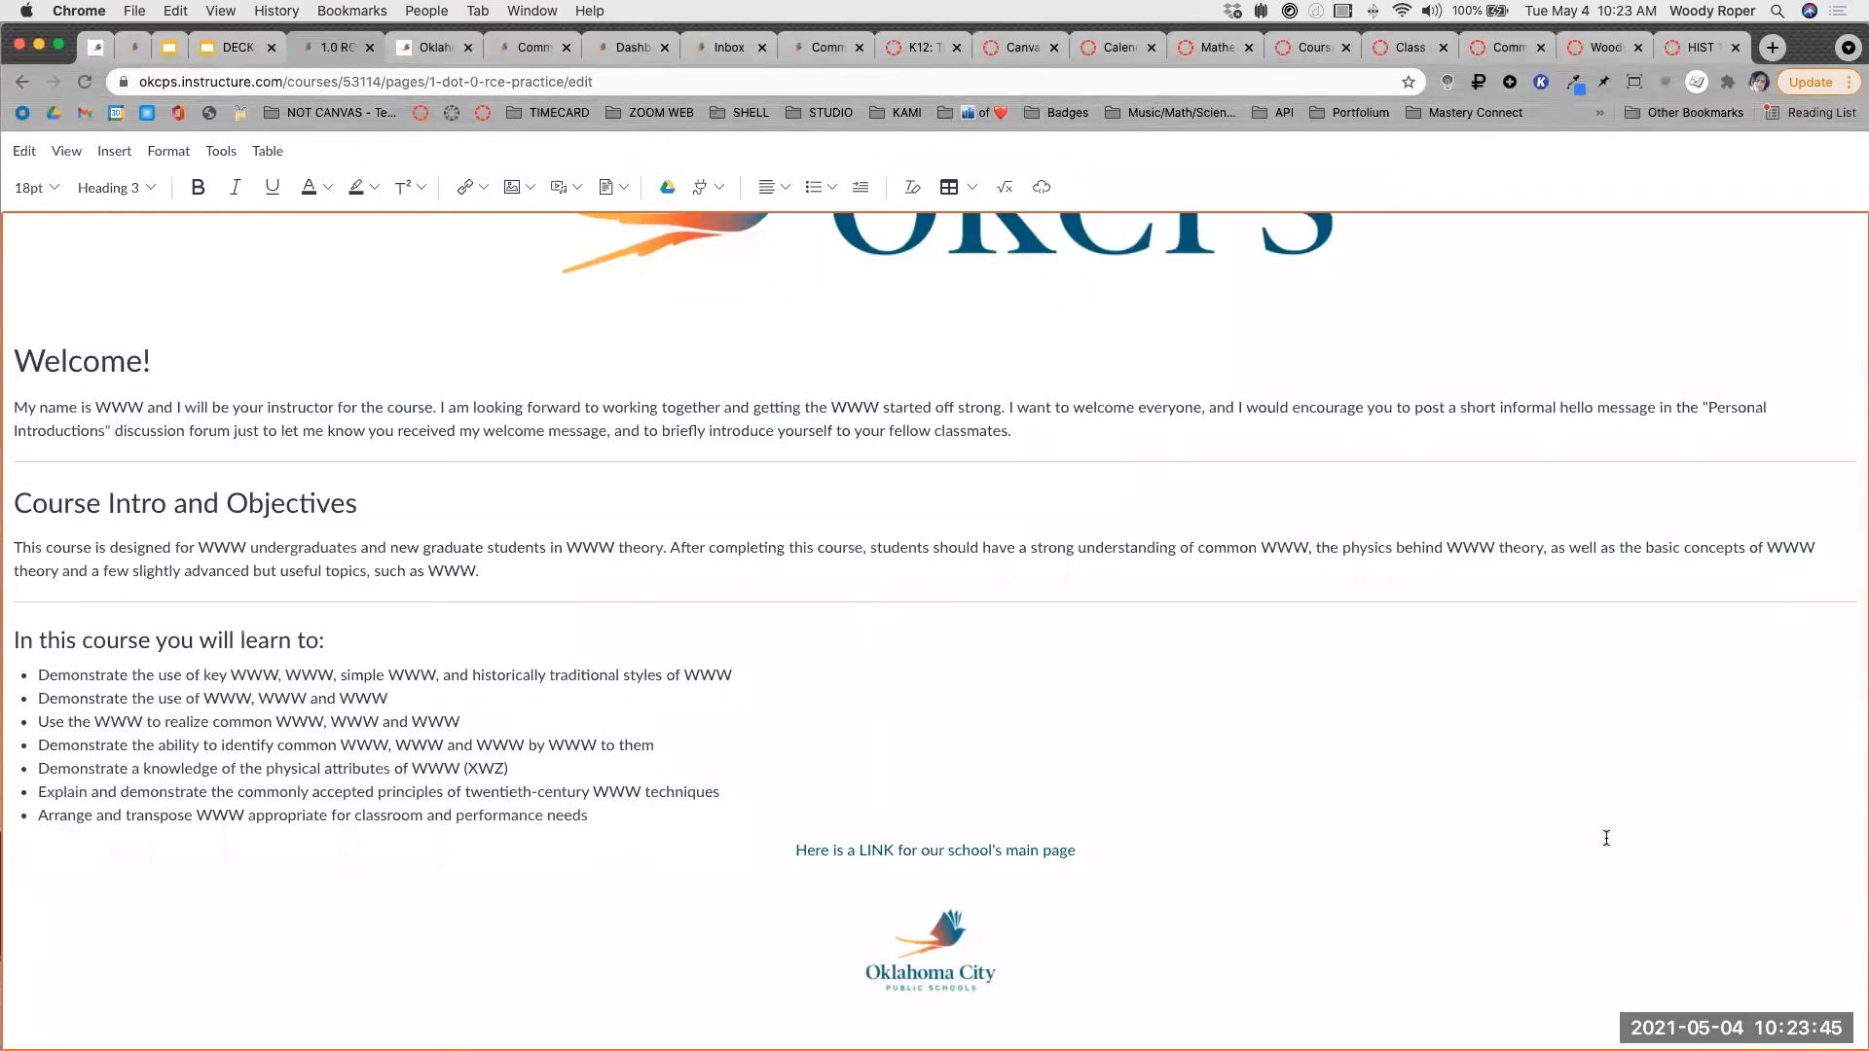
Exit the full-screen editor and save the 1.0 RCE Practice page.
triple_click(1489, 837)
key(Escape)
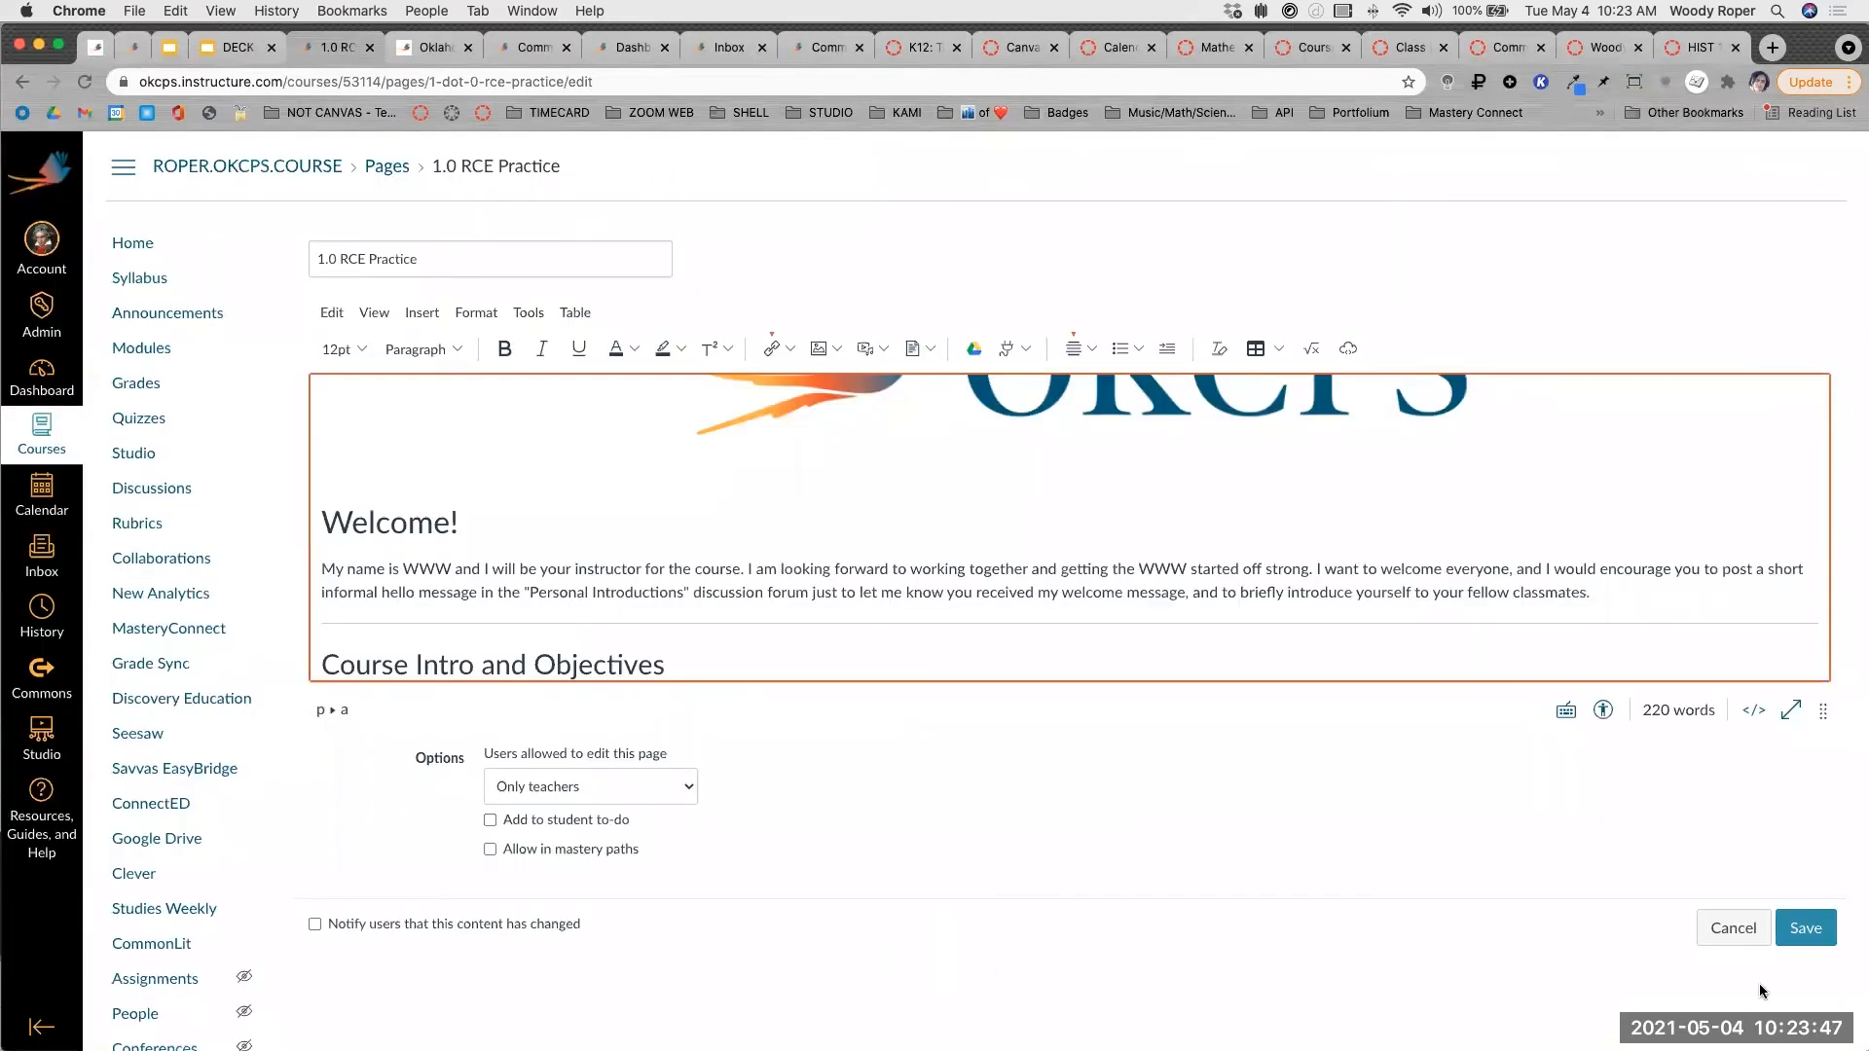
click(1812, 925)
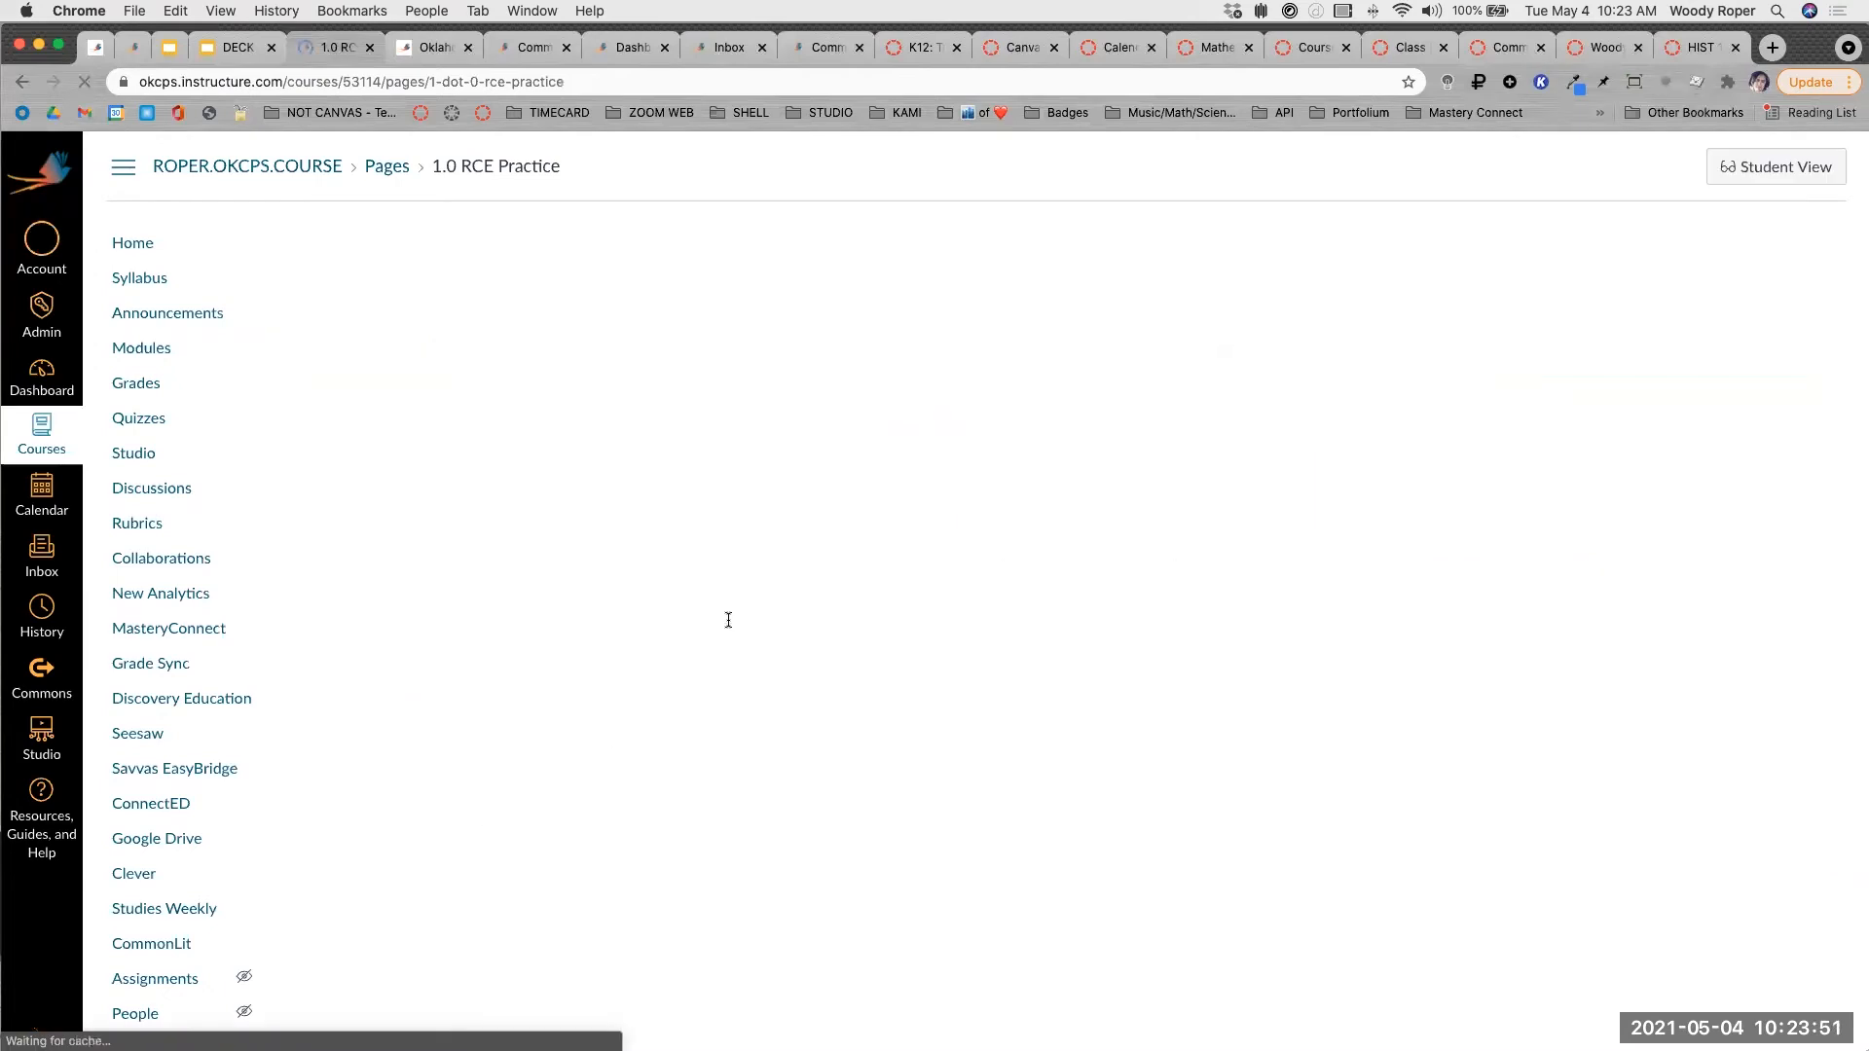
Review the saved 1.0 RCE Practice page through to its closing logo, and reopen the page for editing.
scroll(728, 620, down, 1)
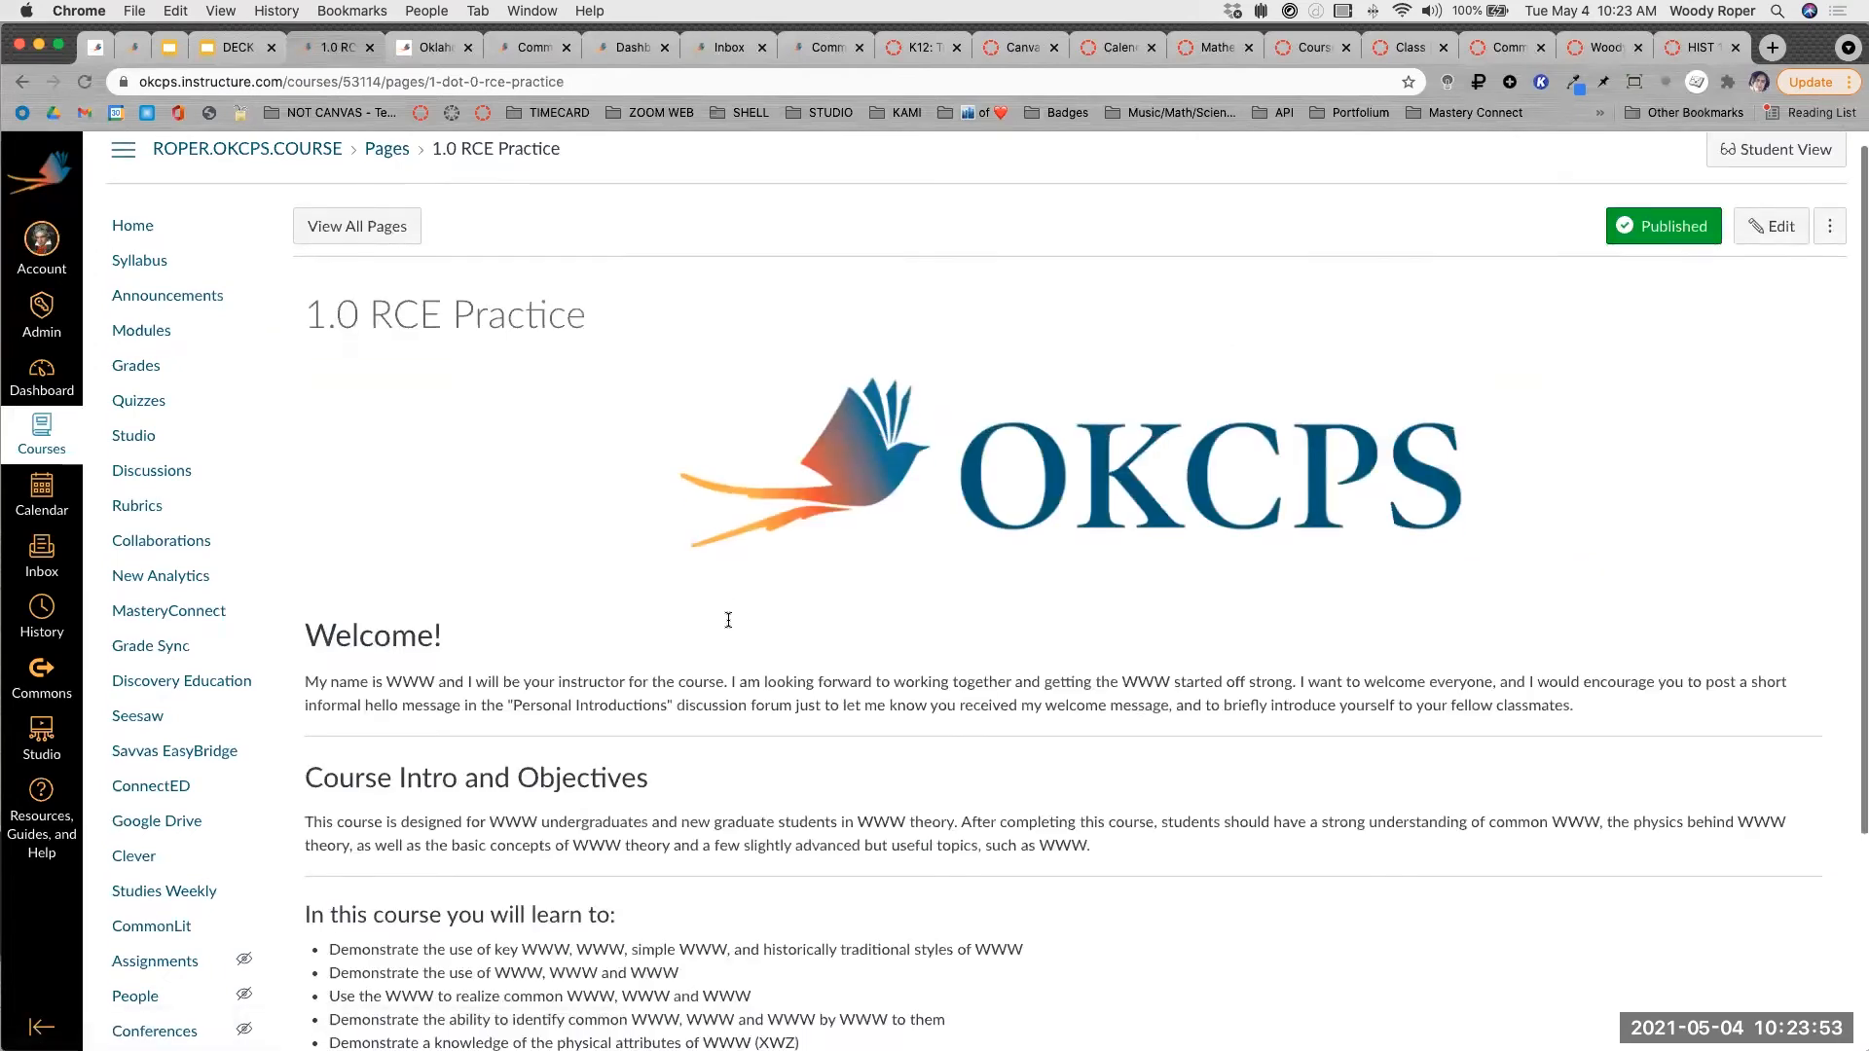
scroll(728, 620, down, 5)
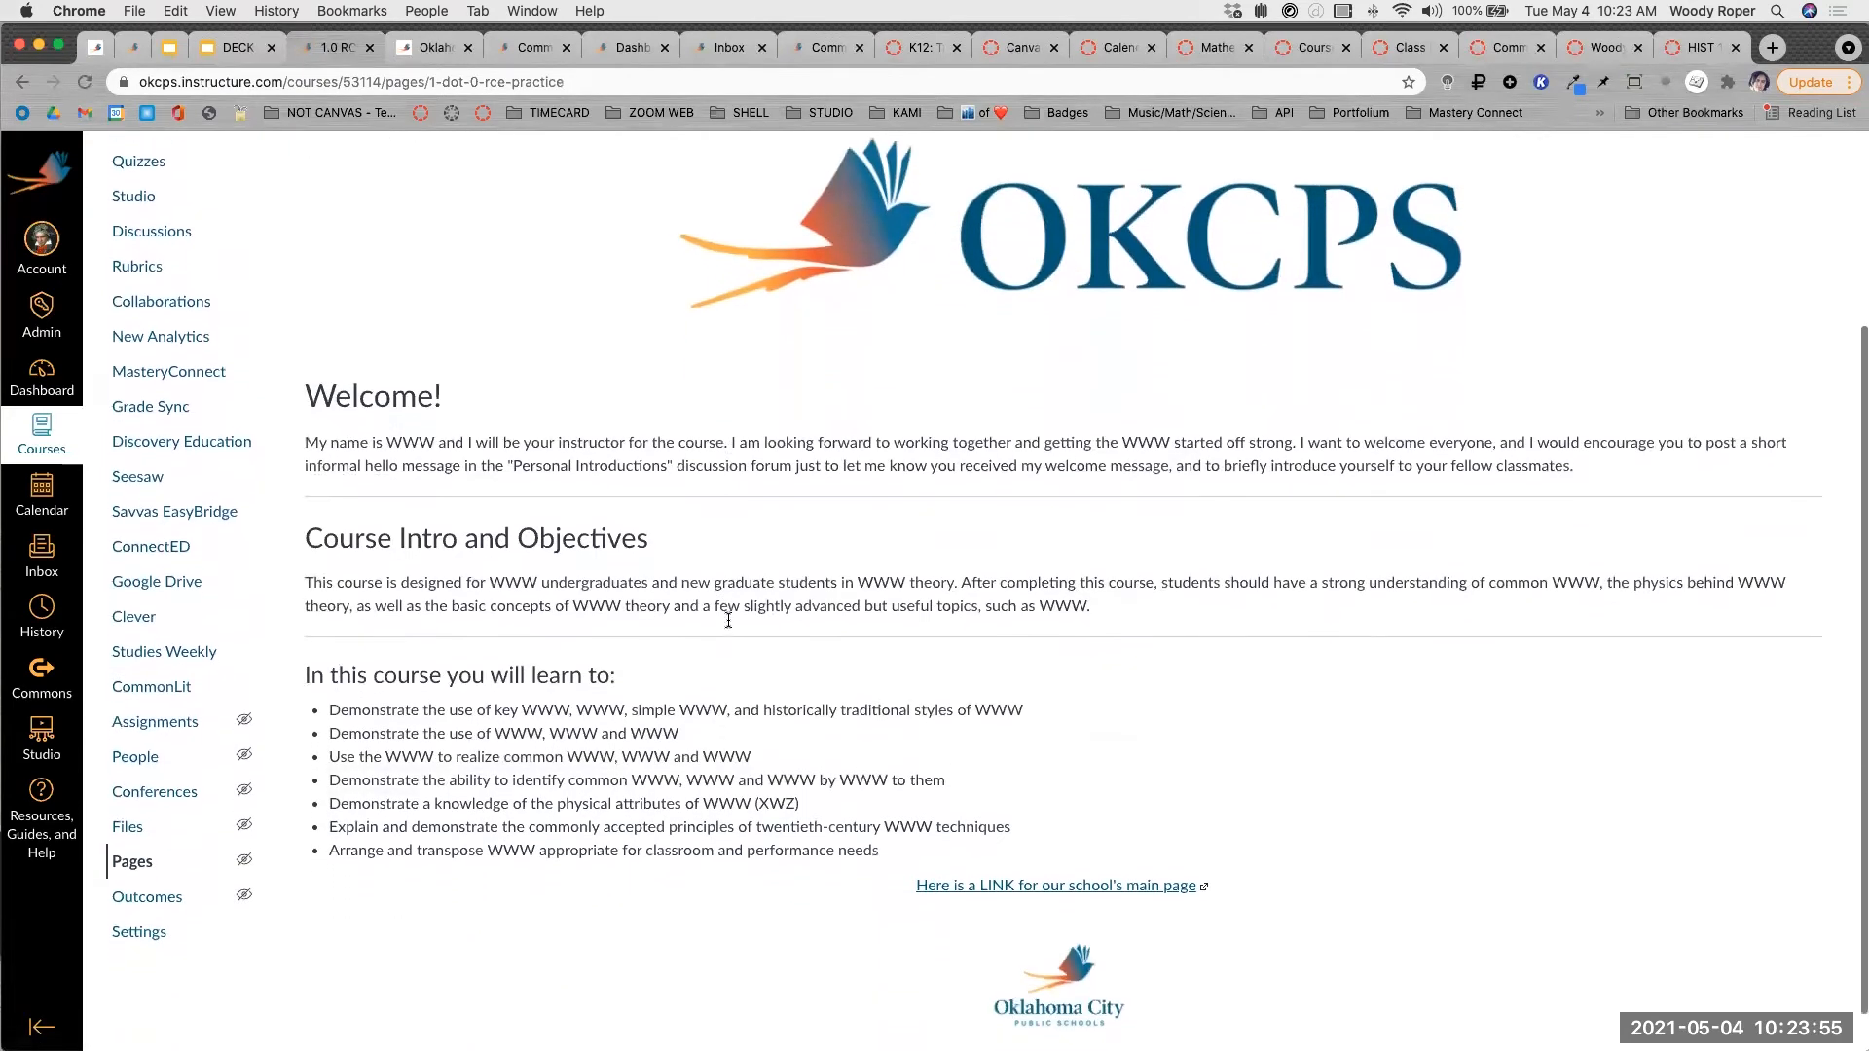
scroll(728, 620, down, 1)
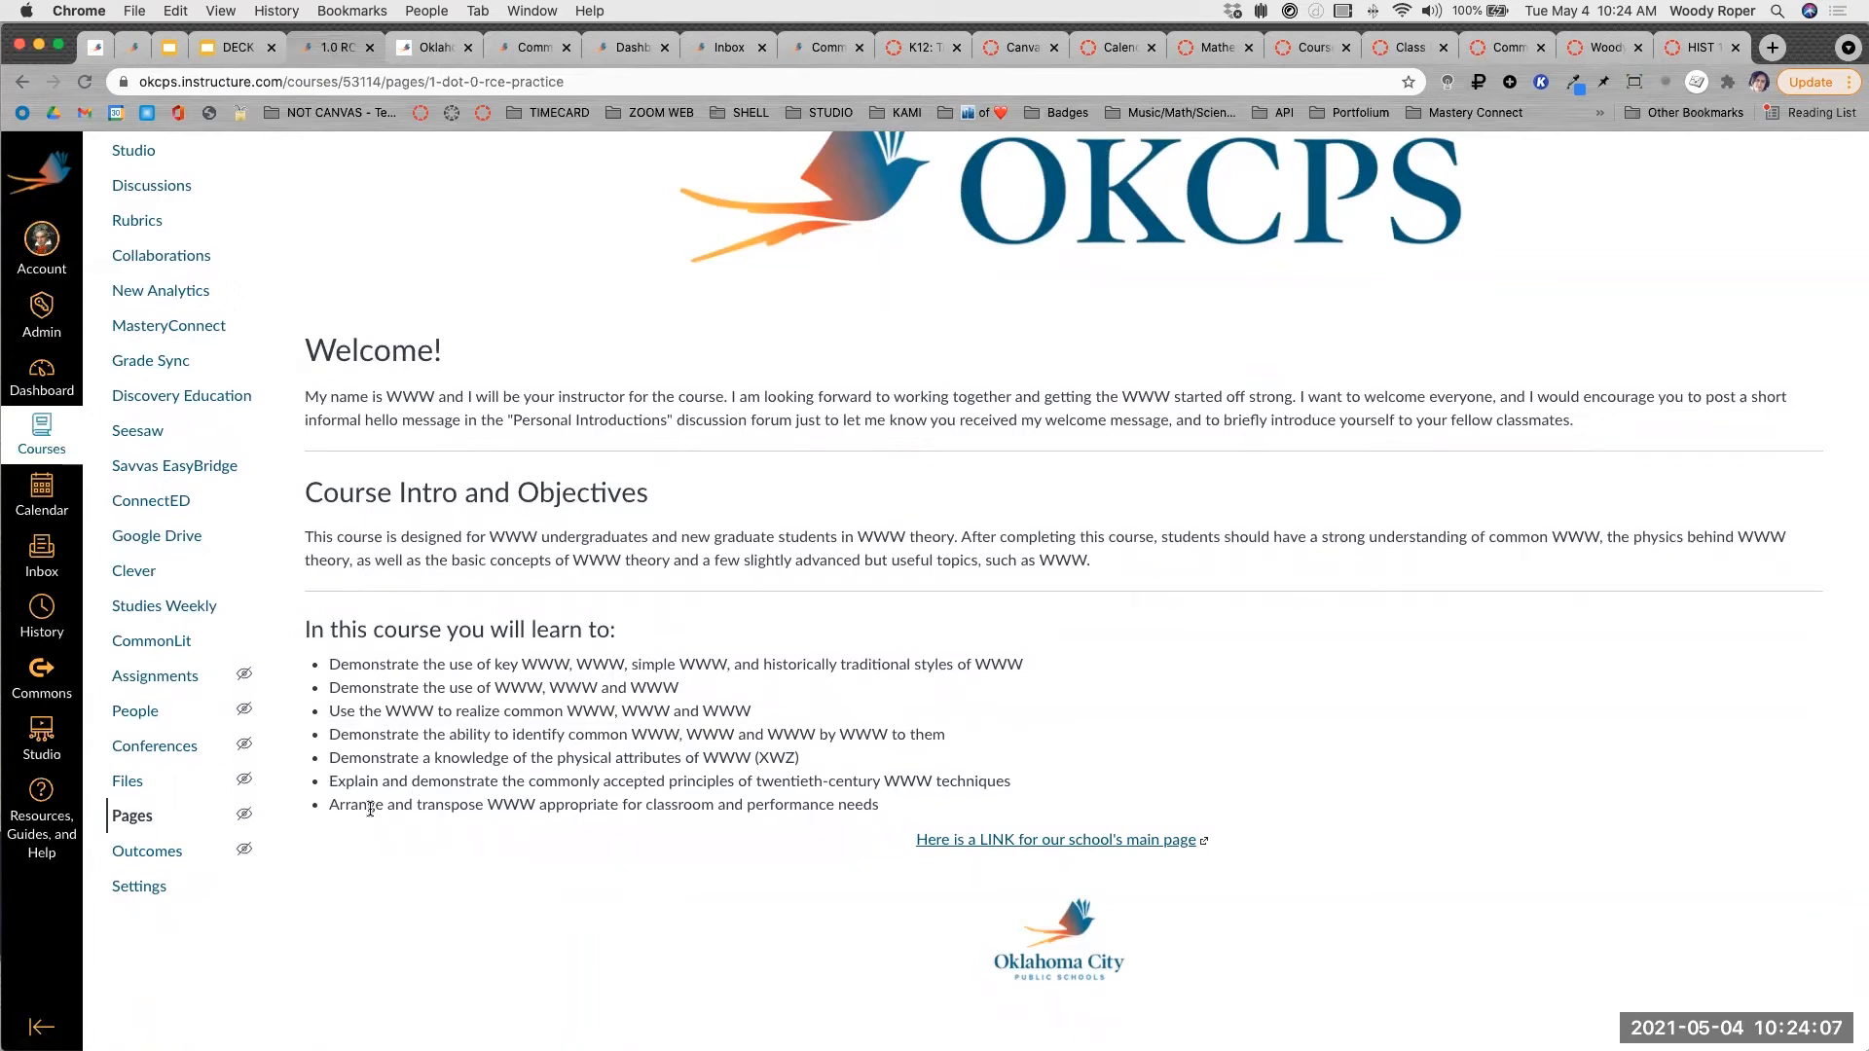
scroll(1291, 773, up, 5)
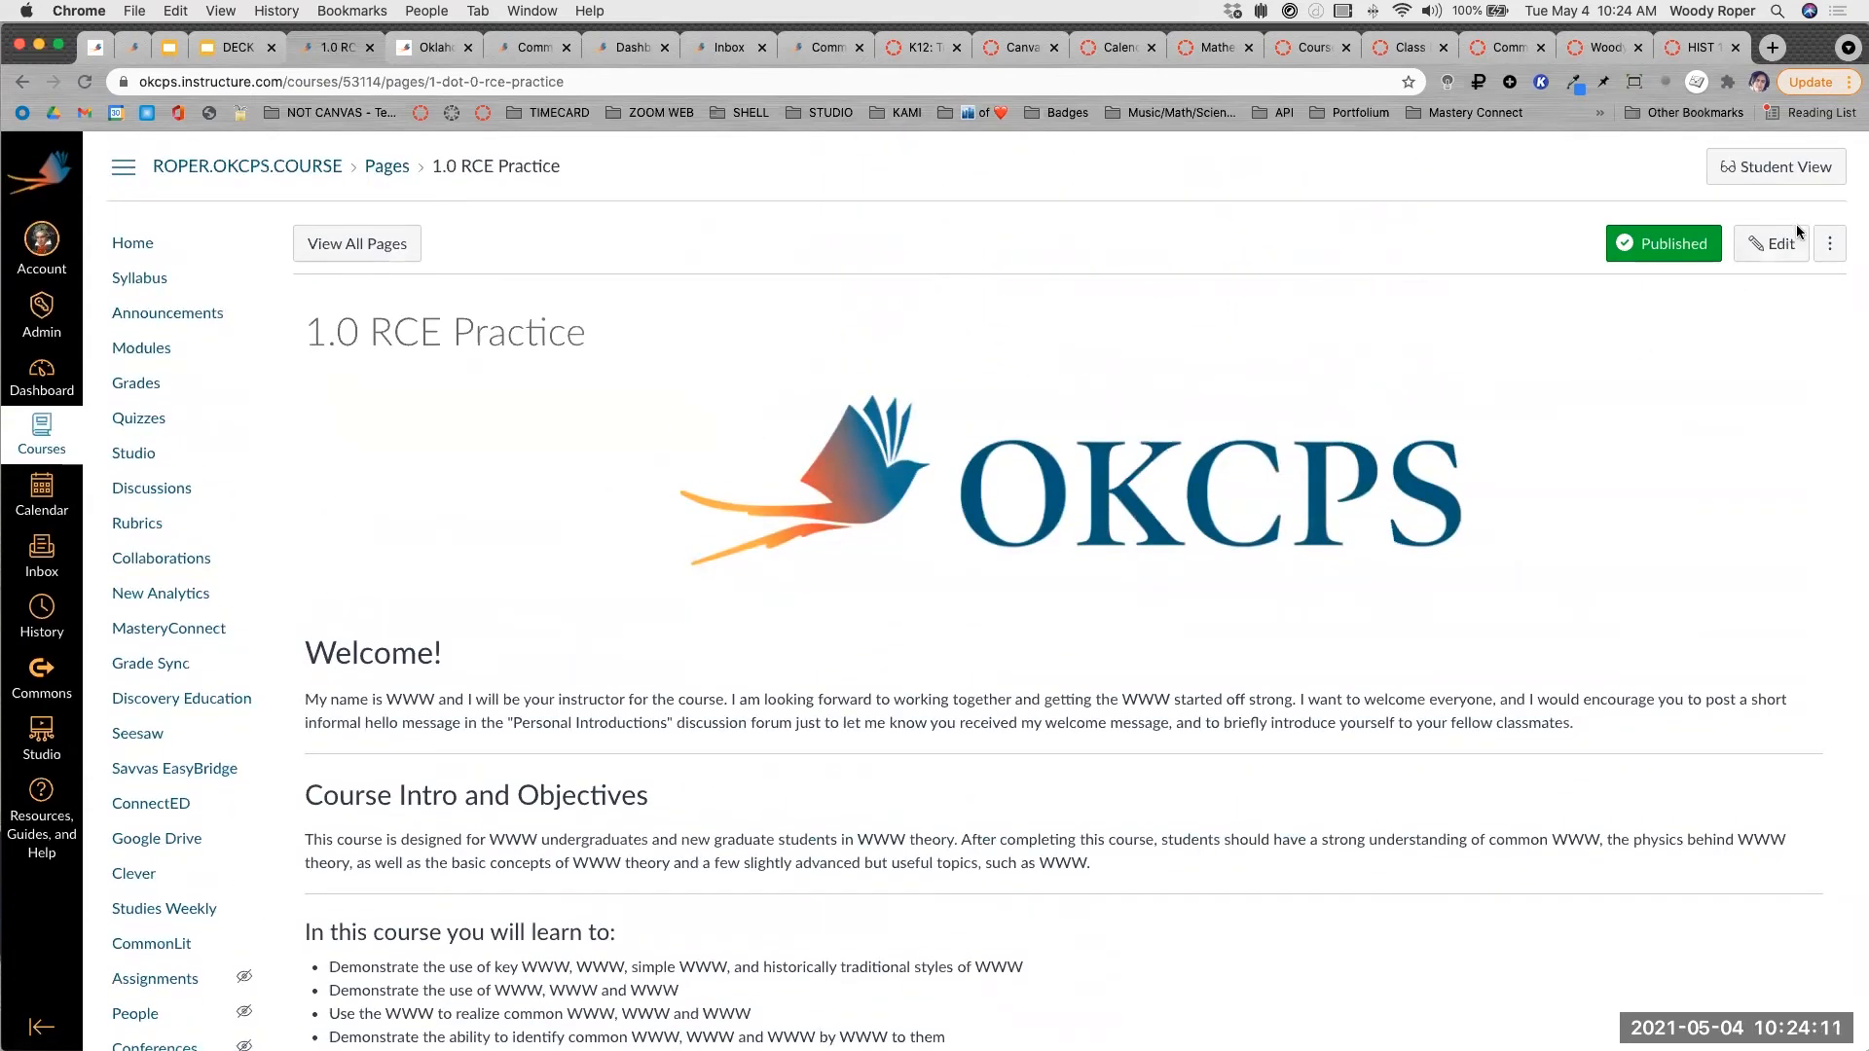
click(1783, 245)
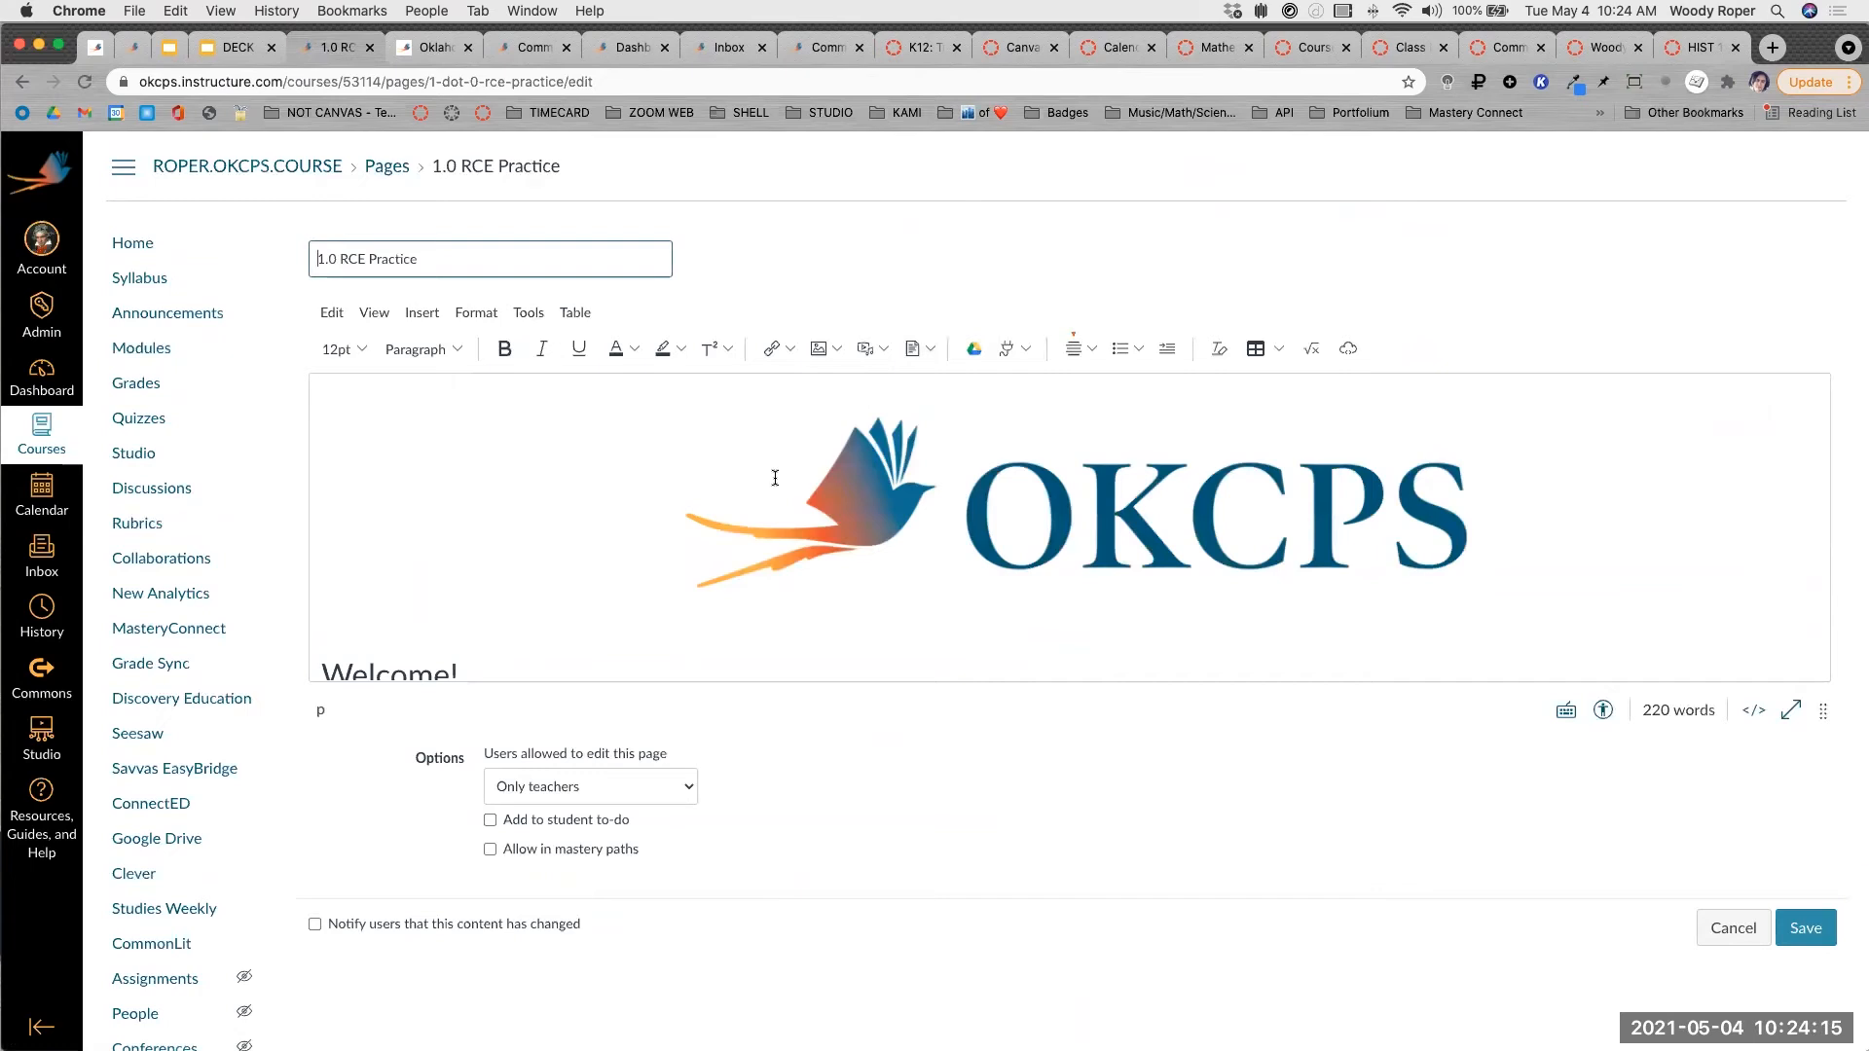
Add a placeholder line reading "{Insert Video Welcome Here}" directly below the Welcome paragraph.
scroll(774, 478, down, 2)
scroll(775, 478, down, 5)
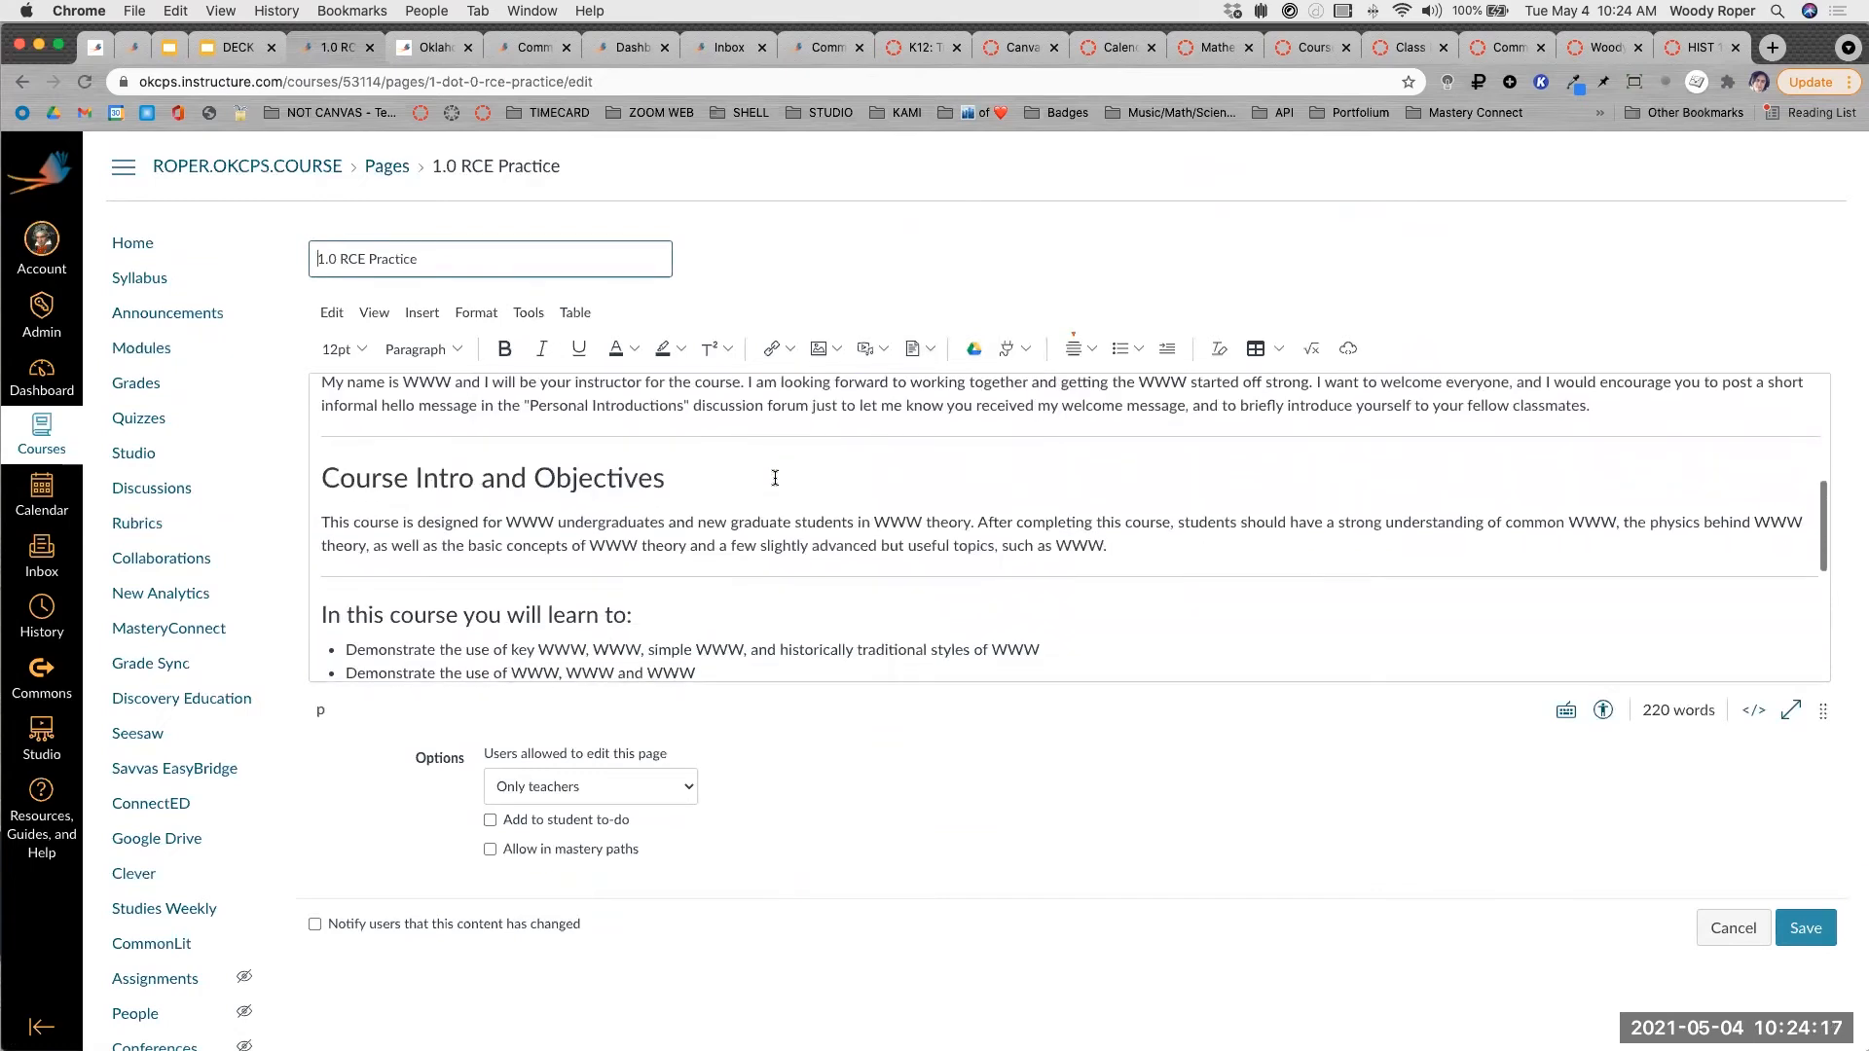
scroll(775, 478, up, 3)
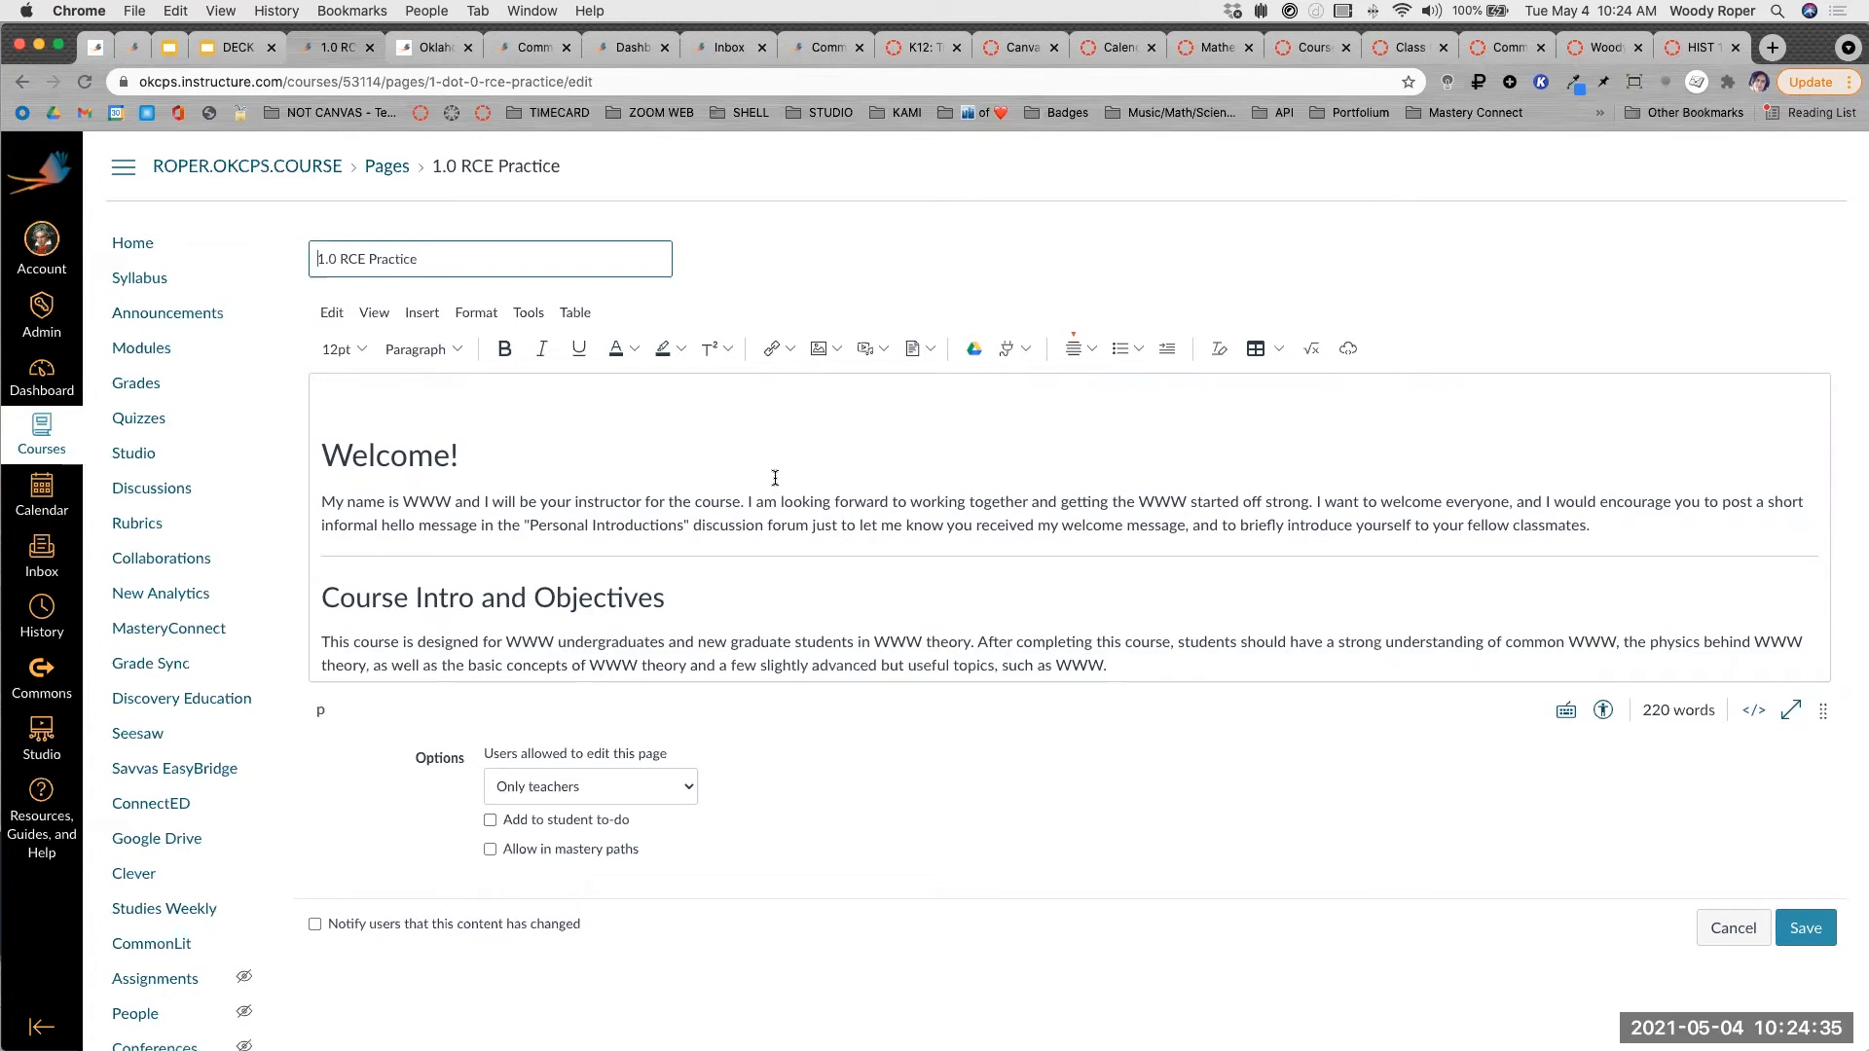
click(1625, 523)
key(Return)
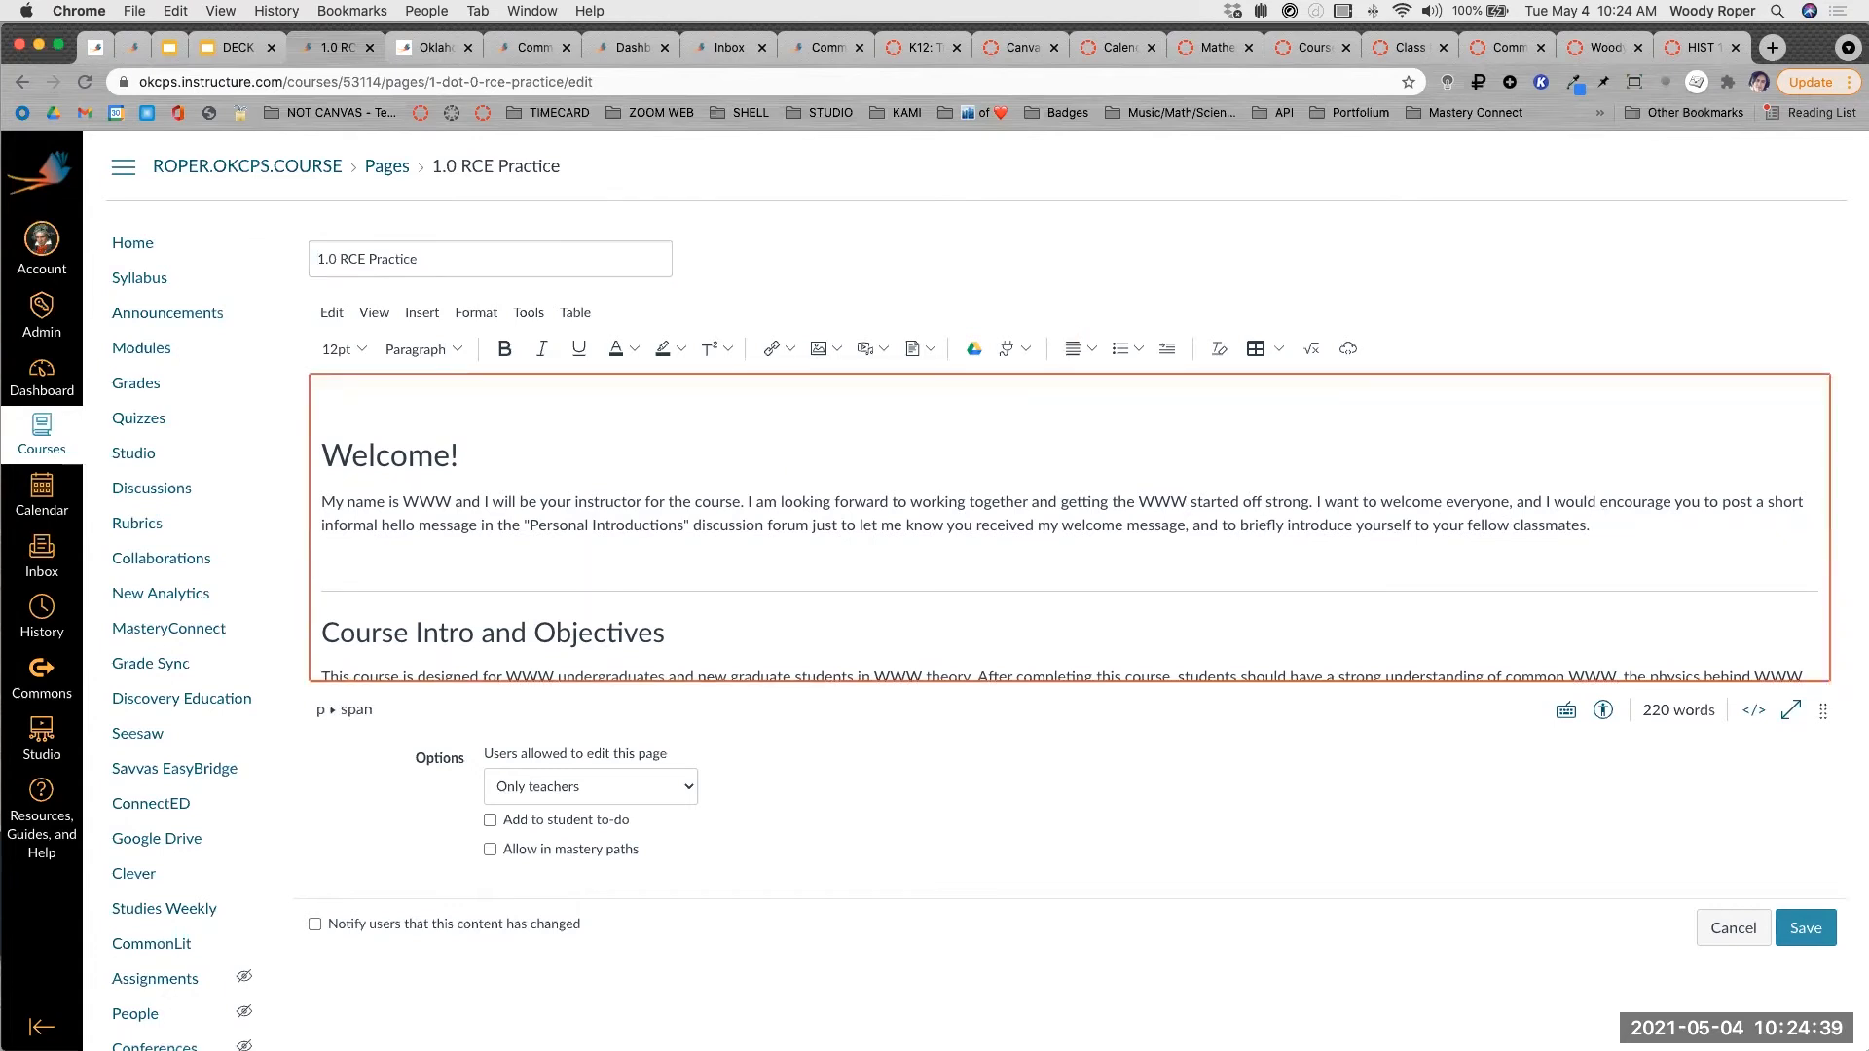
text({Insert Video Welcome Here)
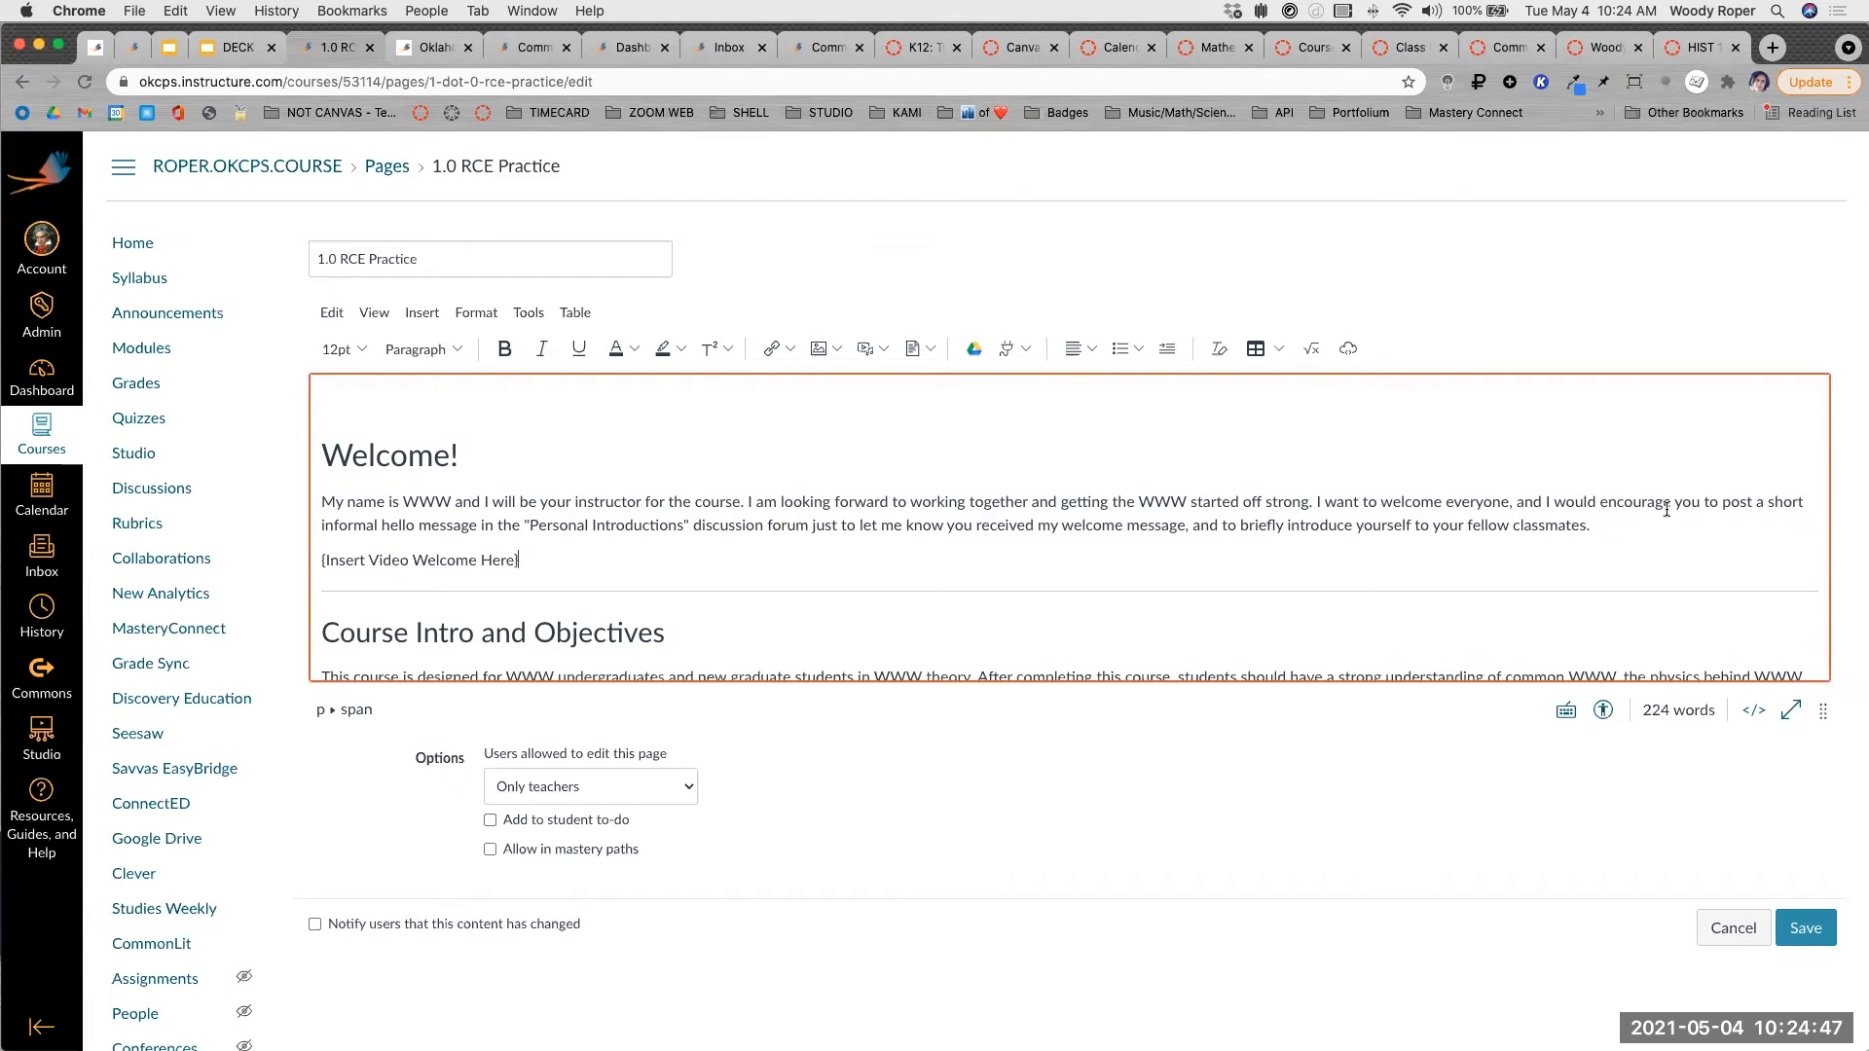
Set the font size of the video placeholder line to 36pt.
triple_click(421, 554)
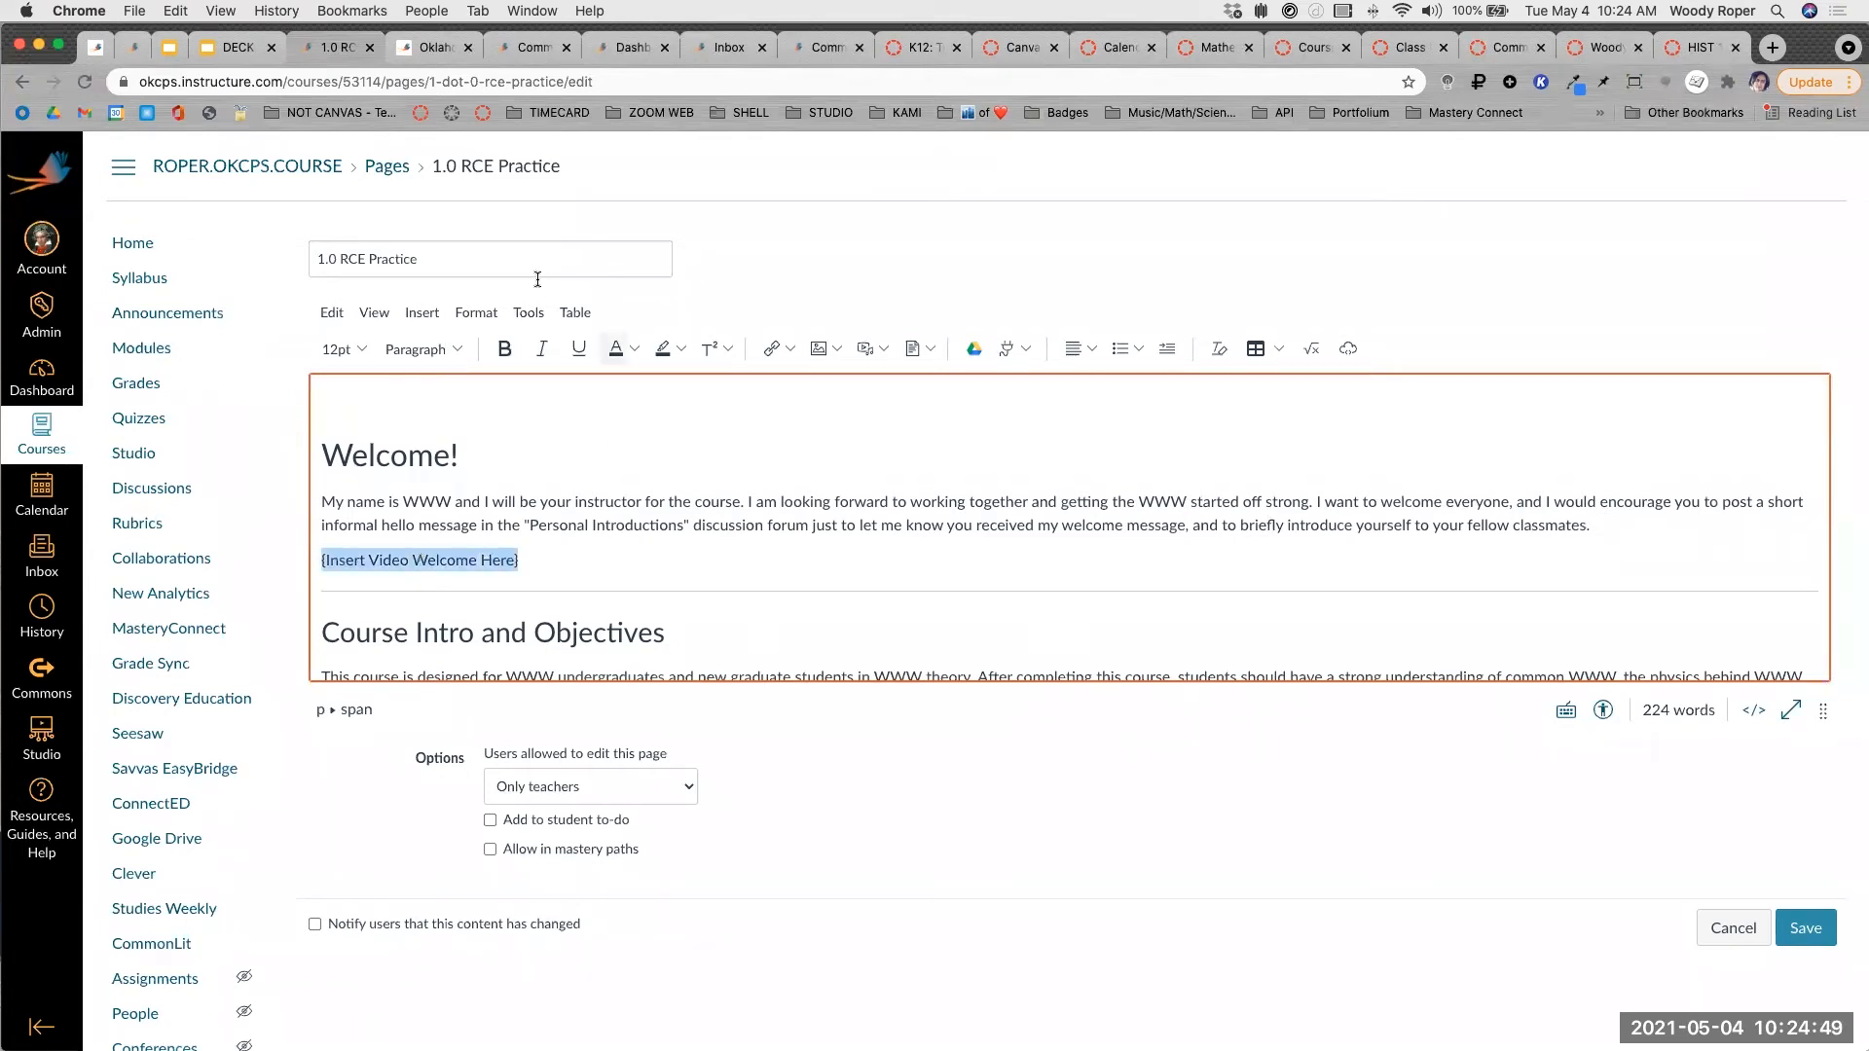
click(342, 348)
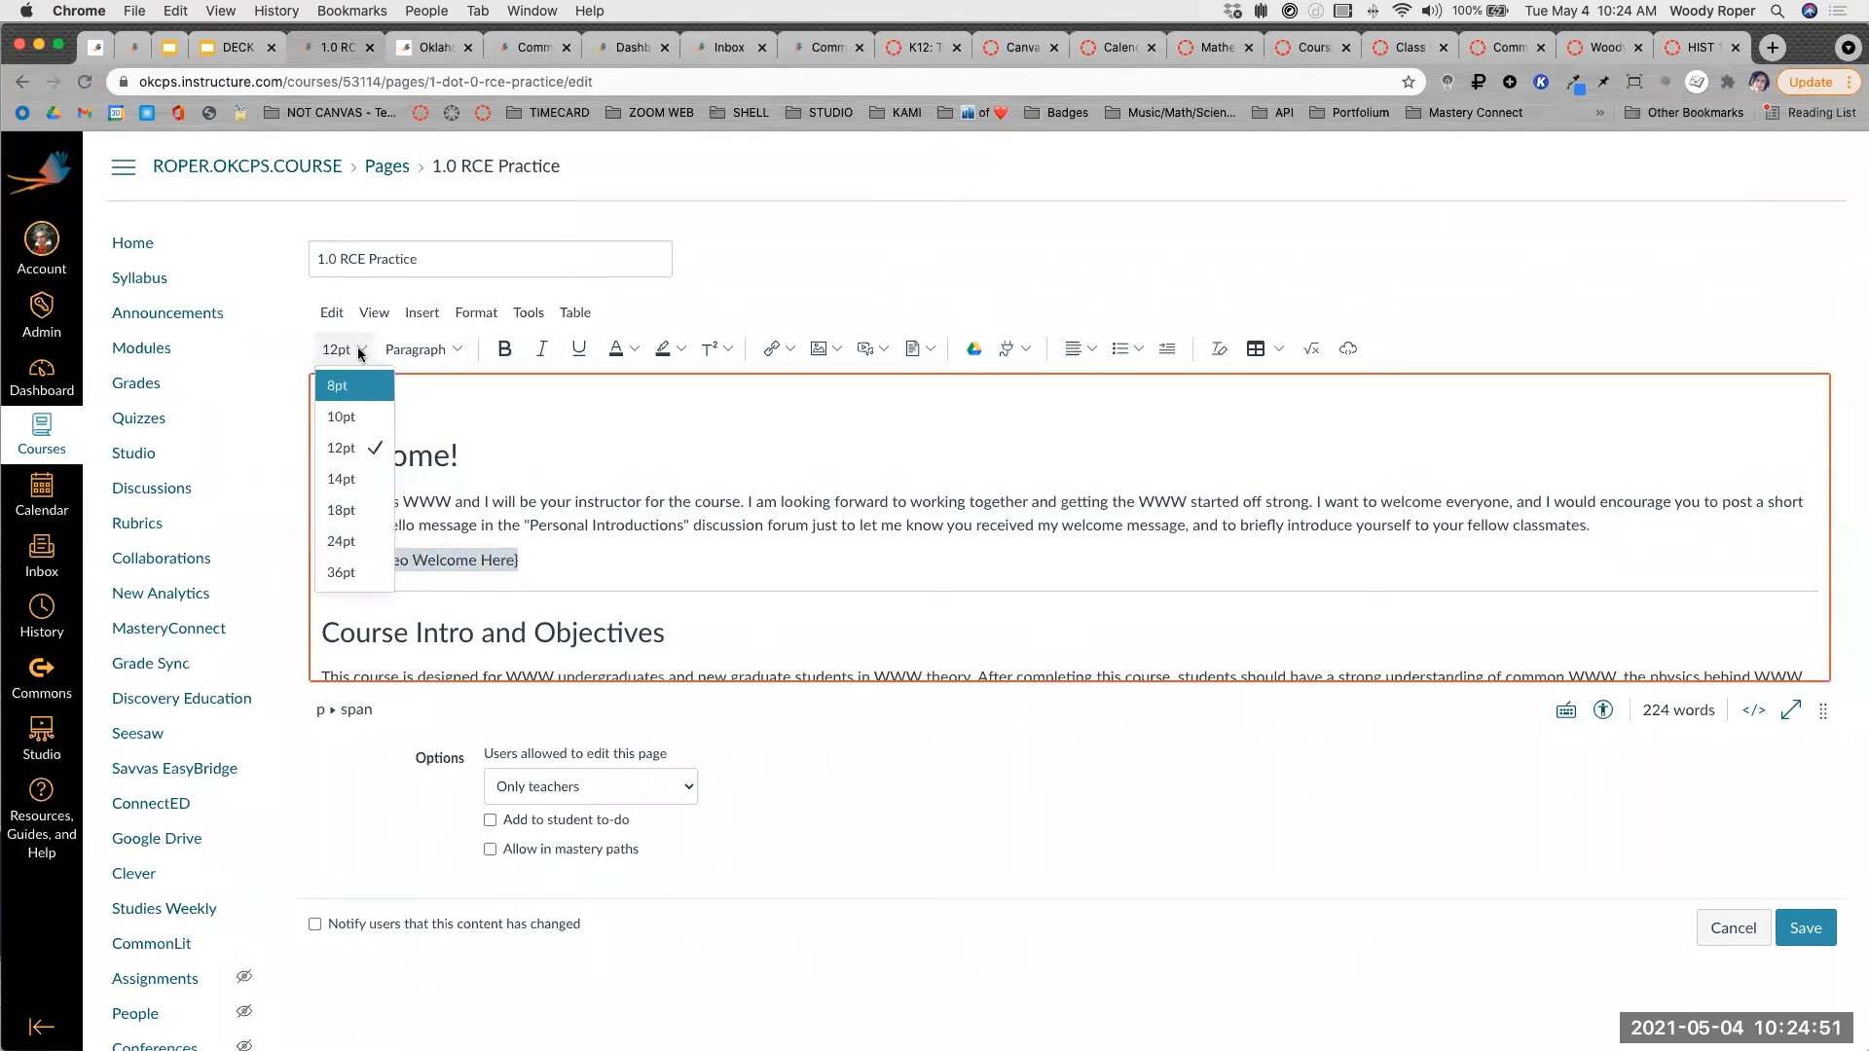
click(352, 571)
click(1053, 563)
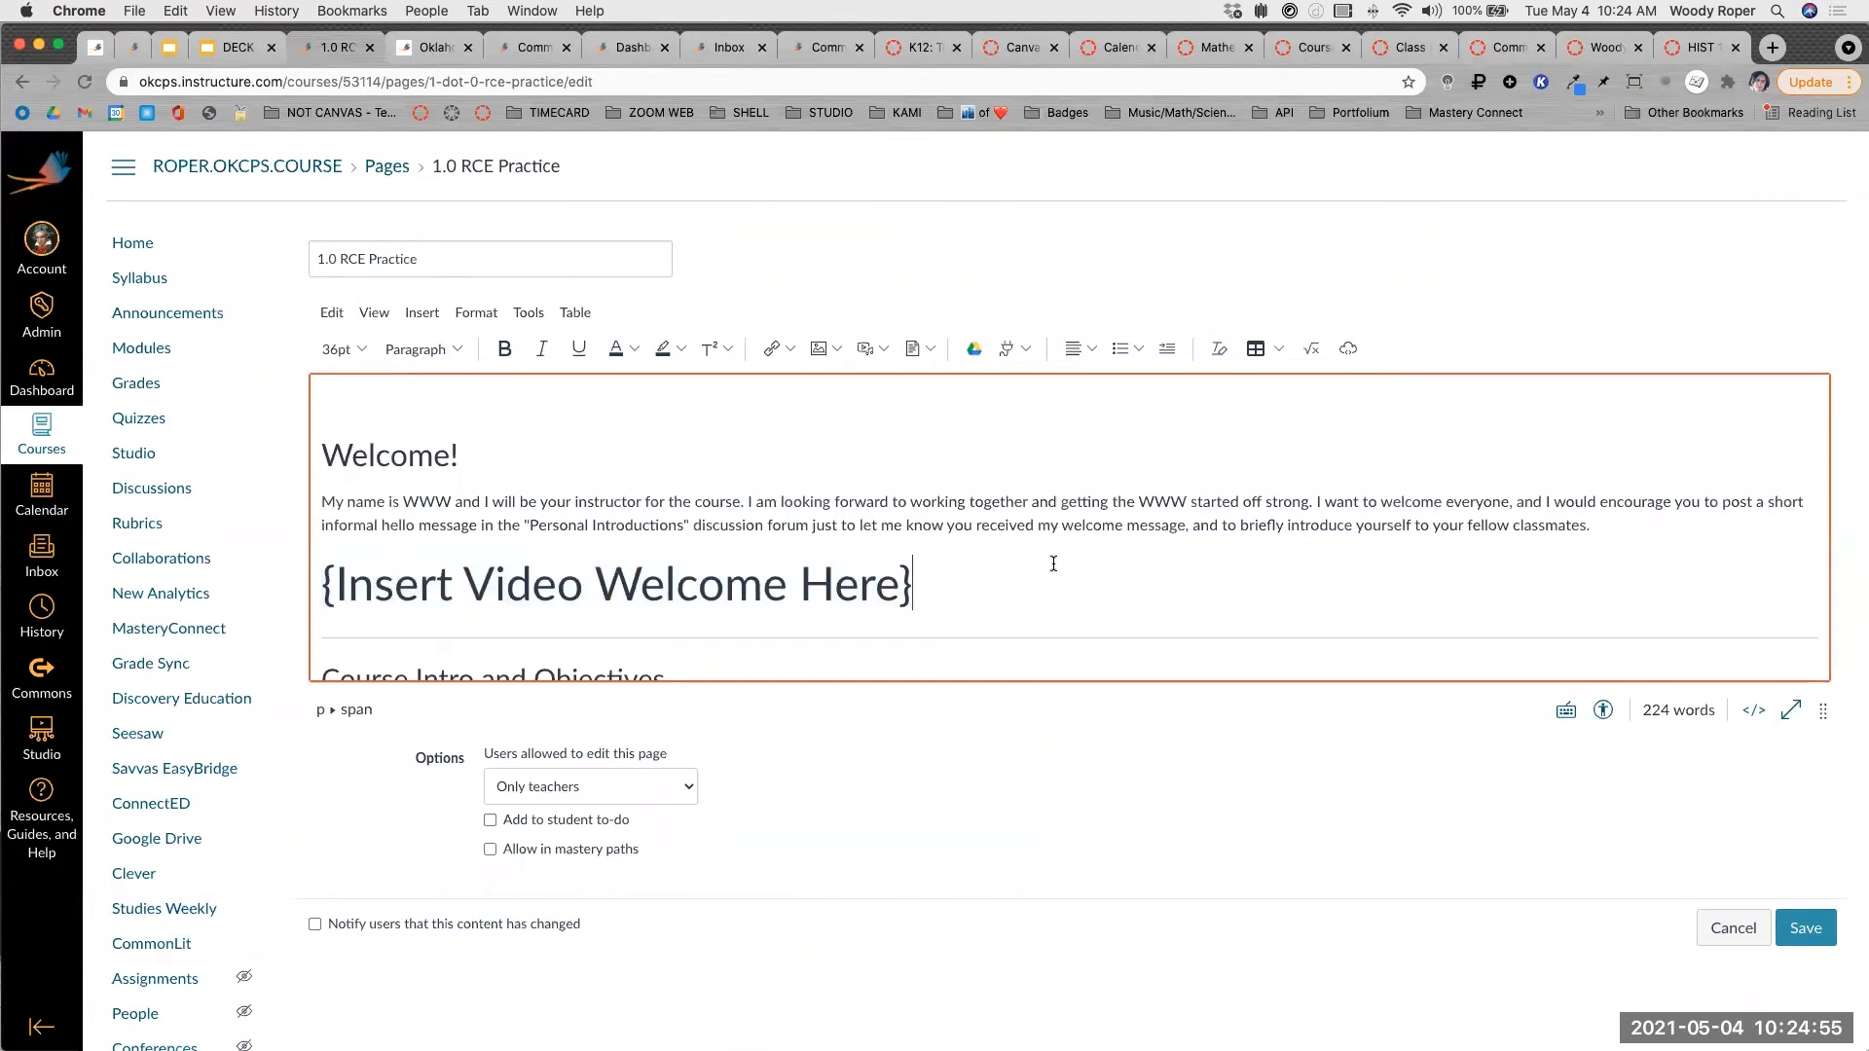
Delete the placeholder text and open the media recorder in its place, allowing microphone and camera access.
triple_click(971, 591)
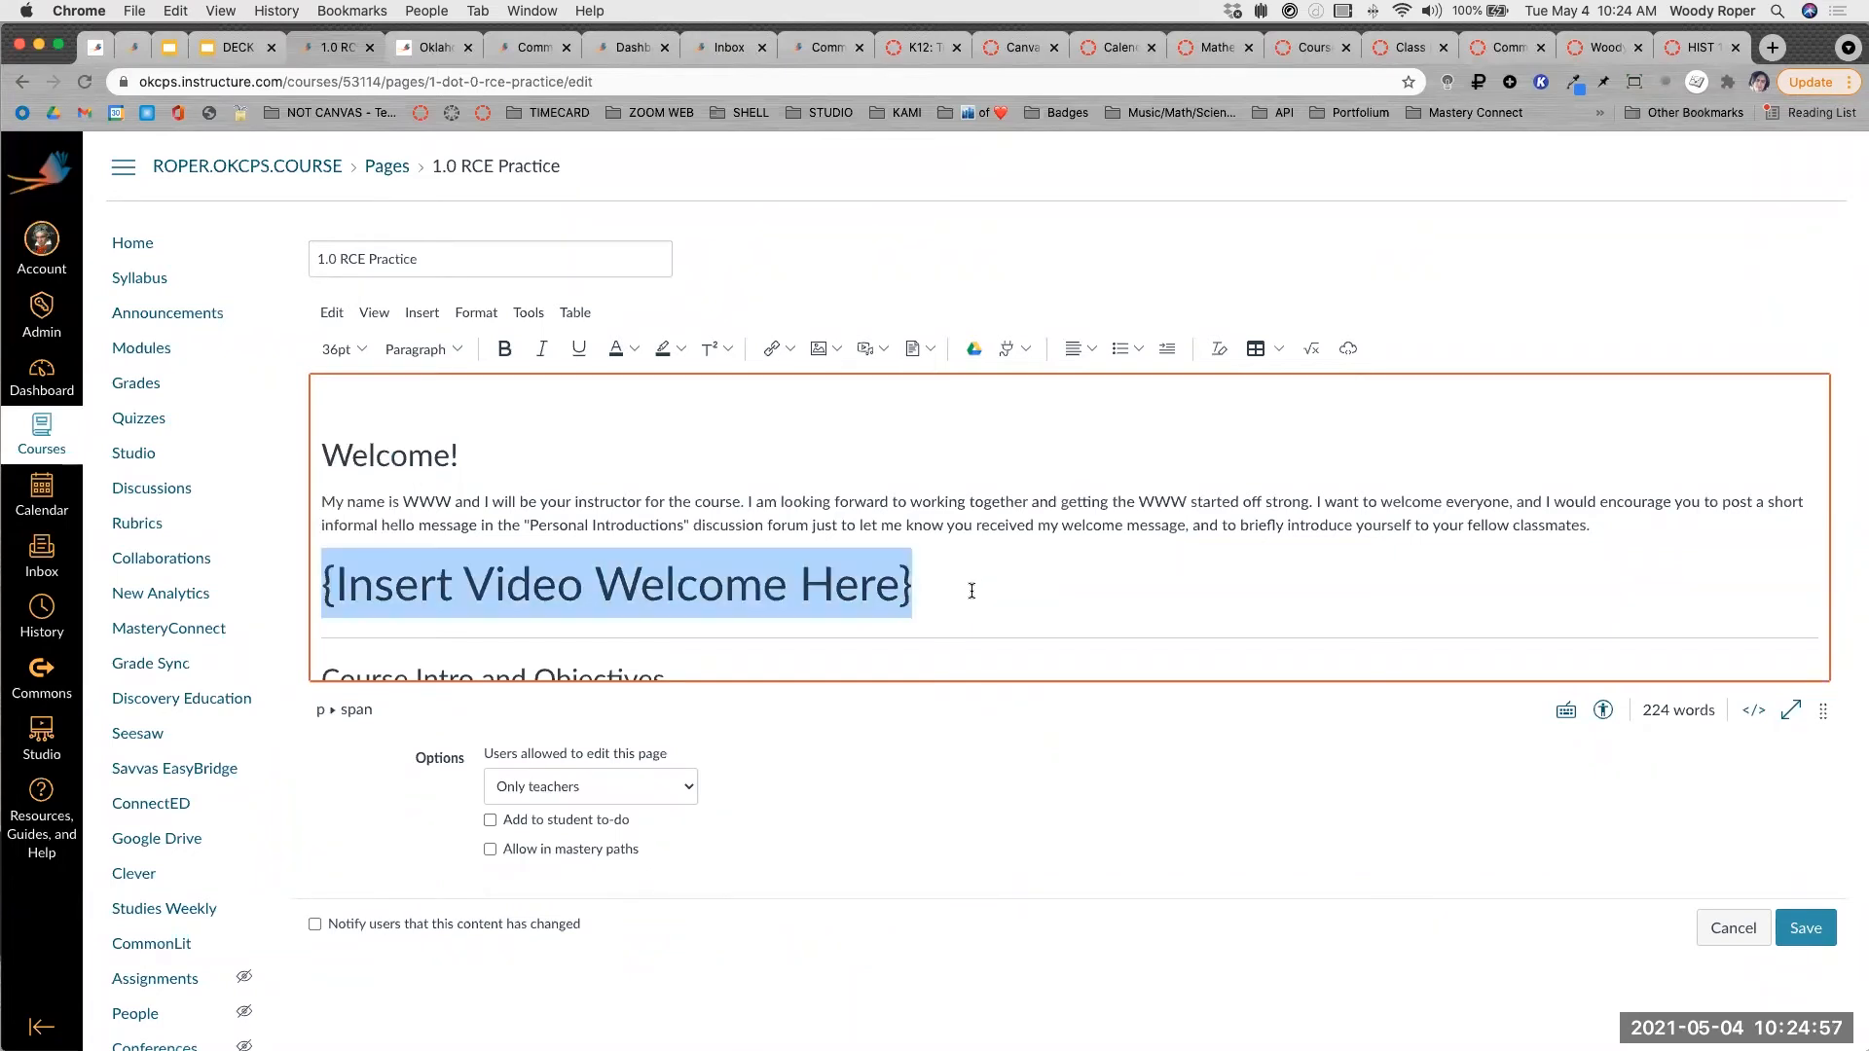
key(BackSpace)
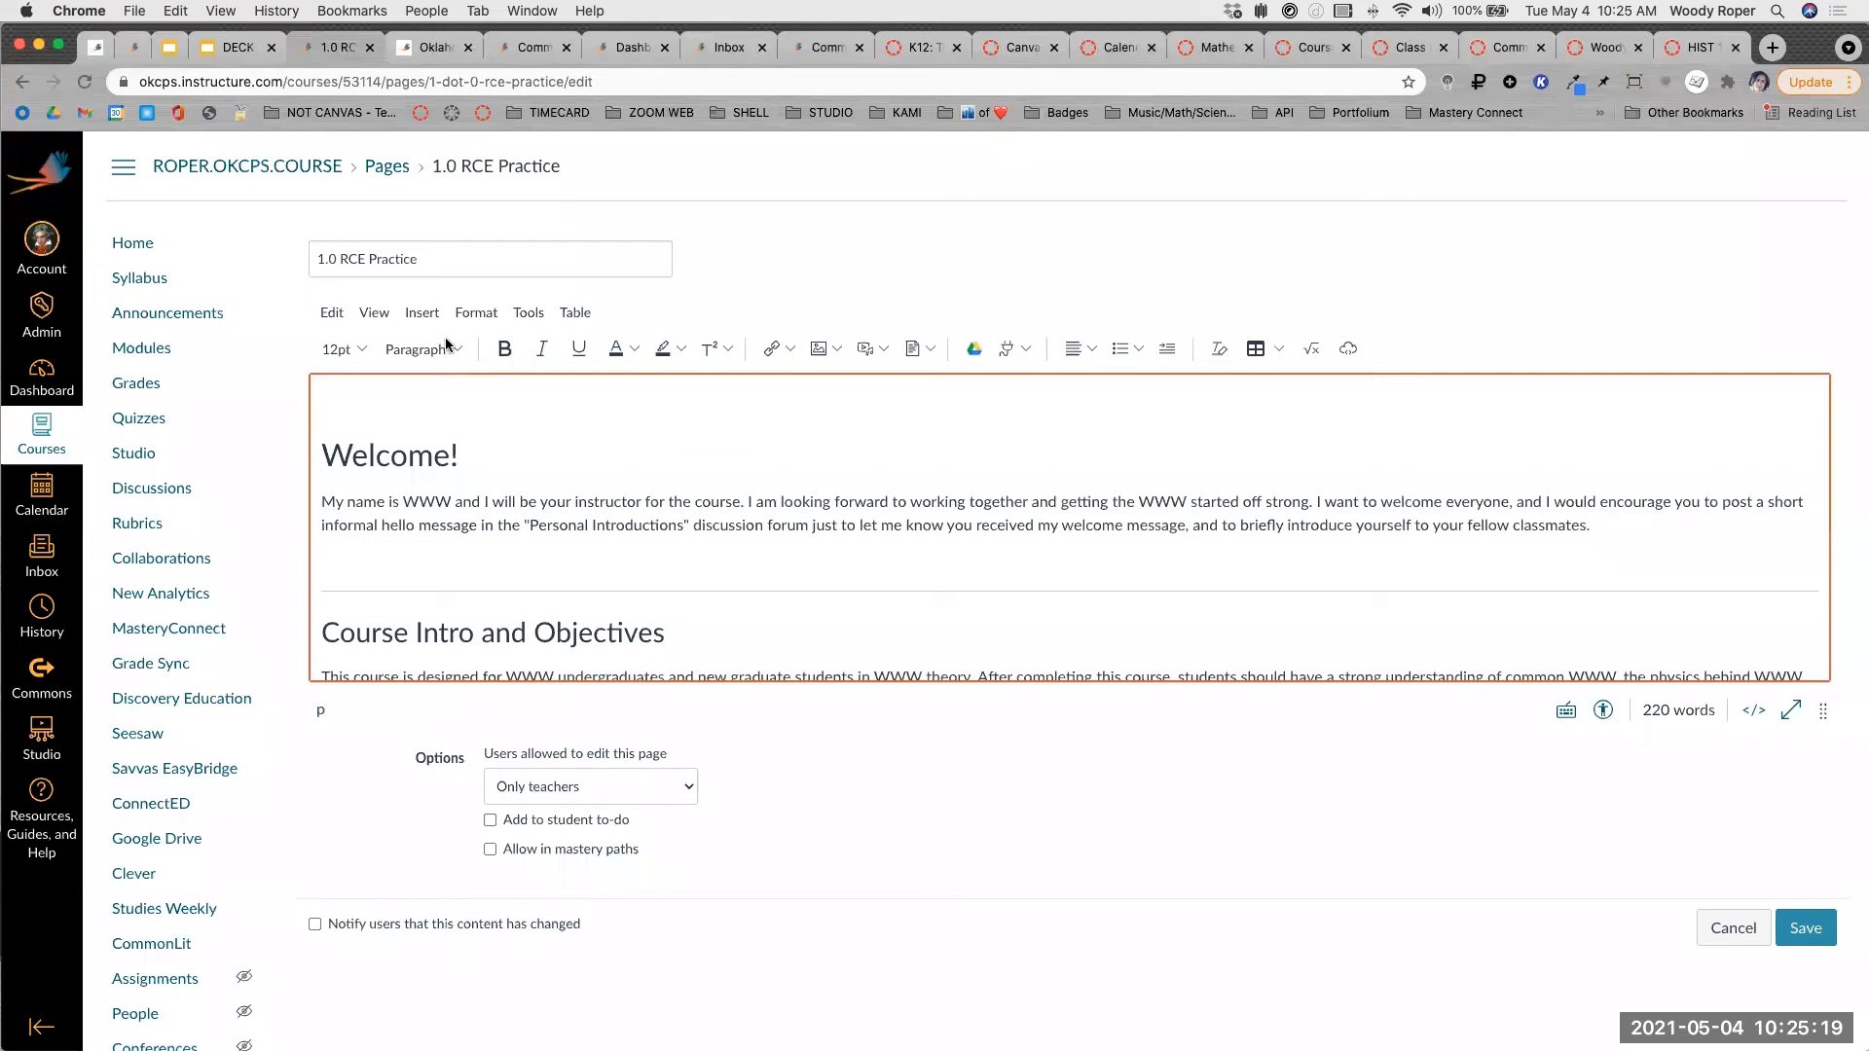
click(427, 314)
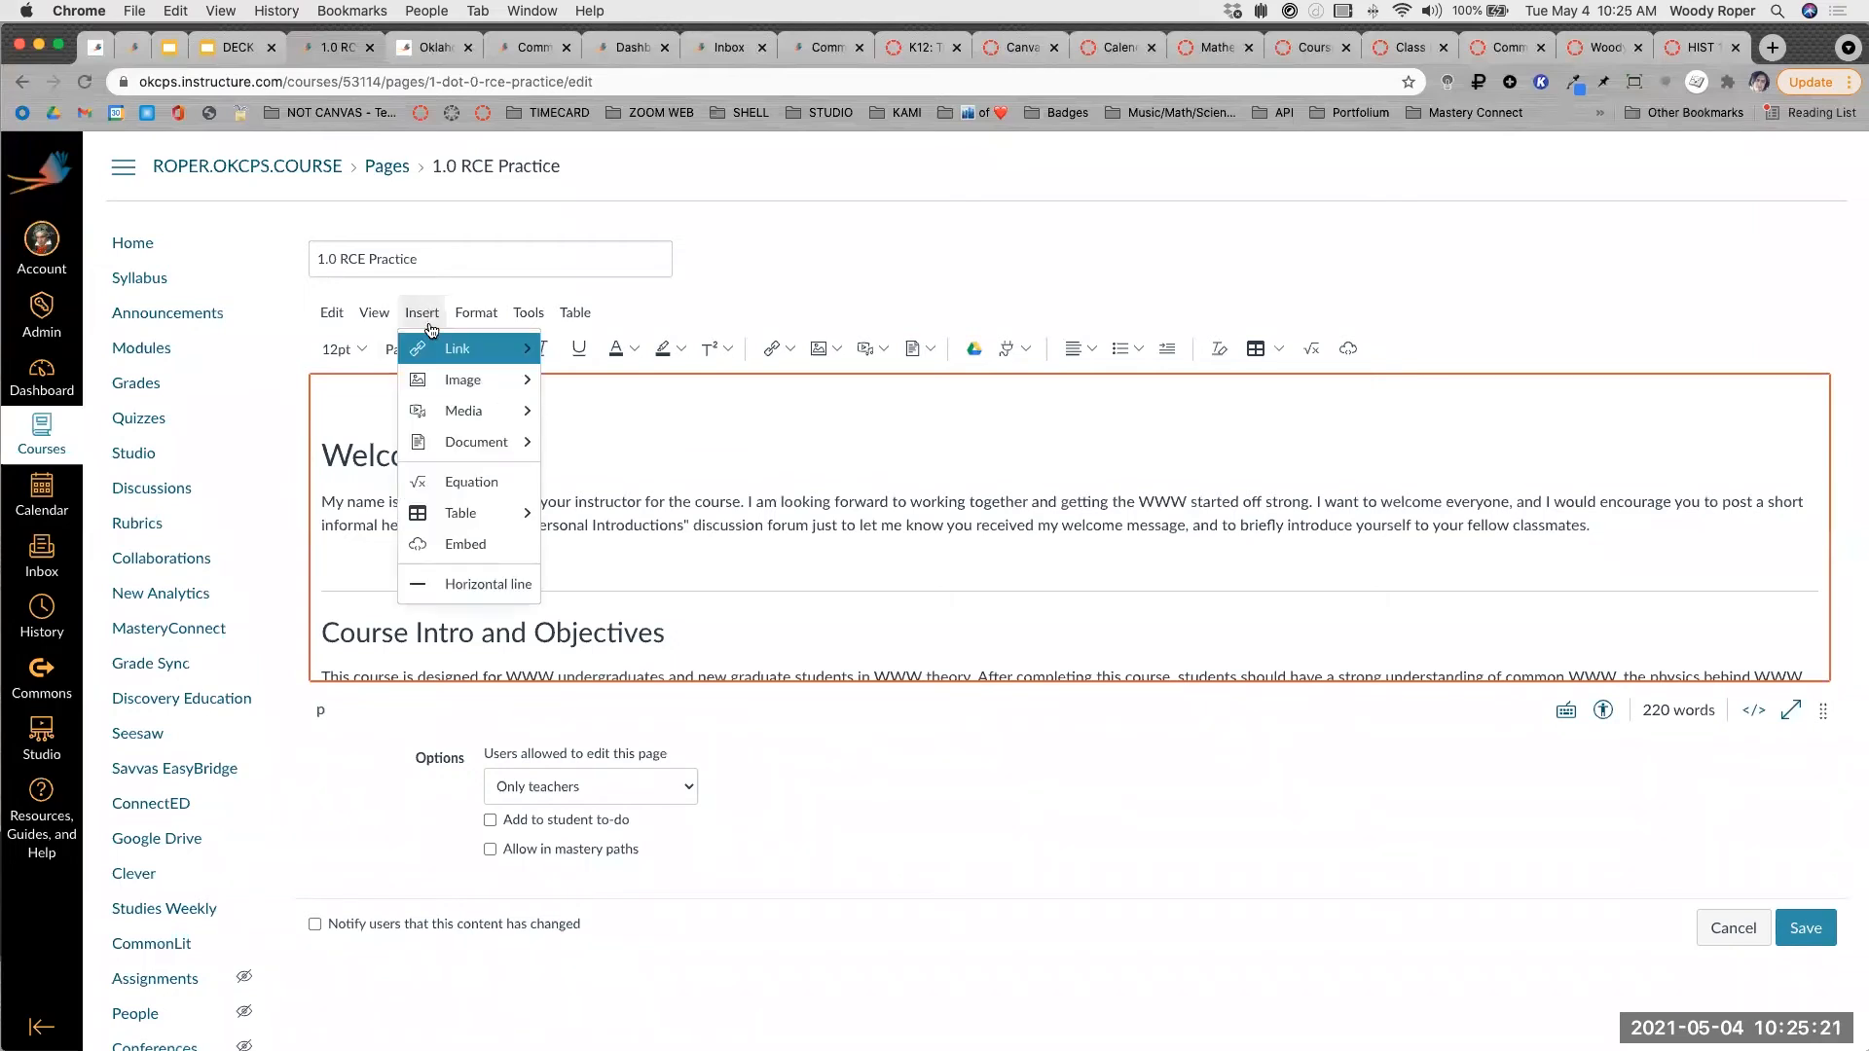
mouse_move(427, 421)
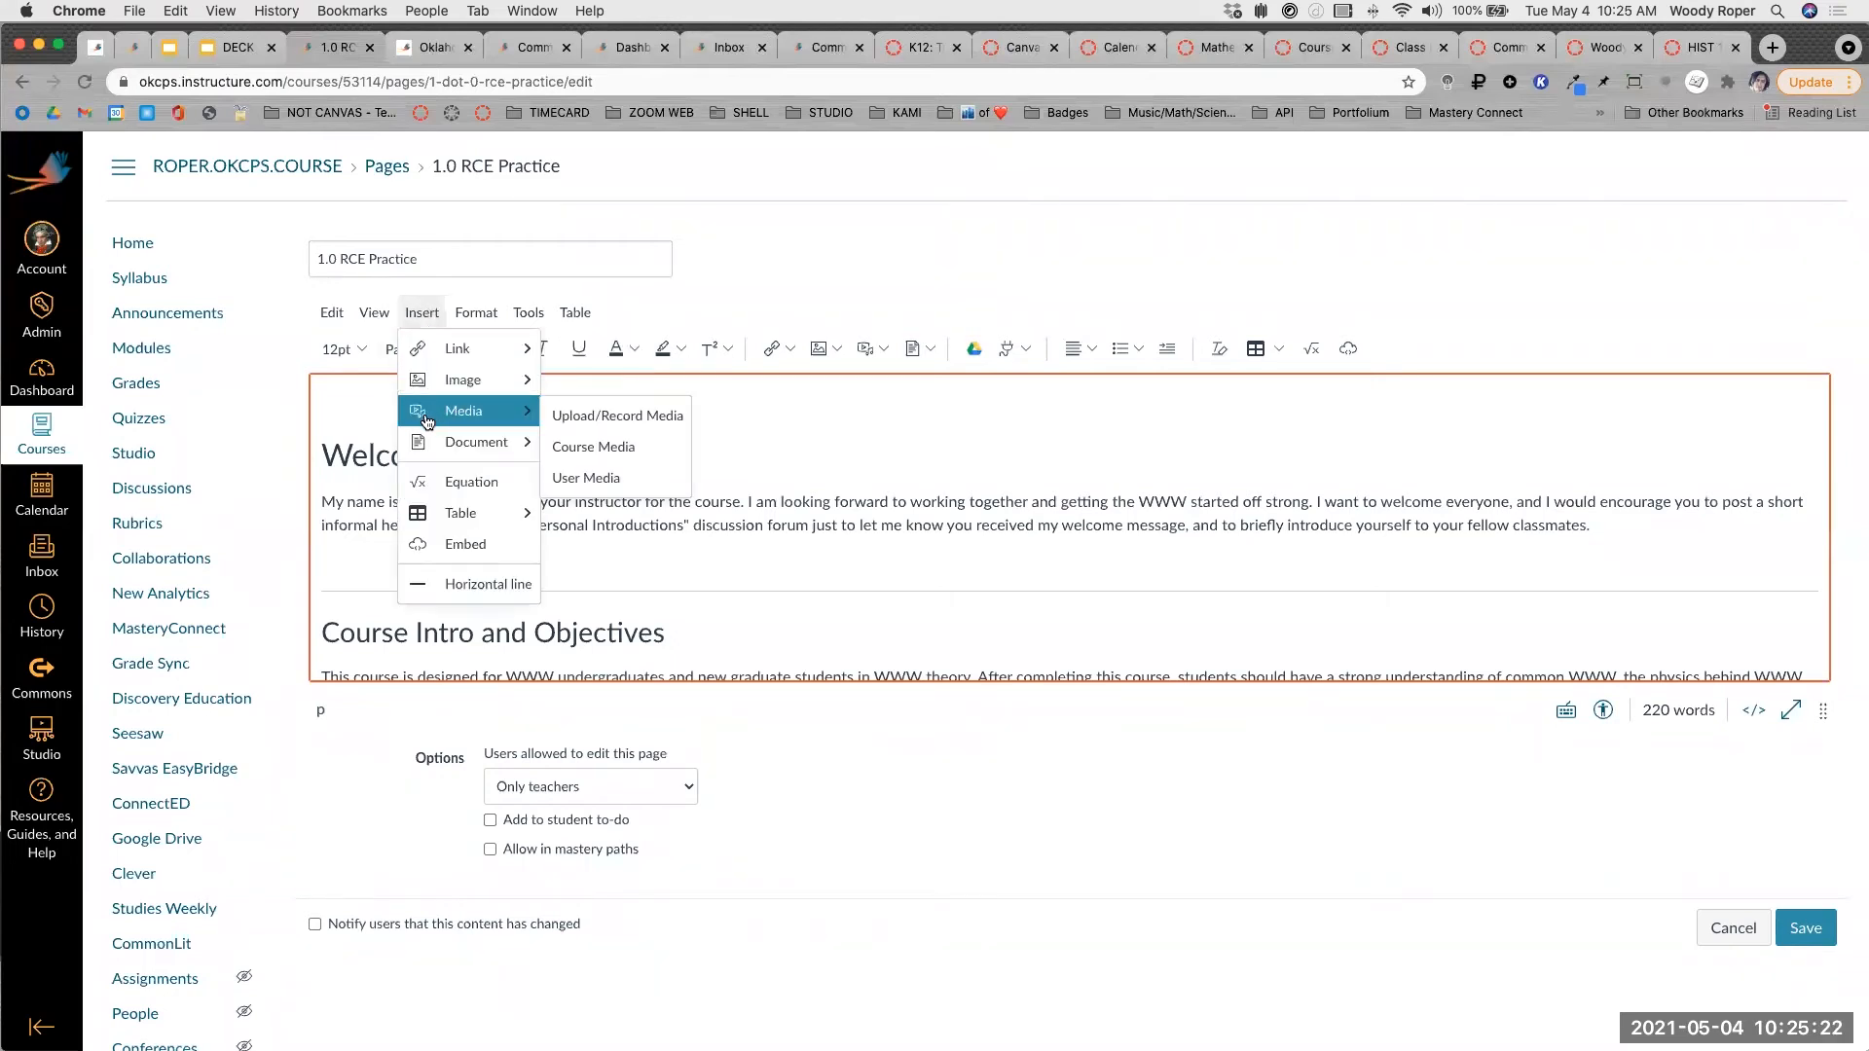
click(604, 420)
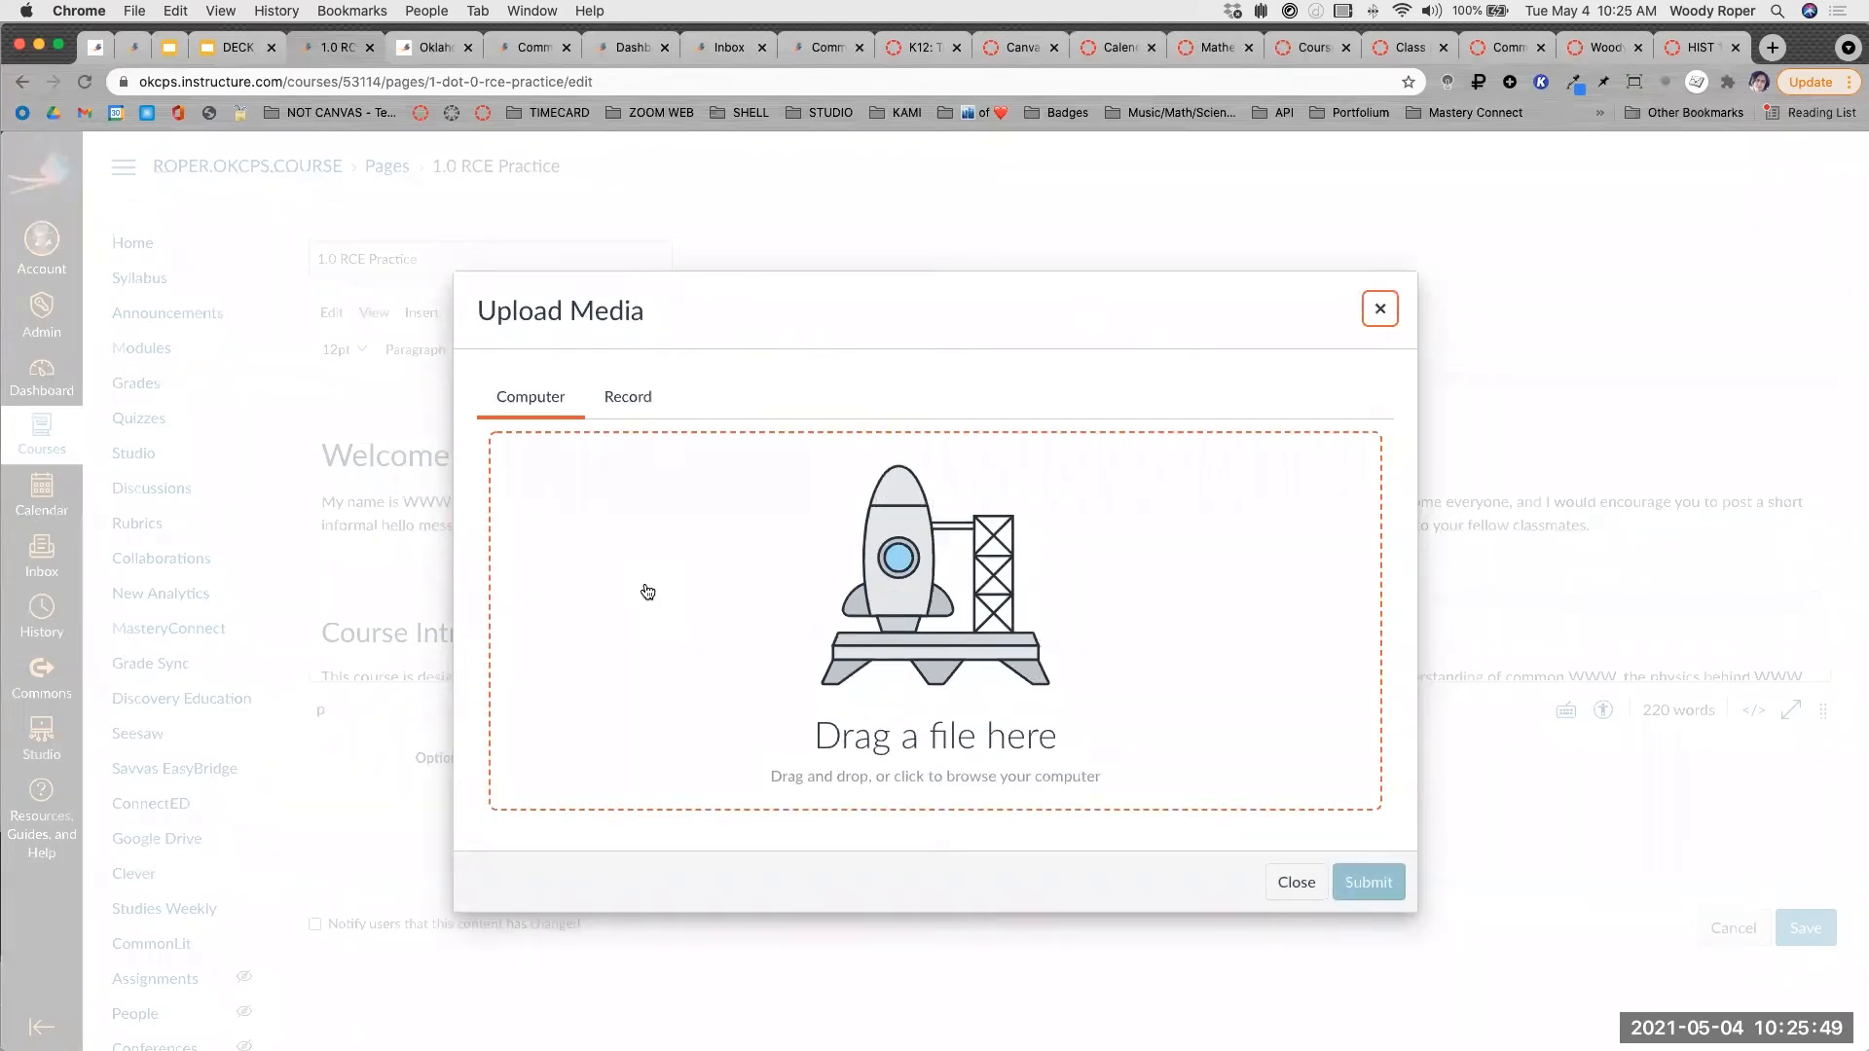
click(626, 399)
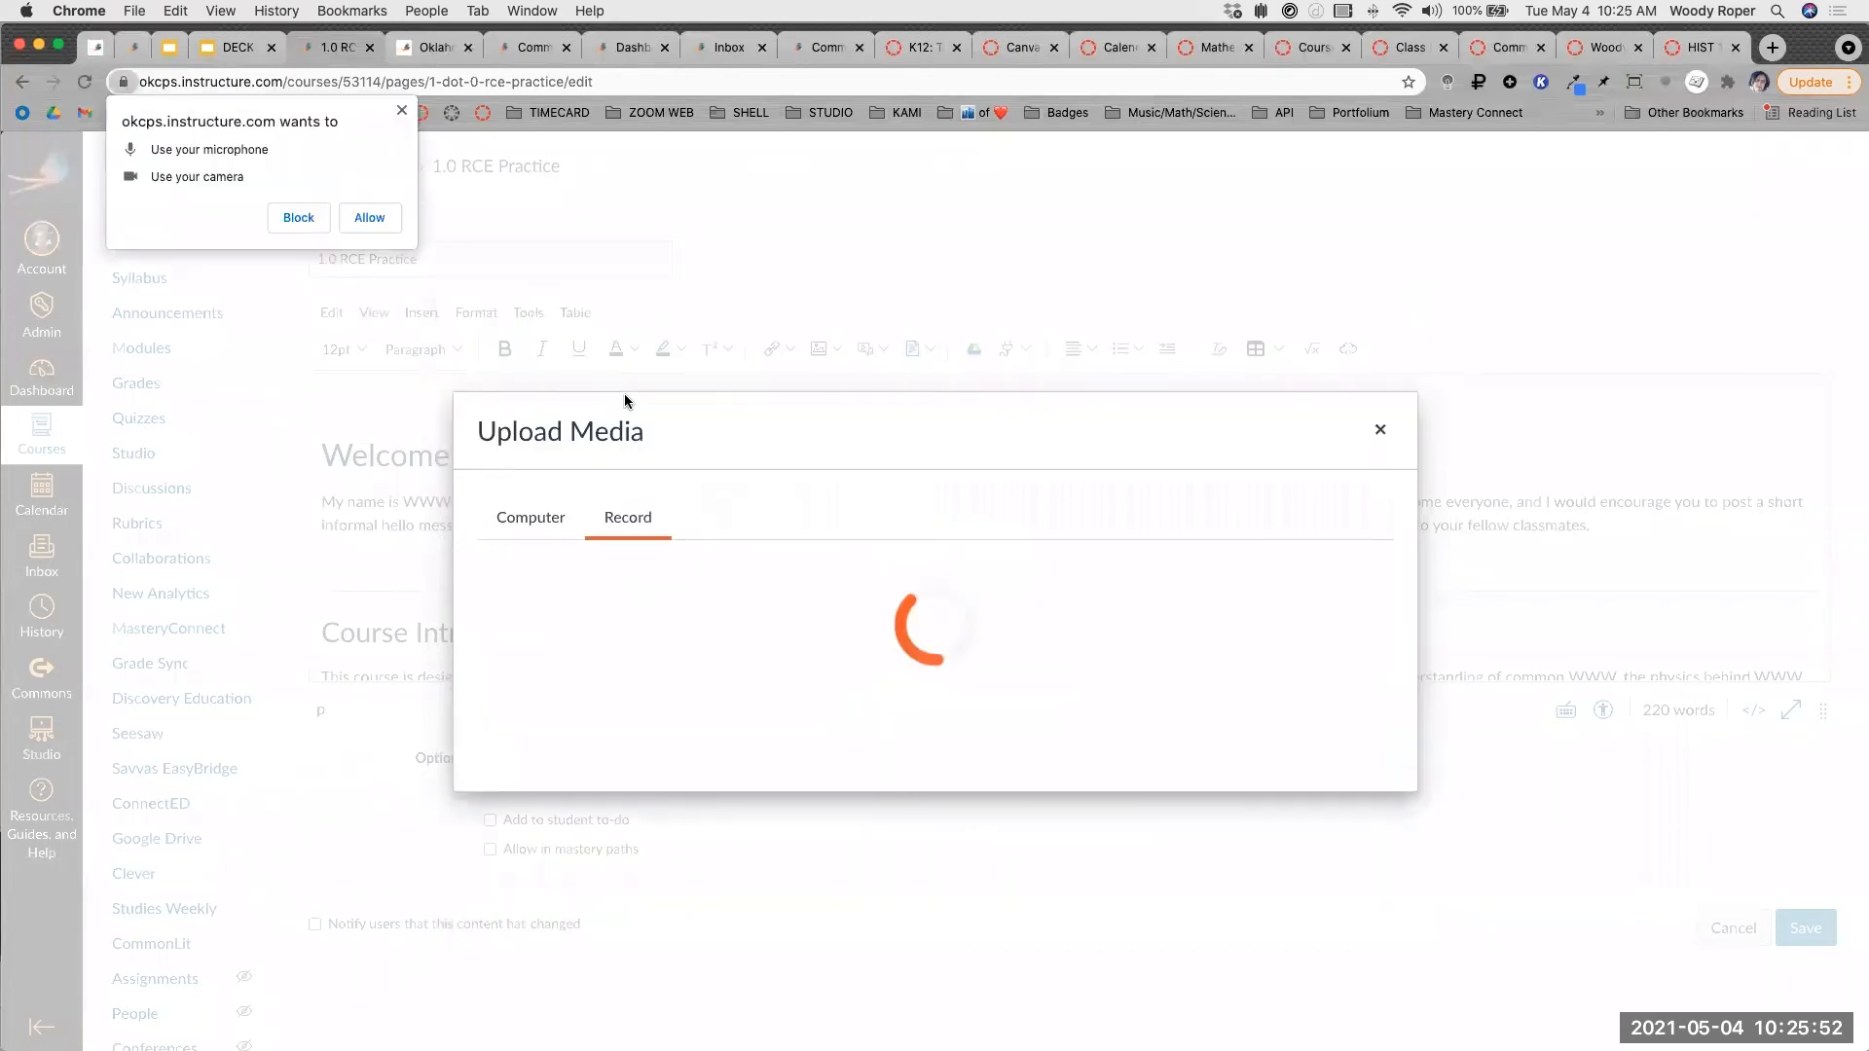
click(370, 218)
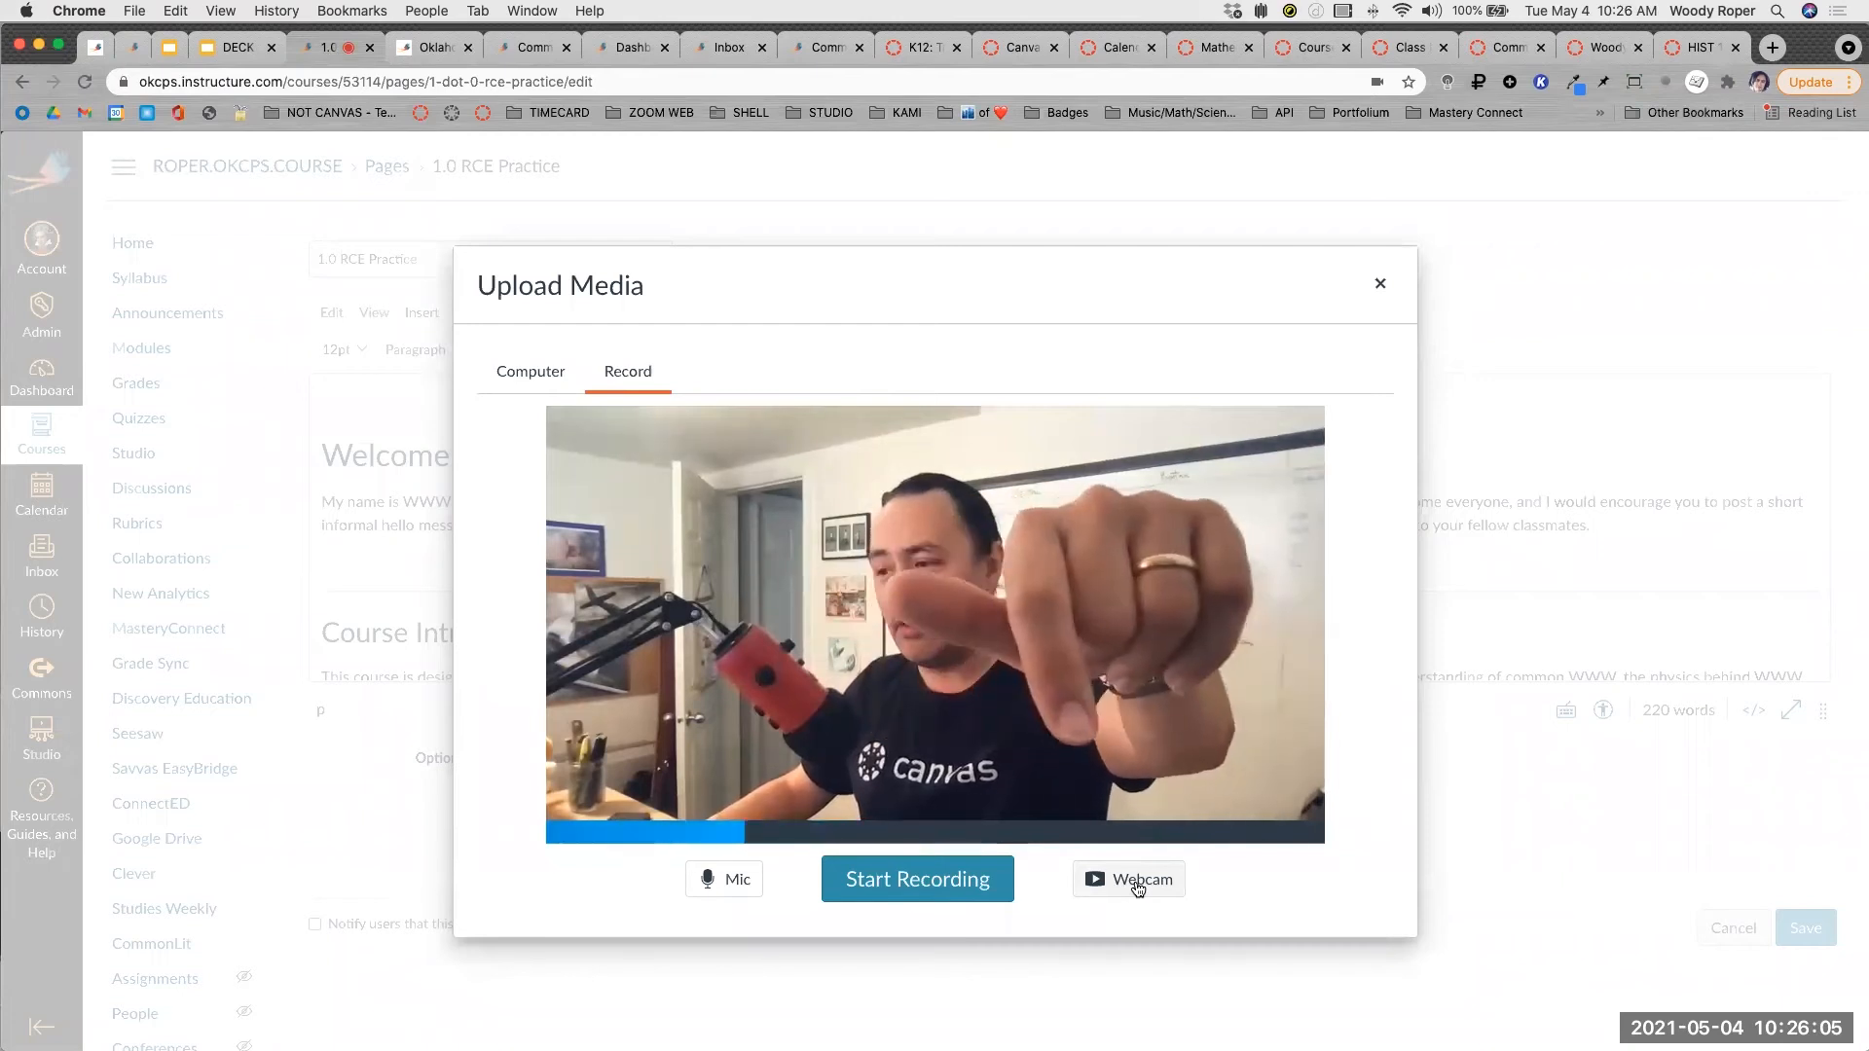
Try the recorder with No Video, and switch the webcam to the FaceTime HD Camera.
click(1137, 884)
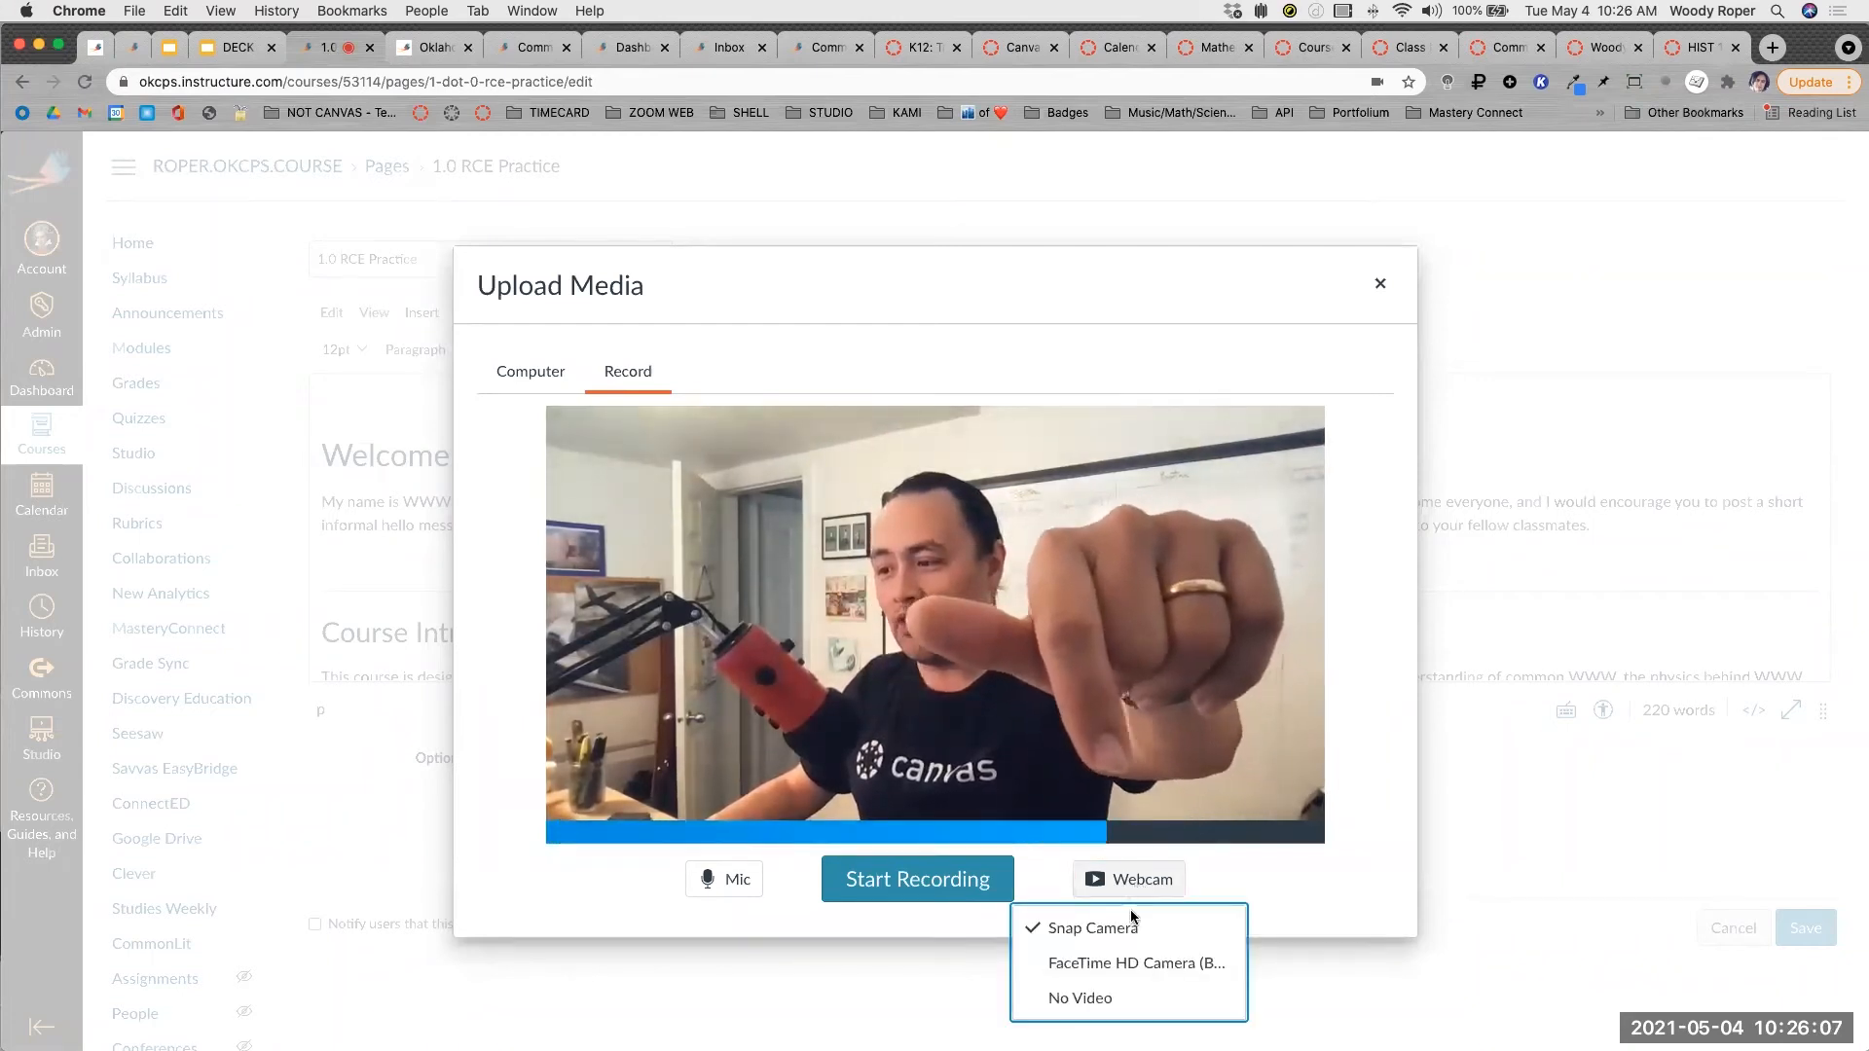
click(1101, 1004)
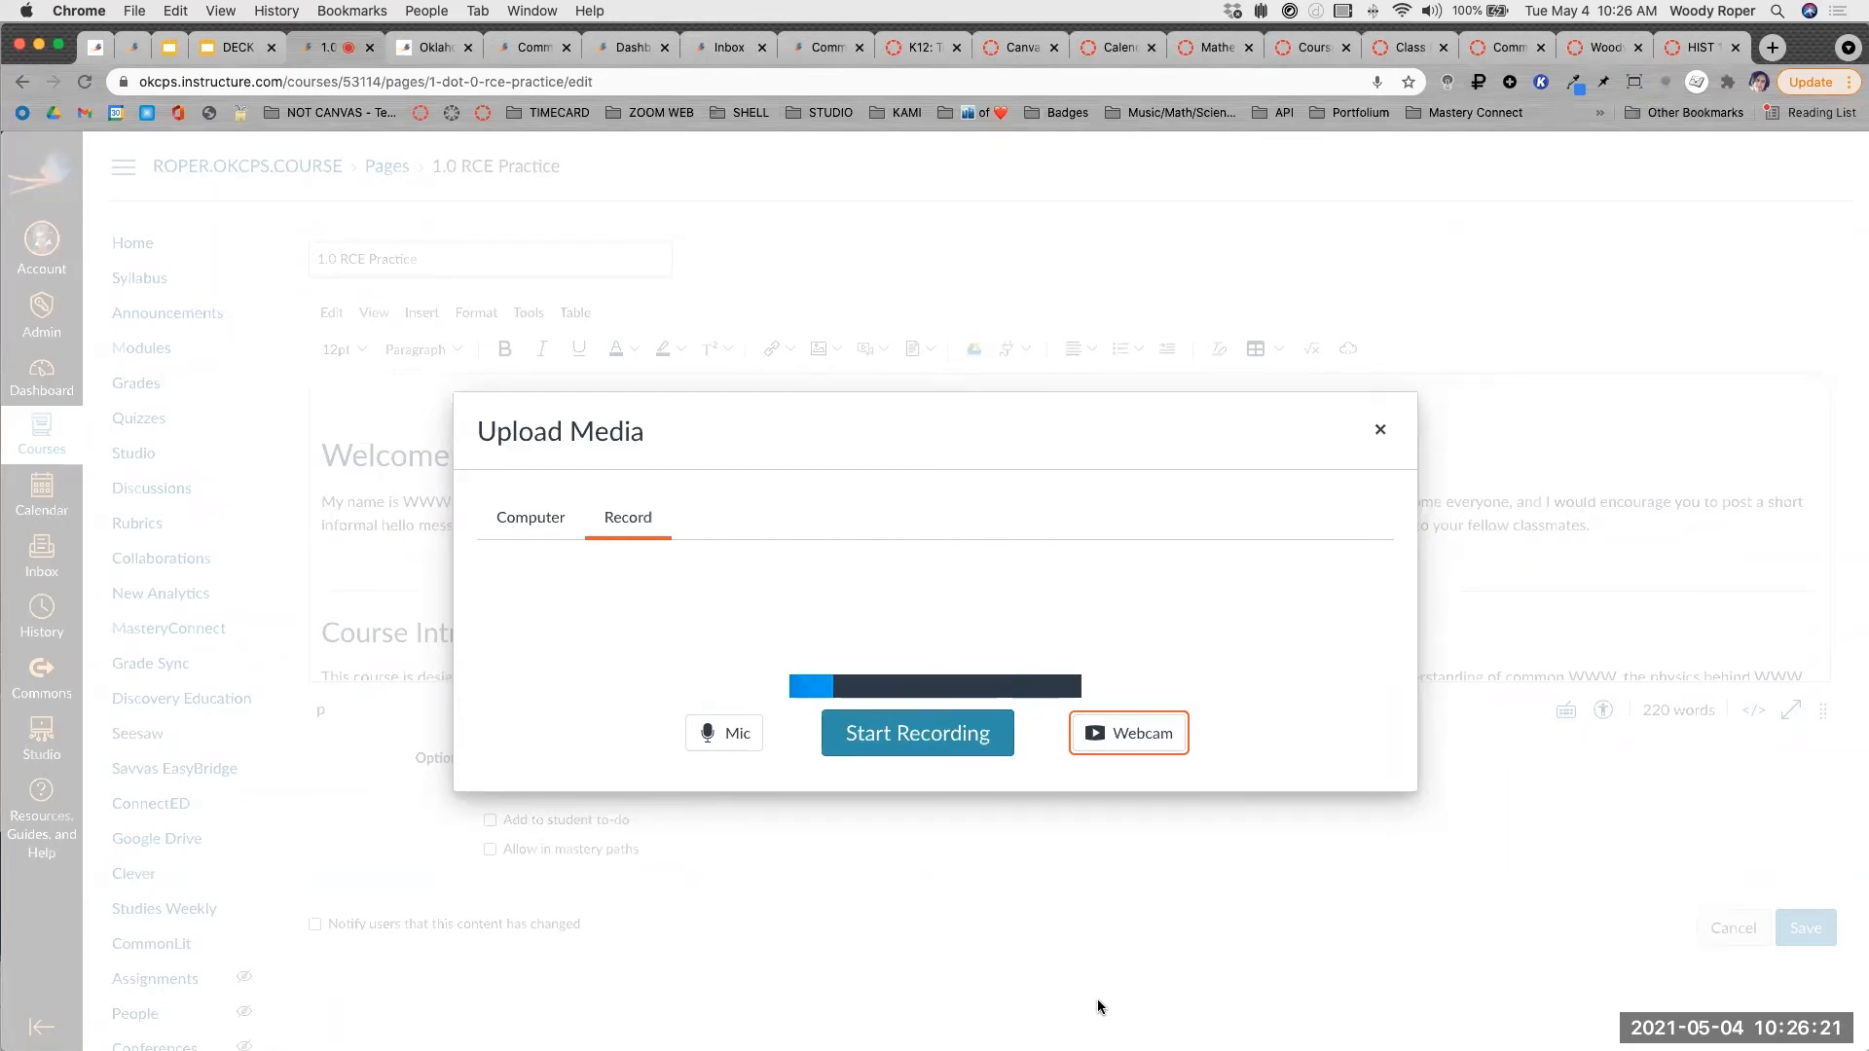
click(1129, 732)
click(1099, 819)
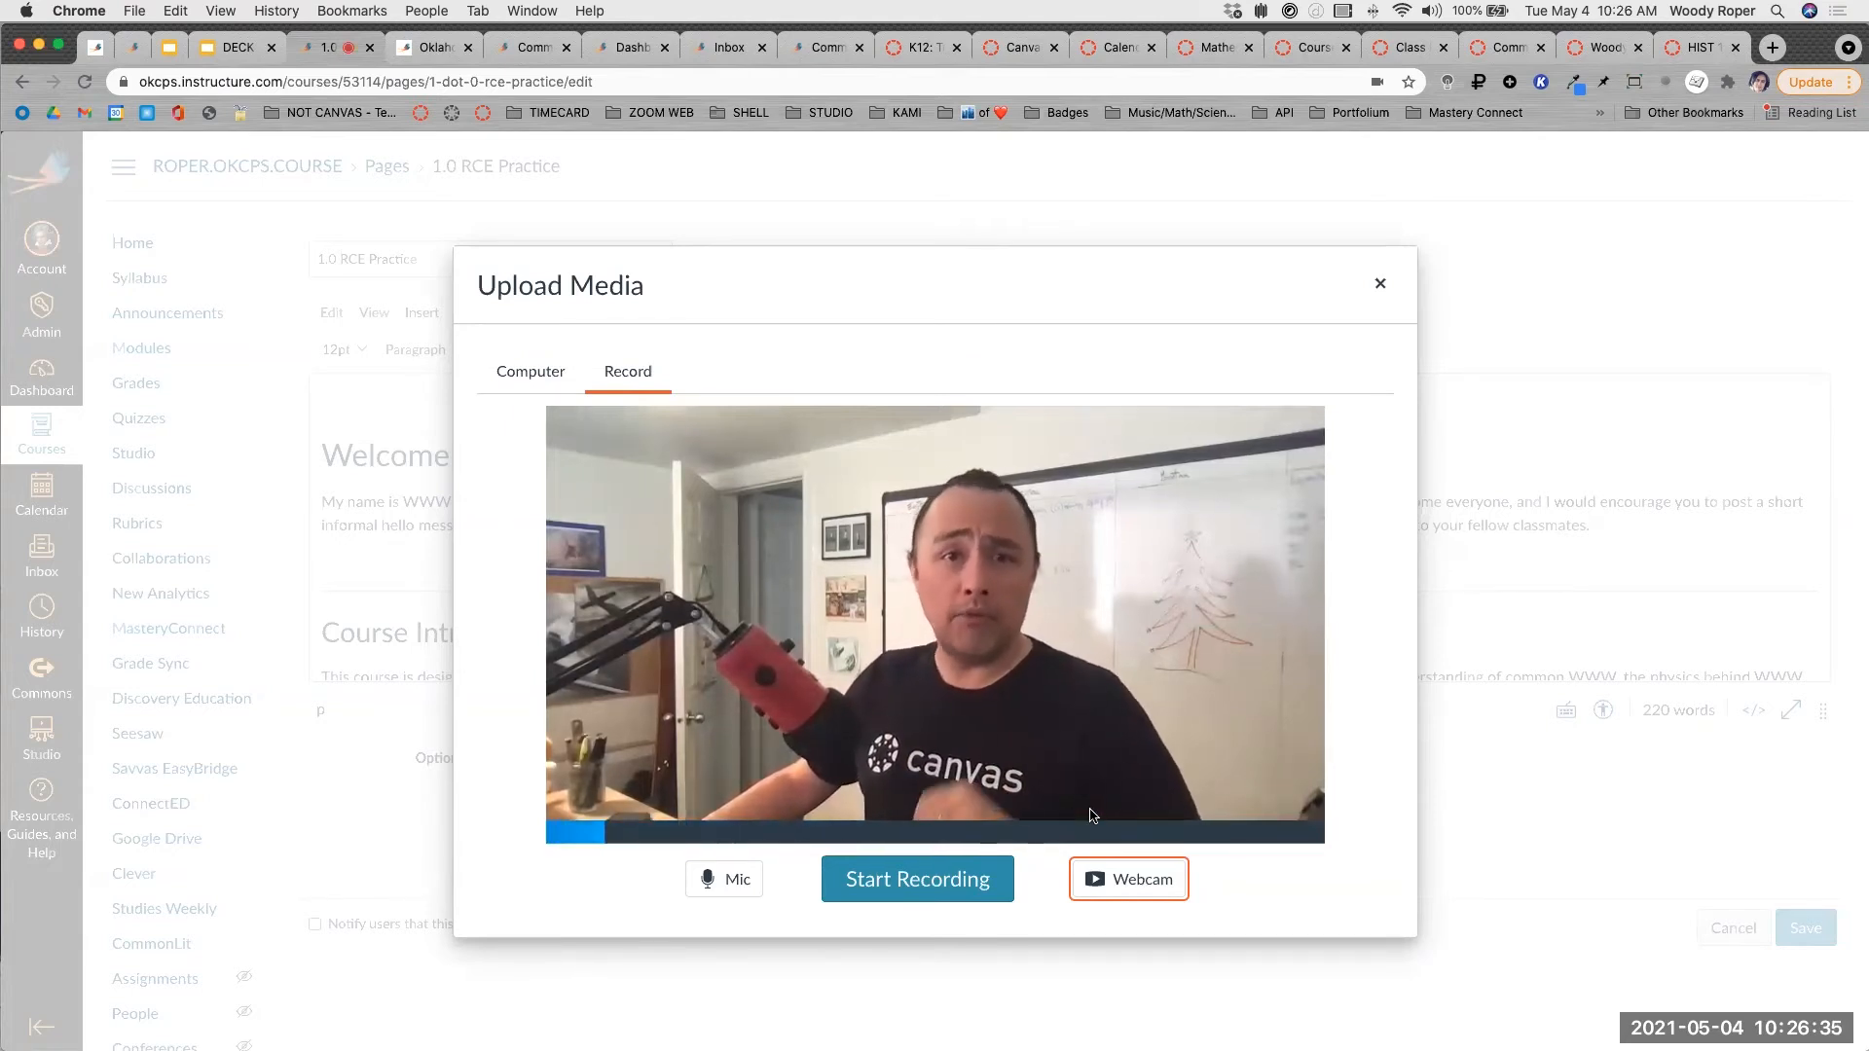
Record a short webcam welcome video, title it "welcome 1" and save it into the page.
click(944, 886)
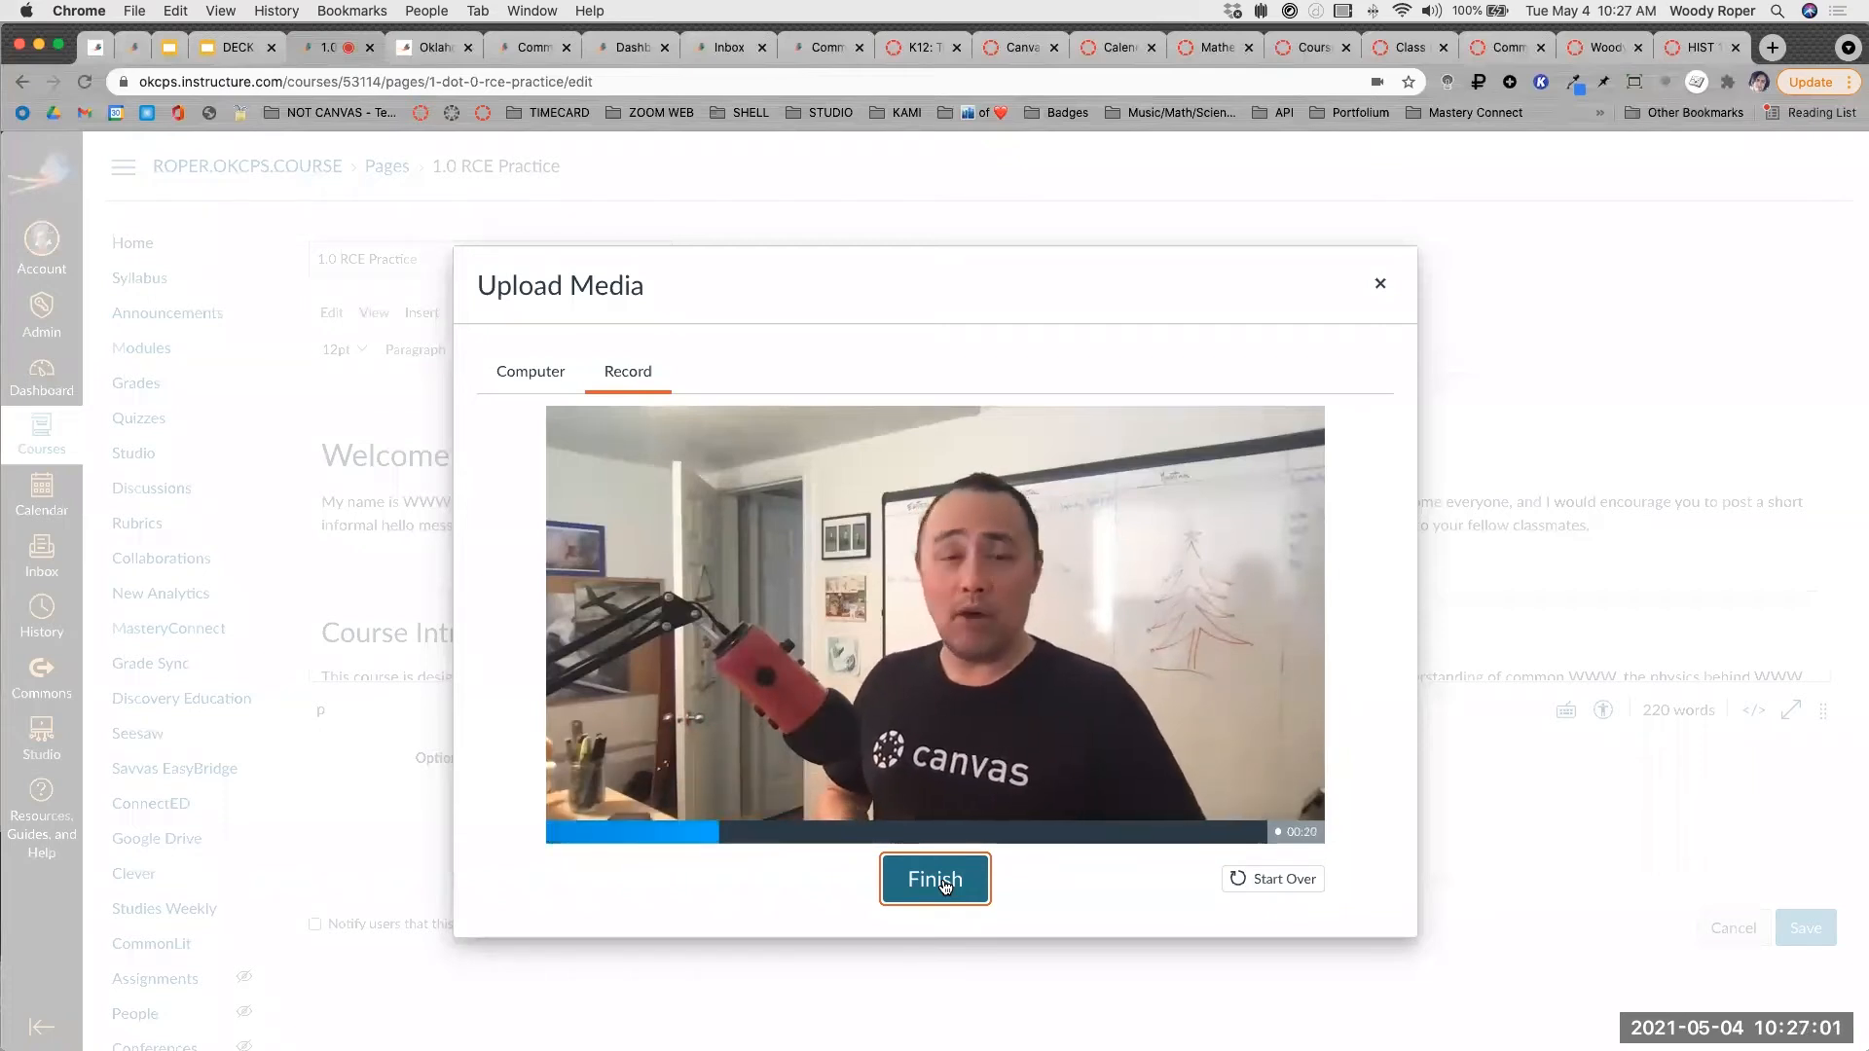
click(943, 887)
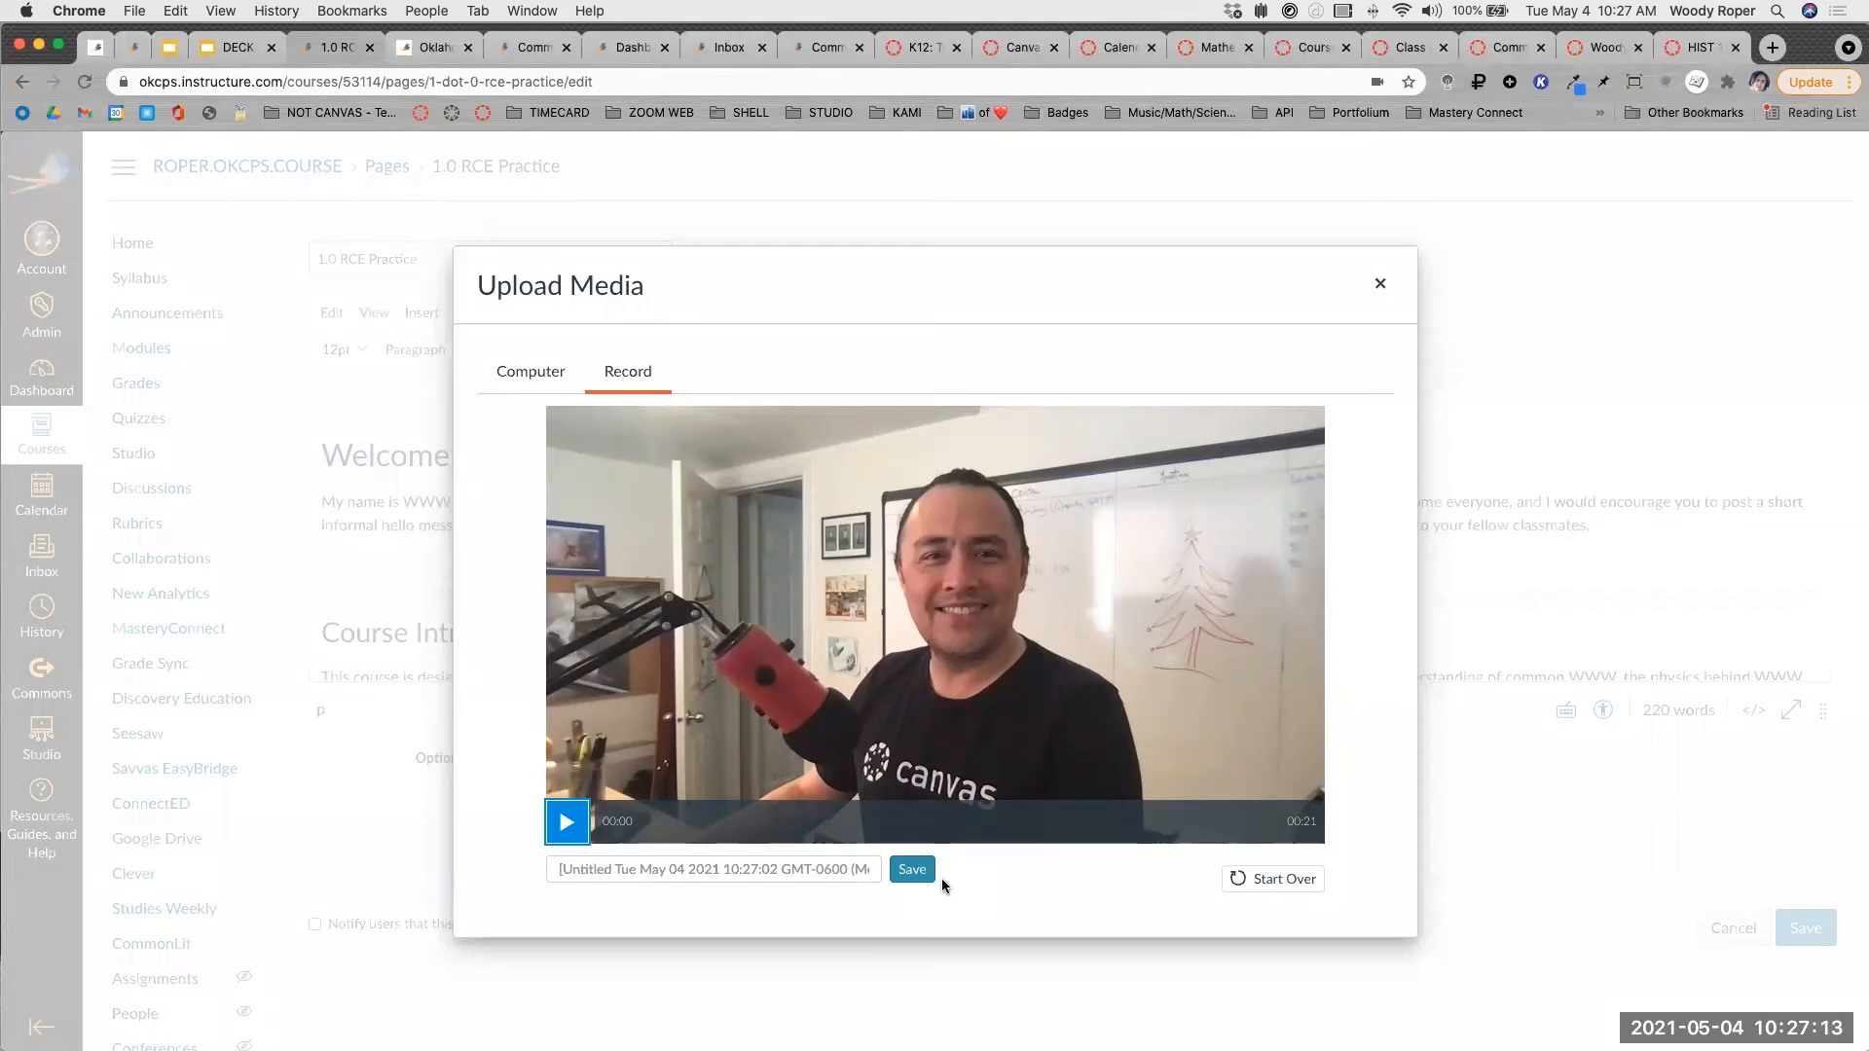
click(771, 868)
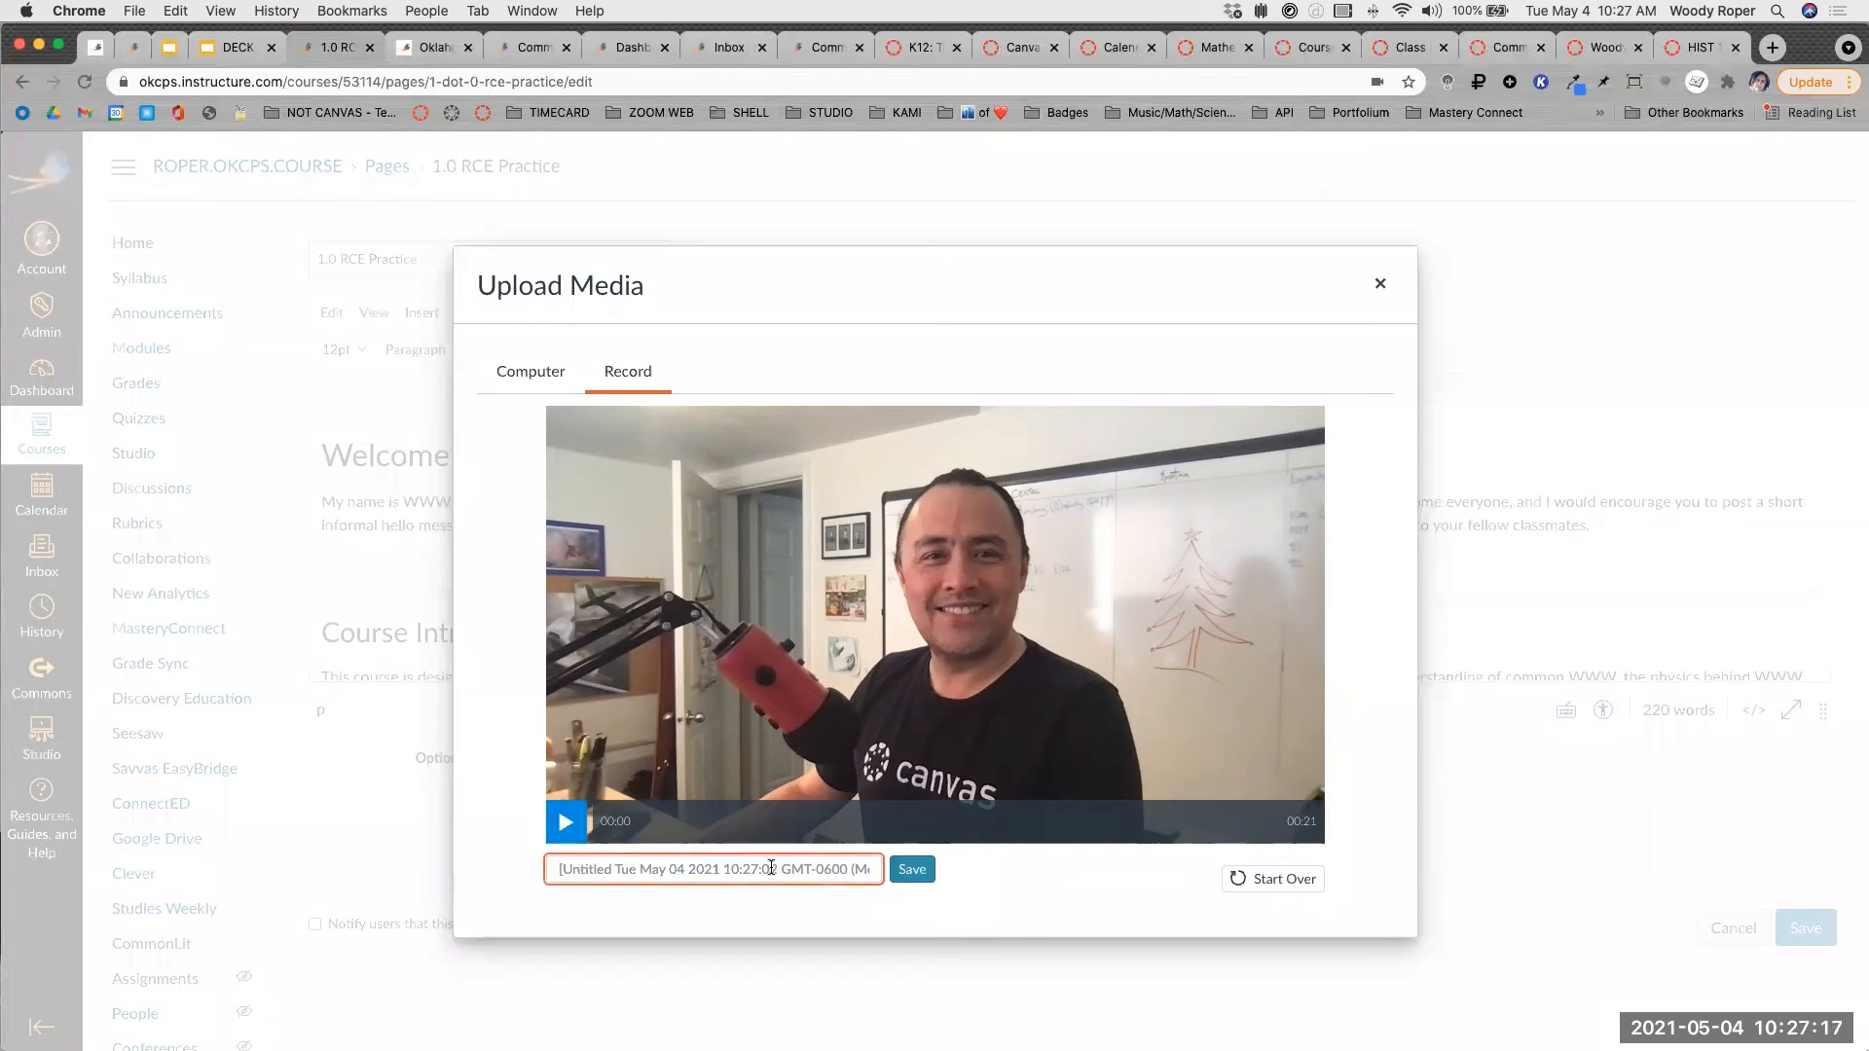
text(we)
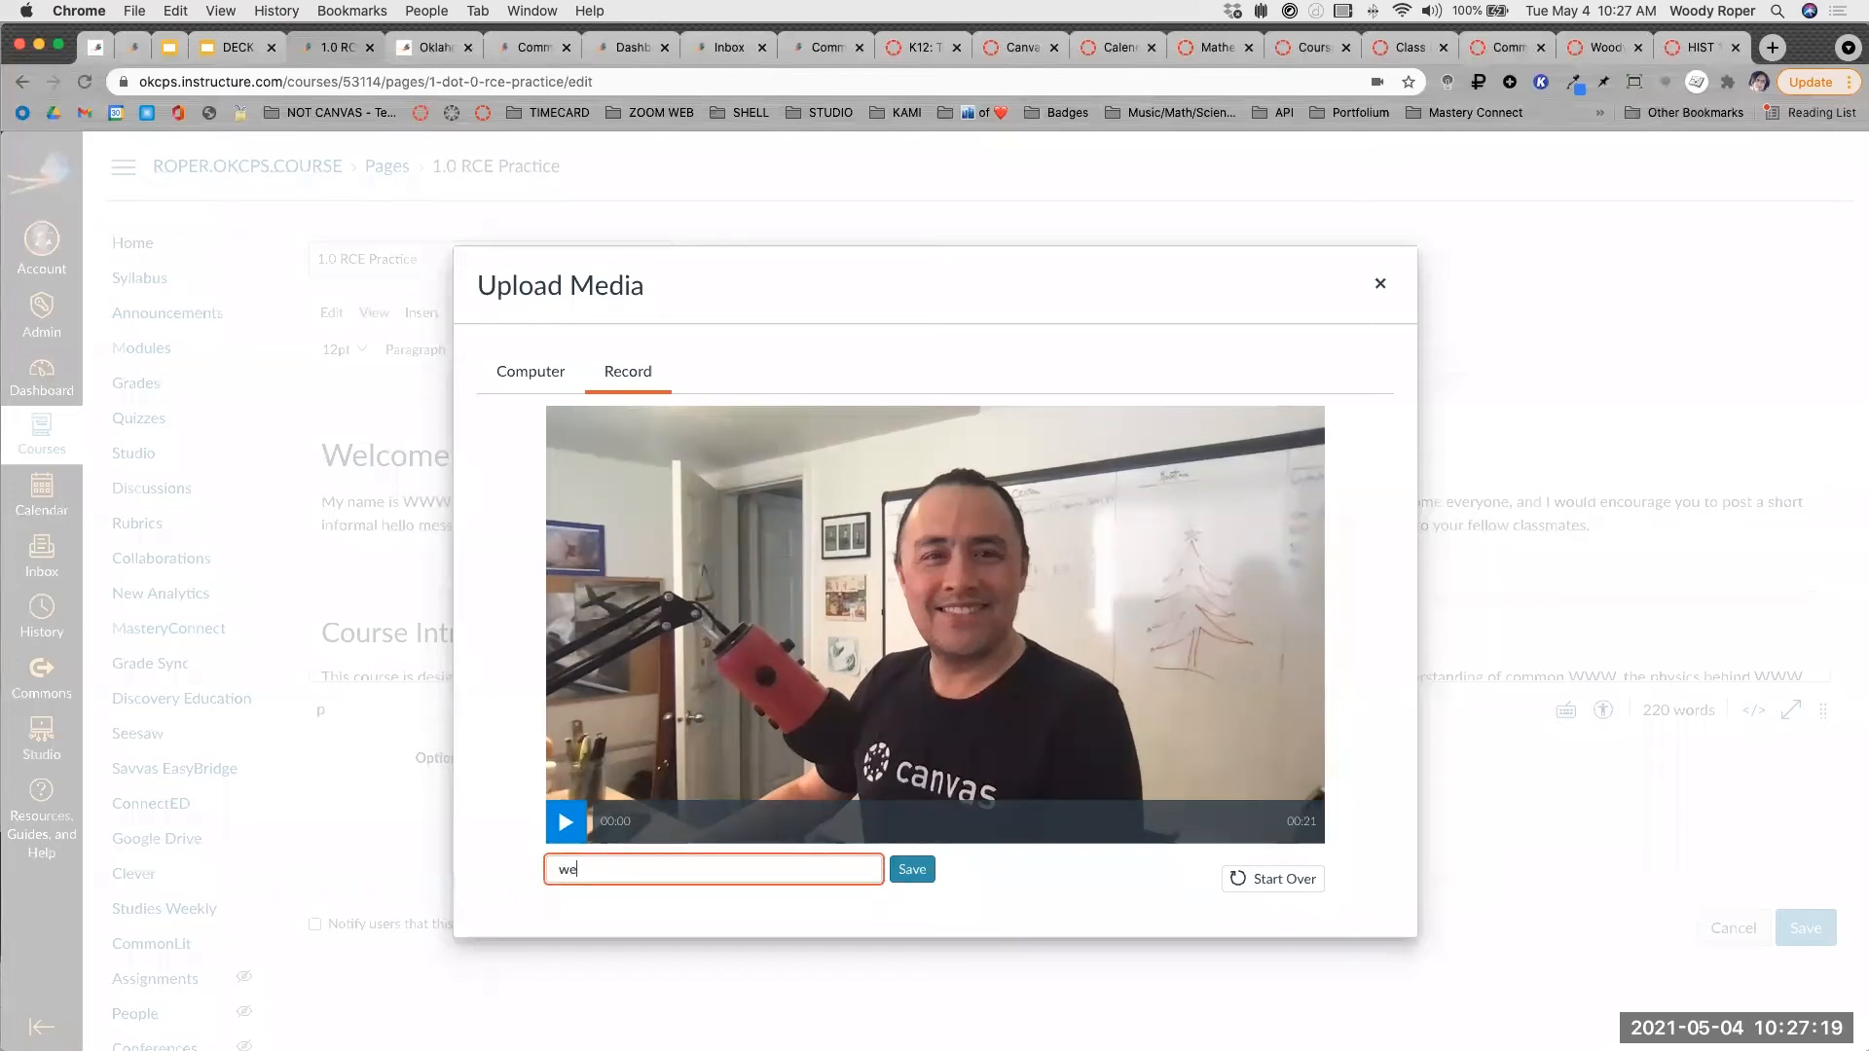
text(lcome 1)
click(912, 869)
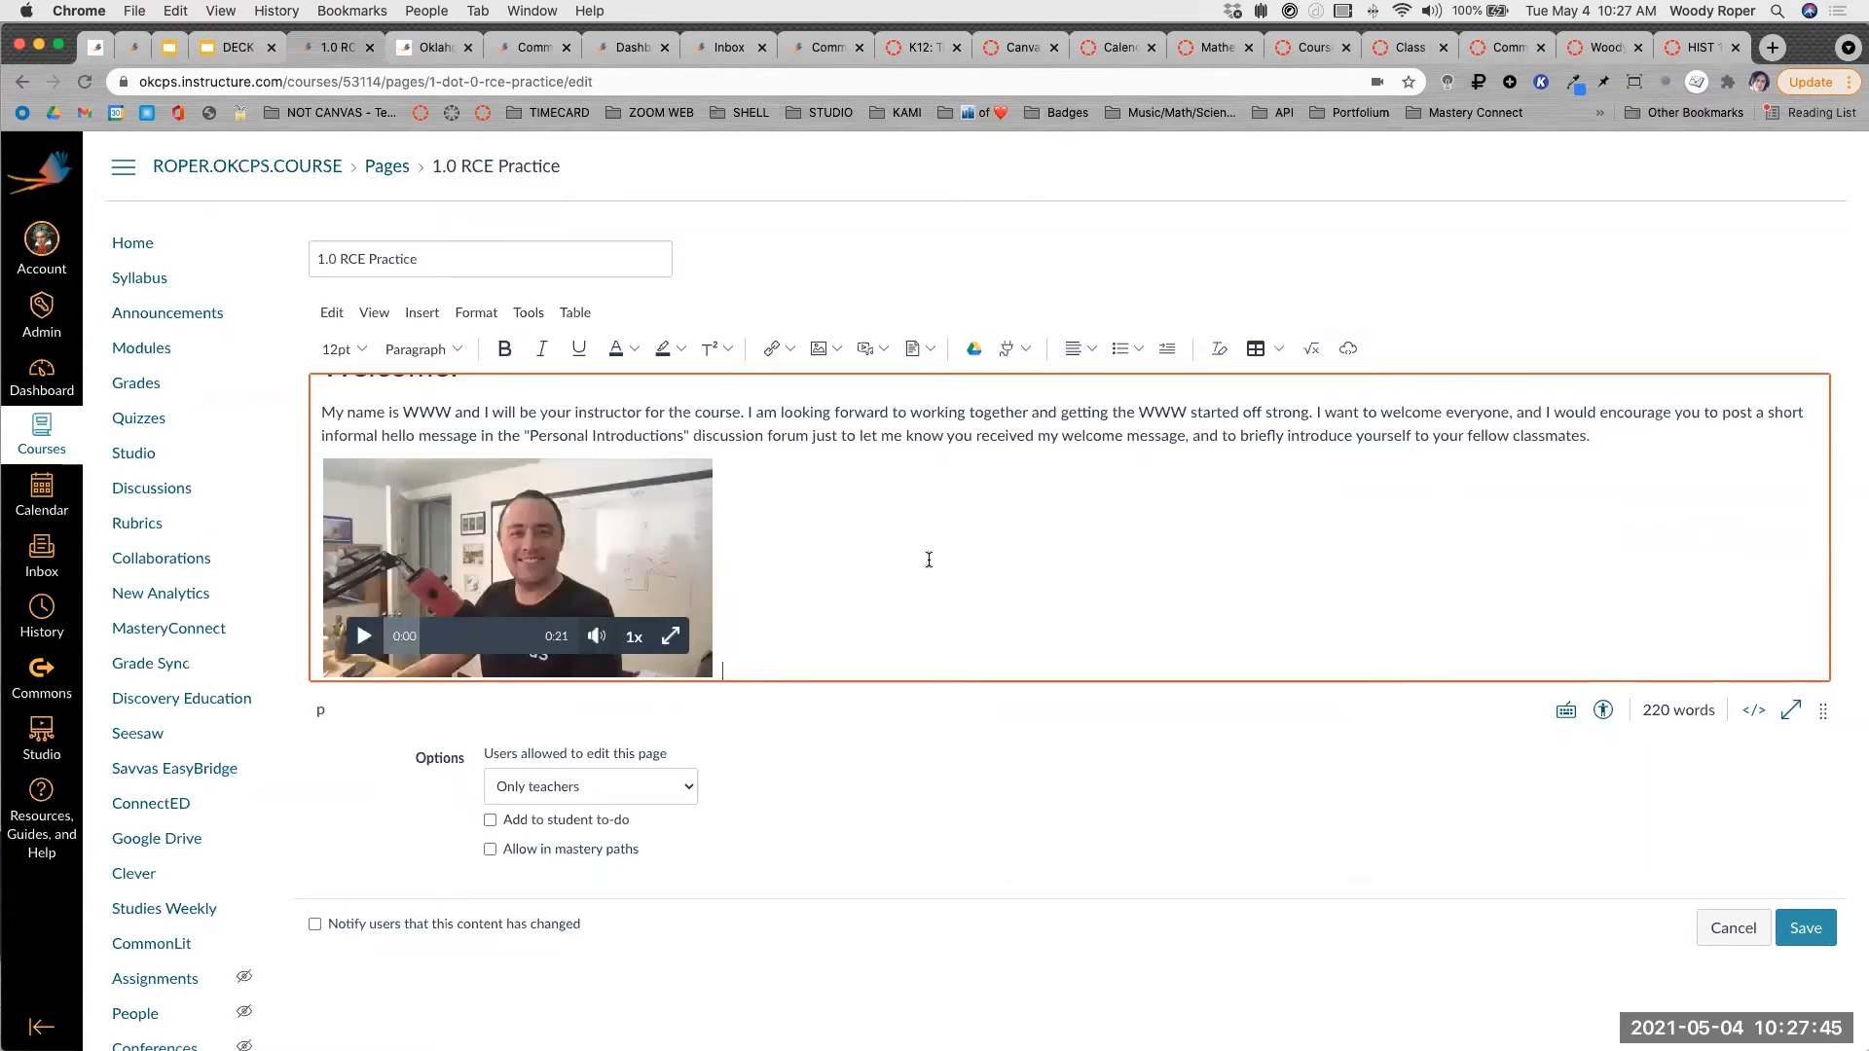
Set the closed caption language of the embedded welcome video to English in its video options.
click(365, 637)
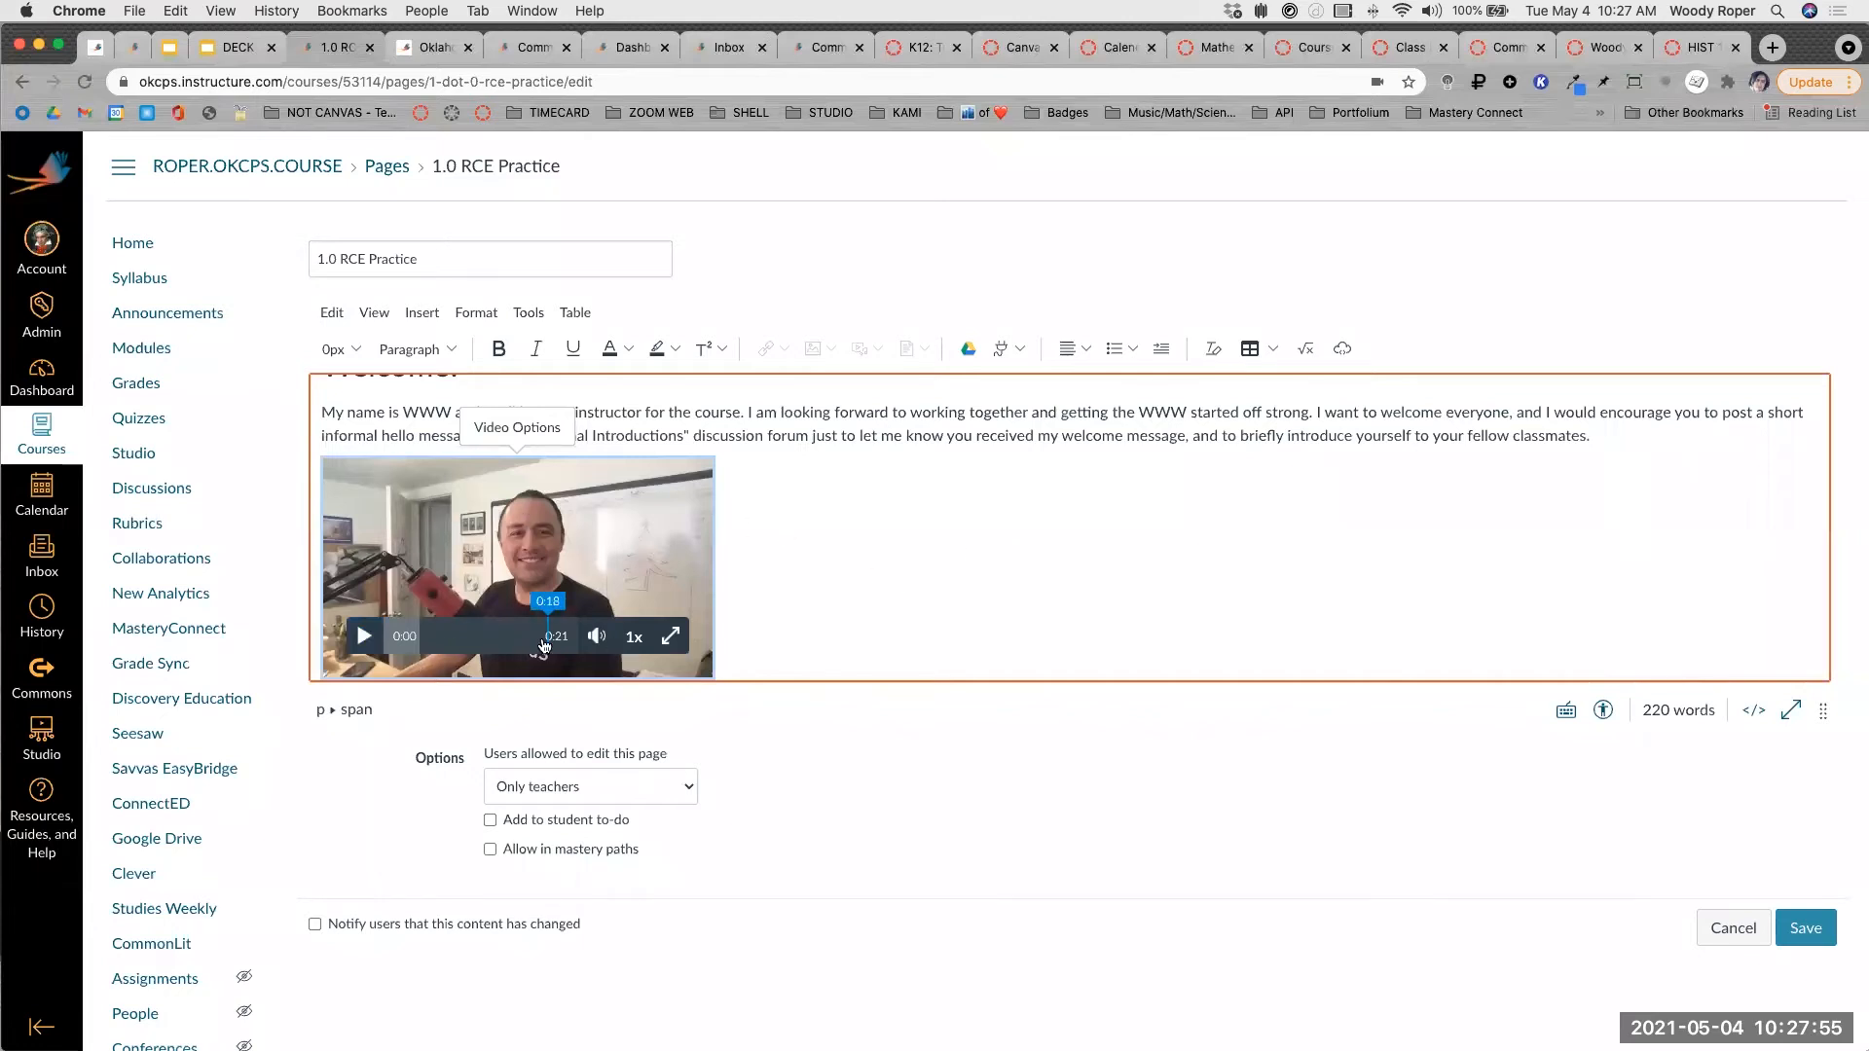
click(1058, 597)
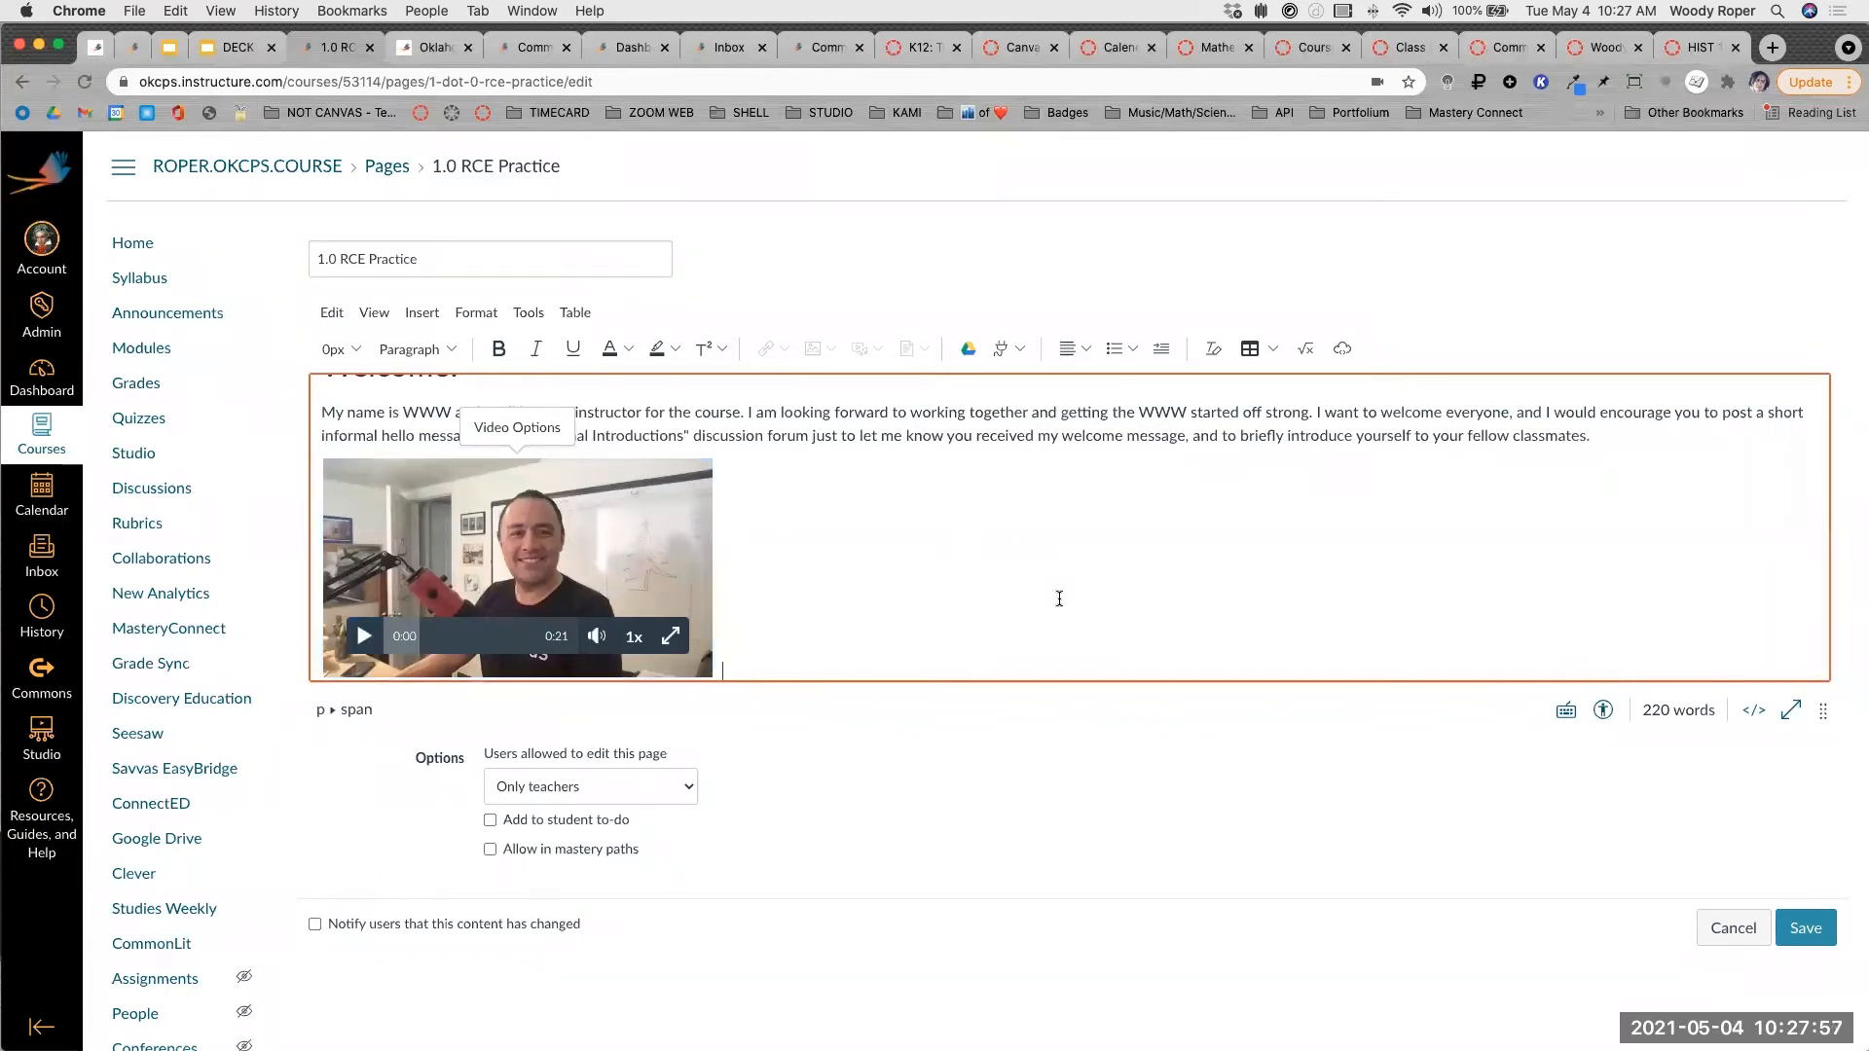
click(426, 526)
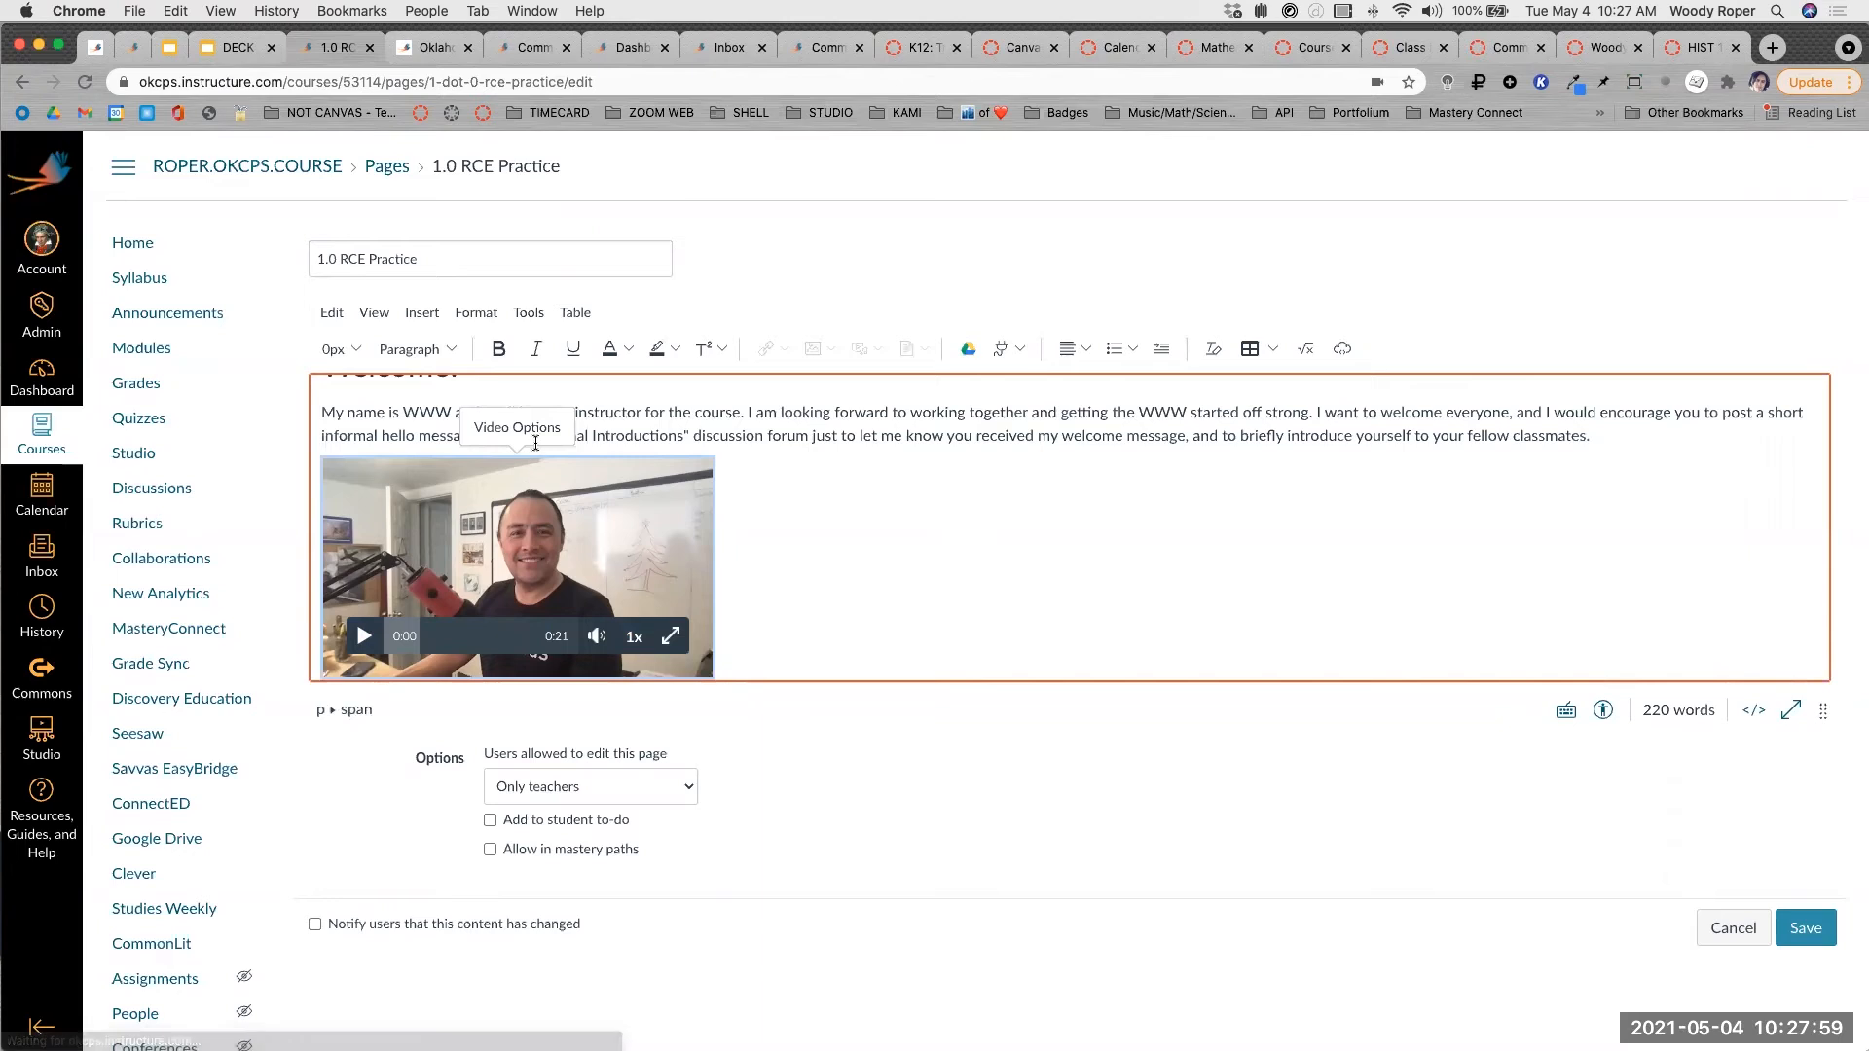
click(548, 426)
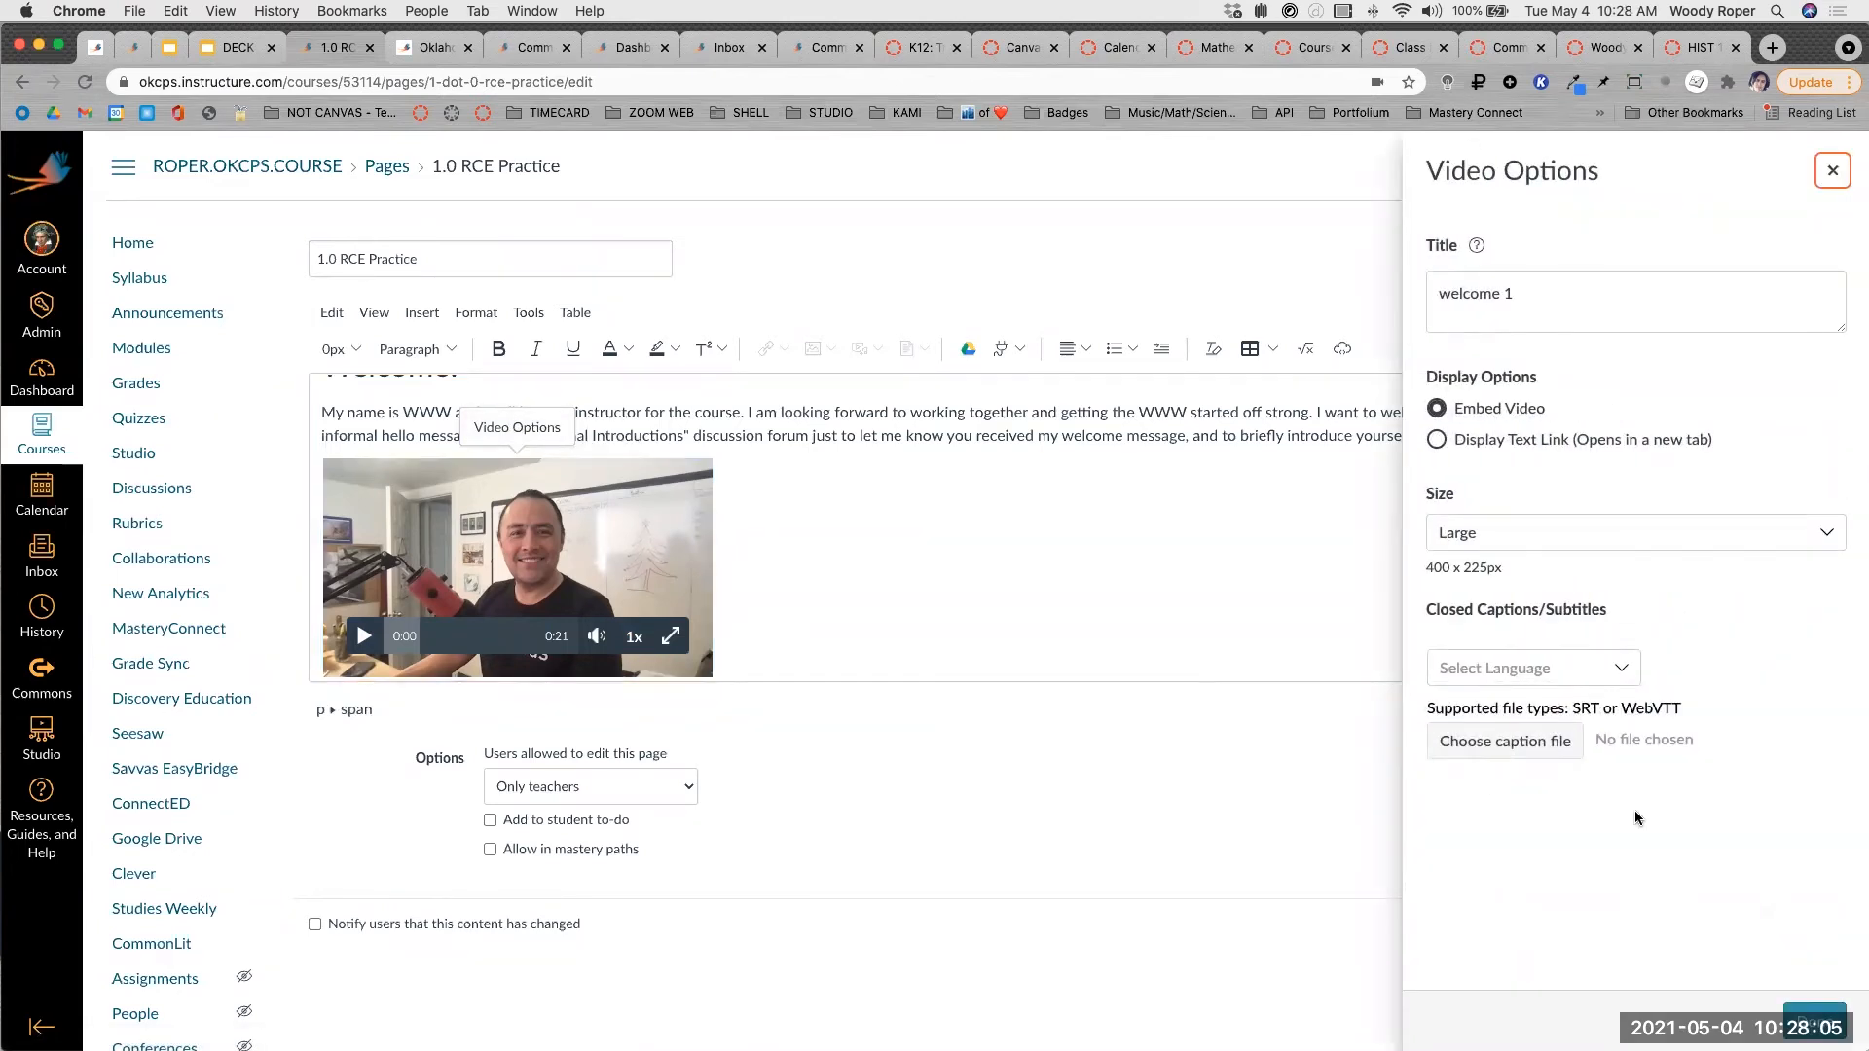
click(1617, 670)
click(1543, 698)
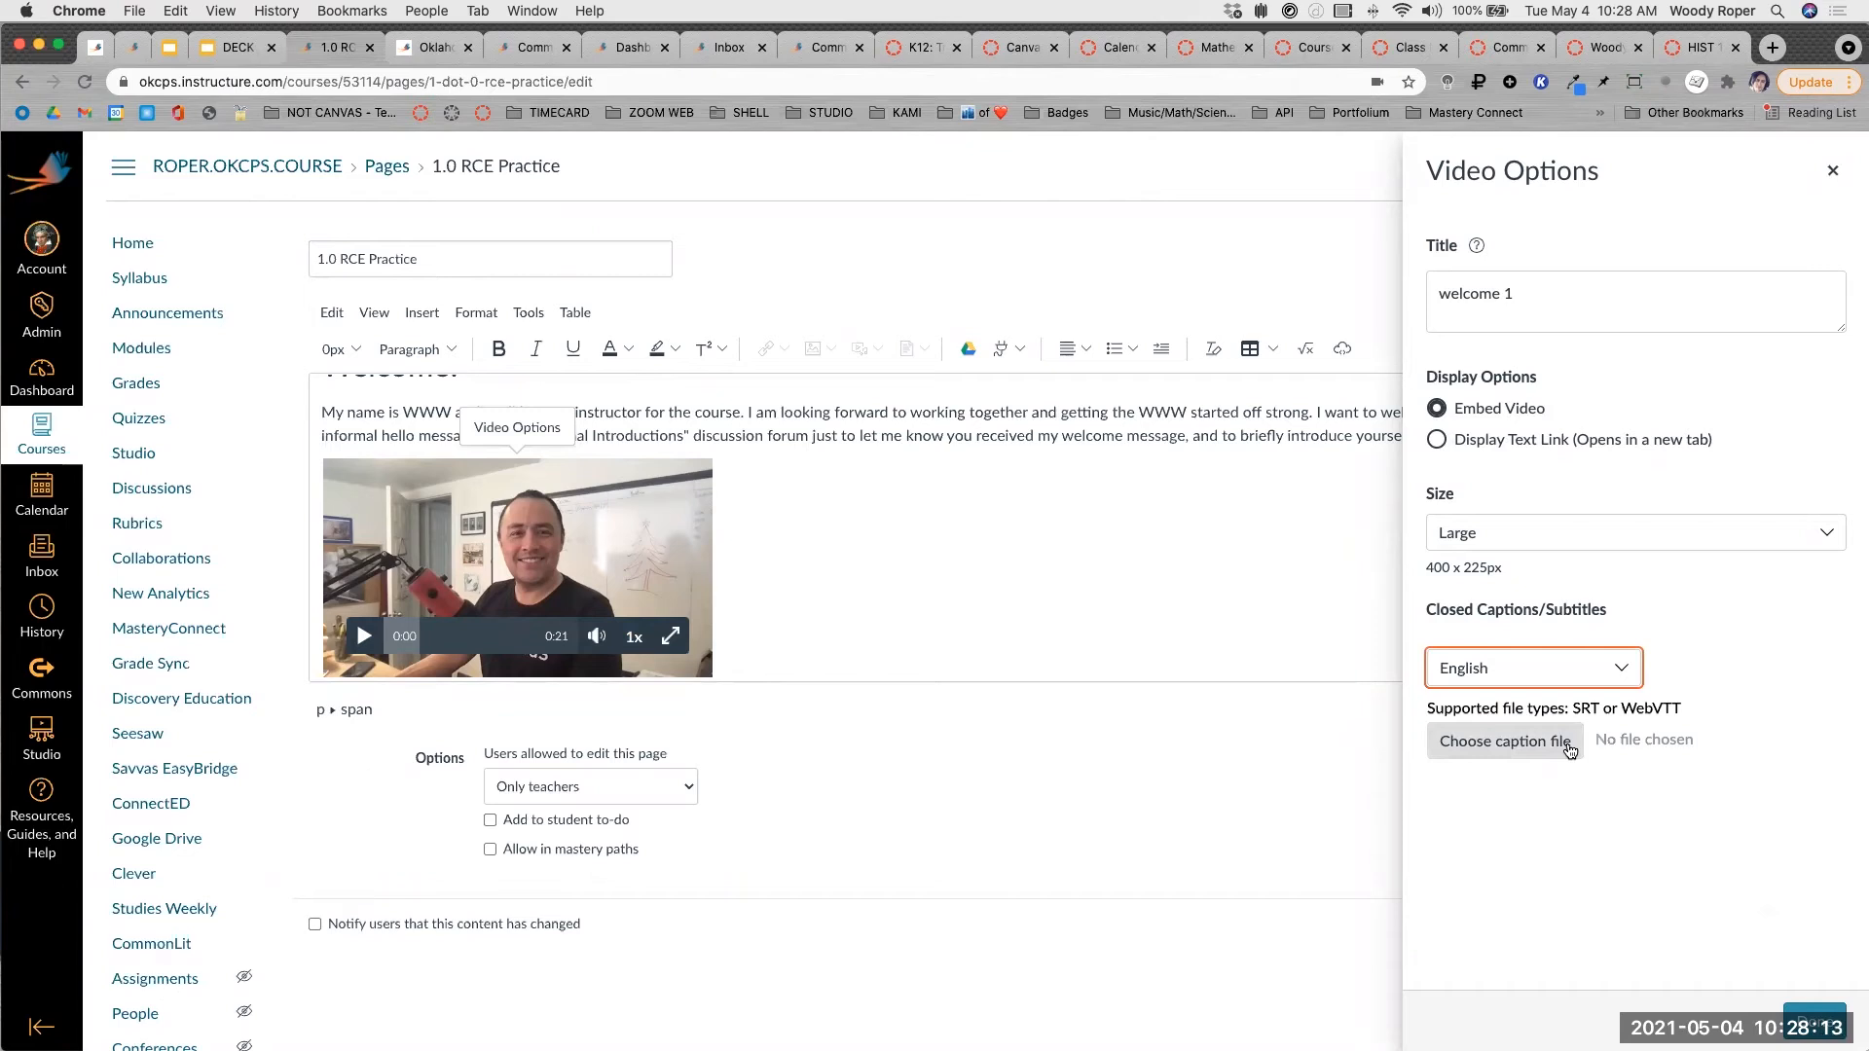
click(1813, 1017)
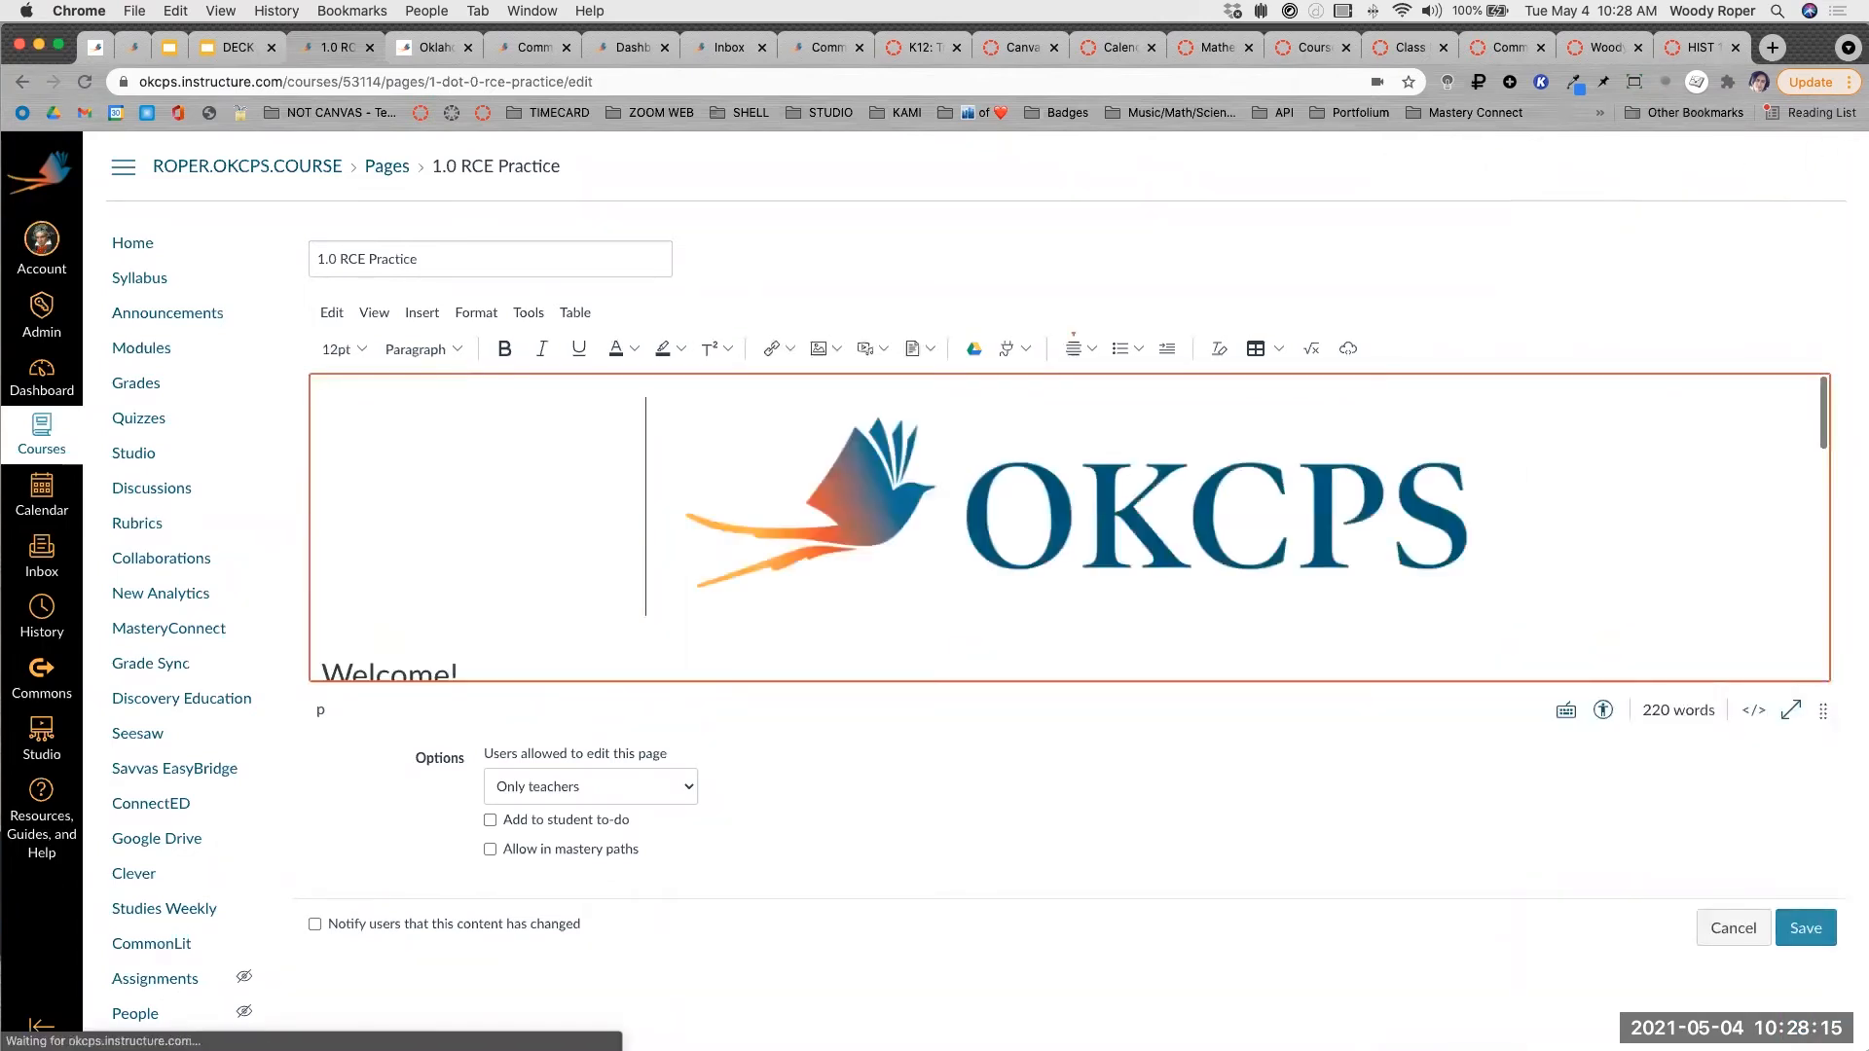
Save the edited page and look over the page with its welcome video.
click(1816, 930)
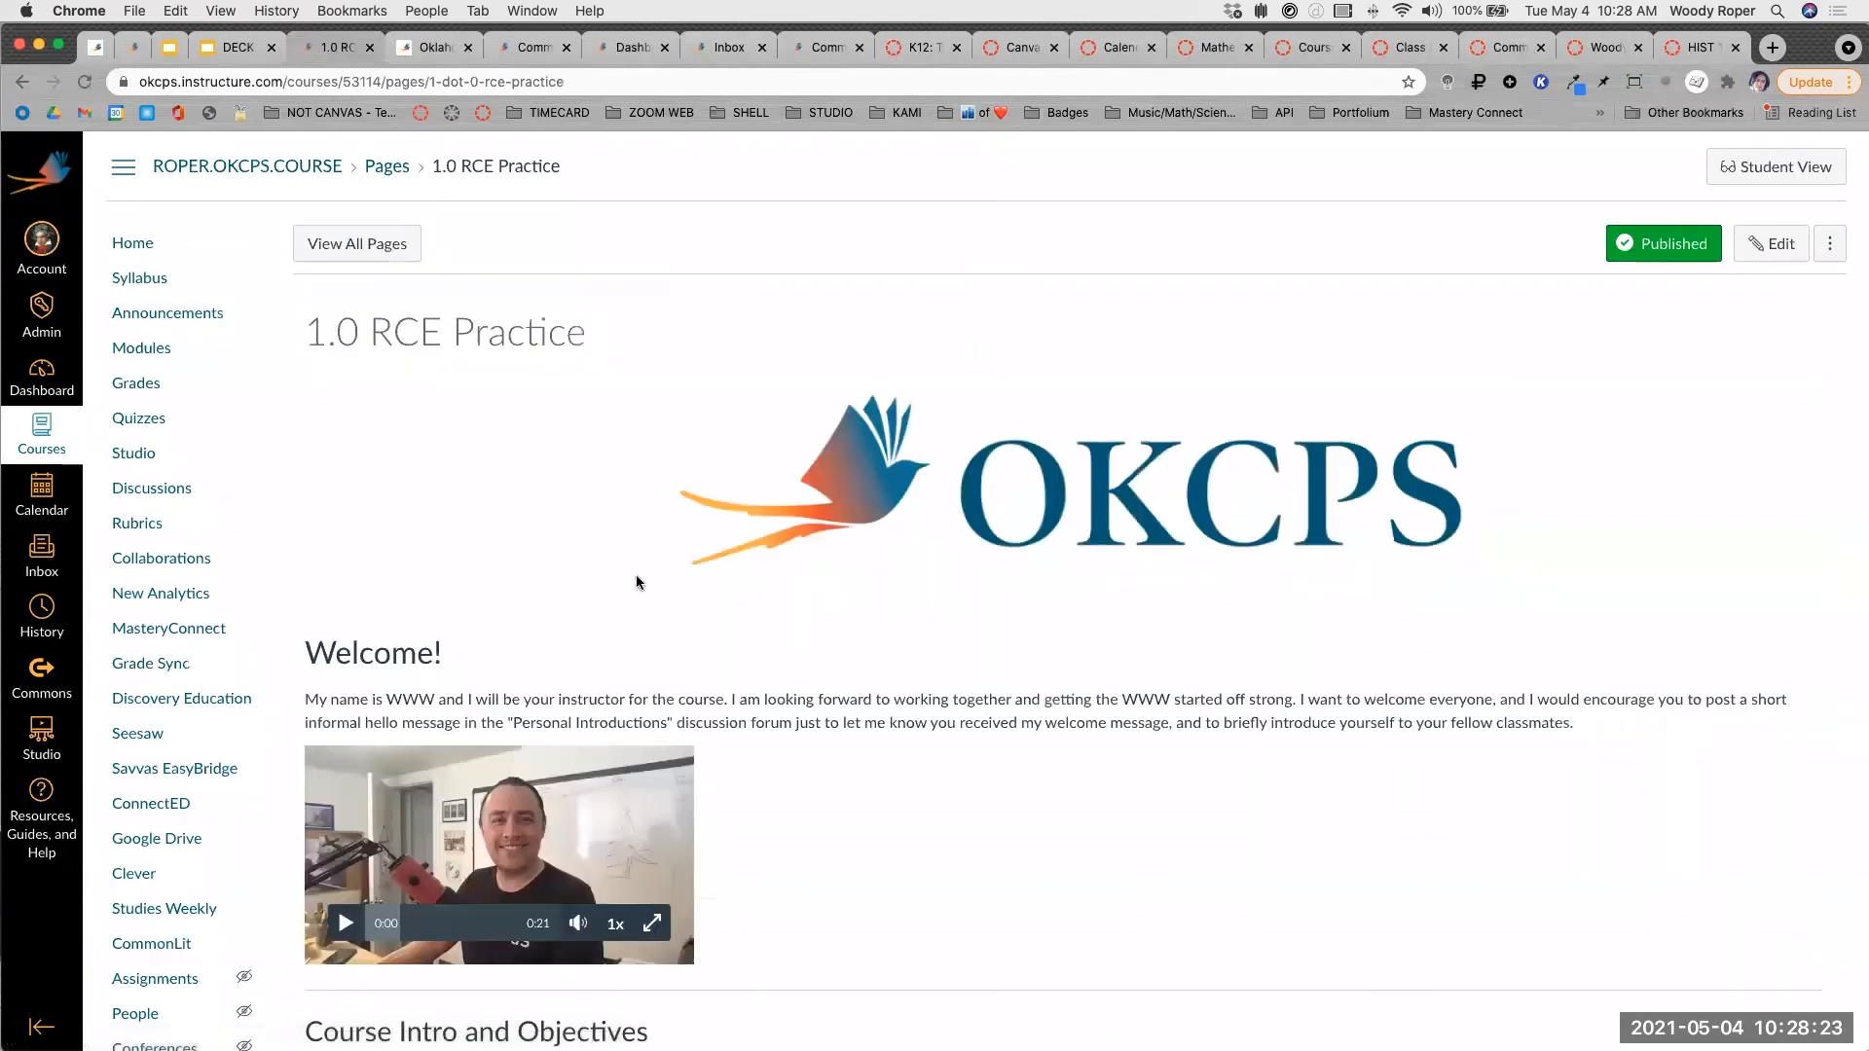
scroll(637, 582, down, 4)
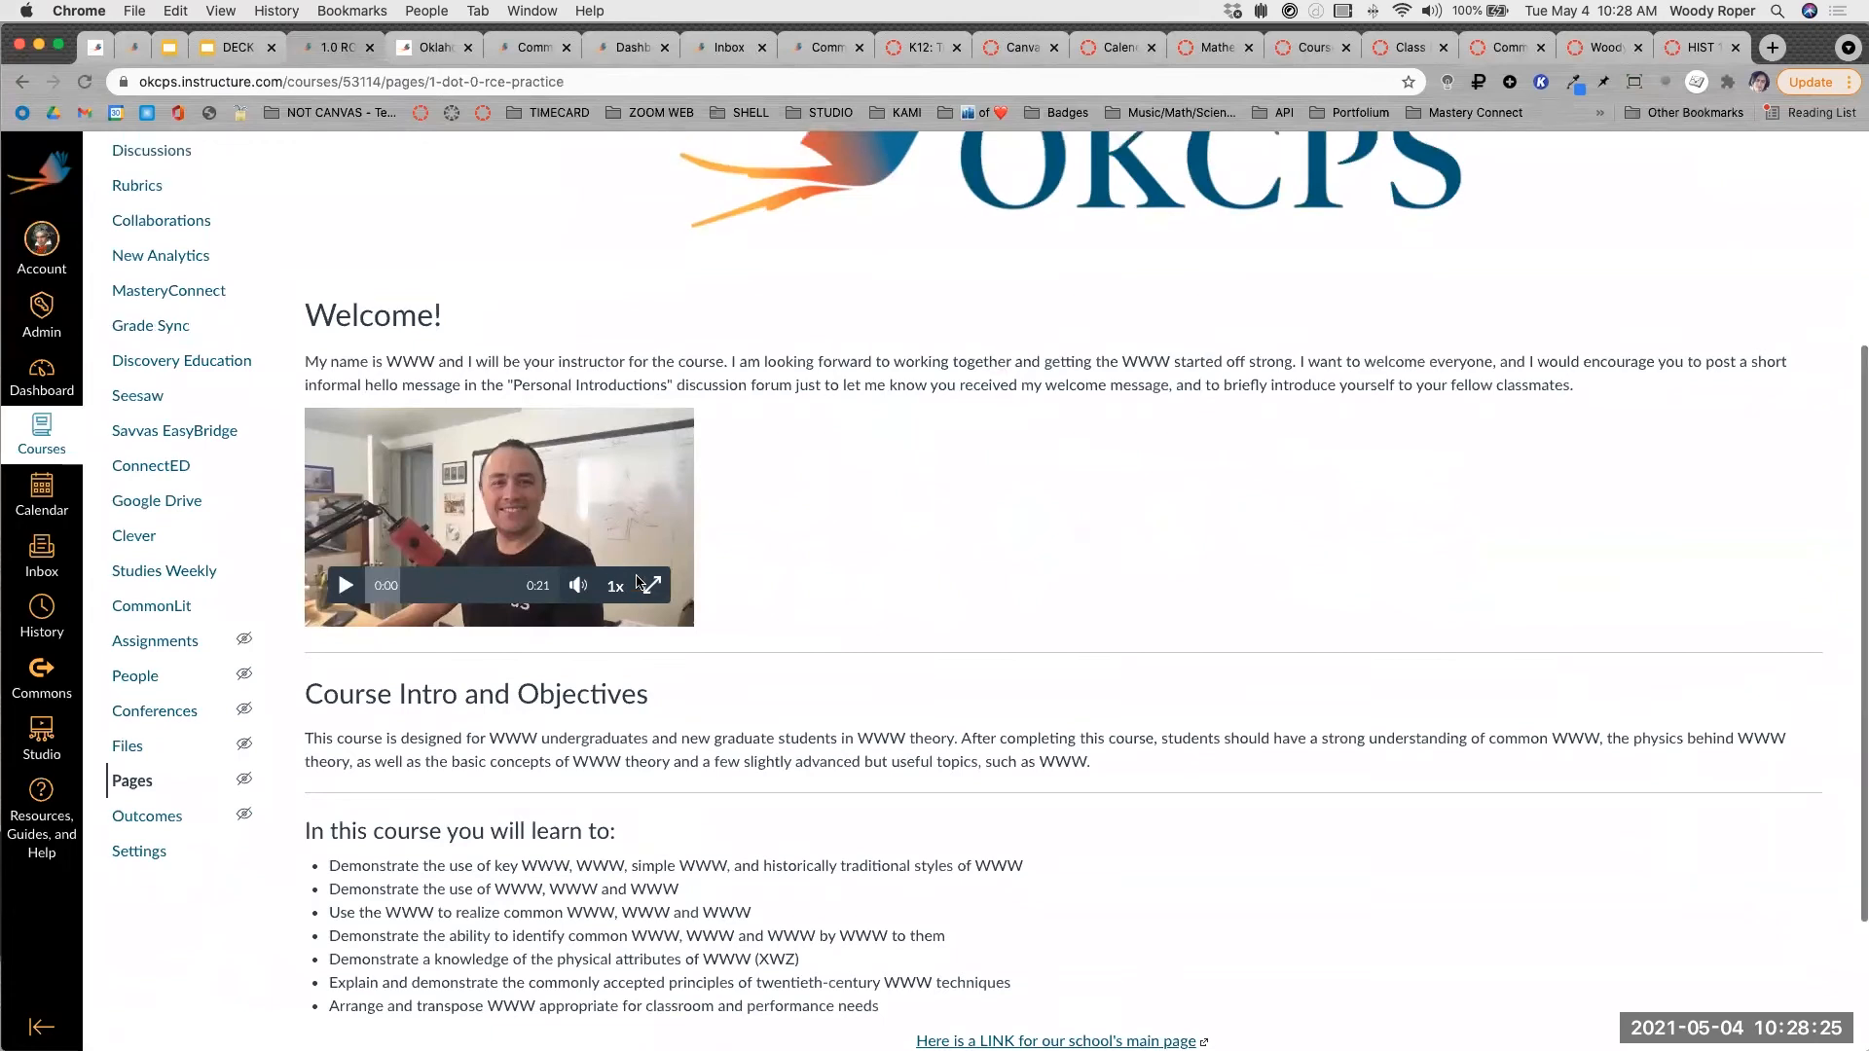
scroll(637, 582, up, 4)
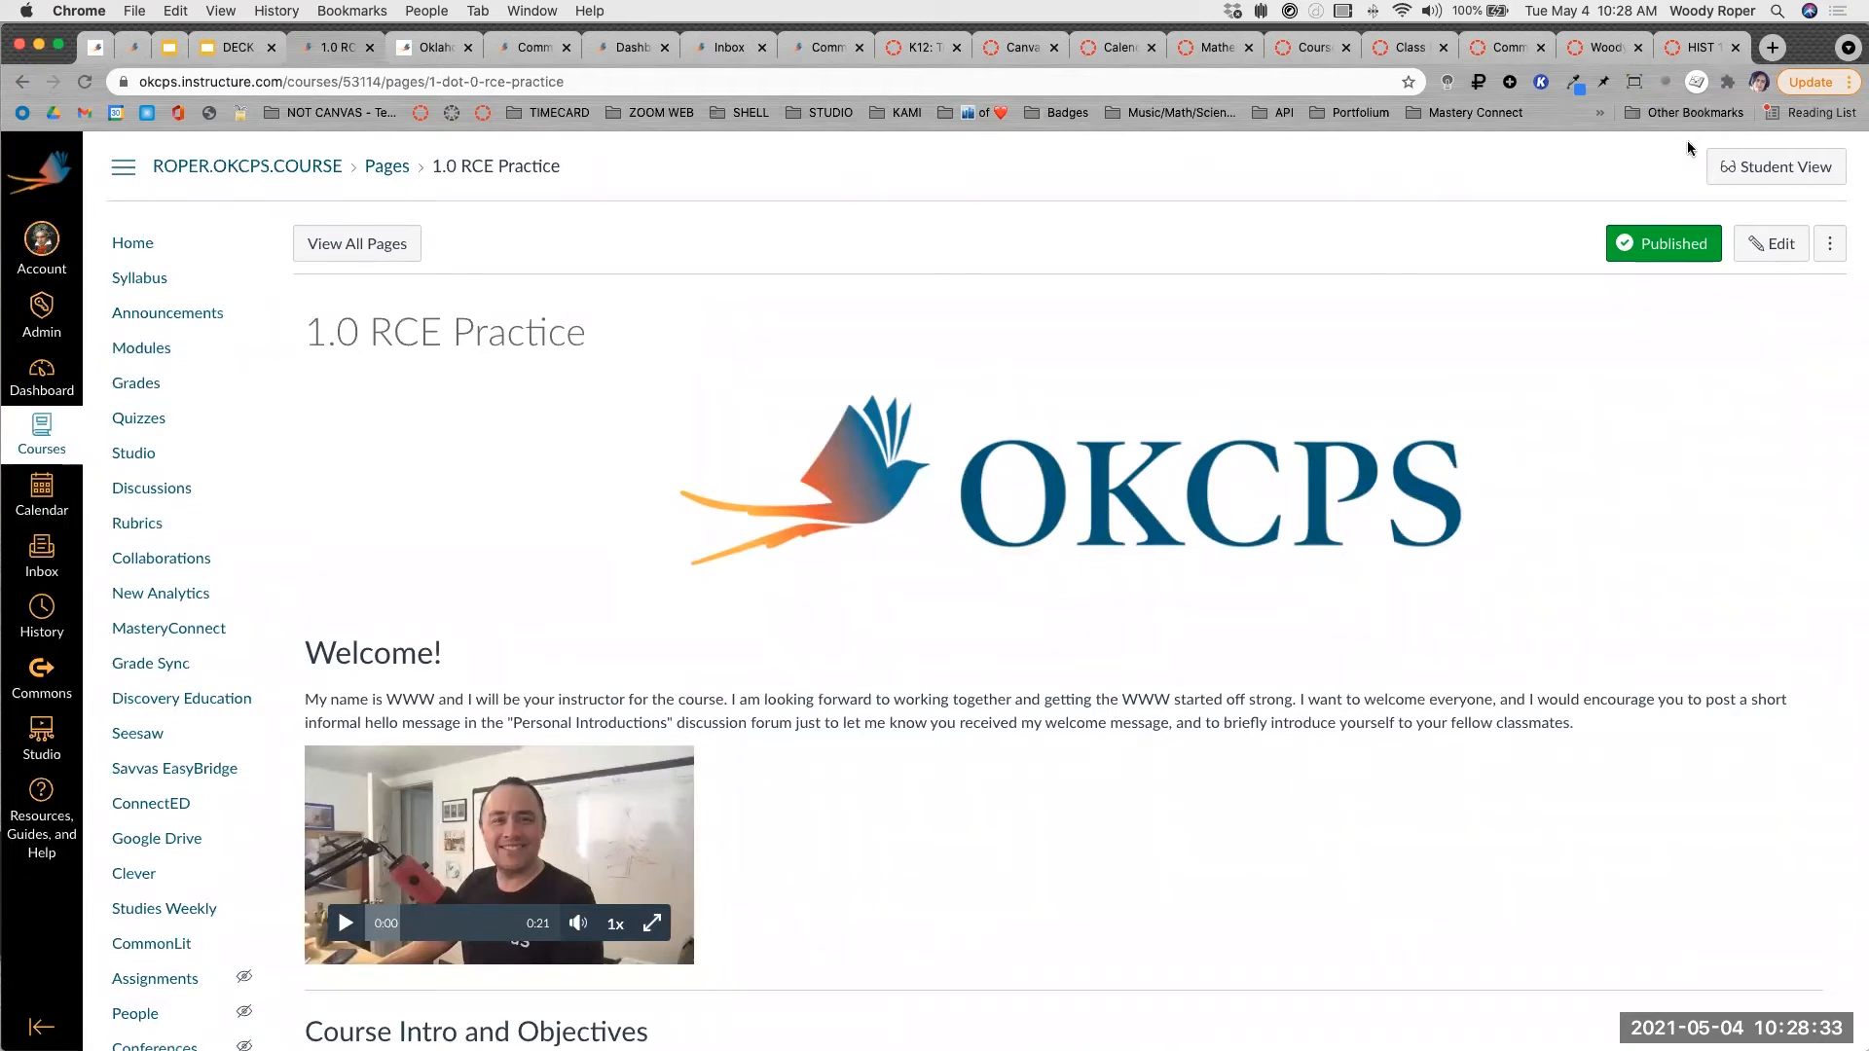
Open the Science Channel's YouTube page in a new tab and browse its rows of videos.
click(1772, 47)
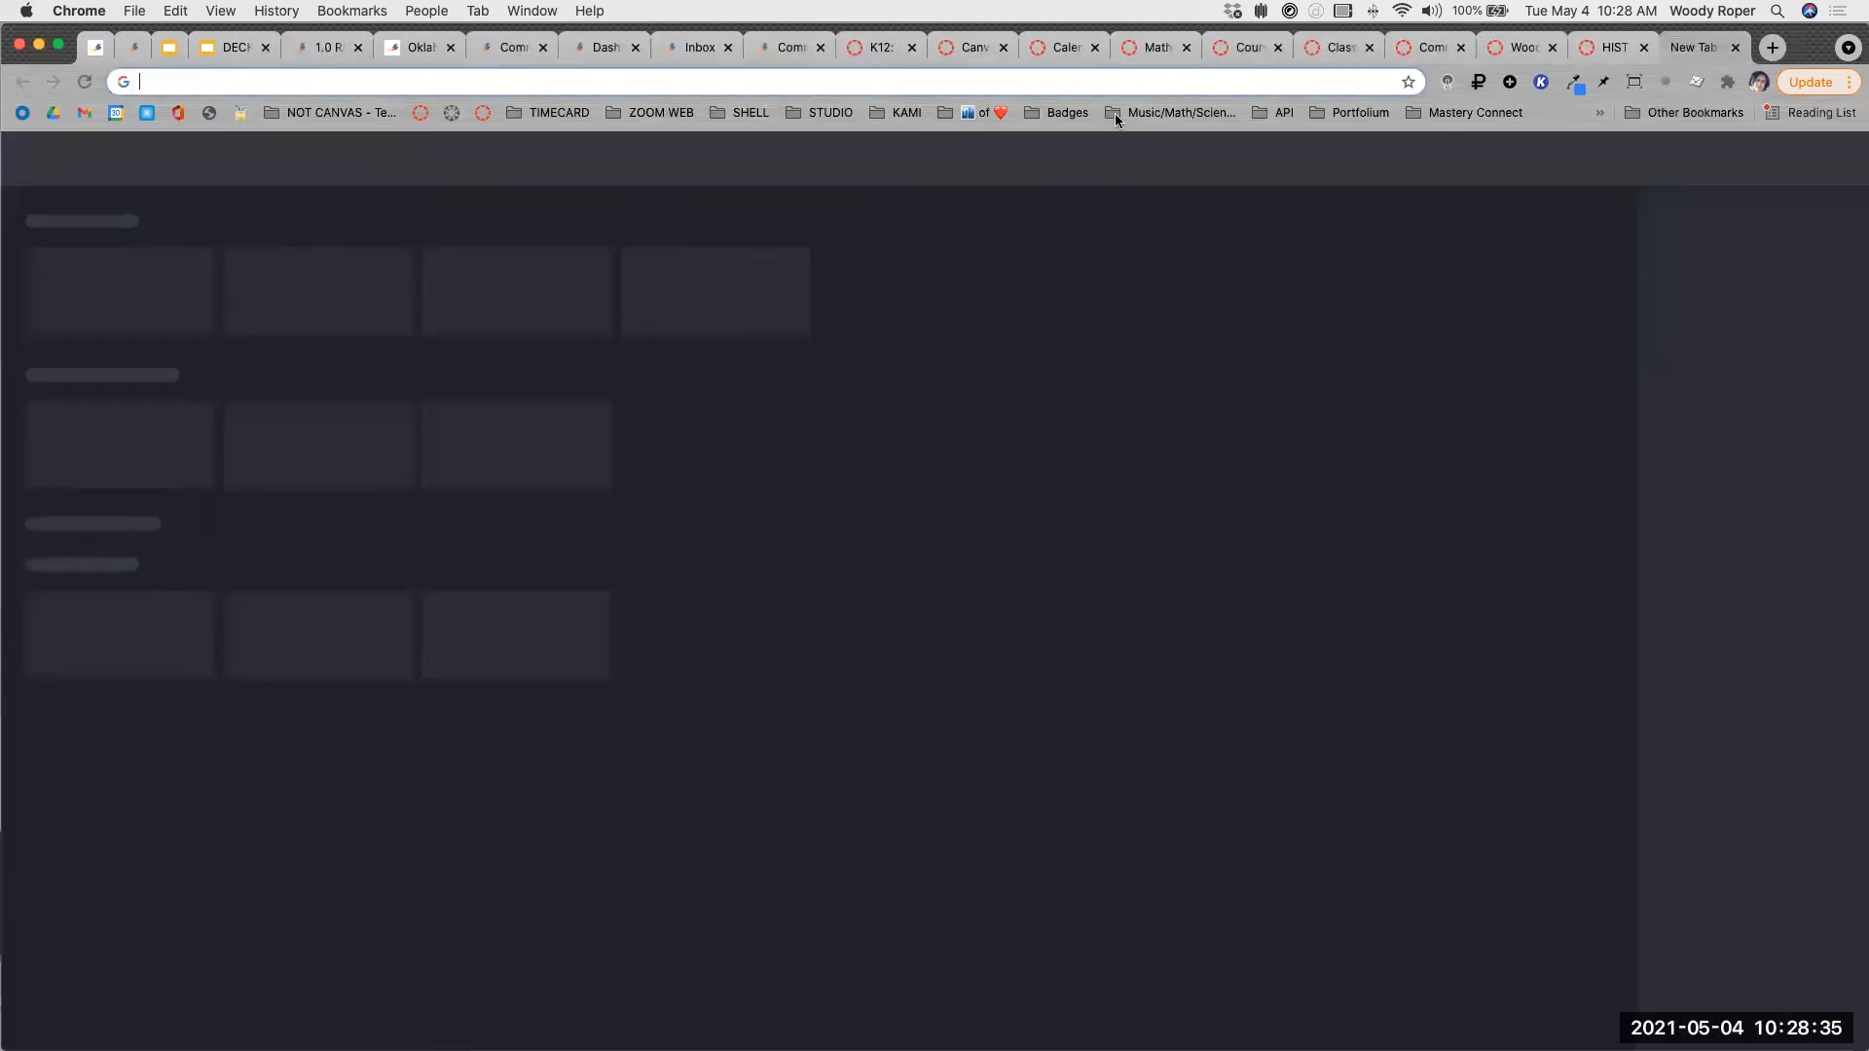
click(1147, 113)
click(1183, 419)
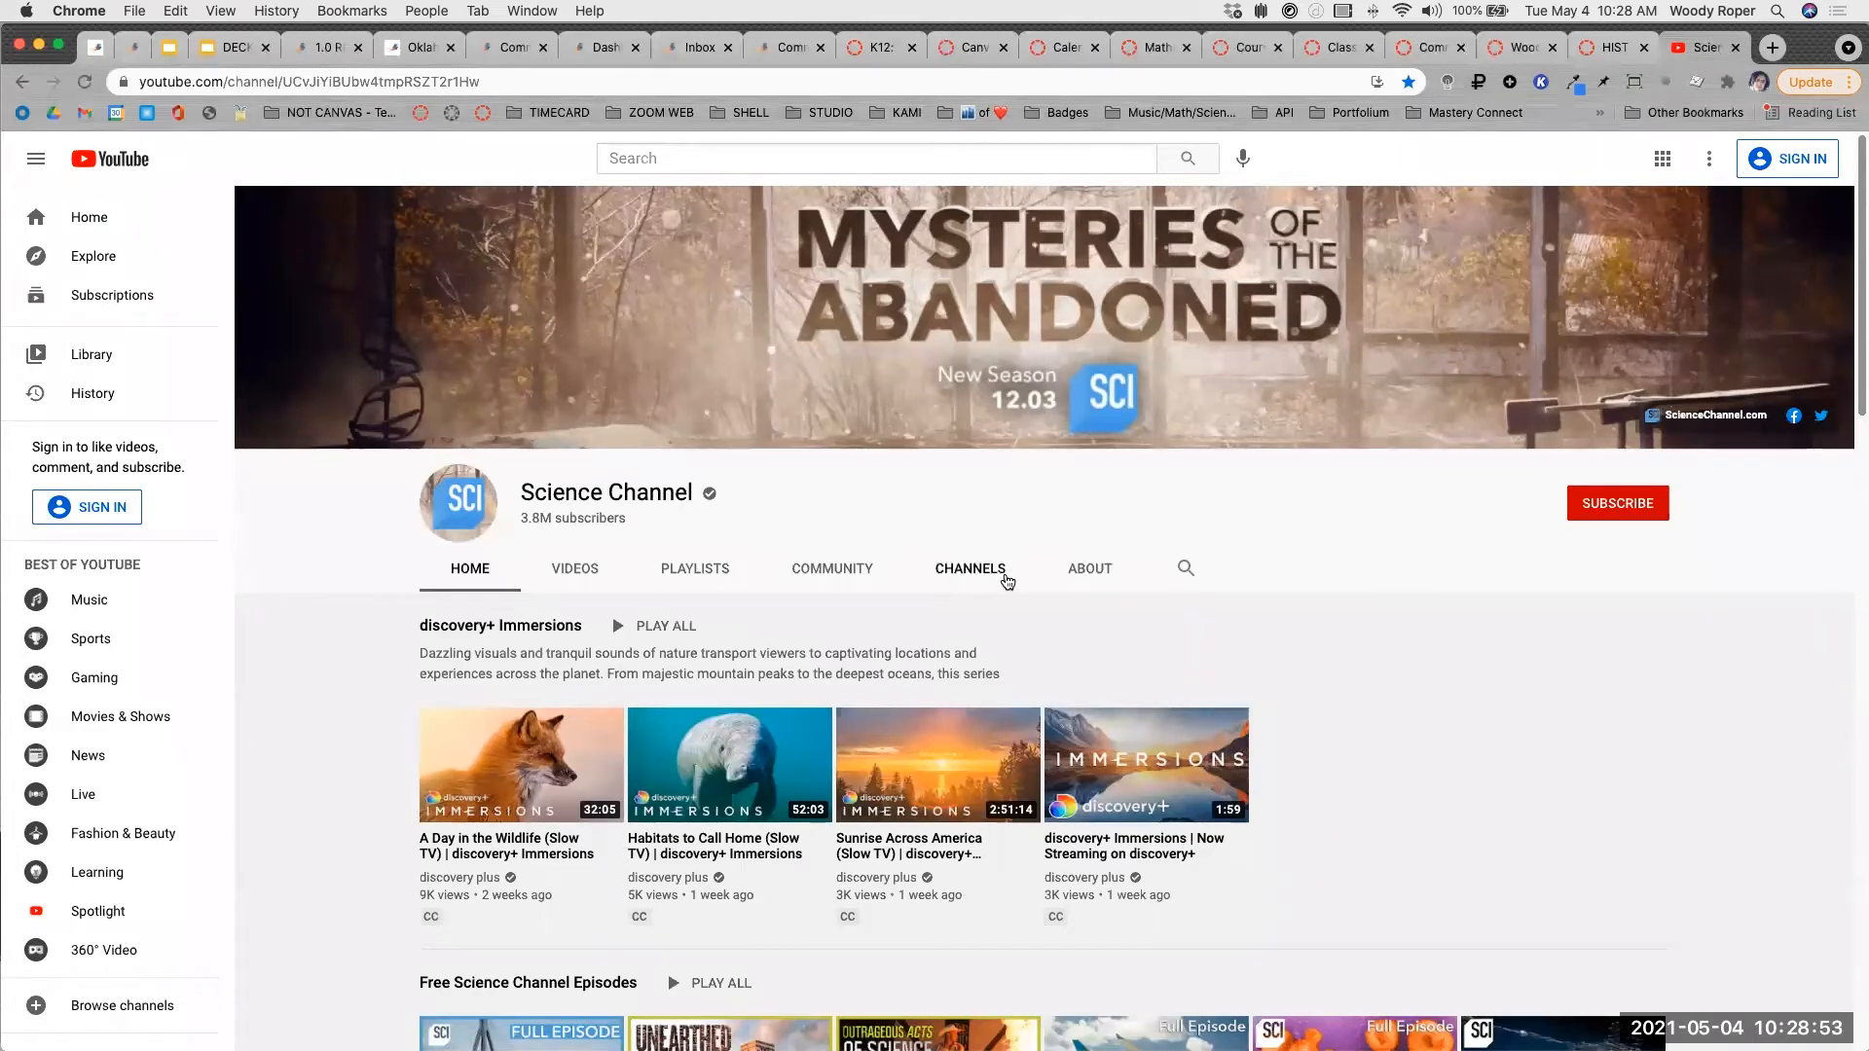
scroll(1007, 582, down, 2)
scroll(1007, 582, down, 4)
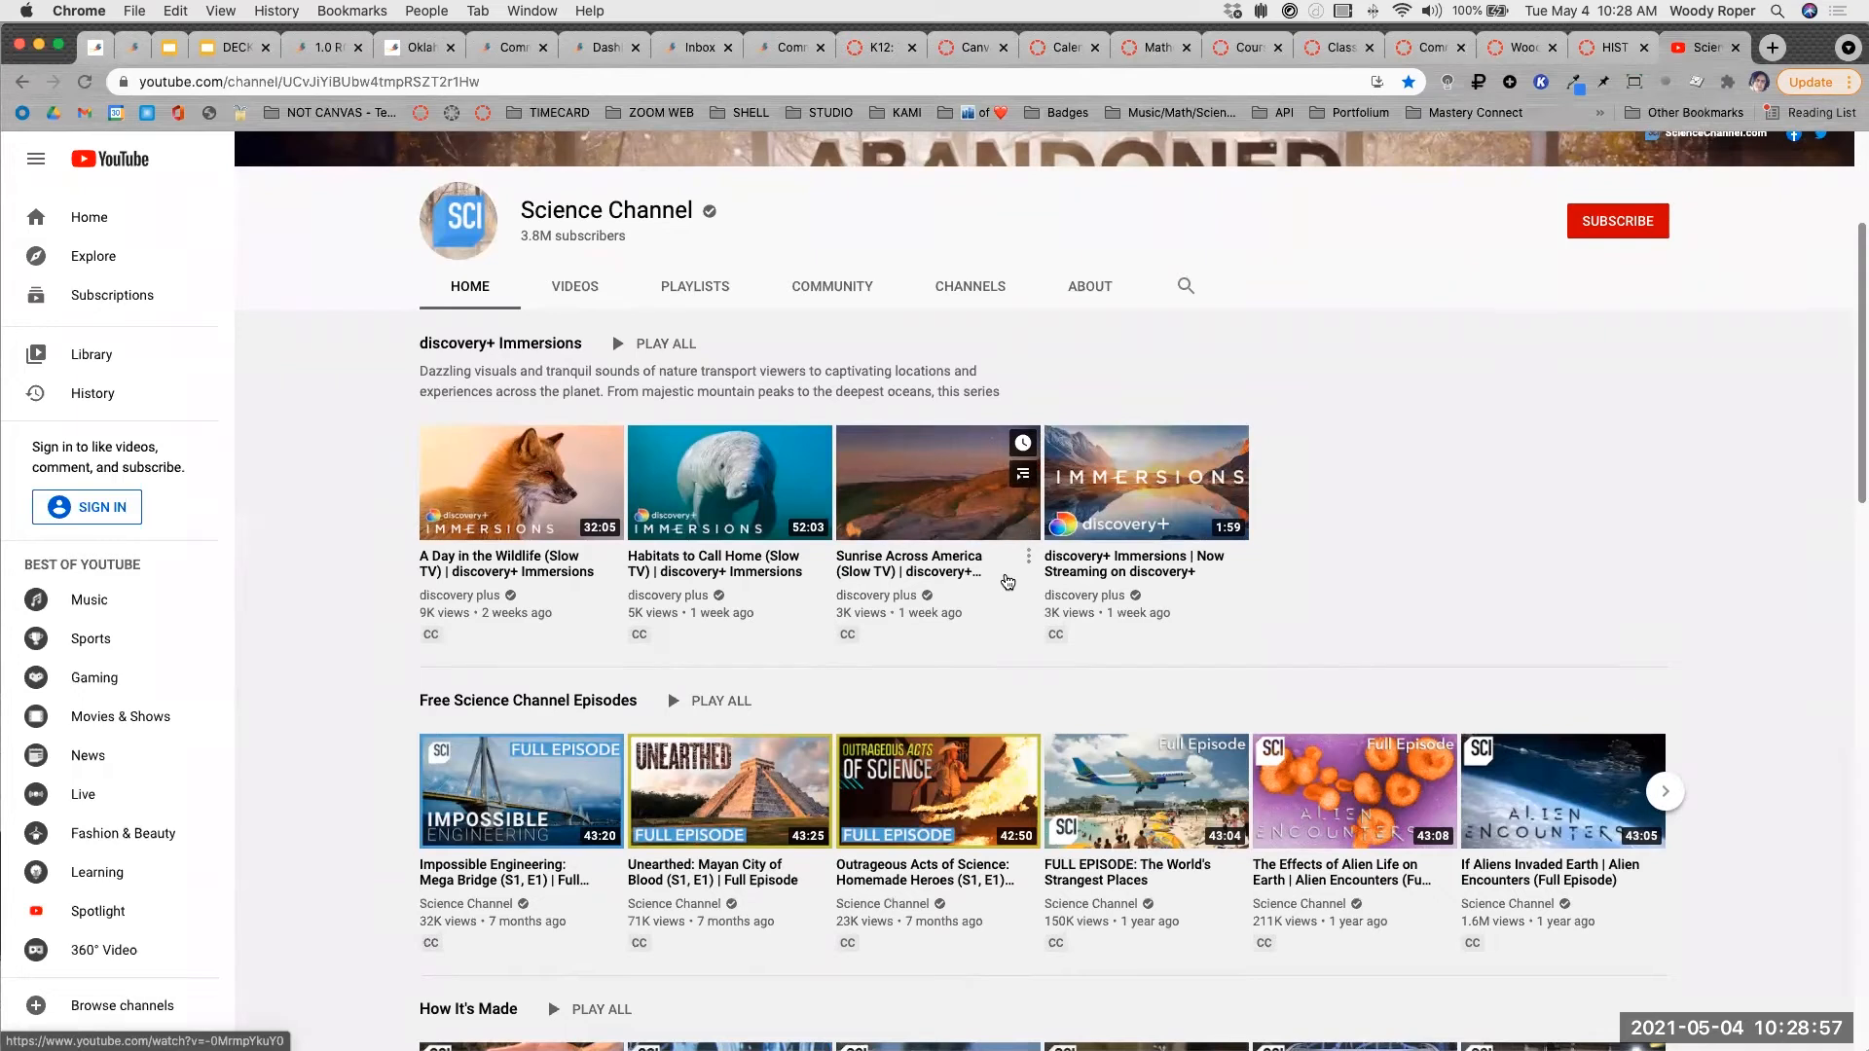
scroll(1007, 582, down, 9)
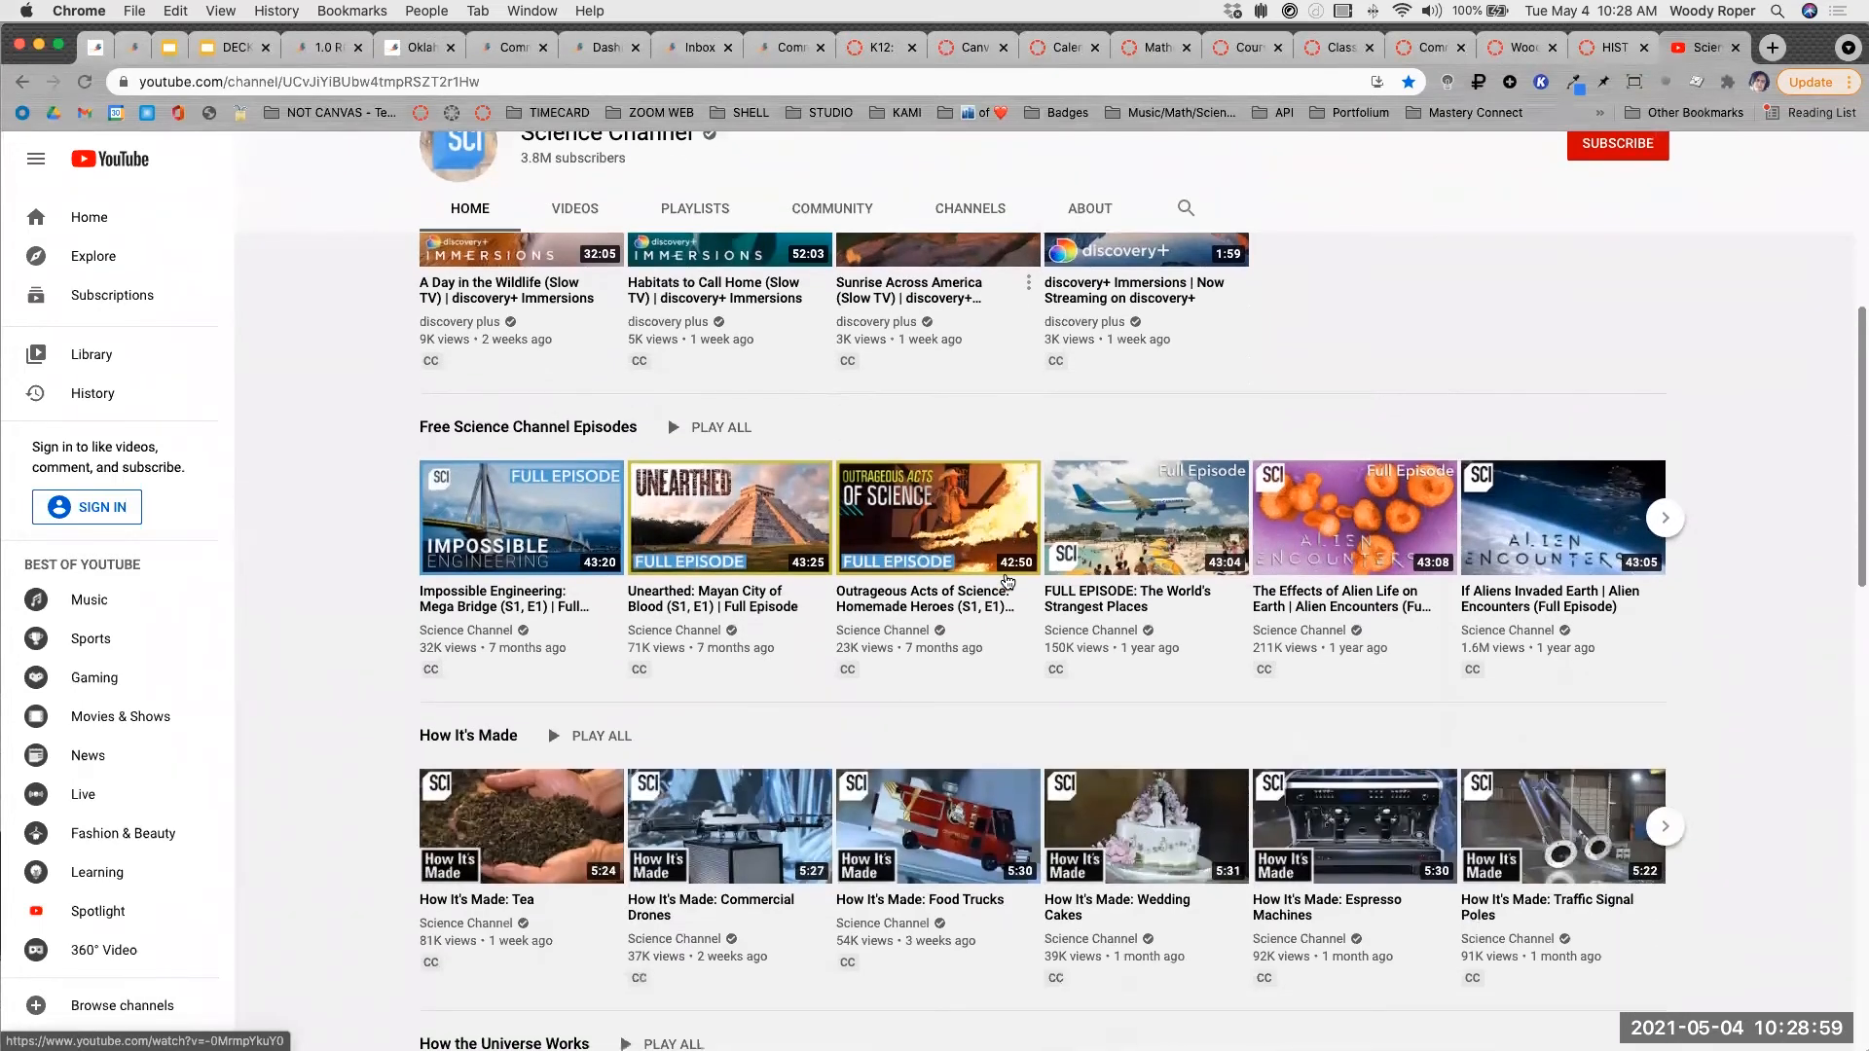
scroll(1007, 582, down, 8)
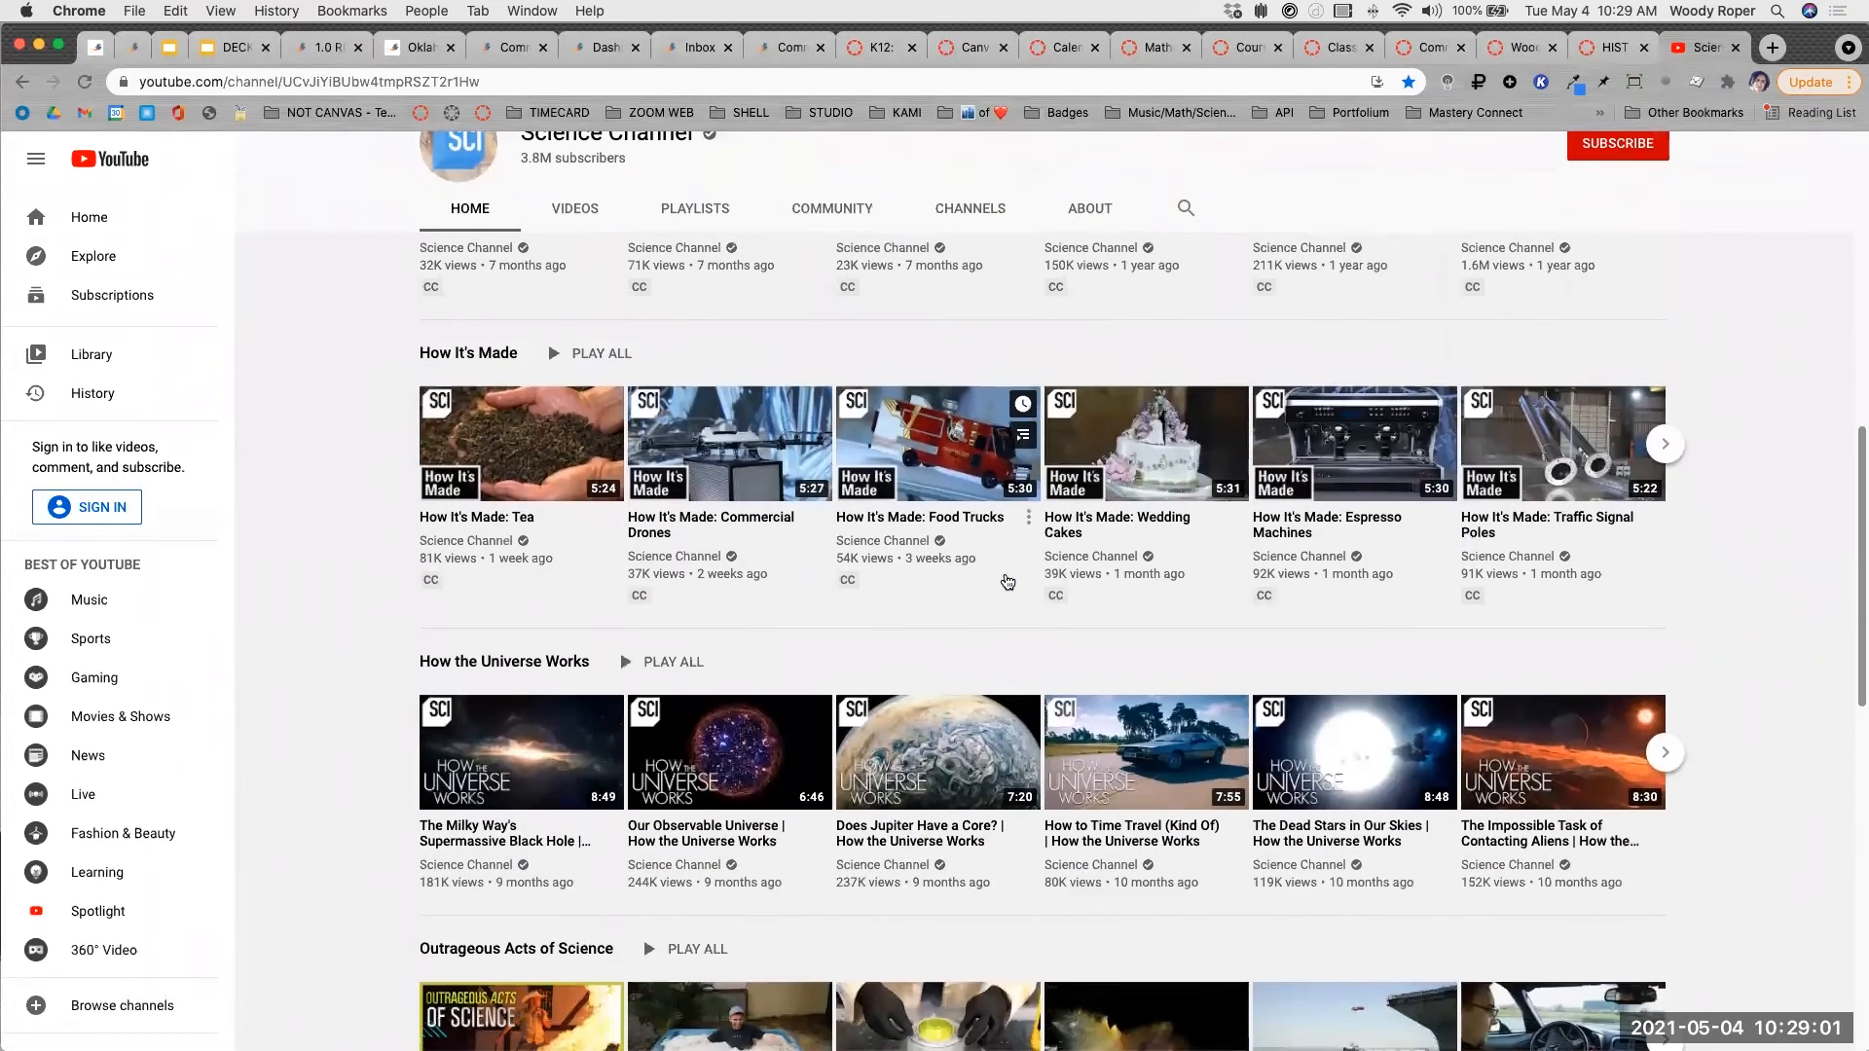
scroll(1008, 582, down, 3)
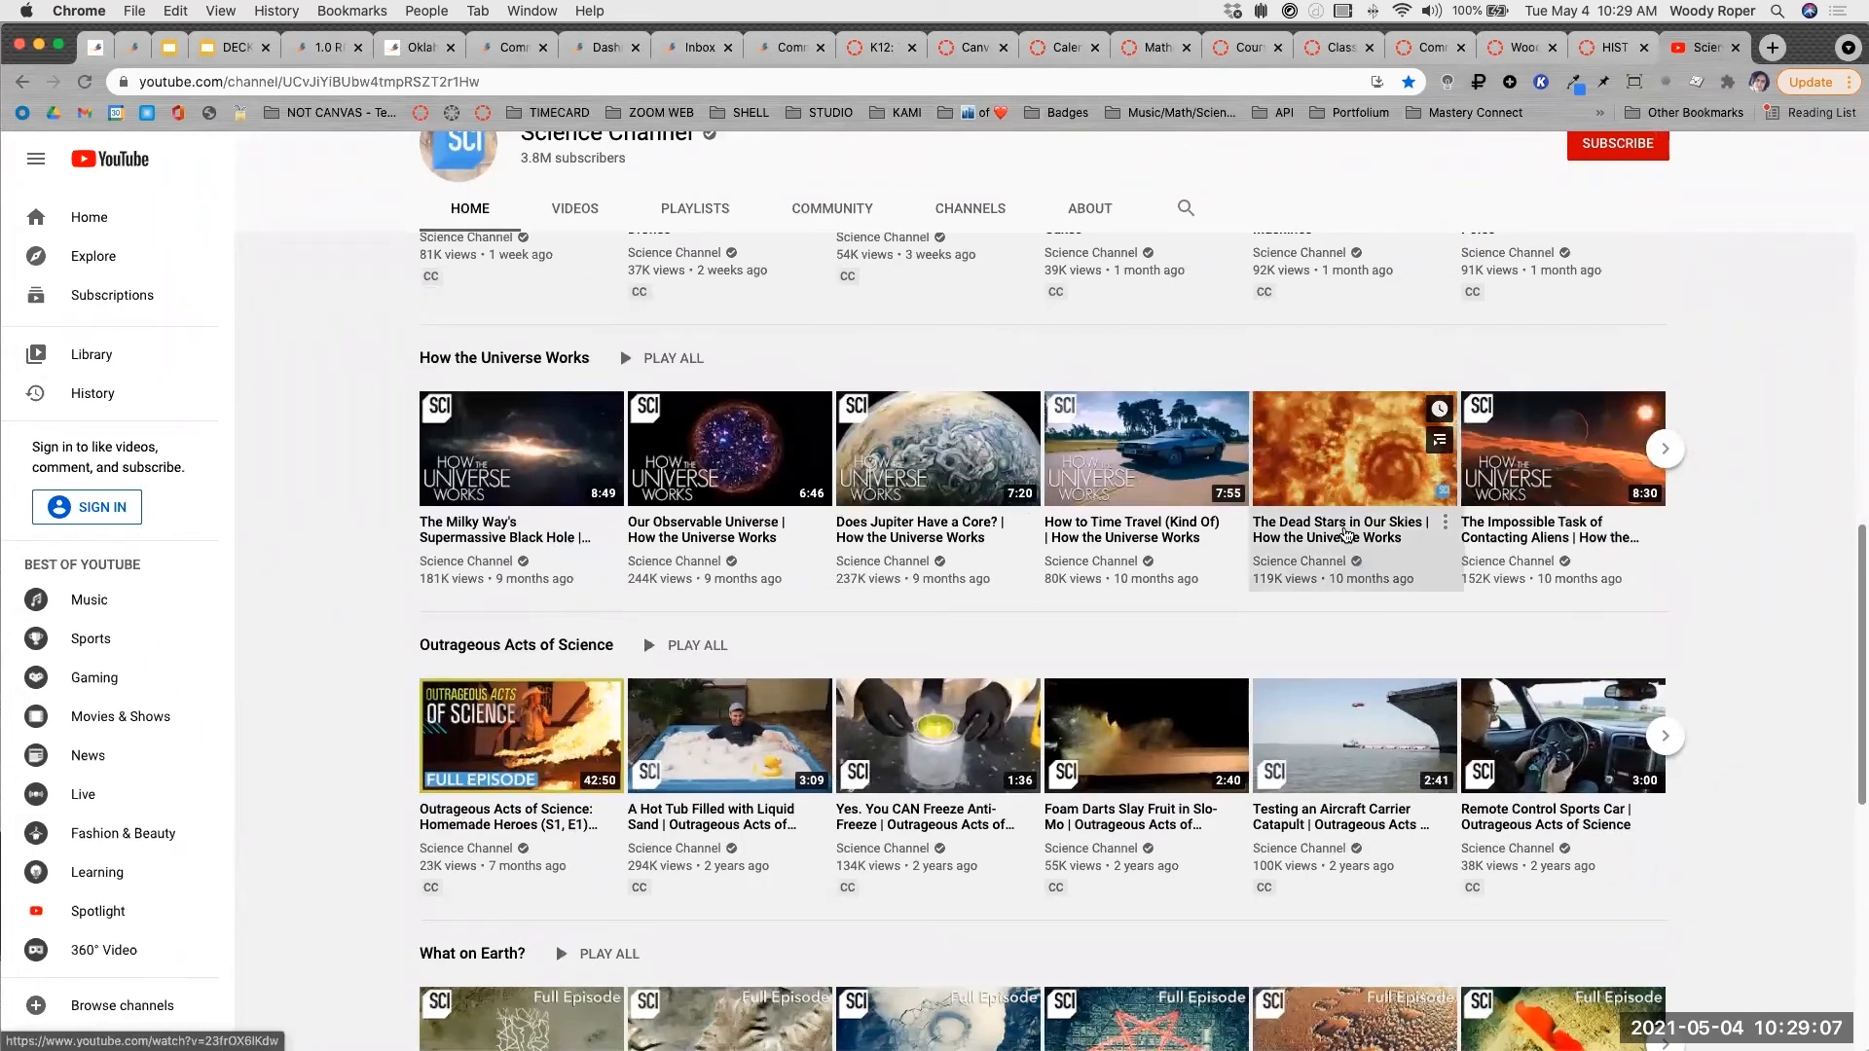
Open the video "The Dead Stars in Our Skies | How the Universe Works", pause it and look over its page.
click(1346, 534)
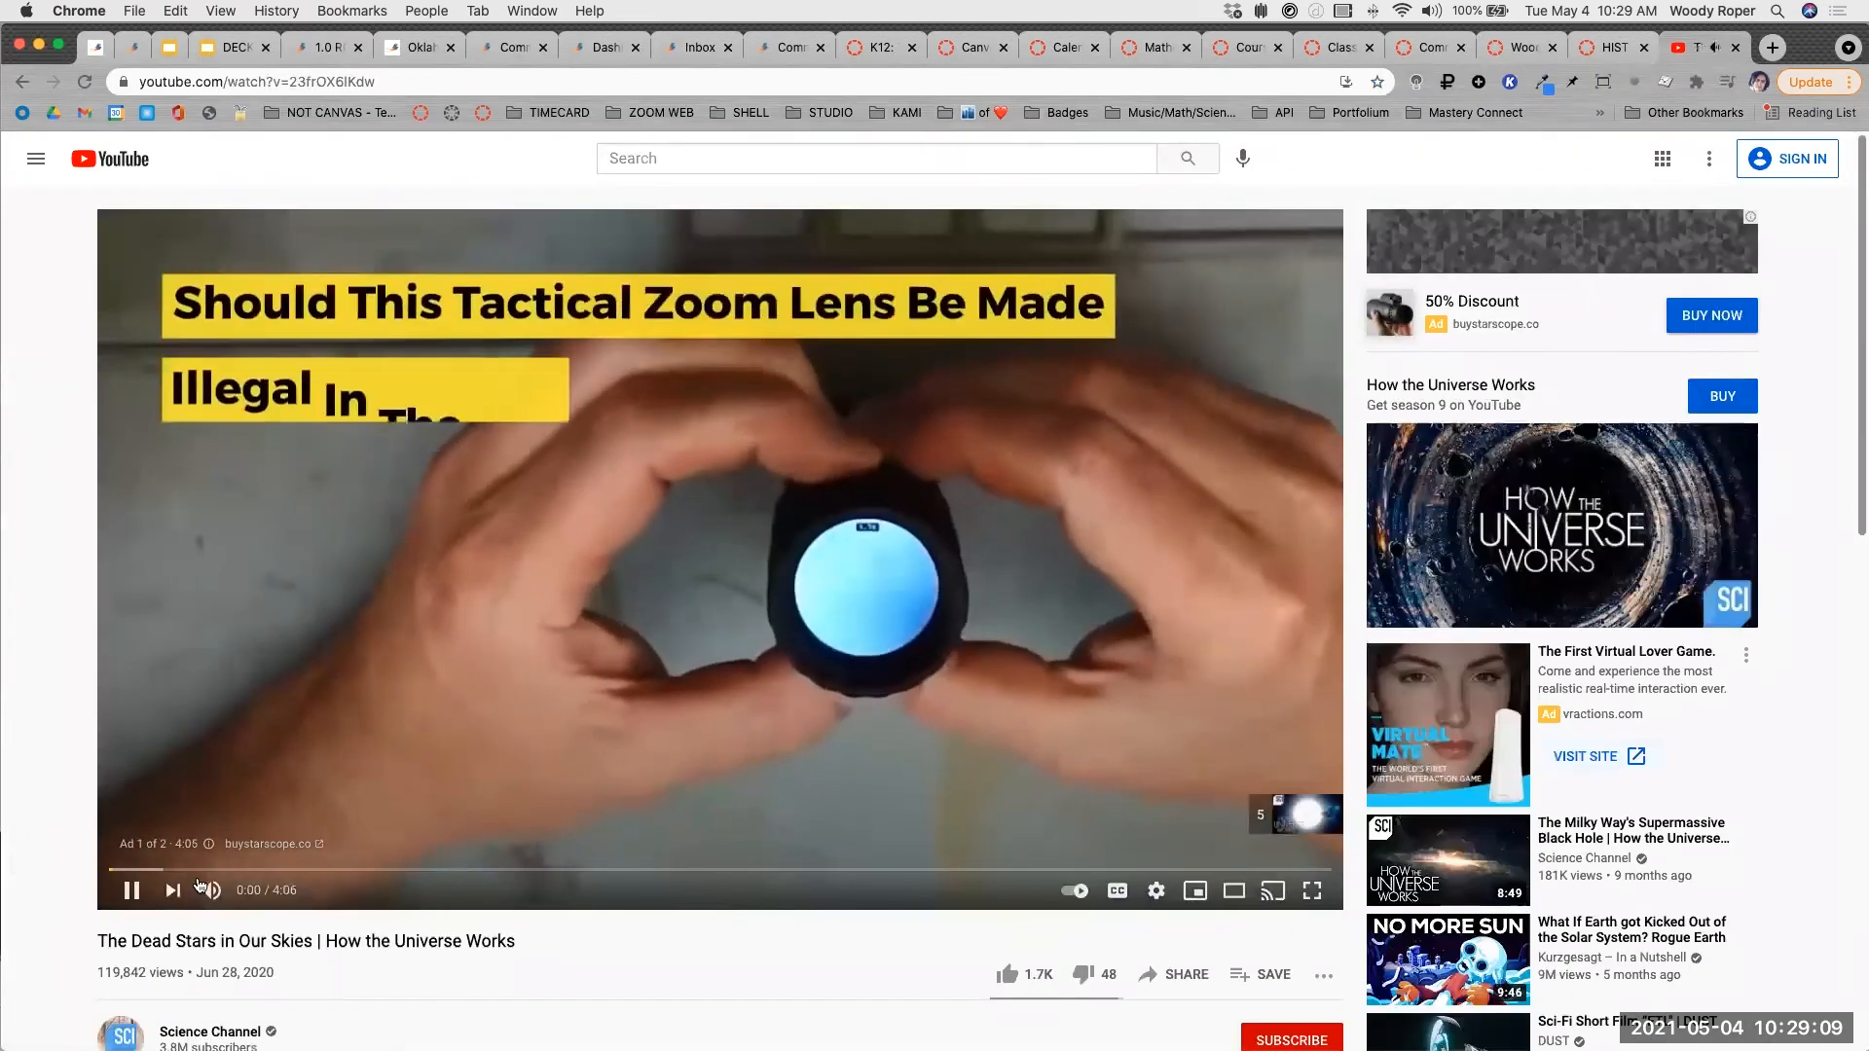
click(128, 890)
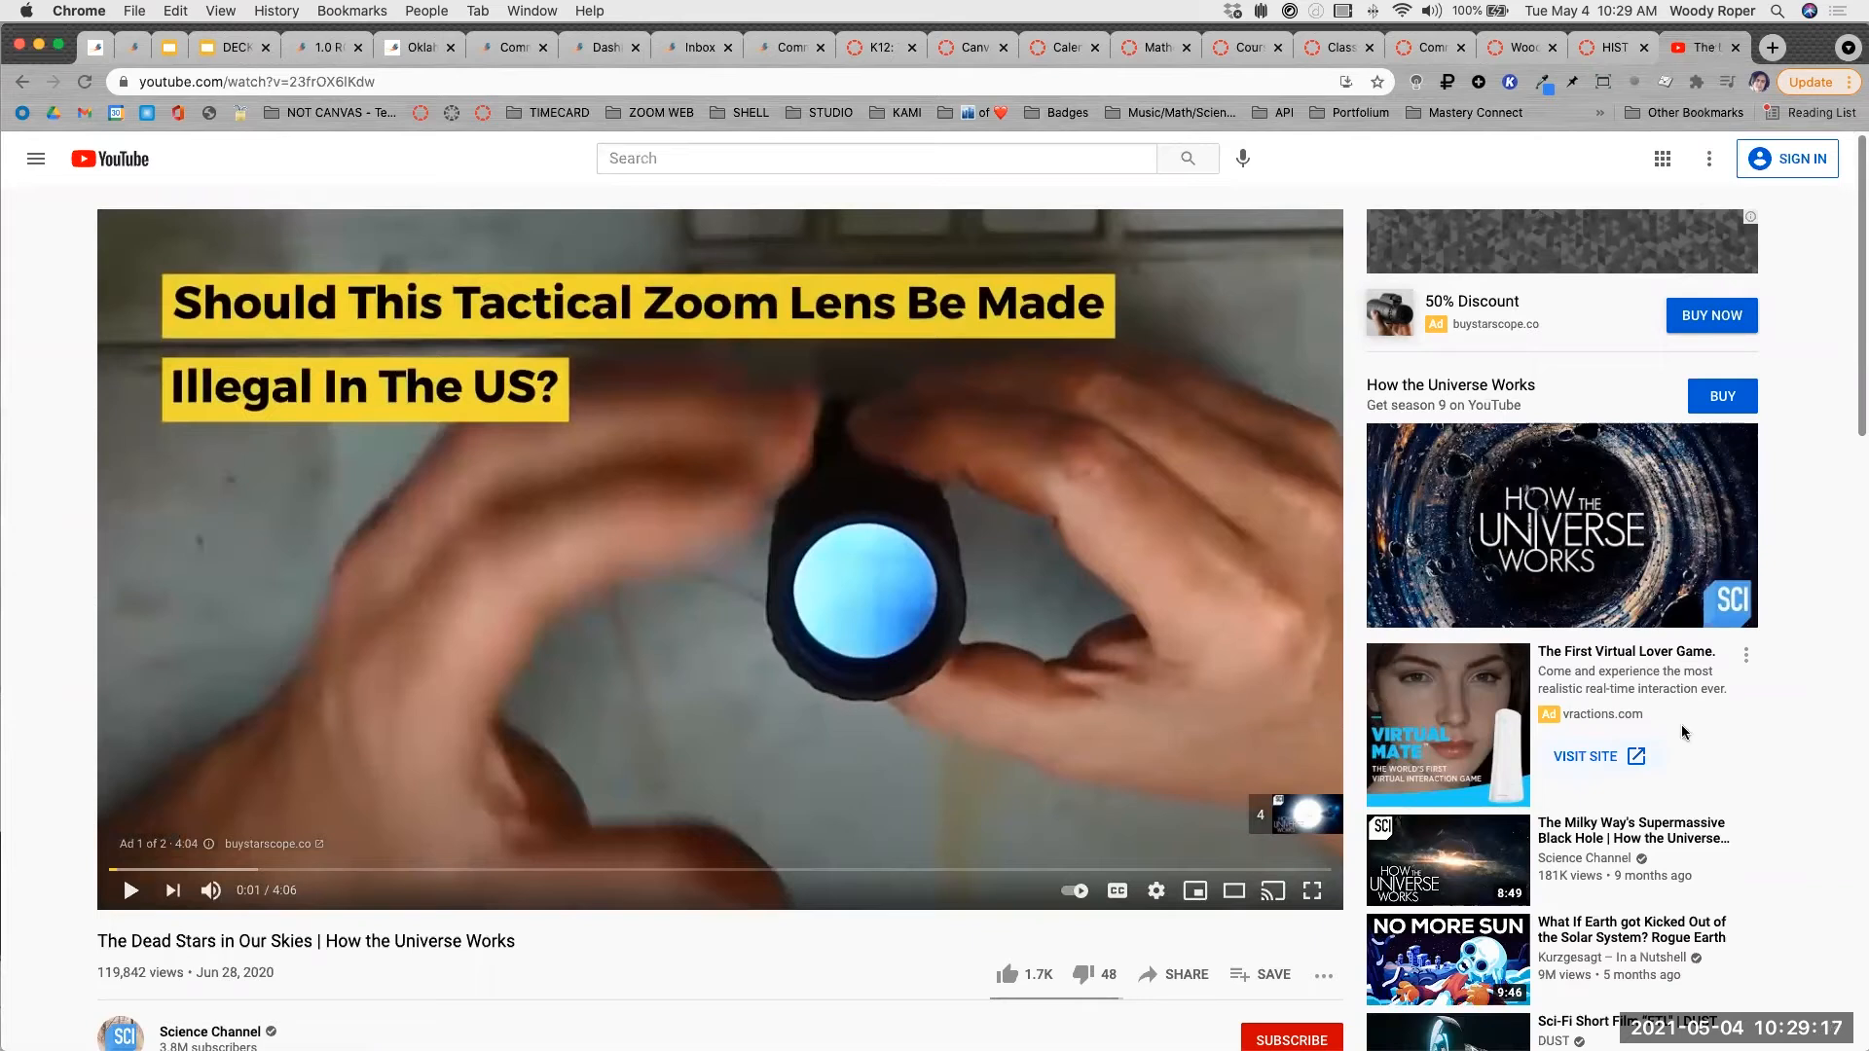
scroll(1683, 731, down, 5)
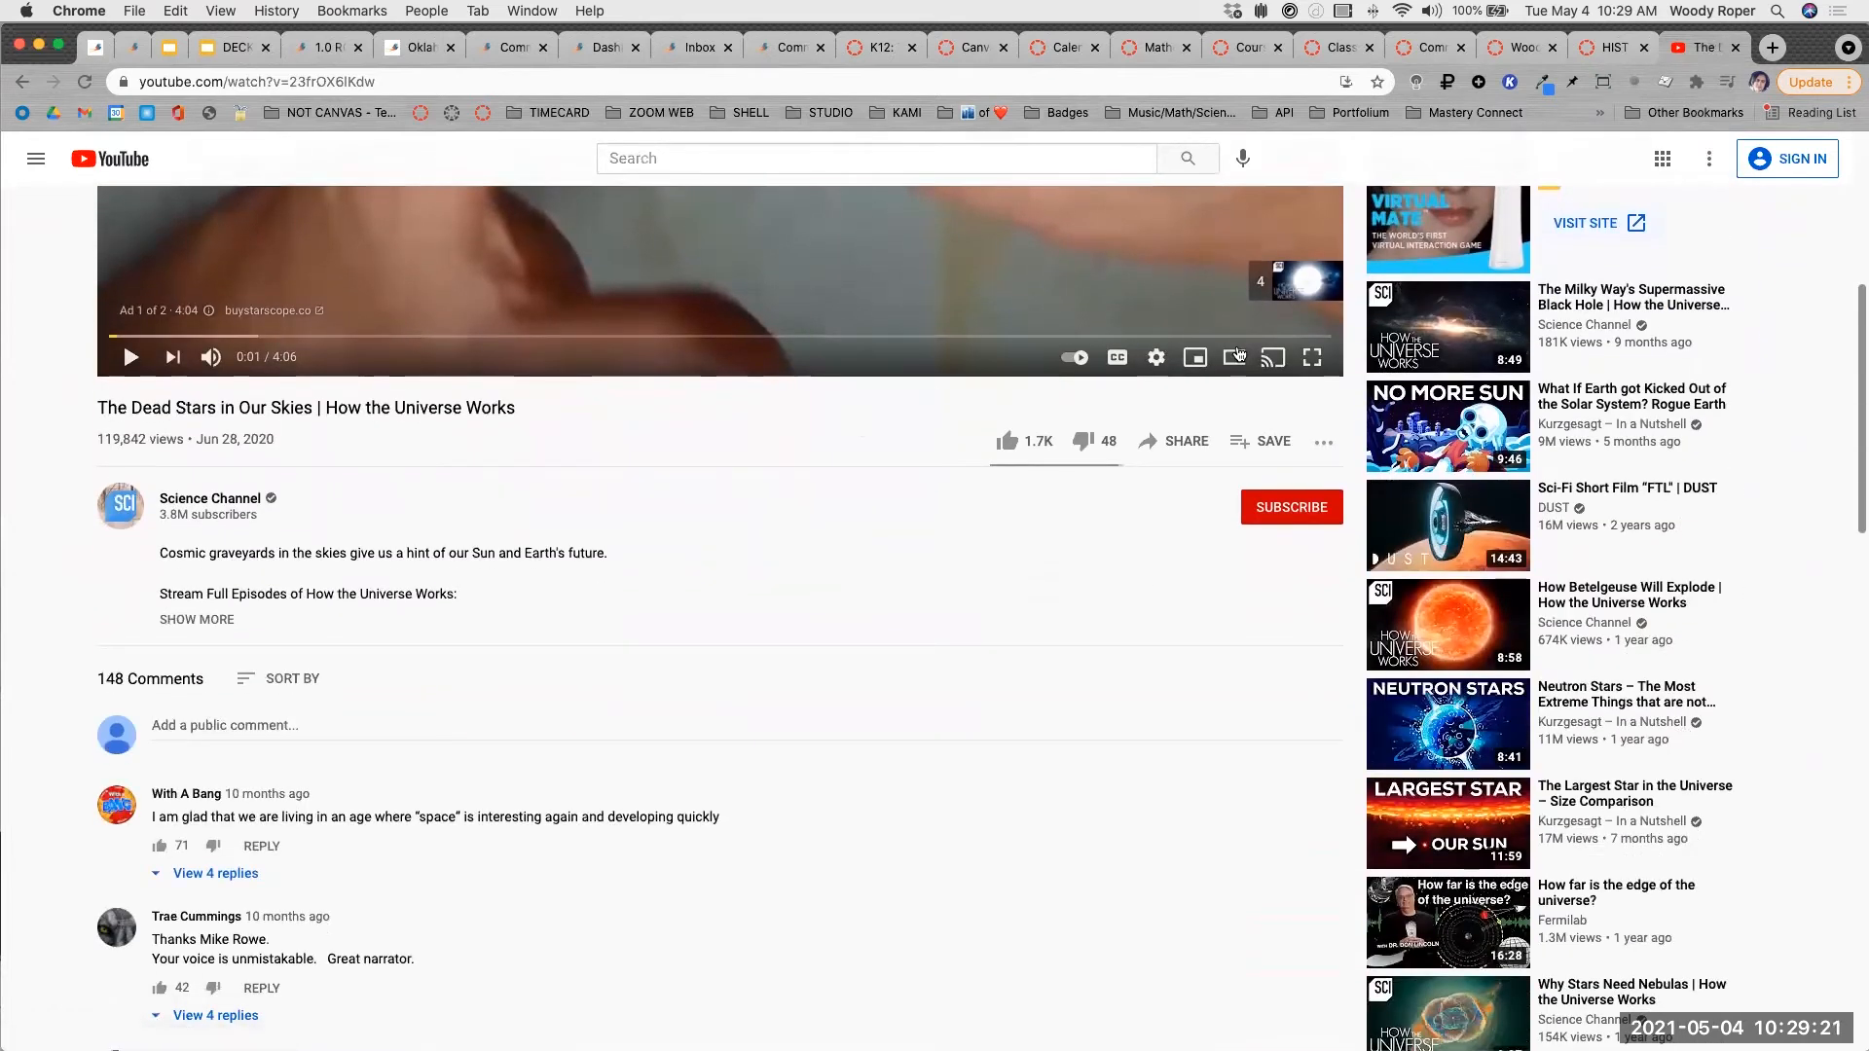
mouse_move(1564, 609)
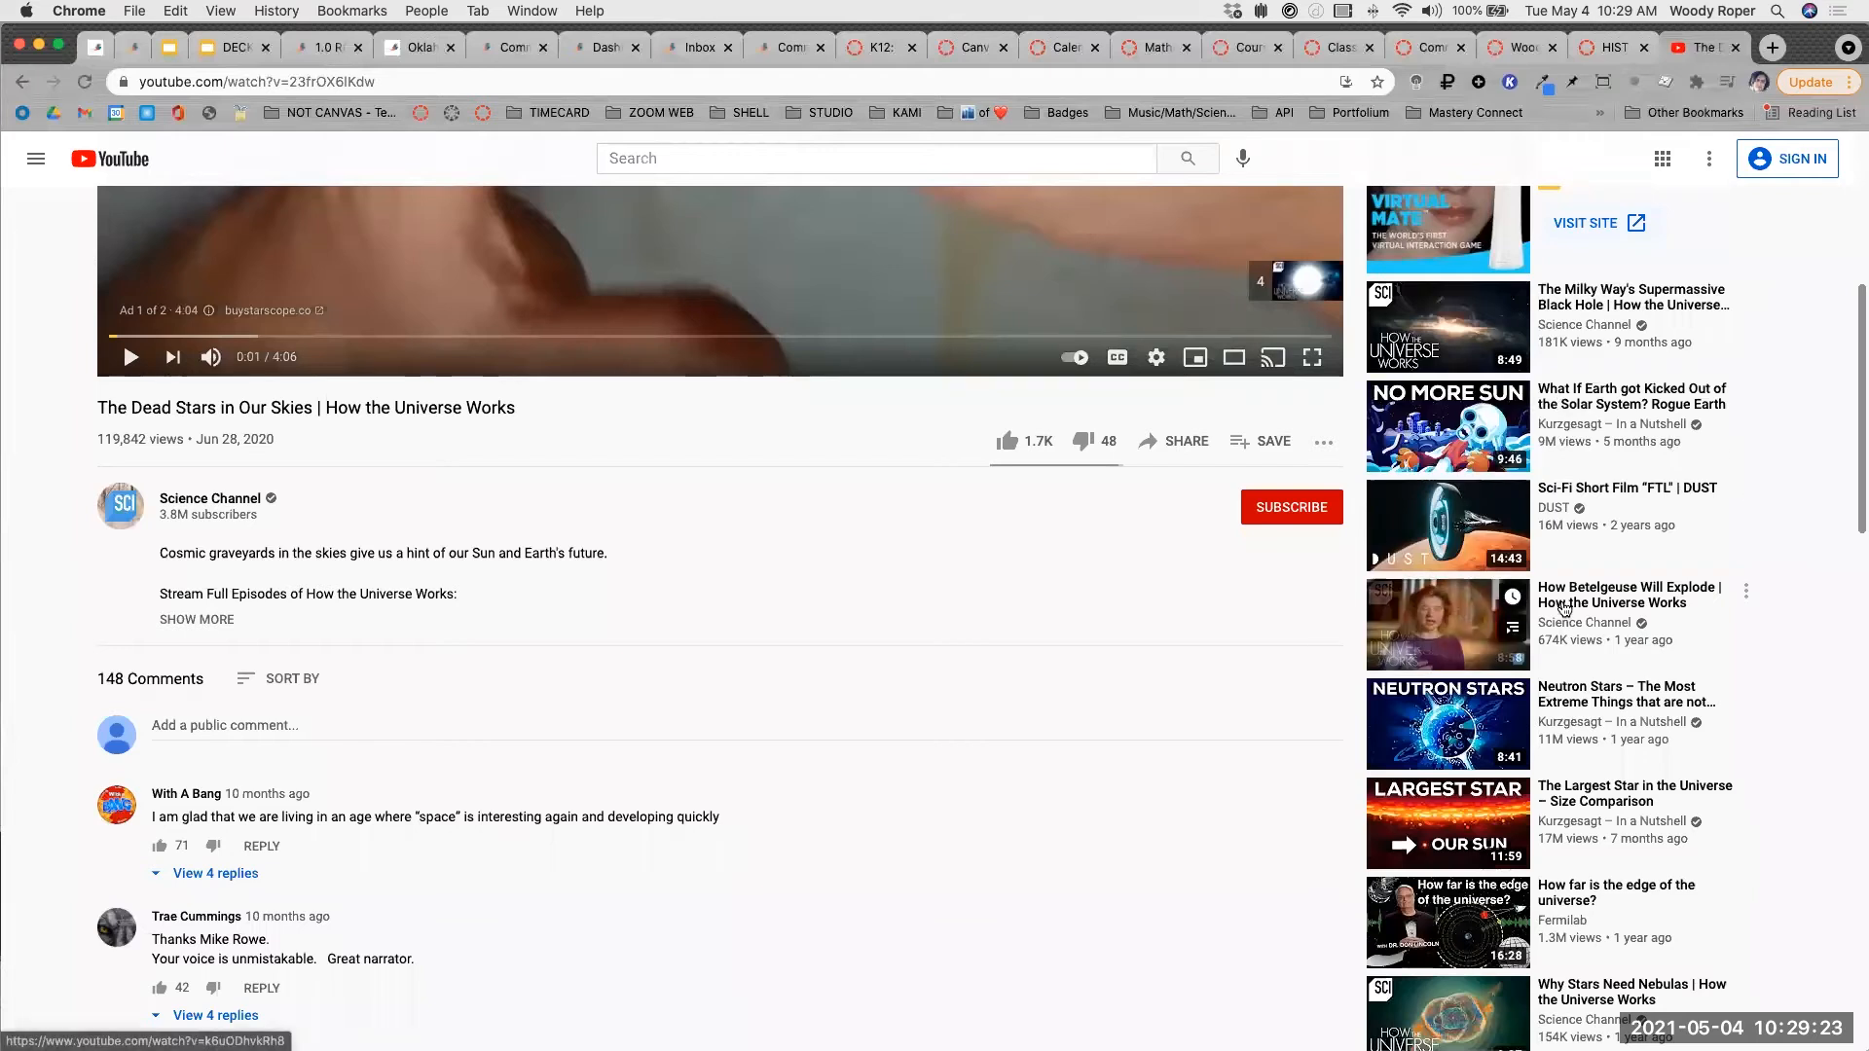
scroll(1547, 623, up, 5)
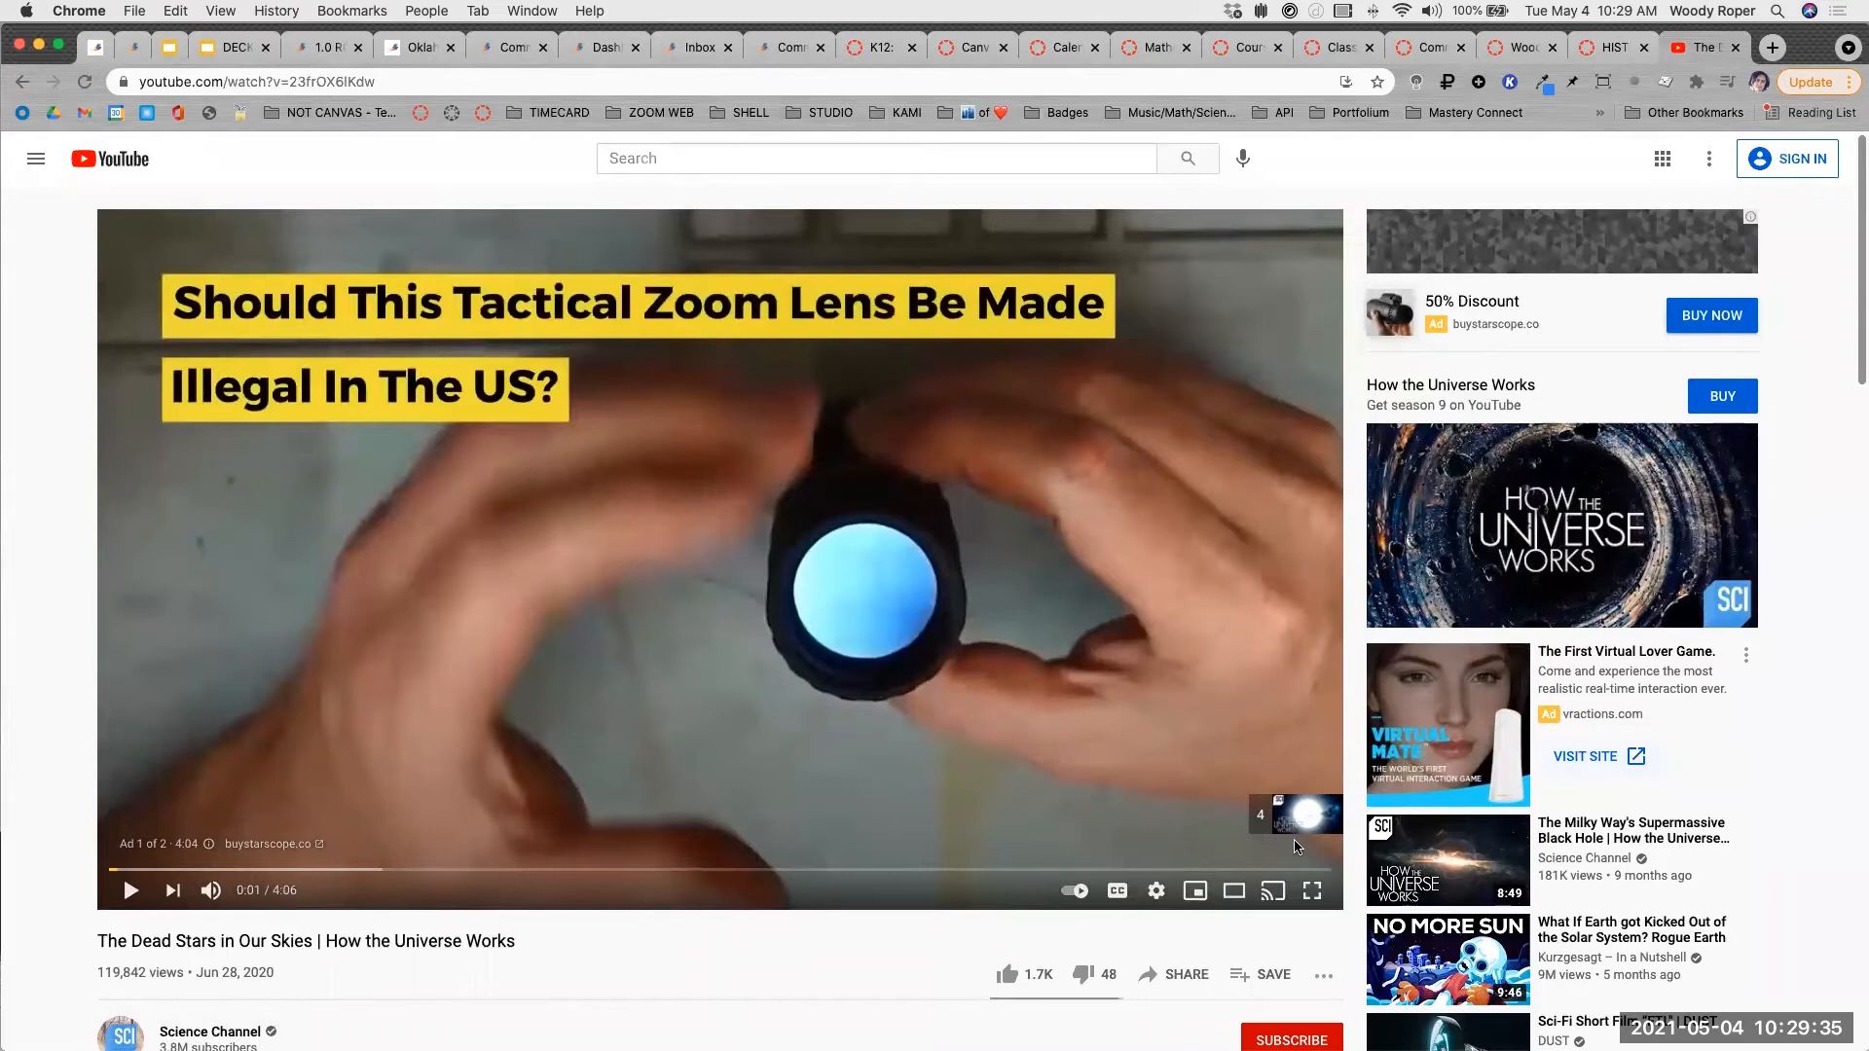
scroll(1071, 932, down, 2)
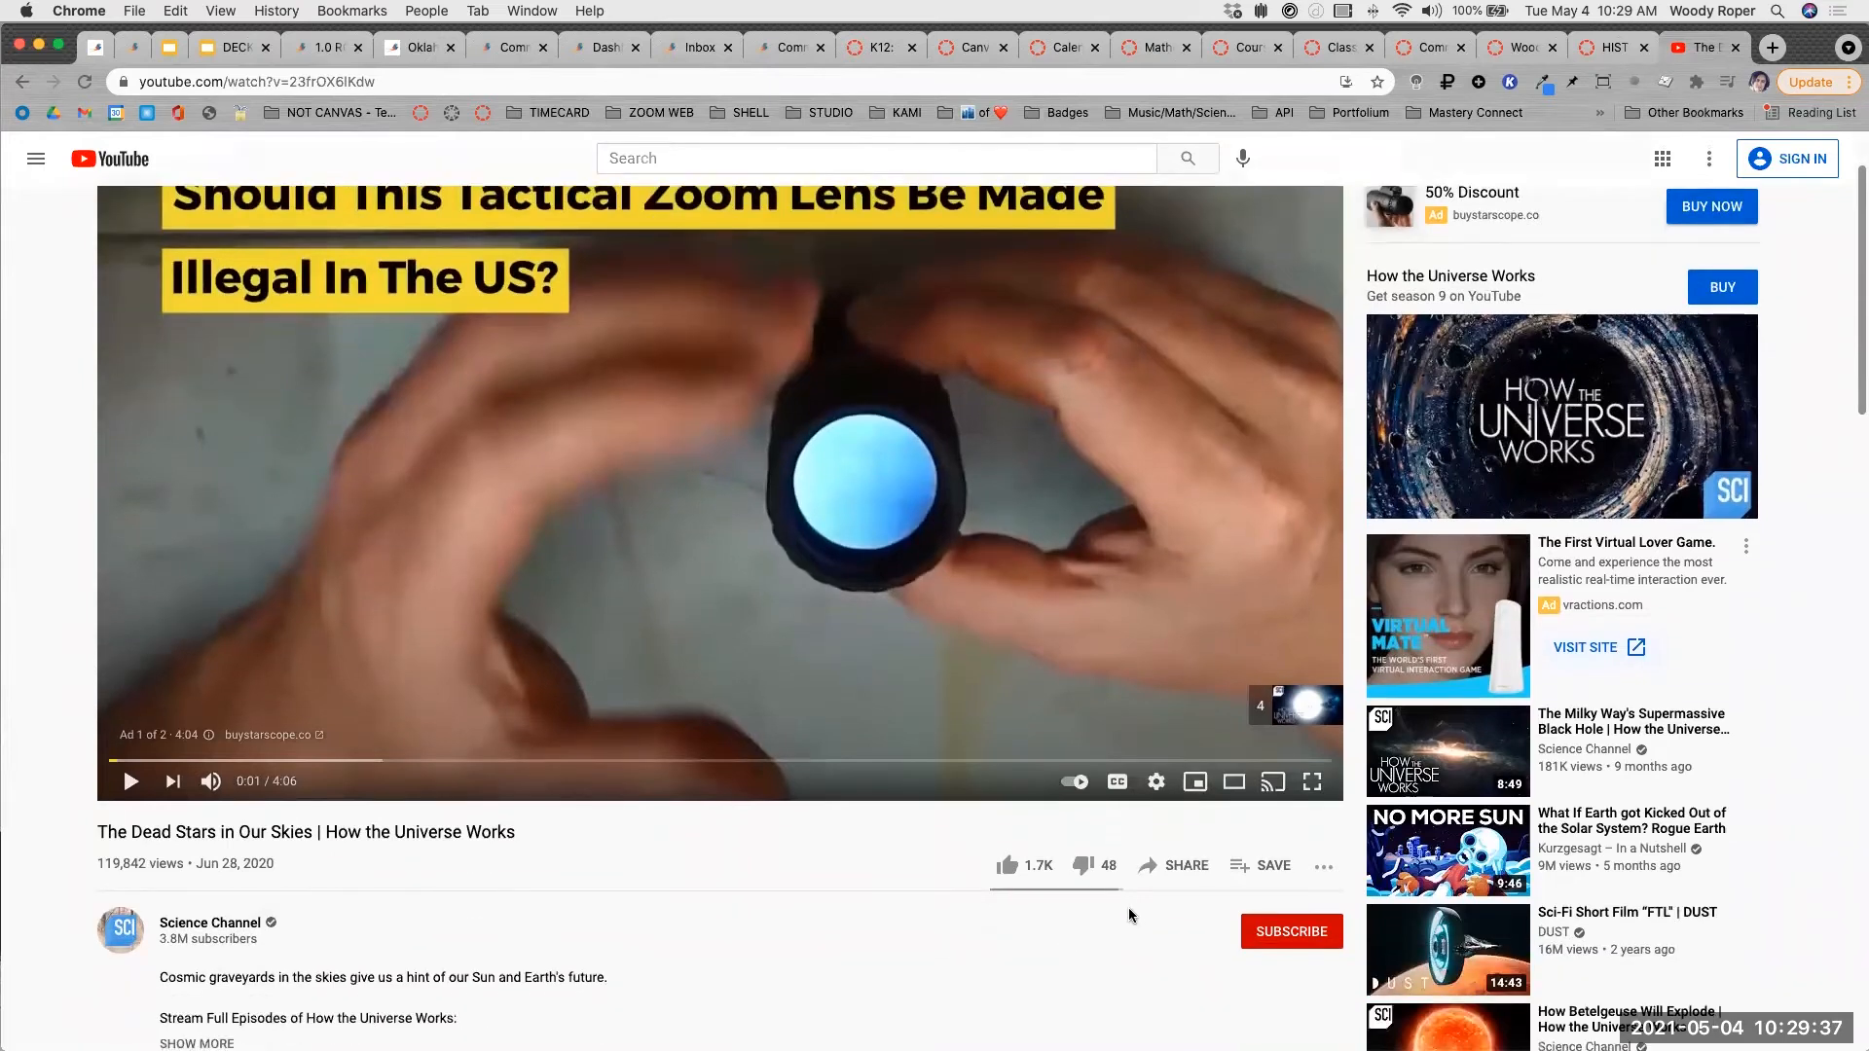
Copy the iframe embed code of the Dead Stars video from its sharing options.
scroll(1214, 885, up, 5)
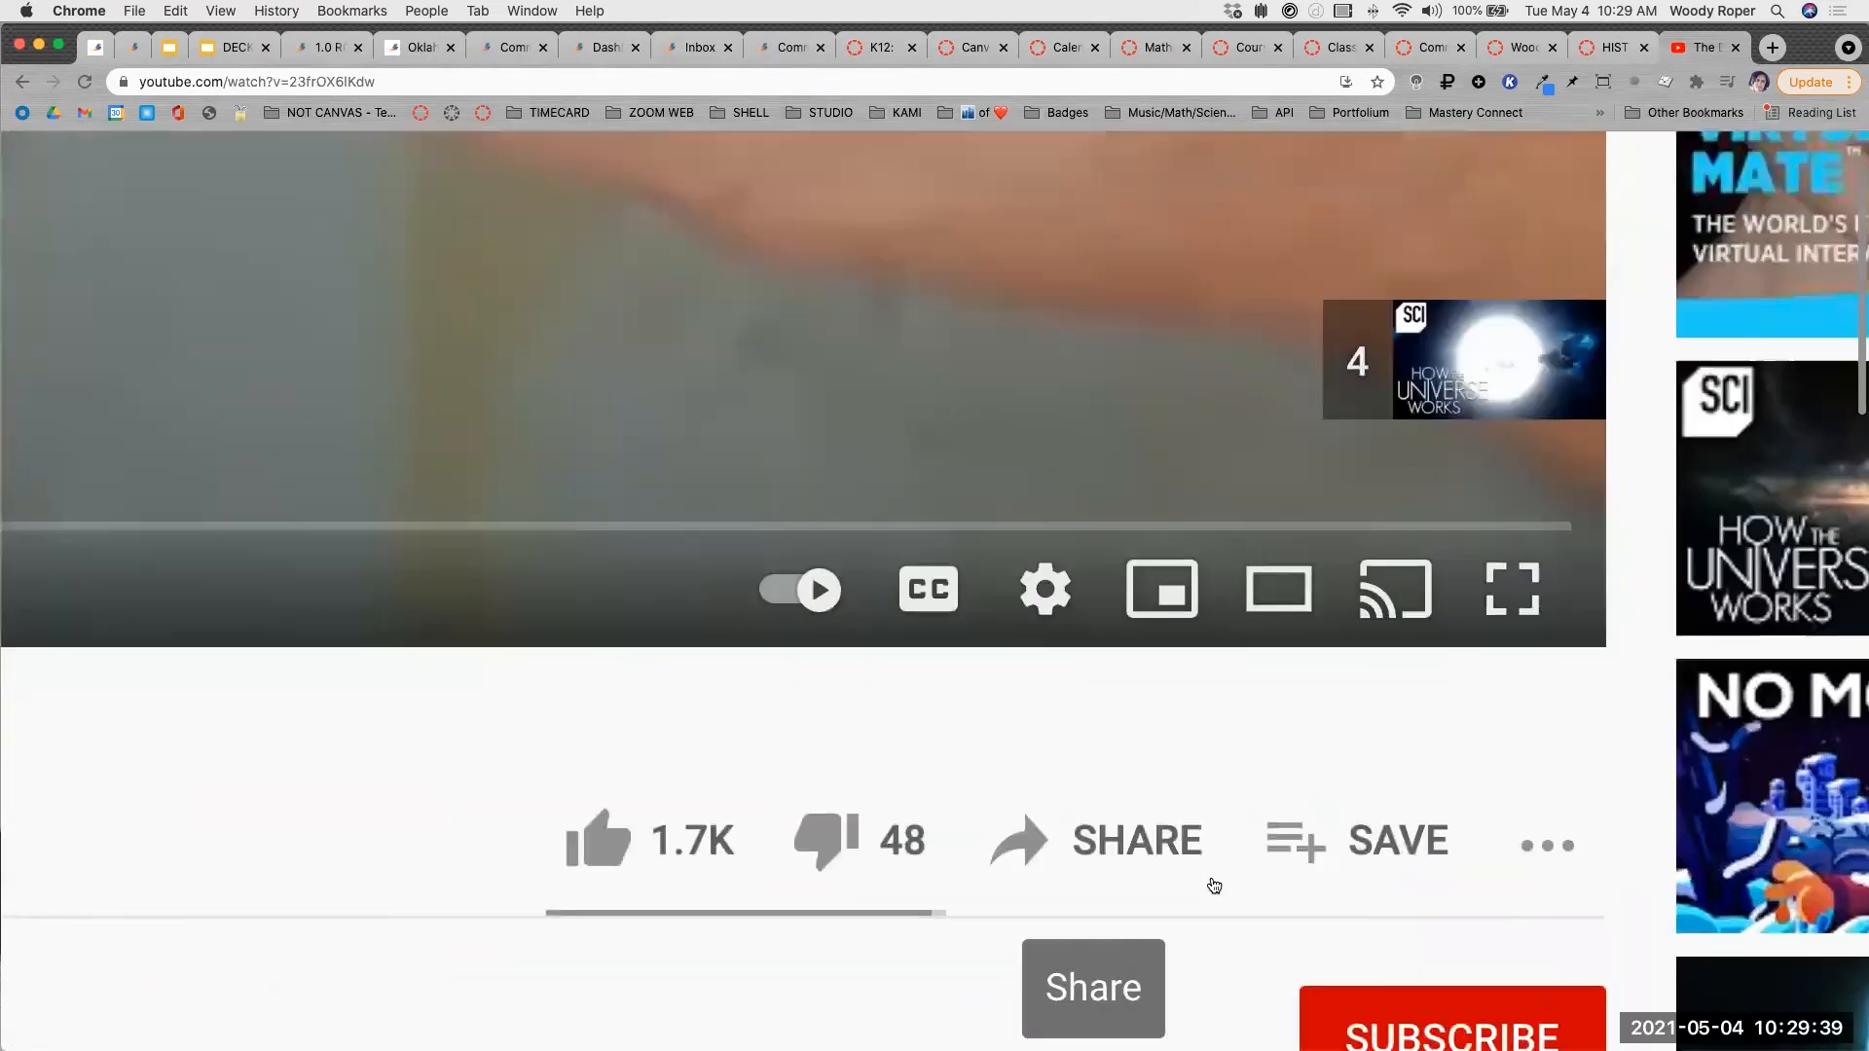
click(1159, 845)
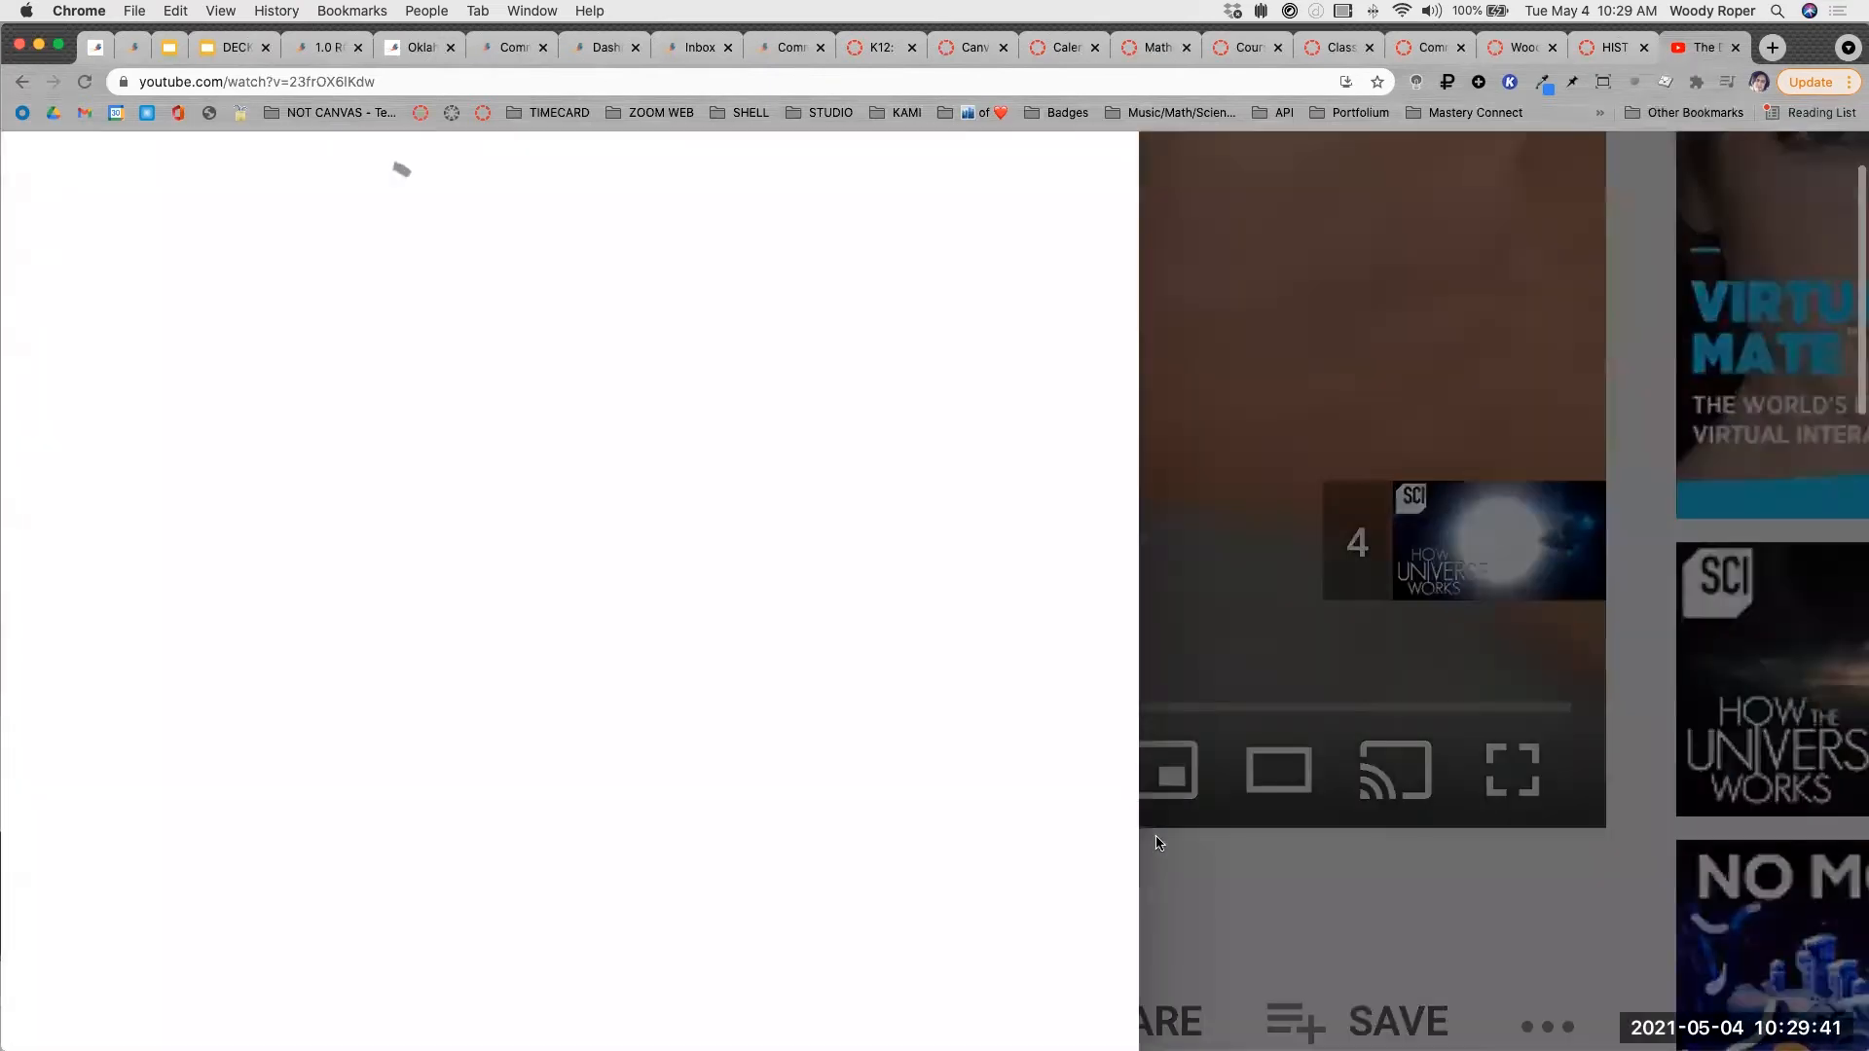
scroll(1158, 839, down, 5)
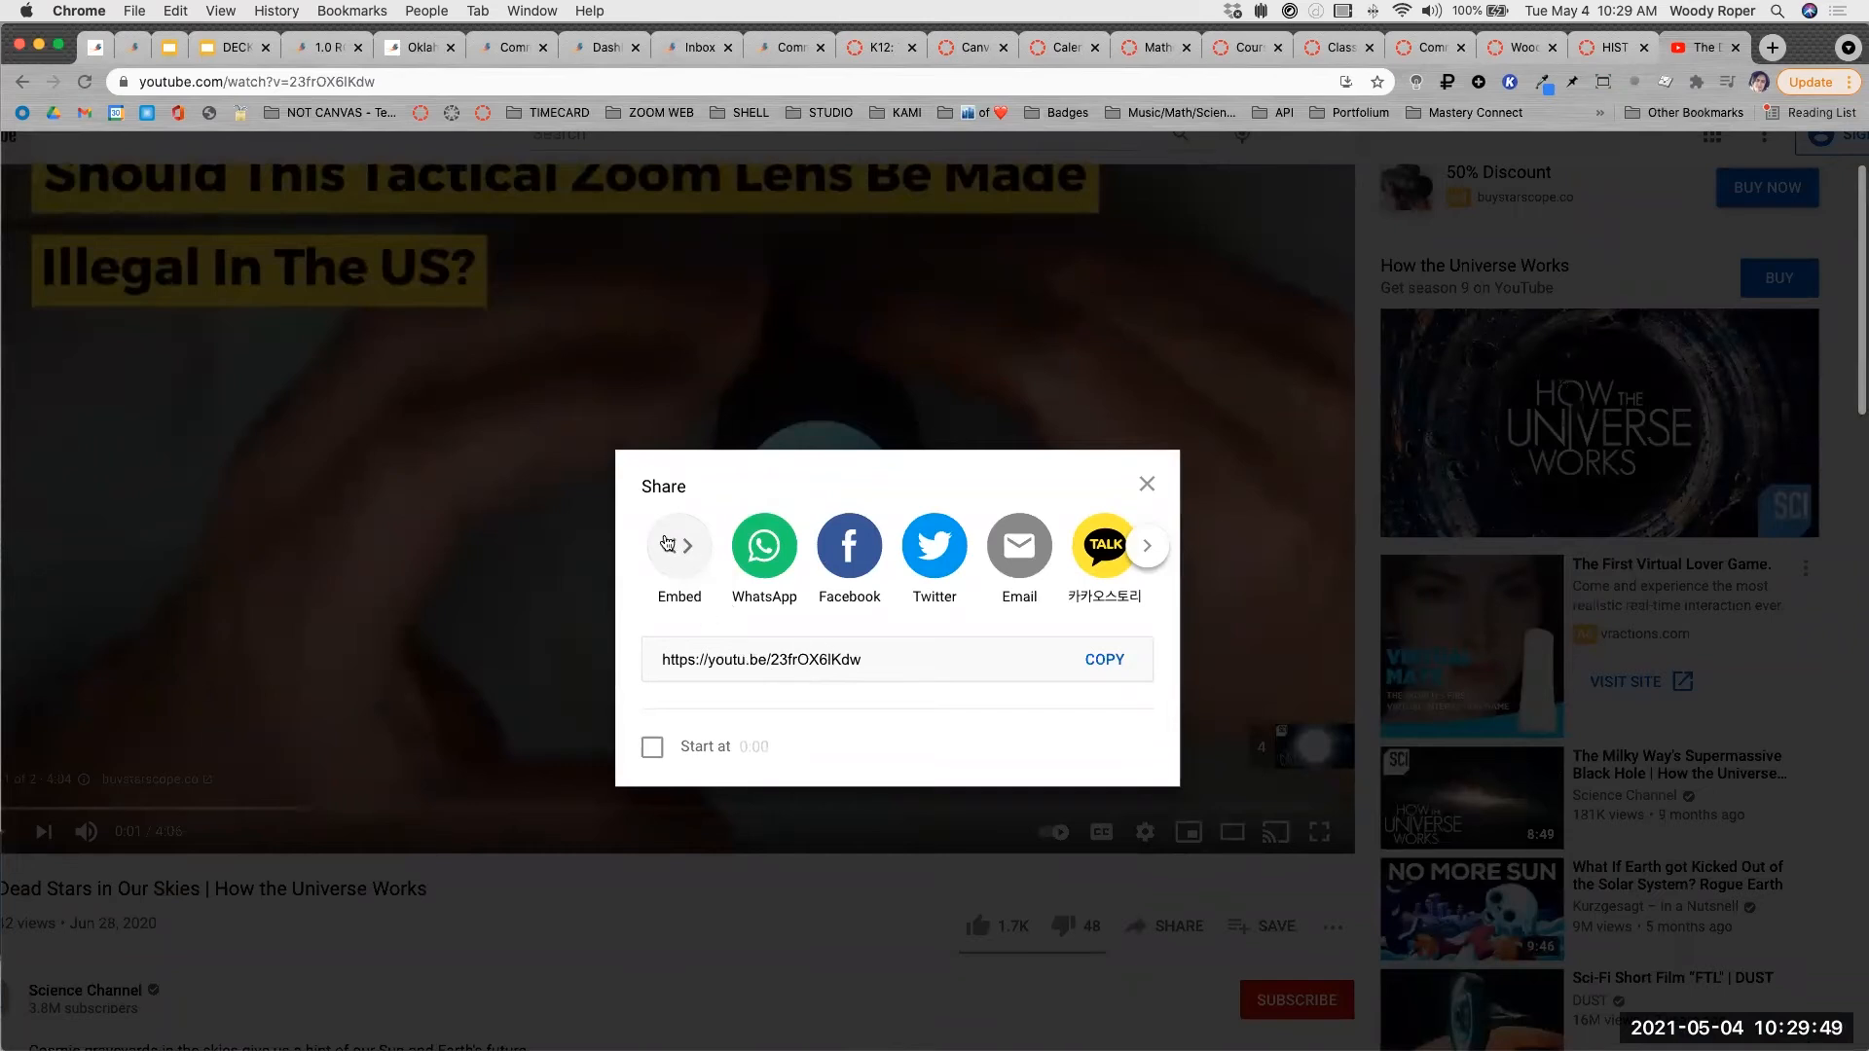
click(689, 542)
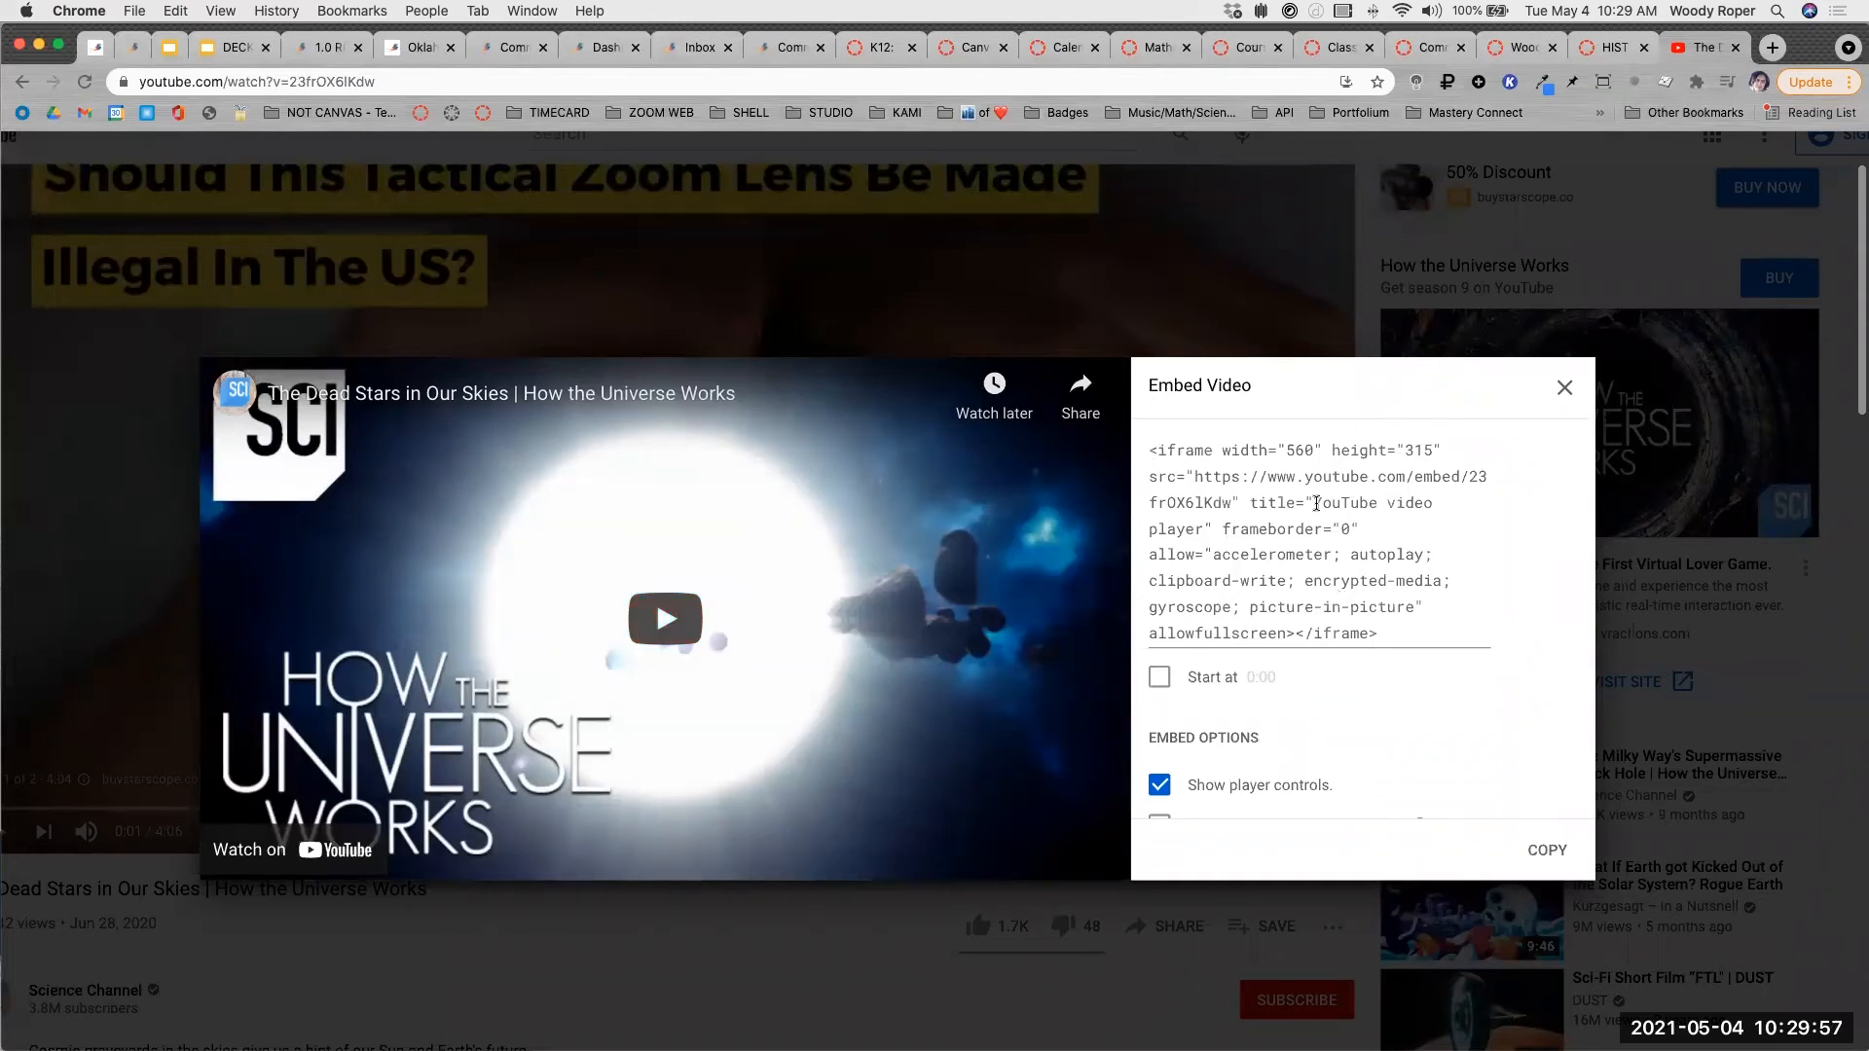
click(1356, 611)
drag(1378, 633, 1167, 450)
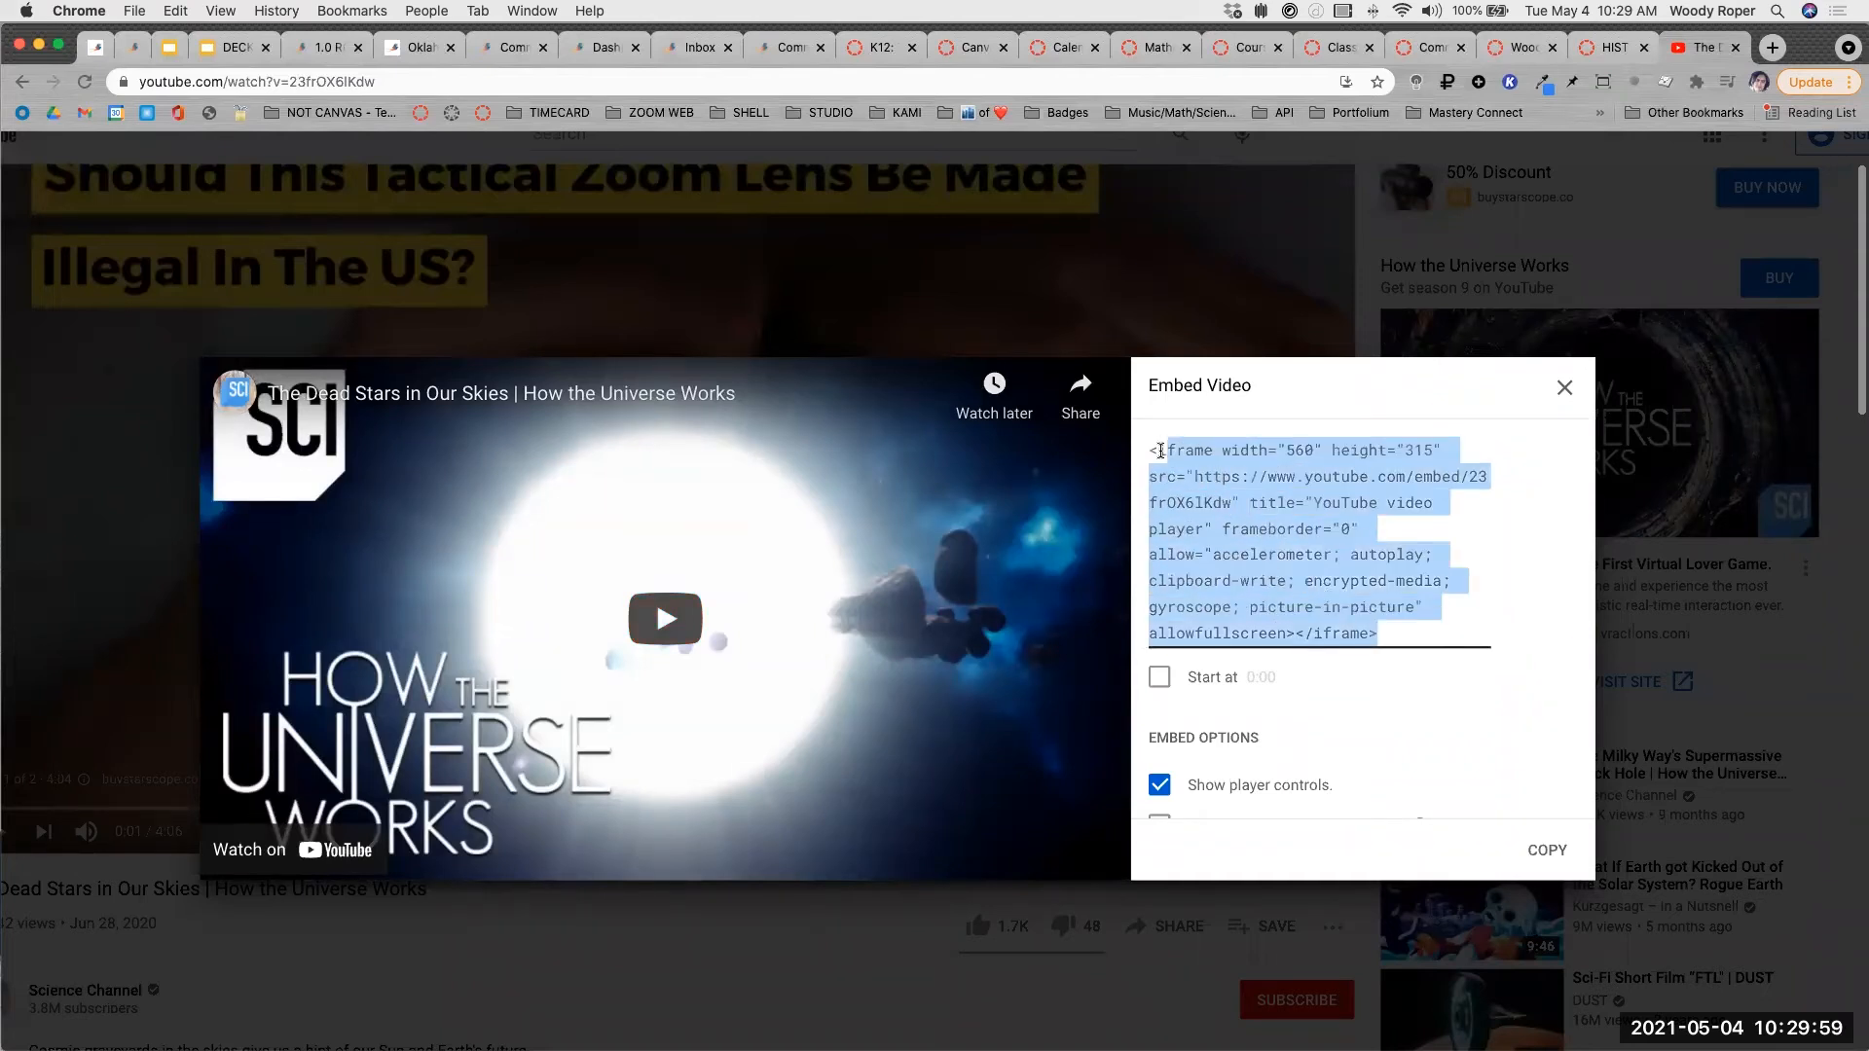
click(1533, 778)
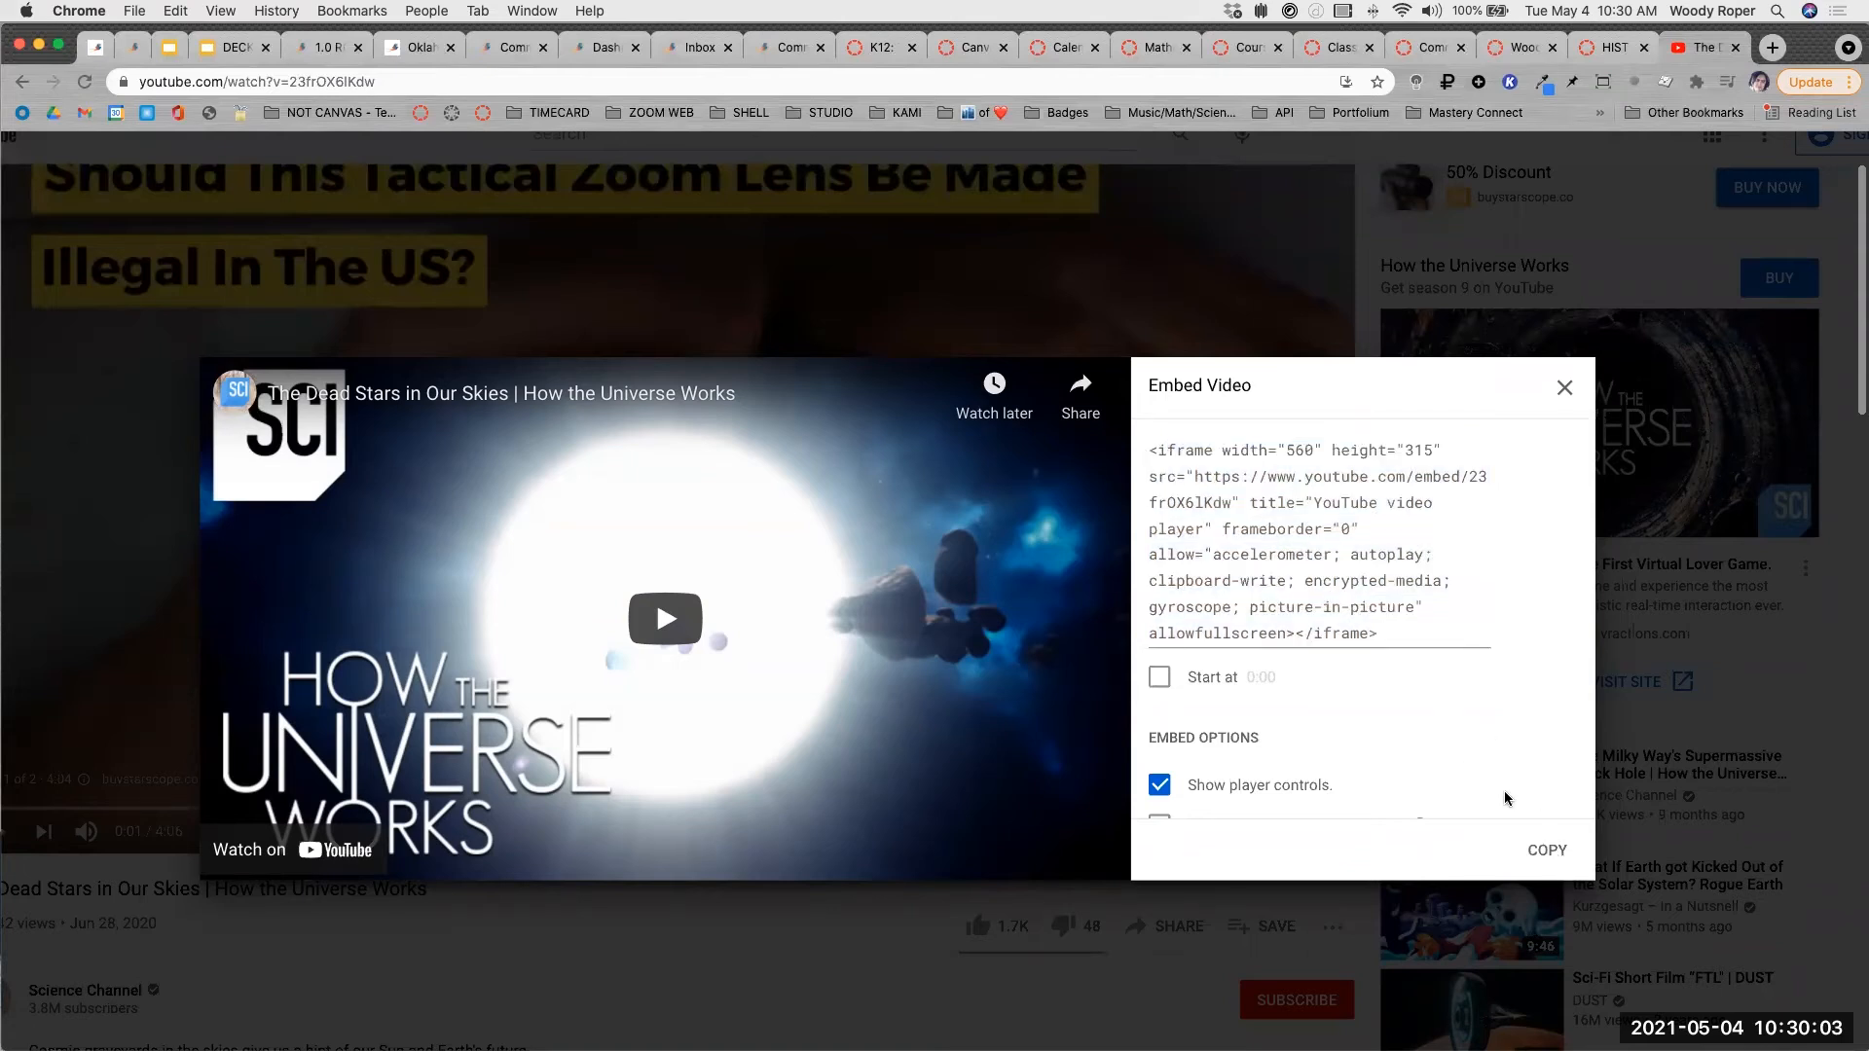
click(1555, 853)
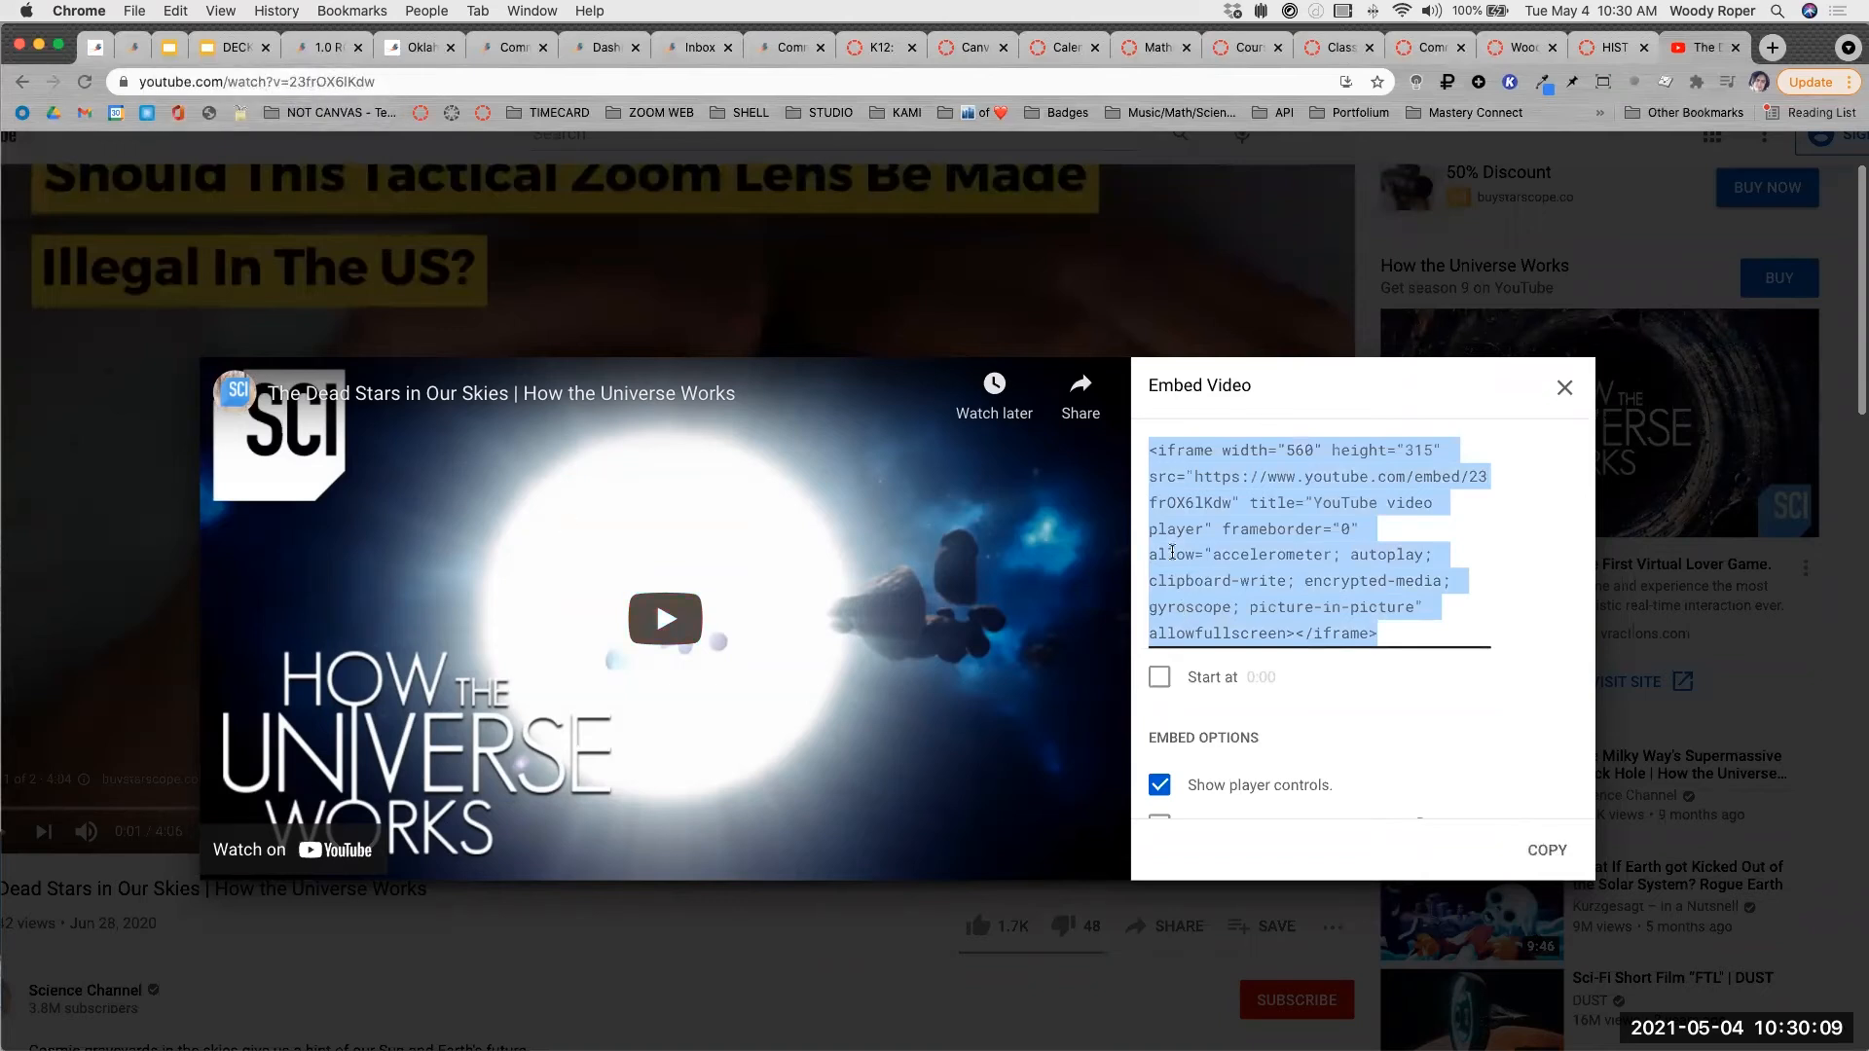
Return to the 1.0 RCE Practice page in Canvas and follow its linked Oklahoma City Public Schools logo to the practice copy page.
click(332, 47)
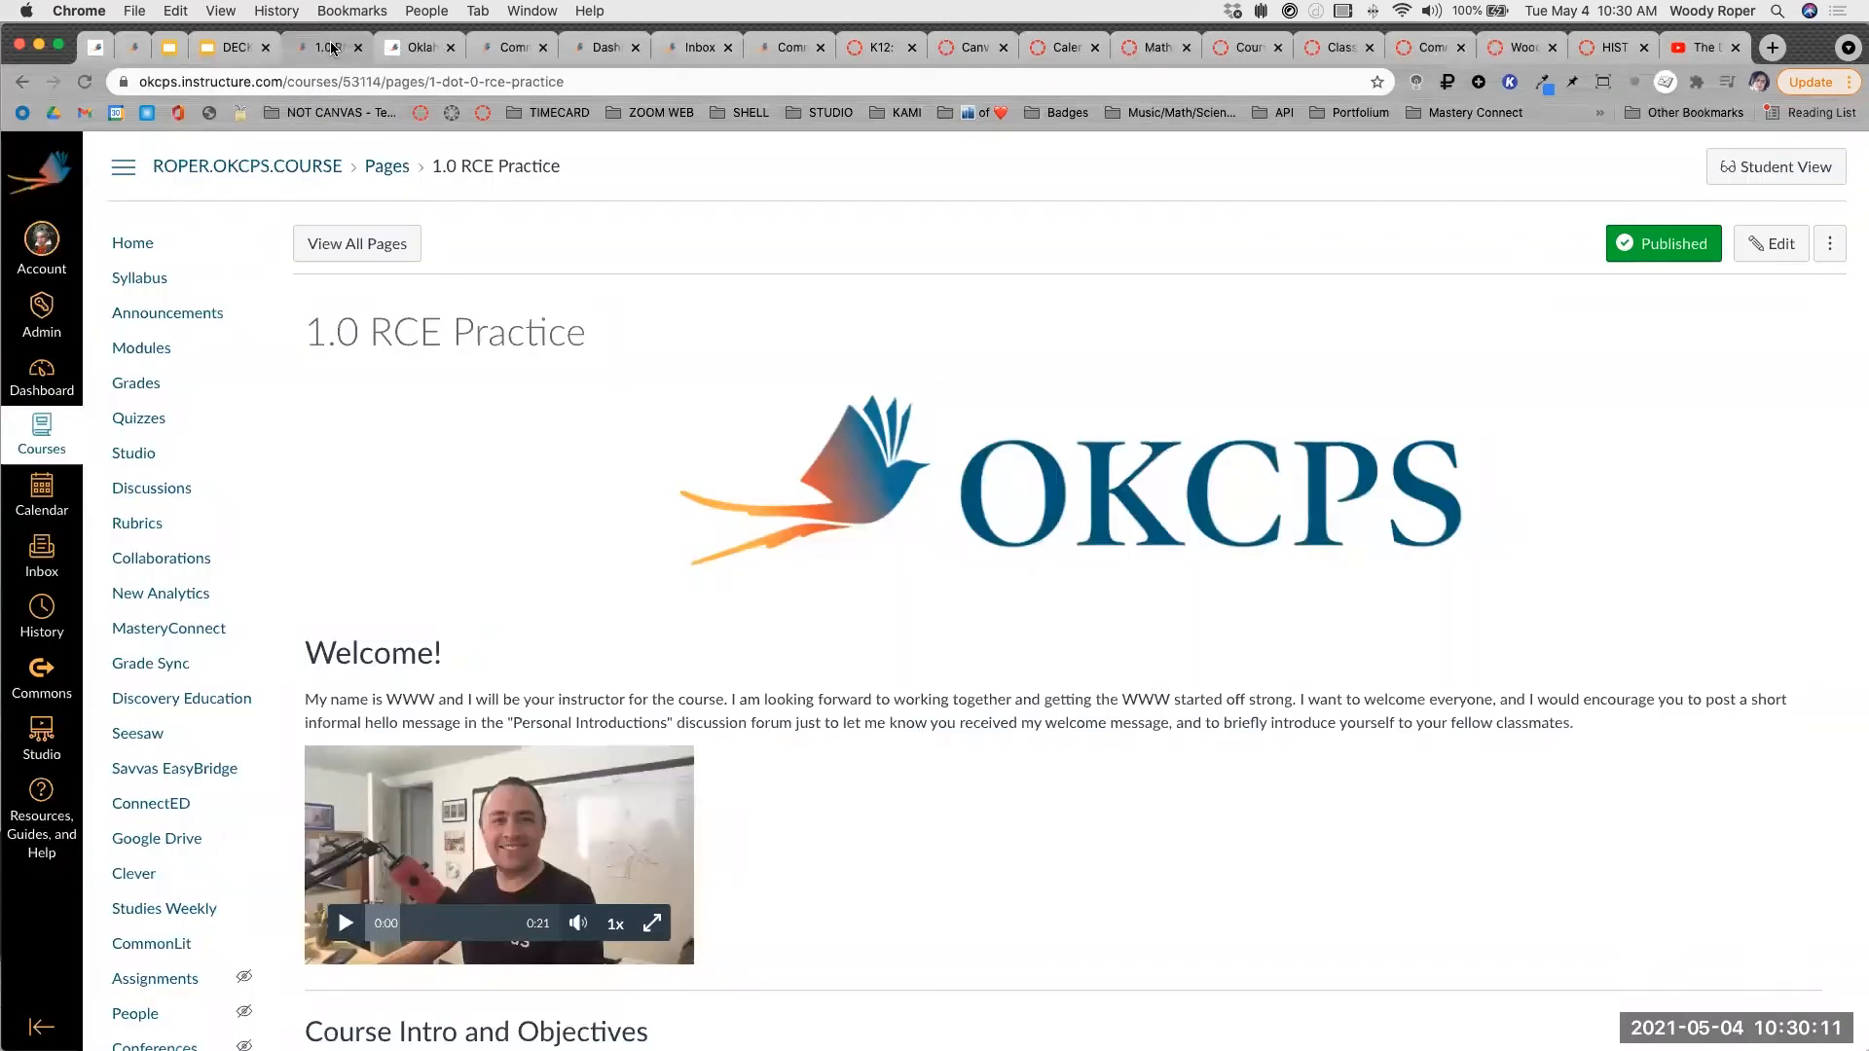
scroll(1044, 491, down, 6)
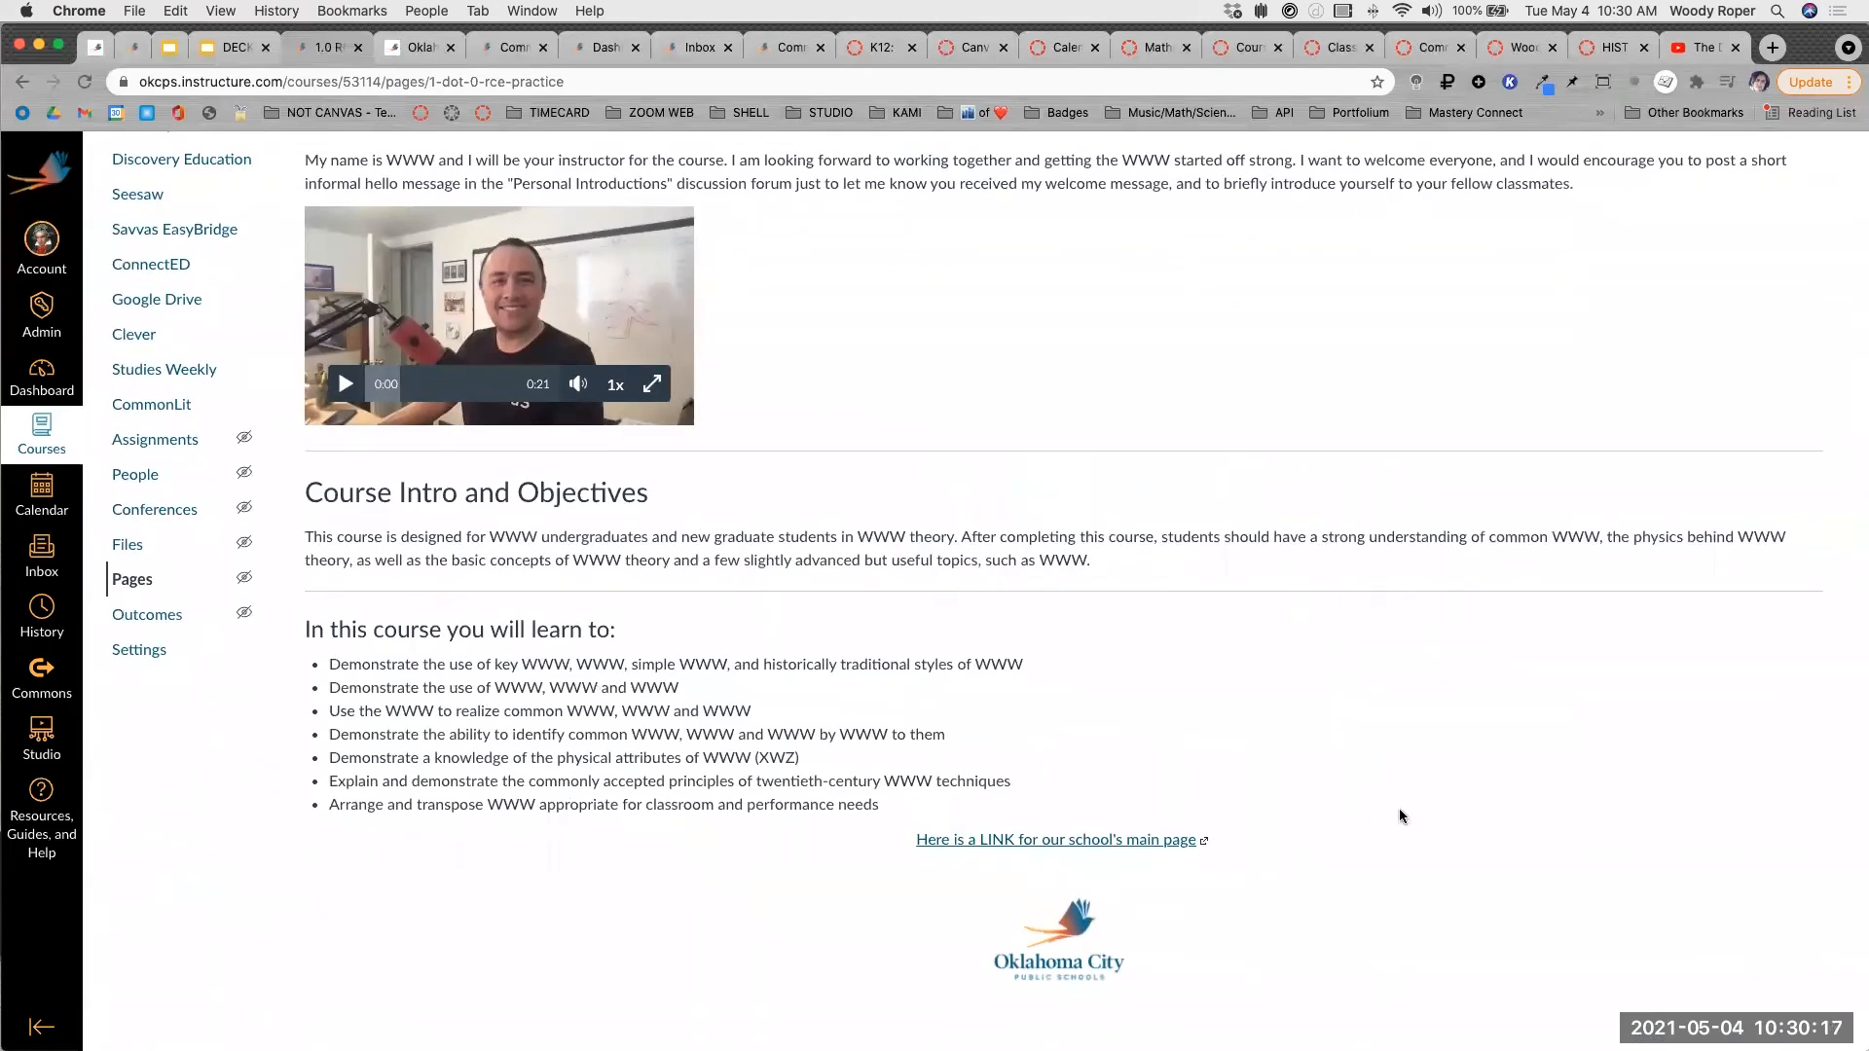
click(1046, 934)
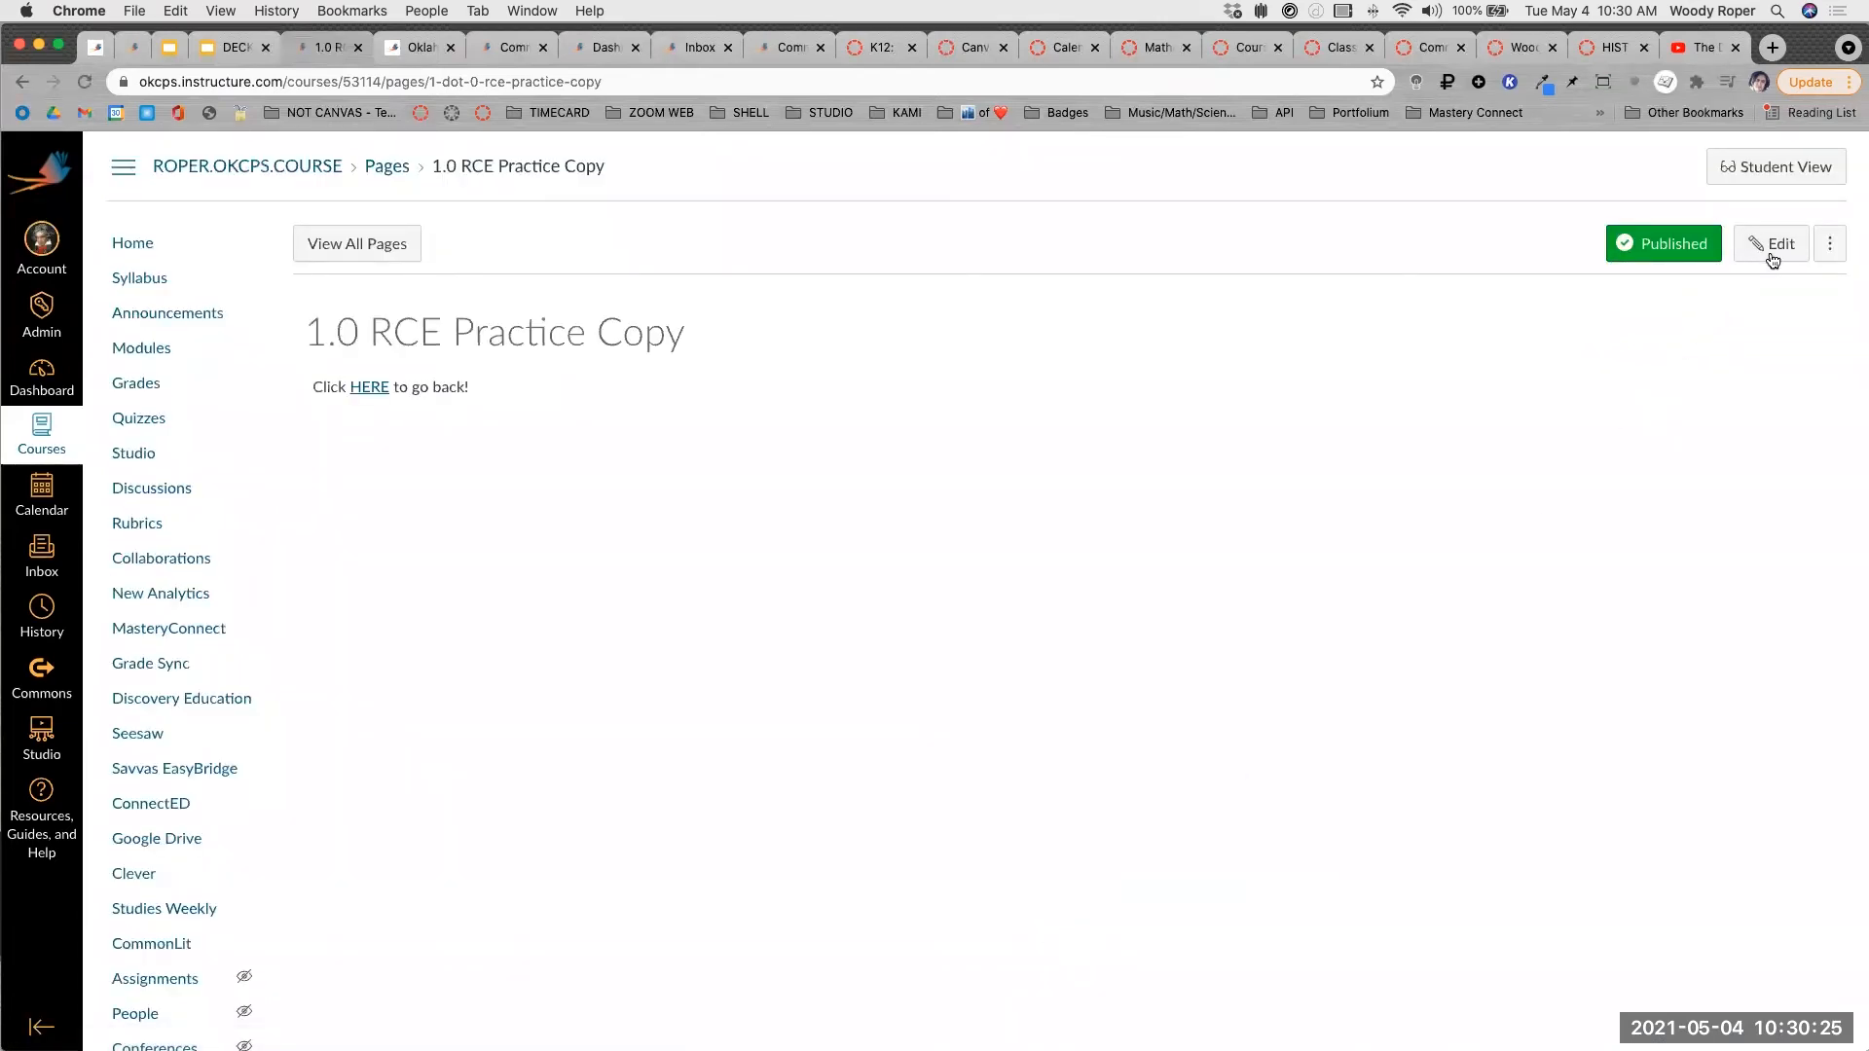
Edit the 1.0 RCE Practice Copy page and add the line "Check out this video!" below the existing text.
click(1773, 255)
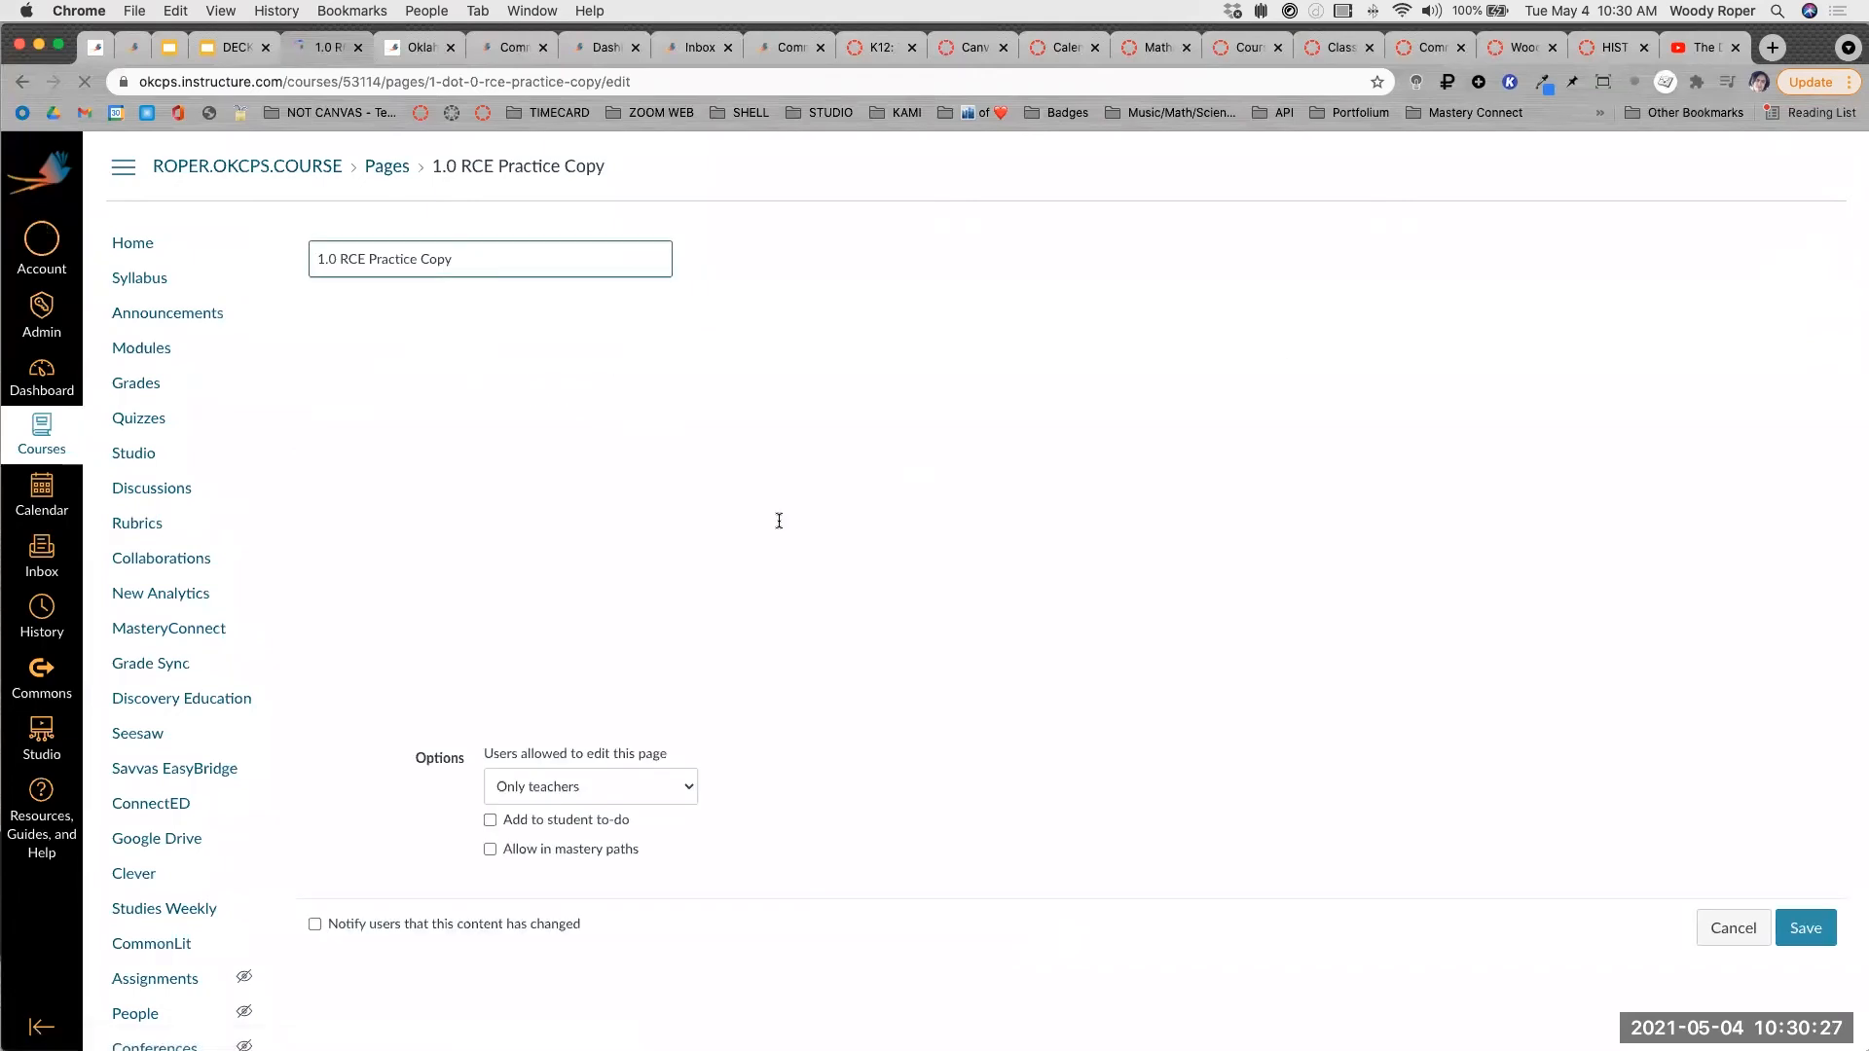
click(621, 414)
key(Return)
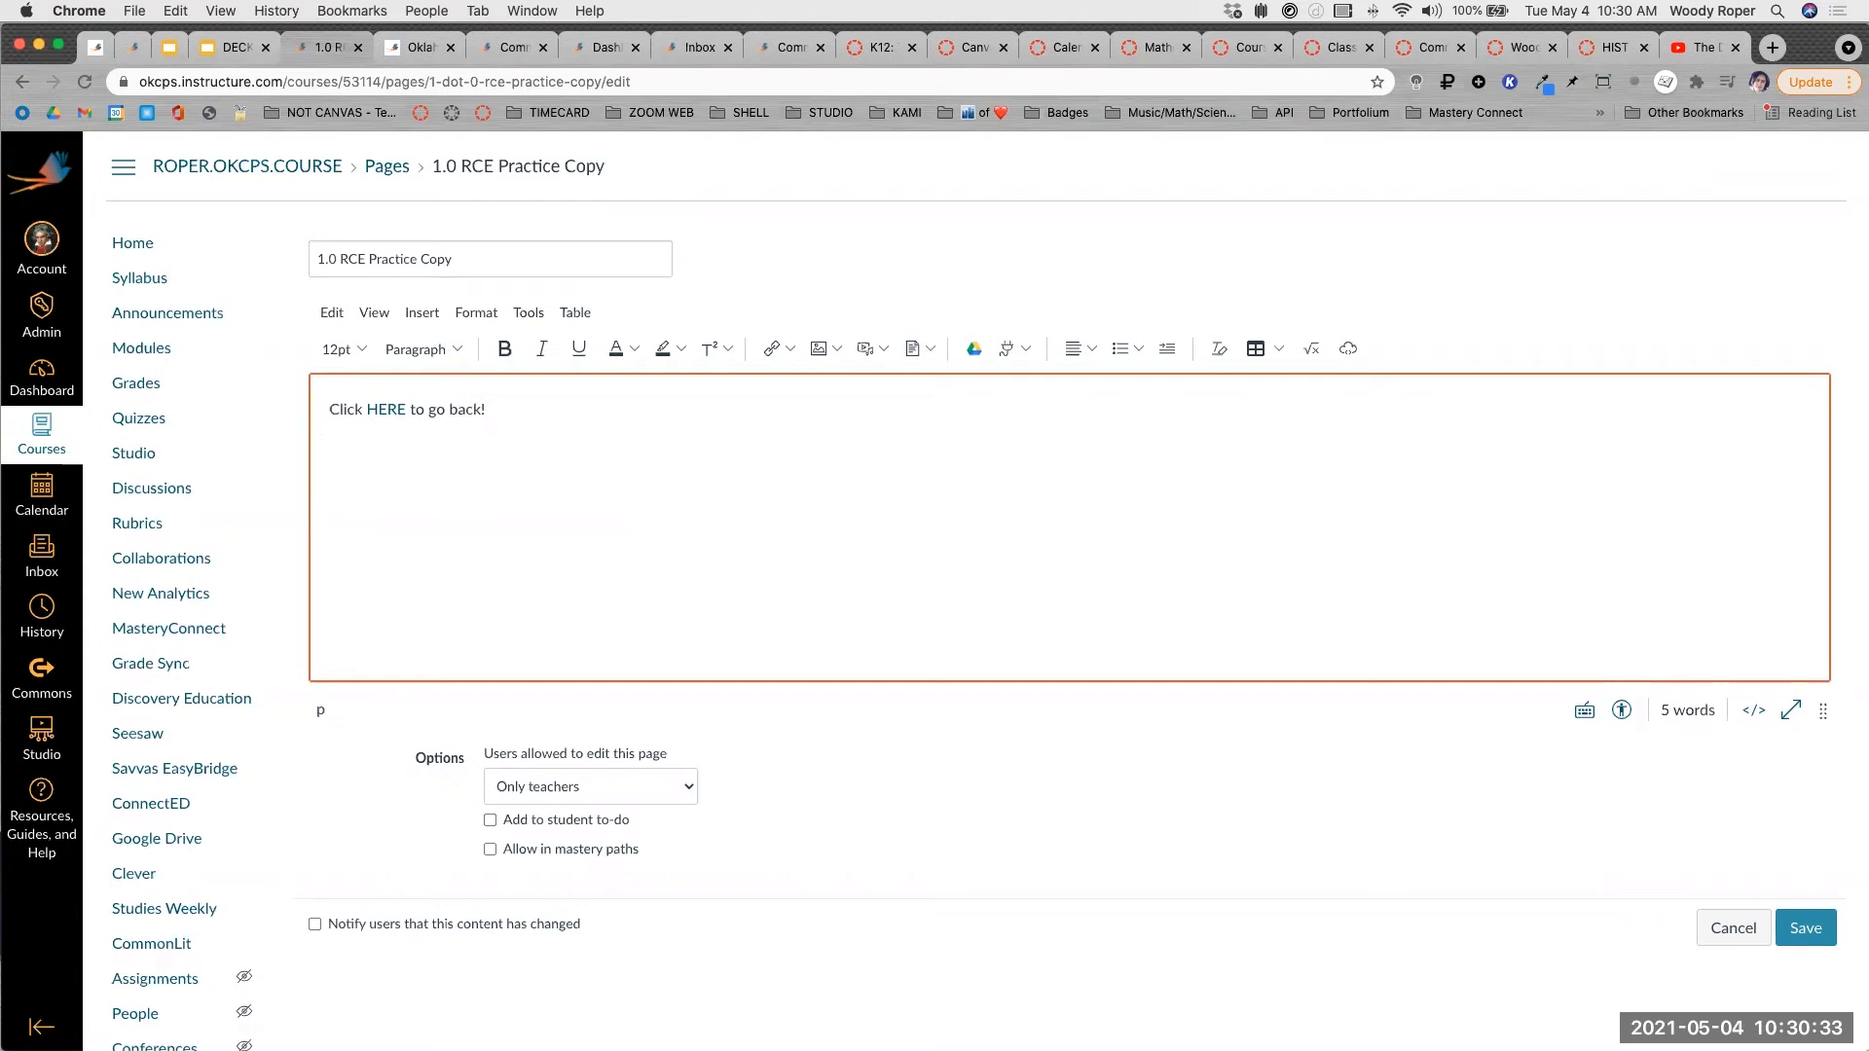
text(Check out this vide)
Embed the Dead Stars video in the page body using the copied YouTube embed code.
click(429, 316)
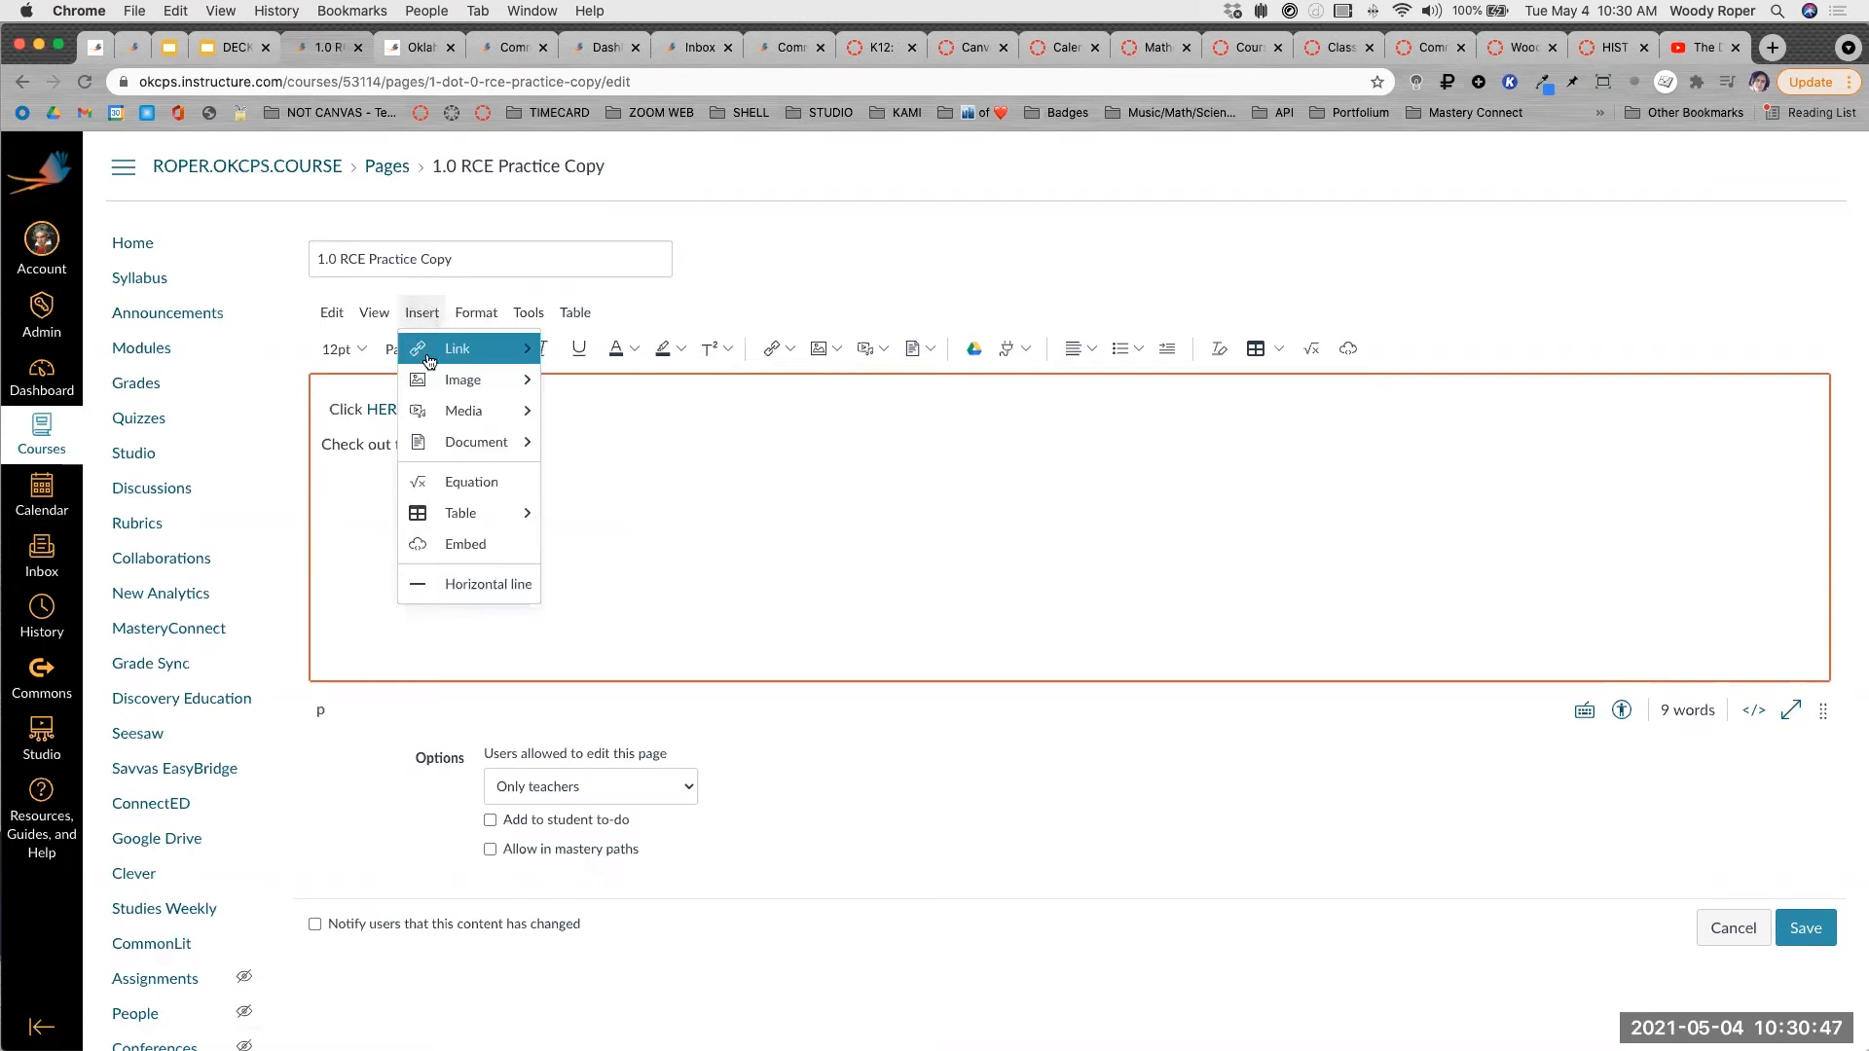
mouse_move(433, 412)
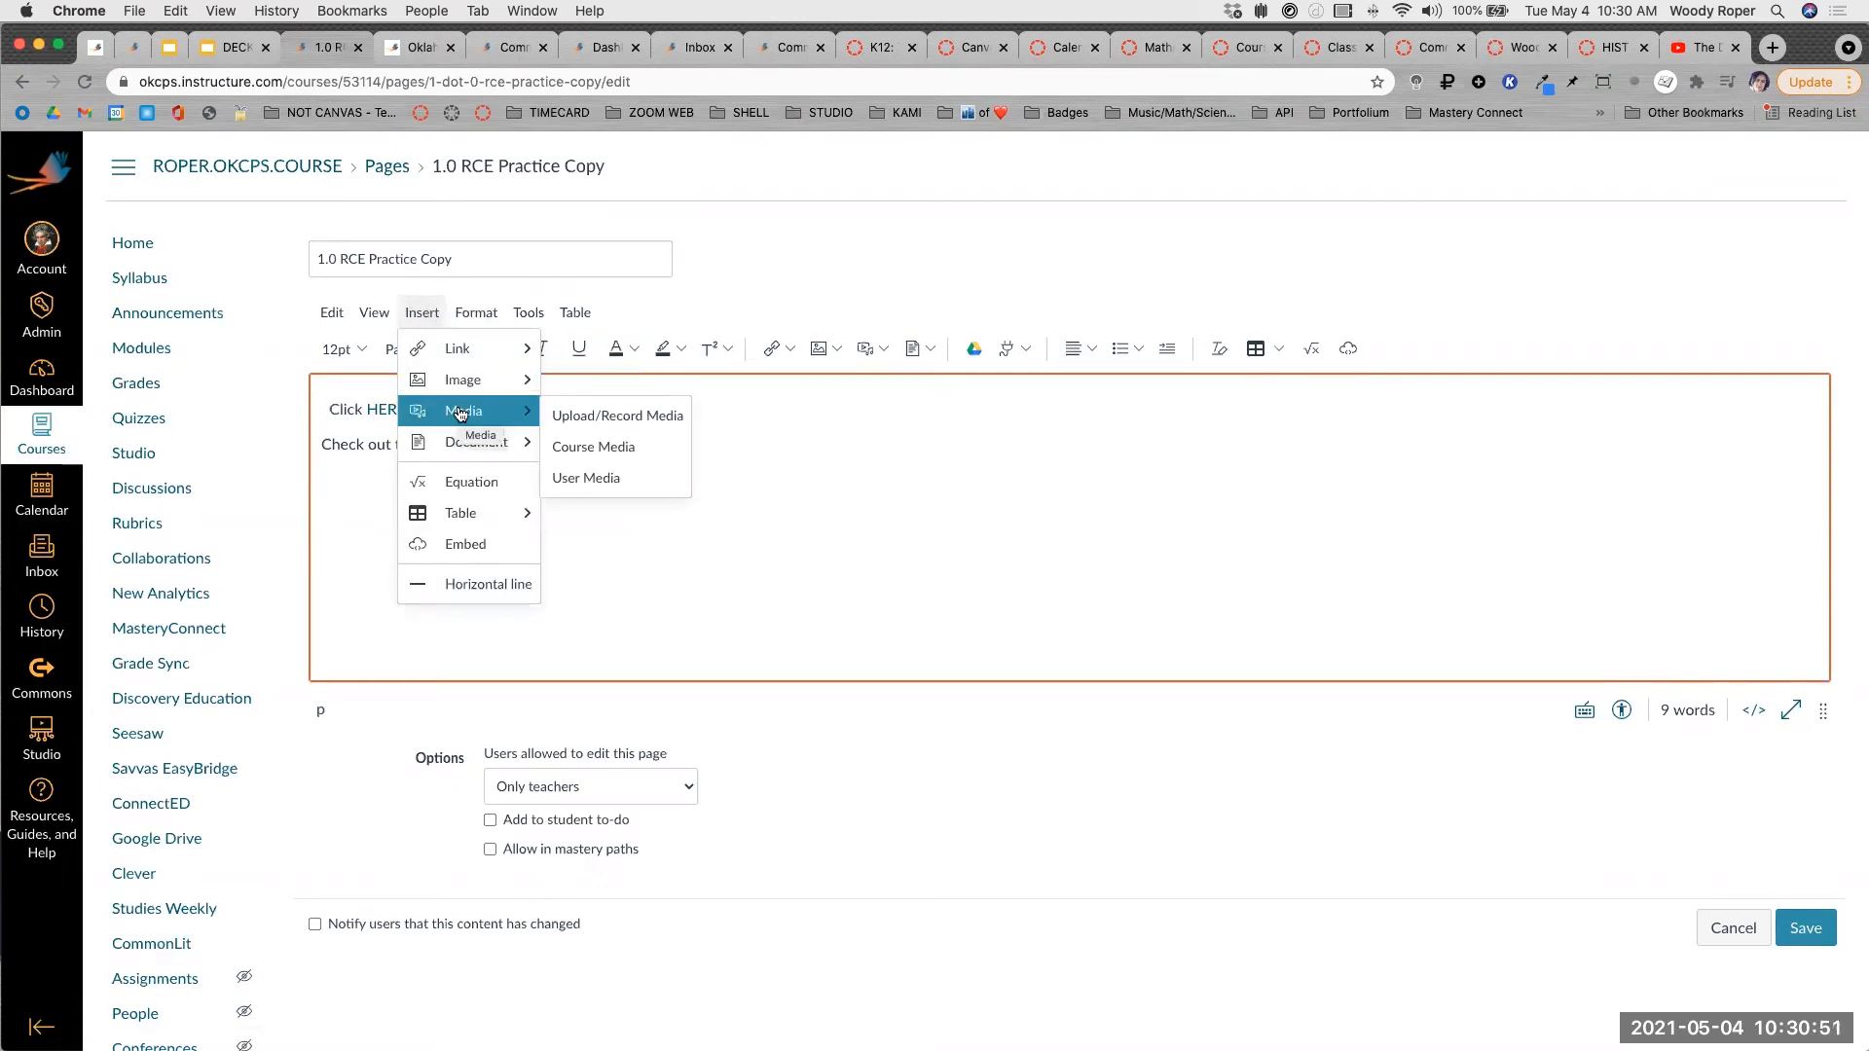
mouse_move(461, 362)
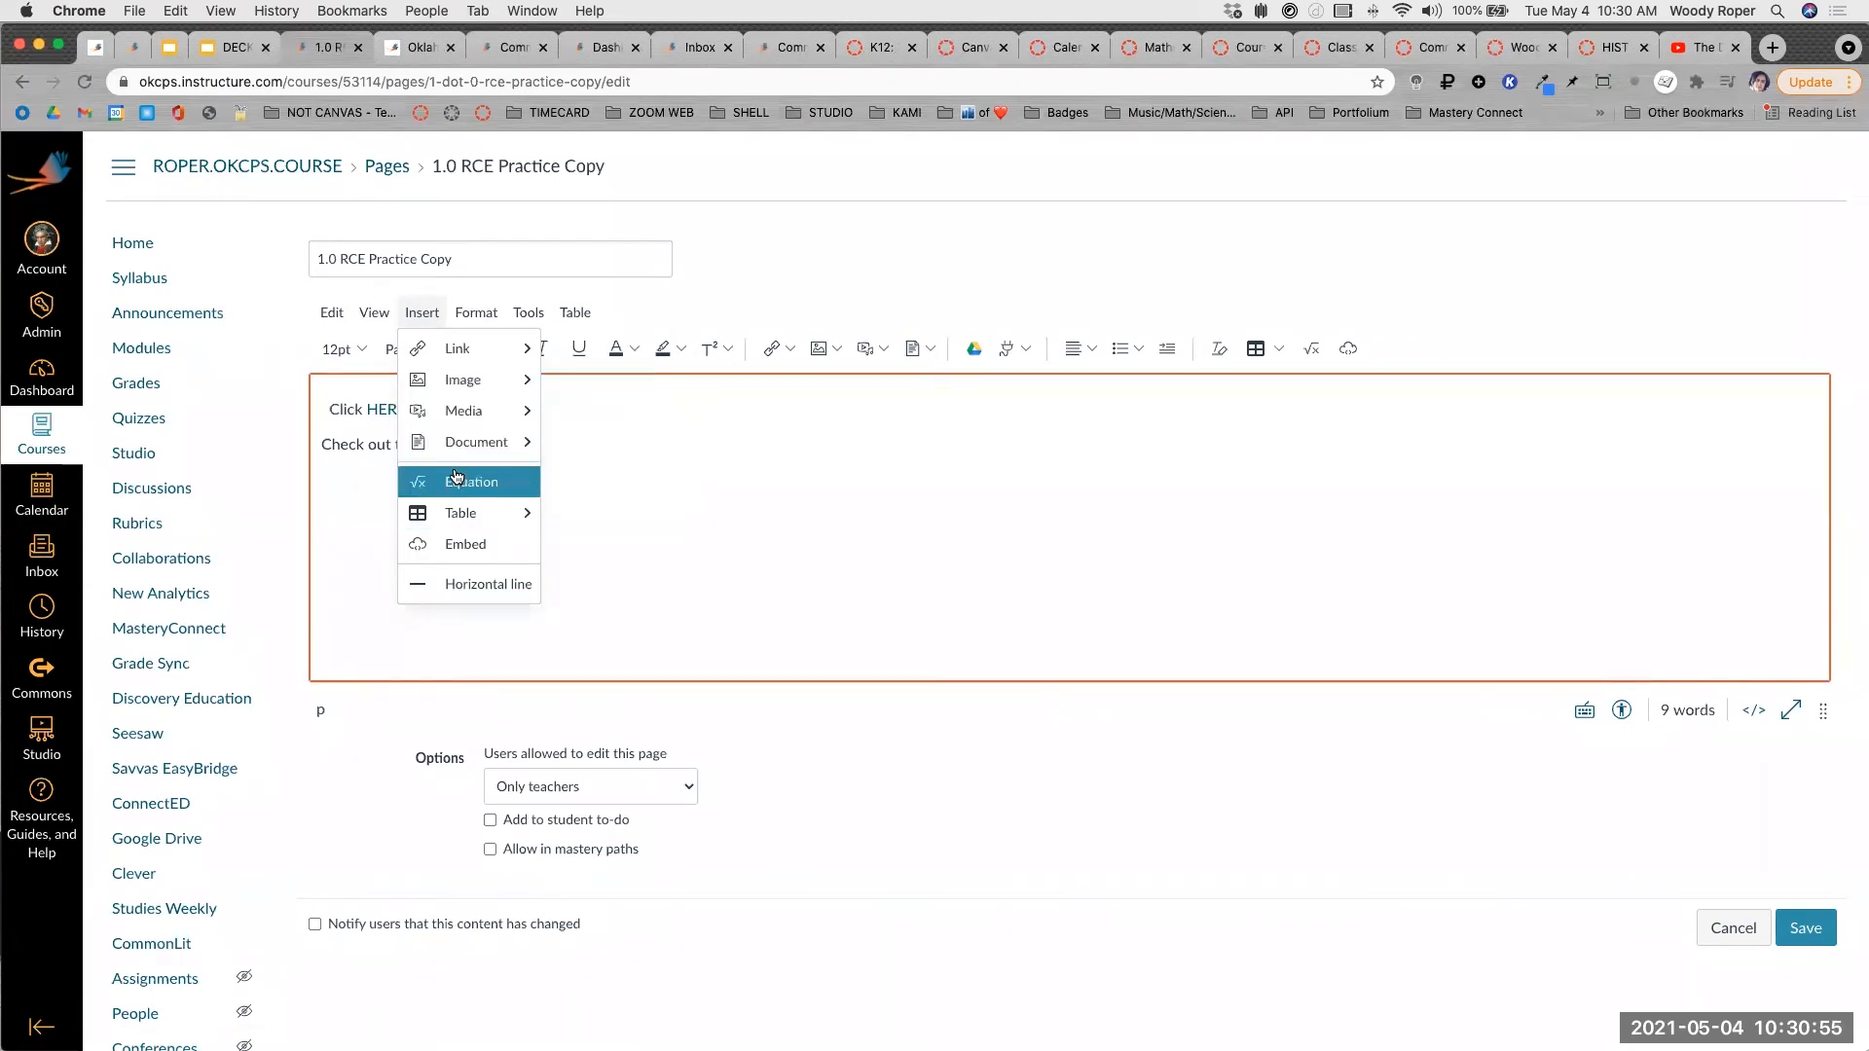
click(467, 546)
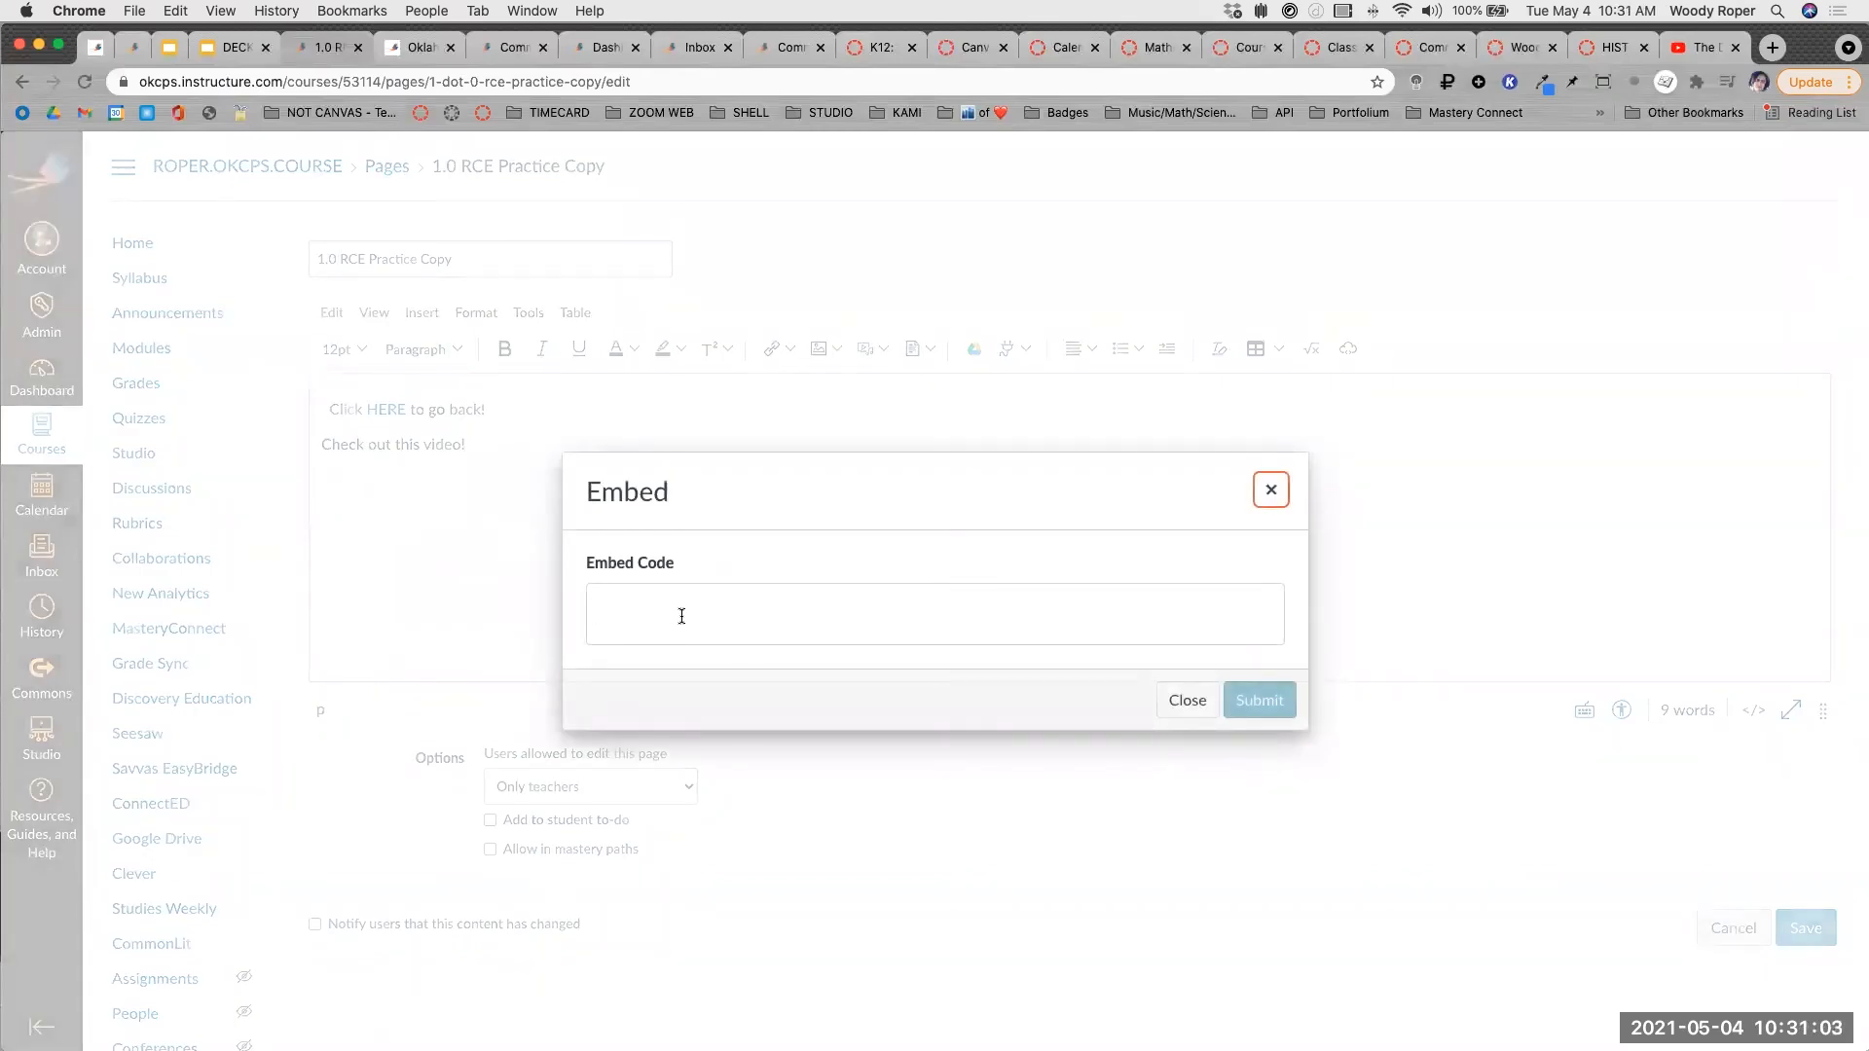
click(681, 616)
key(super+v)
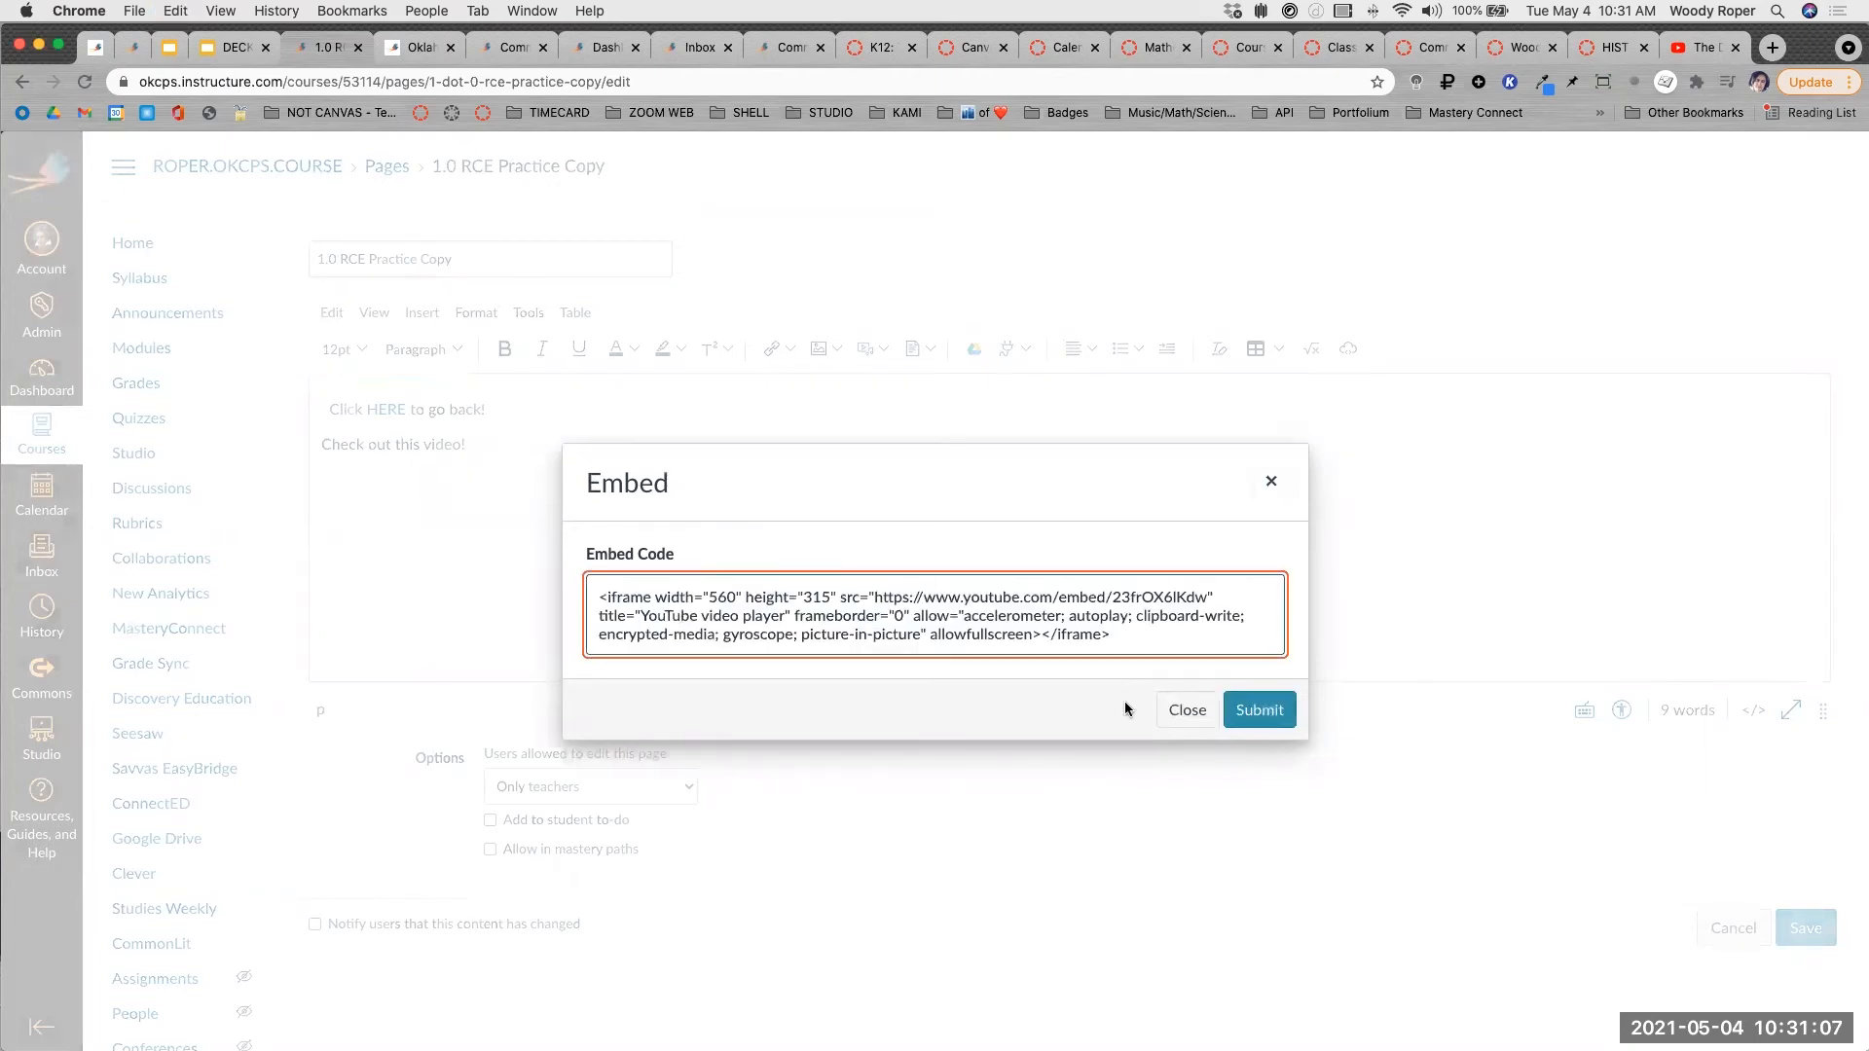
click(1261, 701)
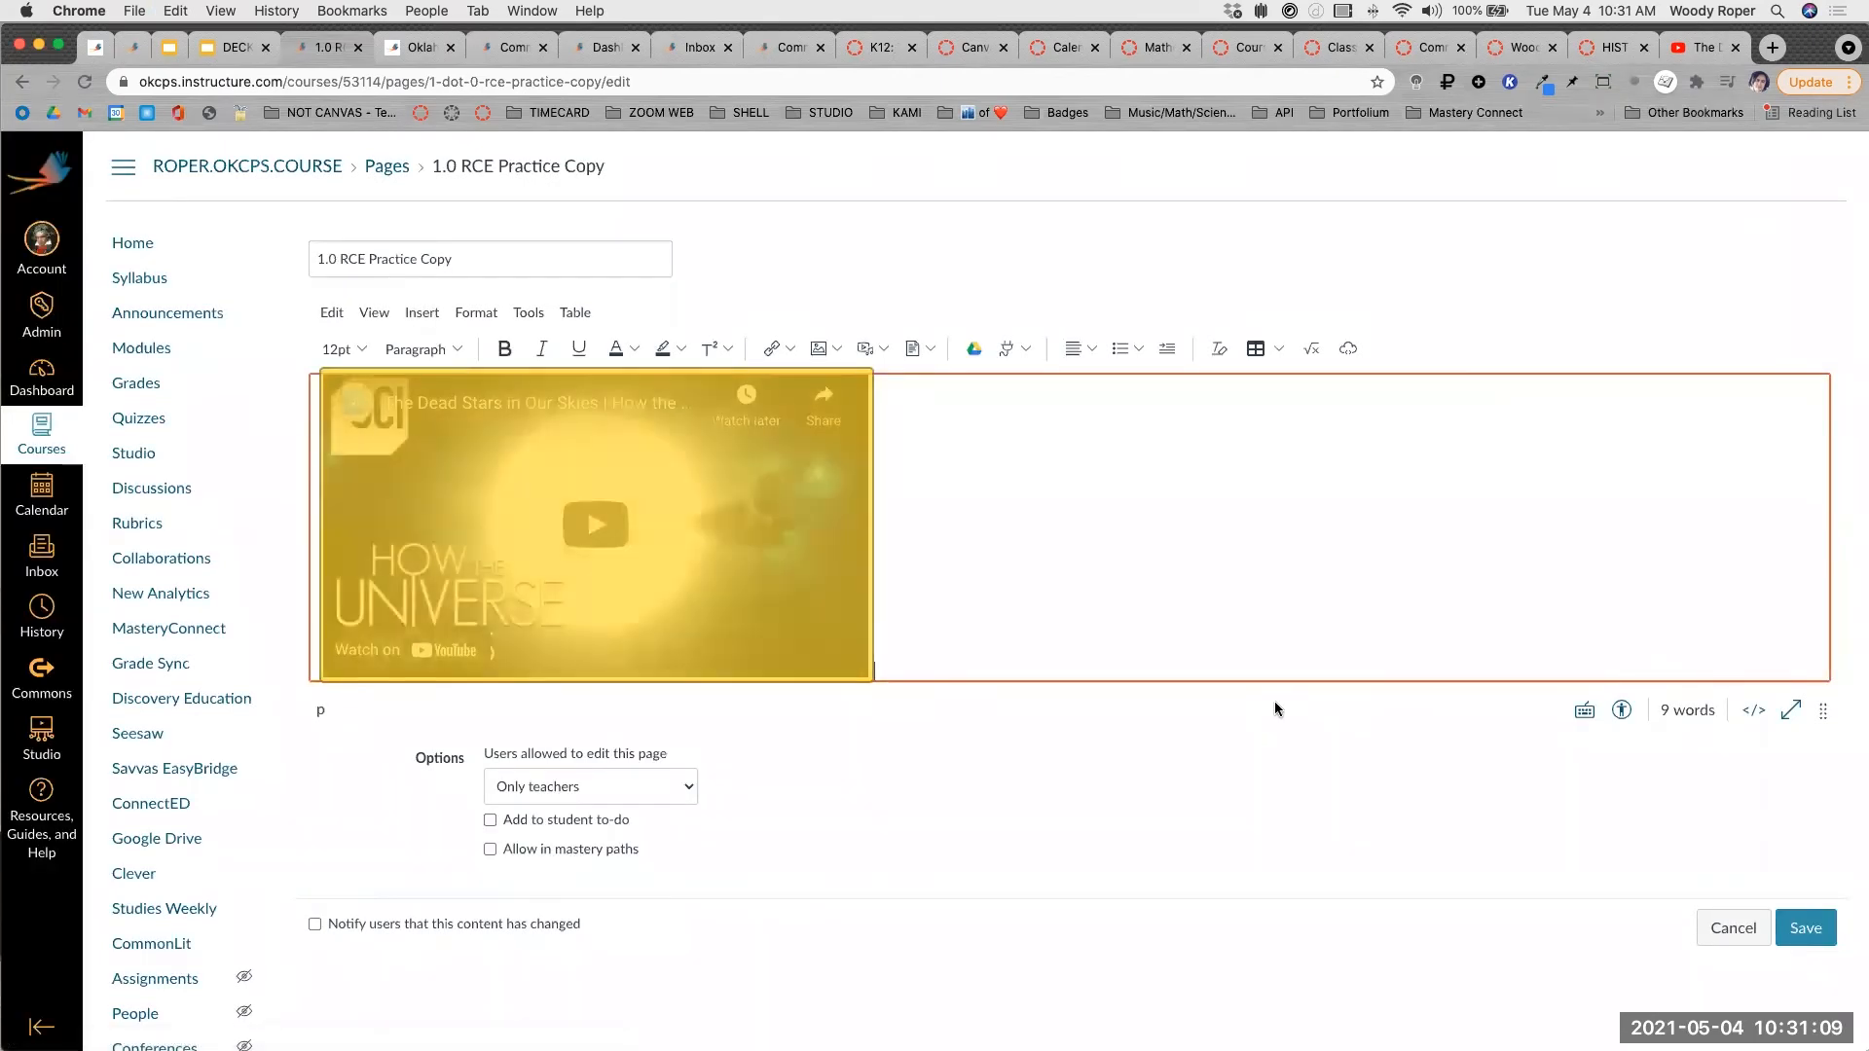
Check the embedded video in the editor and save the 1.0 RCE Practice Copy page.
scroll(1275, 709, down, 1)
scroll(1275, 708, down, 3)
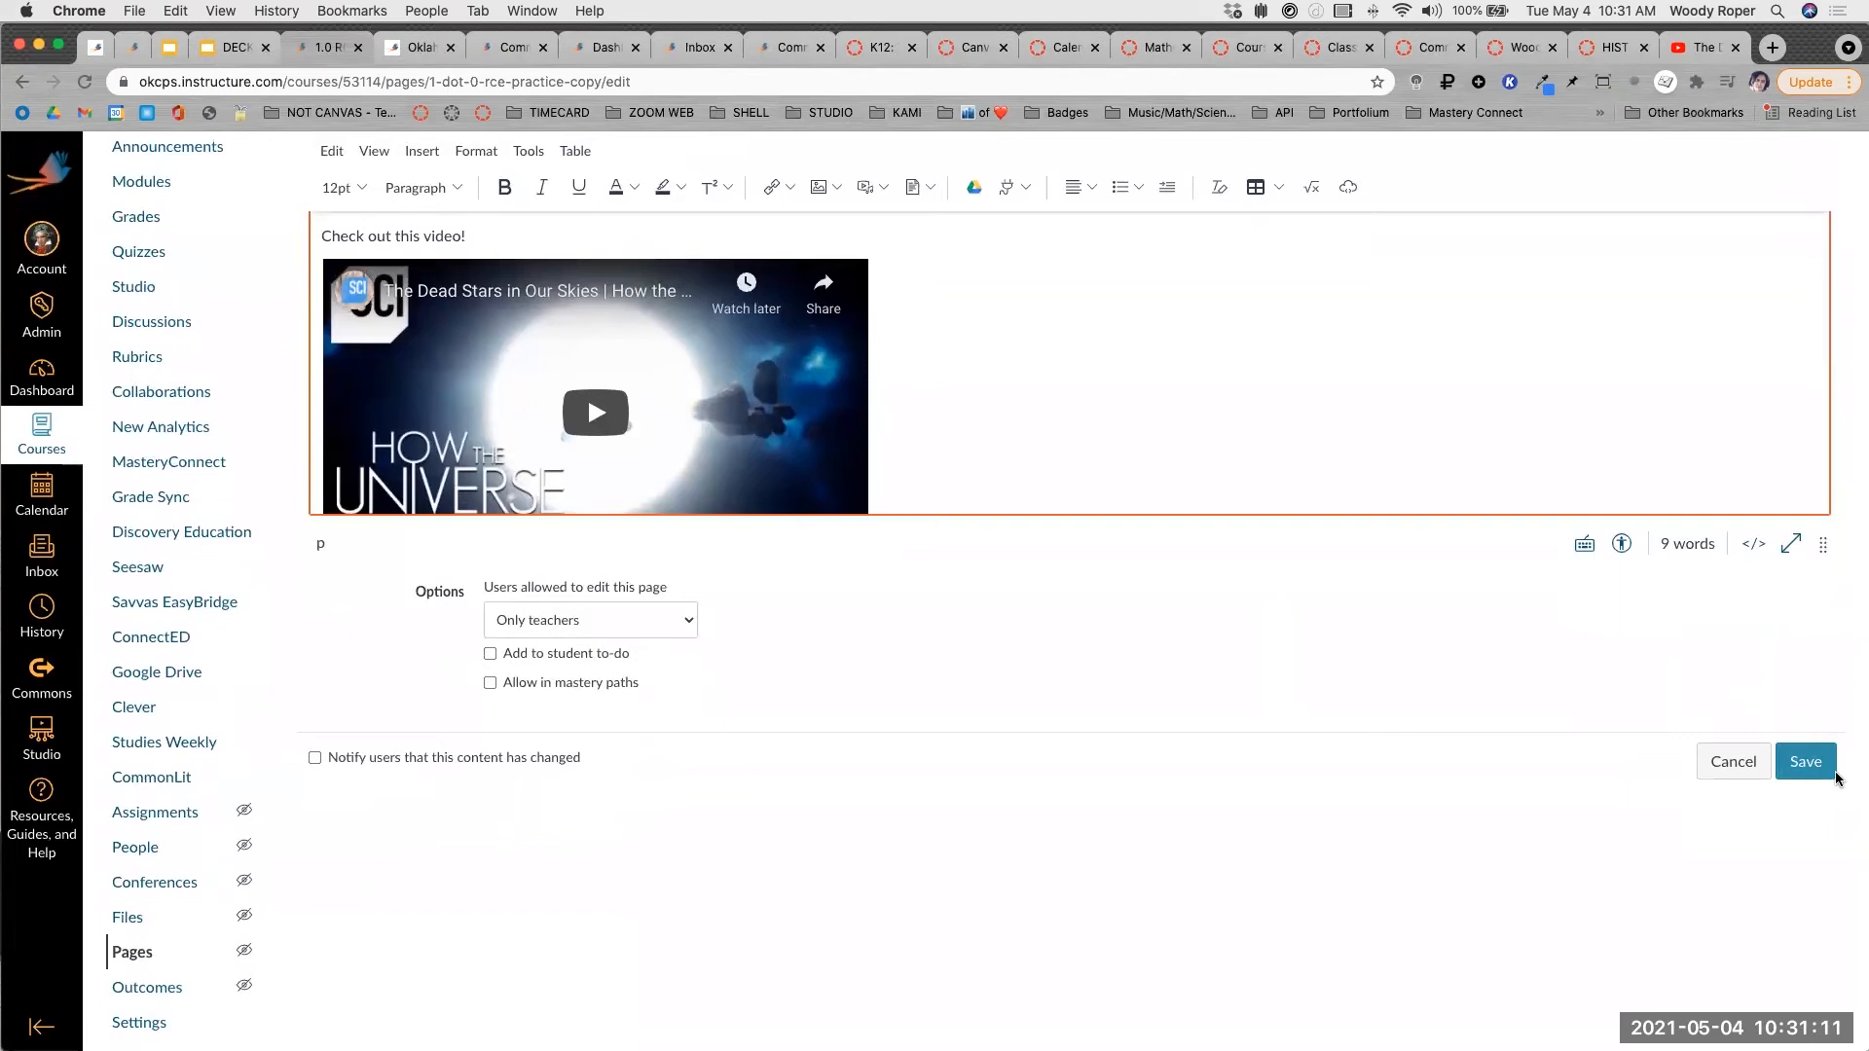
click(1816, 765)
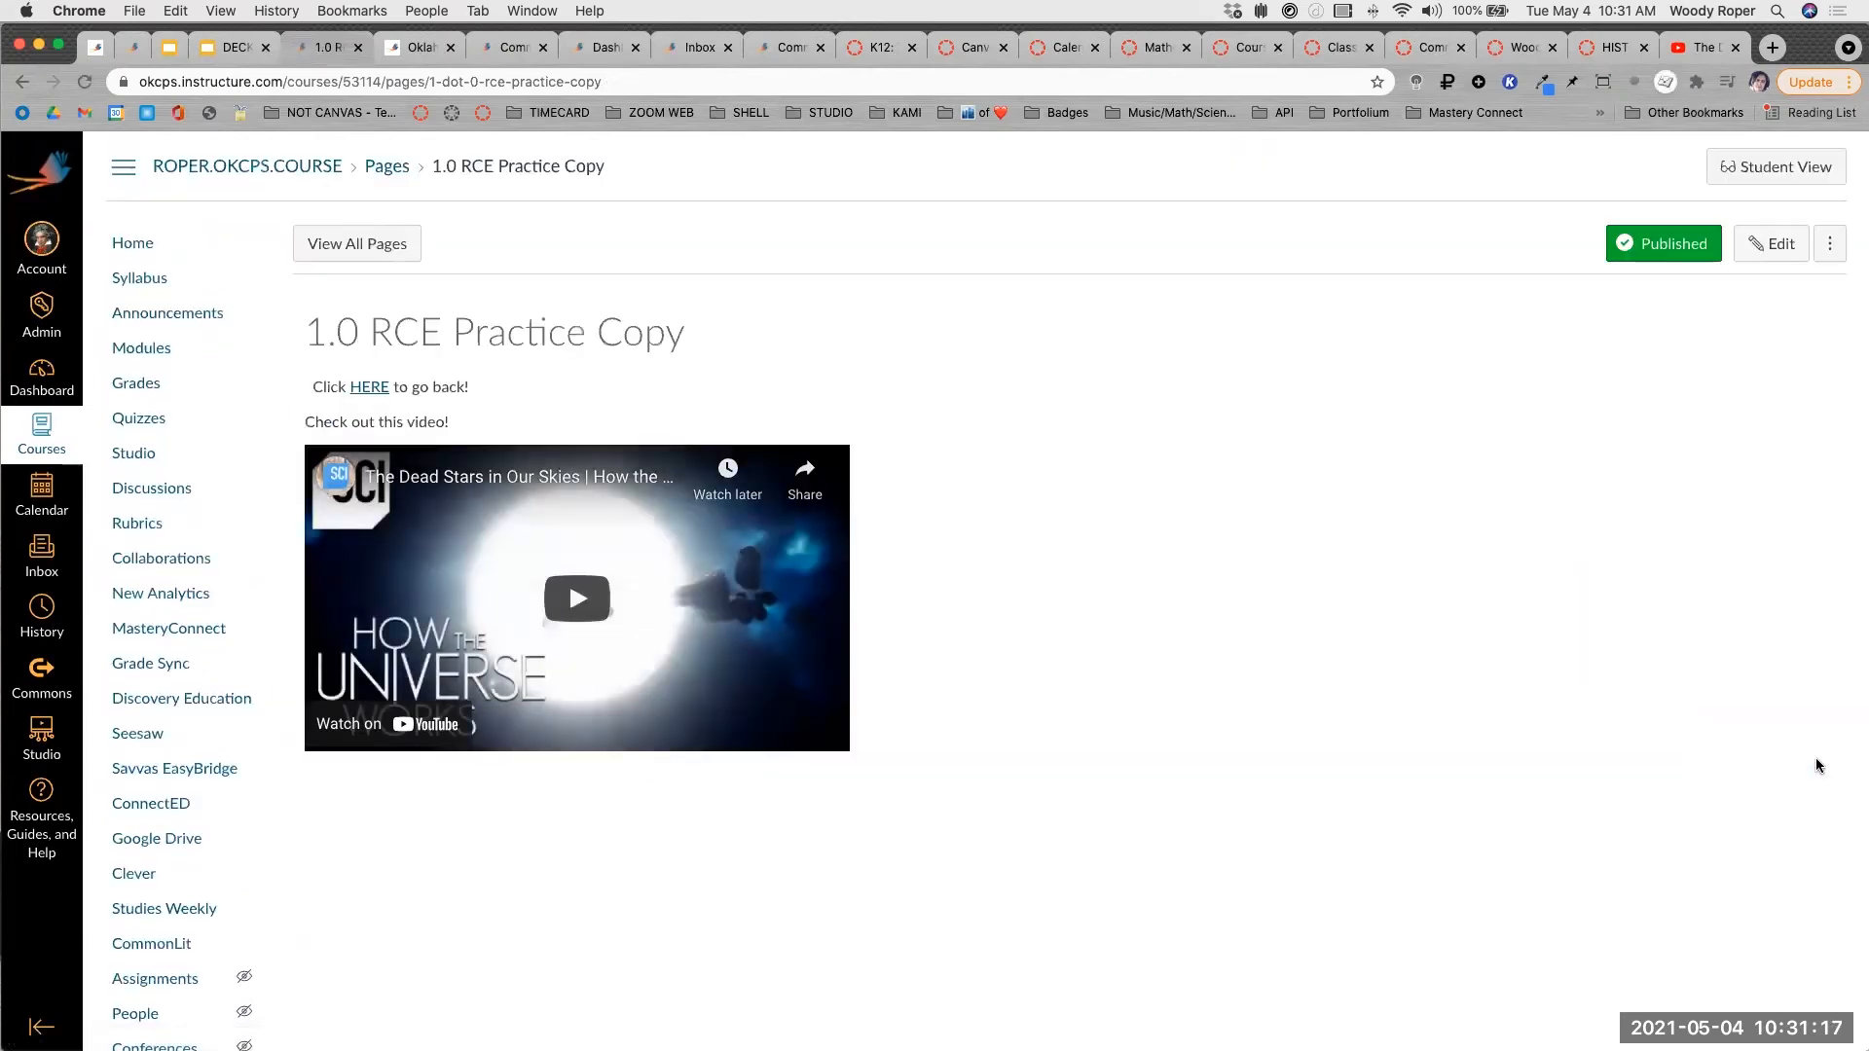
Play the embedded video on the saved page, jump to near its end and mute it.
click(576, 584)
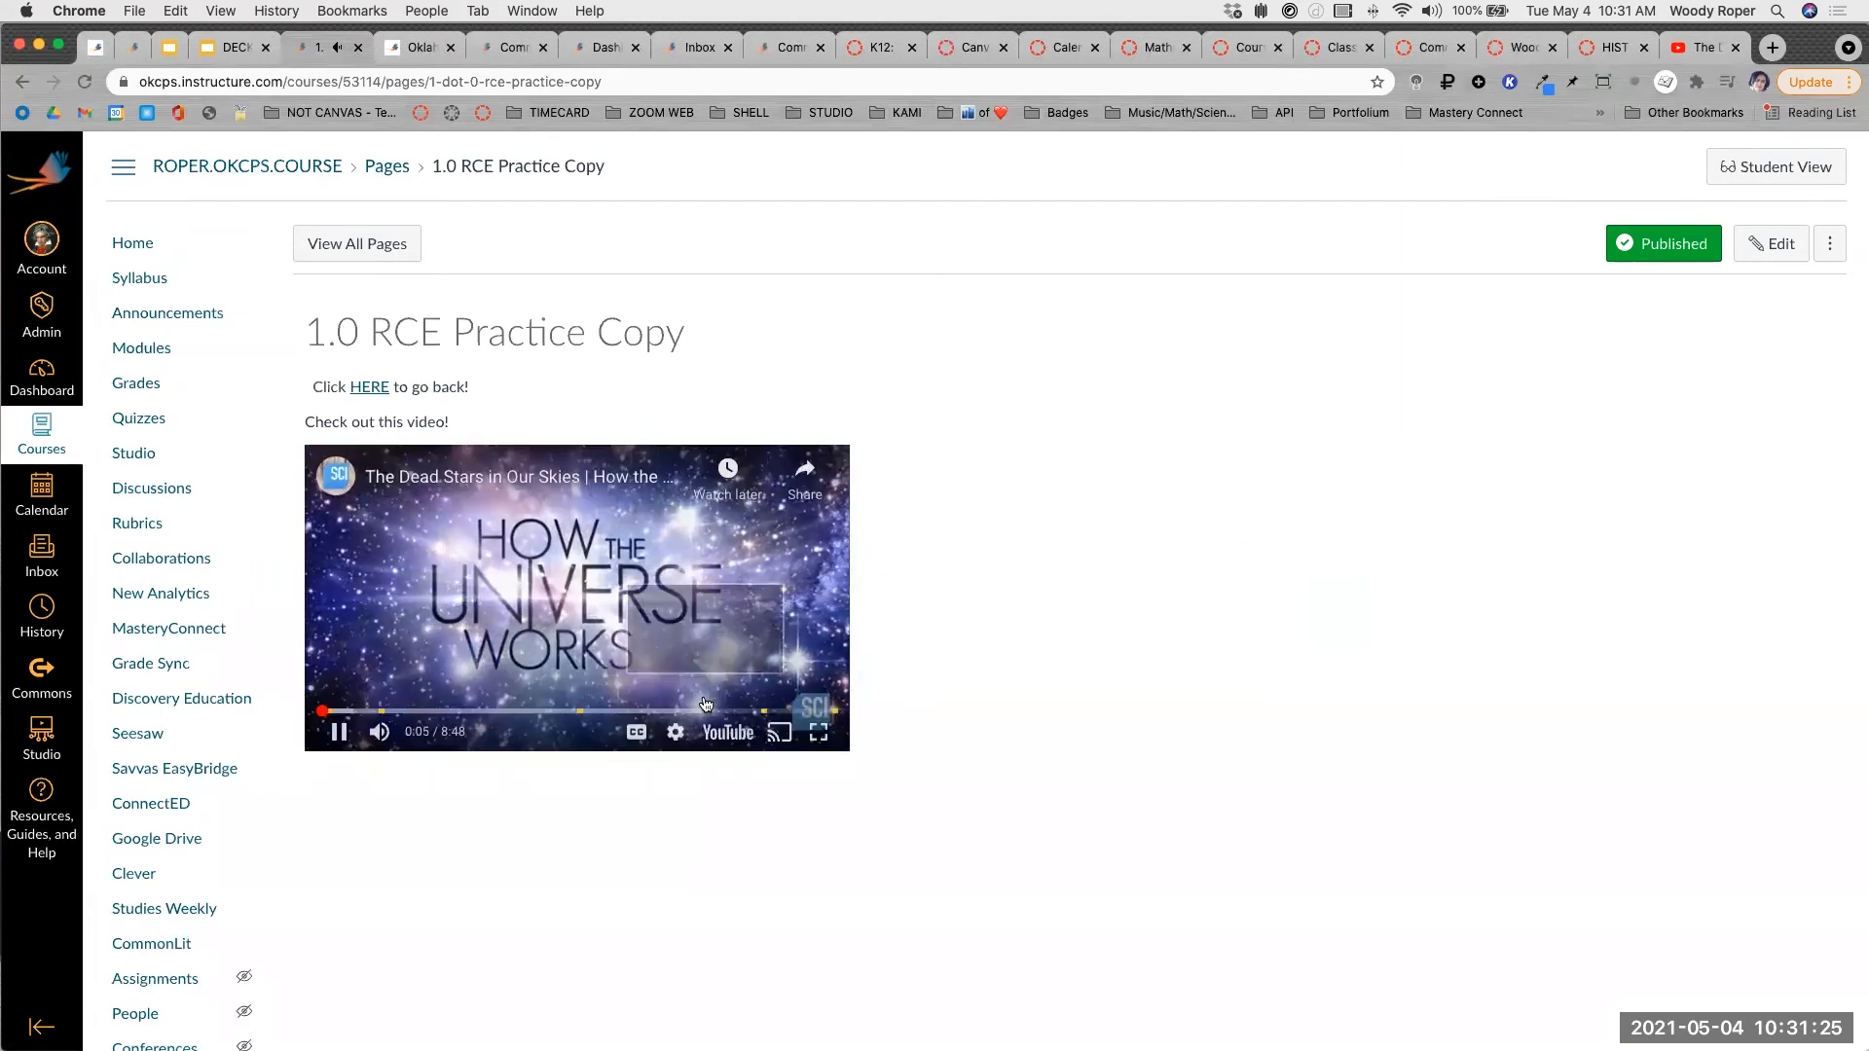
click(819, 713)
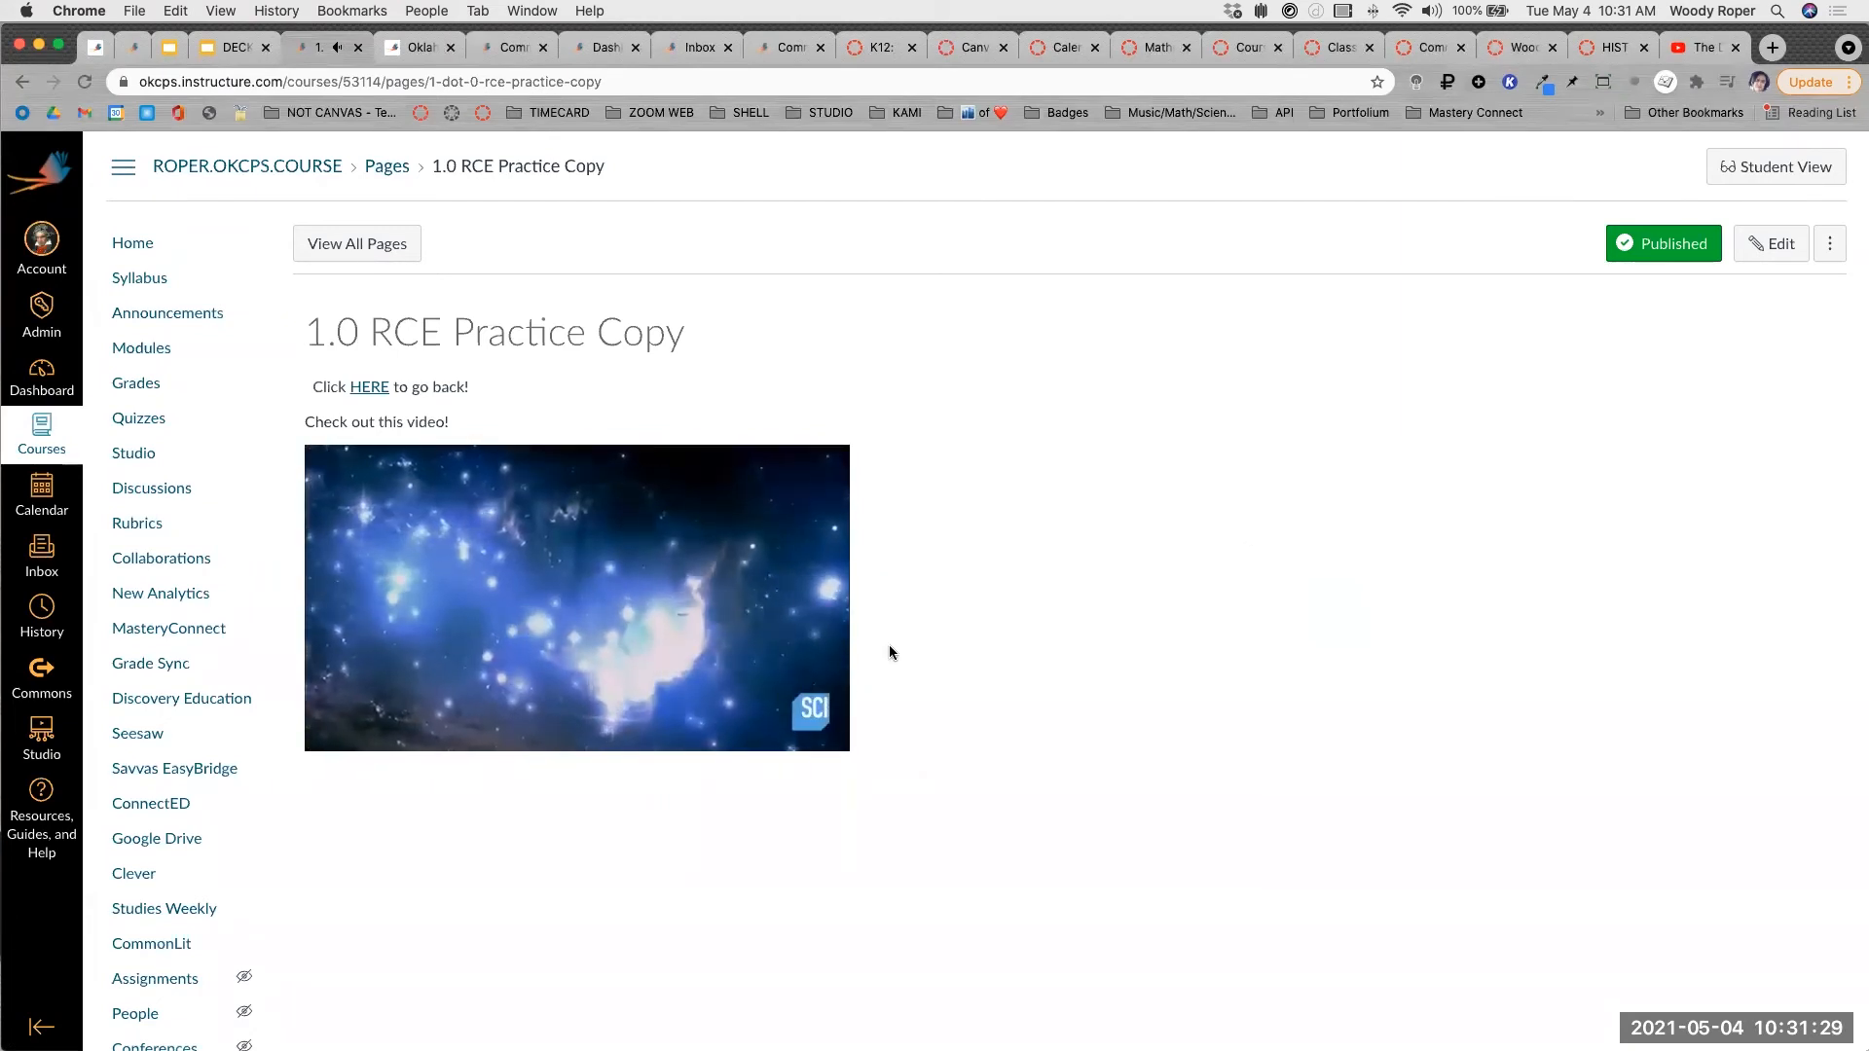
click(380, 731)
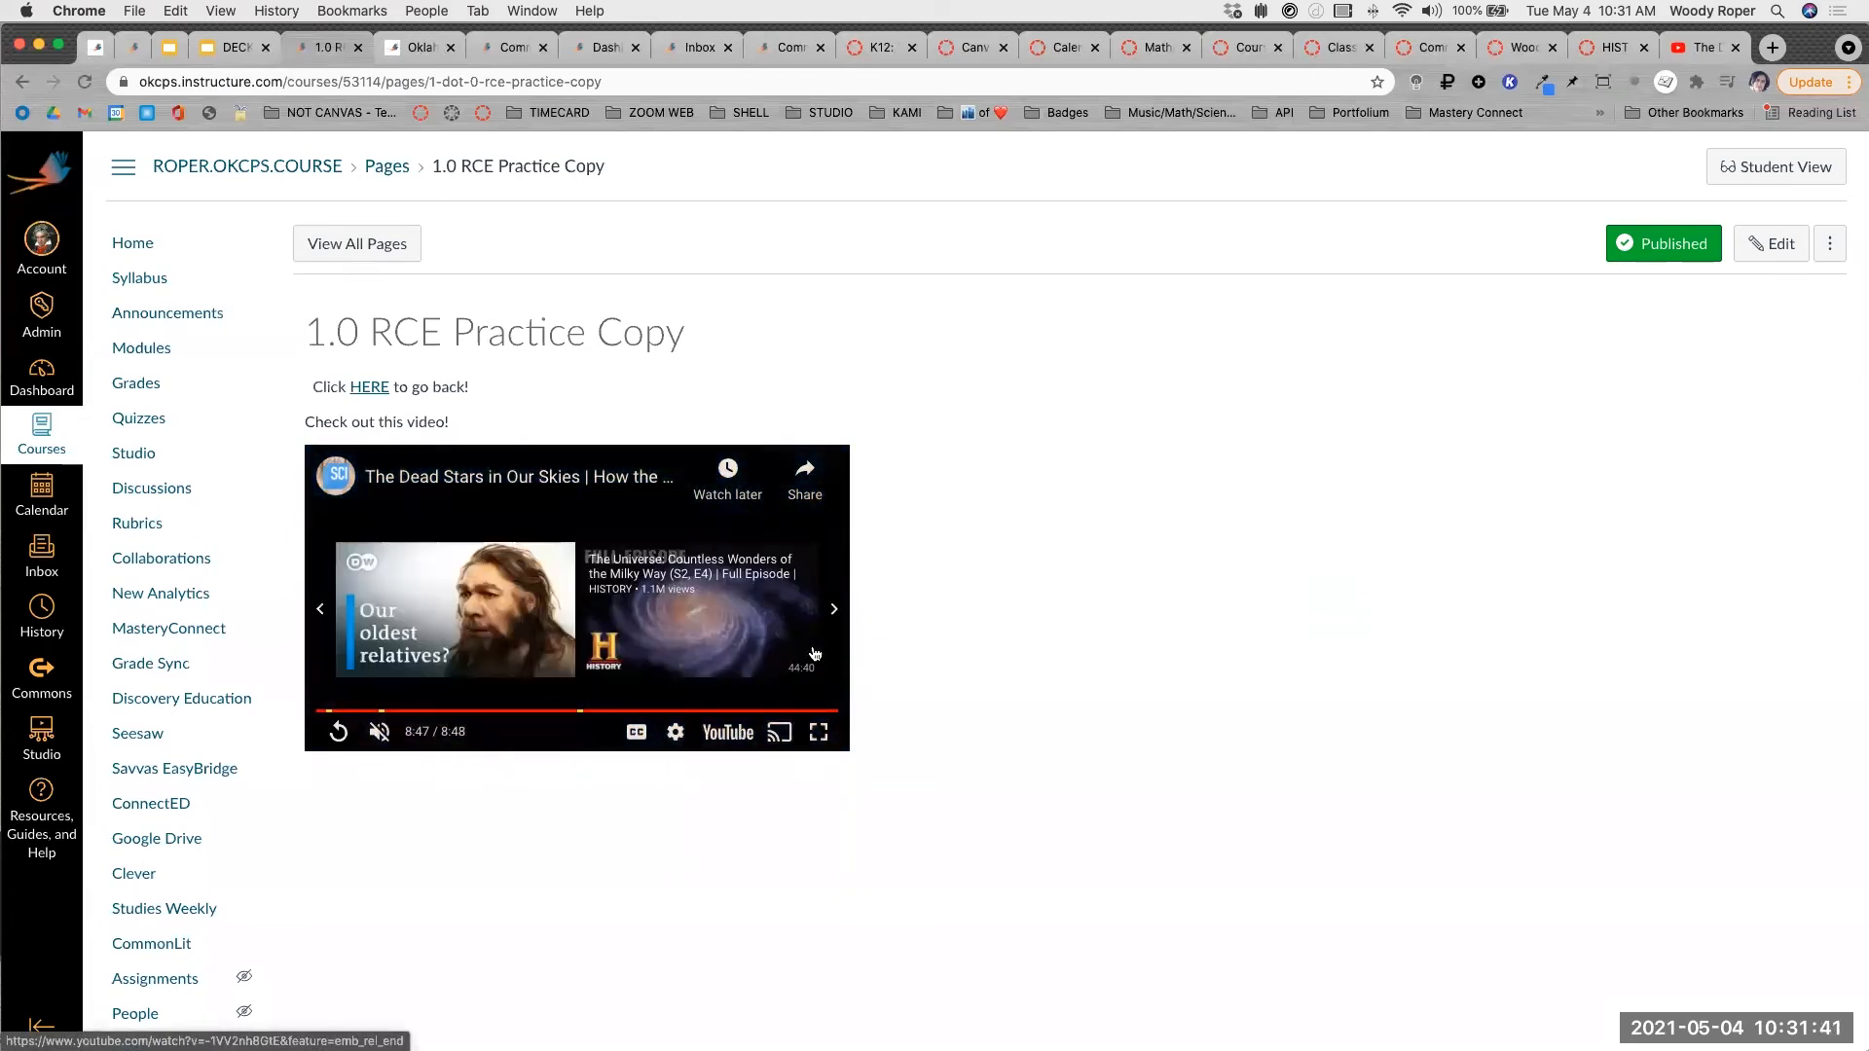
Replay the embedded Dead Stars video from the beginning and pause it.
click(337, 732)
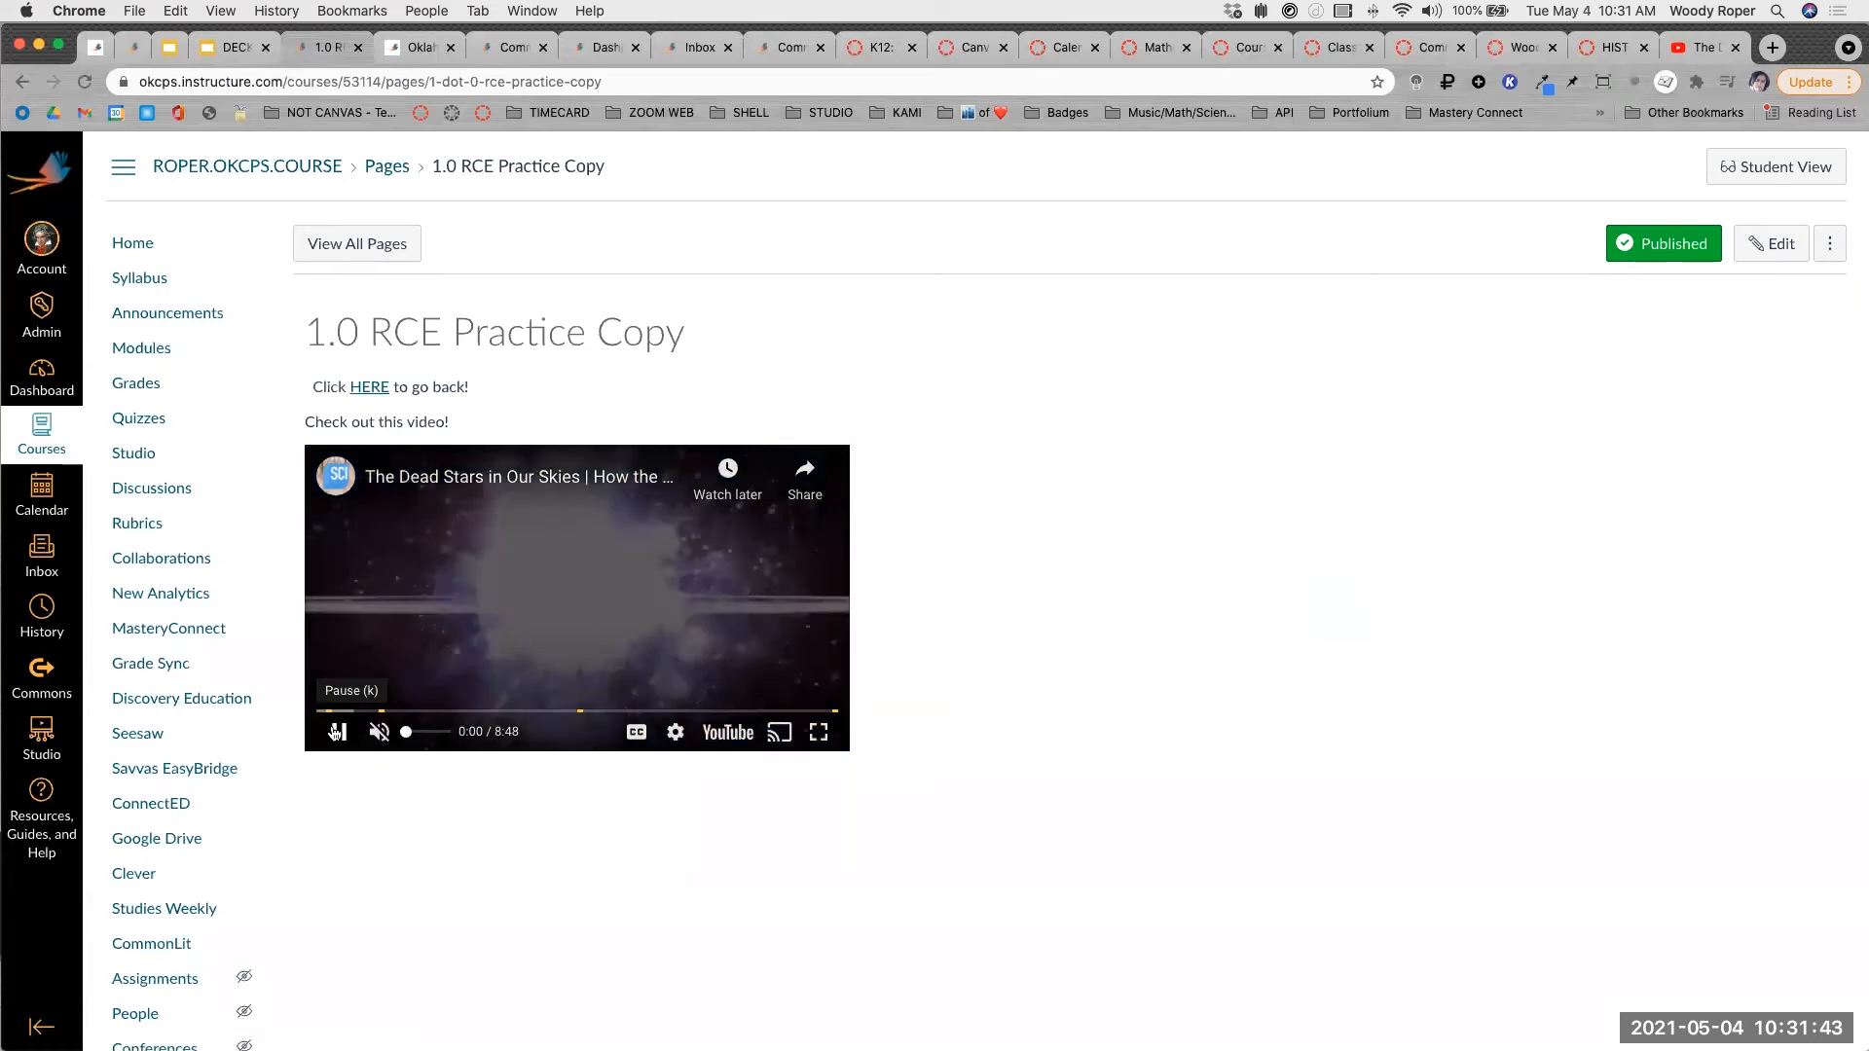
click(342, 731)
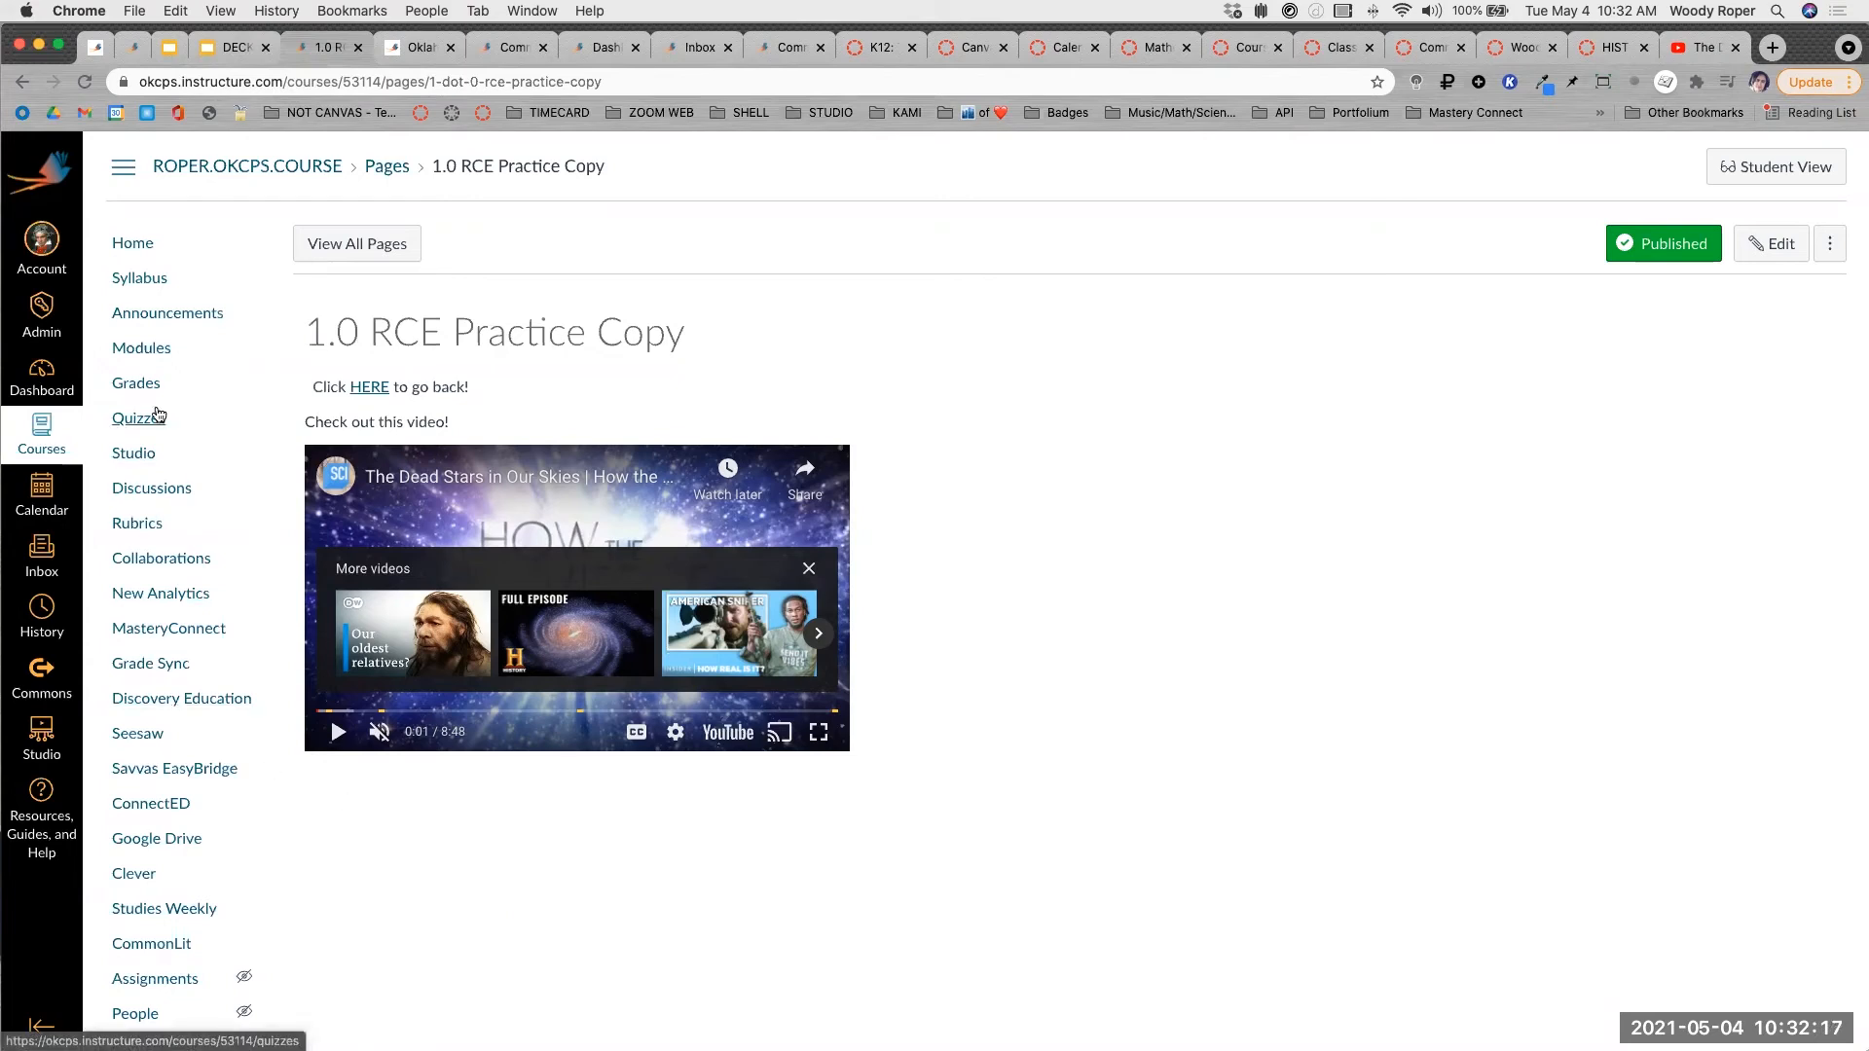
Open the course's Files area and examine how much of the storage quota is used.
scroll(146, 706, down, 3)
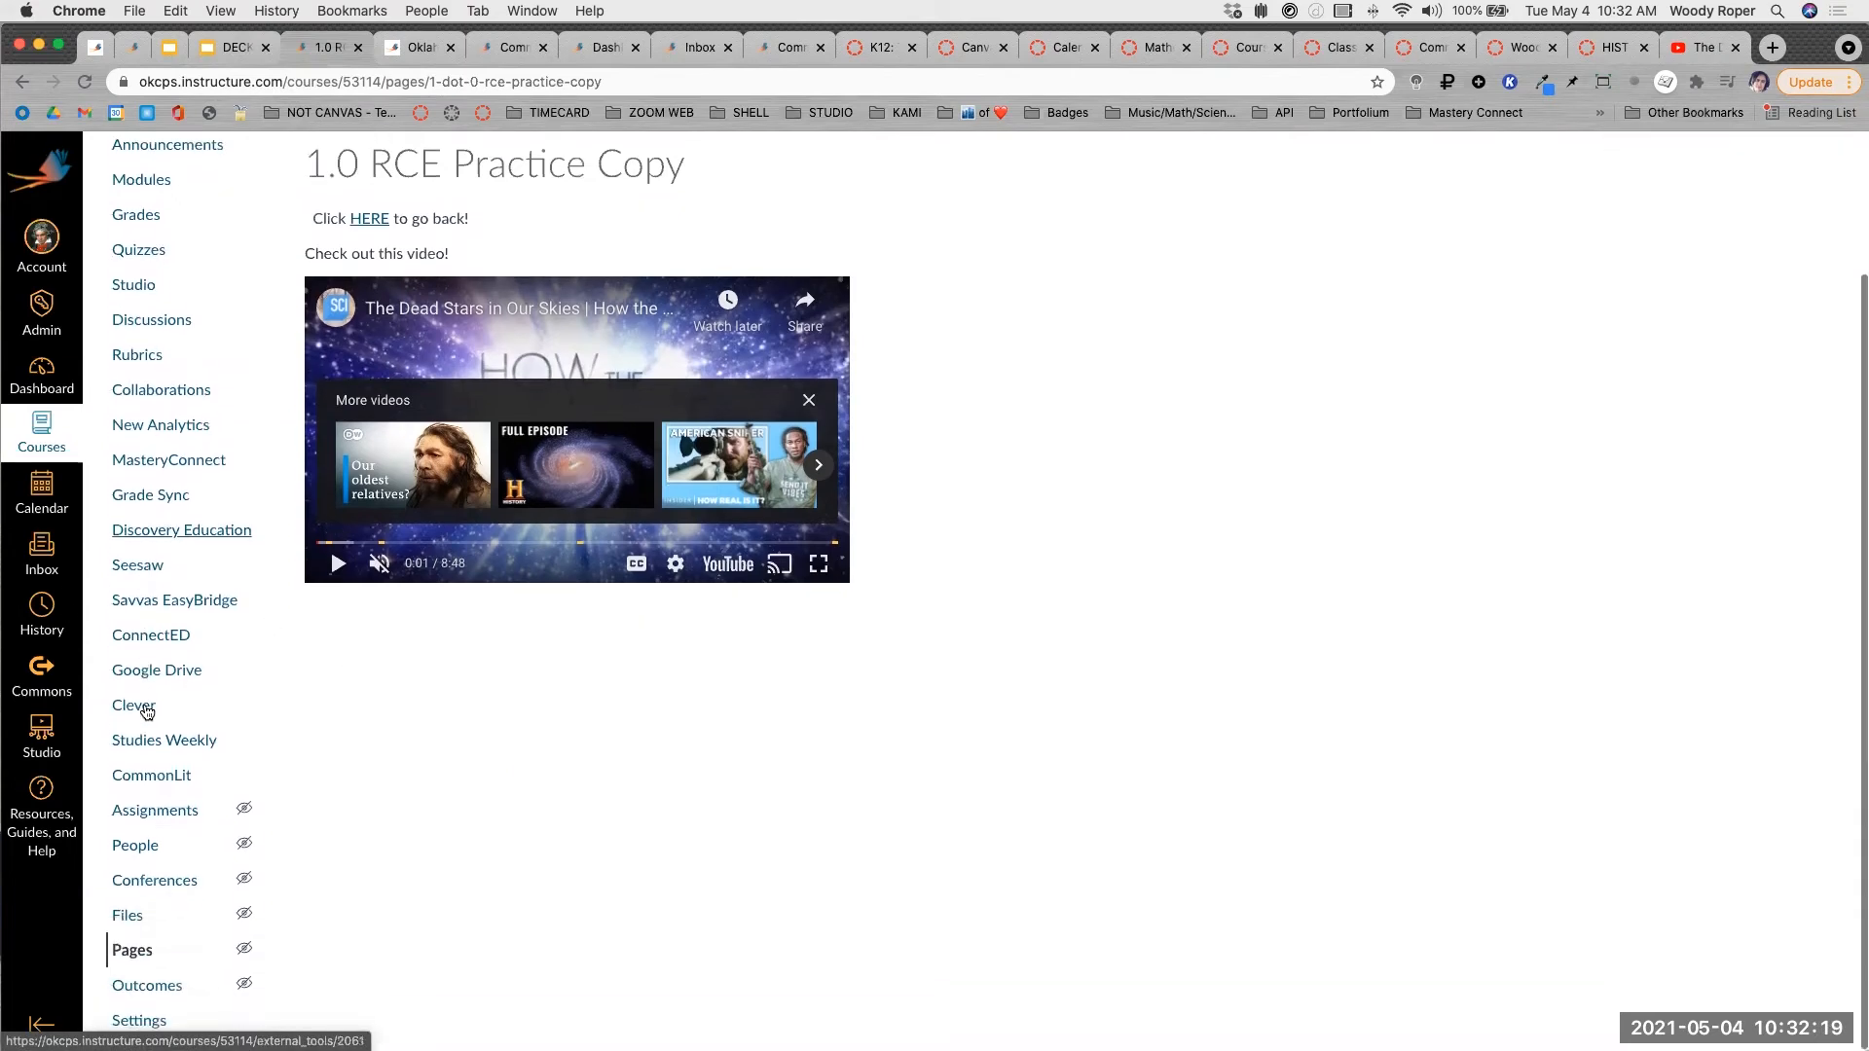
click(128, 915)
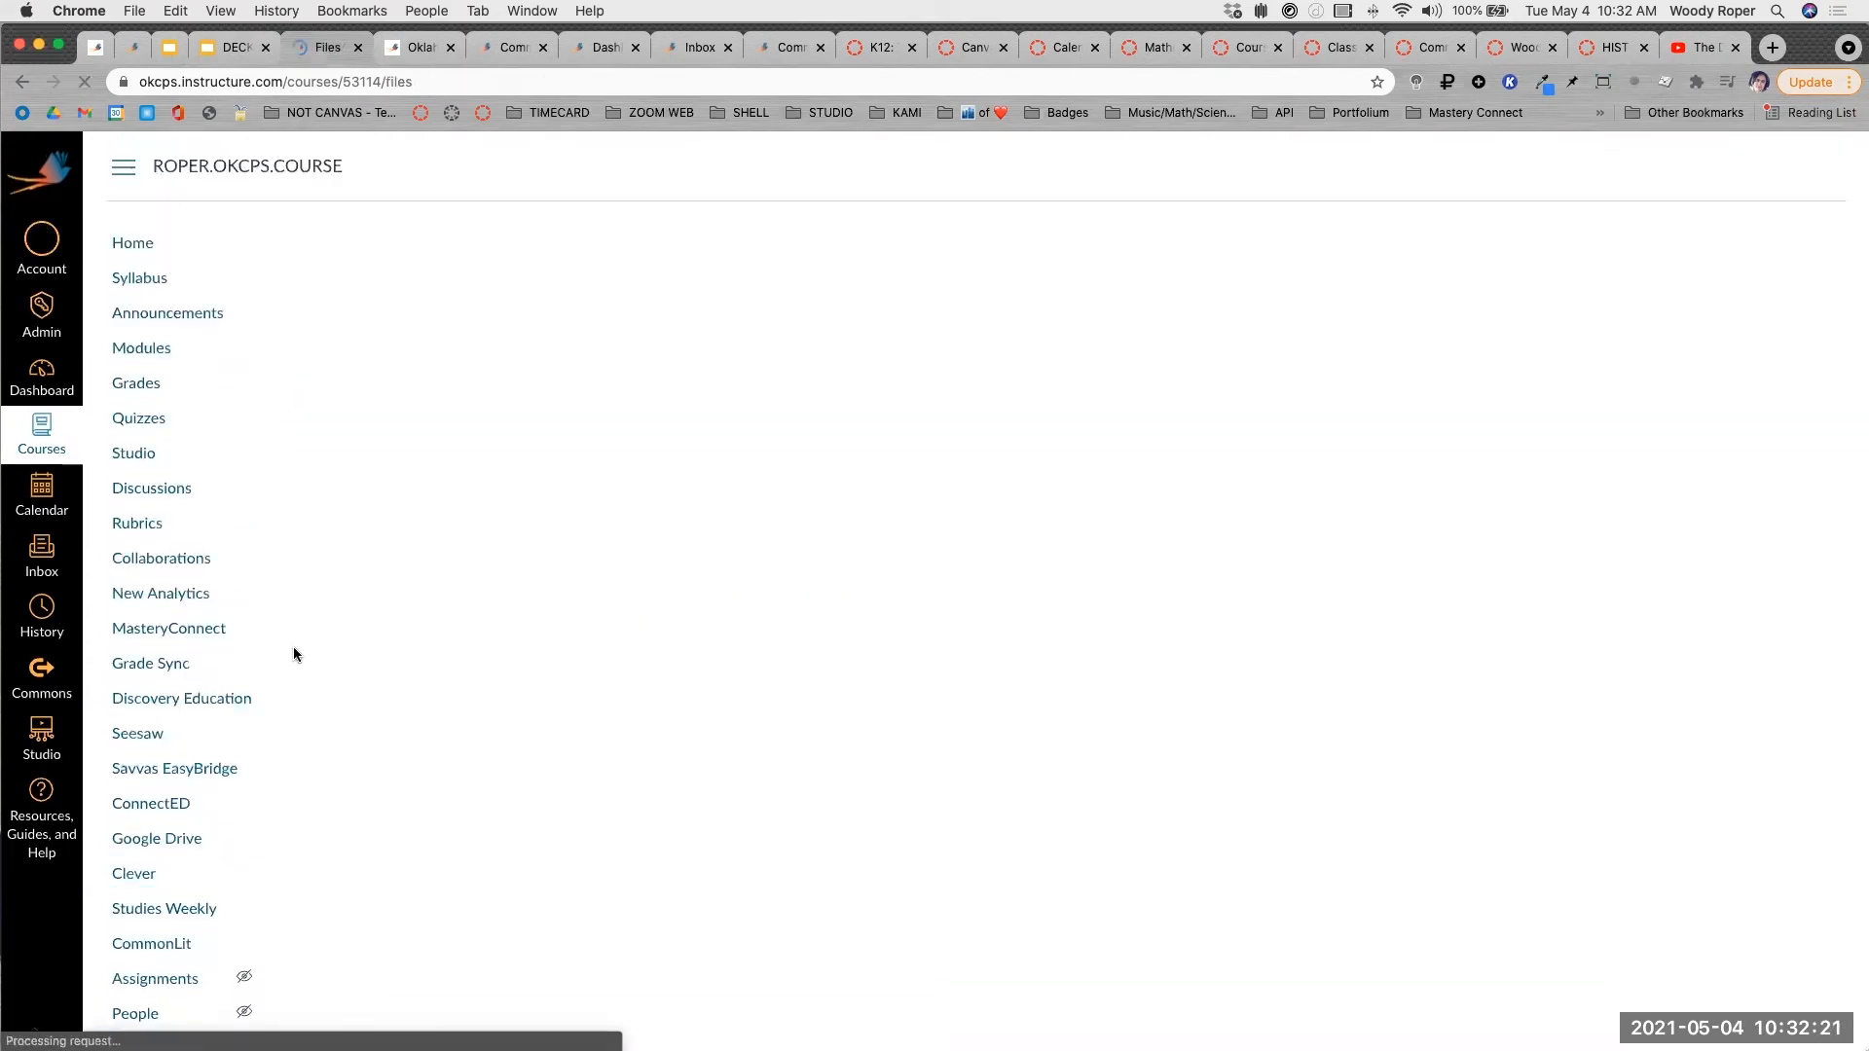
scroll(397, 584, up, 5)
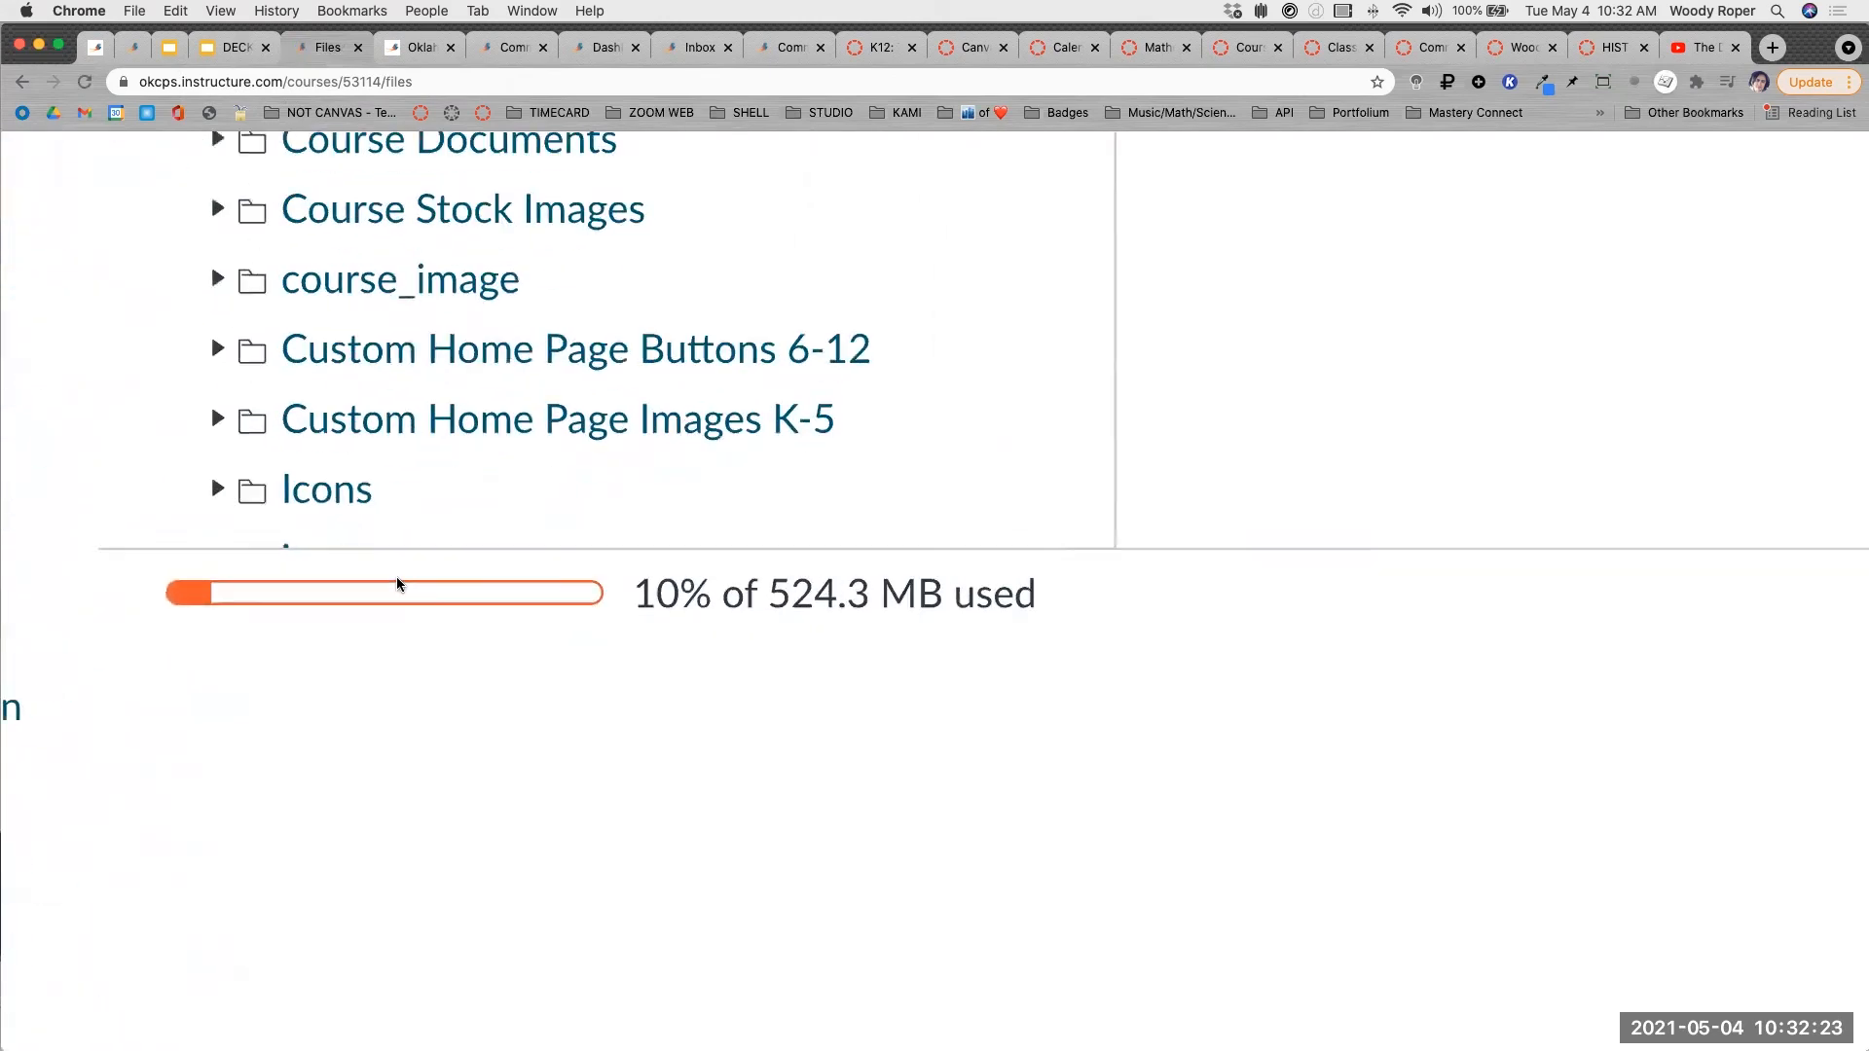
scroll(396, 584, up, 2)
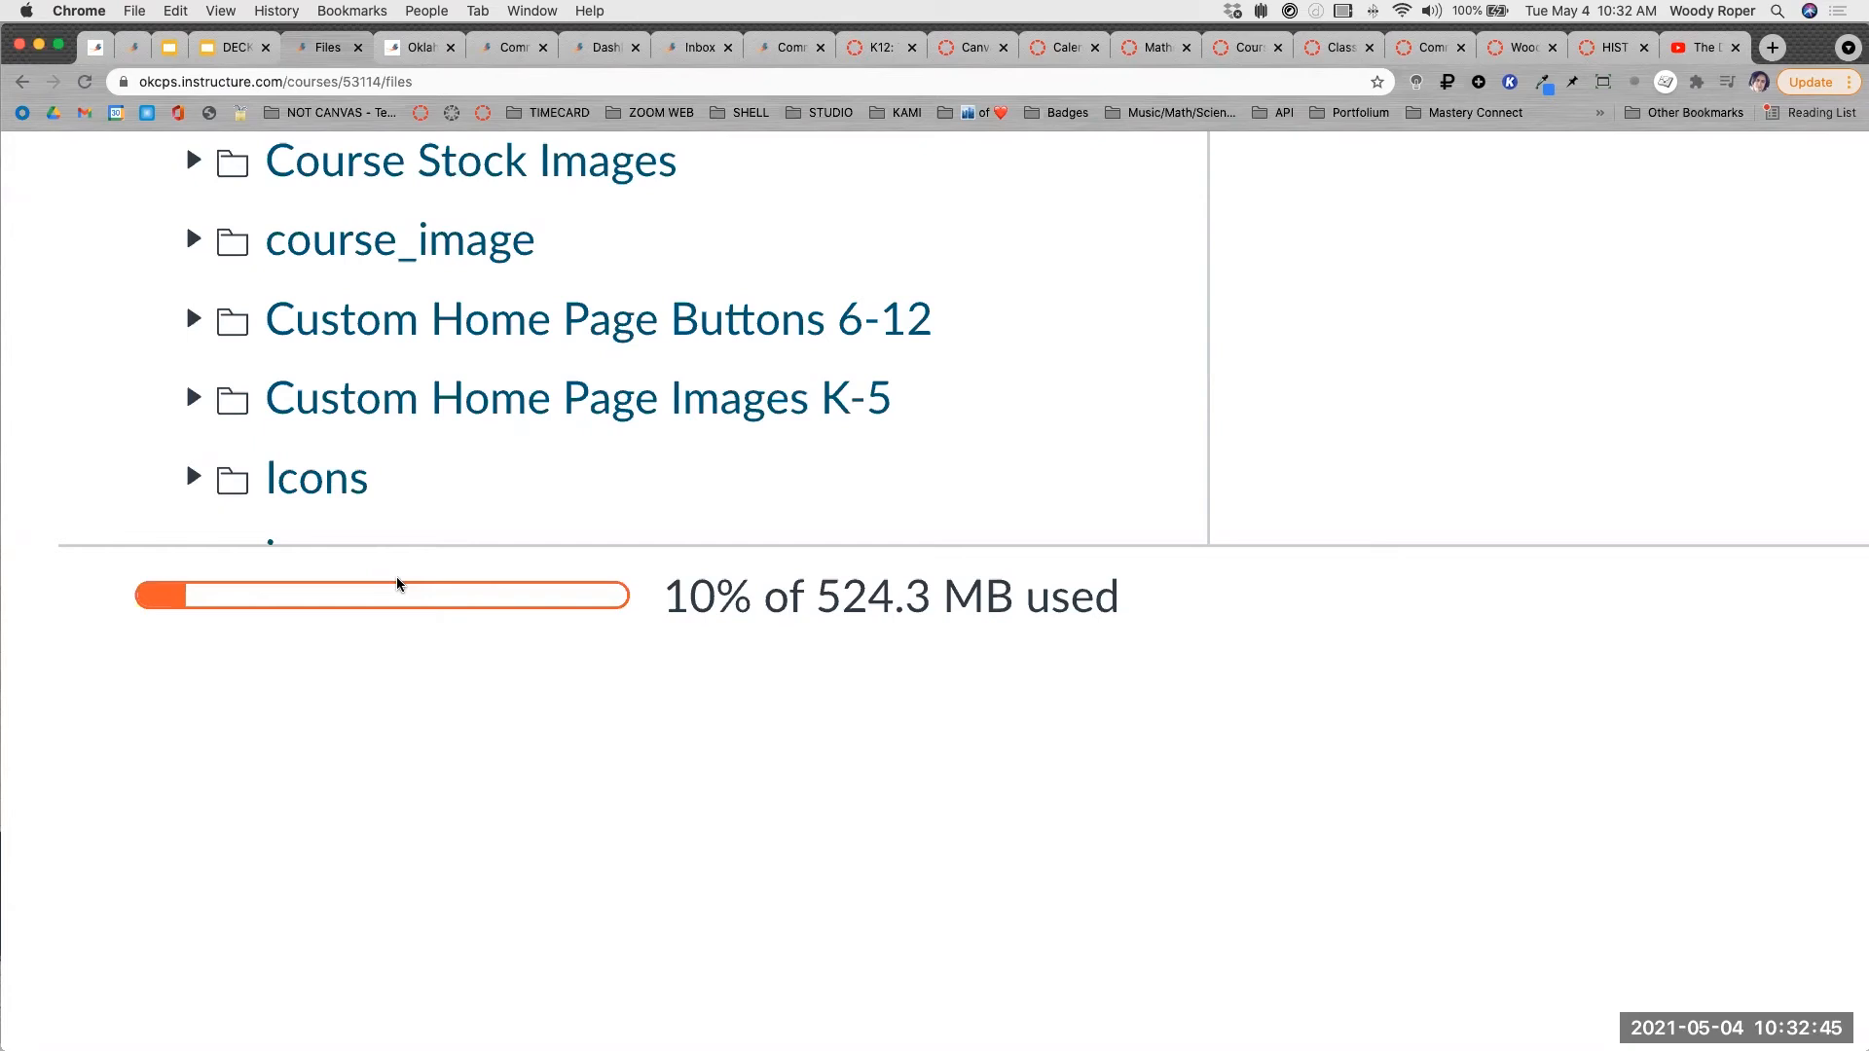
scroll(396, 577, down, 5)
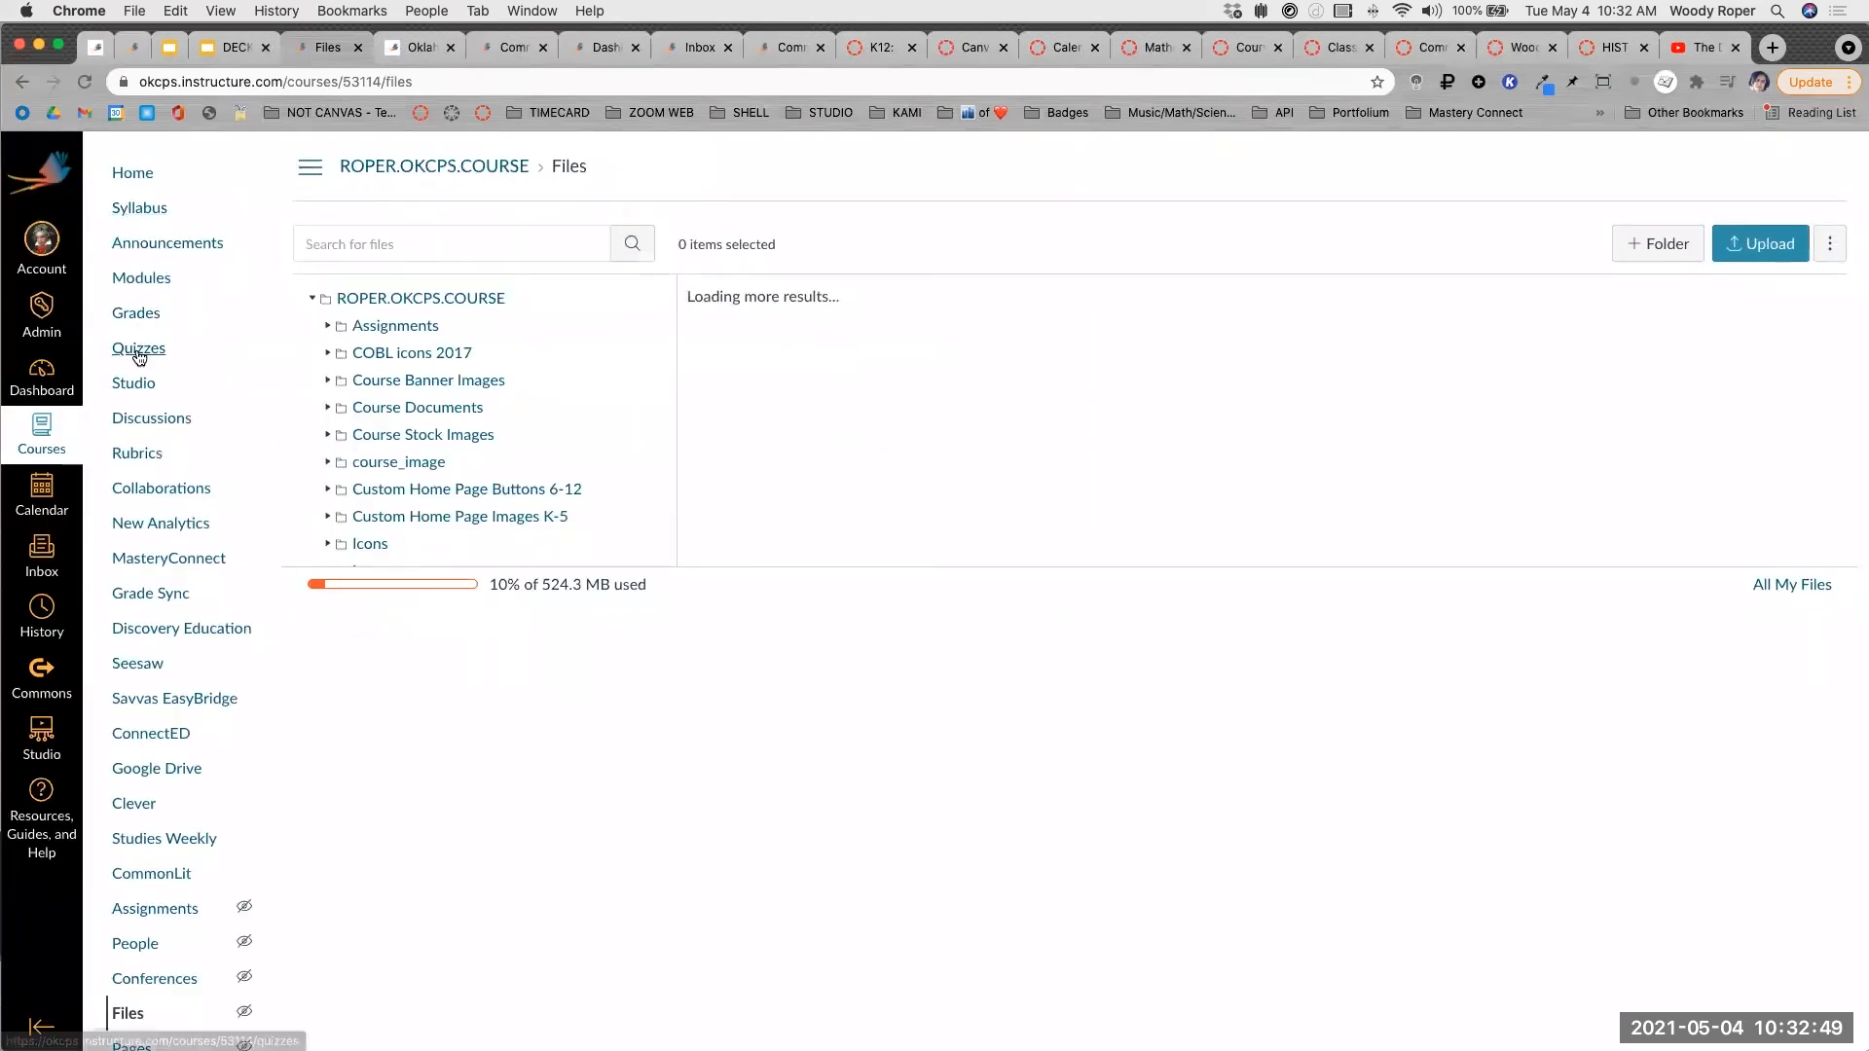
Open the 1.0 RCE Practice Copy page from the full list of course pages.
scroll(159, 843, down, 2)
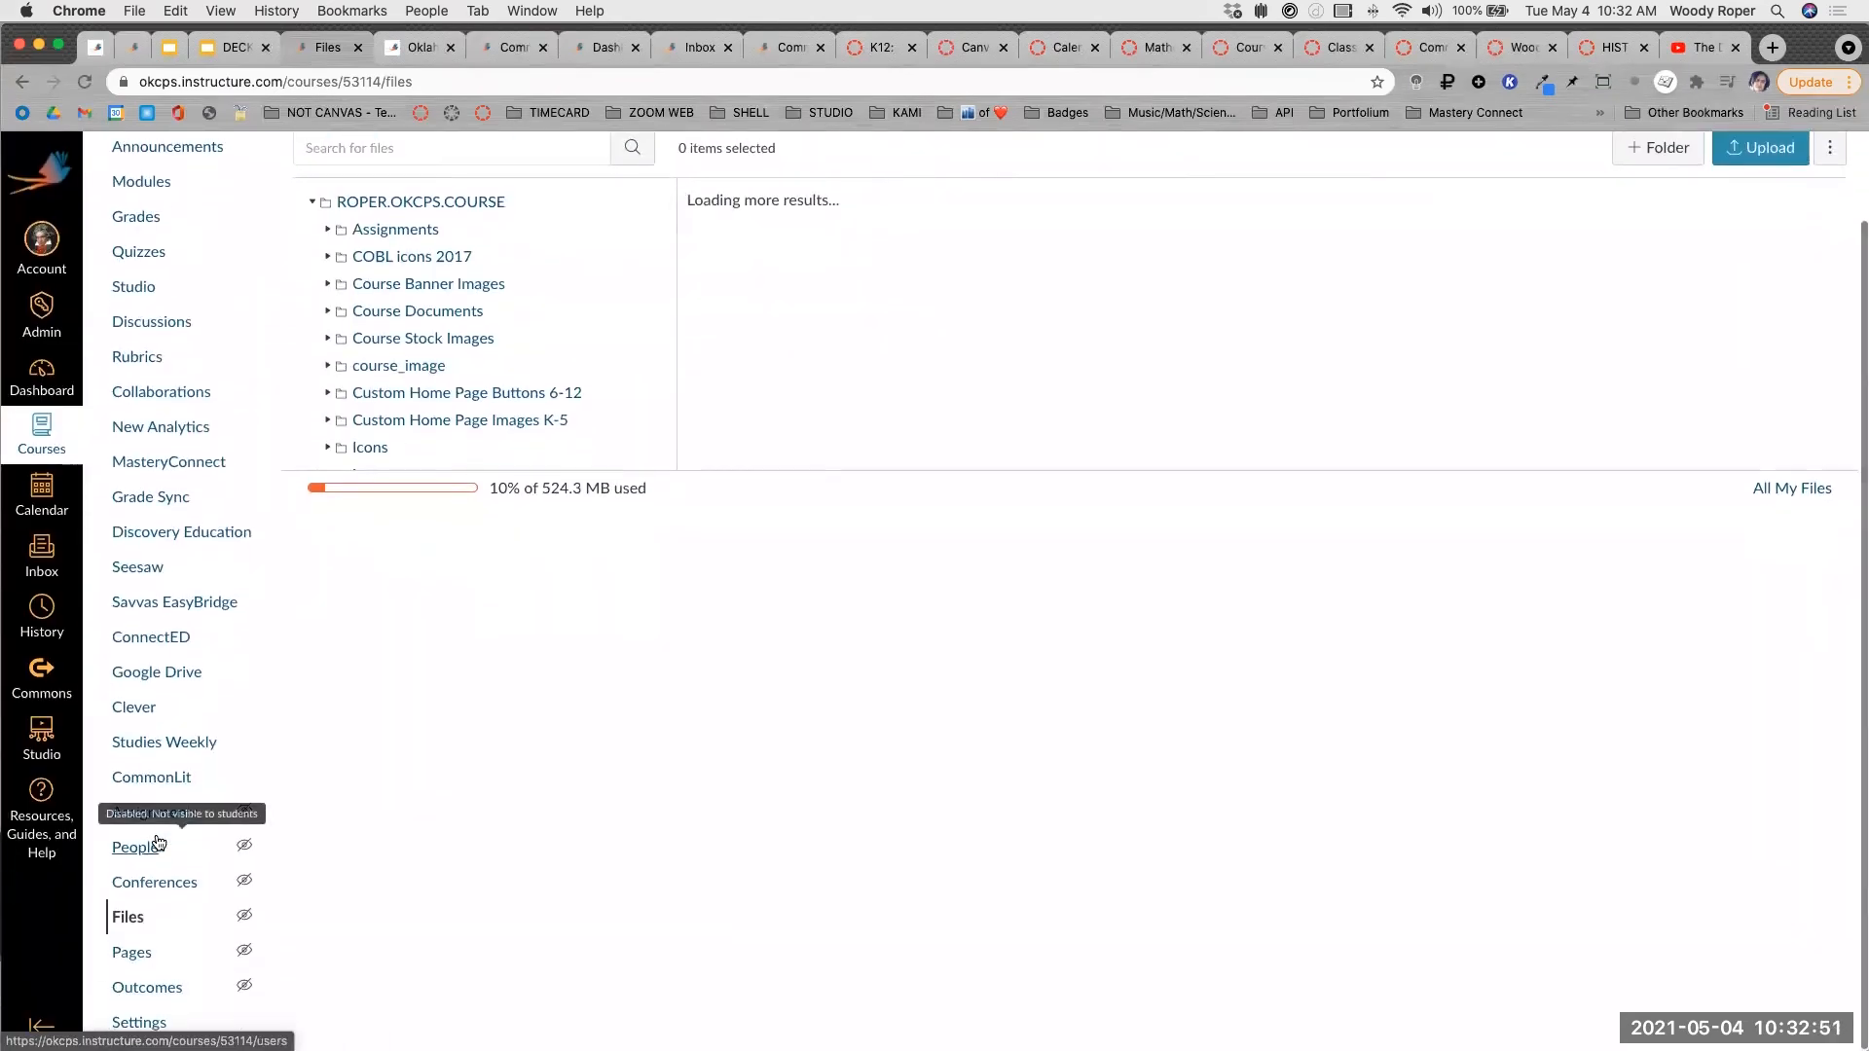
click(135, 951)
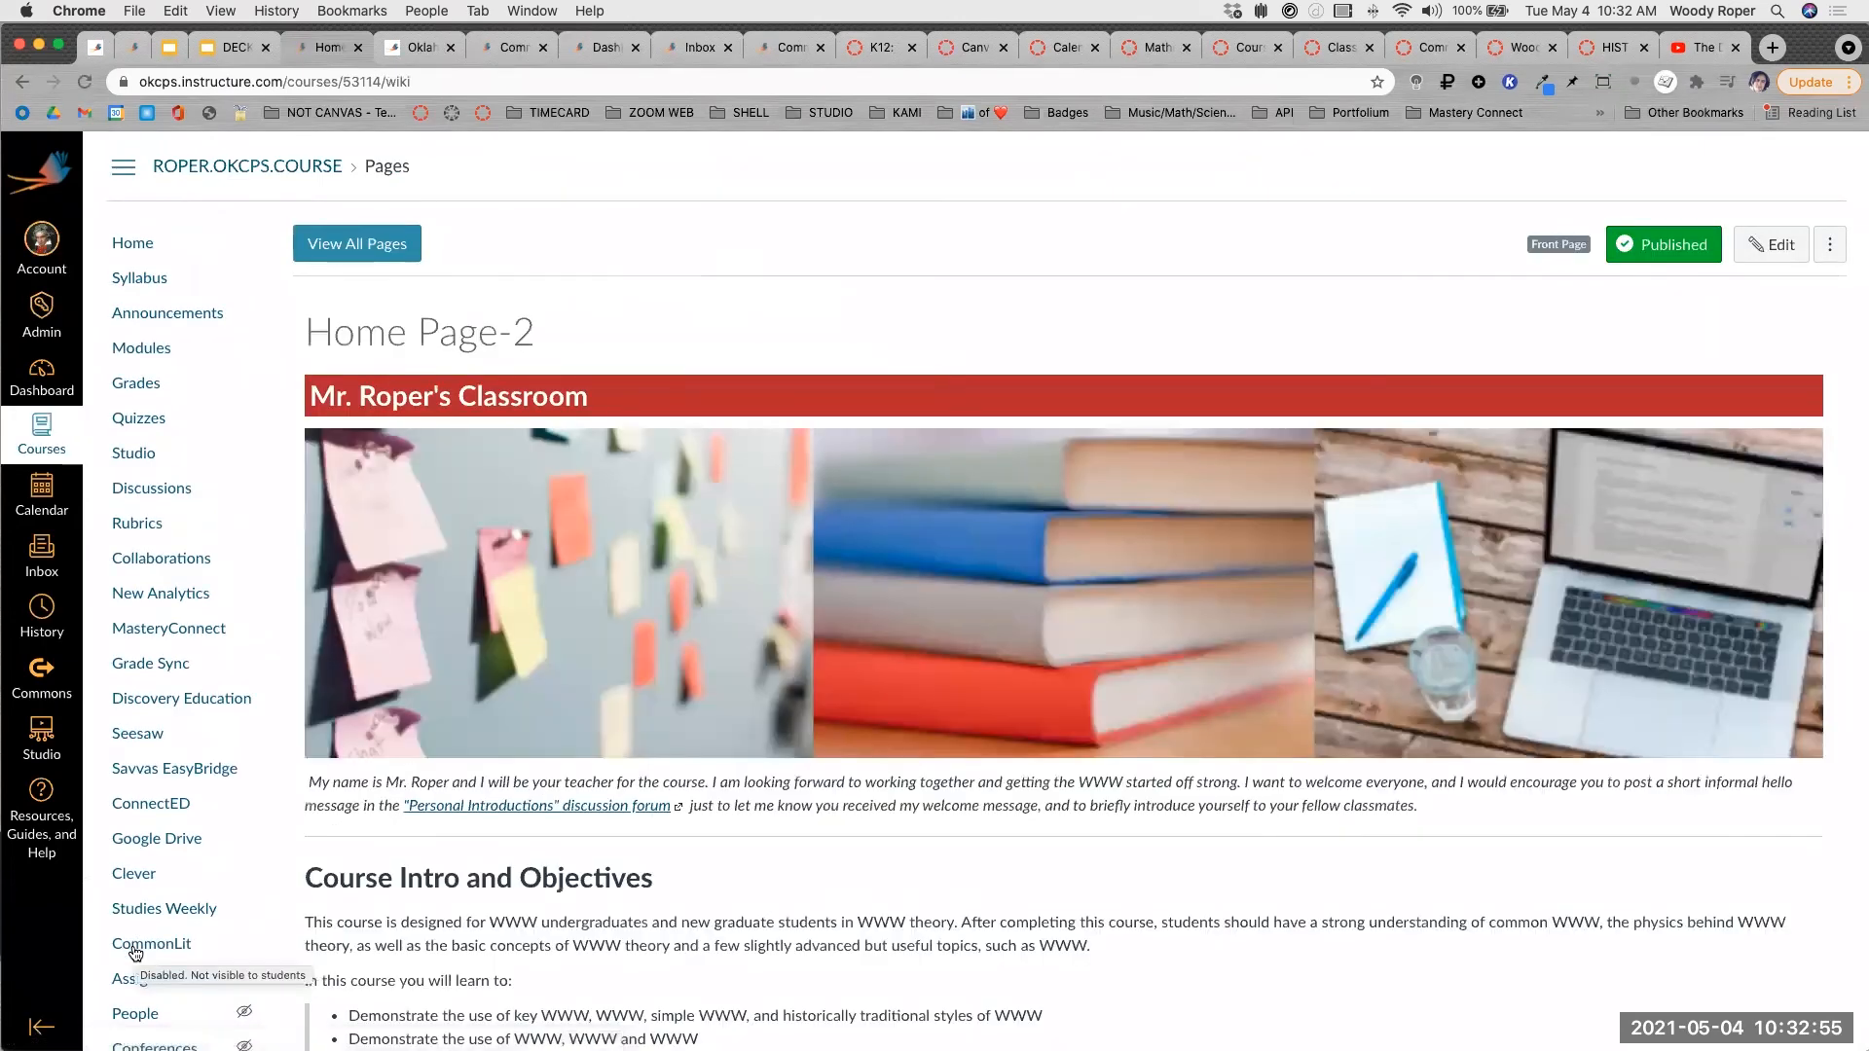
click(371, 248)
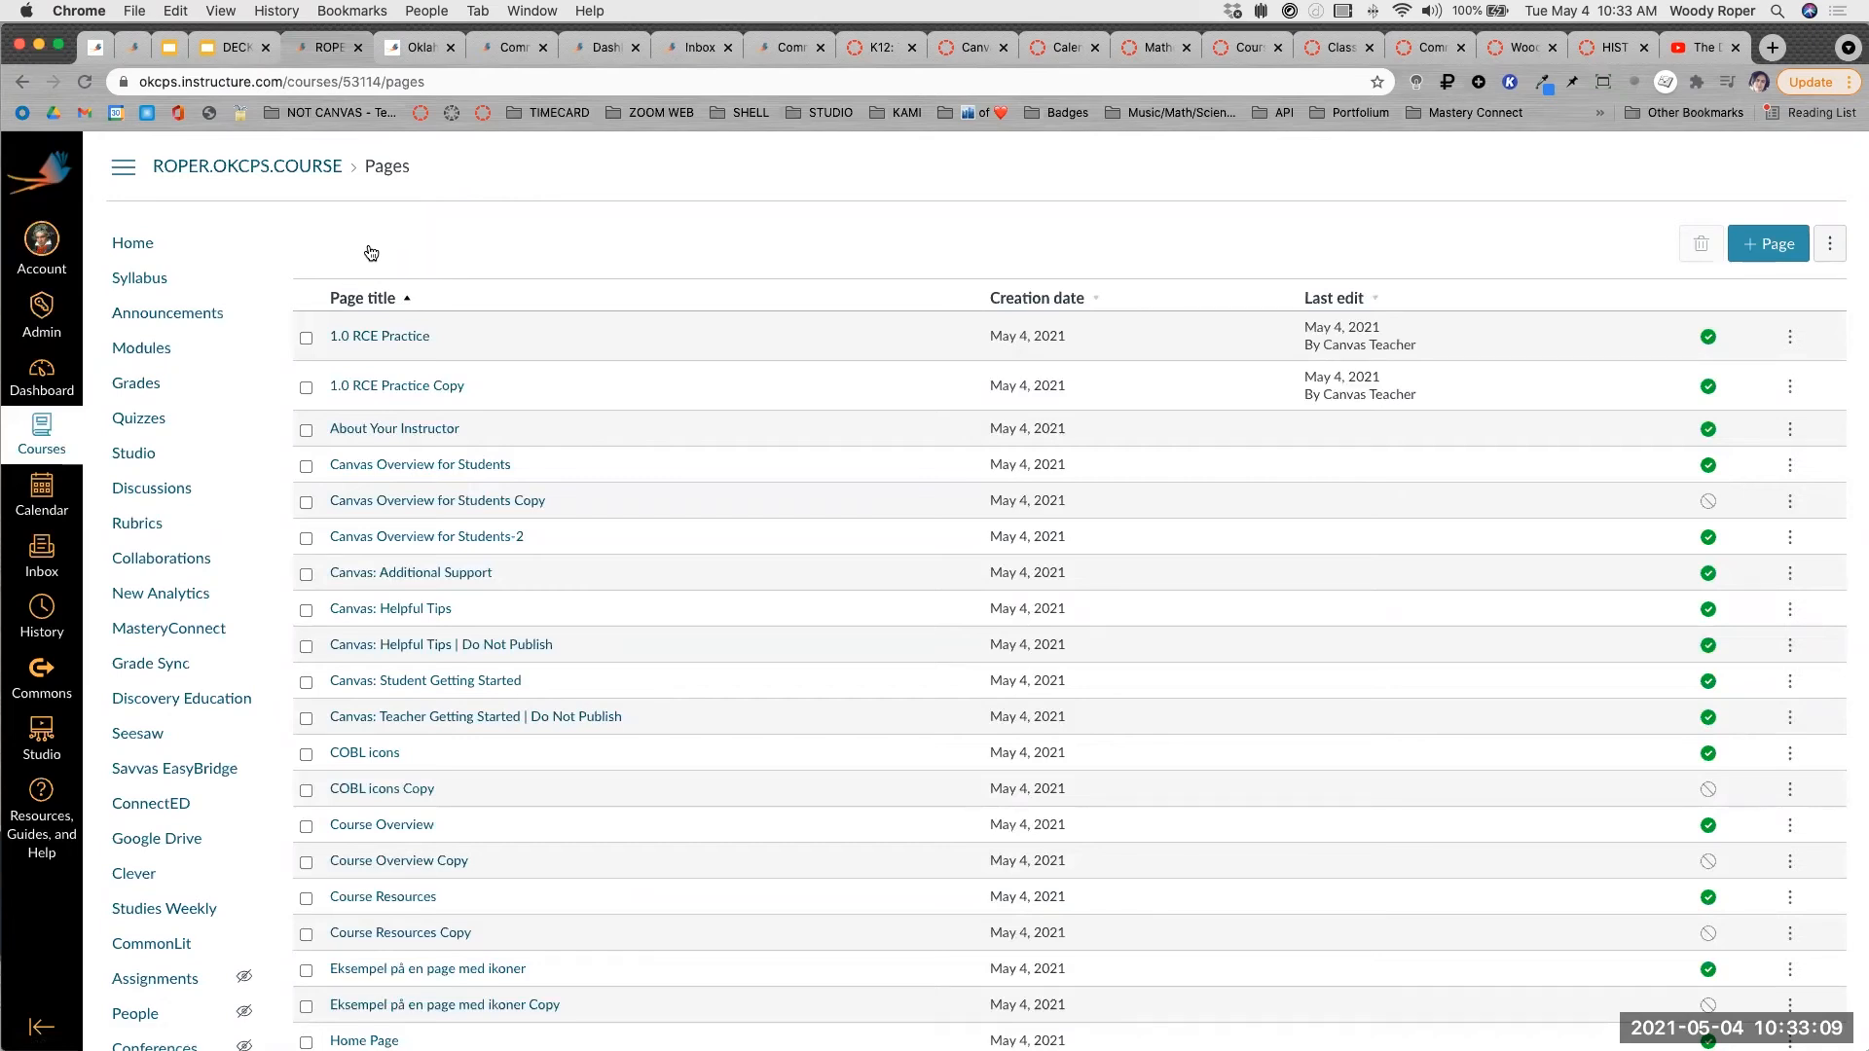
click(411, 387)
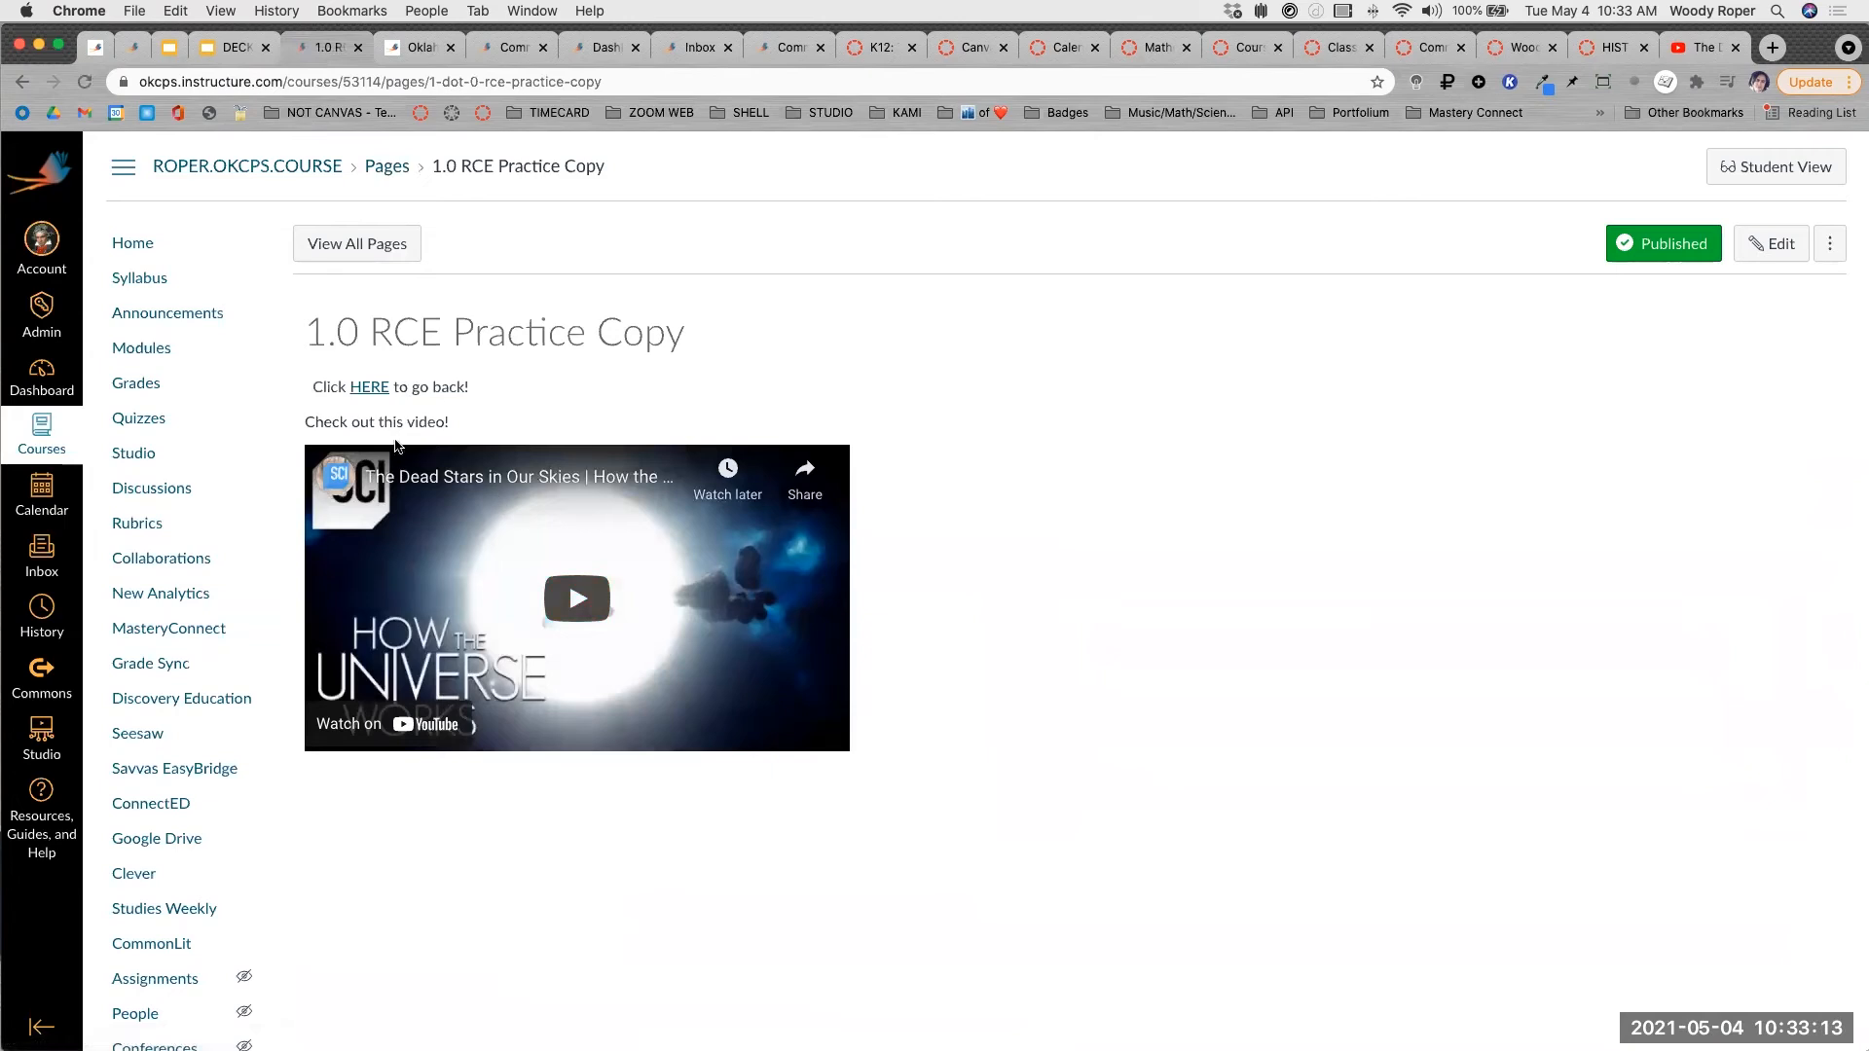
Follow the HERE link back to the 1.0 RCE Practice page and review its content and welcome video.
click(372, 387)
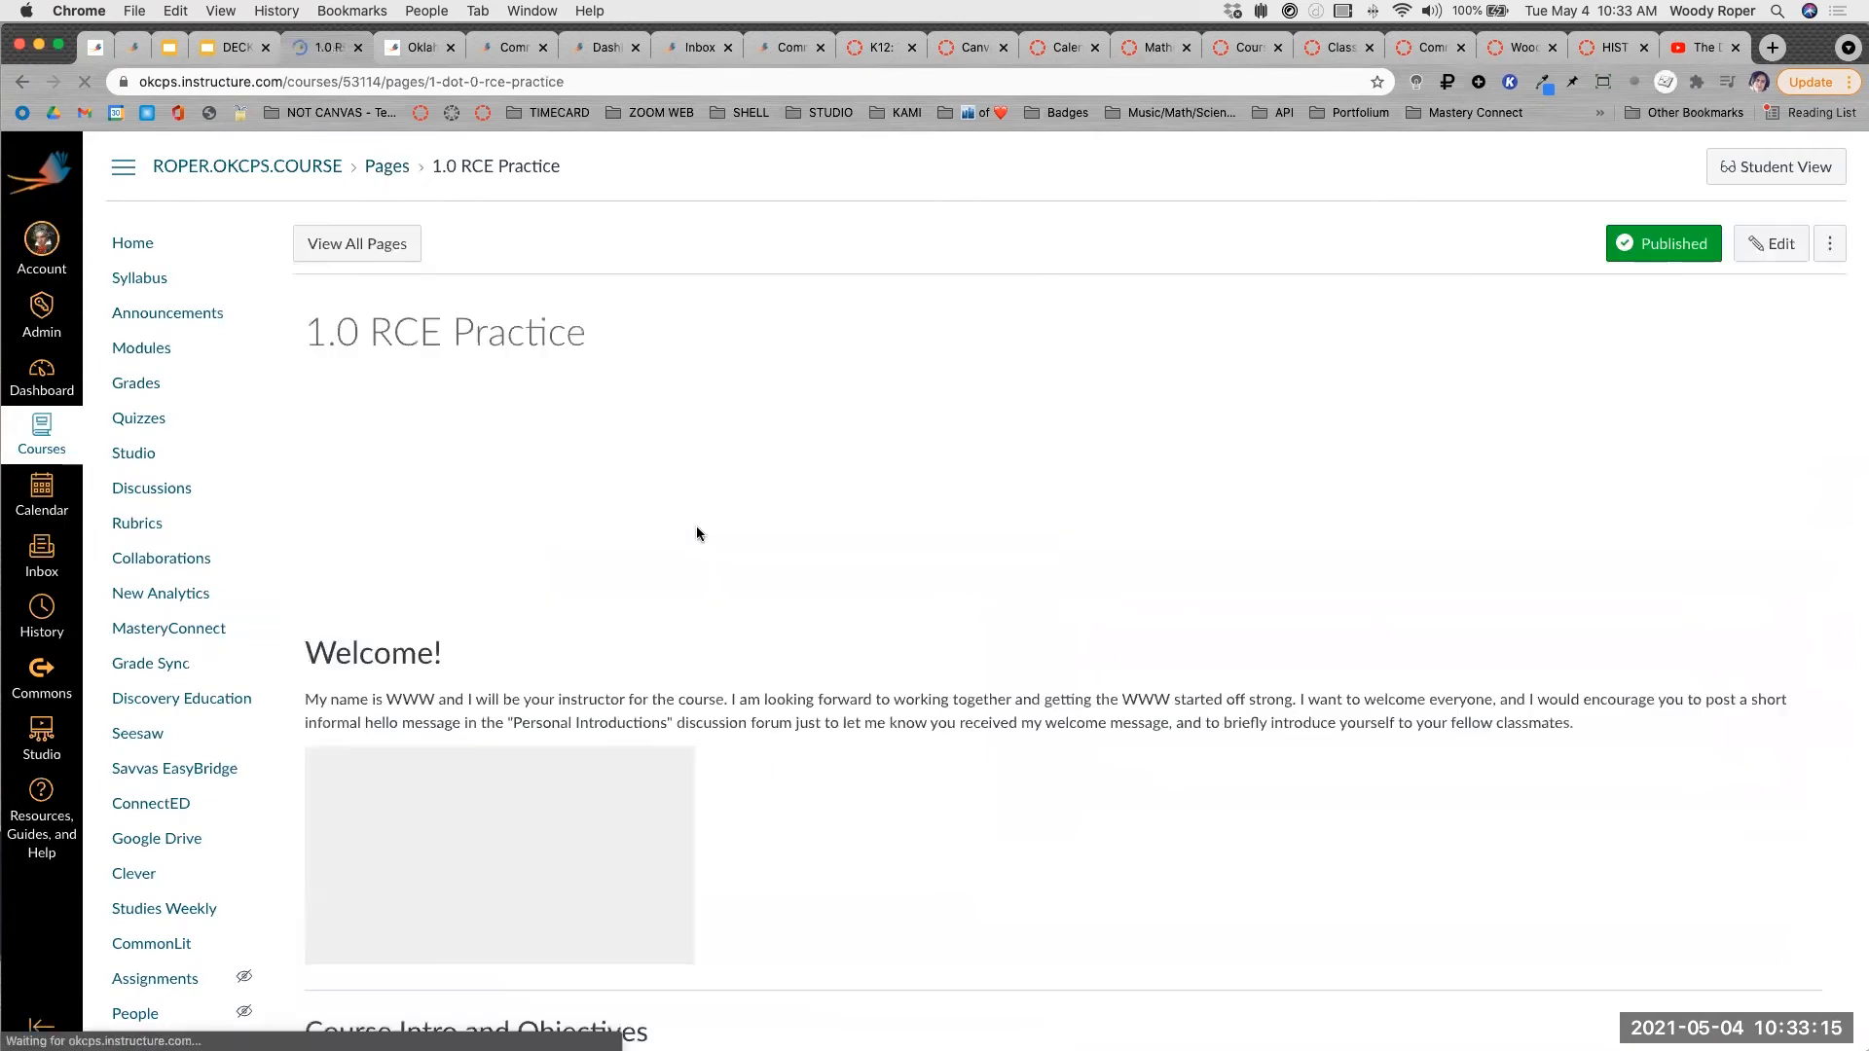
scroll(465, 617, down, 5)
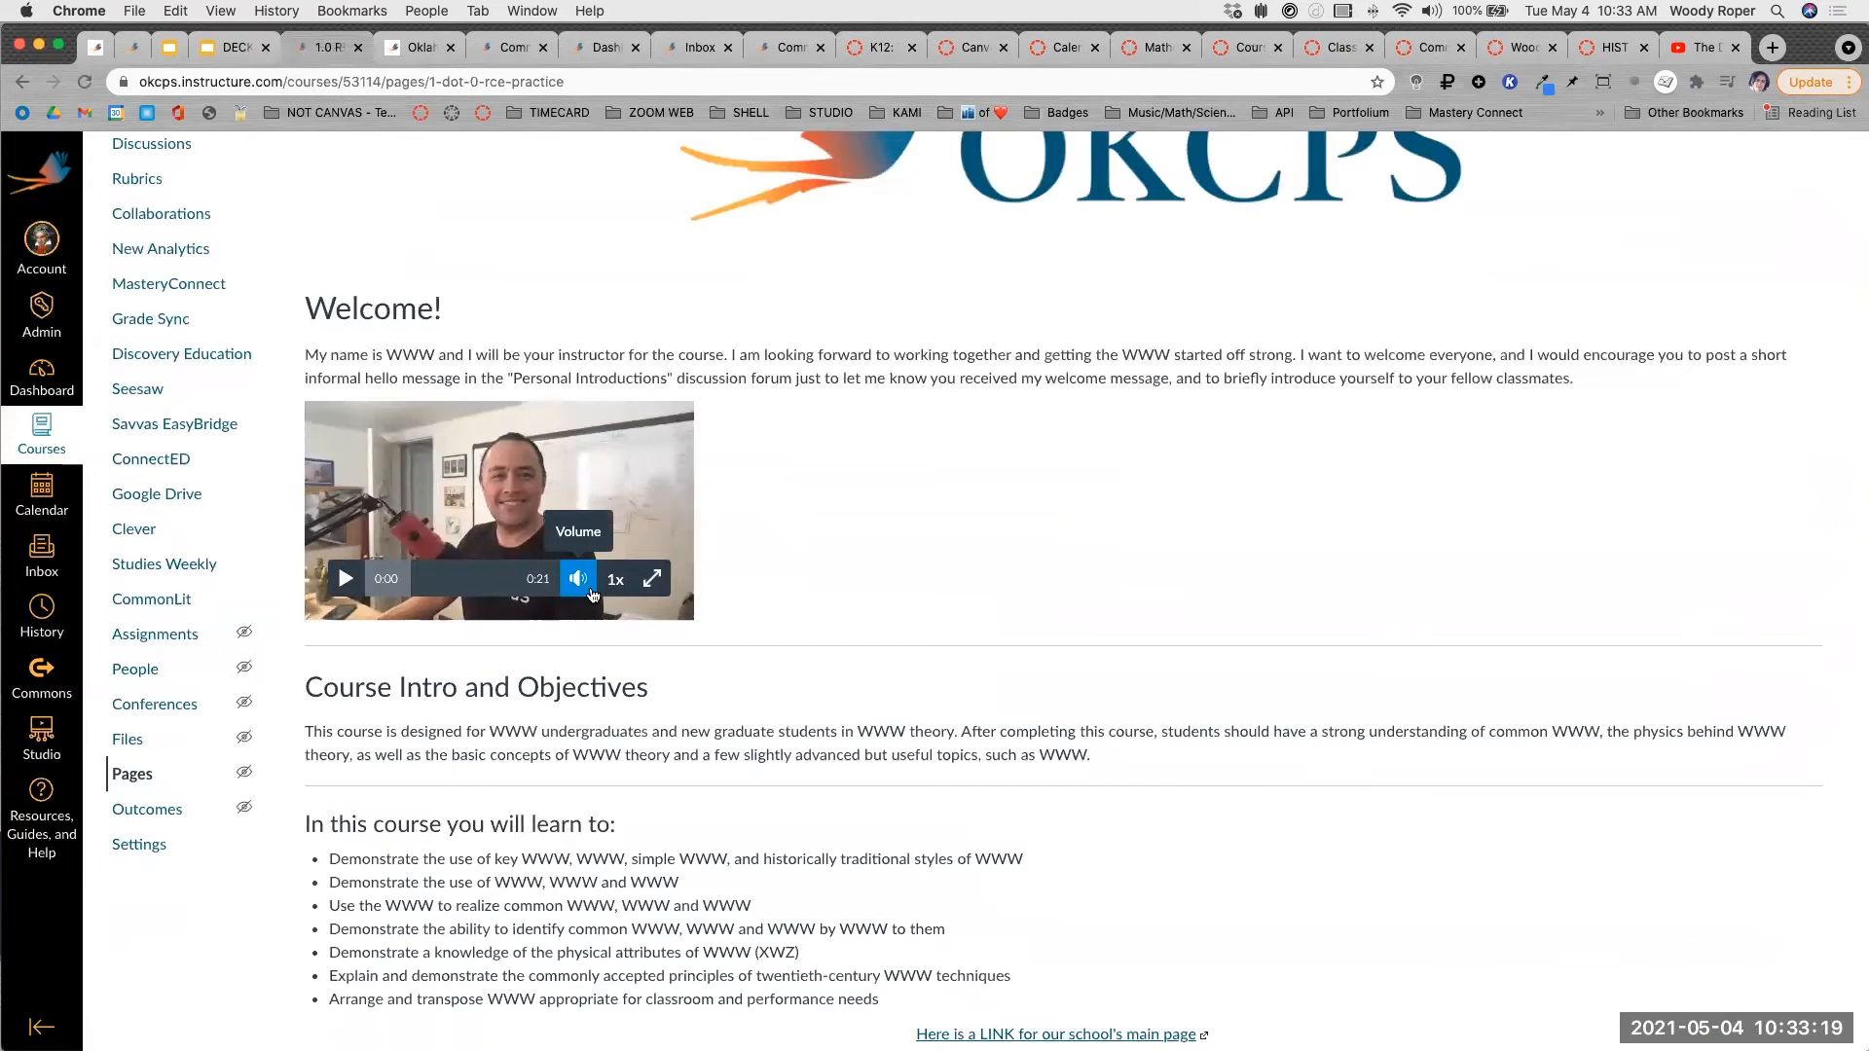
scroll(591, 596, up, 3)
scroll(1000, 617, up, 4)
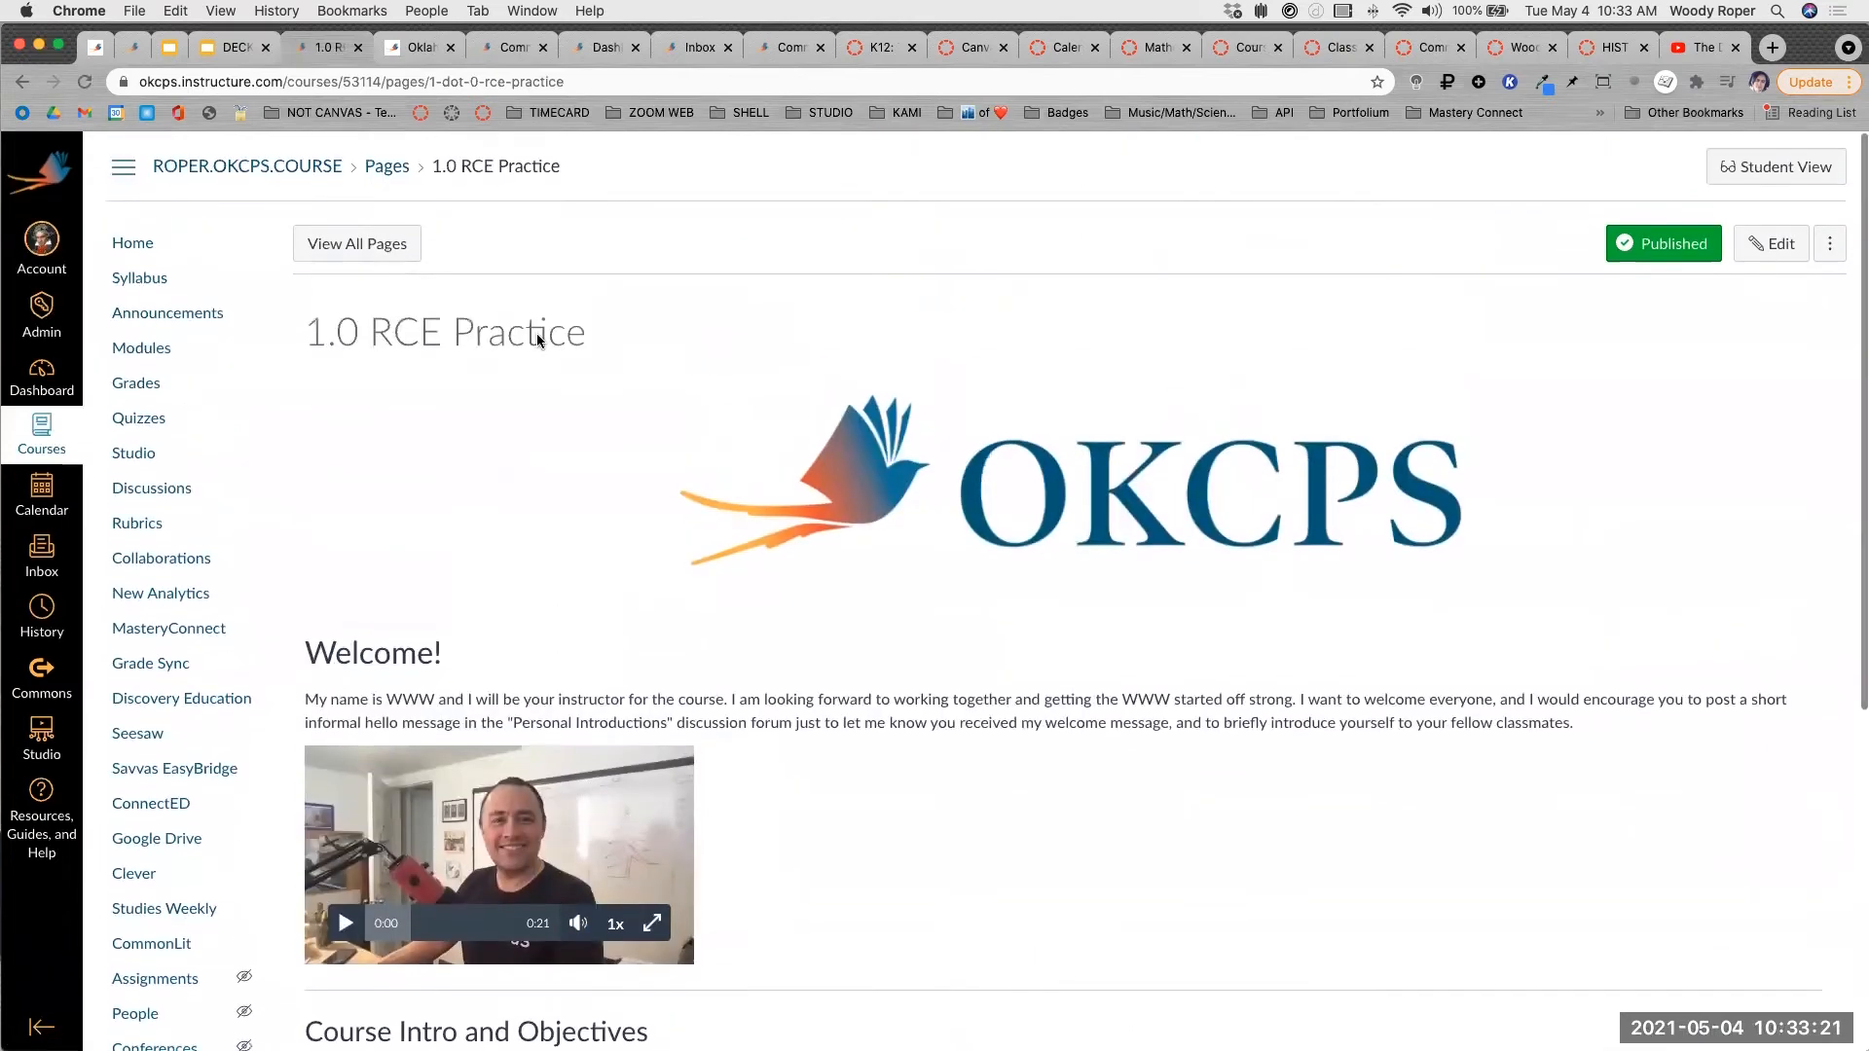
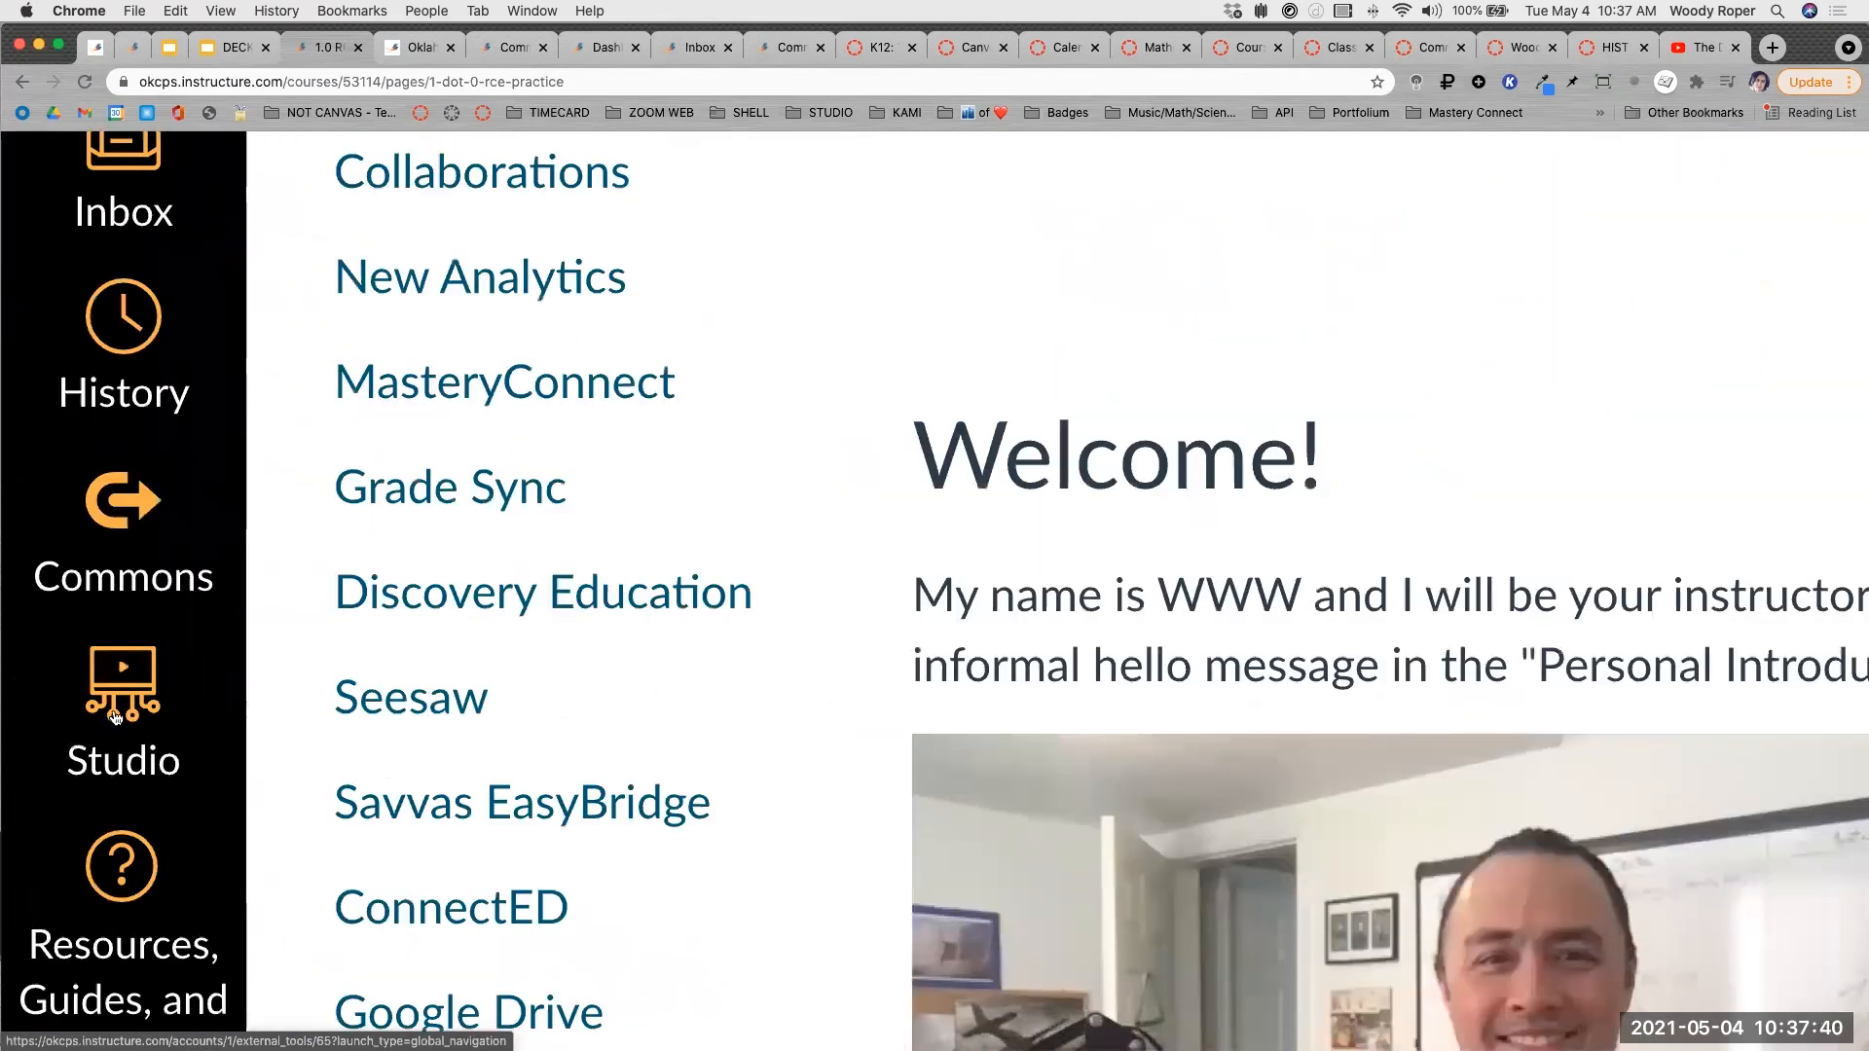
scroll(114, 717, down, 5)
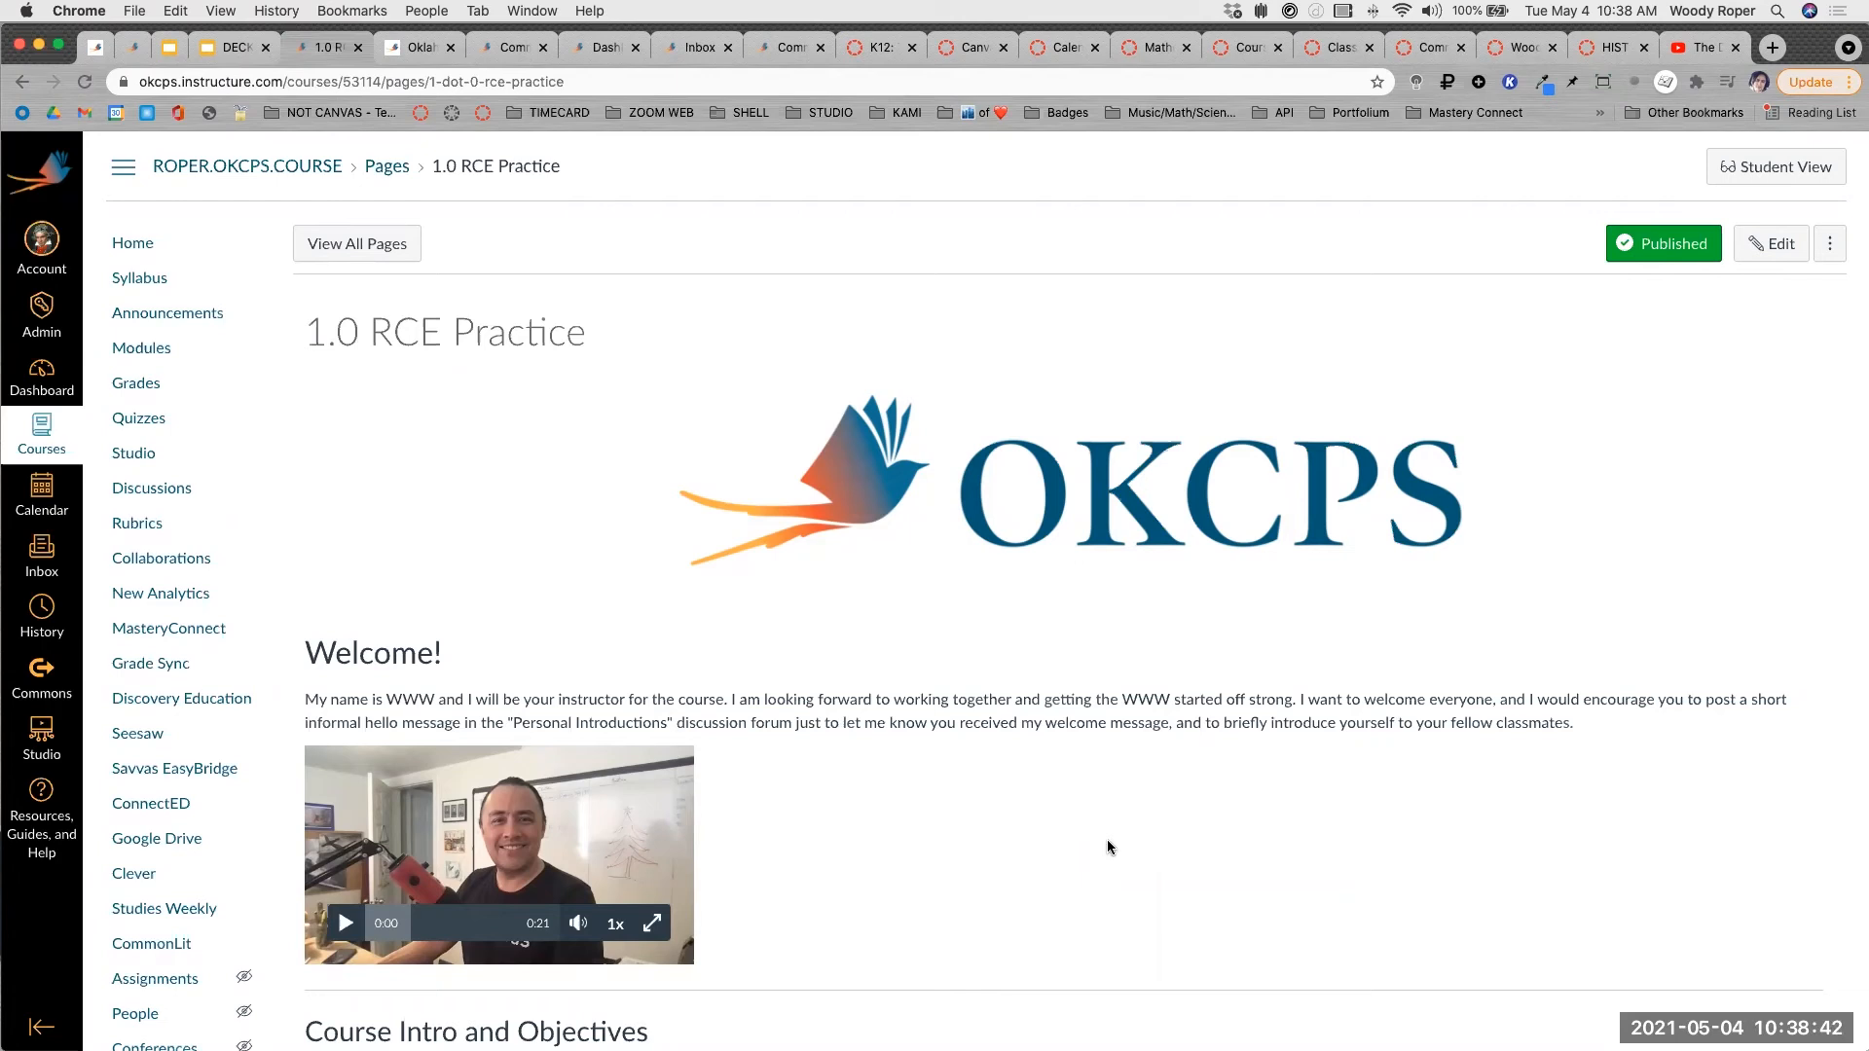
click(1781, 255)
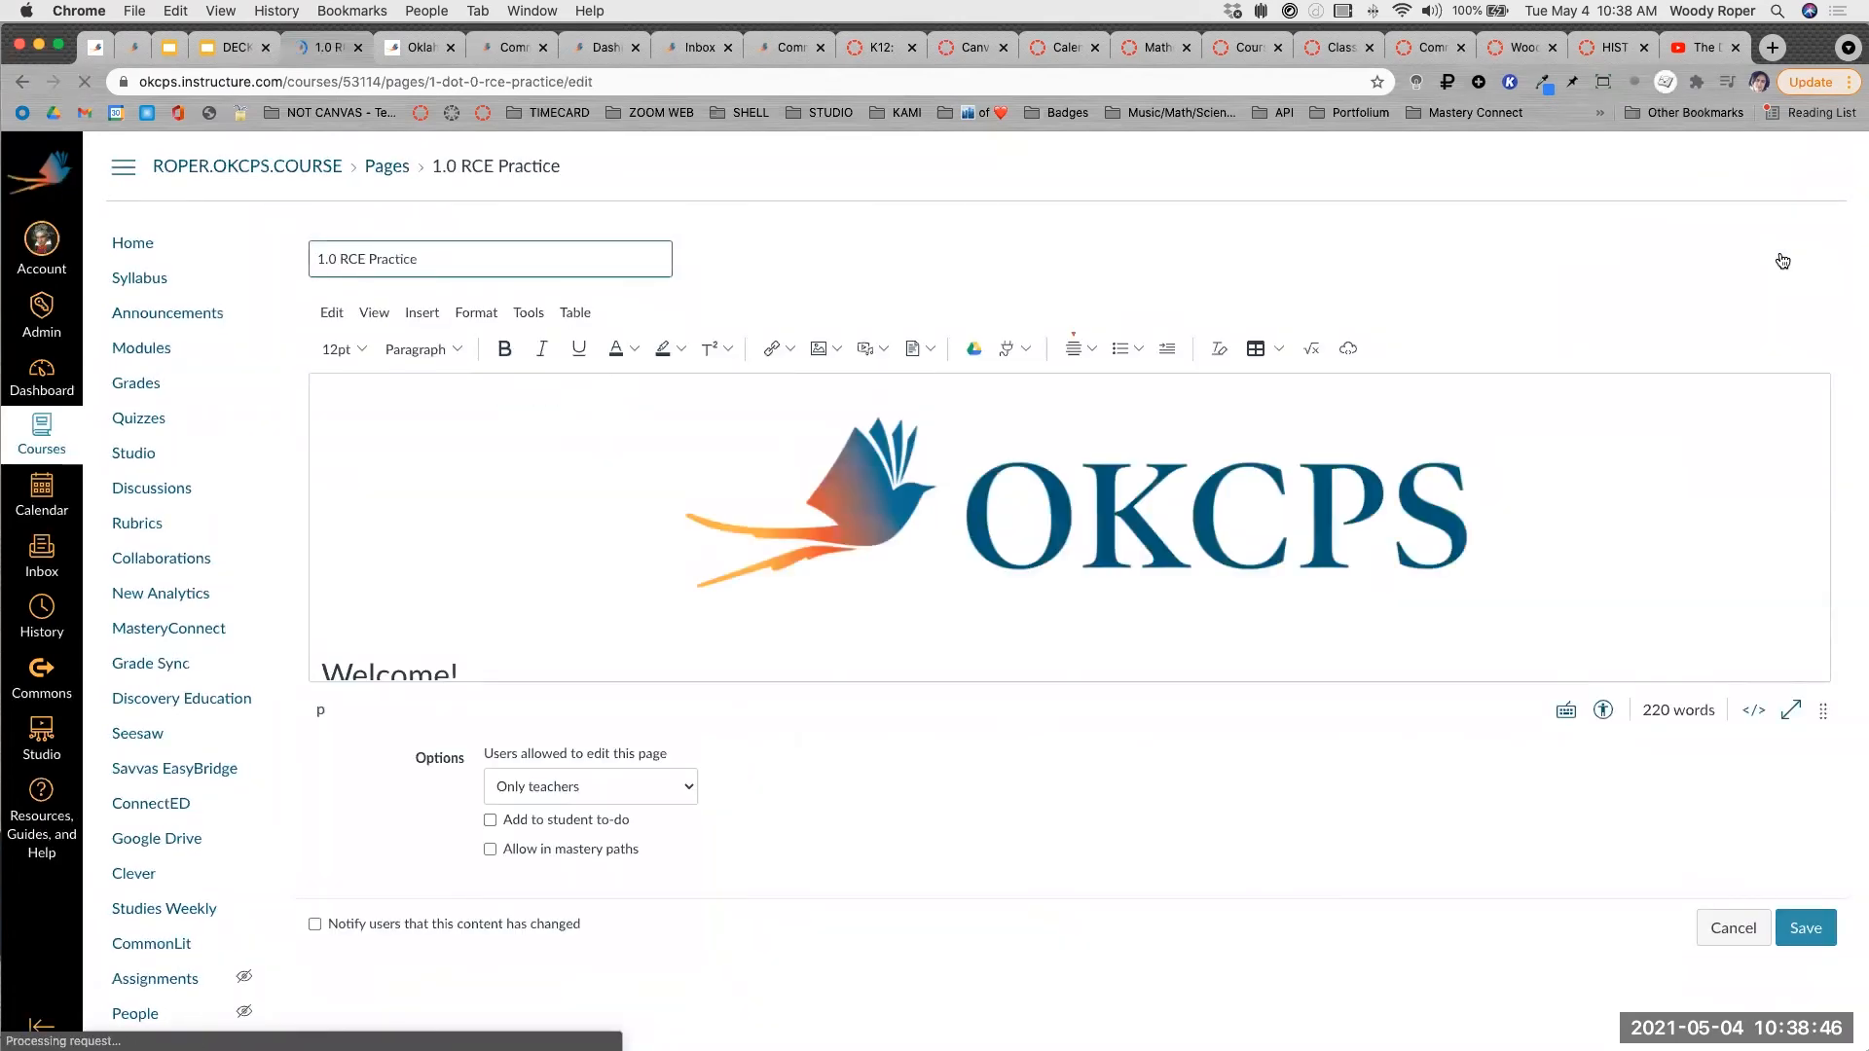
scroll(829, 626, down, 3)
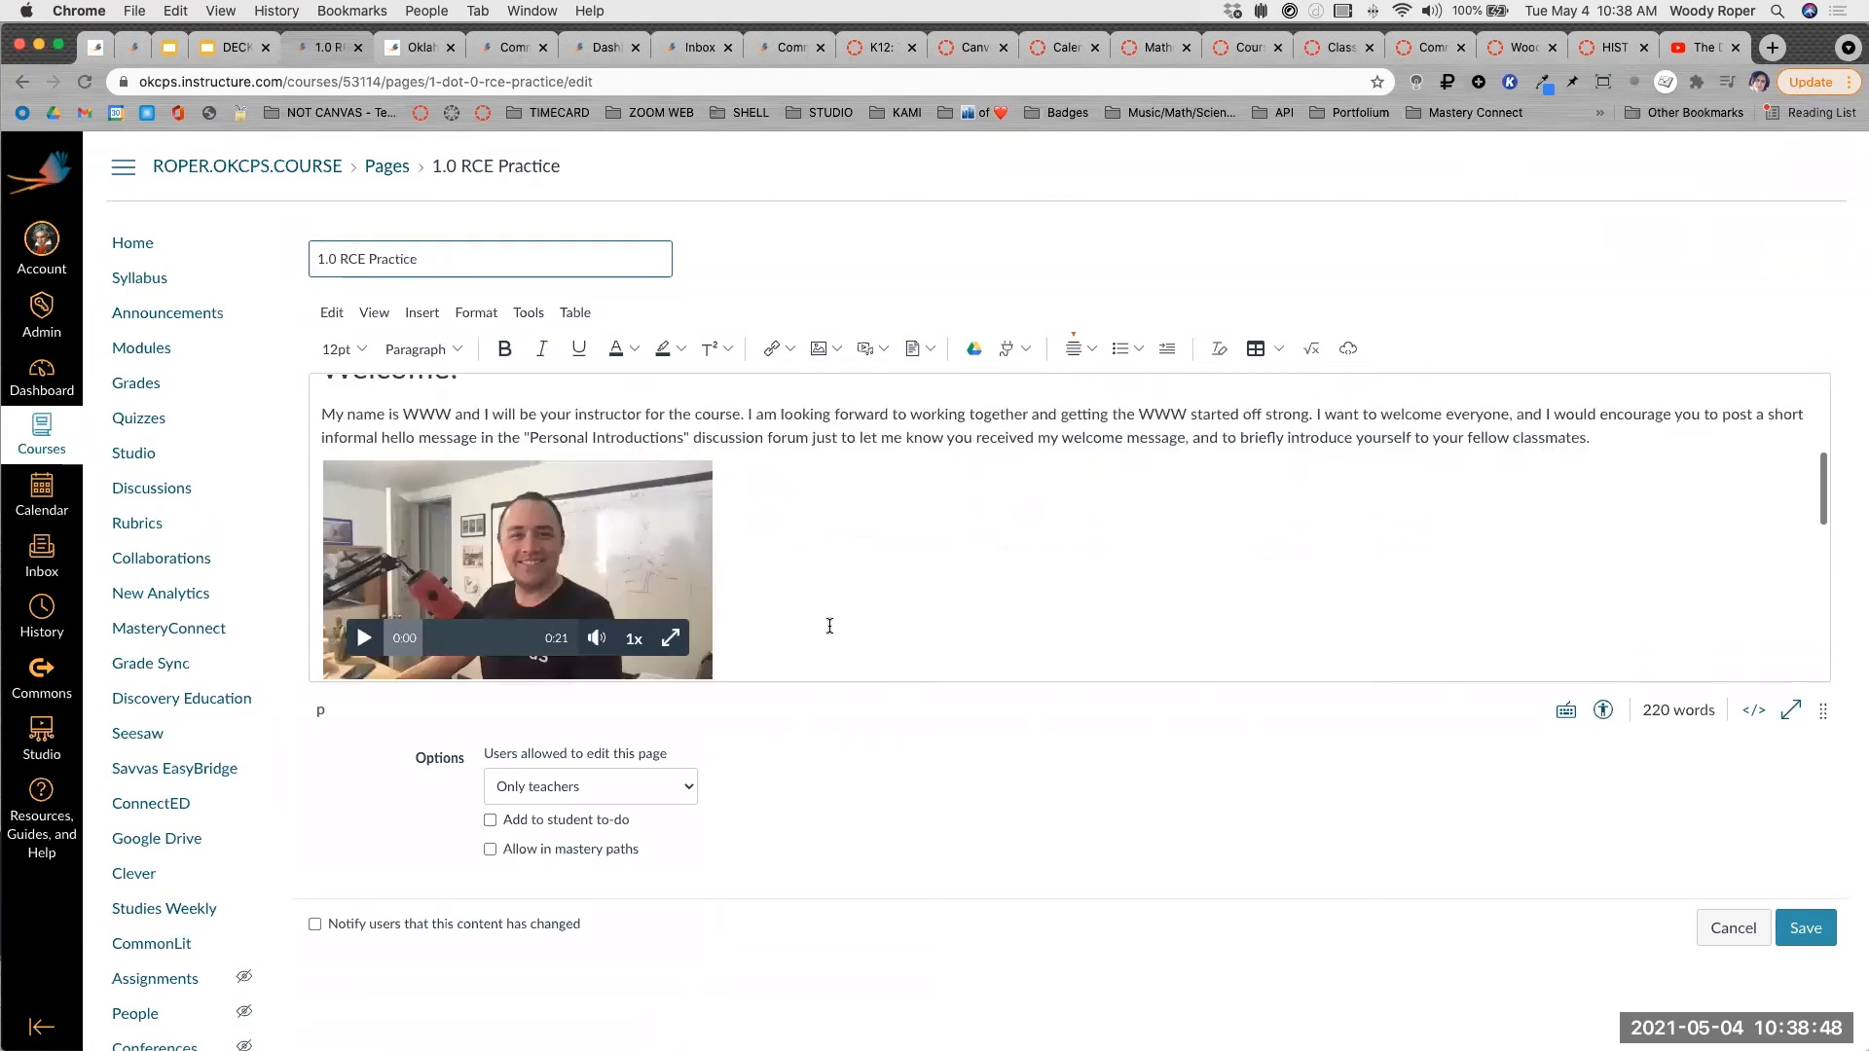
scroll(825, 626, up, 5)
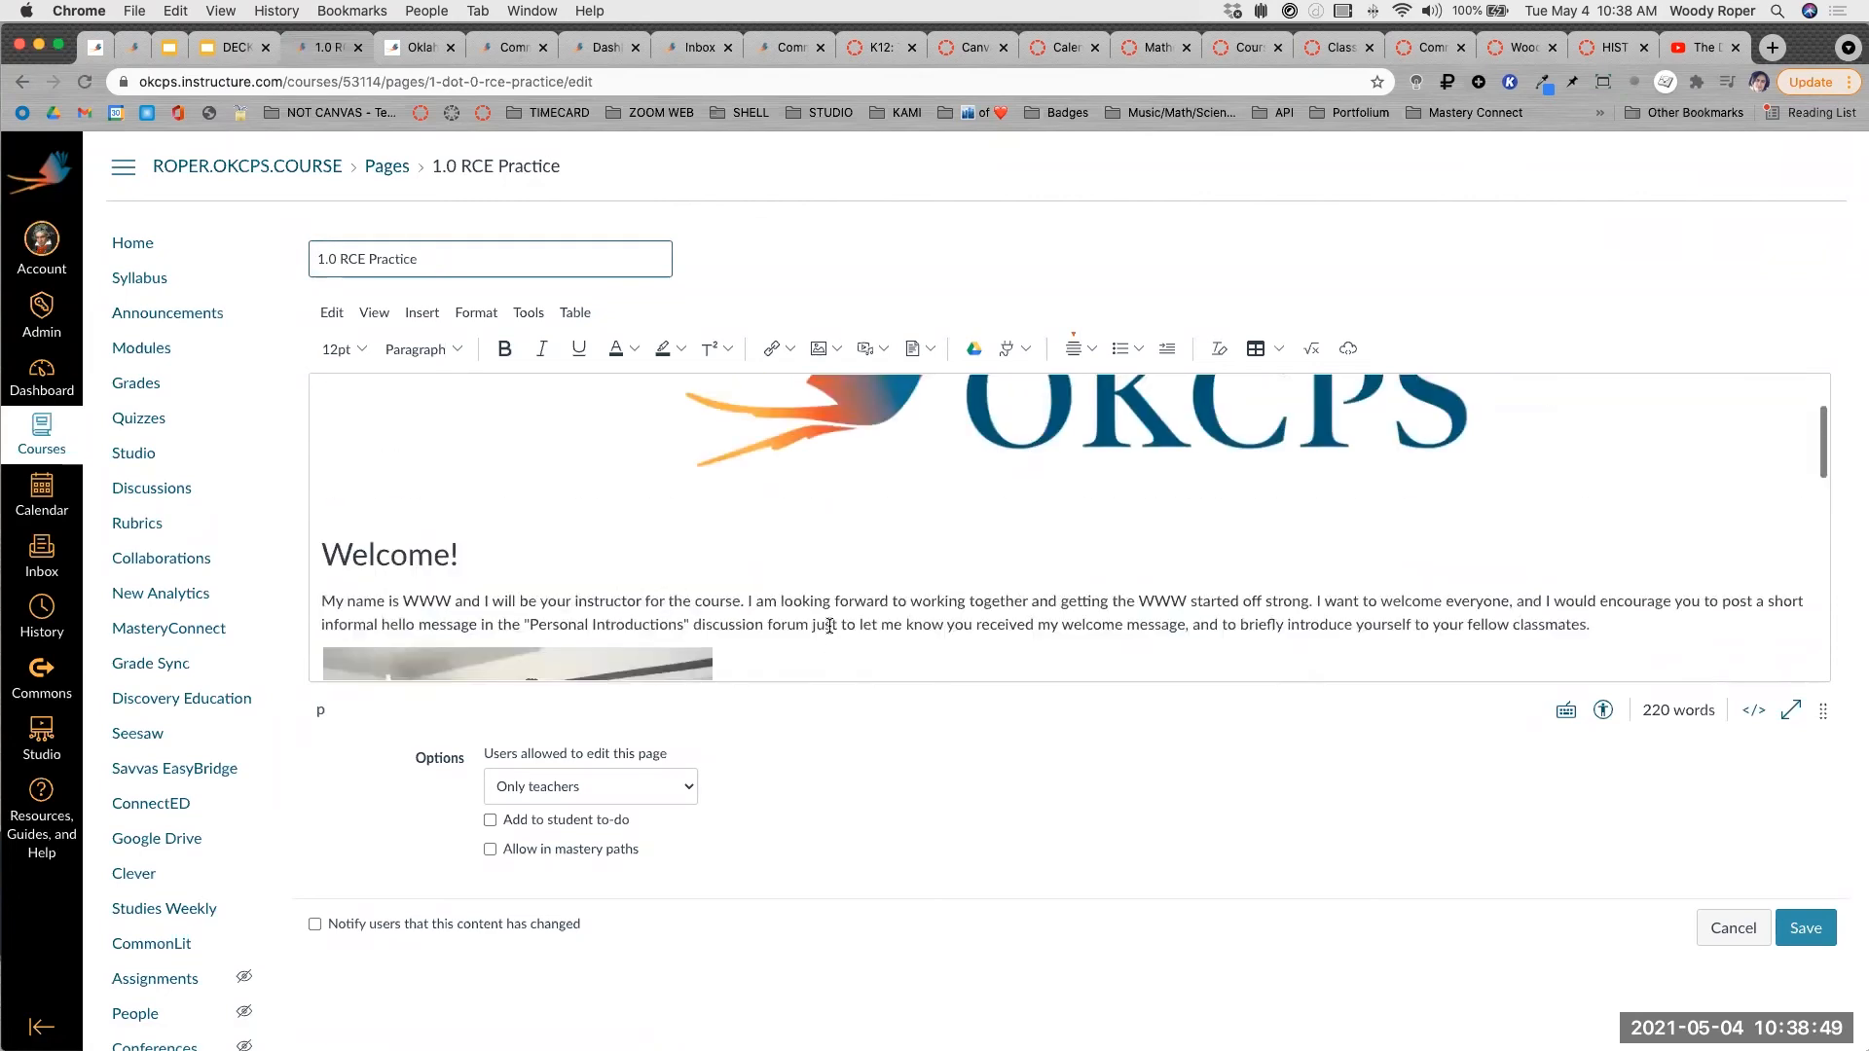
click(1732, 930)
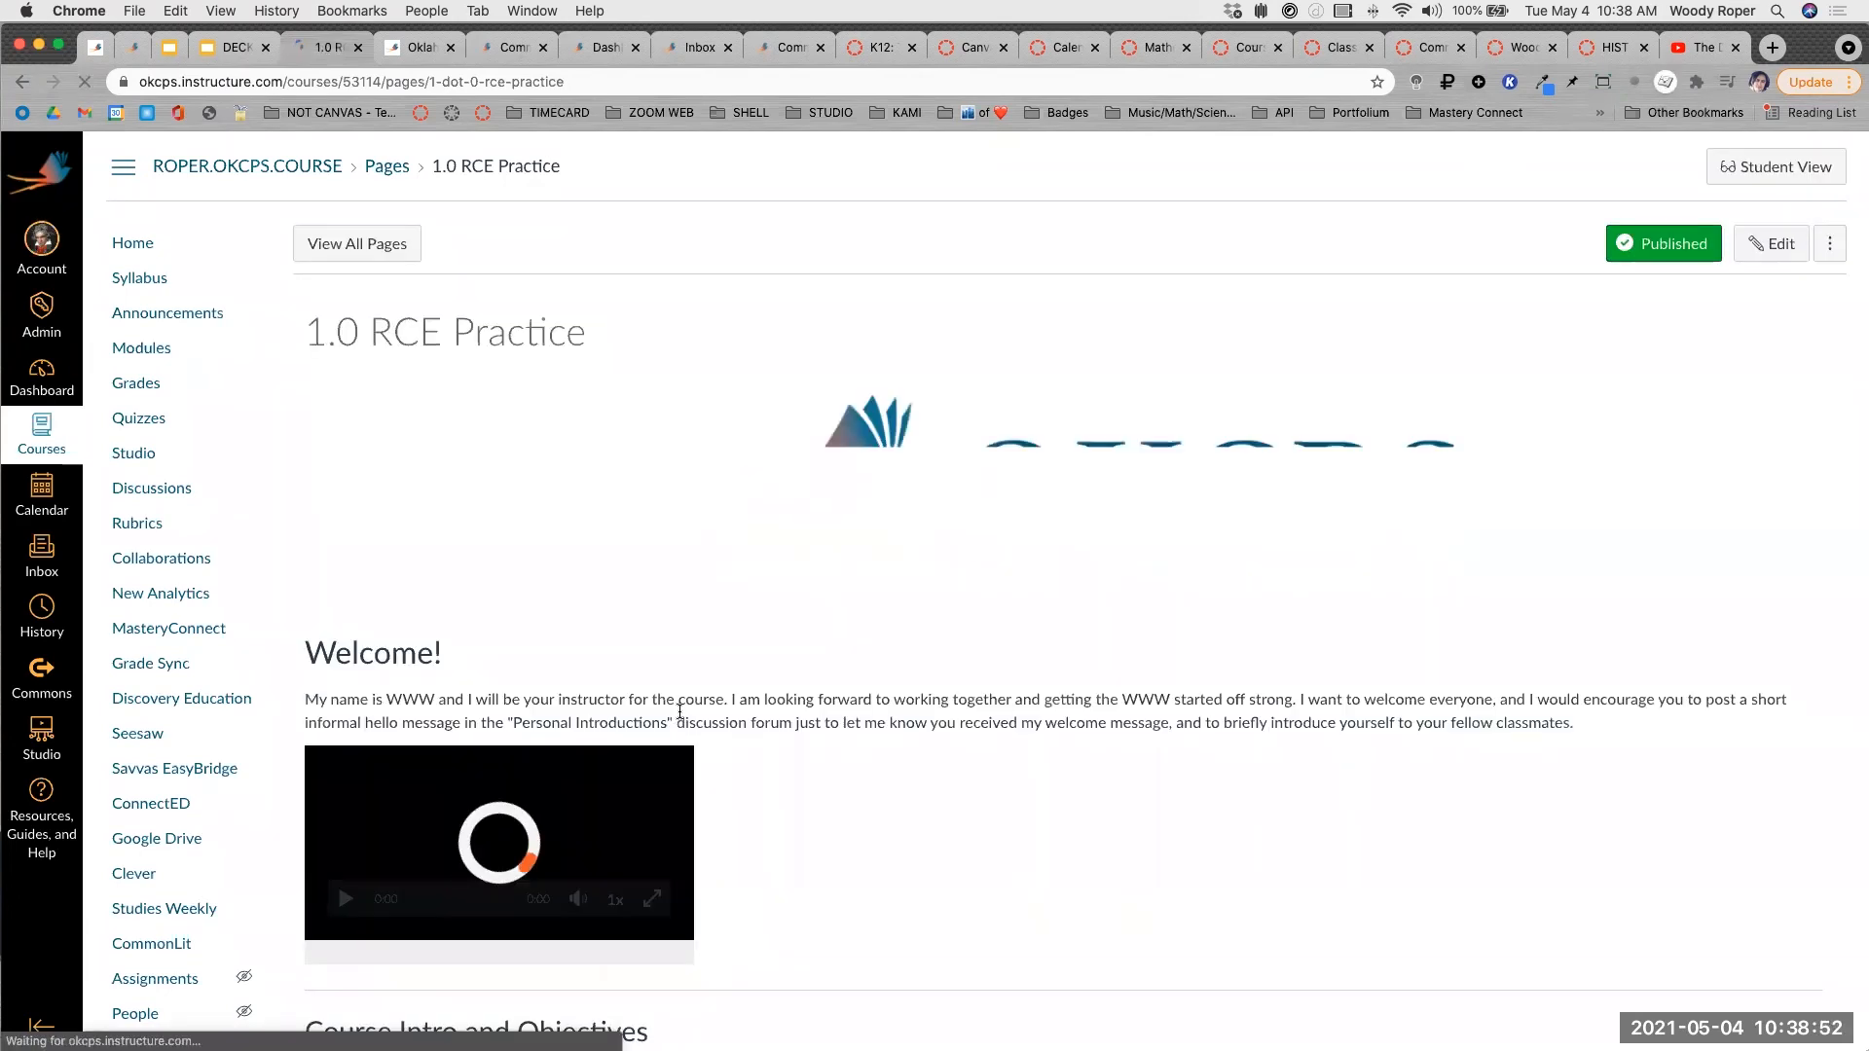
Follow the Oklahoma City Public Schools logo link at the end of the page to the 1.0 RCE Practice Copy page.
scroll(679, 710, down, 7)
scroll(462, 663, up, 4)
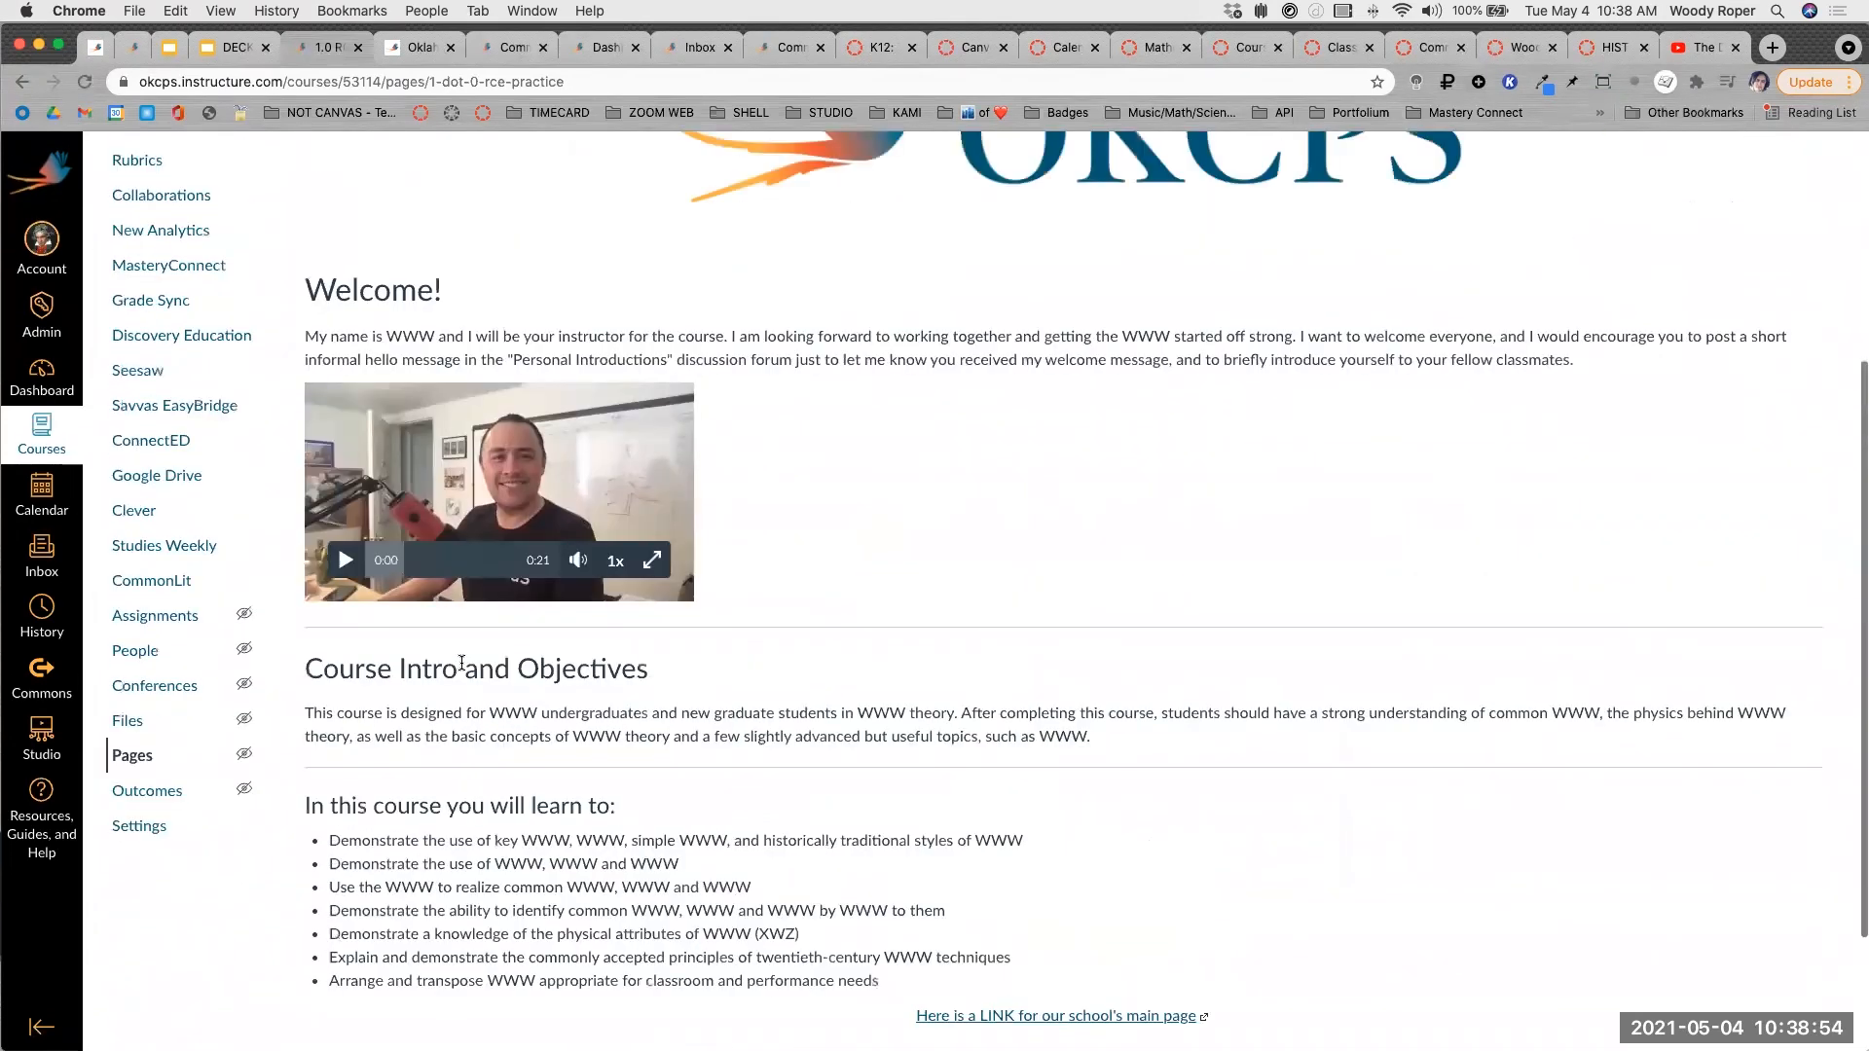
scroll(1106, 509, up, 4)
scroll(1074, 924, down, 6)
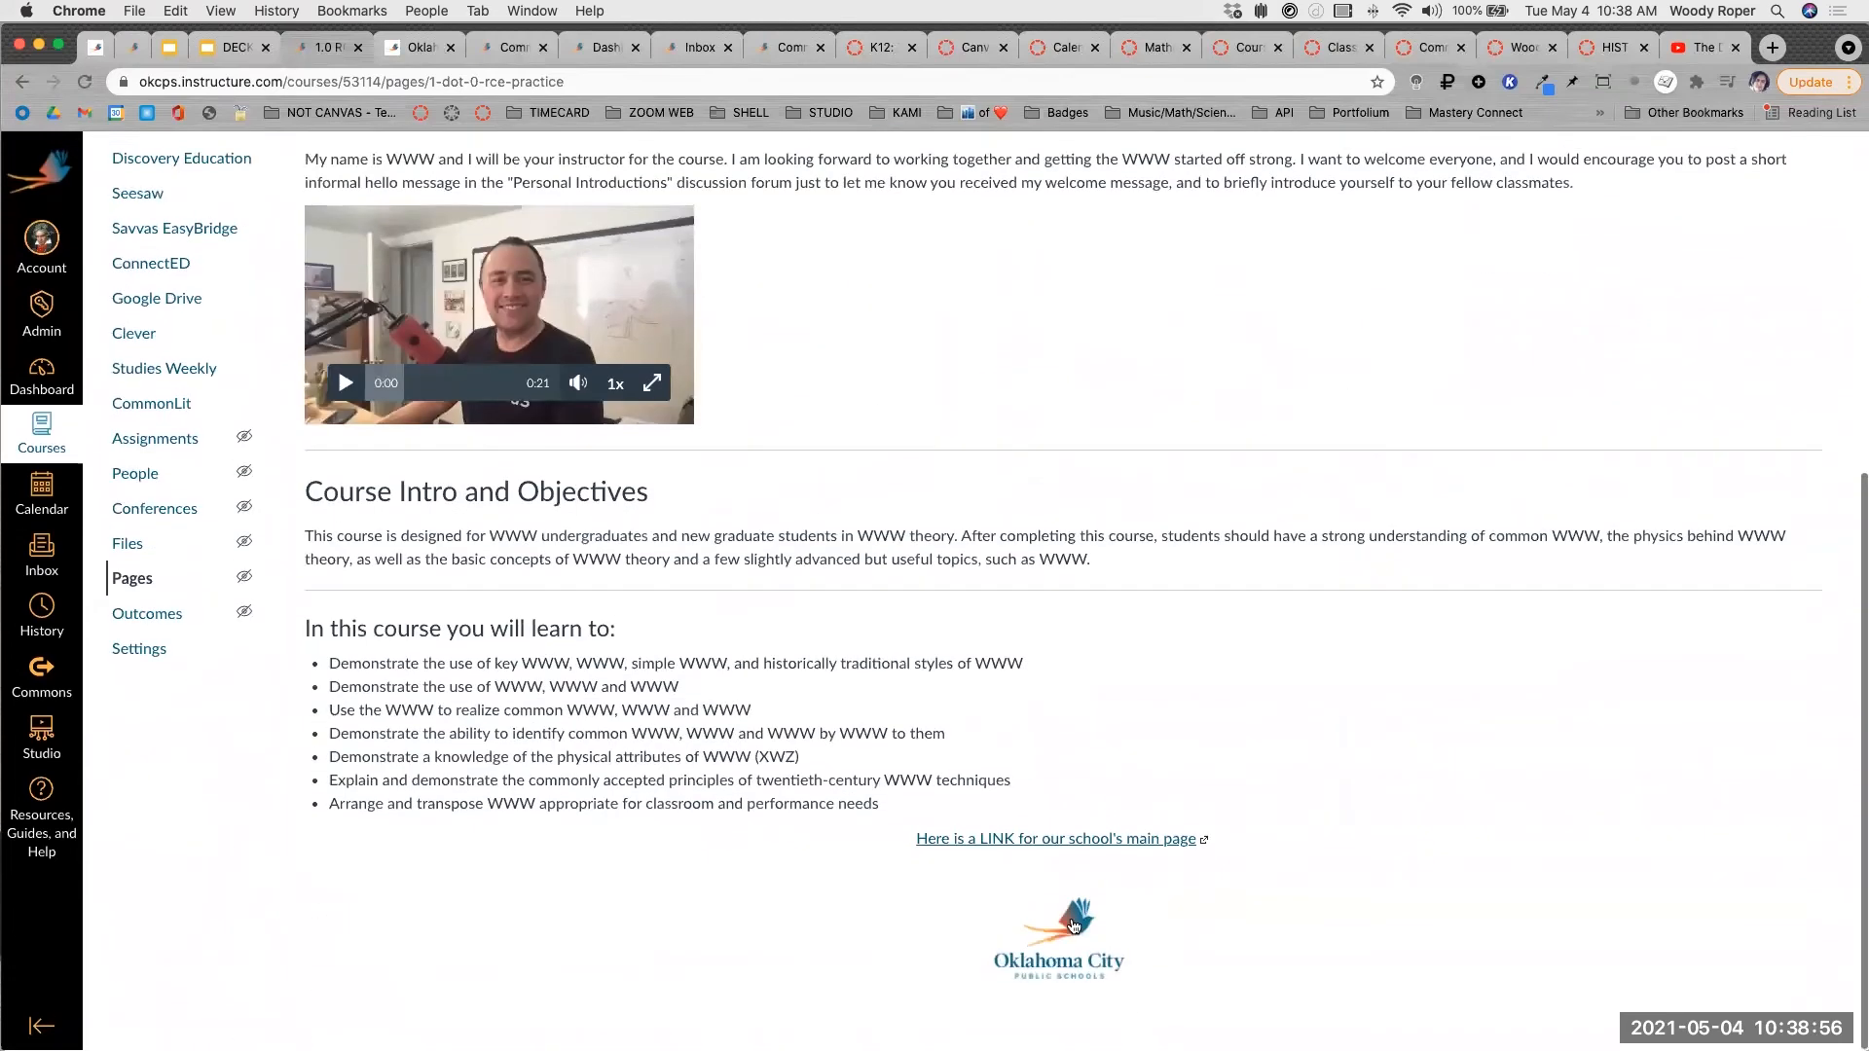
click(1075, 924)
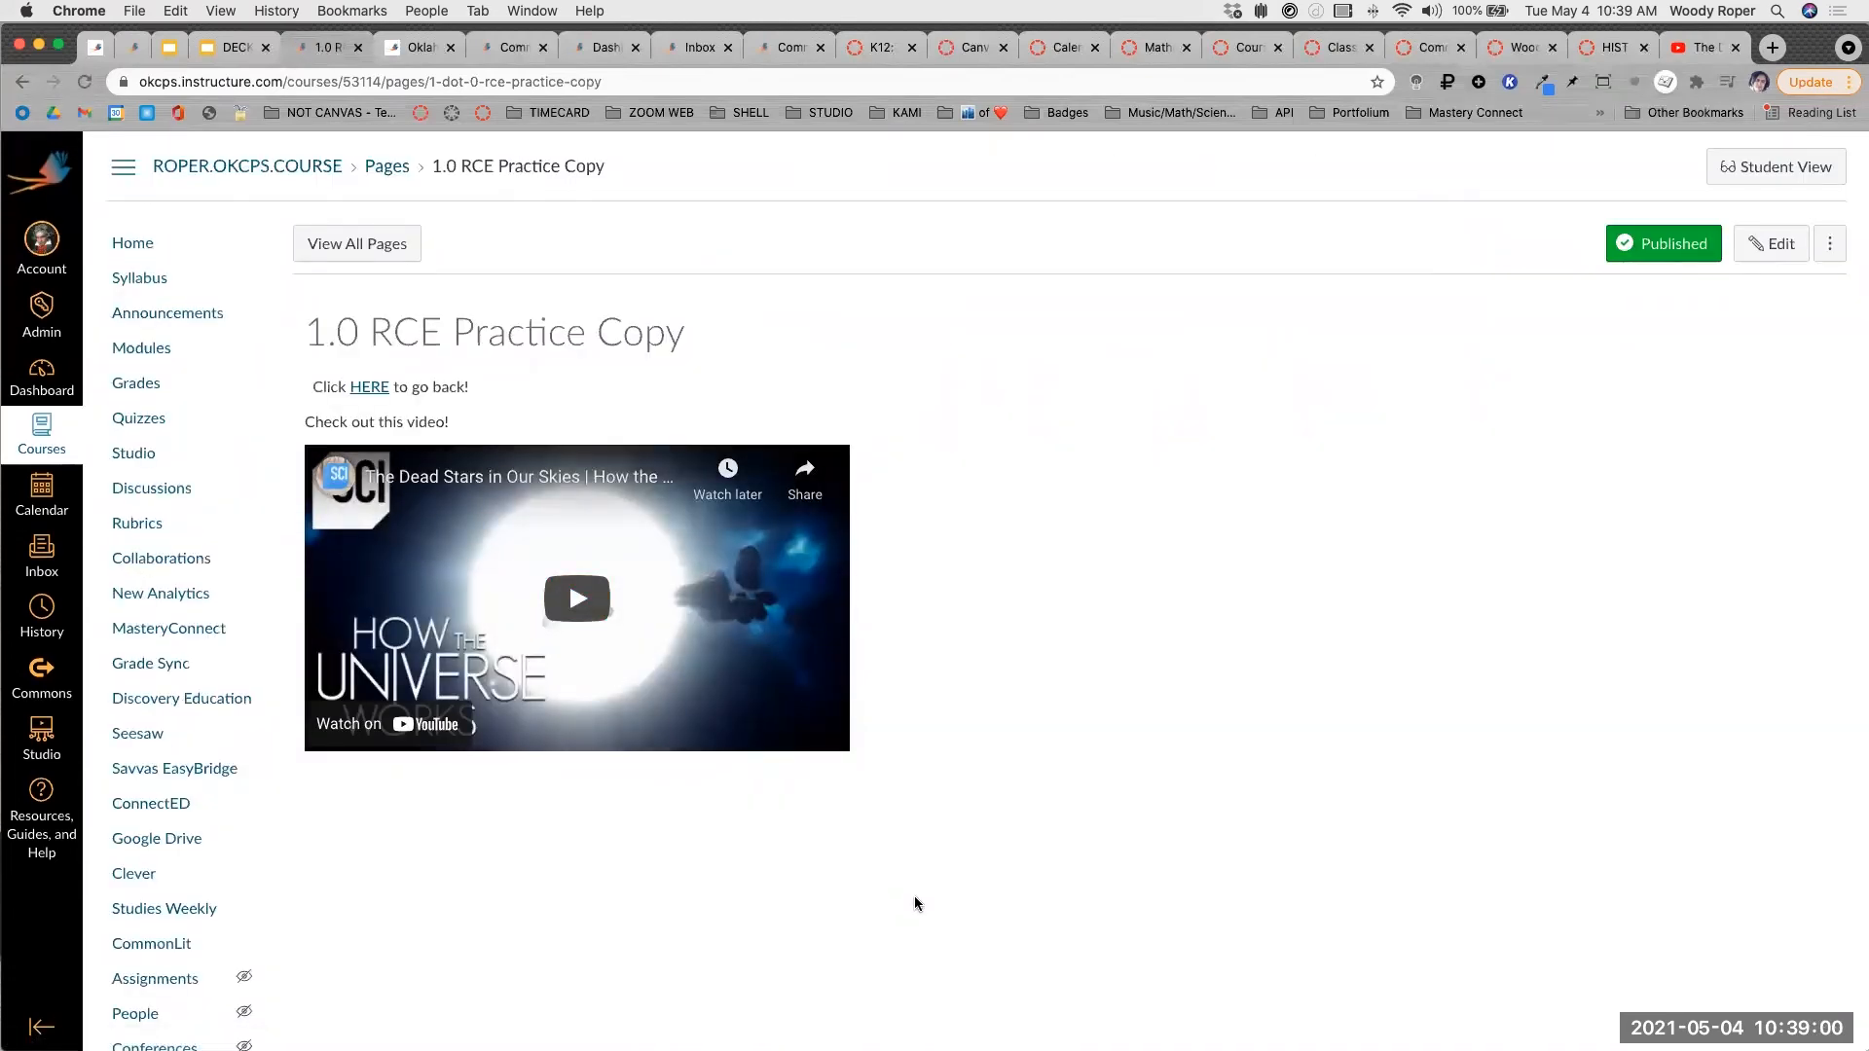
Edit the 1.0 RCE Practice Copy page in the full-screen editor and place the cursor after the embedded video.
click(1772, 245)
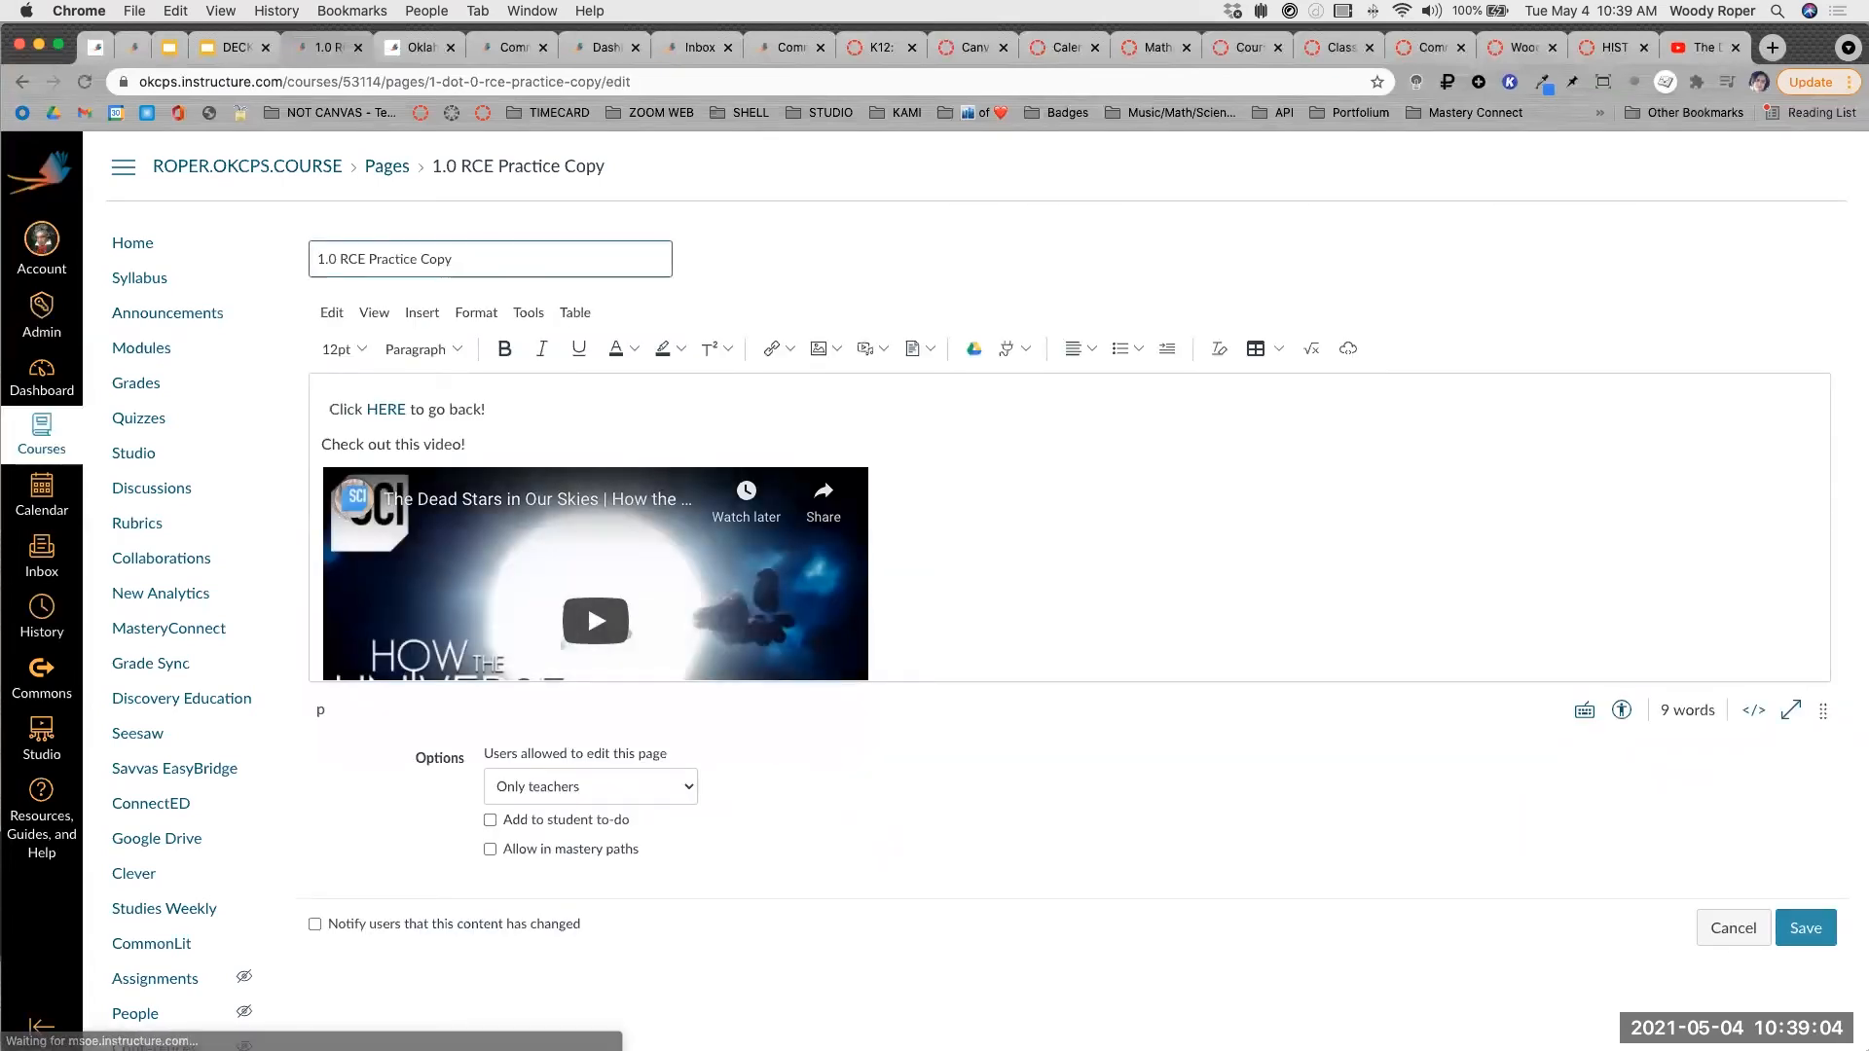
click(1792, 712)
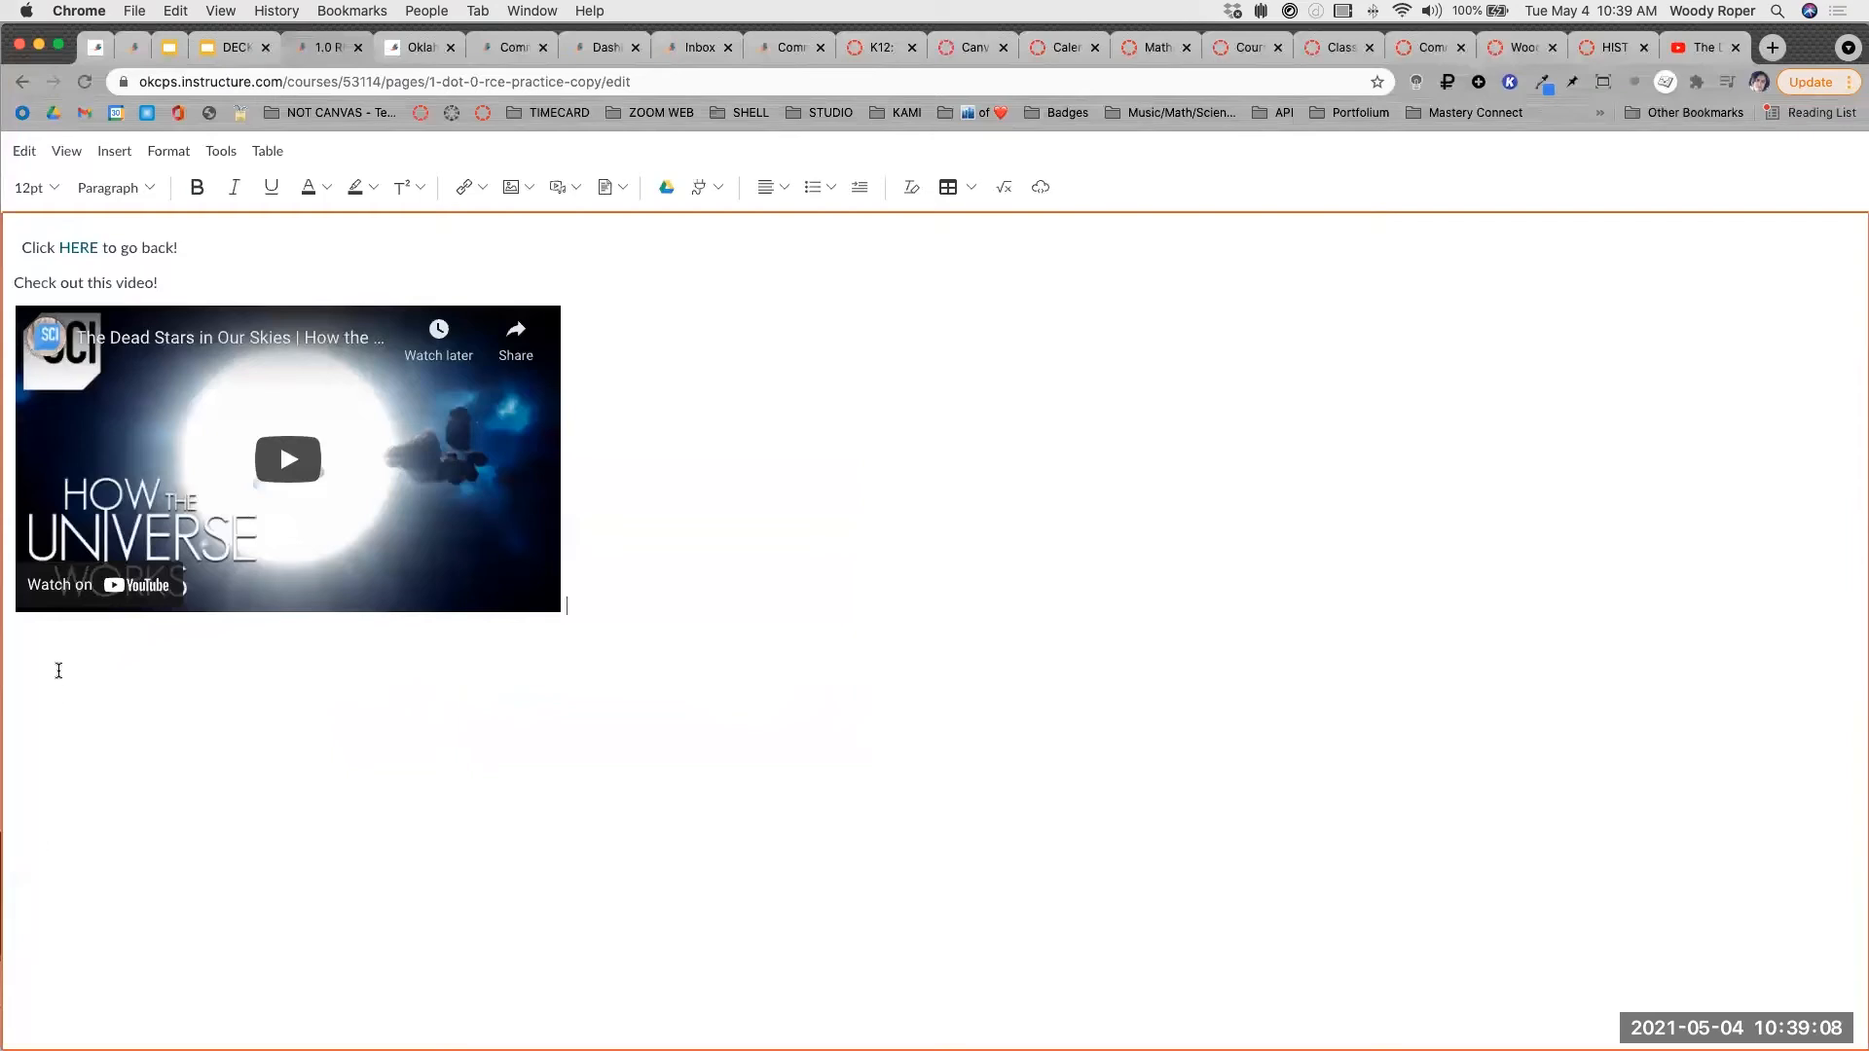
click(584, 599)
key(super+equal)
key(super+equal)
key(super+equal)
key(super+equal)
key(super+equal)
key(super+equal)
key(super+equal)
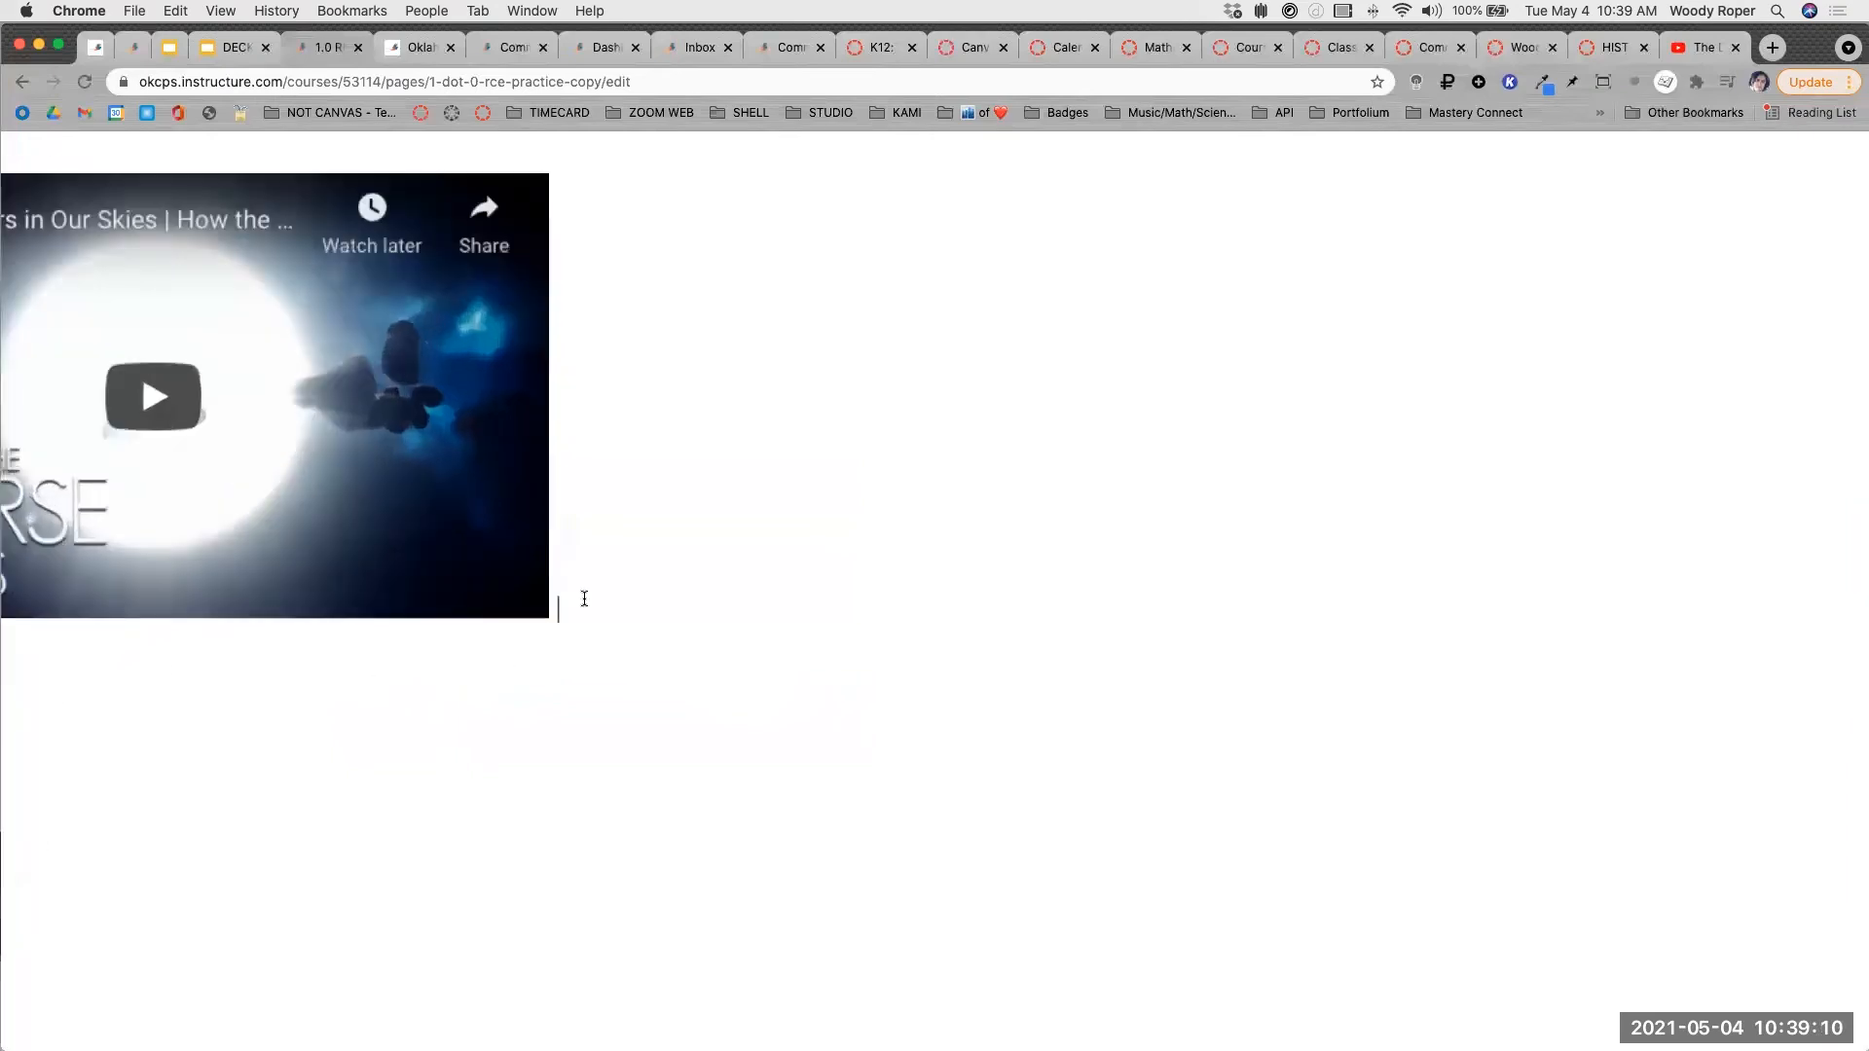
key(super+0)
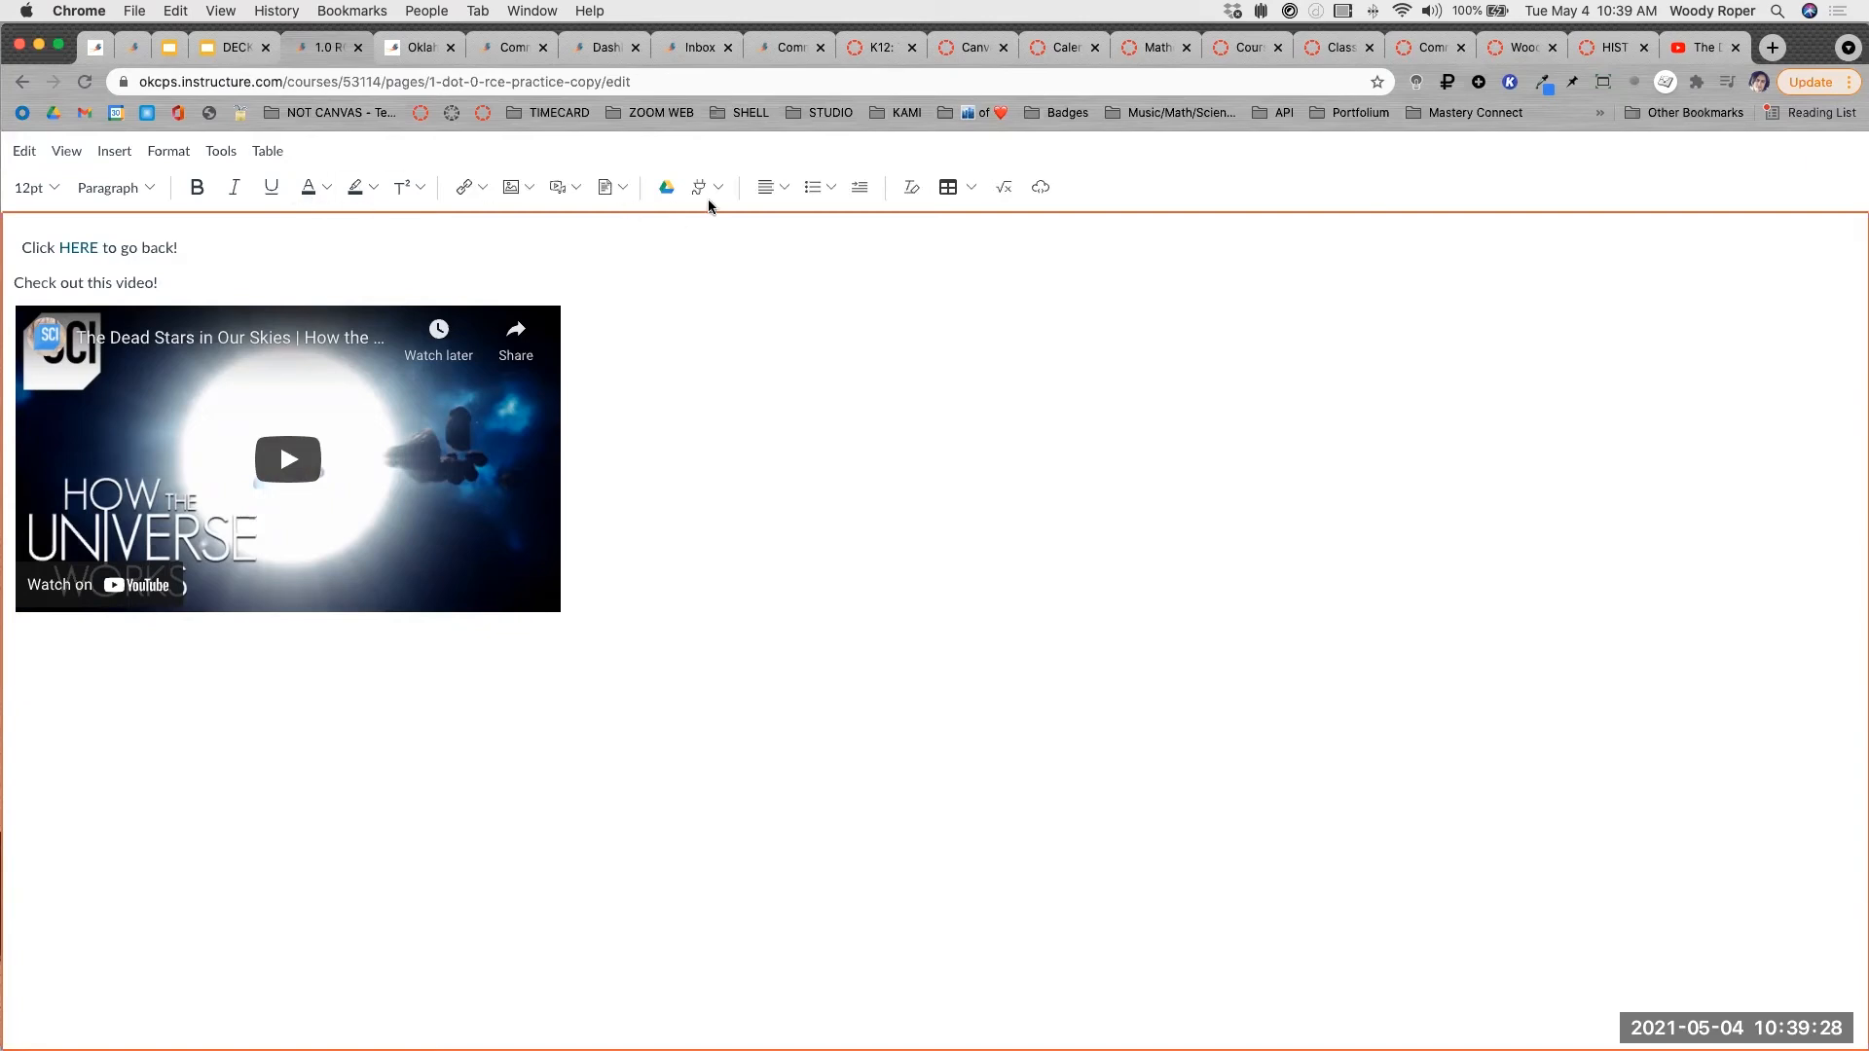
View all apps available in the editor and open Studio to reach its media library.
key(super+equal)
key(super+equal)
key(super+equal)
key(super+equal)
key(super+equal)
key(super+equal)
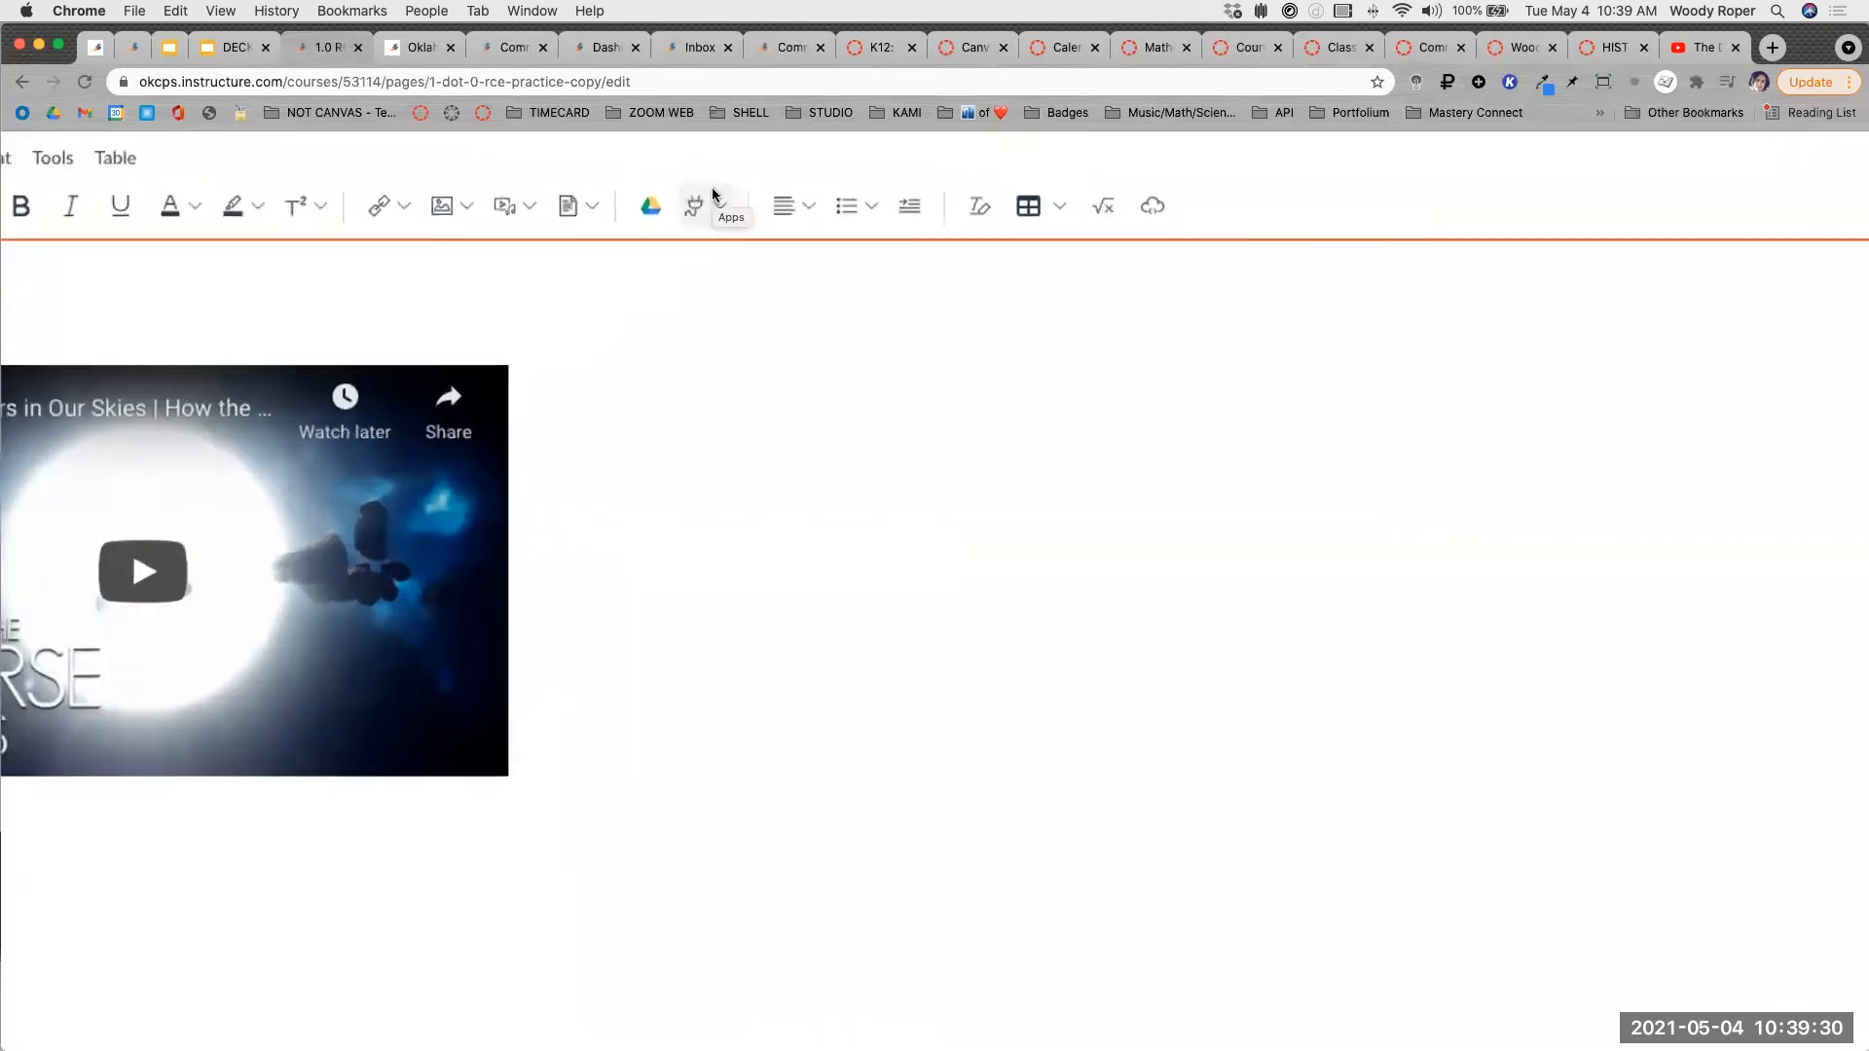
key(super+minus)
key(super+minus)
key(super+minus)
key(super+minus)
key(super+minus)
key(super+minus)
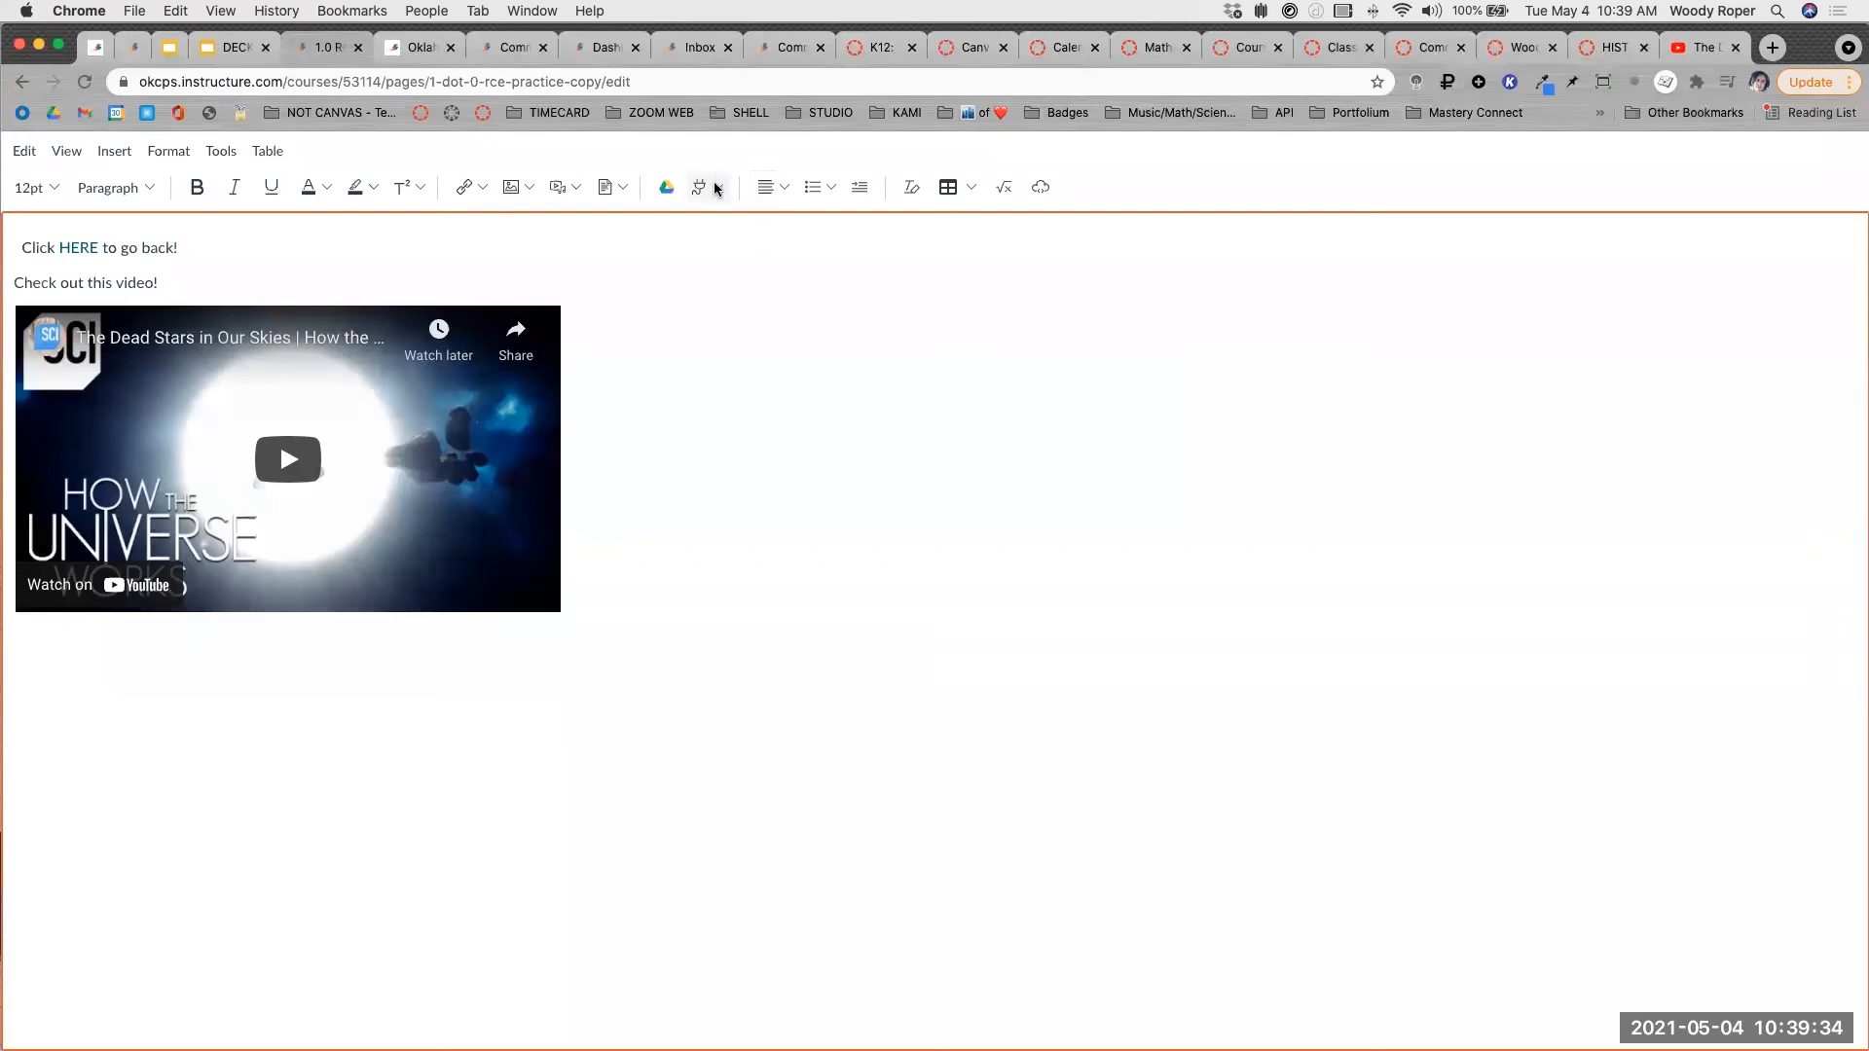
click(717, 188)
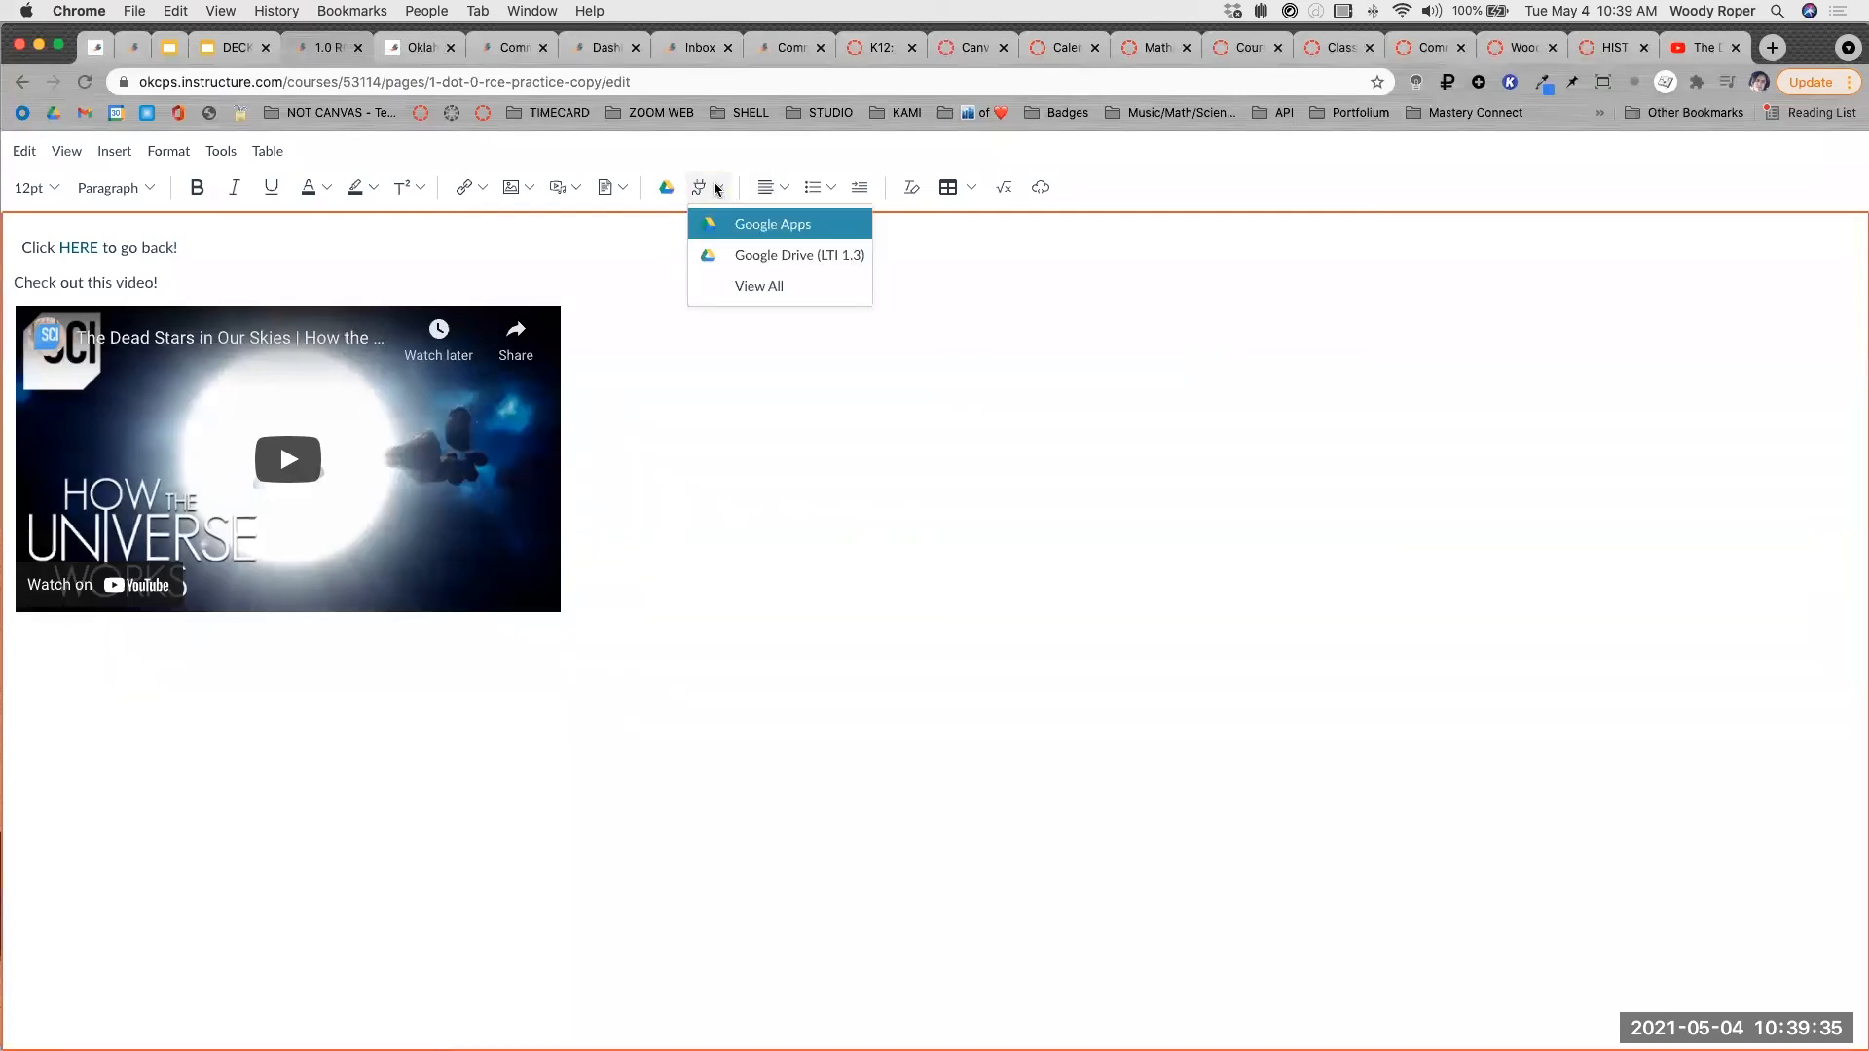
click(761, 288)
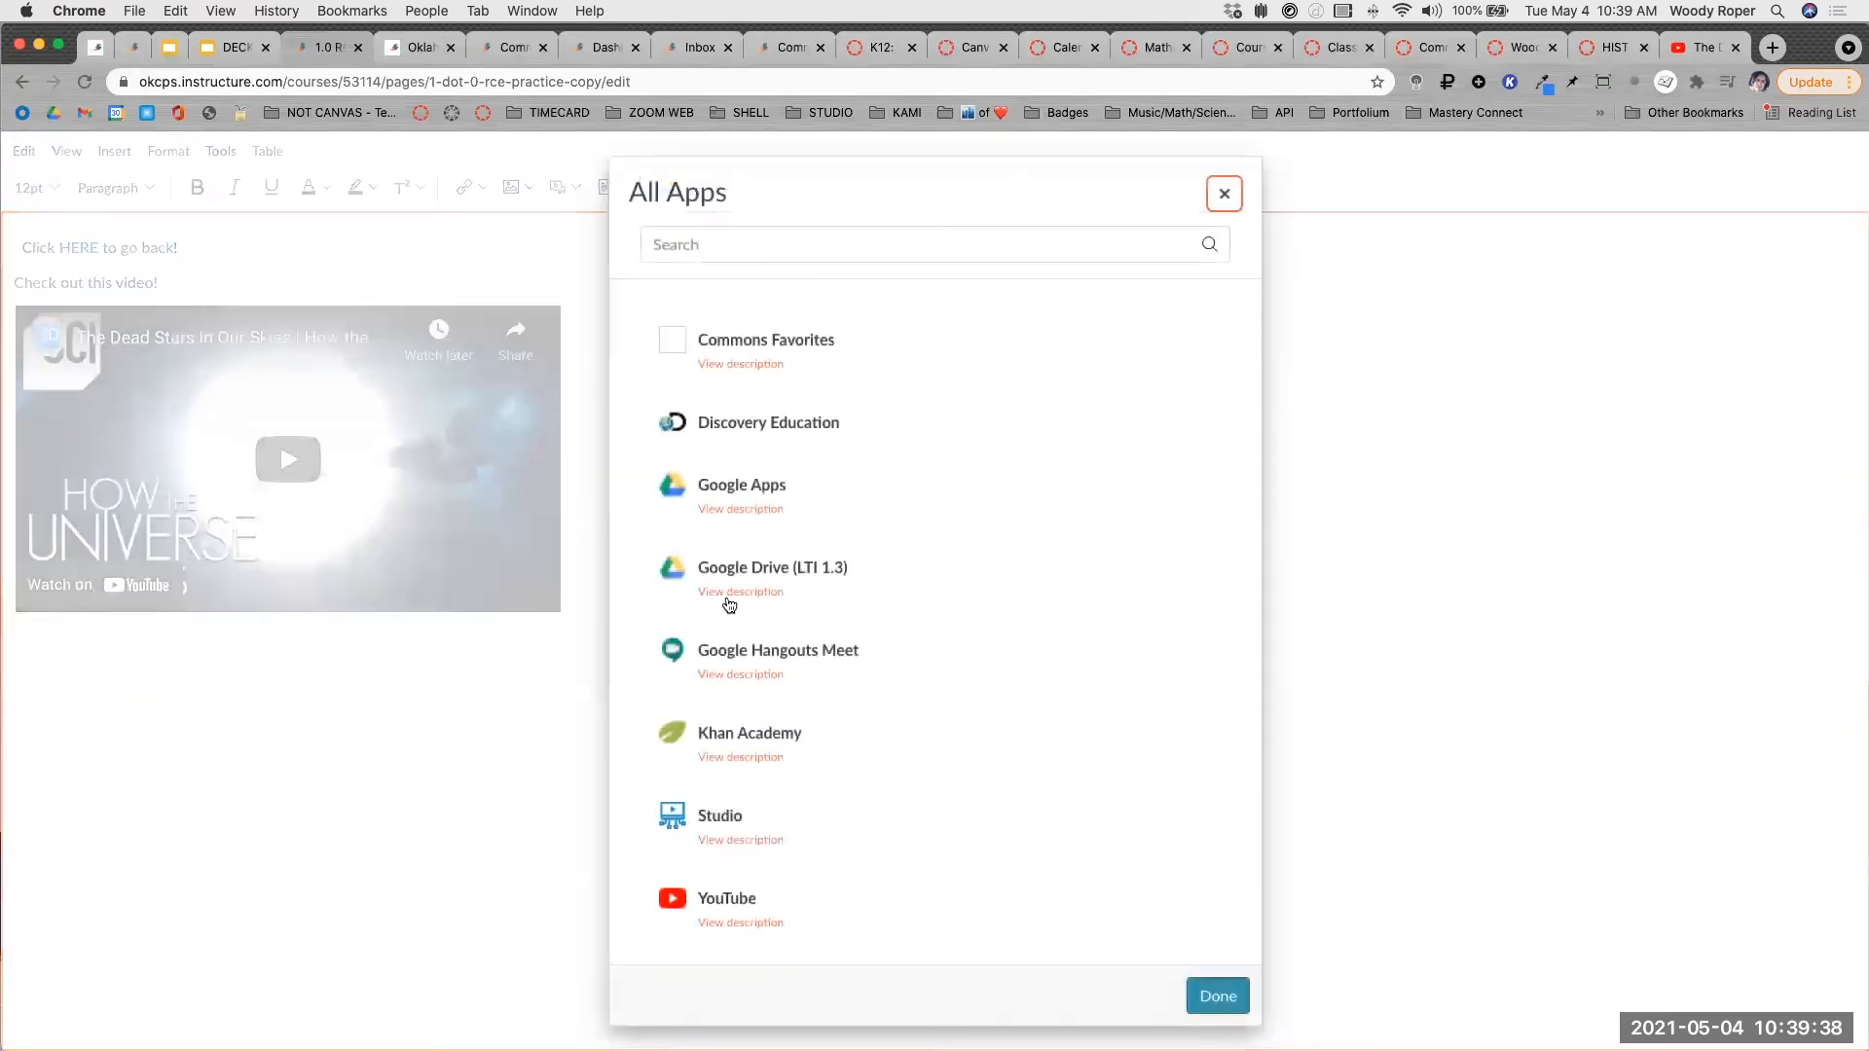
scroll(726, 598, down, 1)
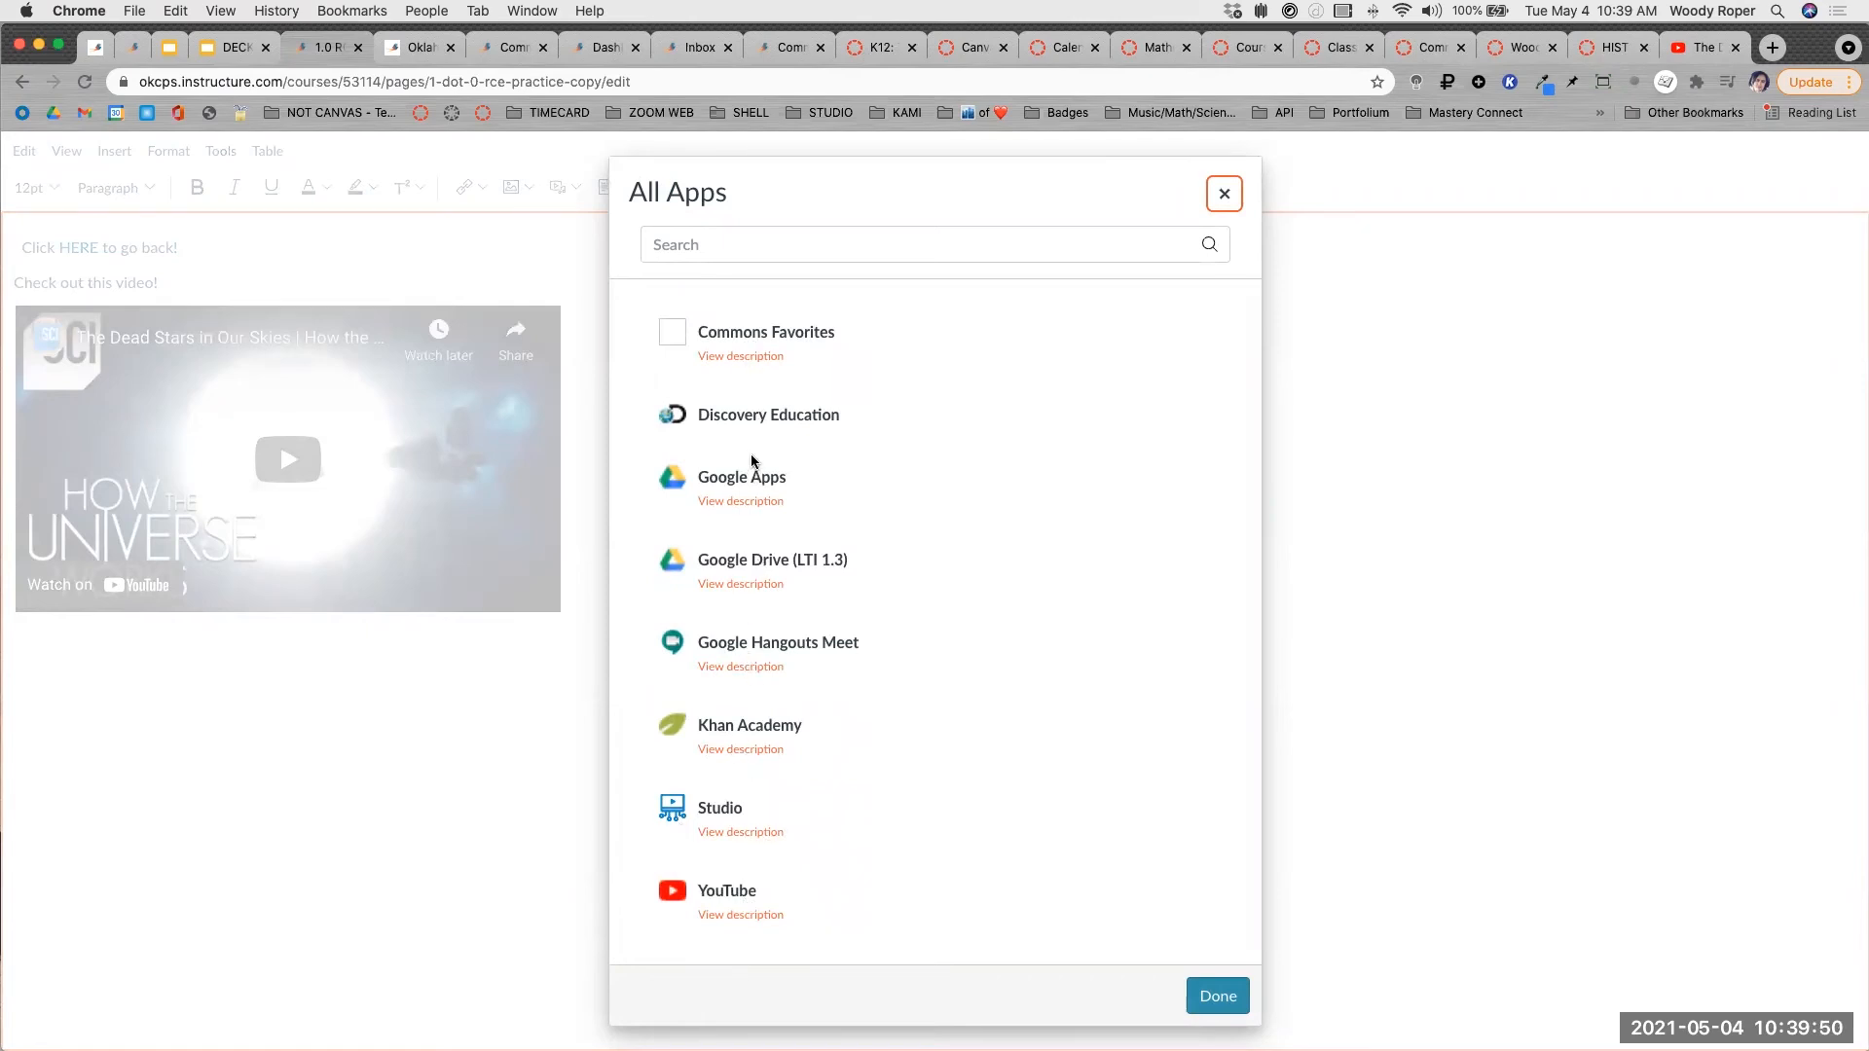
click(717, 810)
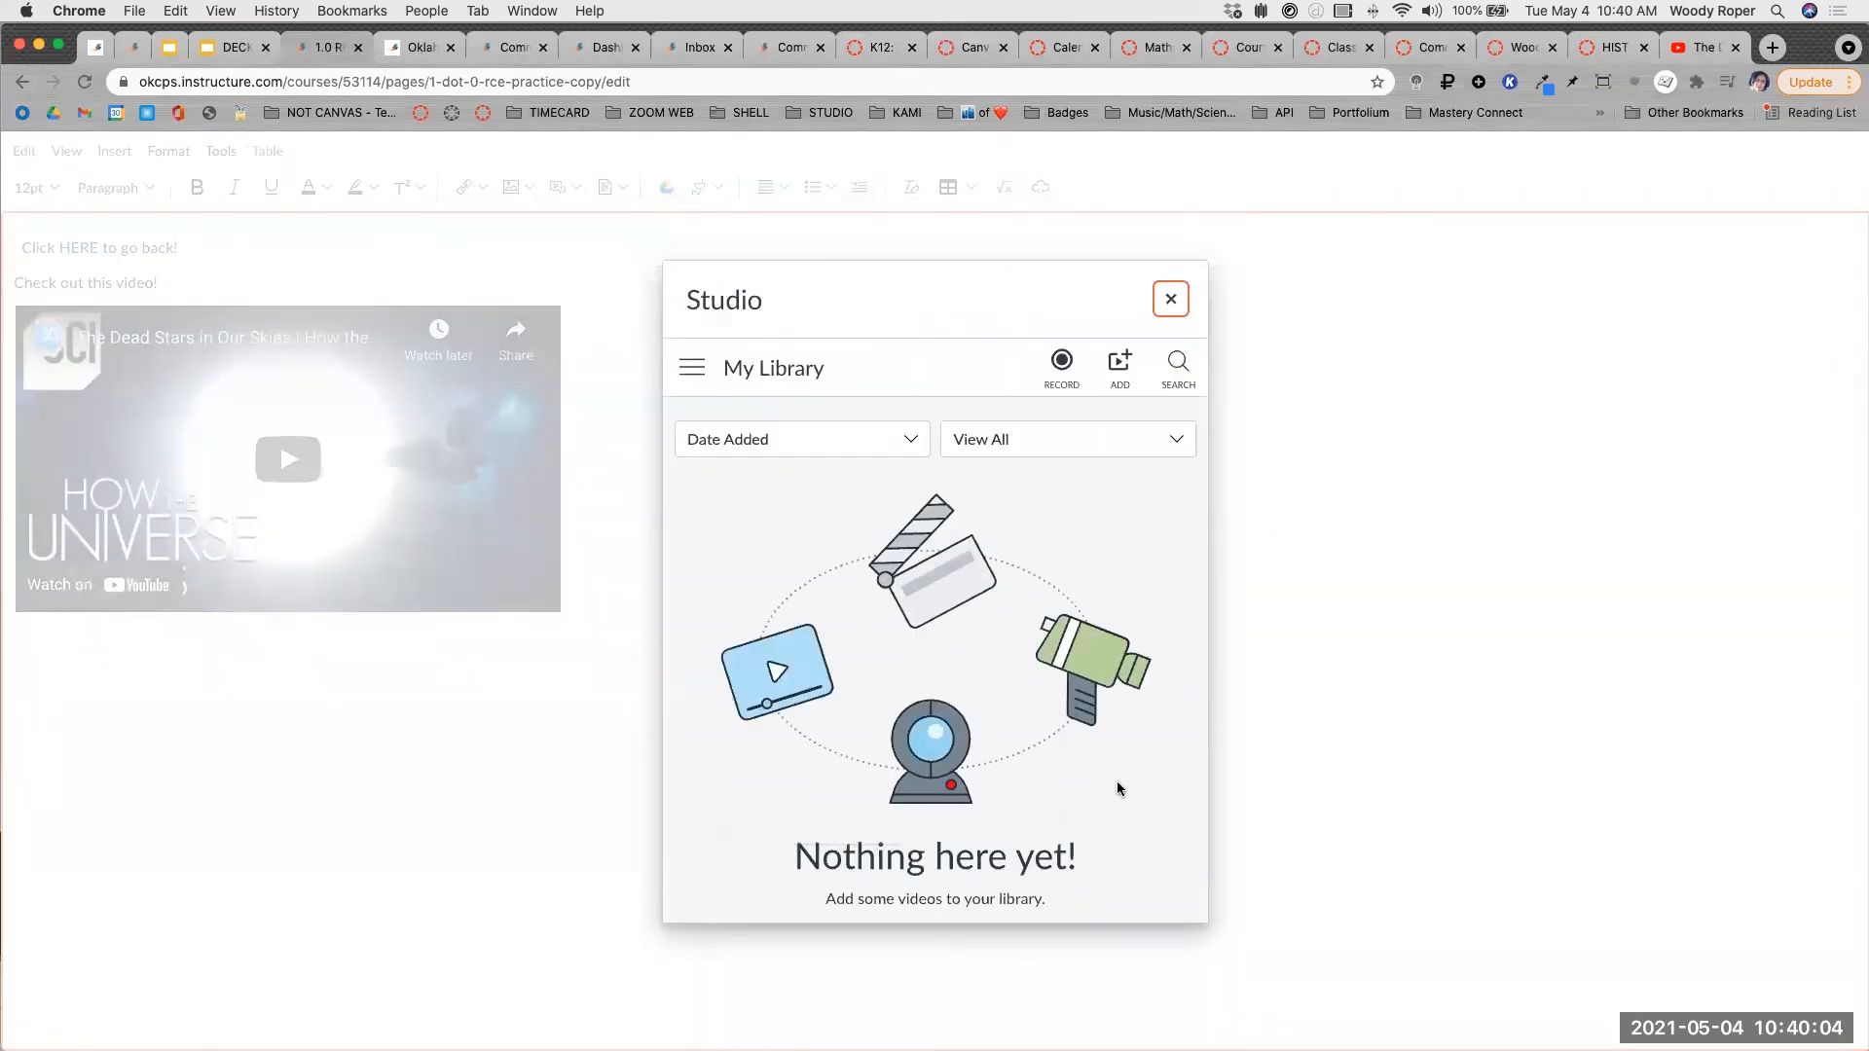
Check Studio's recording options and open the form for adding media to My Library.
click(1061, 365)
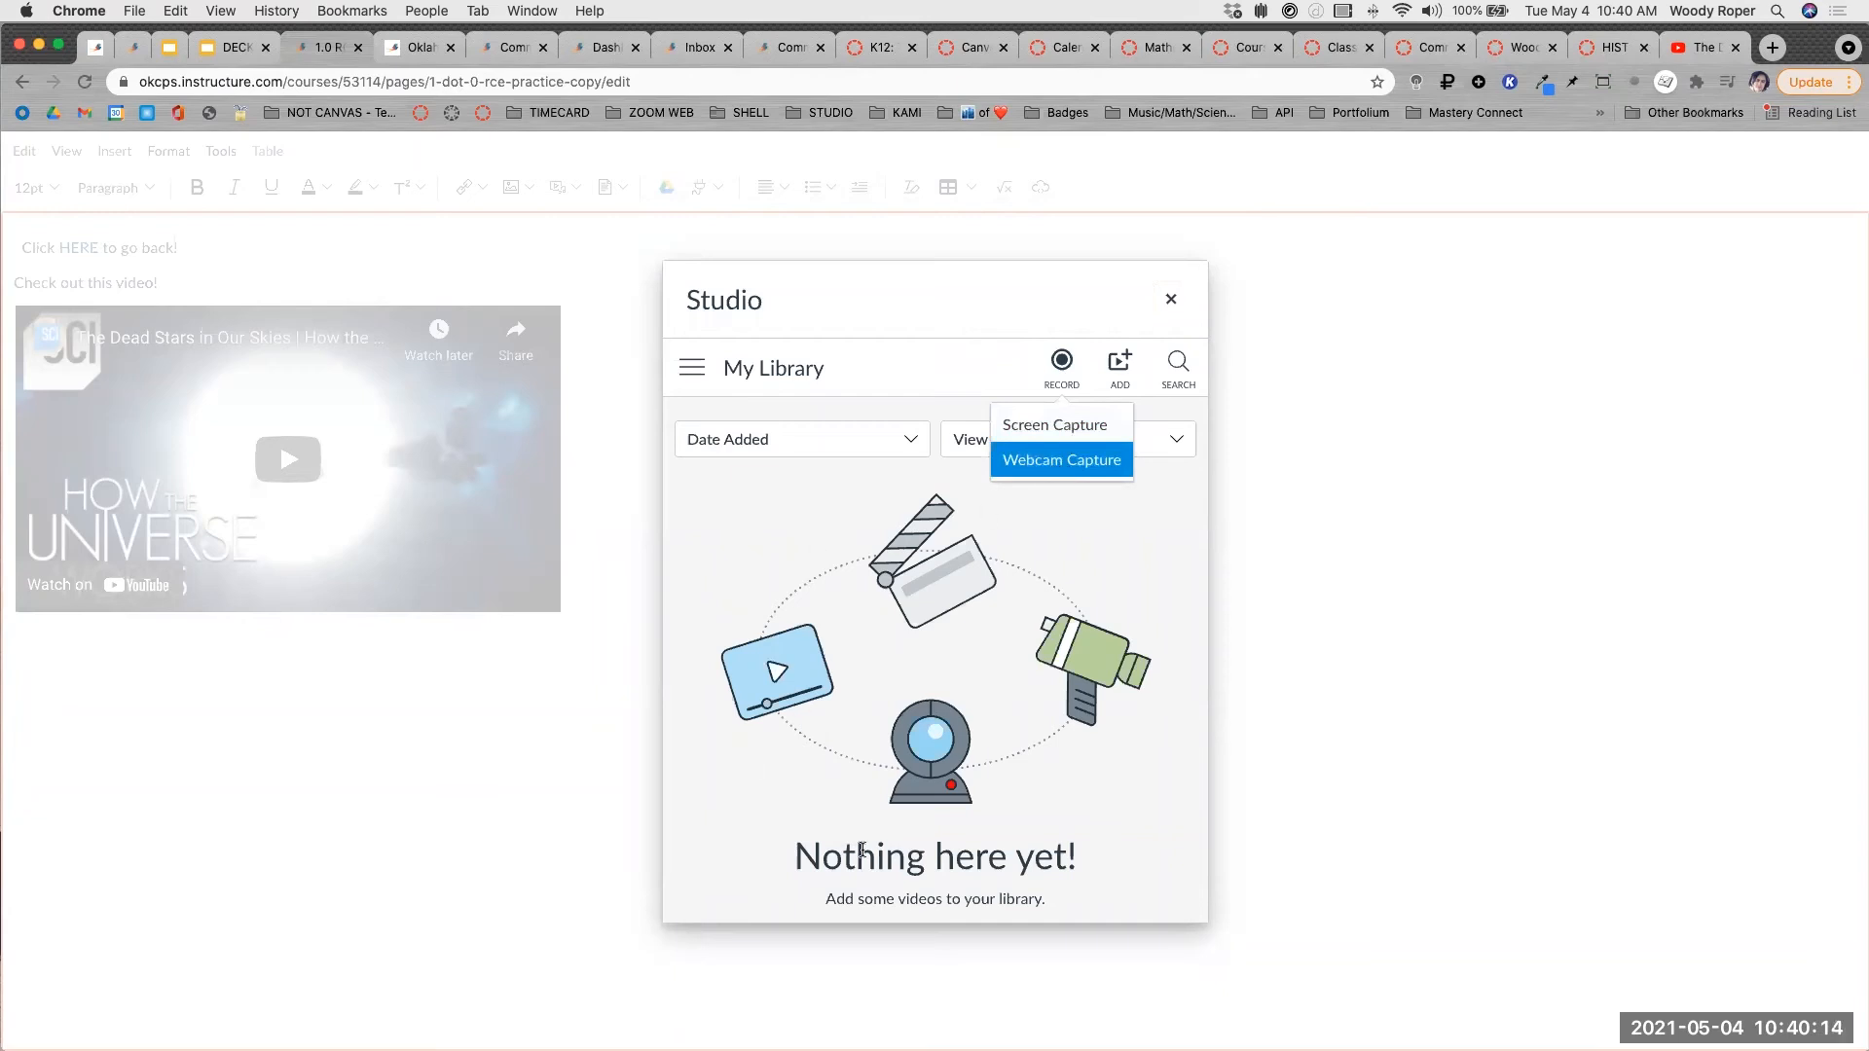
click(1119, 364)
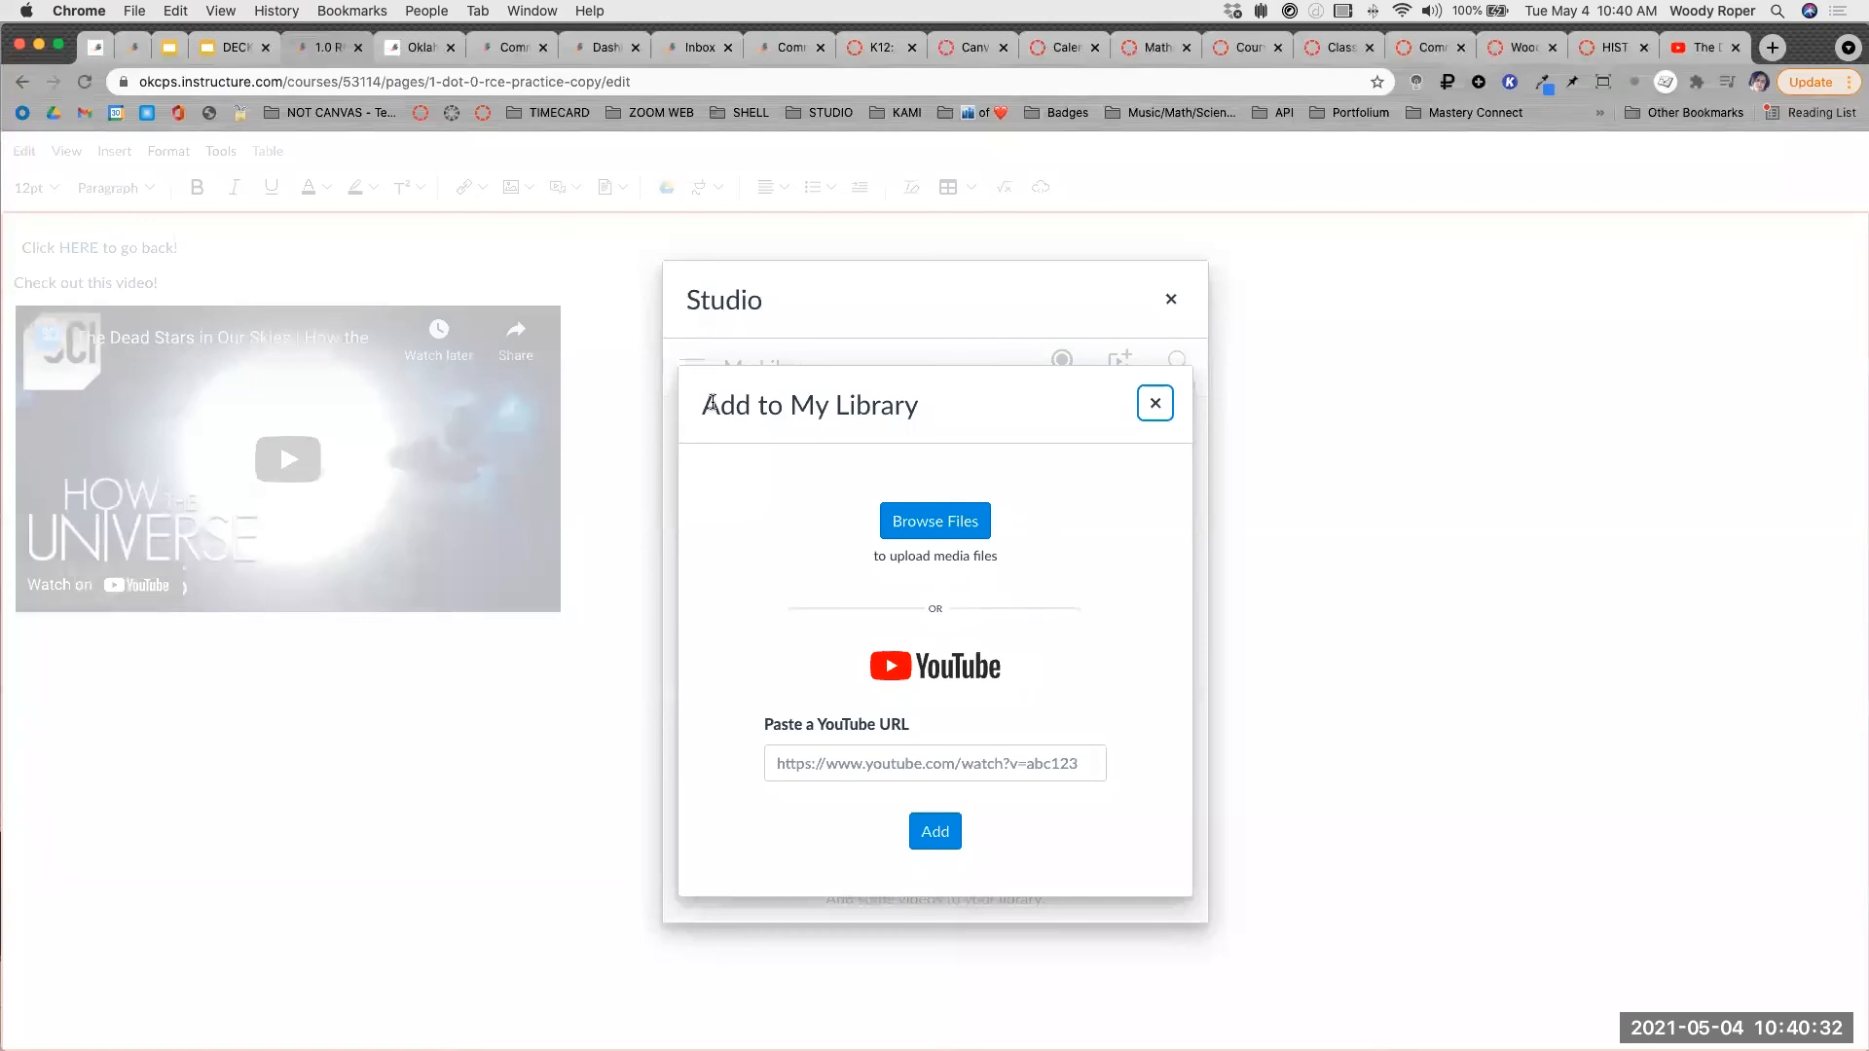
drag(702, 405, 918, 412)
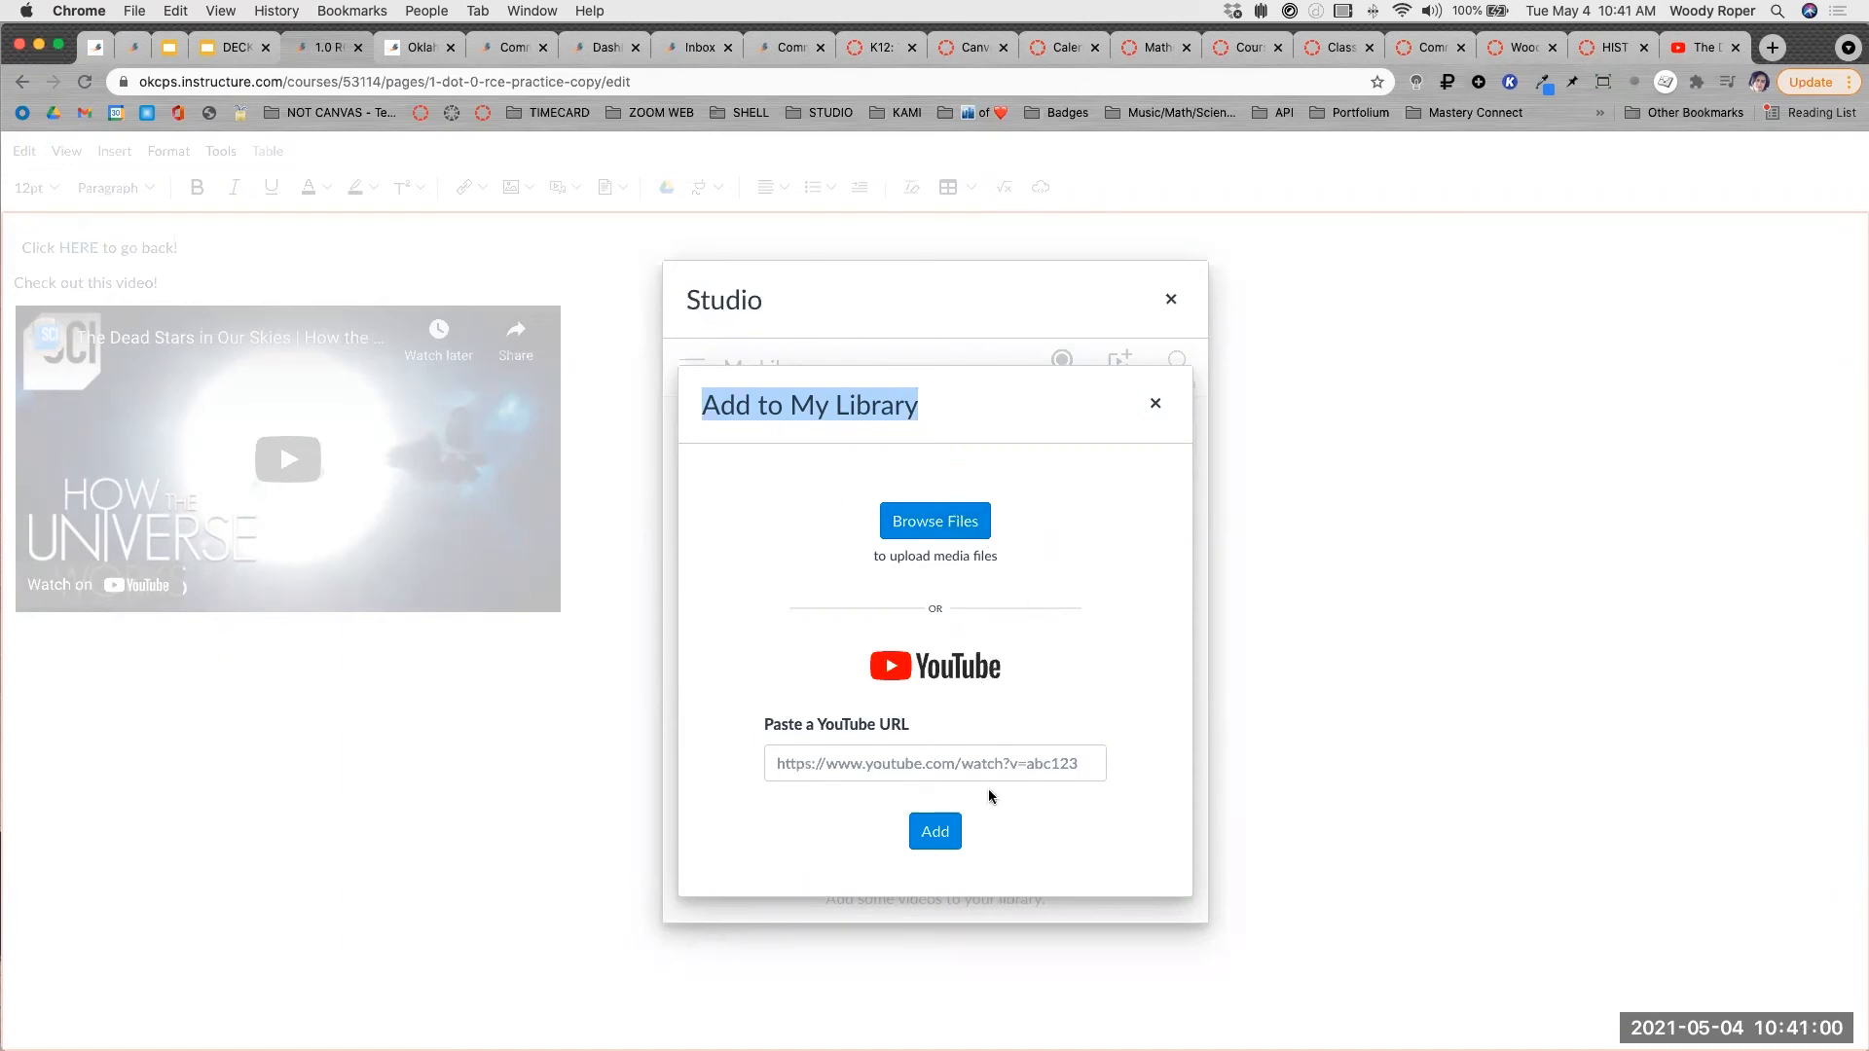
Switch to the YouTube page, close its Embed Video dialog and copy the web address of The Dead Stars in Our Skies video.
click(1695, 48)
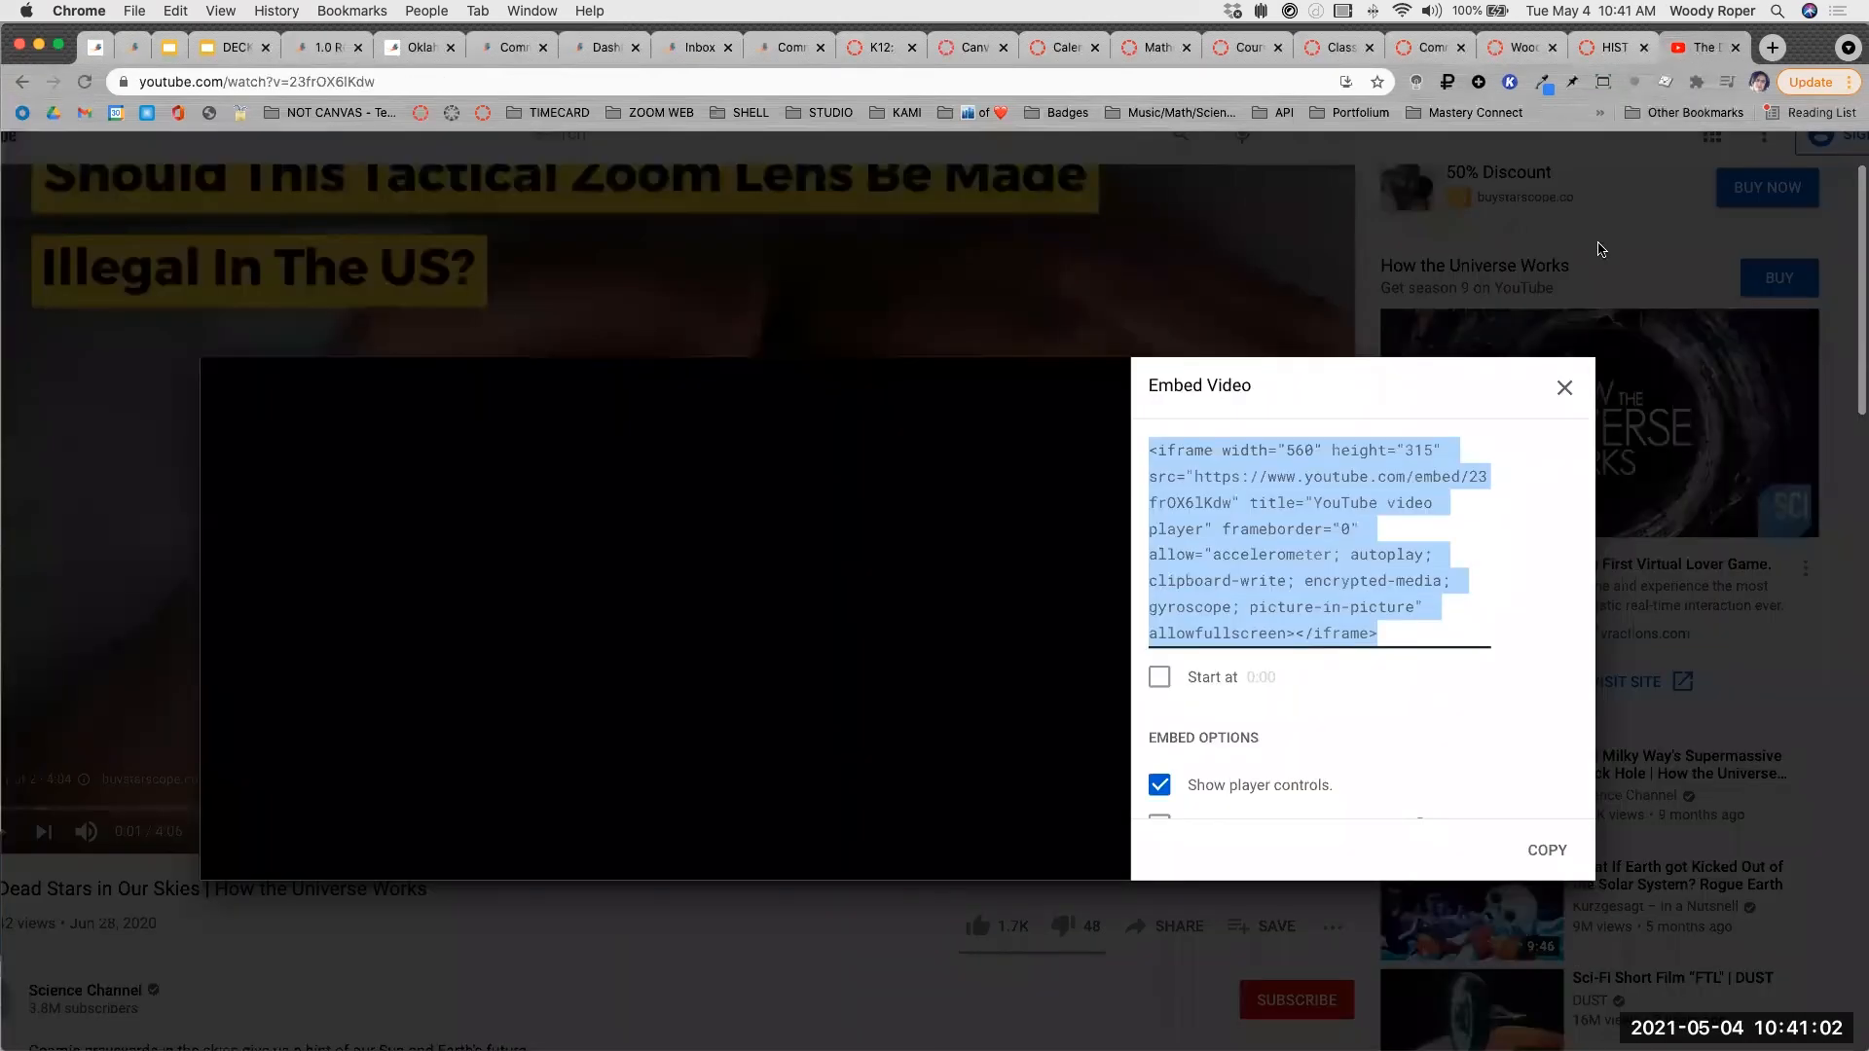
click(1565, 388)
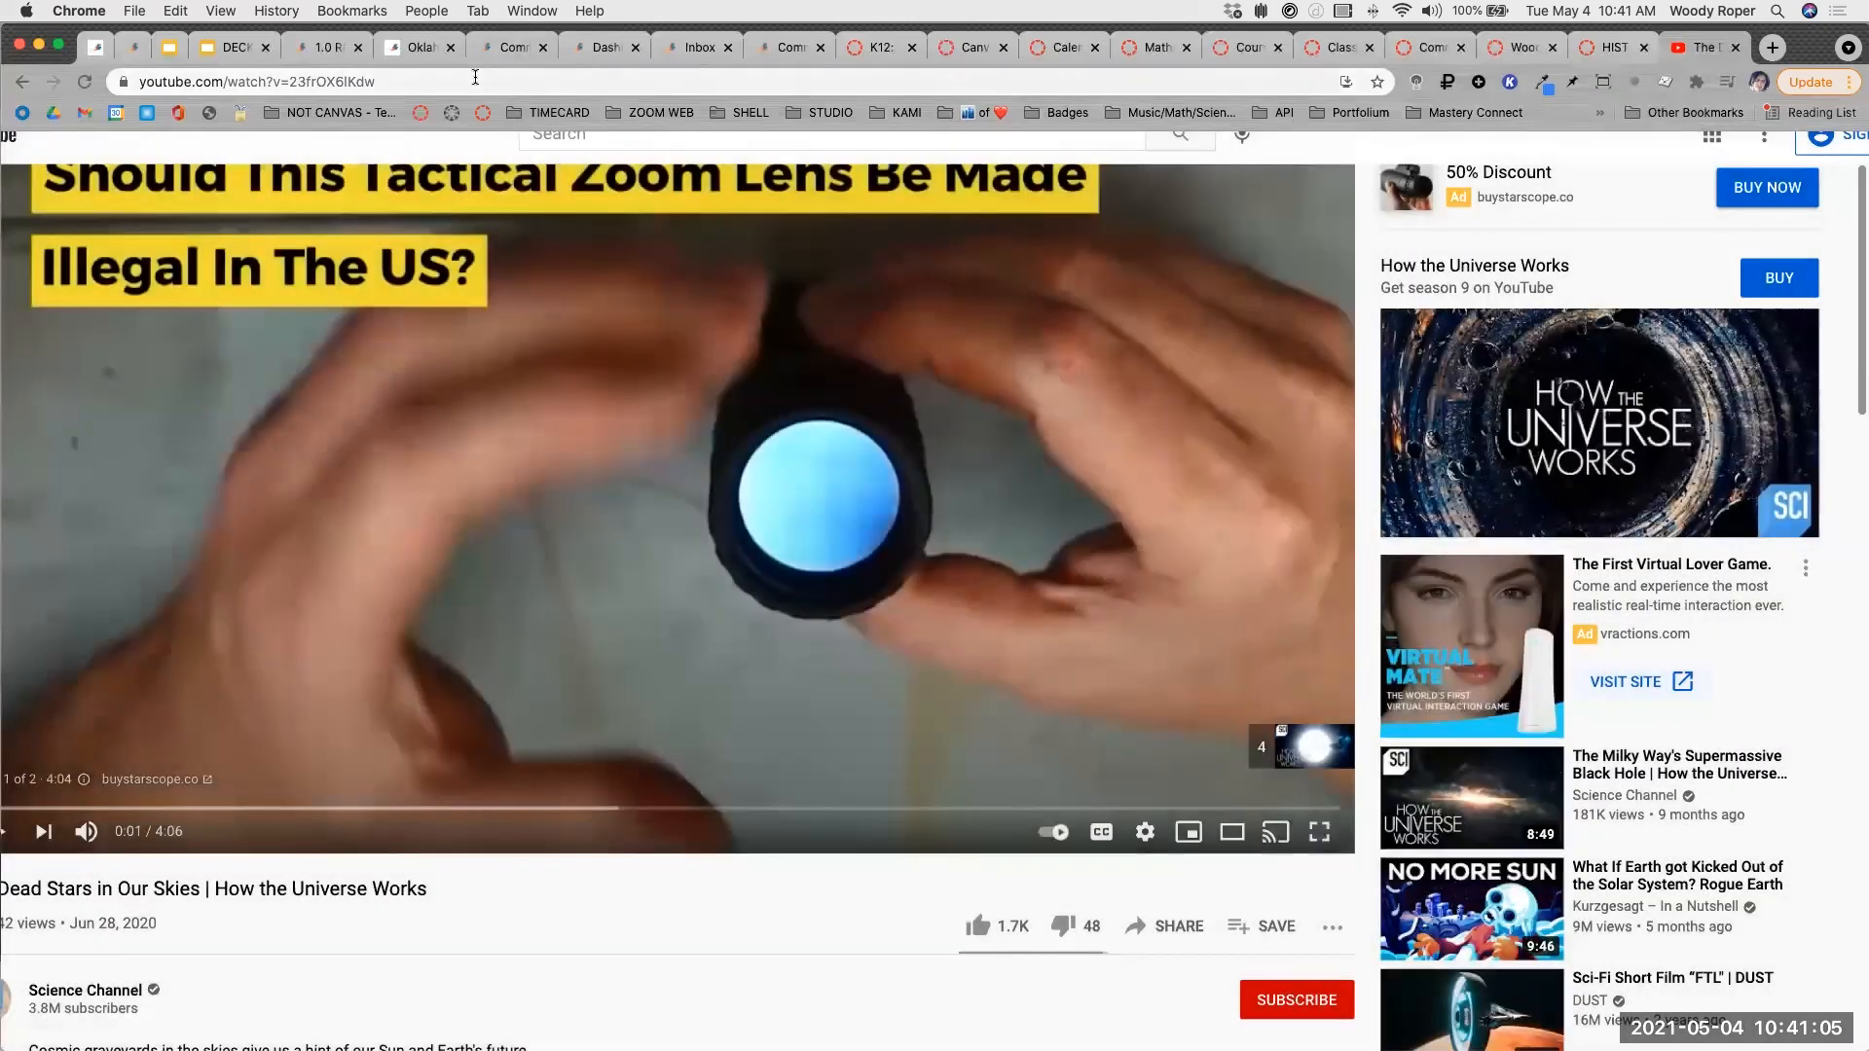
click(475, 78)
key(super+c)
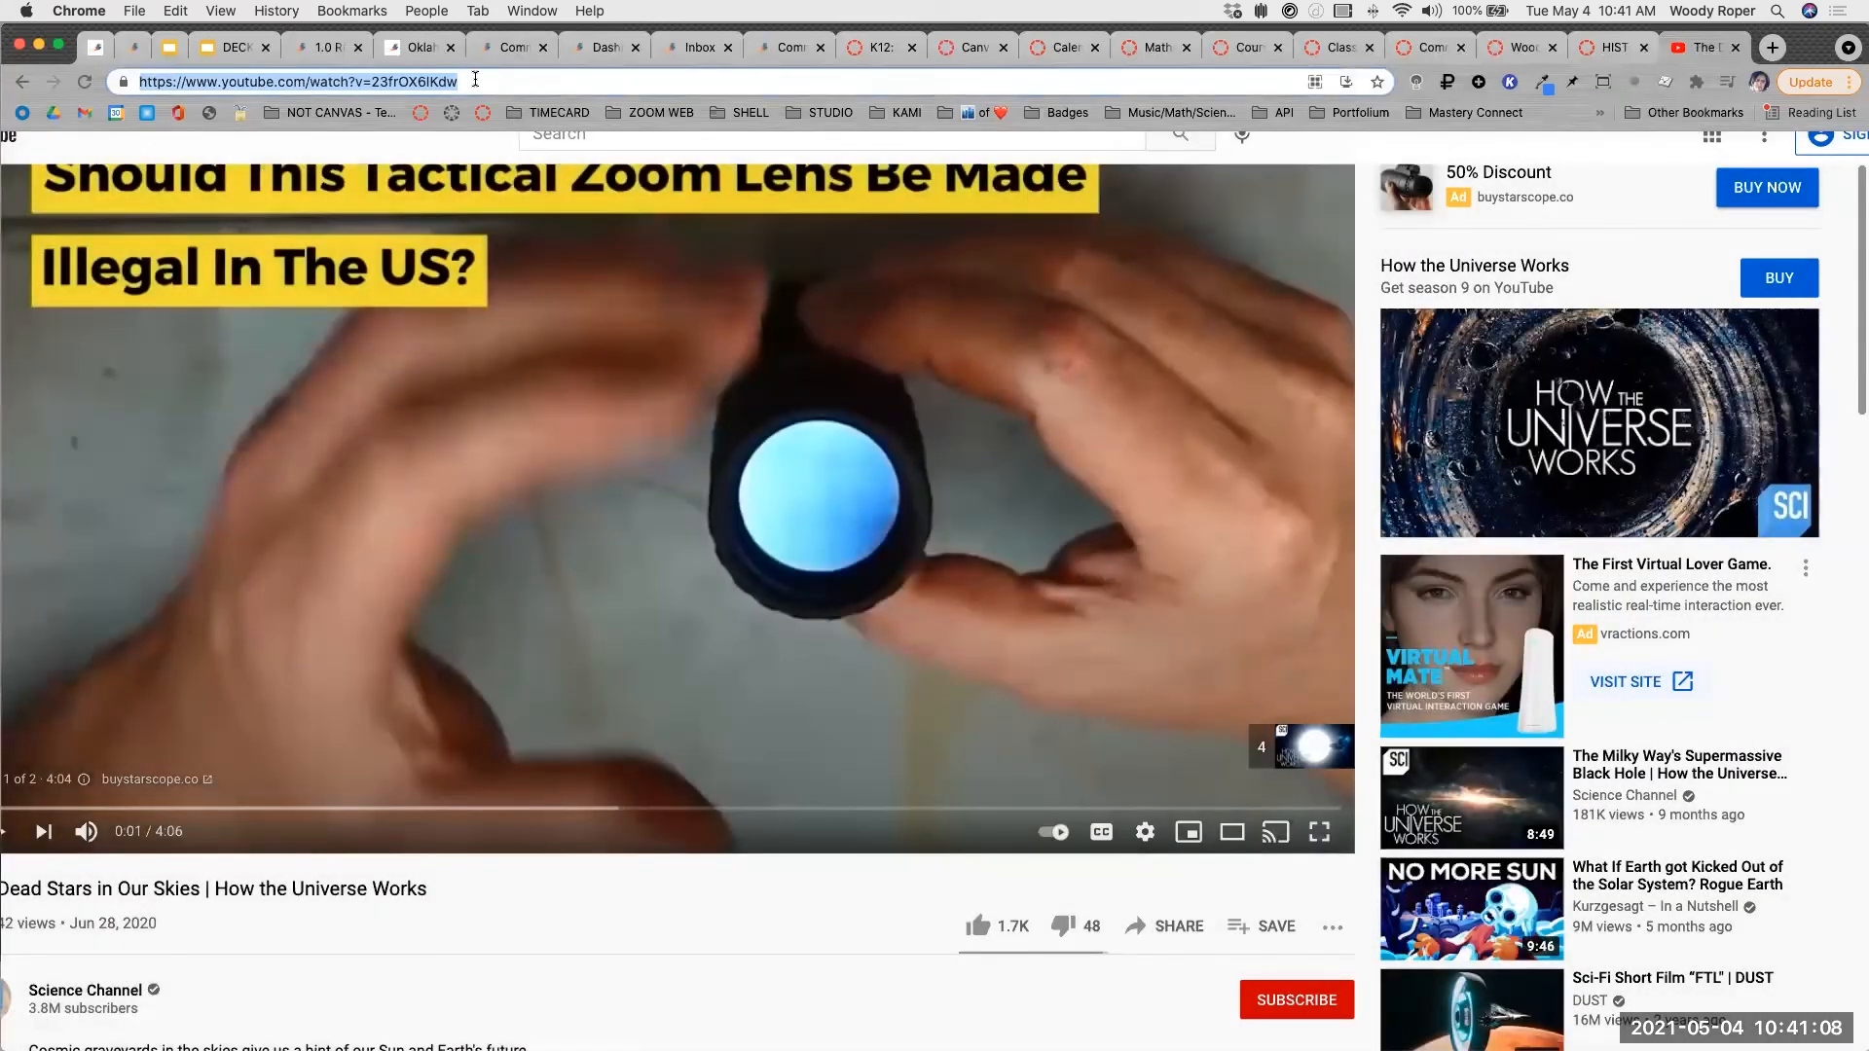
Return to the Studio form in Canvas and add the YouTube video to My Library using the copied URL.
click(324, 47)
click(857, 759)
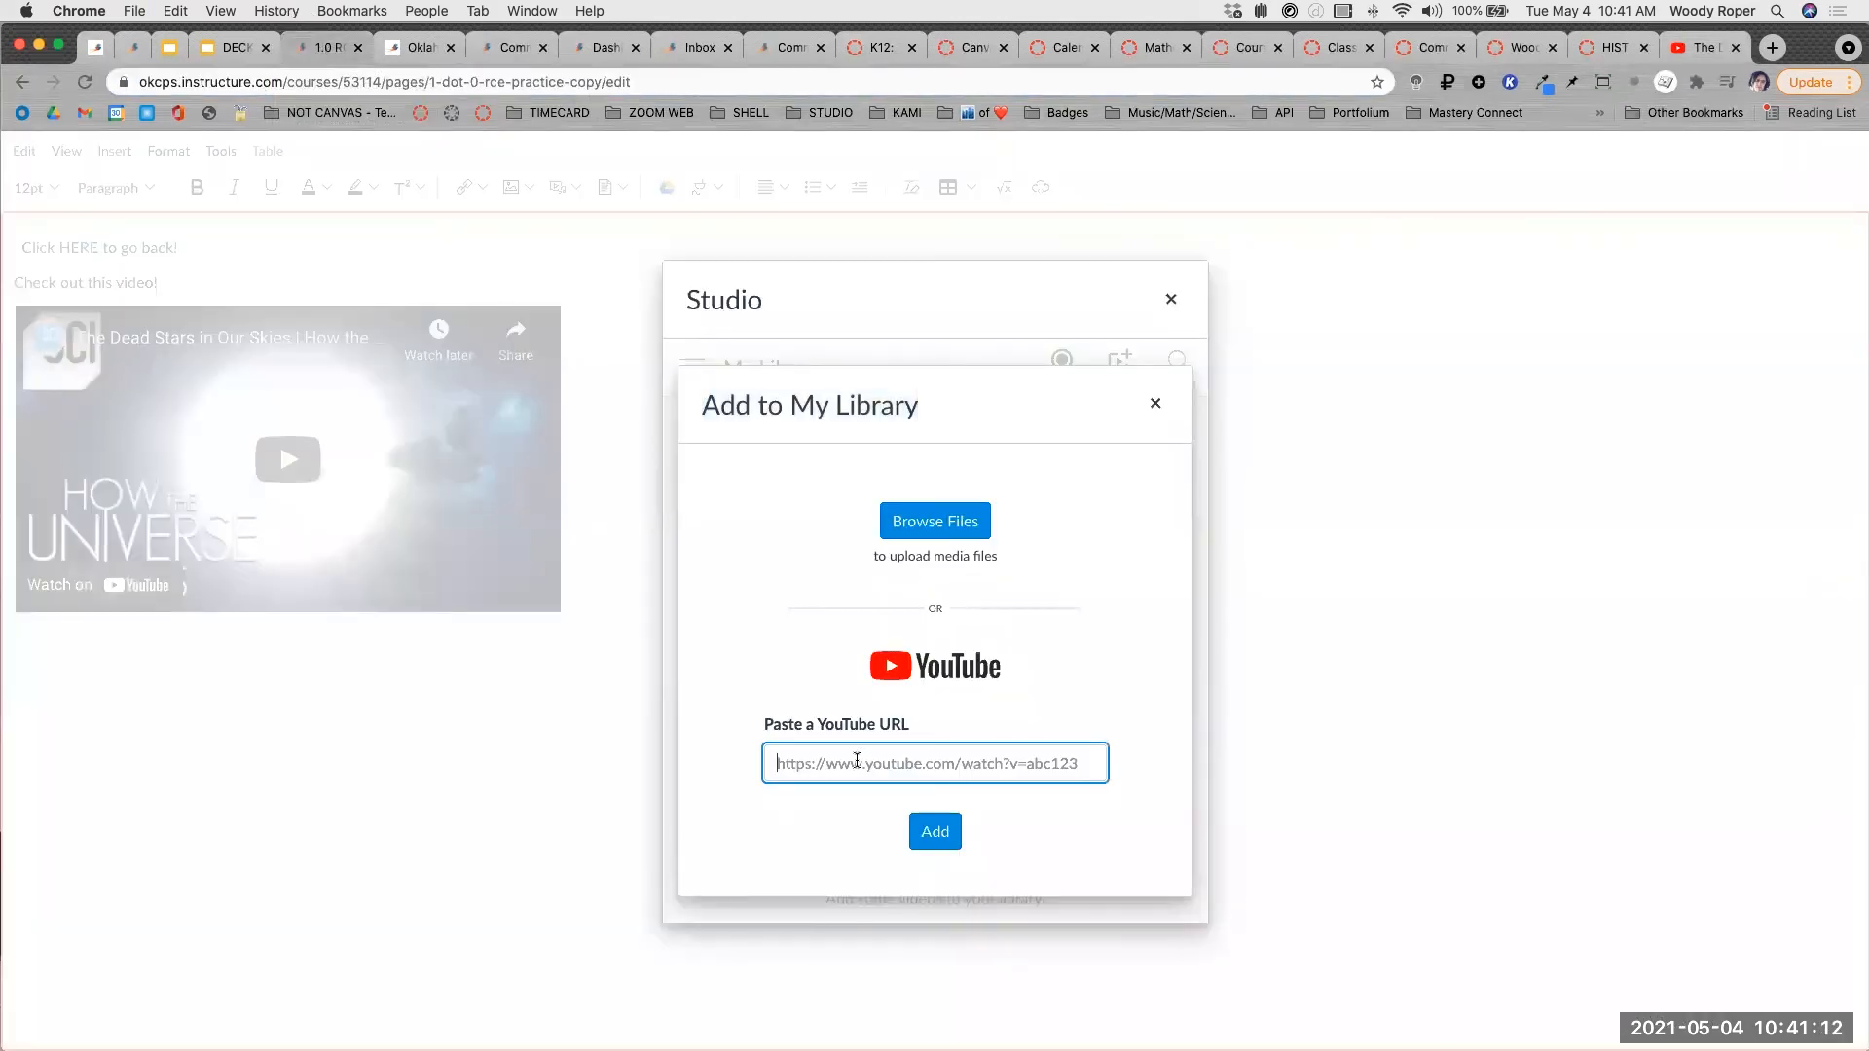
key(super+v)
click(942, 833)
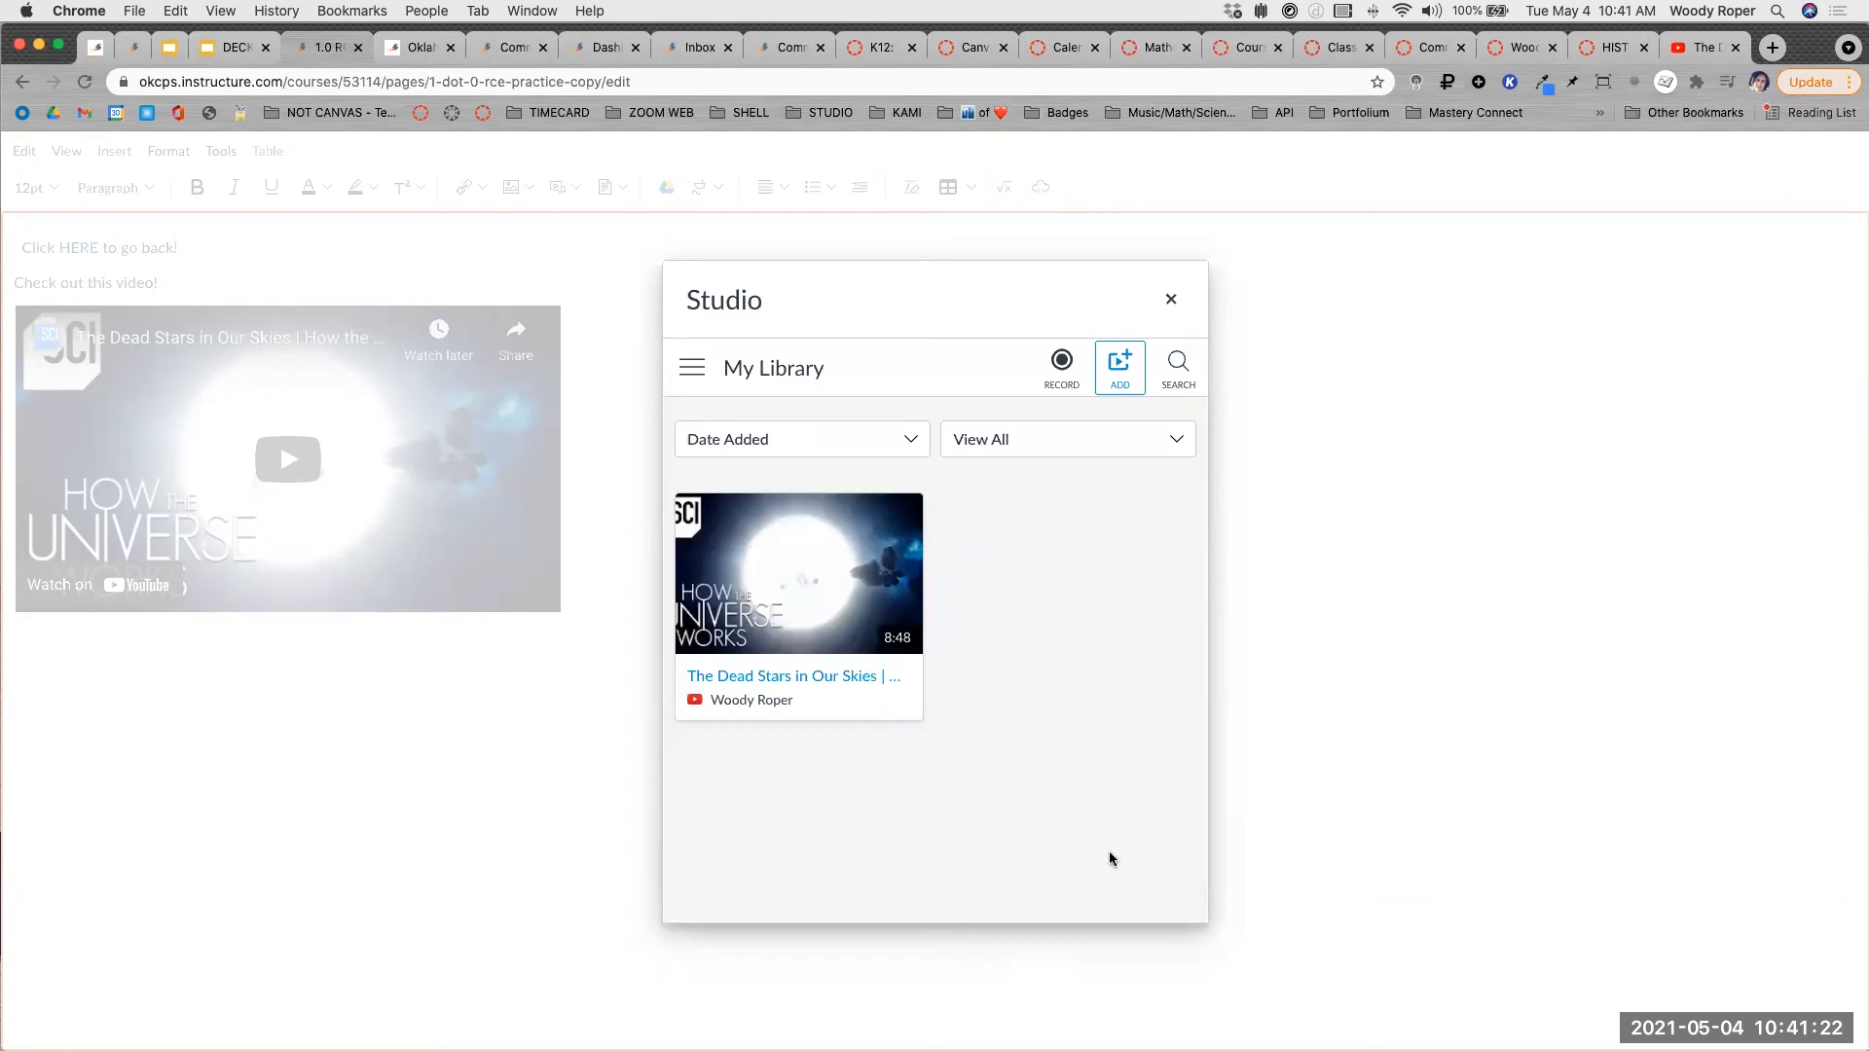
Embed The Dead Stars in Our Skies from the Studio library with comments allowed, and compare it with the YouTube embed above.
click(818, 582)
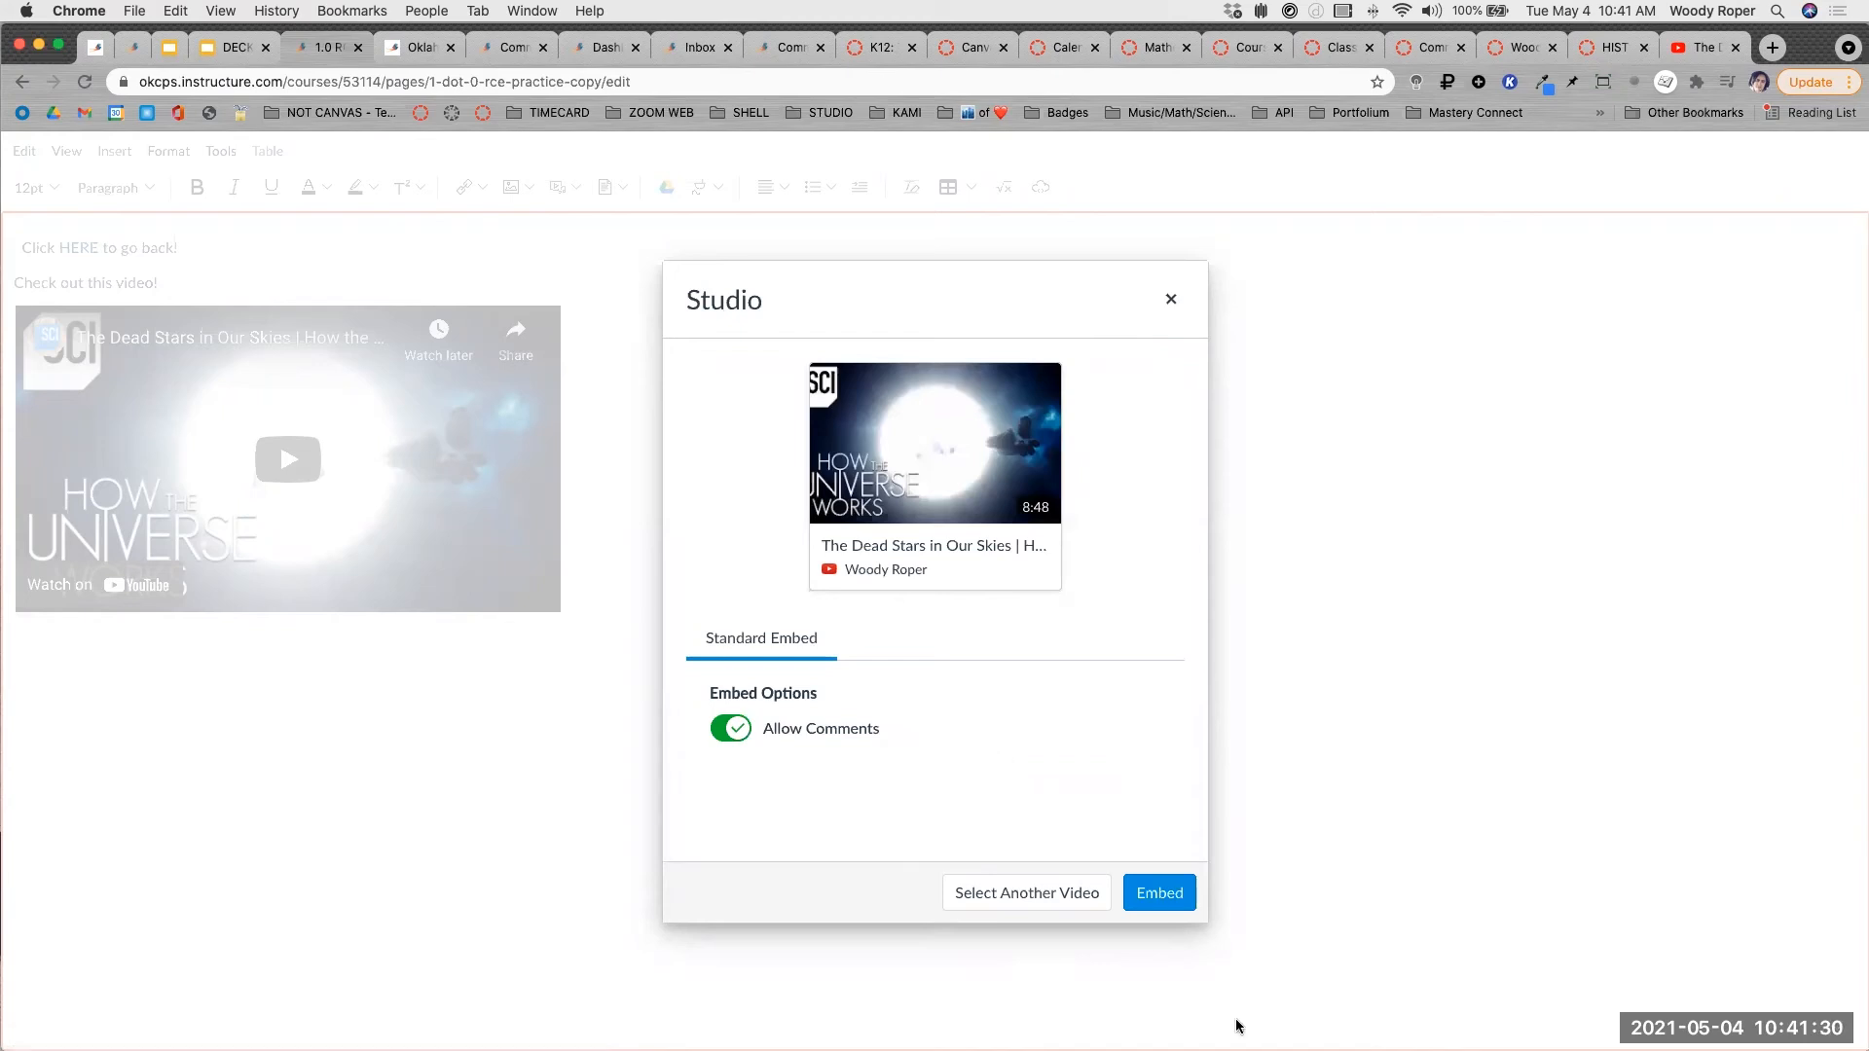
click(1159, 892)
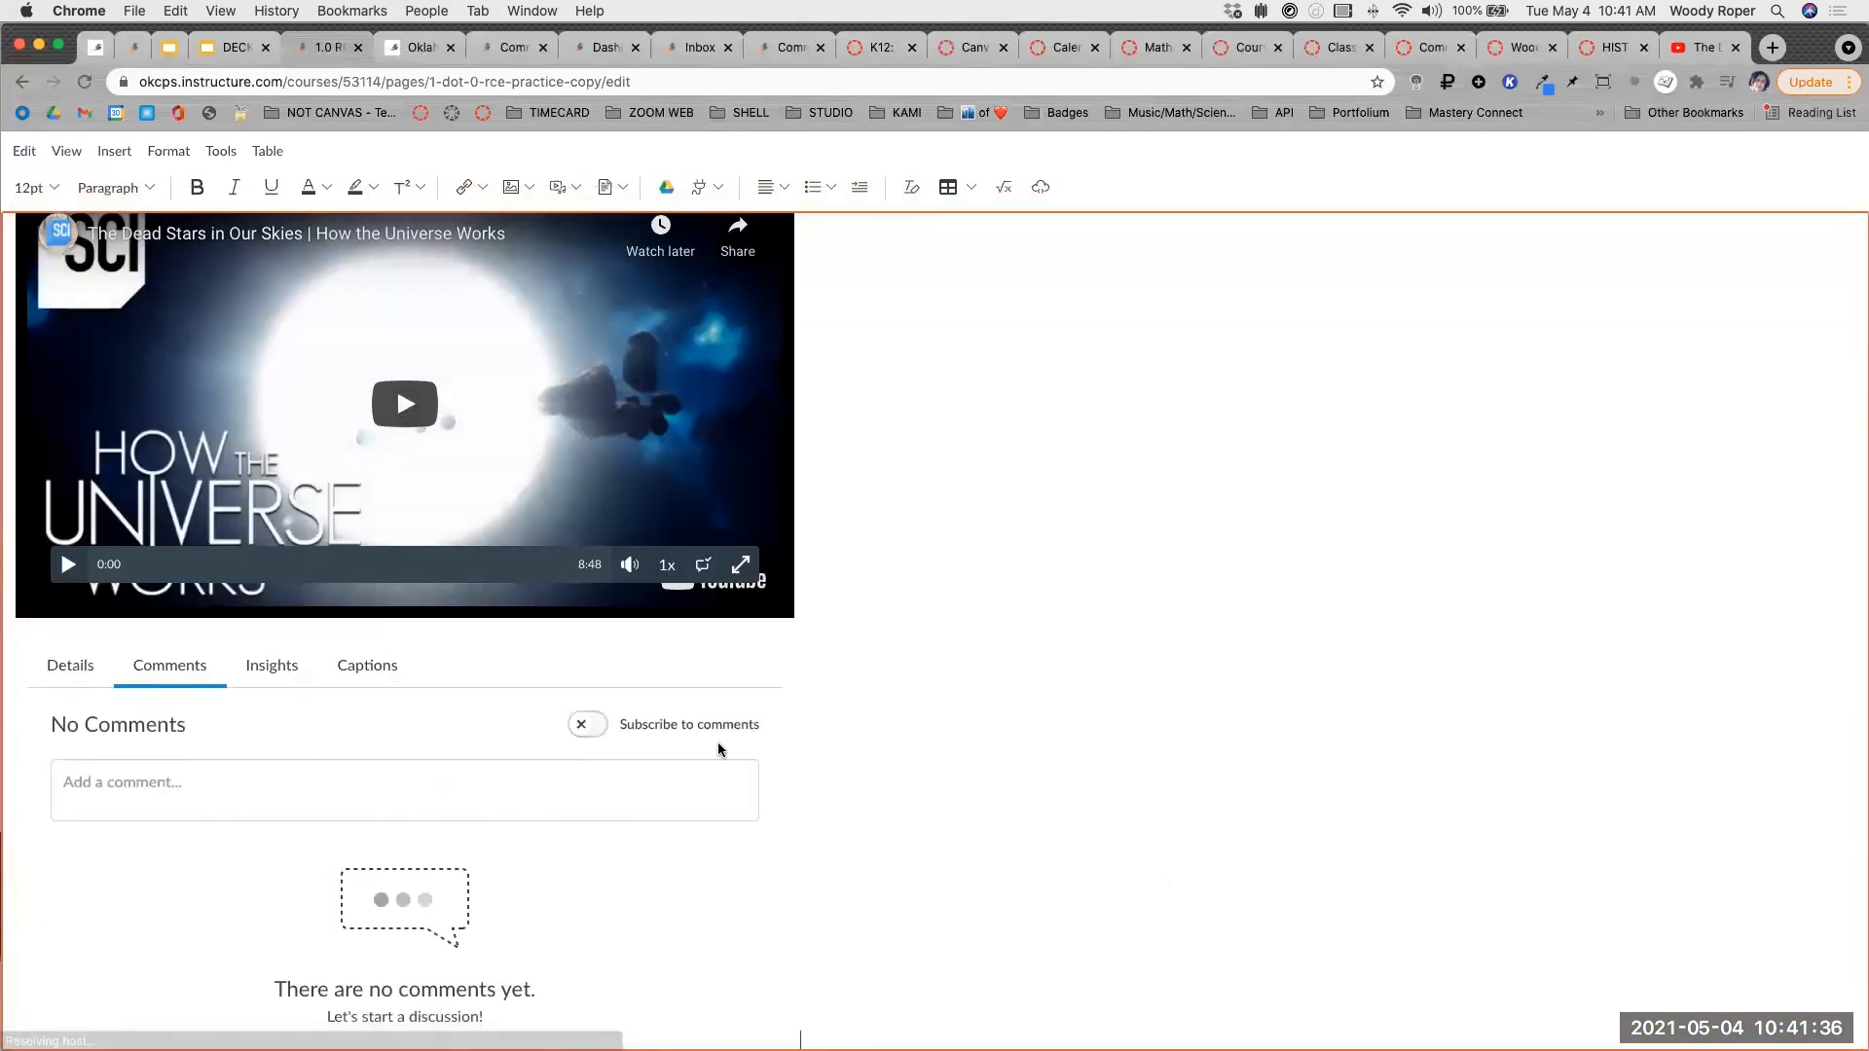
scroll(718, 749, up, 5)
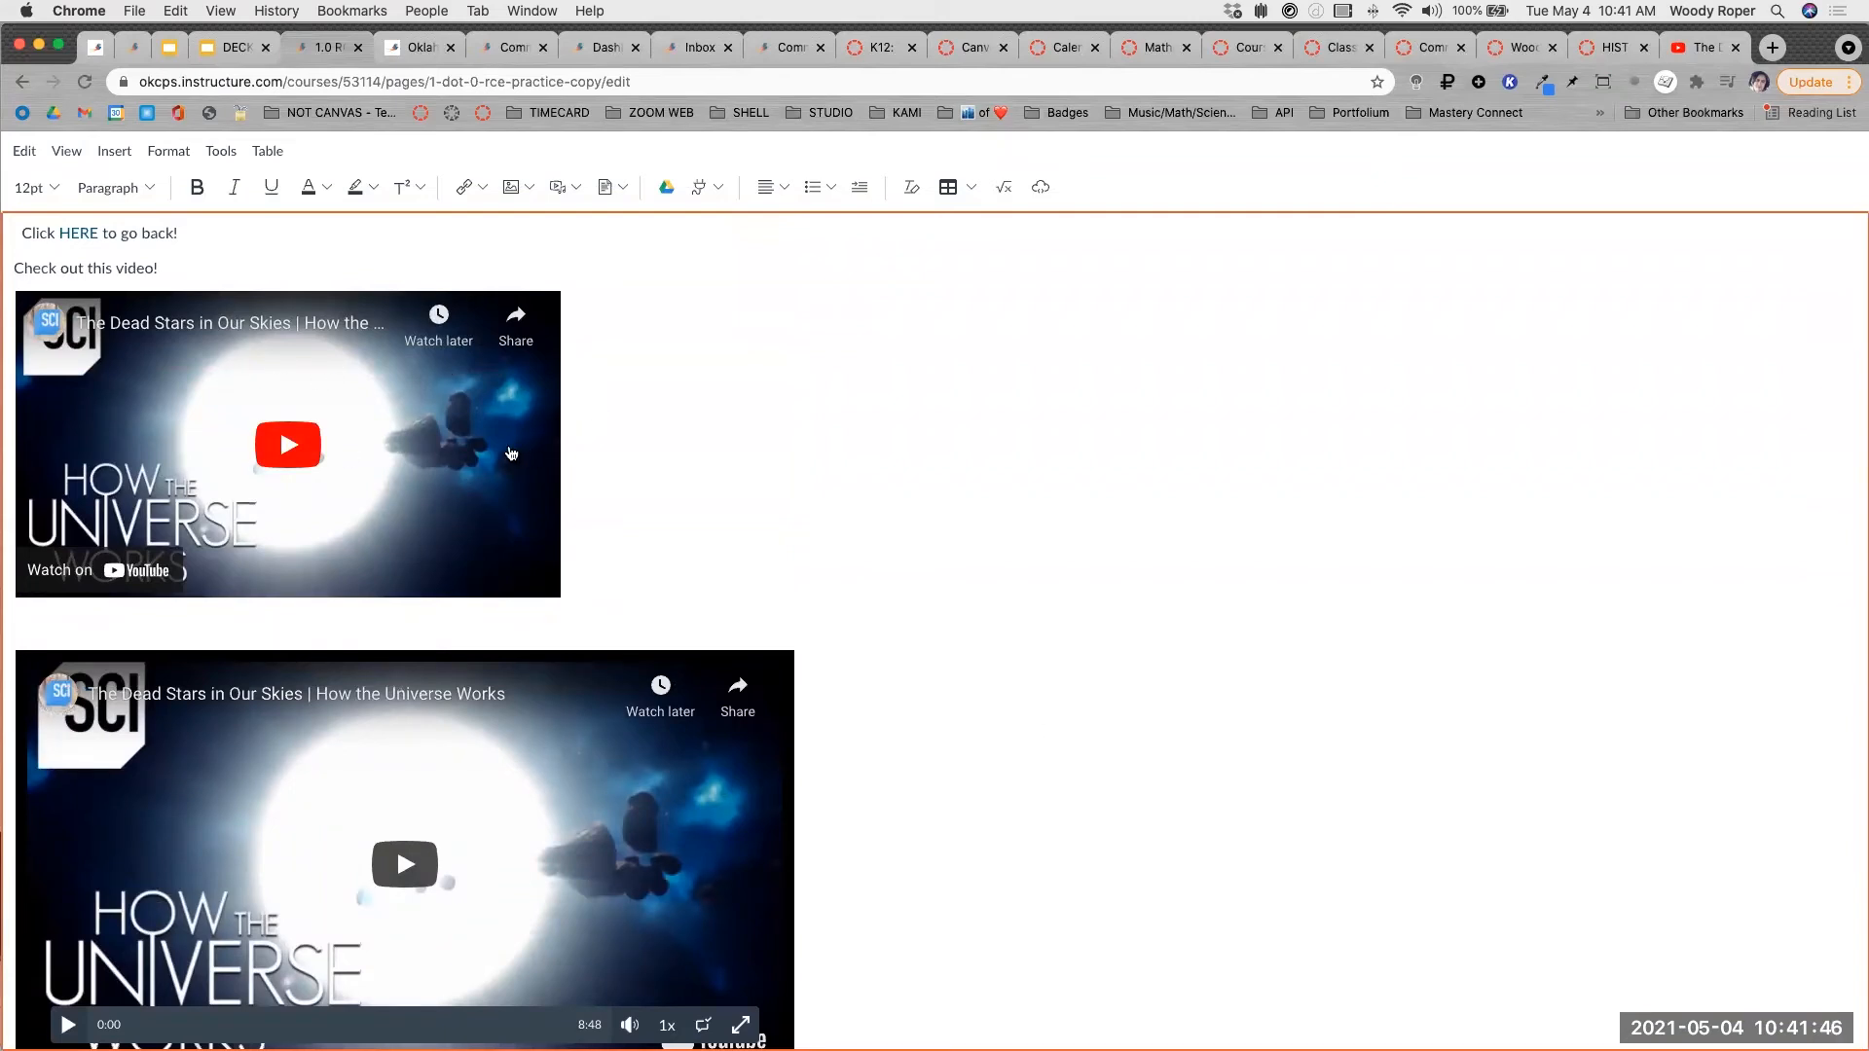
scroll(510, 453, down, 1)
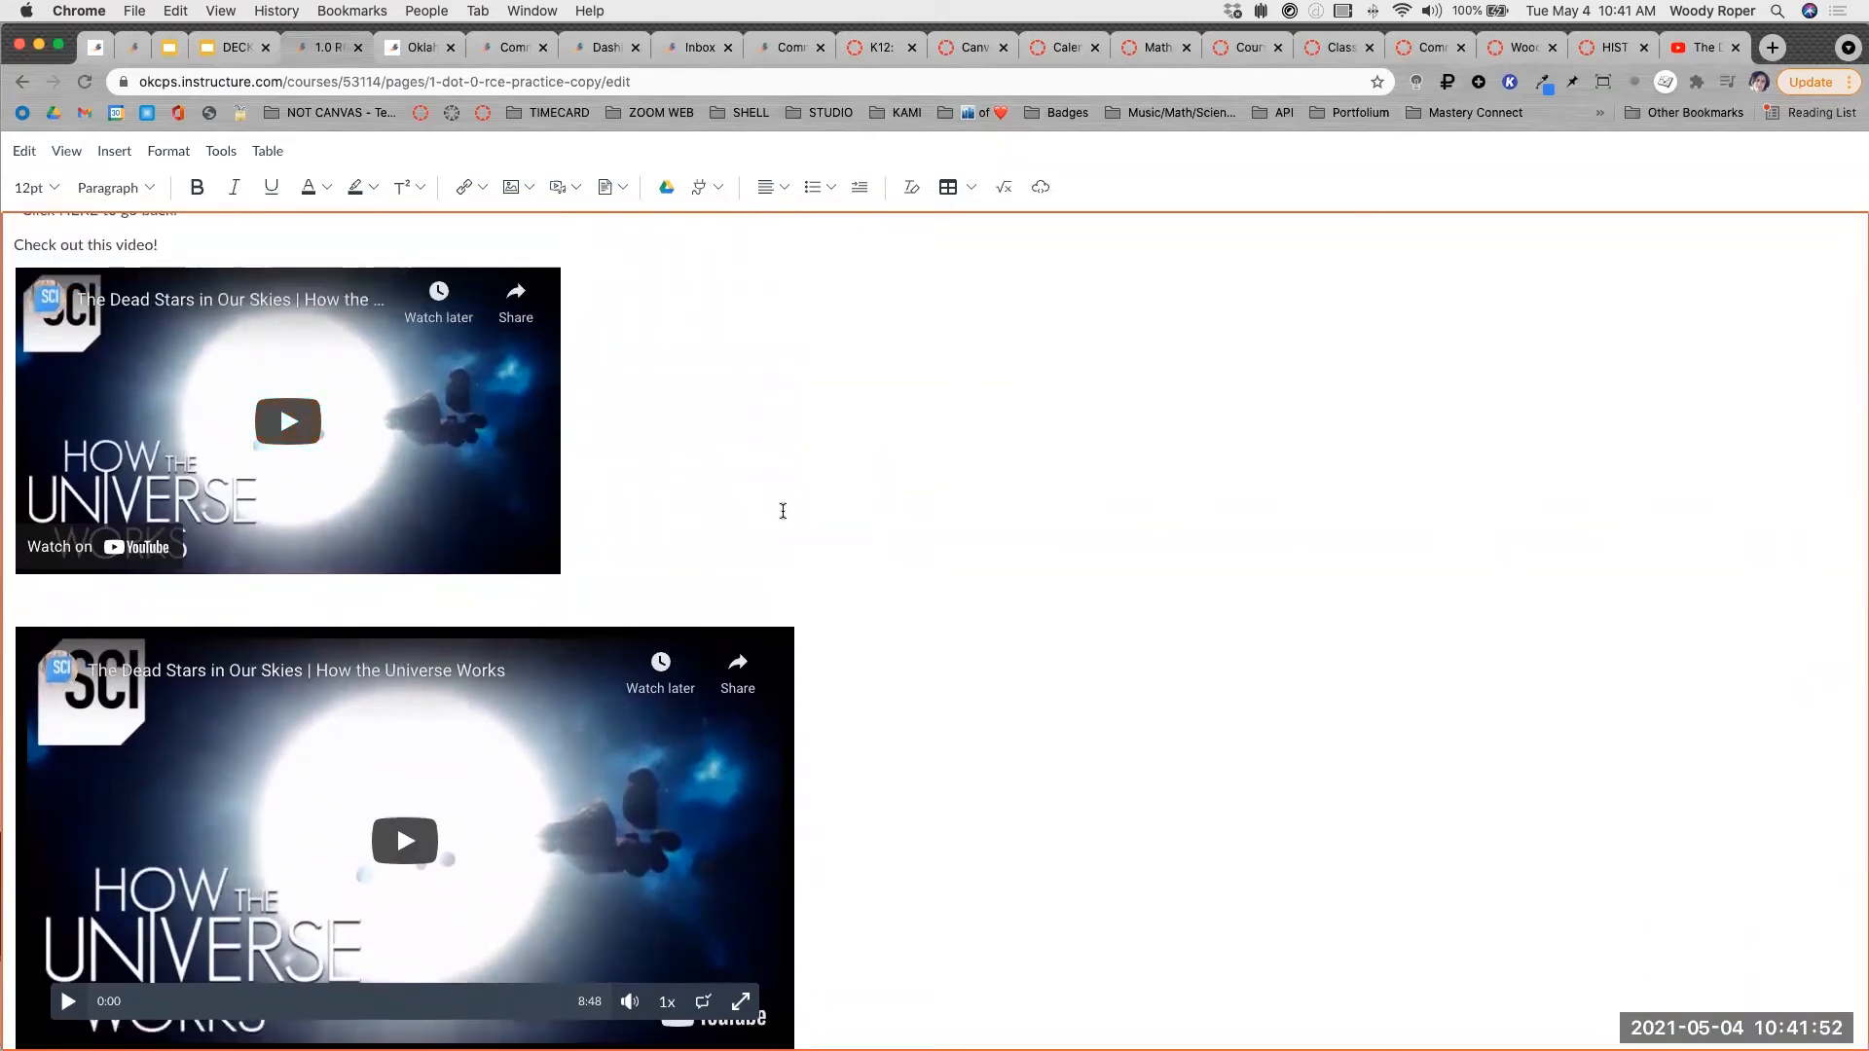
scroll(782, 511, down, 5)
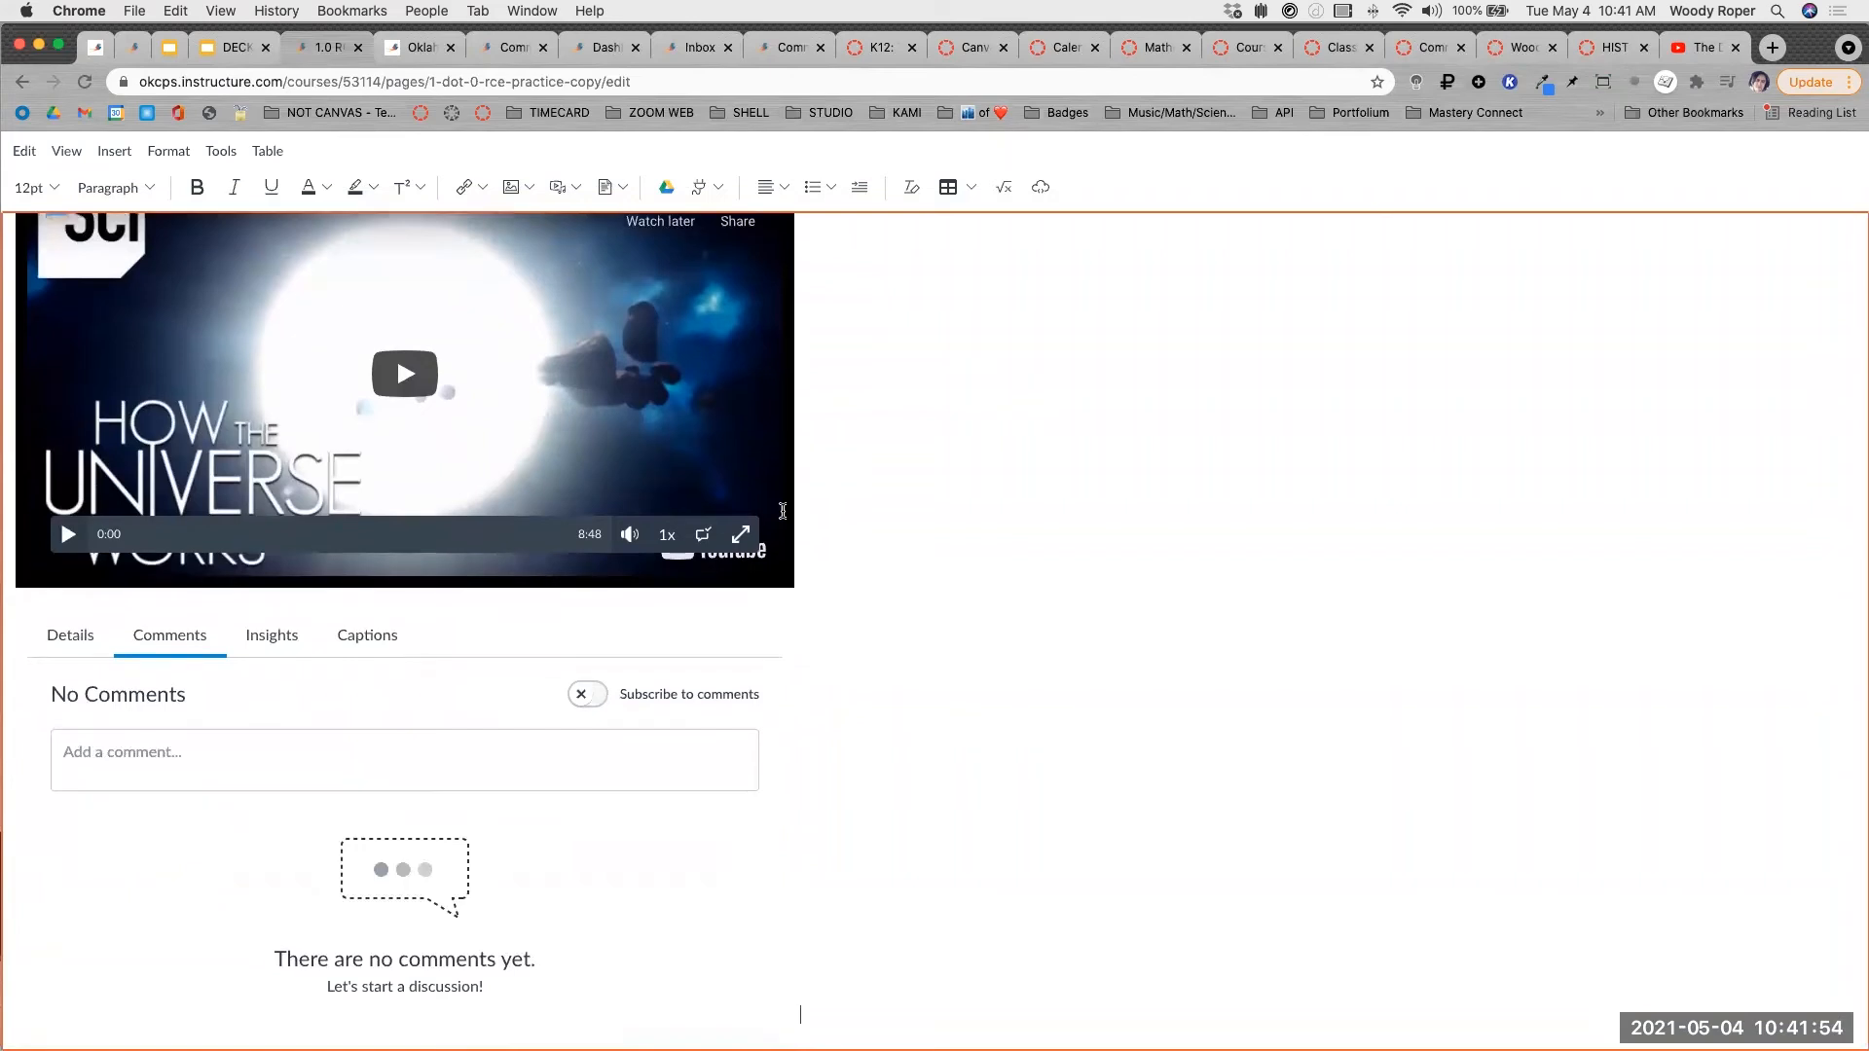
scroll(782, 511, up, 5)
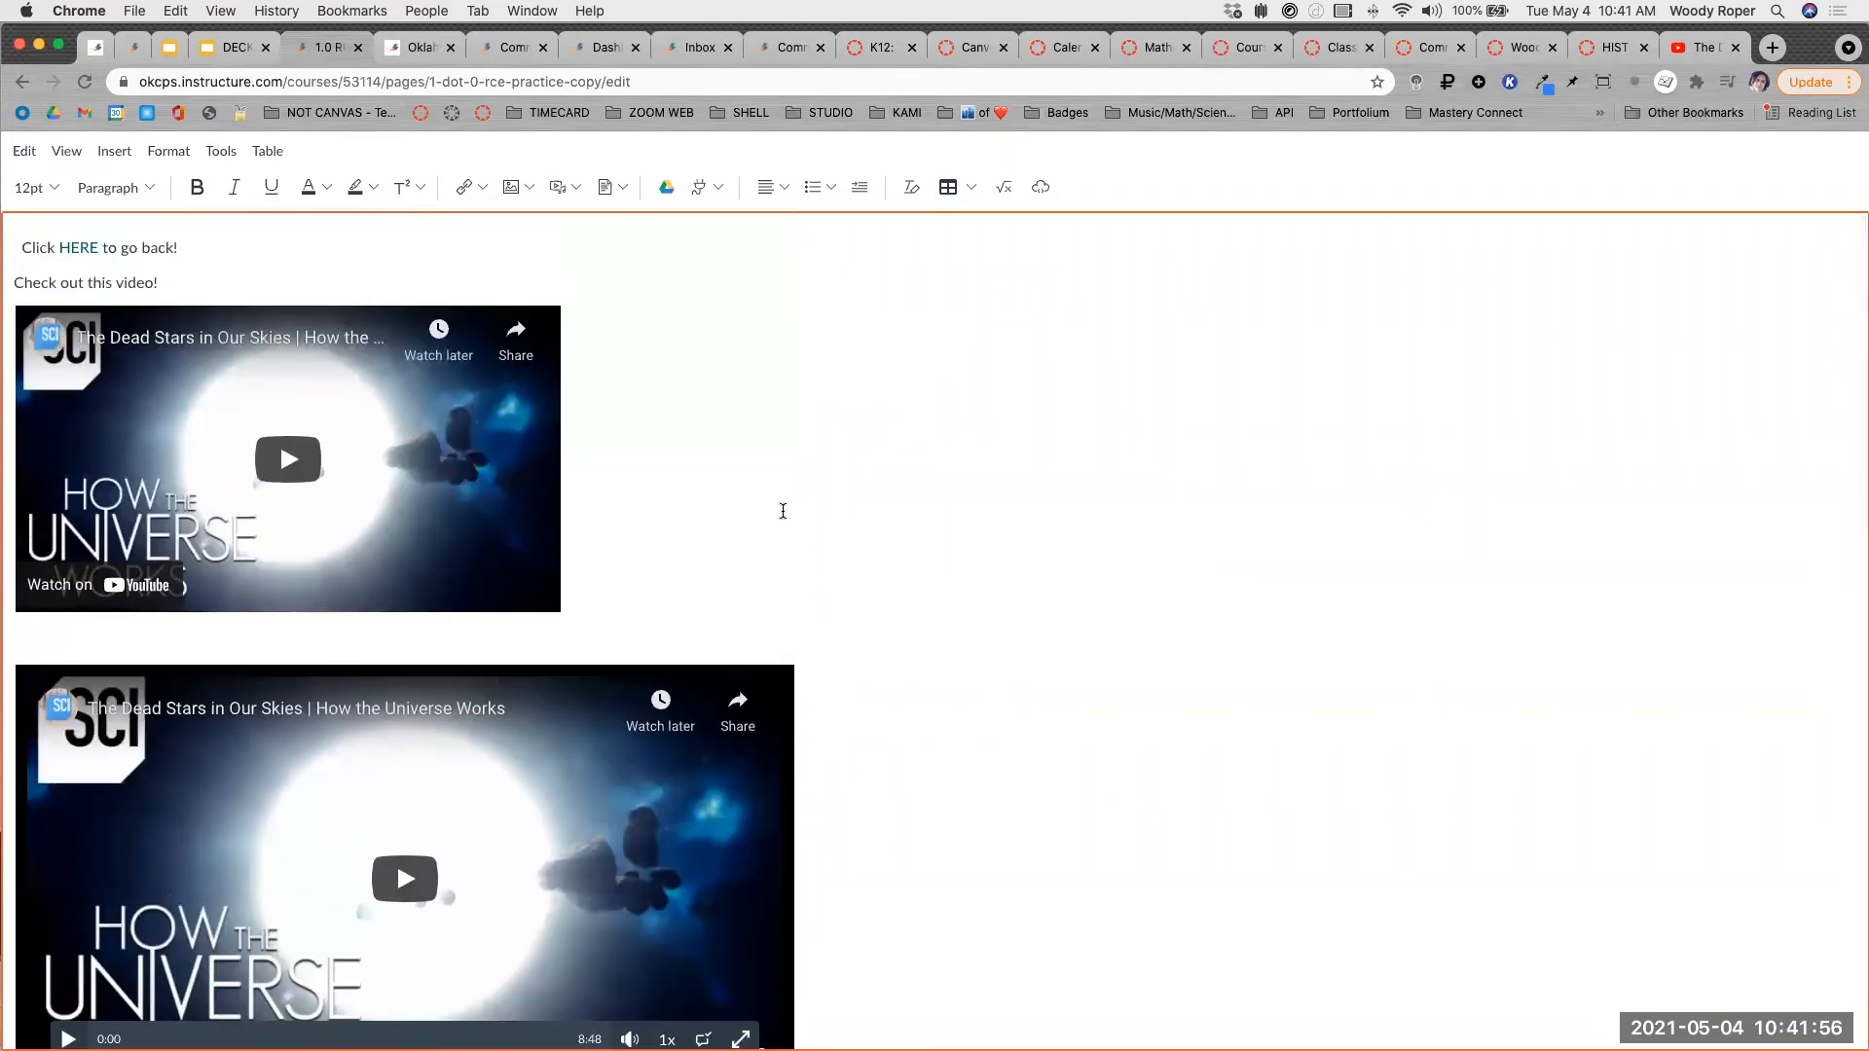
Leave the full-screen editor and examine the iframe code of both embedded videos in the raw HTML.
click(1835, 1029)
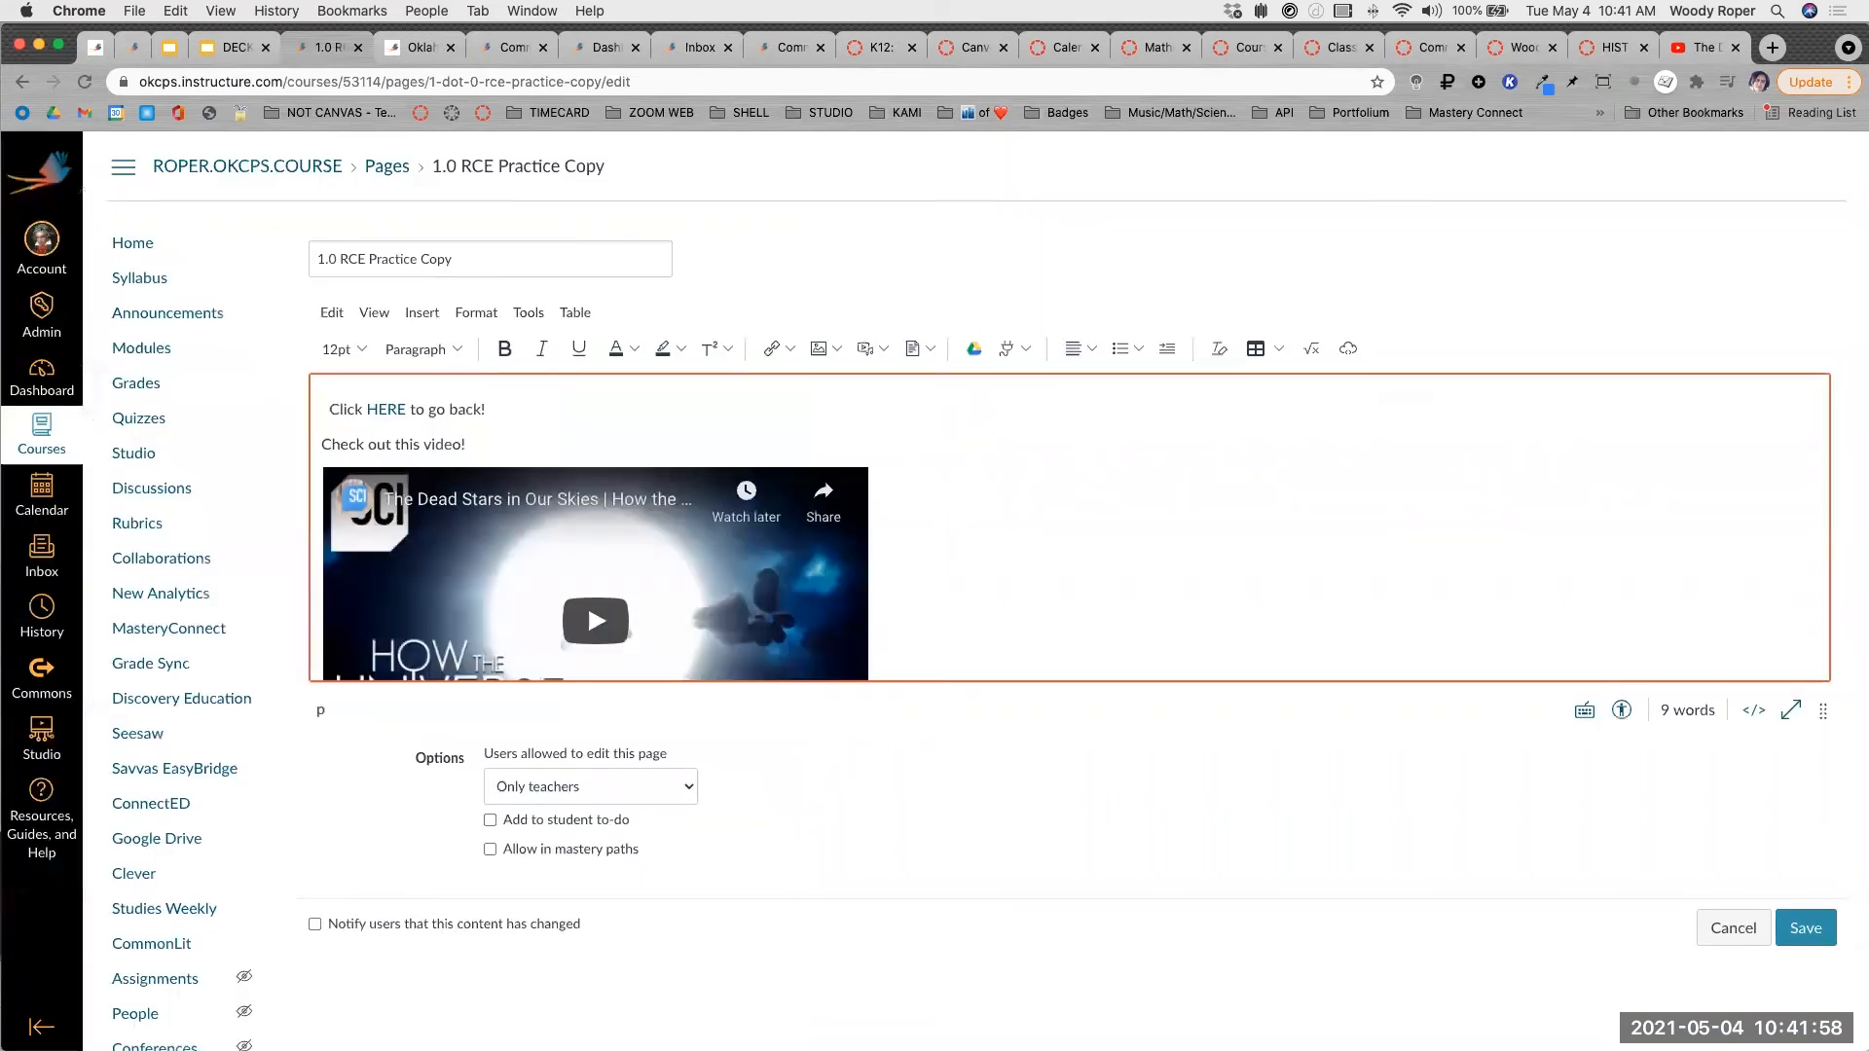
scroll(1781, 711, up, 5)
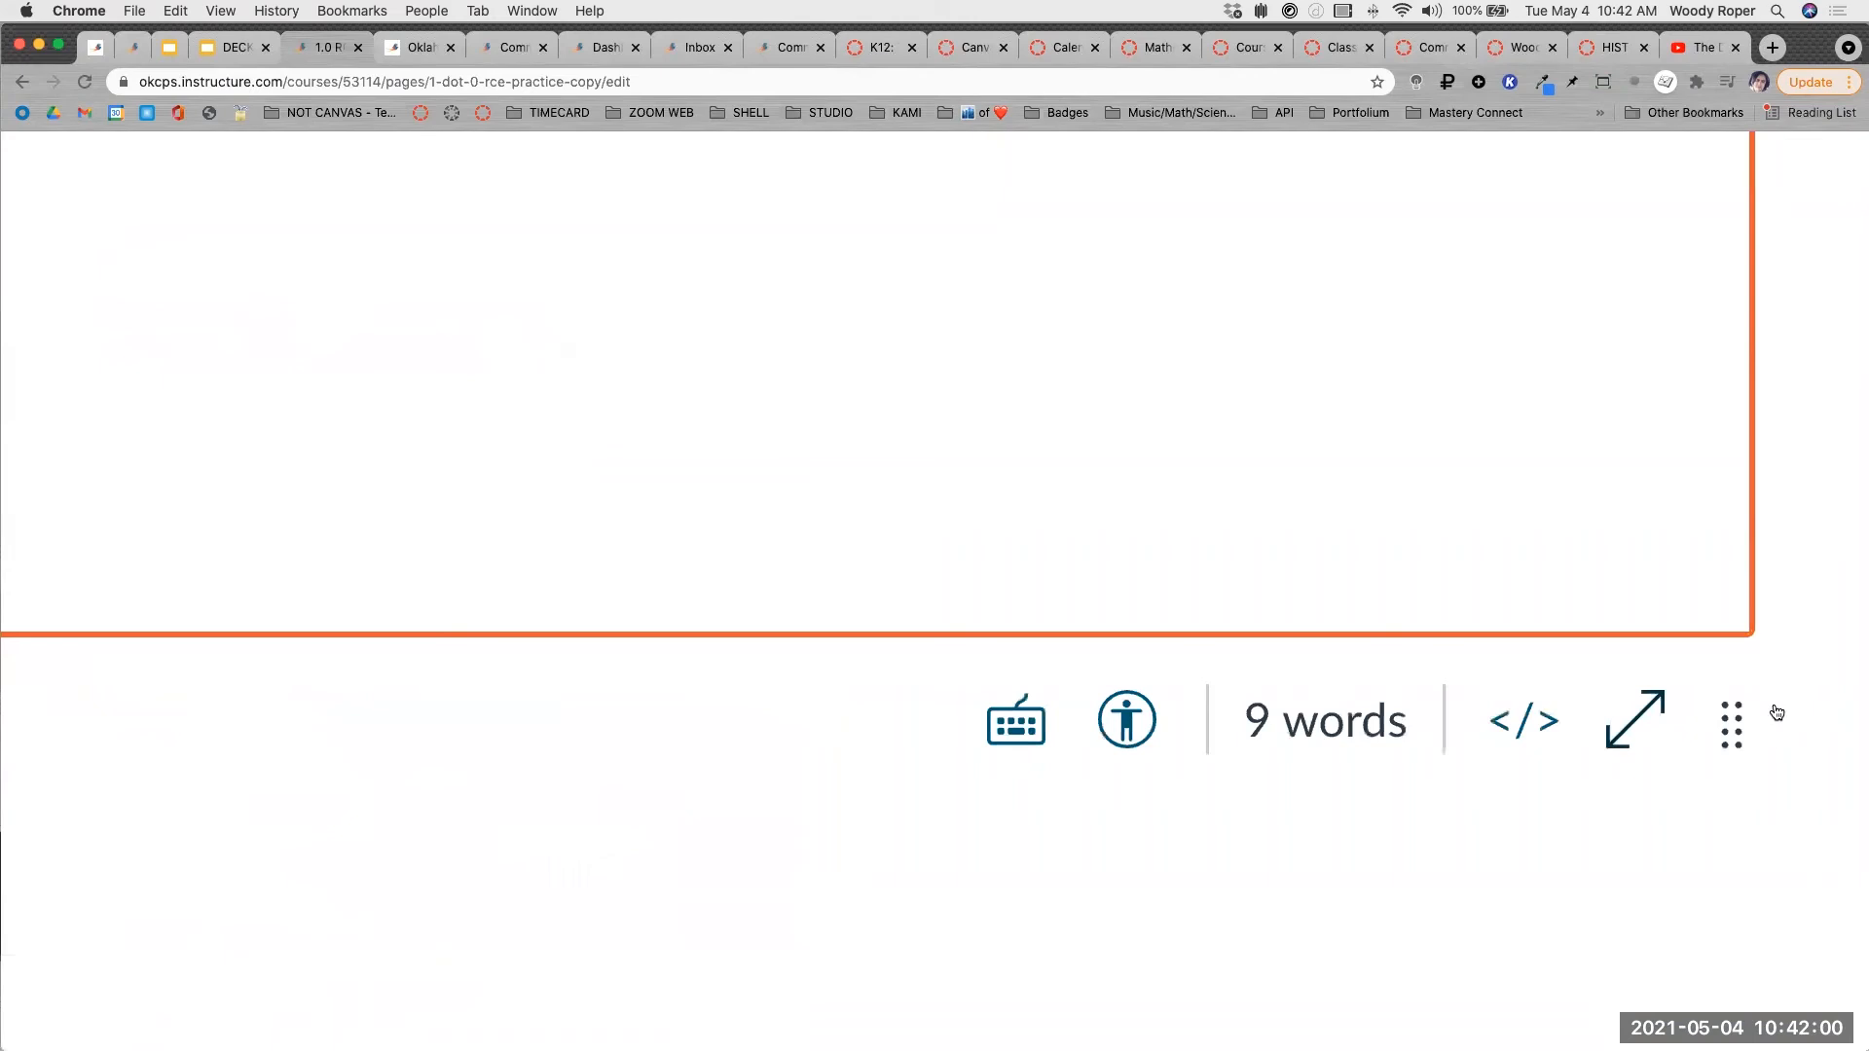
click(1523, 725)
scroll(1520, 719, down, 5)
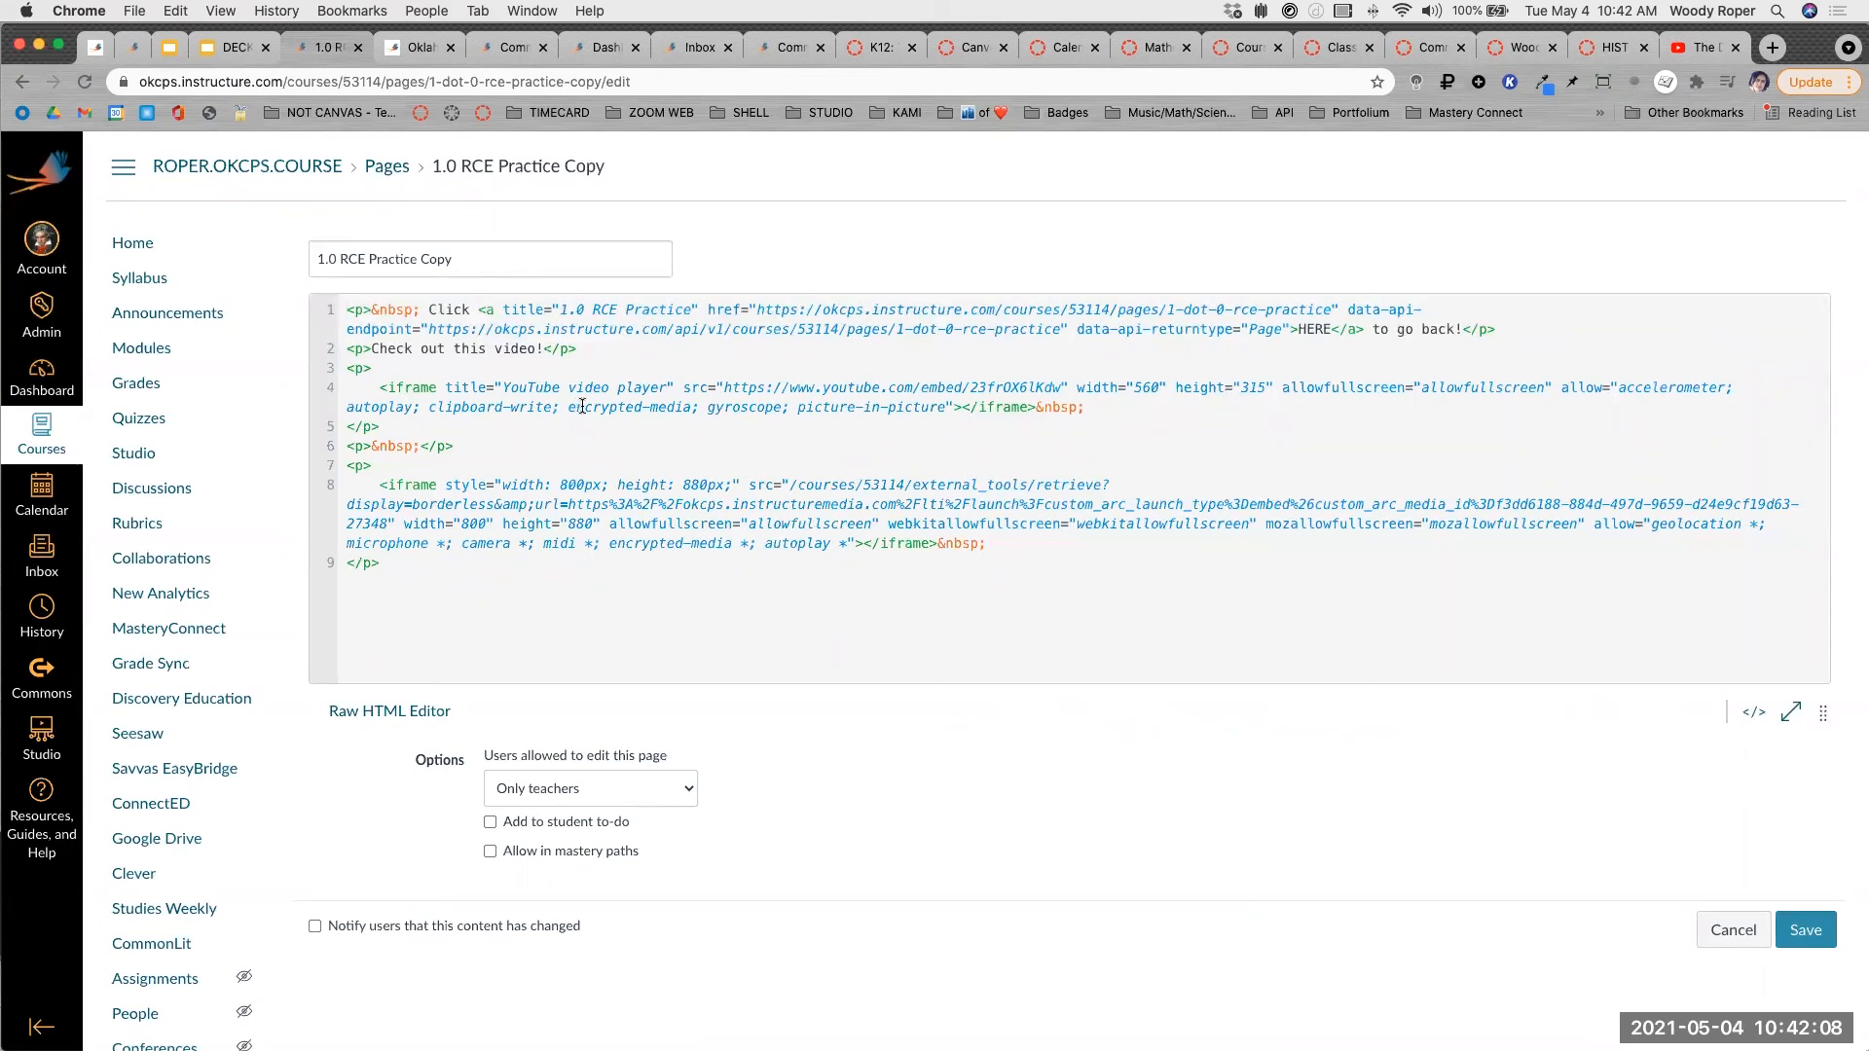
drag(378, 388, 500, 464)
click(1135, 410)
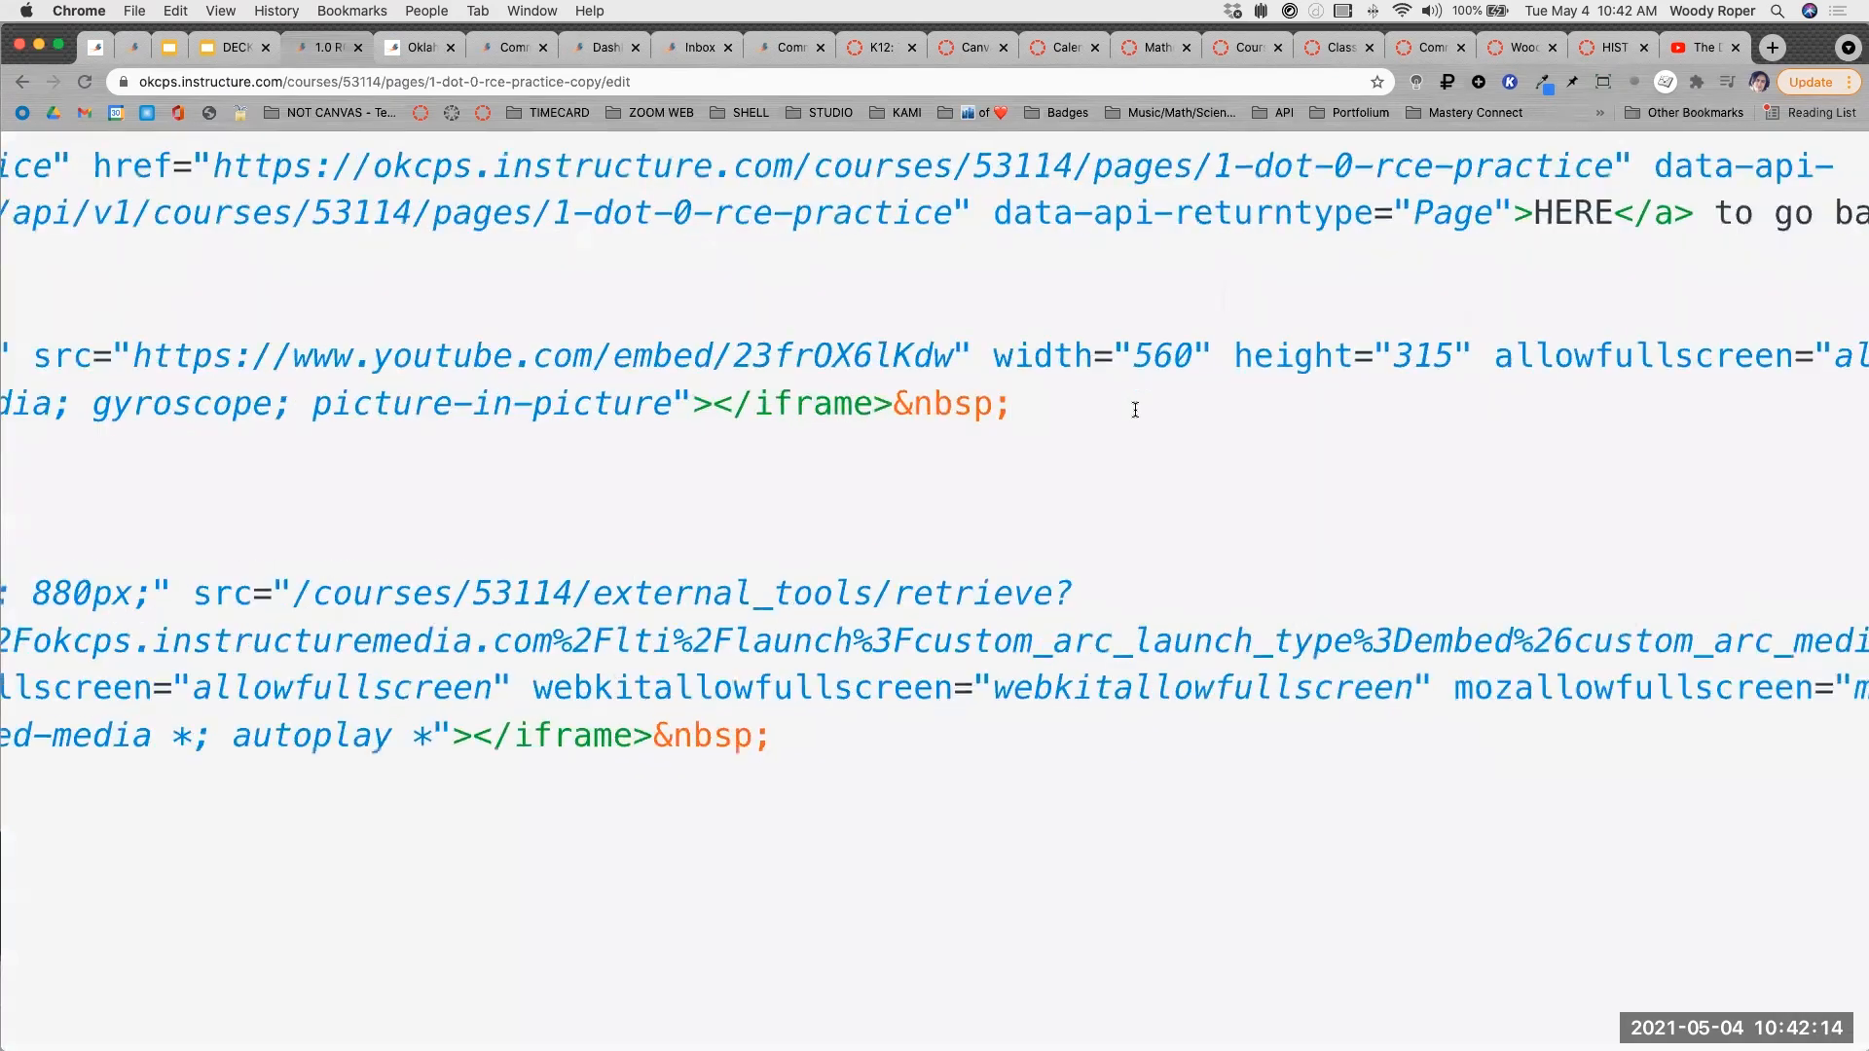
scroll(1135, 409, right, 3)
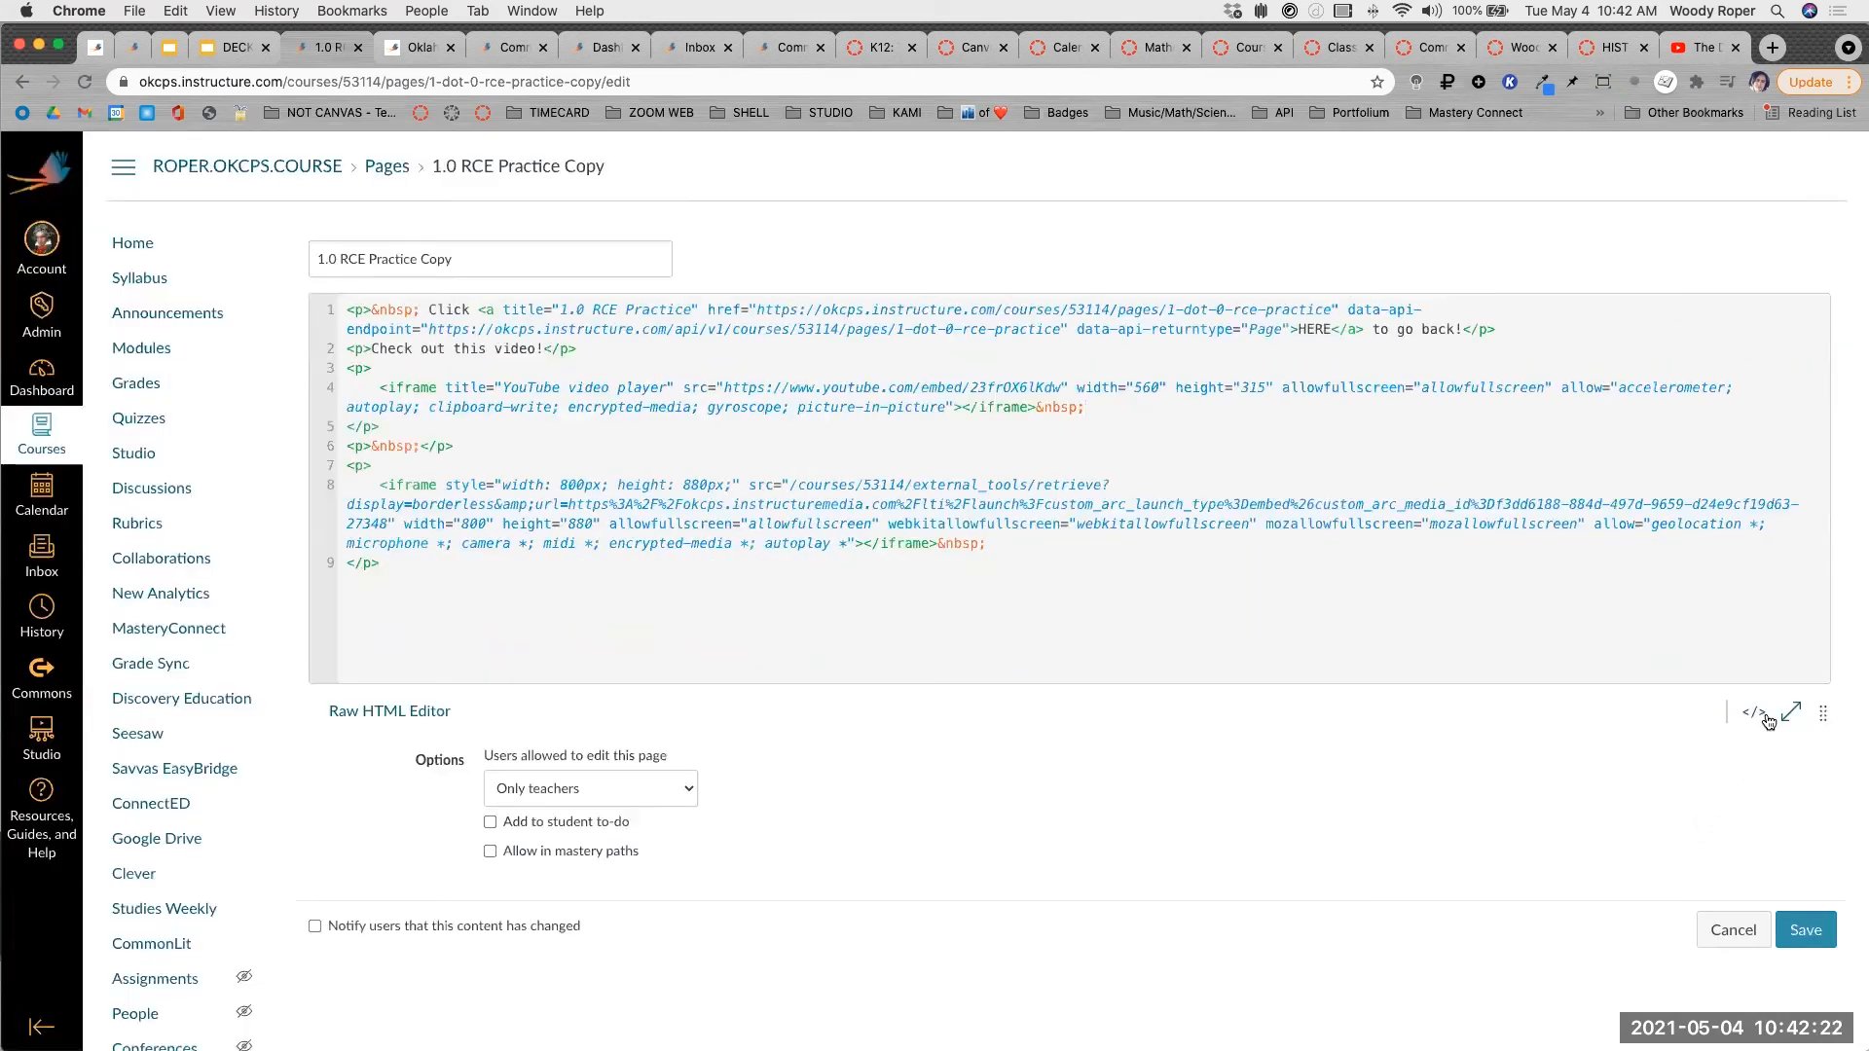
Return to the visual editor and check how large the YouTube embed appears on the page.
click(1764, 717)
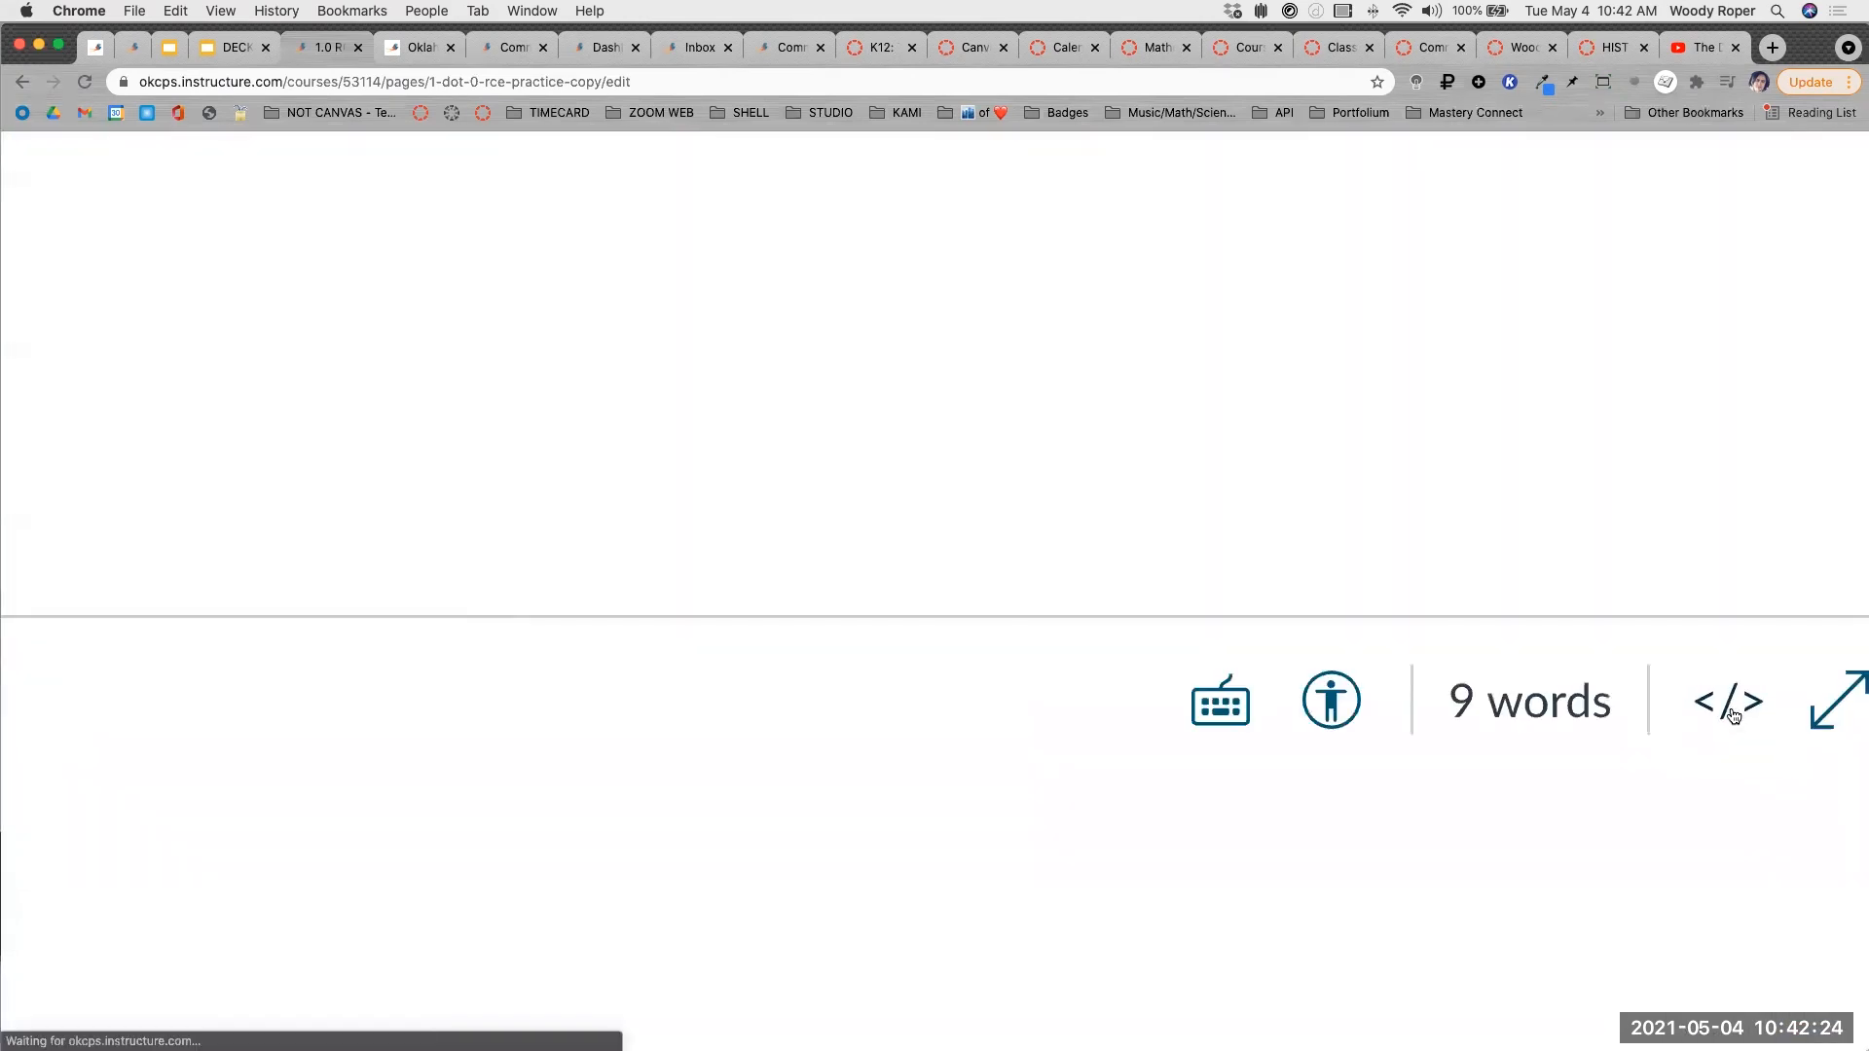
scroll(1733, 715, down, 5)
scroll(748, 500, down, 2)
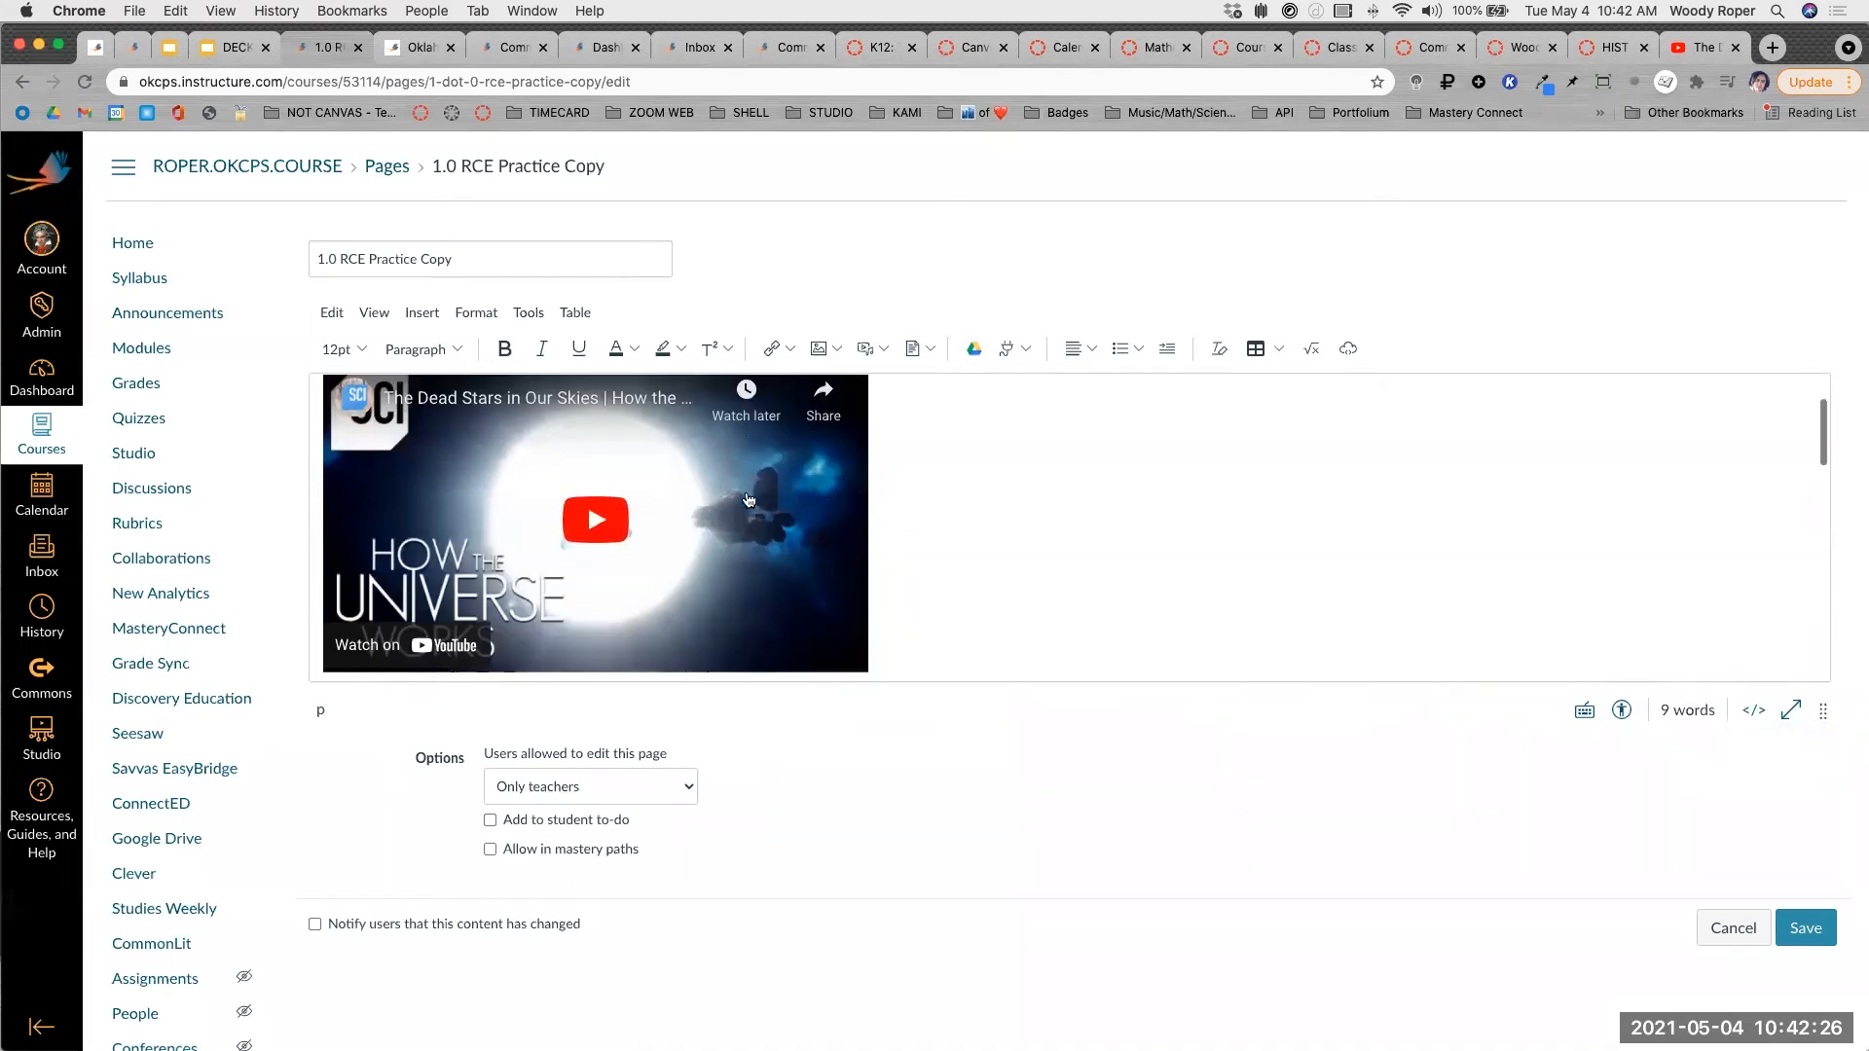
scroll(748, 501, up, 1)
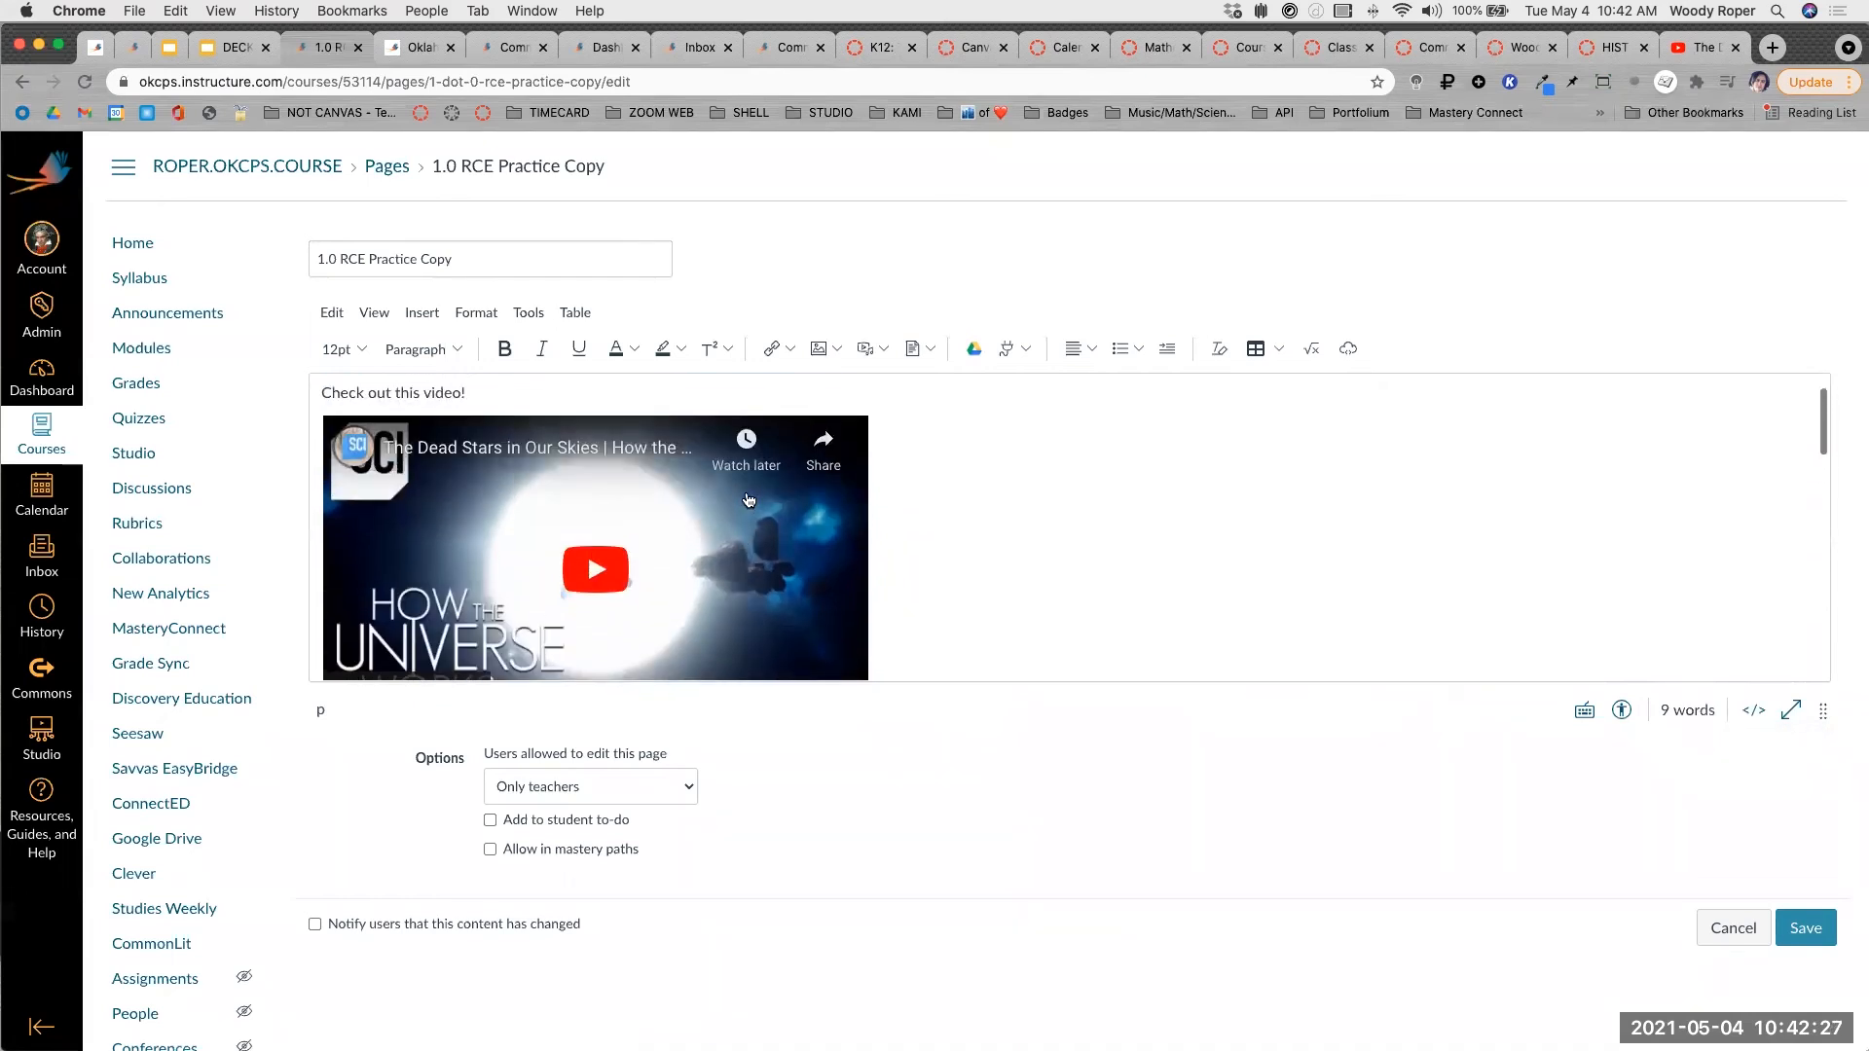
Set the YouTube iframe's height to 515 and width to 760 in the raw HTML, and return to the visual editor.
click(1761, 716)
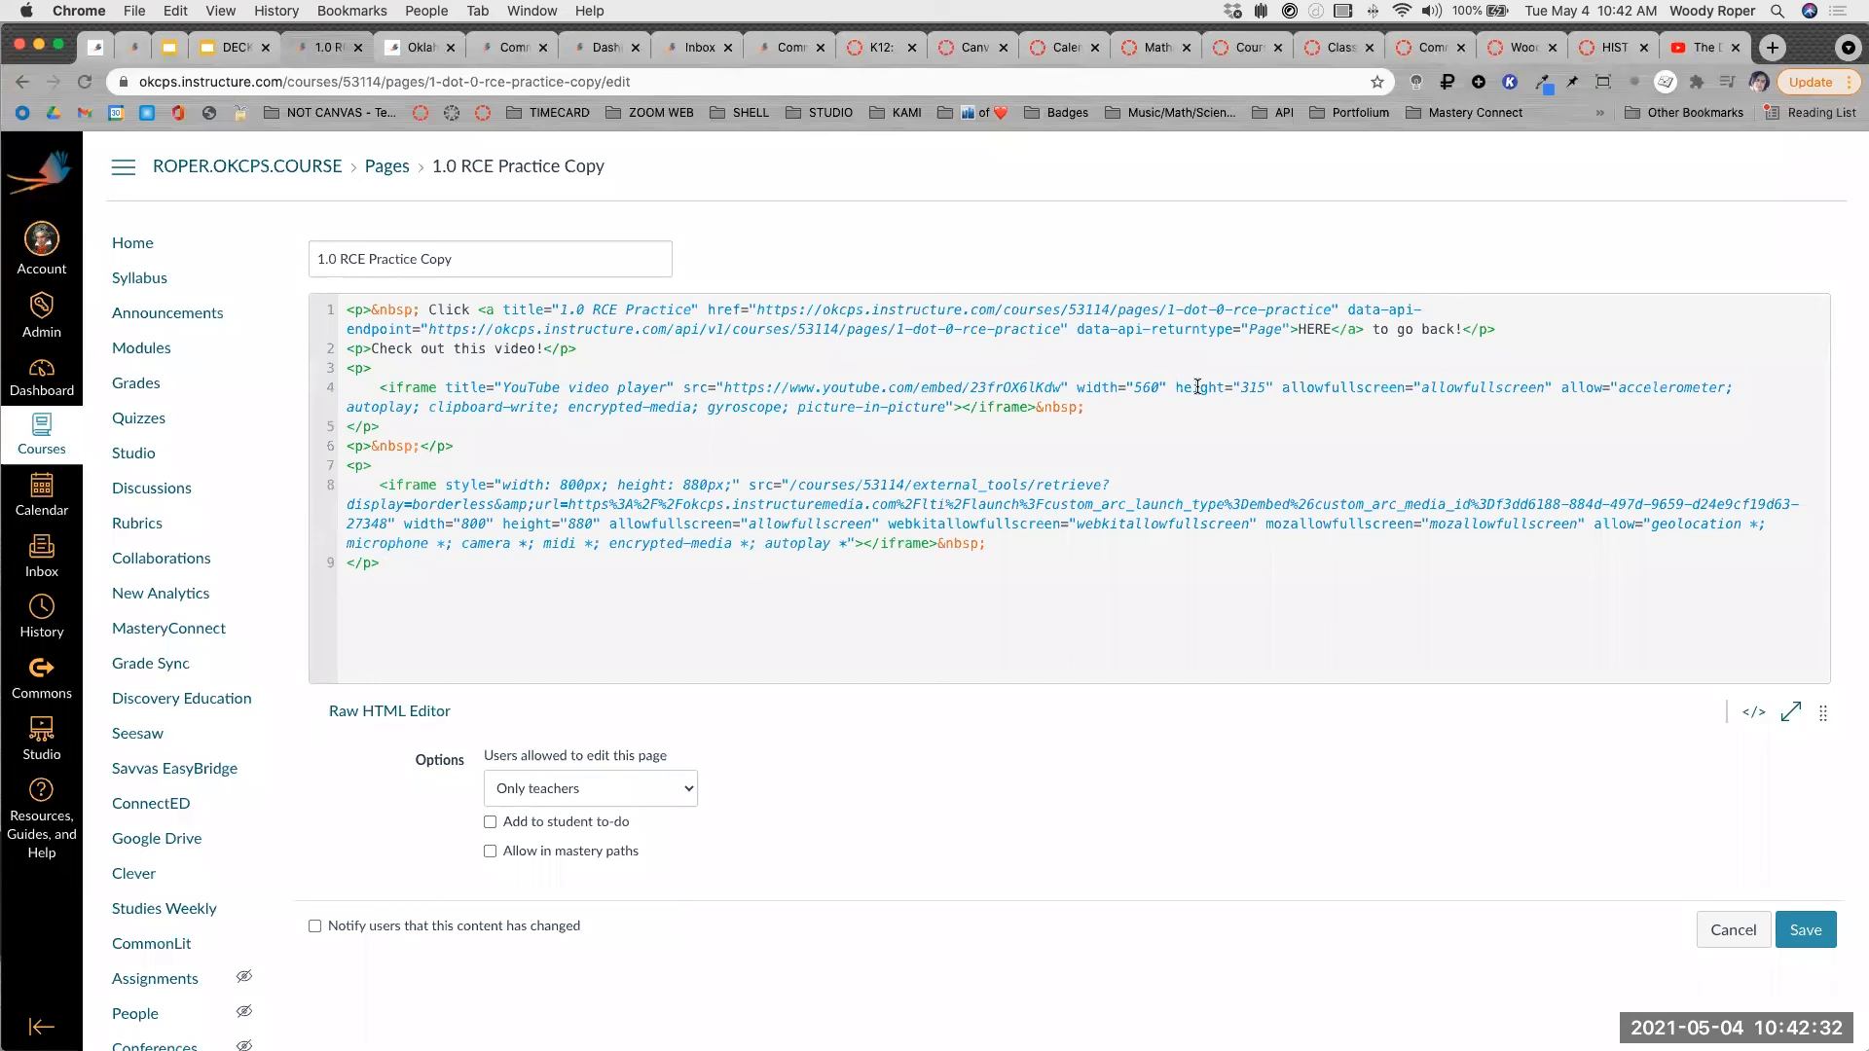
scroll(1197, 386, up, 5)
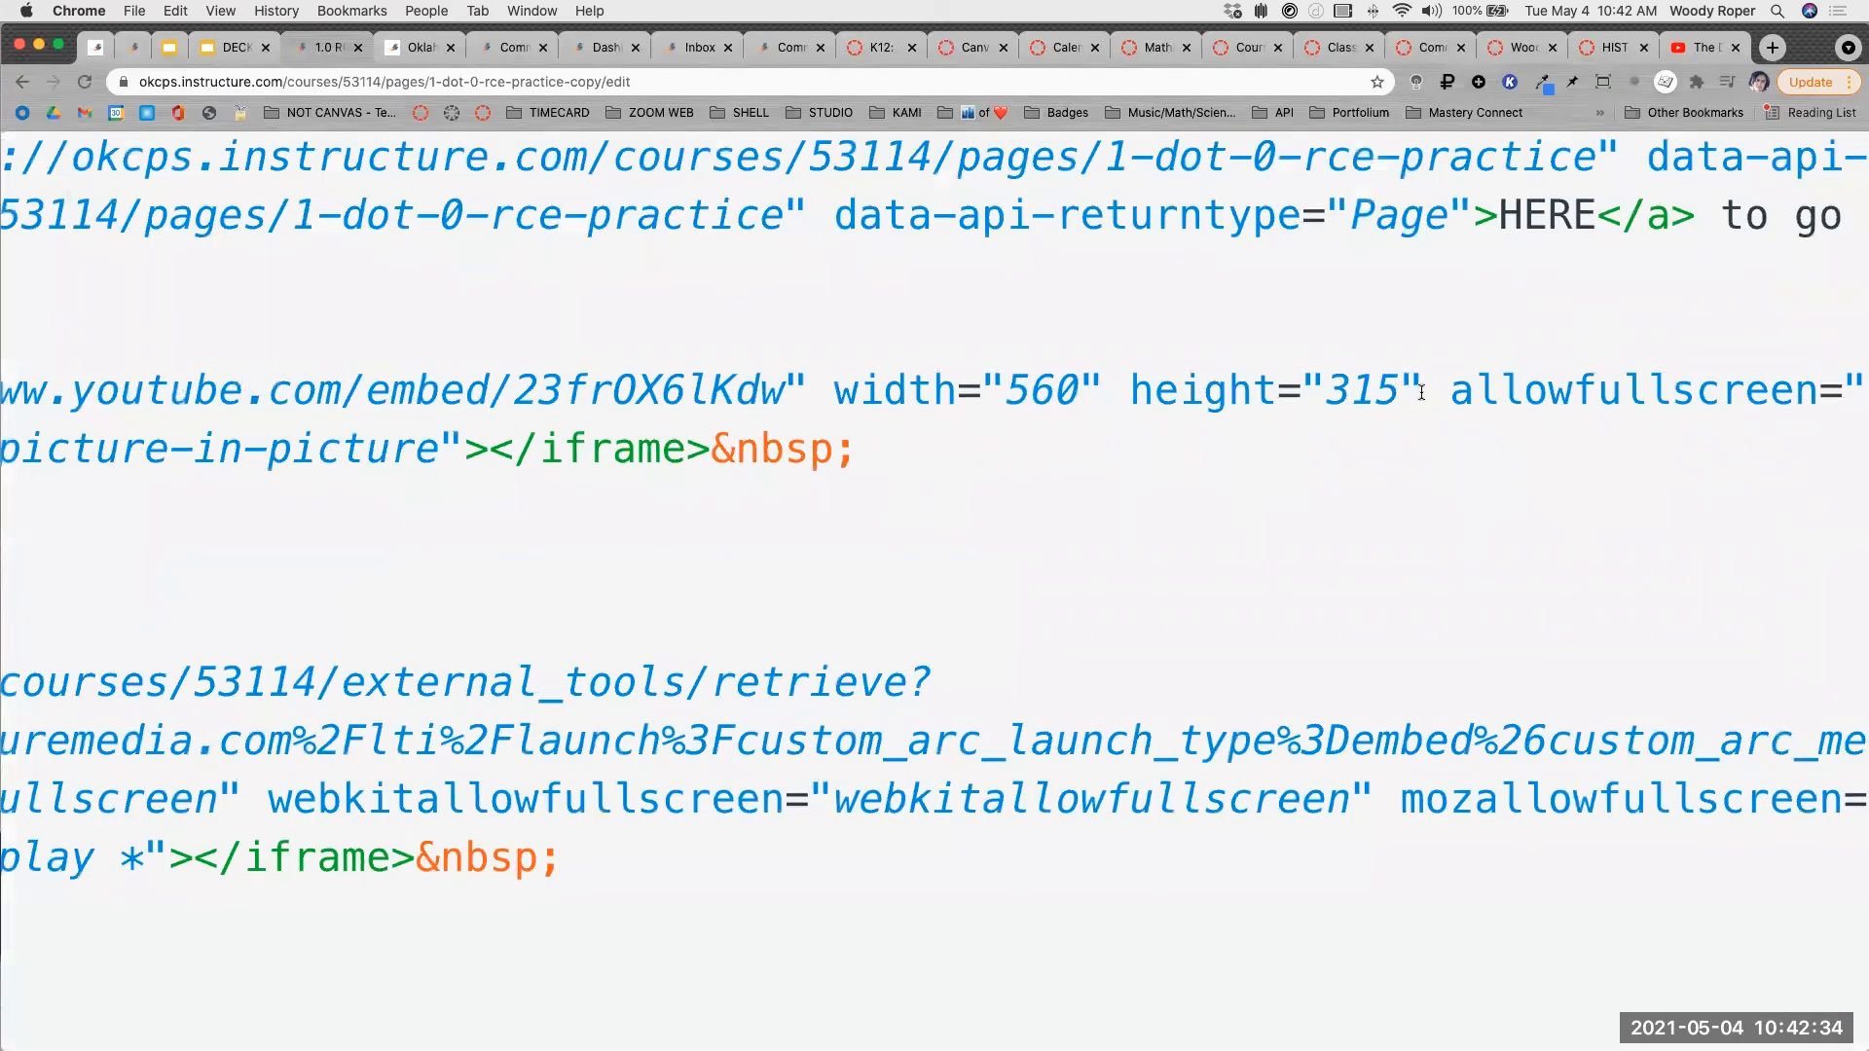
drag(1402, 390, 1326, 382)
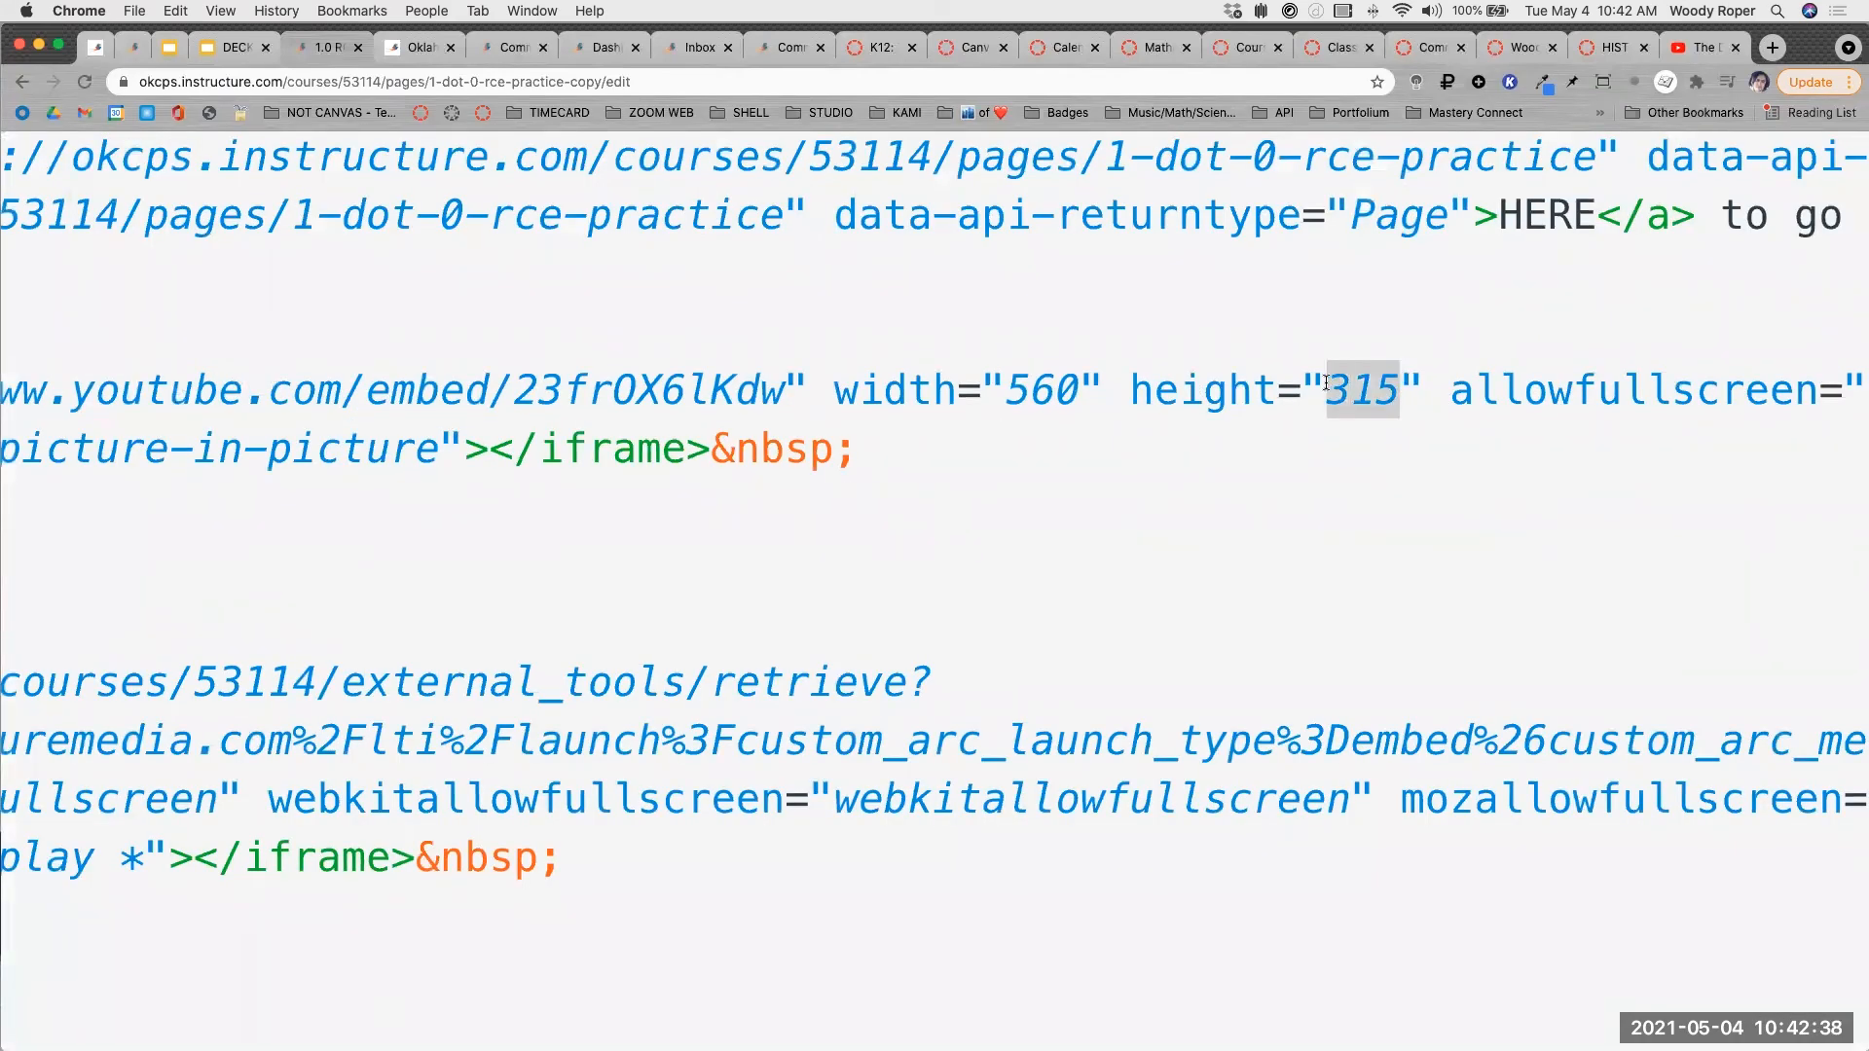
text(515)
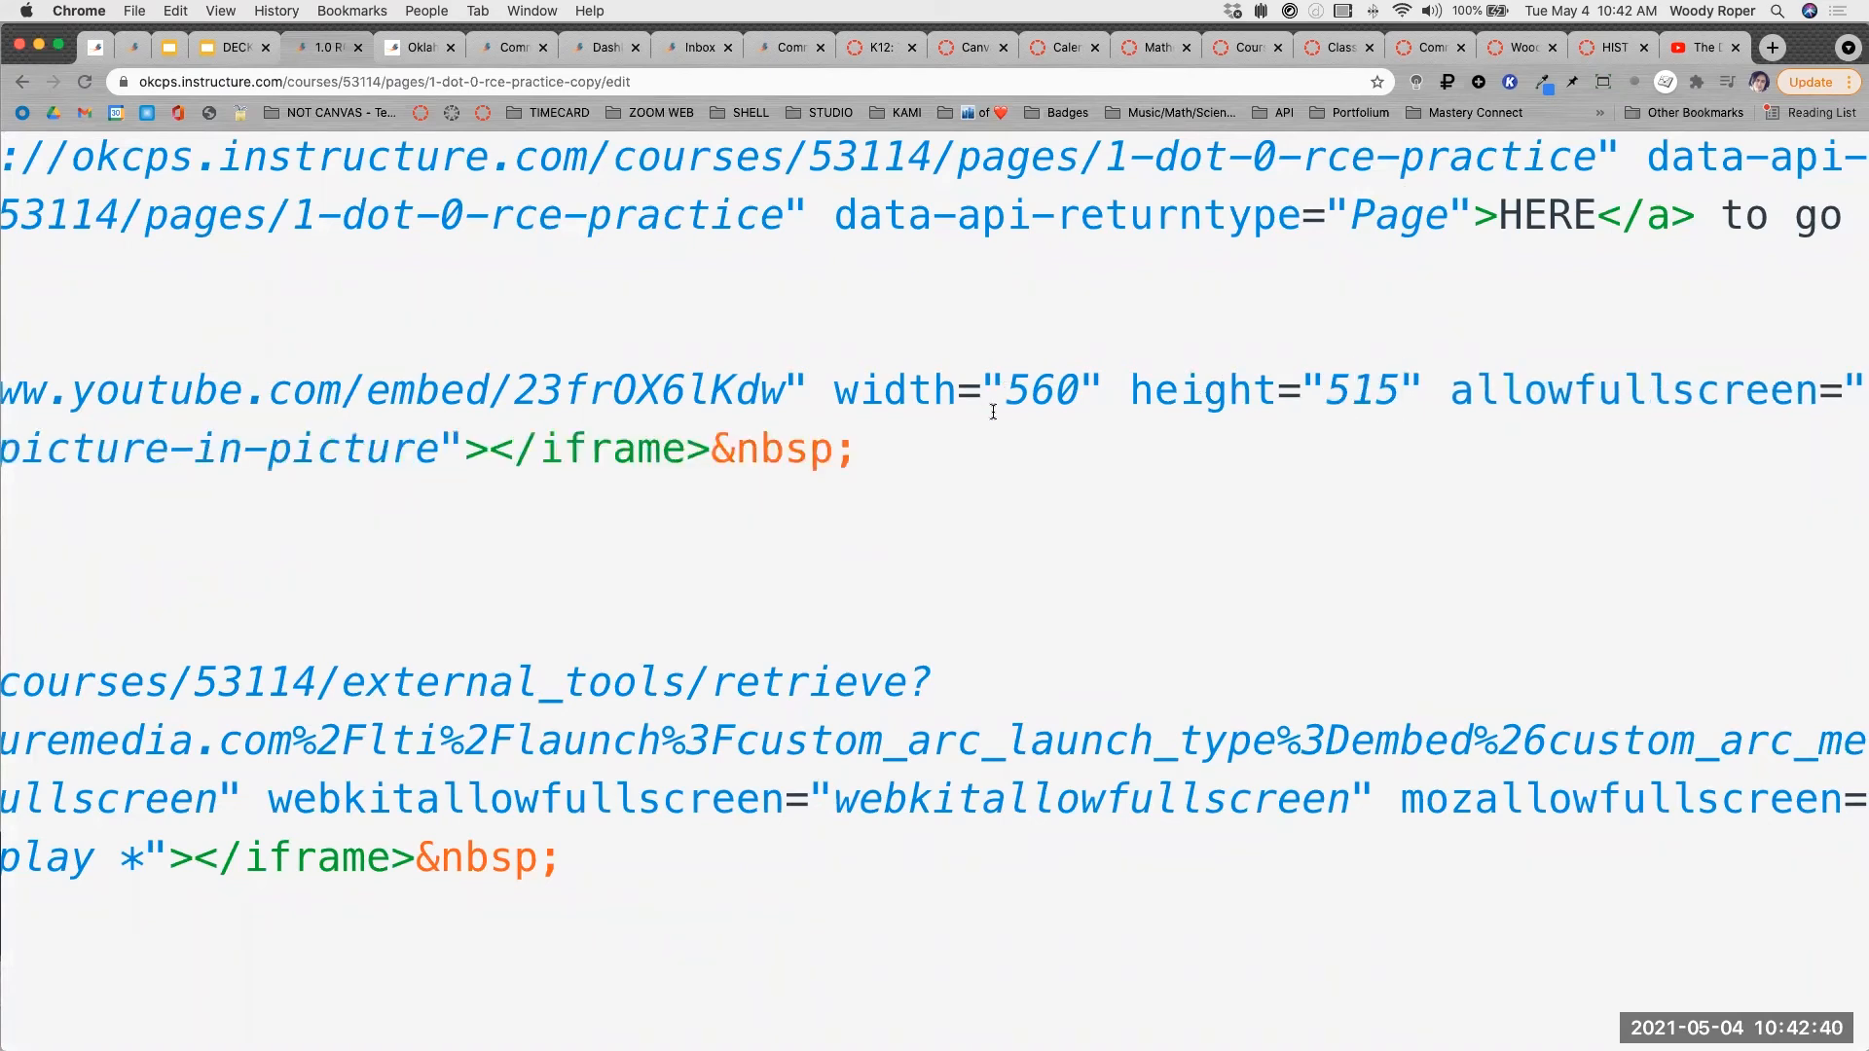
drag(1080, 390, 1012, 388)
text(760)
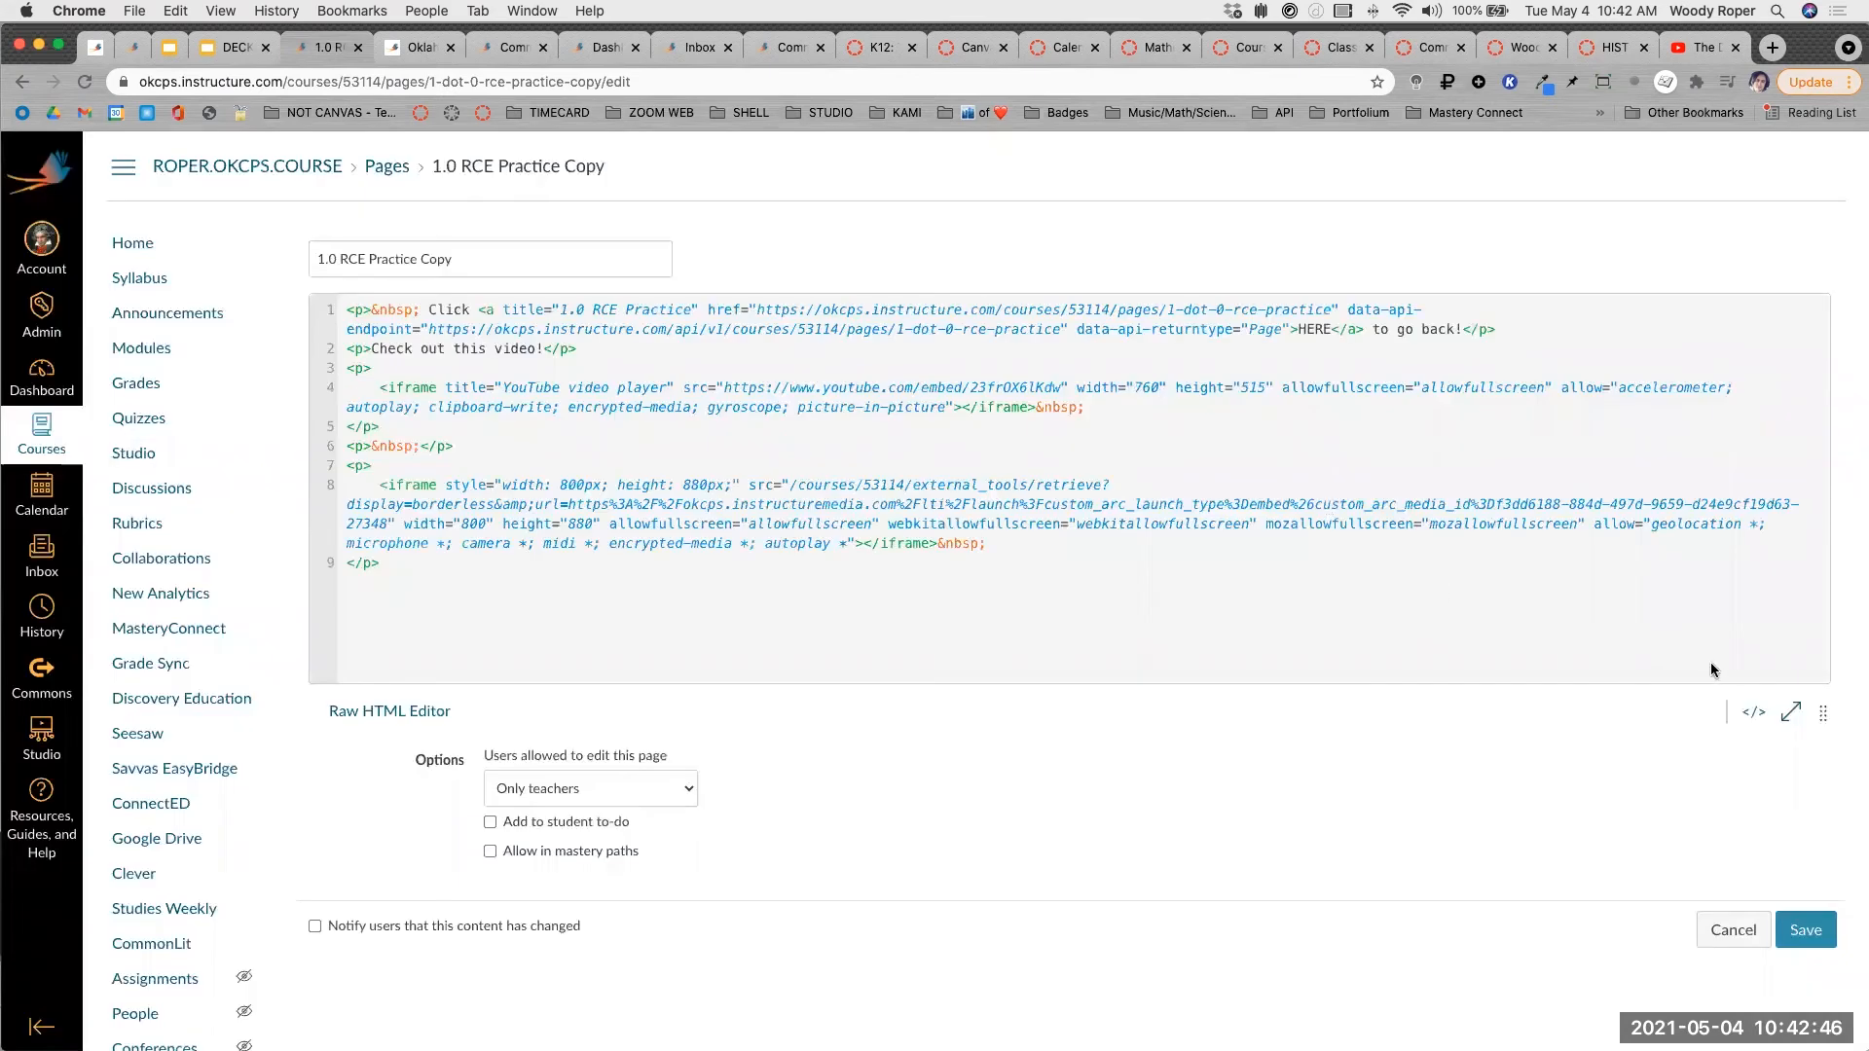
click(1747, 710)
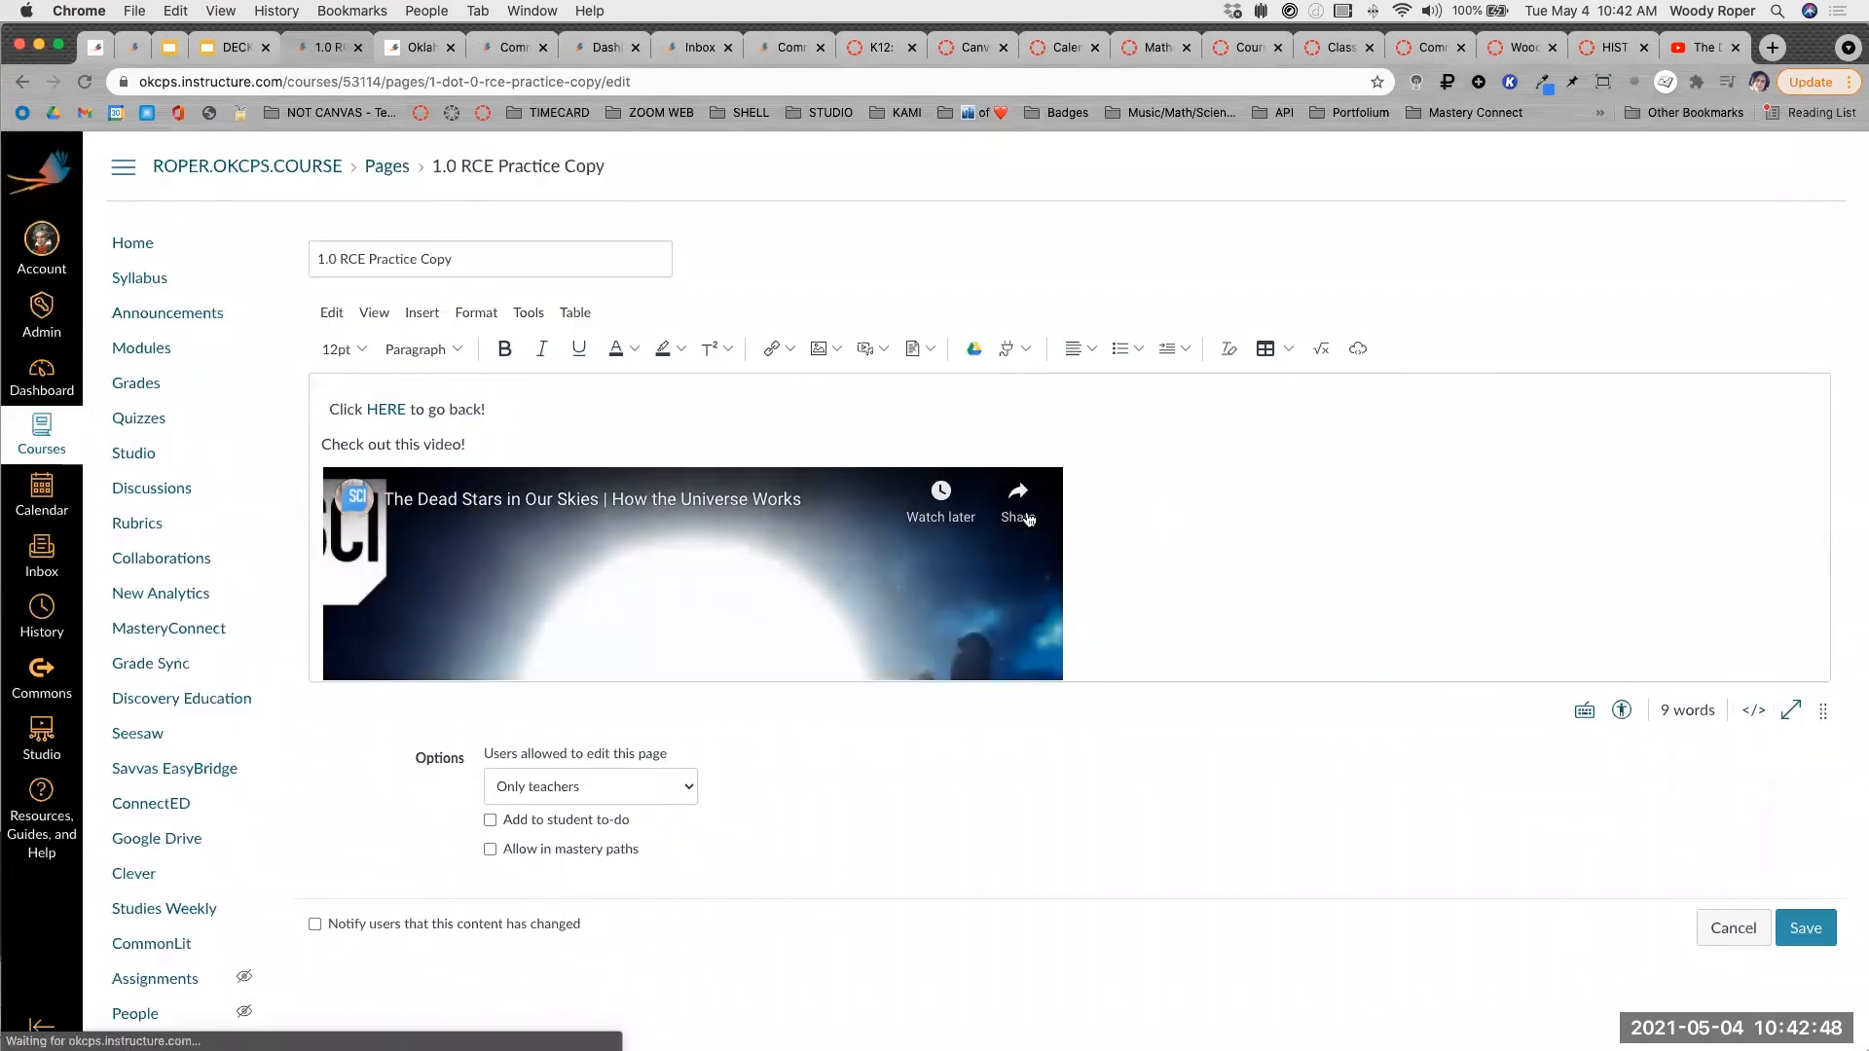
Compare the resized YouTube embed with the Studio video below it, using the full-screen editor.
scroll(1209, 545, down, 5)
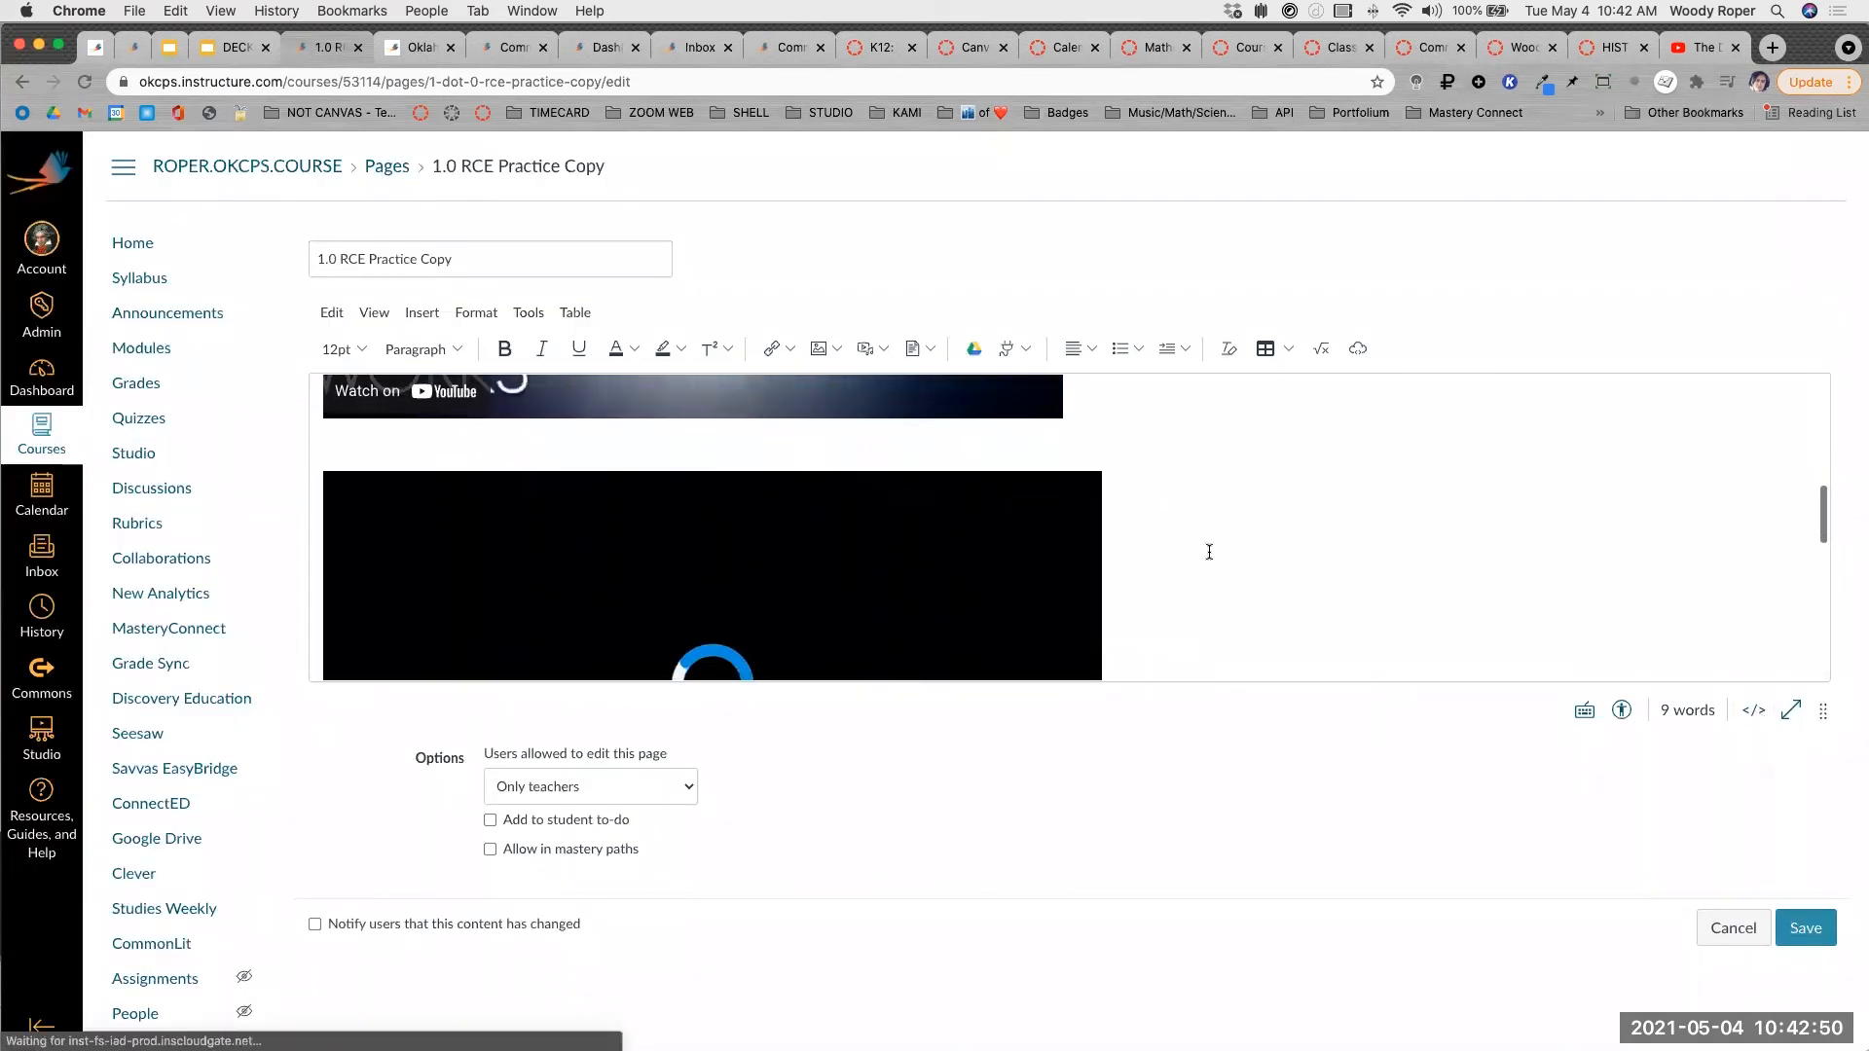
scroll(1209, 551, up, 5)
scroll(1209, 552, down, 4)
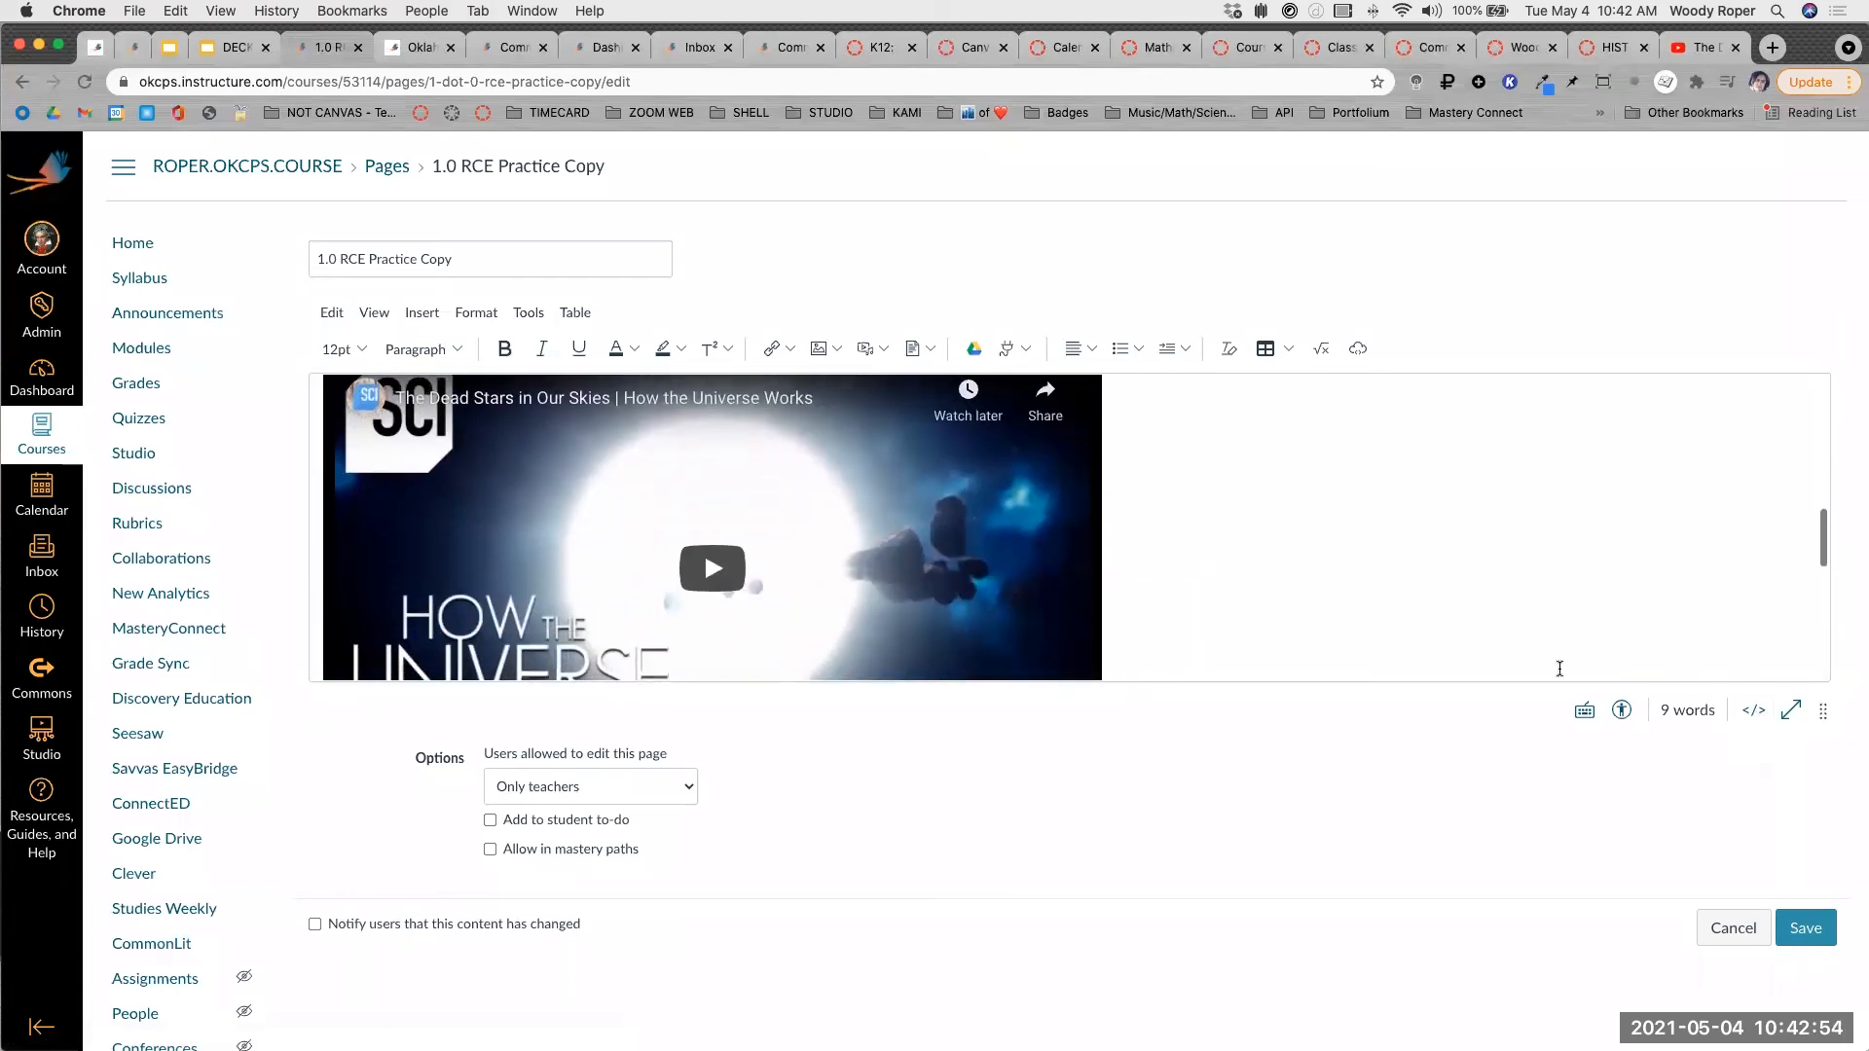
click(1791, 710)
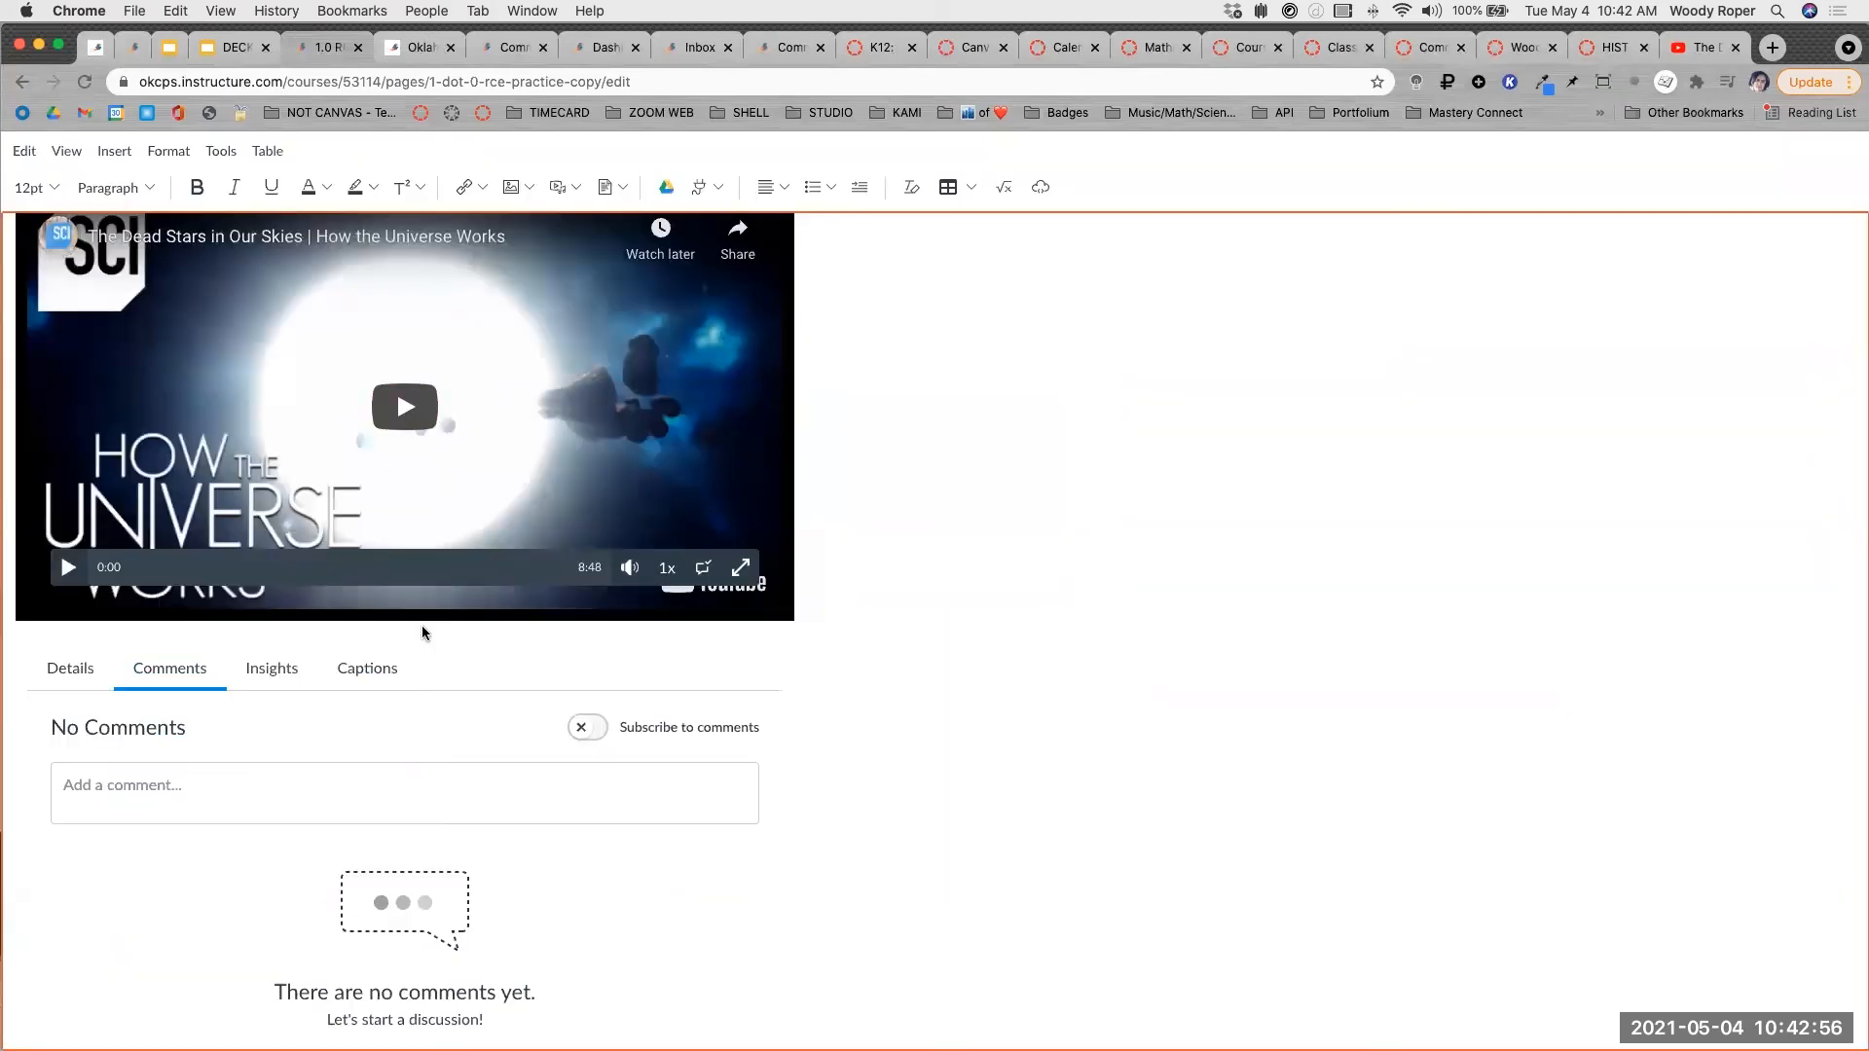
scroll(422, 633, up, 6)
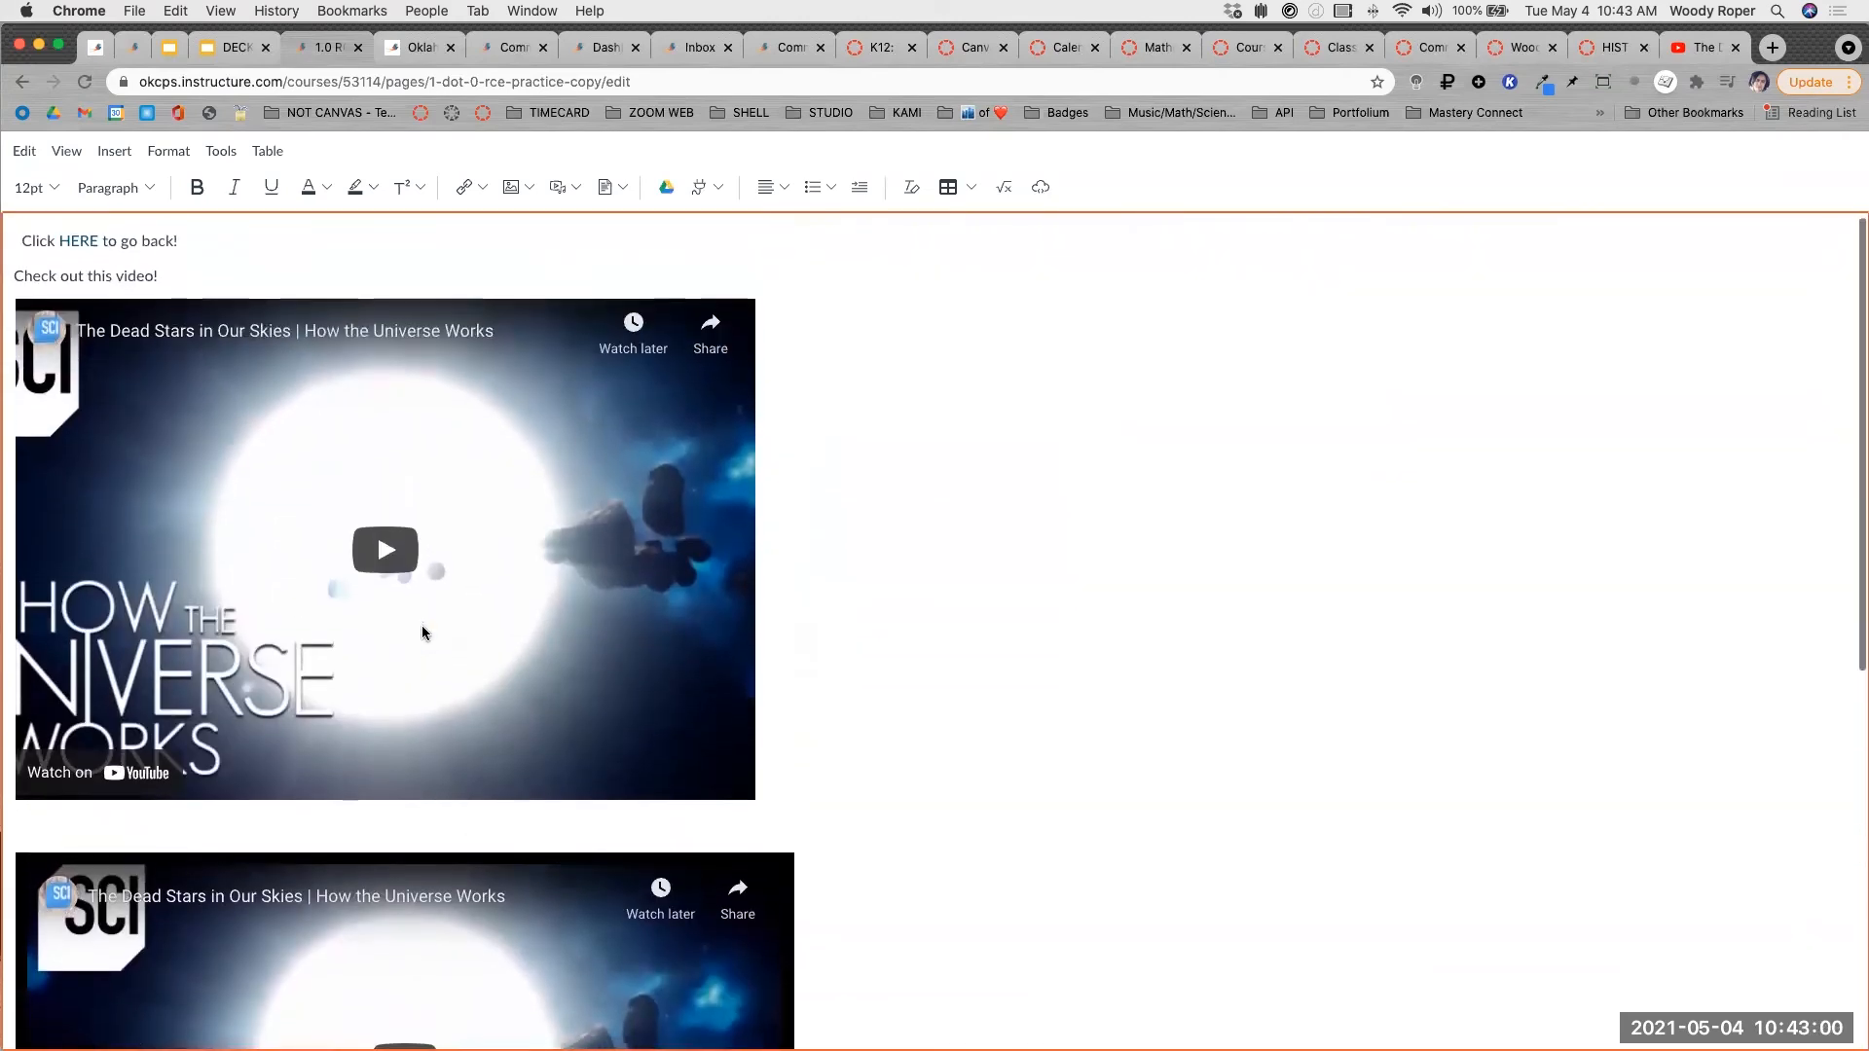
scroll(422, 633, down, 5)
scroll(422, 633, up, 4)
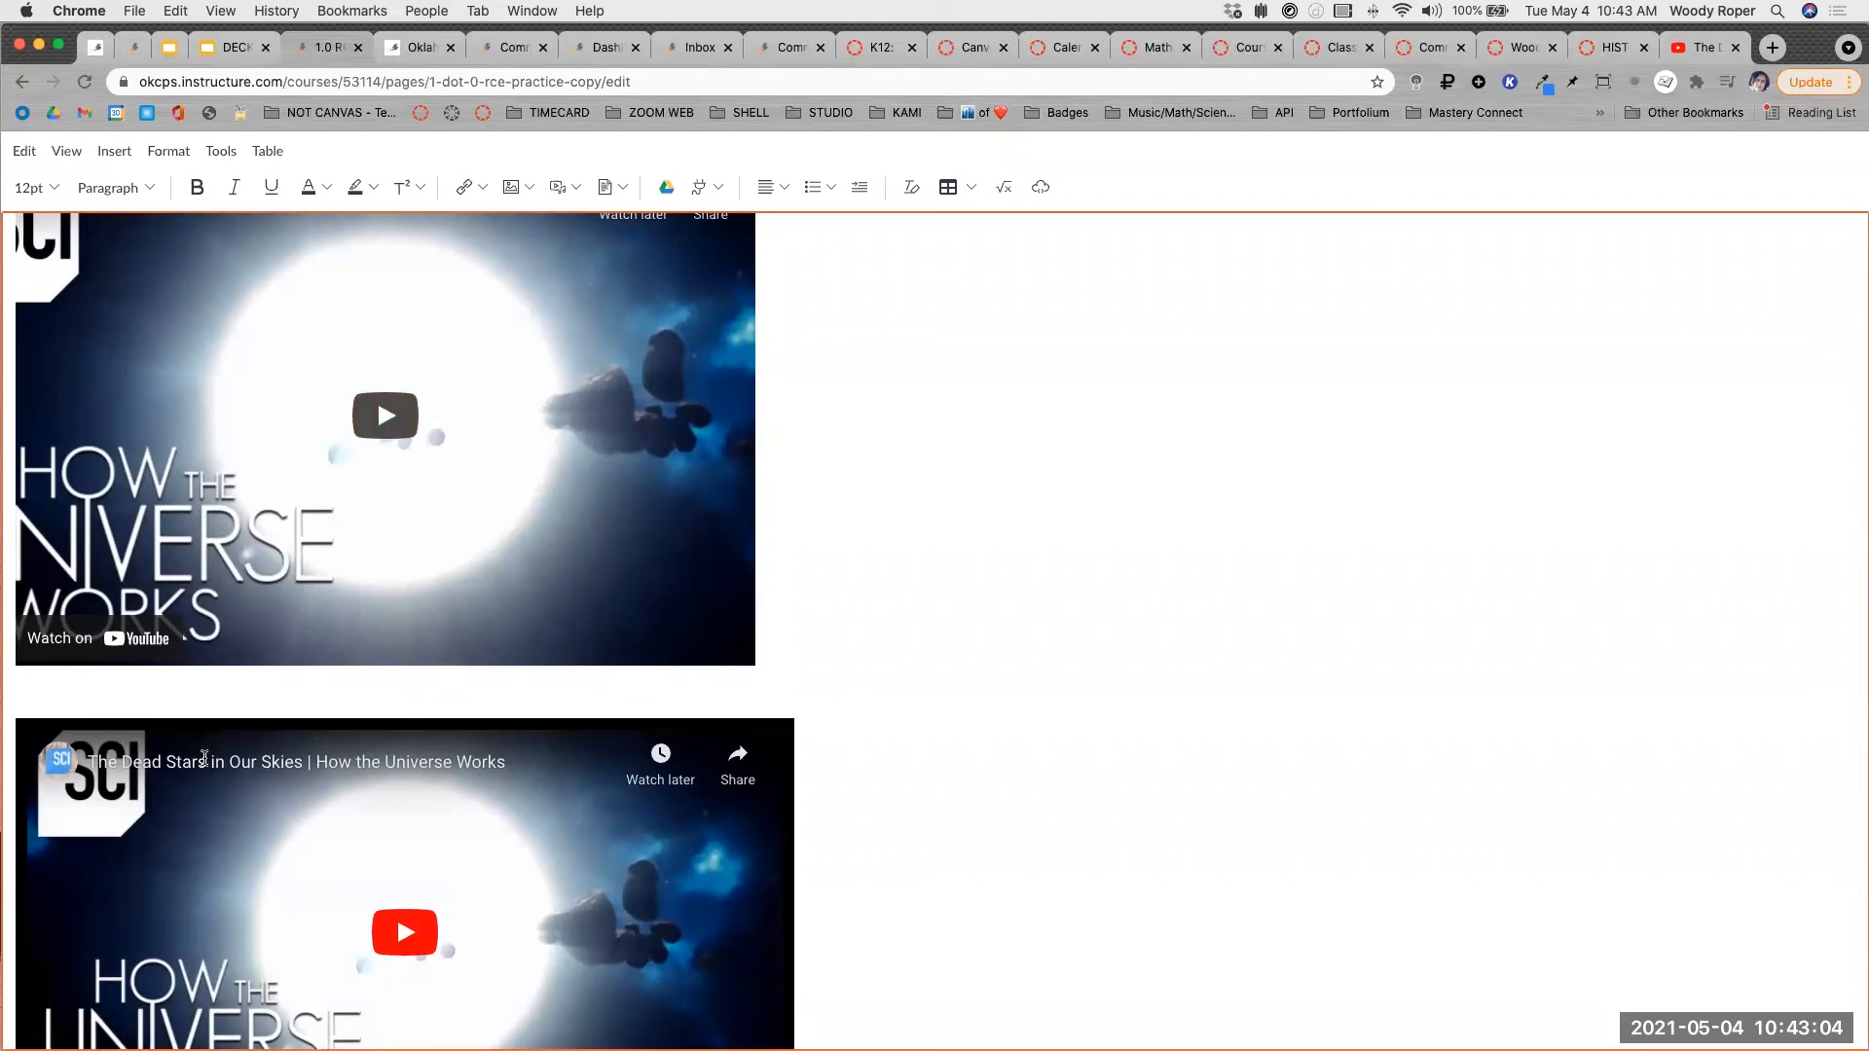
scroll(486, 641, down, 5)
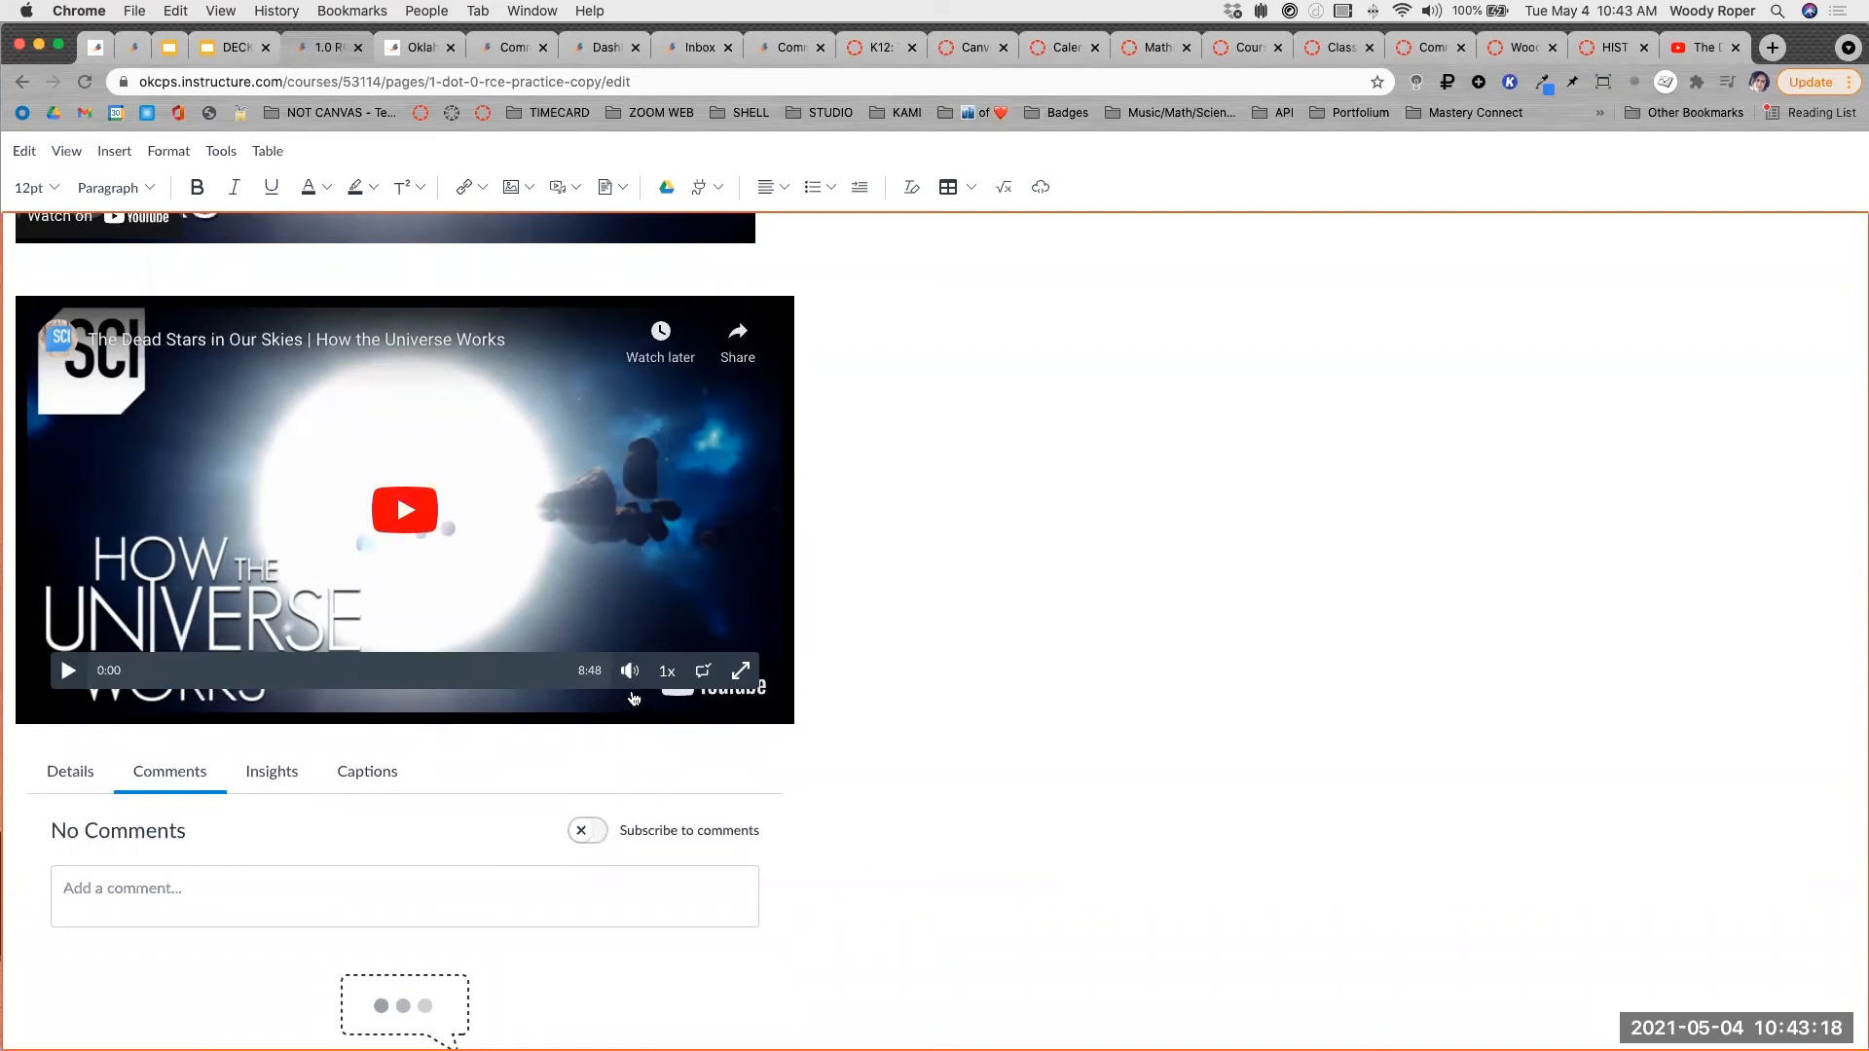
Mute the embedded Studio video and play it from an early point on its timeline.
mouse_move(630, 670)
drag(724, 623, 531, 615)
click(178, 671)
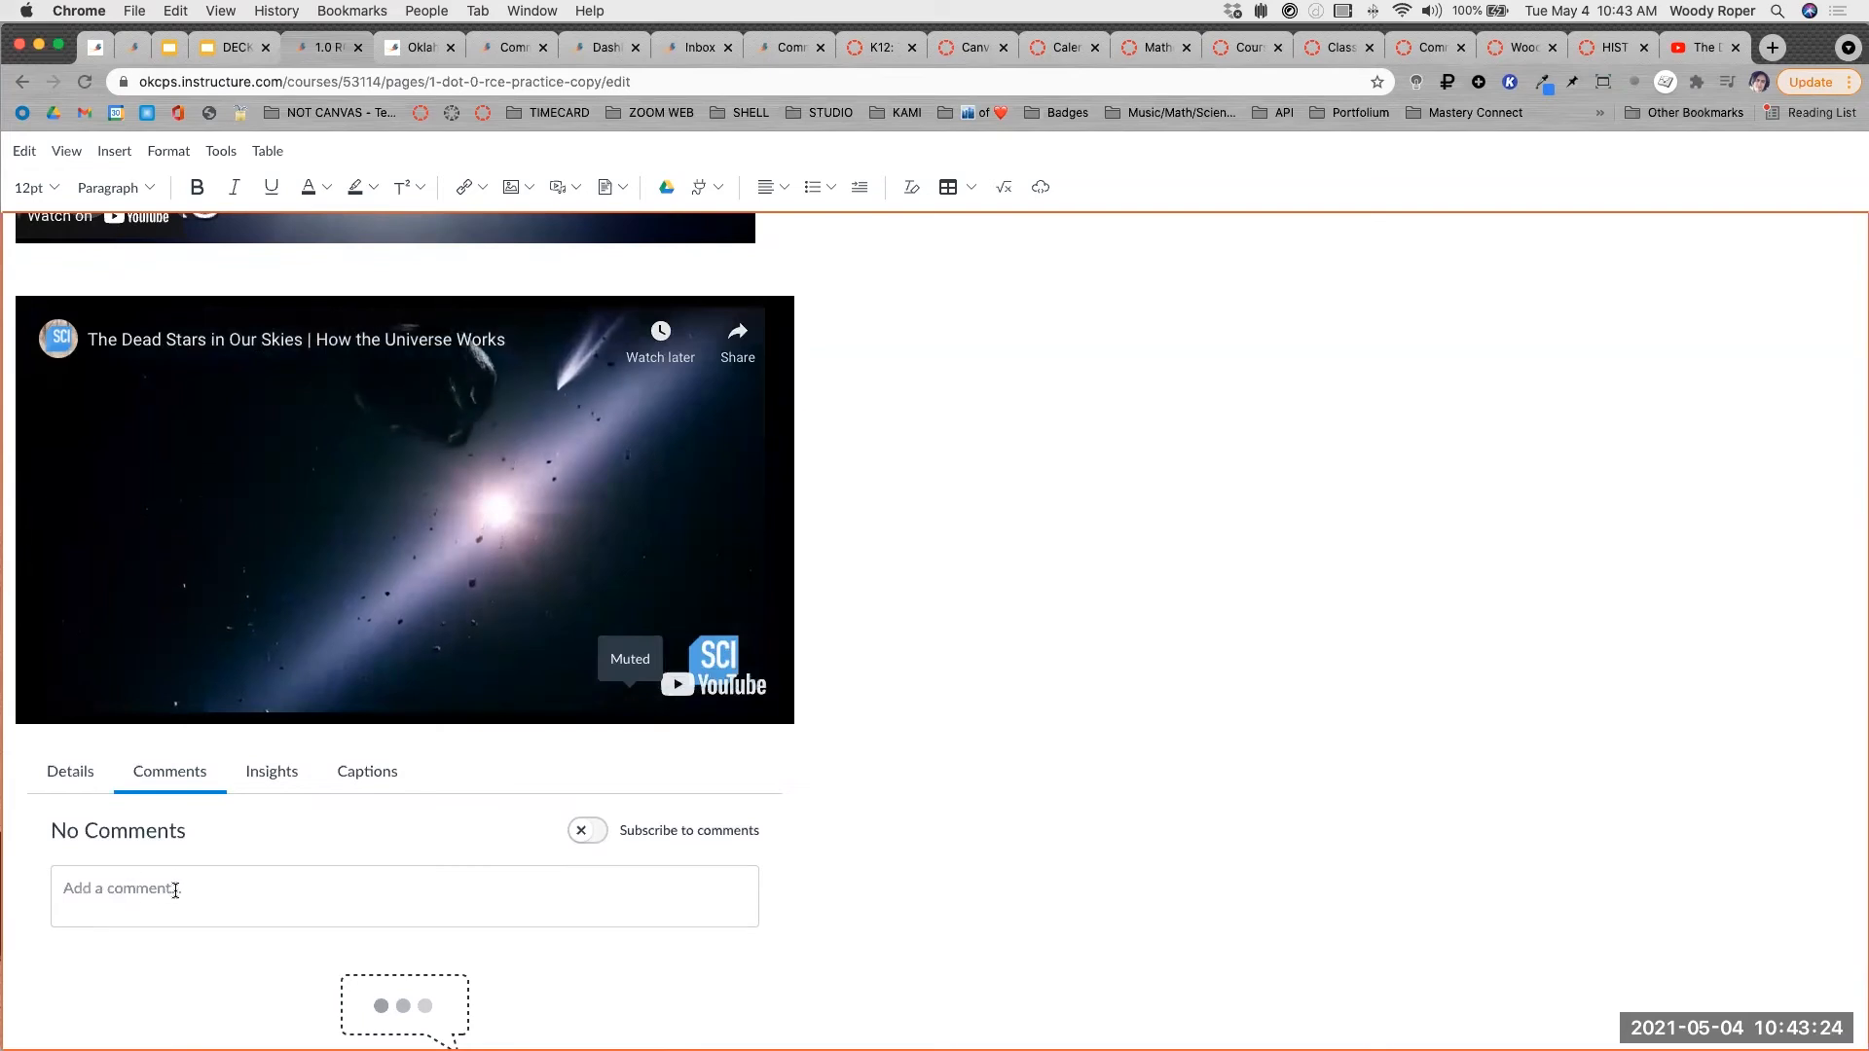
Post the comment "Question One" at 1:32 on the embedded Studio video.
click(176, 886)
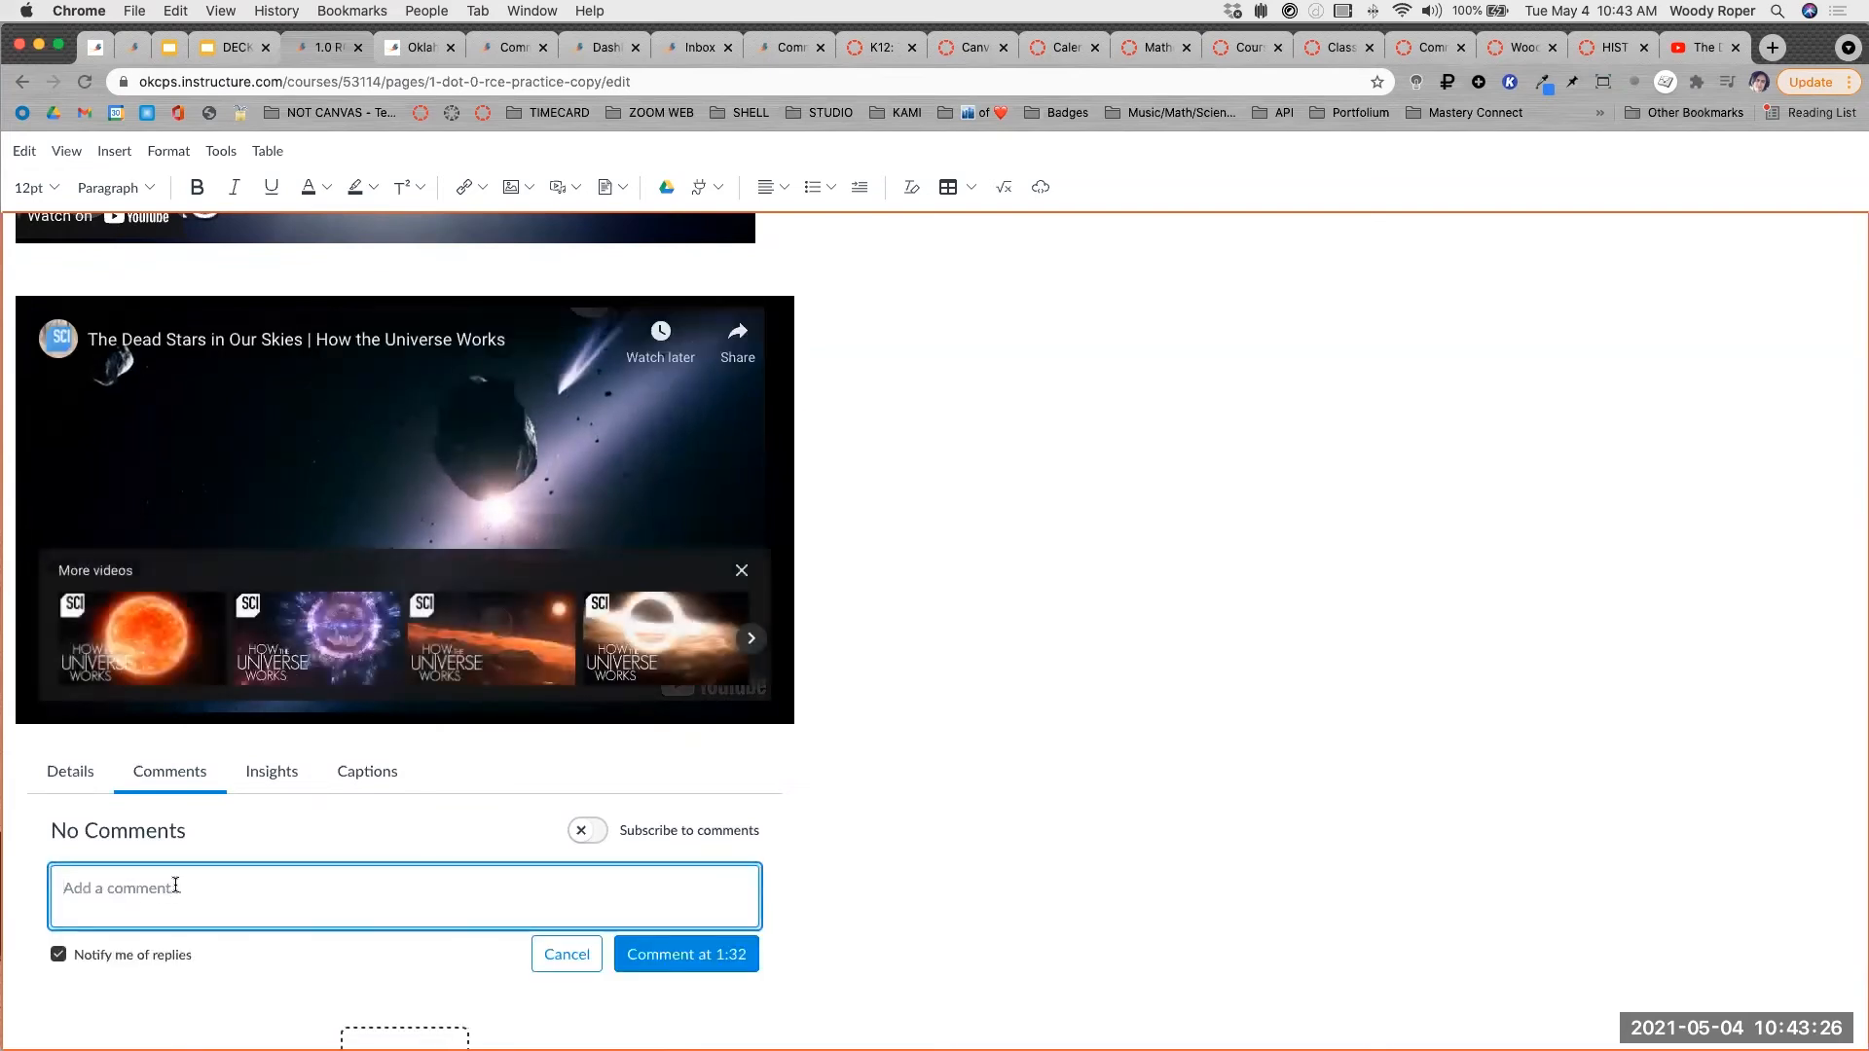
text(Que)
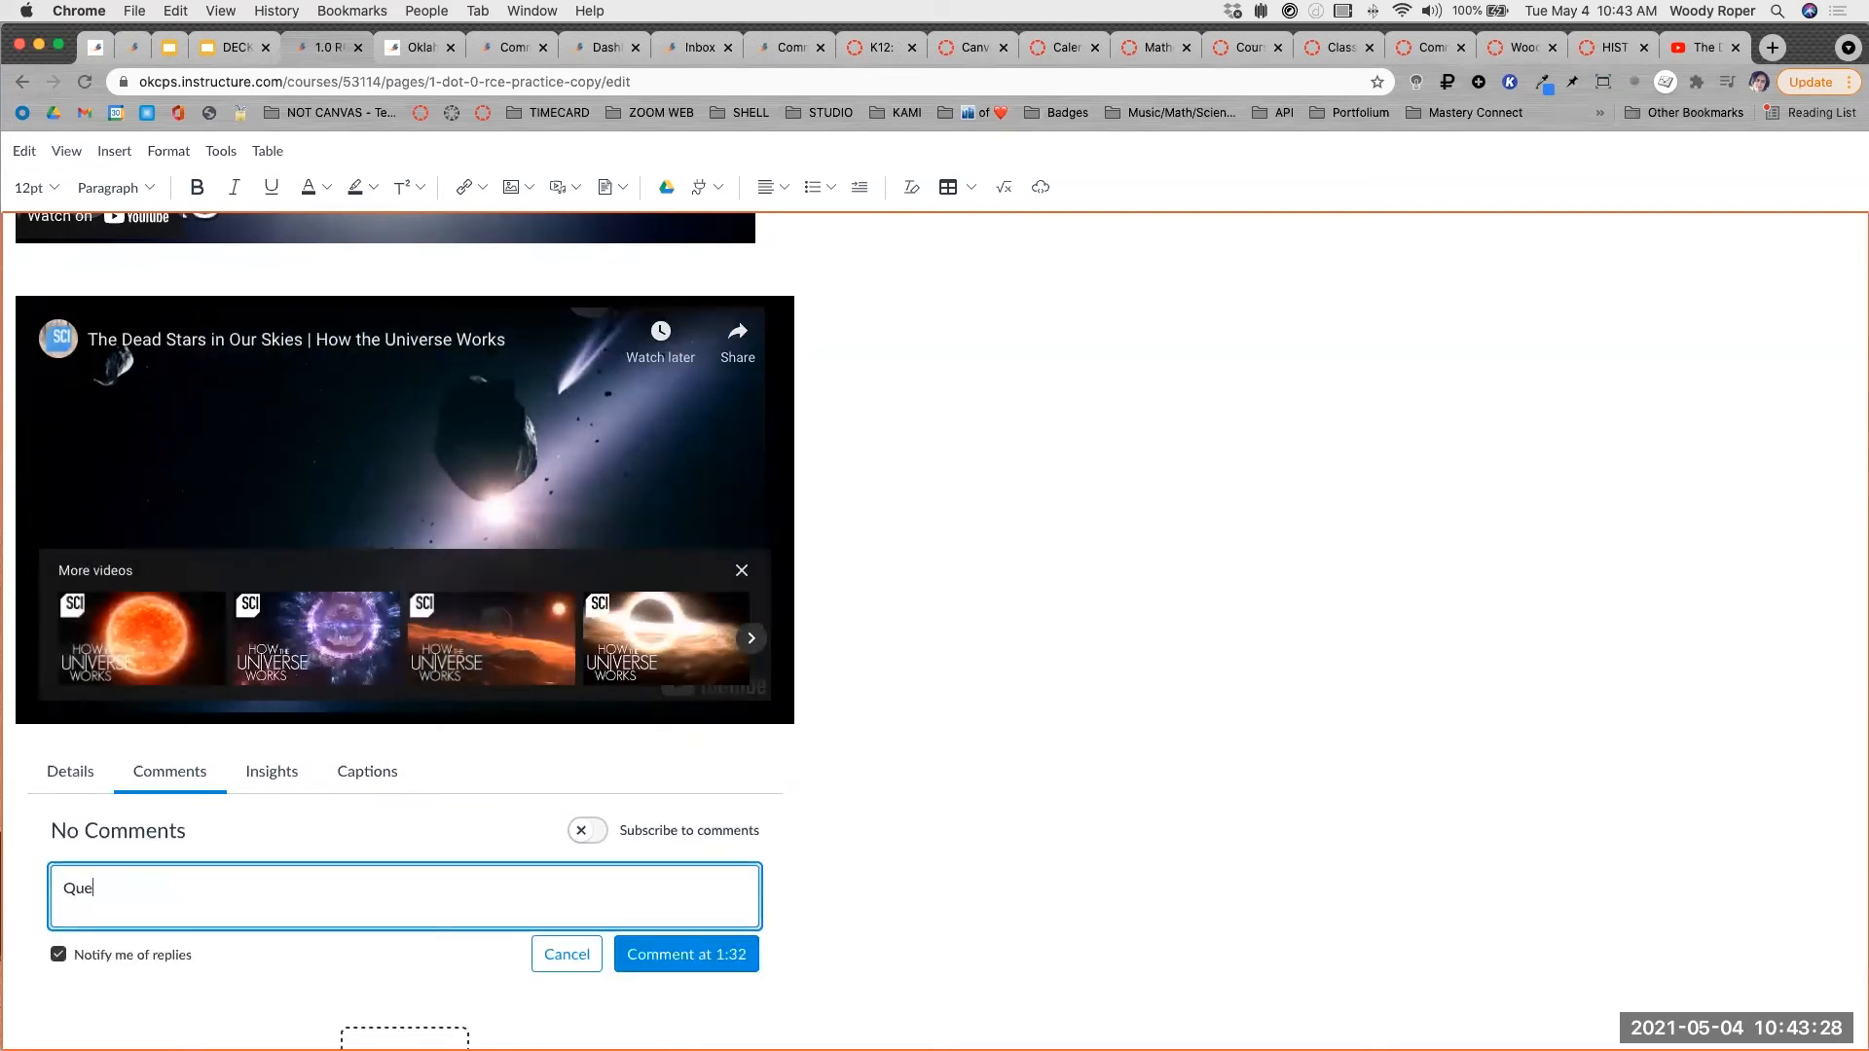
text(stion One)
click(682, 953)
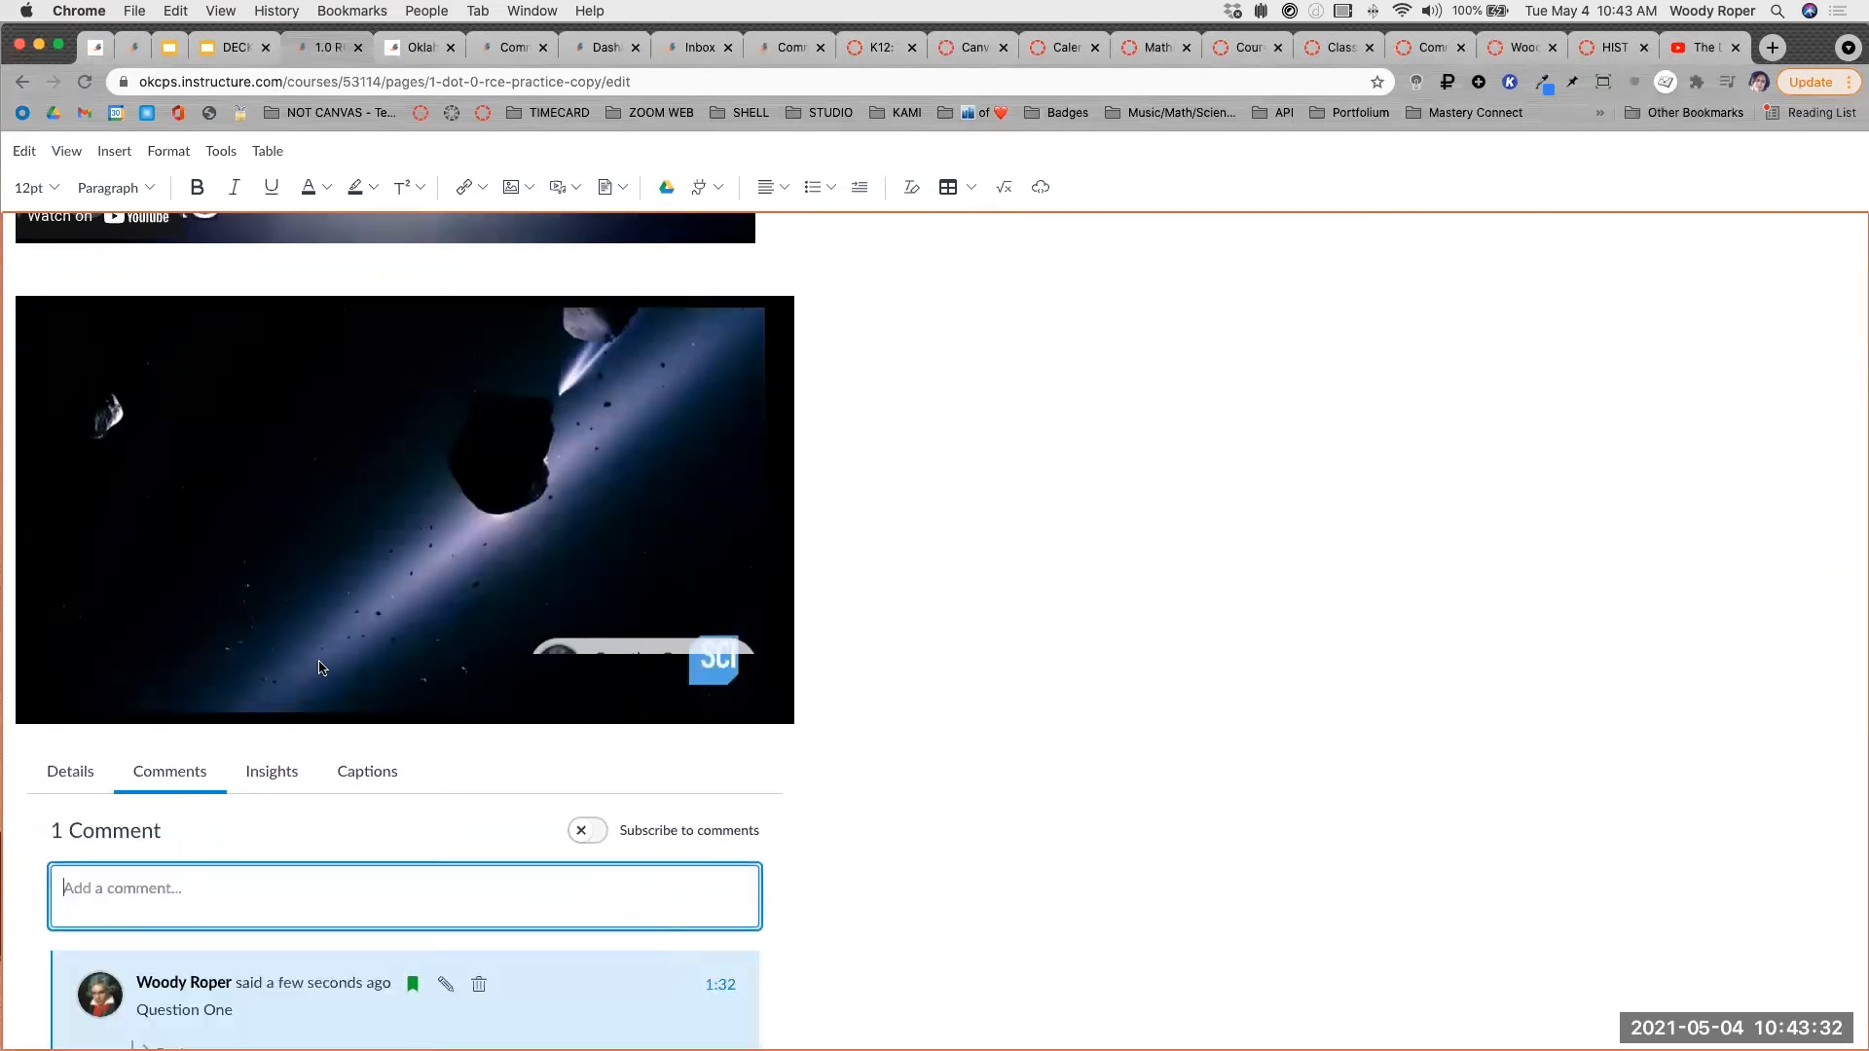
Jump ahead in the Studio video and post the comment "Question Two" at 5:13.
click(178, 650)
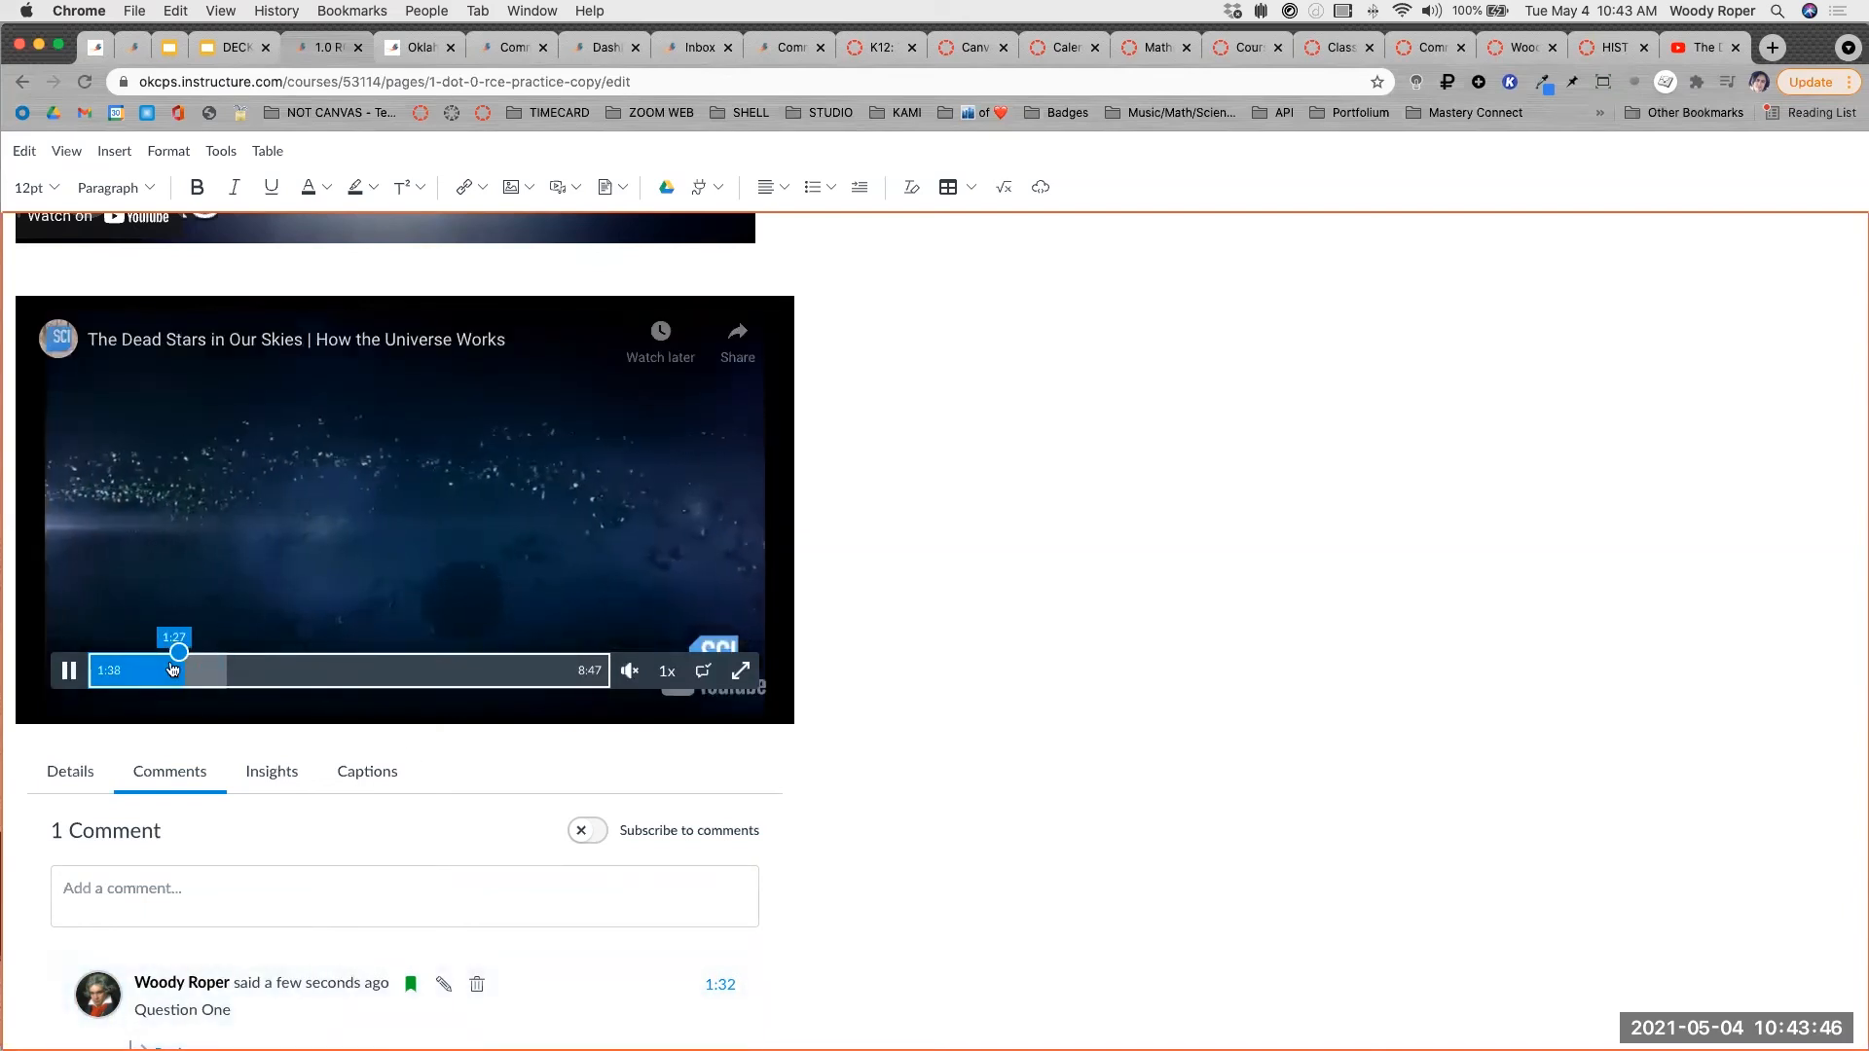
click(398, 669)
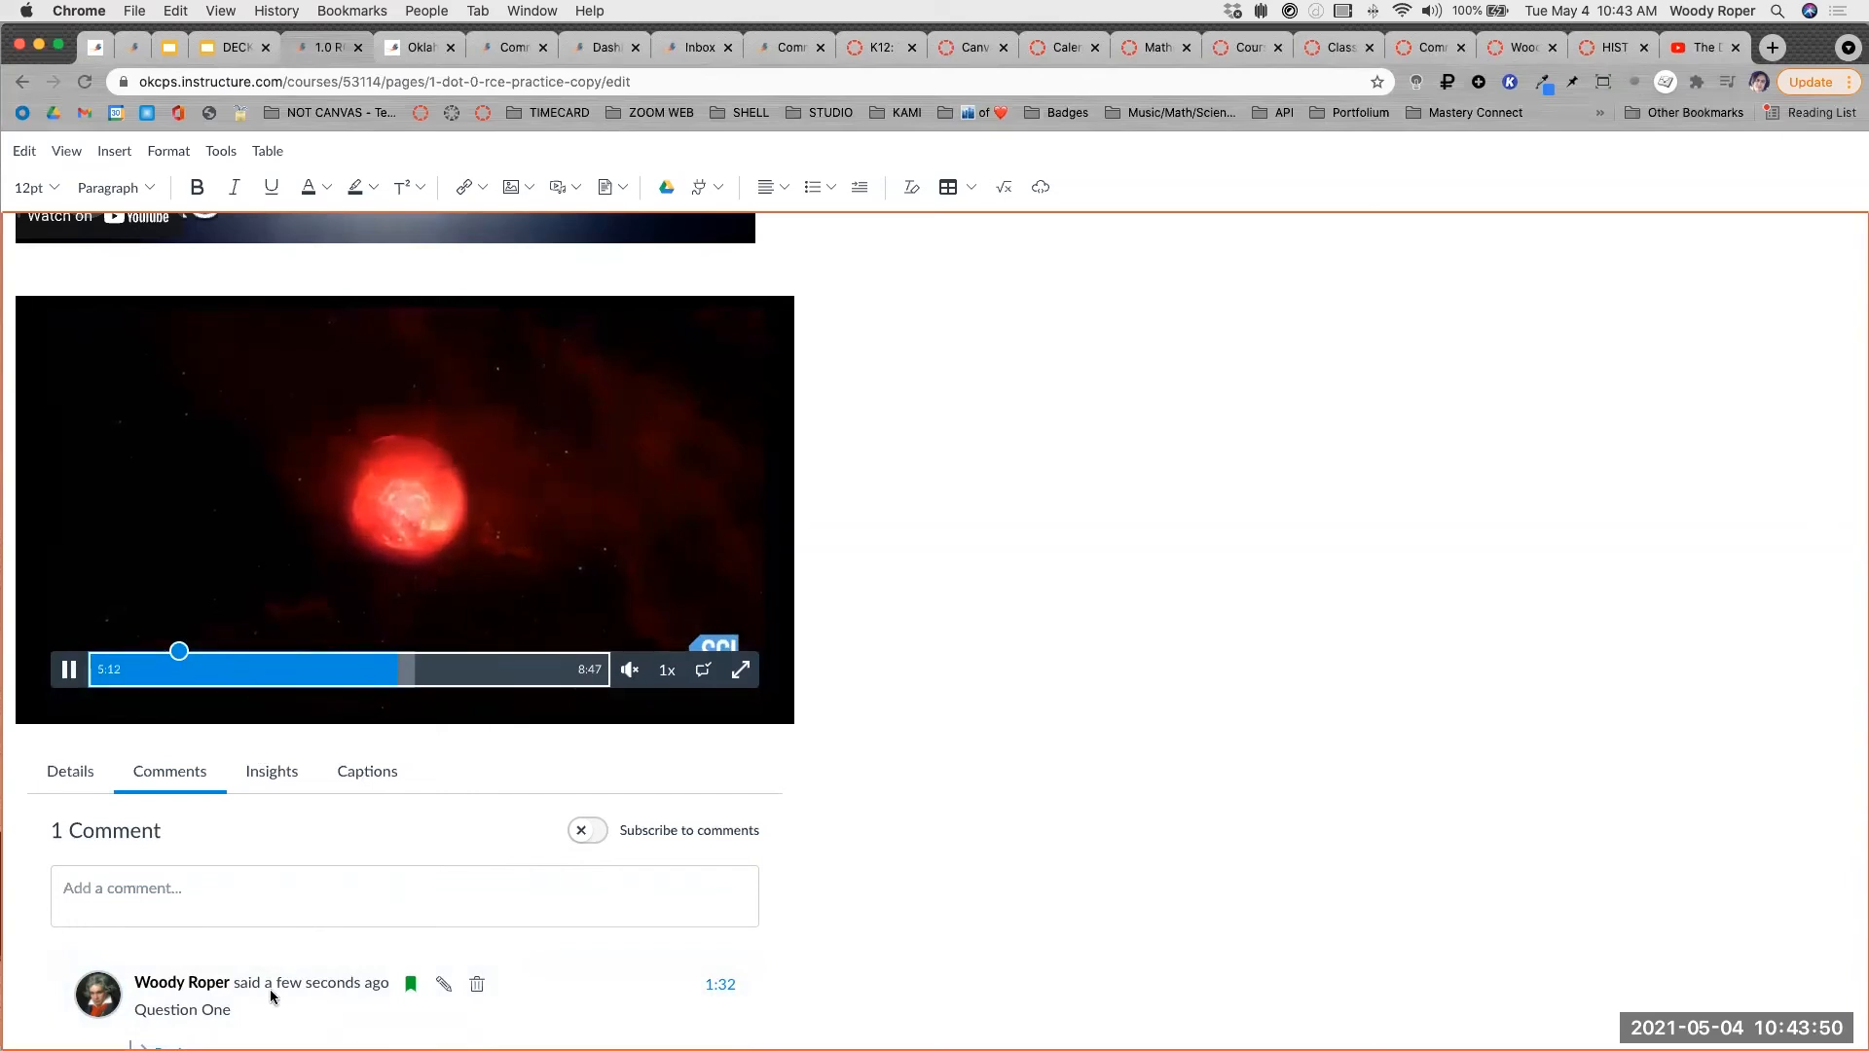
scroll(288, 934, down, 3)
click(249, 772)
text(Question Two)
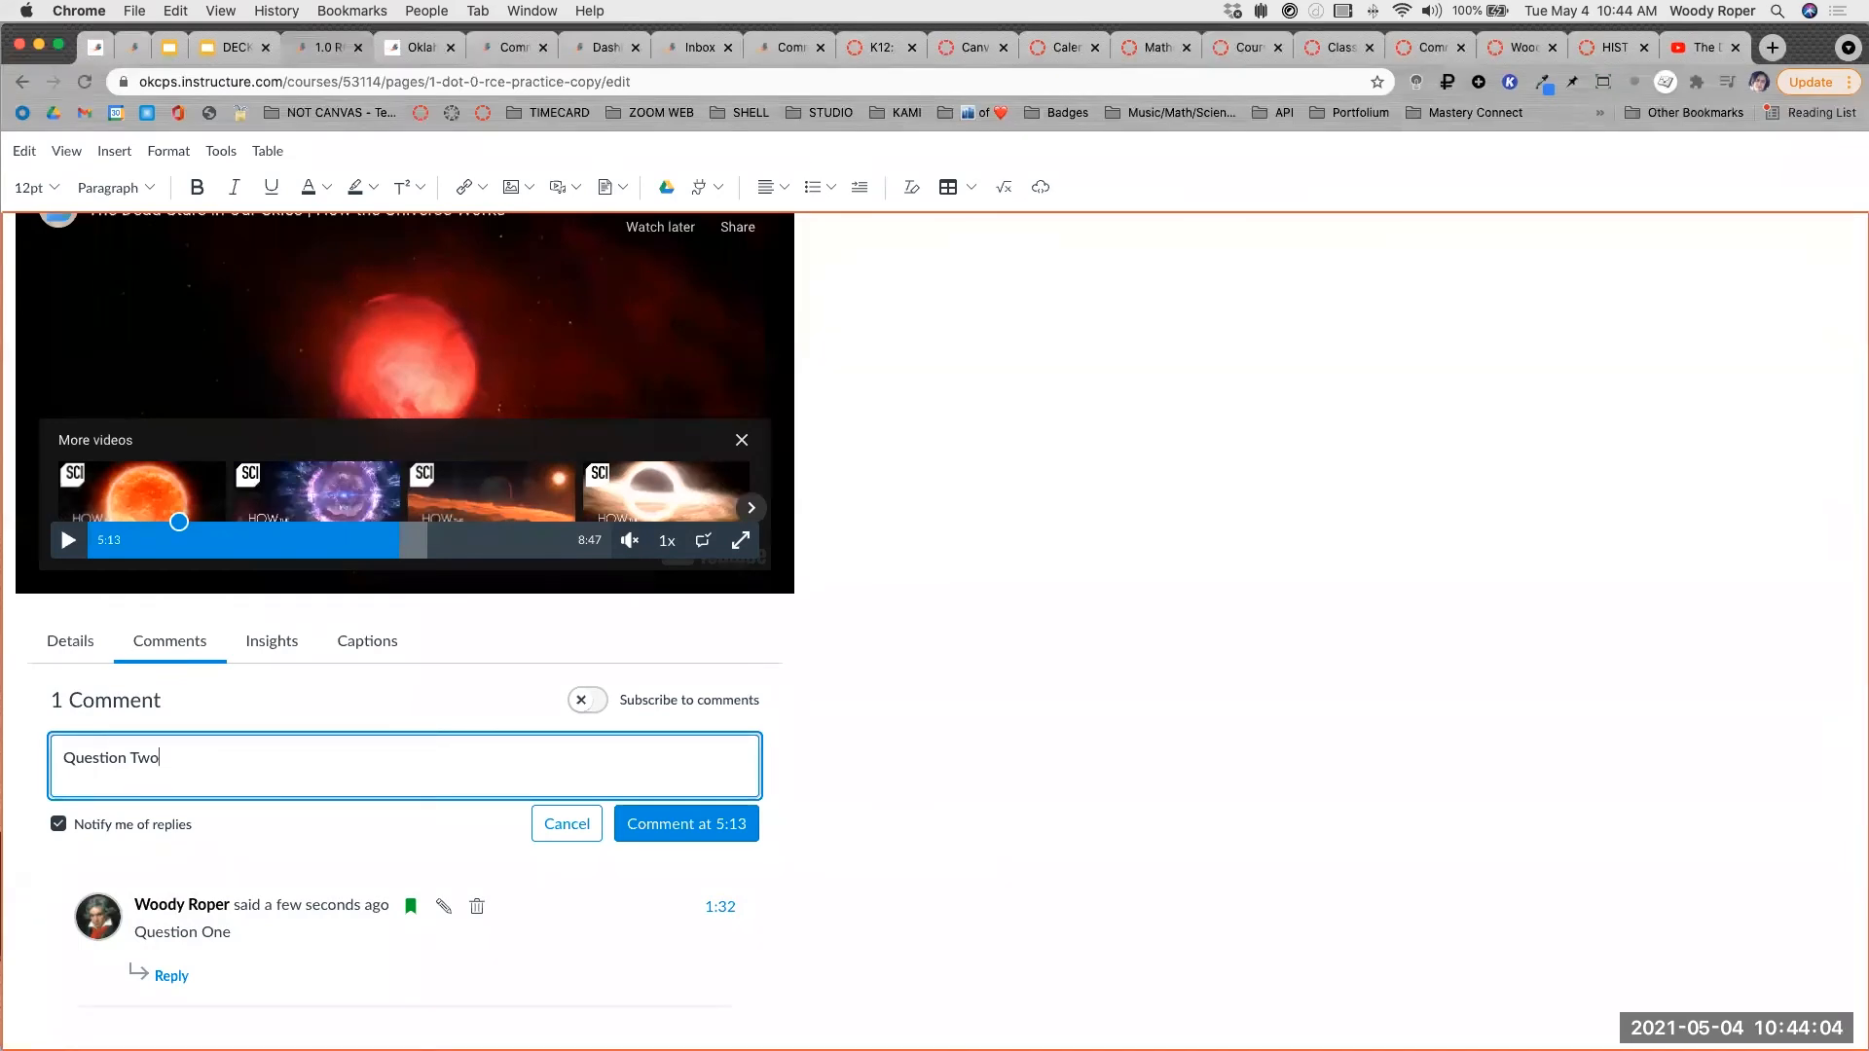
click(663, 818)
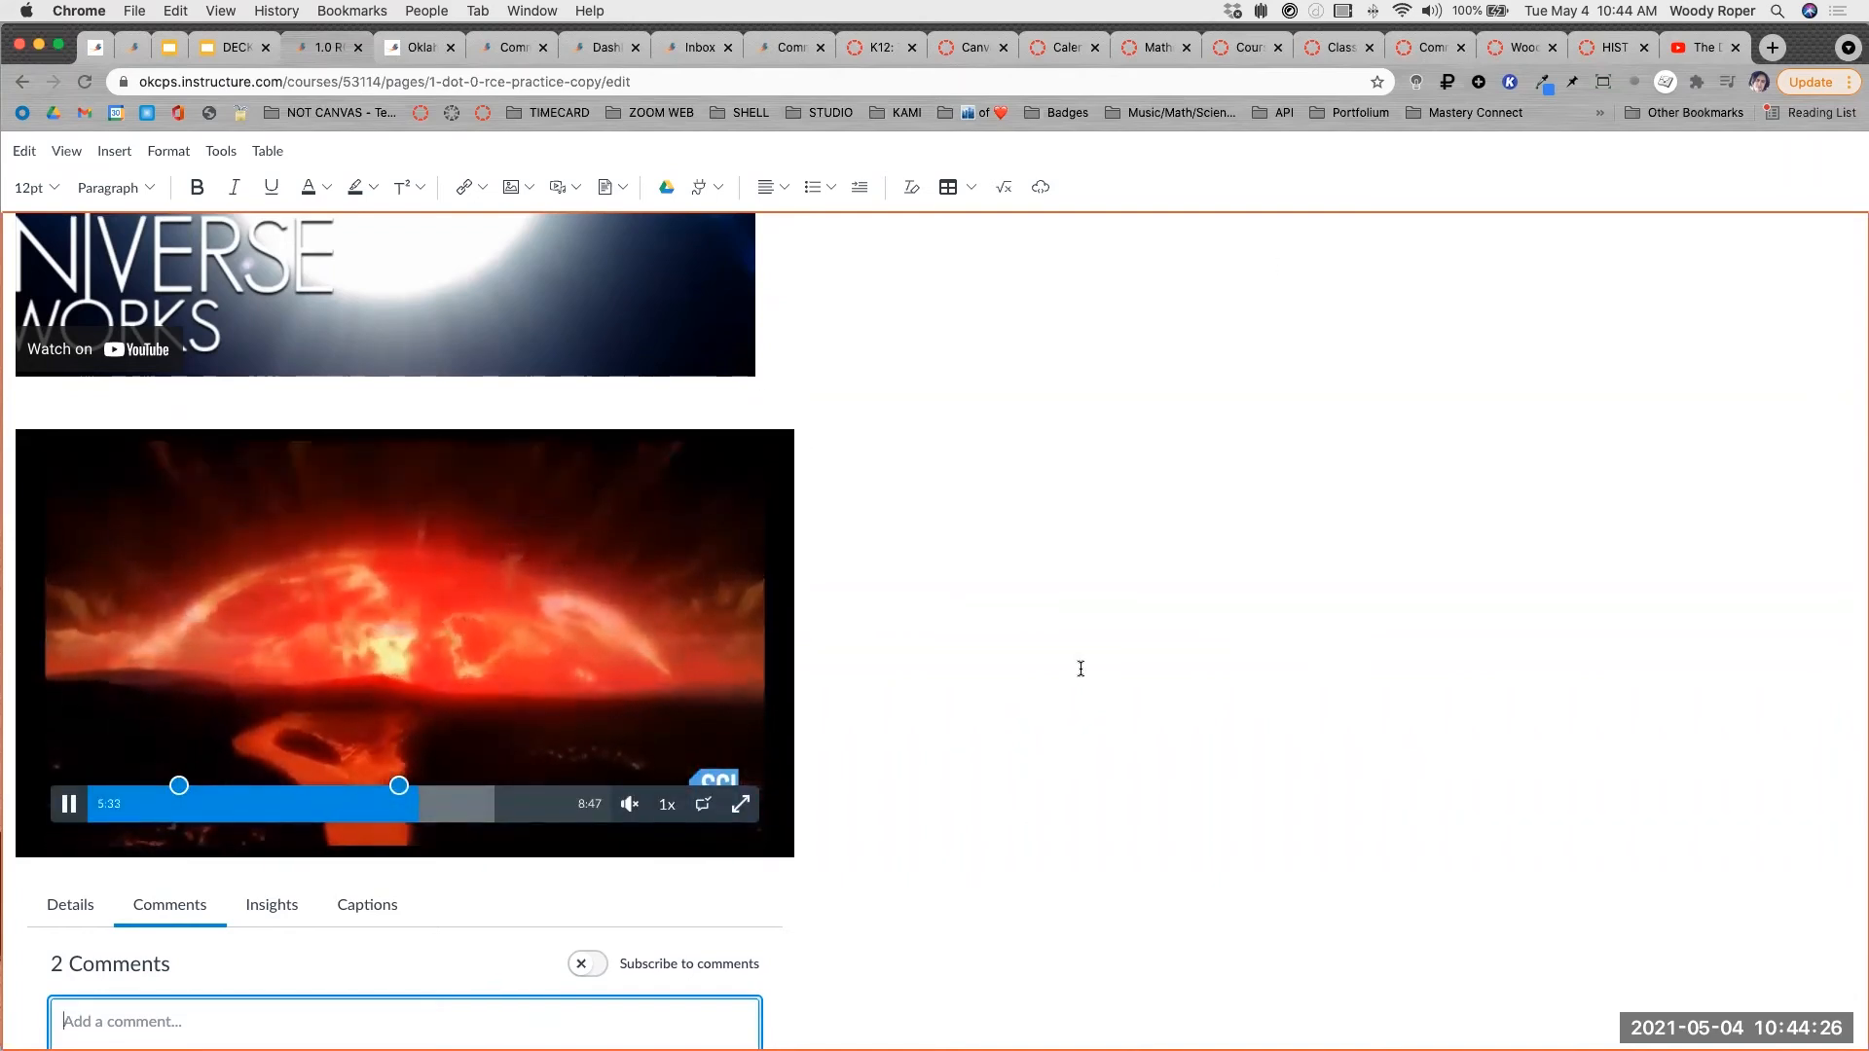
Leave the full-screen editor and save the 1.0 RCE Practice Copy page.
scroll(1080, 669, up, 5)
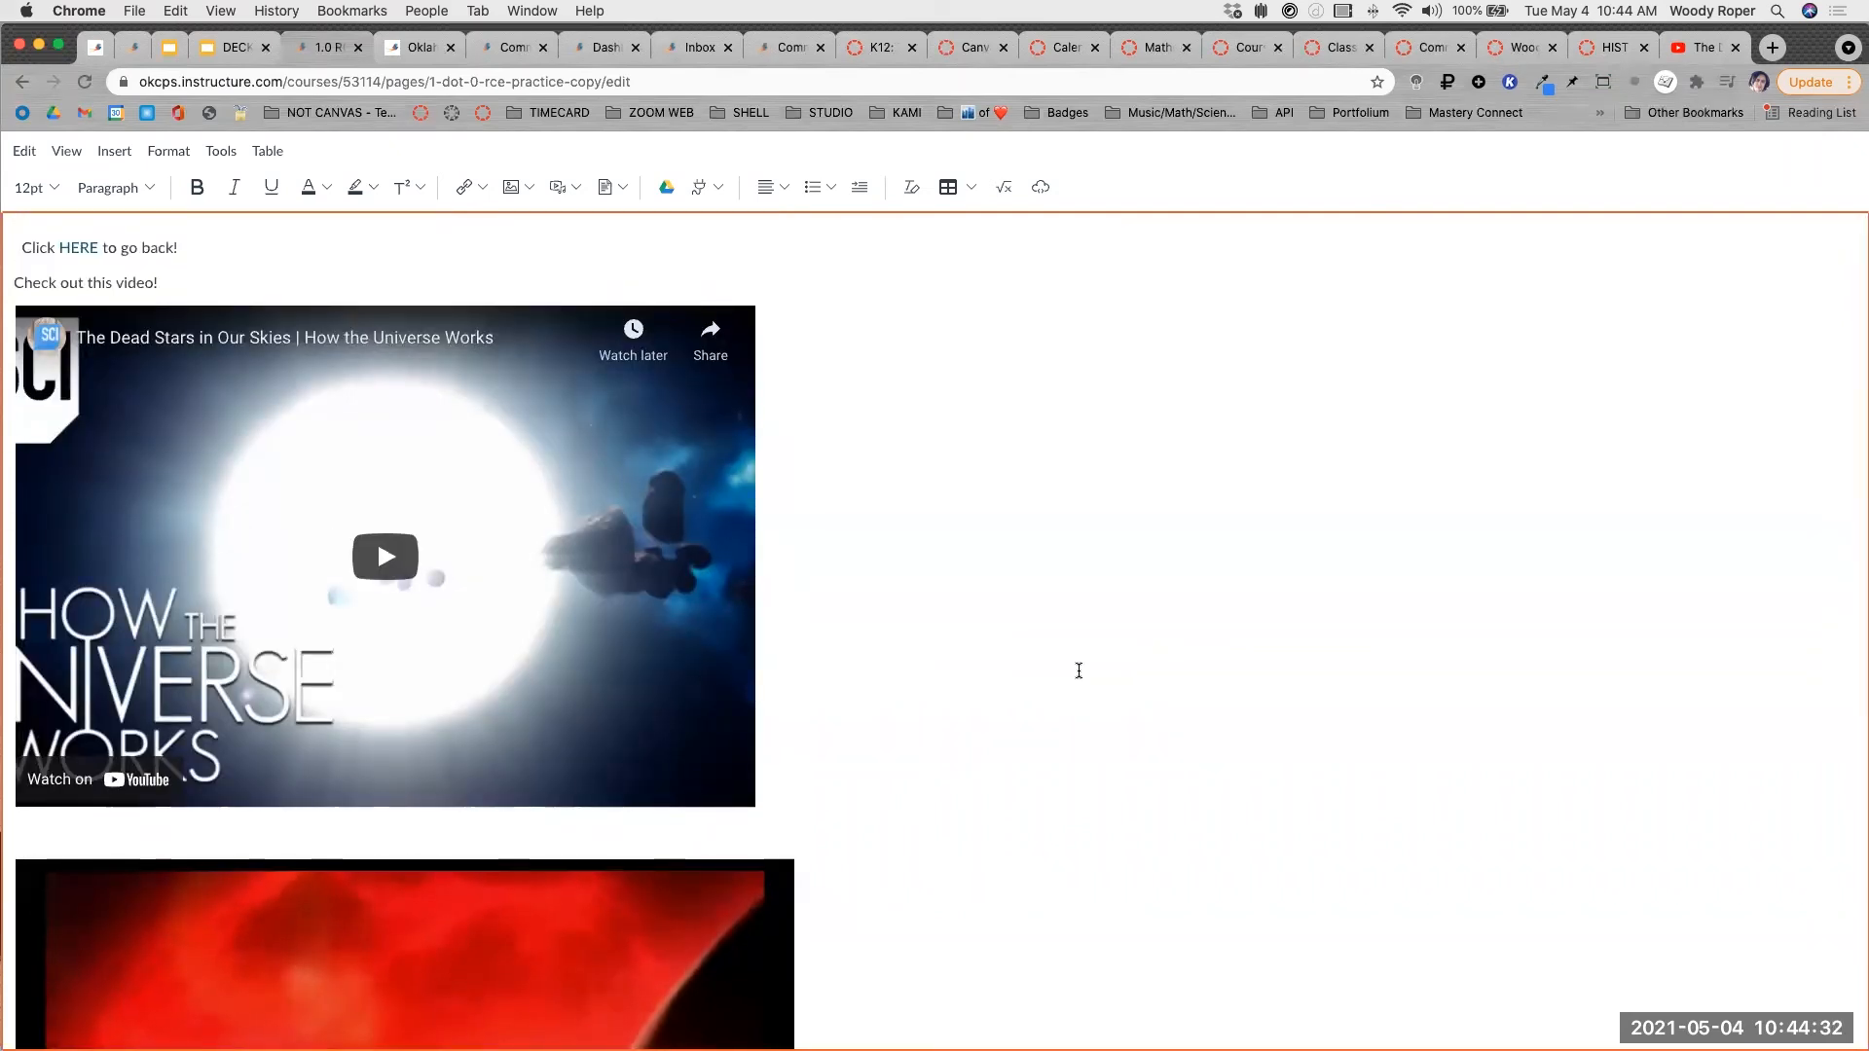
scroll(1078, 669, down, 5)
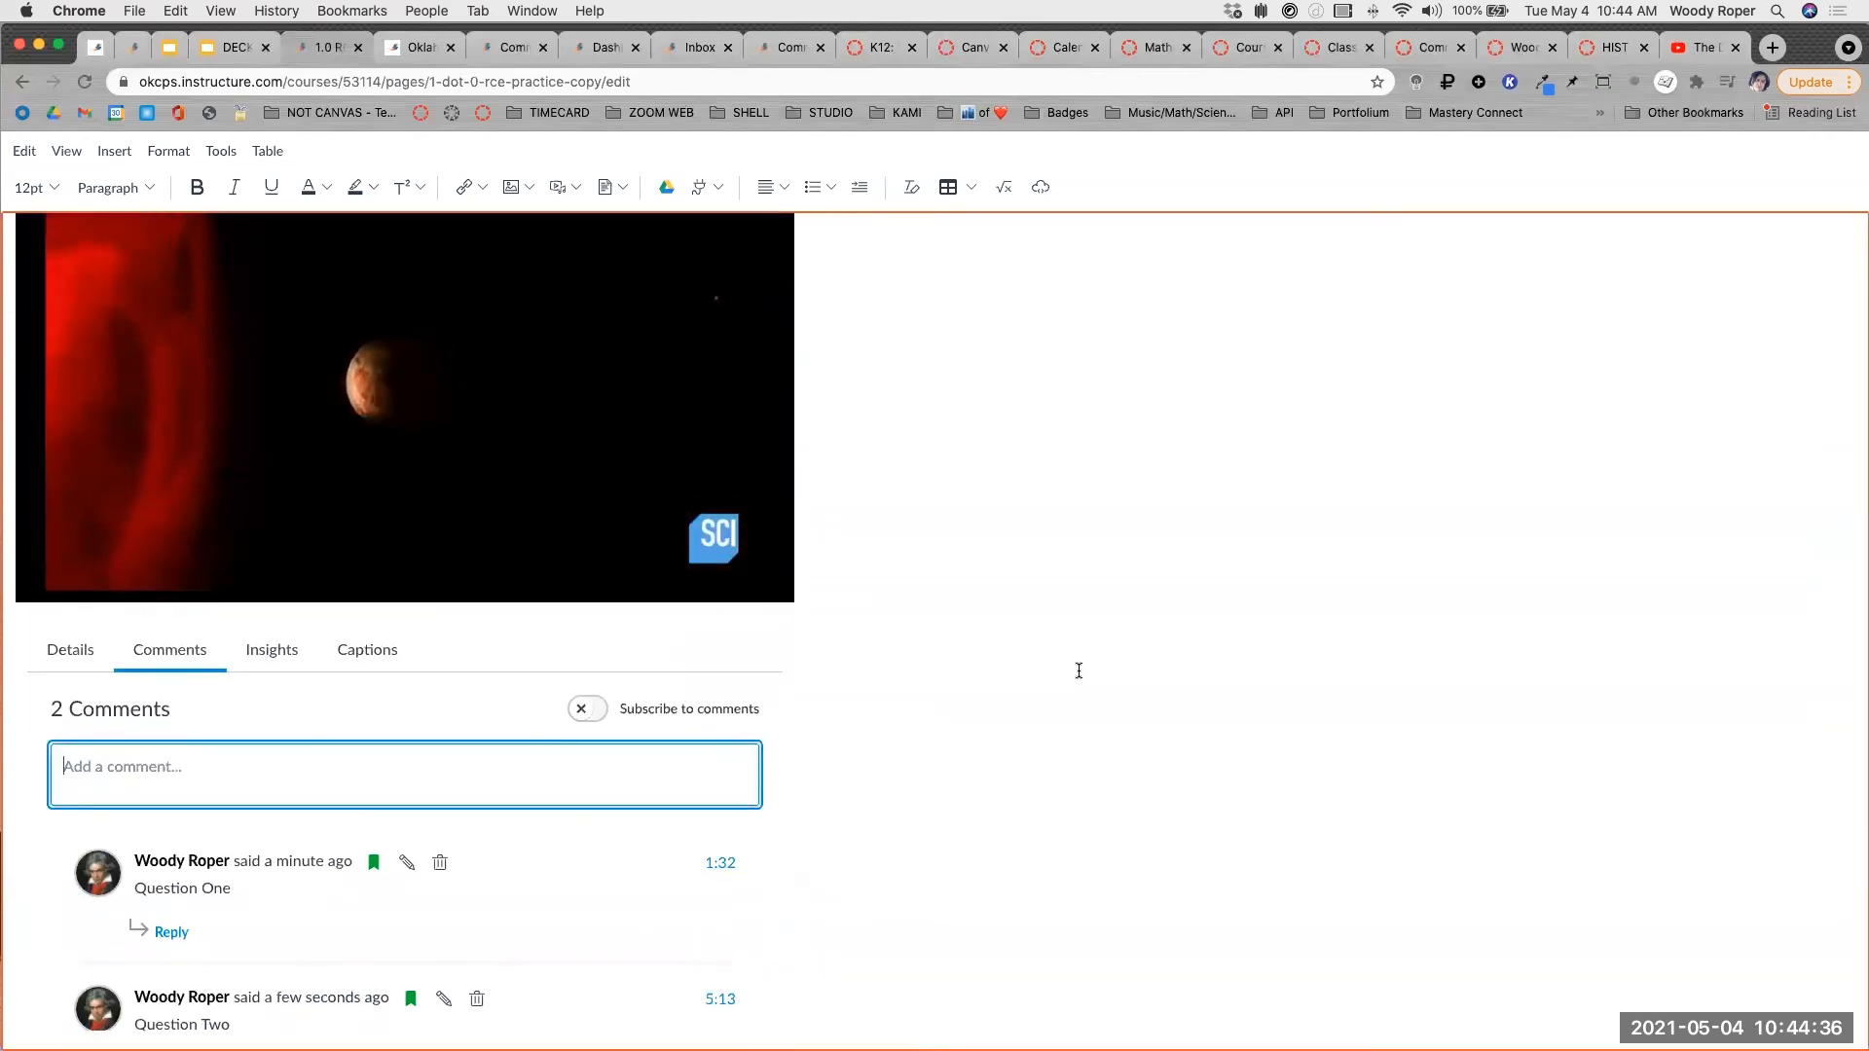
scroll(1078, 669, up, 5)
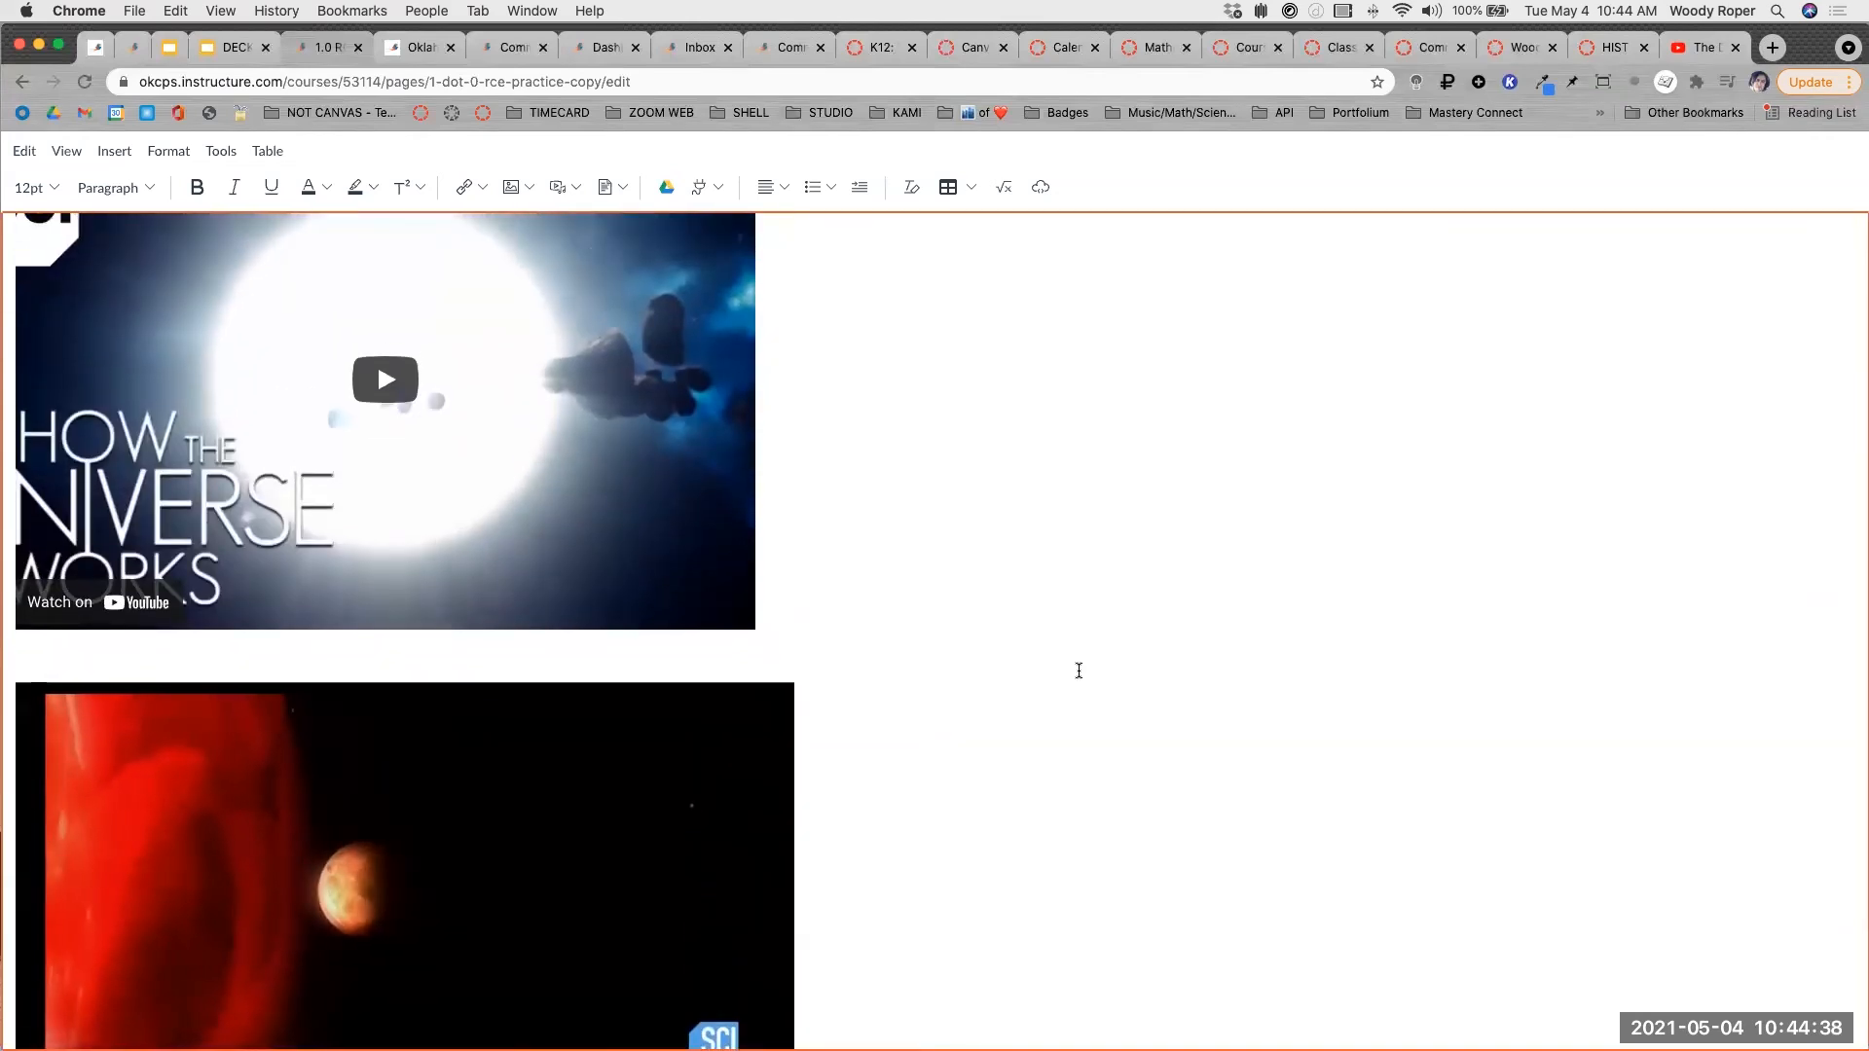
key(ctrl+Up)
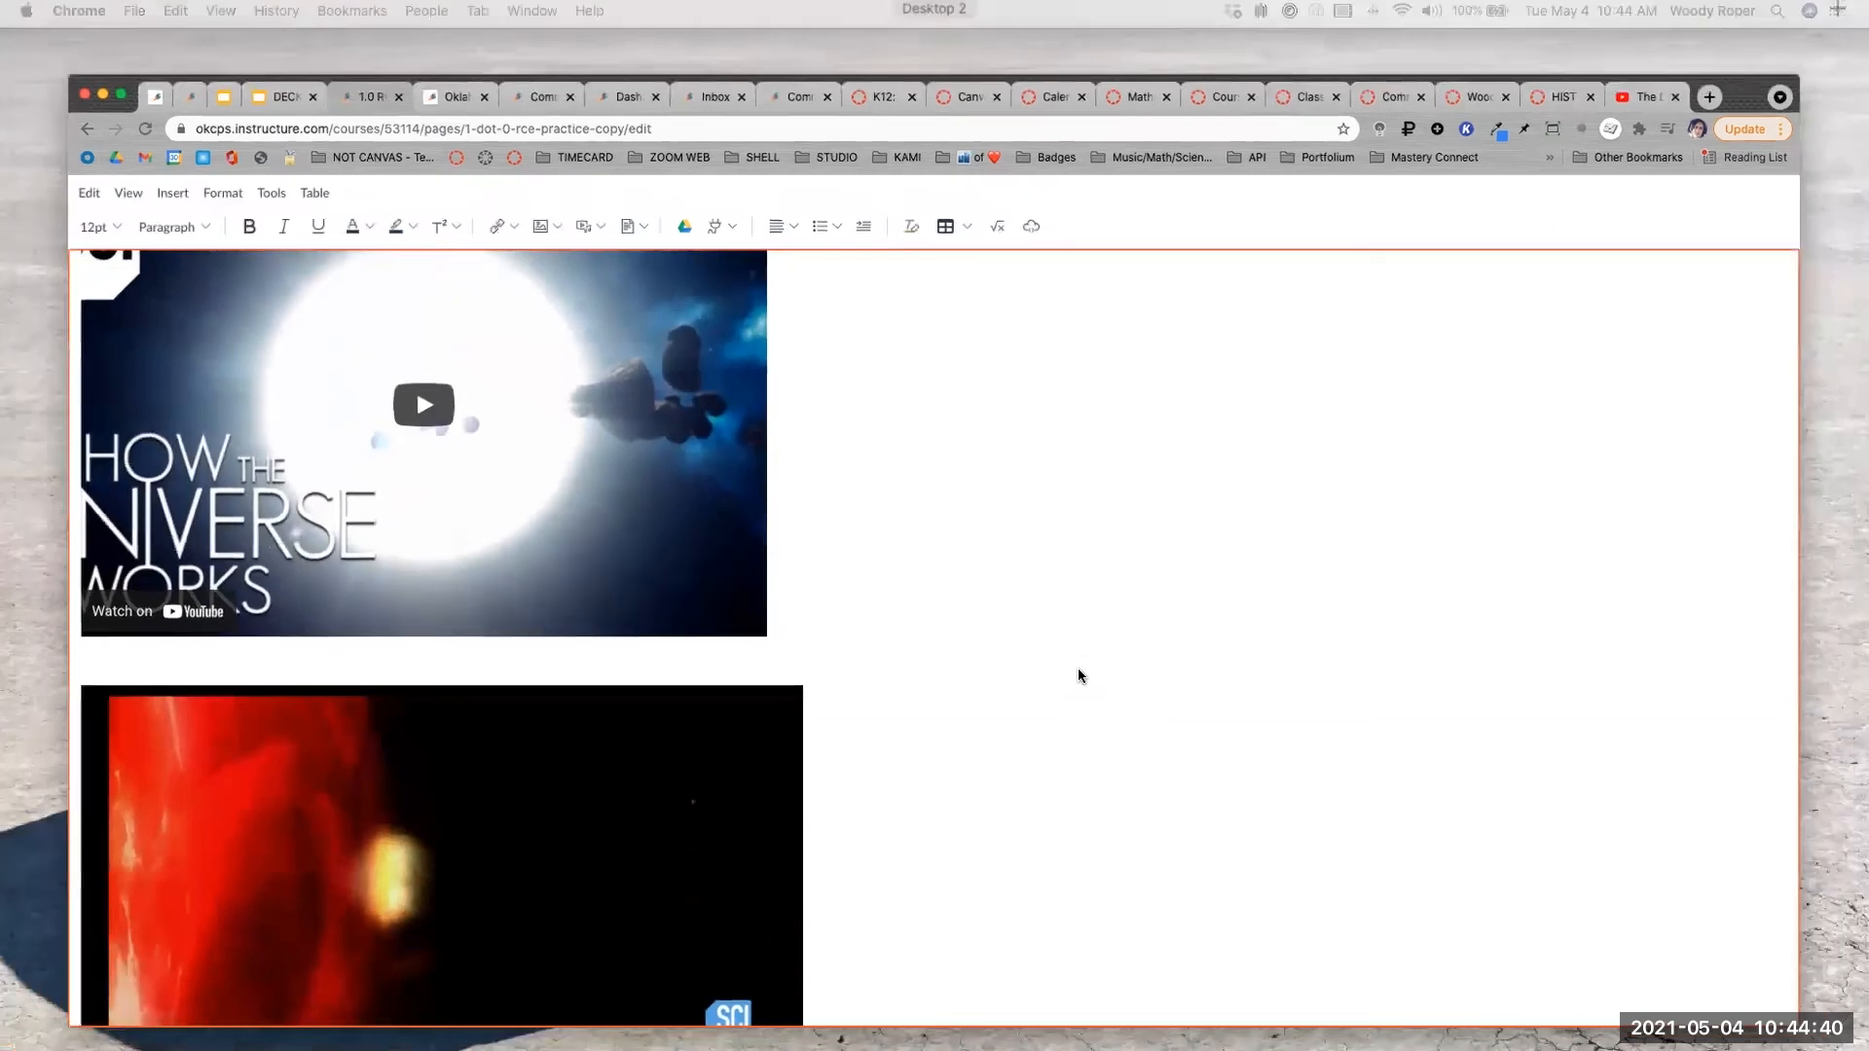
key(ctrl+Up)
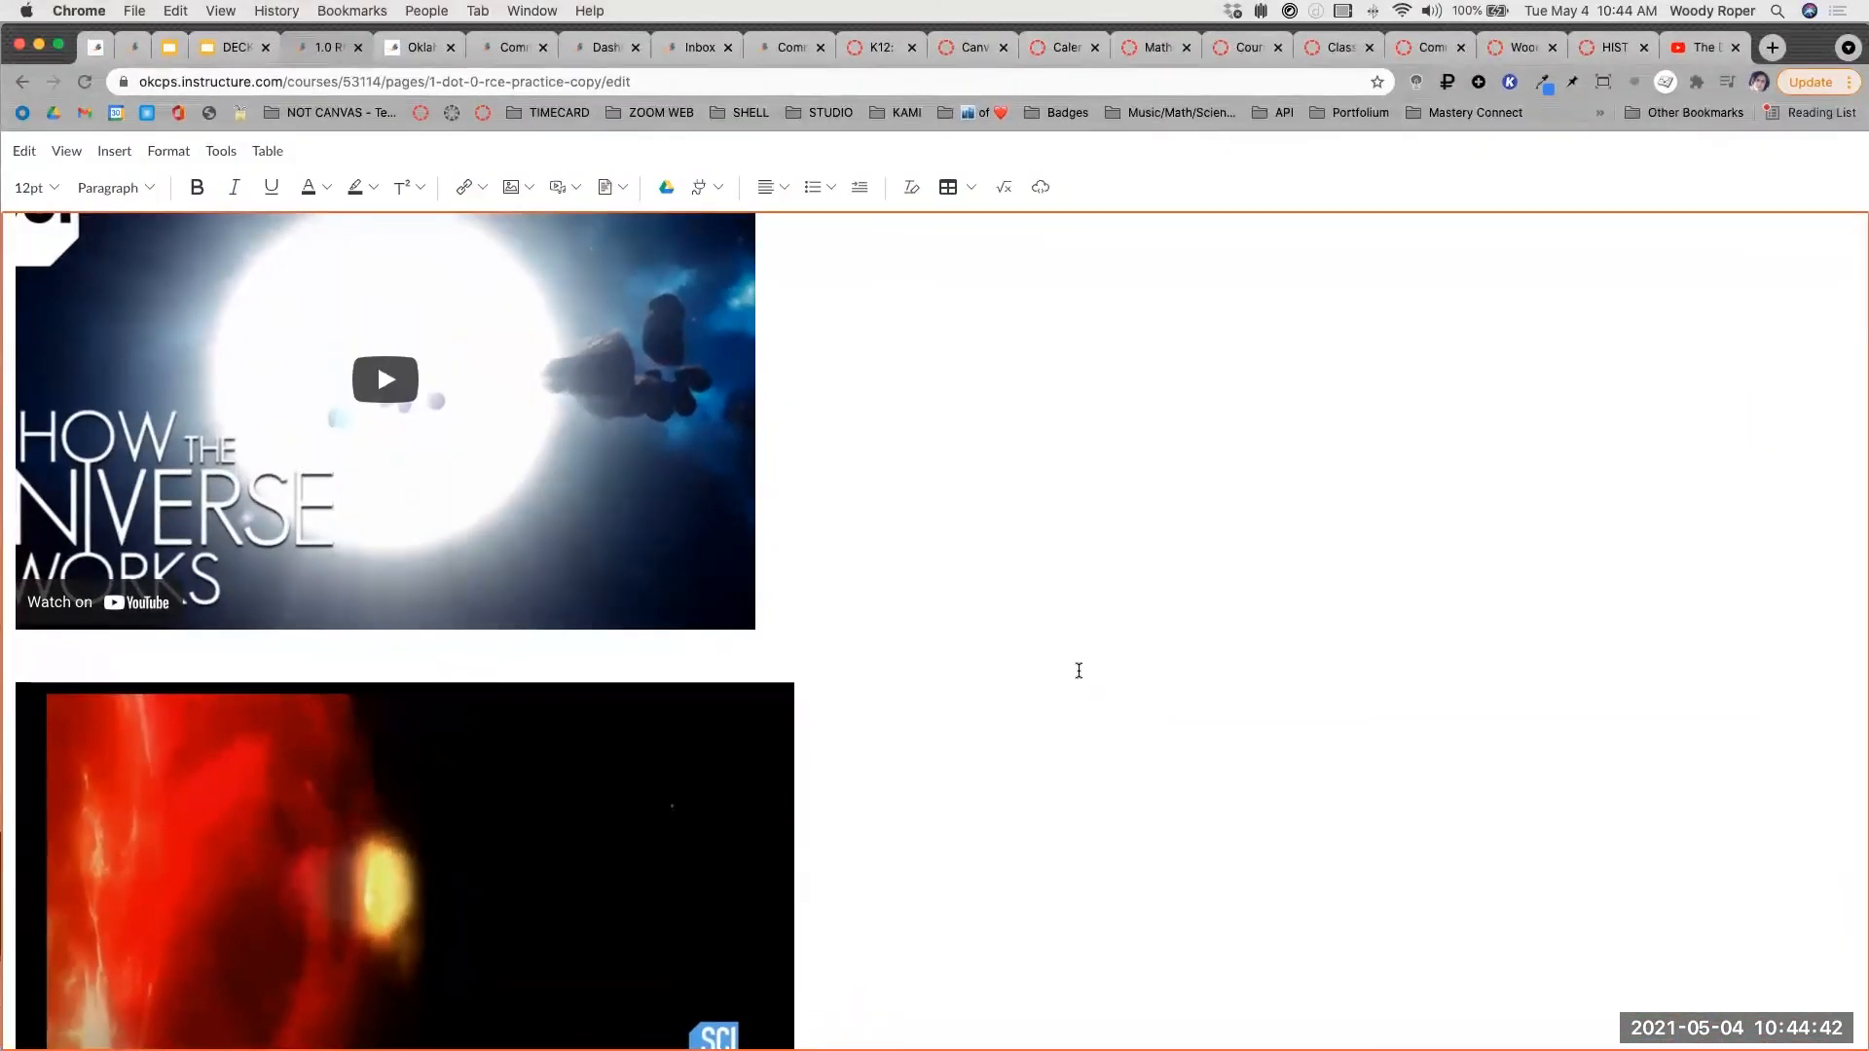
key(Escape)
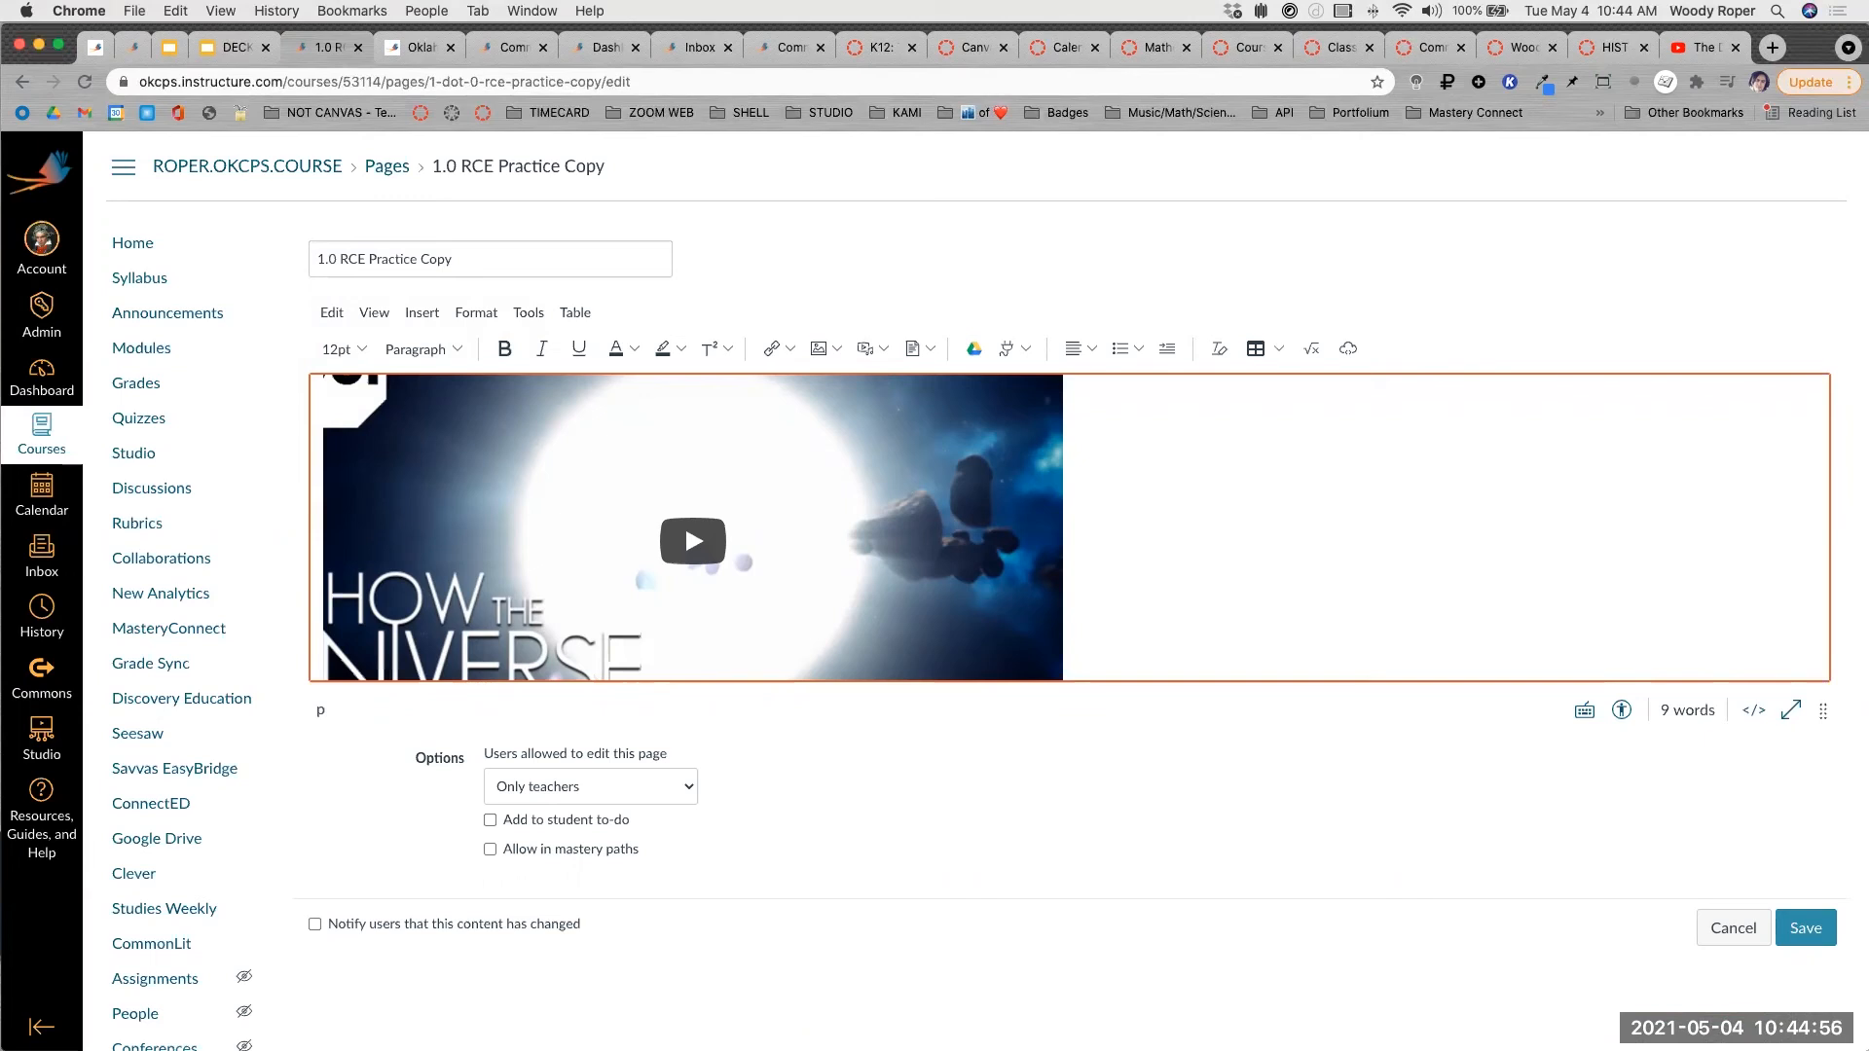
click(1812, 931)
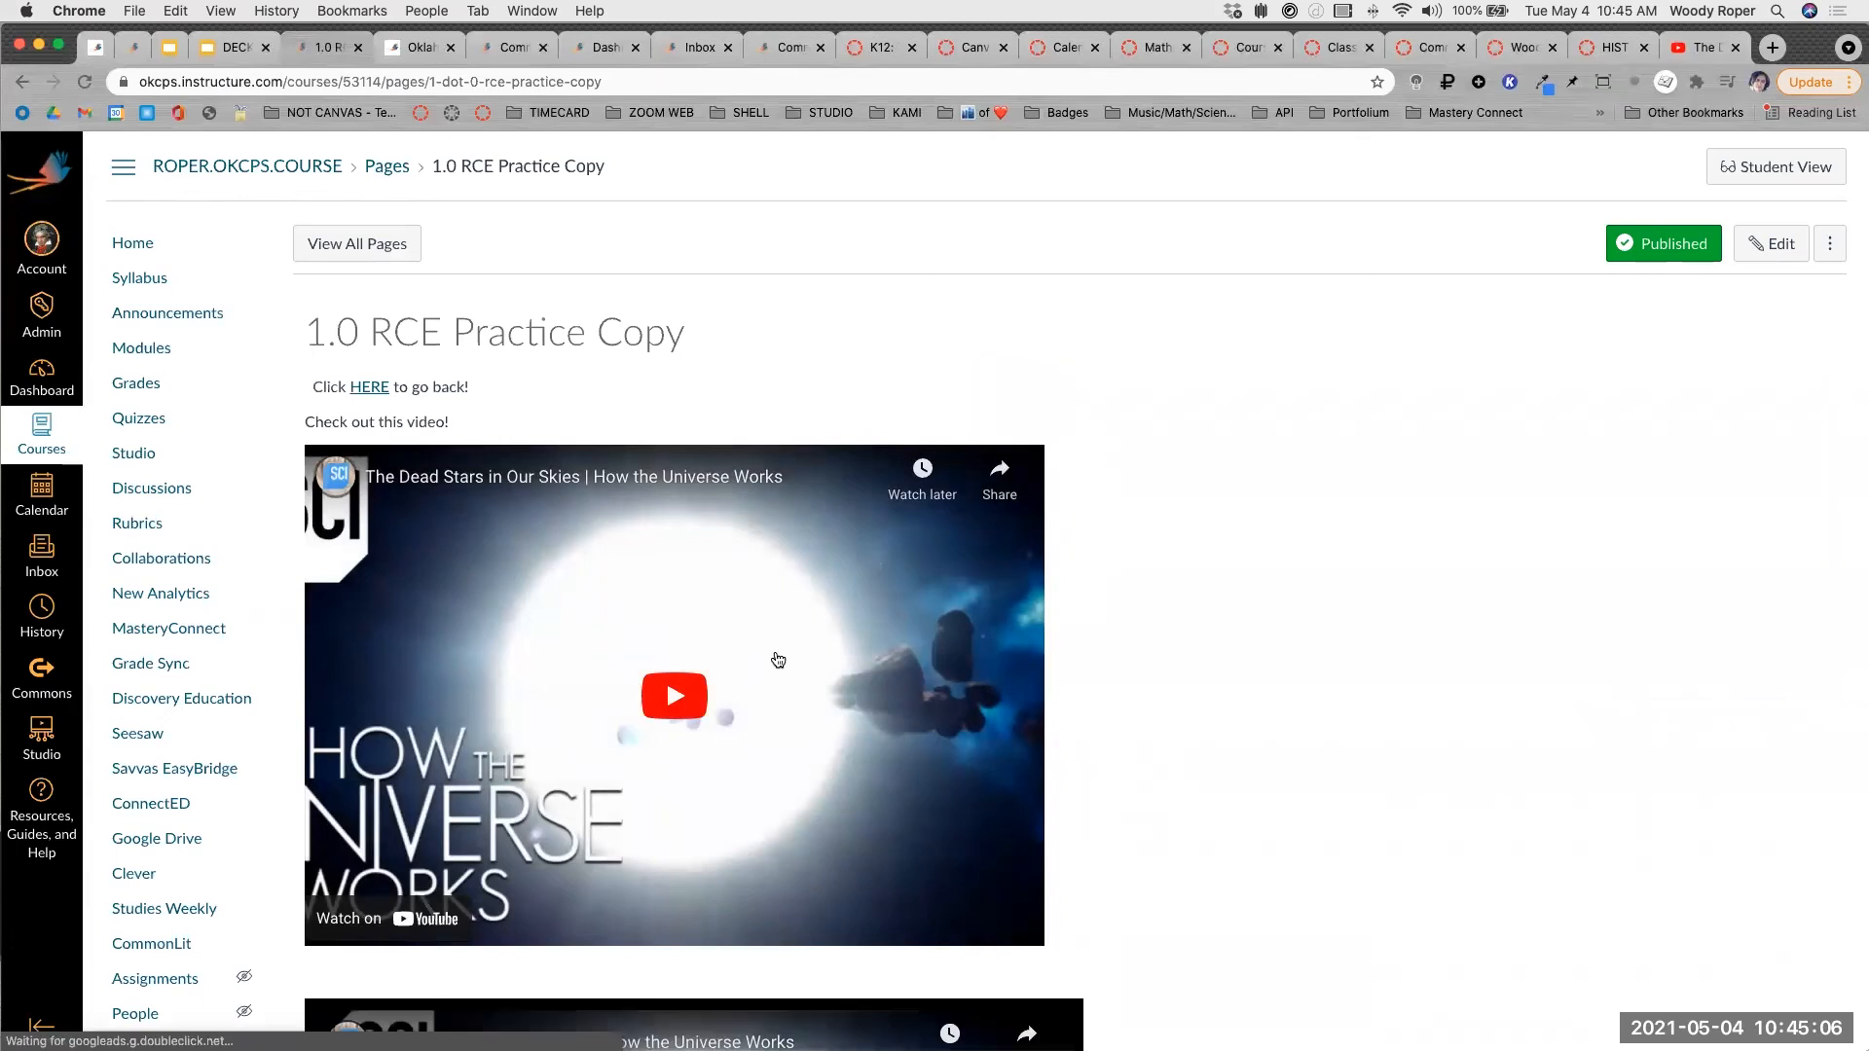
Create a public link for The Dead Stars in Our Skies video in the Studio library and copy its embed code.
click(42, 748)
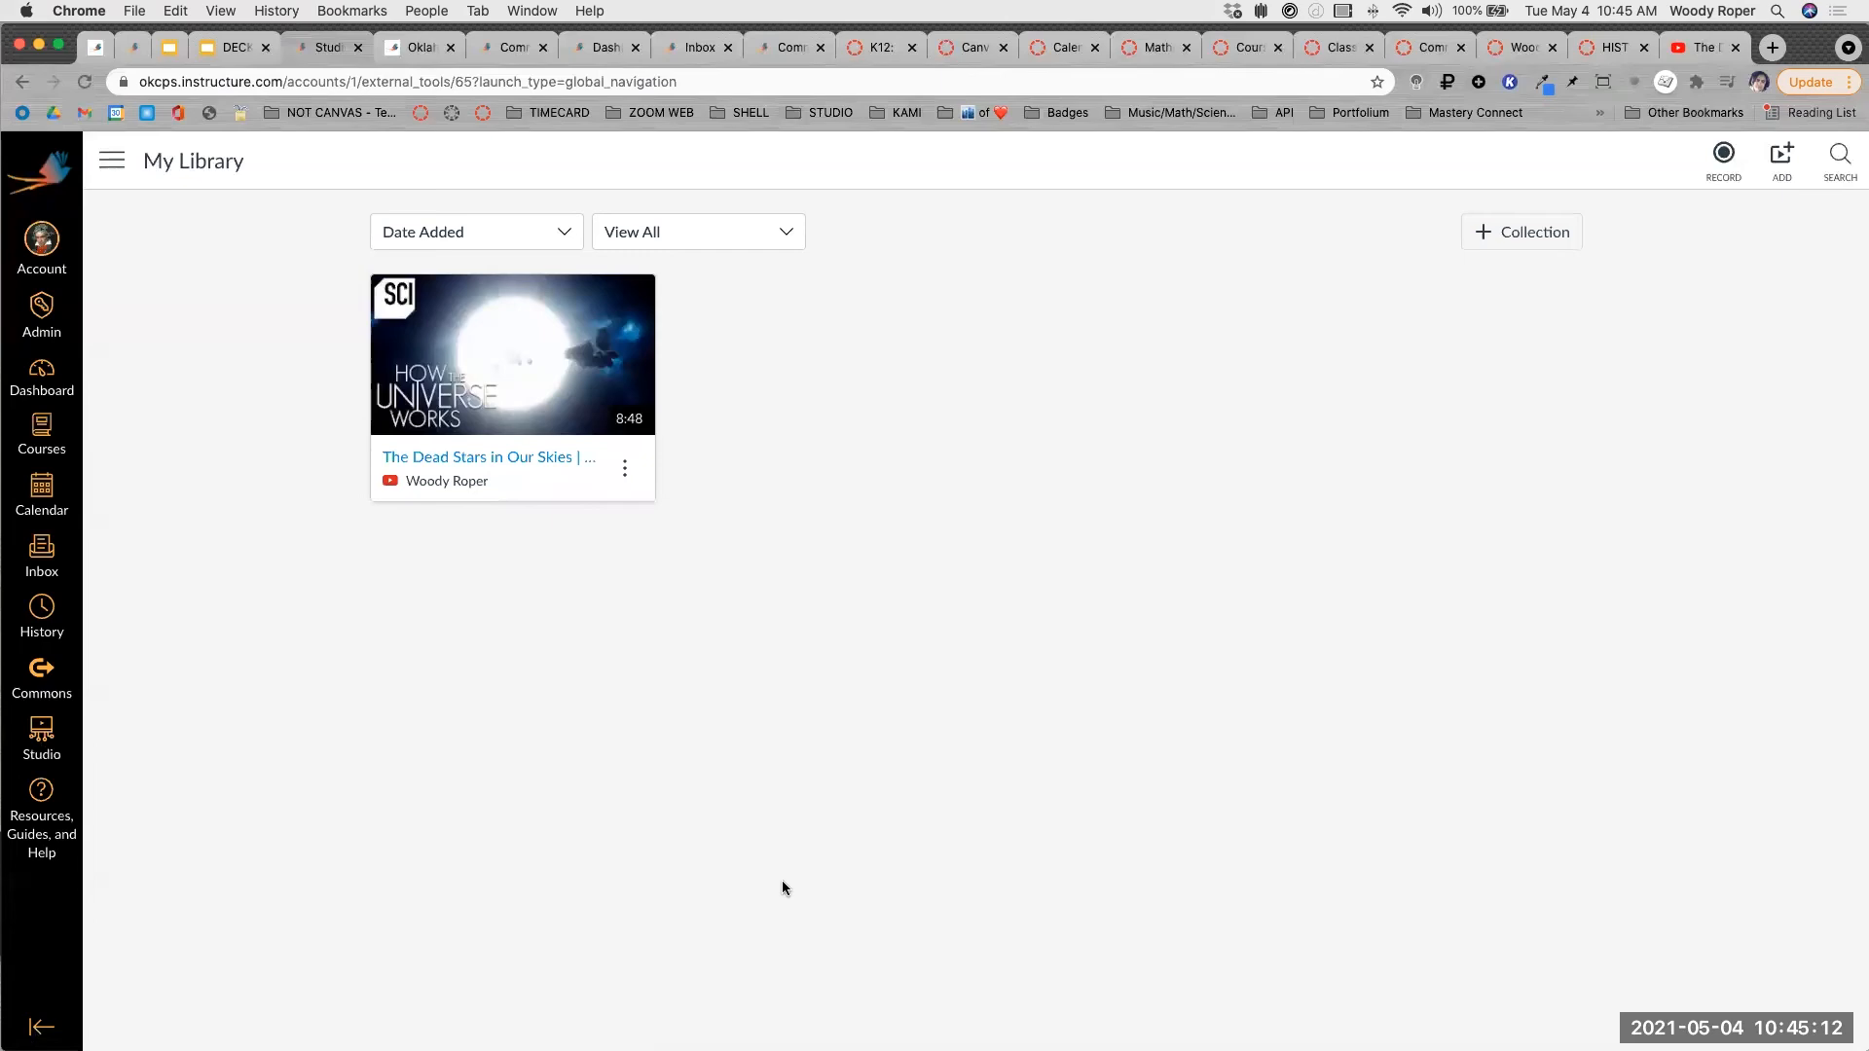
click(625, 475)
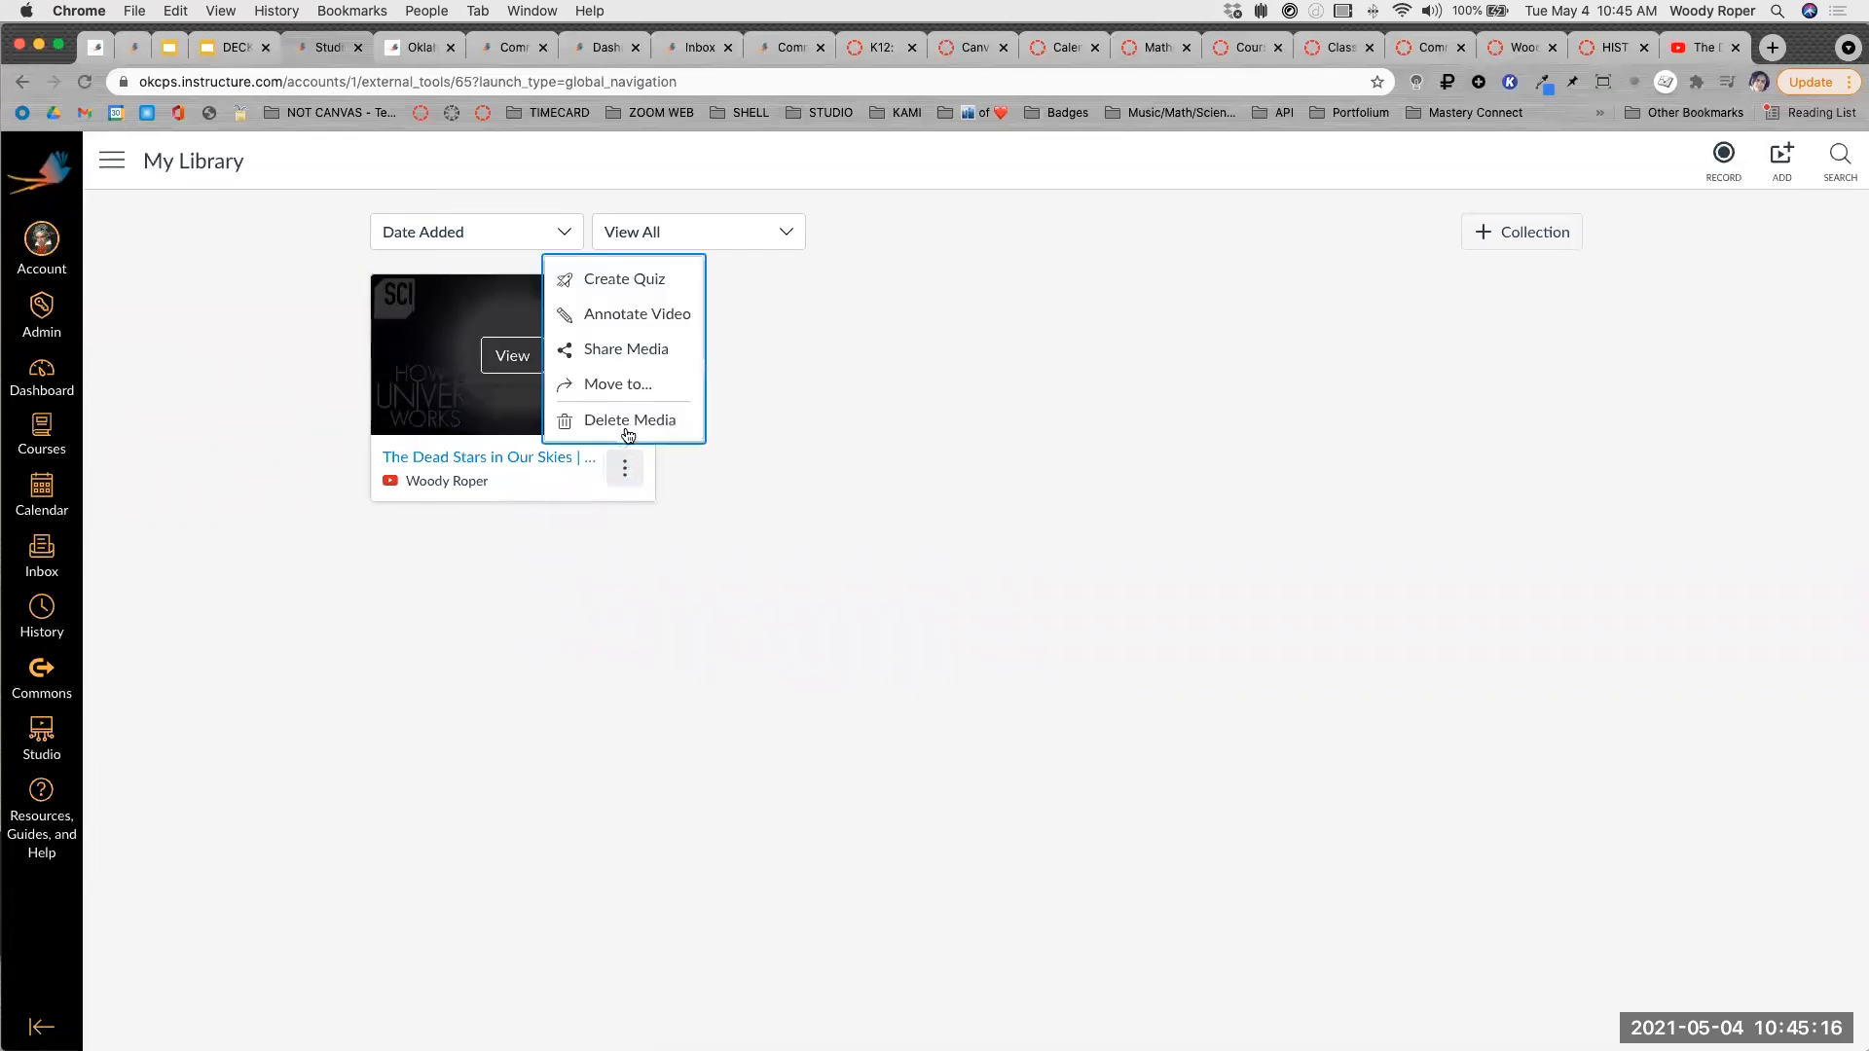
click(601, 358)
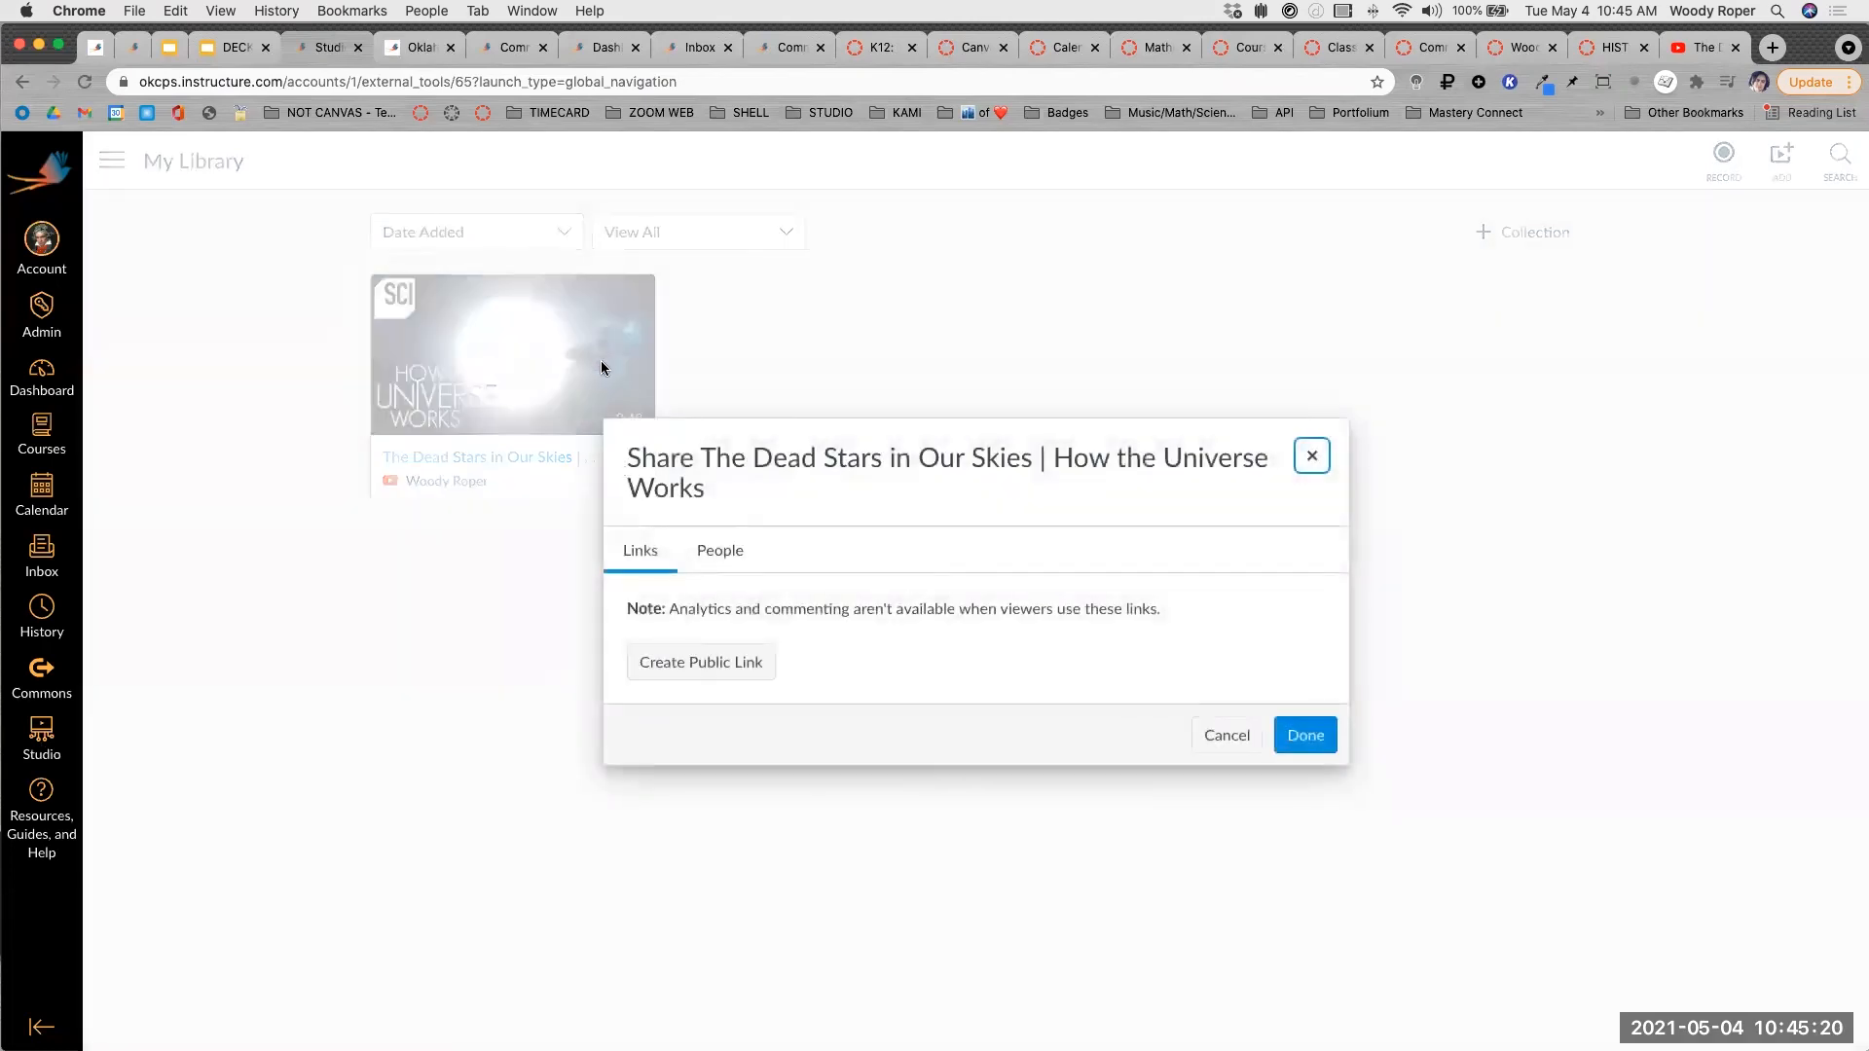
scroll(652, 572, up, 5)
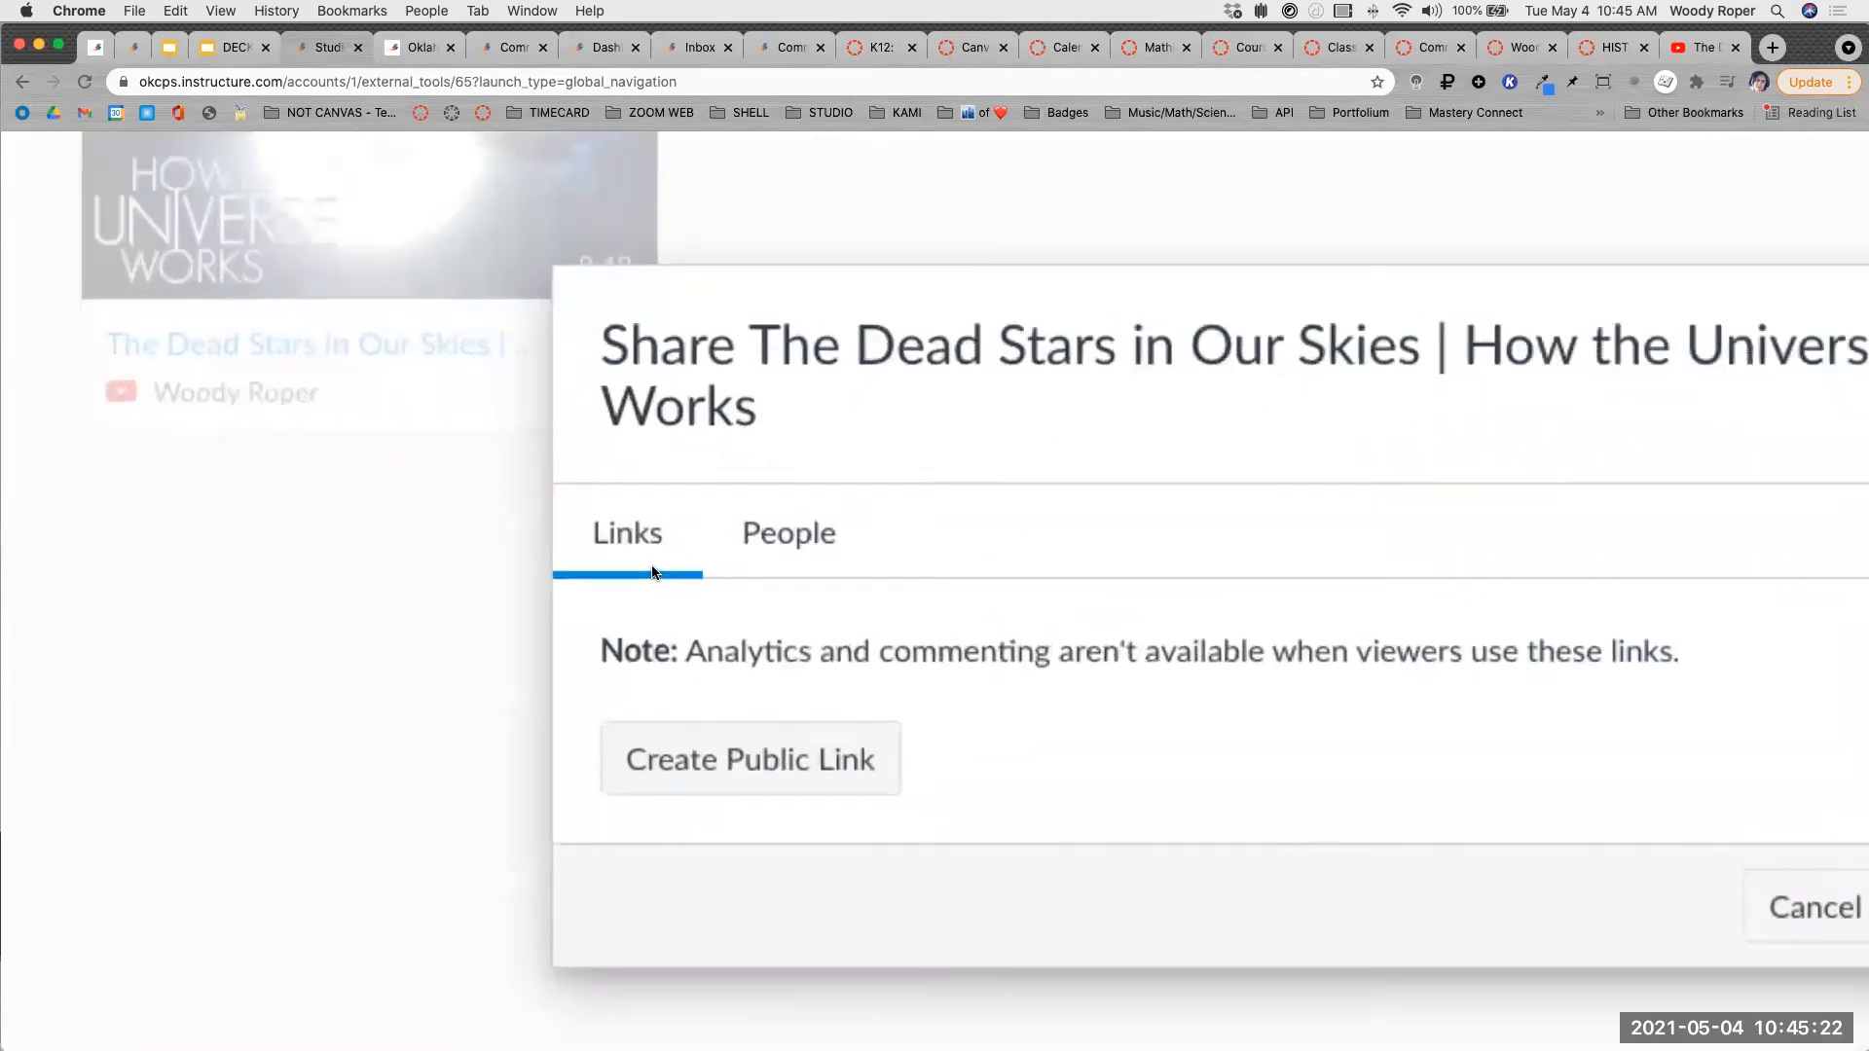
scroll(651, 572, down, 5)
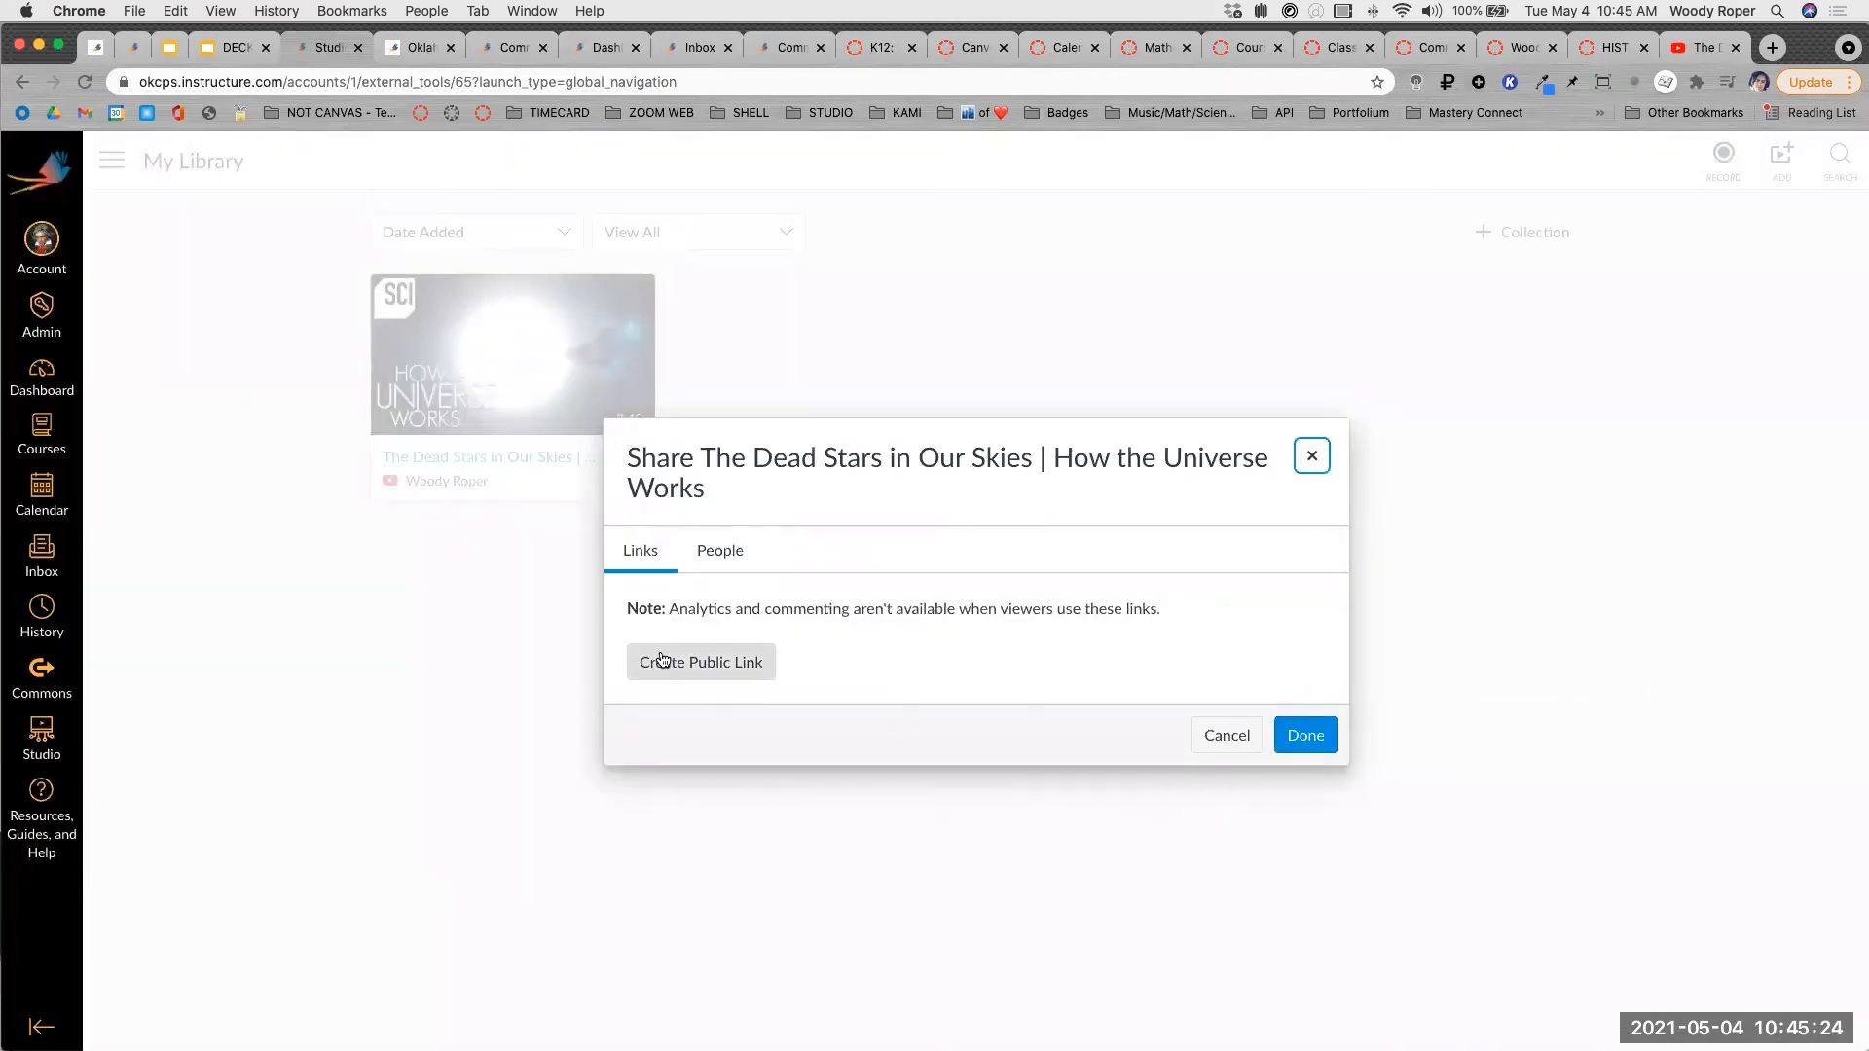
click(758, 671)
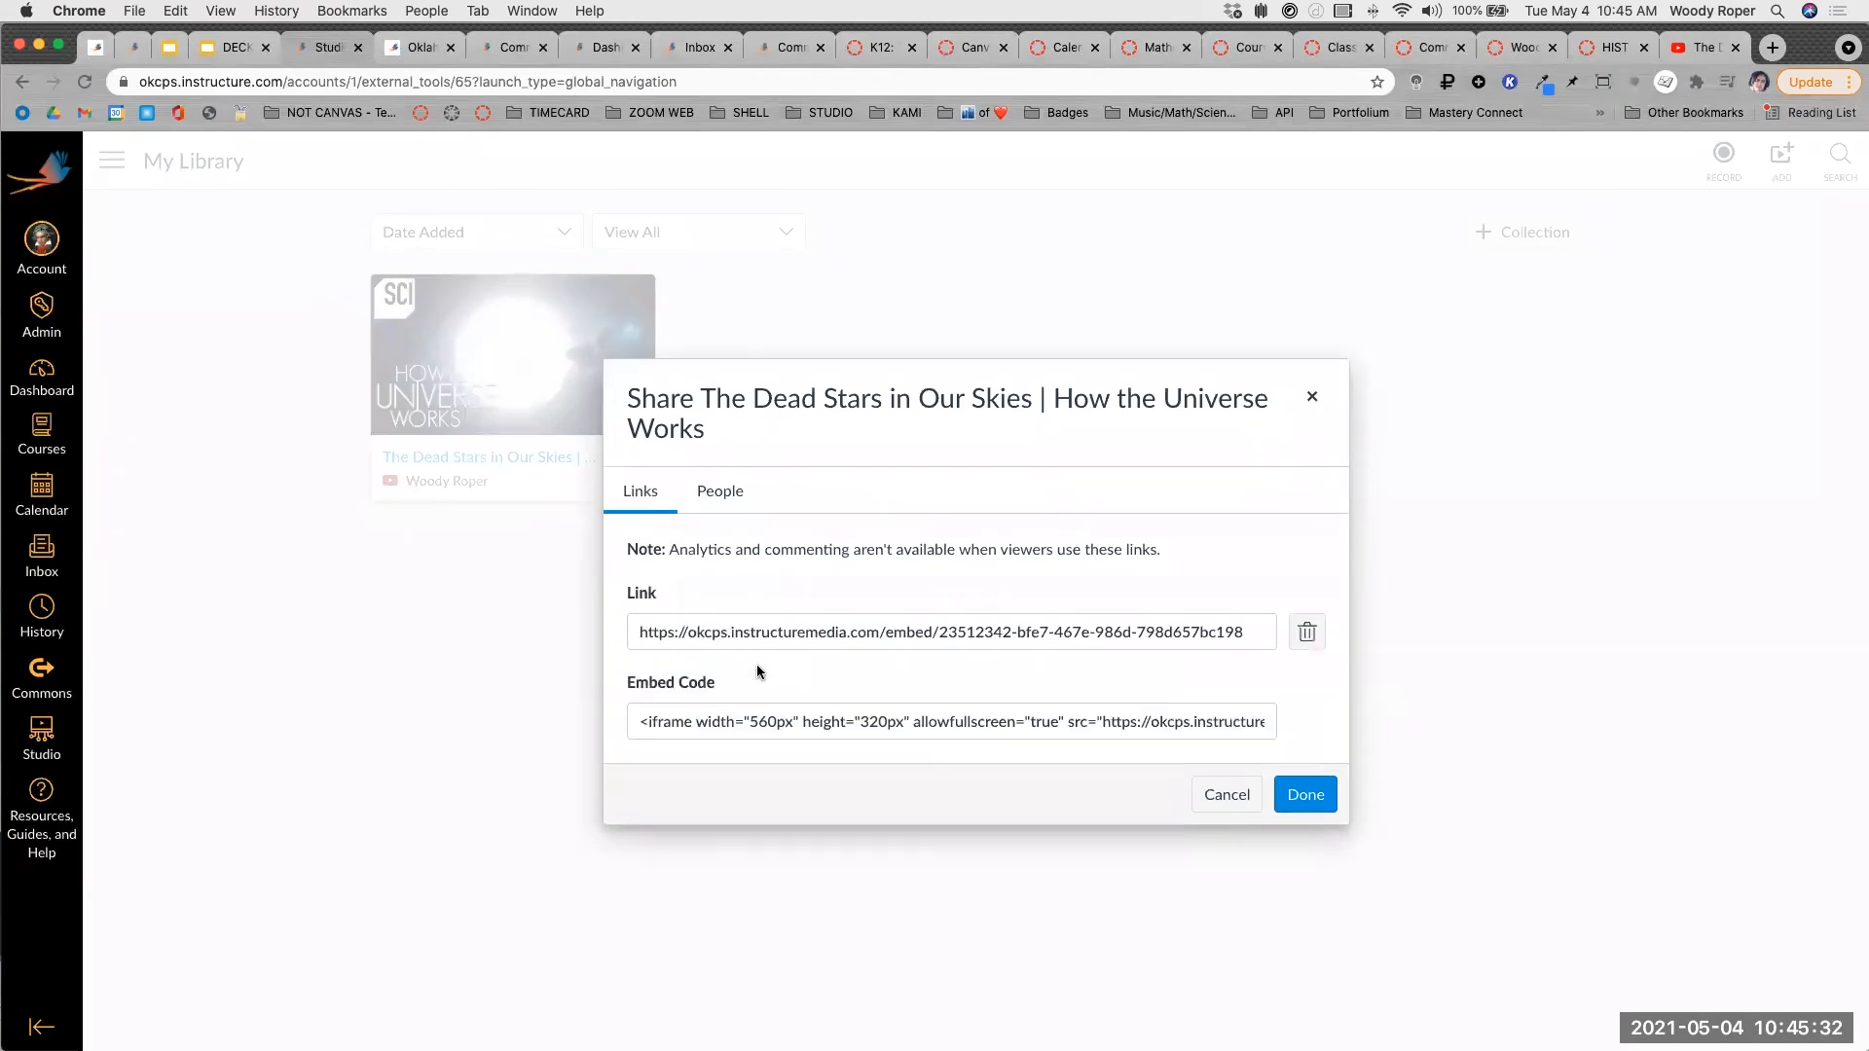
click(698, 712)
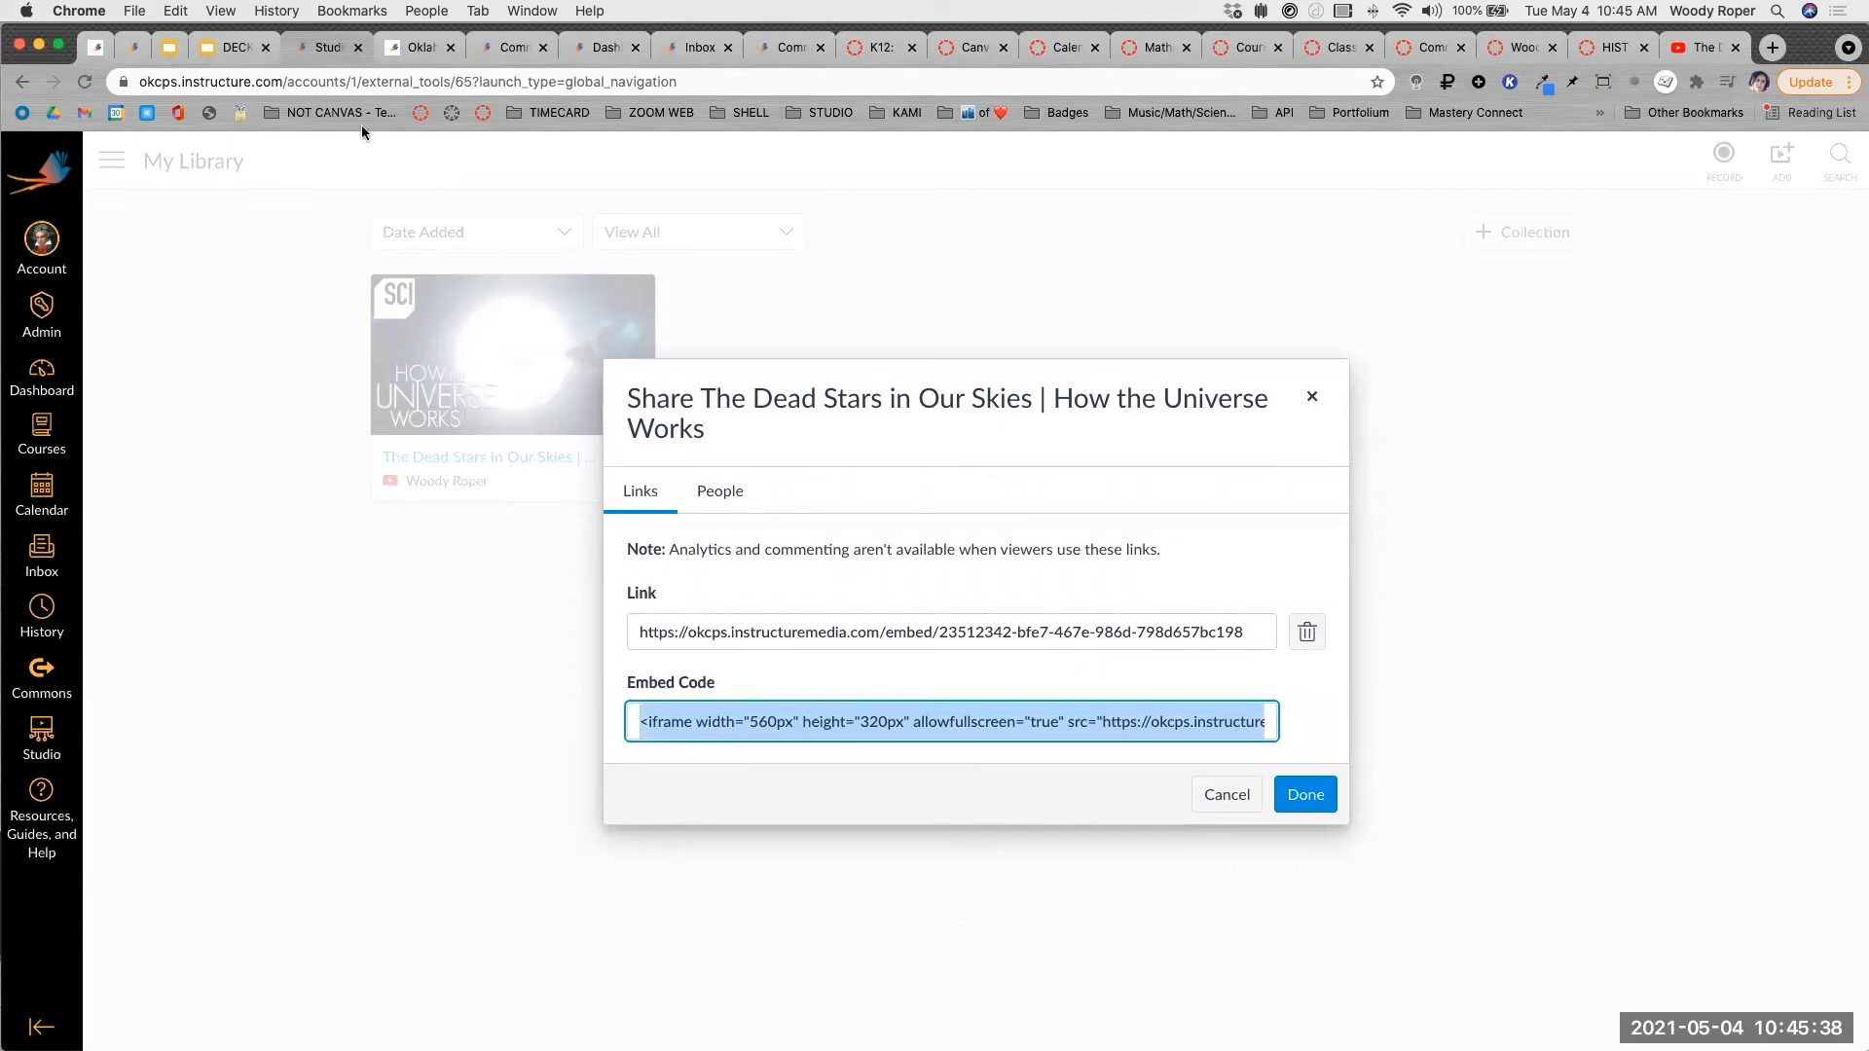
Return to the 1.0 RCE Practice Copy page and open it for editing in the full-screen editor.
drag(29, 88, 205, 417)
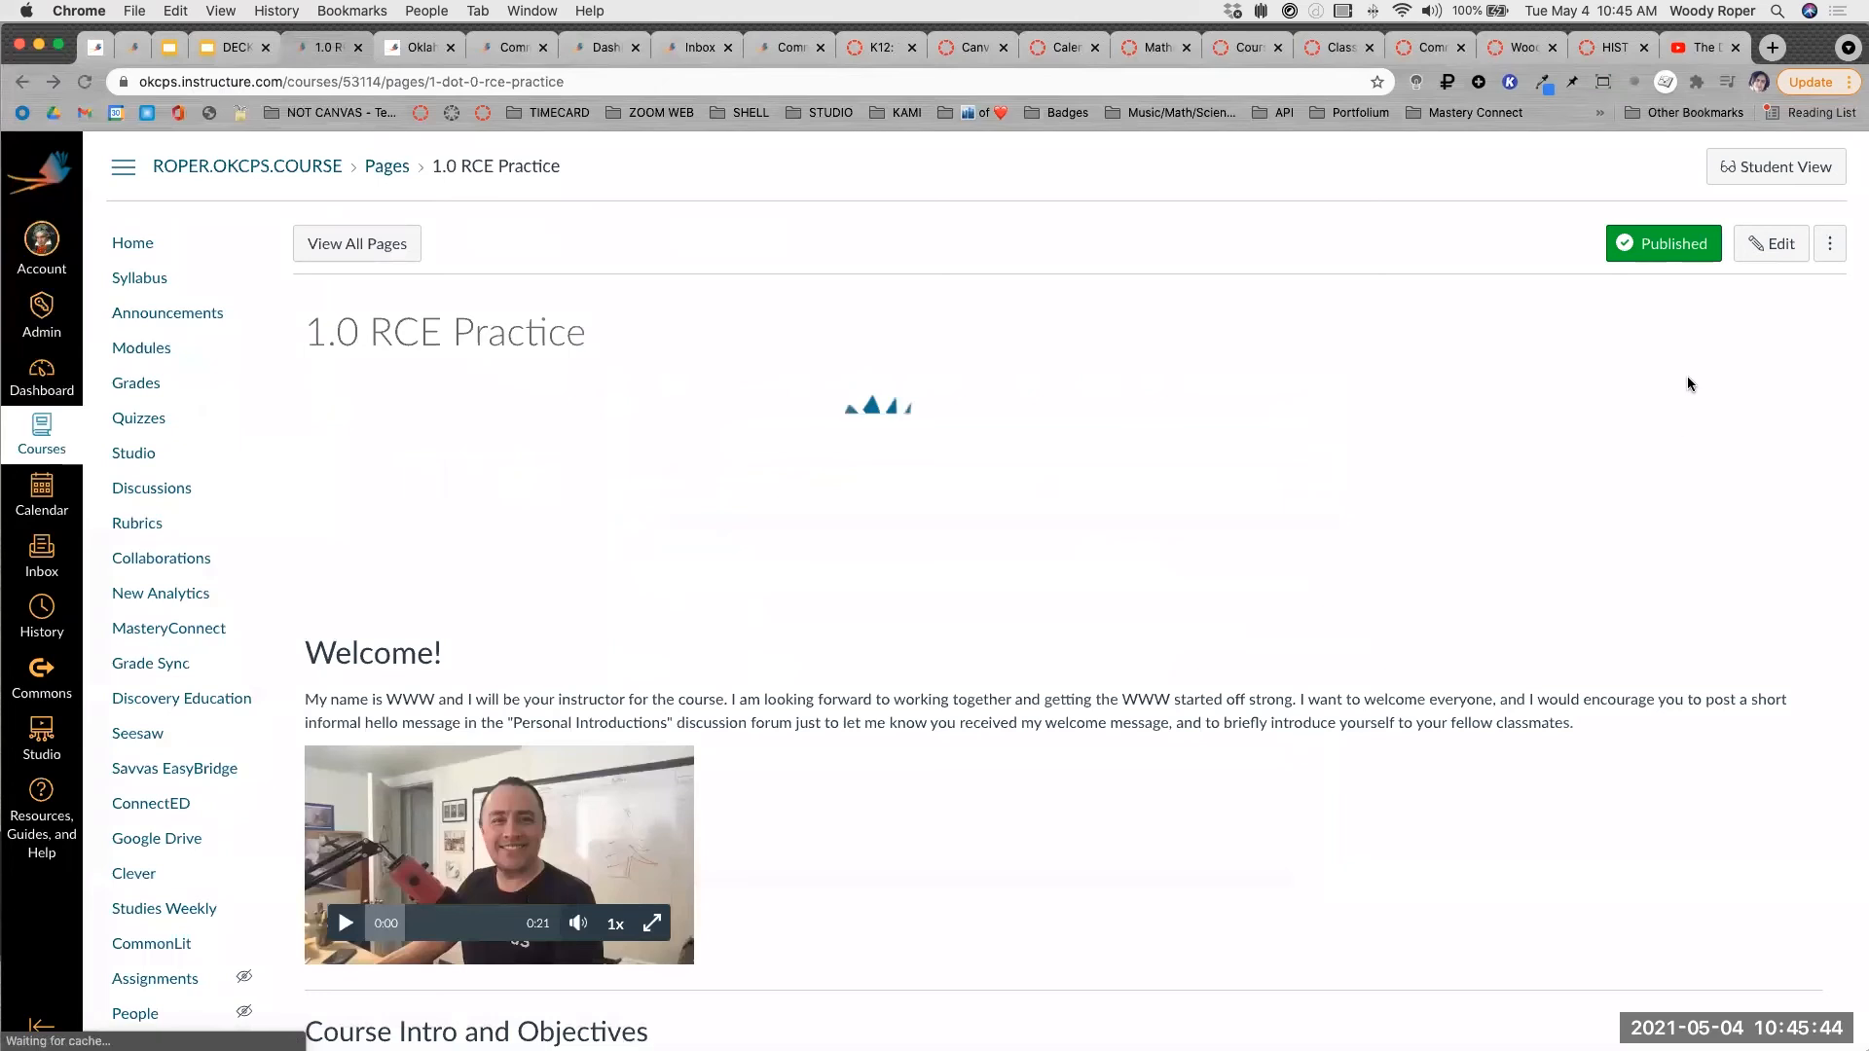
scroll(1092, 763, down, 5)
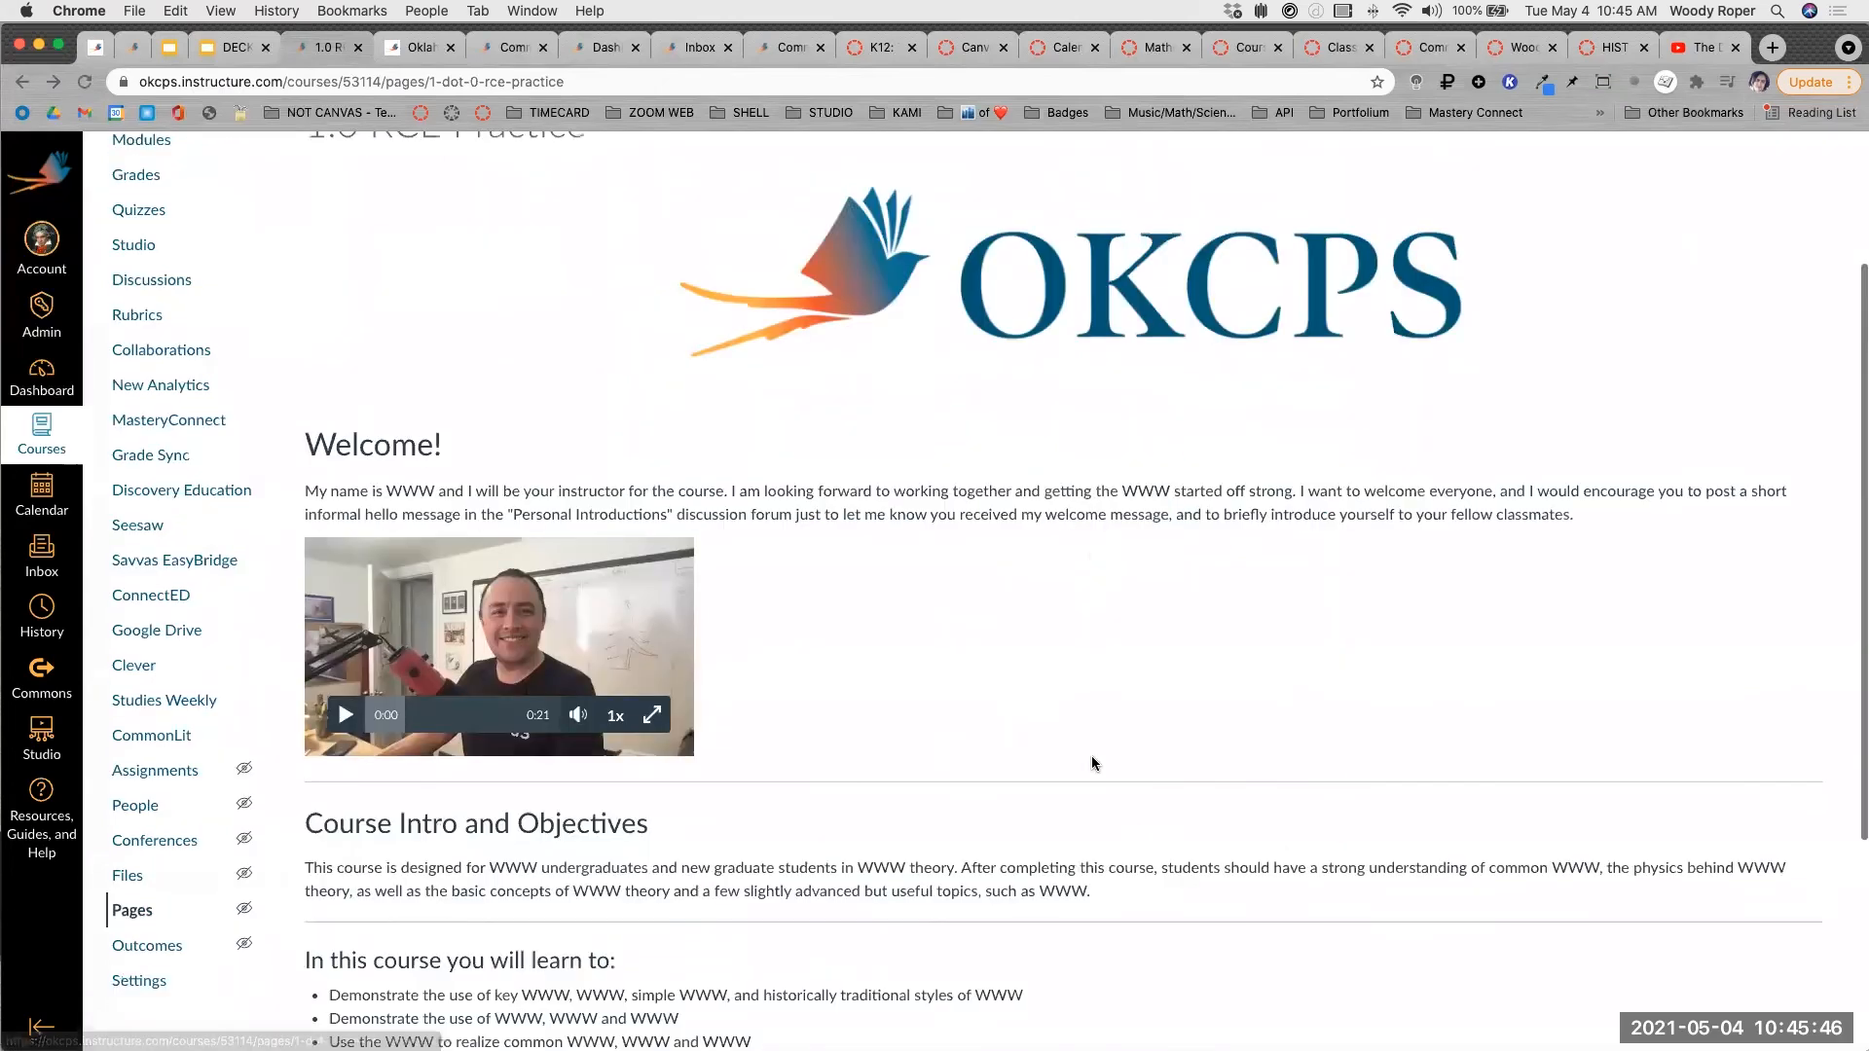
click(1046, 934)
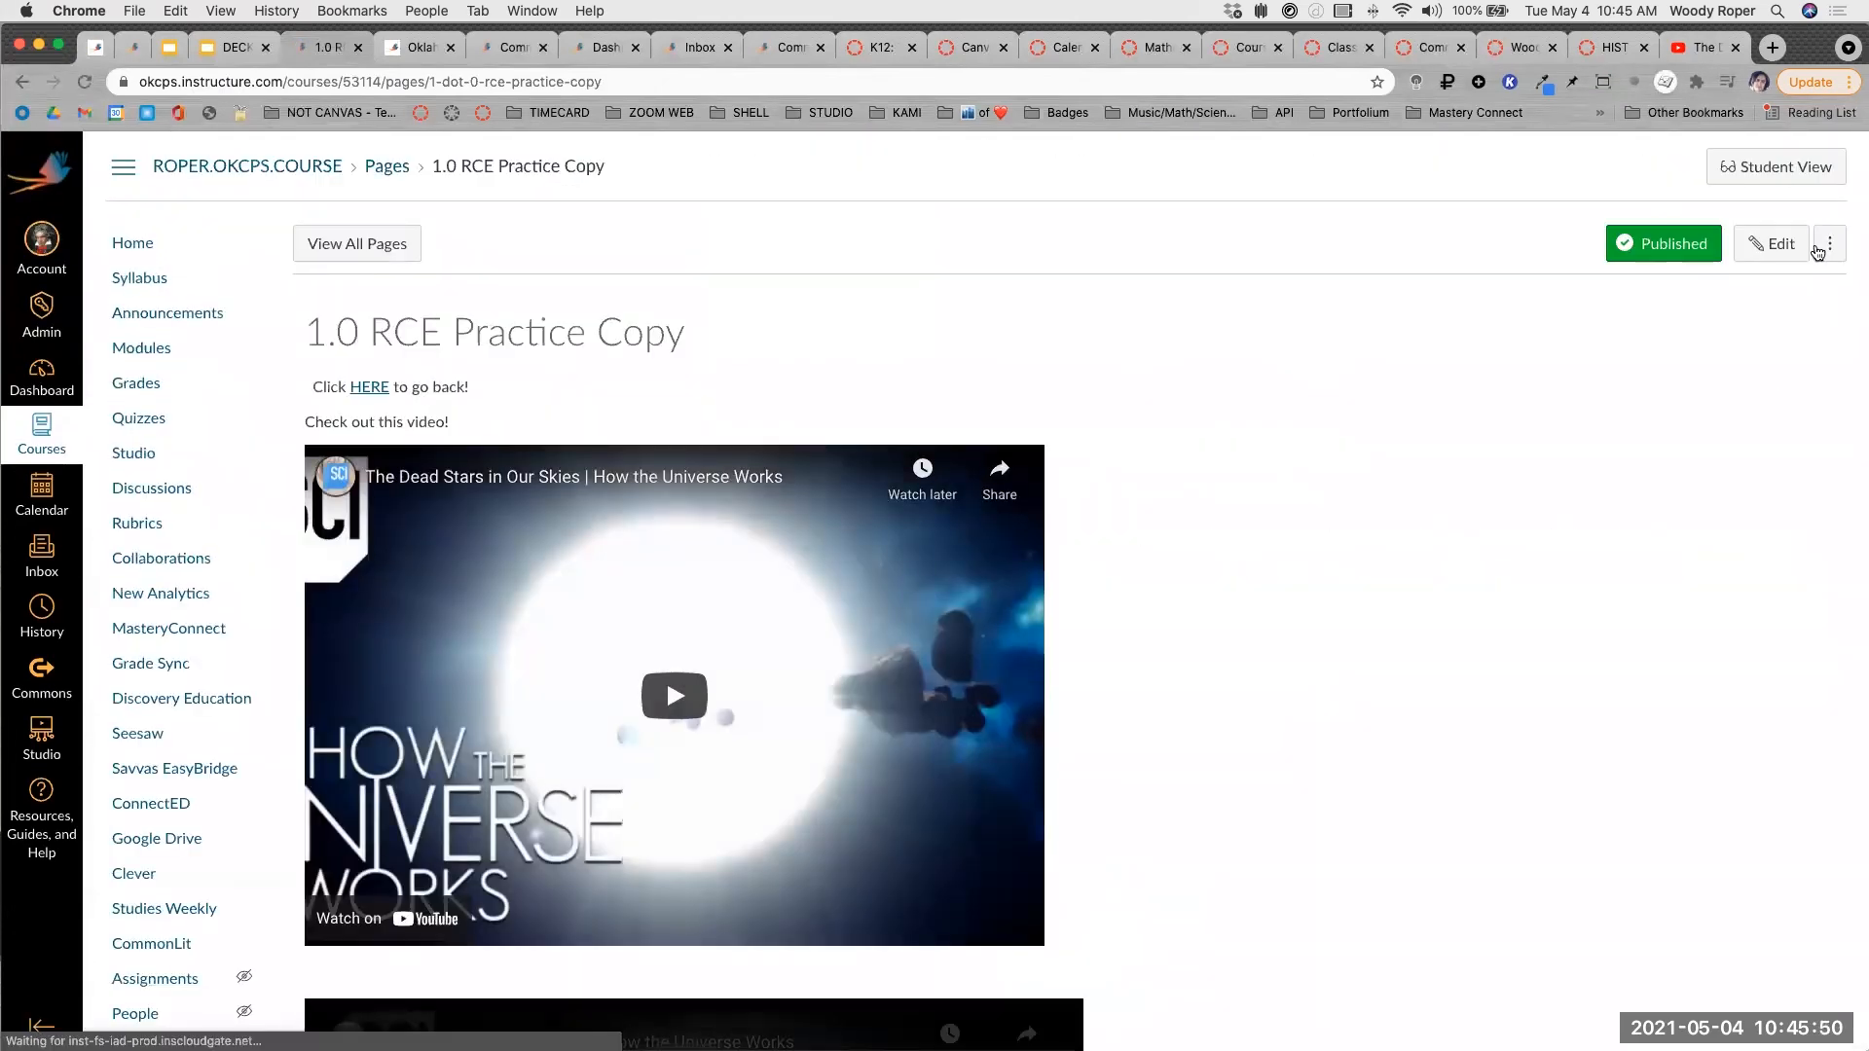
click(1774, 244)
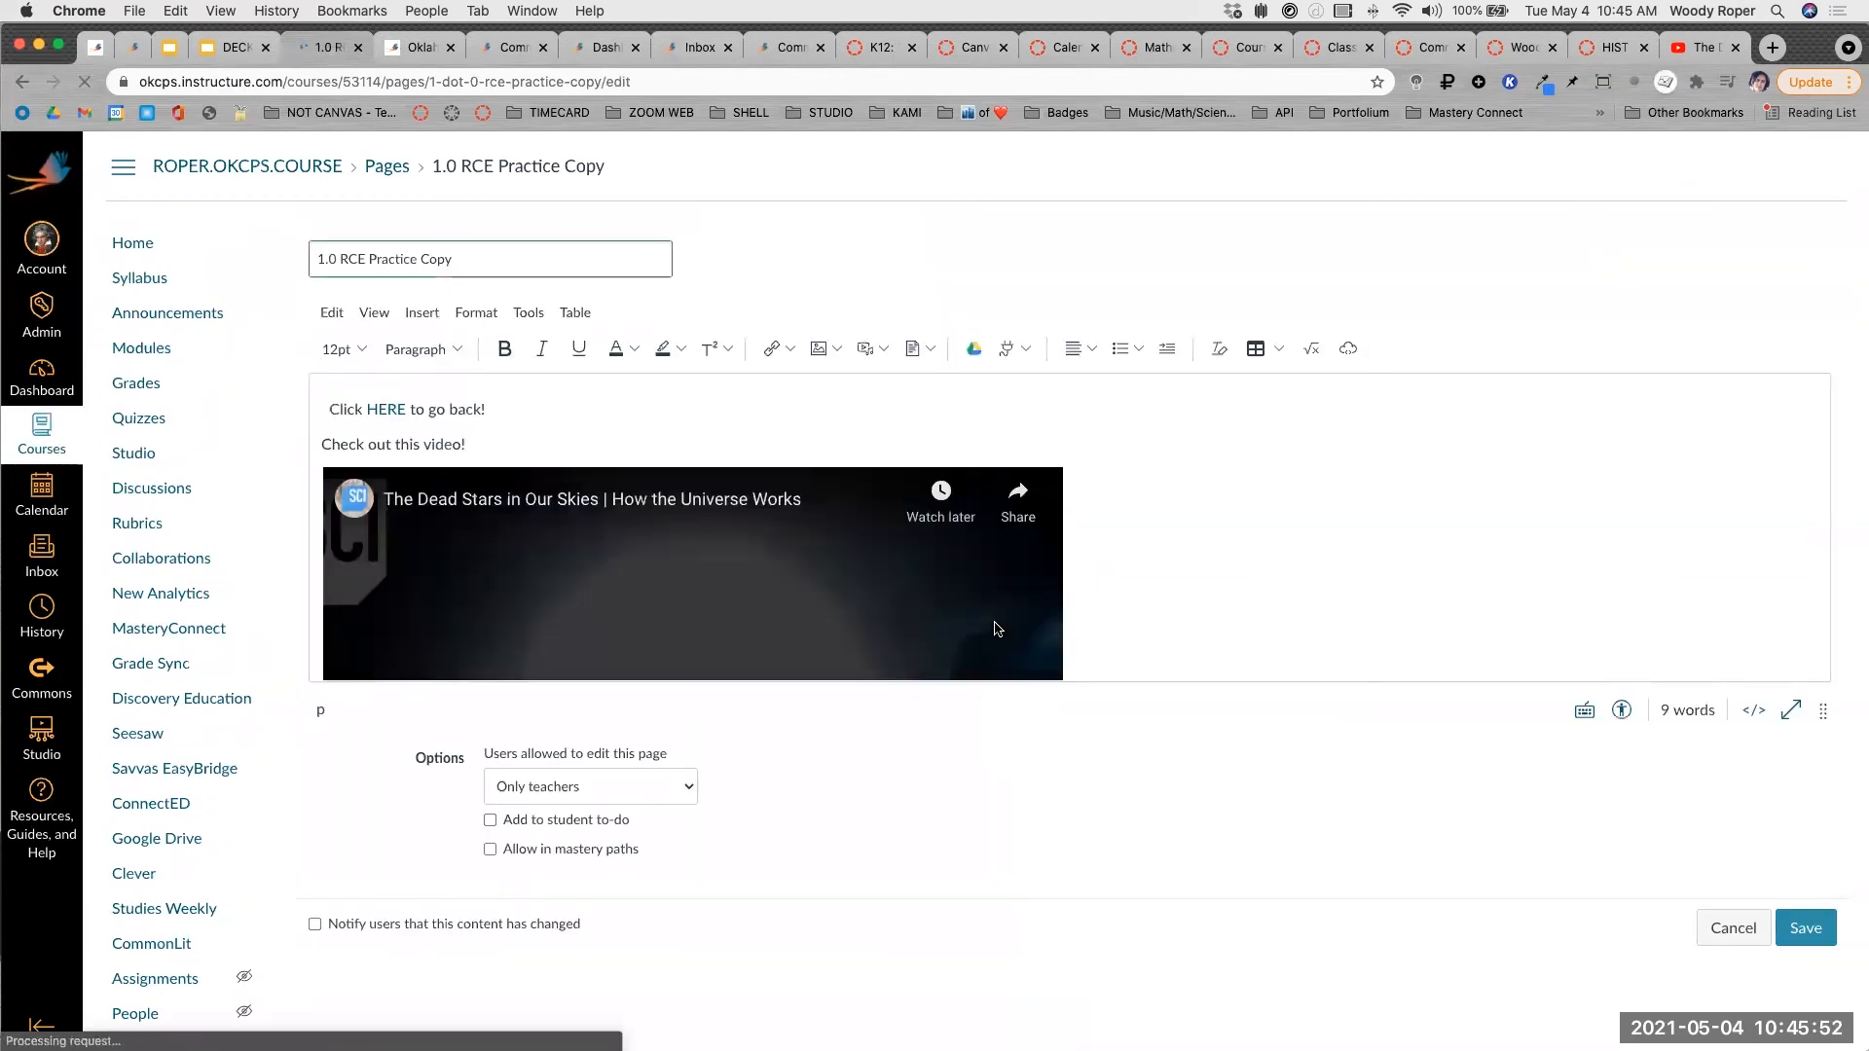
click(1802, 709)
Add an empty line after the Studio video and another one below "Check out this video!".
scroll(1319, 521, down, 5)
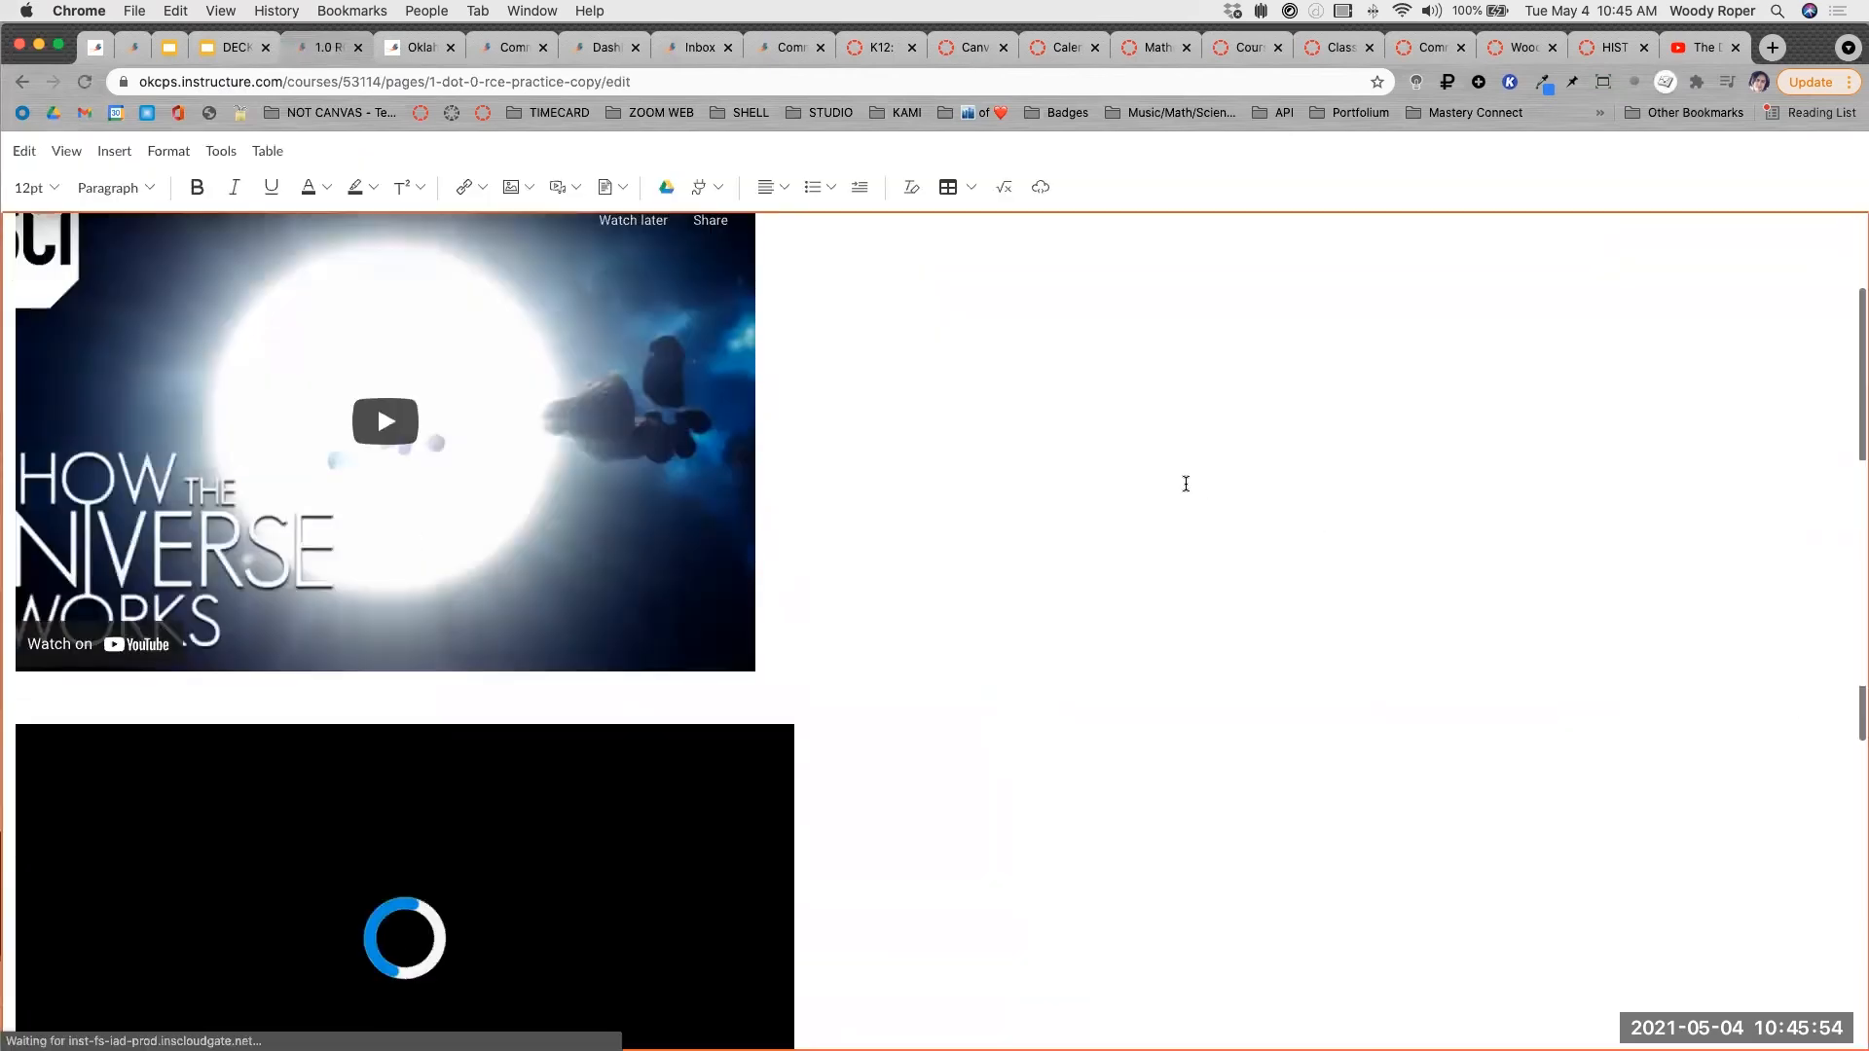
click(896, 931)
key(Return)
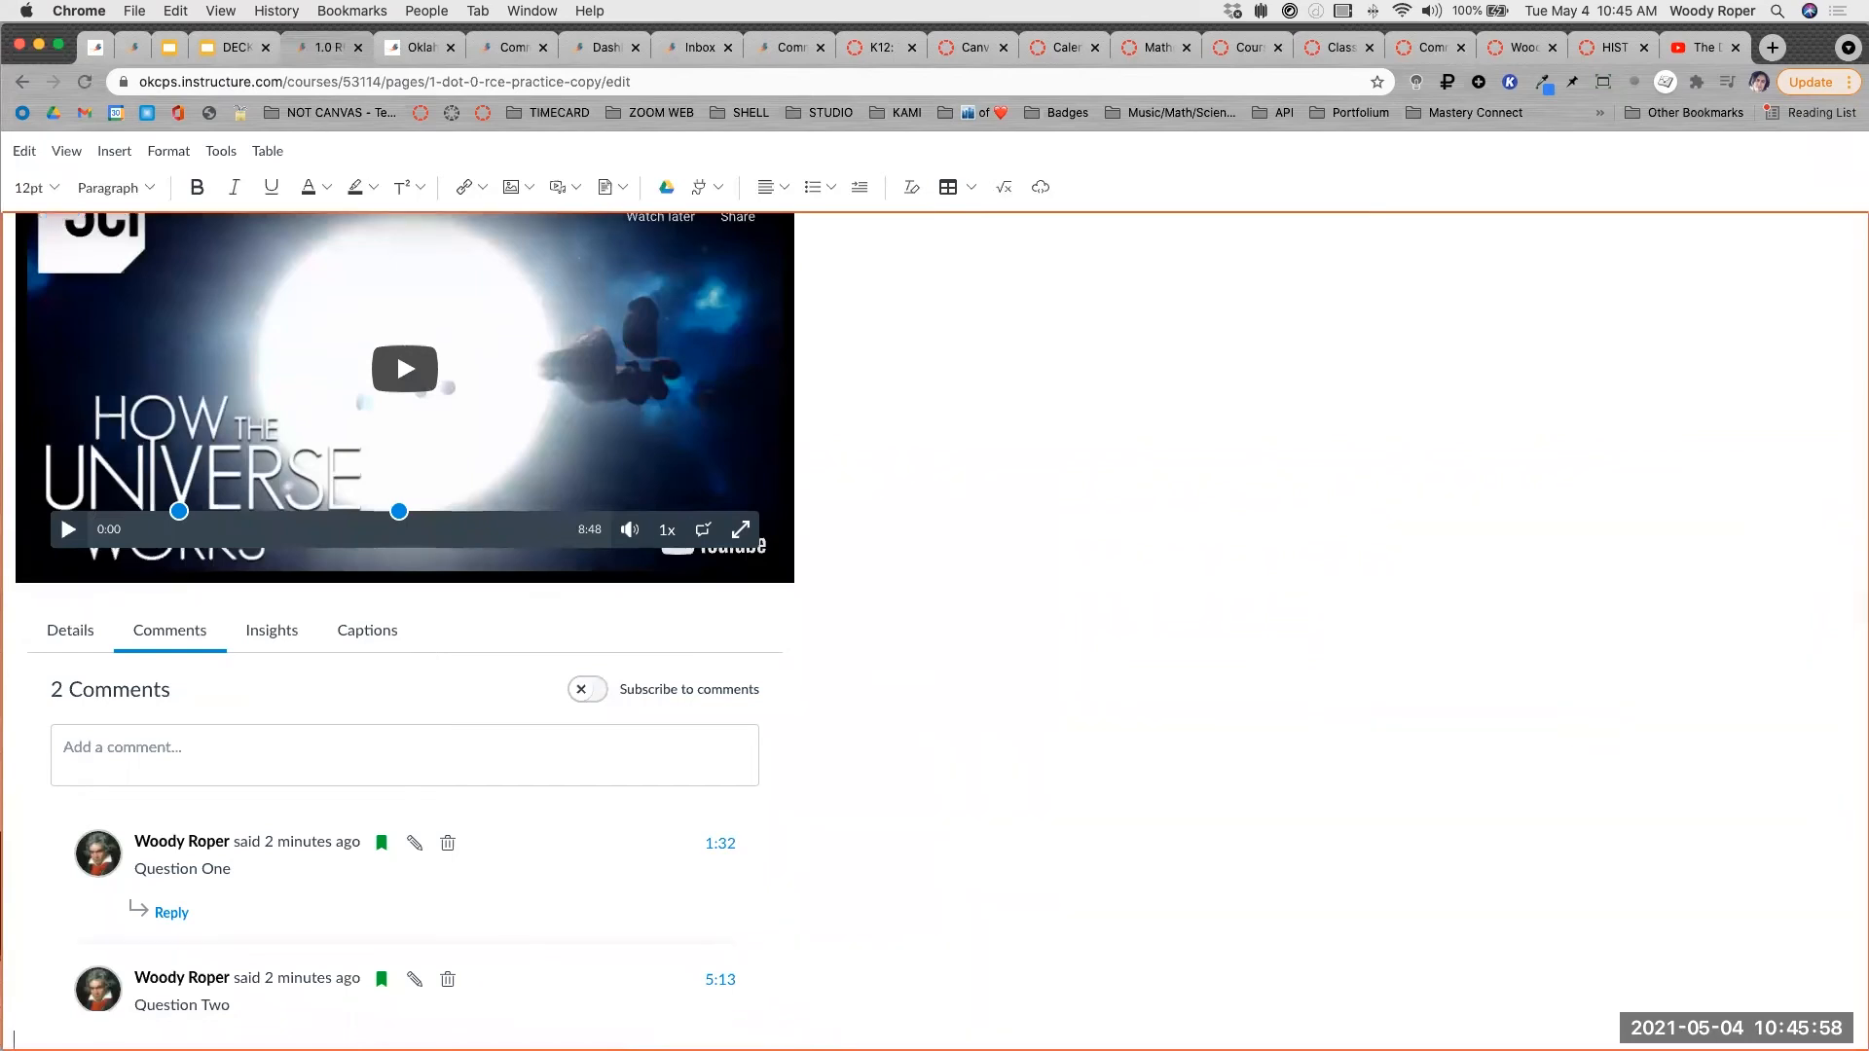
scroll(404, 632, up, 10)
click(186, 278)
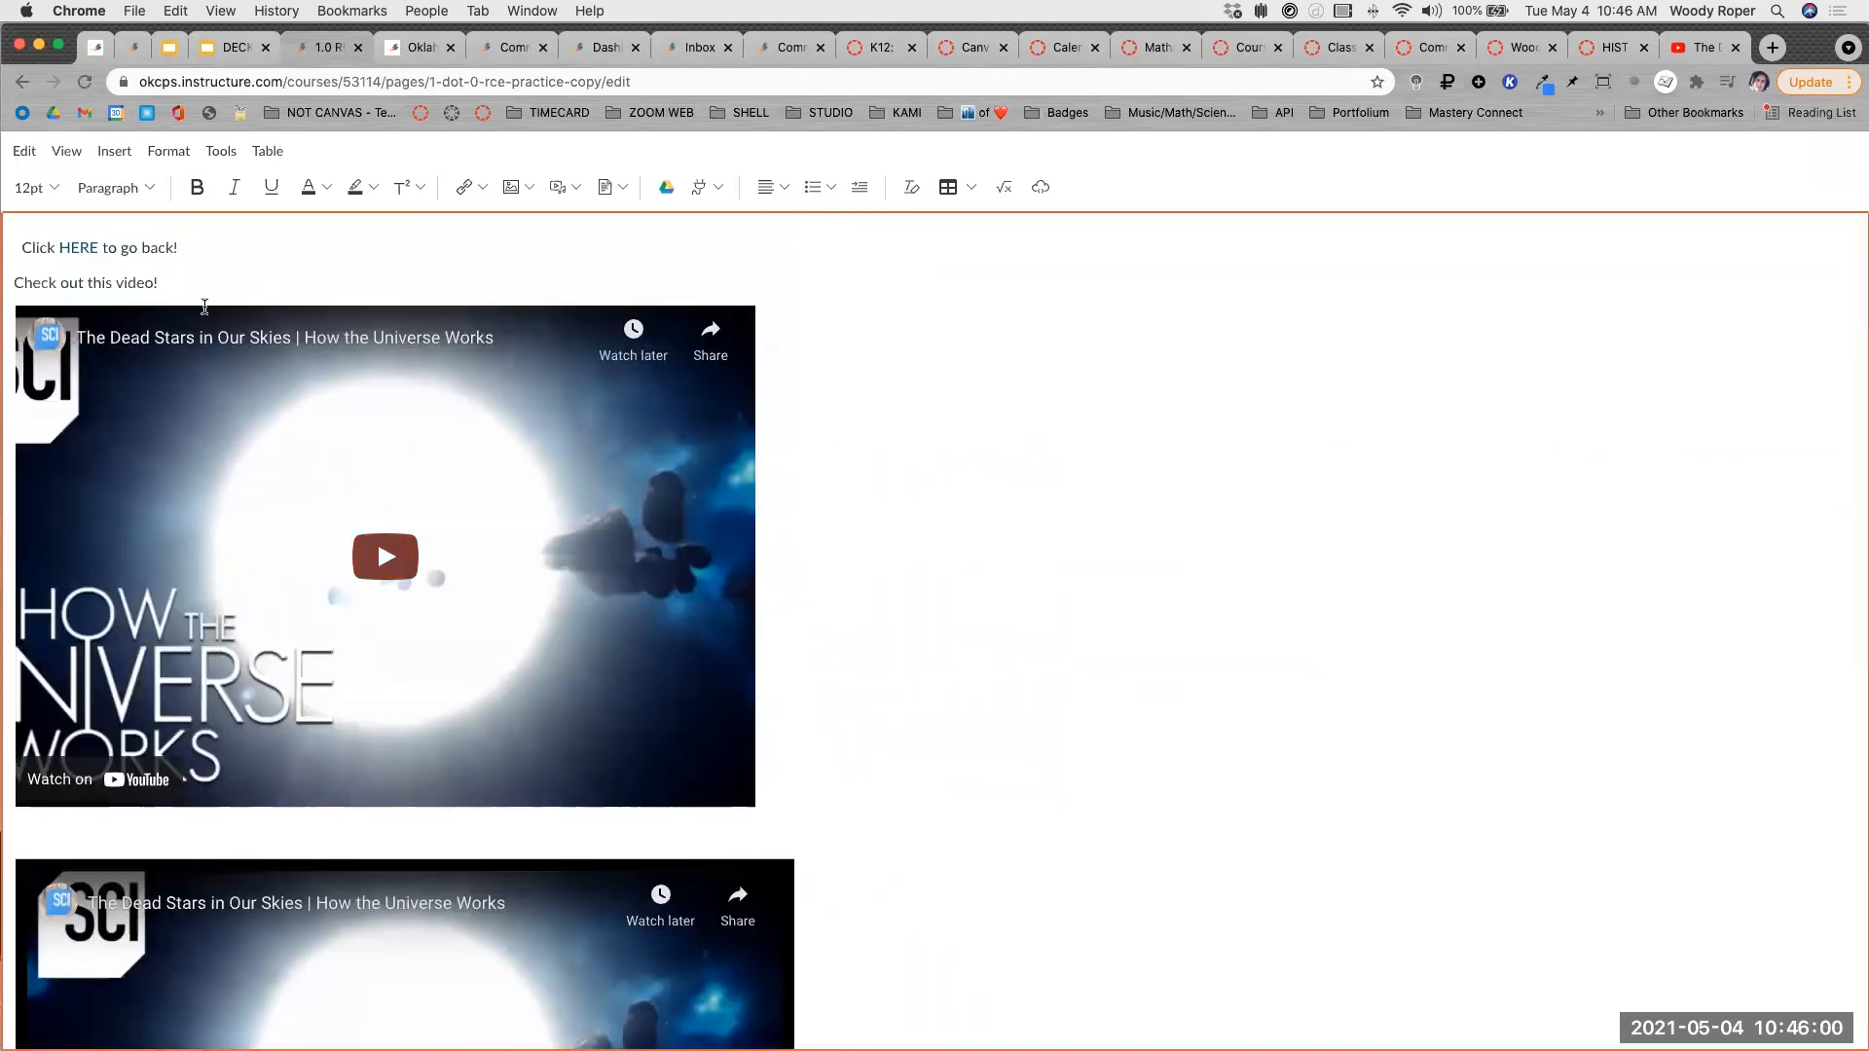
key(Return)
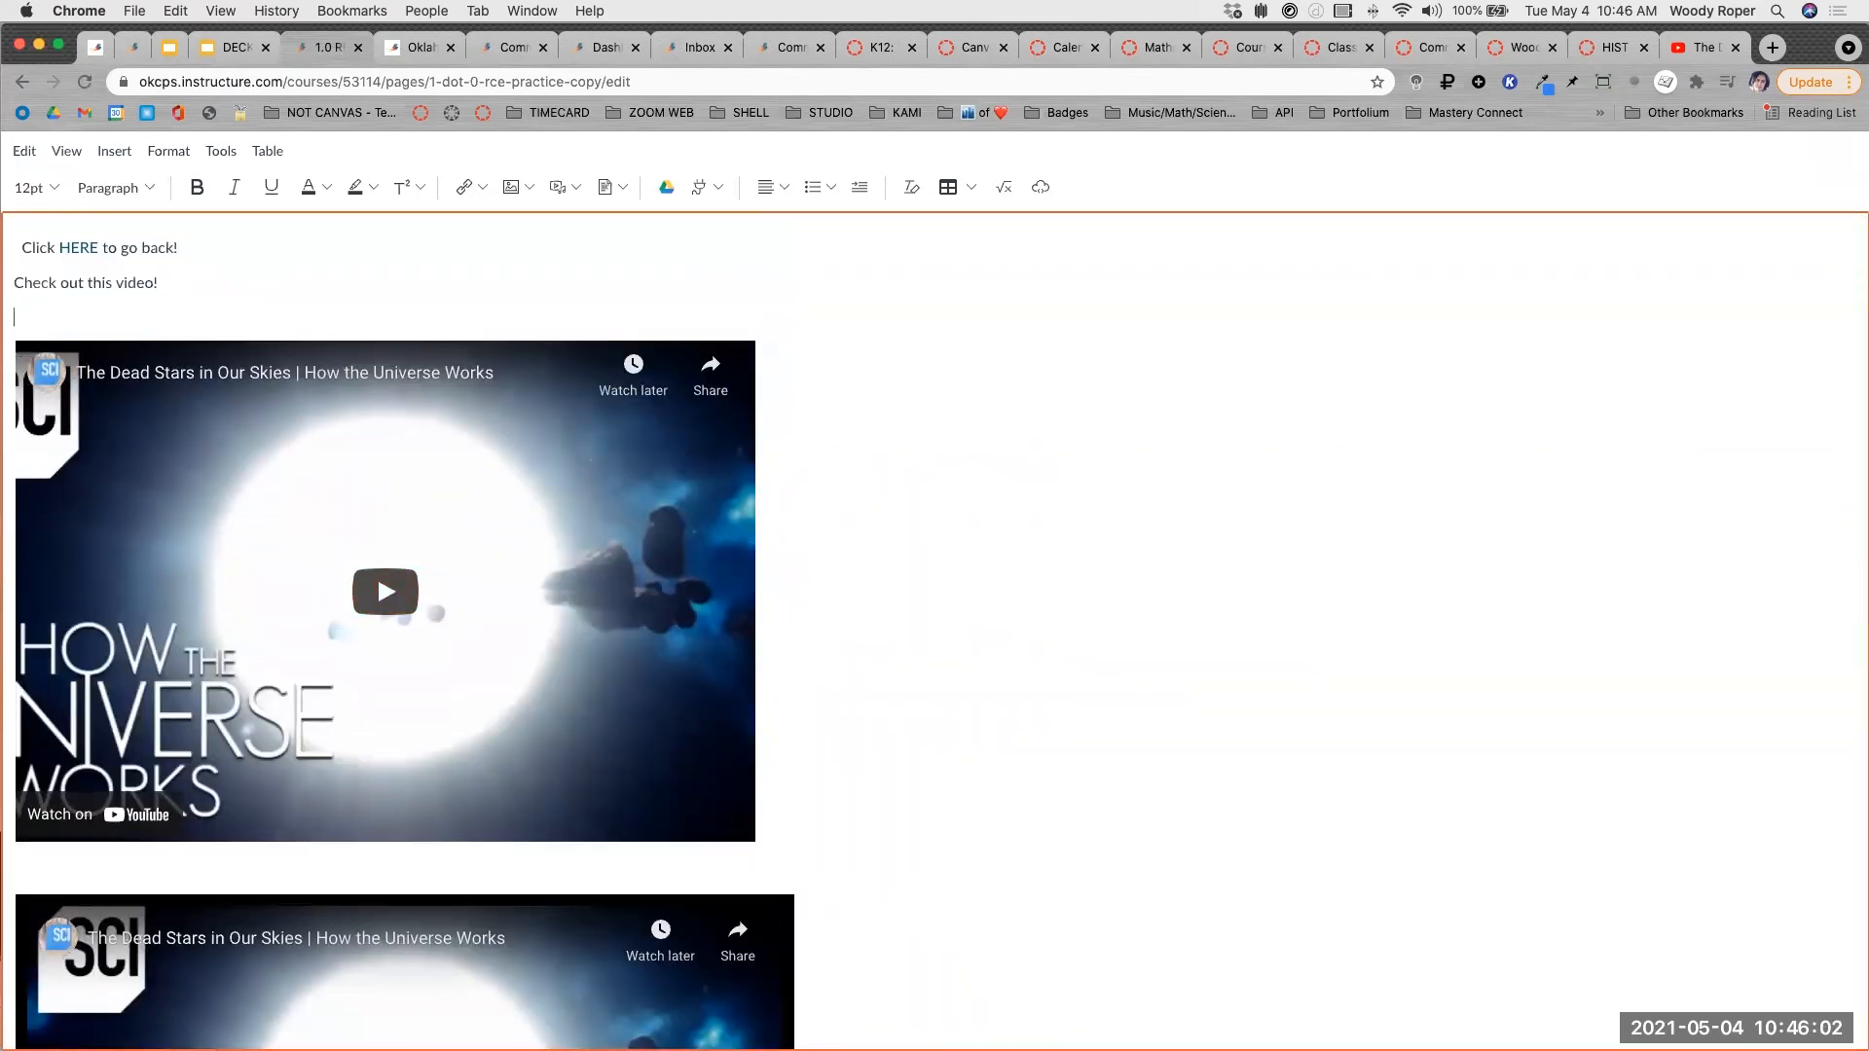
Embed the copied Studio iframe code, 560px wide and 320px high, on the empty line above the YouTube video.
click(107, 156)
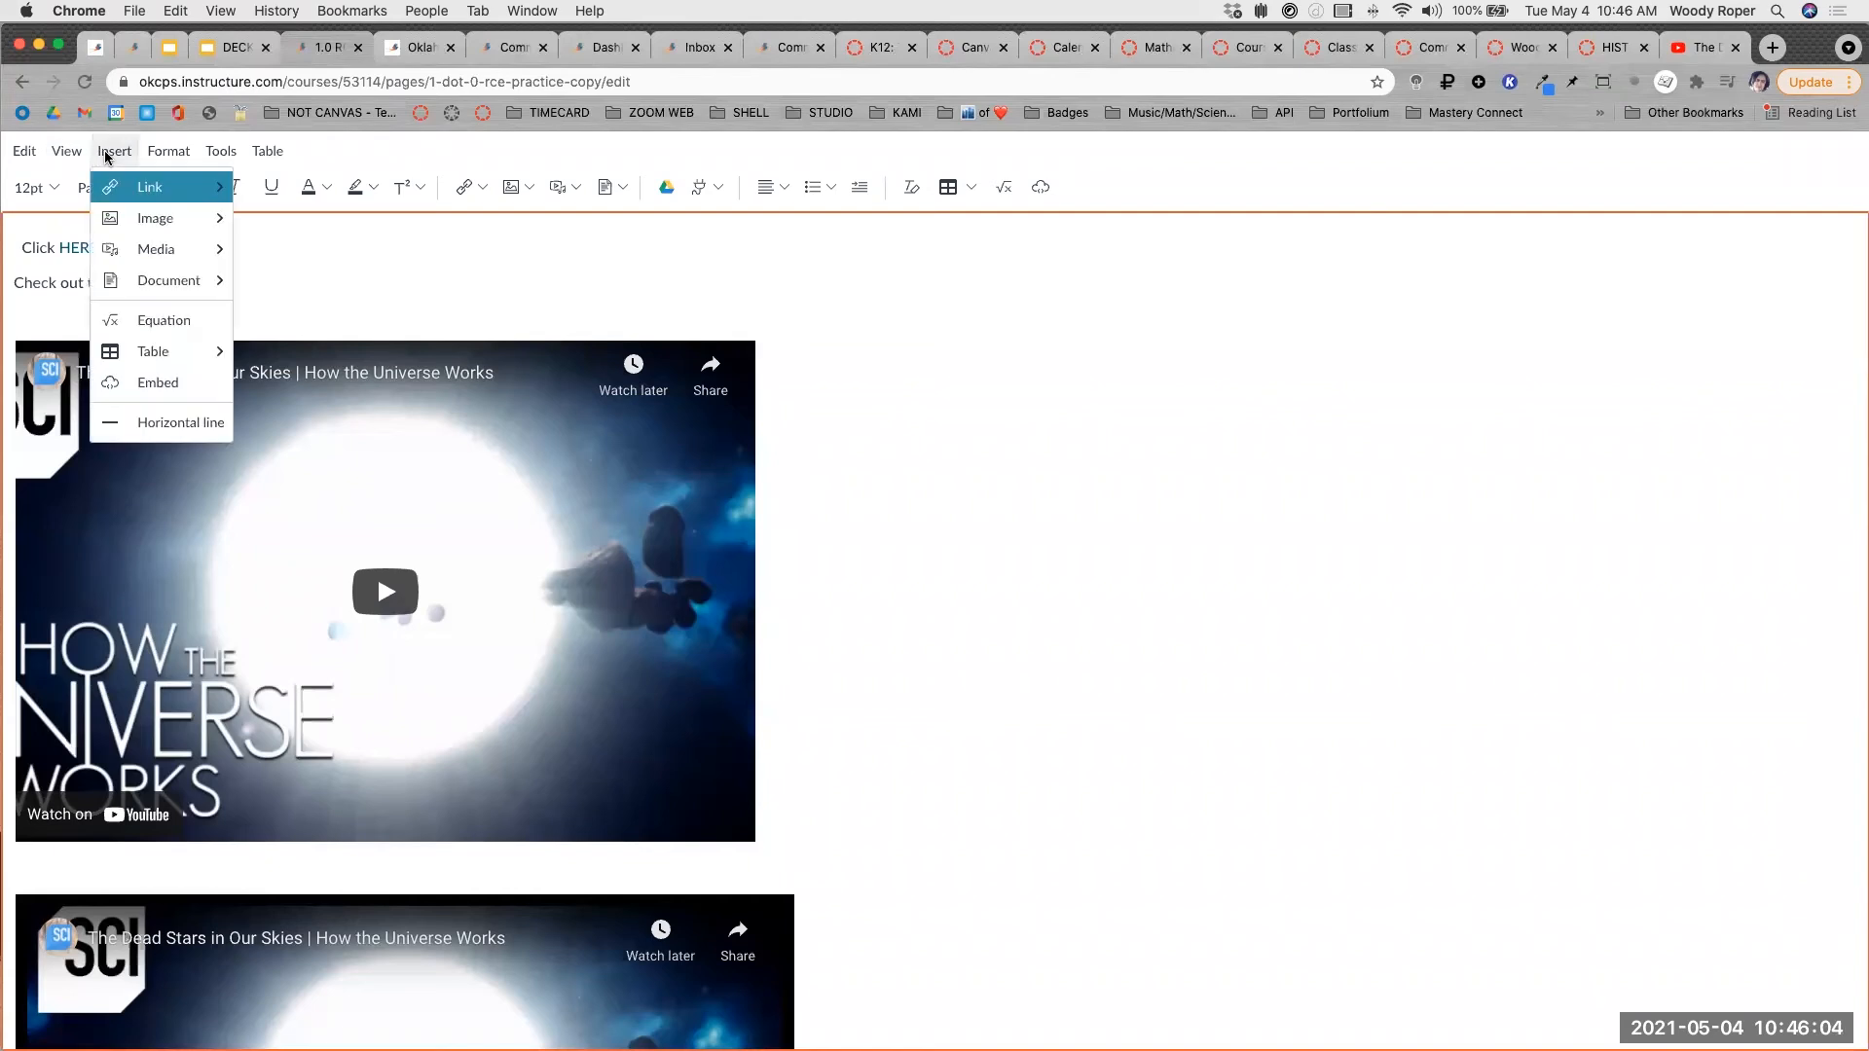
click(141, 383)
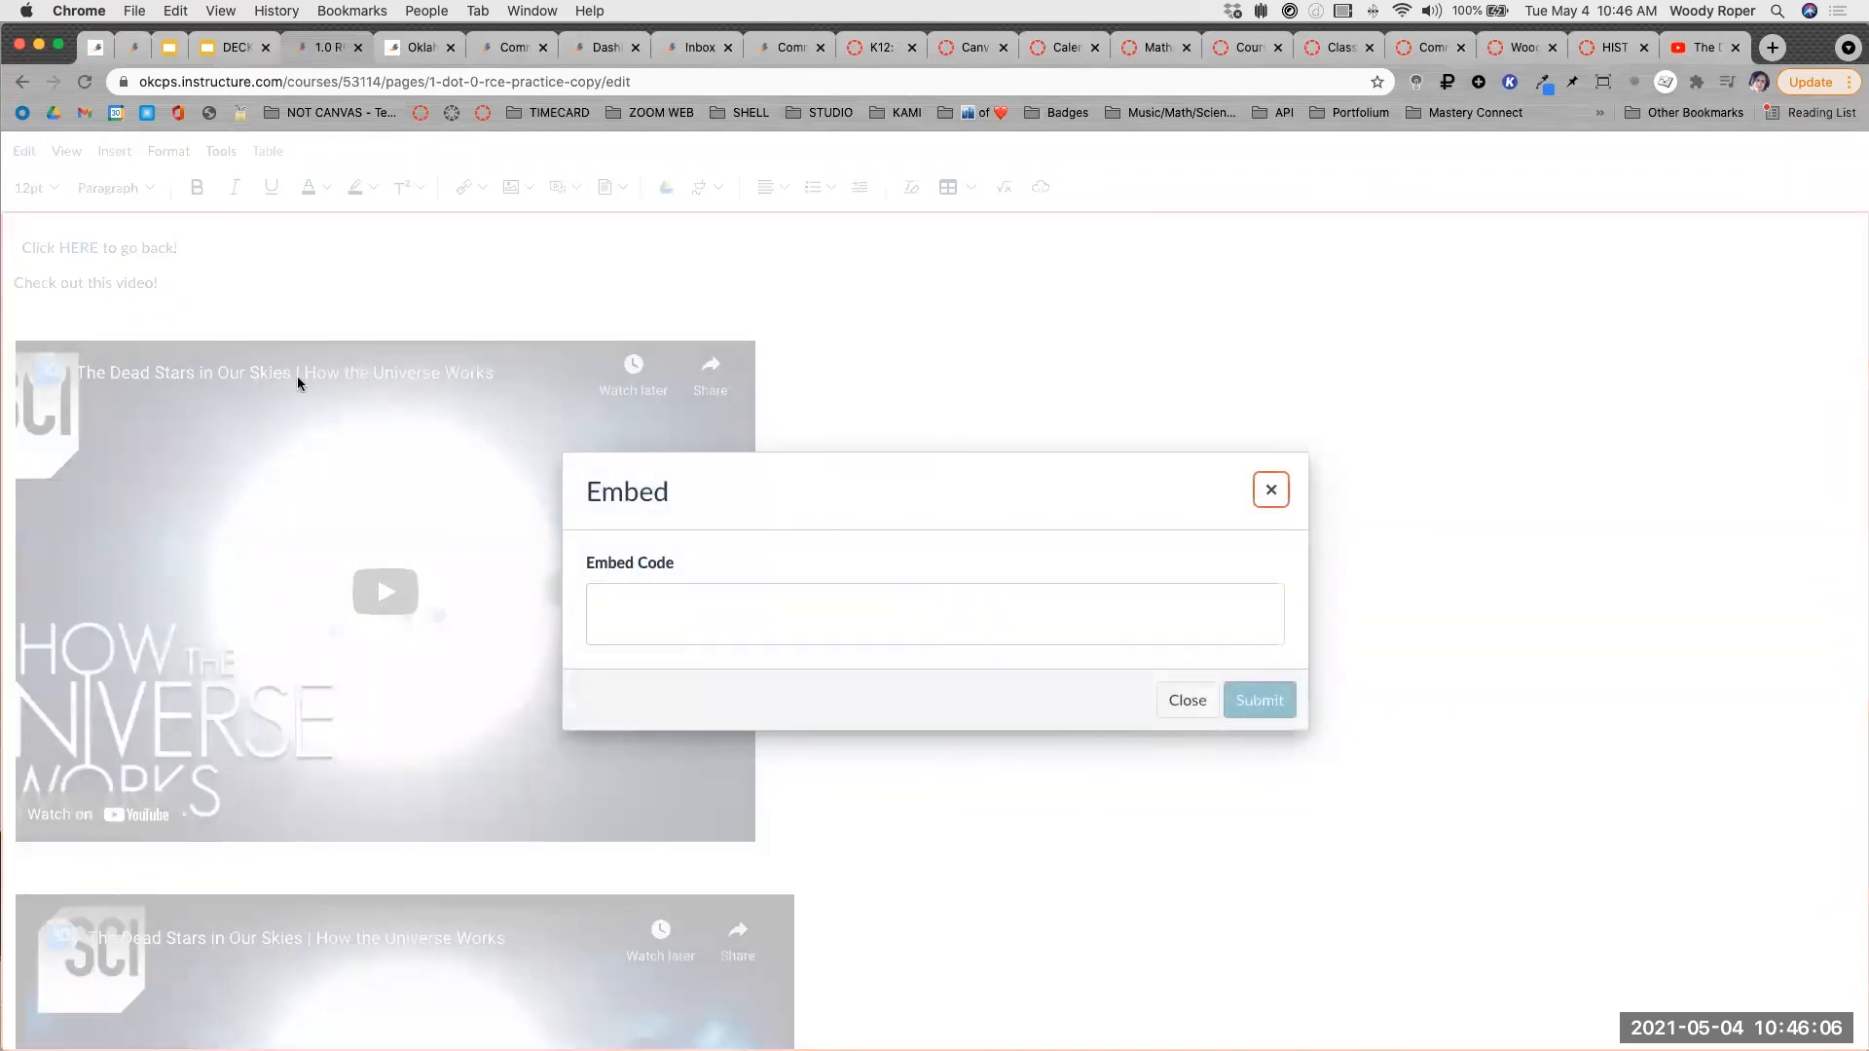
click(705, 618)
text(<iframe width="560px" height="320px" allowfullscreen="true" src="https://okcps.instructuremedia.com/embed/23512342-bfe7-467e-986d-798d657bc198" frameborder="0"></iframe>)
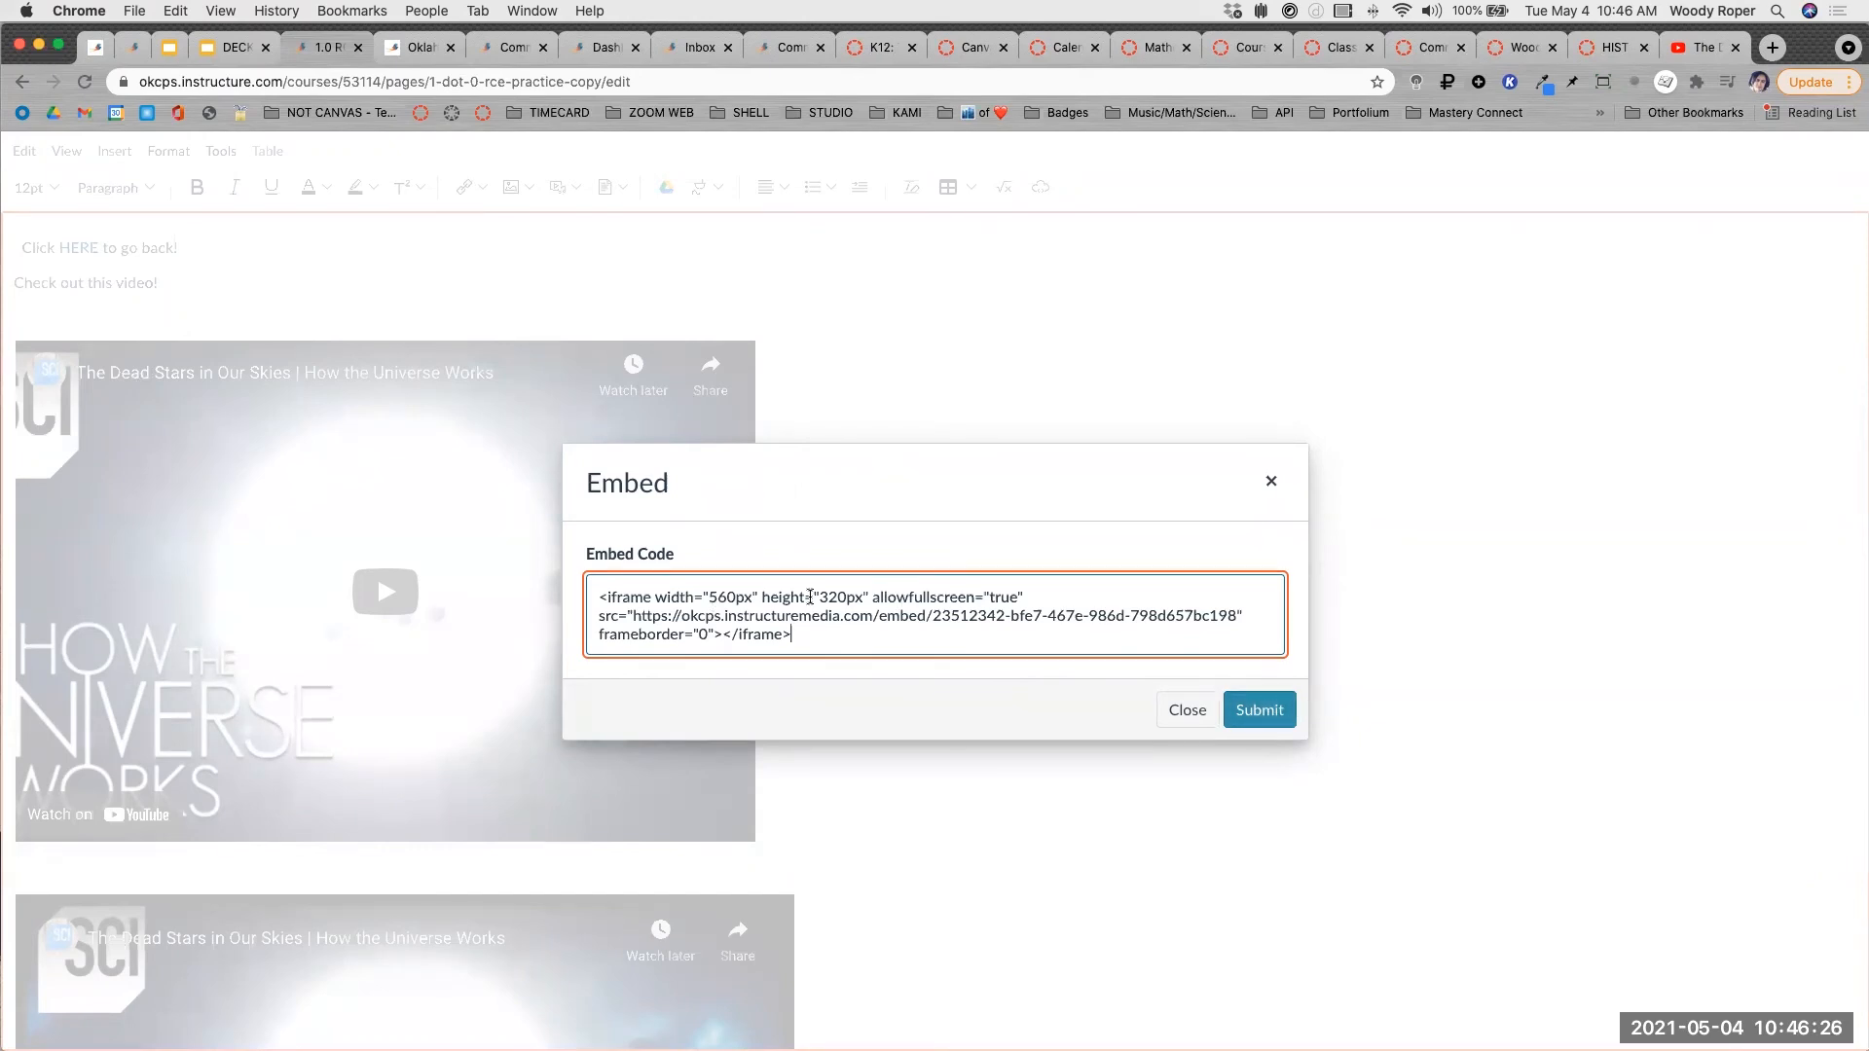
key(super+plus)
key(super+plus)
key(super+plus)
key(super+plus)
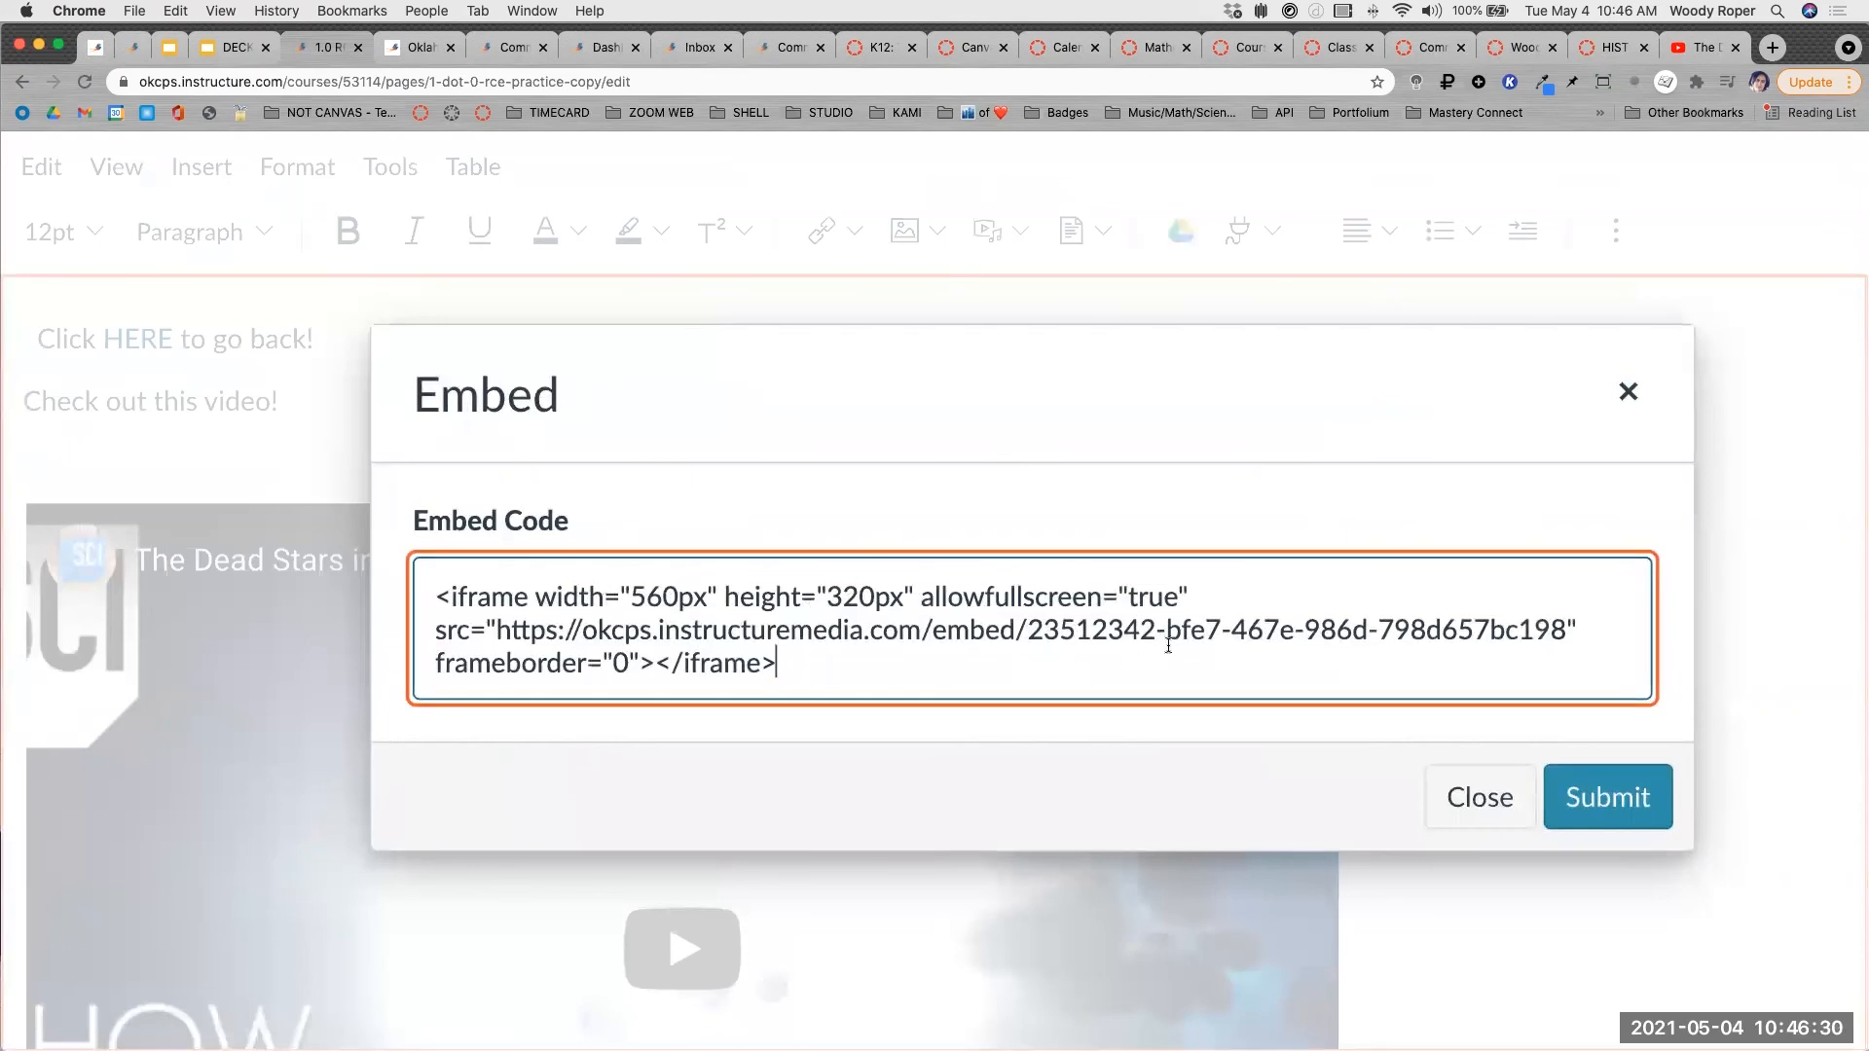
key(super+0)
click(1265, 709)
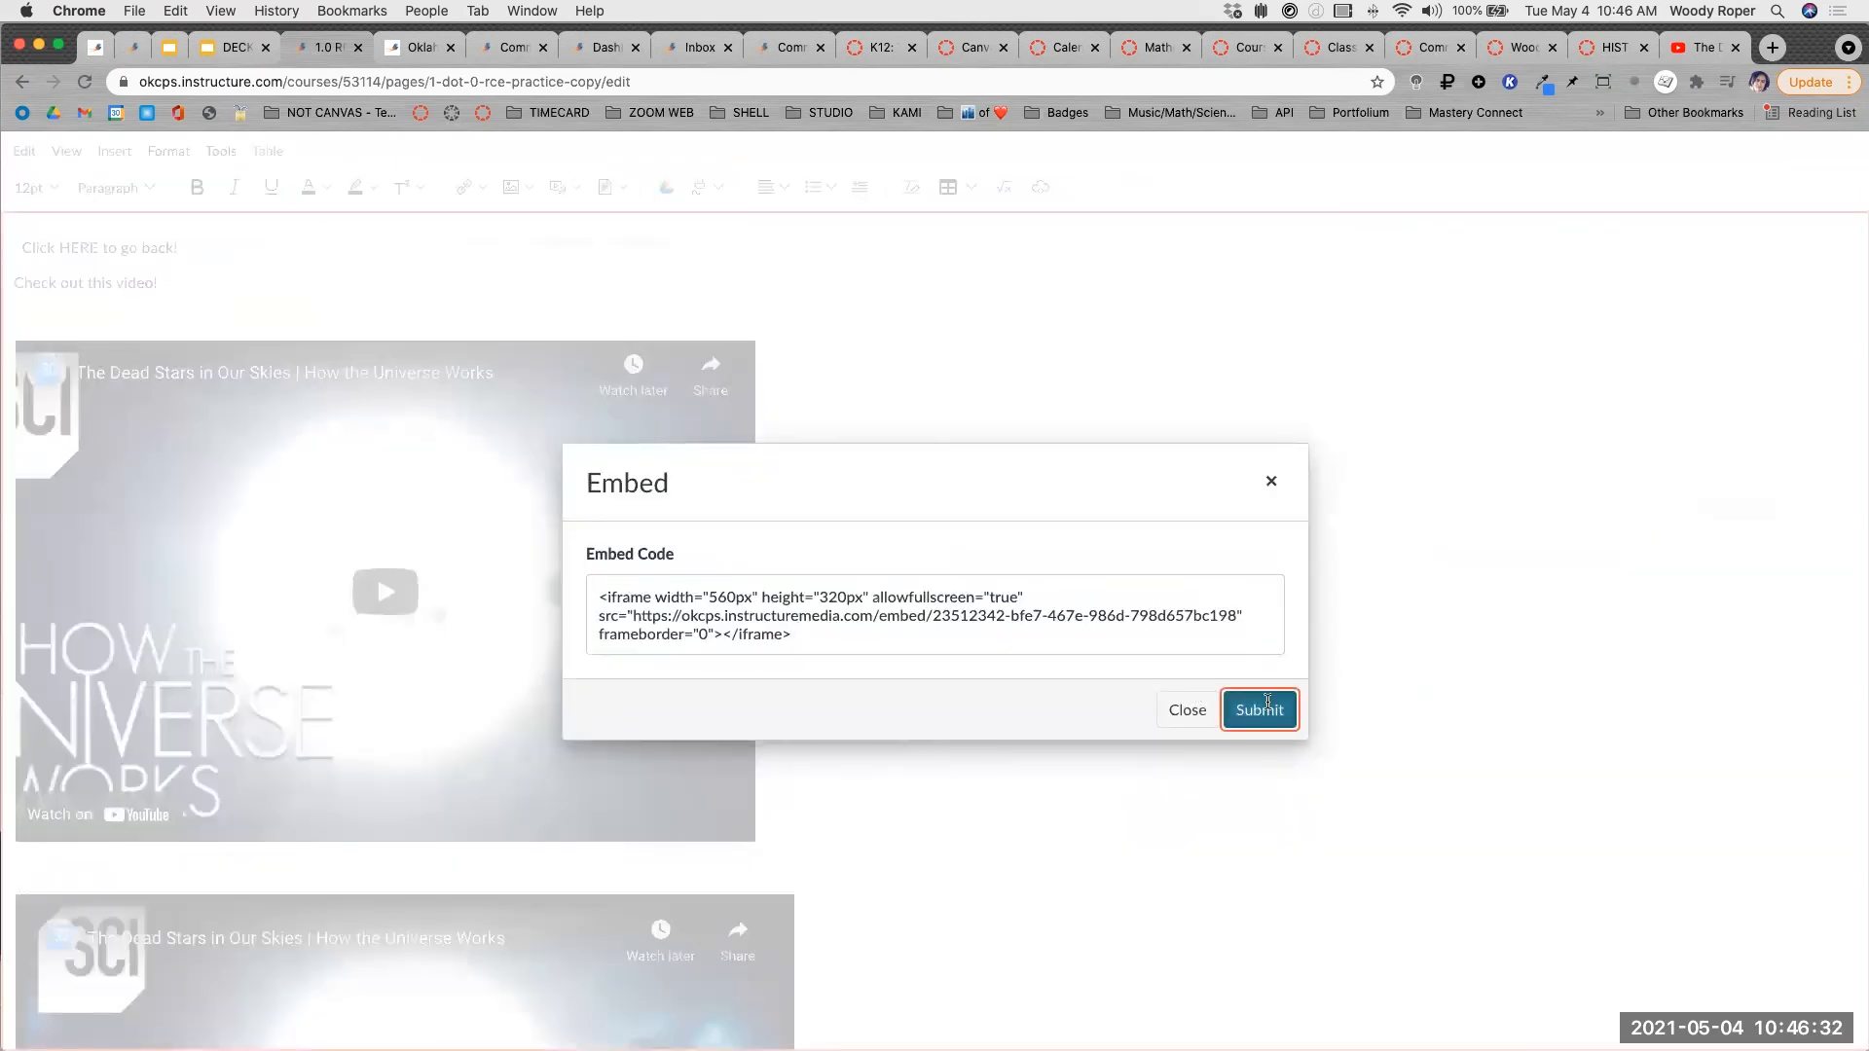
scroll(253, 442, down, 3)
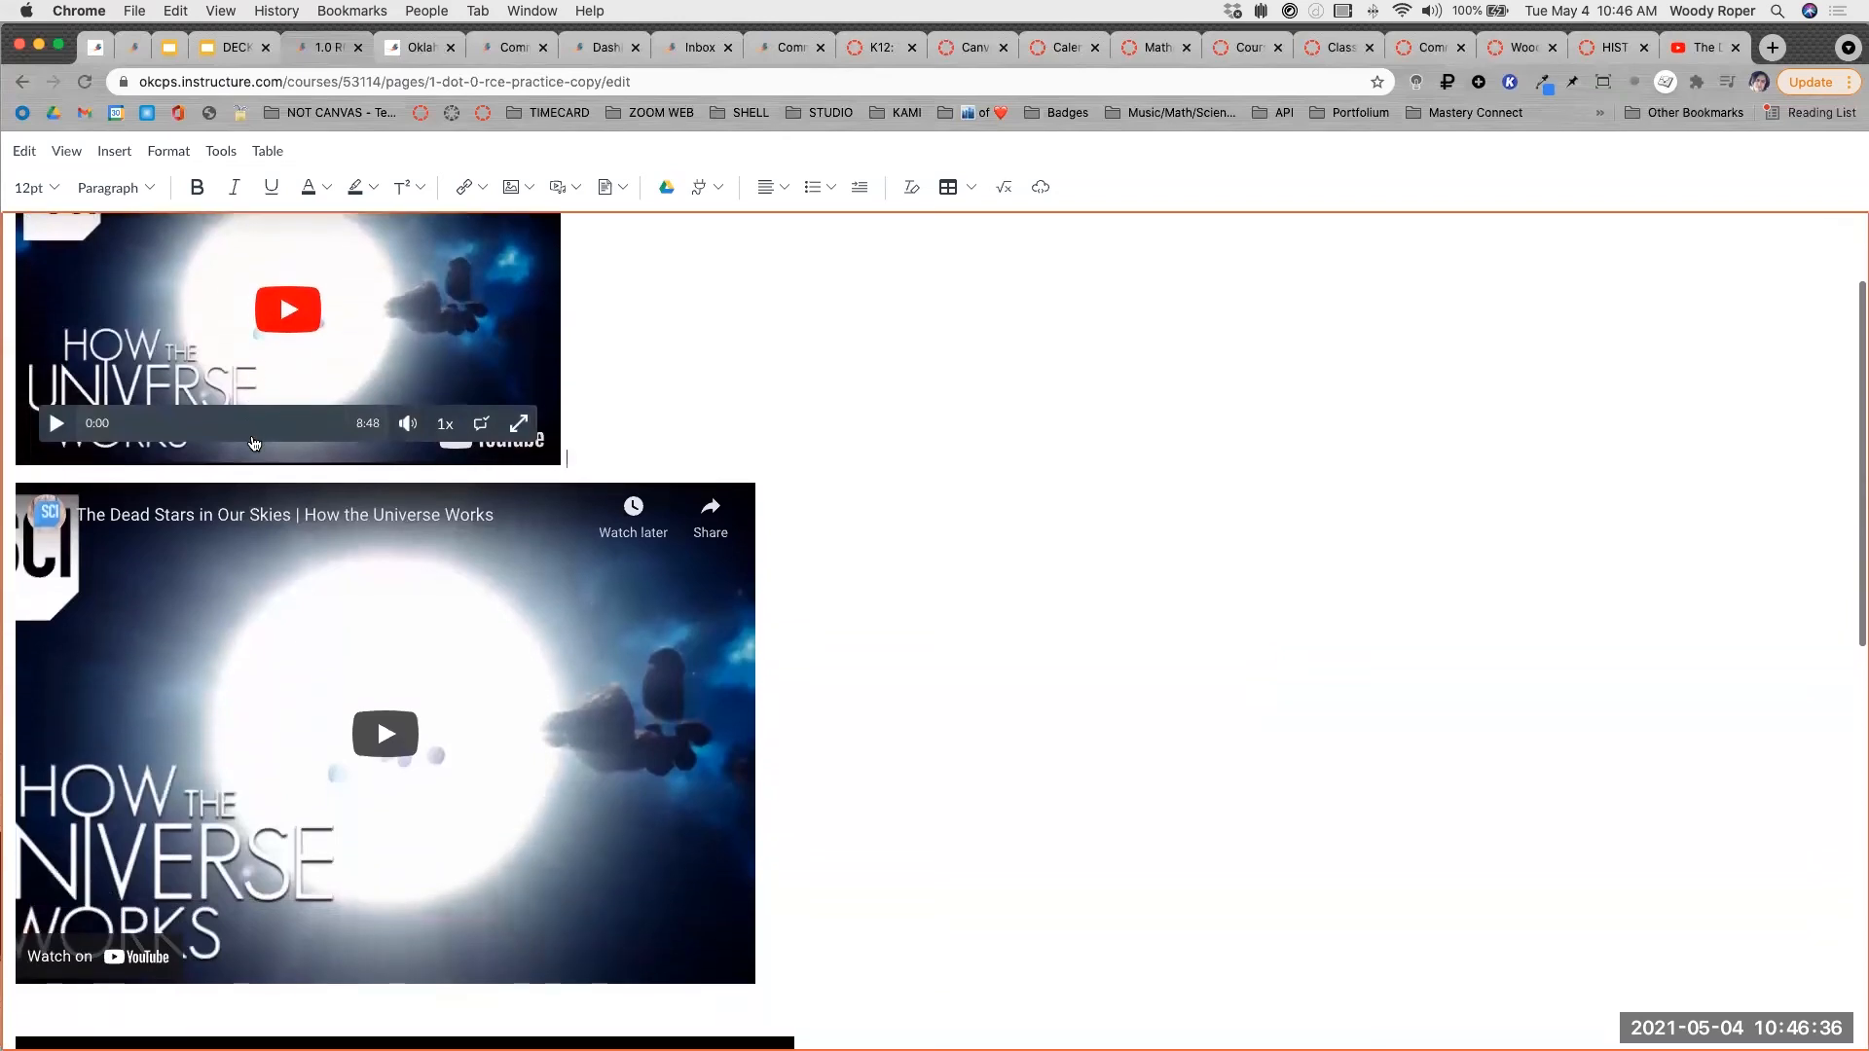
Compare the smaller Studio embed, the YouTube video and the commentable Studio video in the page editor.
scroll(253, 443, down, 5)
scroll(253, 443, up, 3)
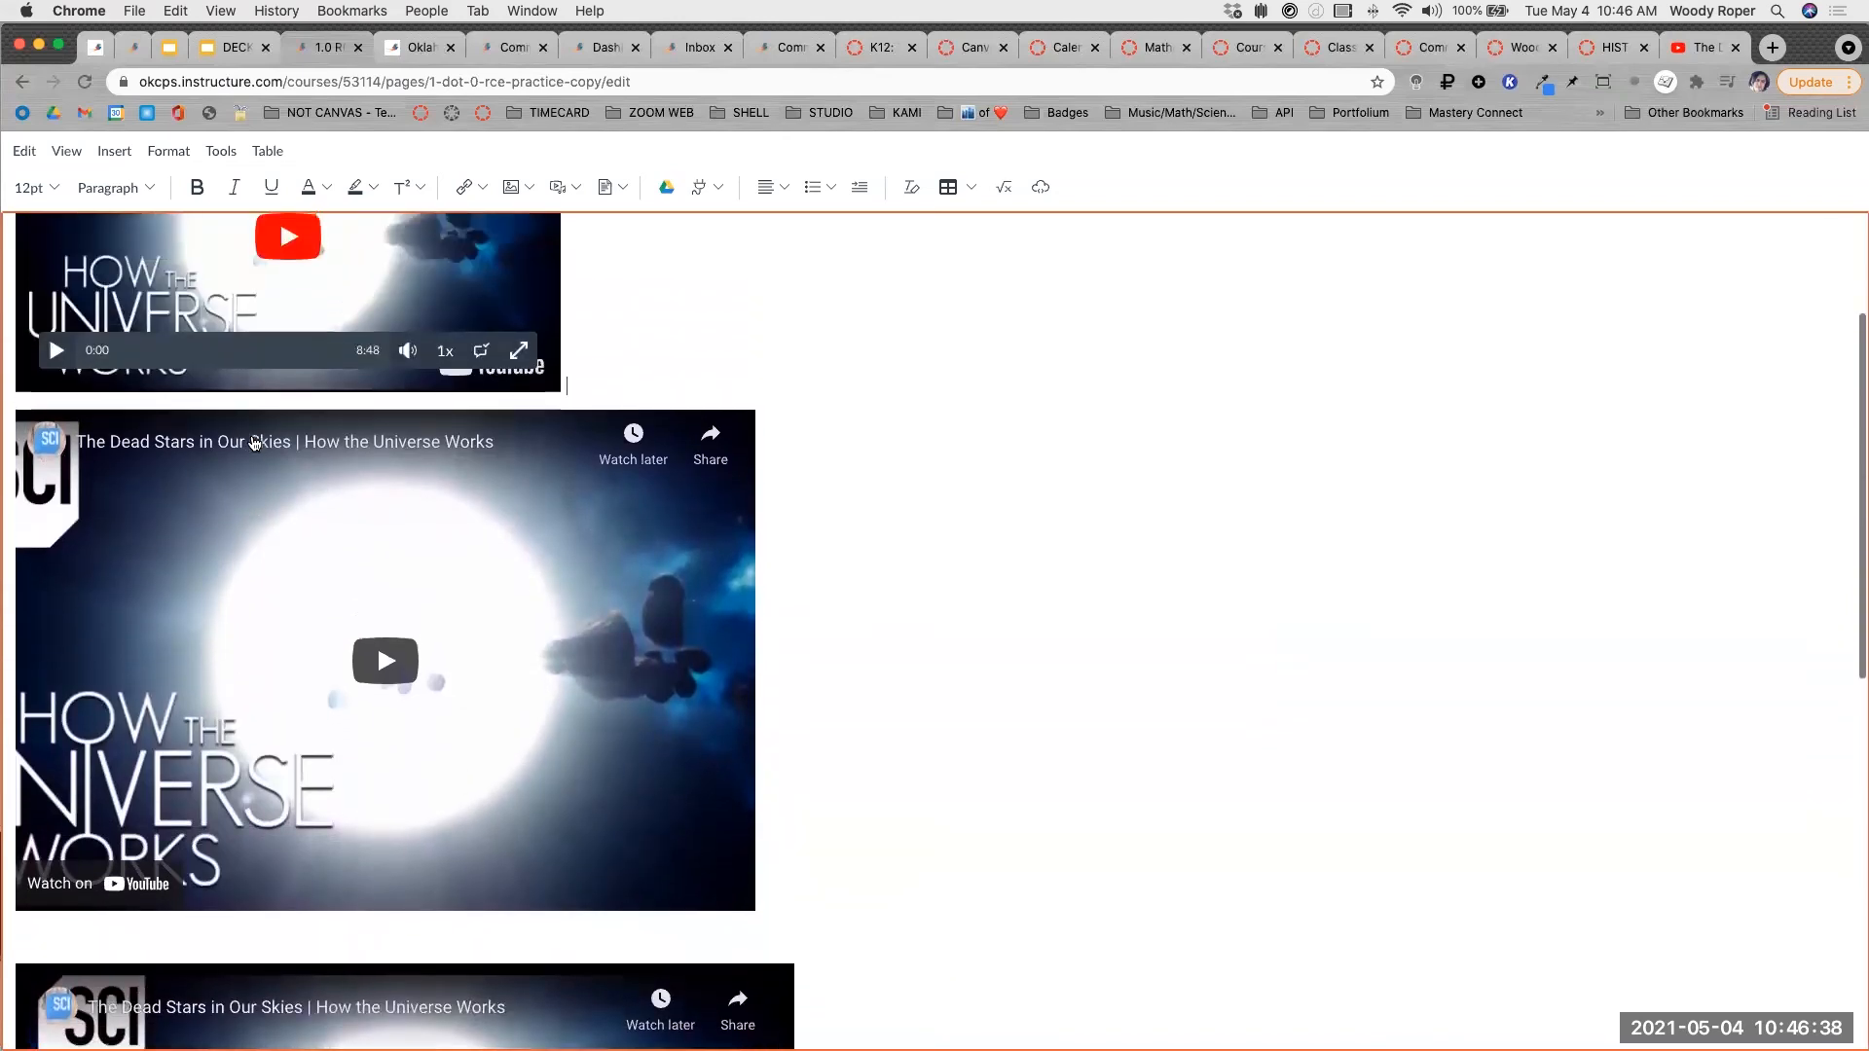
scroll(253, 443, up, 4)
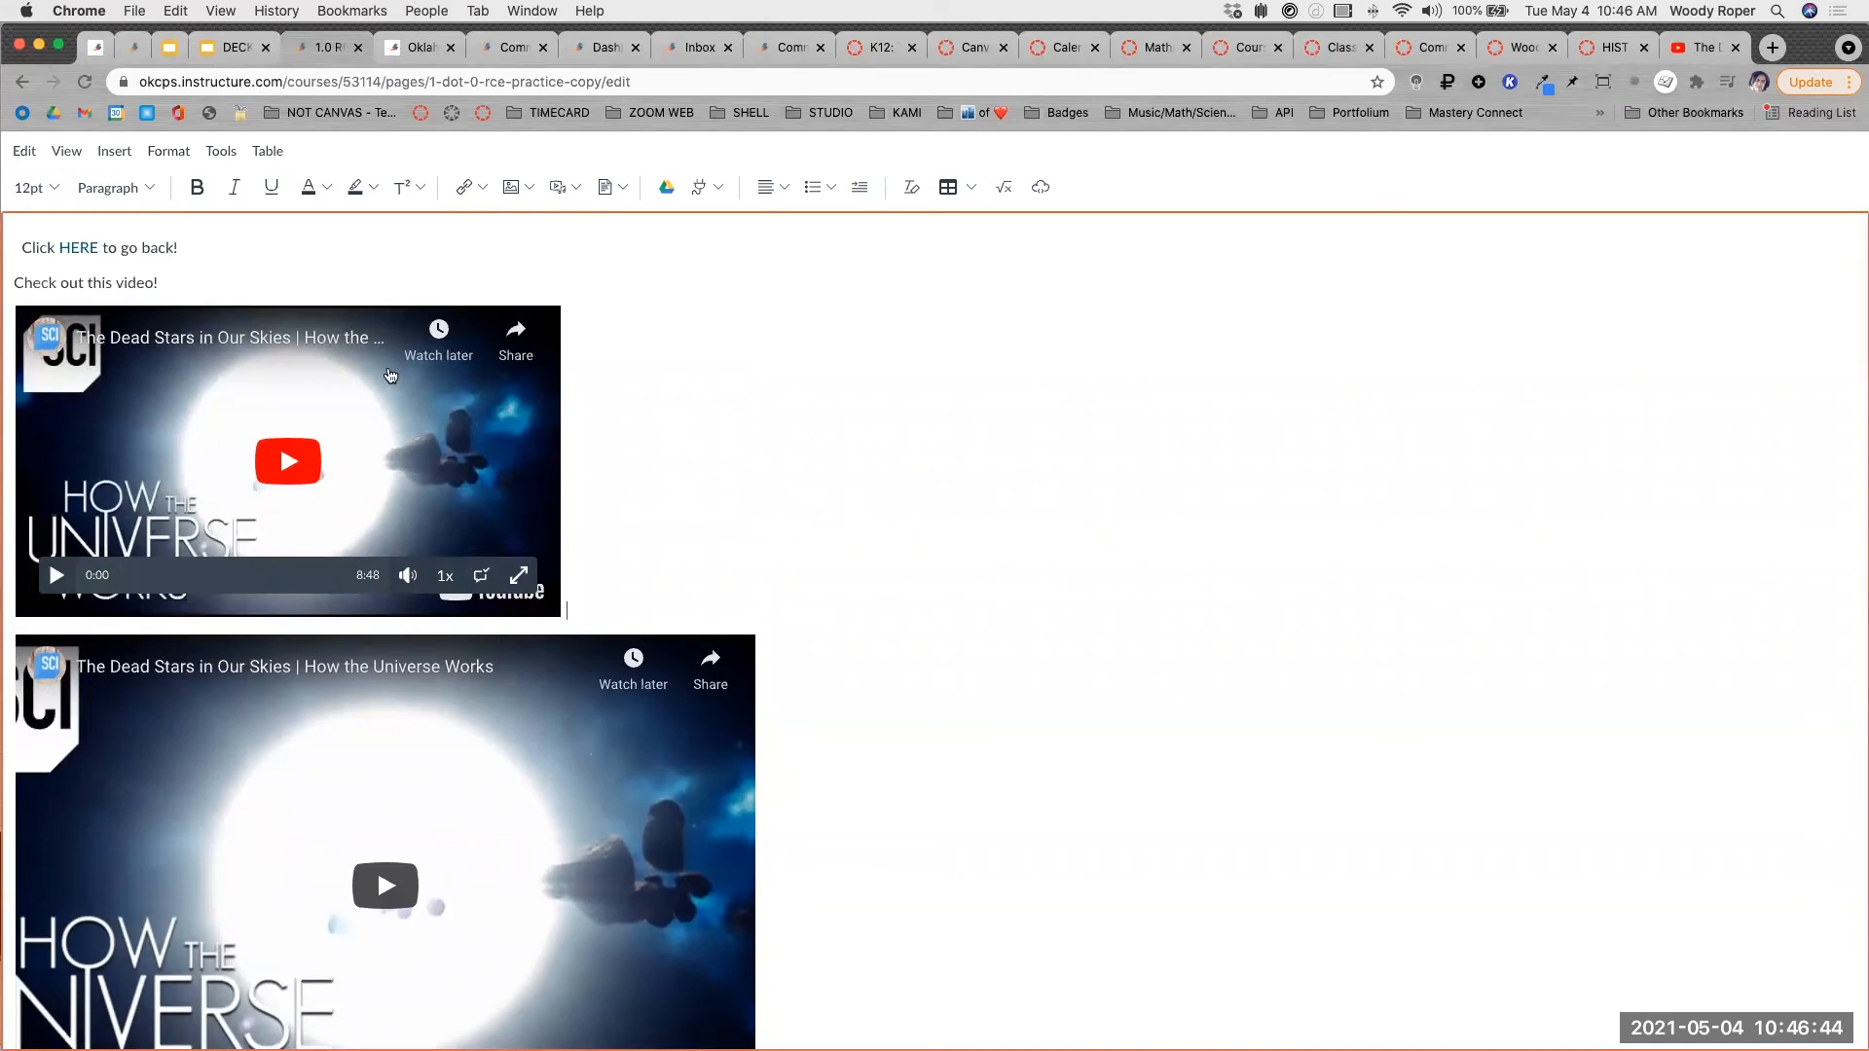
scroll(389, 375, down, 4)
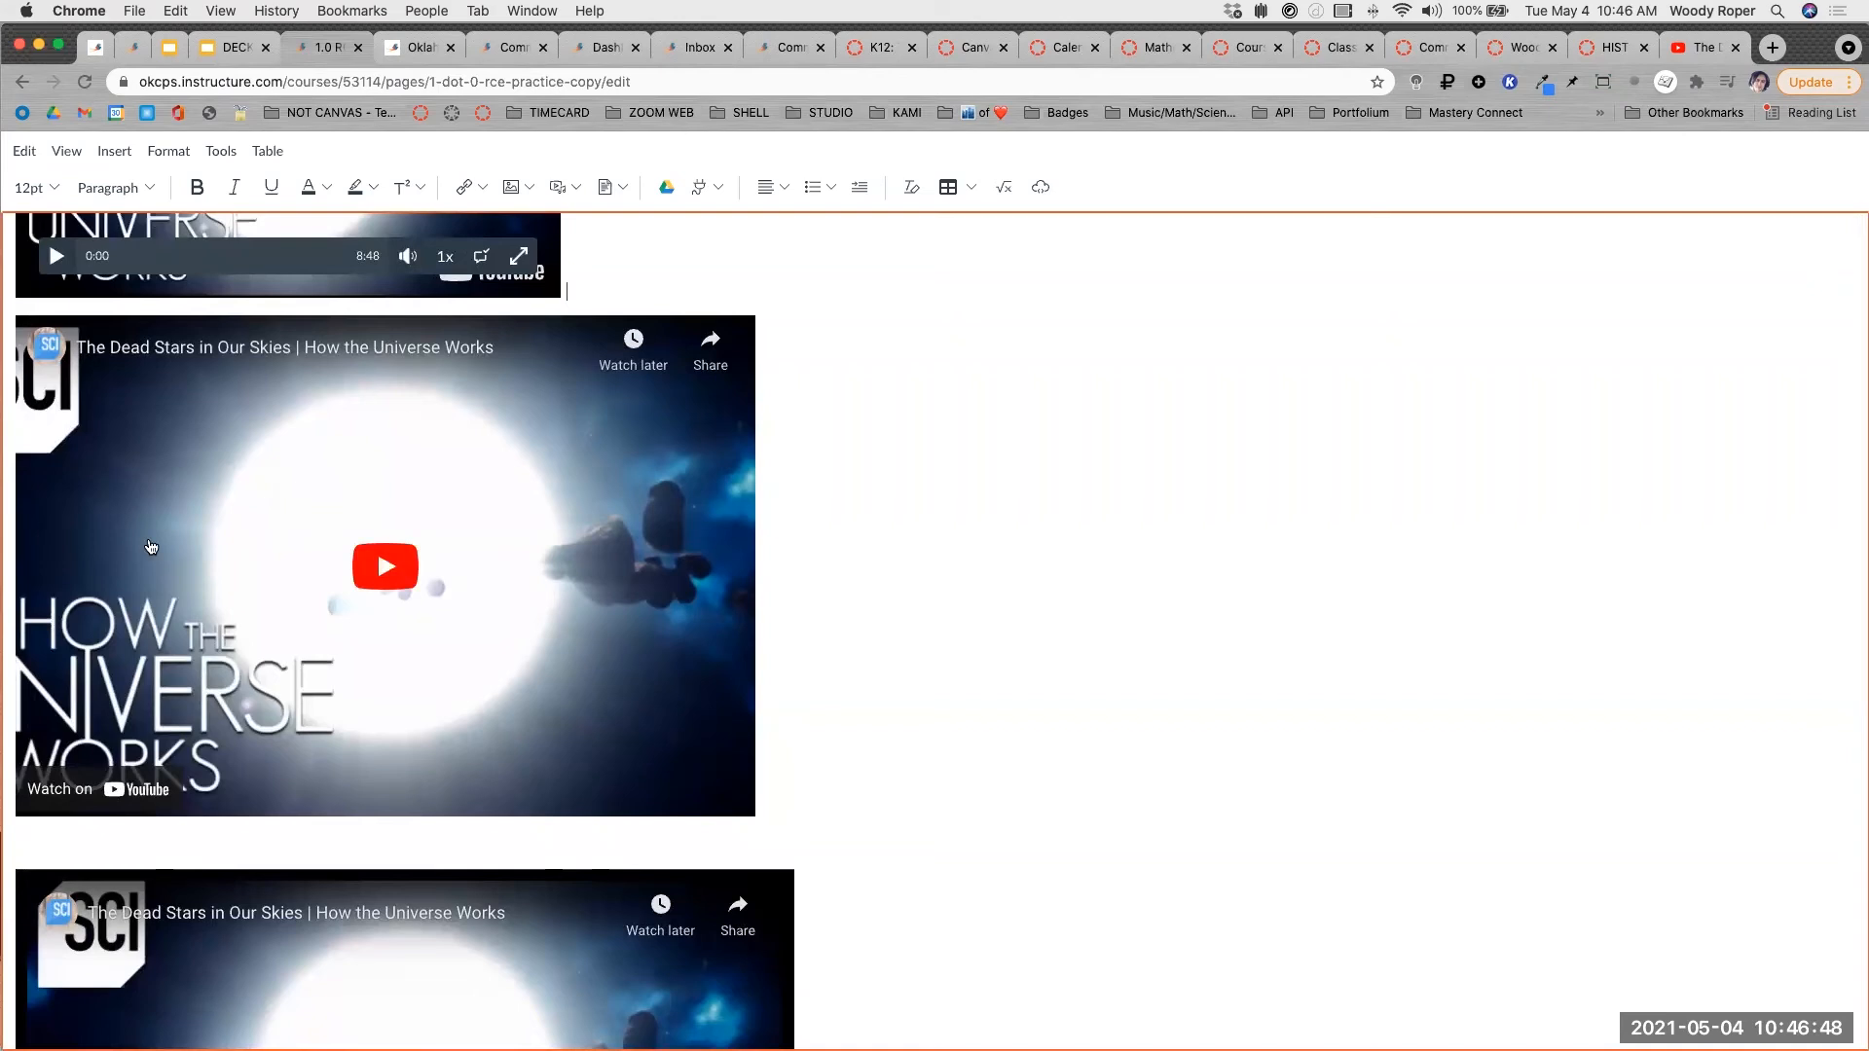
scroll(446, 430, up, 4)
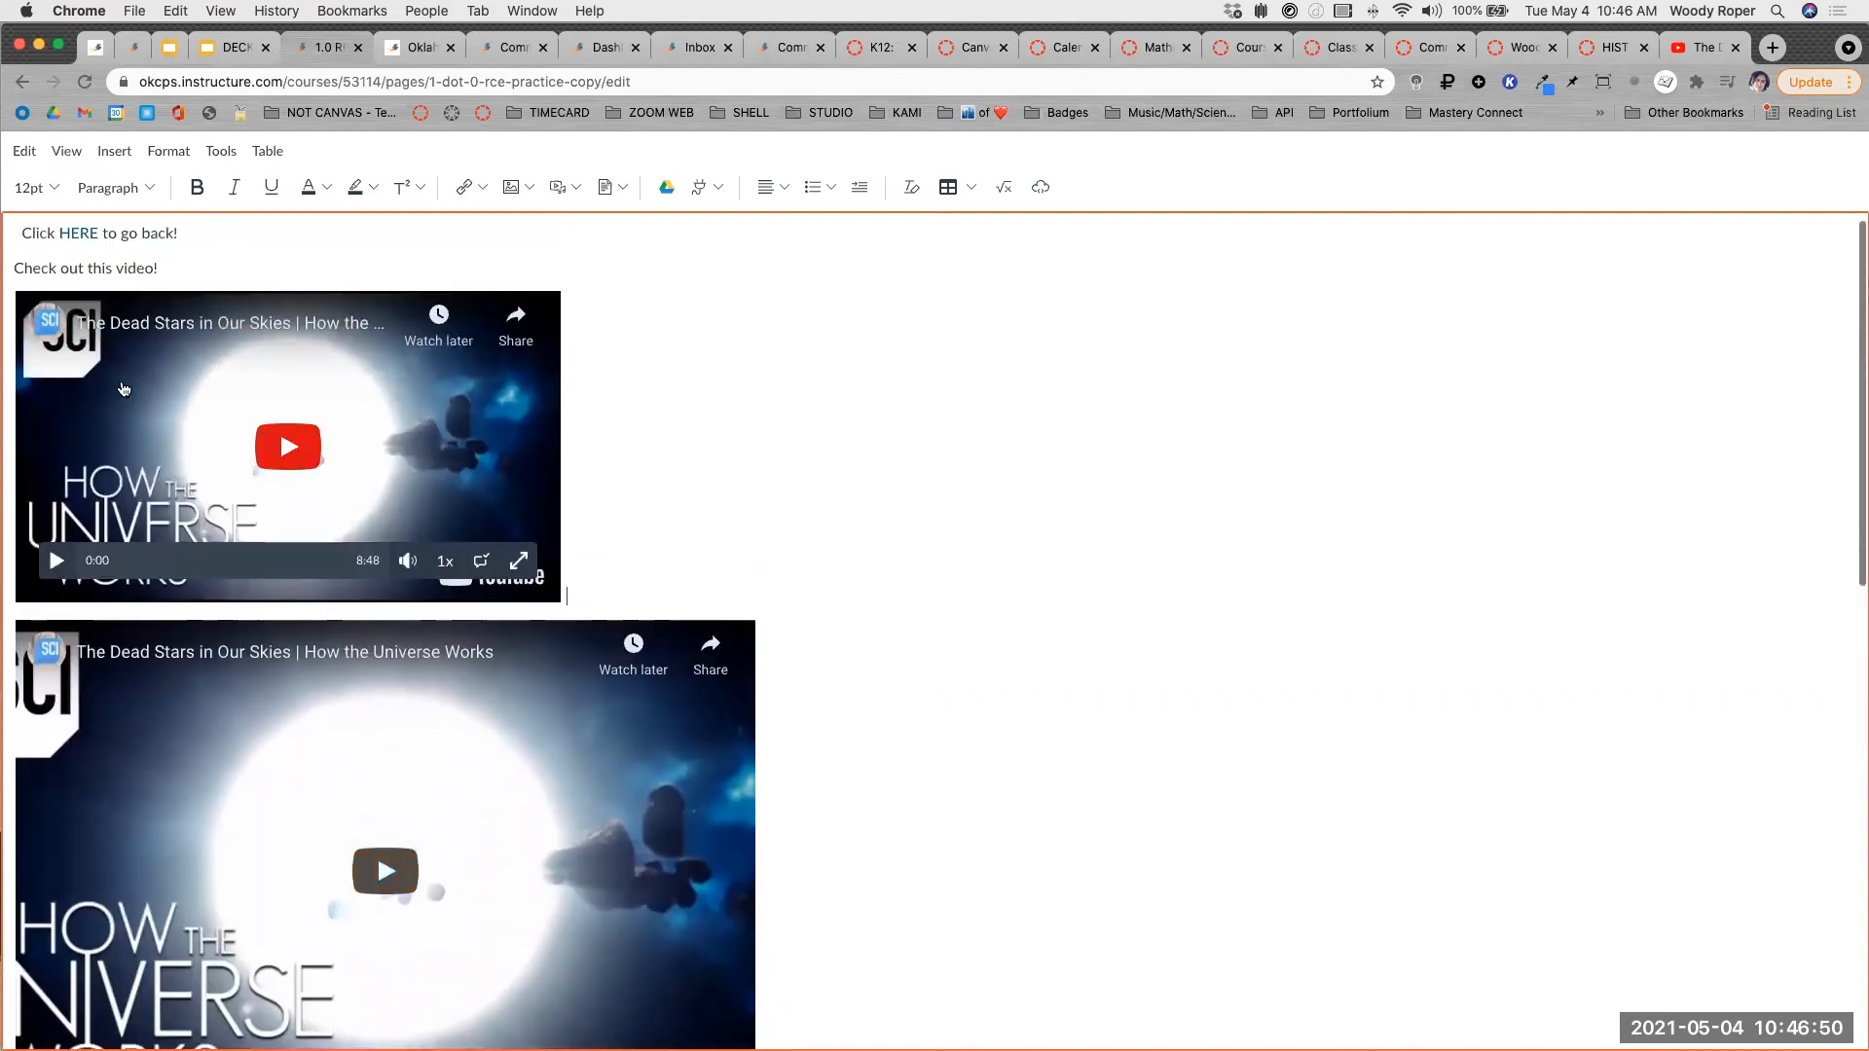
scroll(250, 375, down, 4)
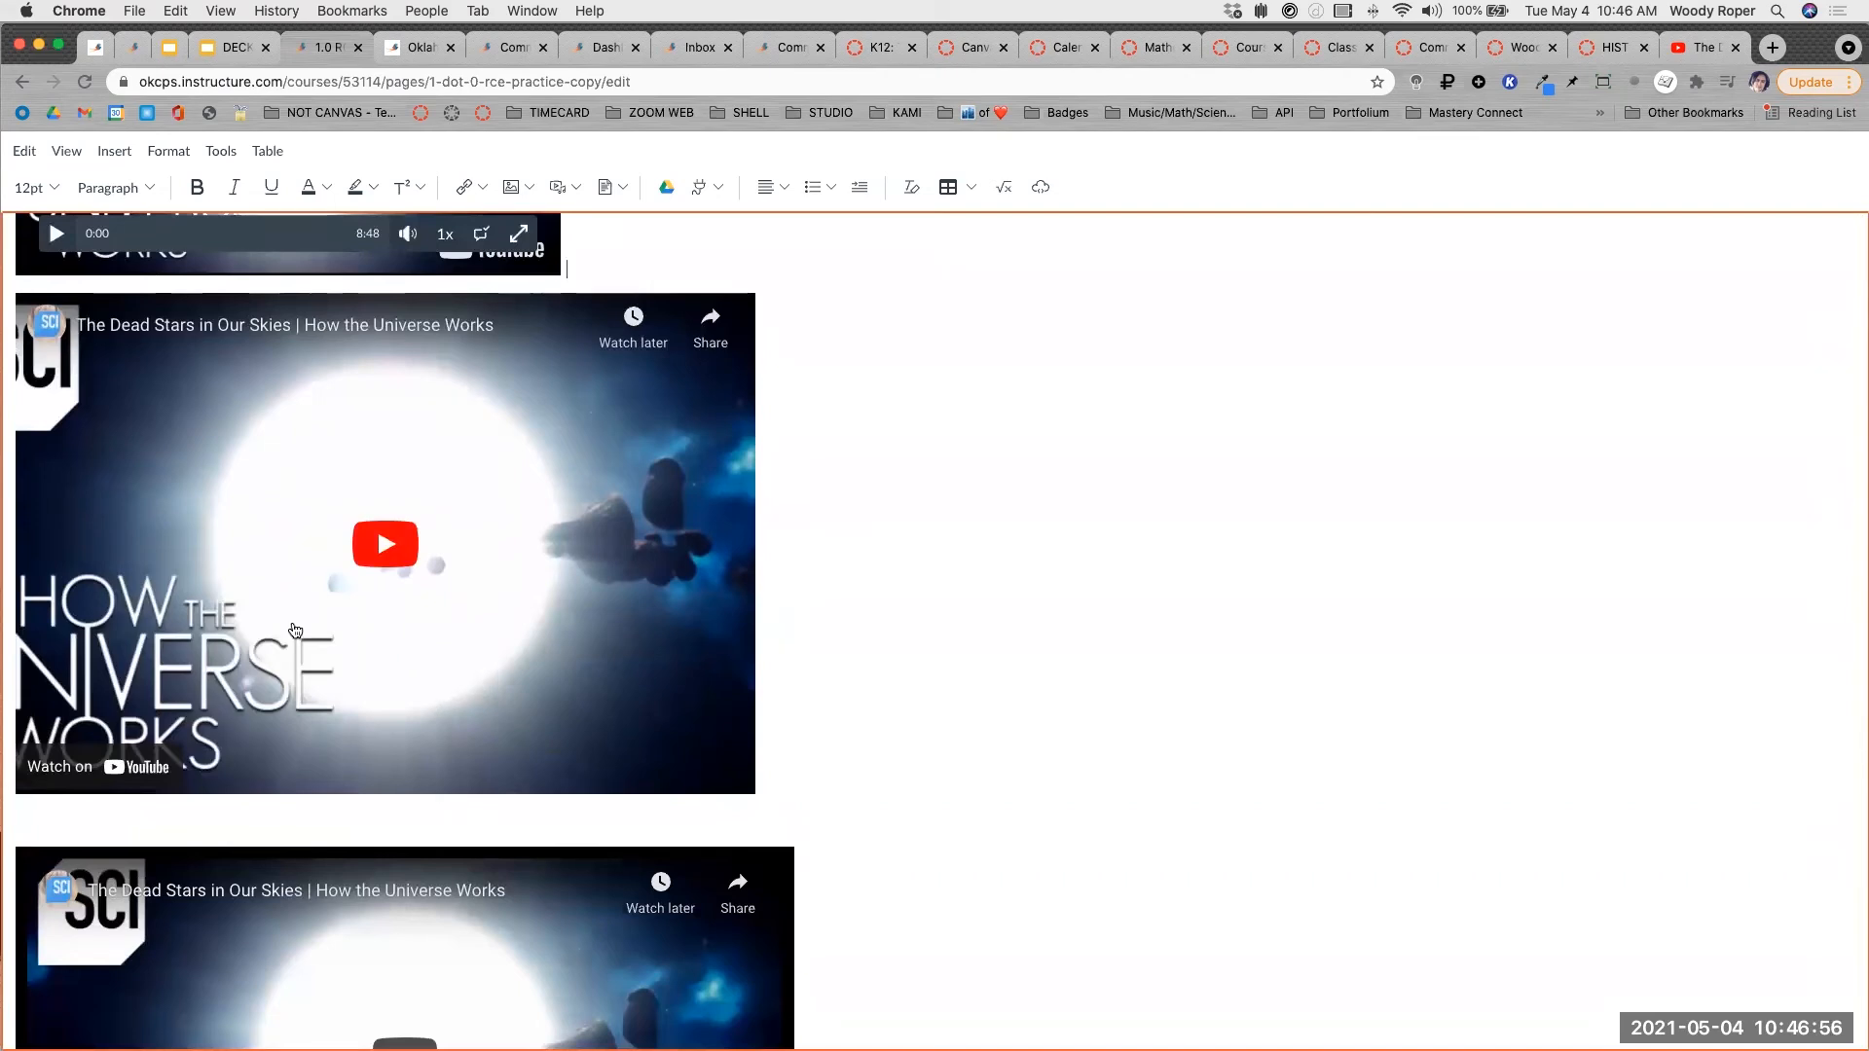
scroll(499, 732, up, 4)
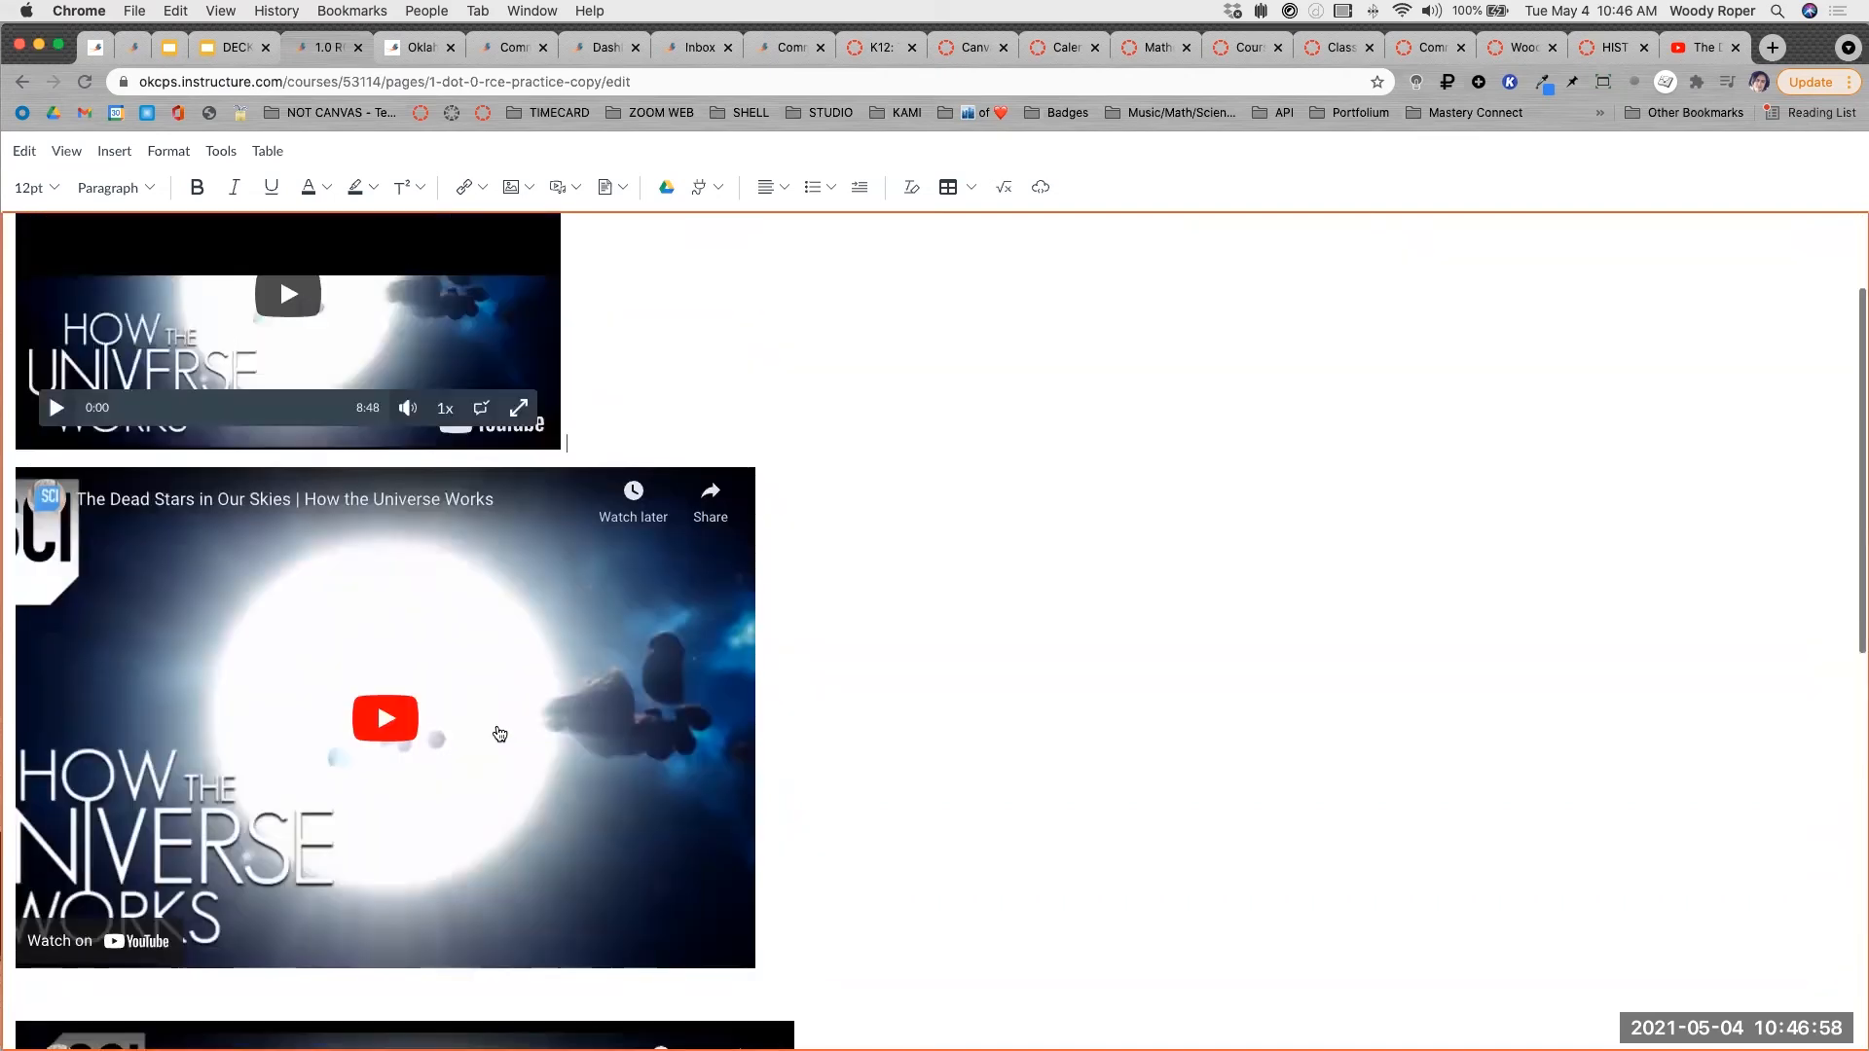
Play the YouTube video inside the editor, open it on YouTube, and close the YouTube page again.
click(393, 838)
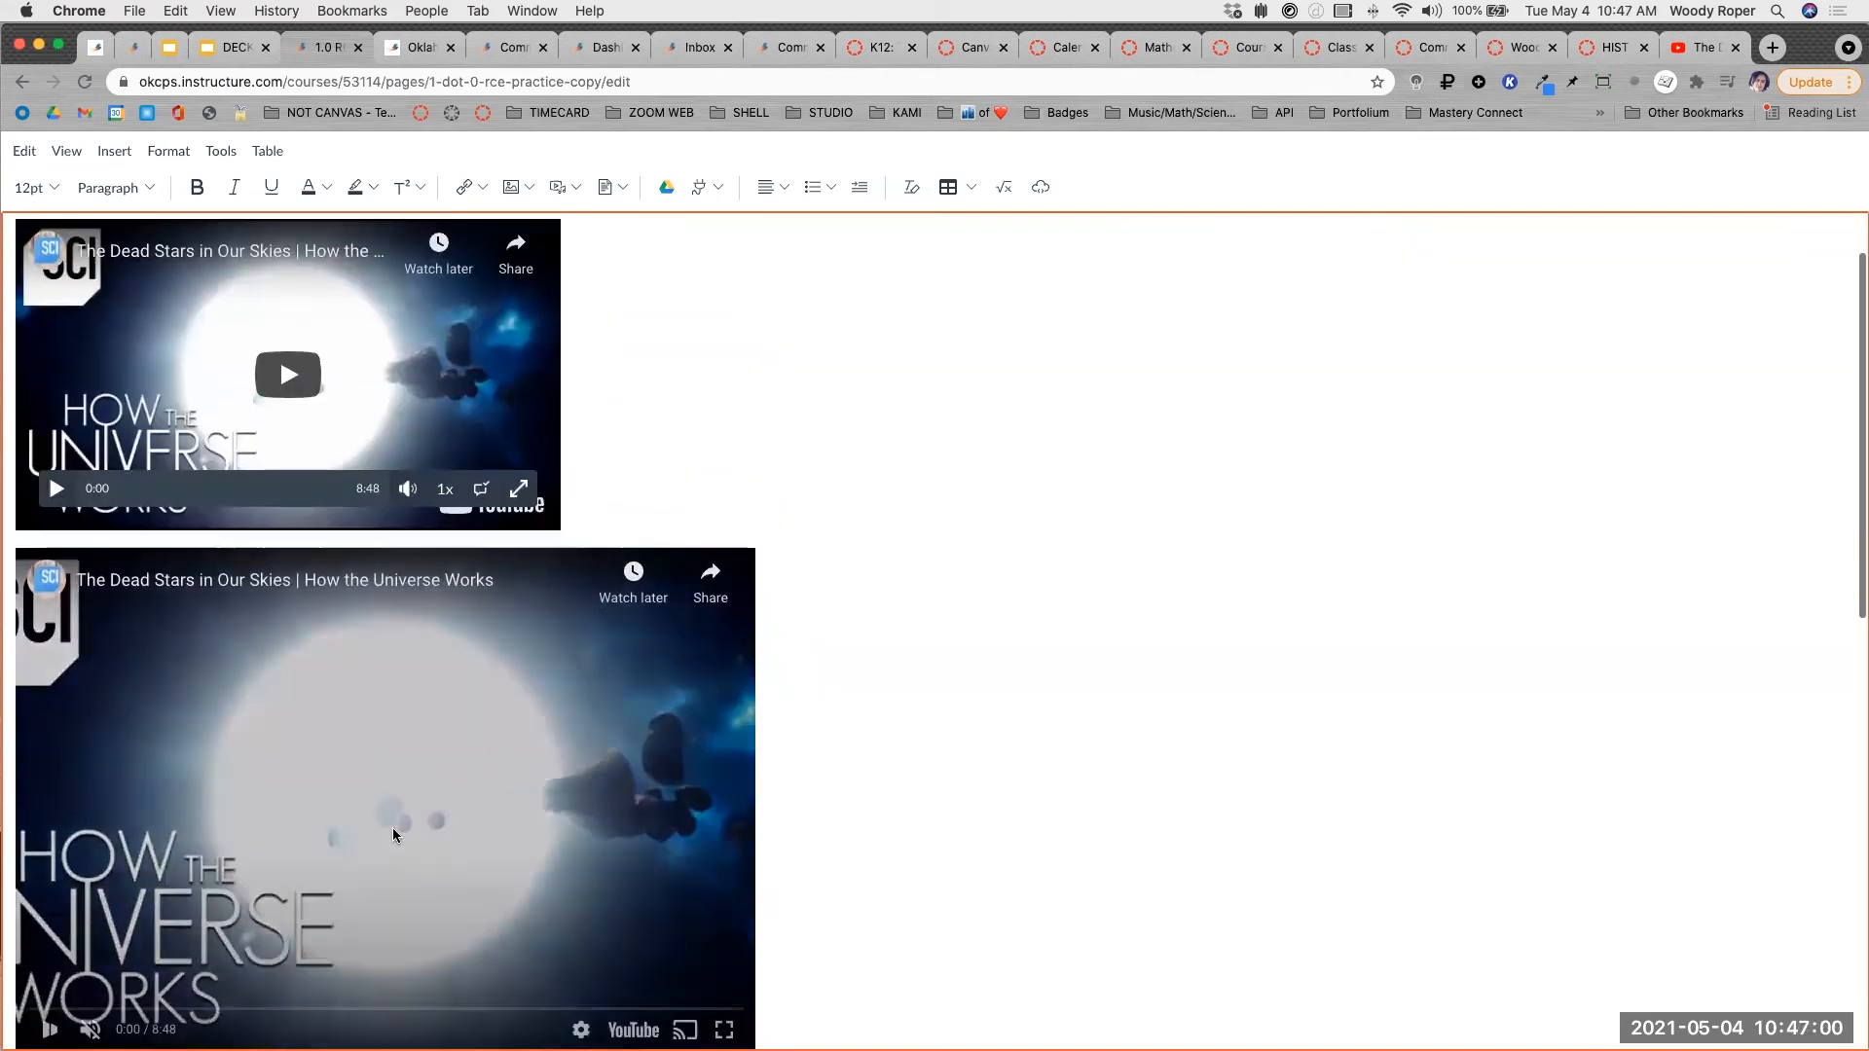
scroll(1205, 734, down, 3)
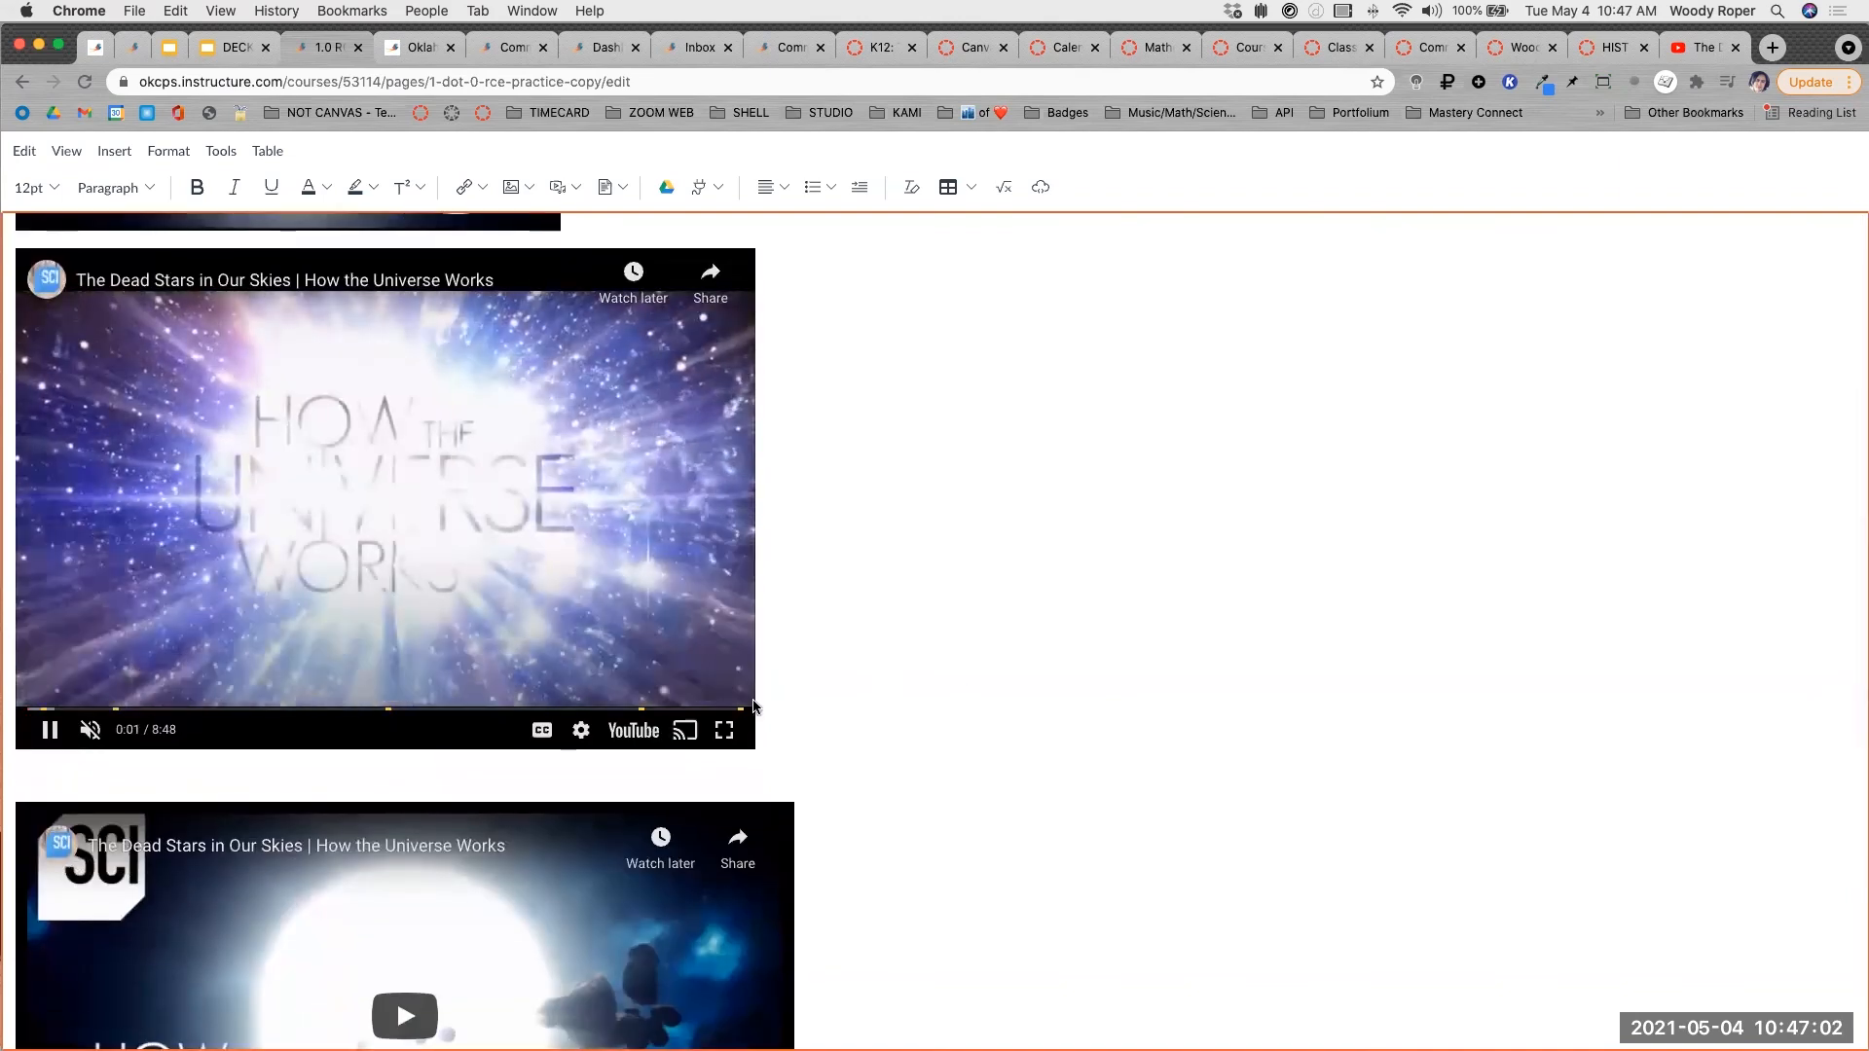
click(635, 730)
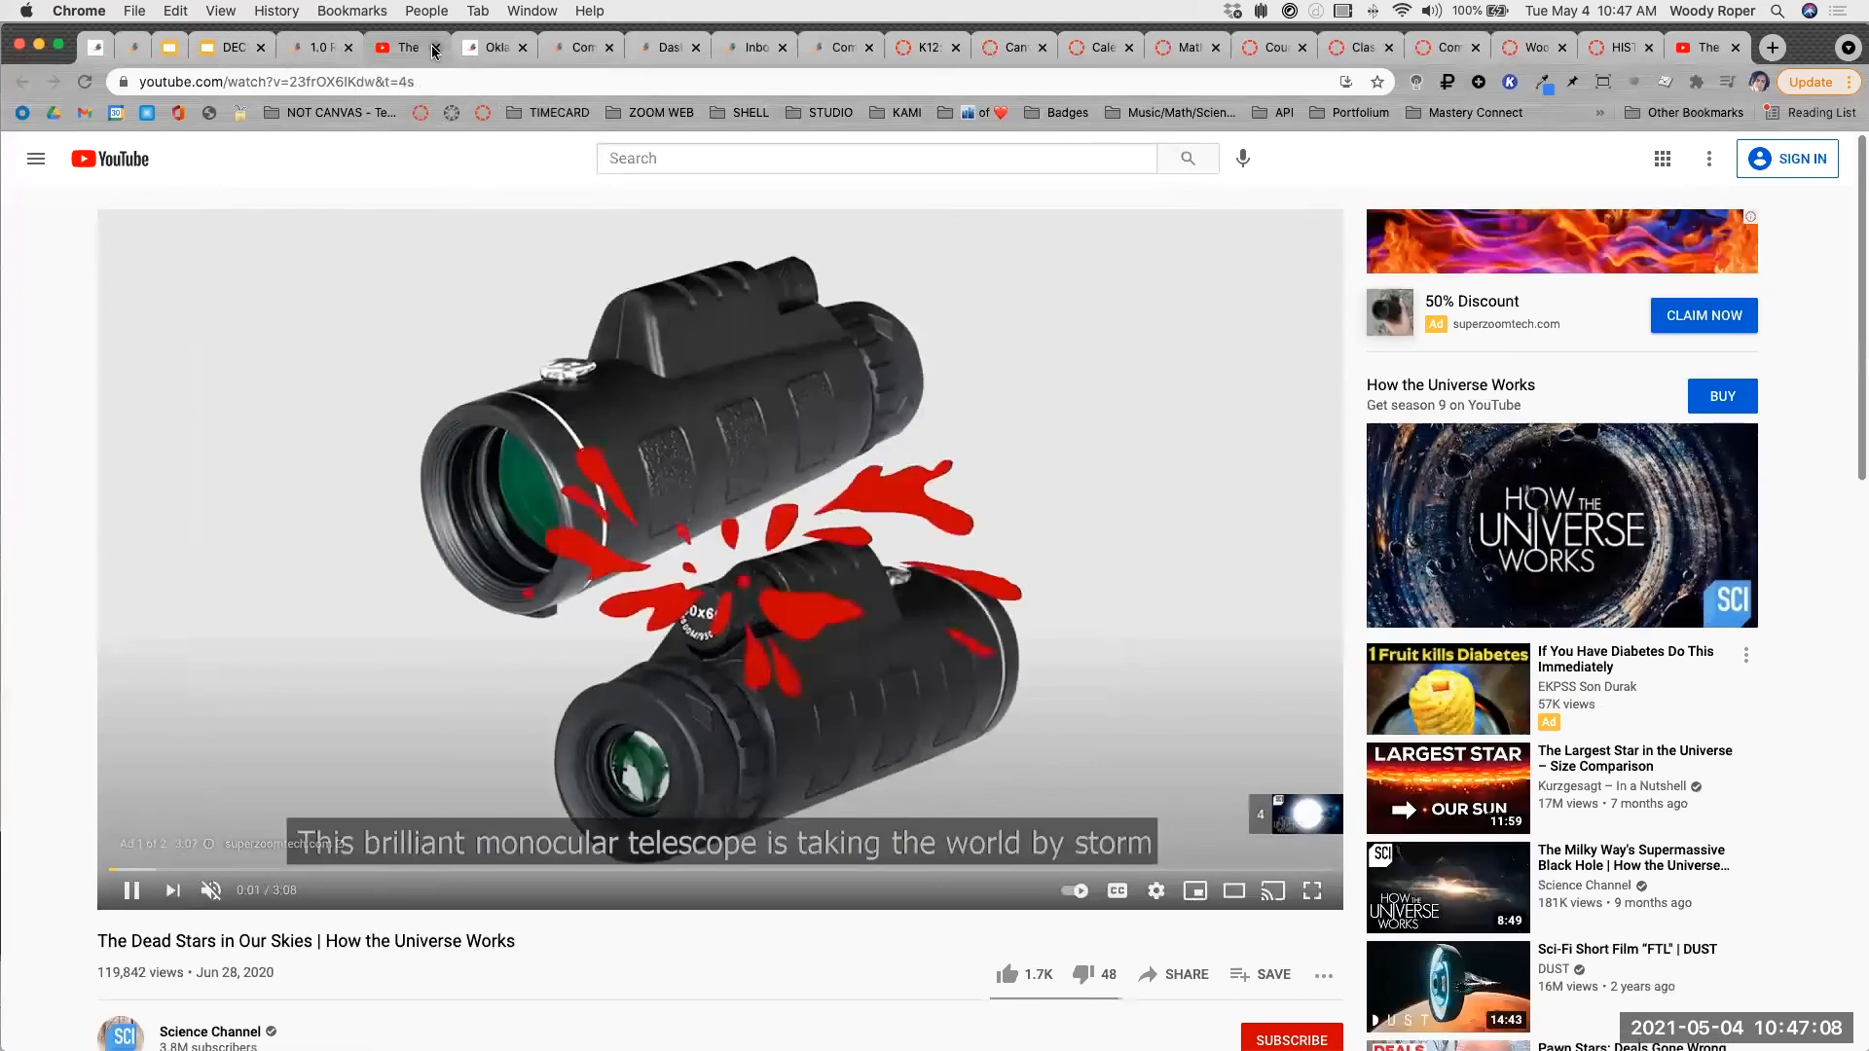
click(435, 46)
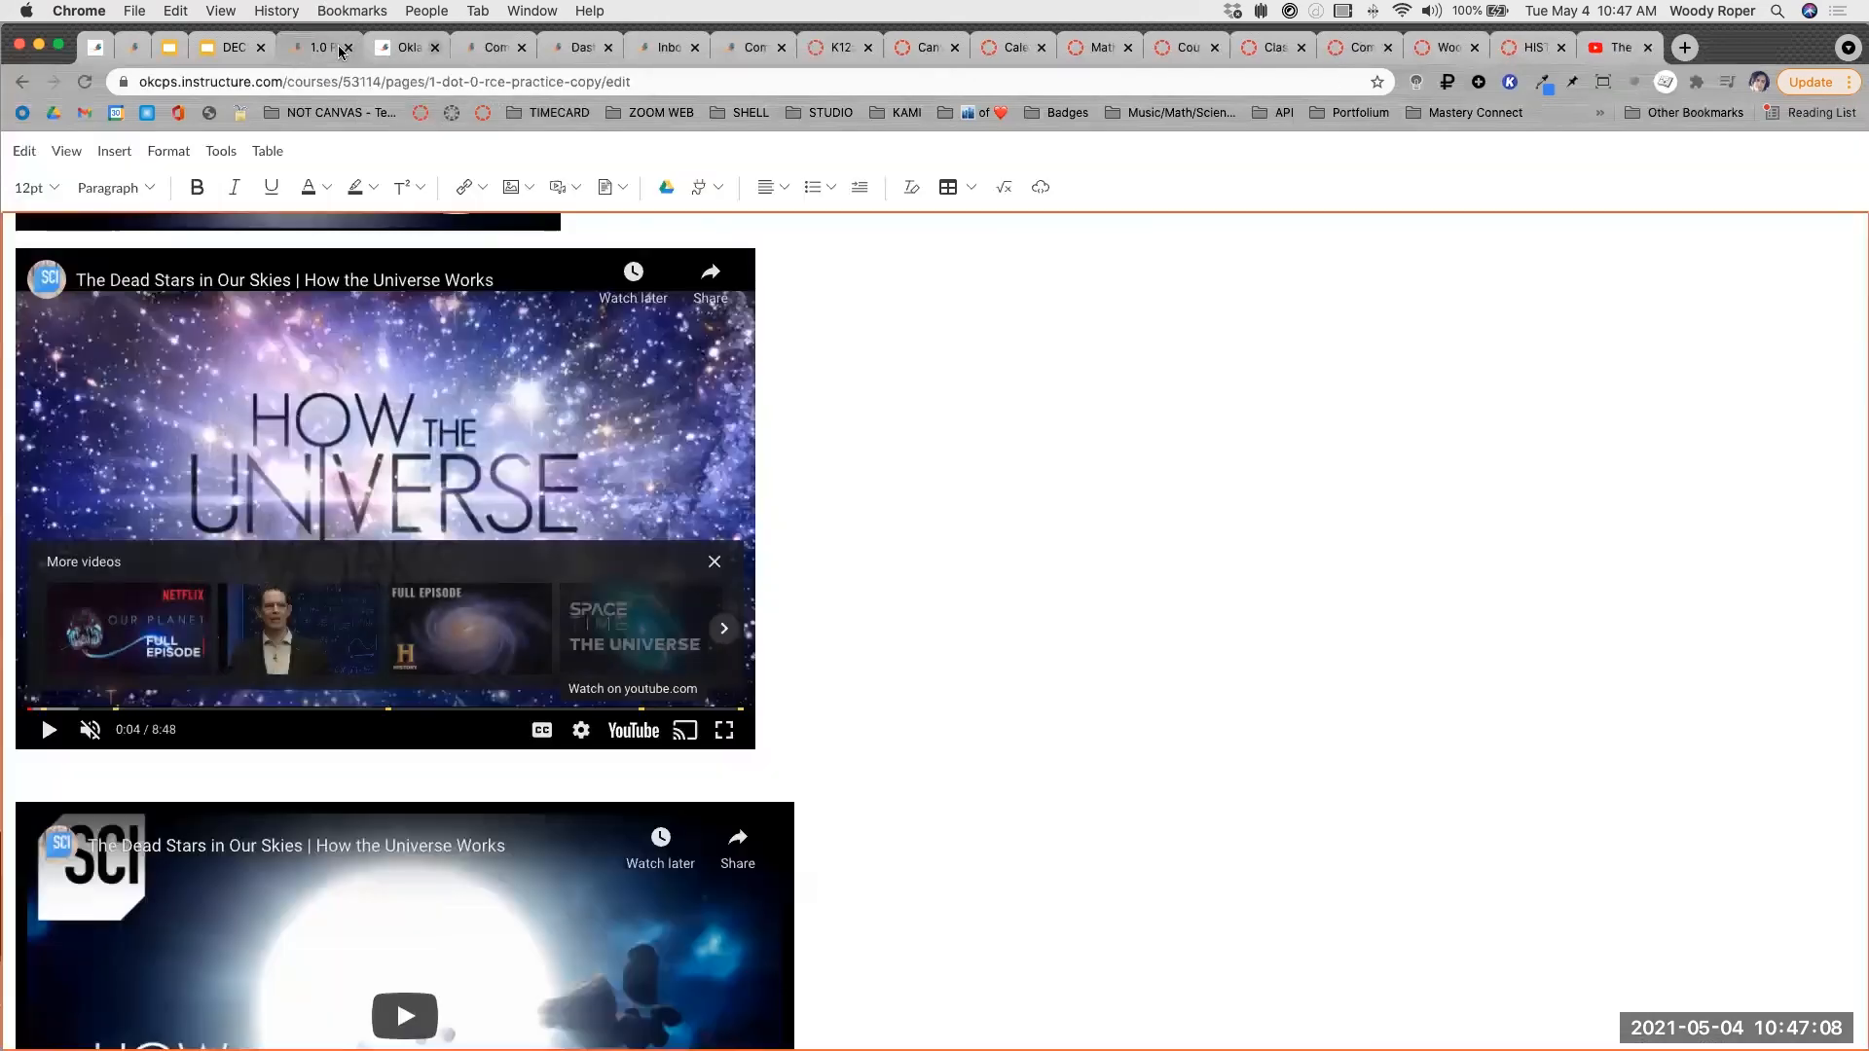
Play the public-link Studio embed below "Check out this video!" for a few seconds and pause it.
scroll(419, 503, up, 5)
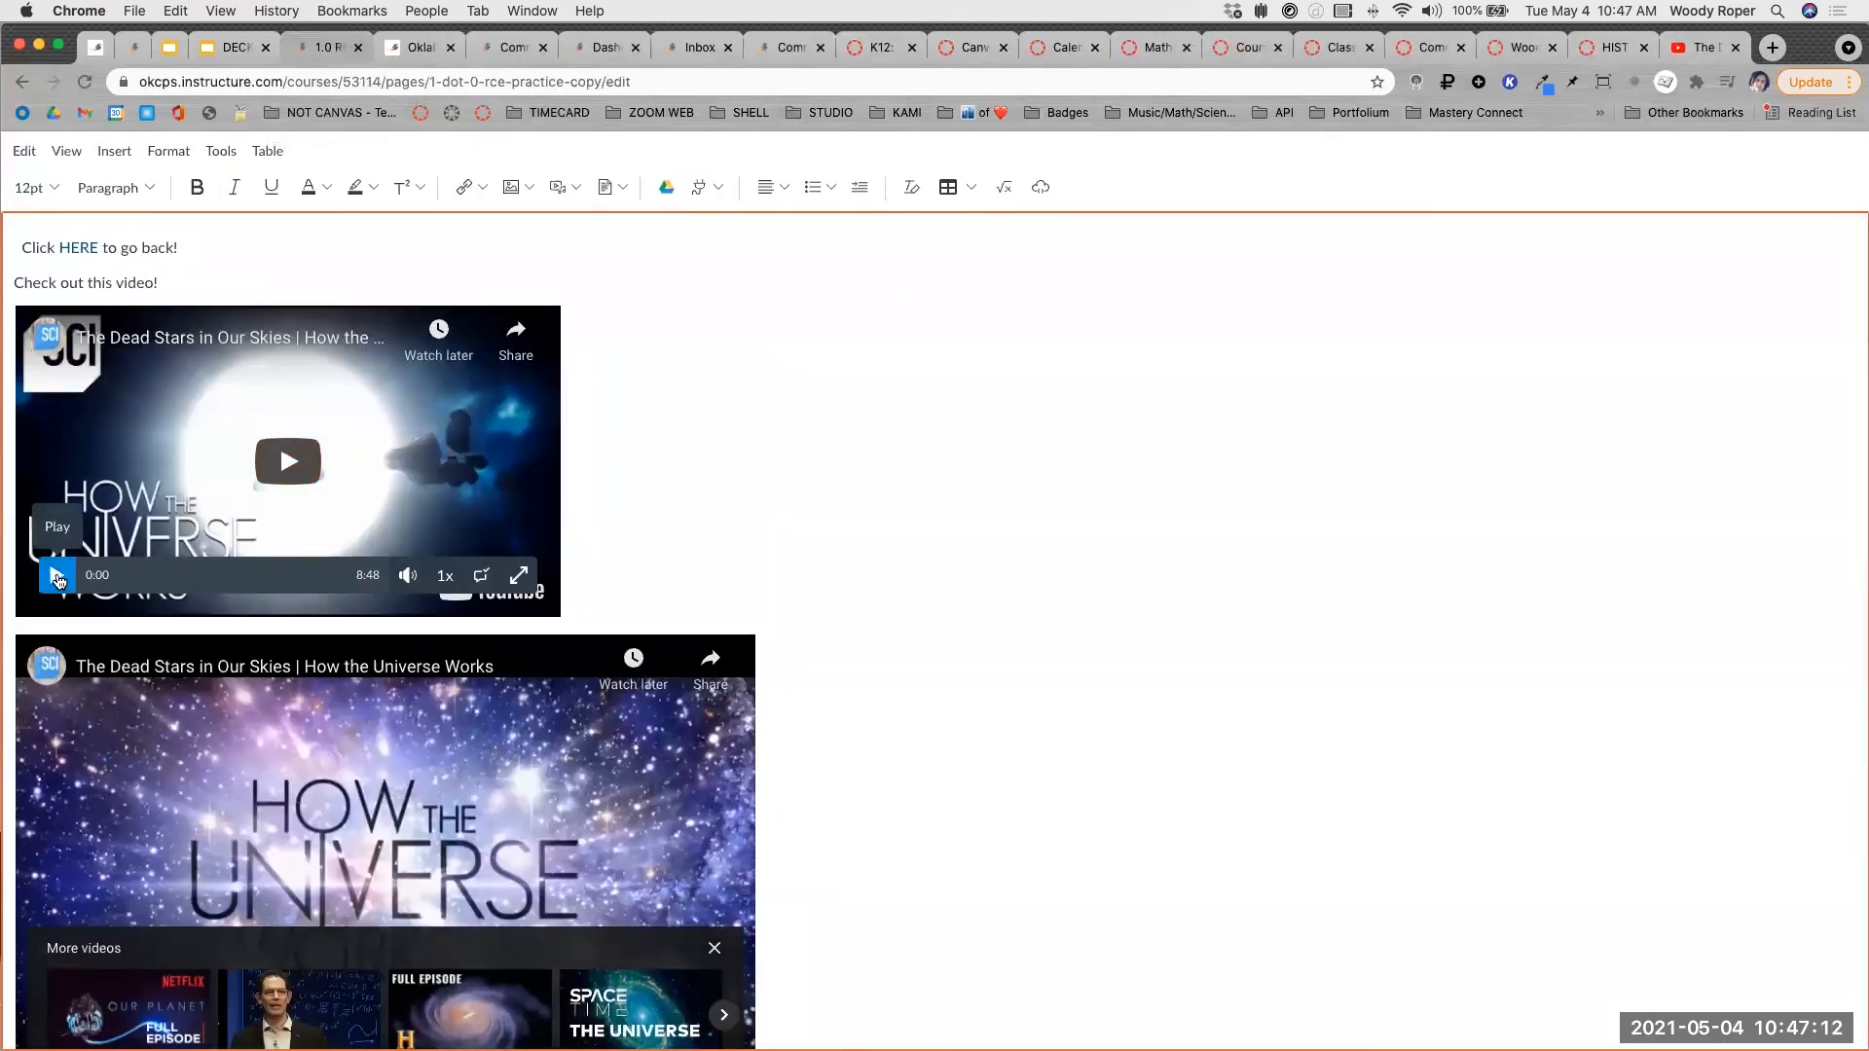
click(58, 578)
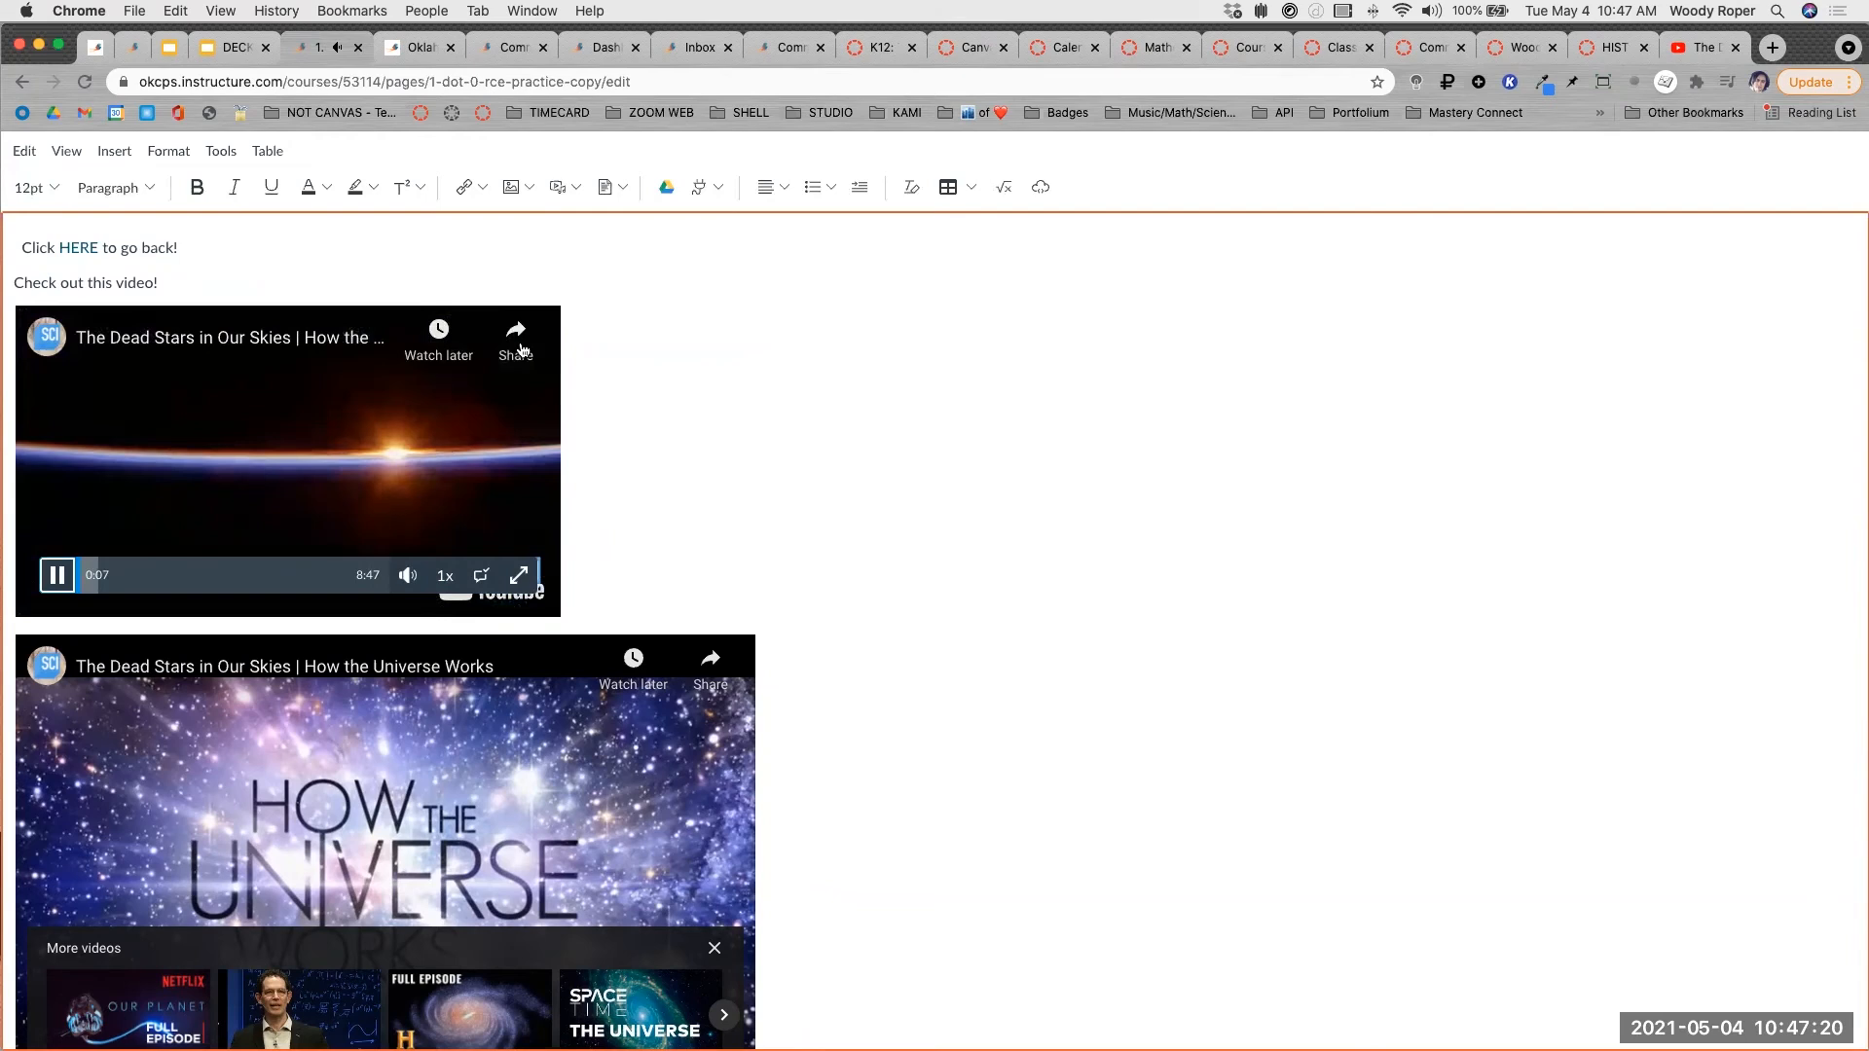
click(60, 578)
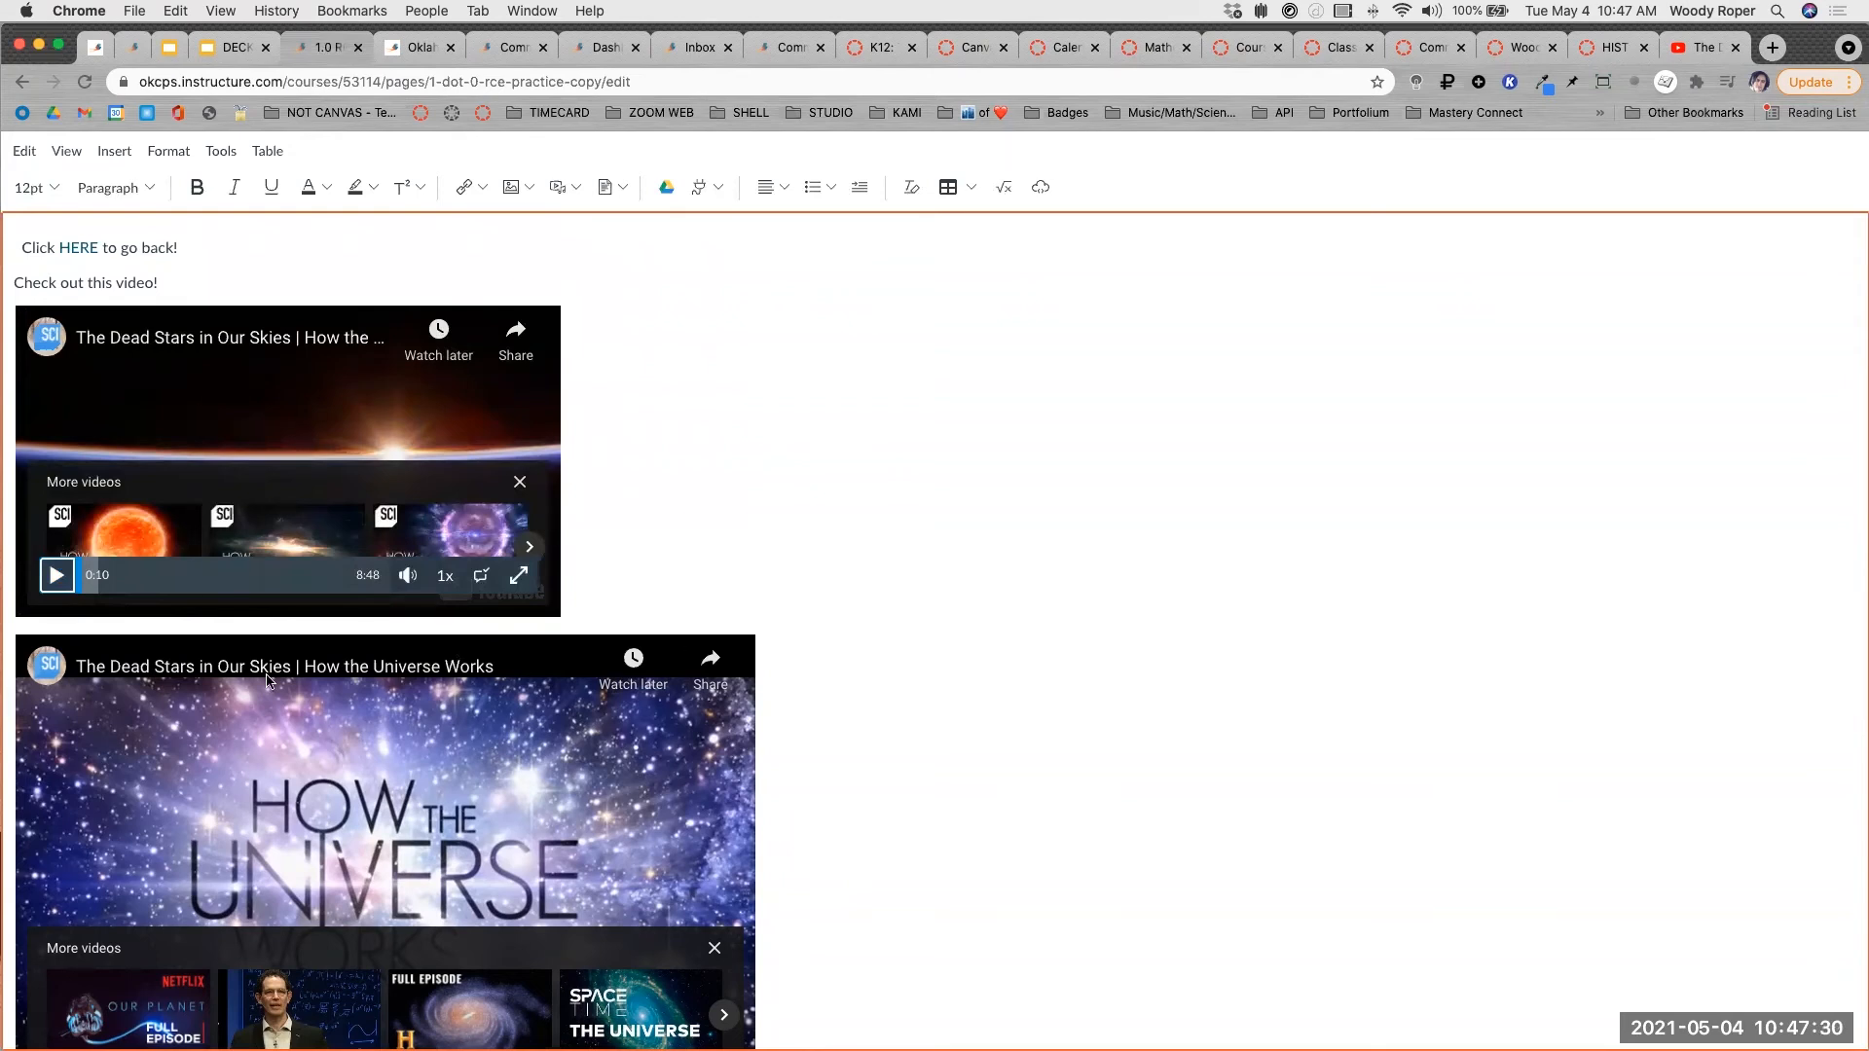
Exit the full-screen editor and save the 1.0 RCE Practice Copy page.
scroll(265, 676, down, 10)
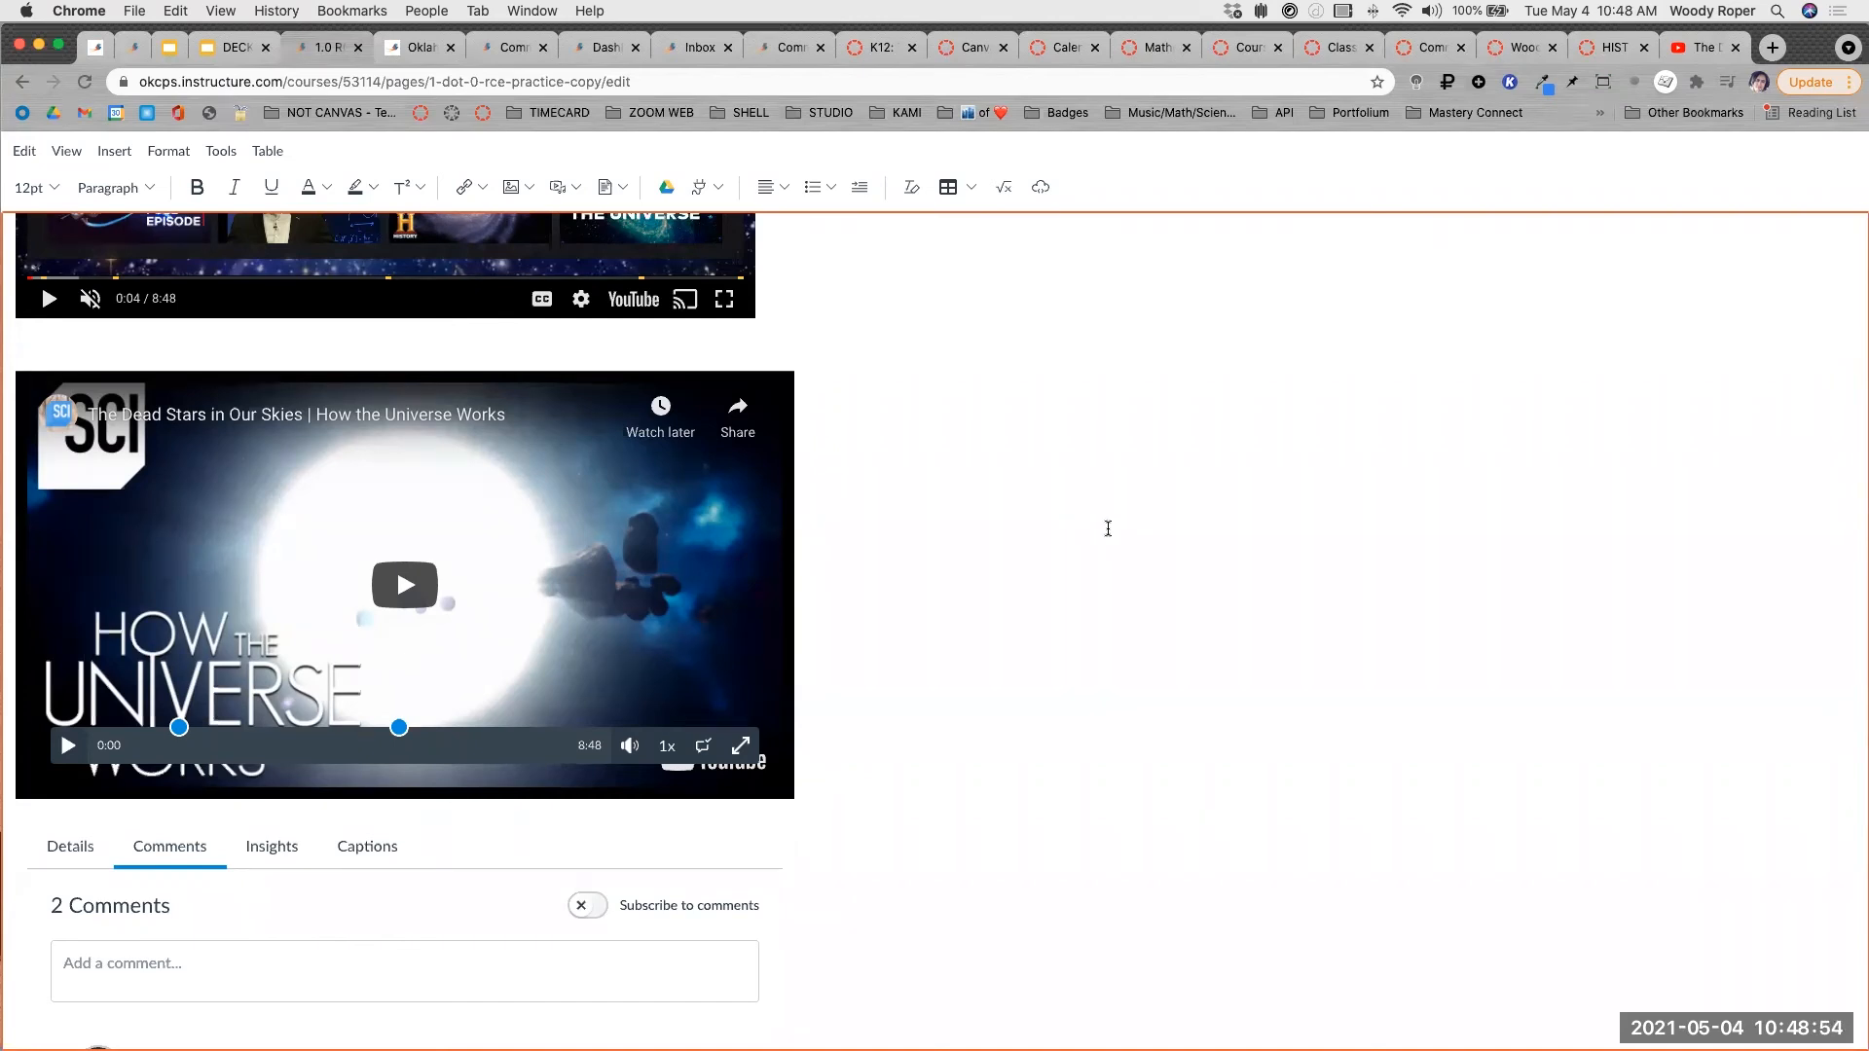
key(Escape)
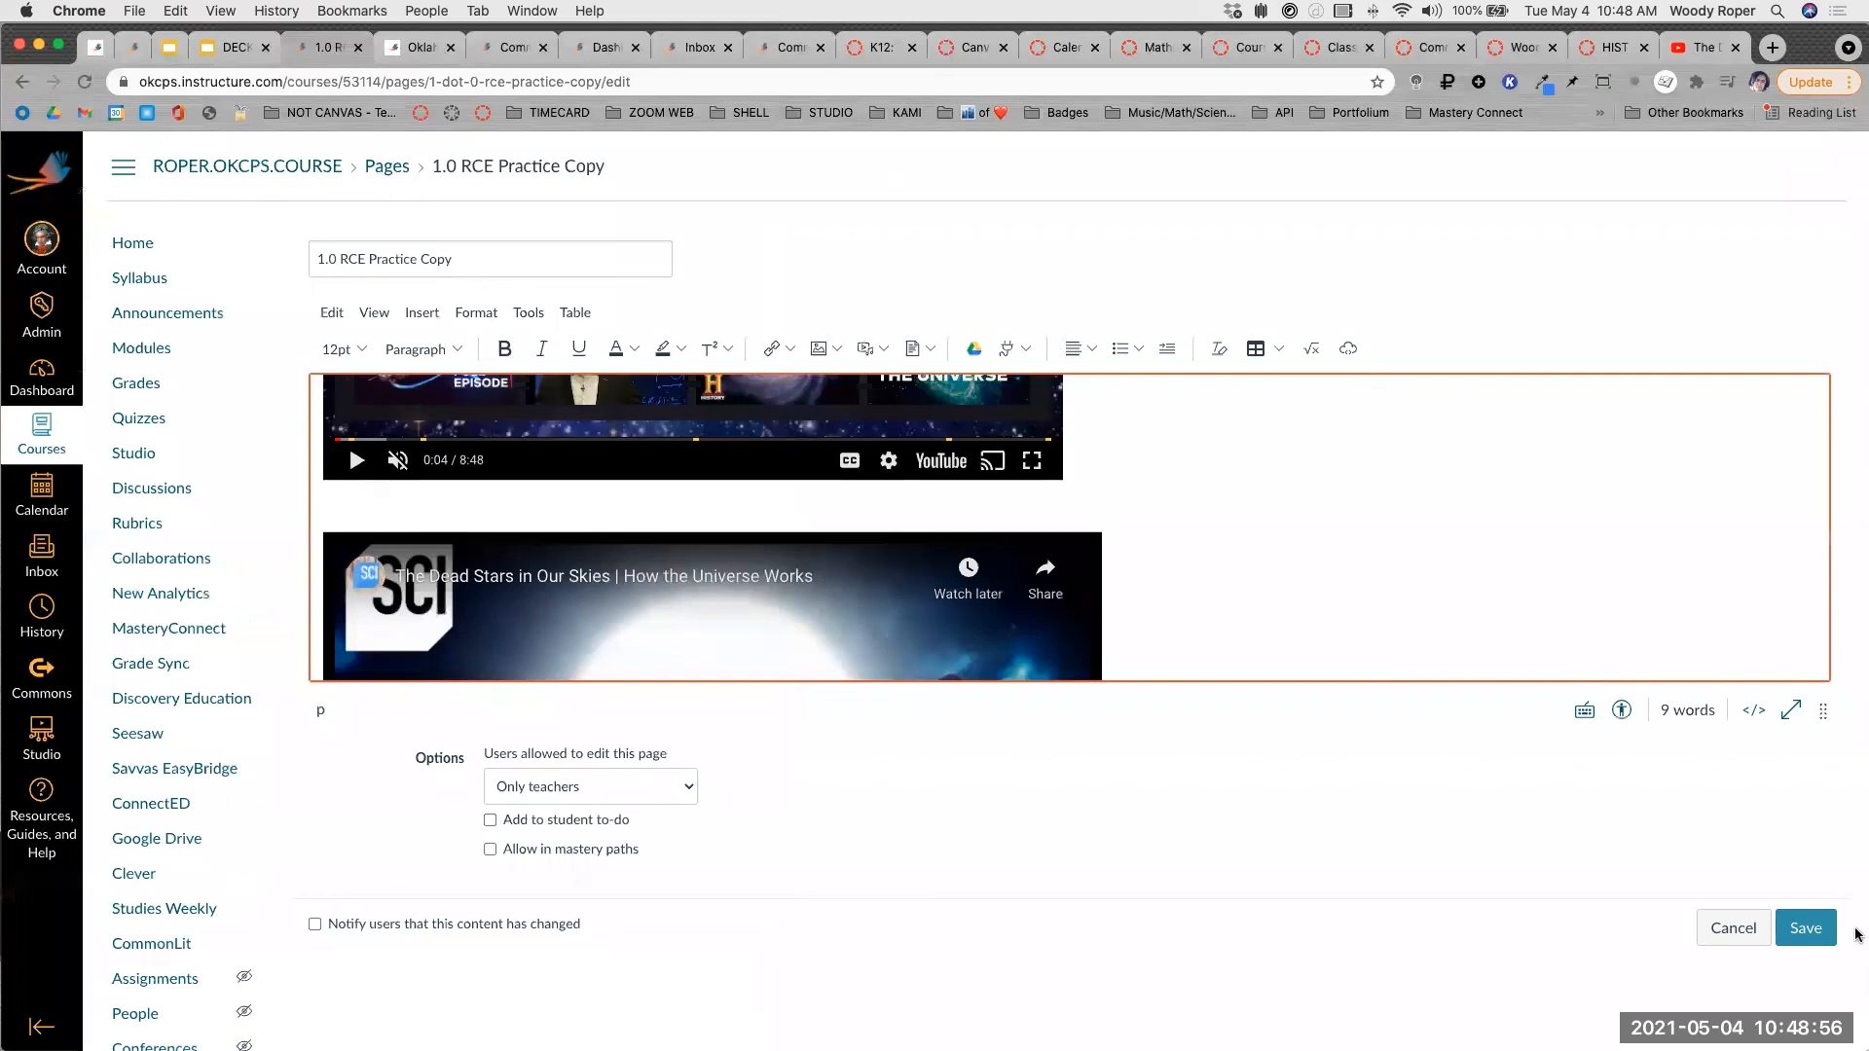
click(1812, 932)
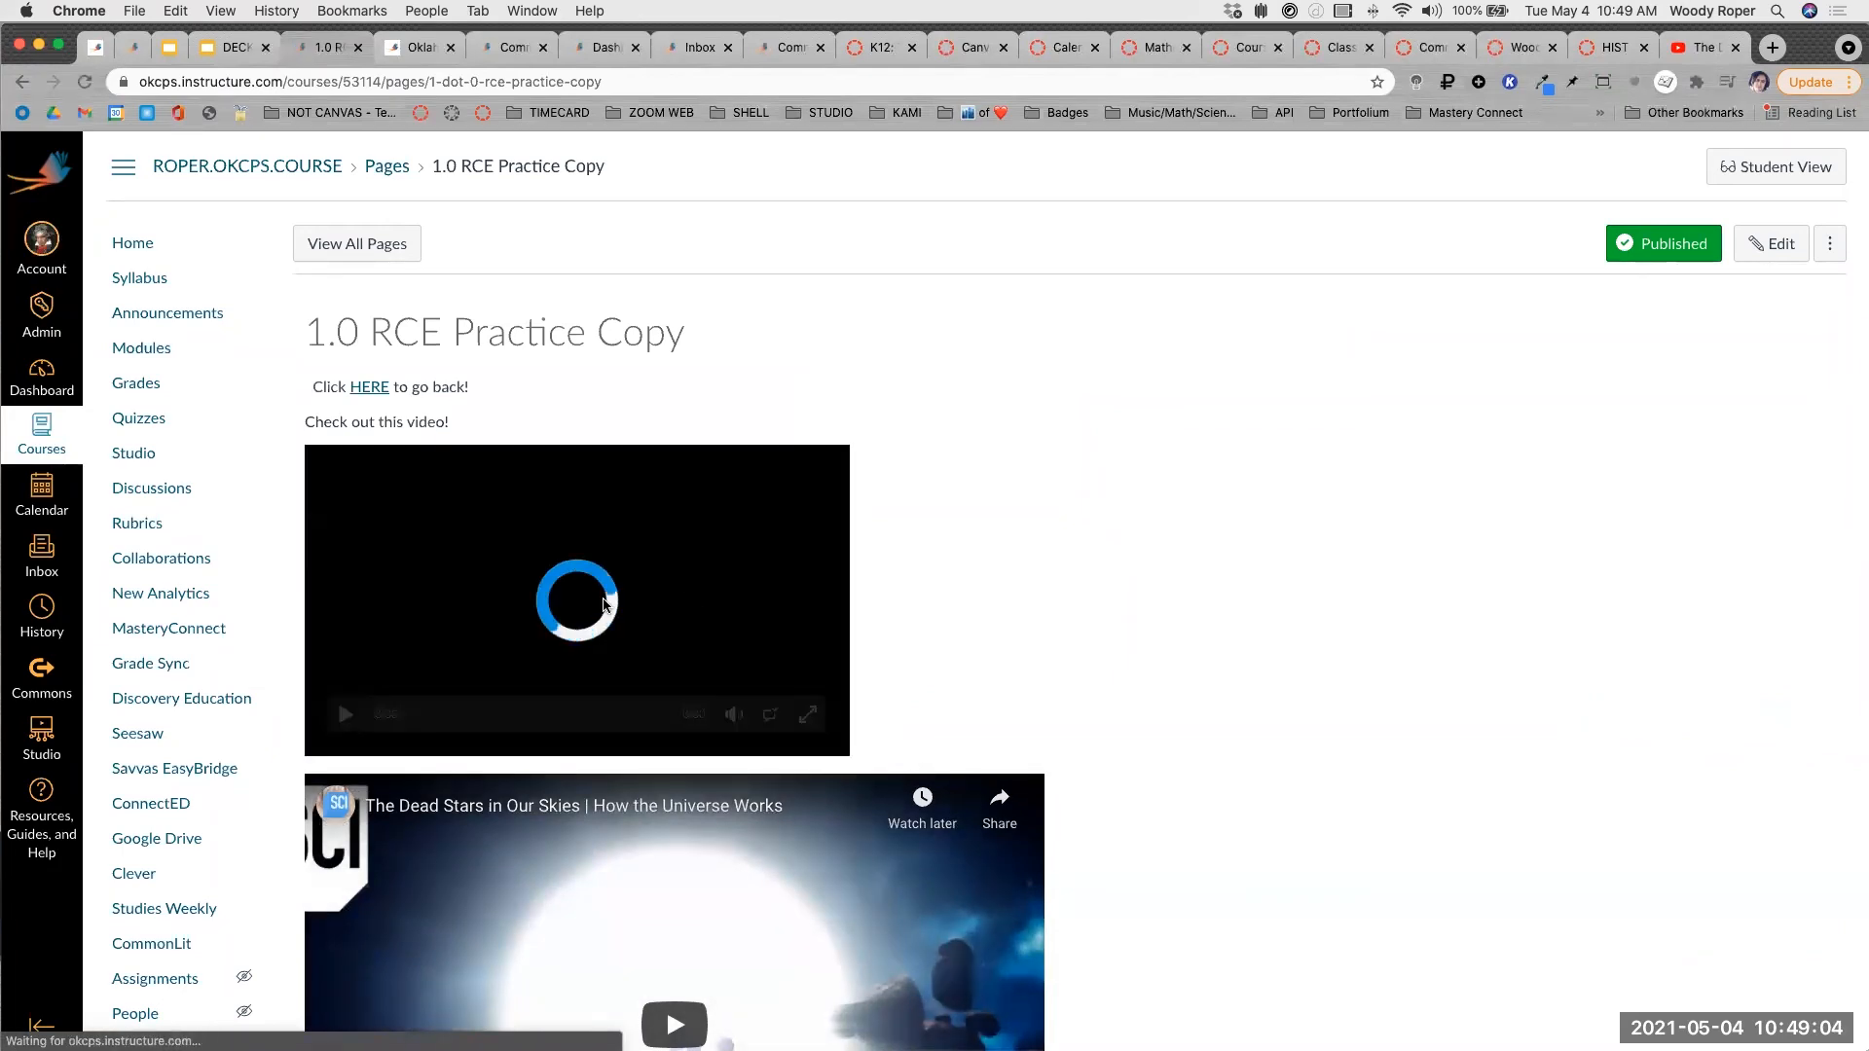
Review the three videos and the Studio comments on the saved 1.0 RCE Practice Copy page.
scroll(656, 532, down, 4)
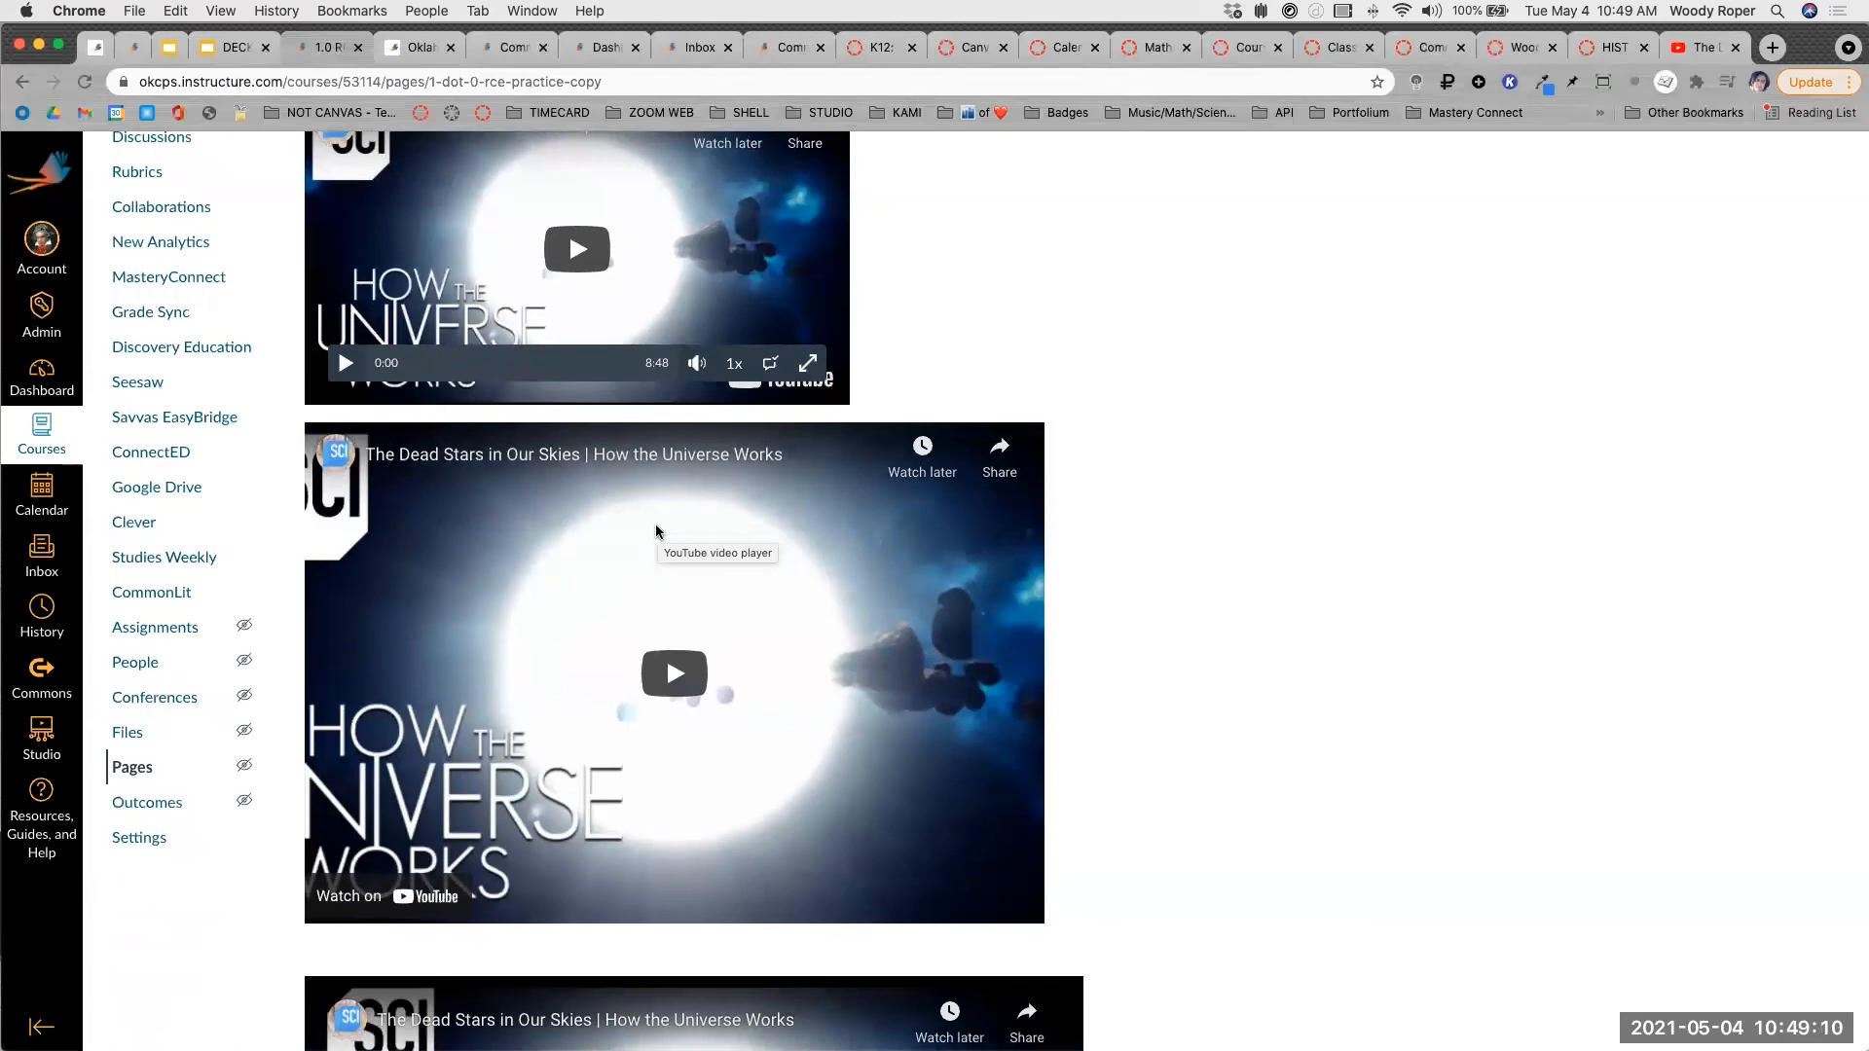
scroll(656, 532, down, 9)
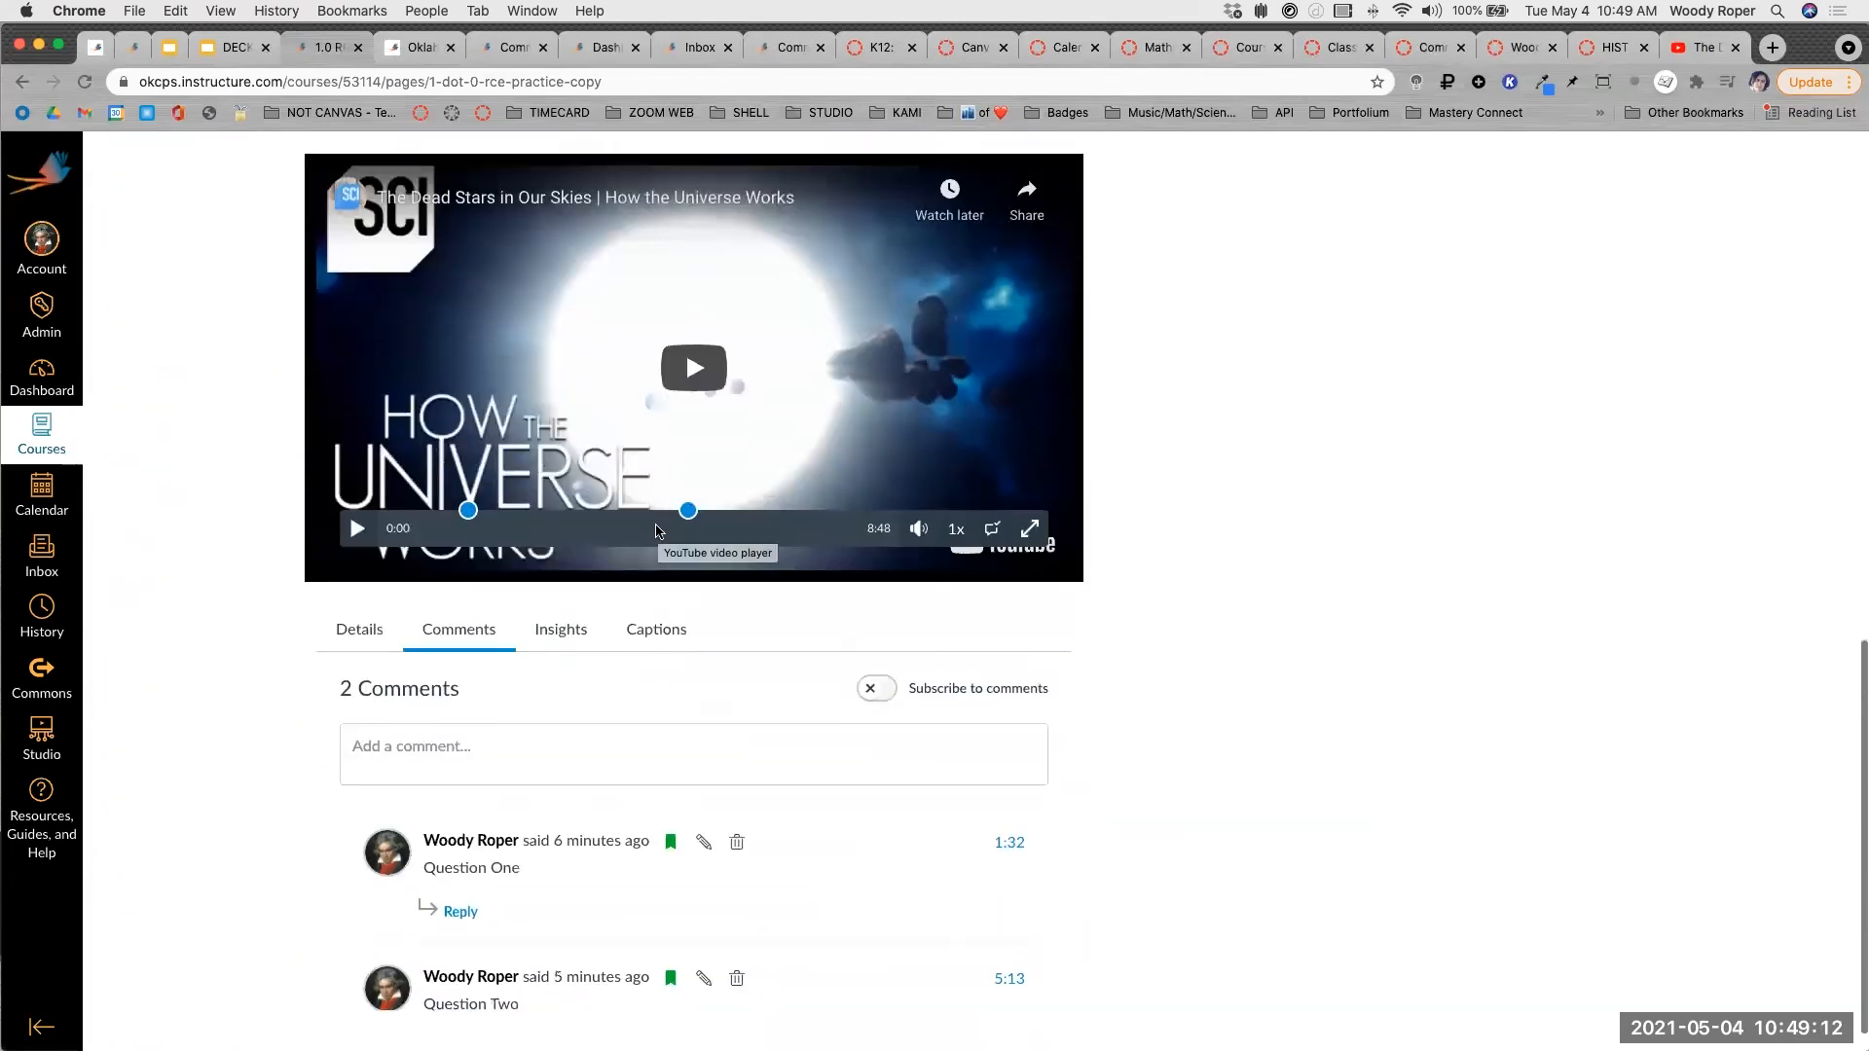
scroll(656, 531, up, 1)
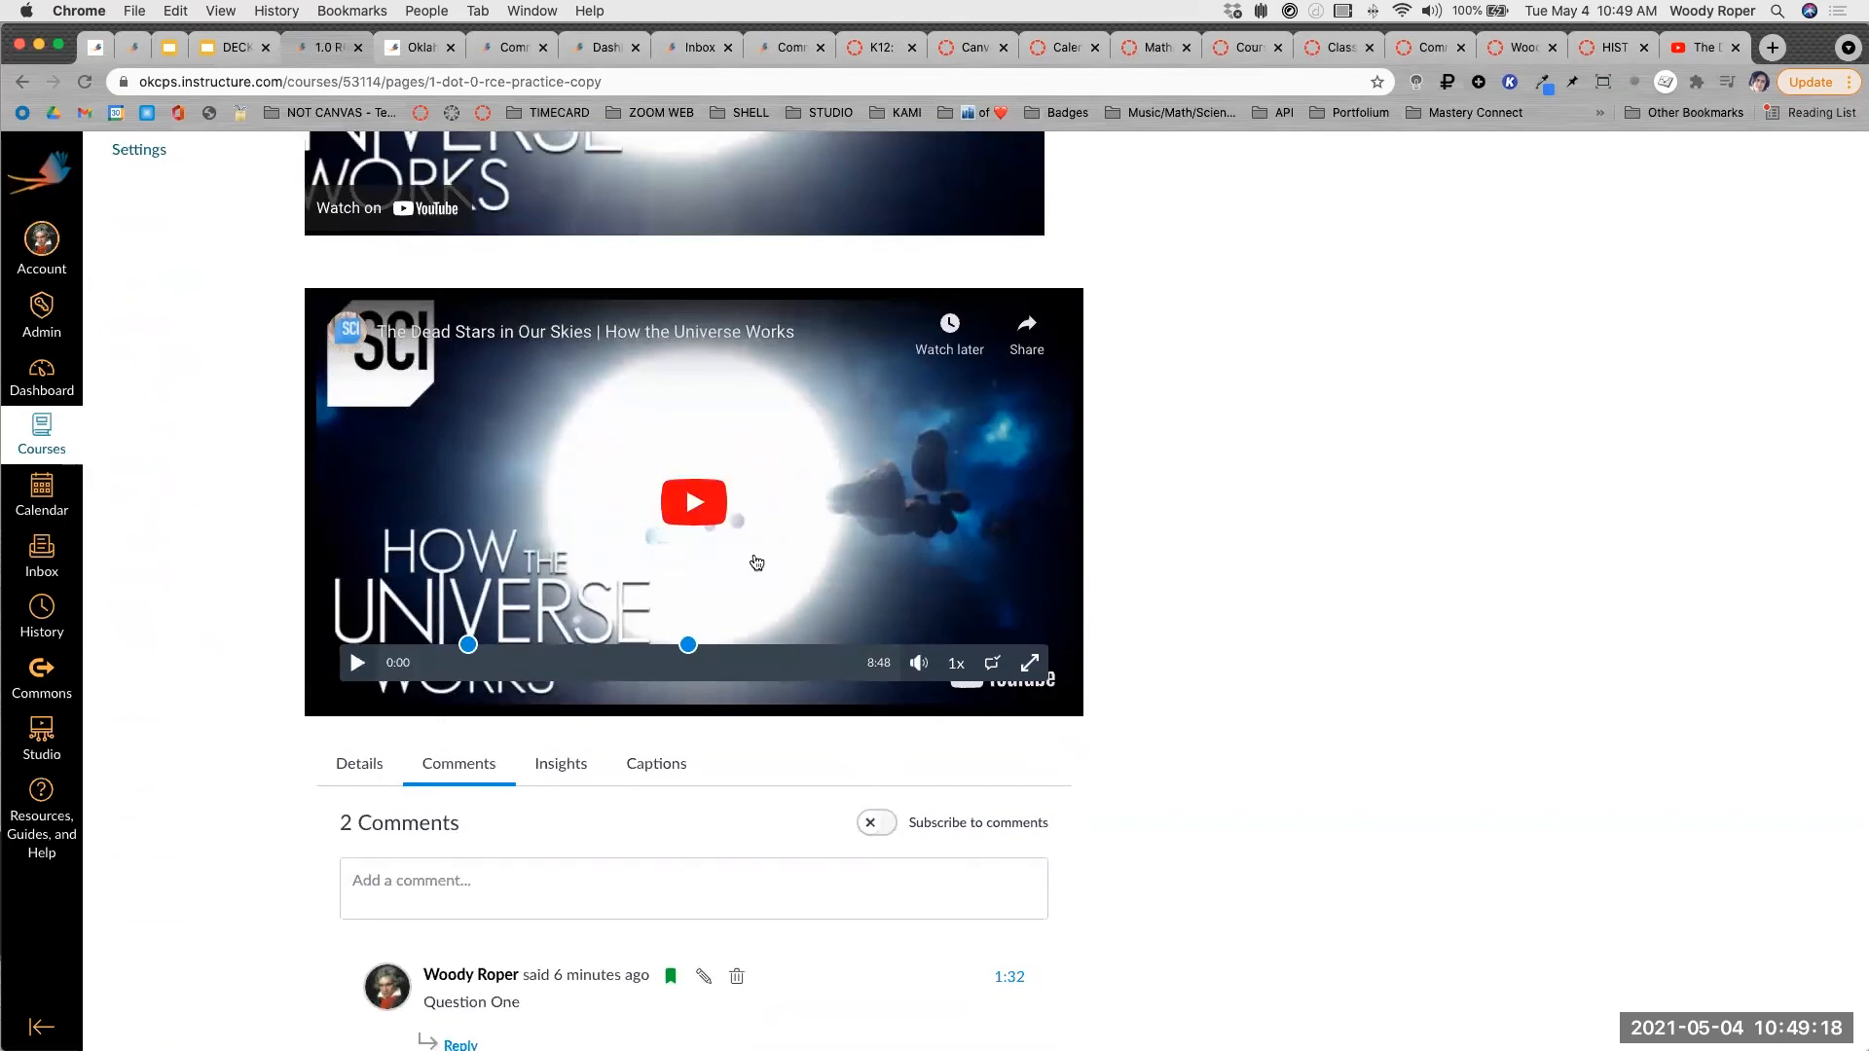
scroll(949, 740, up, 5)
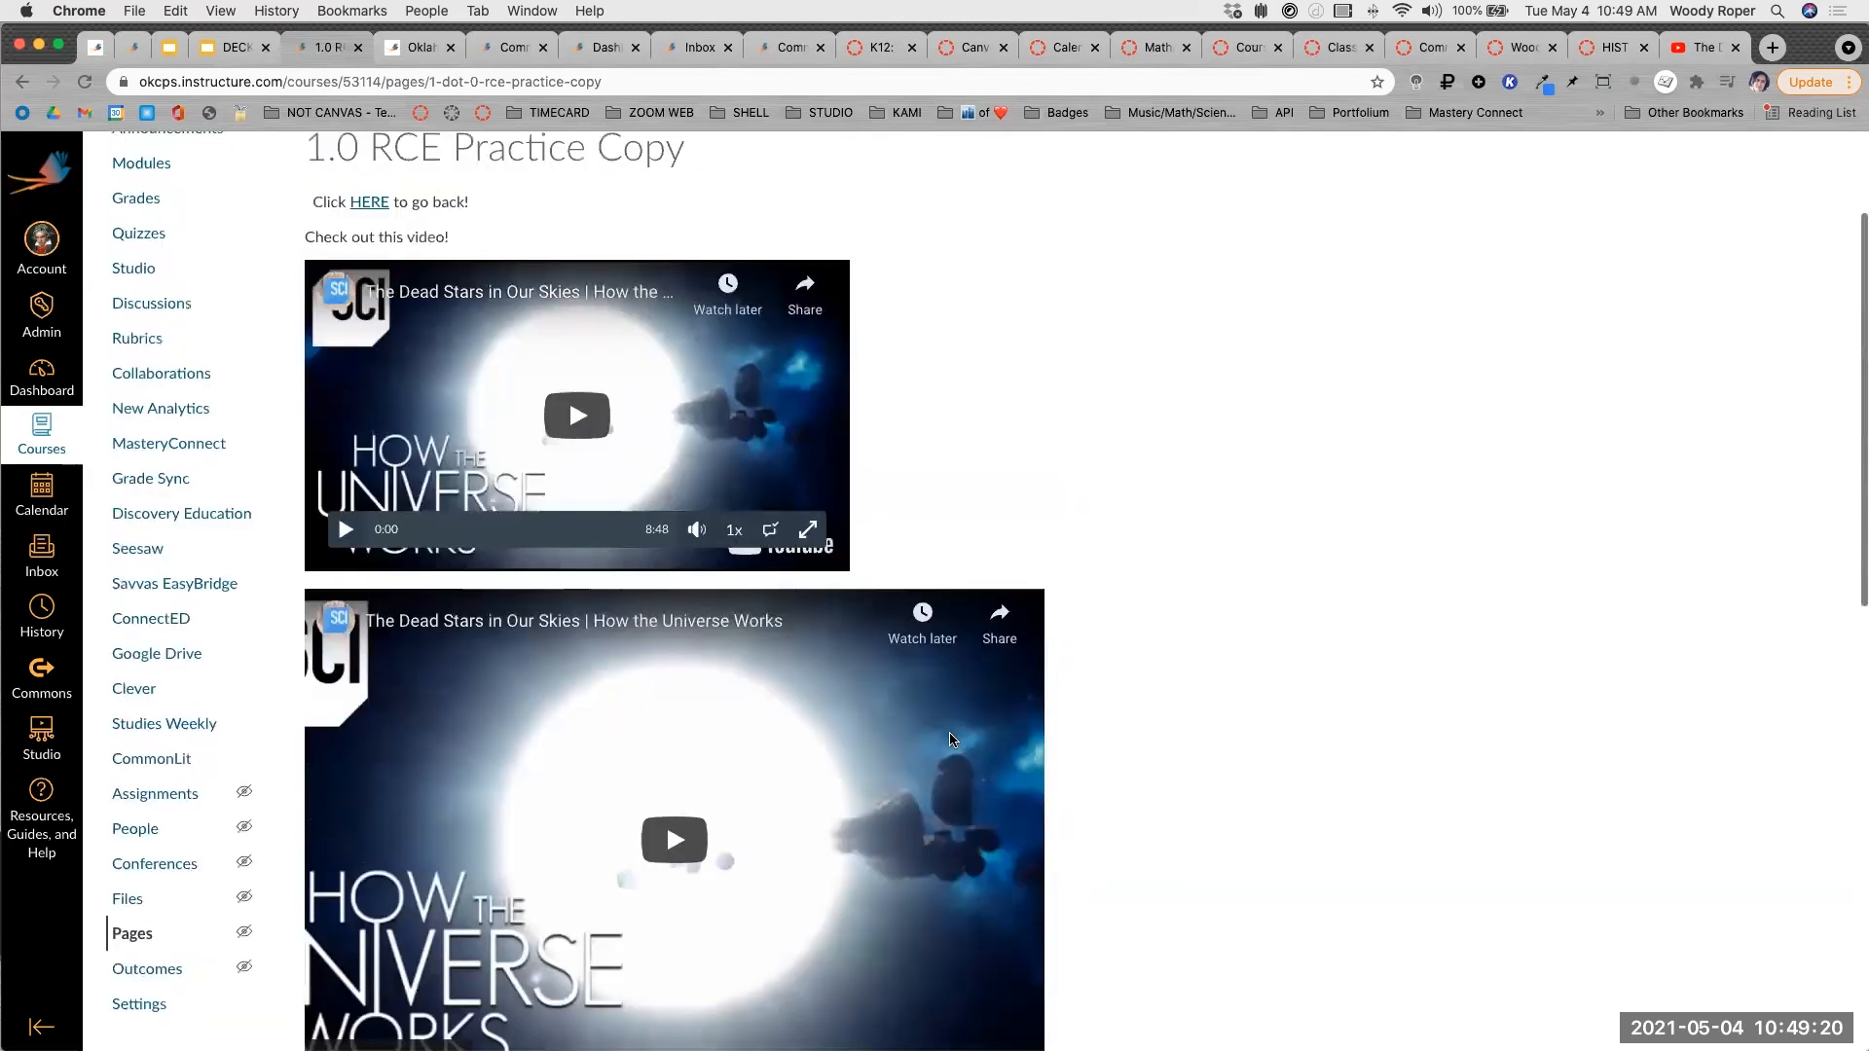
scroll(739, 694, down, 10)
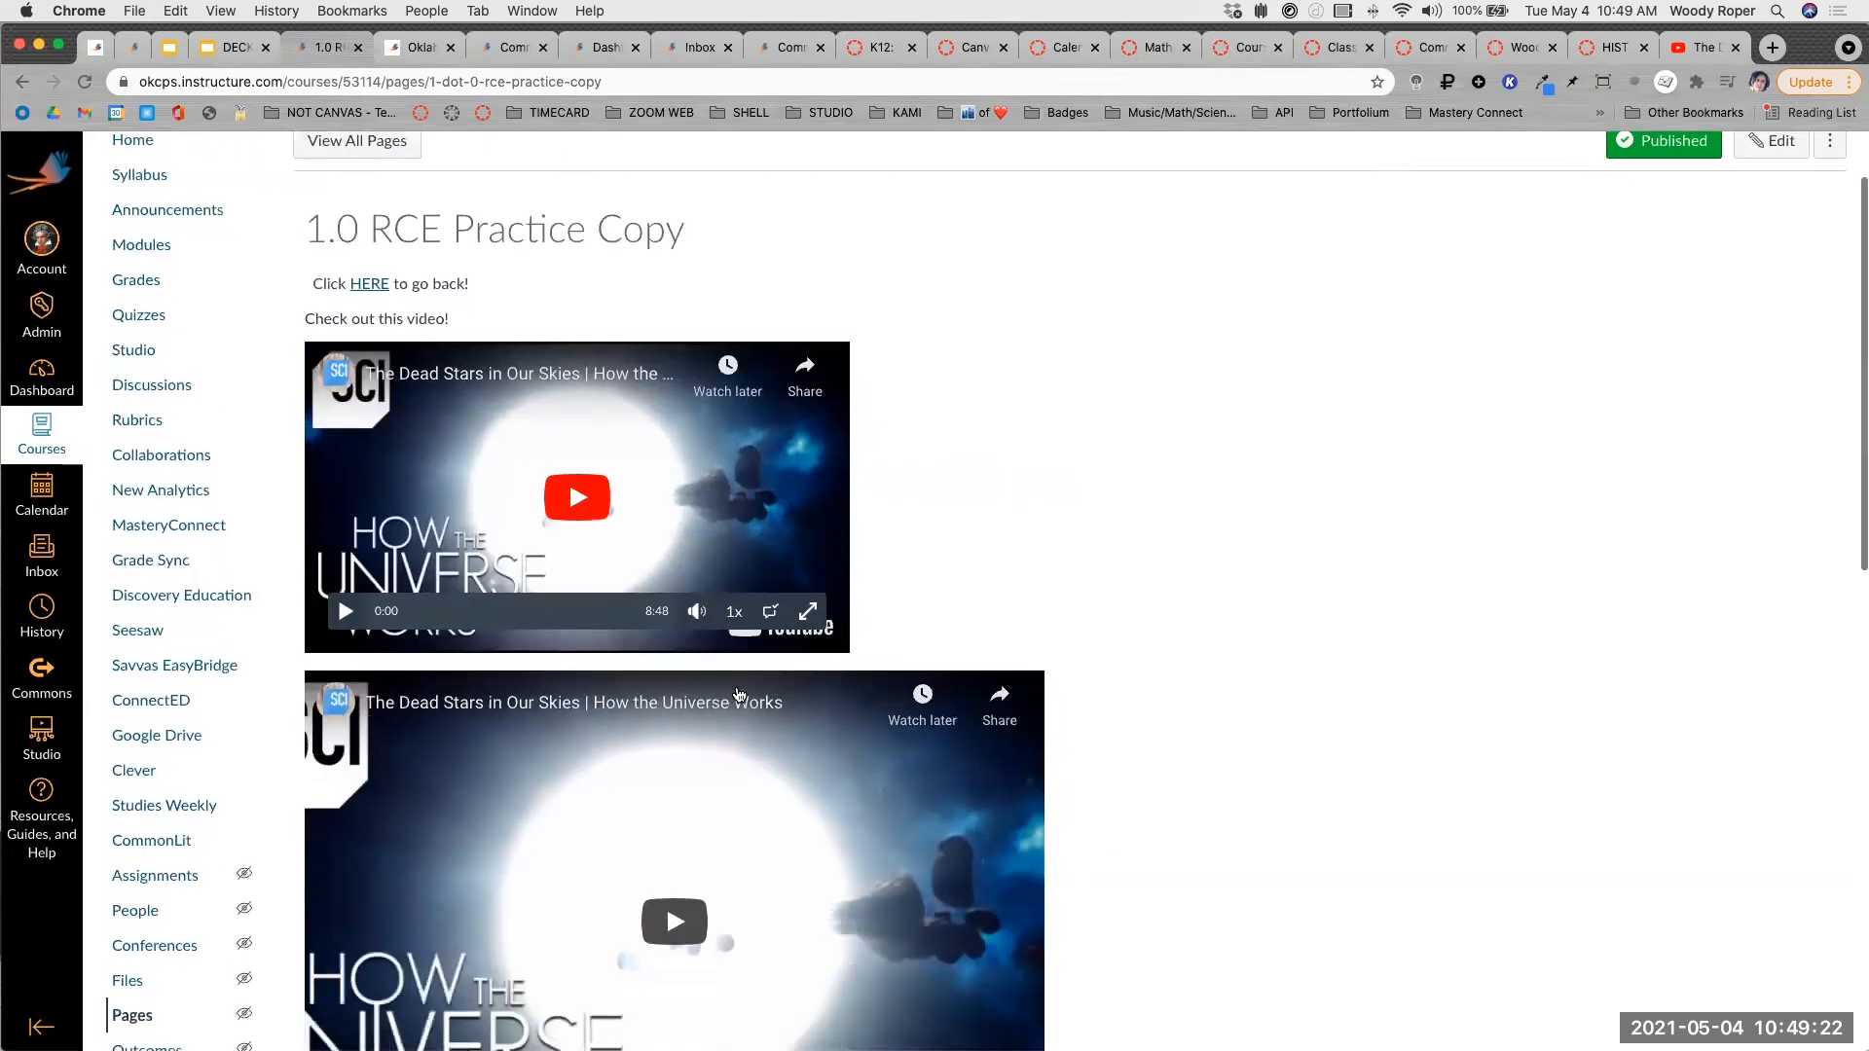
scroll(738, 694, down, 1)
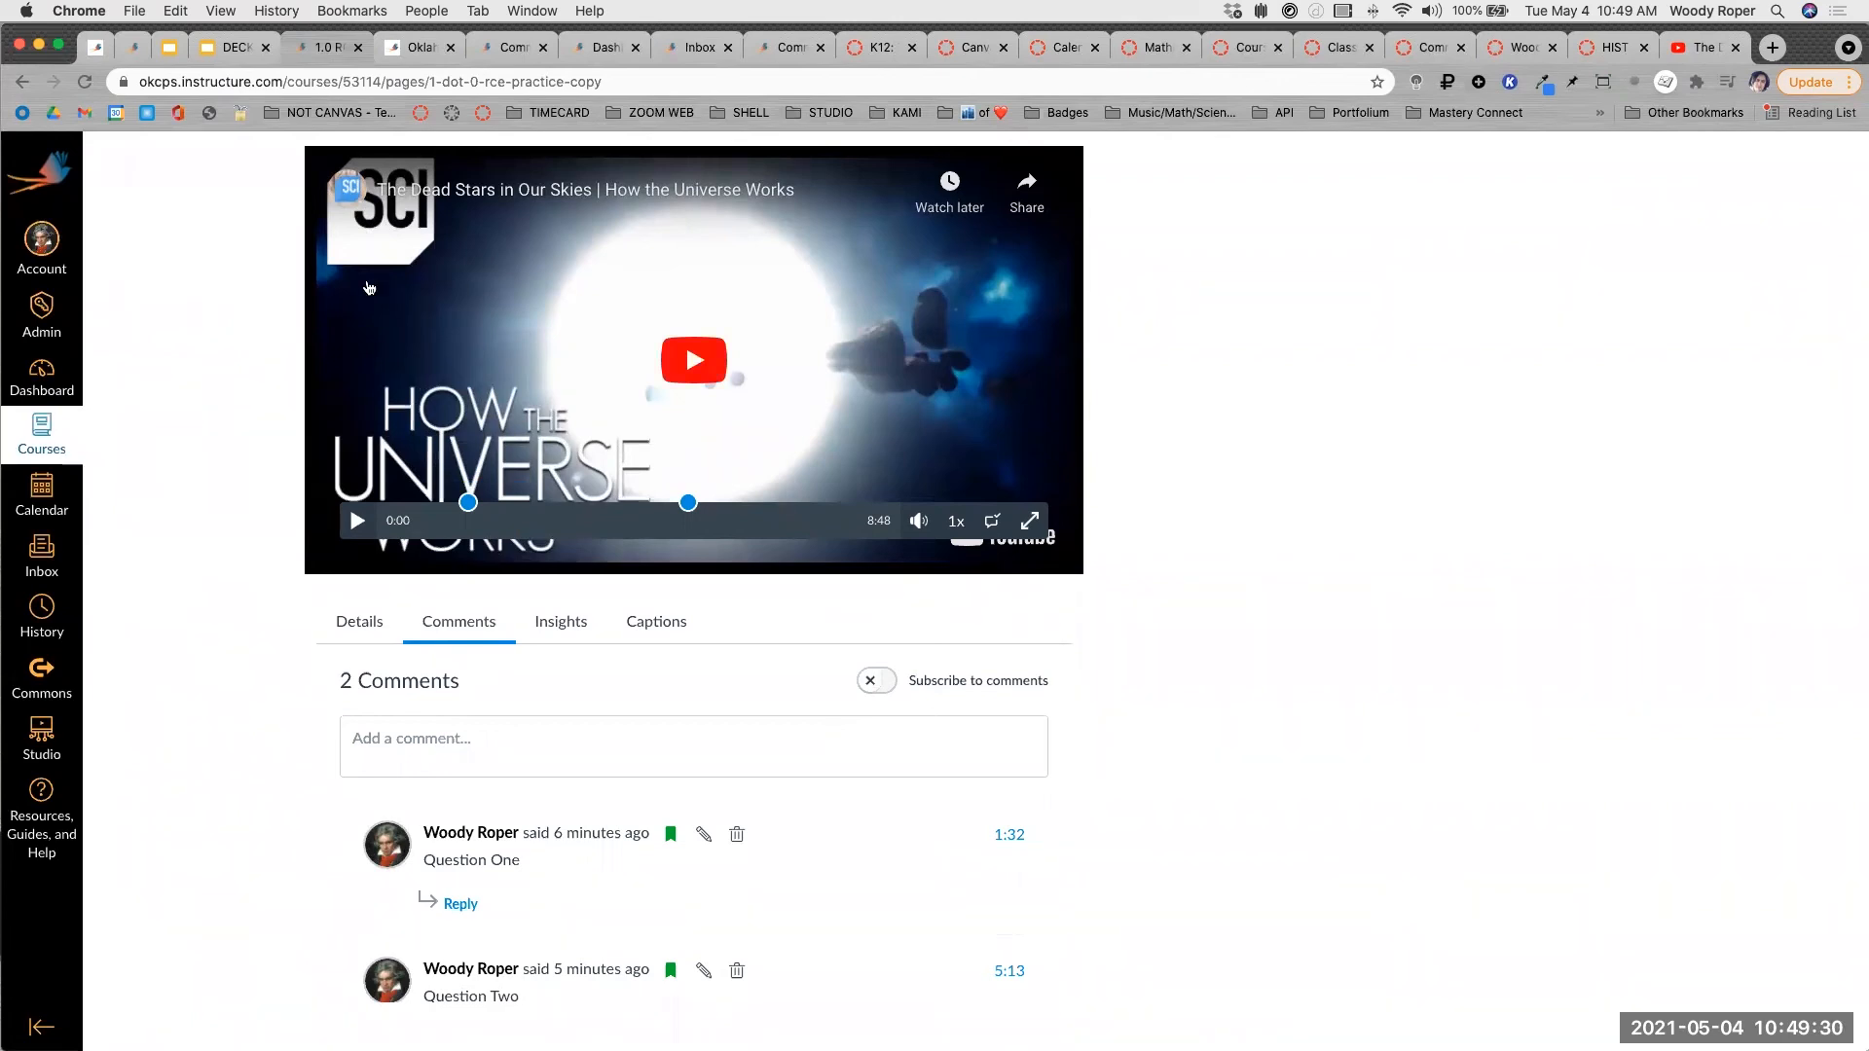
Switch to the Google Slides presentation, show the "Activity: Creating a Page (Part 5 1/2)" slide and run its countdown video from 7:04.
click(229, 54)
click(1350, 411)
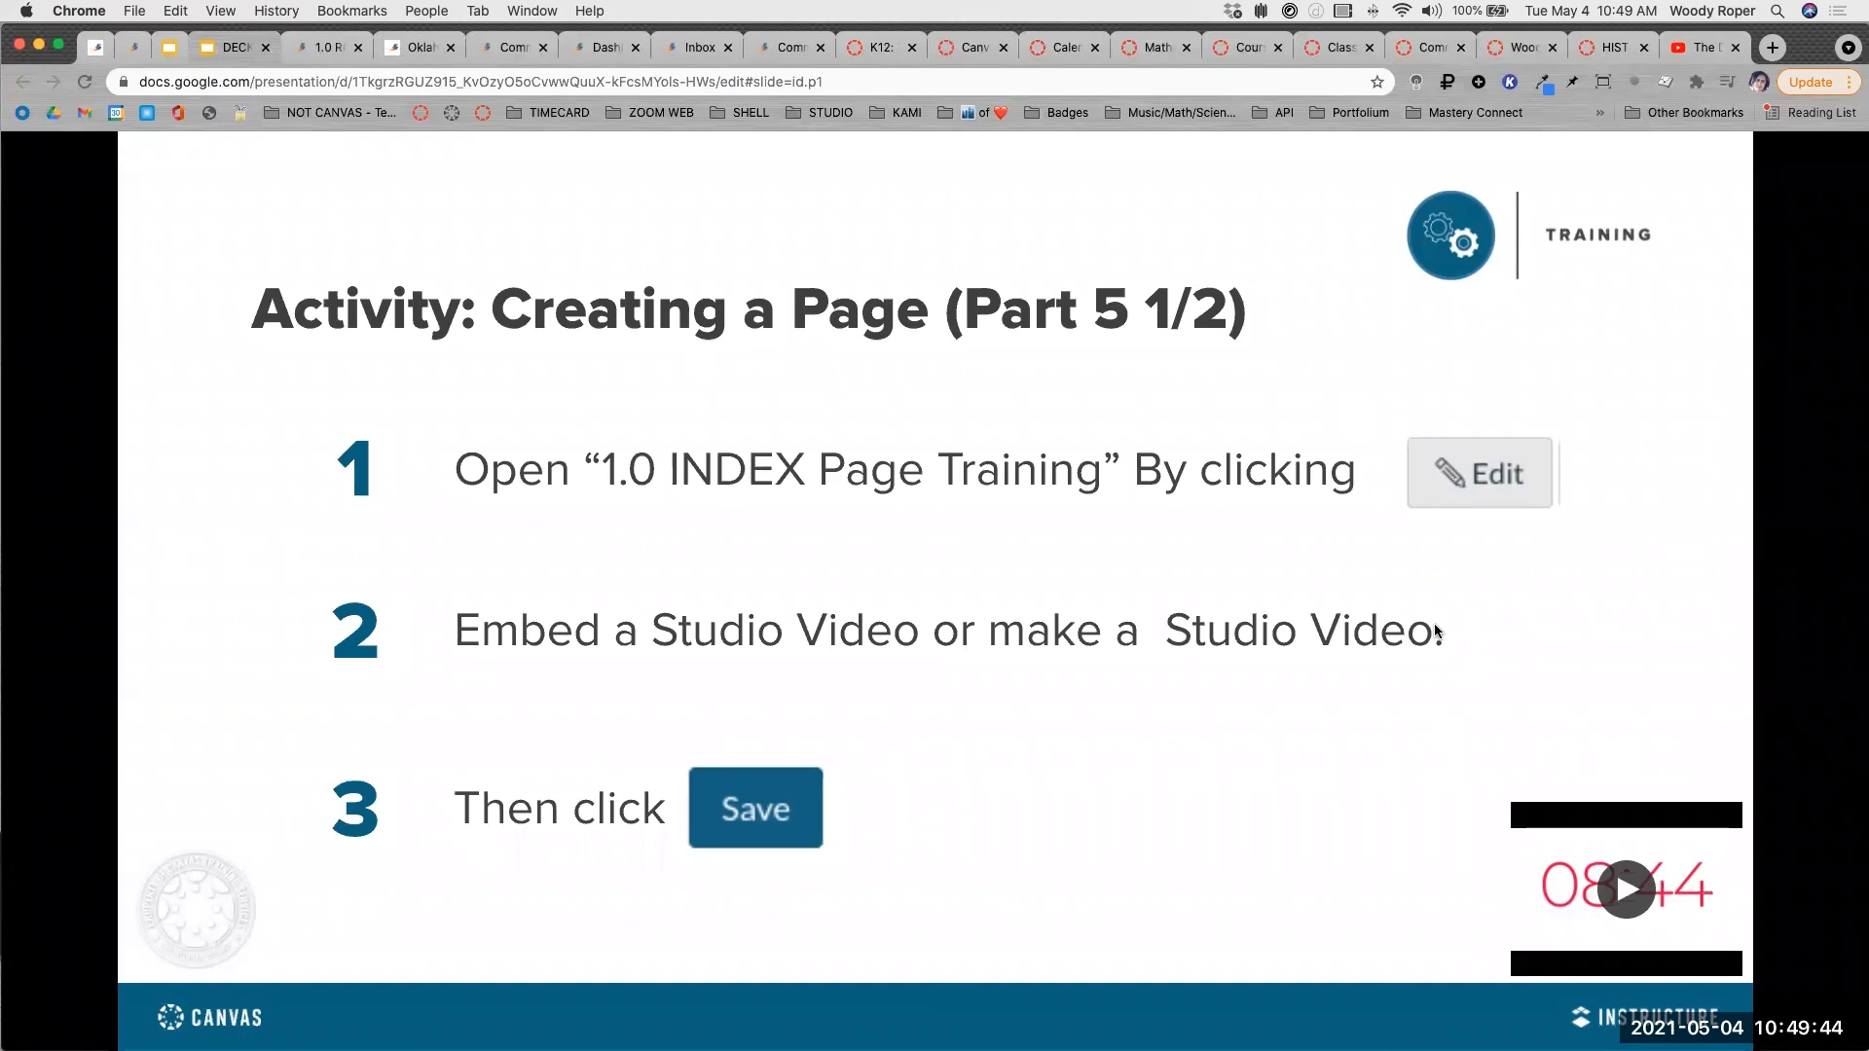
click(1626, 888)
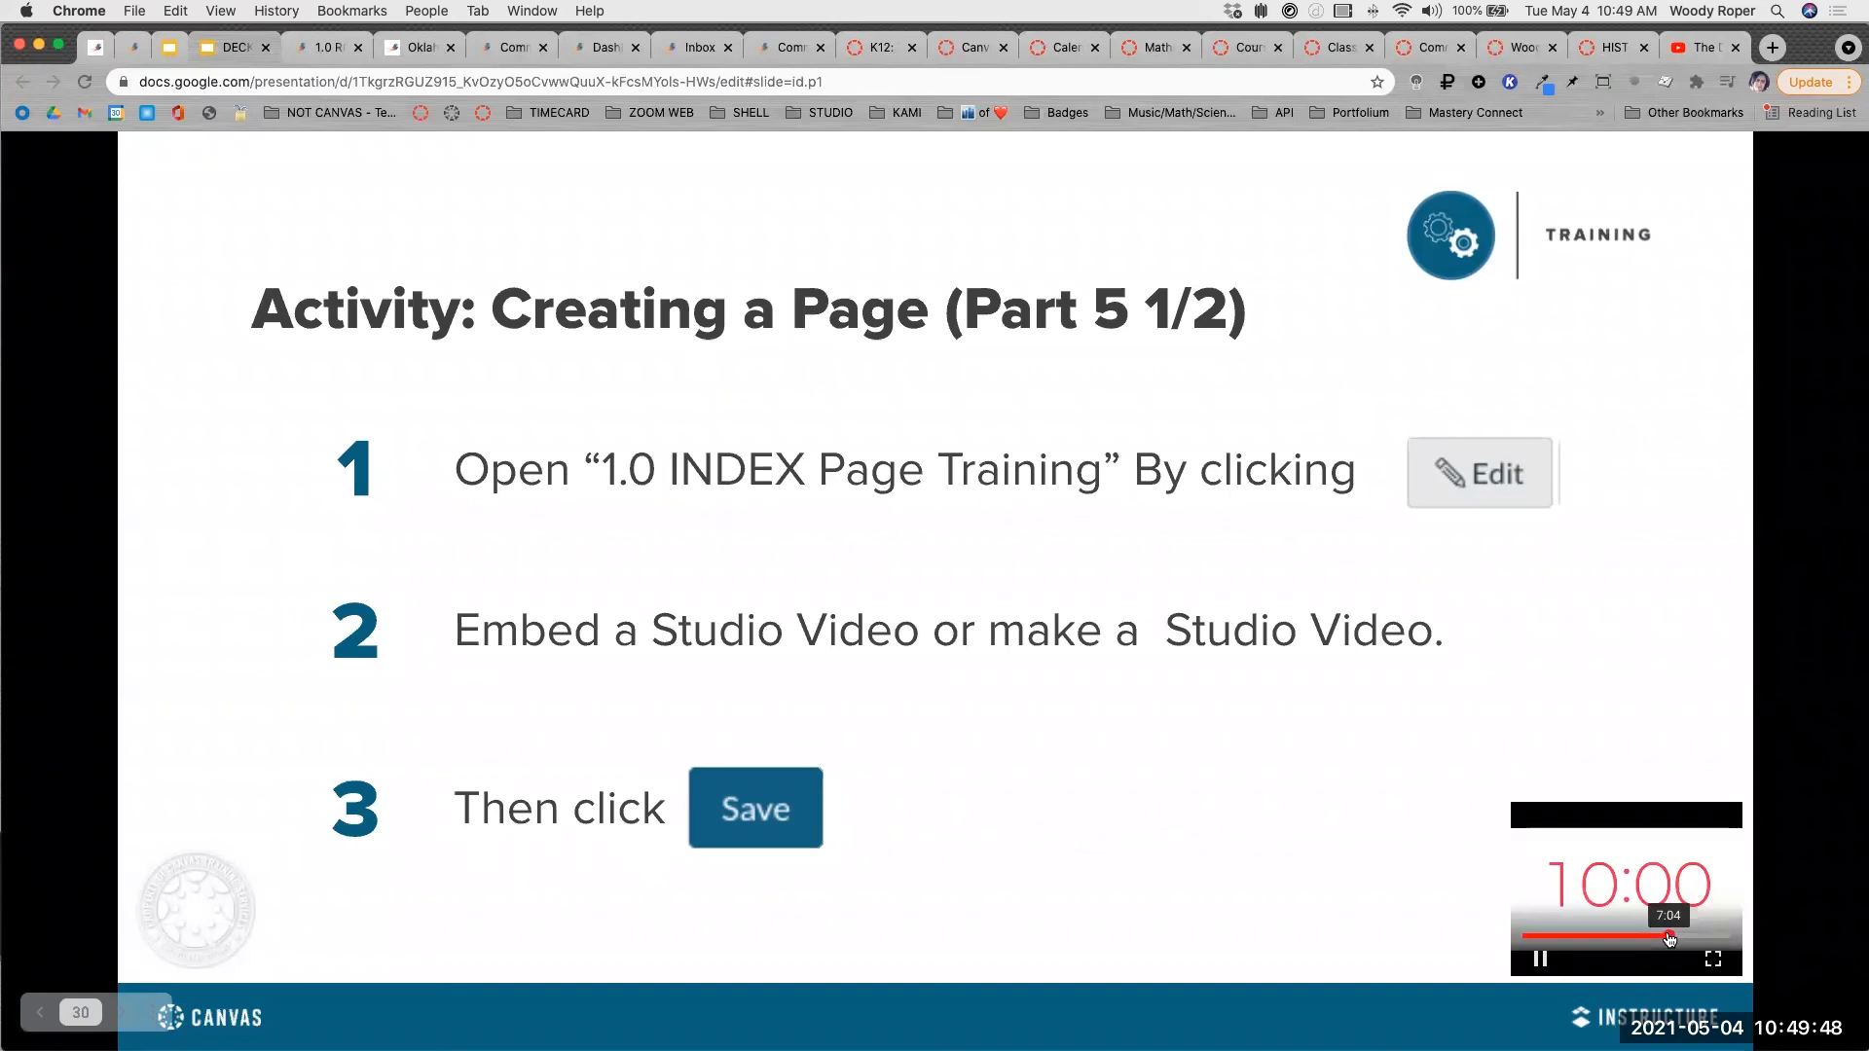
click(1669, 935)
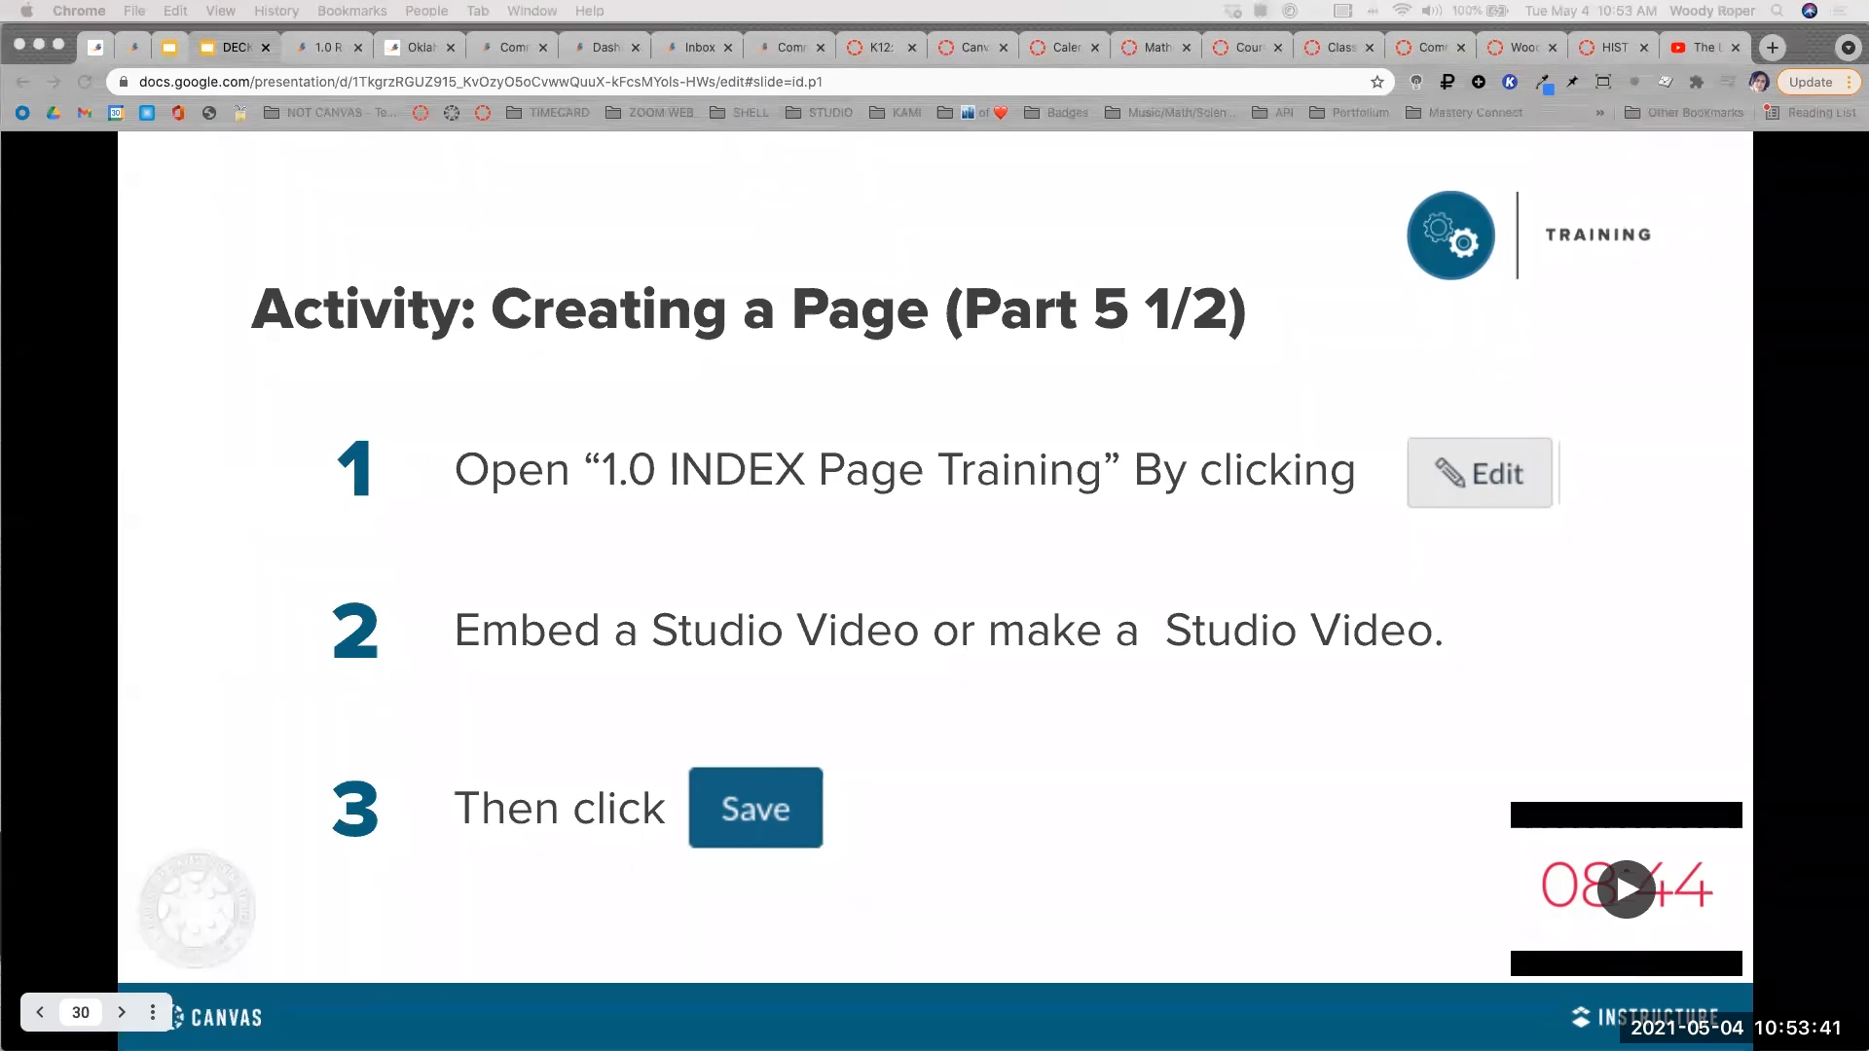
Return to the 1.0 RCE Practice Copy page in Canvas and open it for editing in the full-screen editor.
click(309, 54)
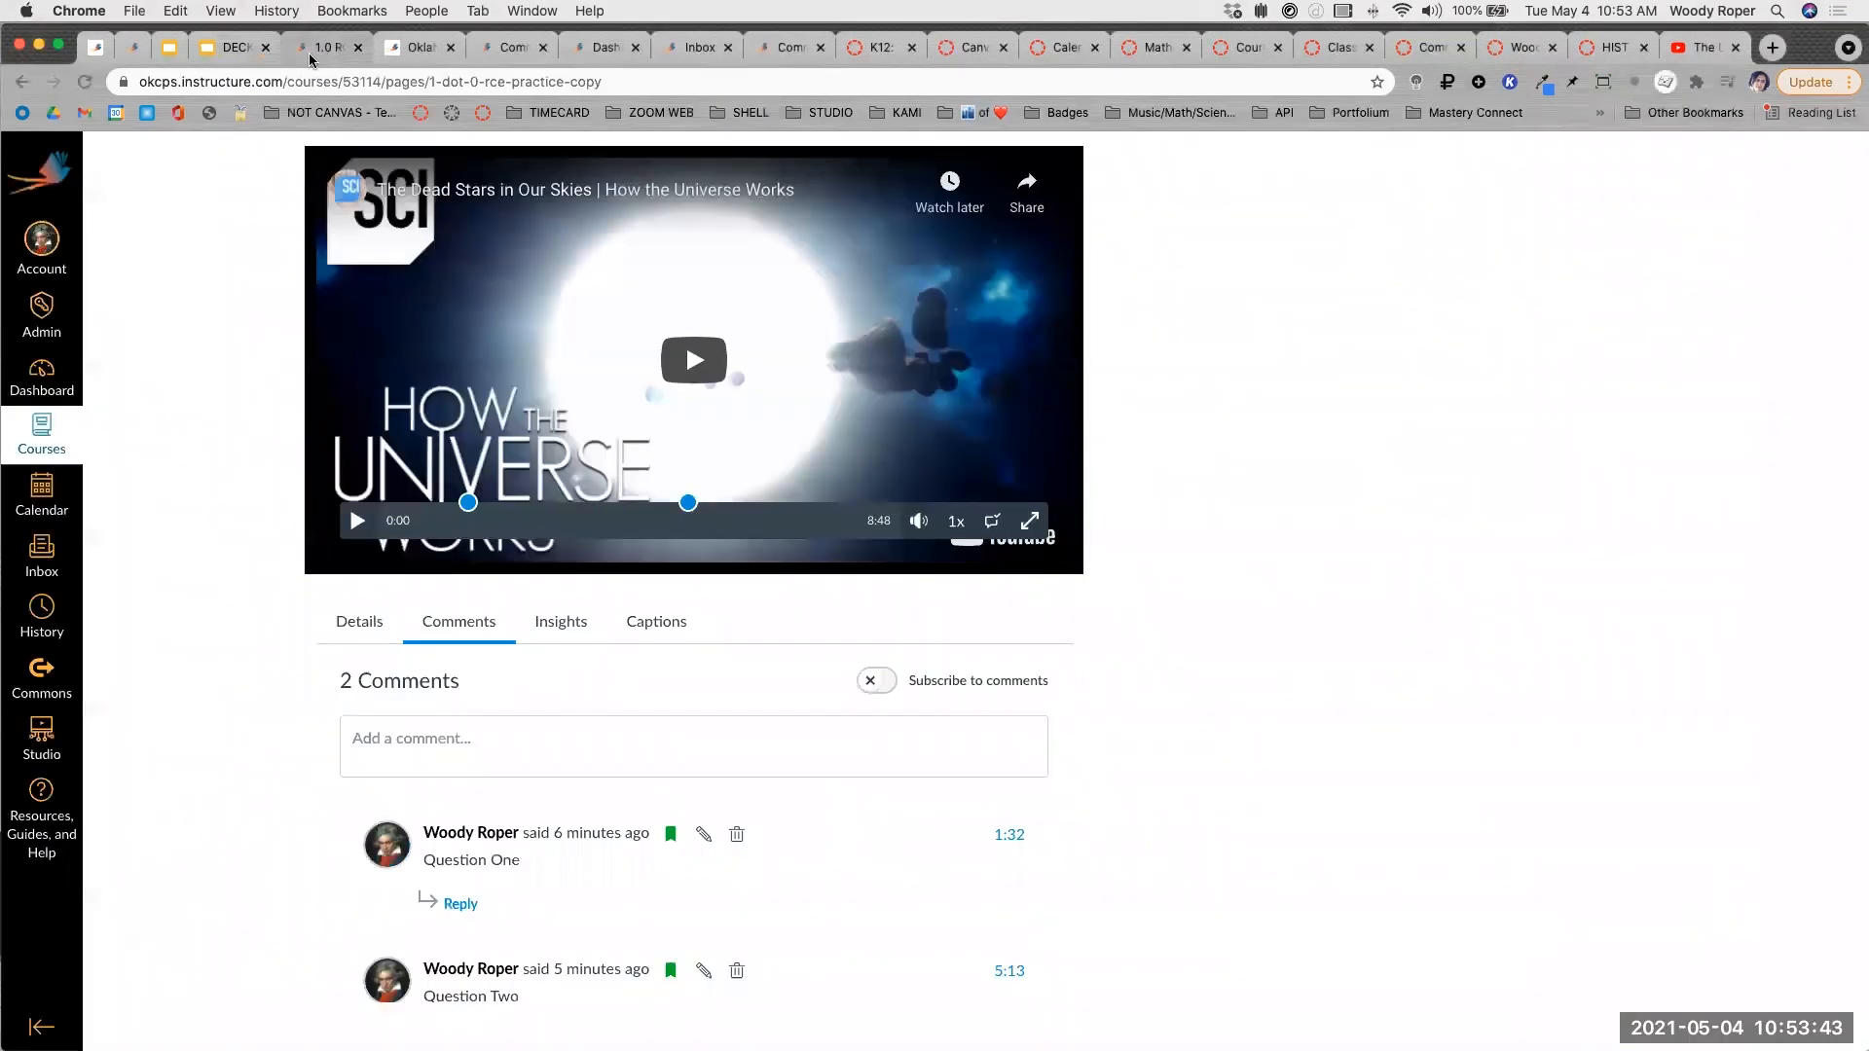
scroll(638, 229, up, 10)
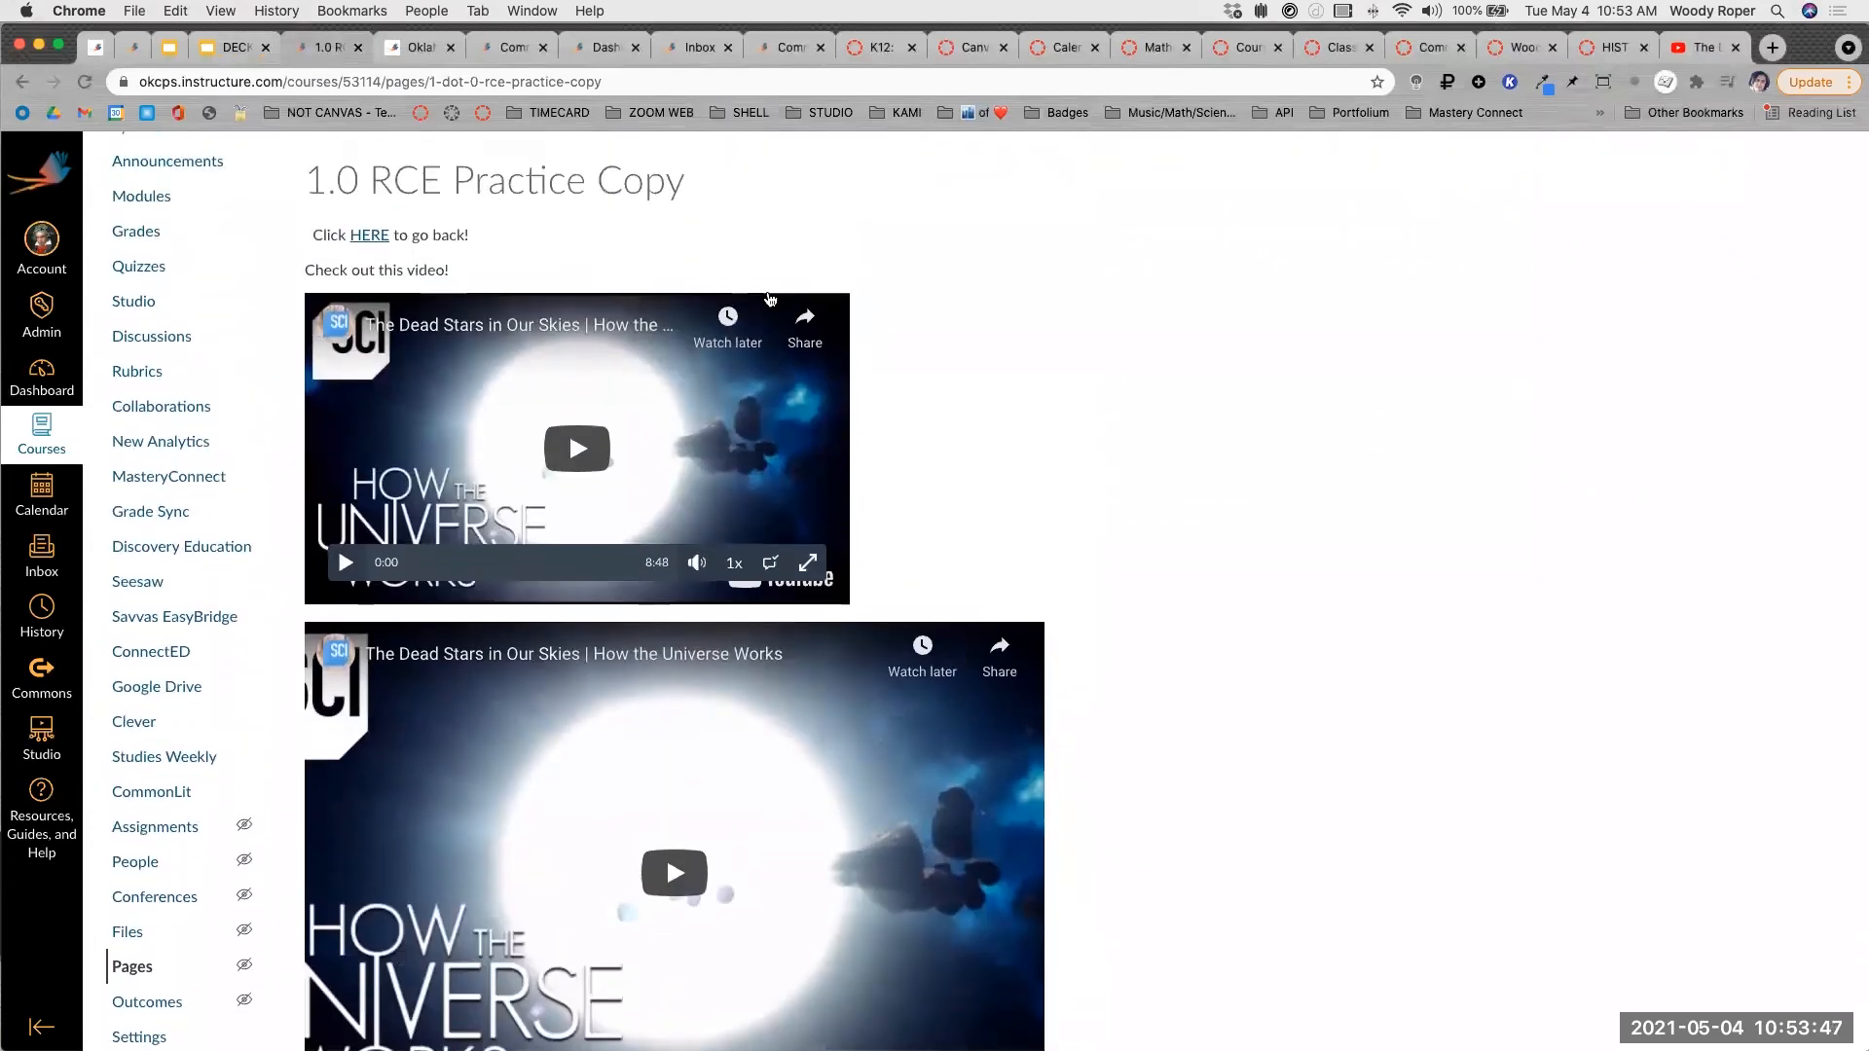
scroll(769, 298, up, 3)
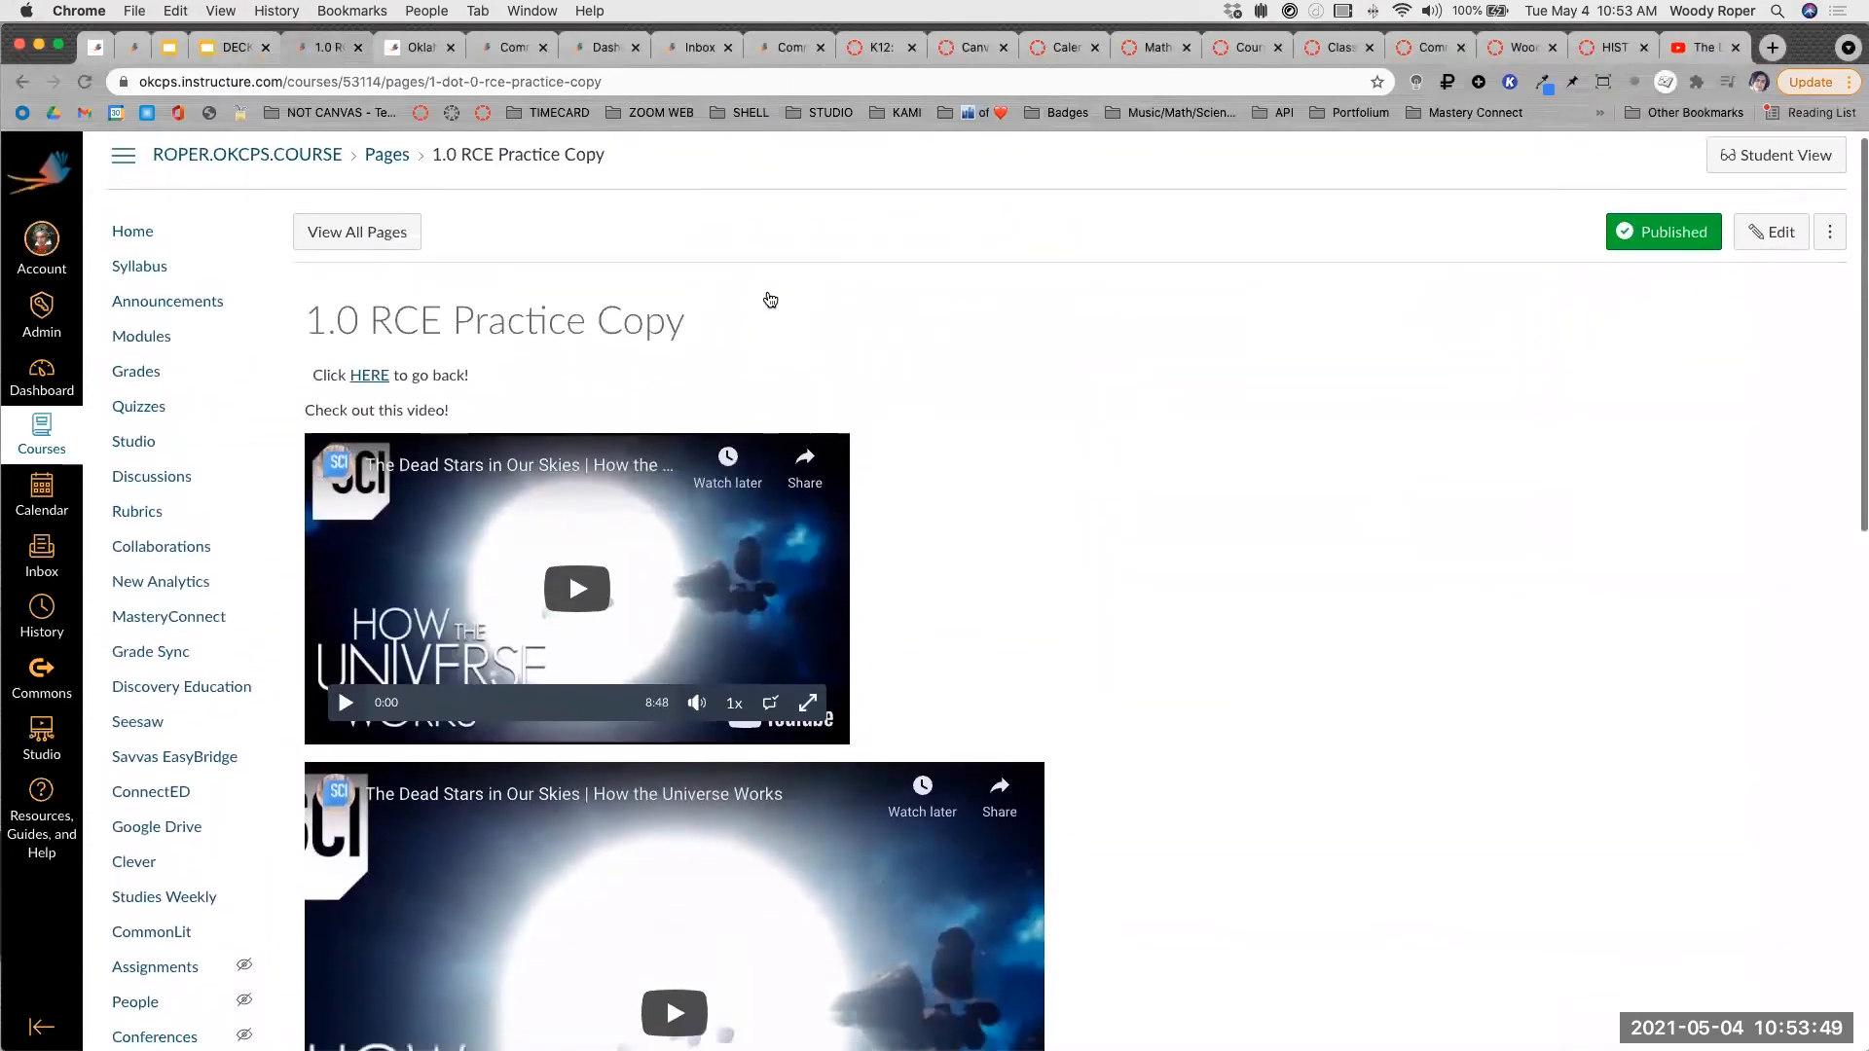
scroll(769, 299, down, 6)
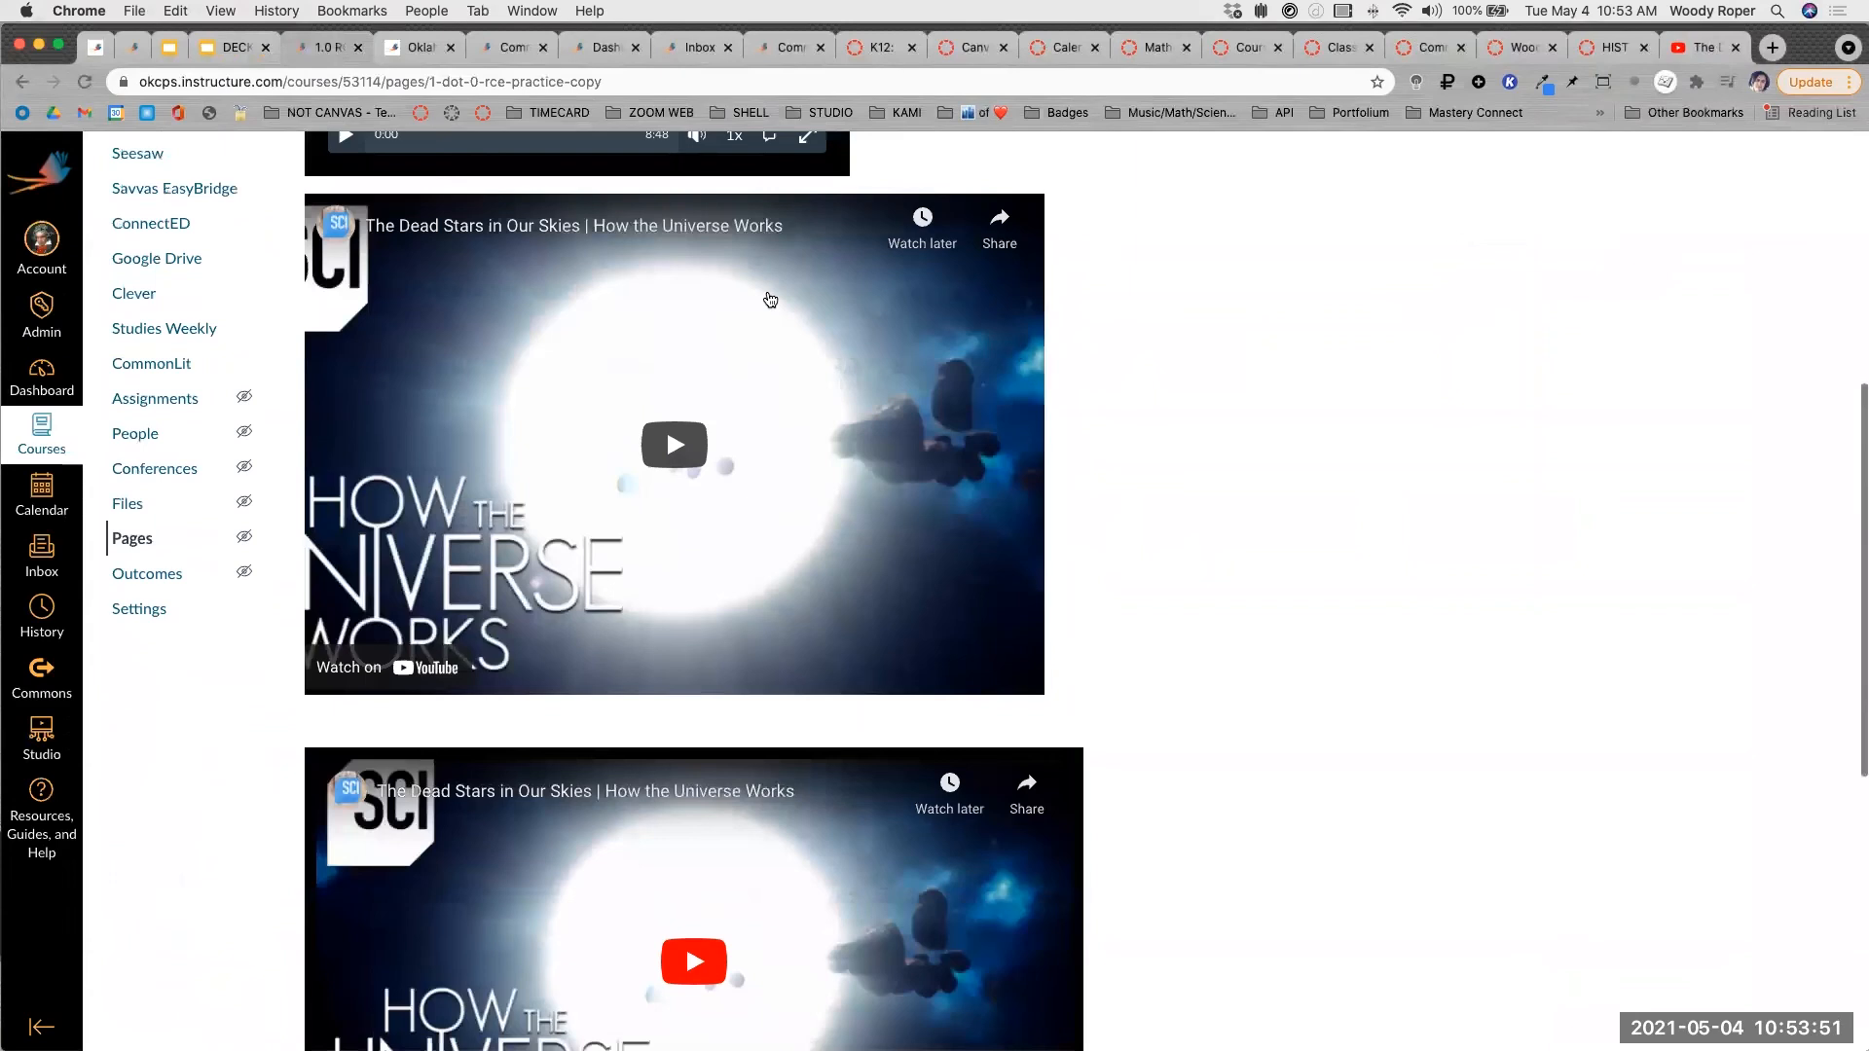
scroll(768, 299, up, 6)
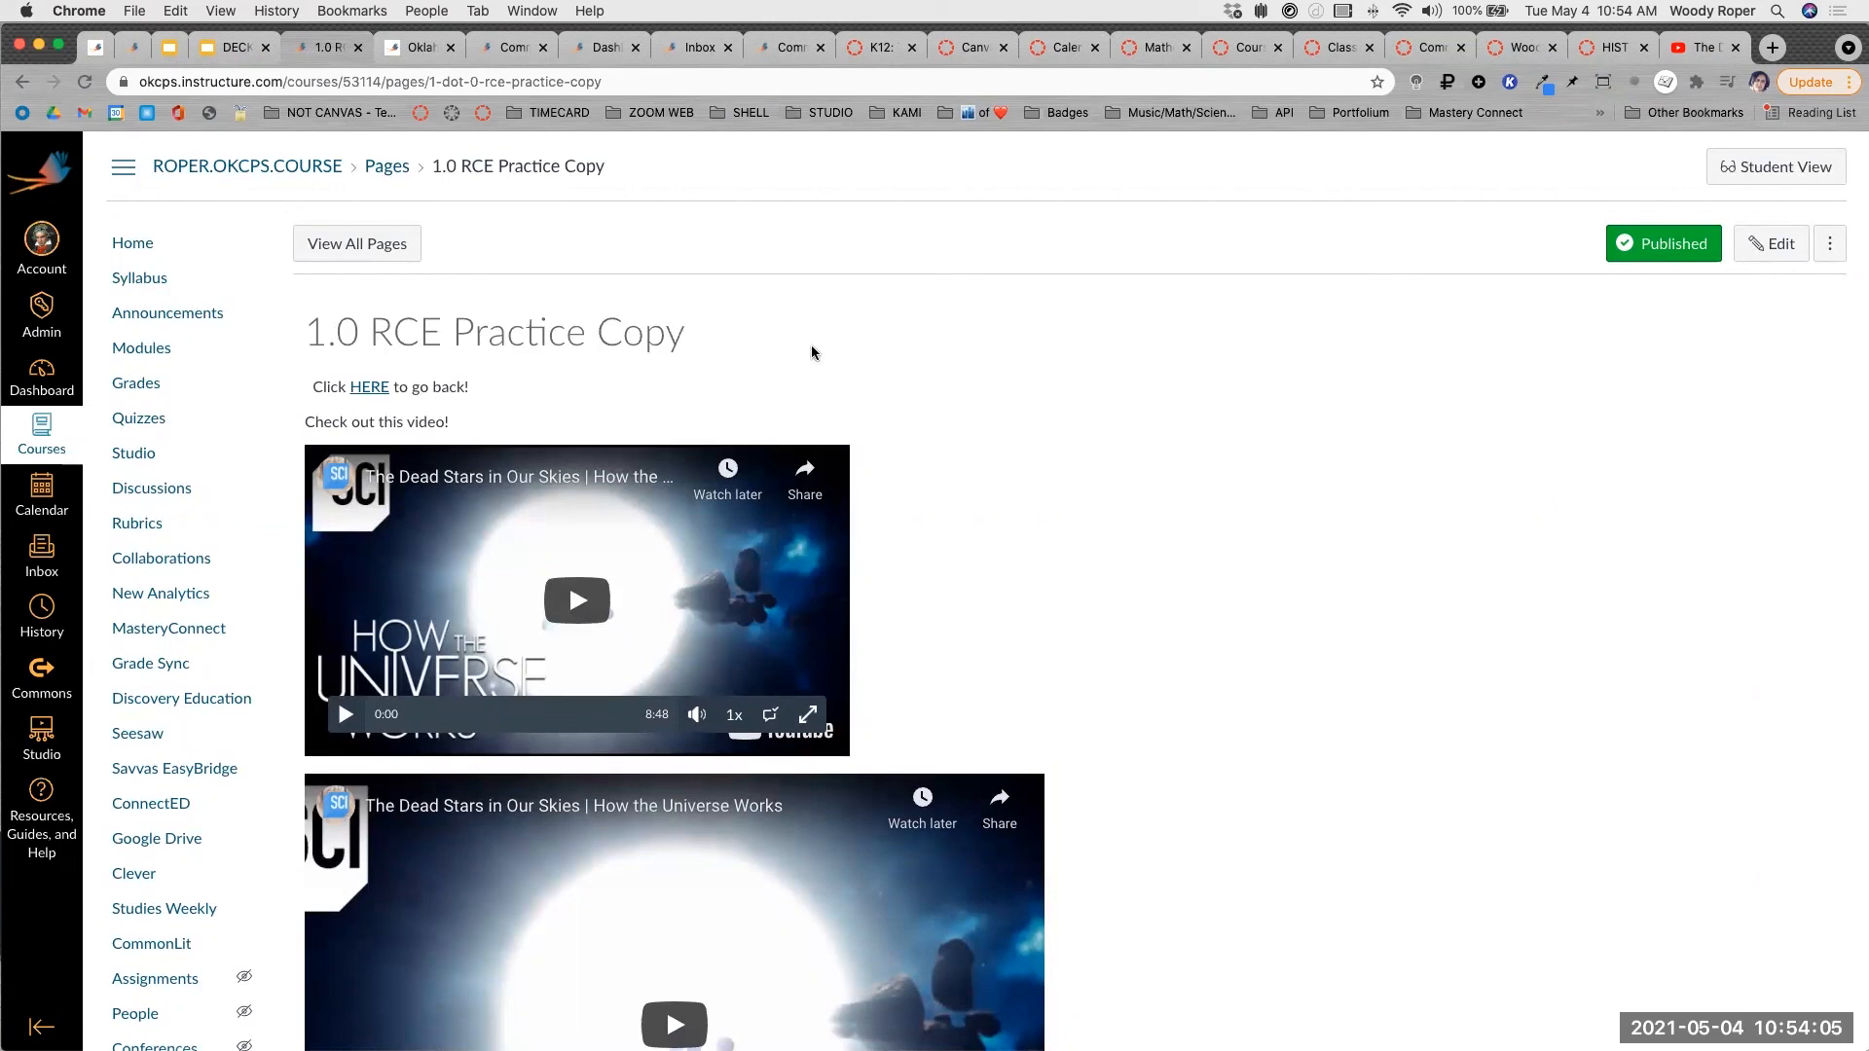
click(1771, 243)
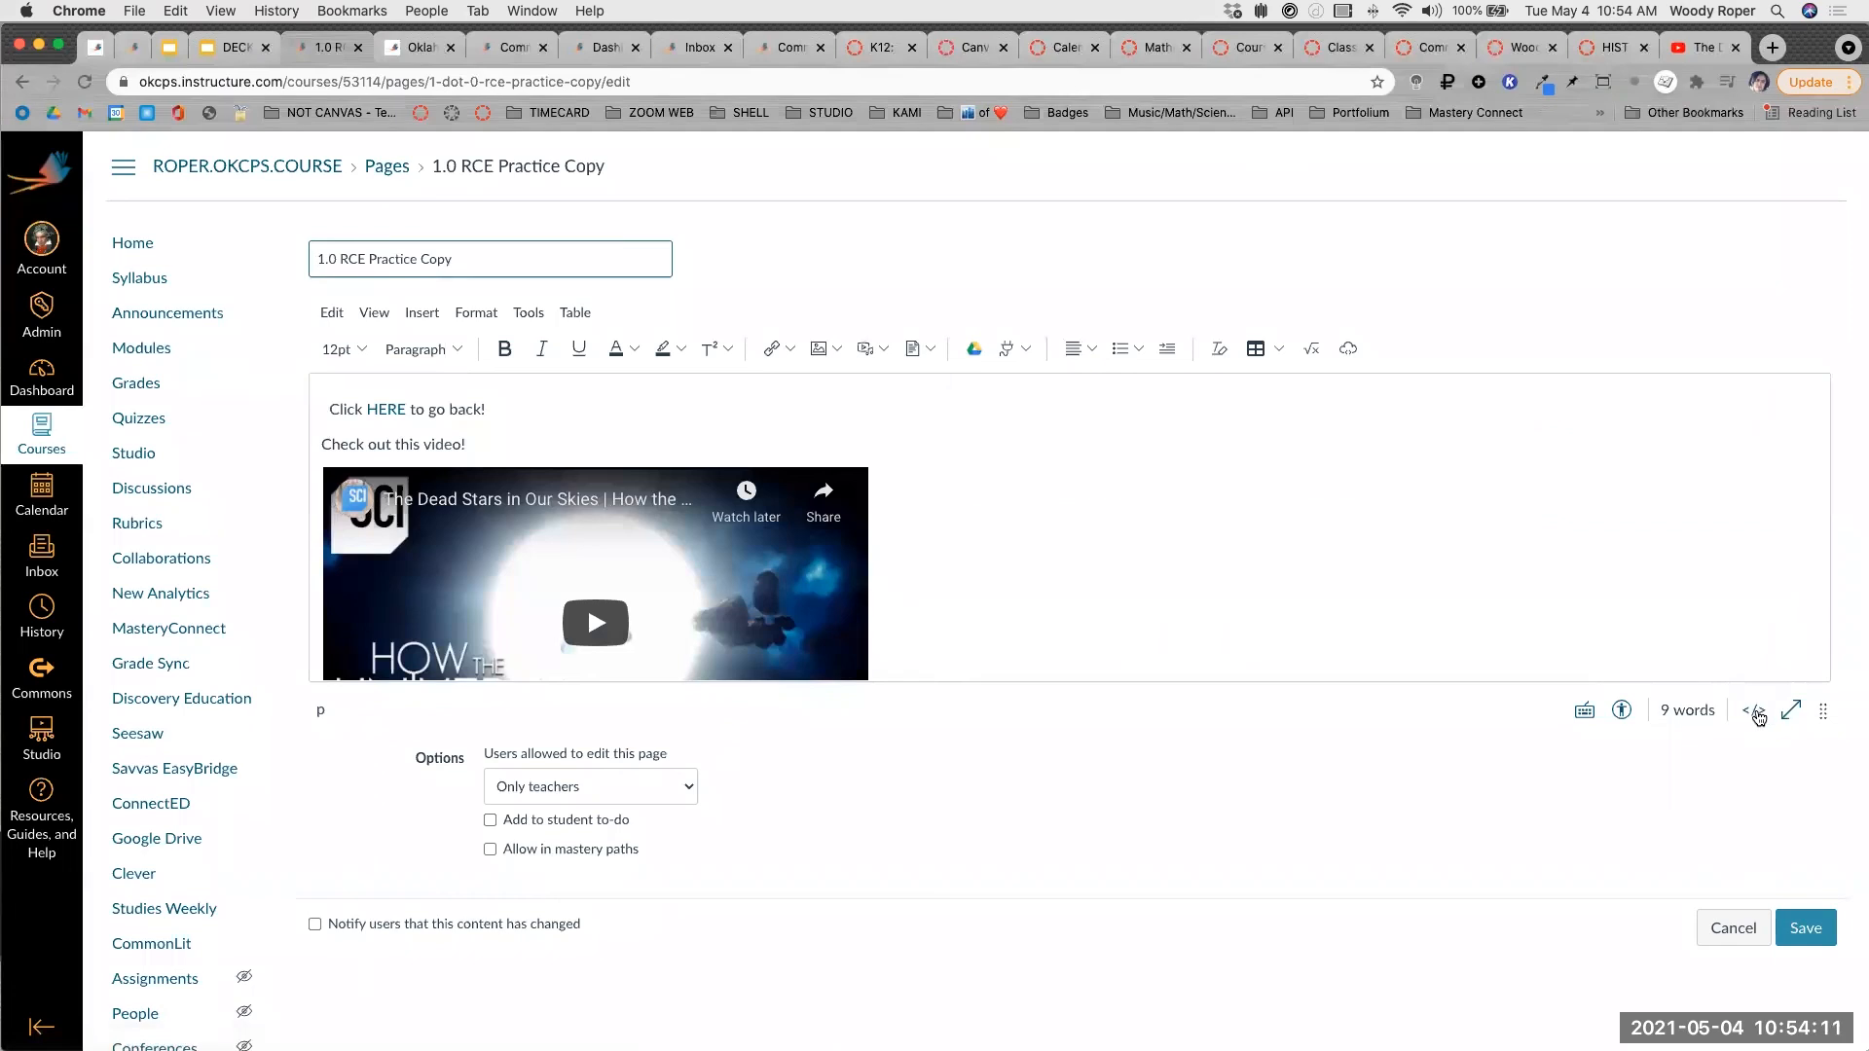
click(1791, 709)
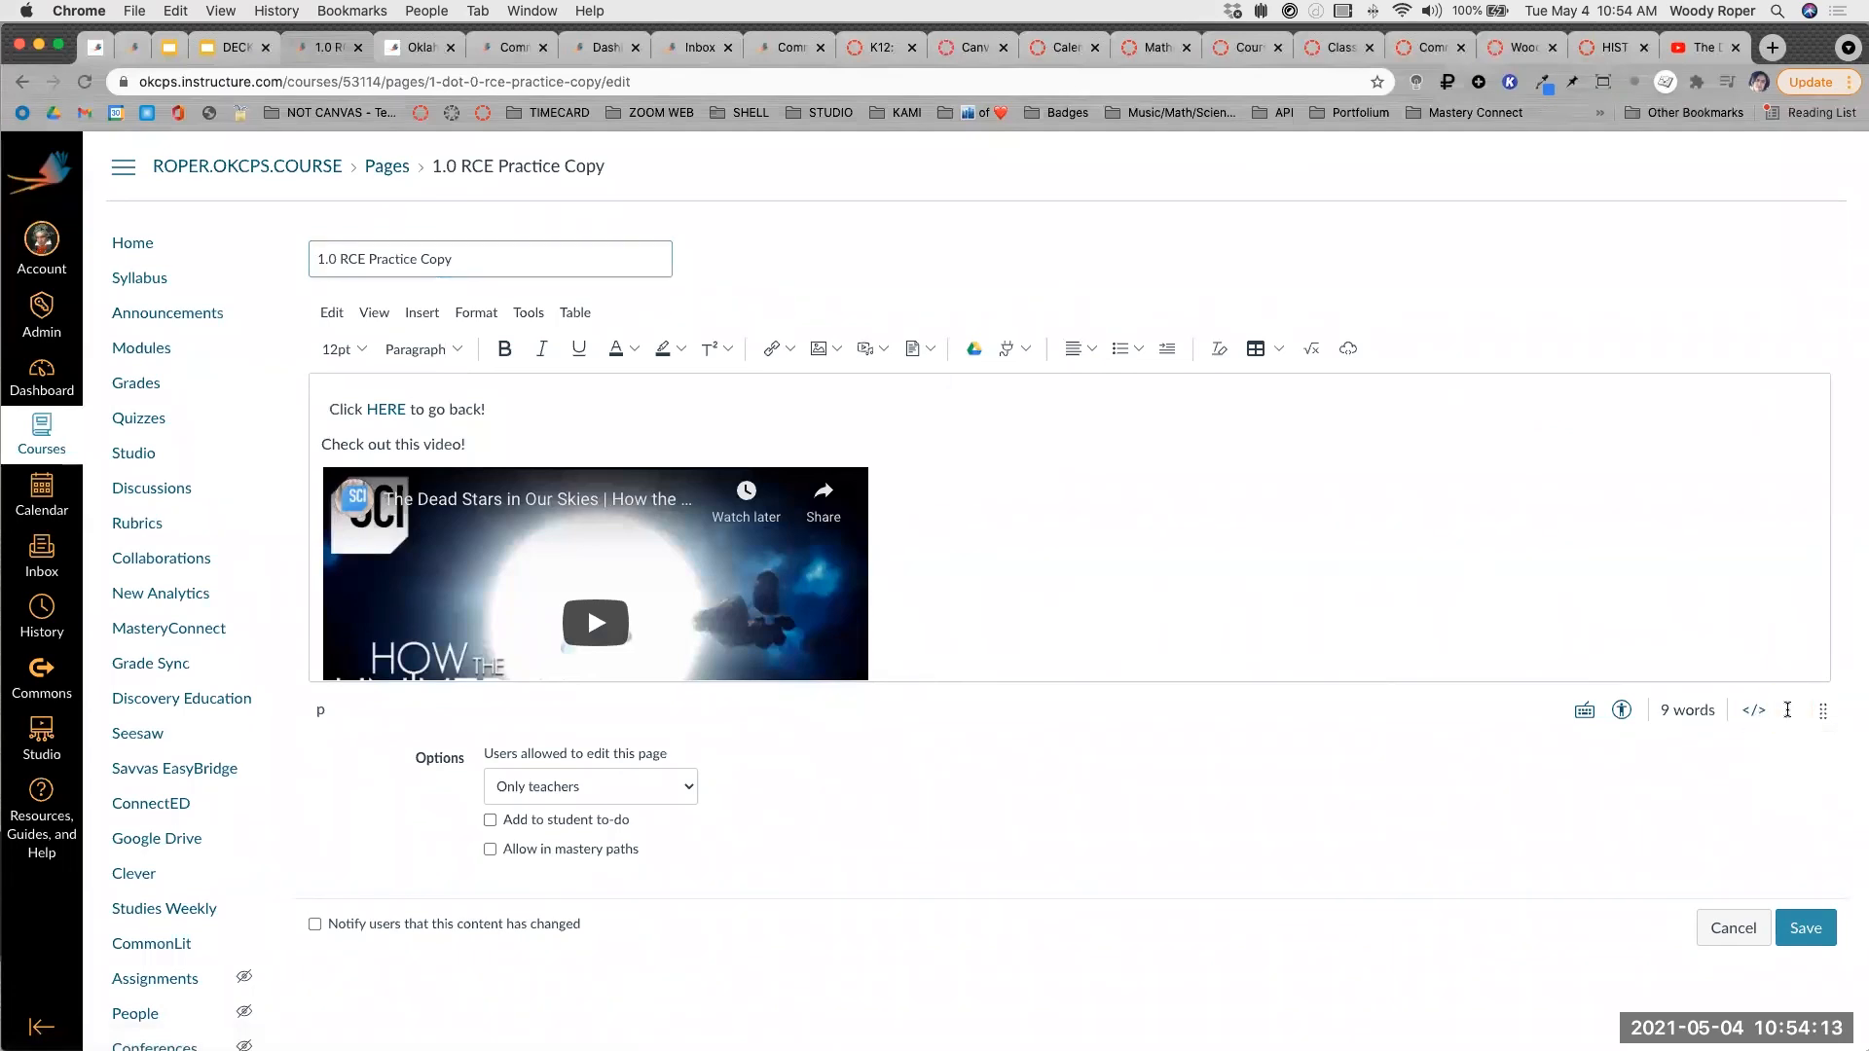
Delete the commentable Studio video and the YouTube video, keeping only the public-link Studio embed on the page.
scroll(802, 686, down, 10)
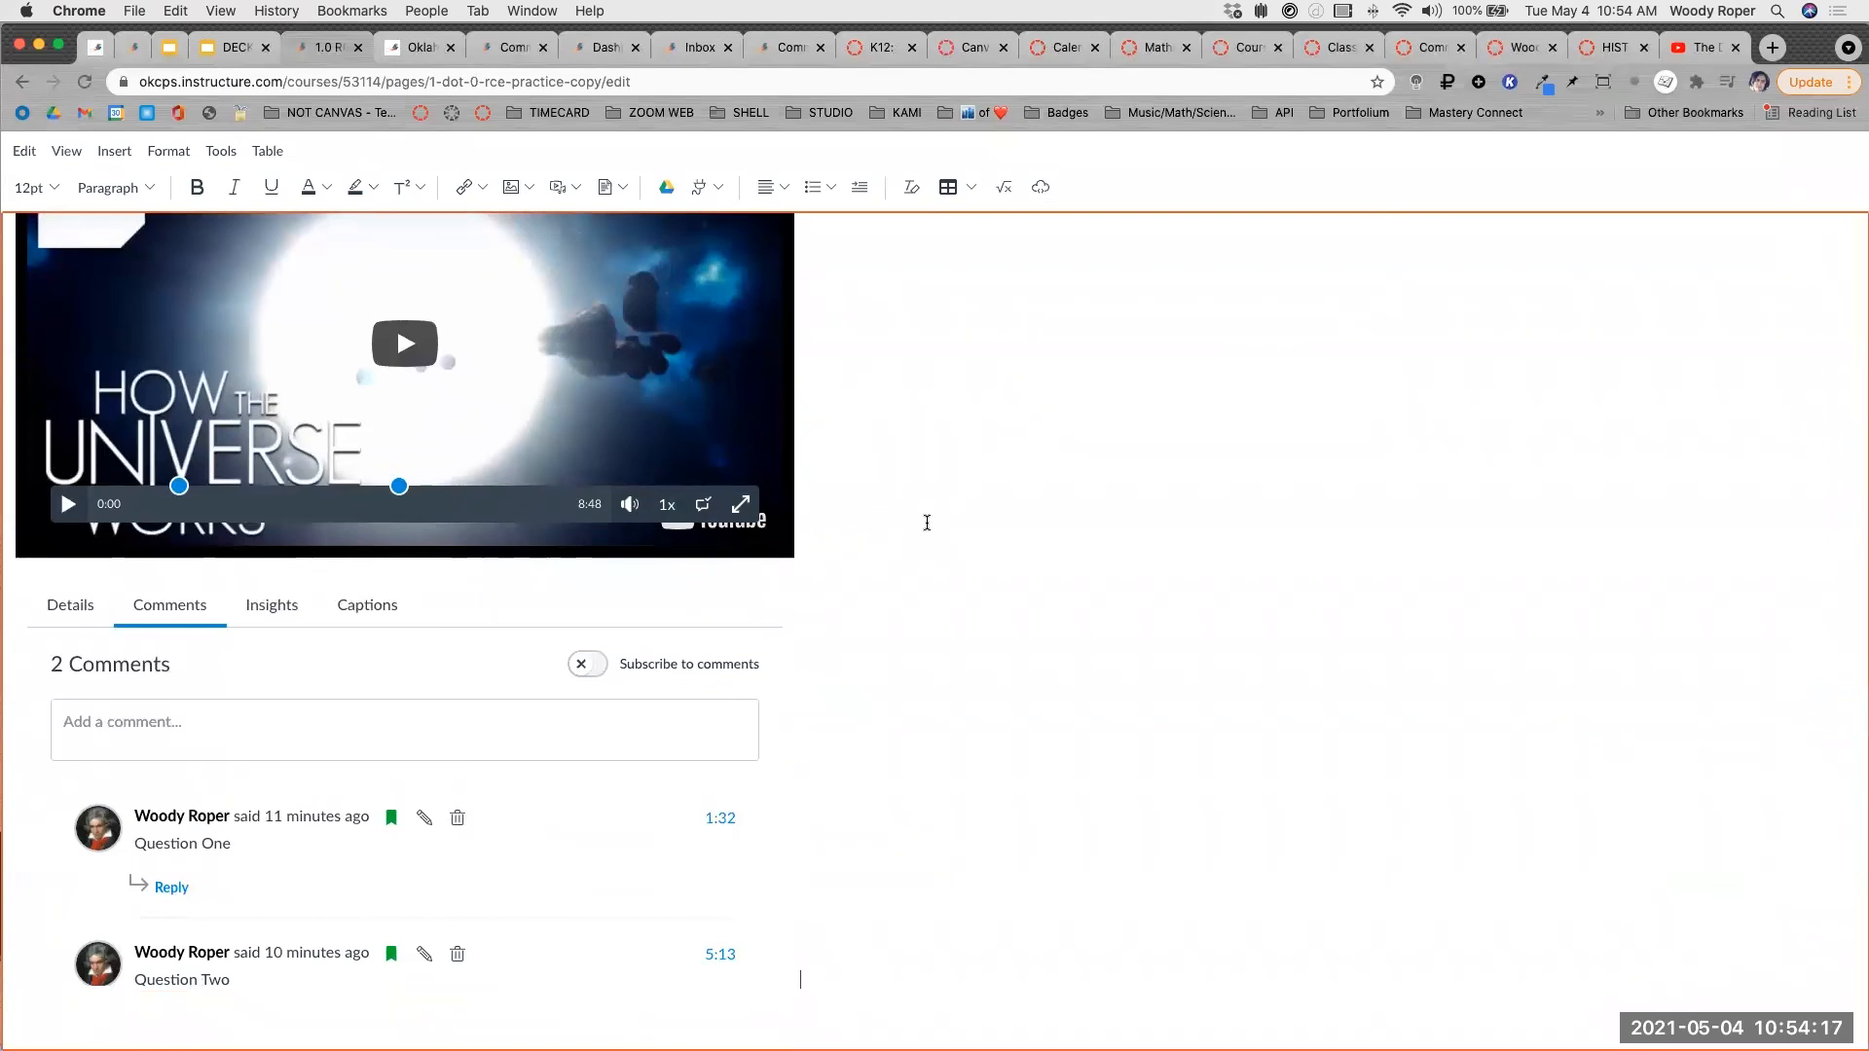
key(BackSpace)
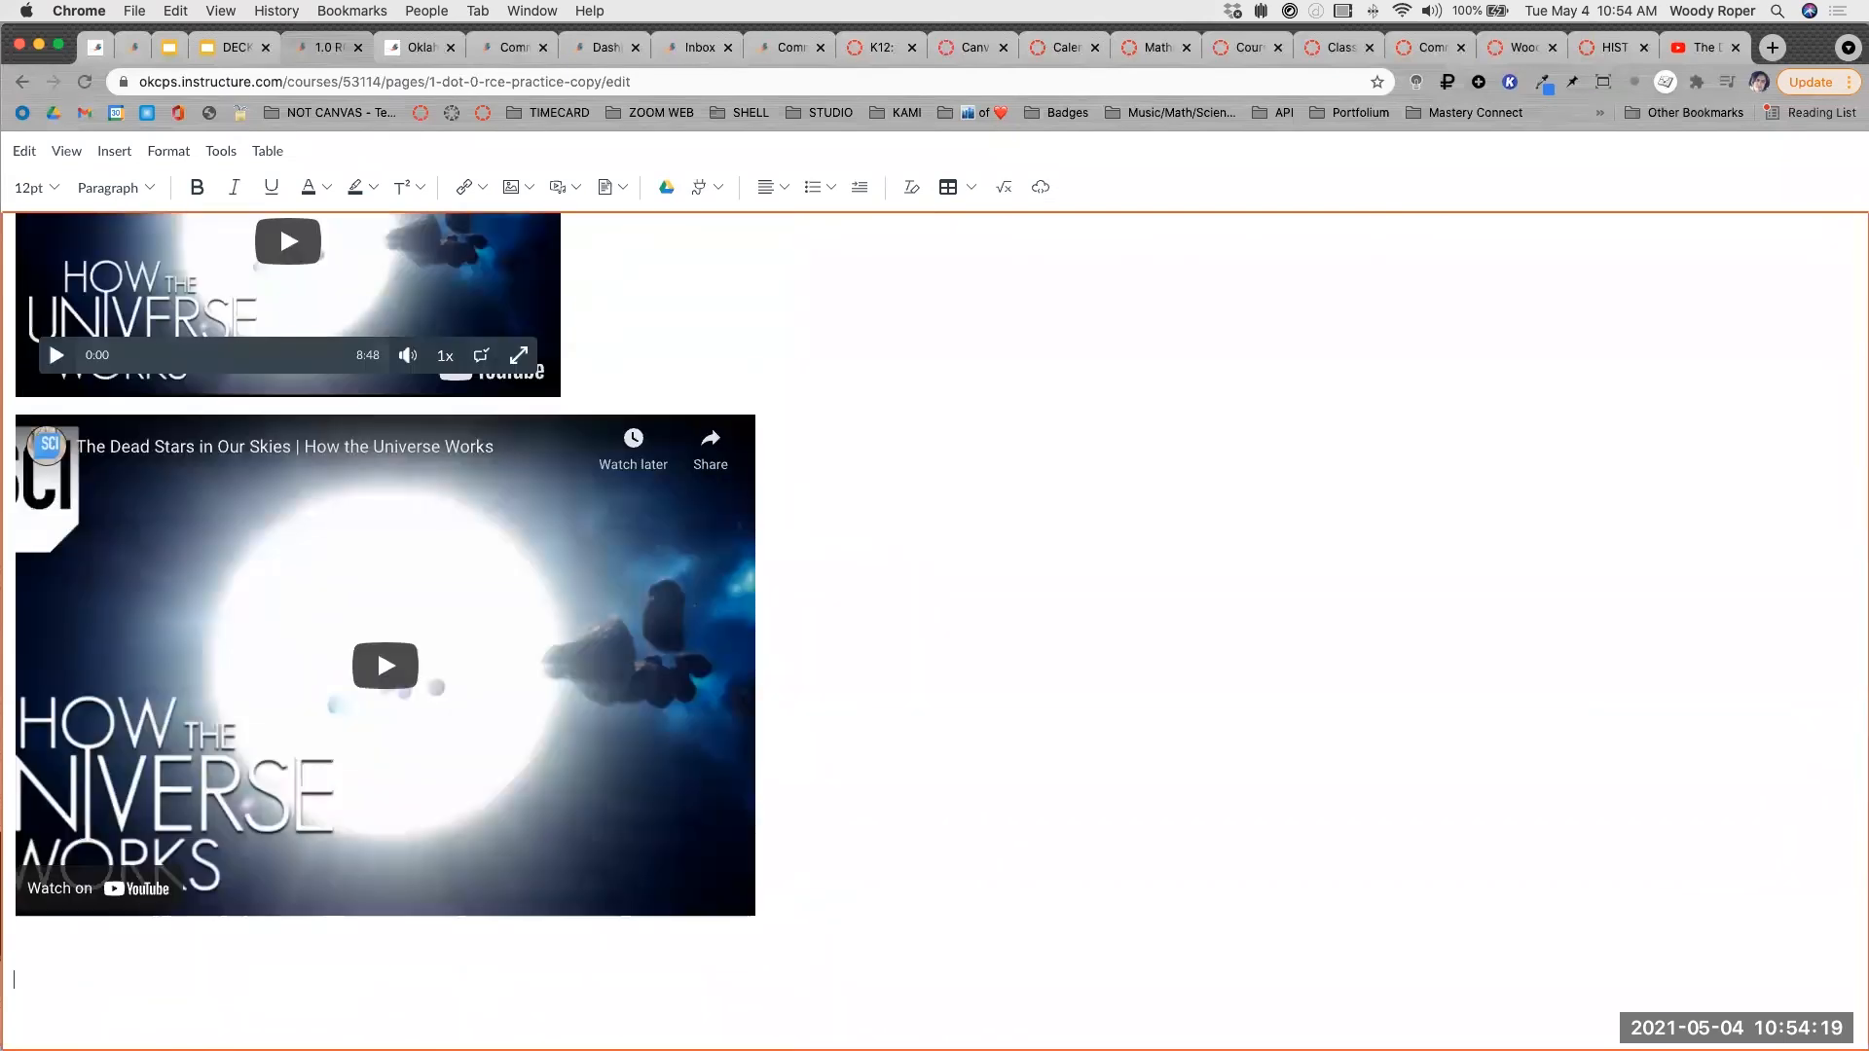
click(837, 902)
key(BackSpace)
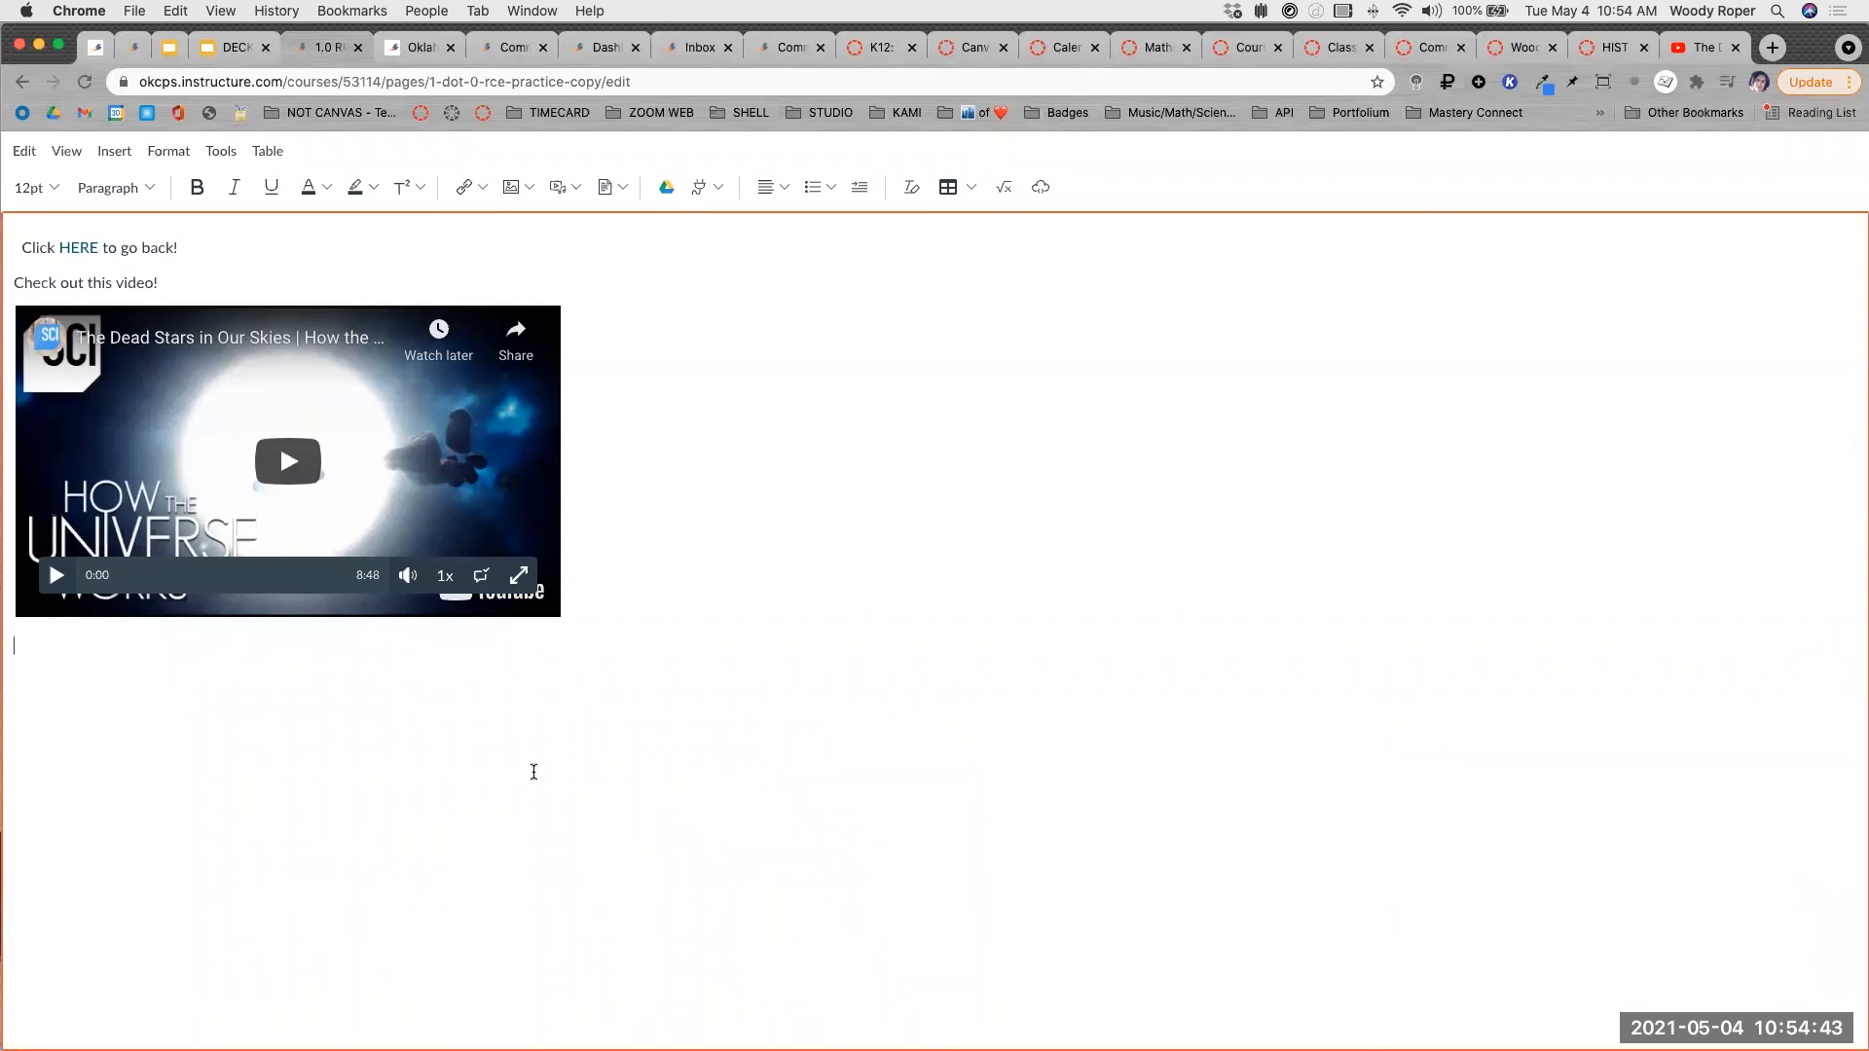
Upload the document "Course Syllabus for Music Appreciation (1).pdf" from the DOCS folder and insert its link below the video.
click(115, 152)
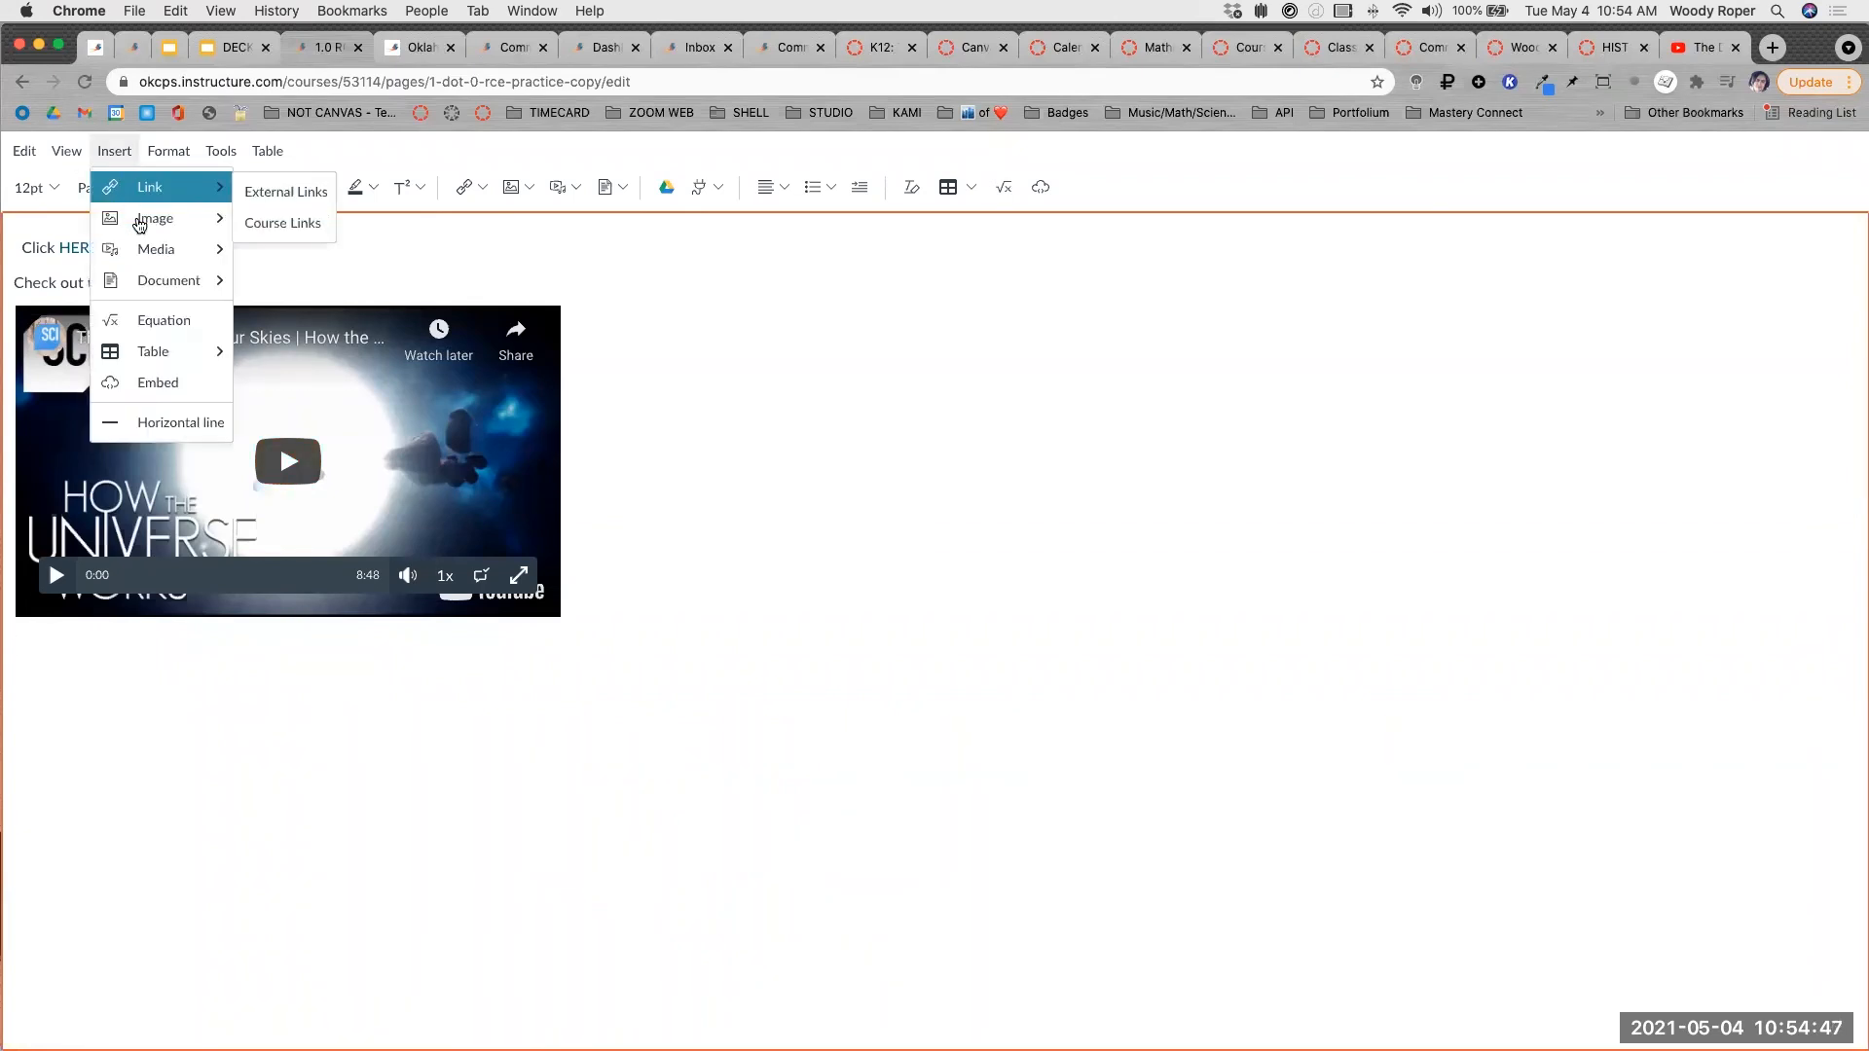
mouse_move(107, 188)
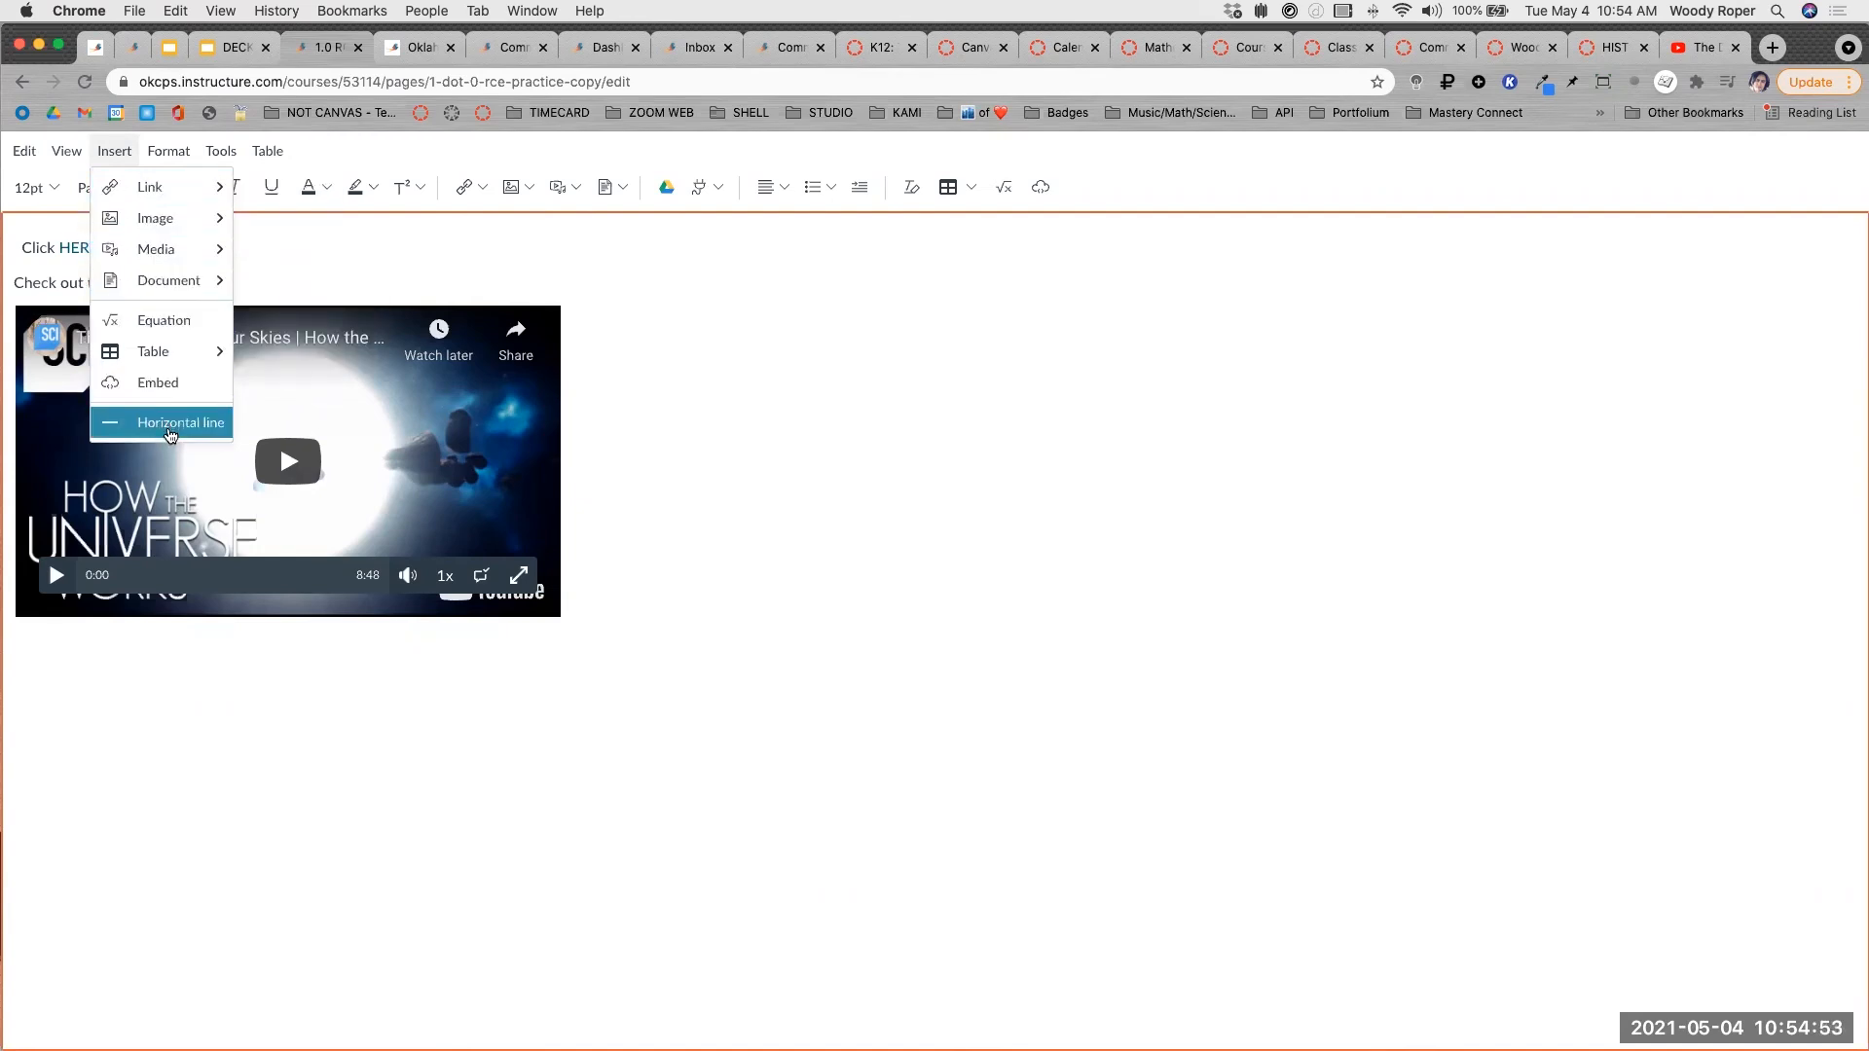
mouse_move(135, 284)
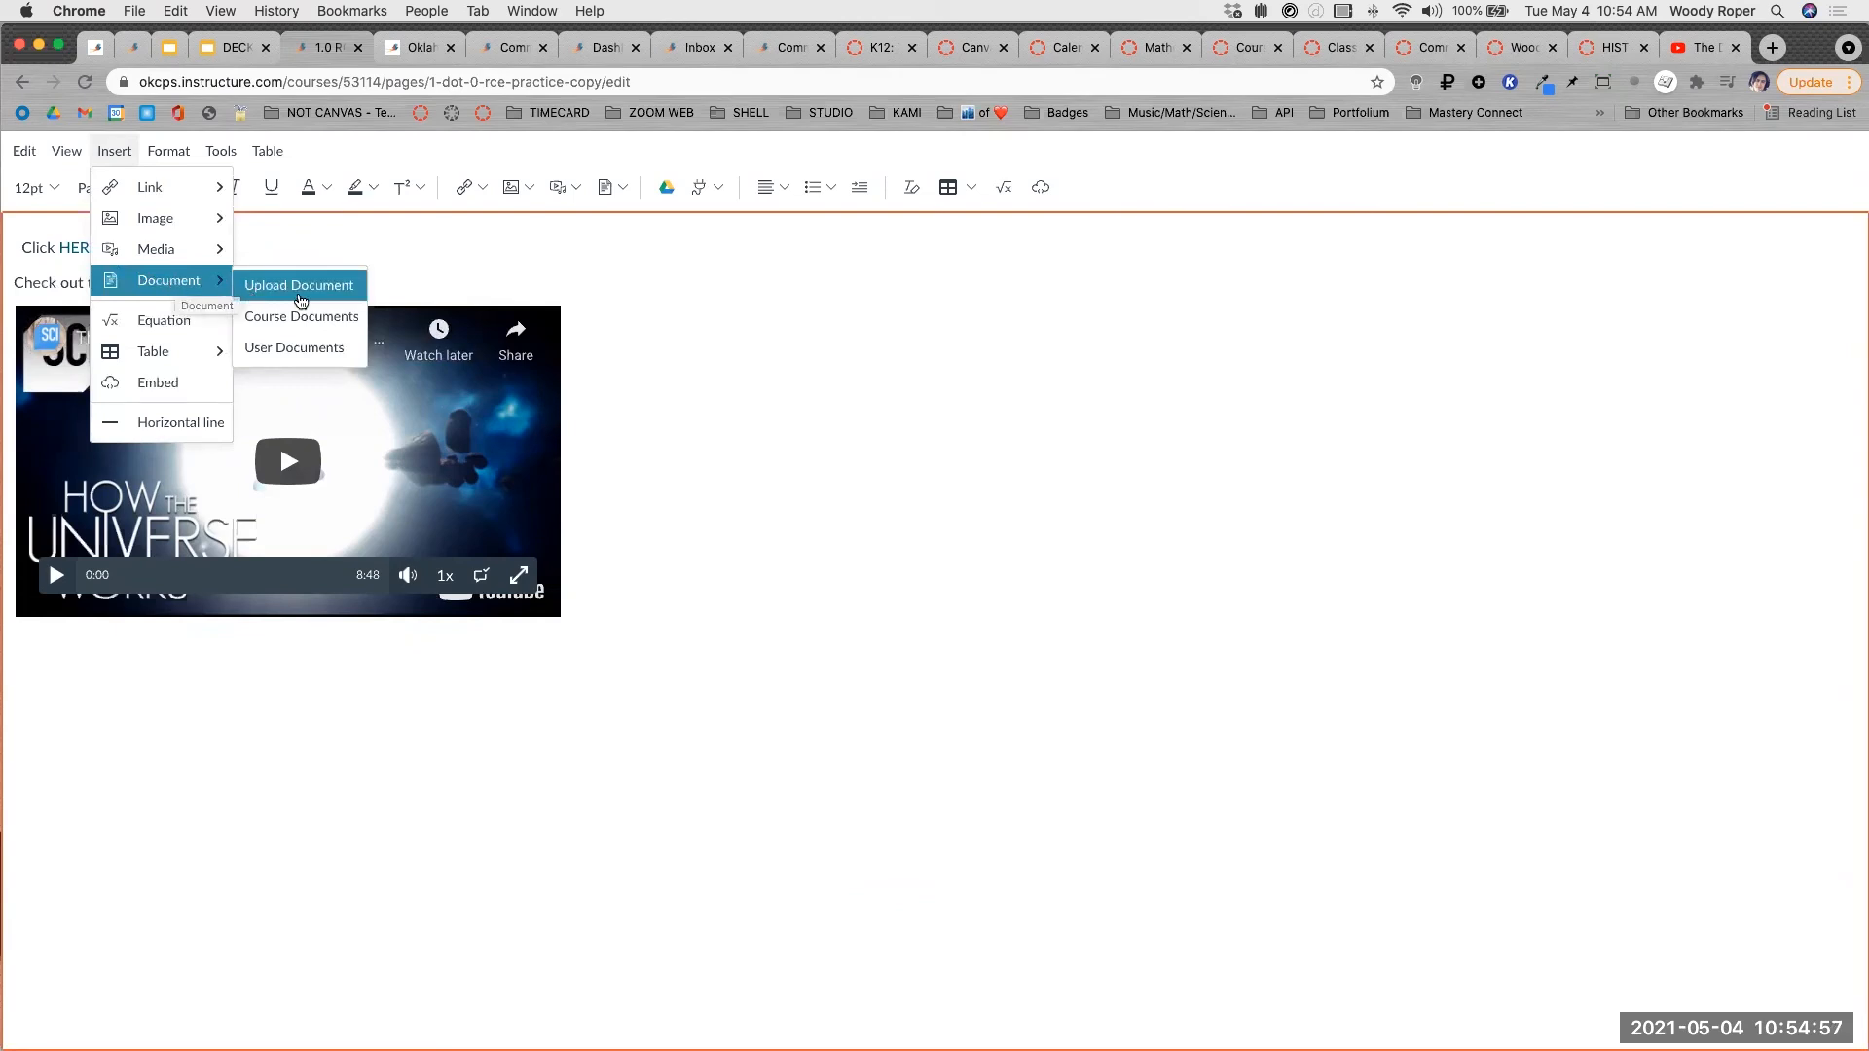
click(351, 295)
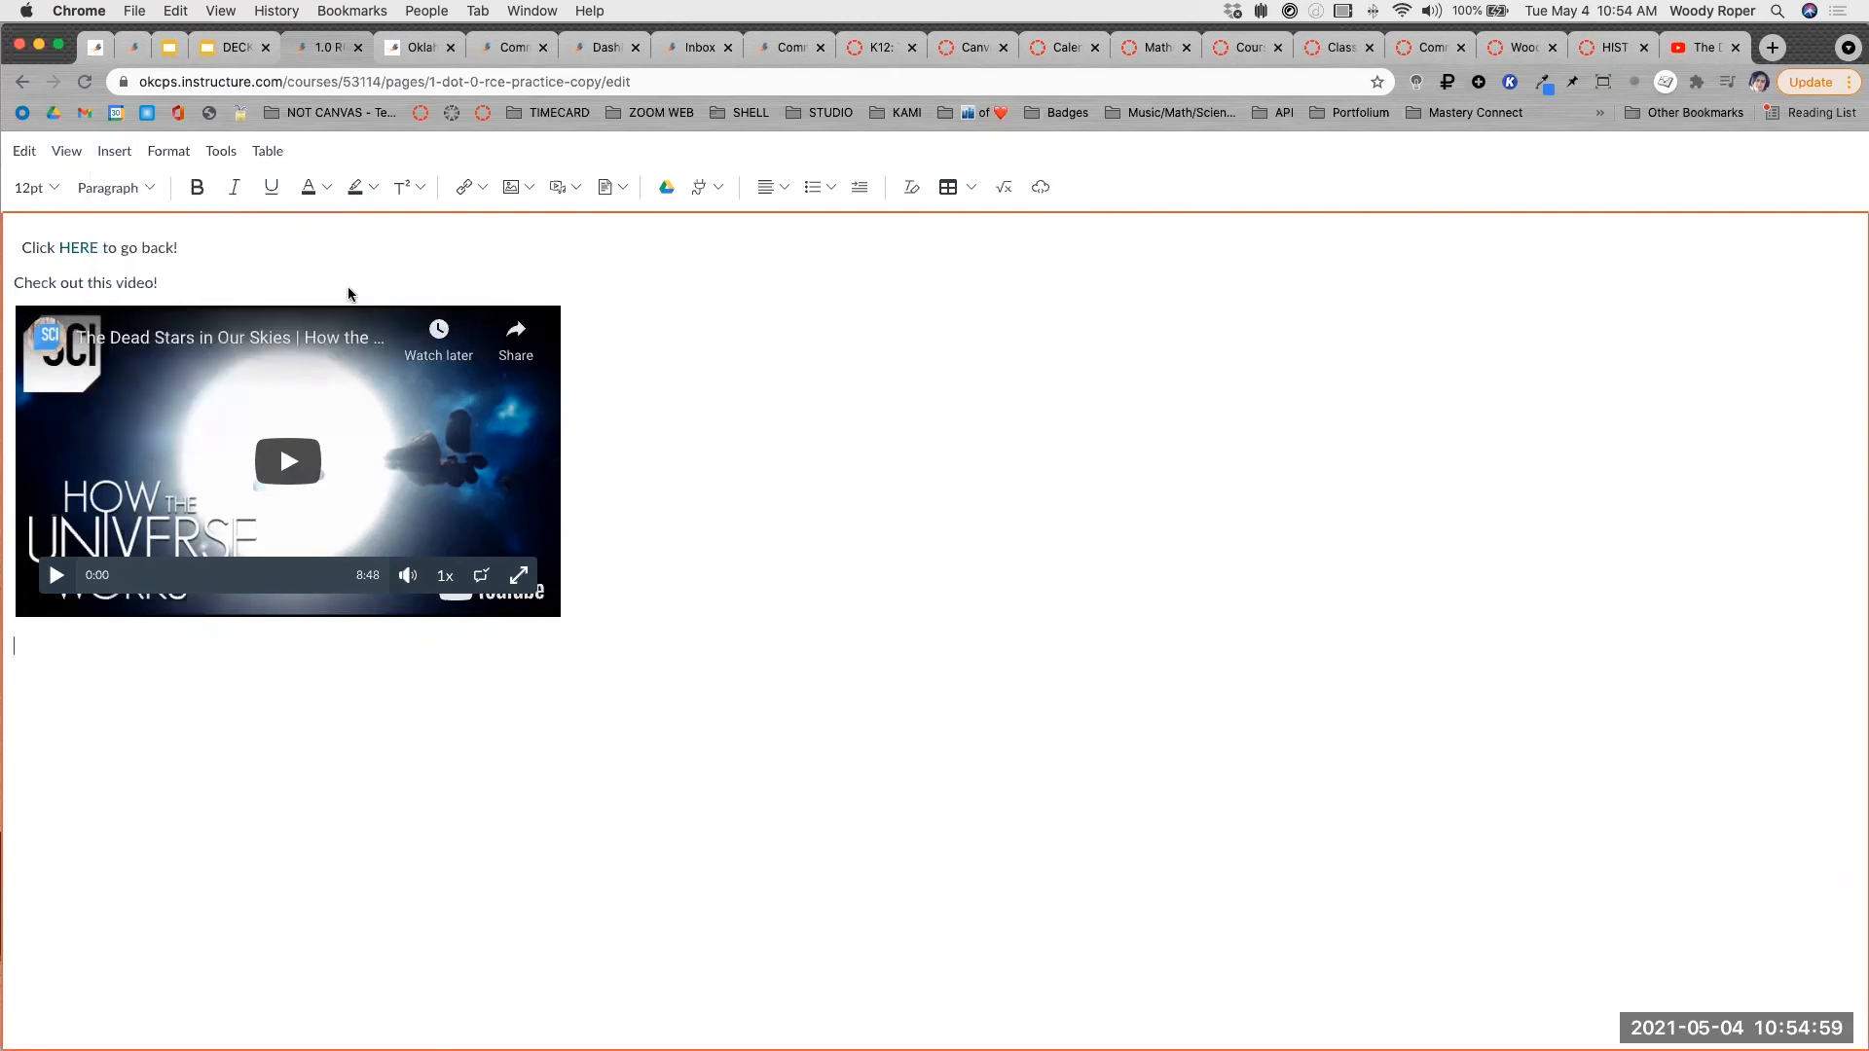
click(961, 441)
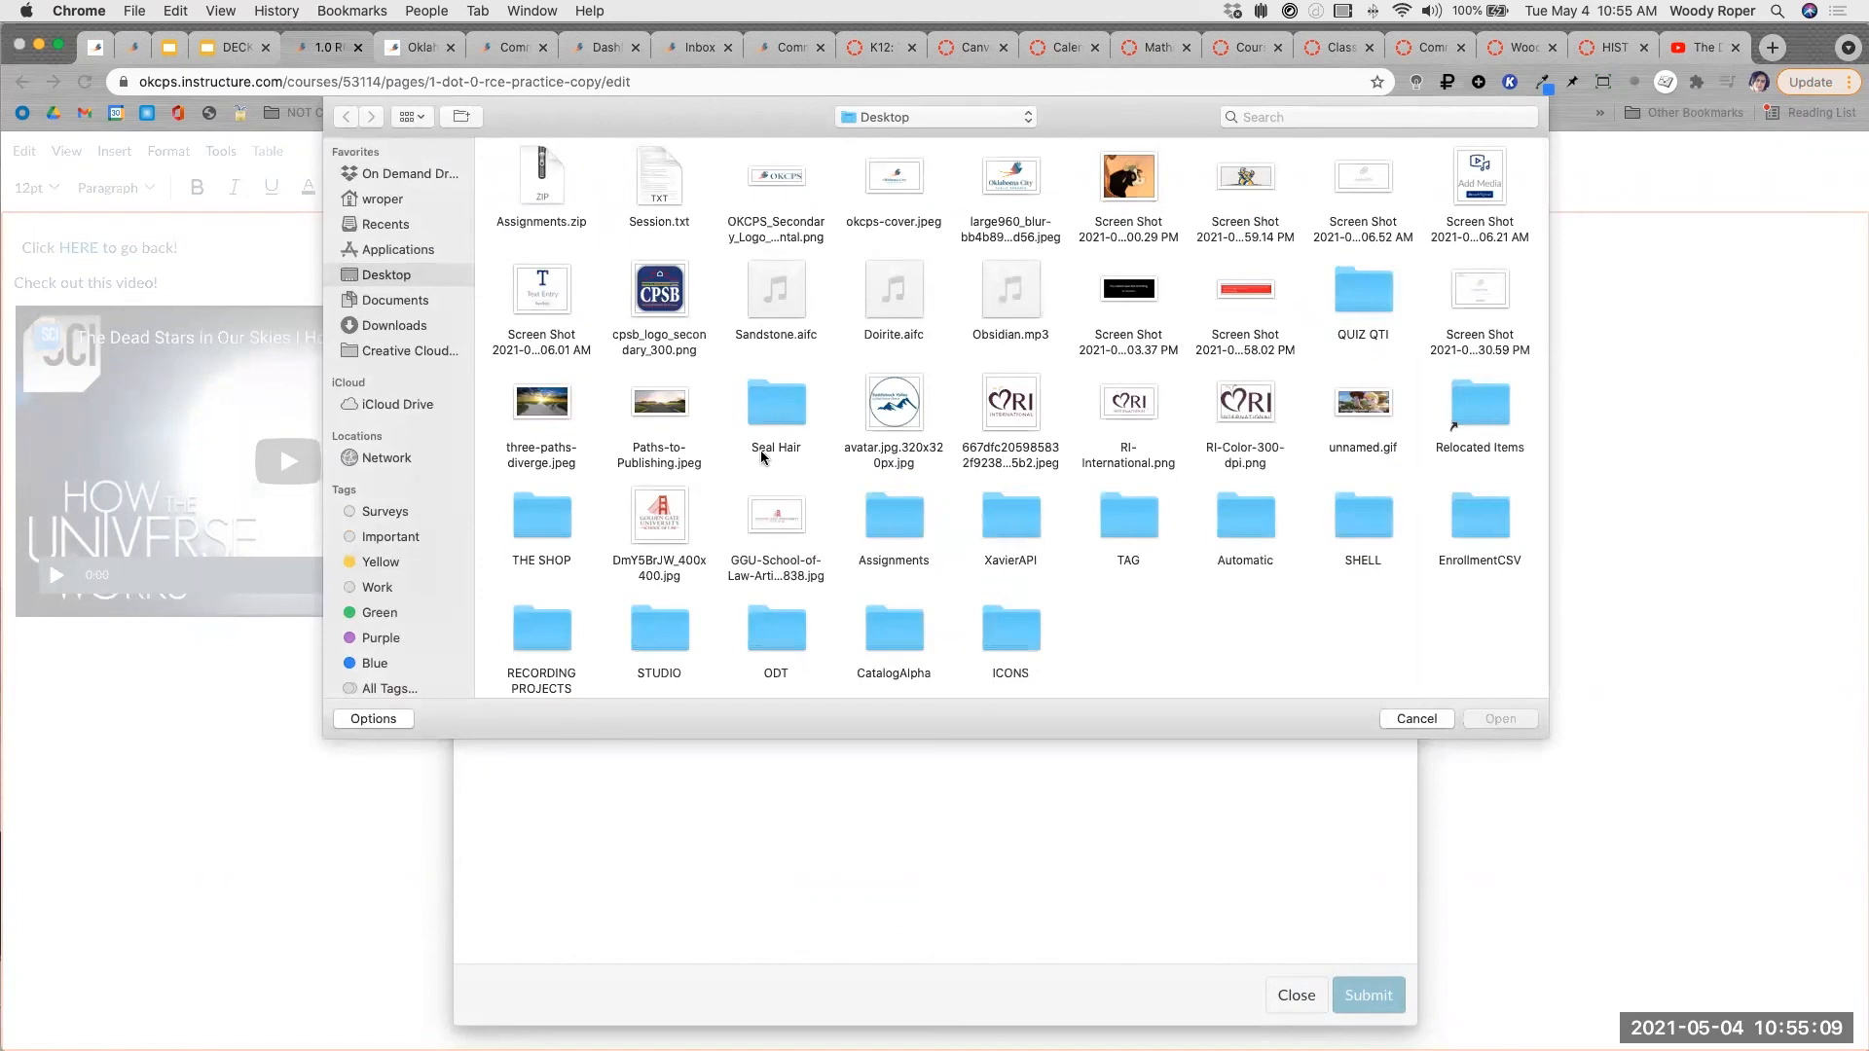
double_click(538, 520)
double_click(1244, 177)
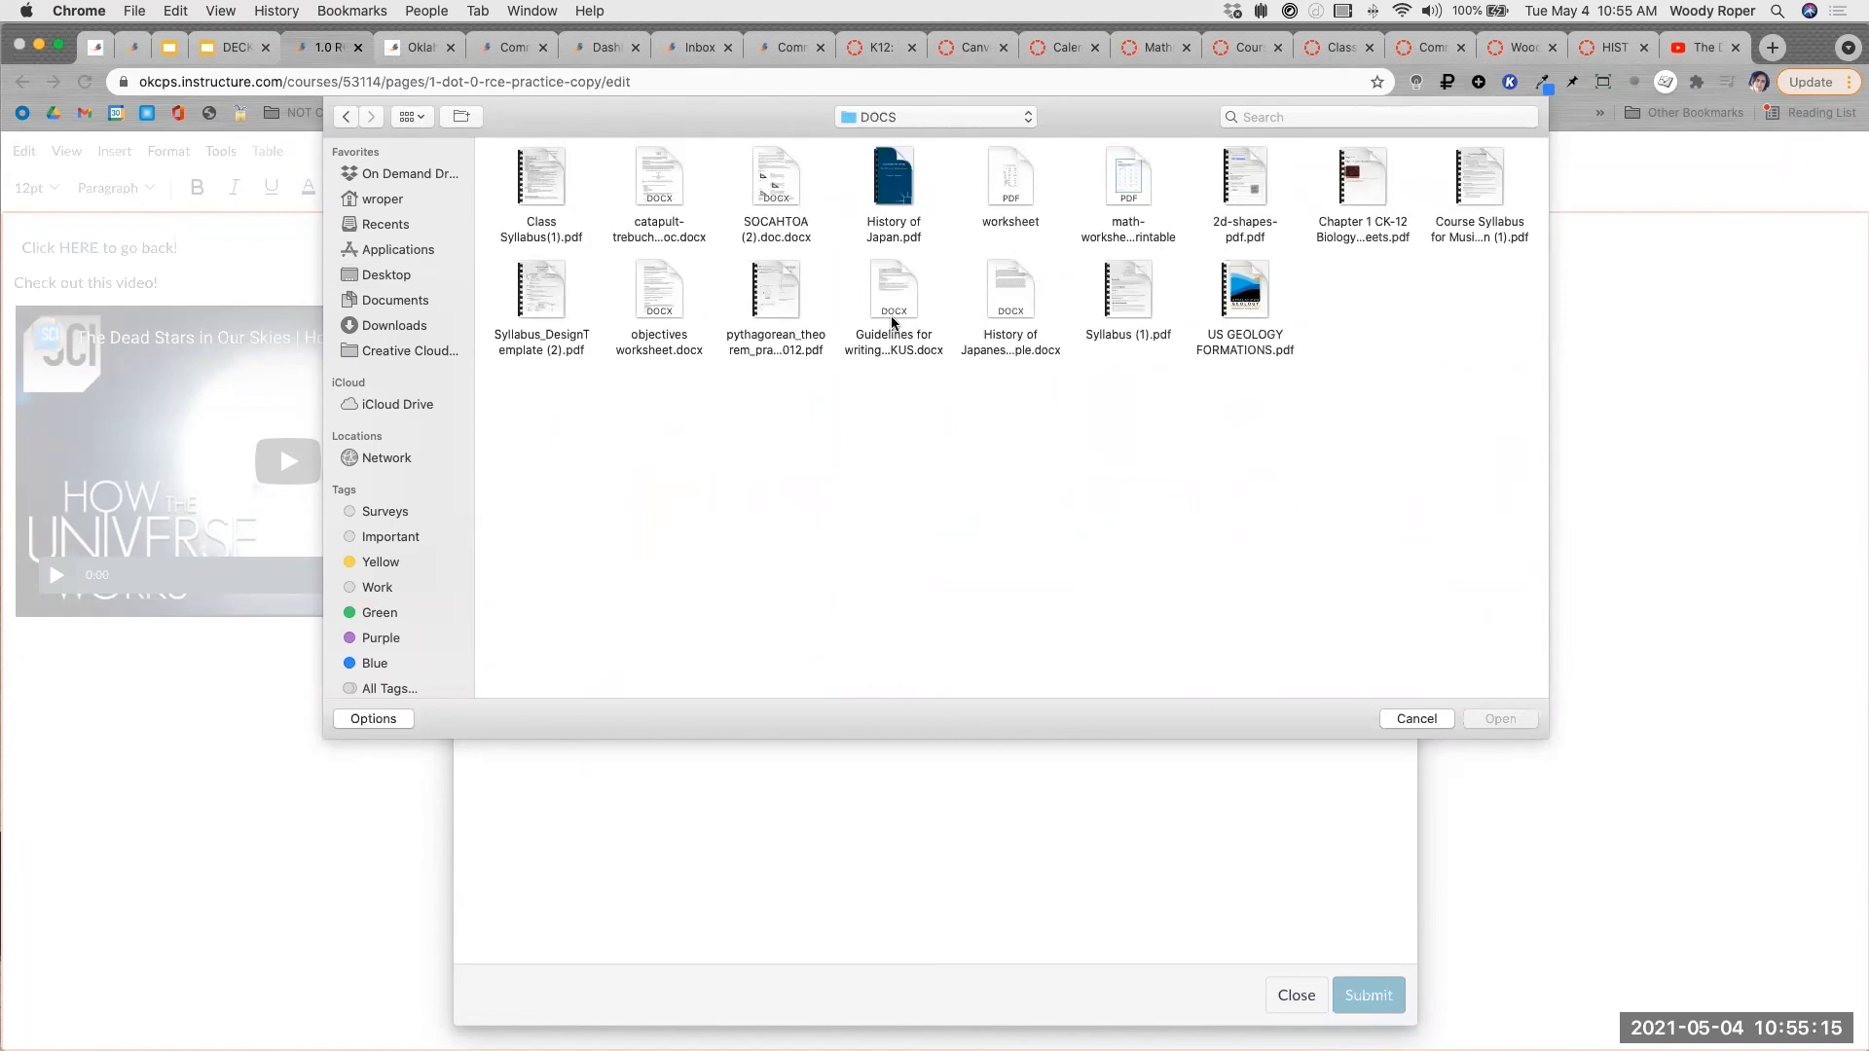
click(1480, 161)
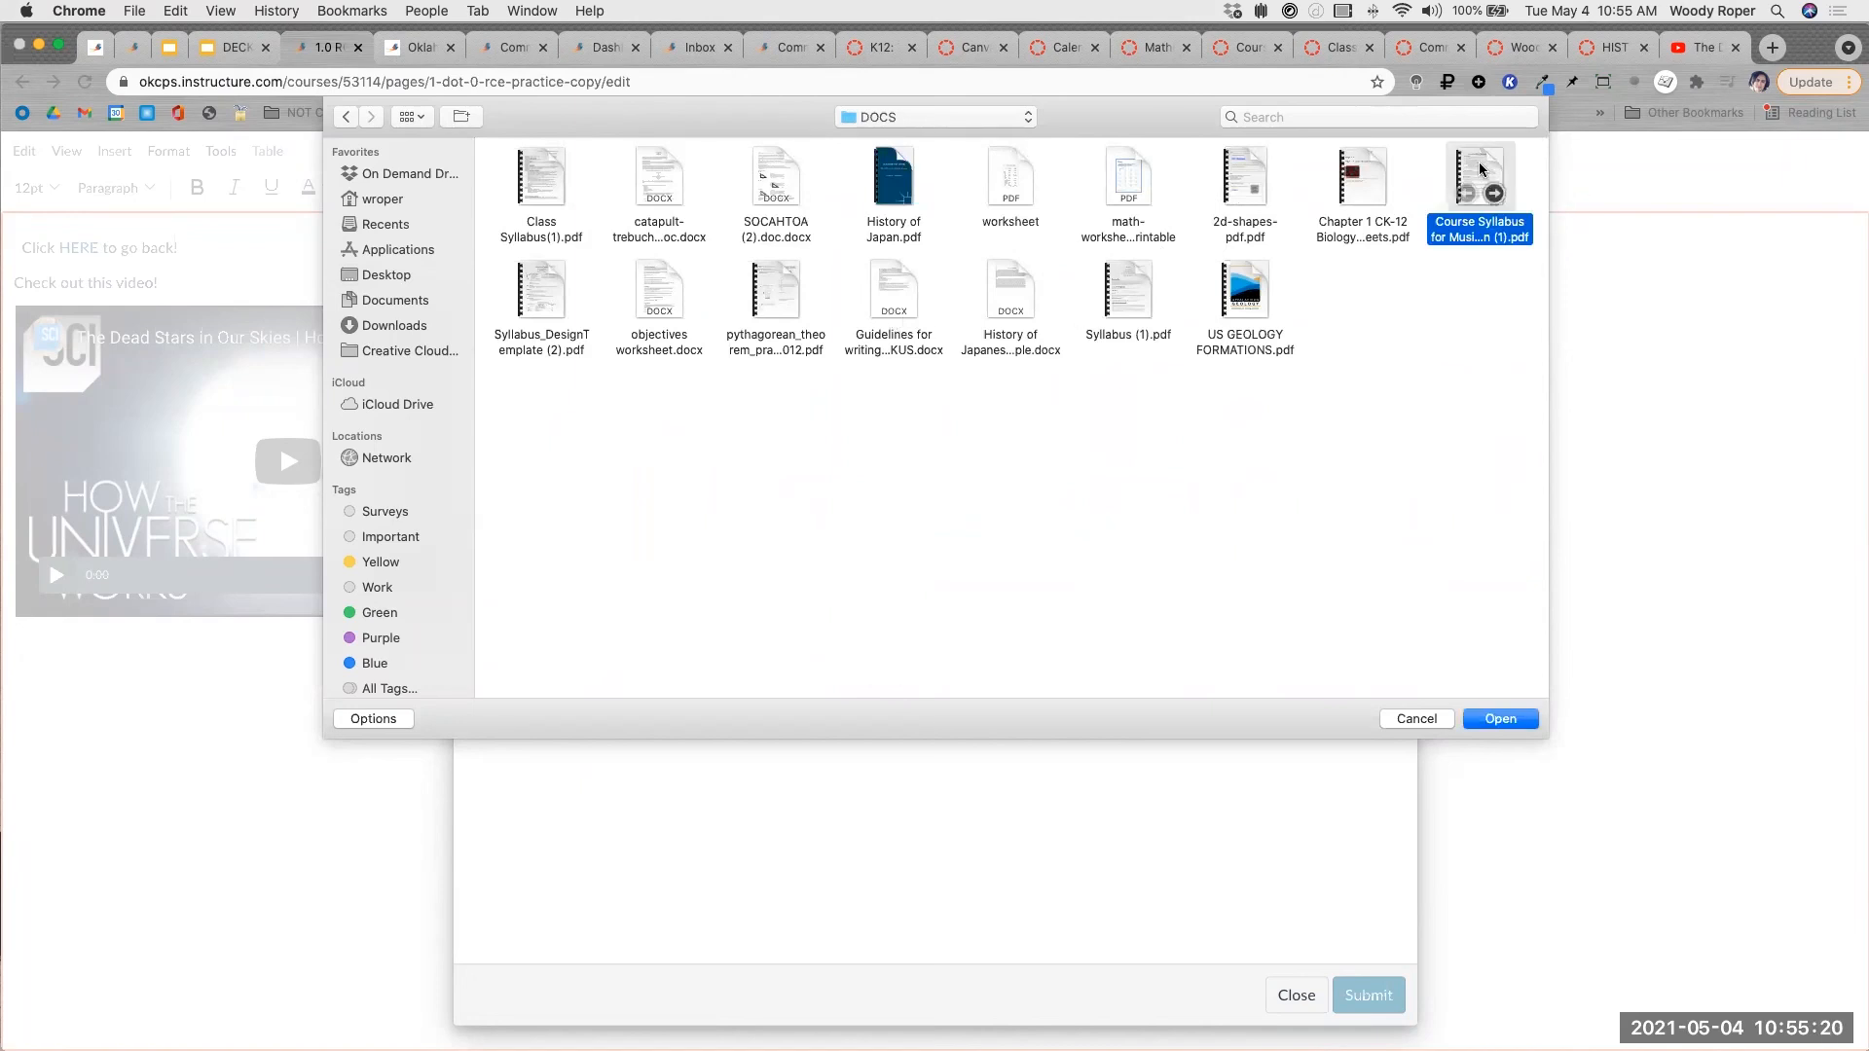
click(1500, 719)
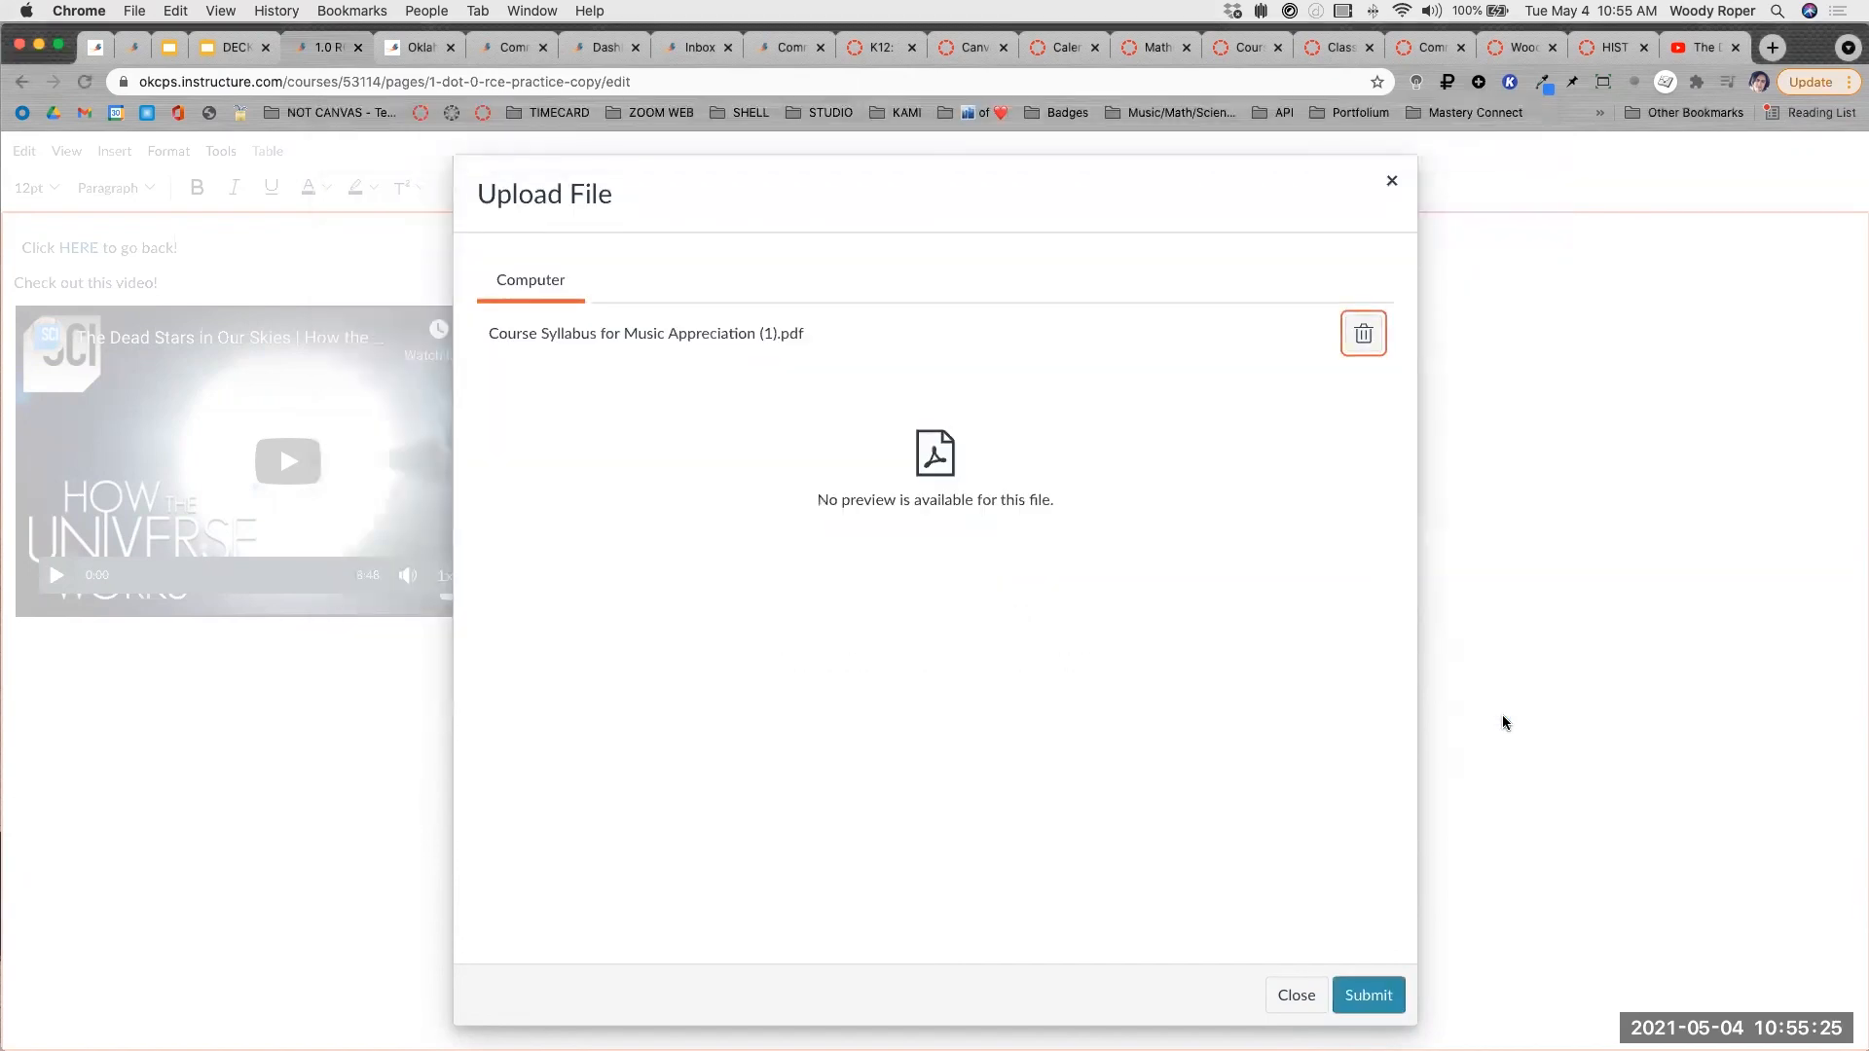
click(1382, 994)
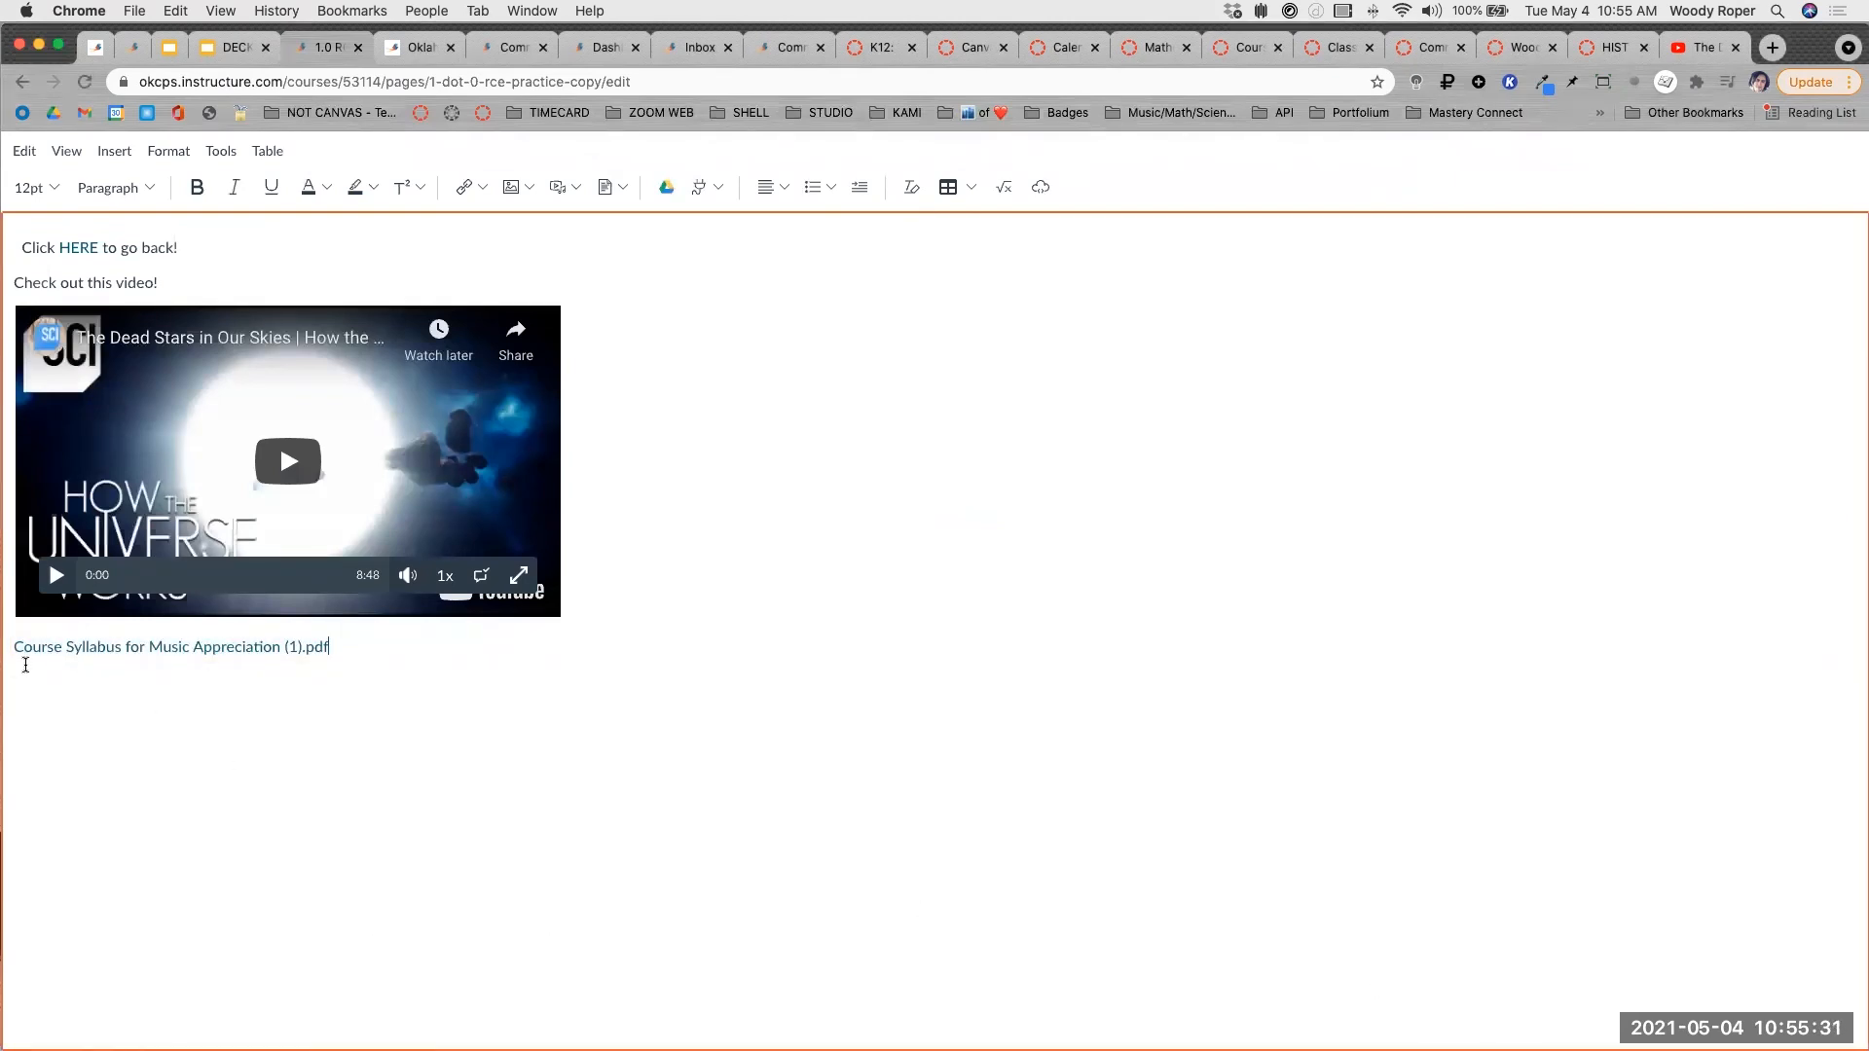
Examine the inserted syllabus file link beneath the video up close.
key(super+equal)
key(super+equal)
key(super+equal)
key(super+equal)
key(super+equal)
key(super+equal)
key(super+equal)
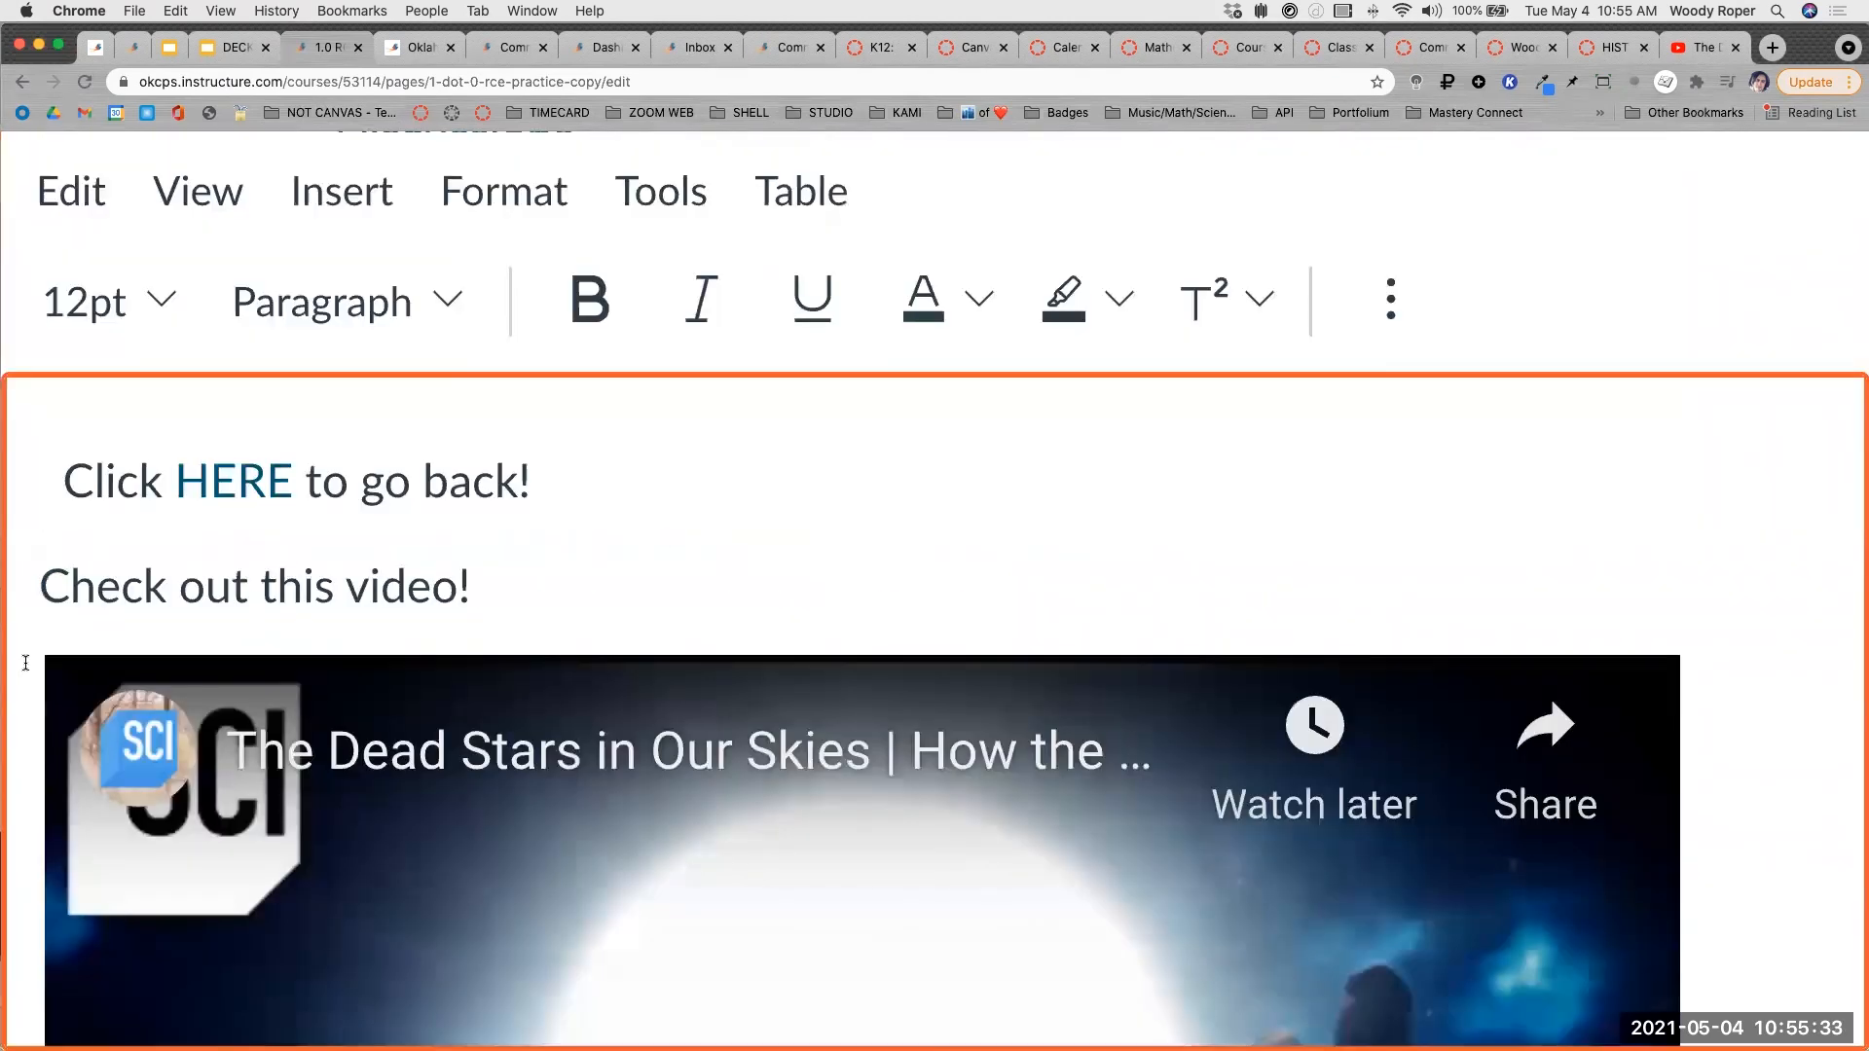
scroll(25, 662, down, 10)
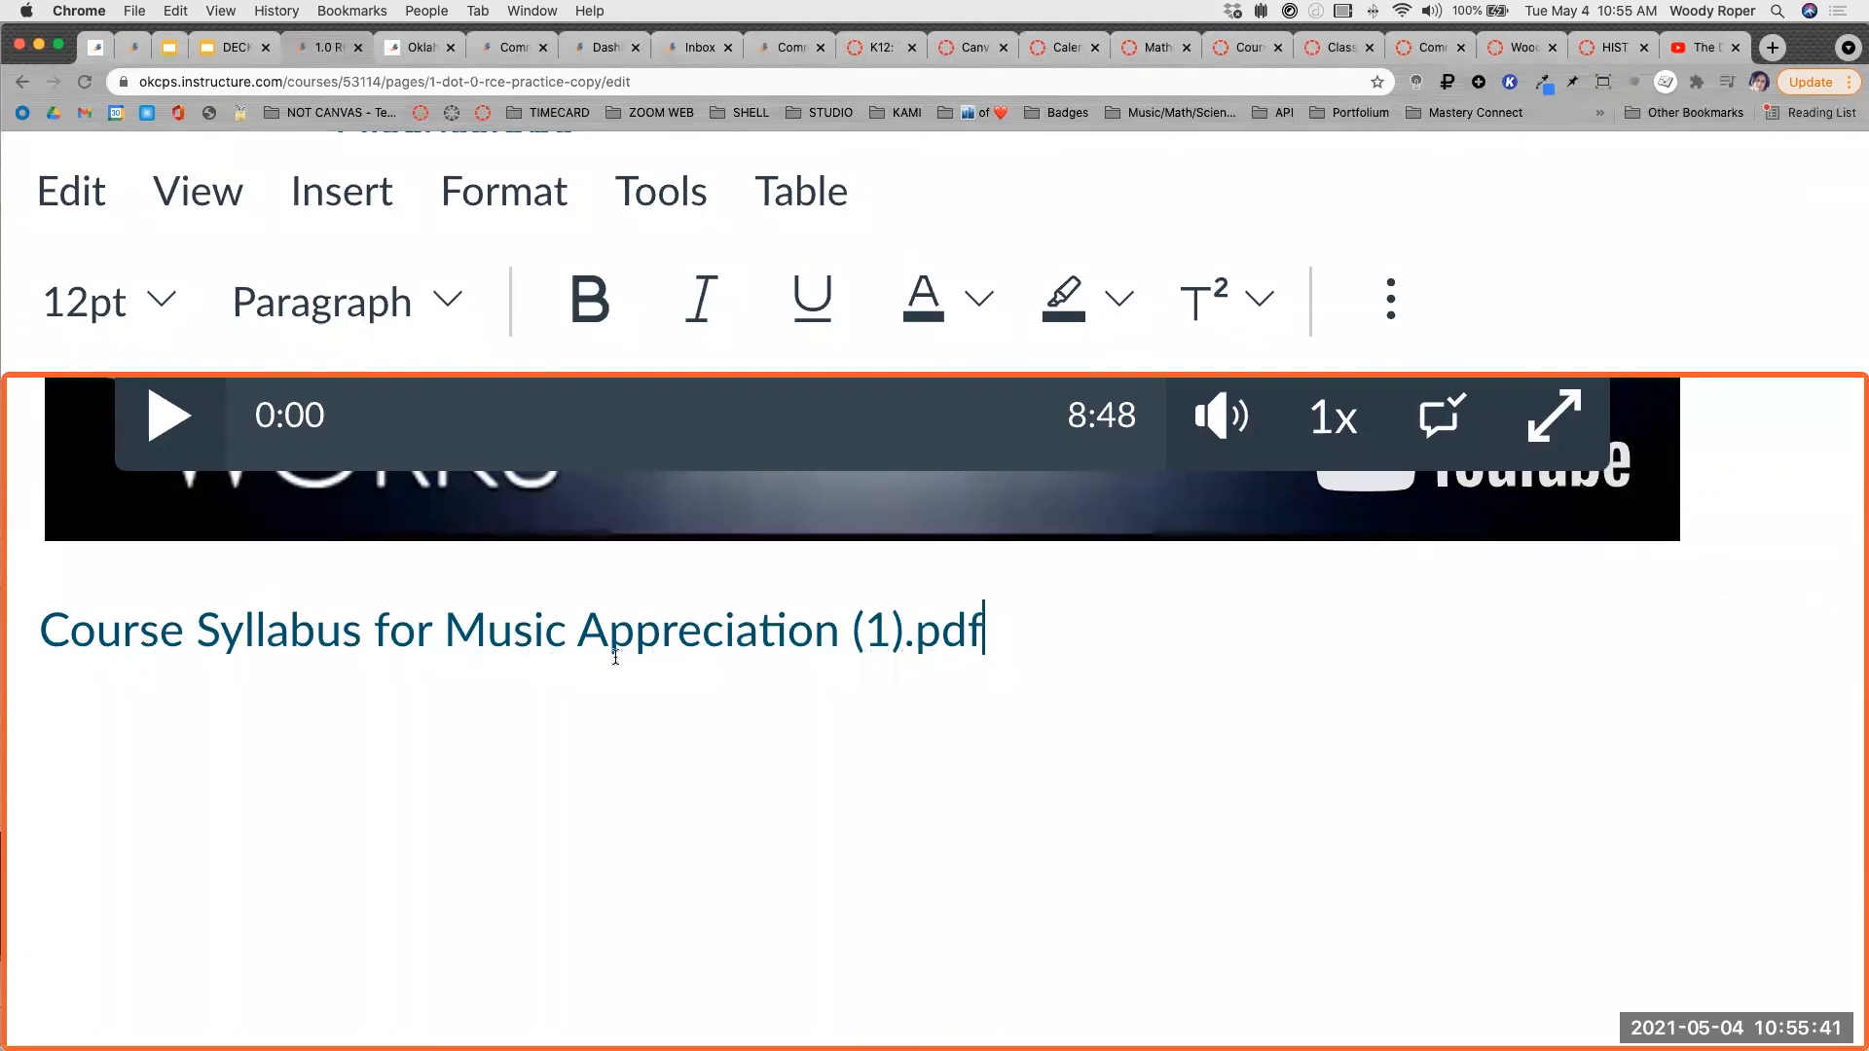
drag(1006, 626, 188, 625)
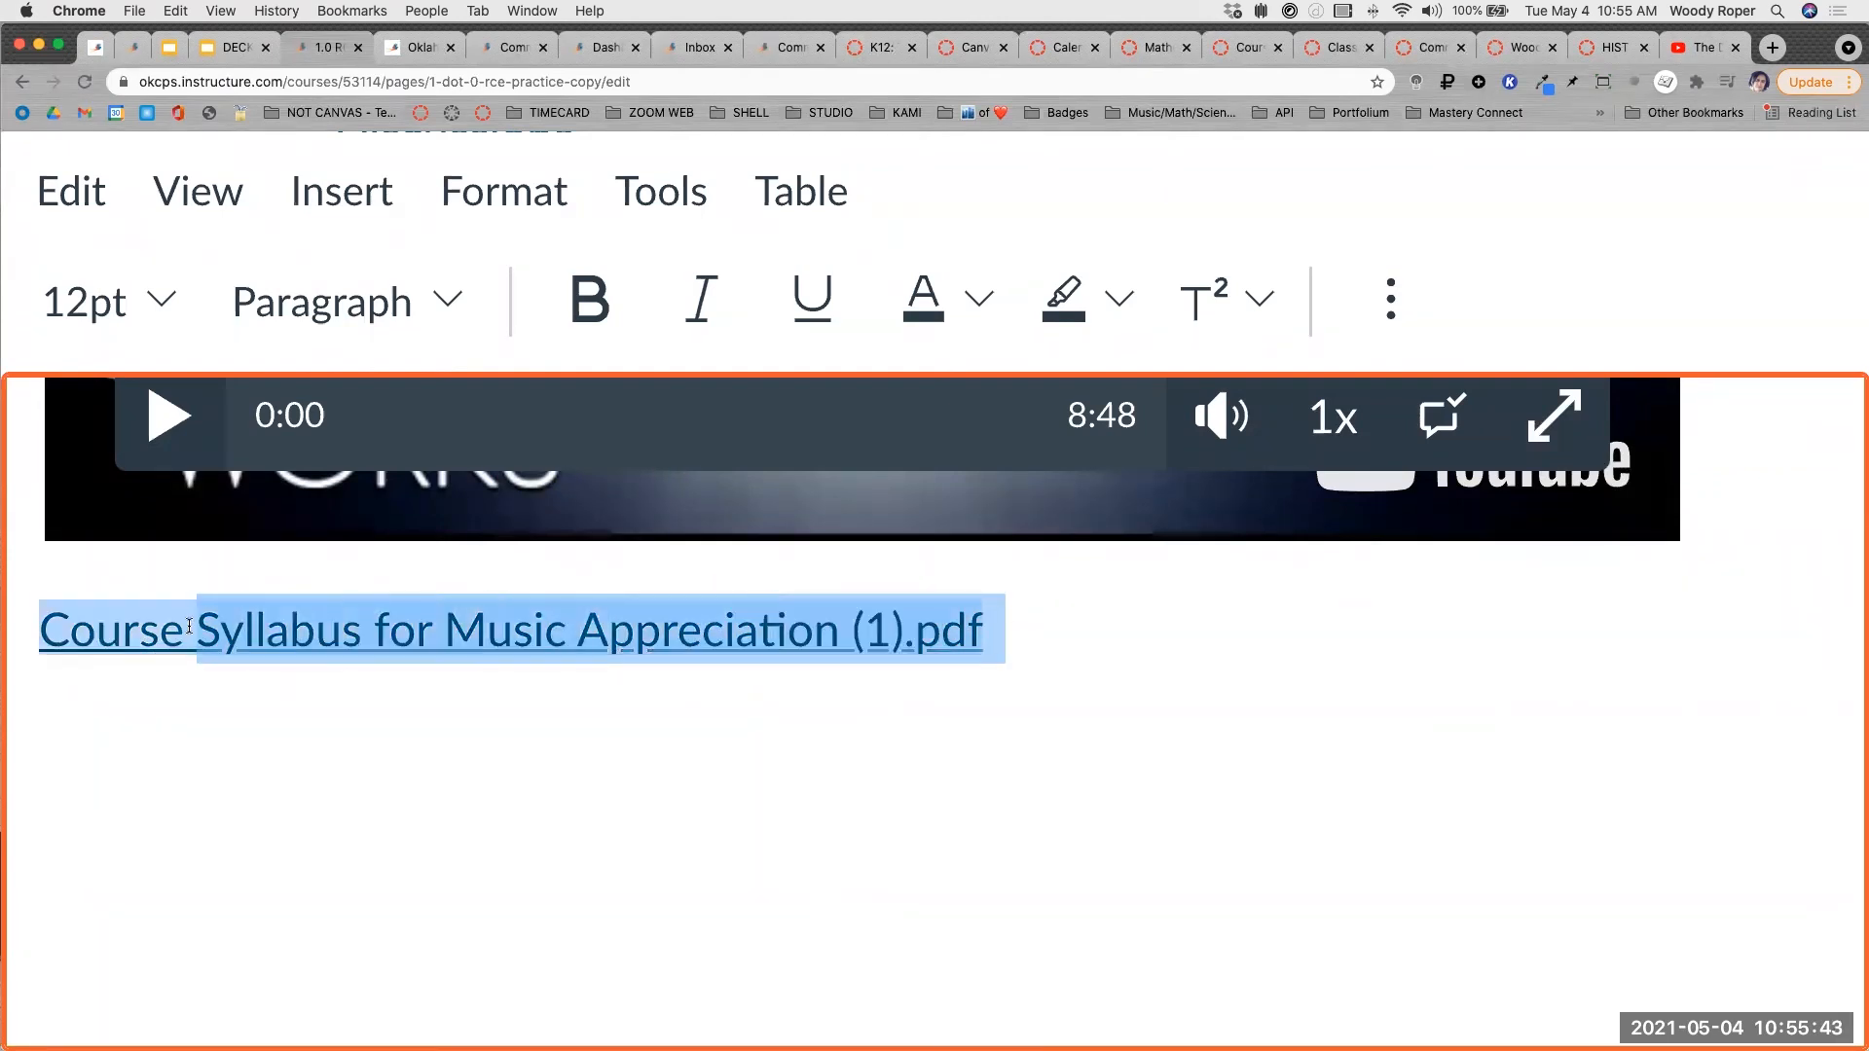
click(272, 792)
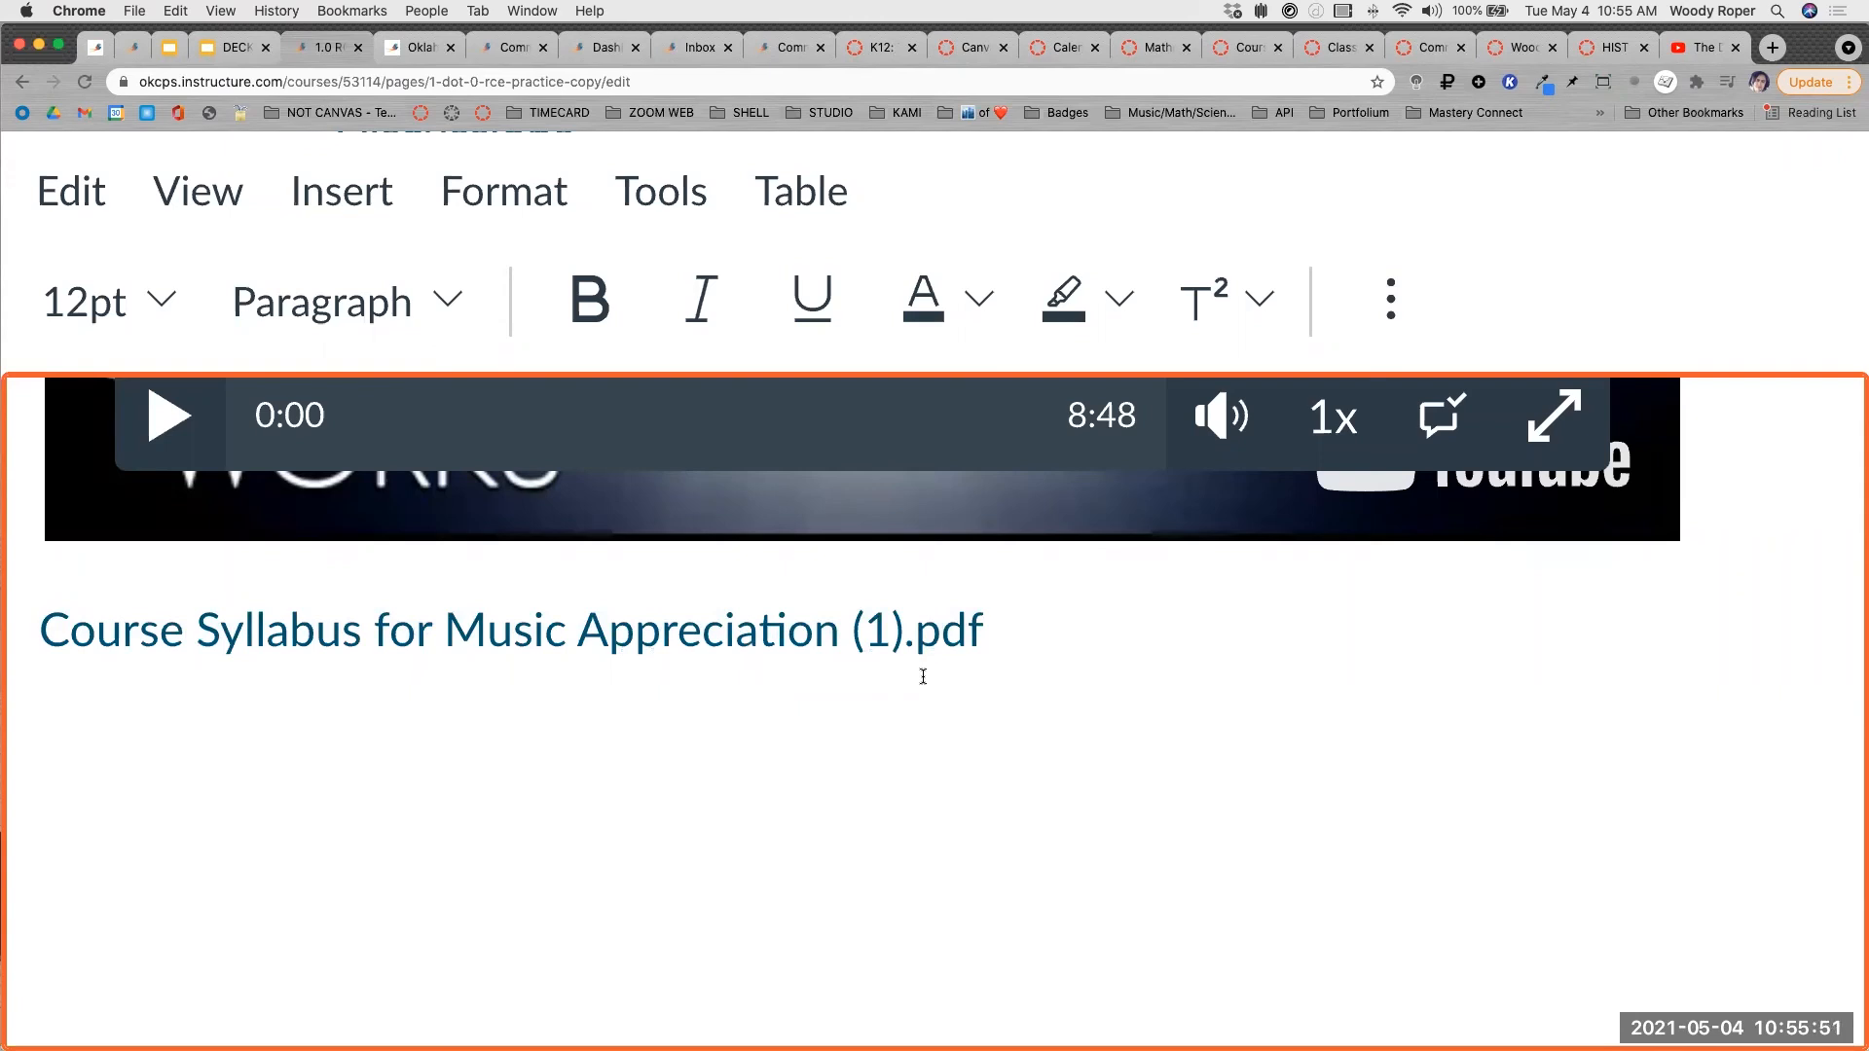
scroll(922, 679, down, 10)
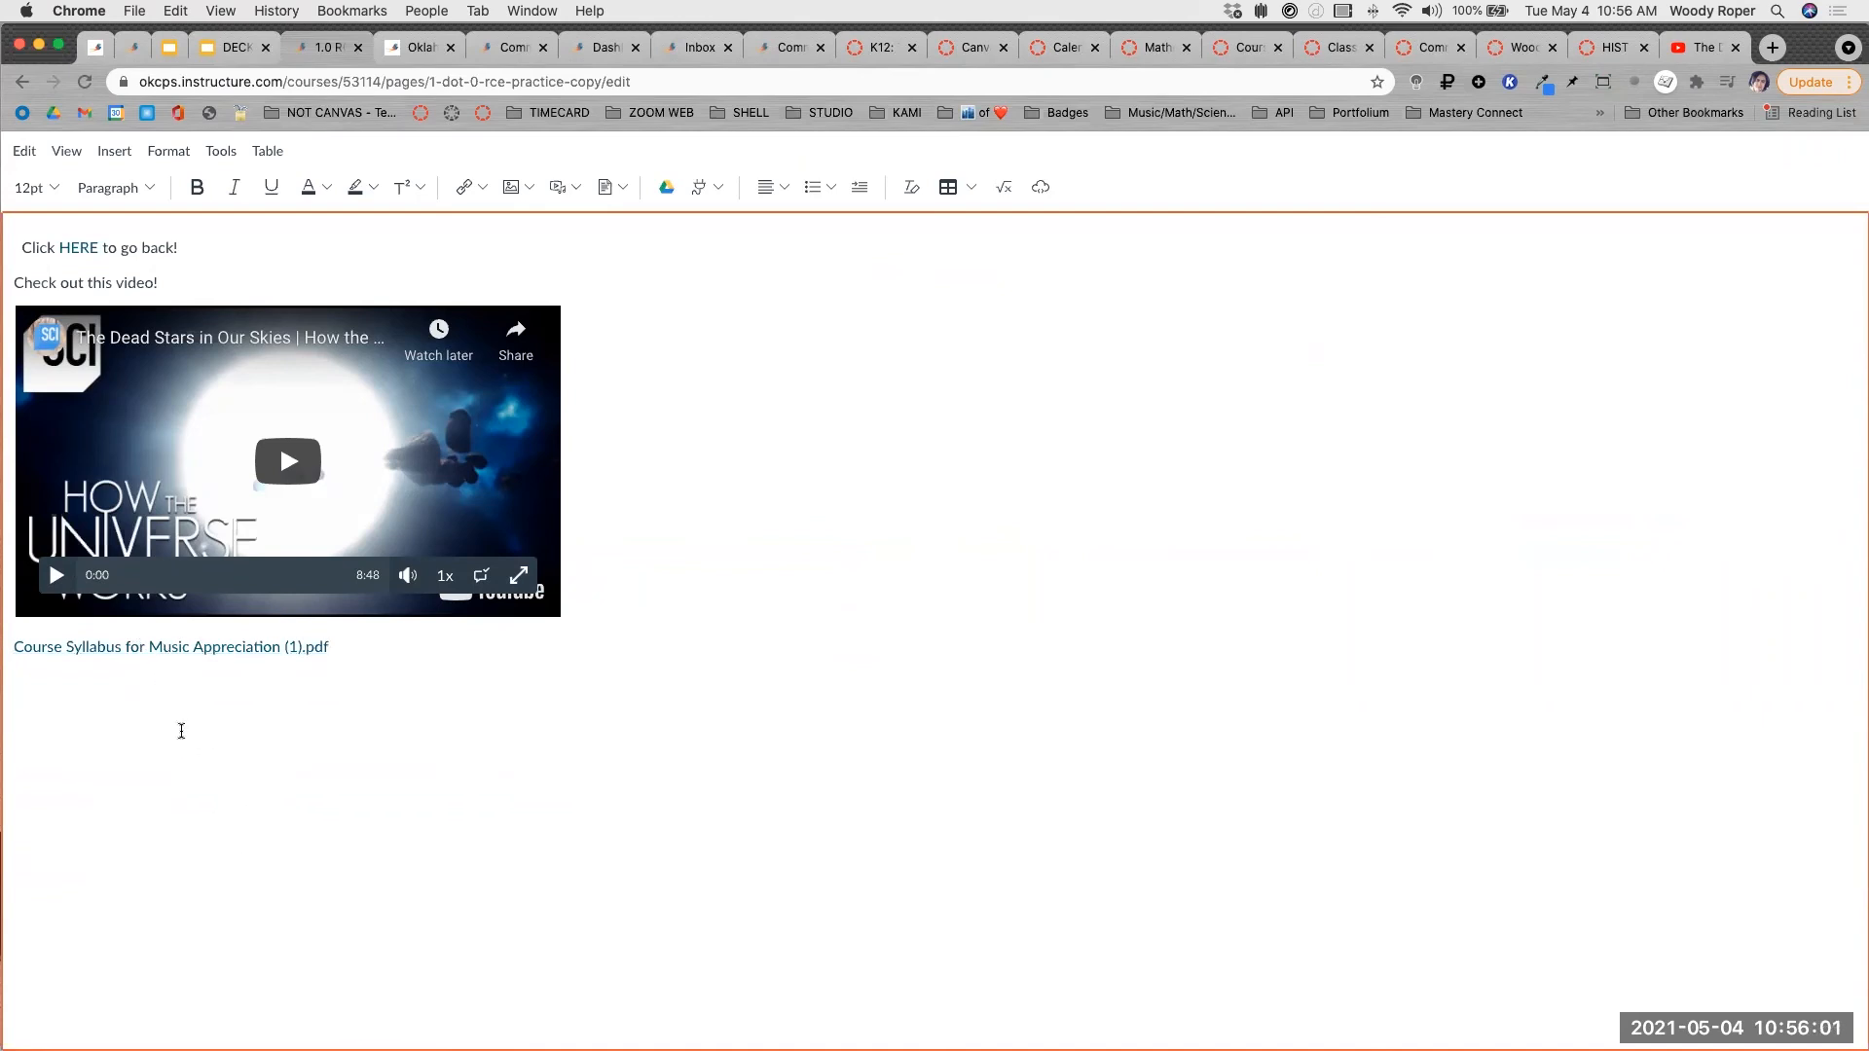
Set the font size of the syllabus file link to 18pt.
drag(342, 646, 4, 641)
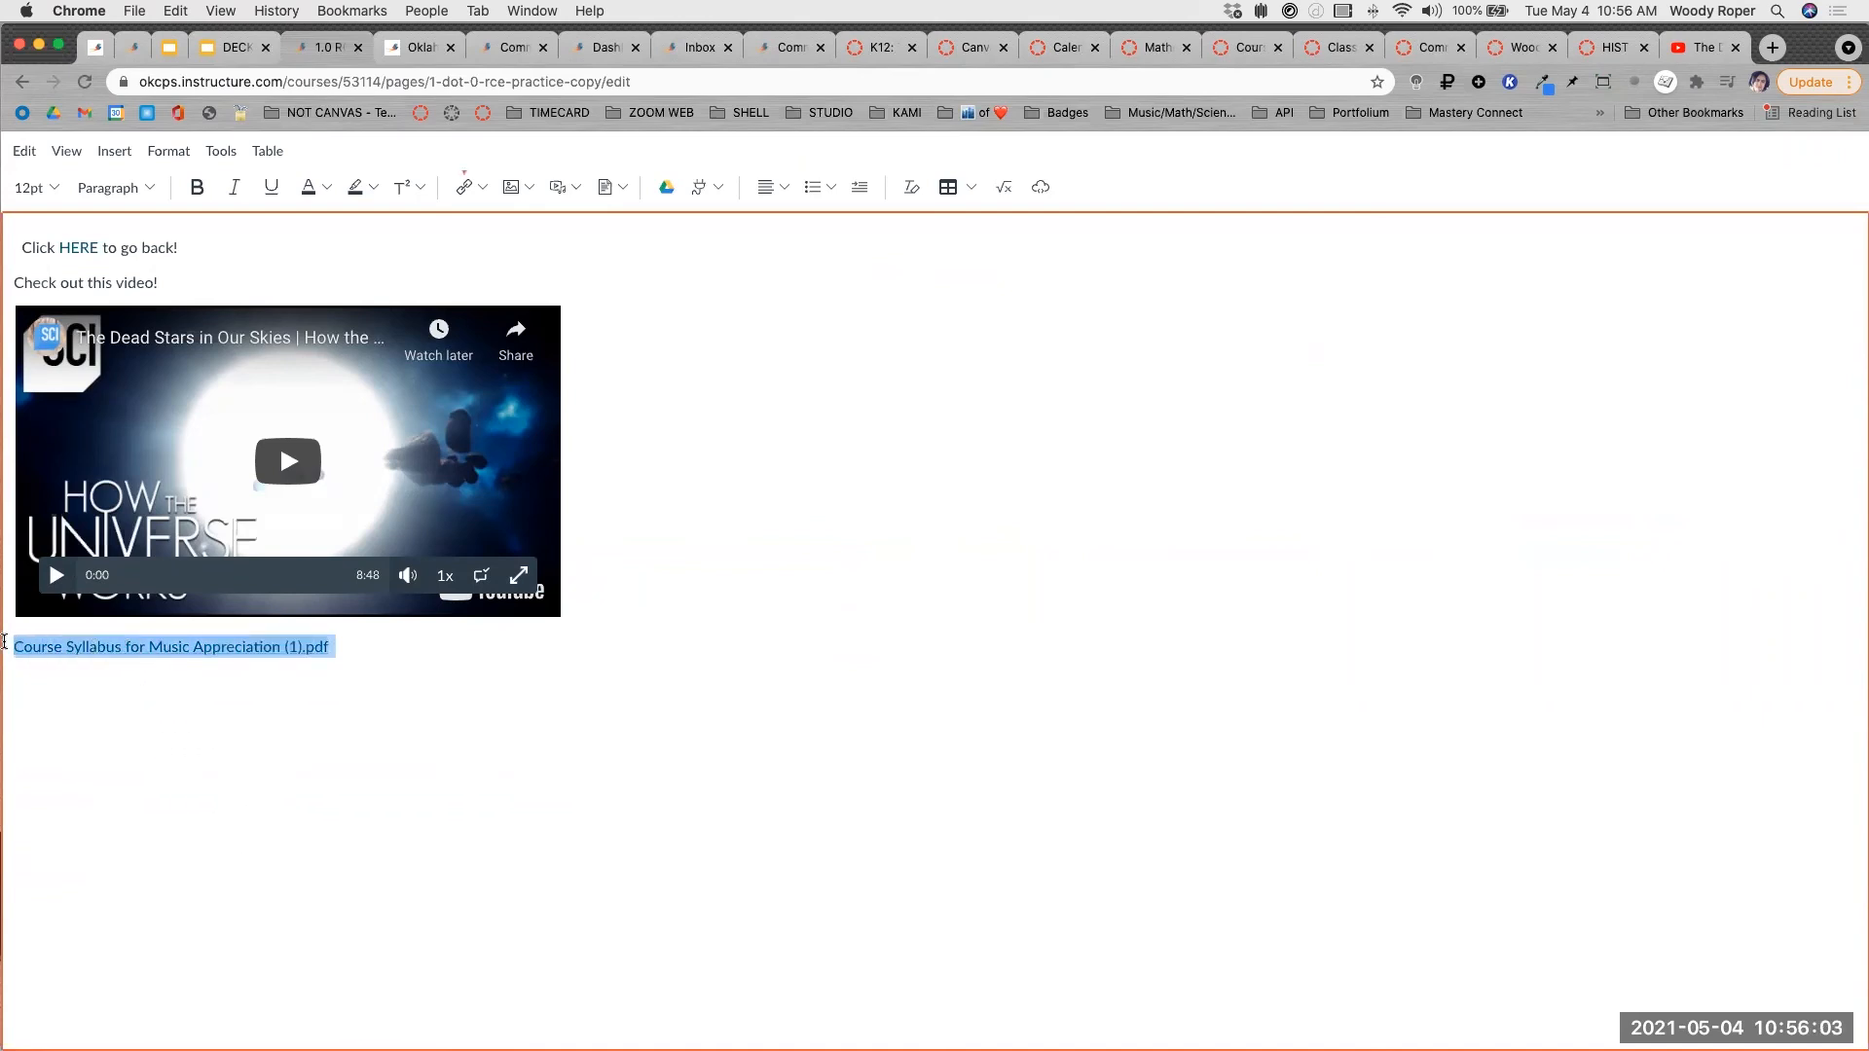
click(54, 187)
click(35, 349)
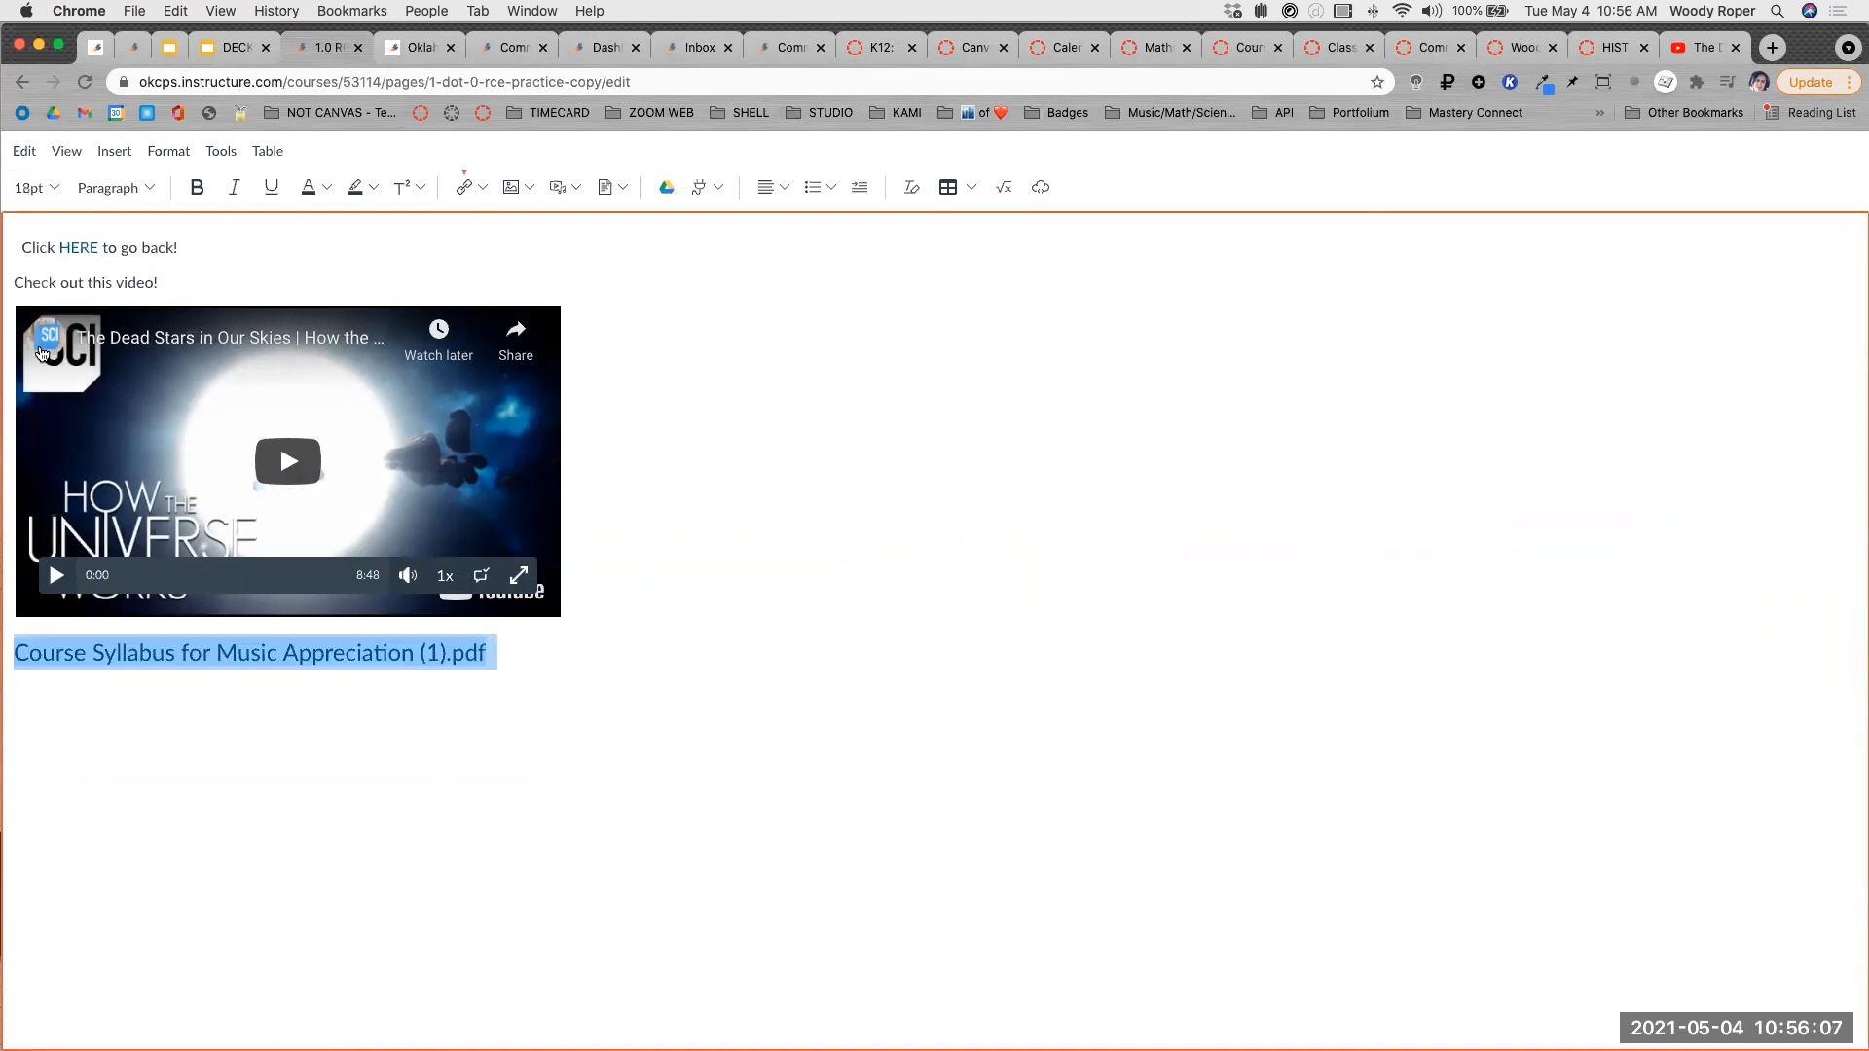
click(500, 834)
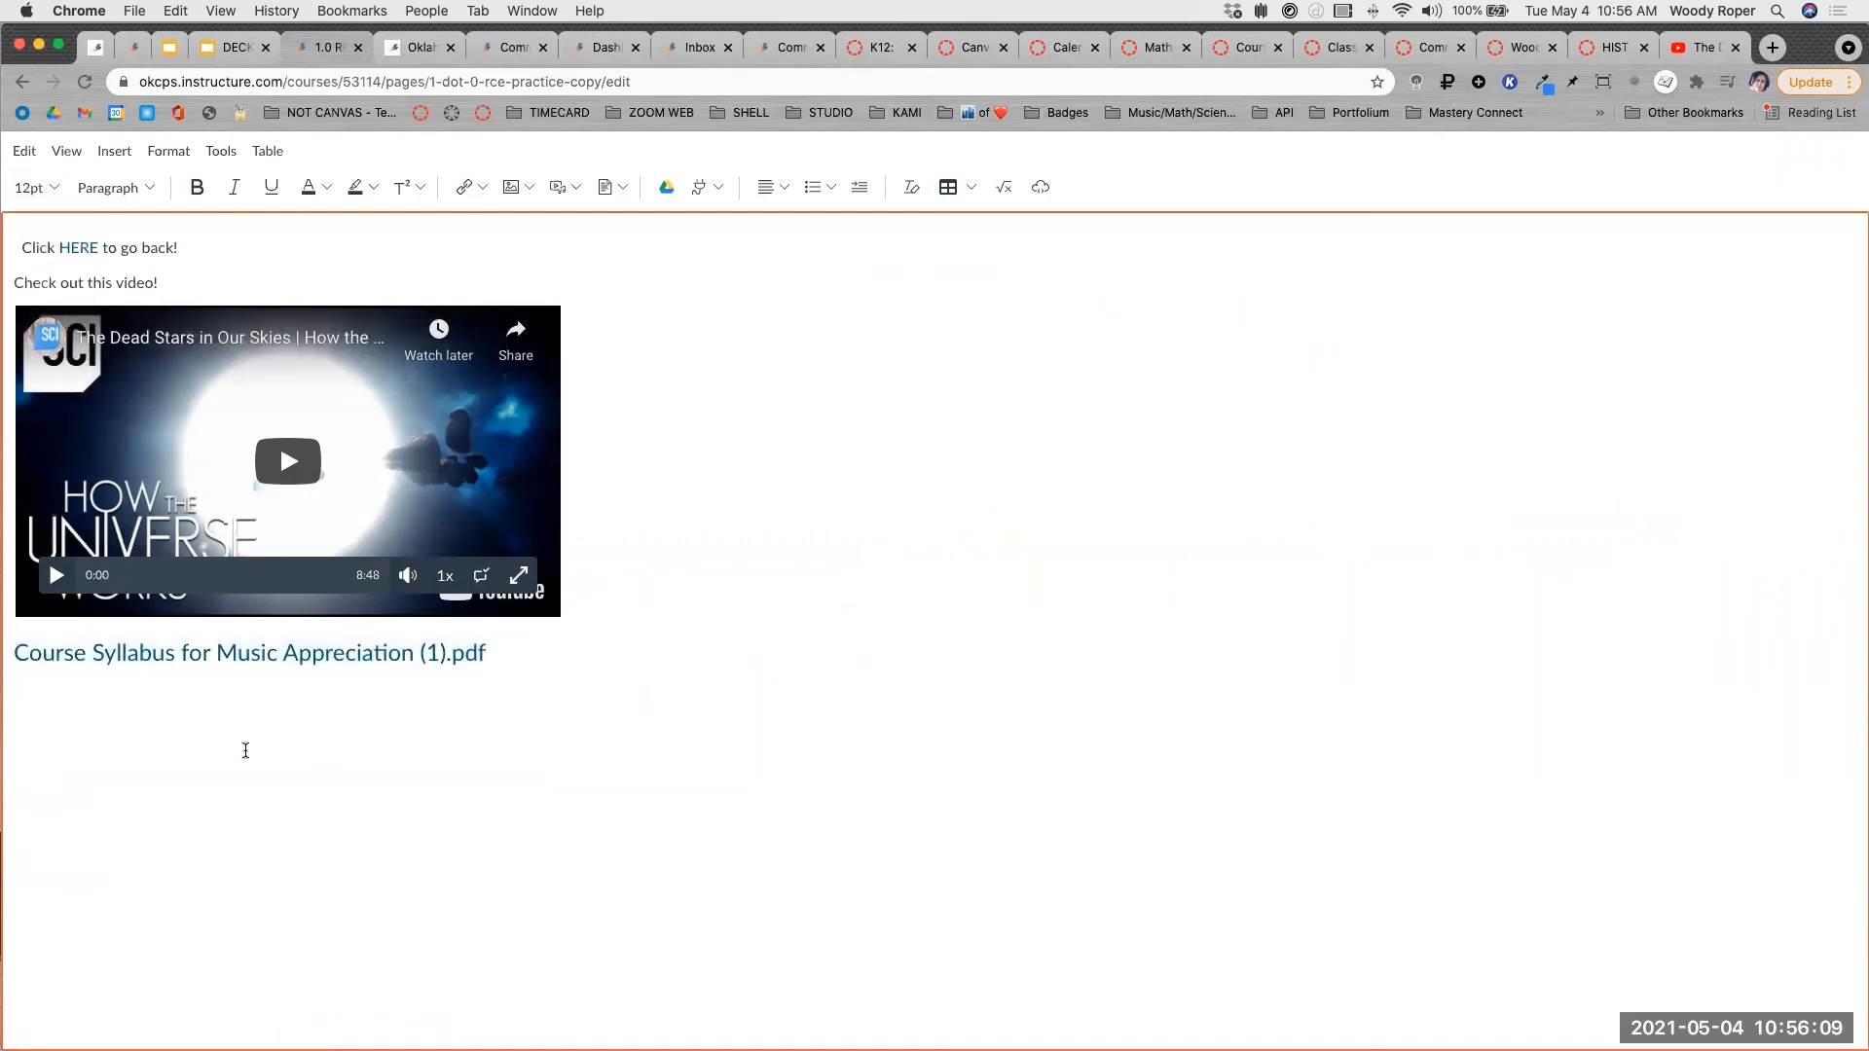
Set the syllabus link's display option to "Preview in overlay" and save the page from the normal editor view.
click(209, 657)
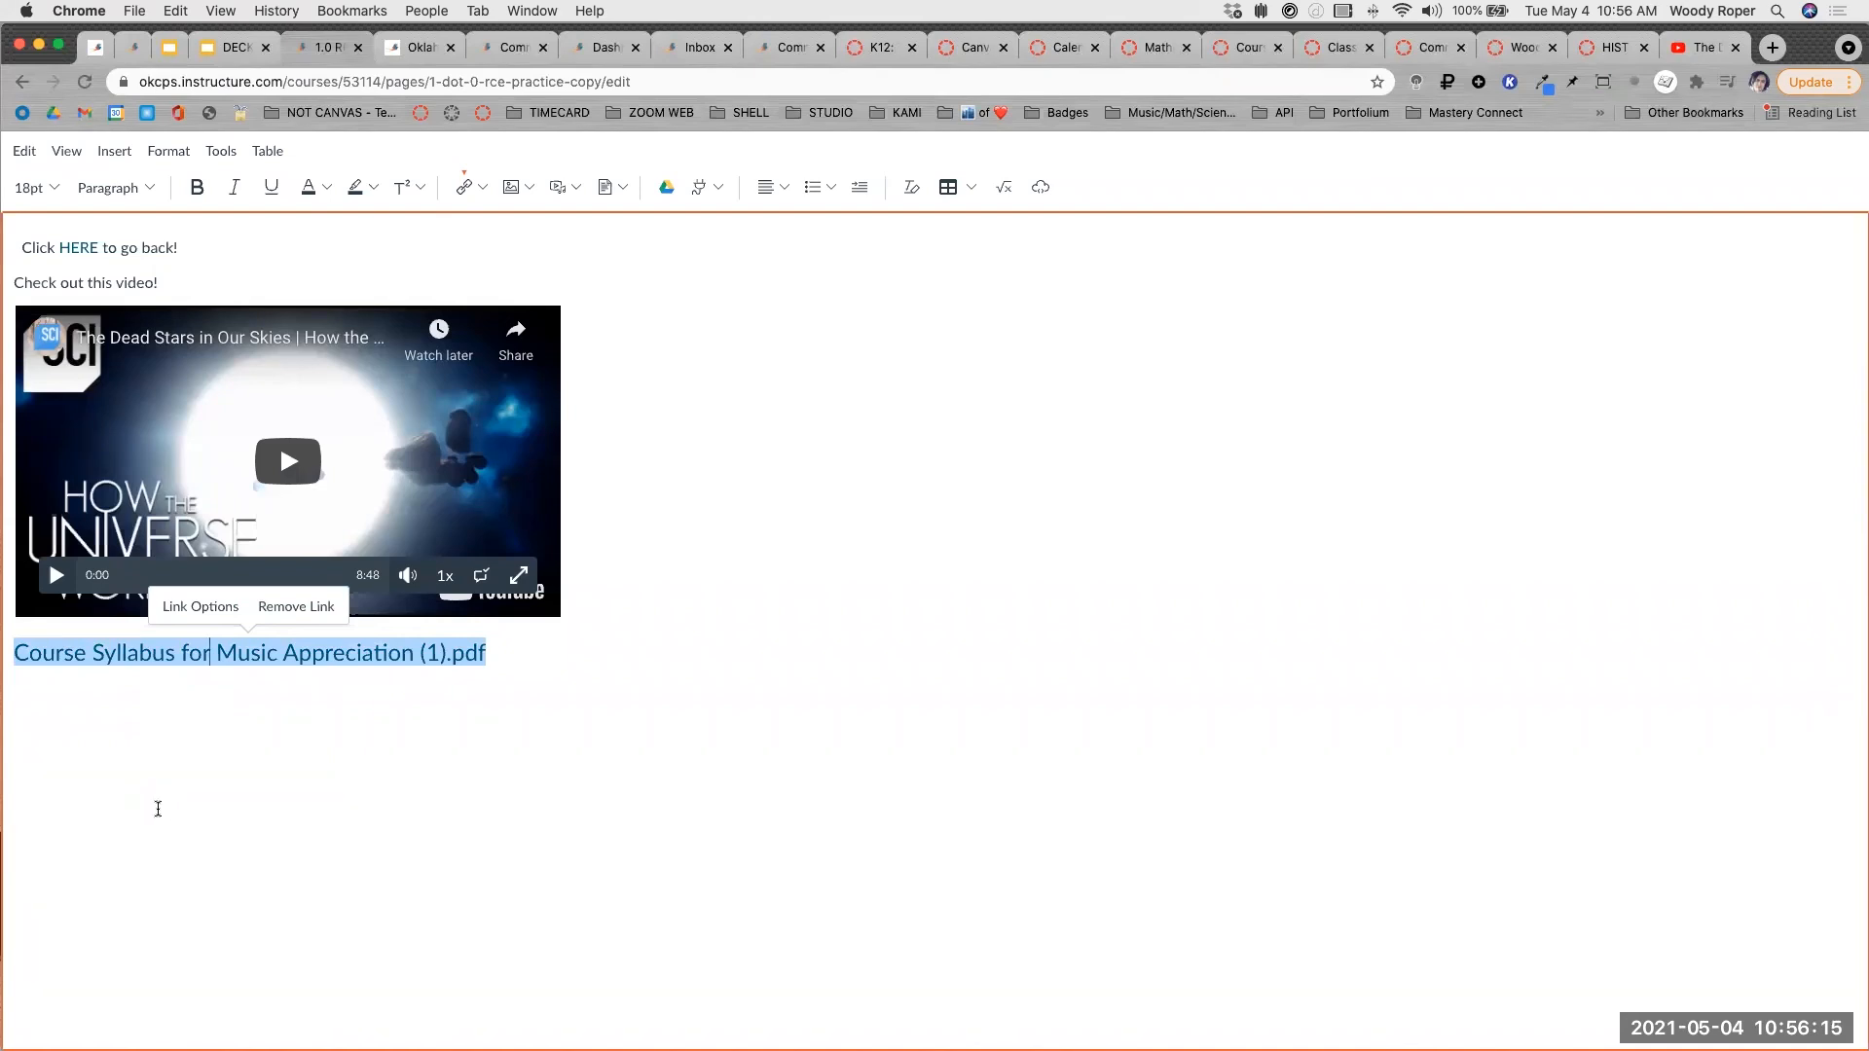
click(192, 610)
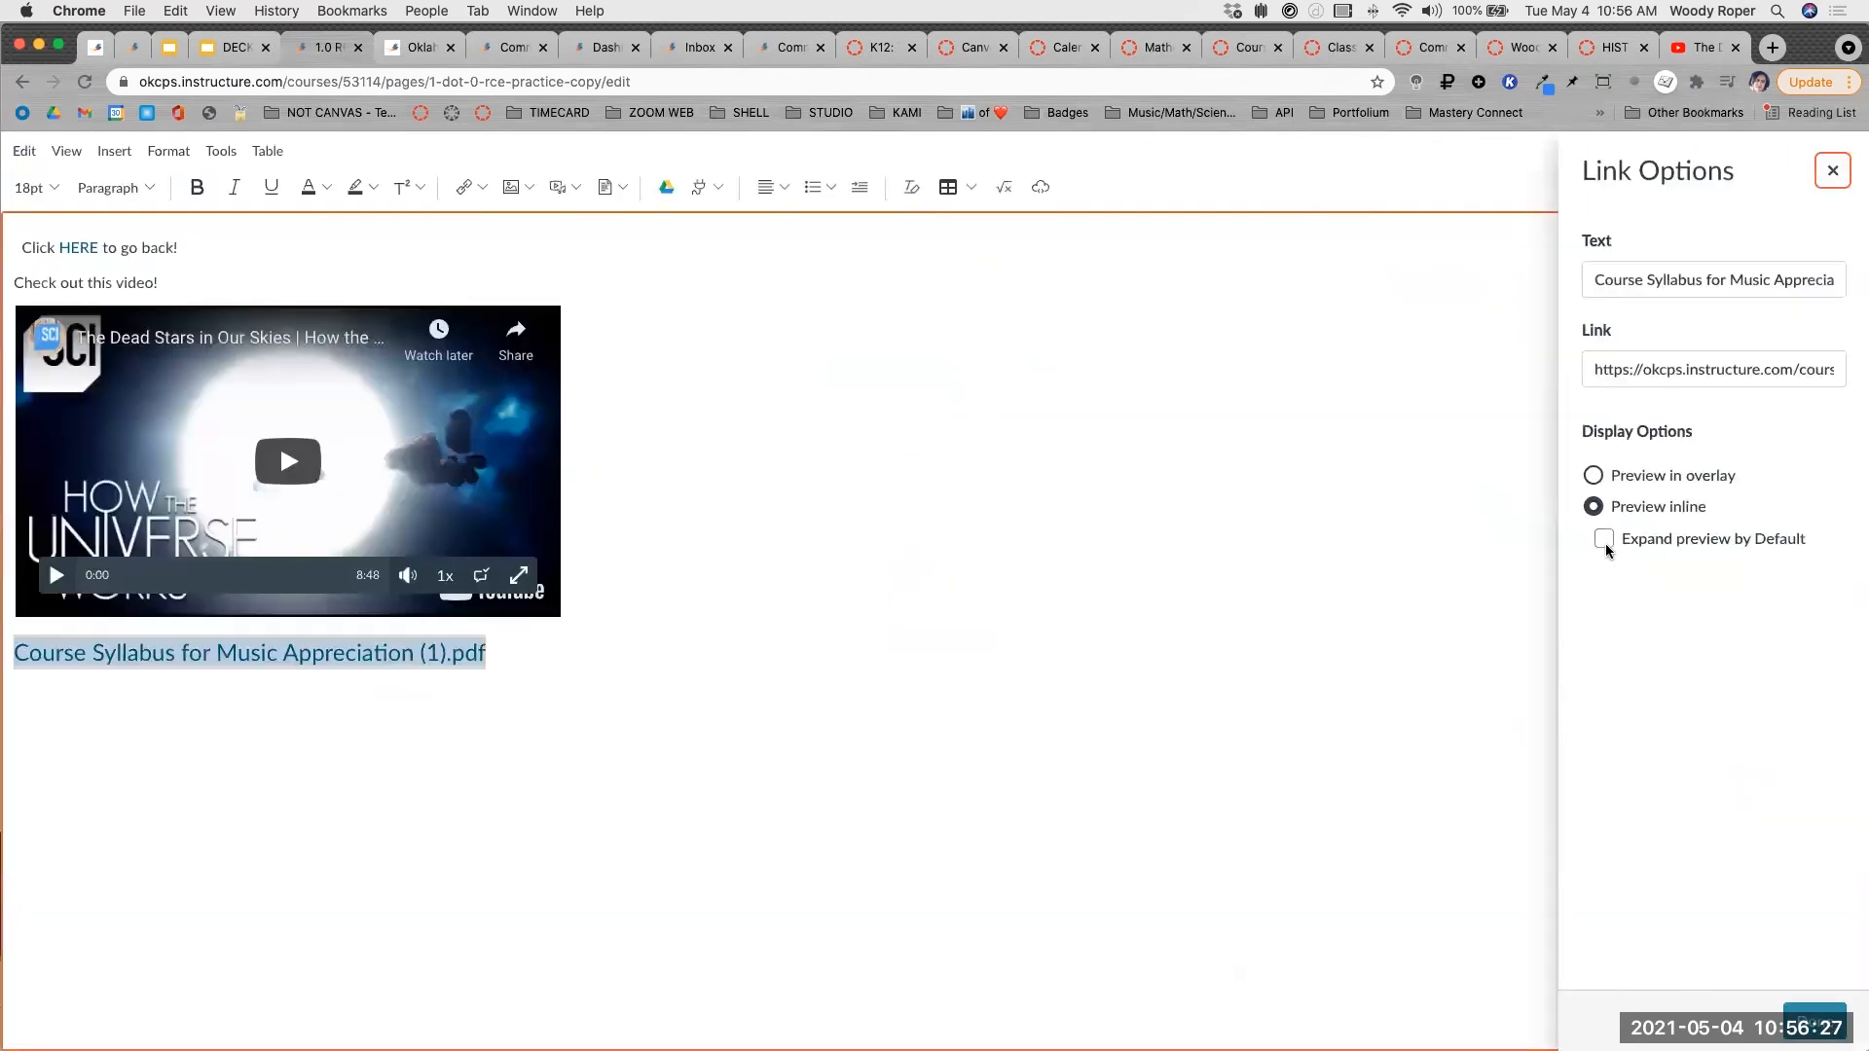
click(1593, 475)
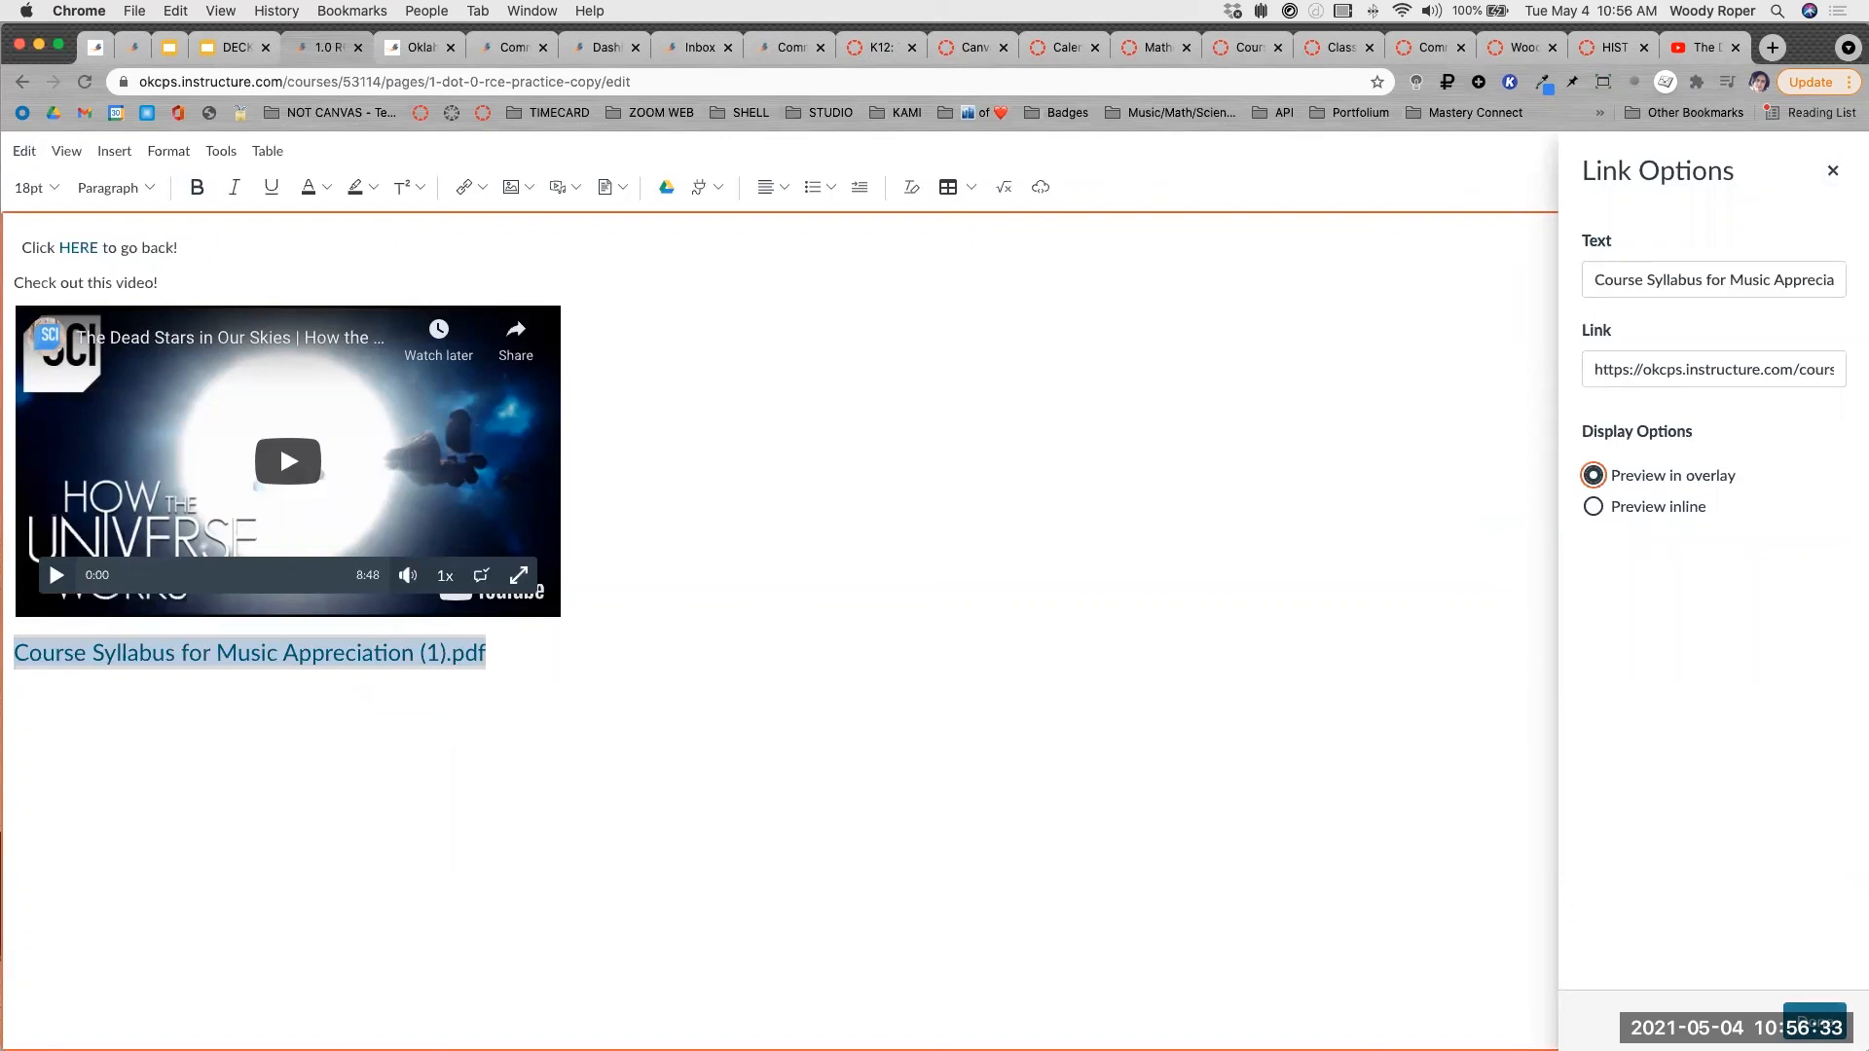
click(1814, 1017)
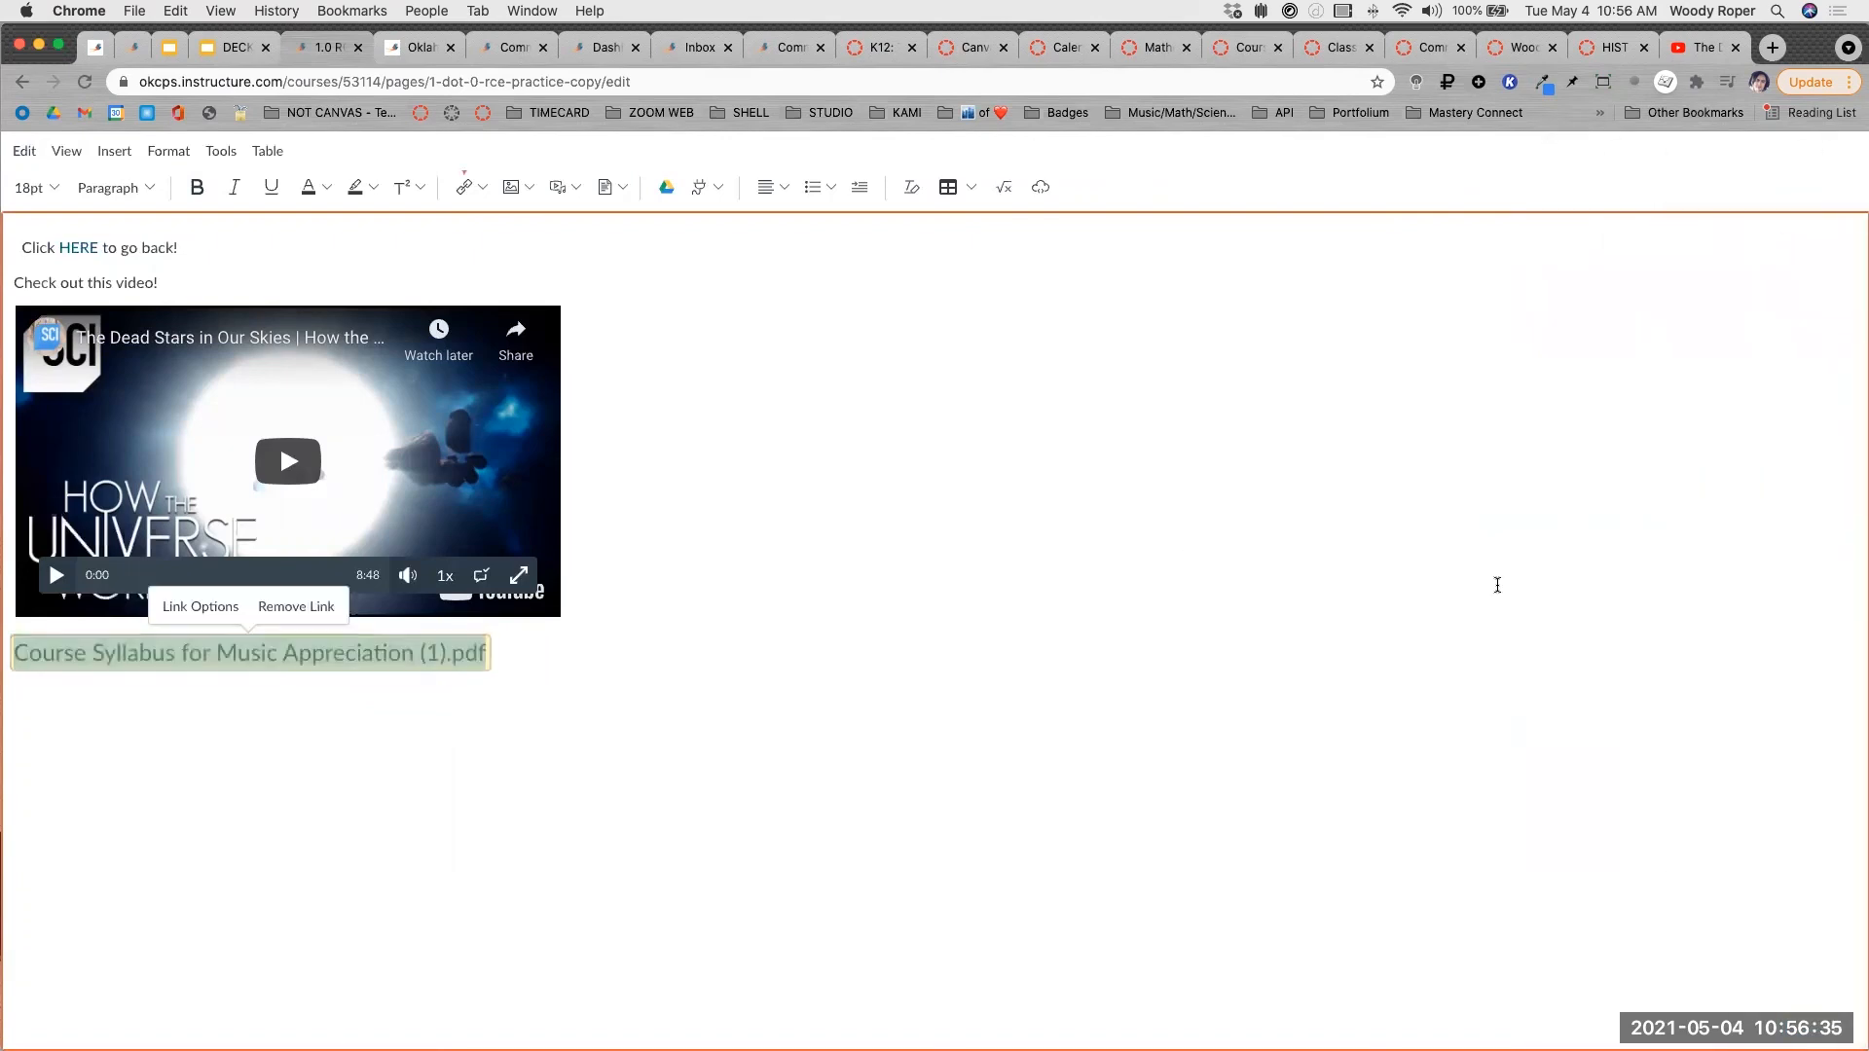
key(Escape)
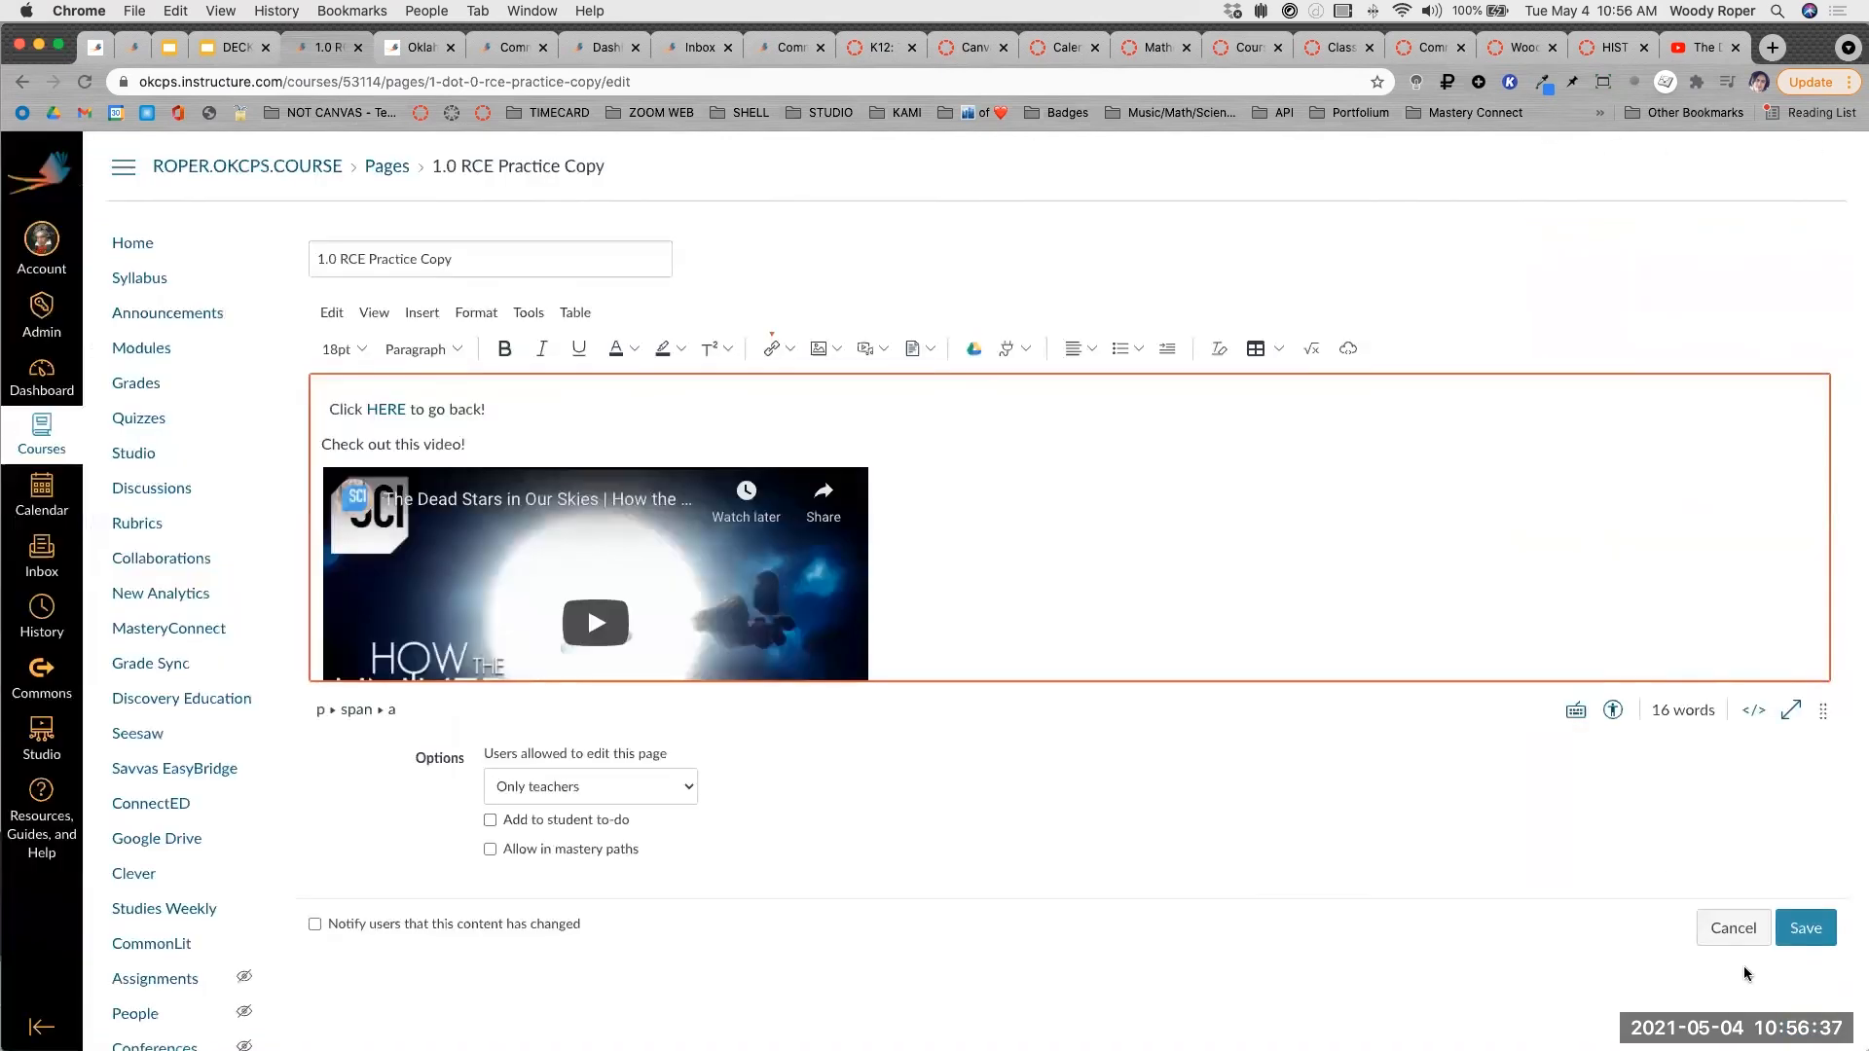
click(1815, 935)
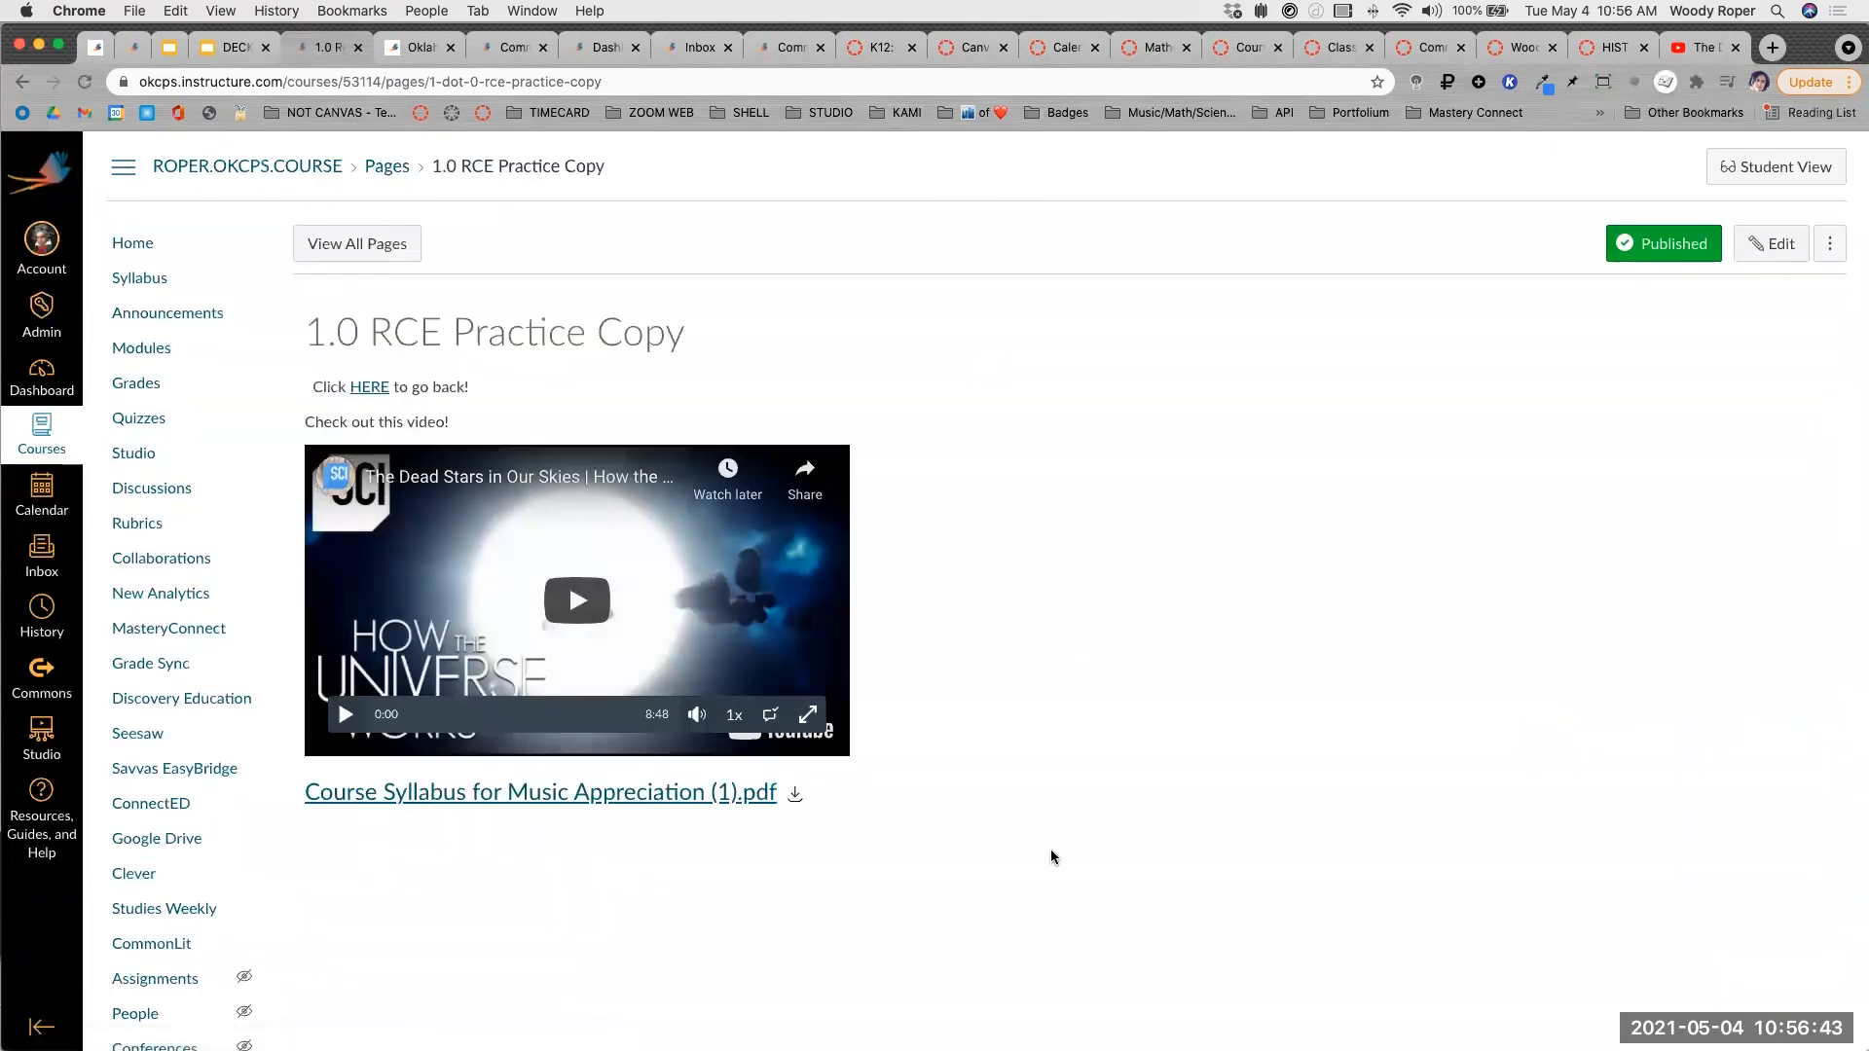
Preview the syllabus PDF in its overlay from the saved page, close it, and inspect the link and its download option.
click(570, 793)
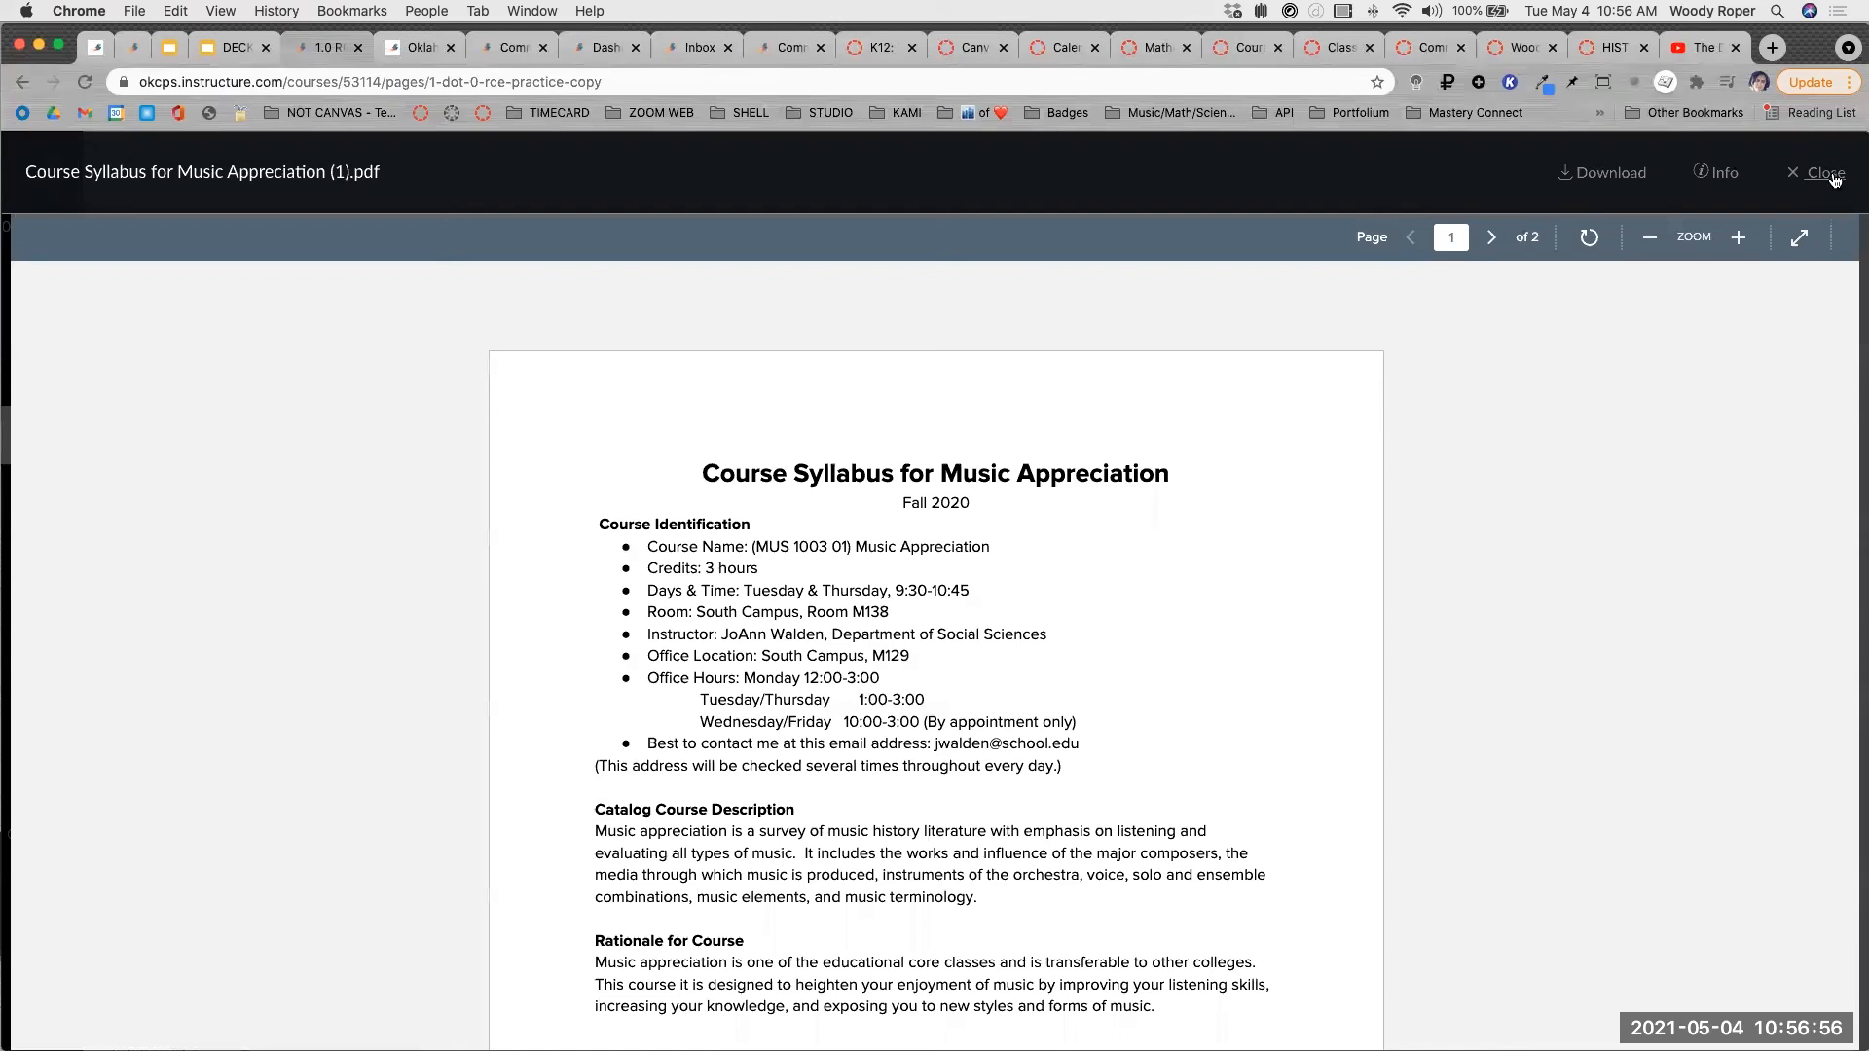
click(1825, 173)
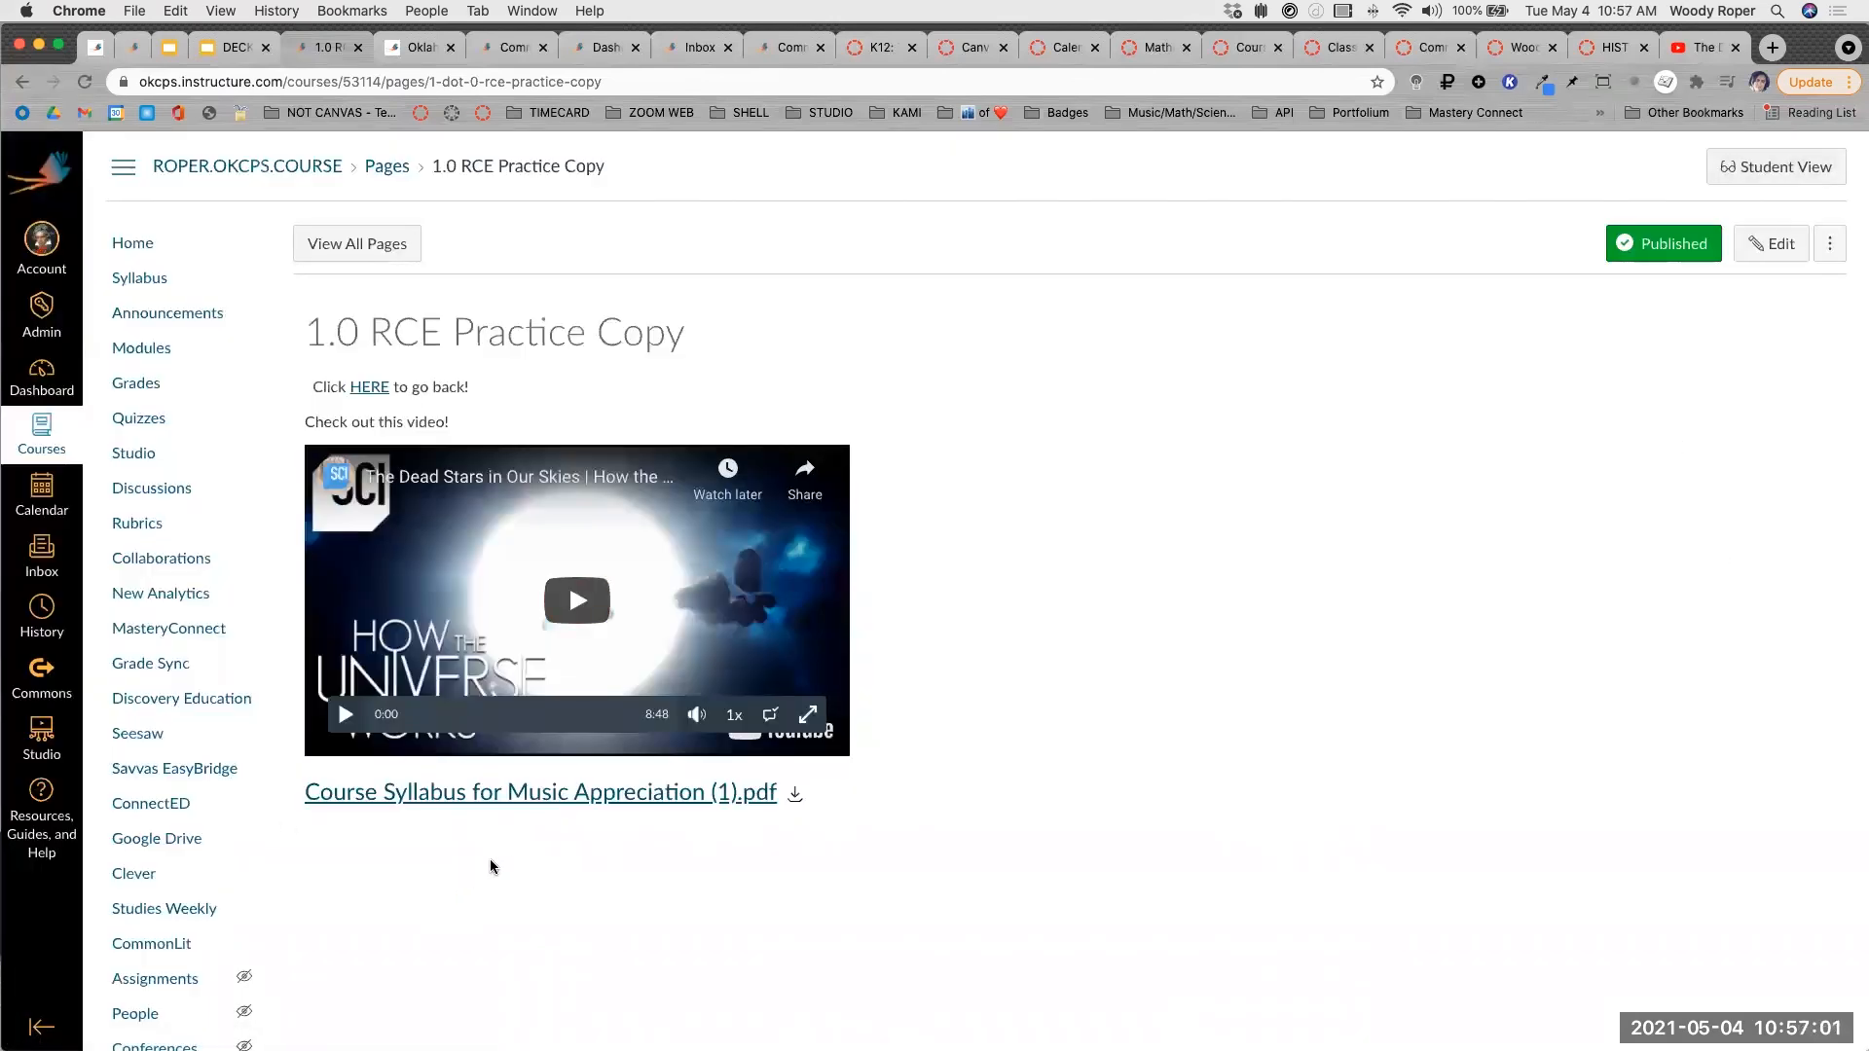
scroll(488, 859, up, 5)
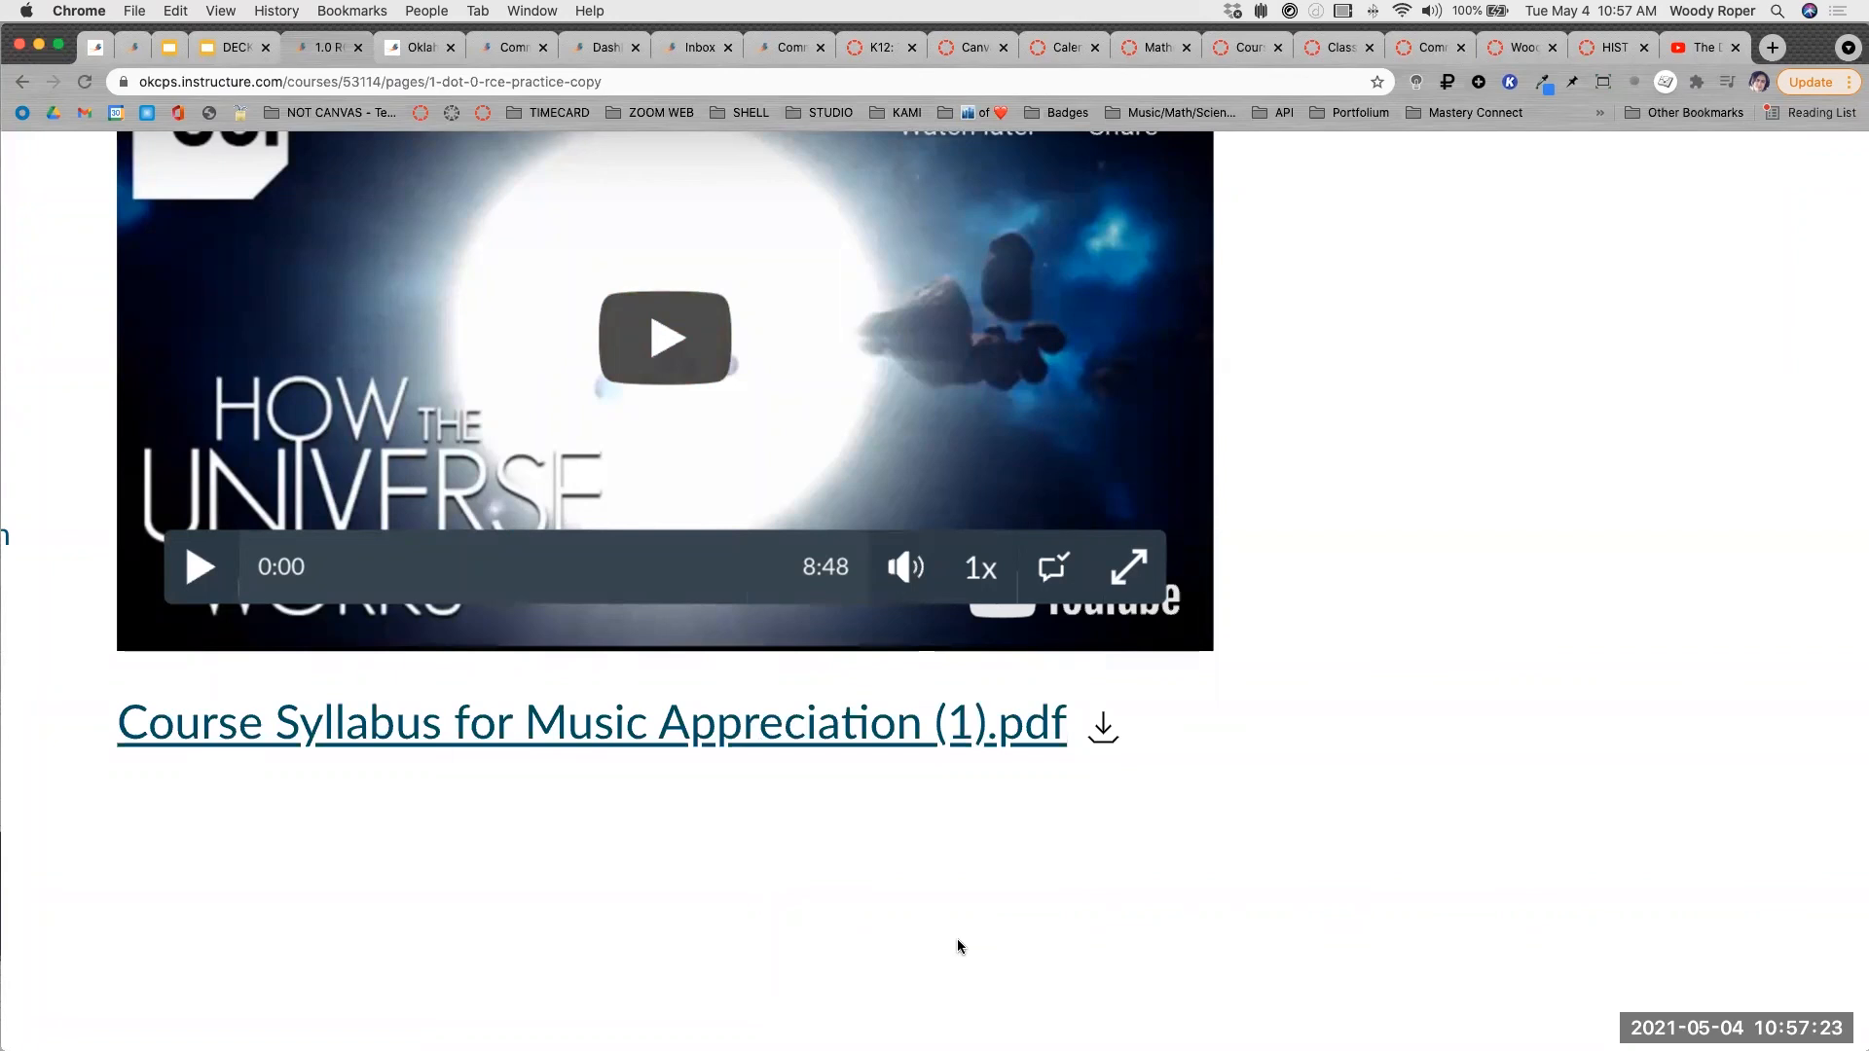
scroll(956, 940, down, 5)
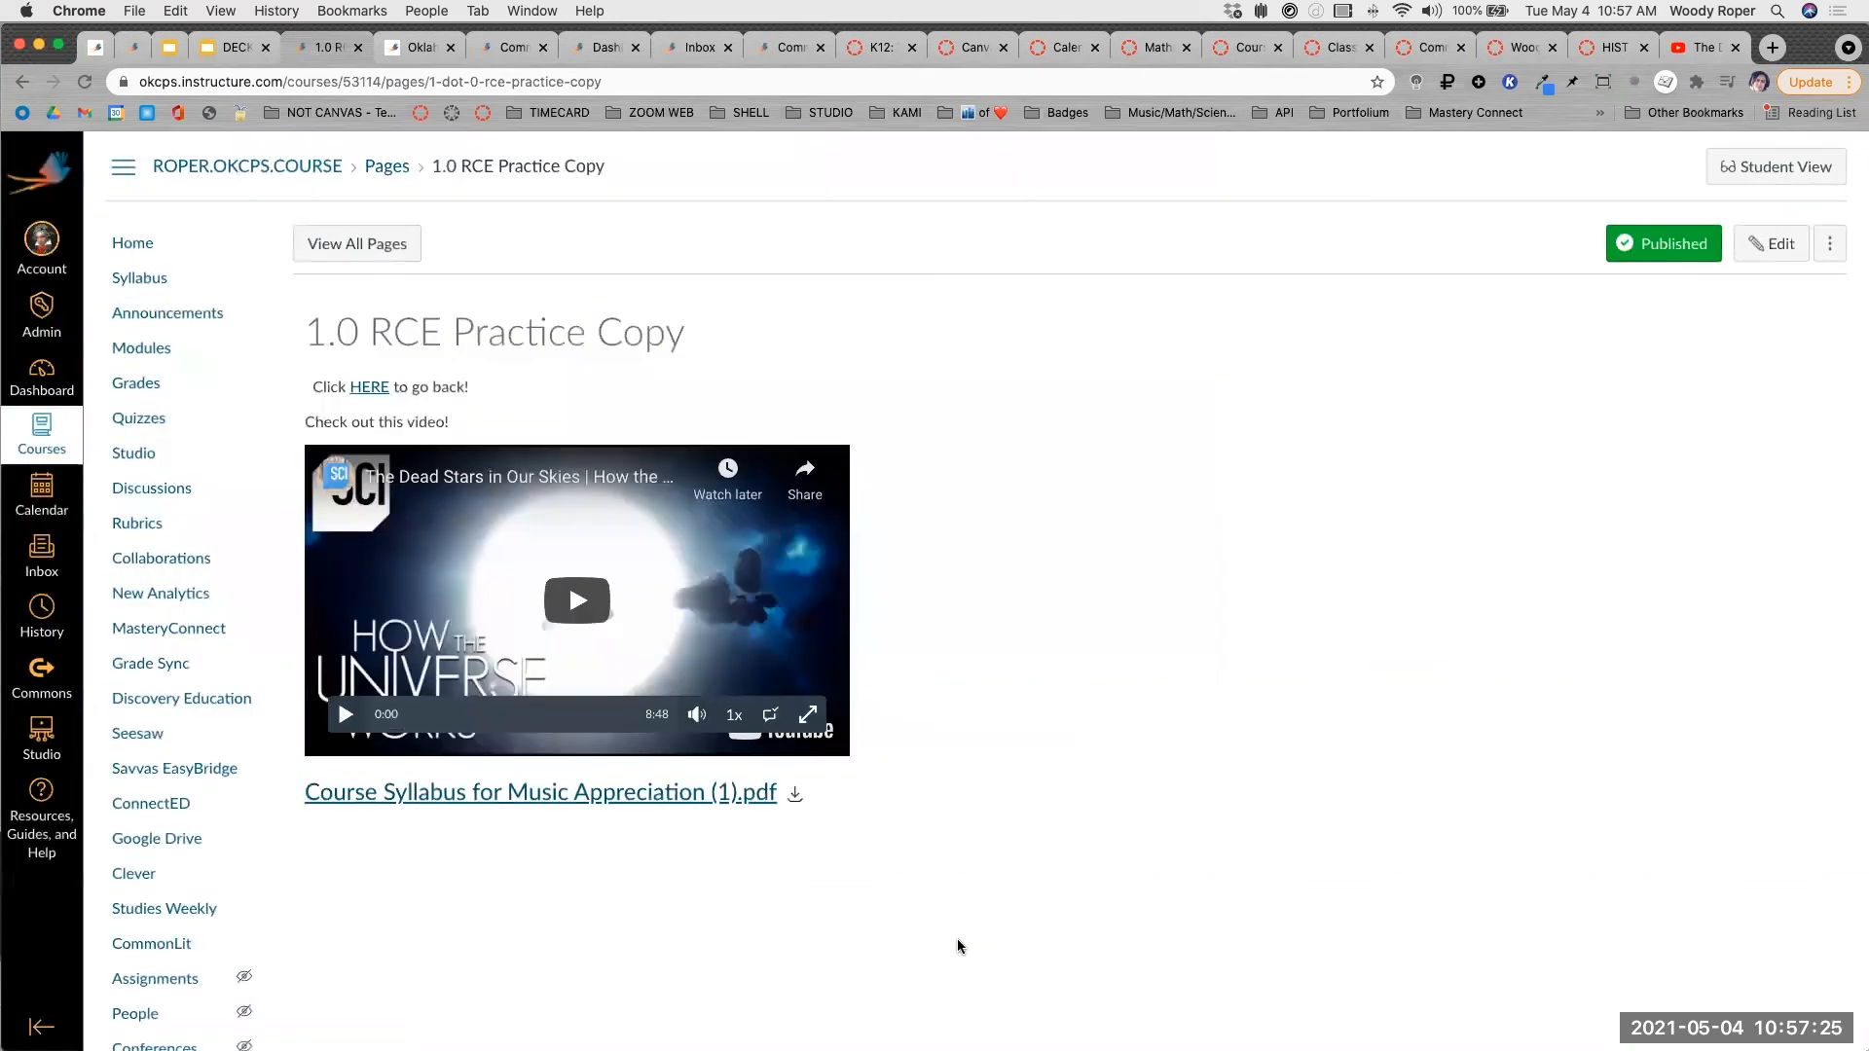
Edit the page again, set the syllabus link to "Preview inline" with "Expand preview by Default", save, and view the embedded PDF.
click(1768, 255)
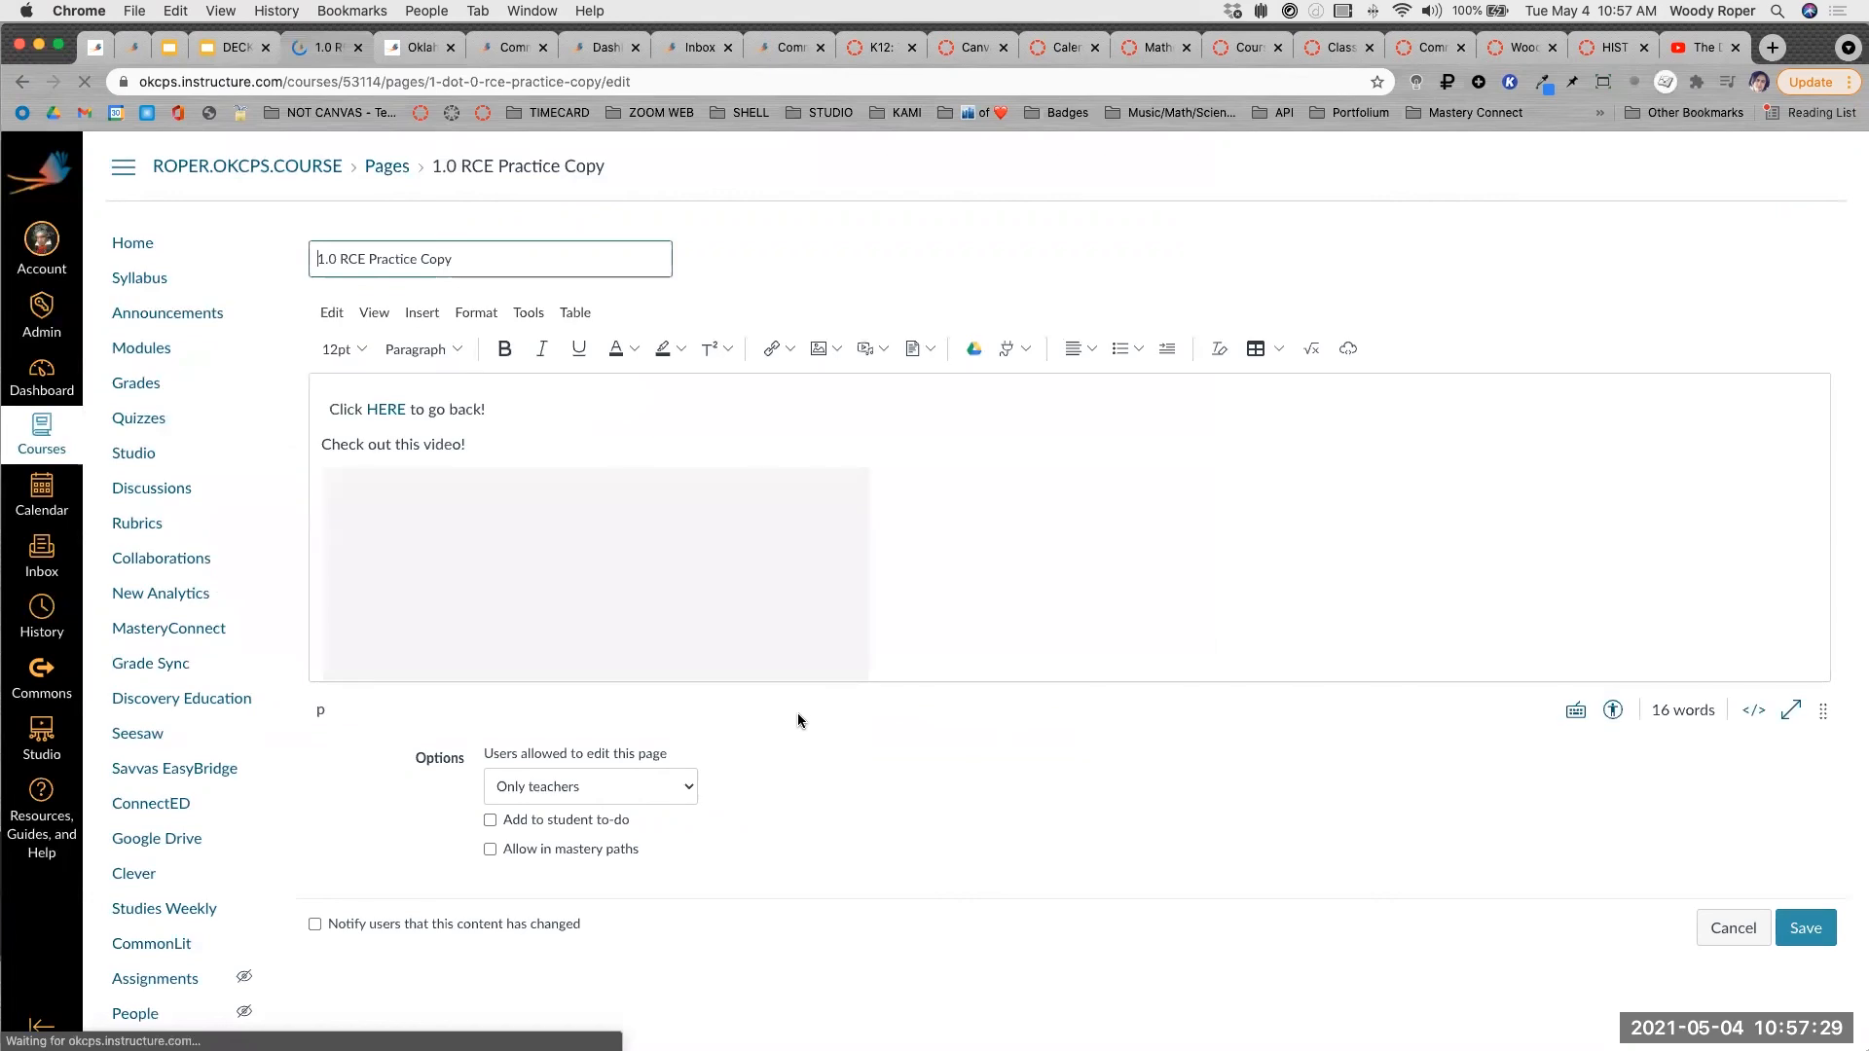
scroll(1047, 597, down, 2)
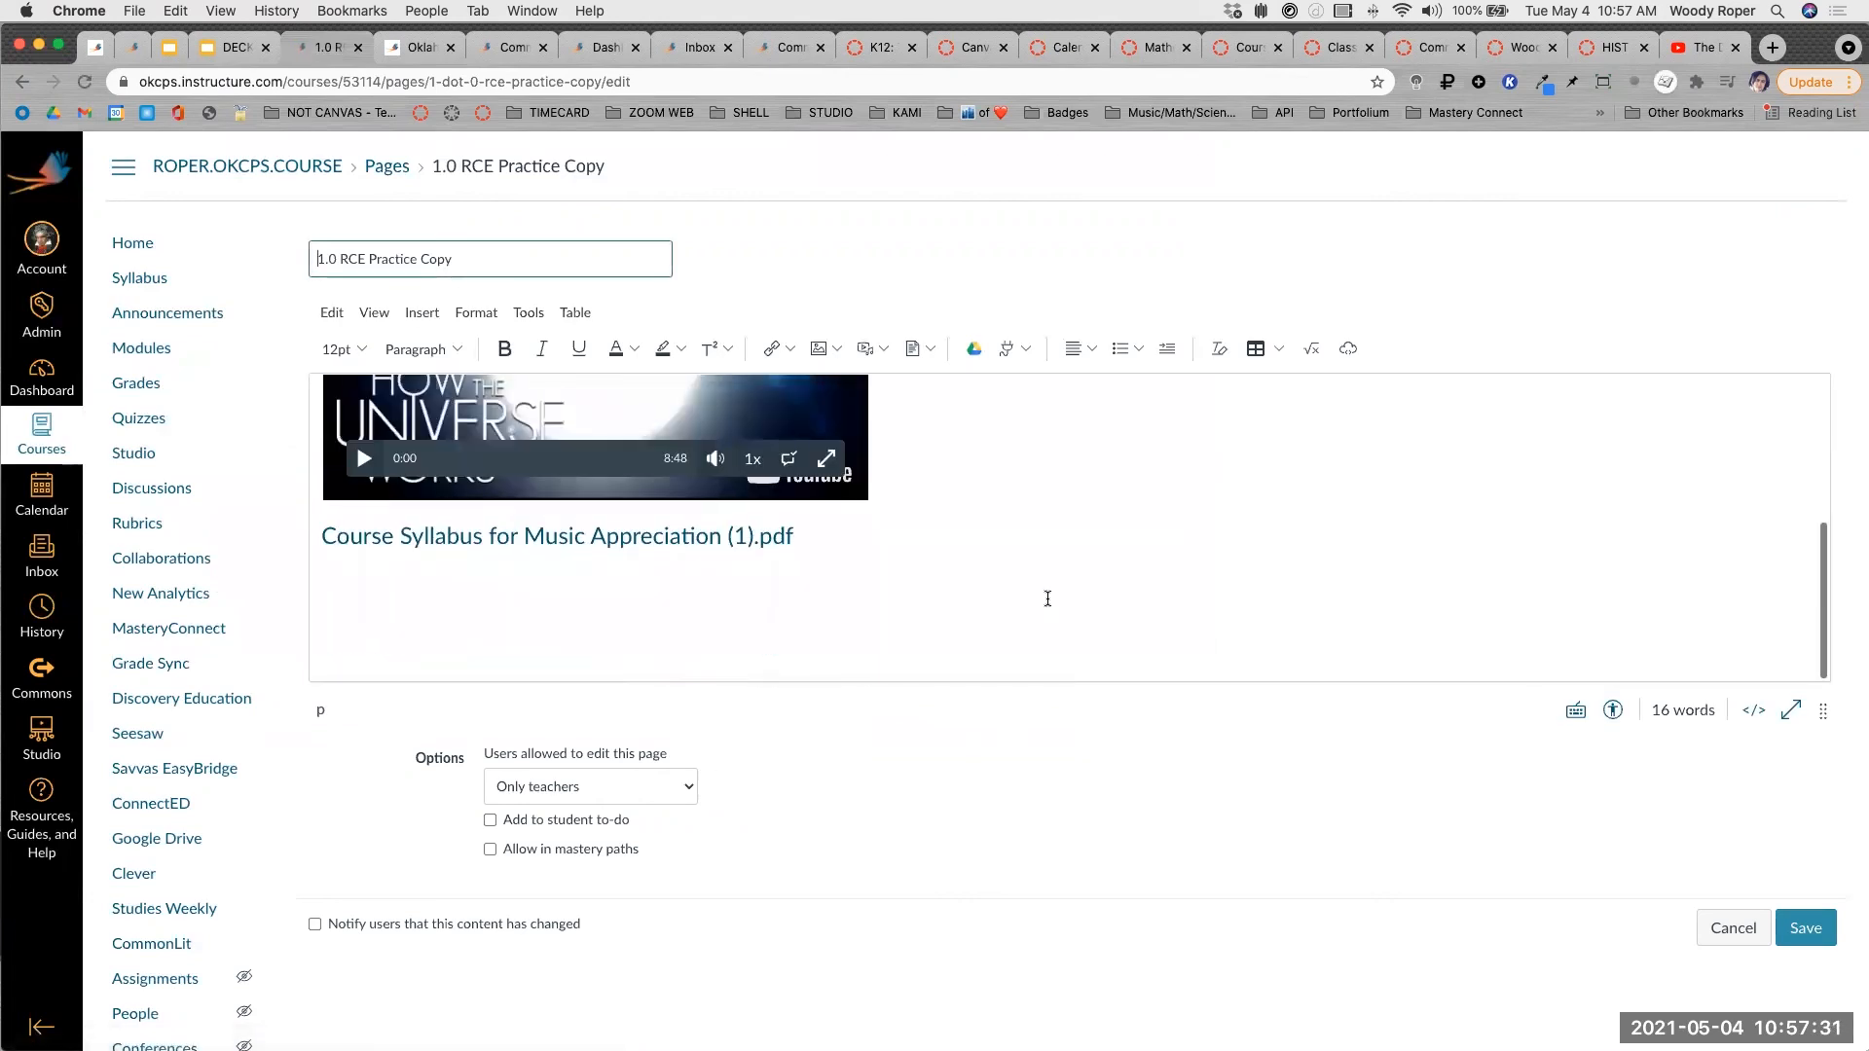
click(497, 537)
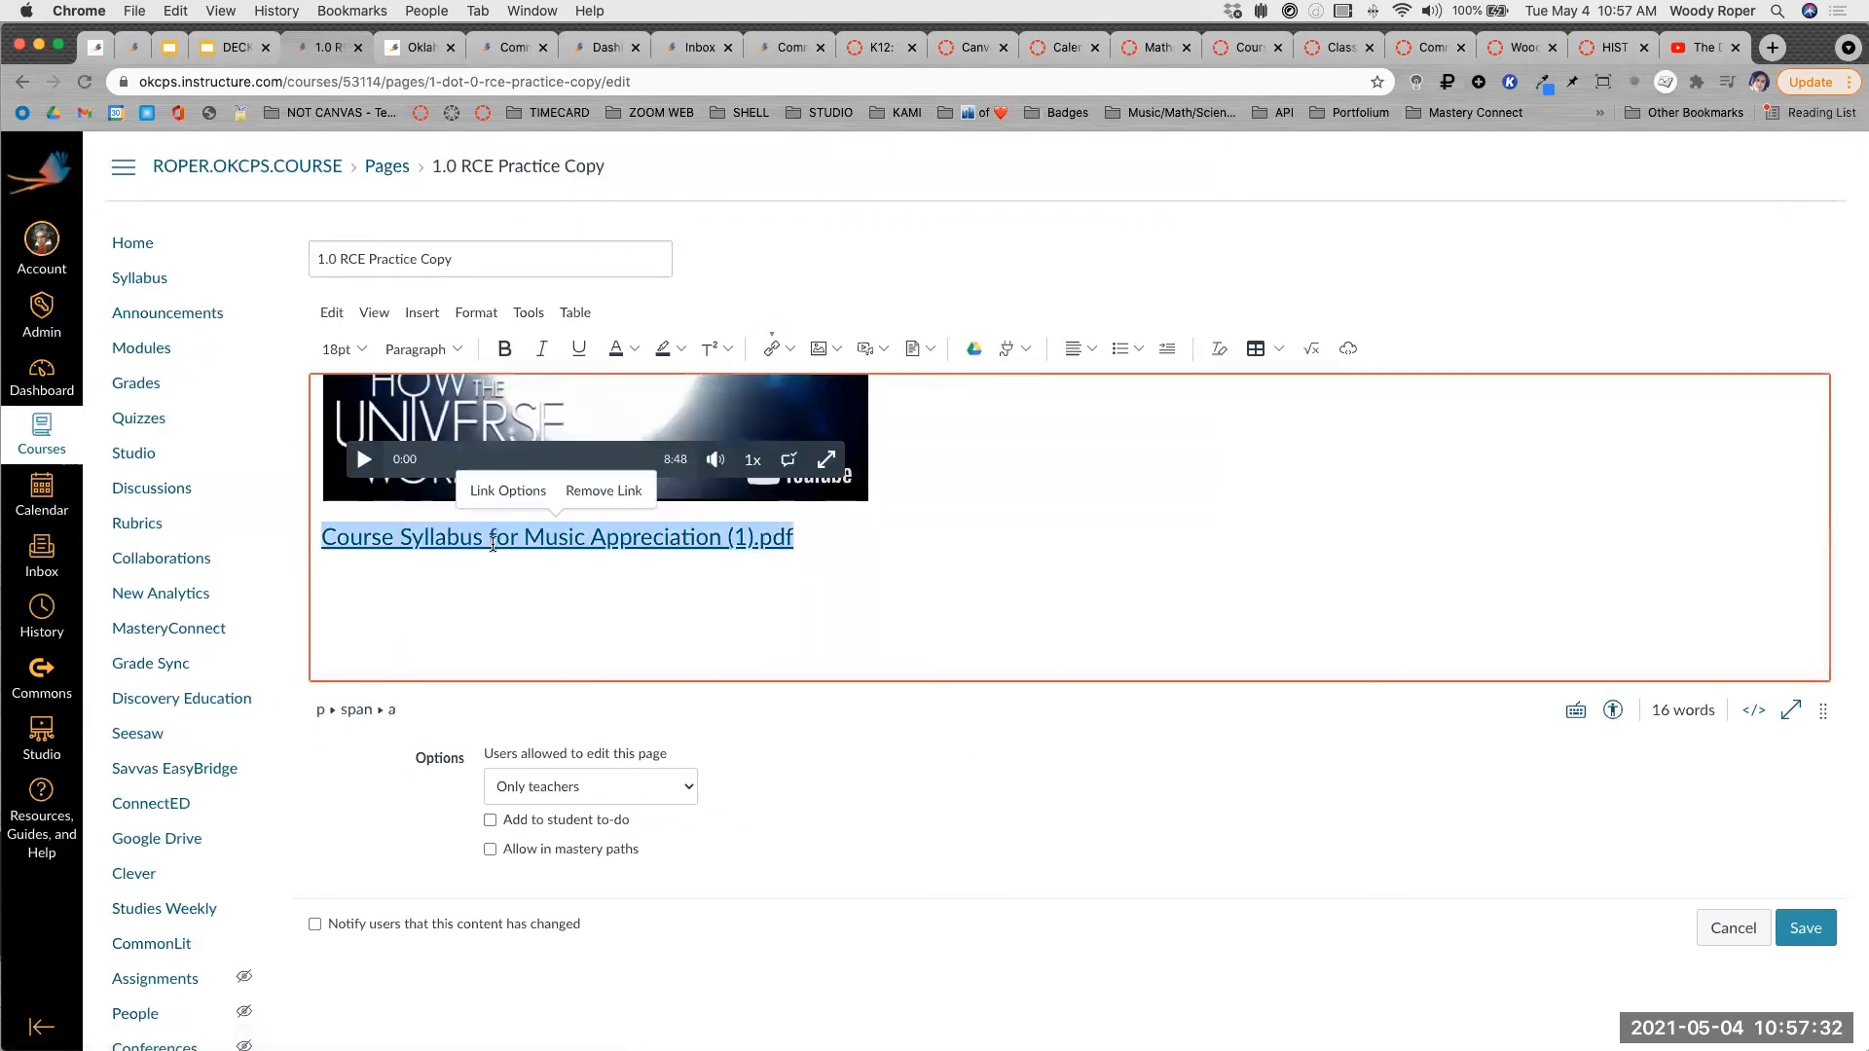
click(495, 491)
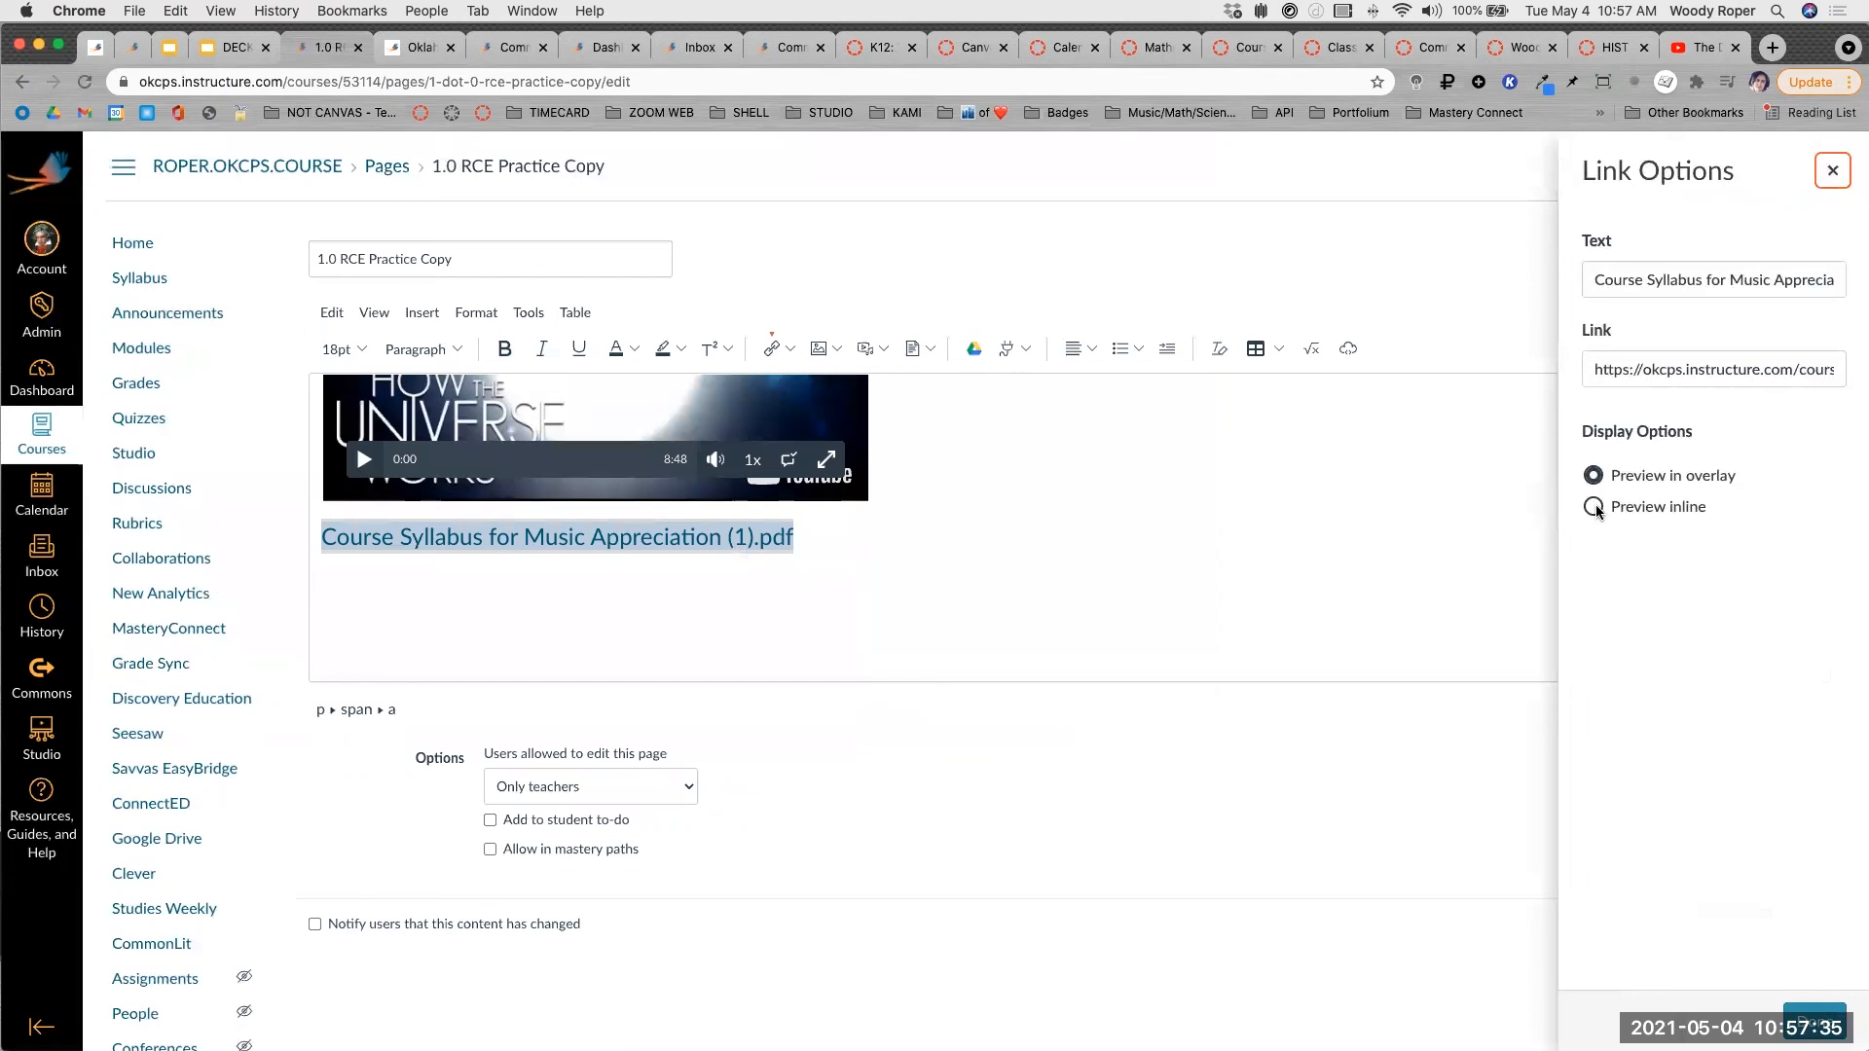
click(1594, 507)
click(1604, 539)
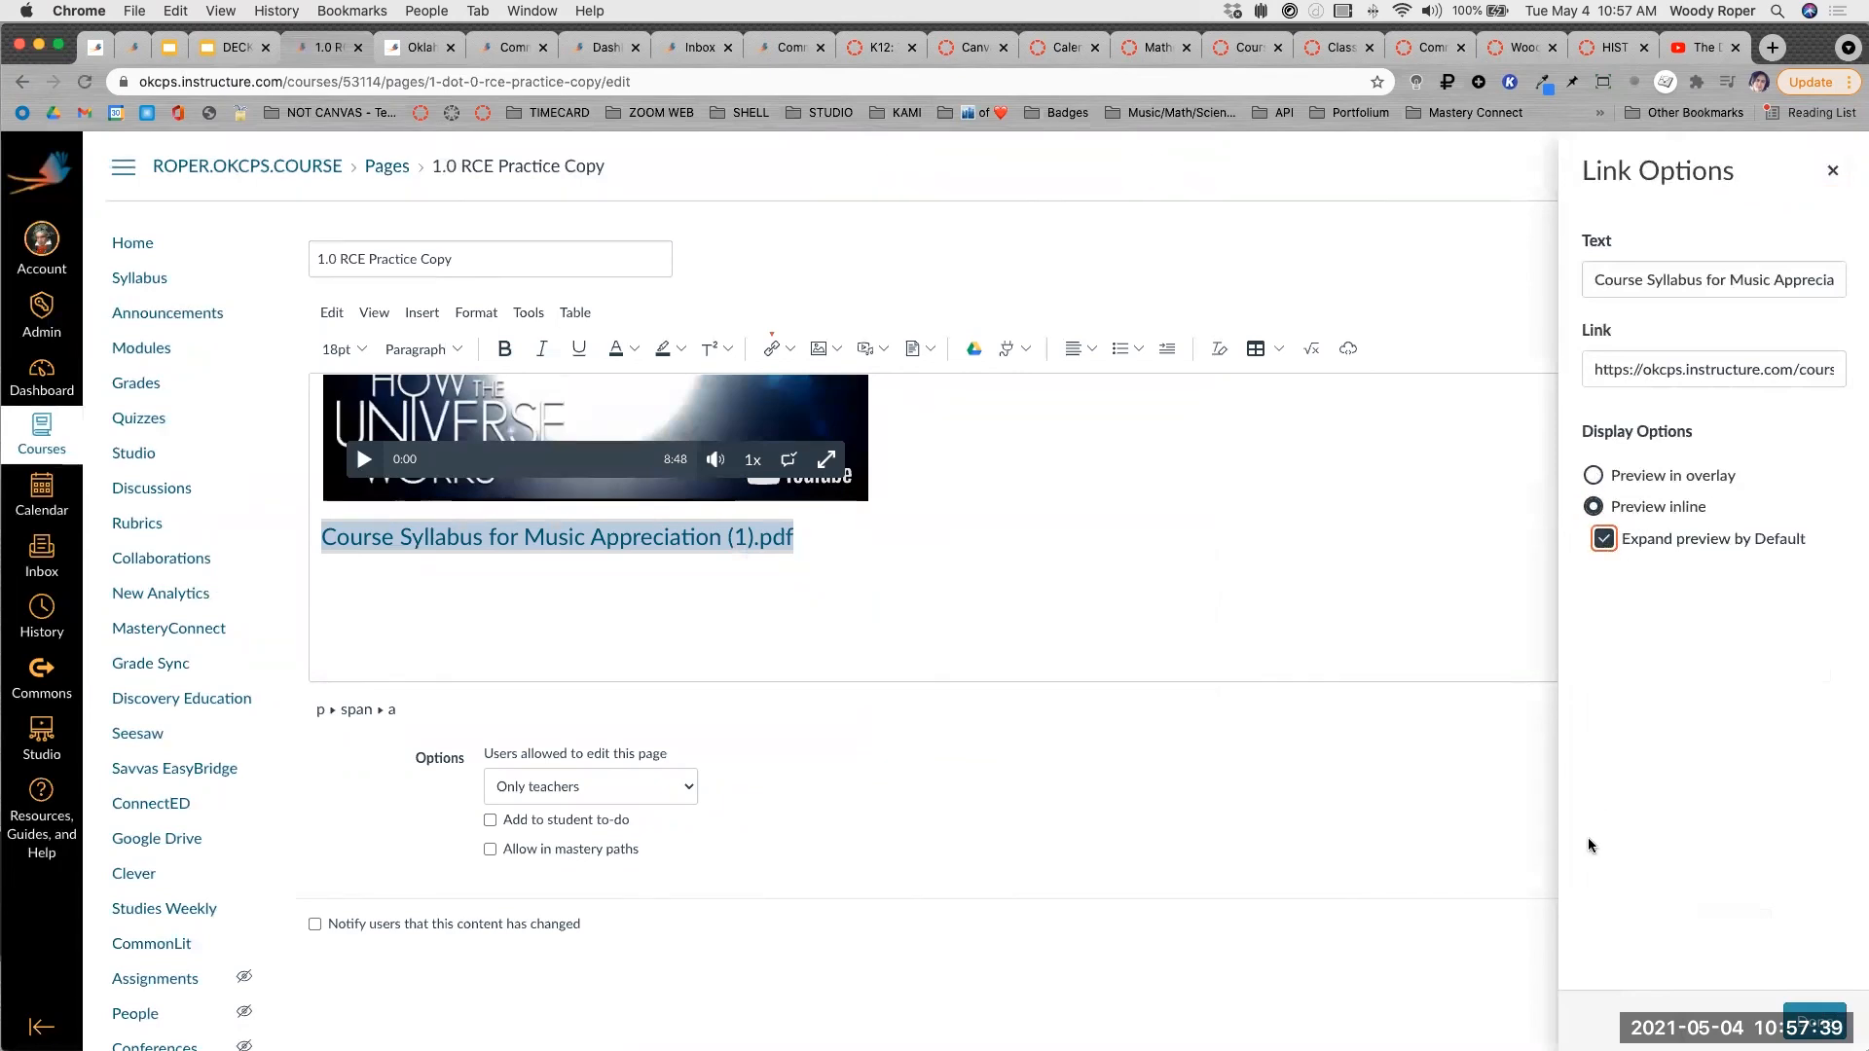
click(1810, 1018)
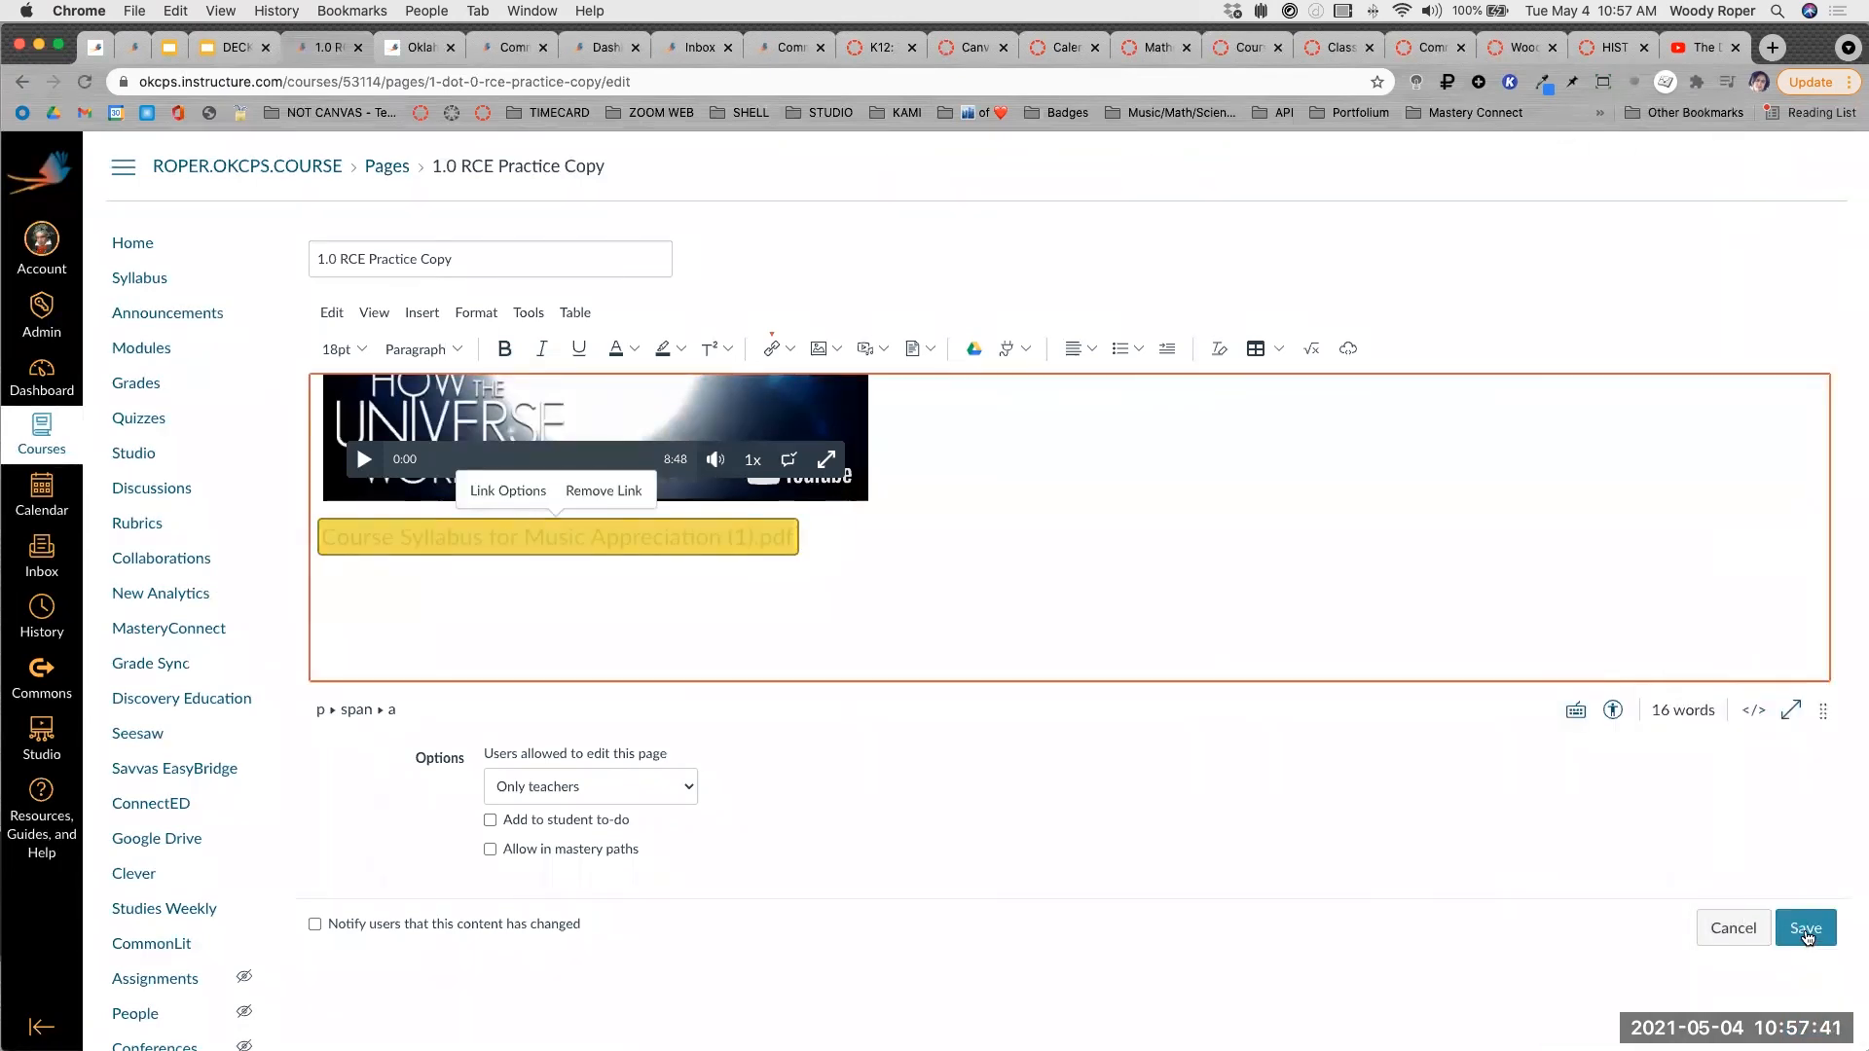
click(1805, 929)
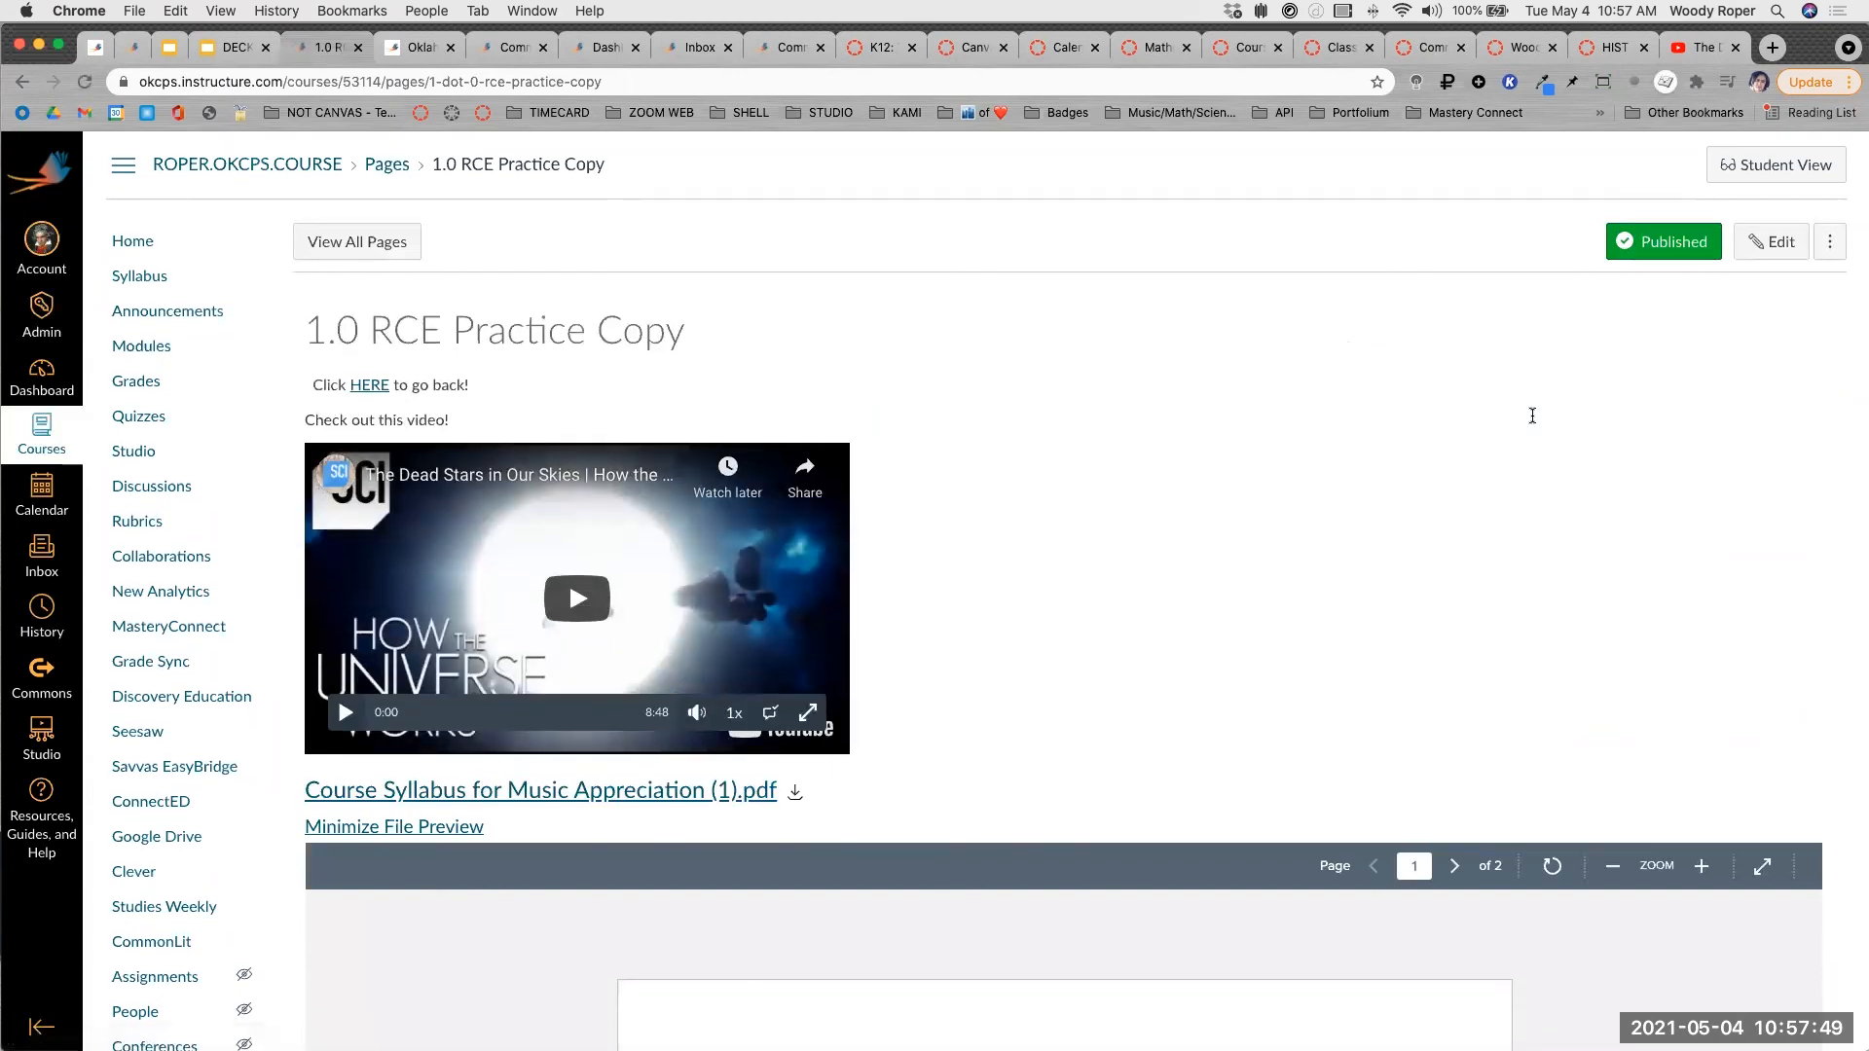
scroll(1532, 416, down, 10)
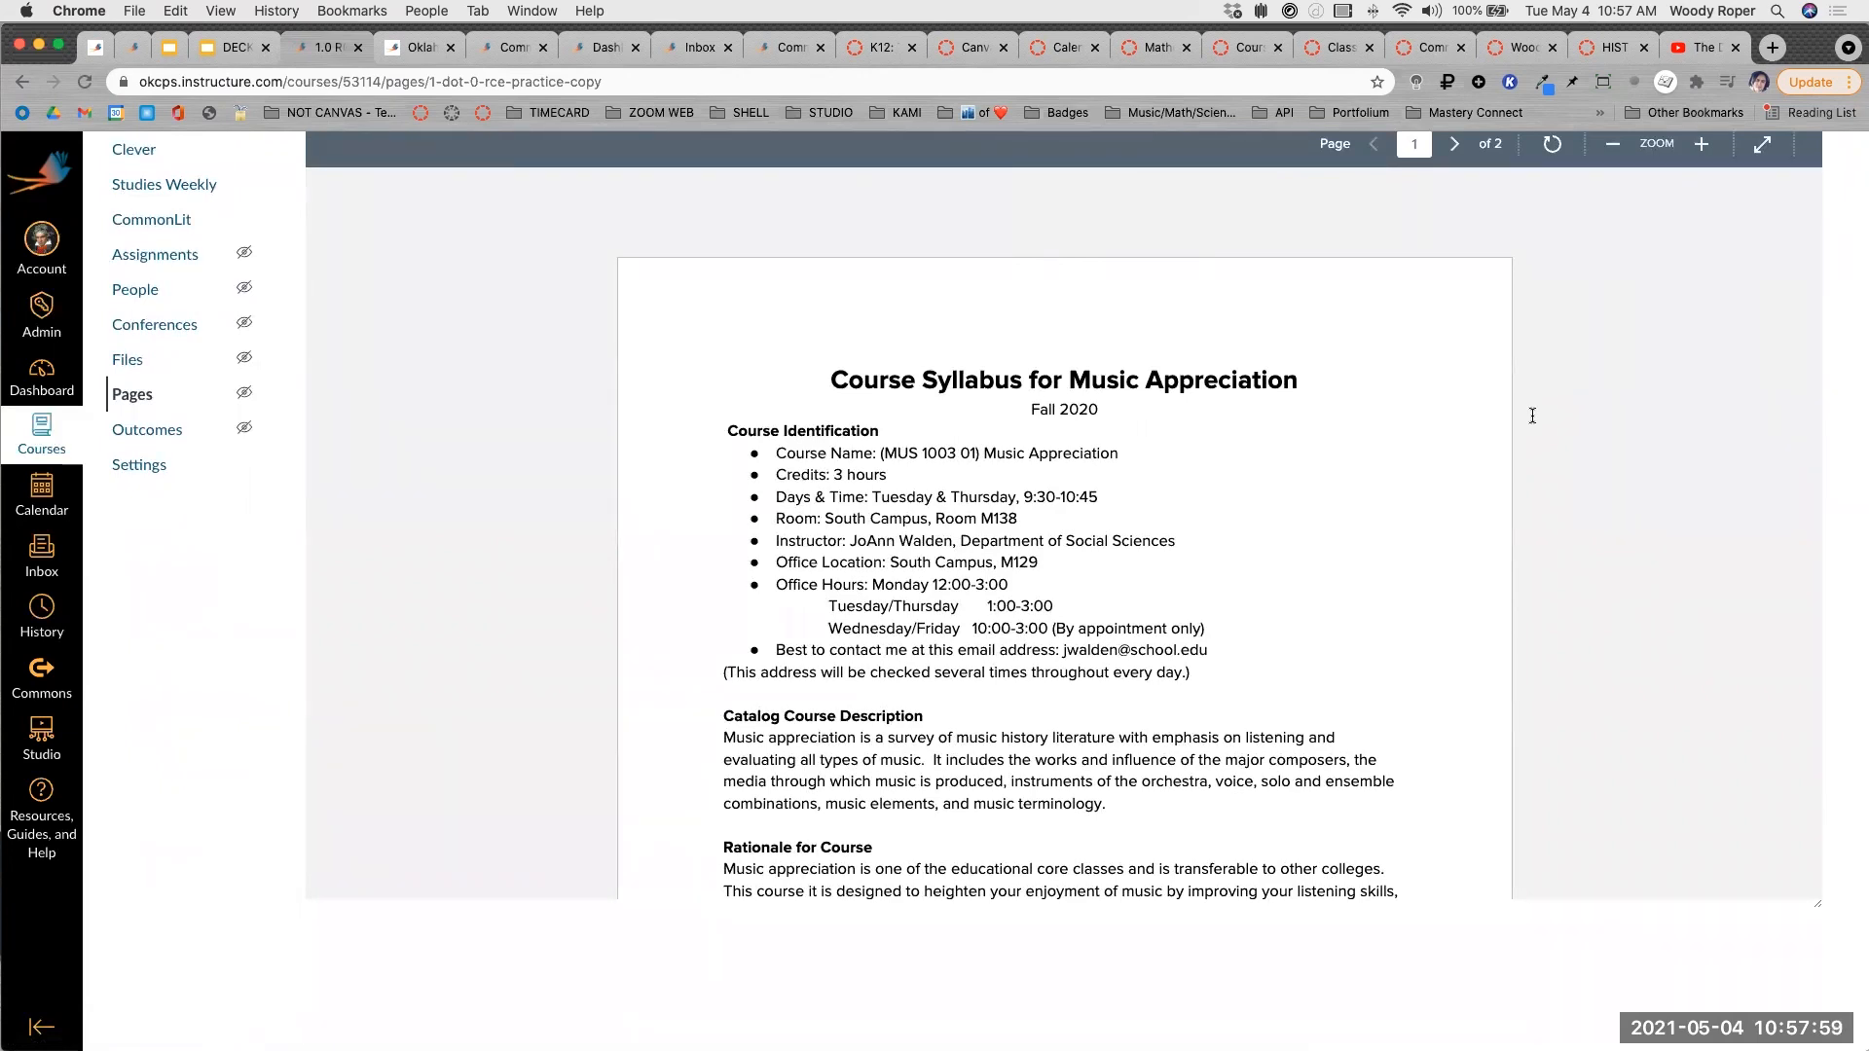
Look through the inline syllabus preview on the 1.0 RCE Practice Copy page, including its course description and rationale sections.
scroll(1178, 498, up, 3)
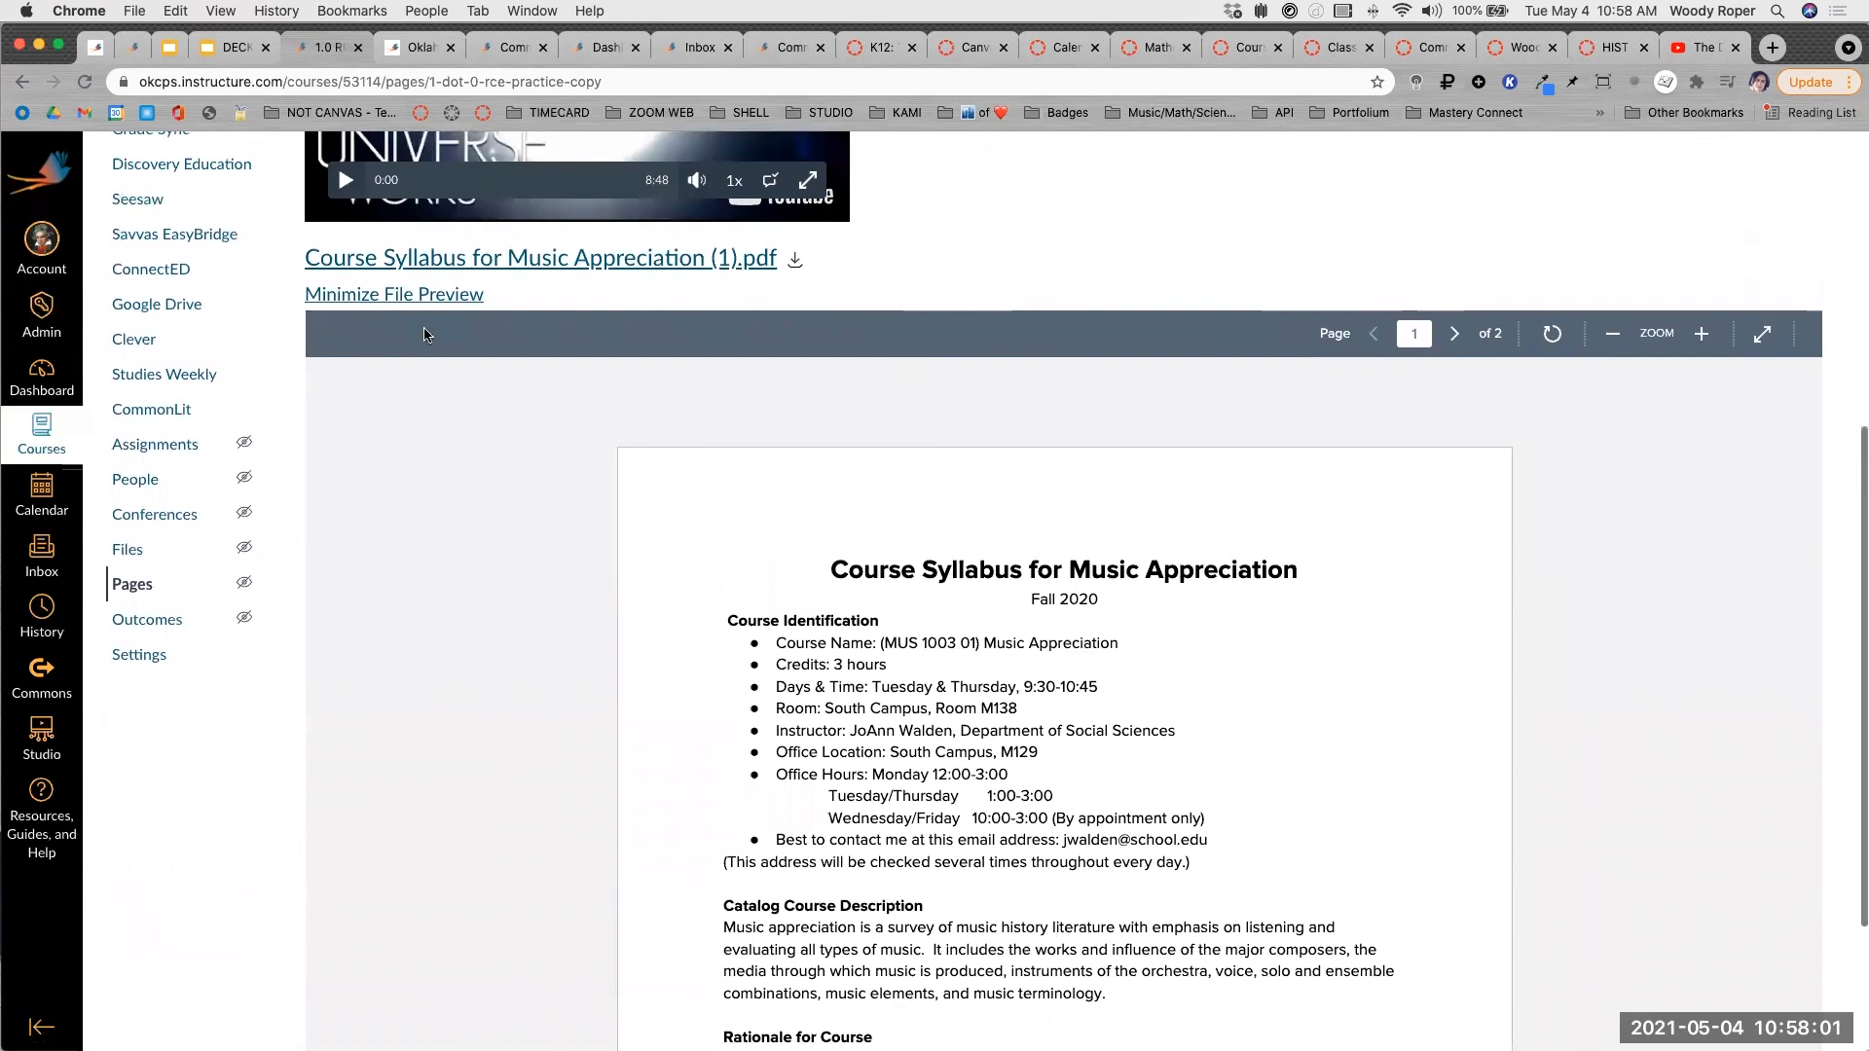
scroll(541, 617, down, 3)
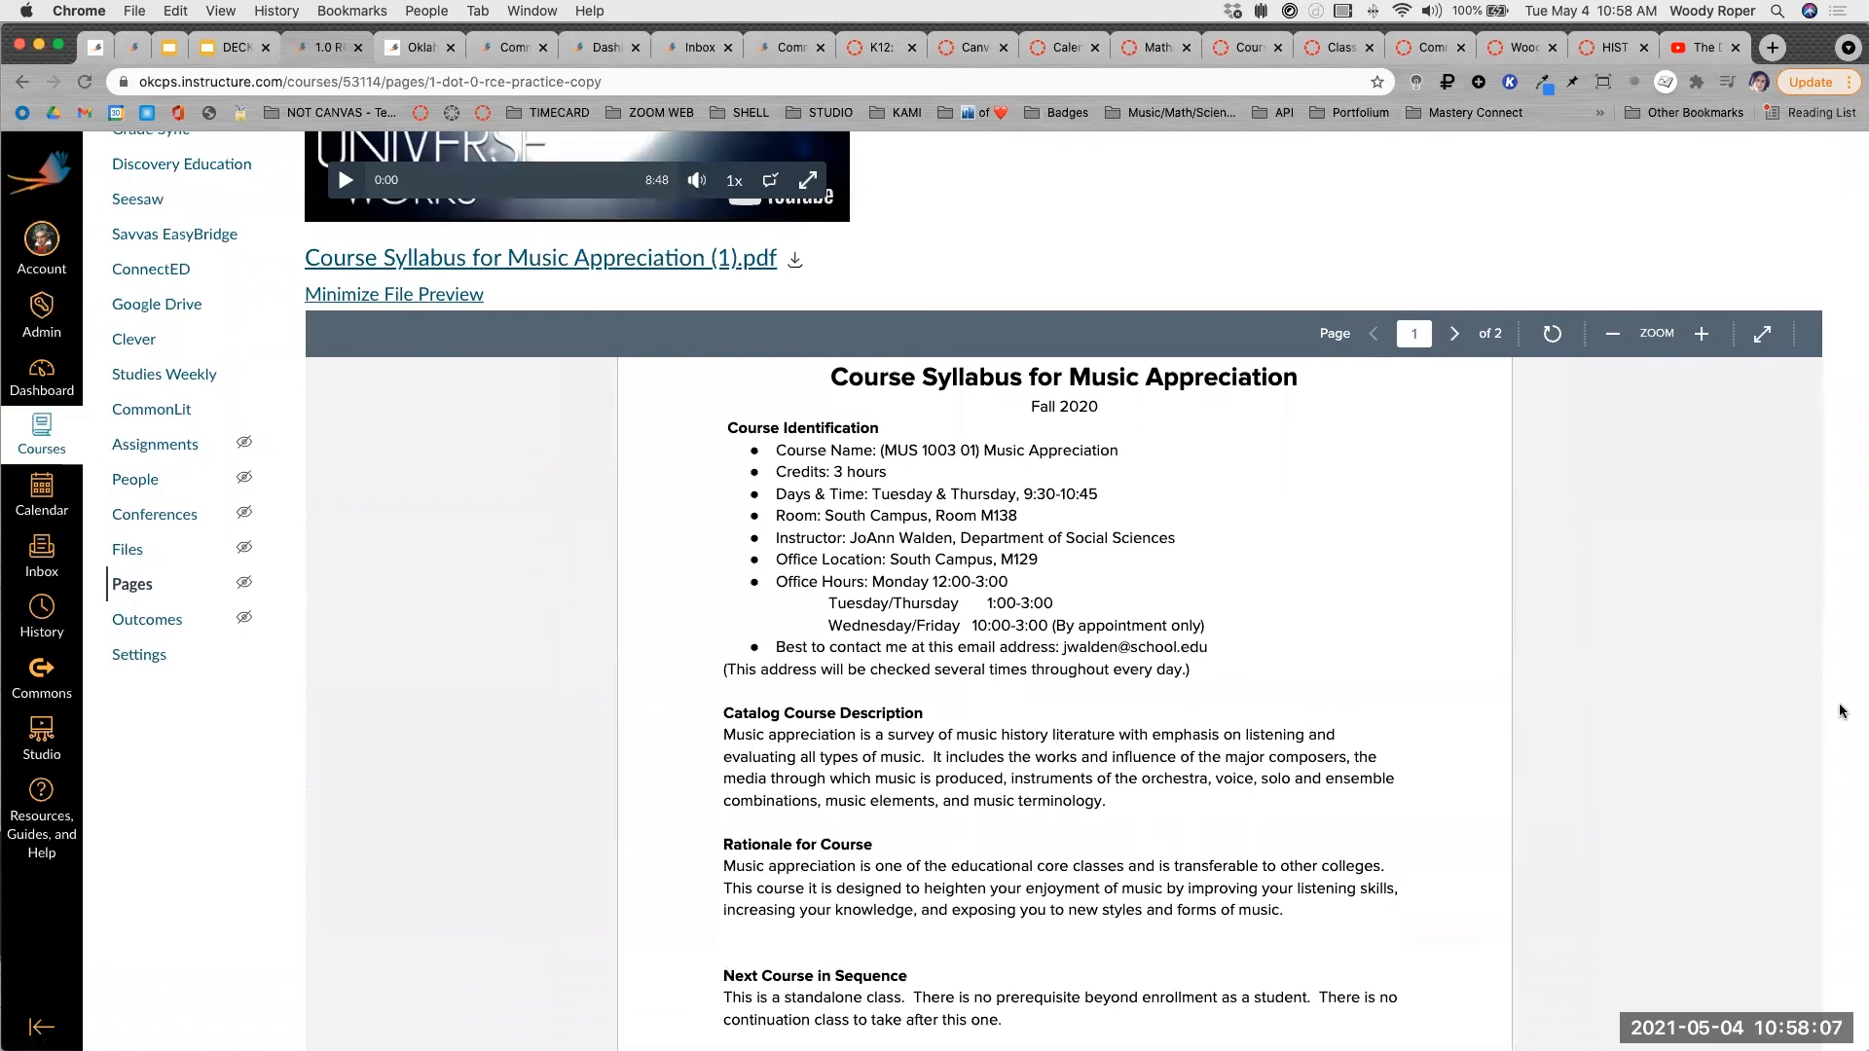
scroll(1839, 710, down, 5)
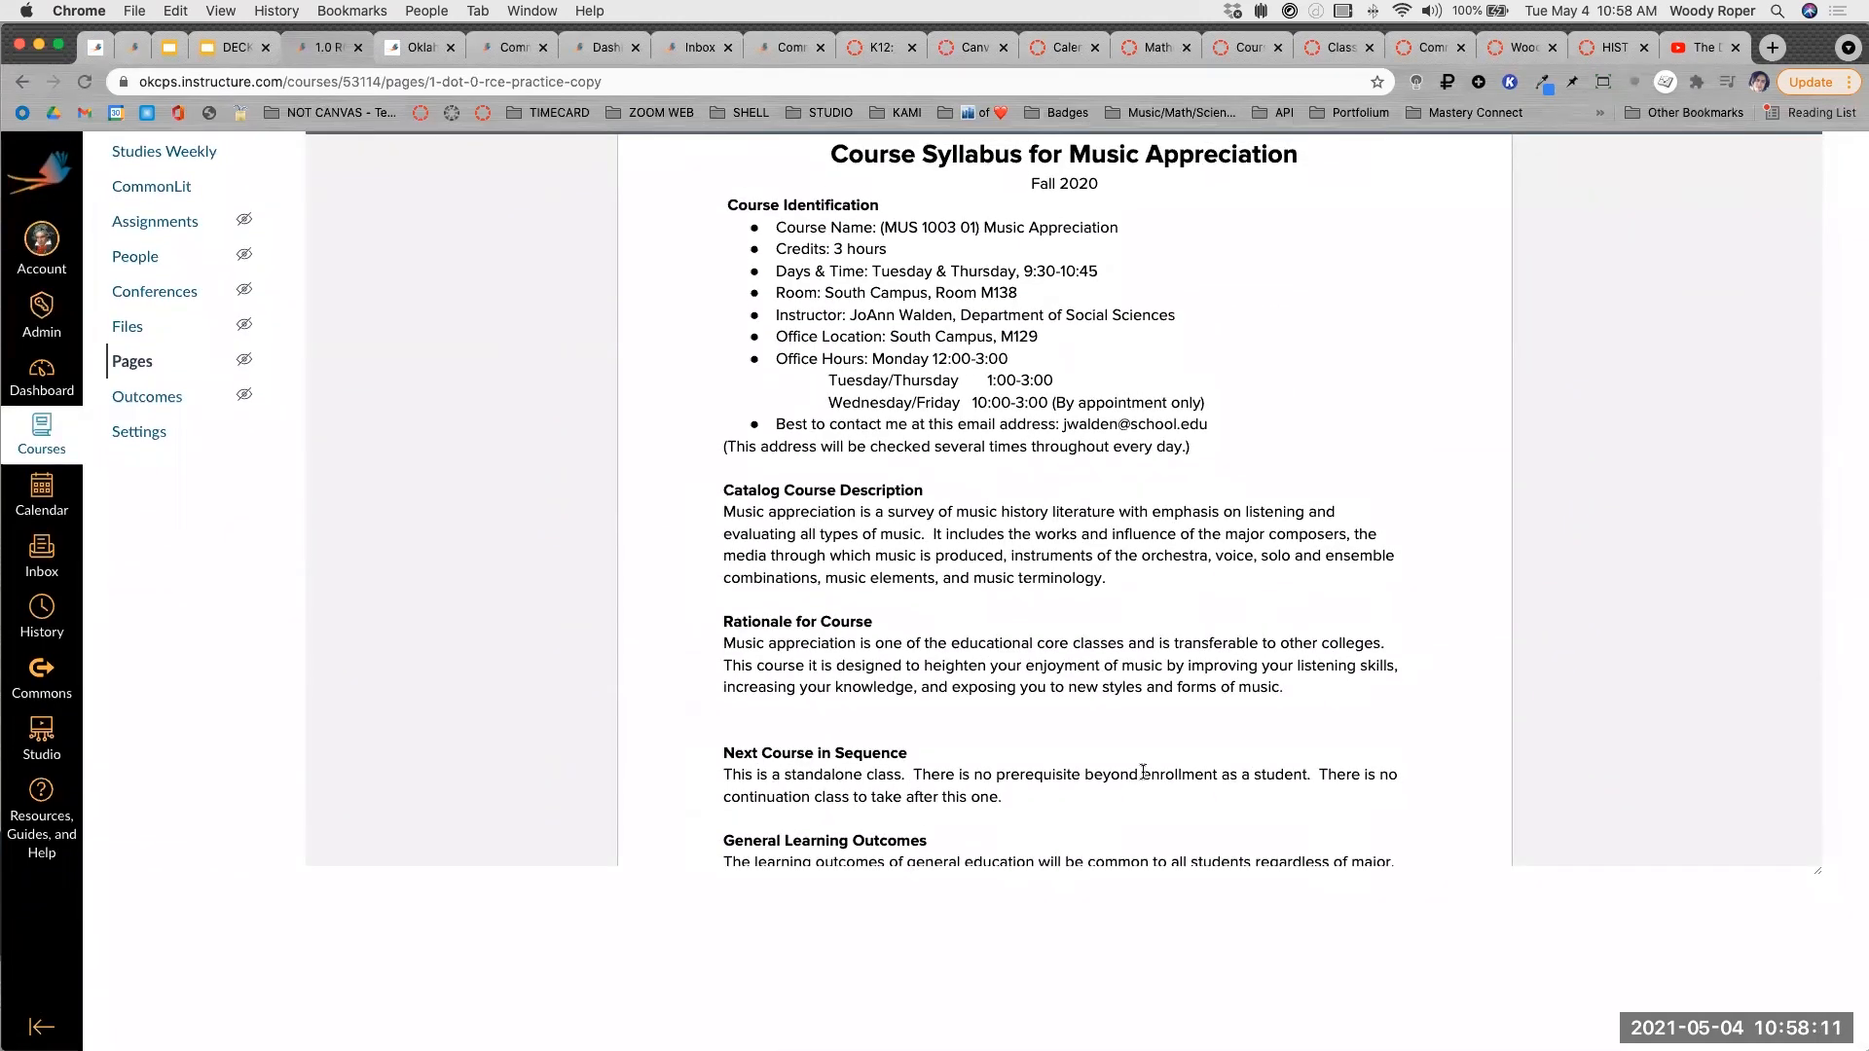
scroll(1199, 685, up, 10)
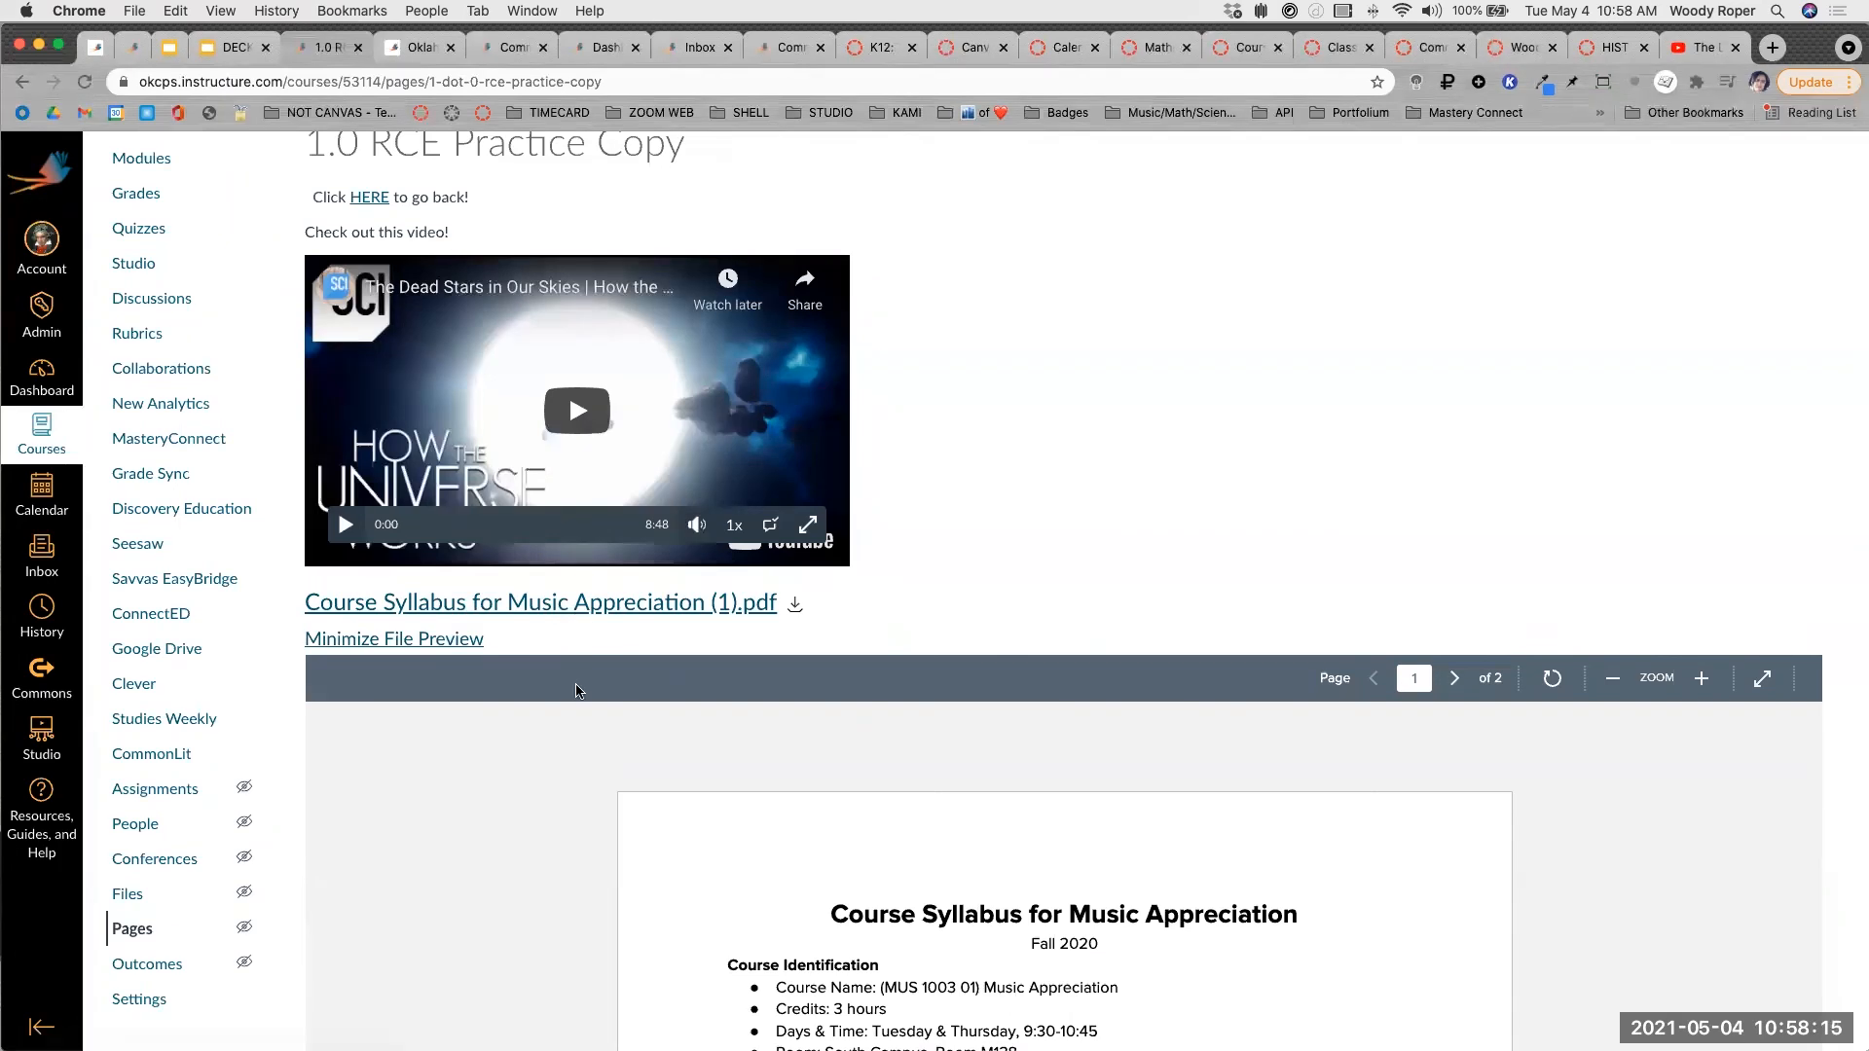
scroll(575, 691, down, 6)
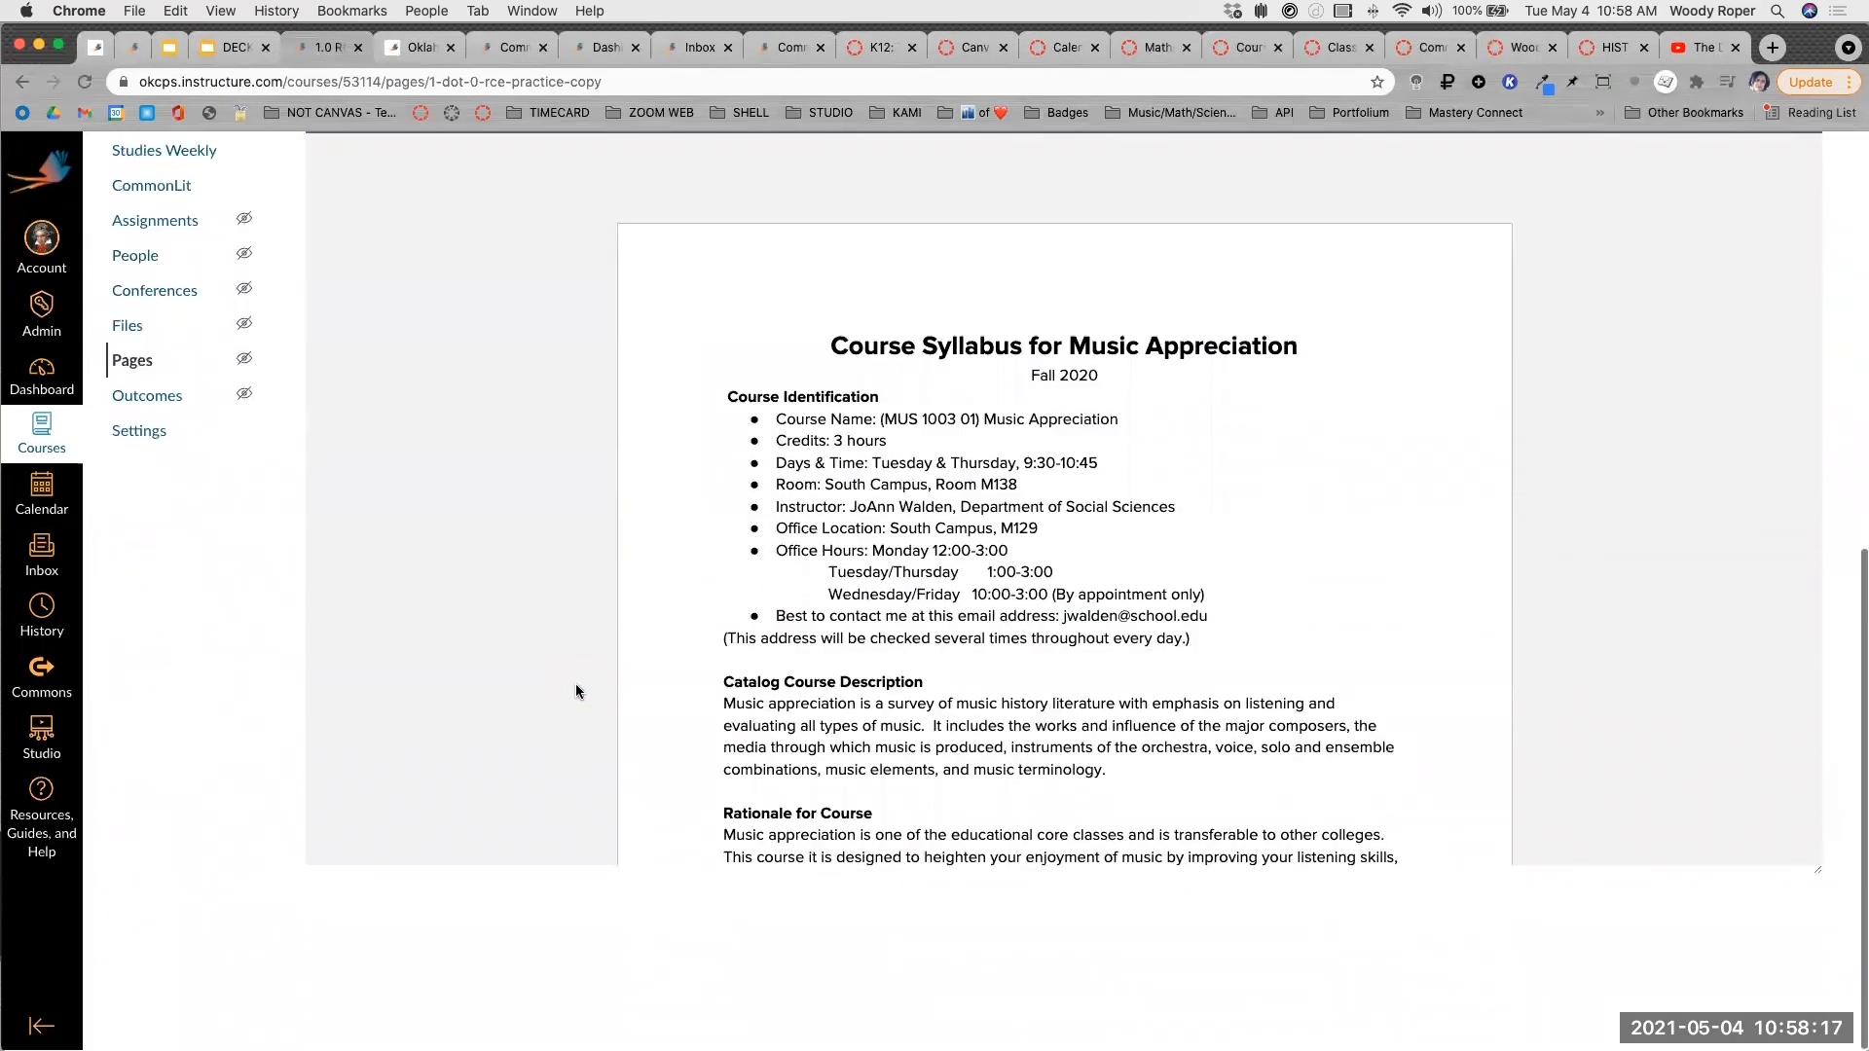
scroll(575, 691, up, 1)
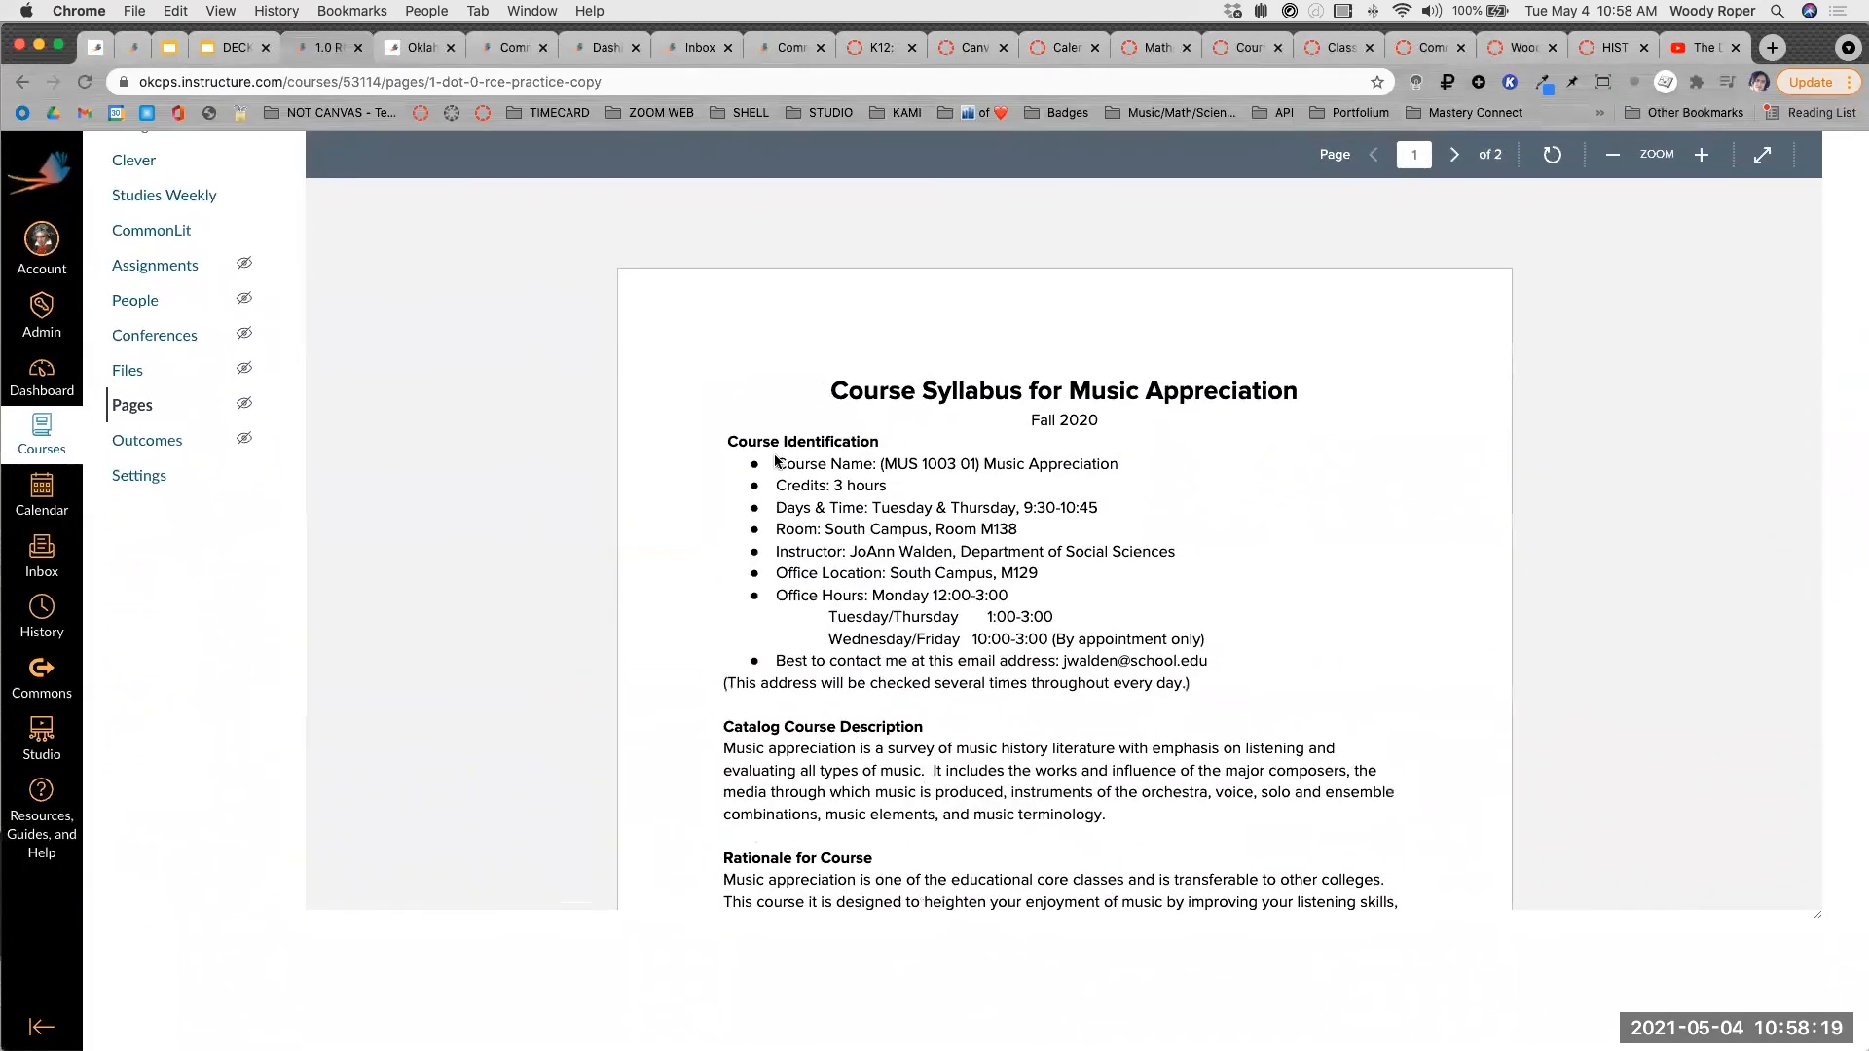
drag(832, 387, 891, 332)
scroll(891, 329, up, 10)
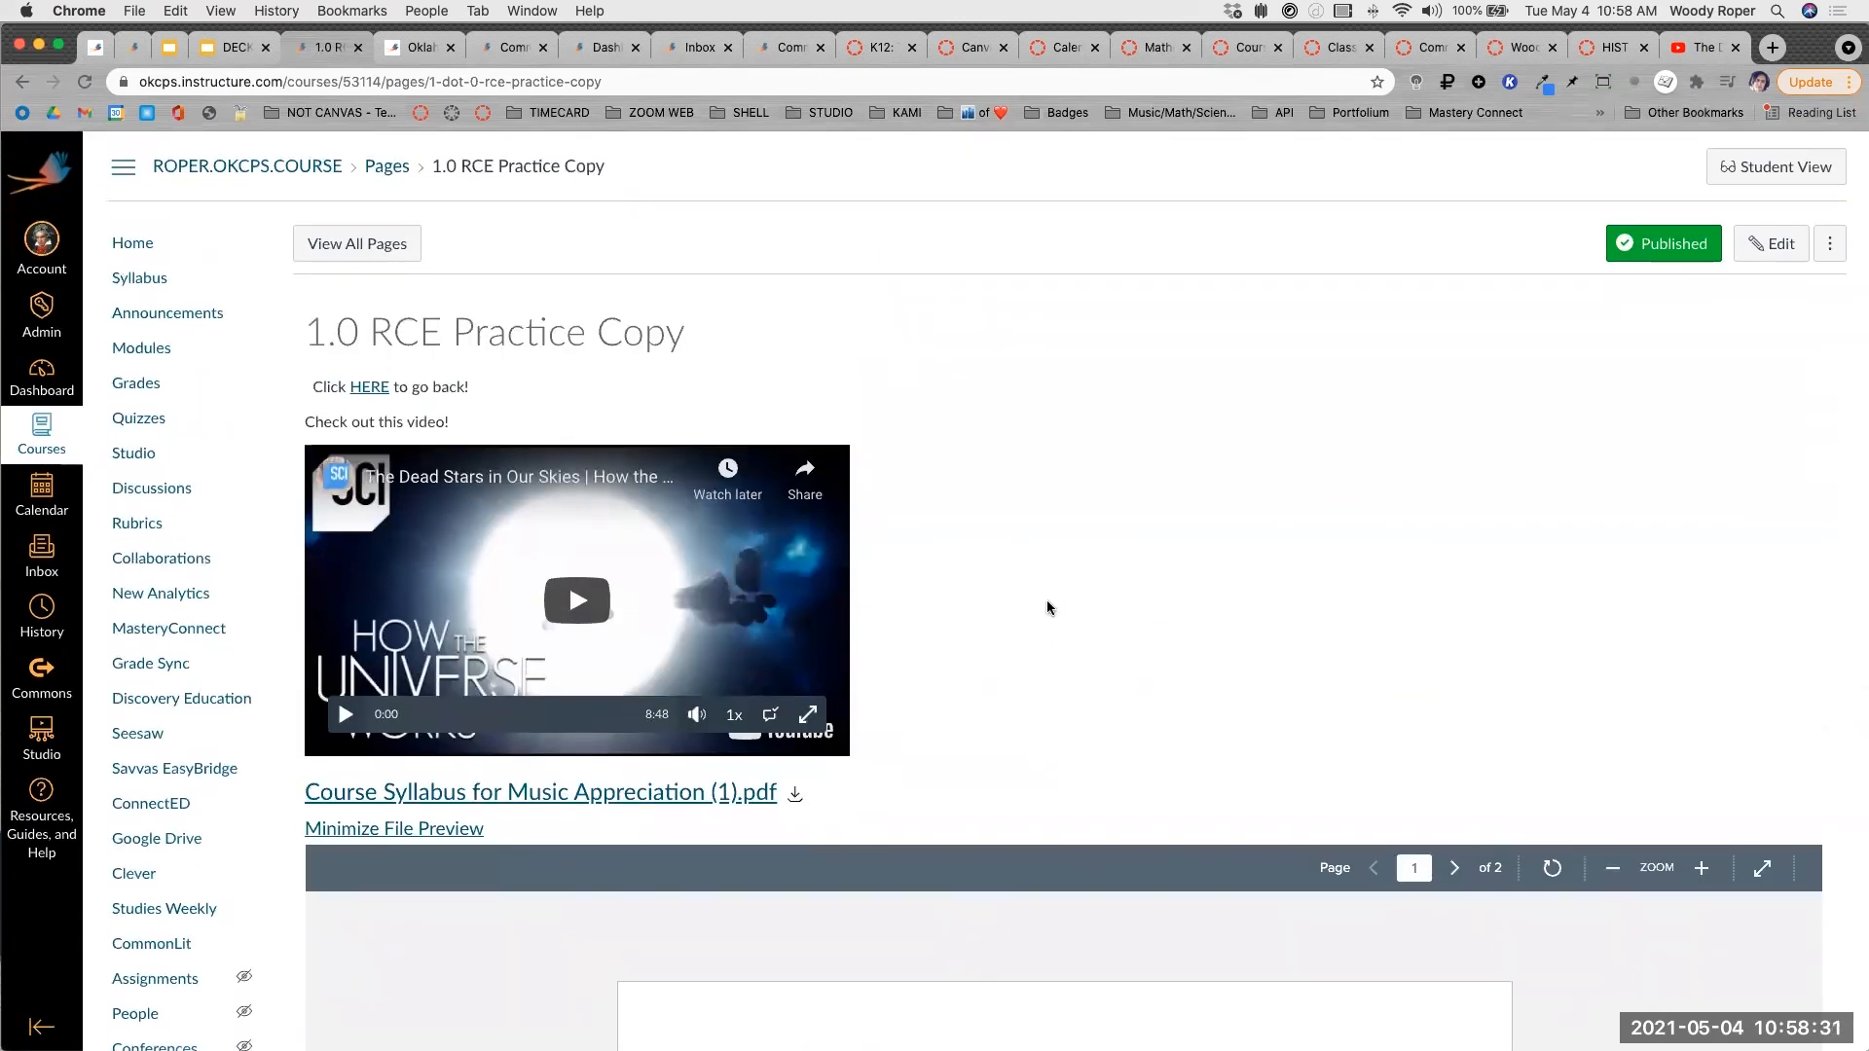
Switch to the Google Slides training deck, show the "Activity: Creating a Page (Part 6)" slide and play its countdown timer video.
click(237, 50)
click(1315, 311)
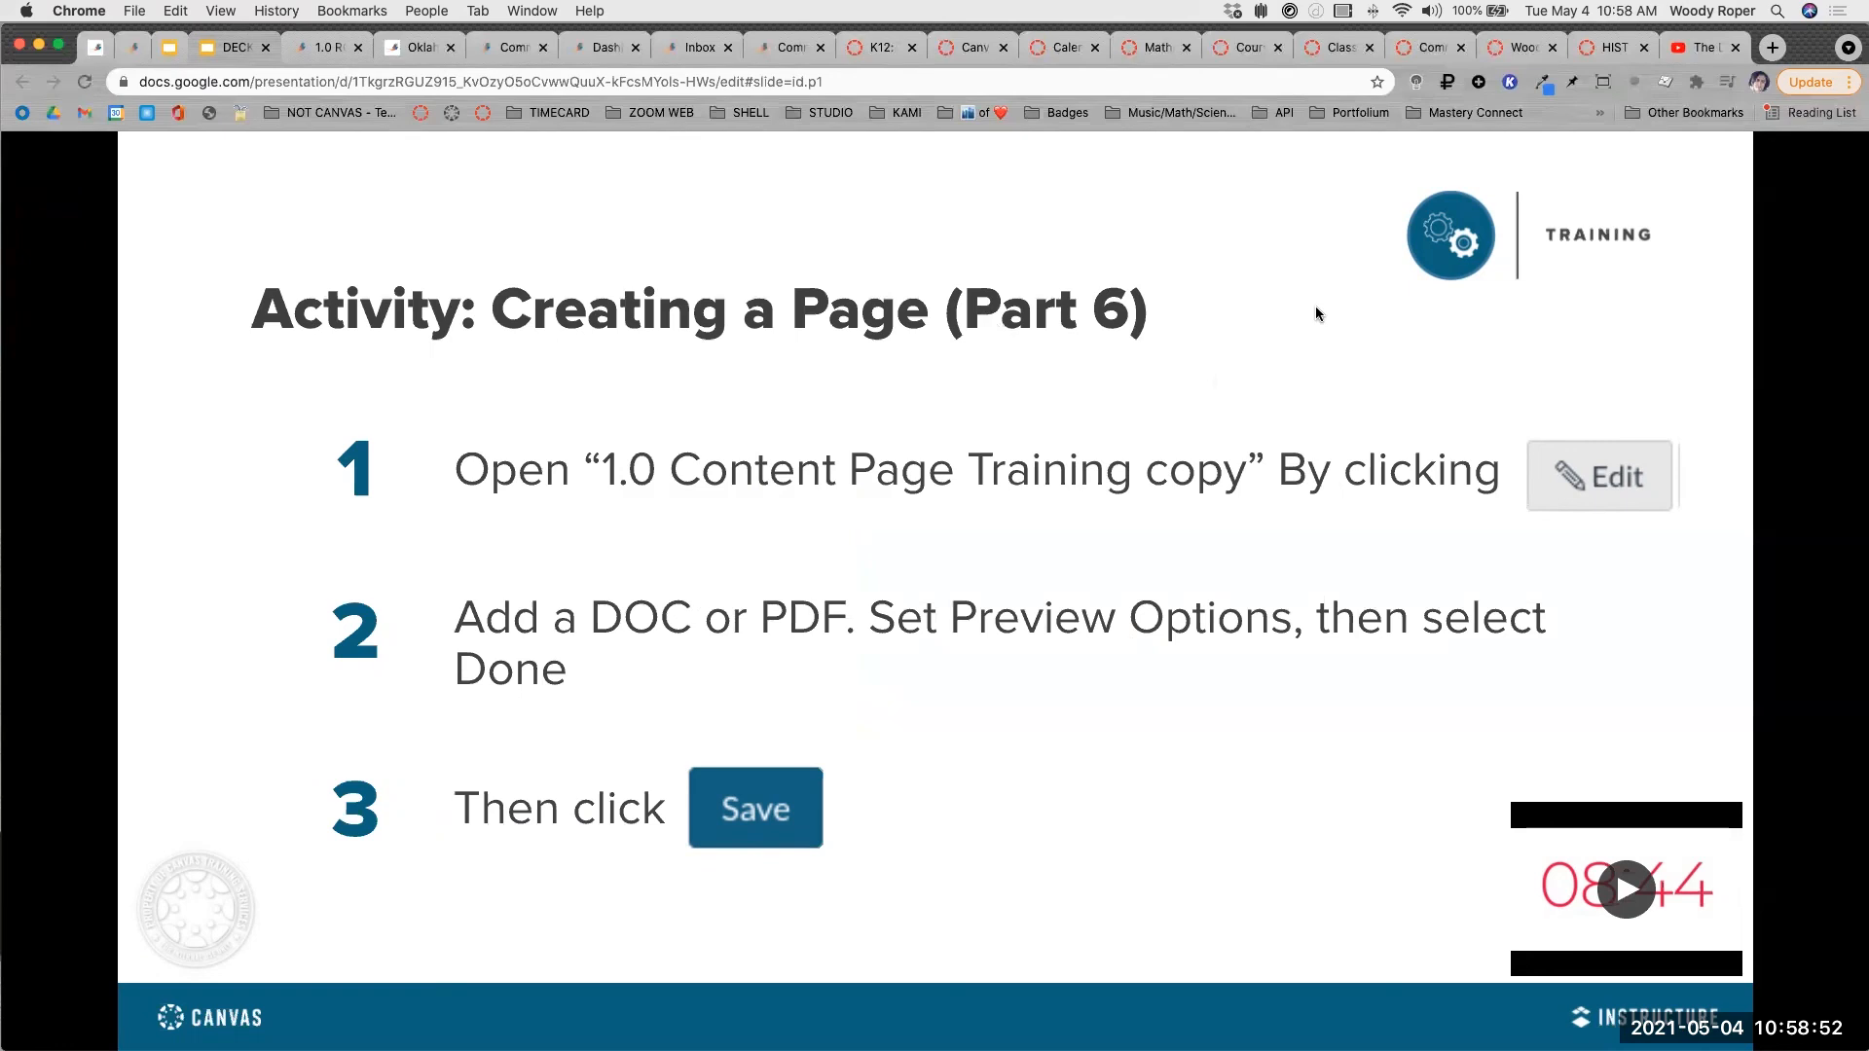
click(1627, 889)
click(1696, 938)
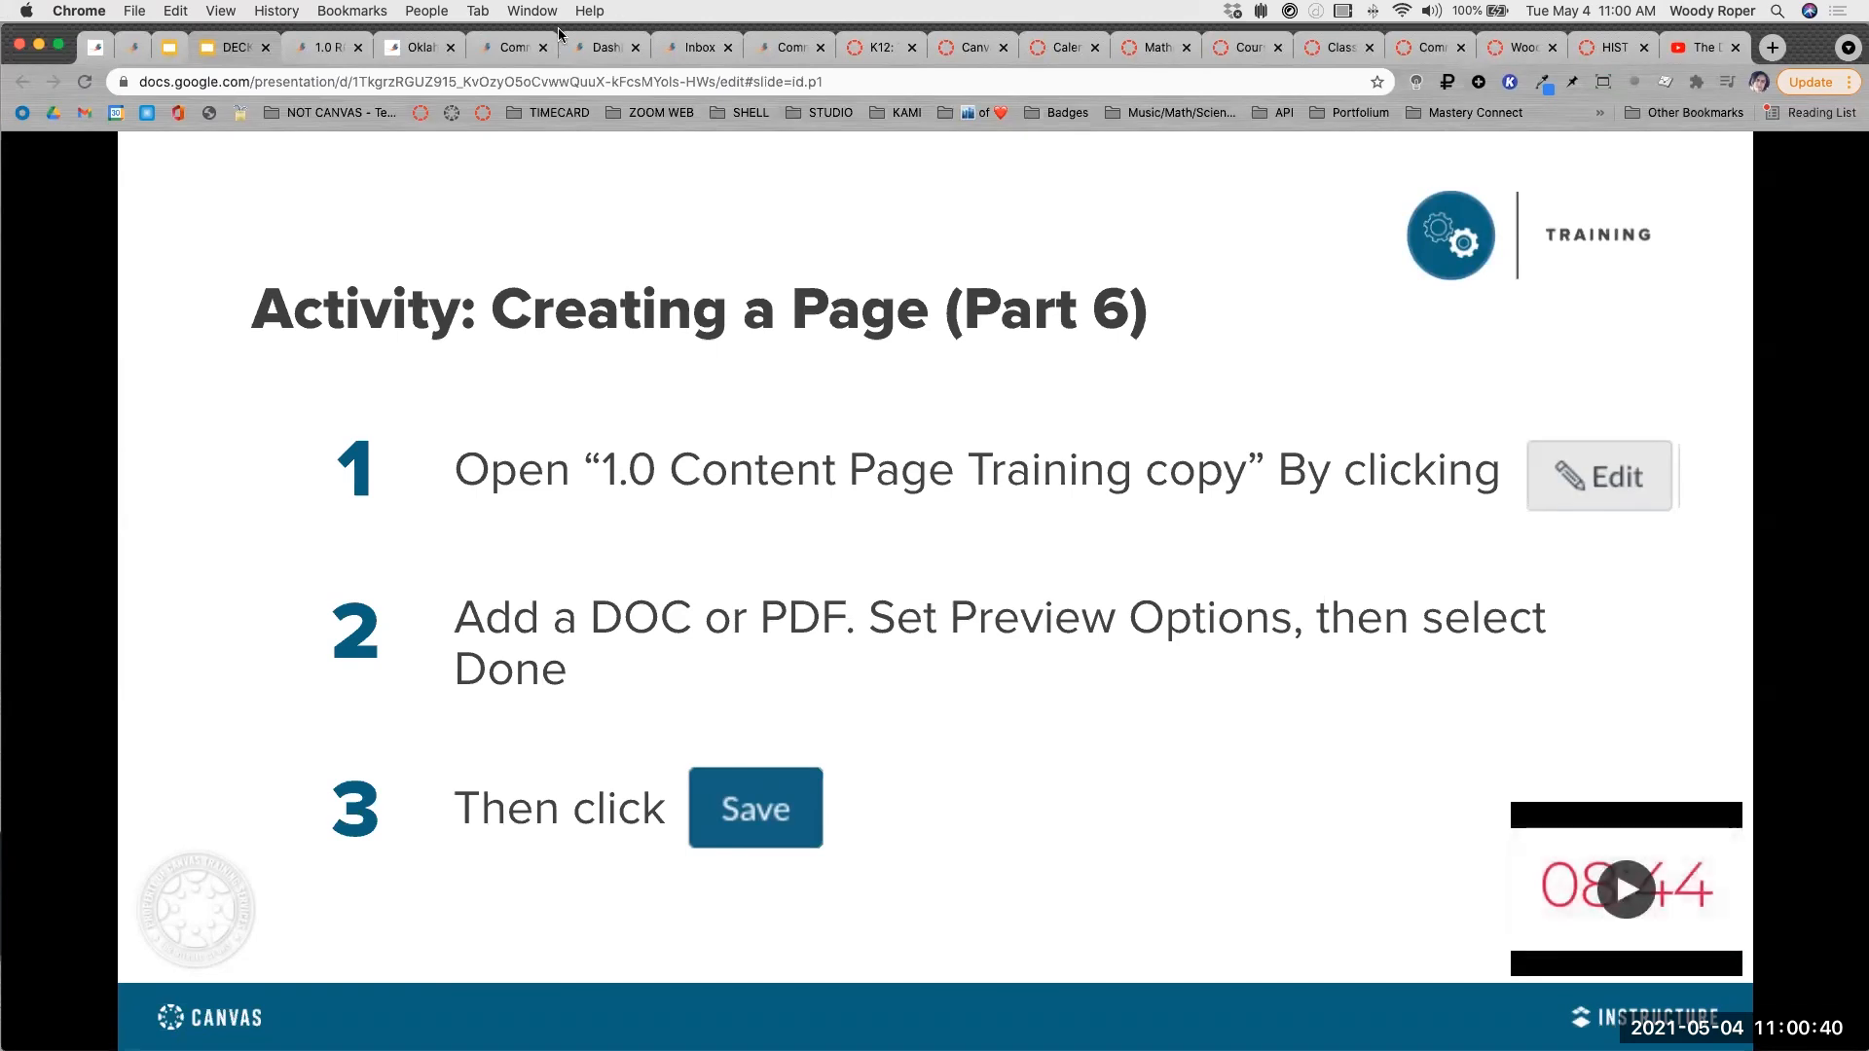
Check the Canvas practice page, return to the training deck and reveal the picture on the "HOW I TEACH the - Rich Content Editor" slide.
click(314, 48)
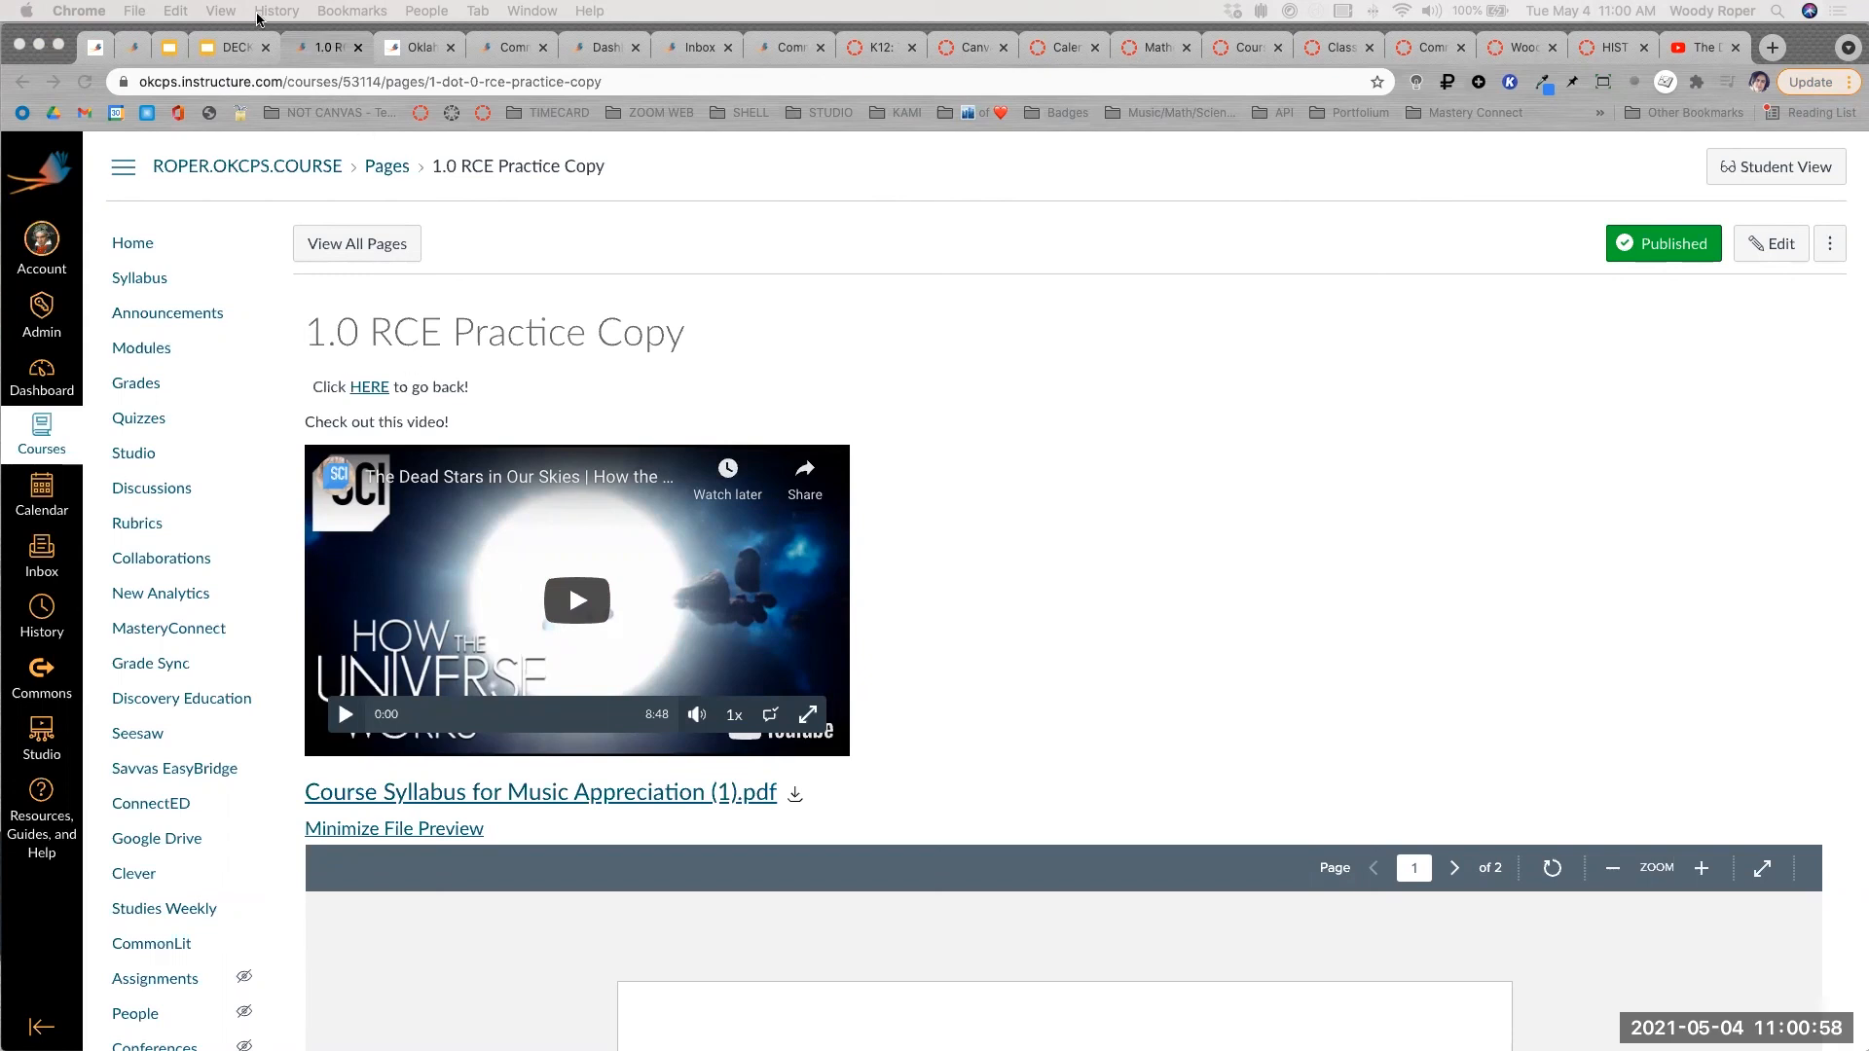
click(230, 49)
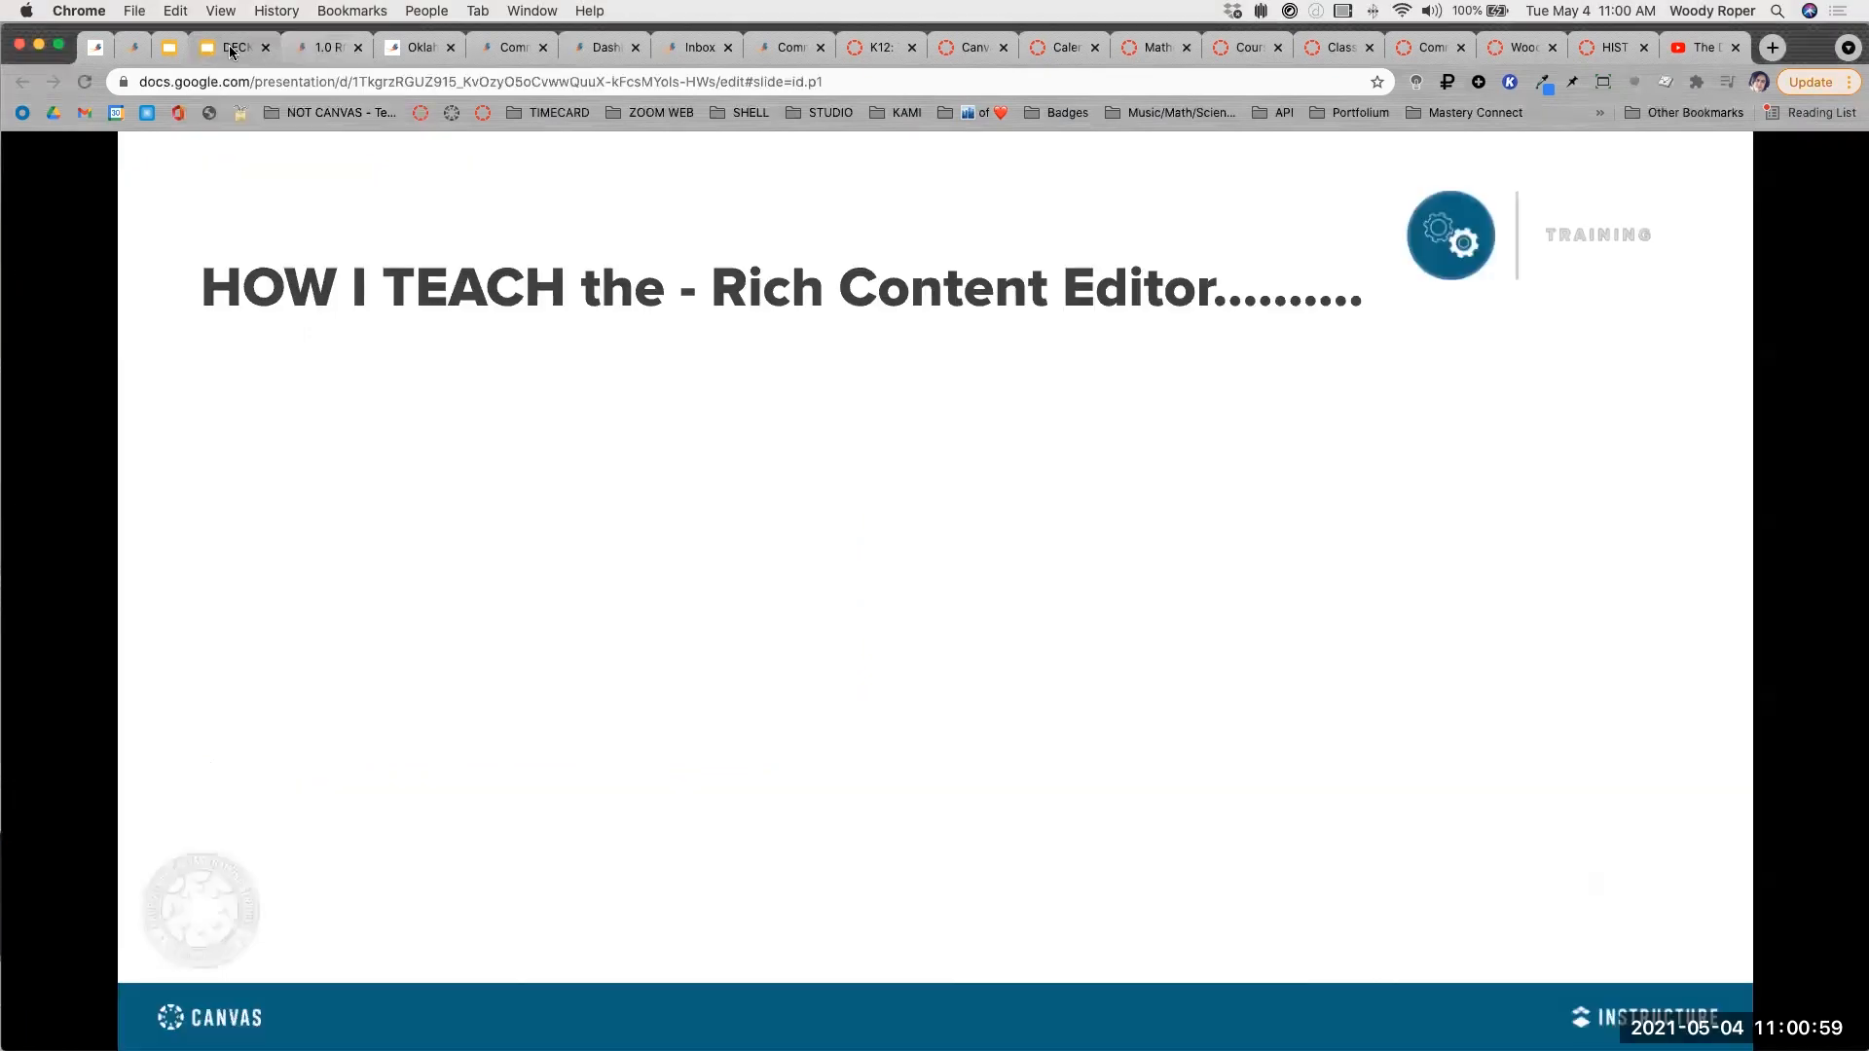
click(1229, 447)
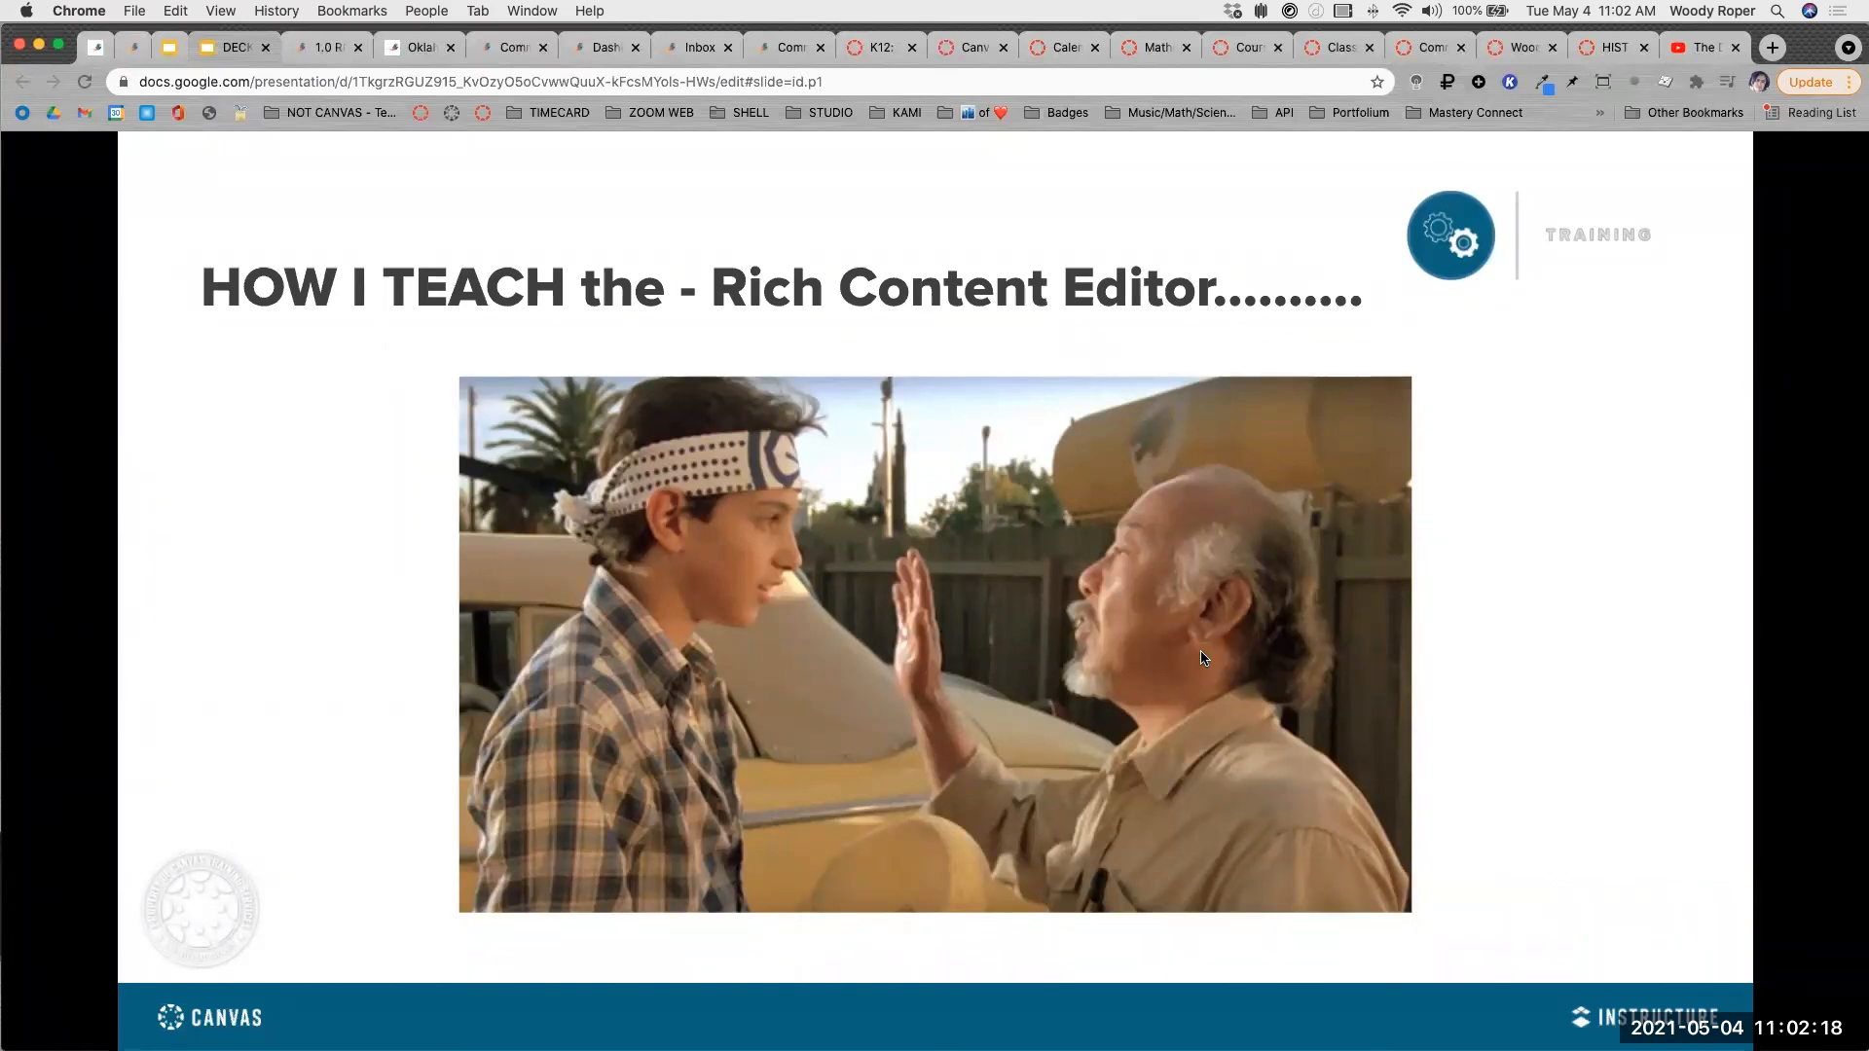
Switch to the Canvas course, open the Course Syllabus for editing and view the content types its editor can insert.
click(313, 50)
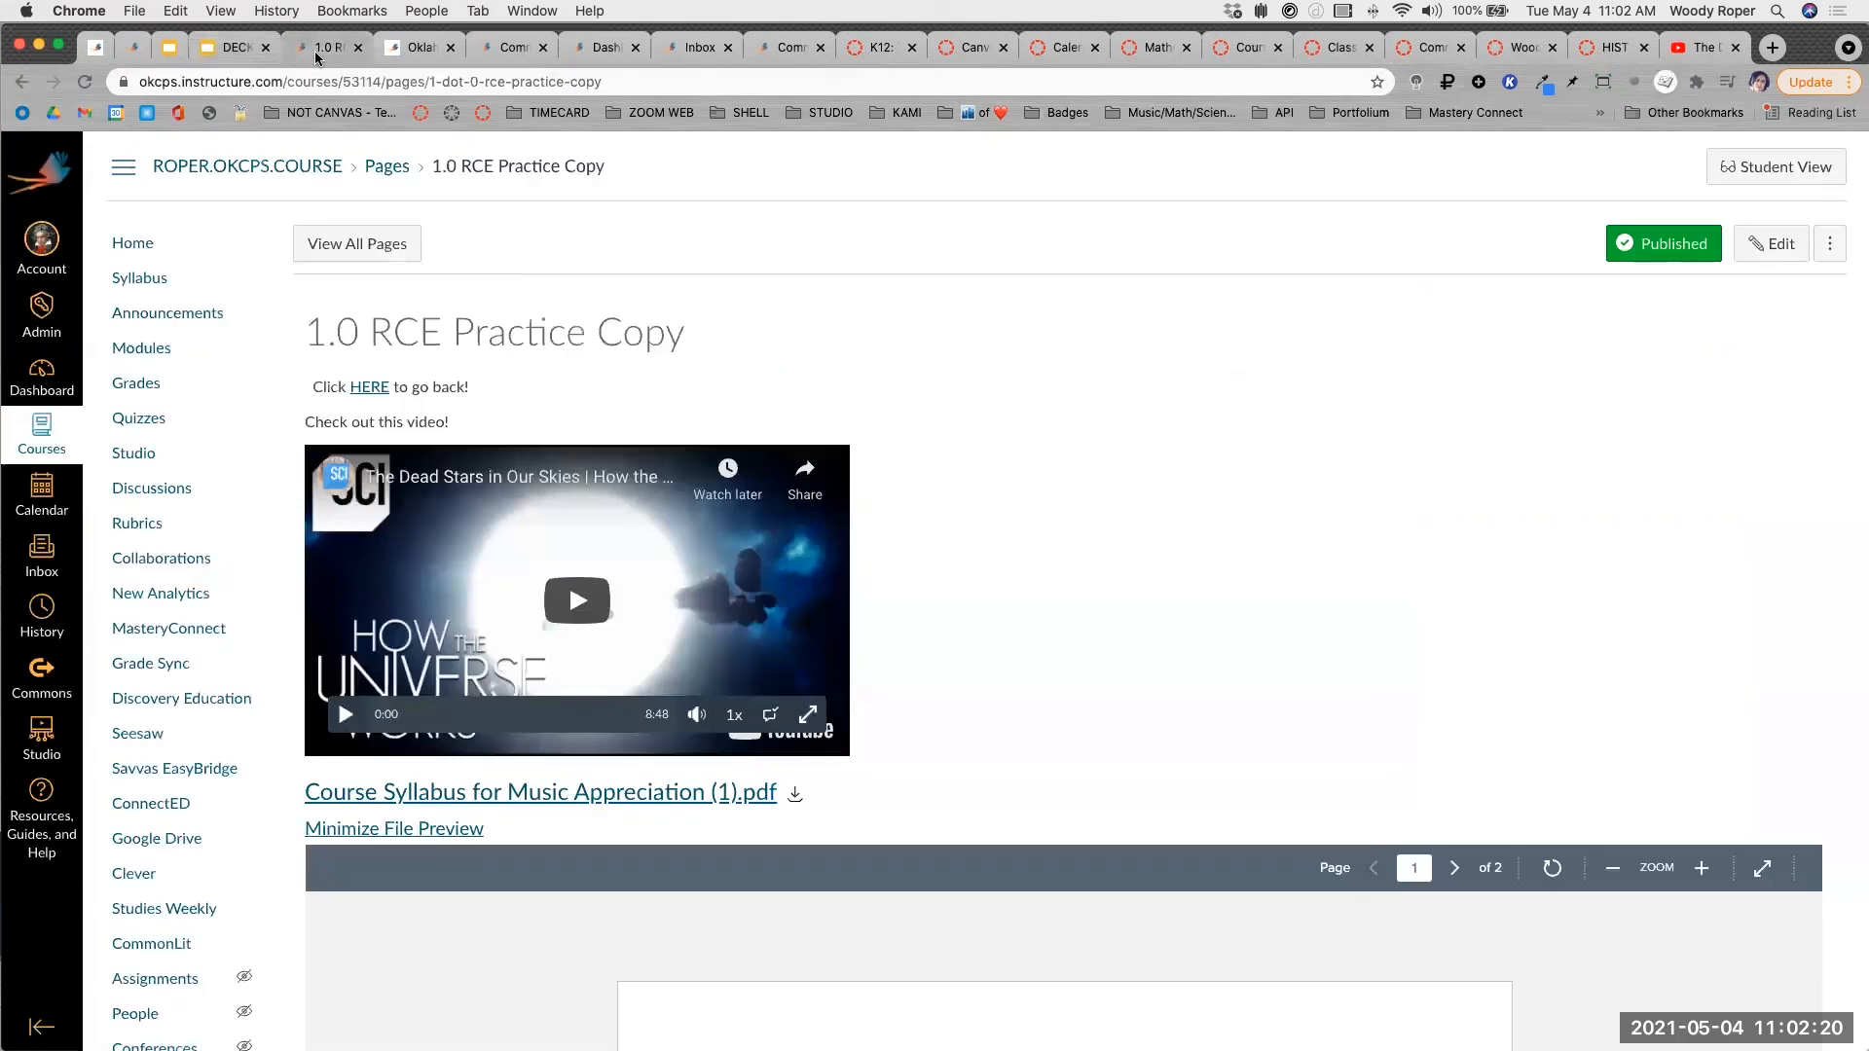
click(141, 278)
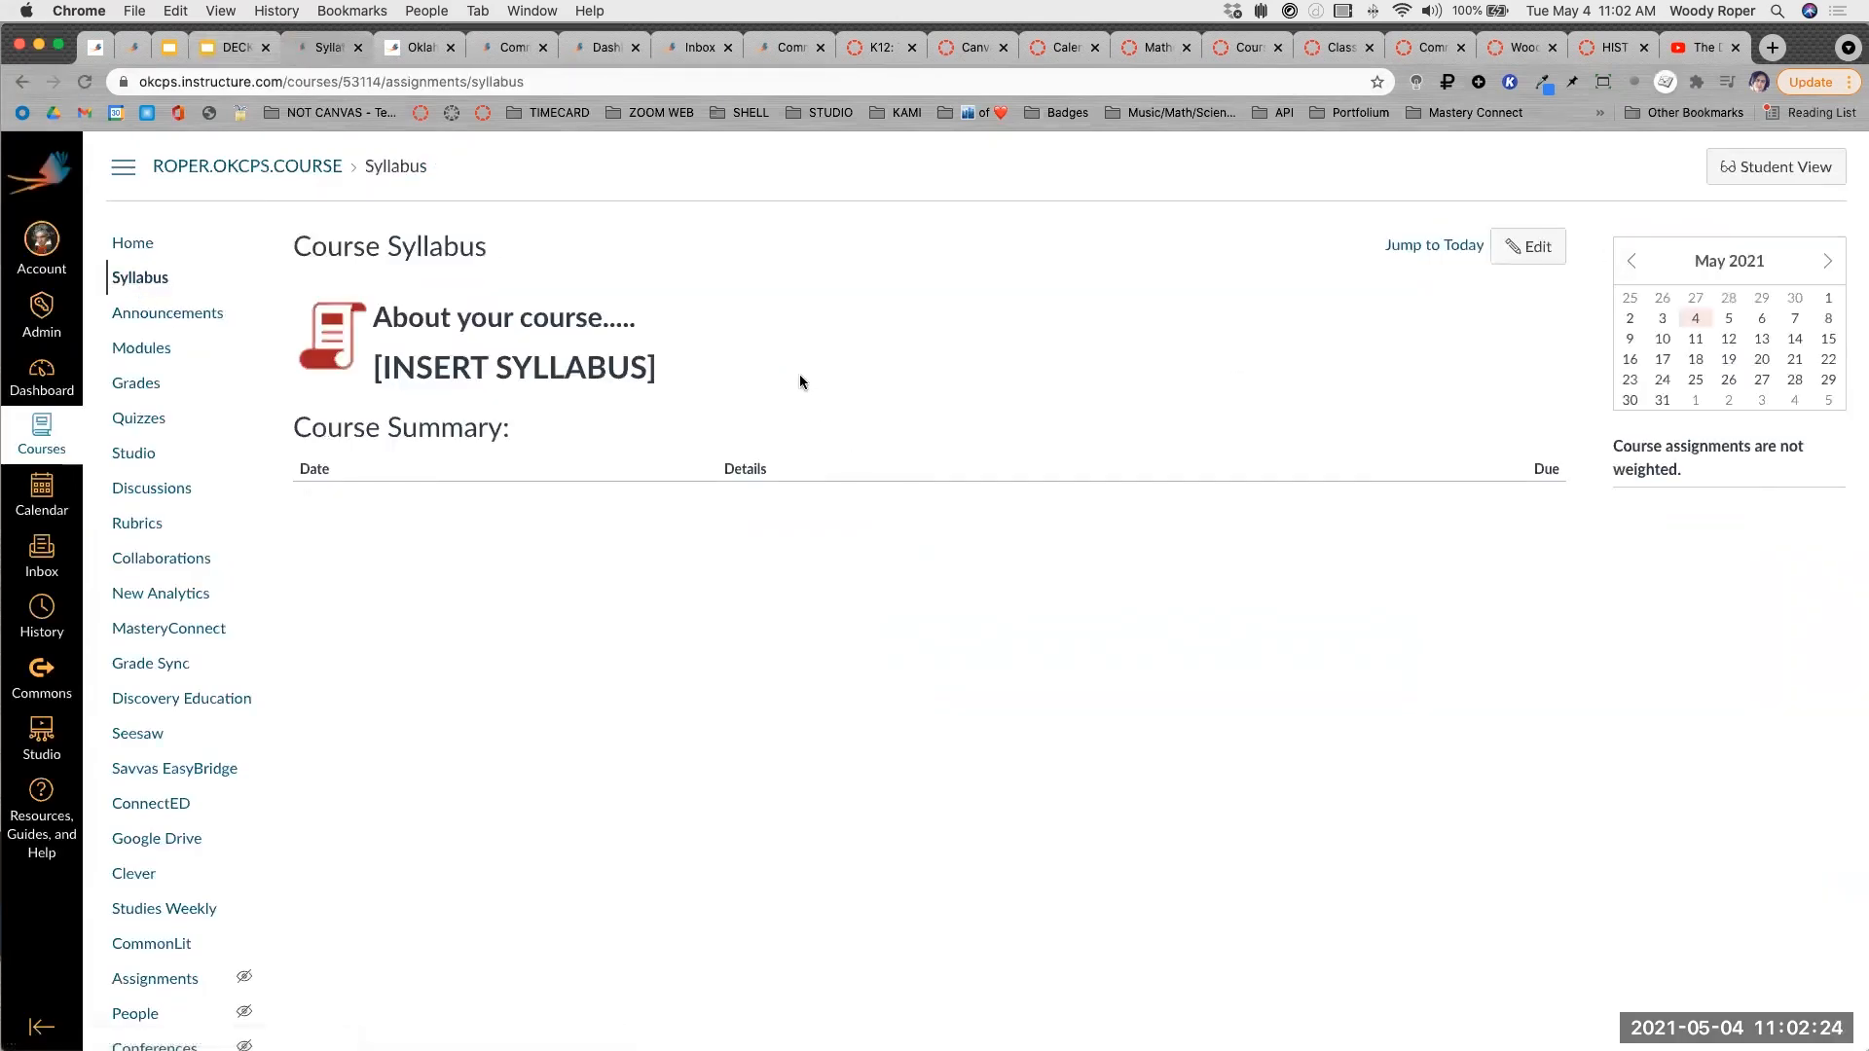
click(1526, 246)
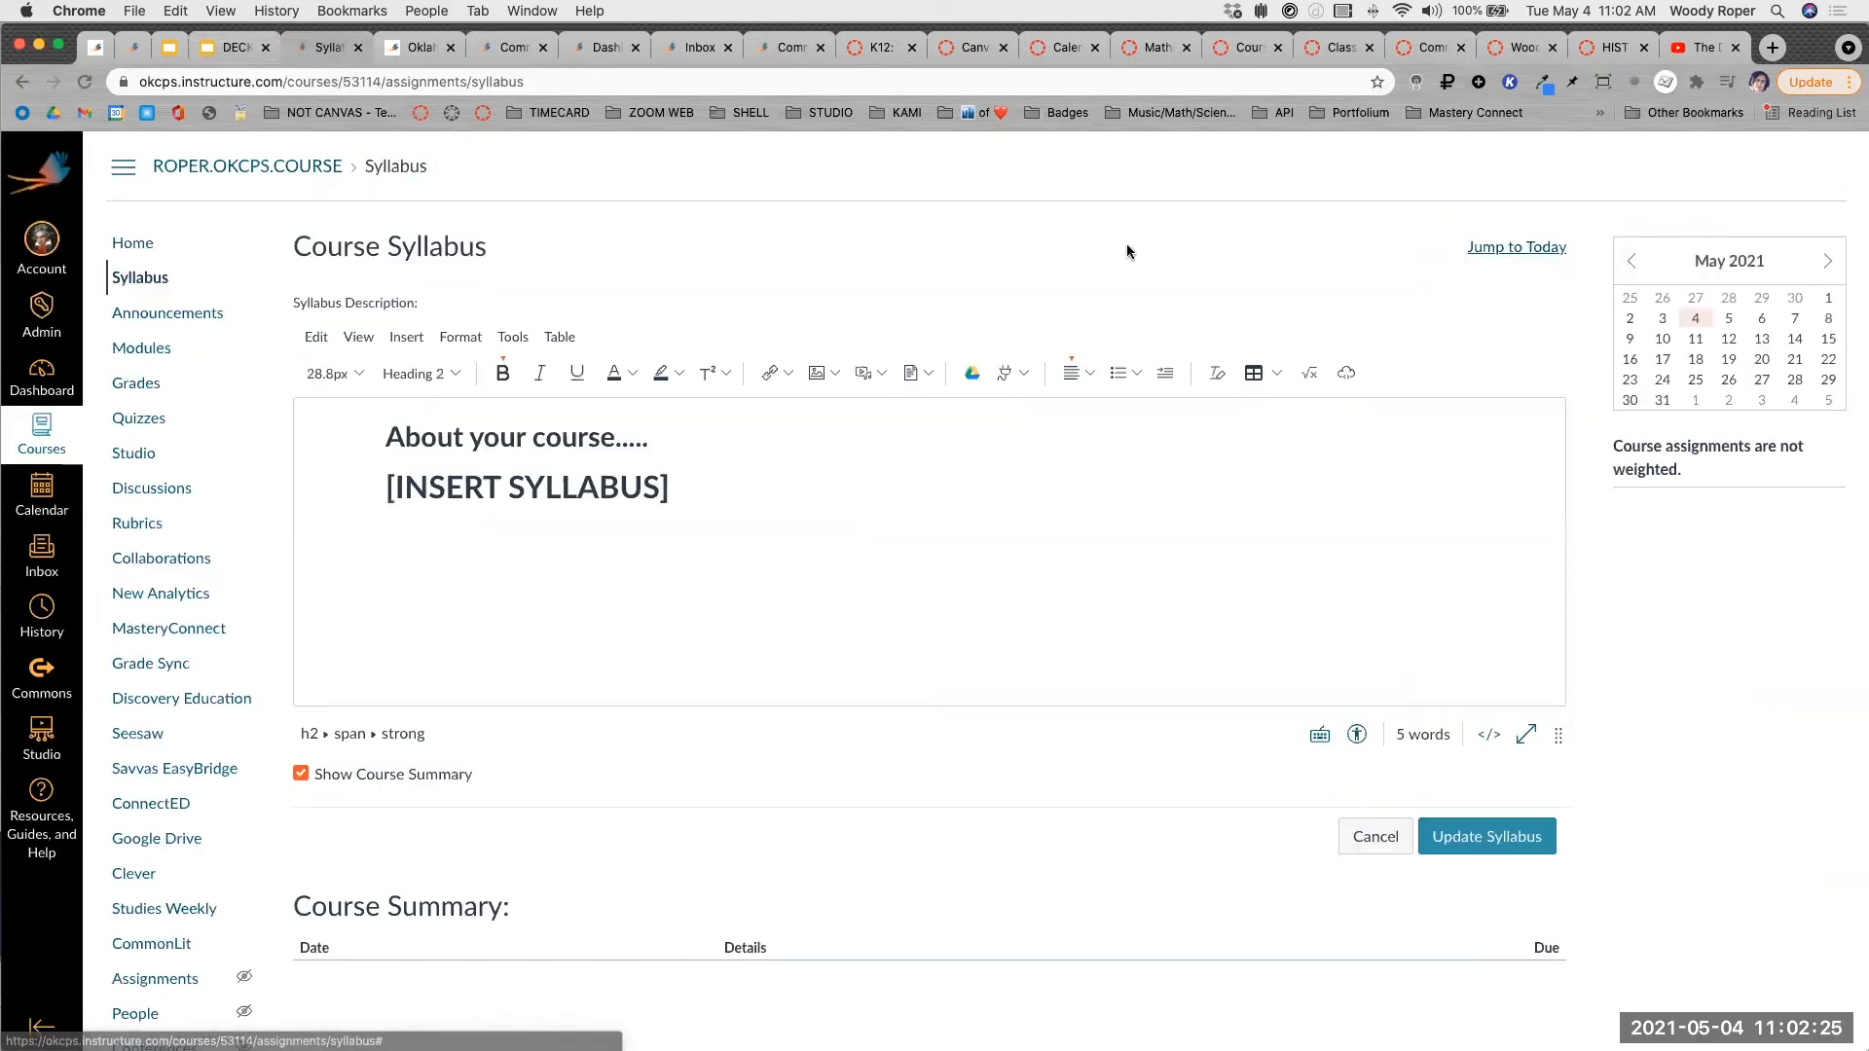
click(407, 337)
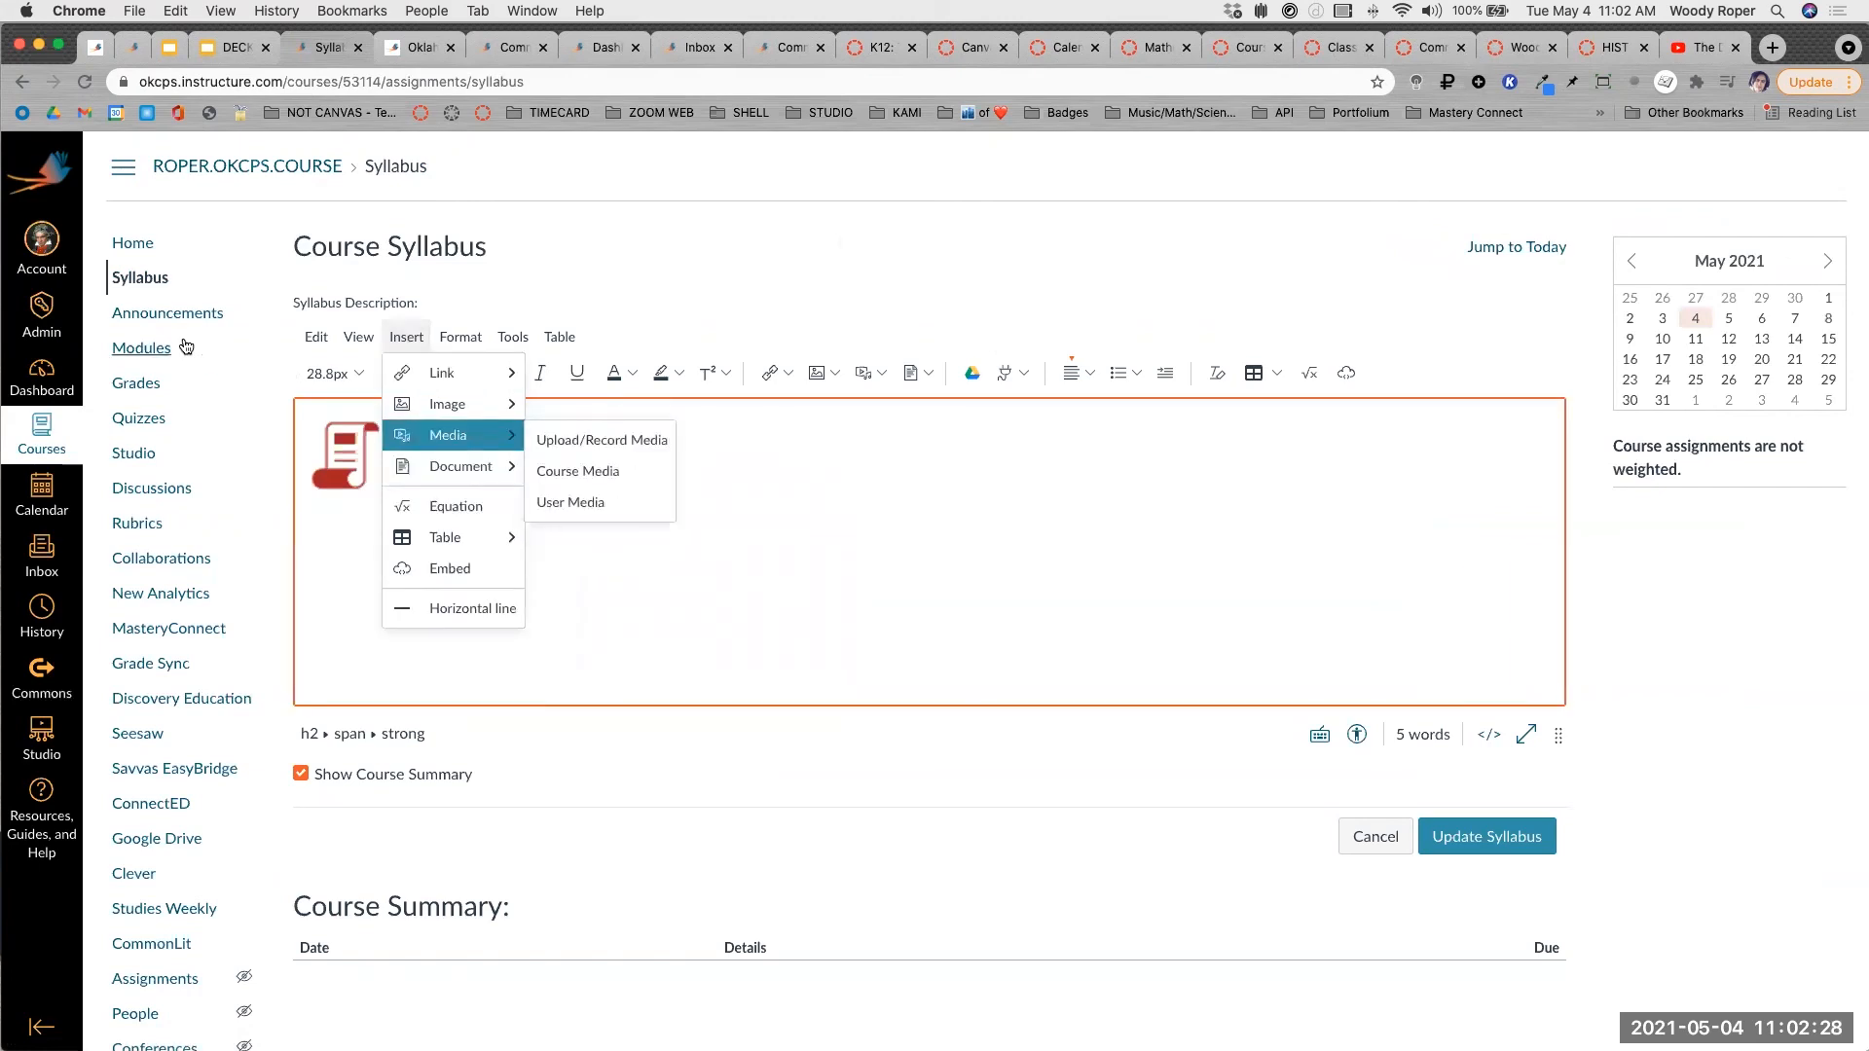
Start a new announcement, view its editor's insert options, and leave for the course home page without saving.
click(161, 319)
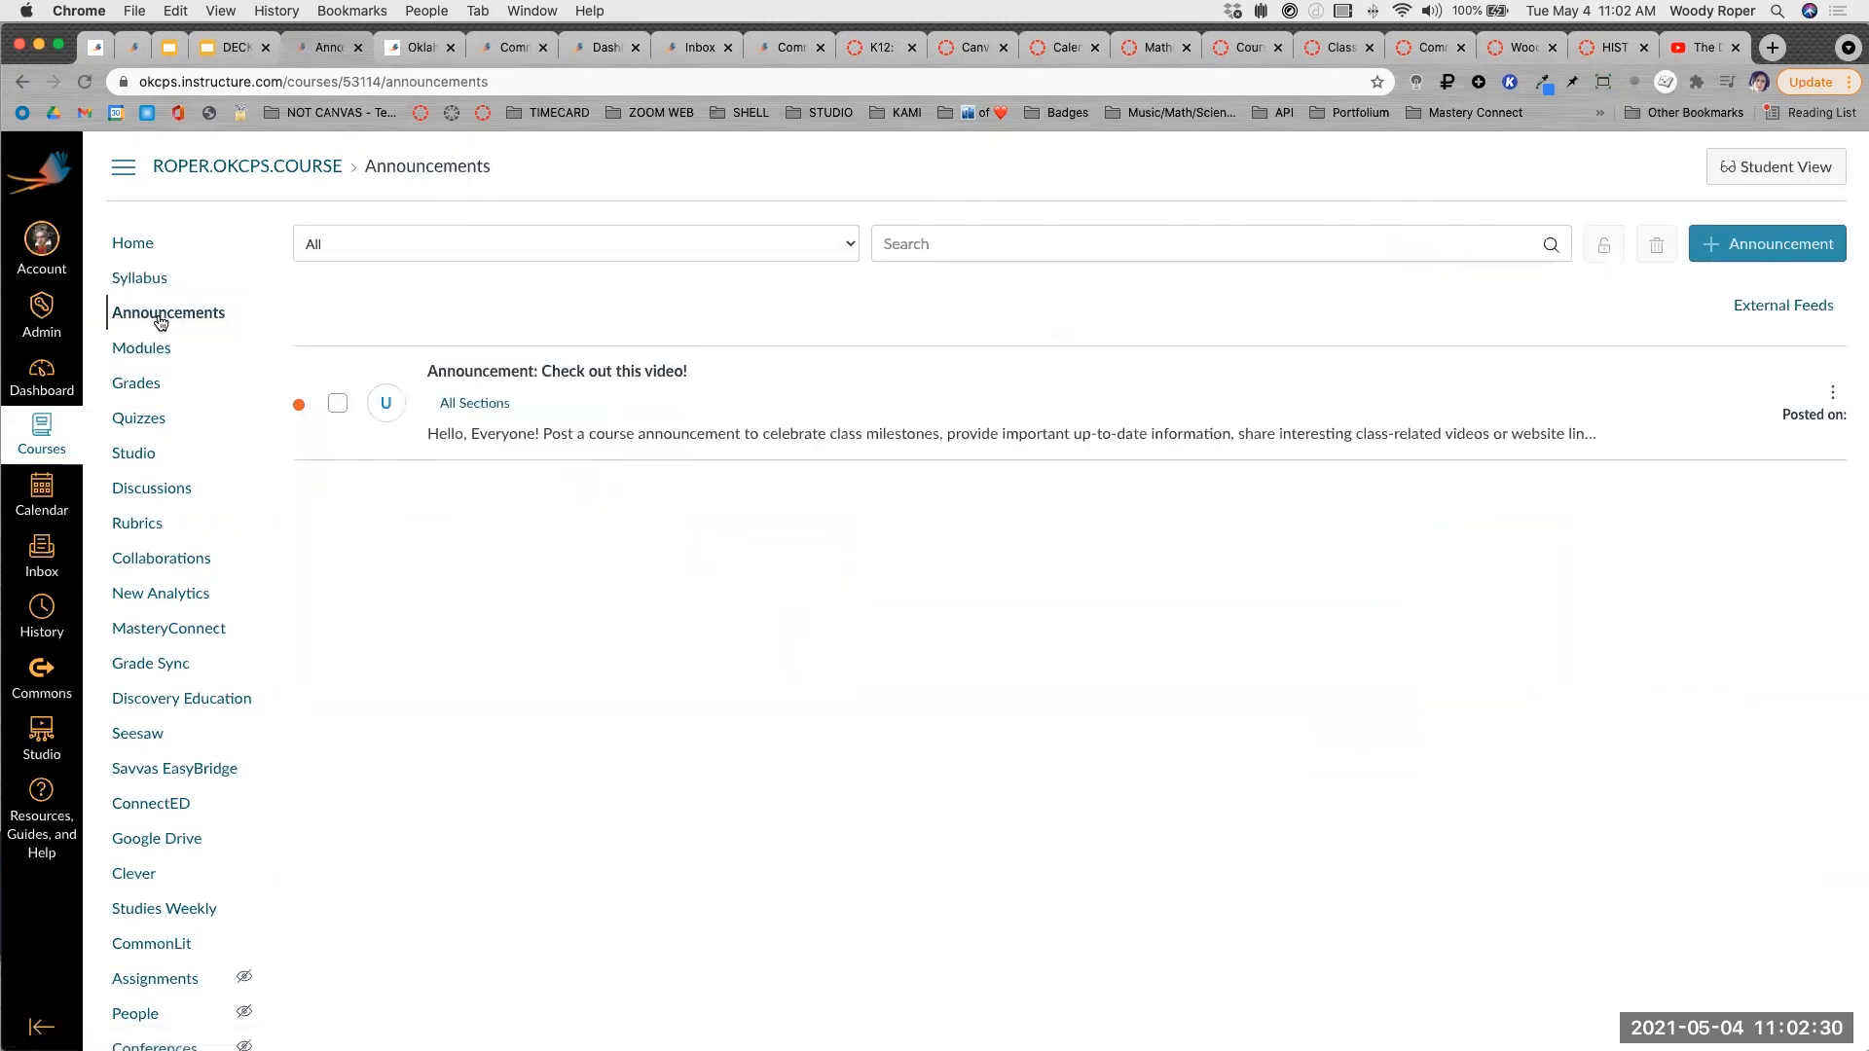
click(1762, 244)
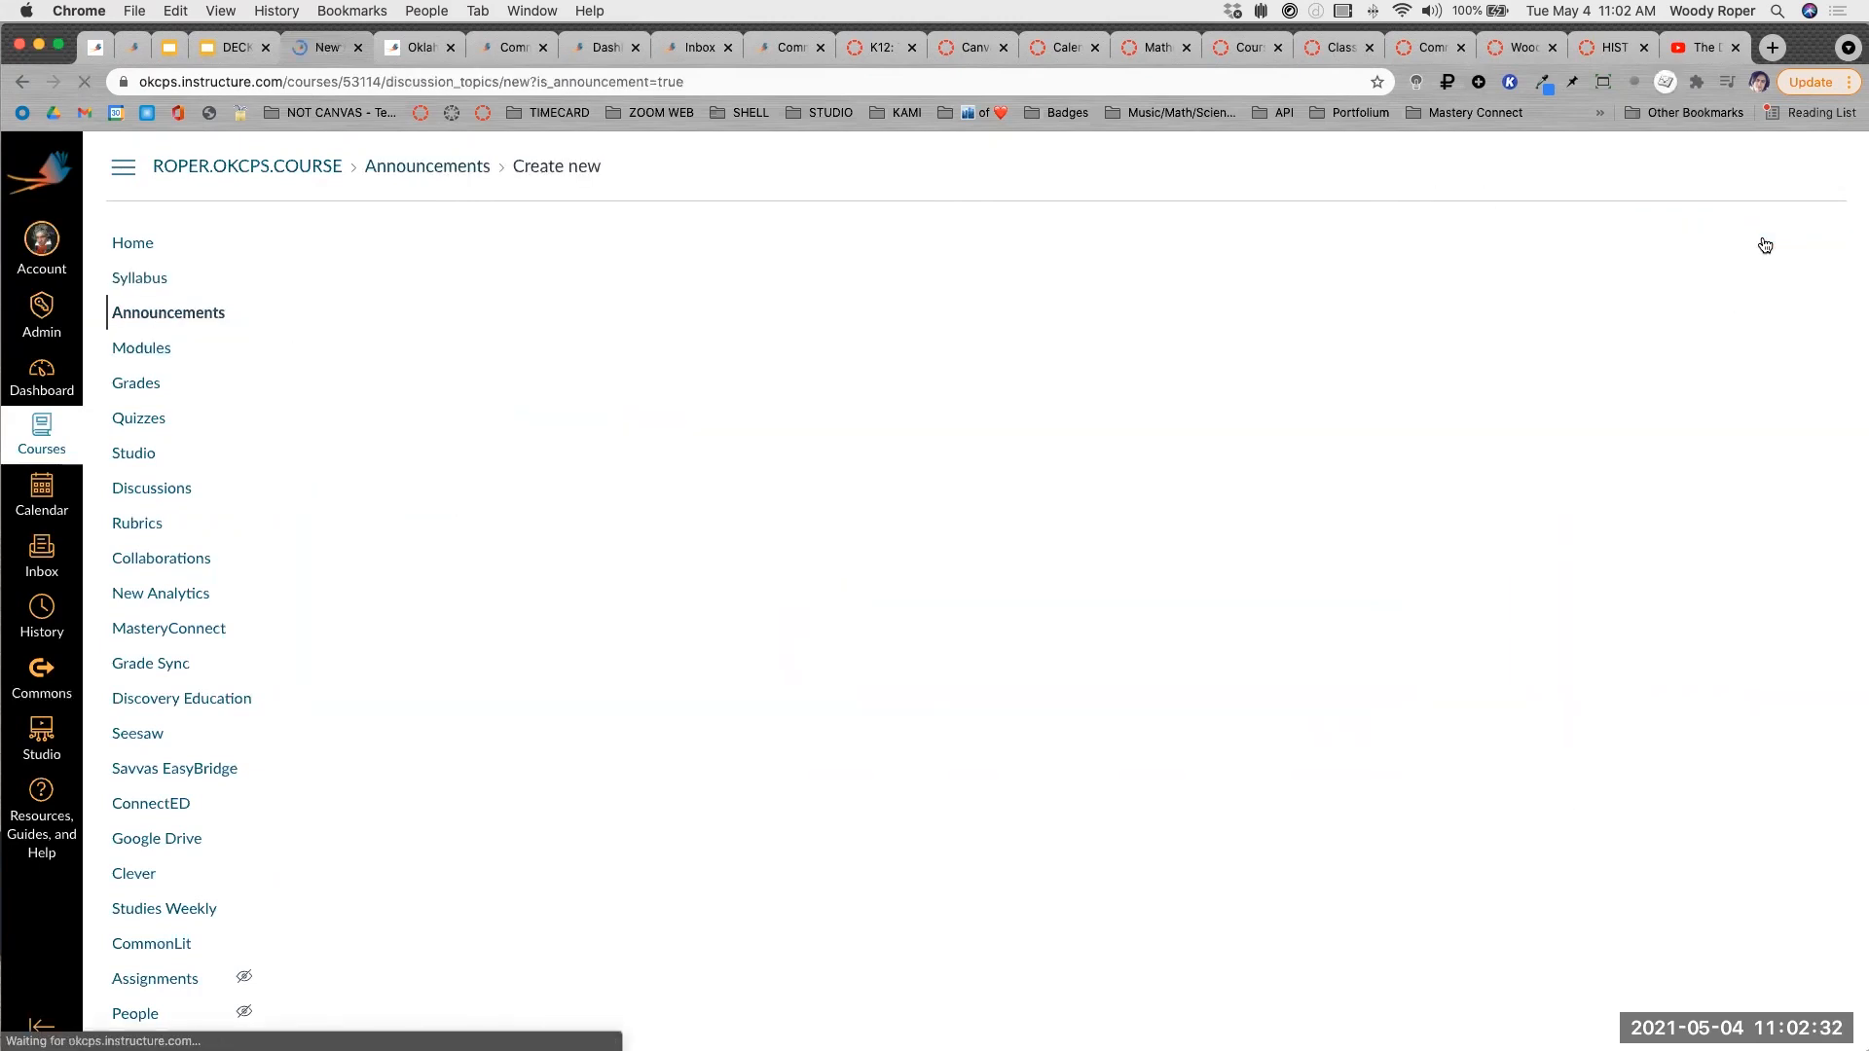
click(406, 305)
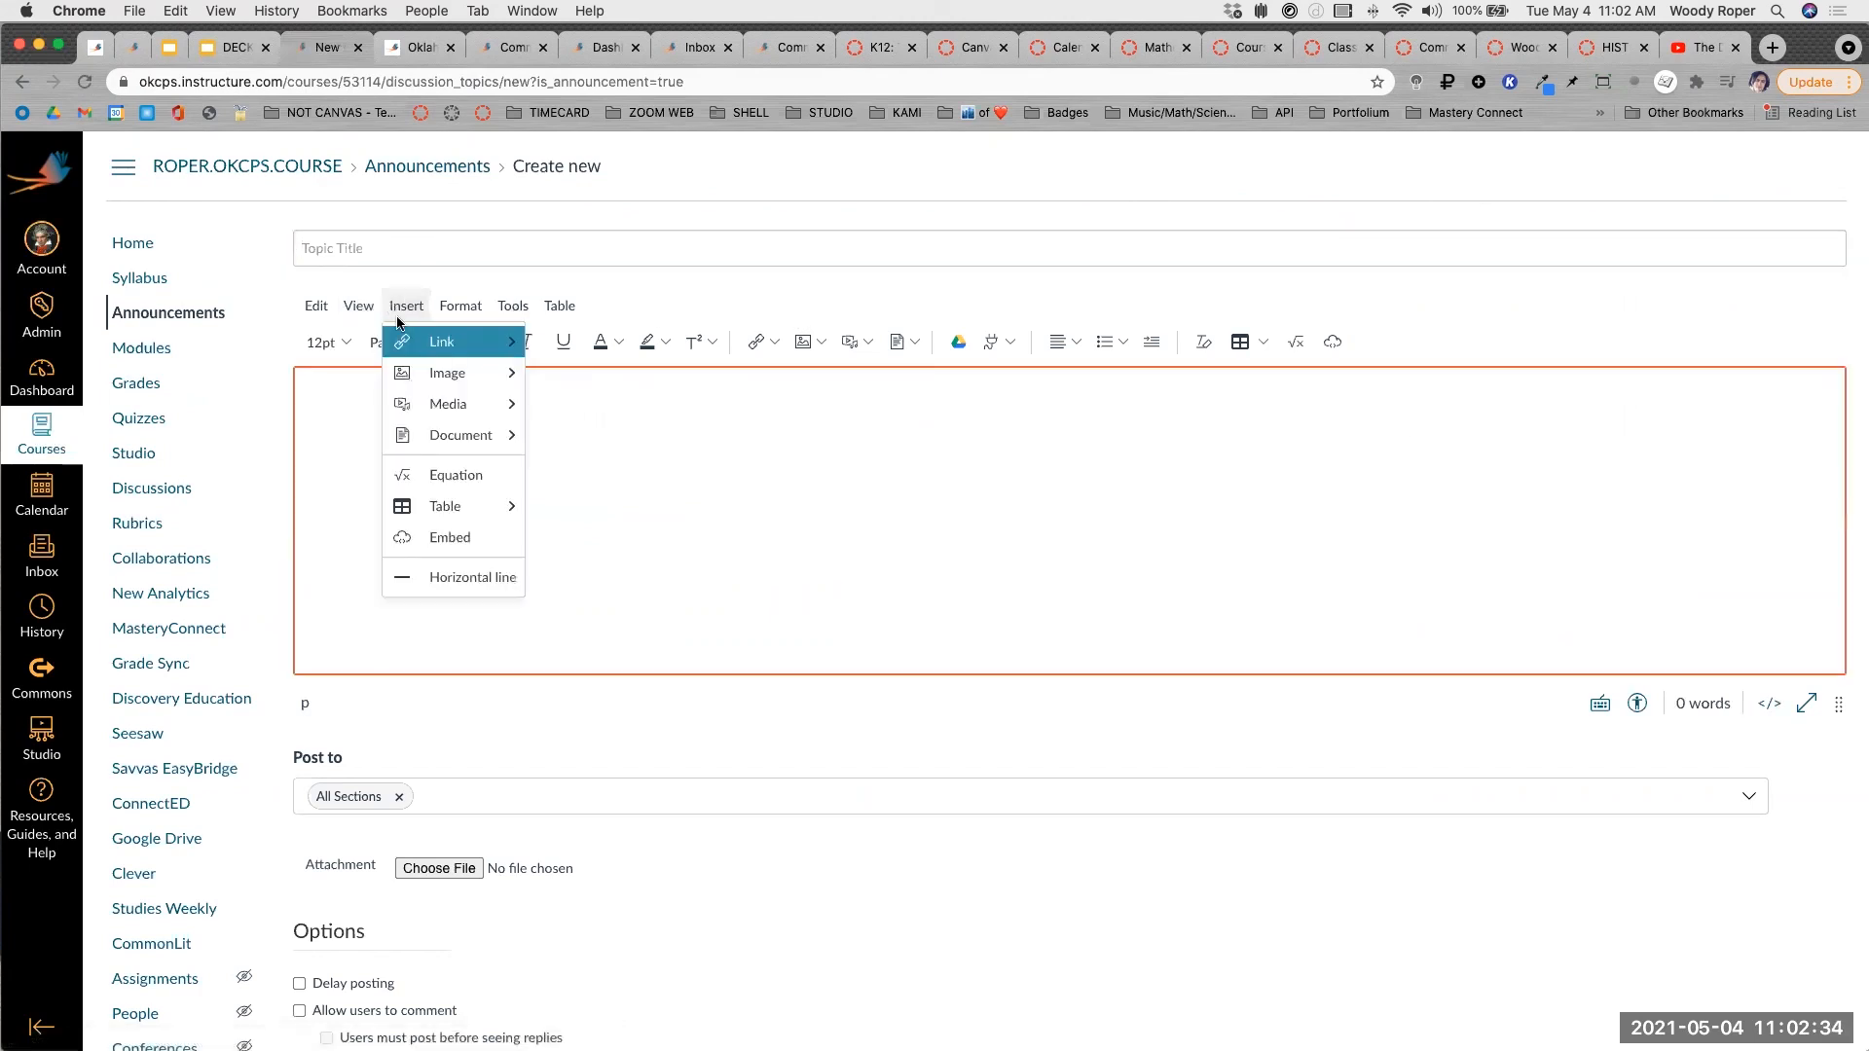
mouse_move(438, 397)
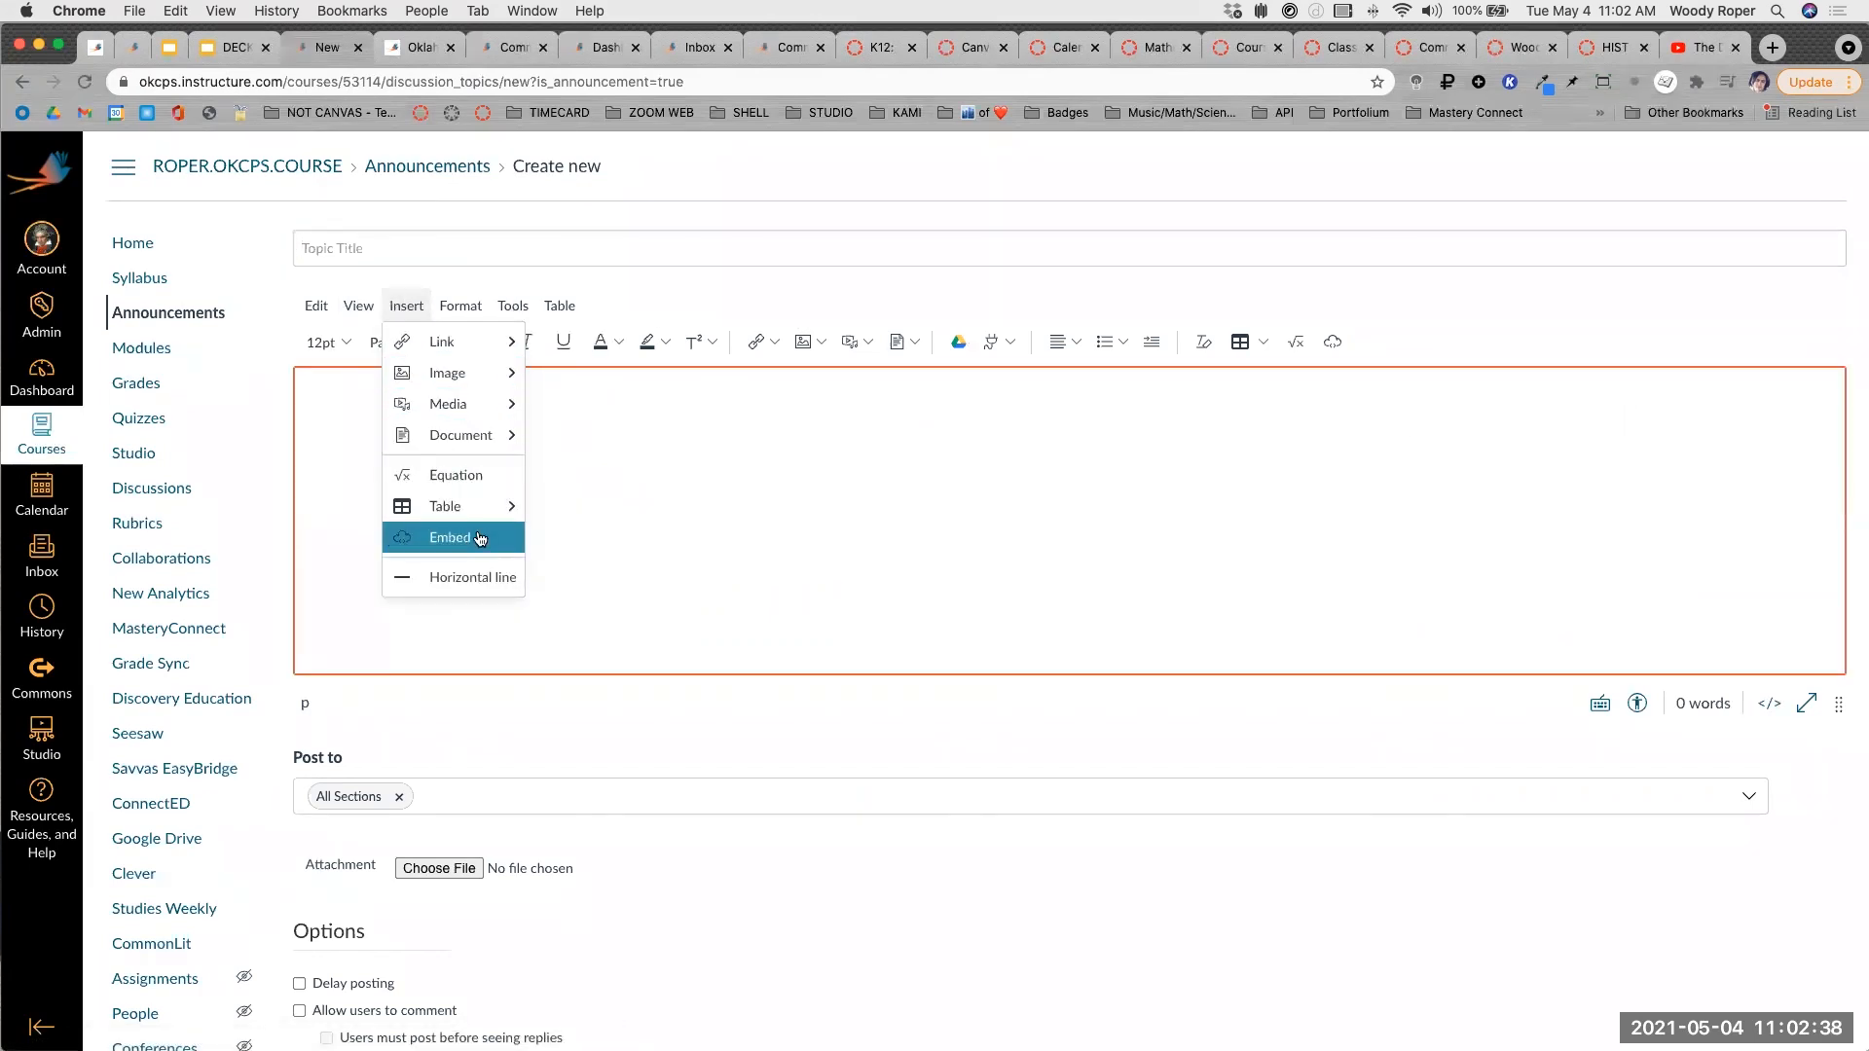
click(130, 244)
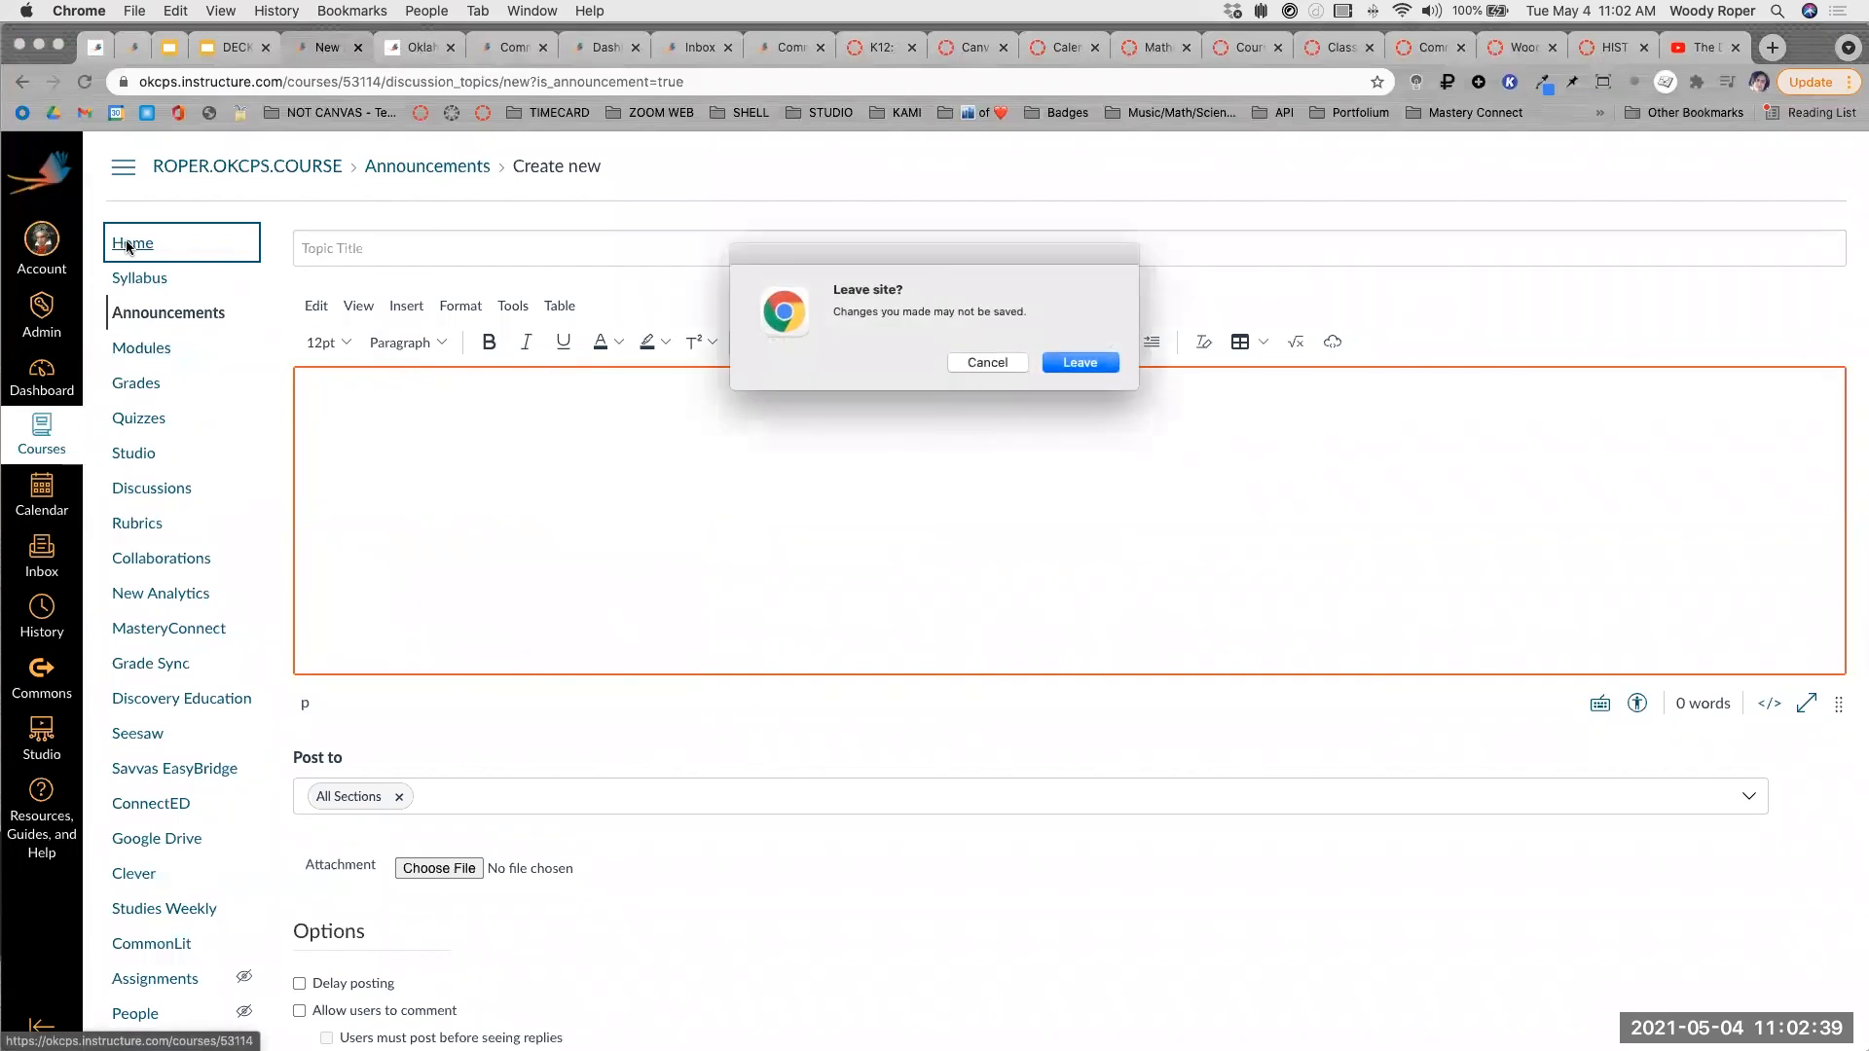
click(1073, 366)
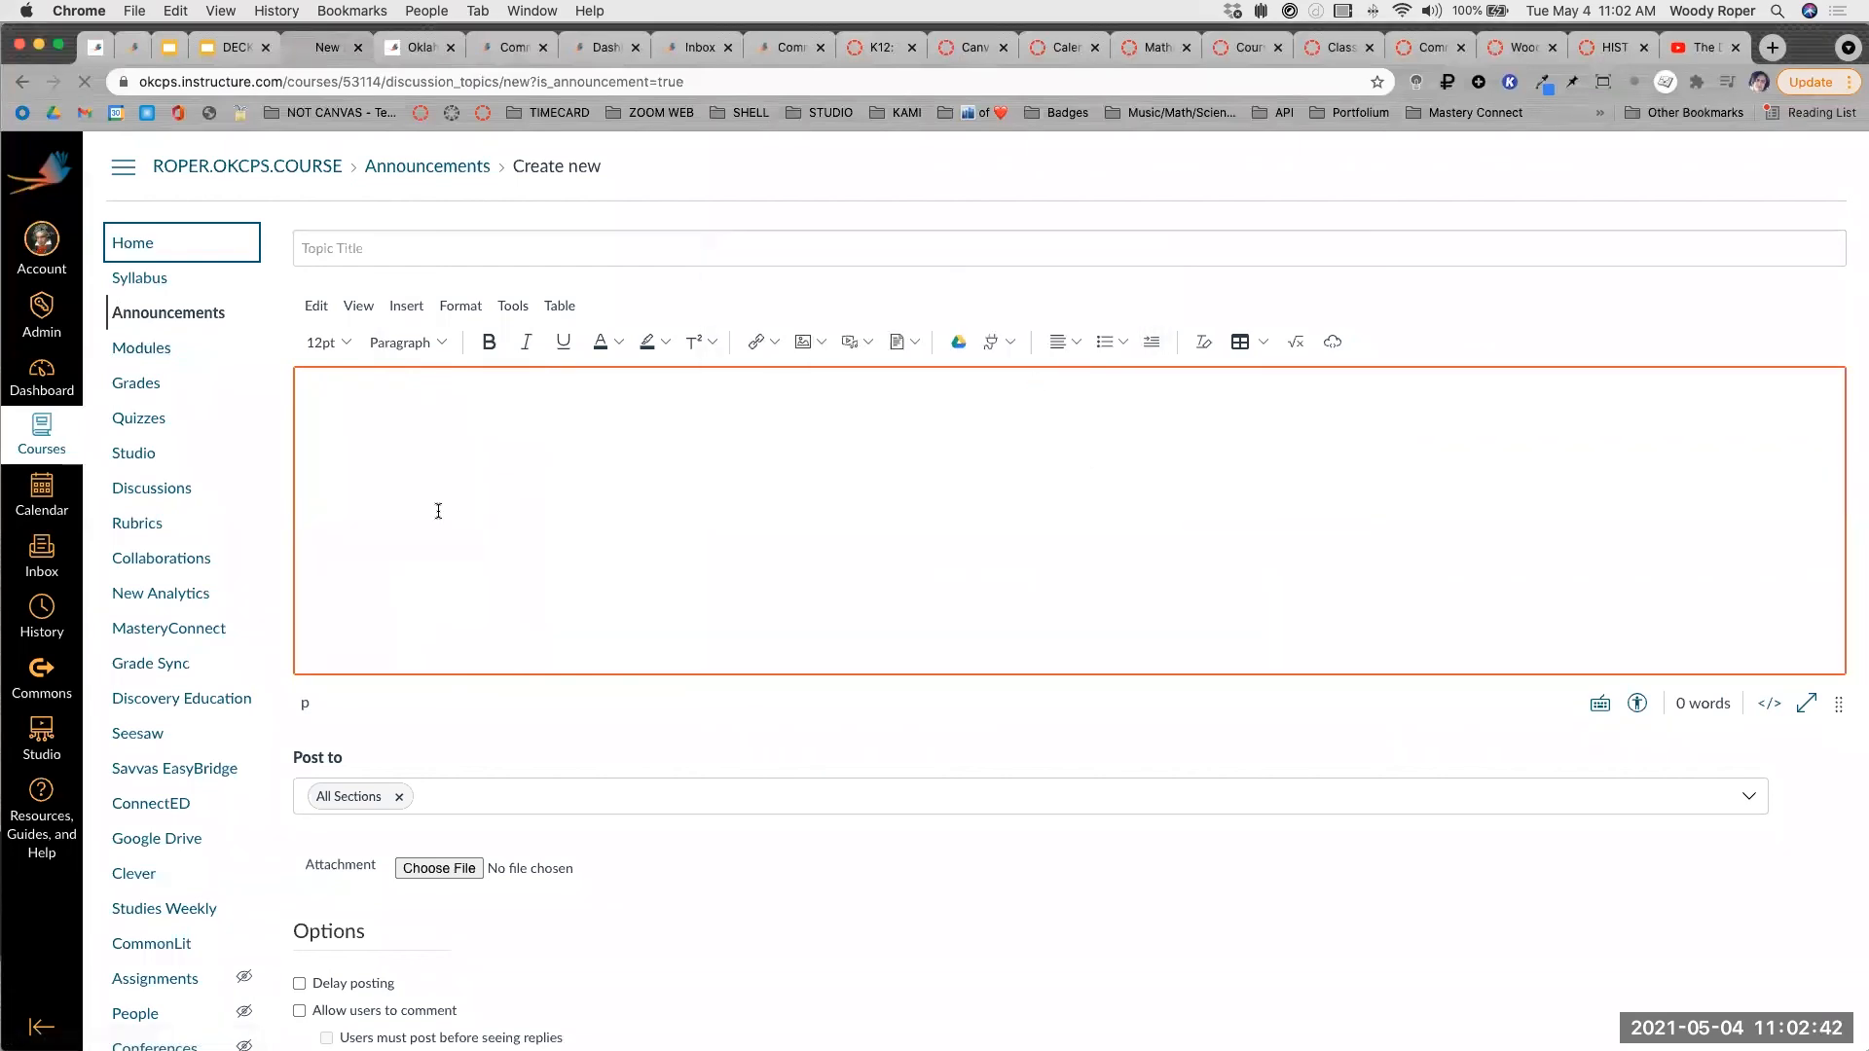
Look over the course home page, open it for editing and examine its content in the Rich Content Editor.
scroll(438, 510, down, 5)
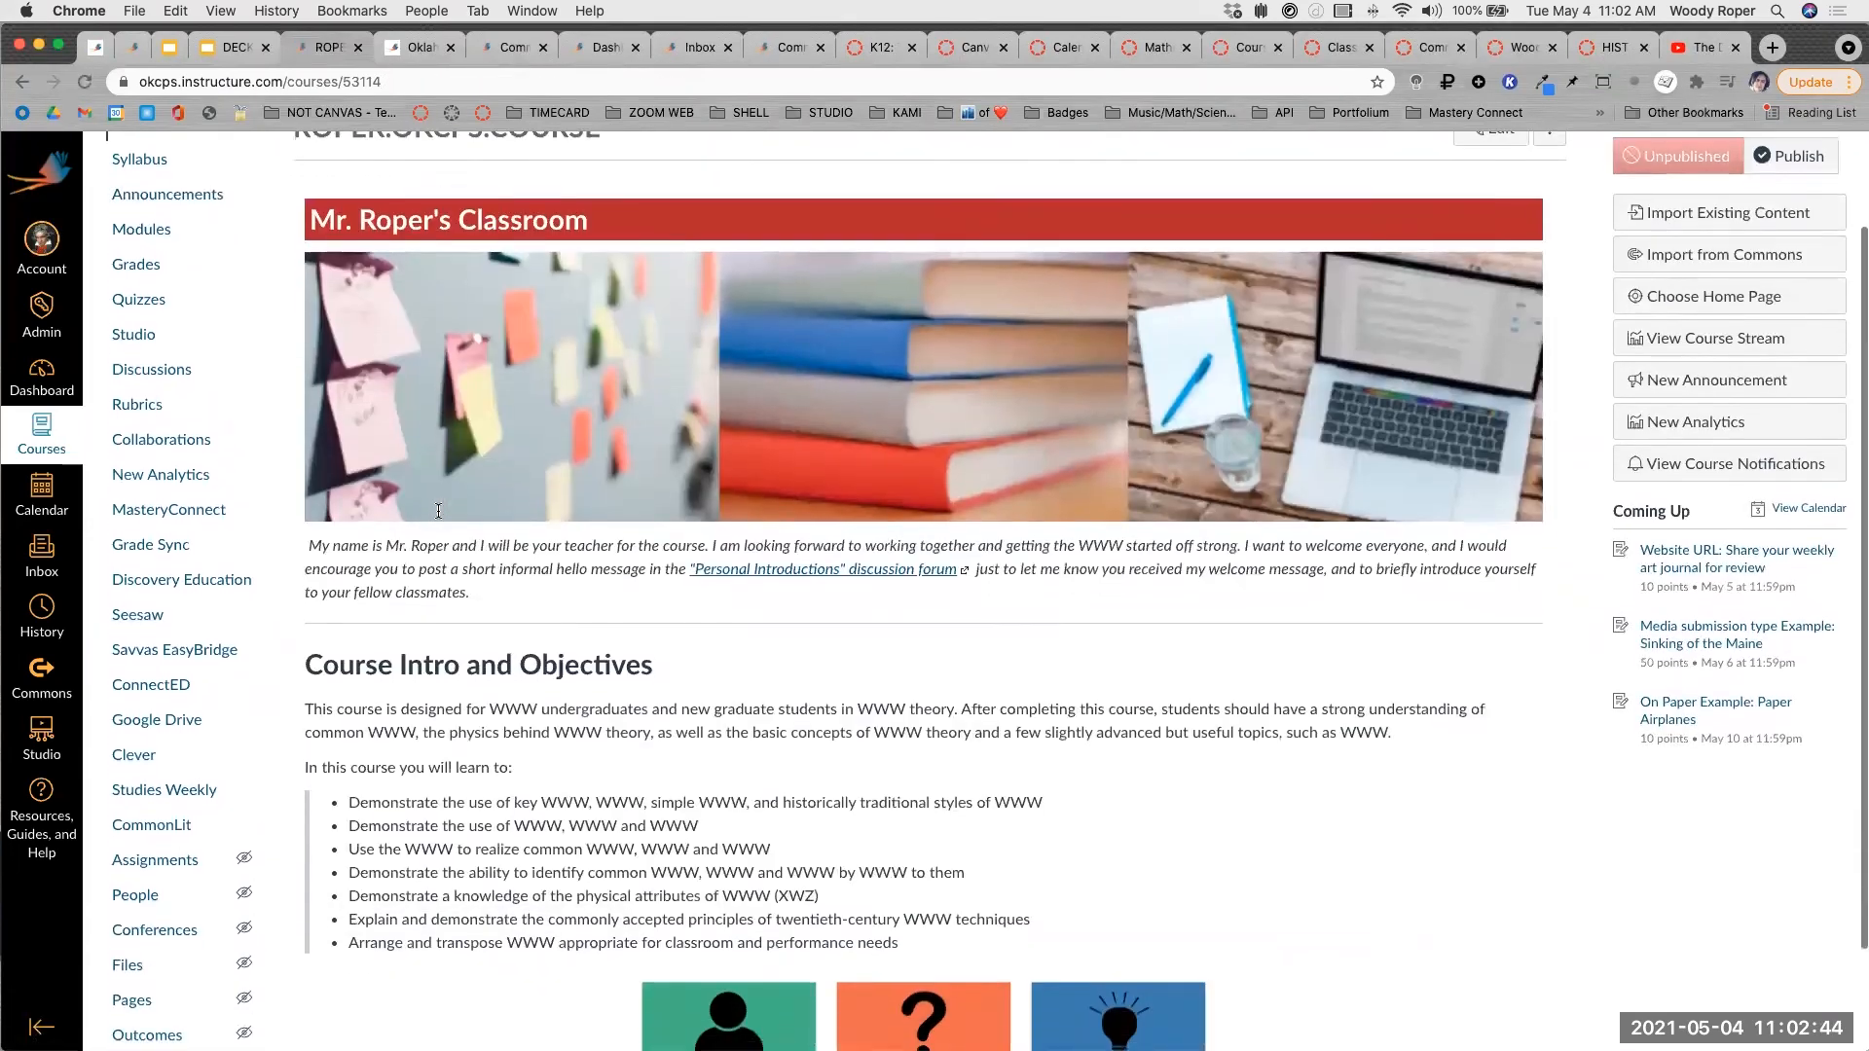
scroll(1487, 363, up, 4)
scroll(1487, 362, up, 2)
click(1492, 248)
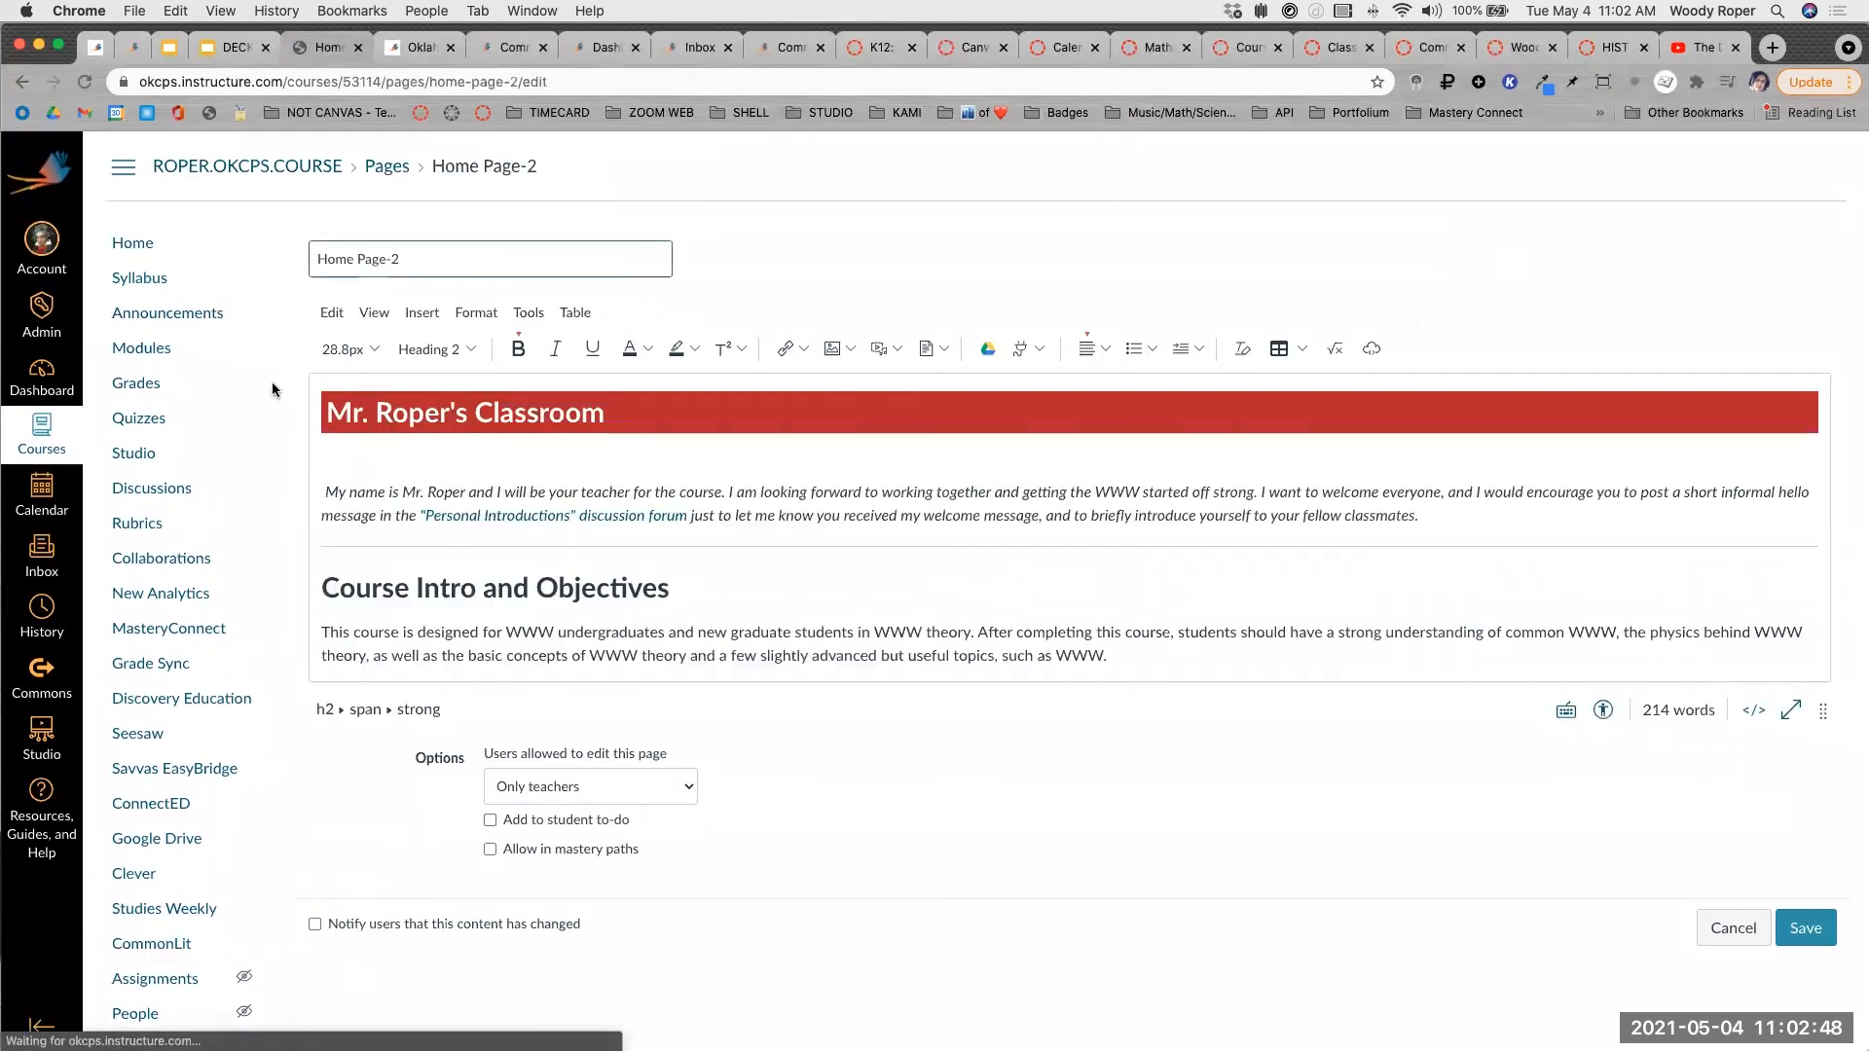
scroll(1110, 511, down, 5)
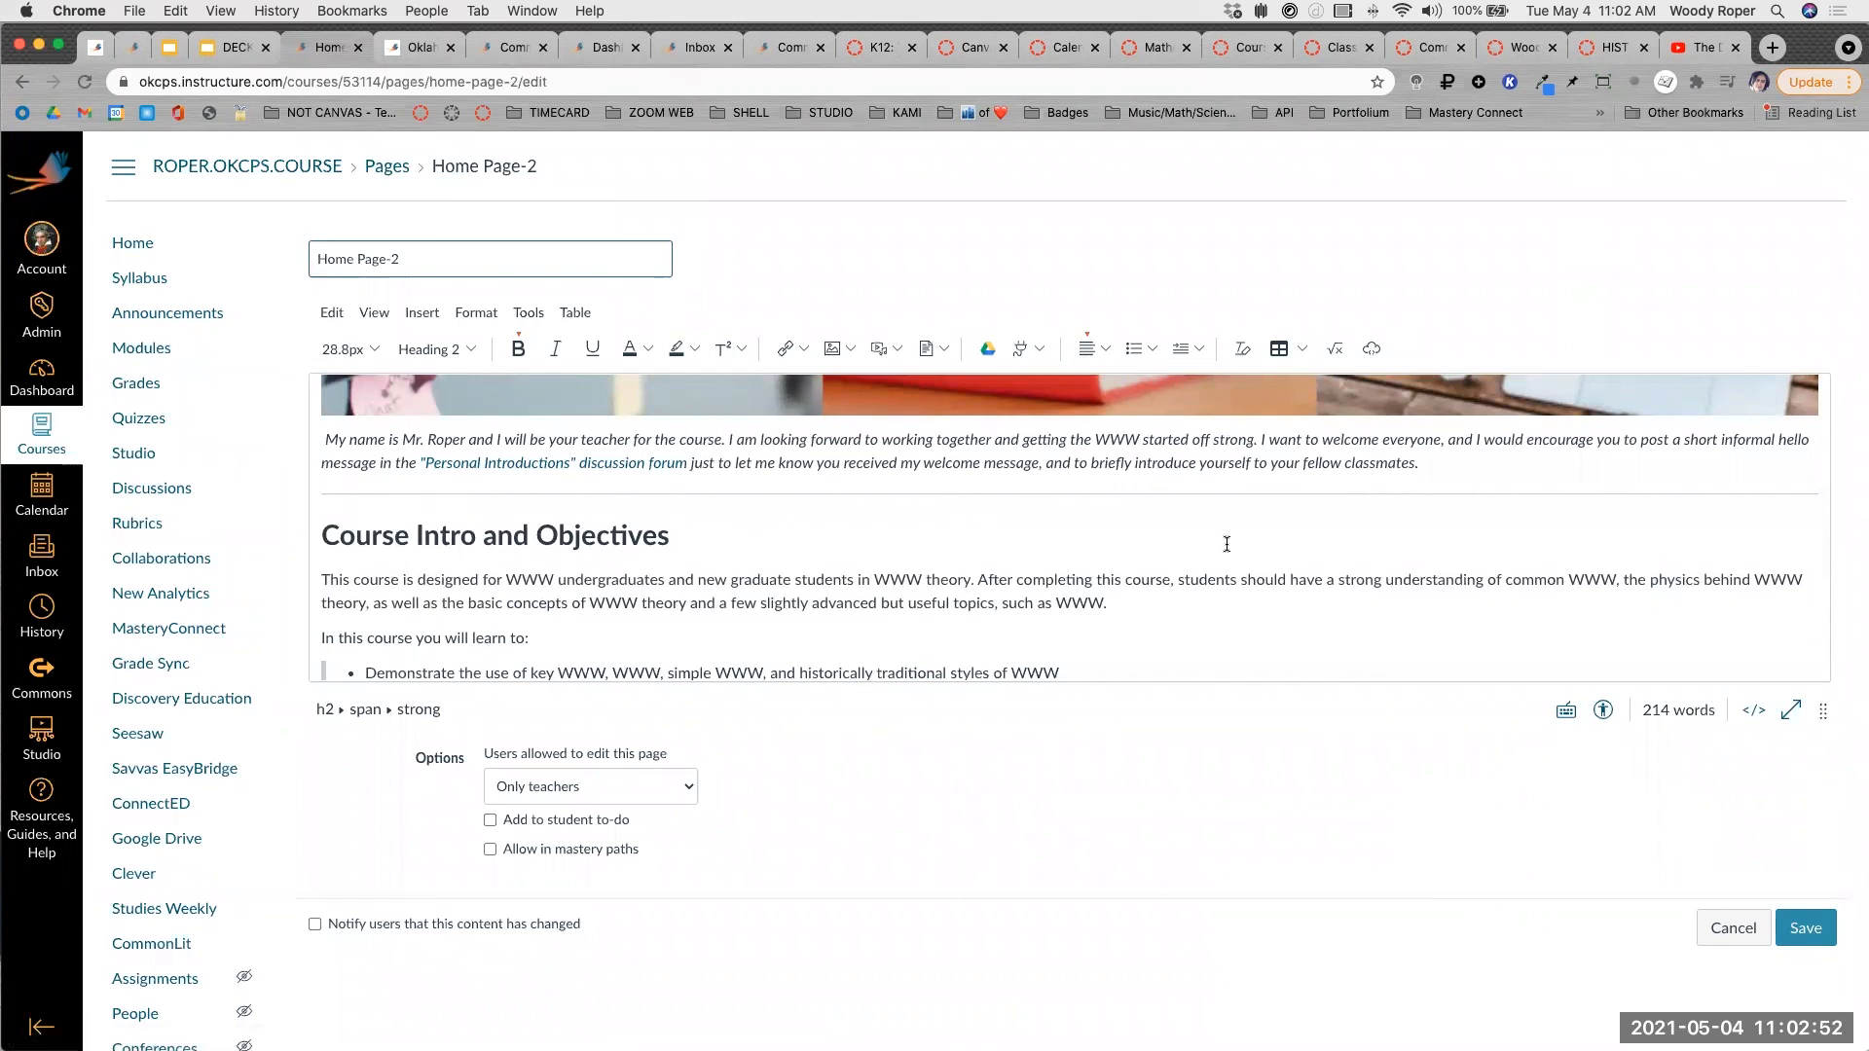
scroll(1226, 544, down, 5)
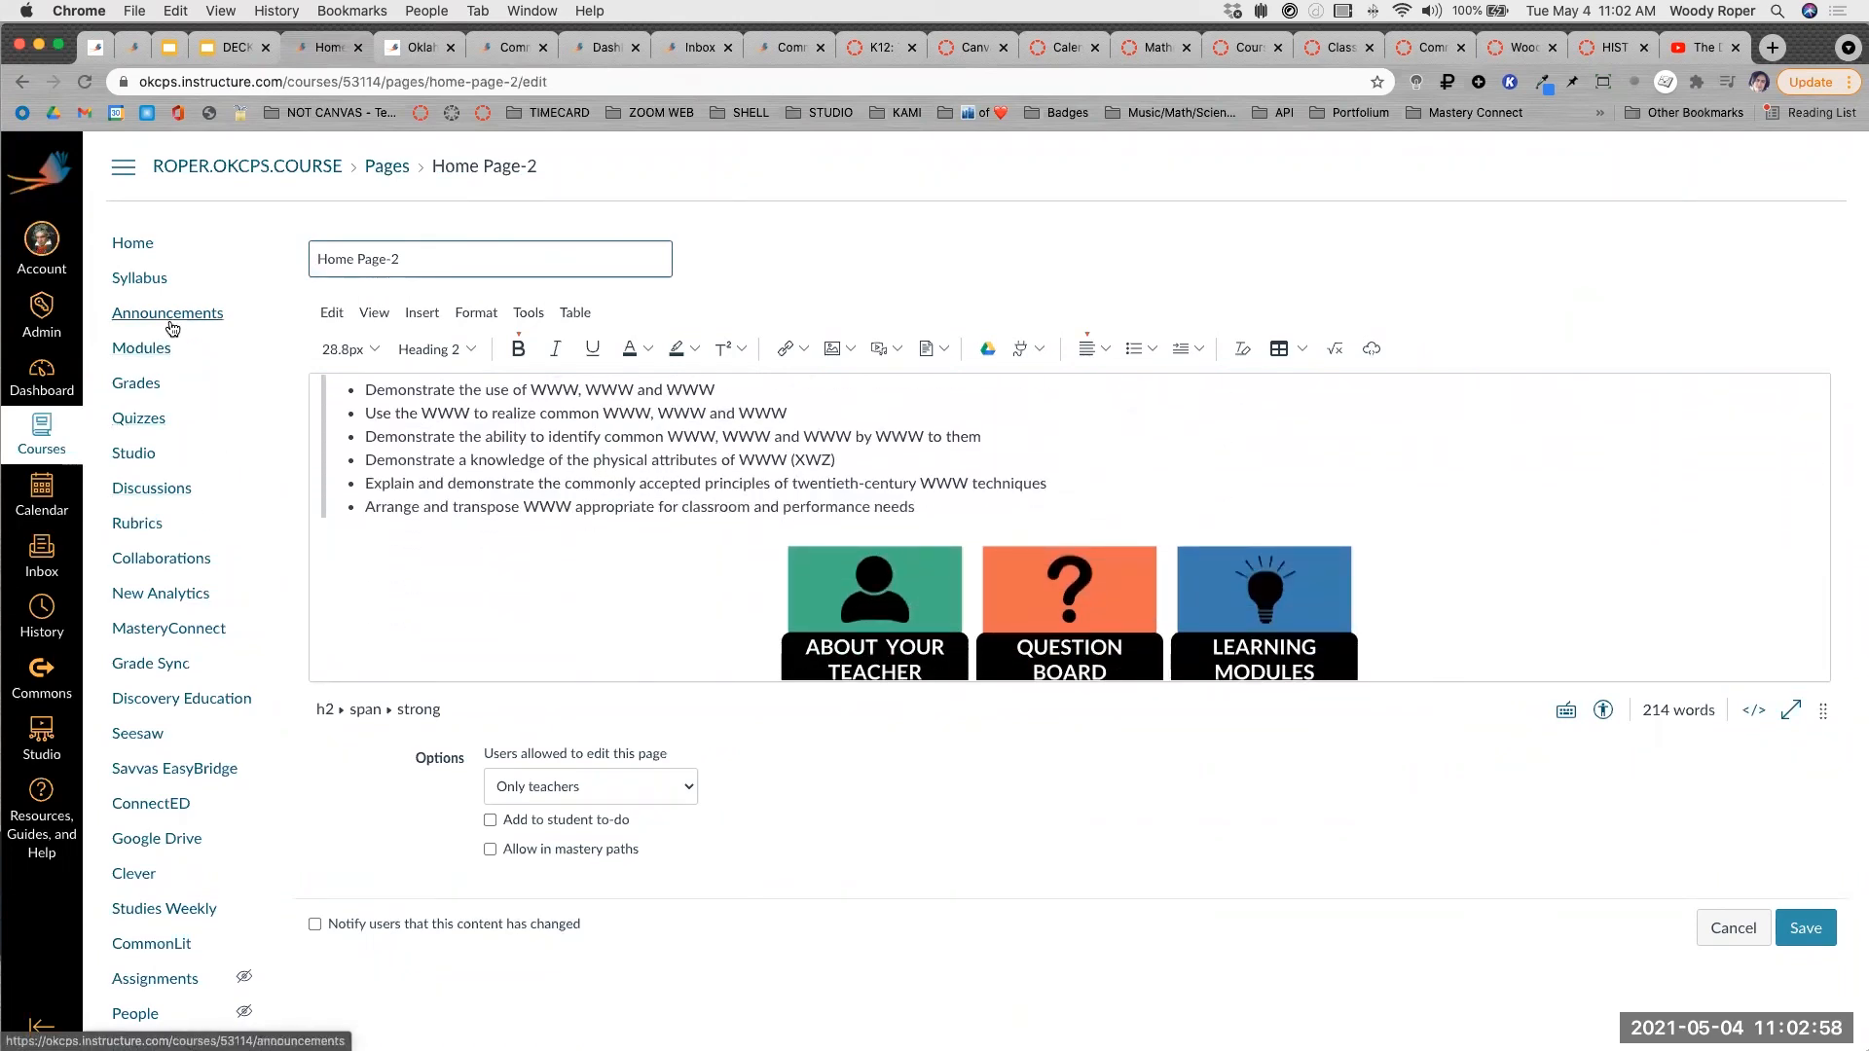
Start a new assignment and examine the document and media insert options in its description editor.
scroll(171, 328, down, 4)
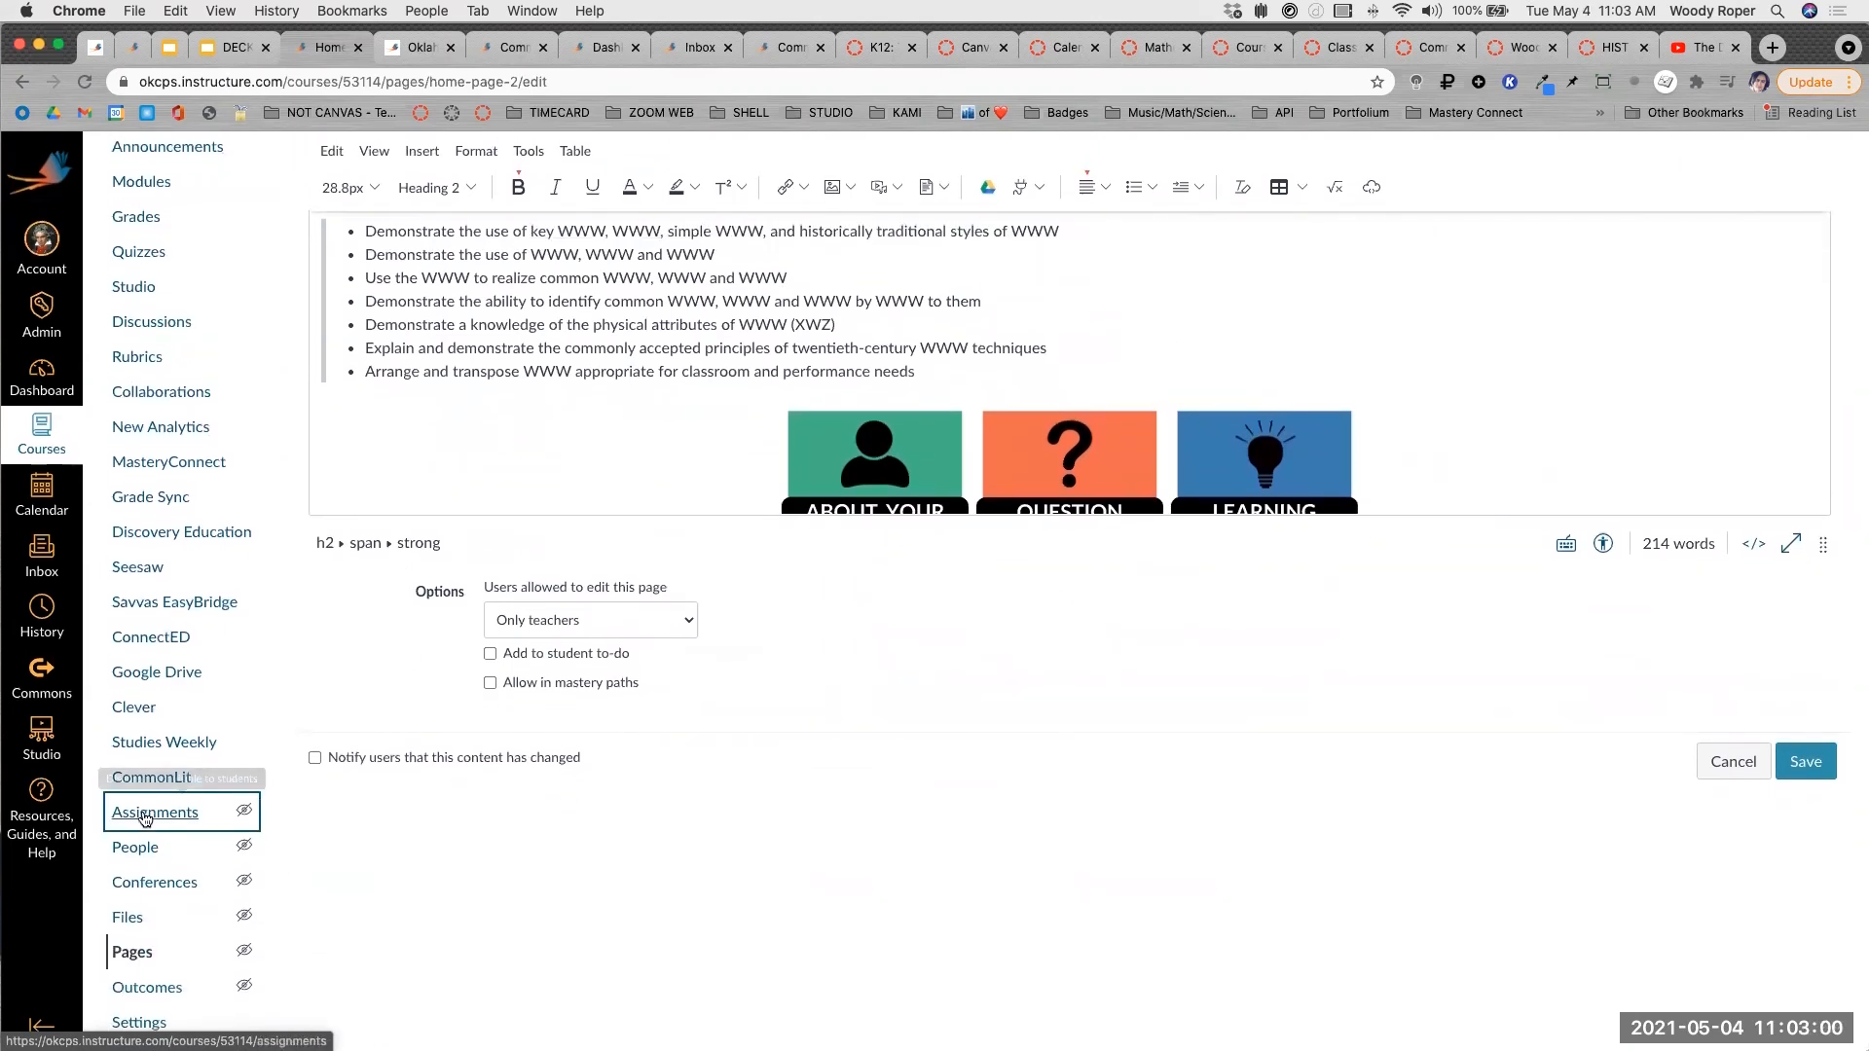
click(144, 816)
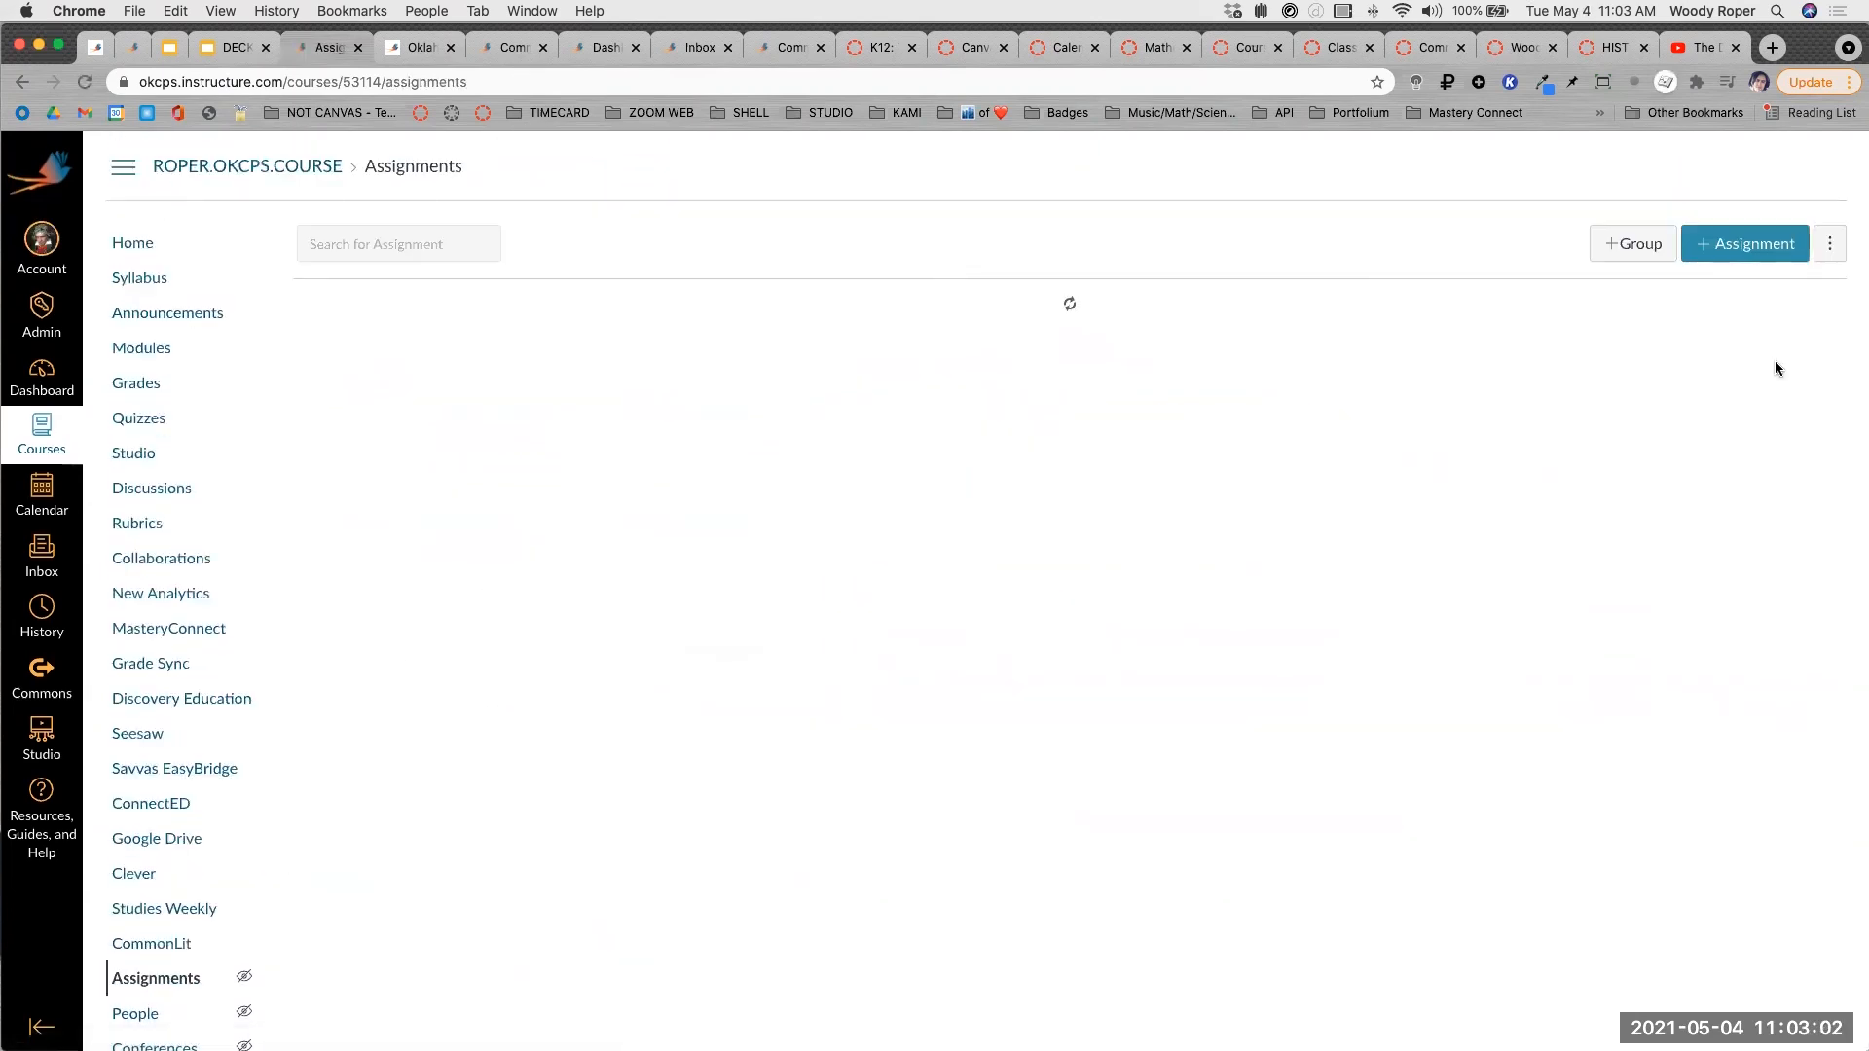
click(1742, 244)
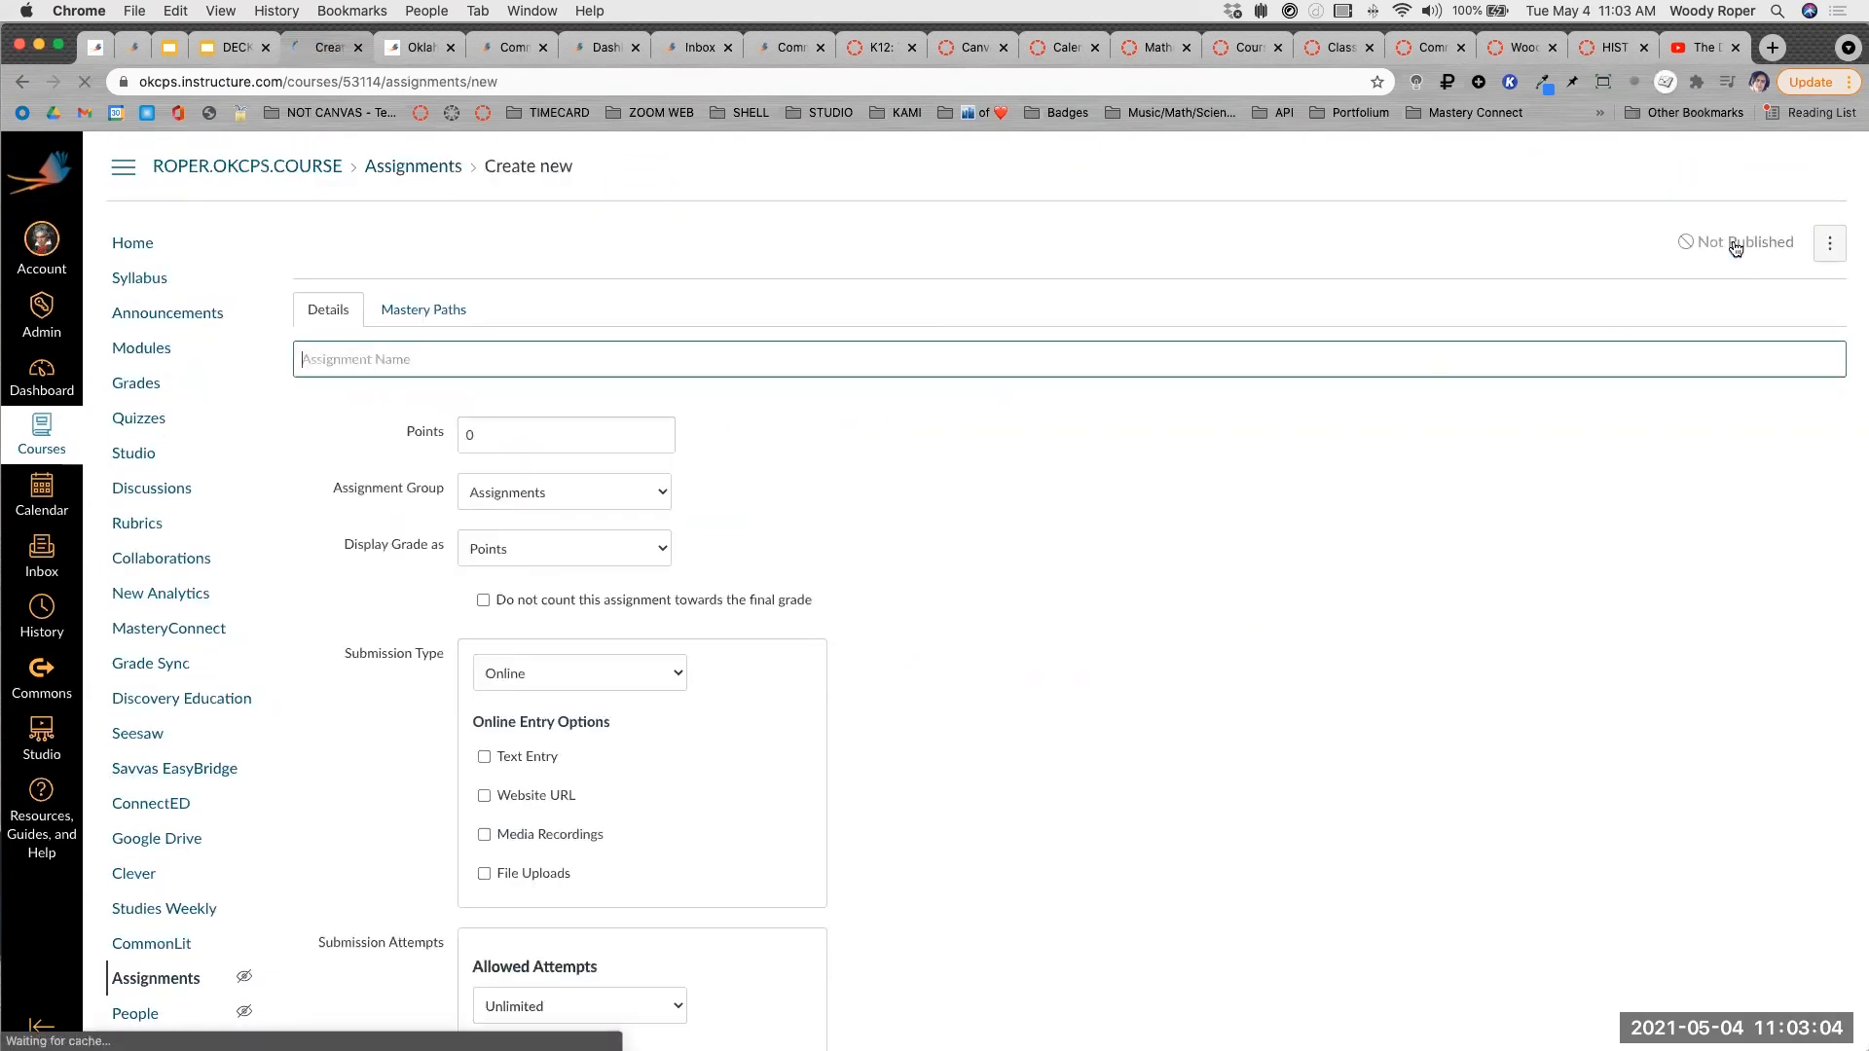
click(362, 510)
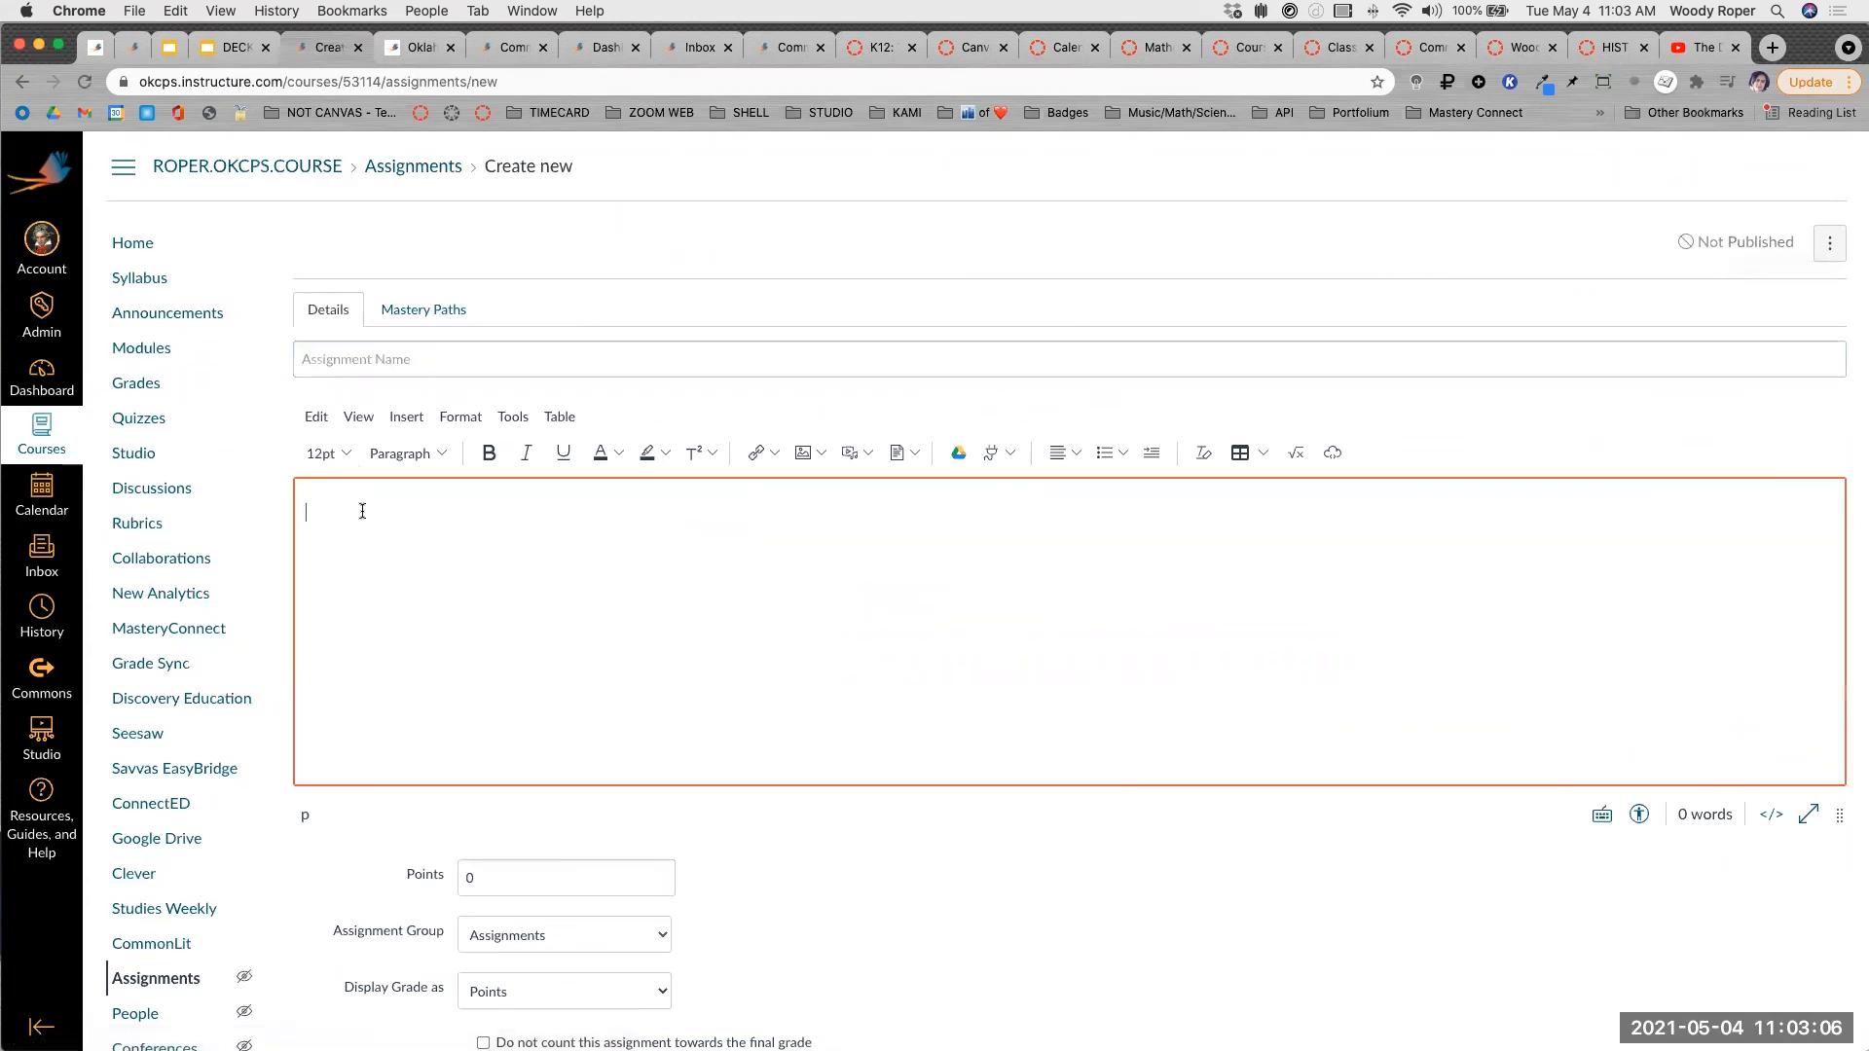
click(407, 417)
mouse_move(433, 548)
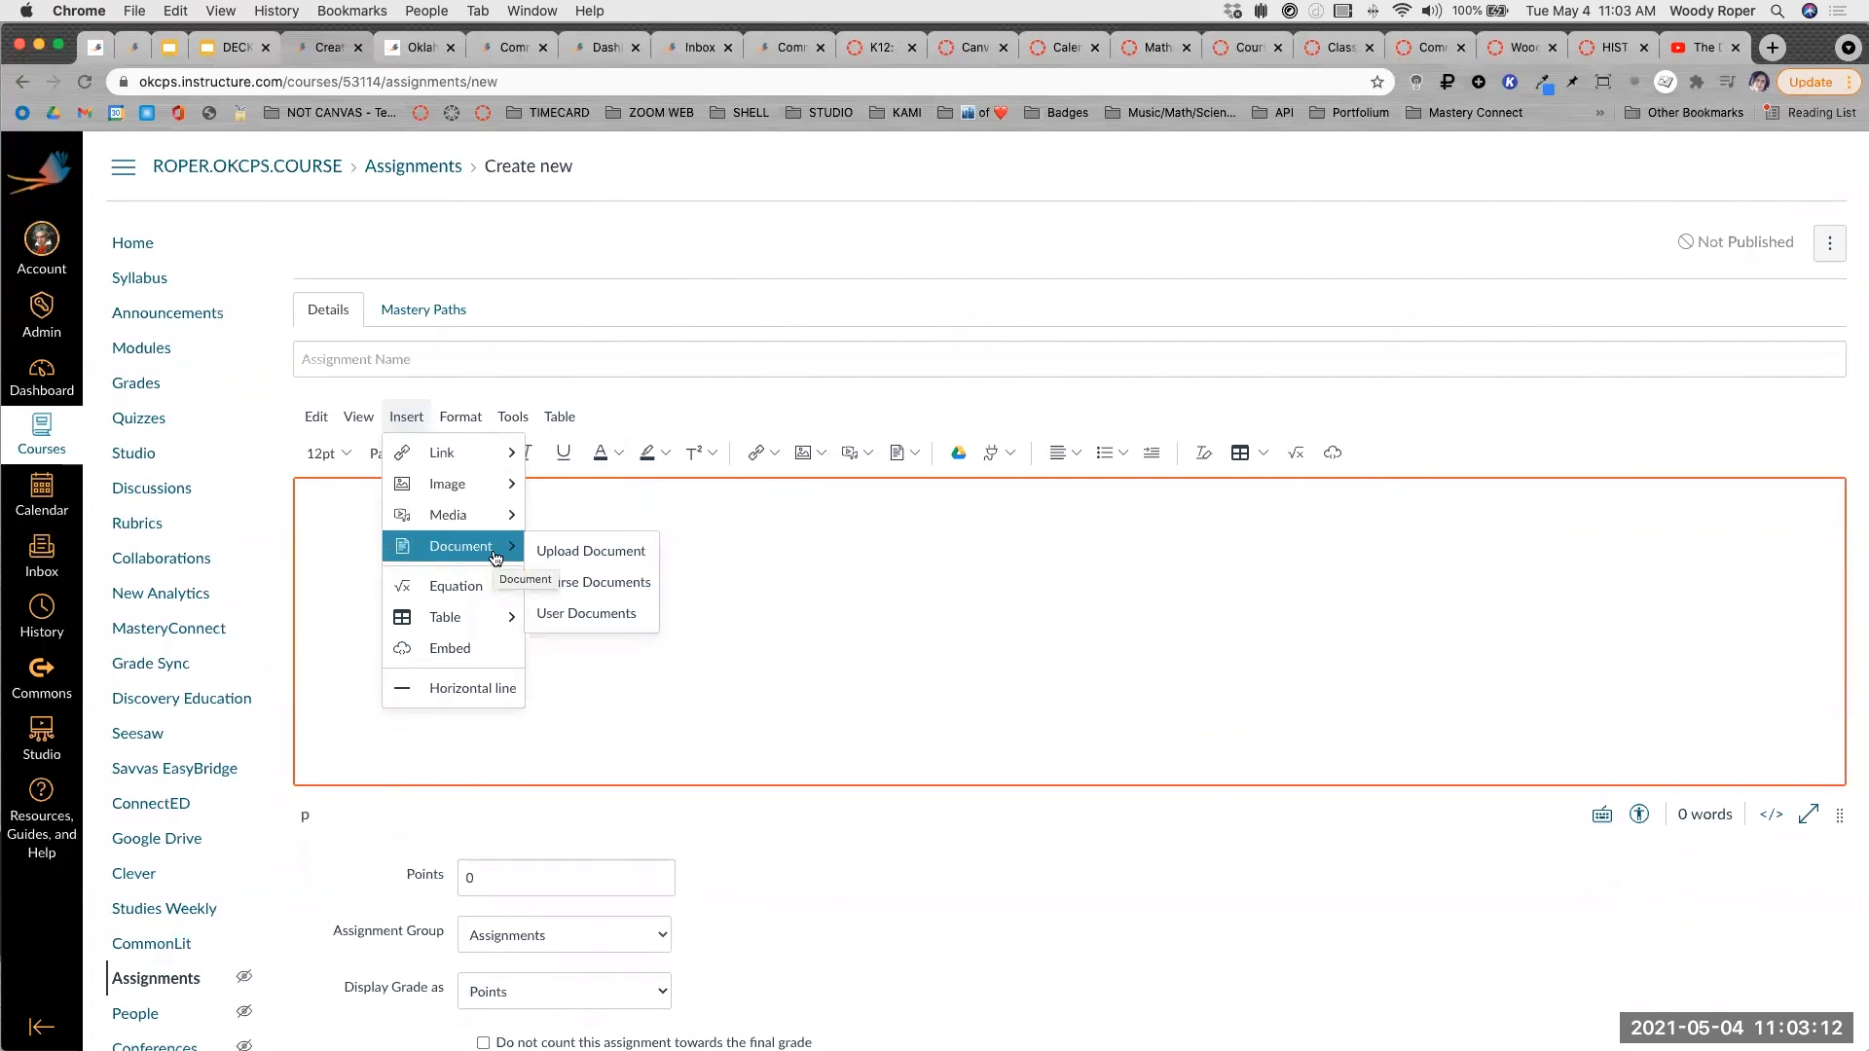
mouse_move(493, 521)
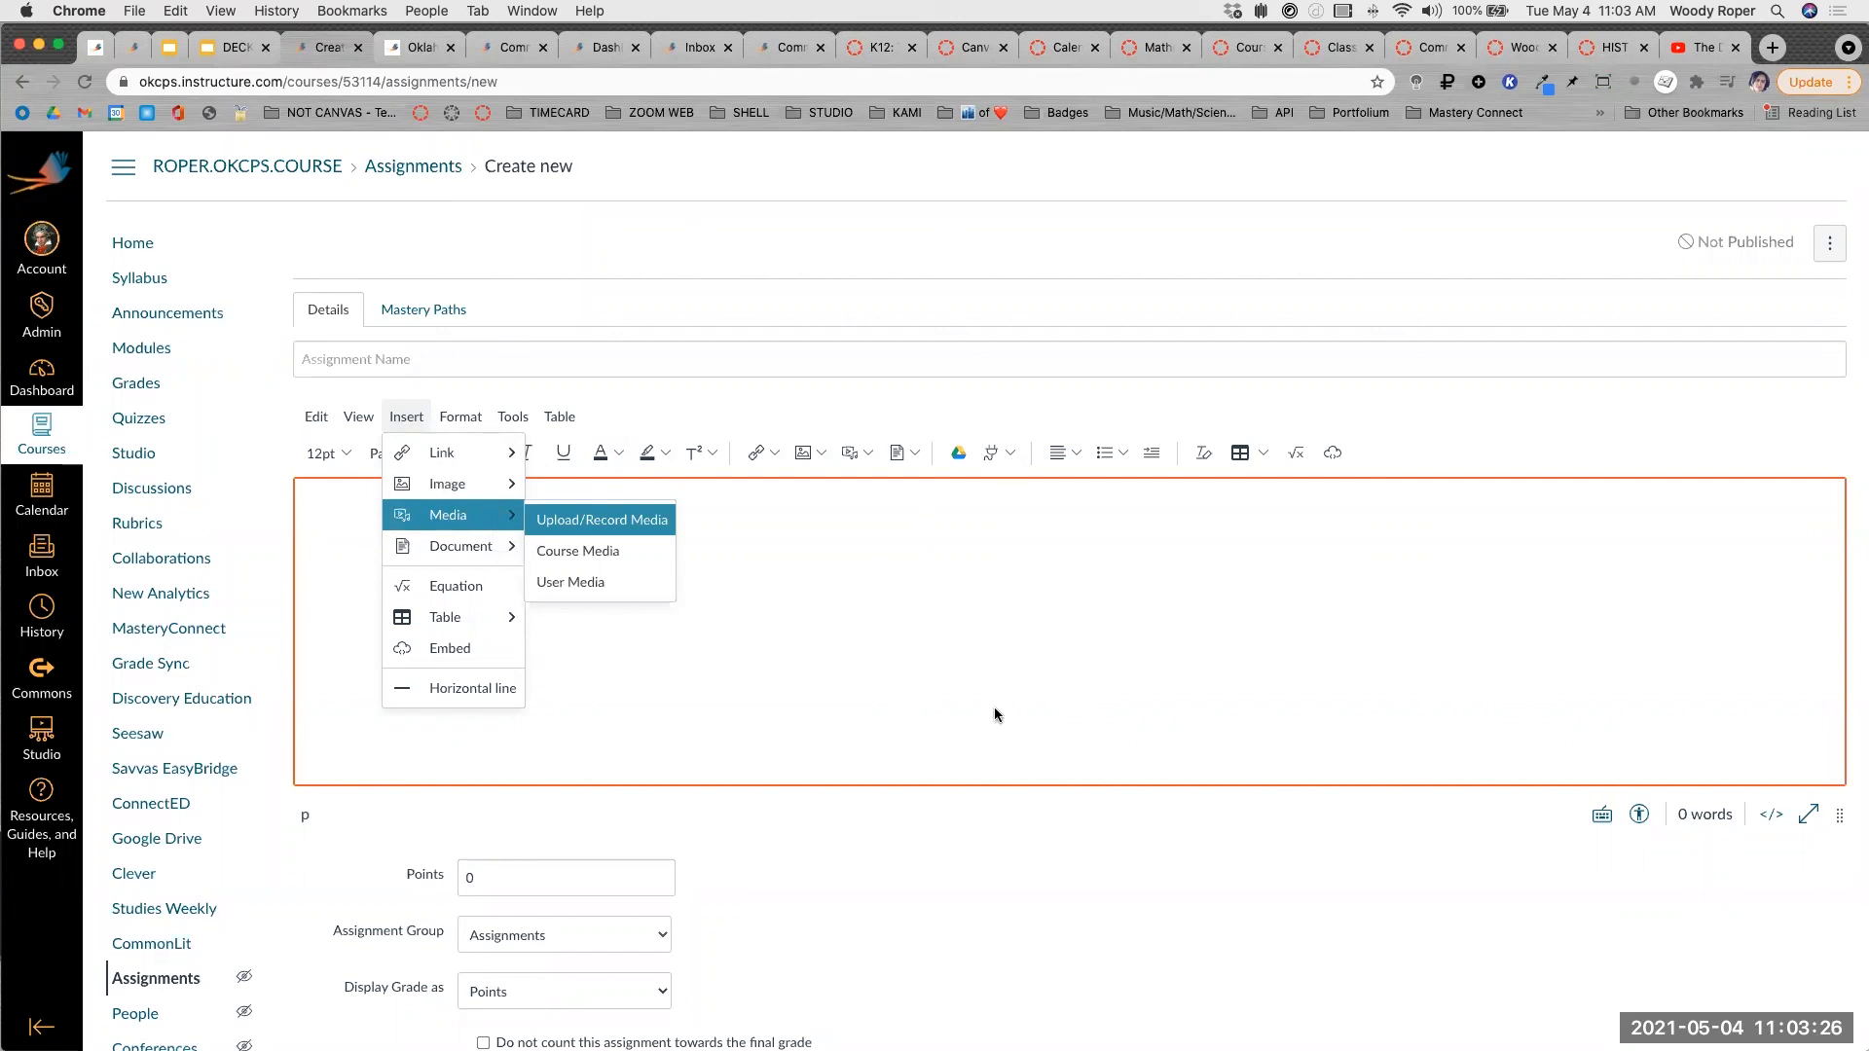
click(1141, 843)
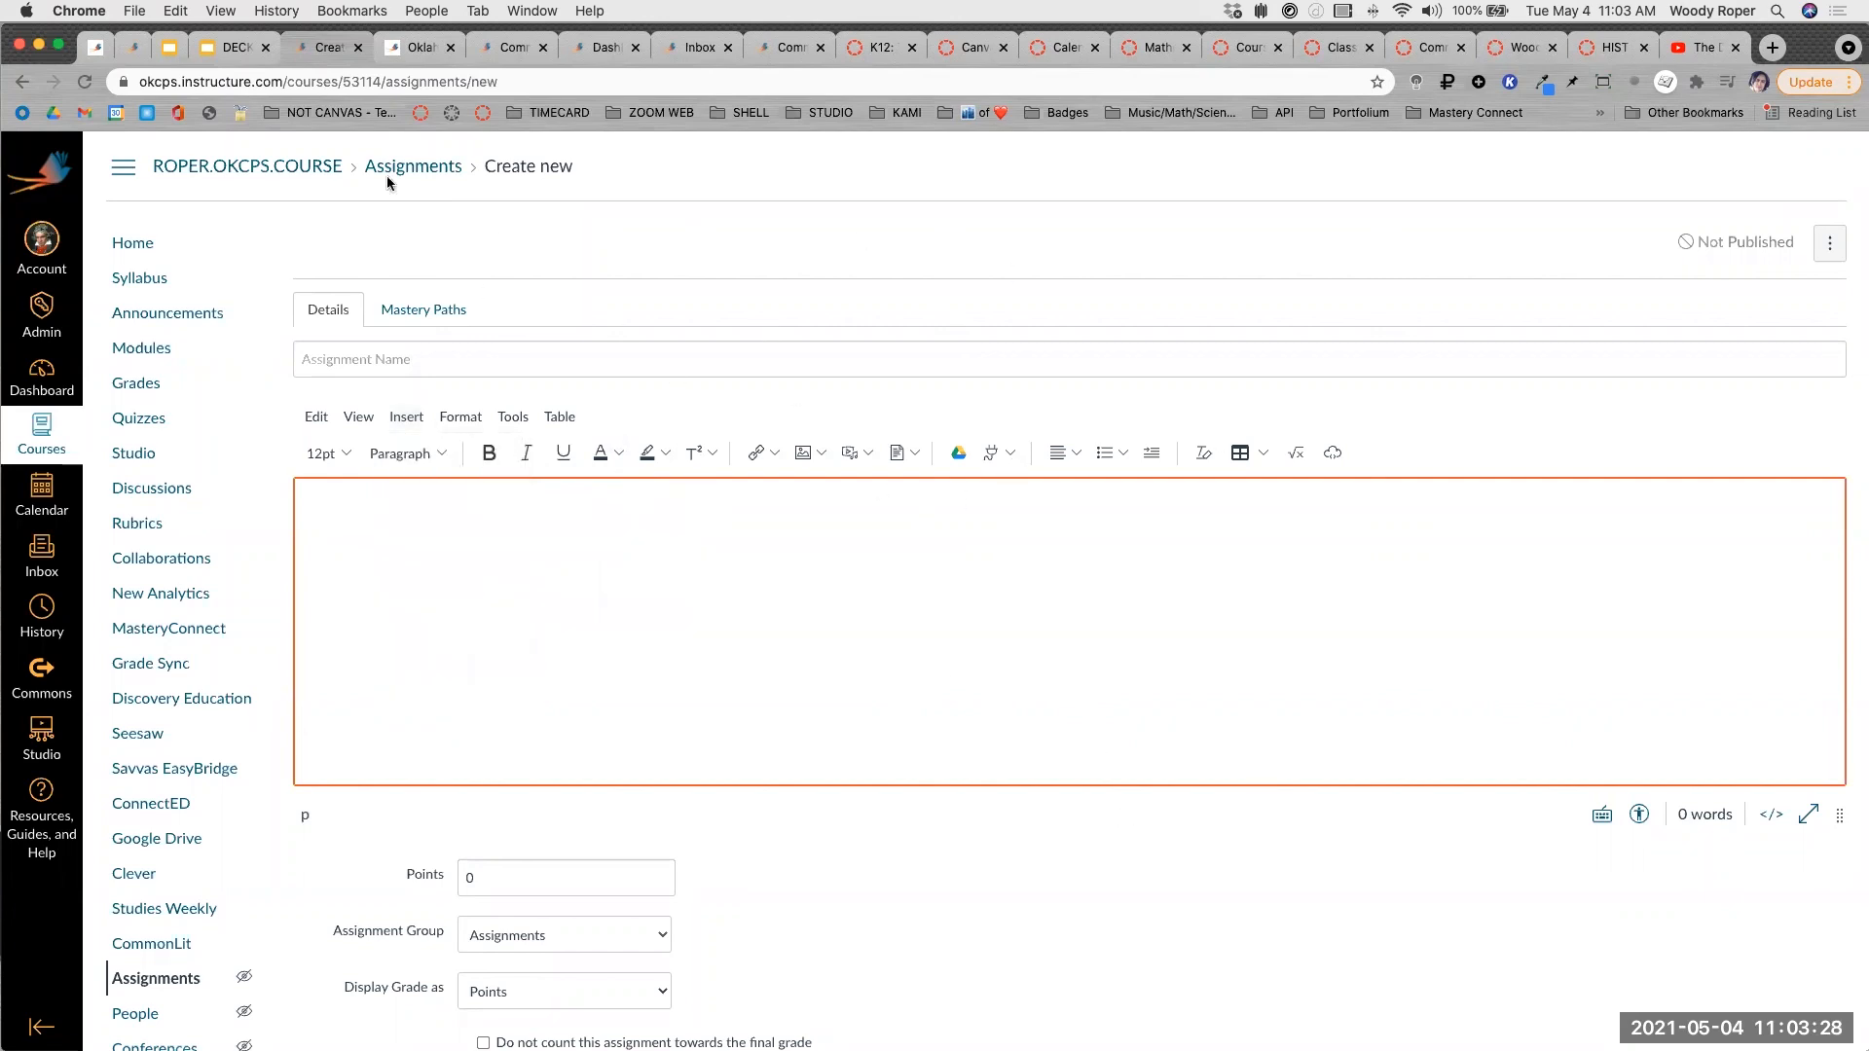
Leave the blank assignment and look over the course home page from the banner to the course objectives.
click(155, 243)
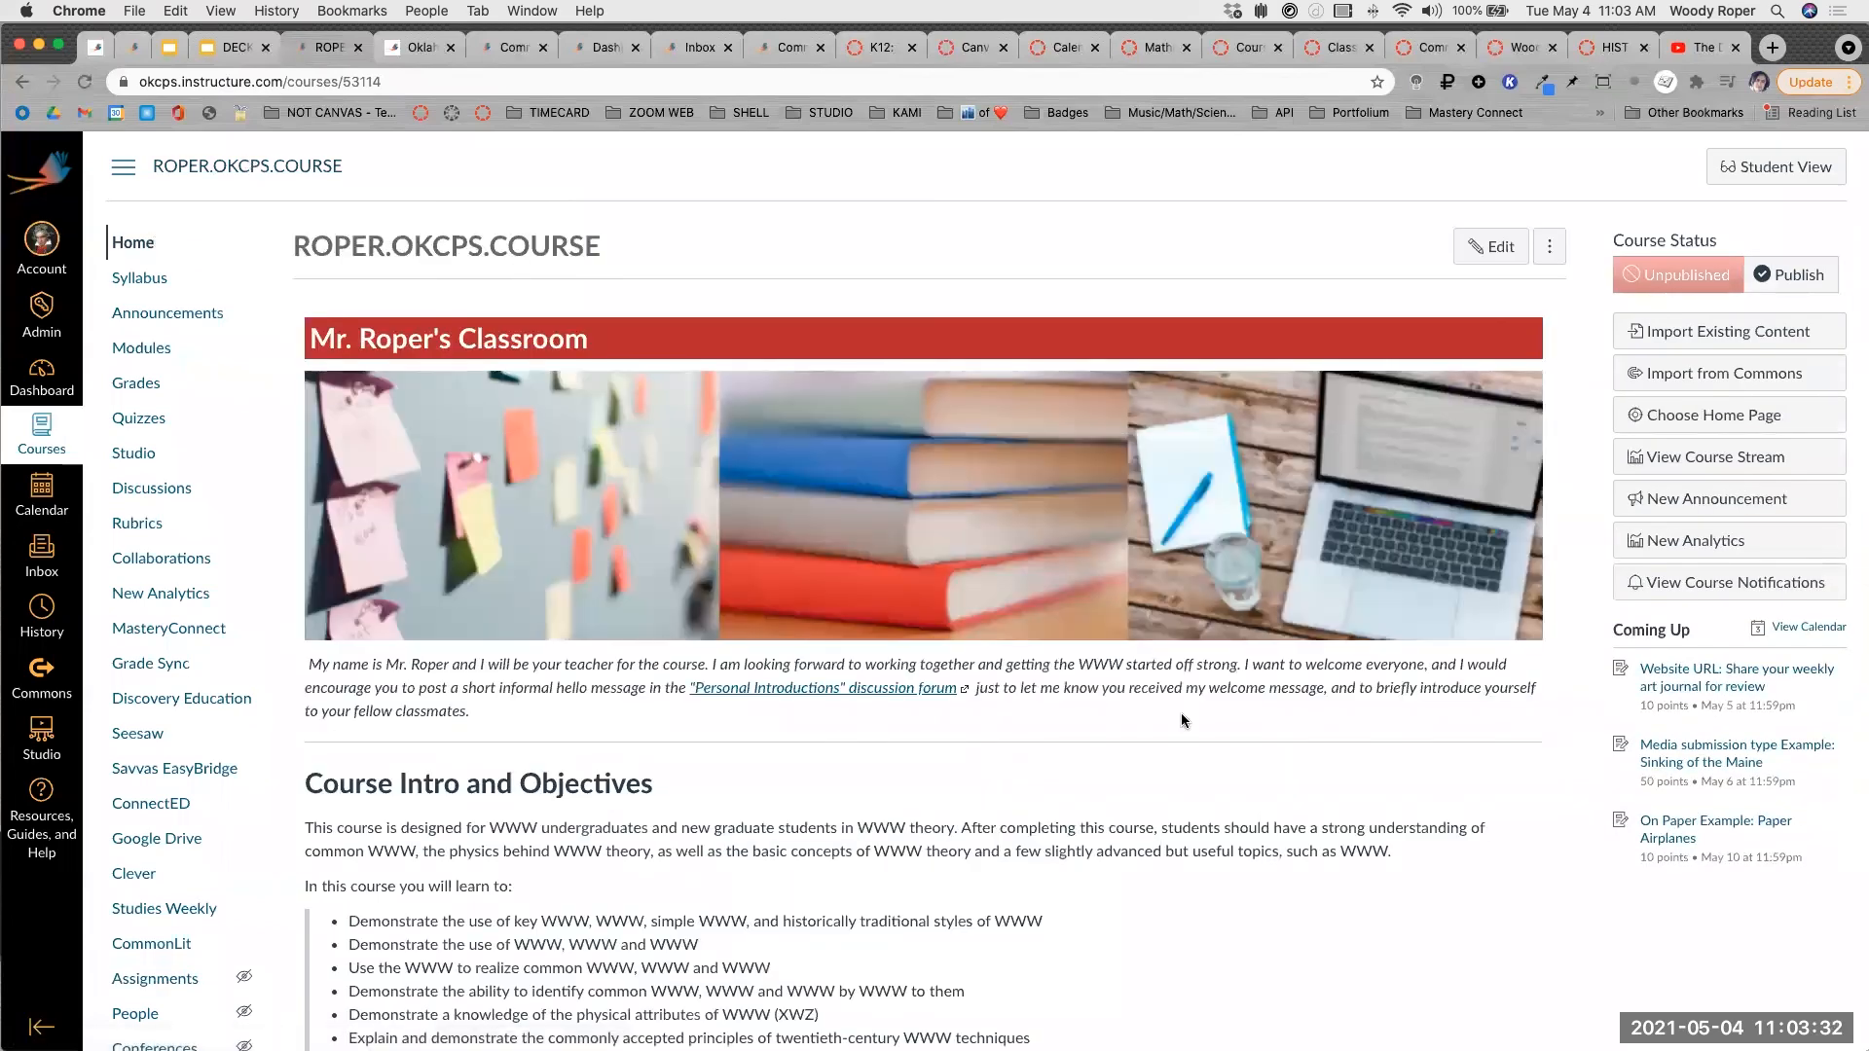
scroll(466, 711, down, 5)
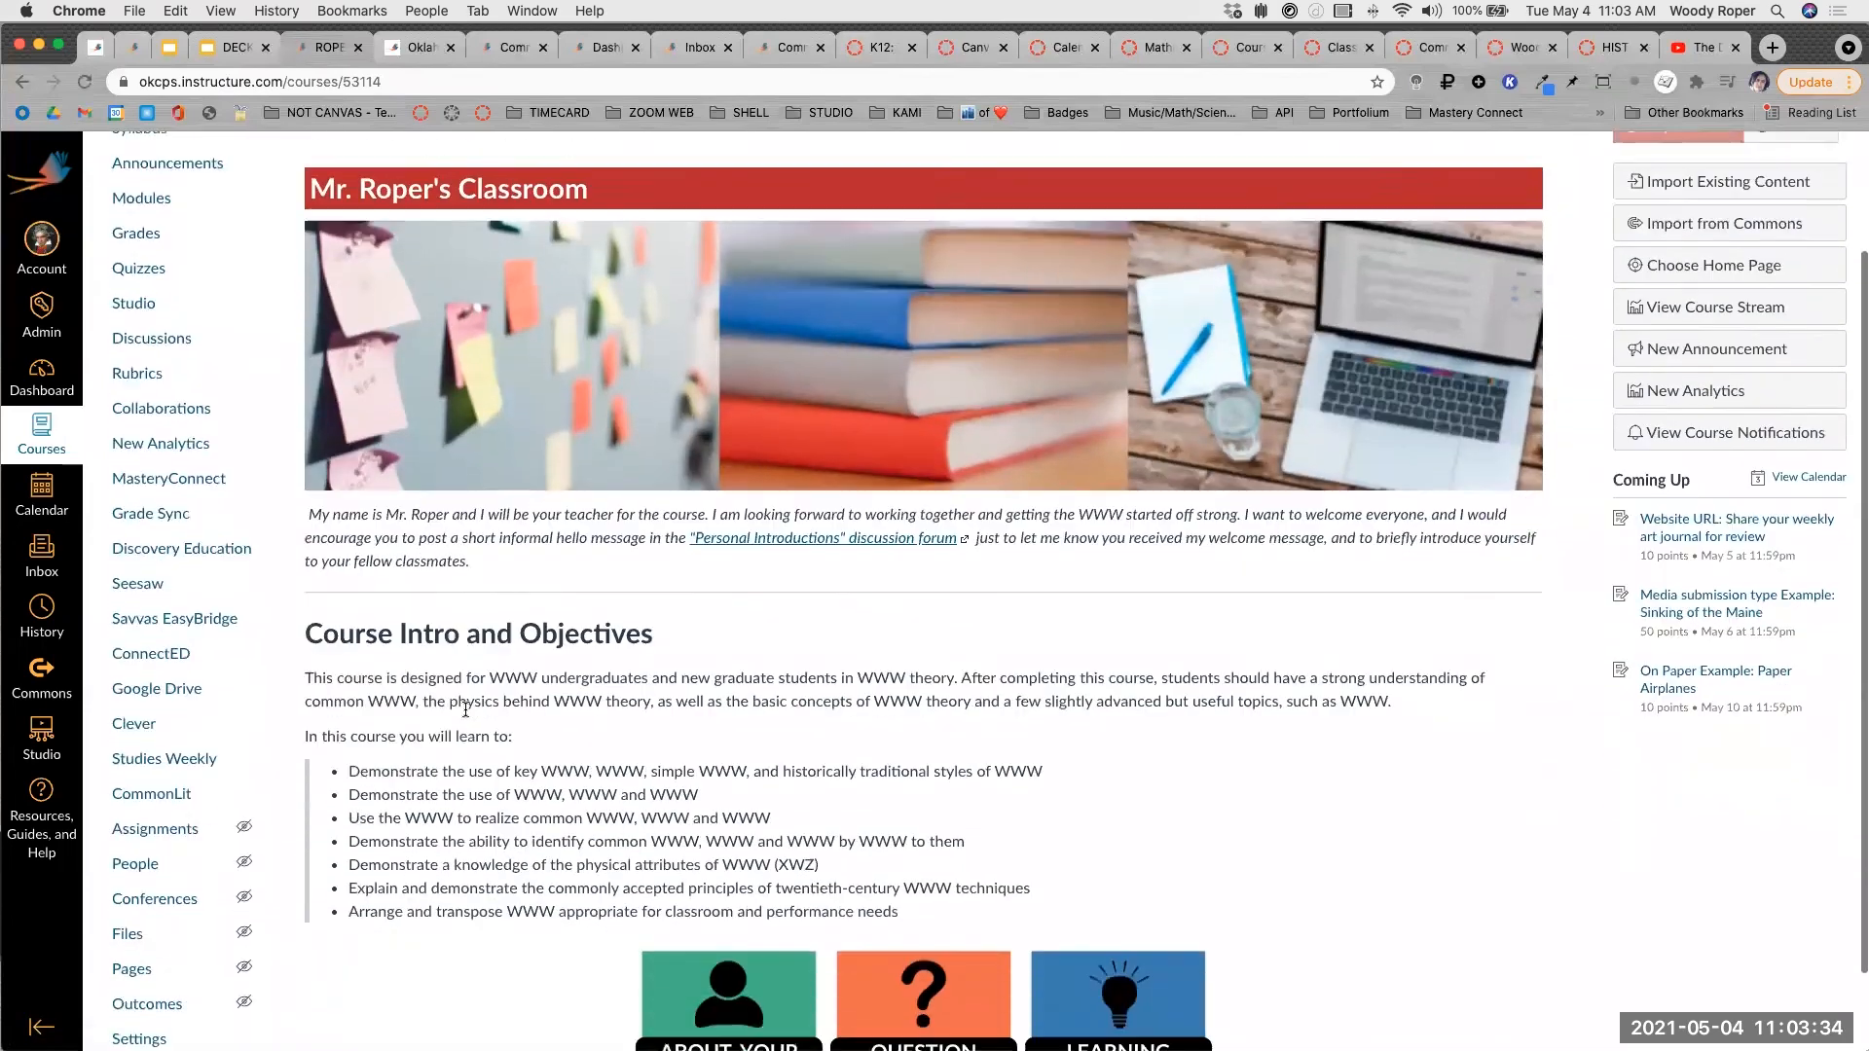
scroll(464, 706, up, 5)
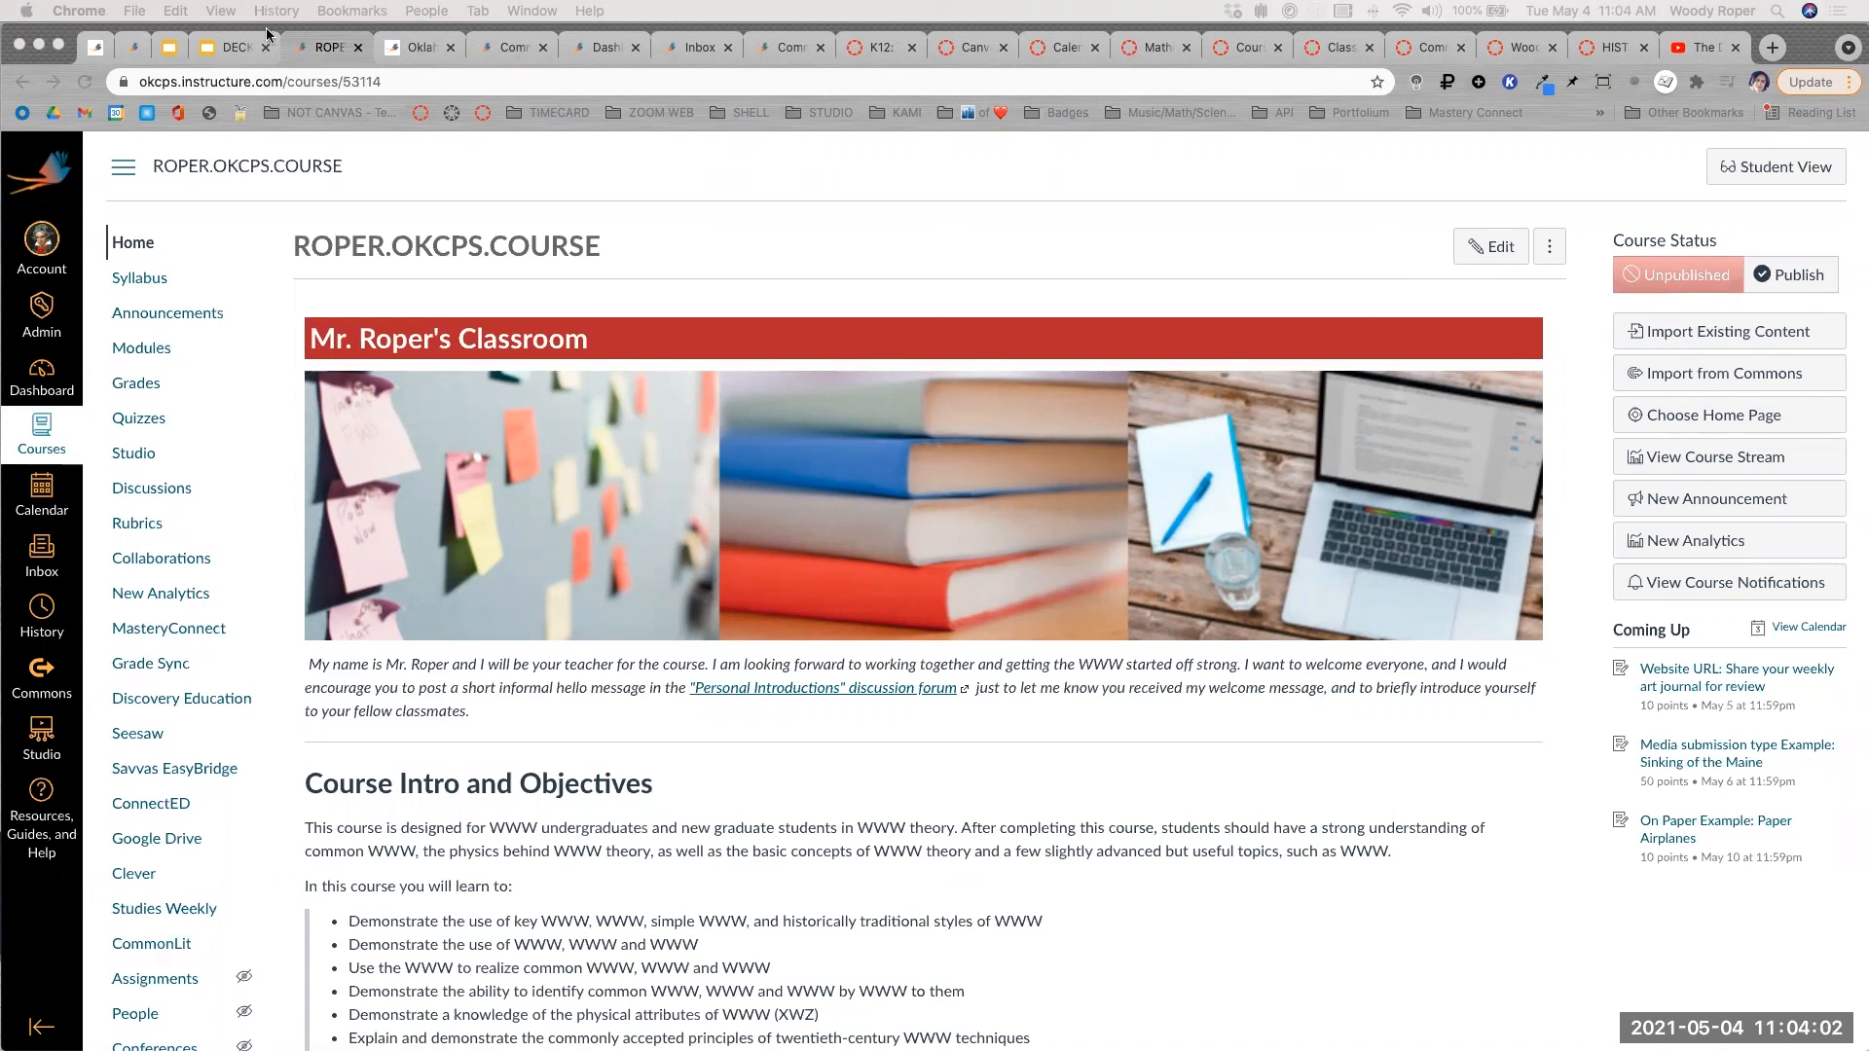
Switch to the training deck and advance through the closing slides to "Thanks for participating!" with the badge and survey links.
click(237, 48)
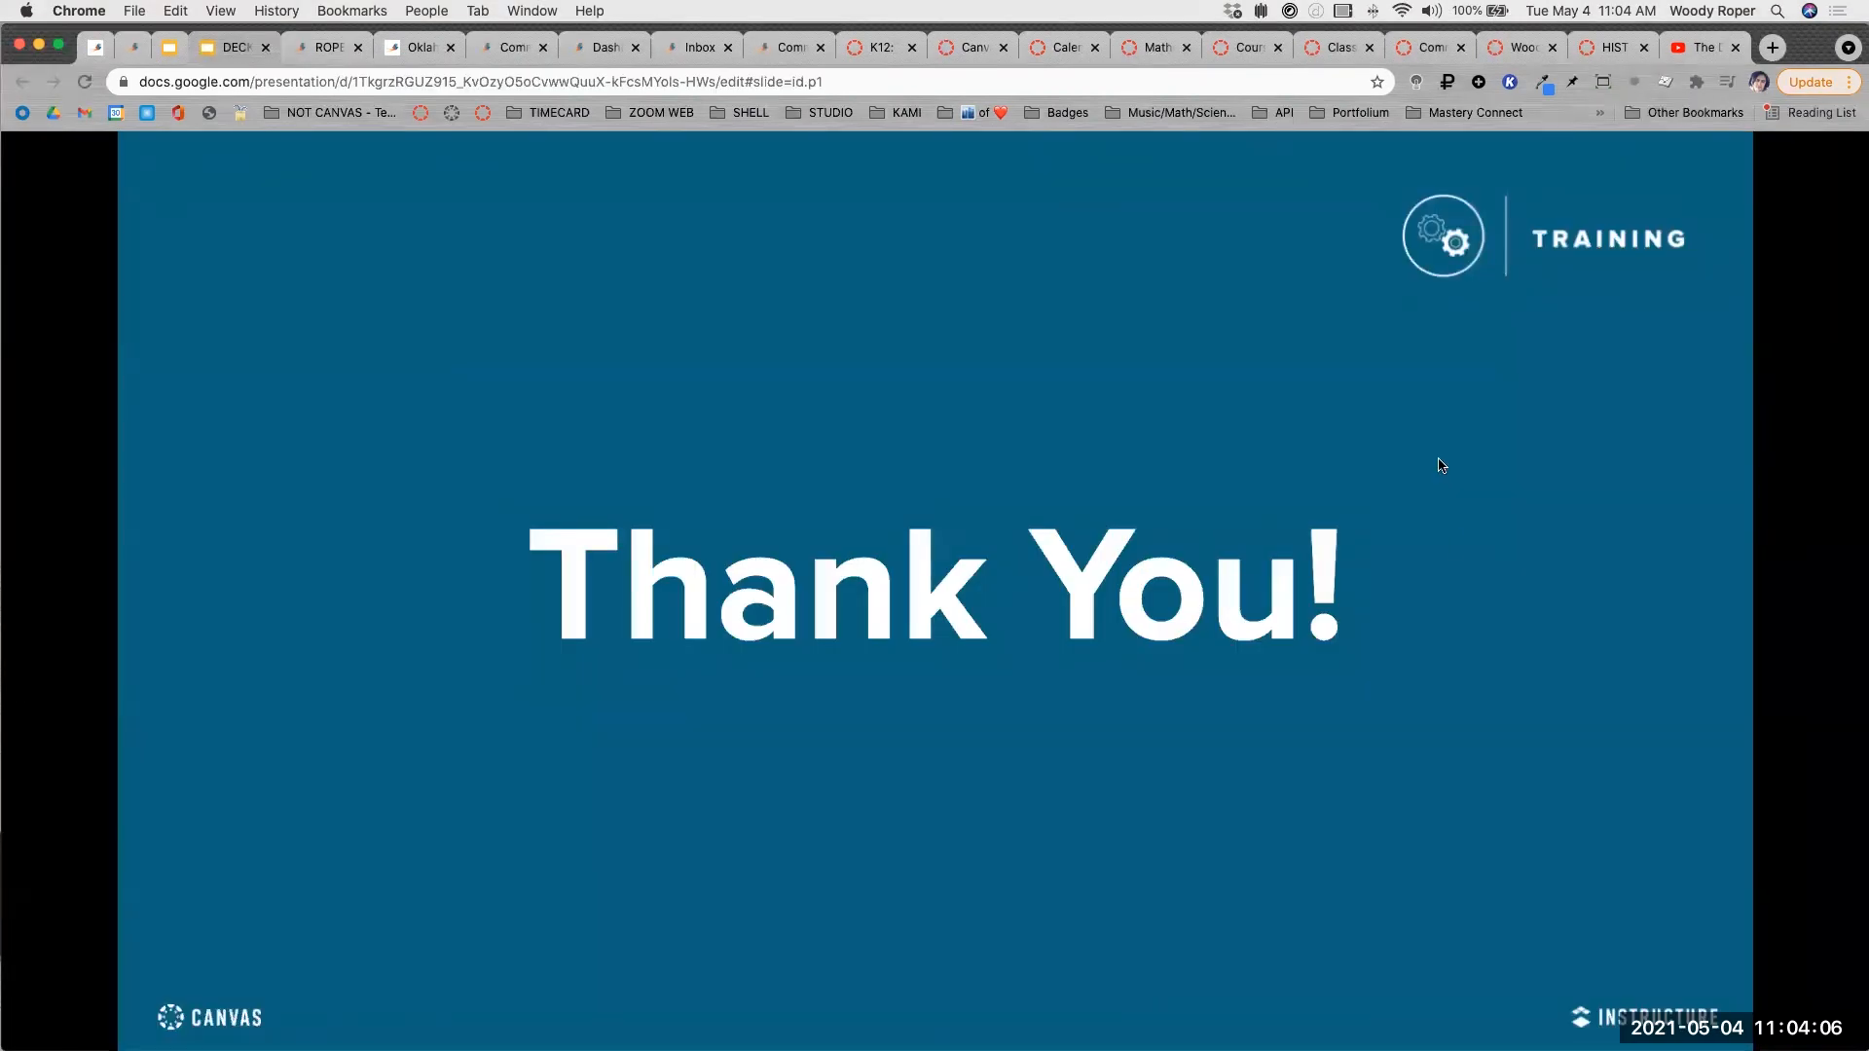
click(1431, 426)
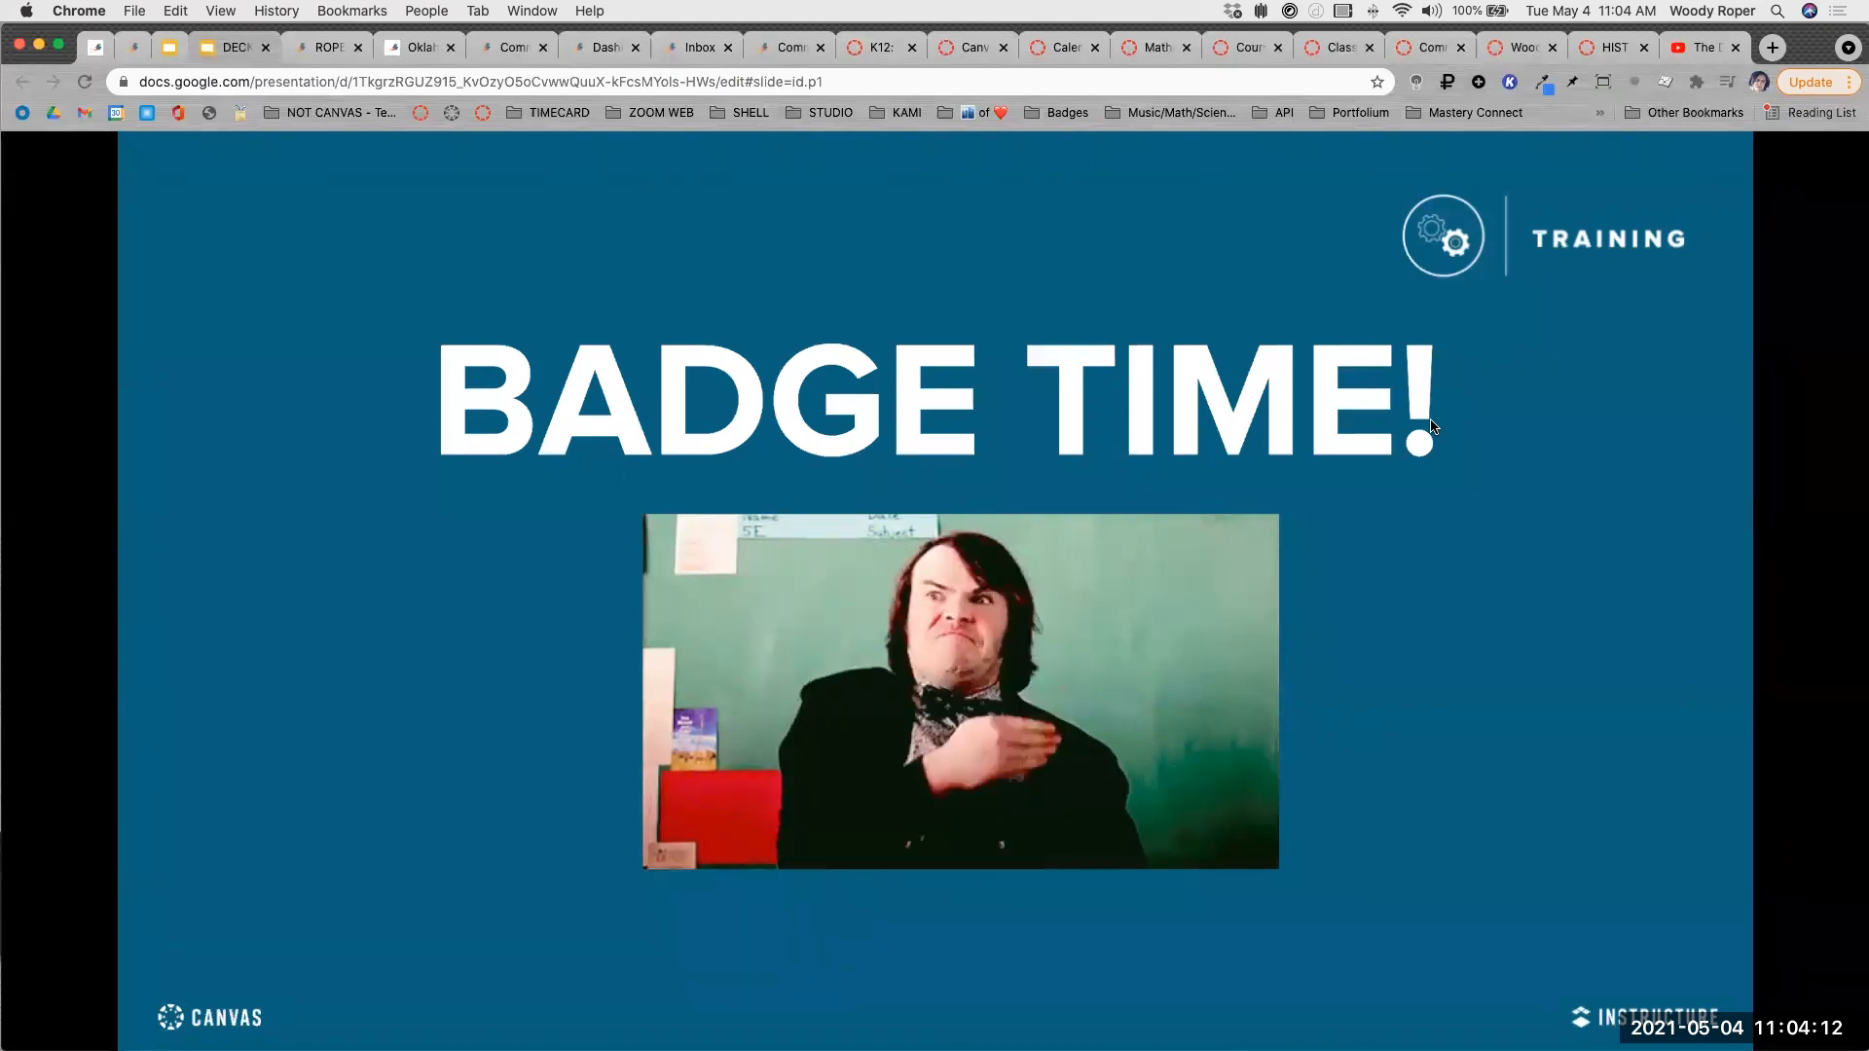
click(1526, 431)
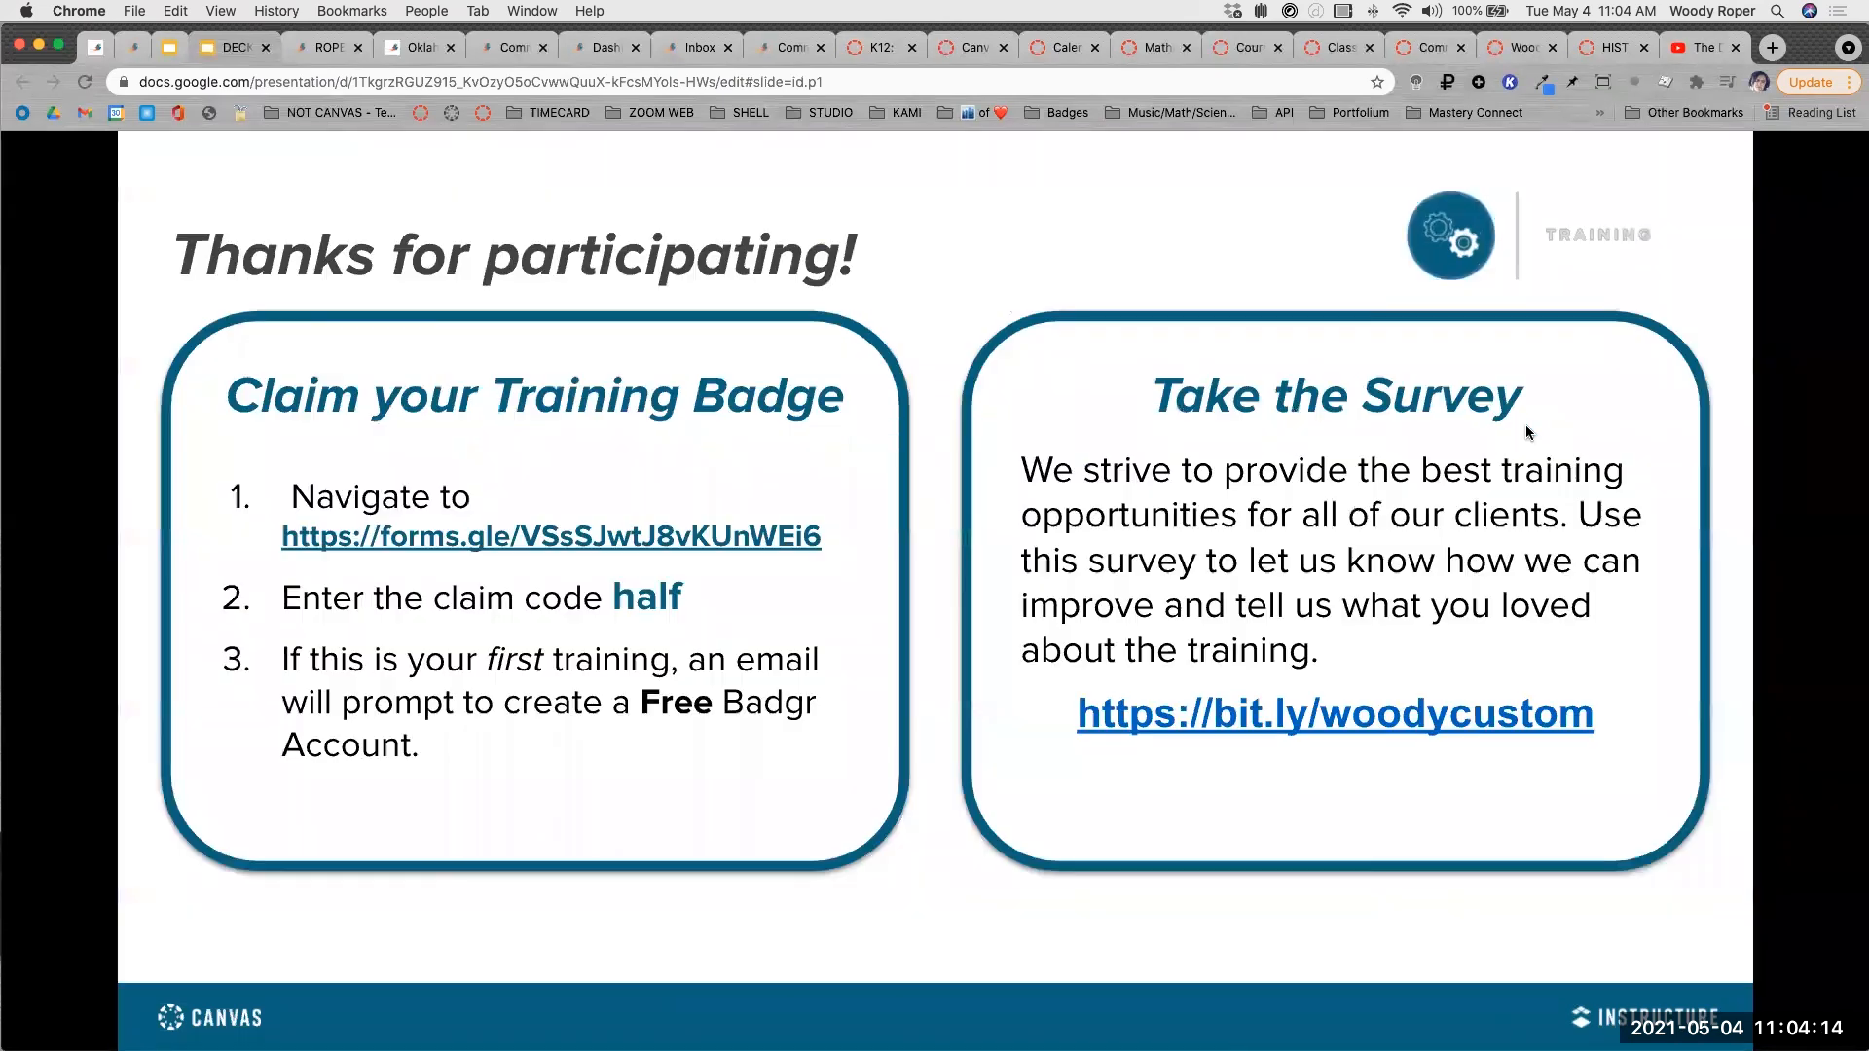